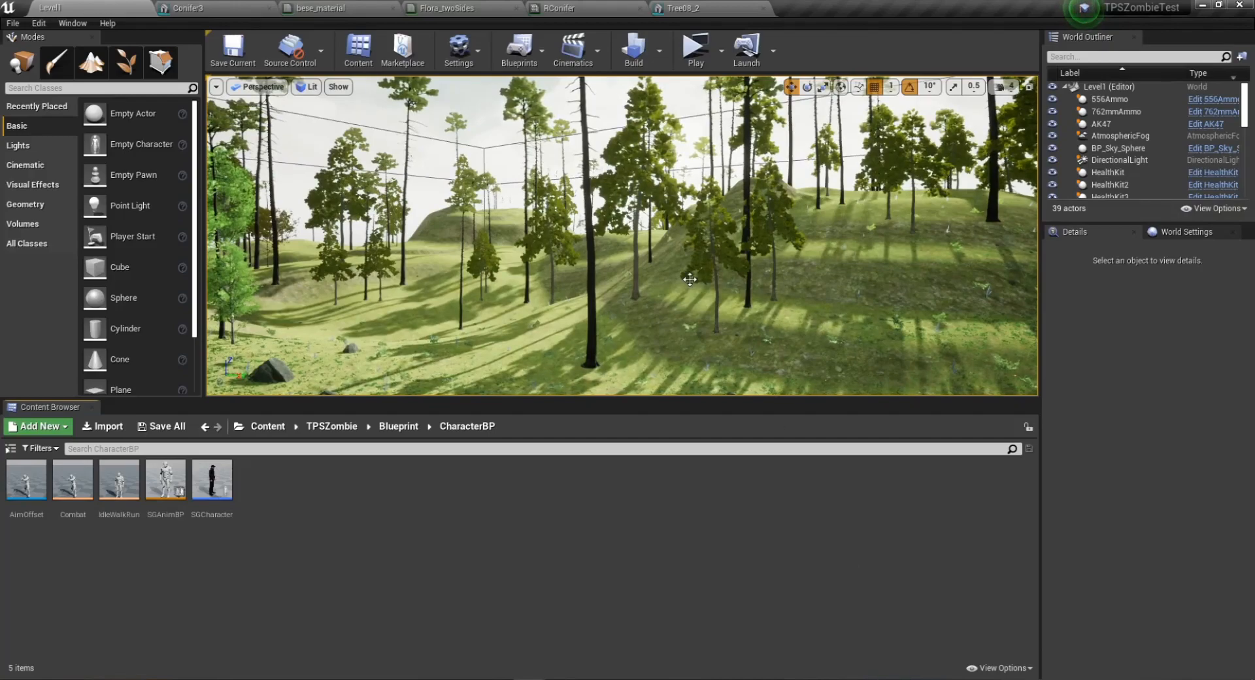
Play-test Level1 in a standalone preview, moving the character around the forest and jumping, and end the session.
right_click_drag(622, 235, 934, 294)
left_click(697, 51)
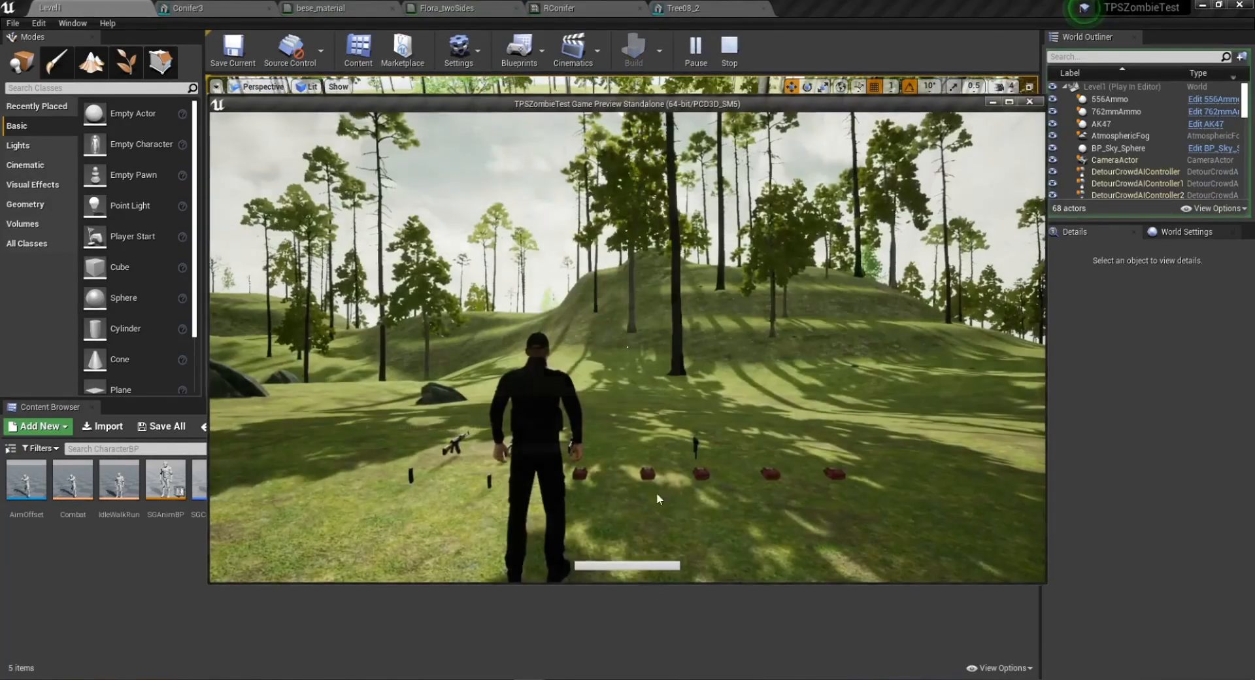
left_click(578, 359)
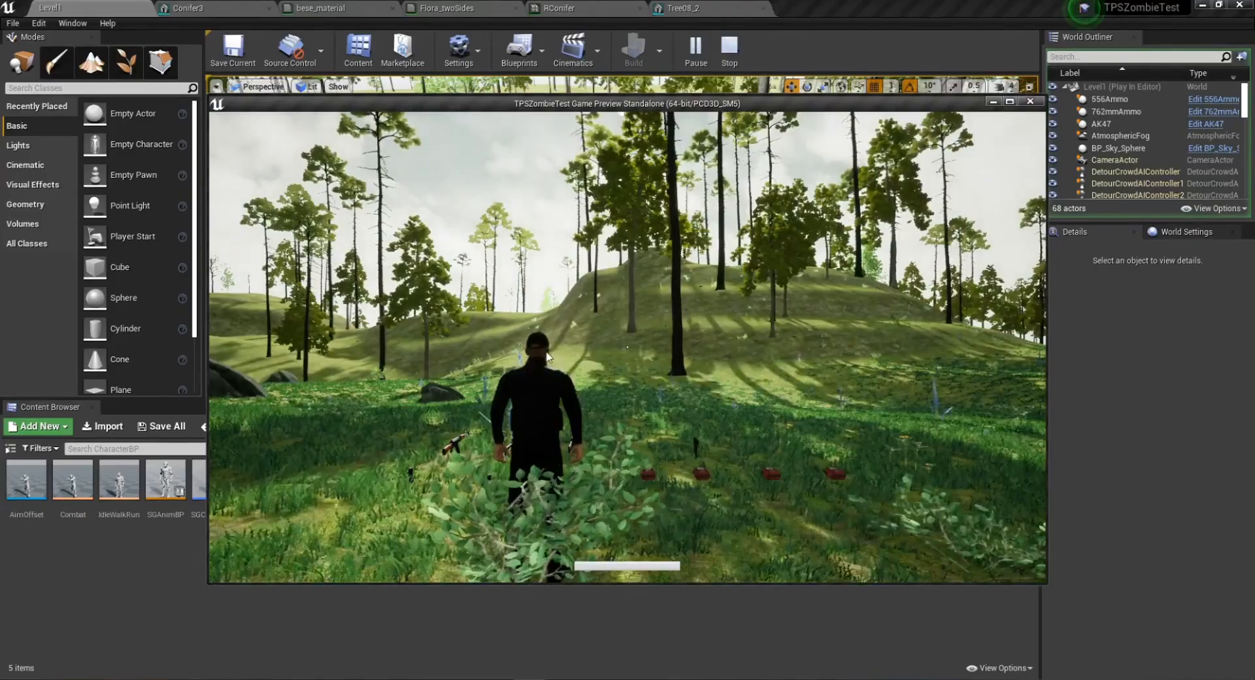
key("a")
key("space")
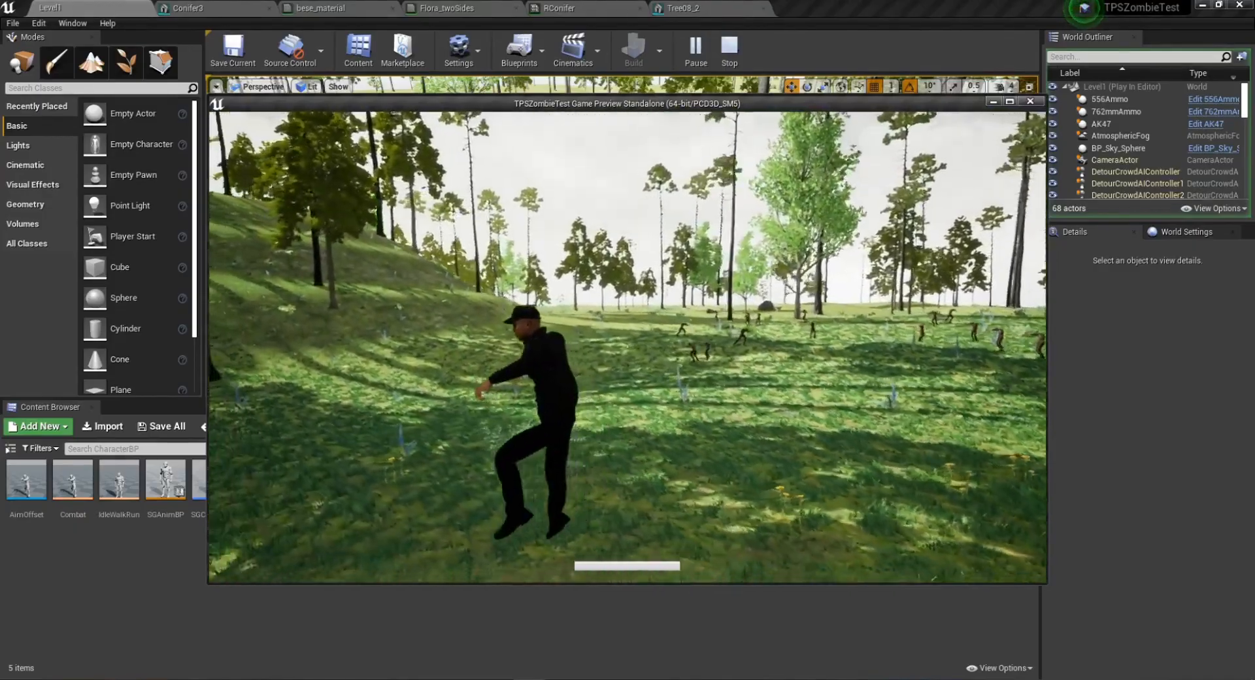
key("s")
key("d")
key("w")
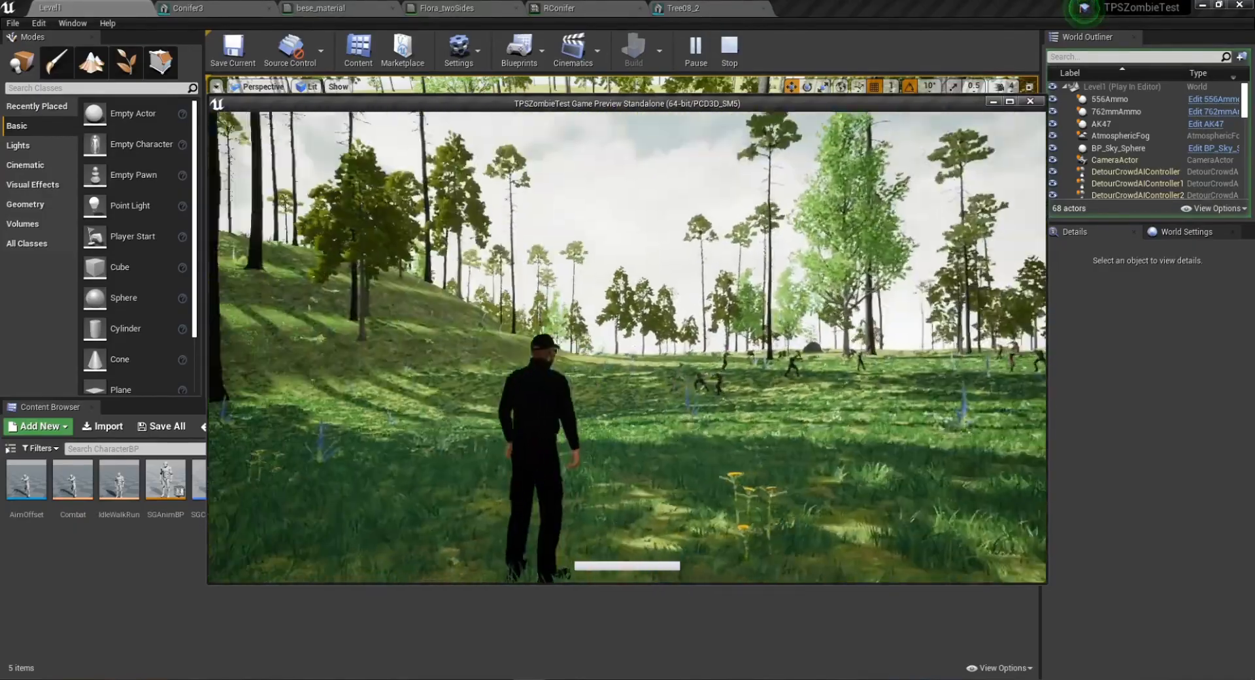
key("a")
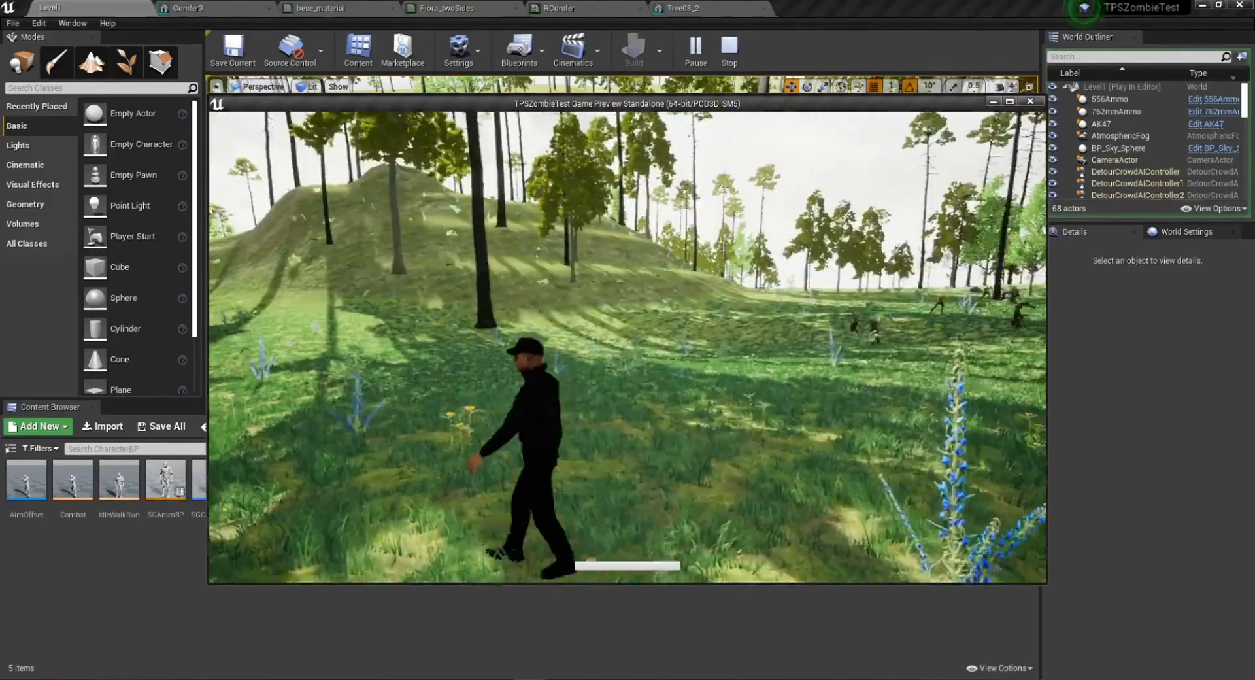
key("a")
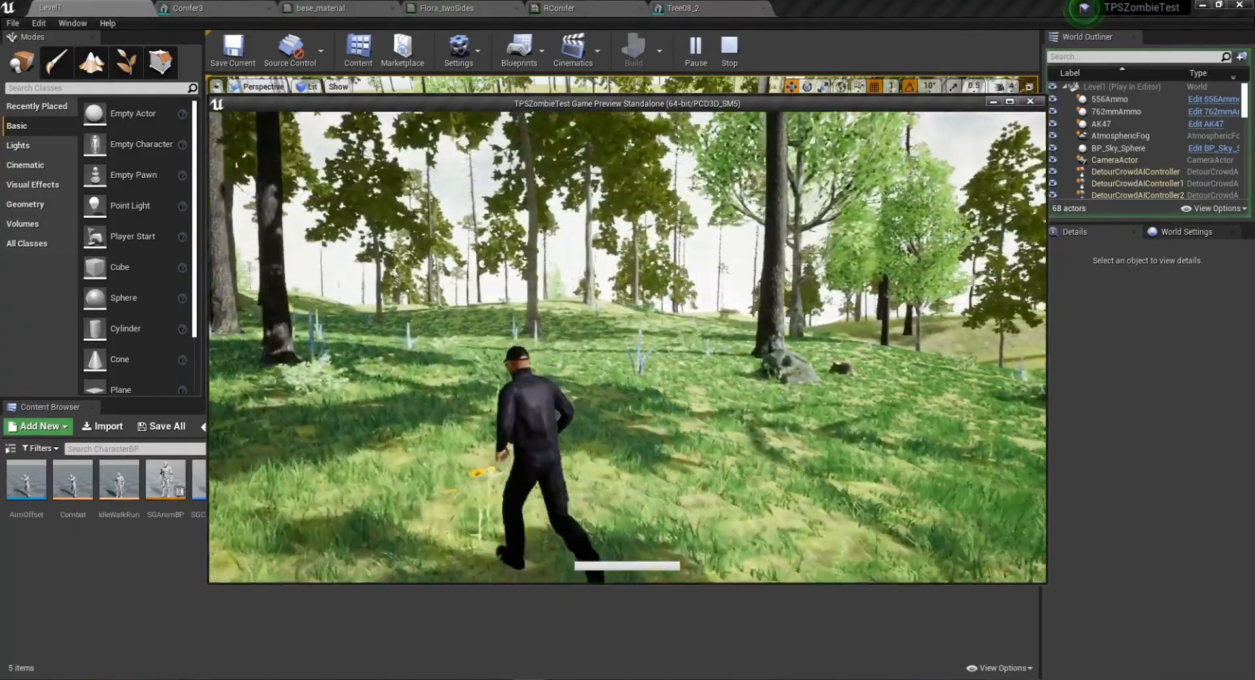
key("w")
key("a")
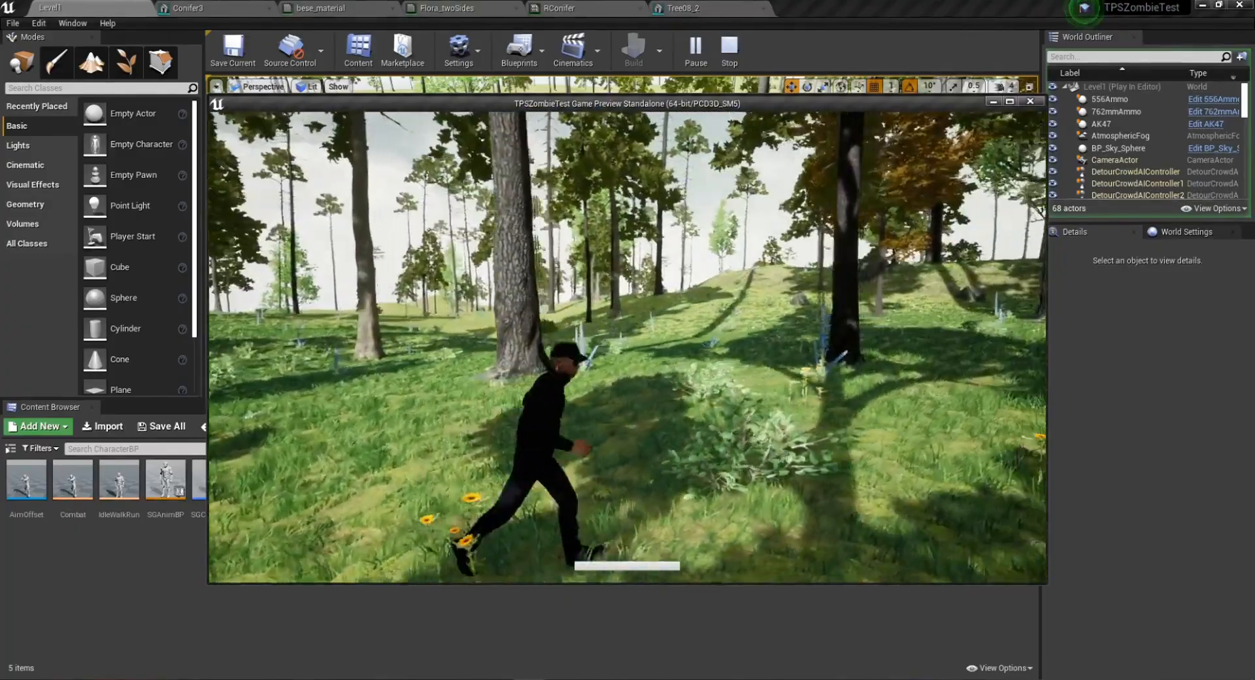
key("w")
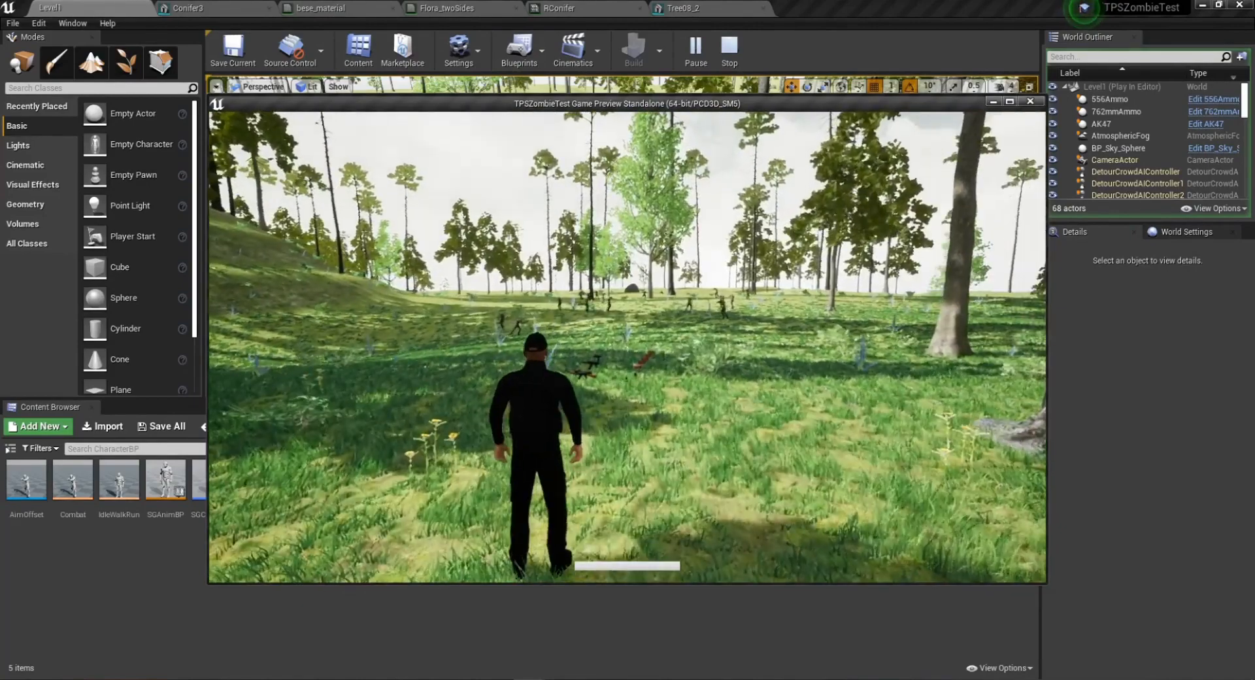
key("Escape")
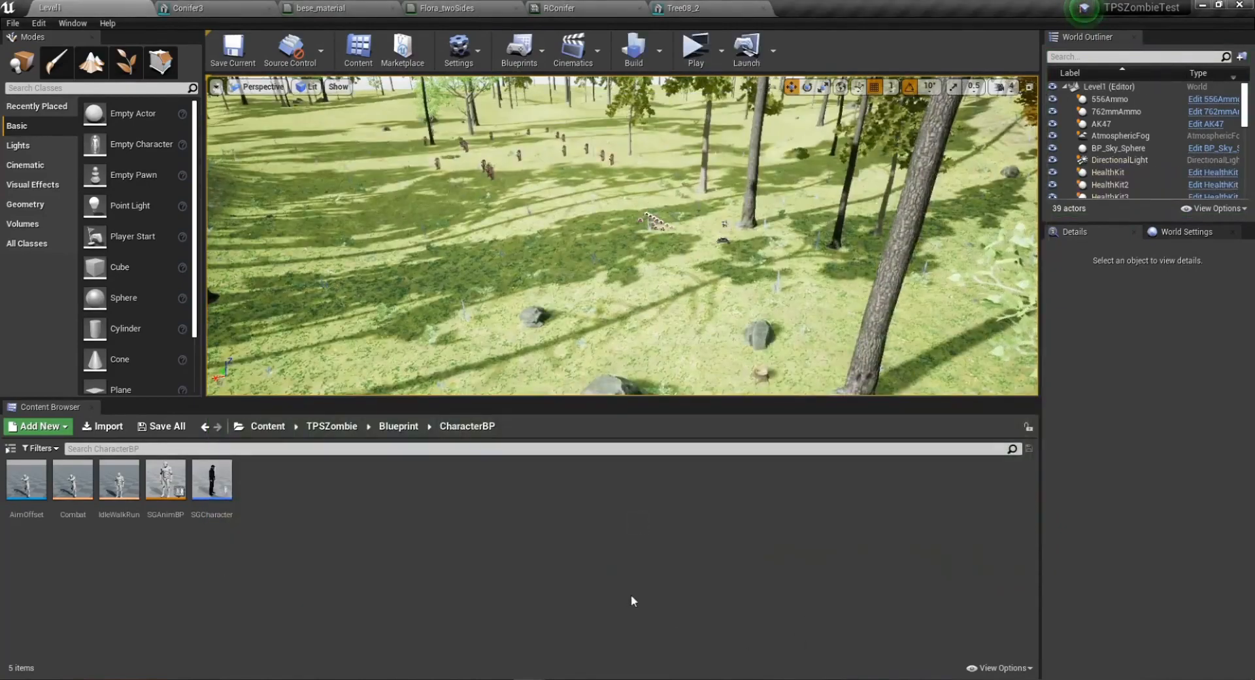
right_click_drag(790, 262, 834, 242)
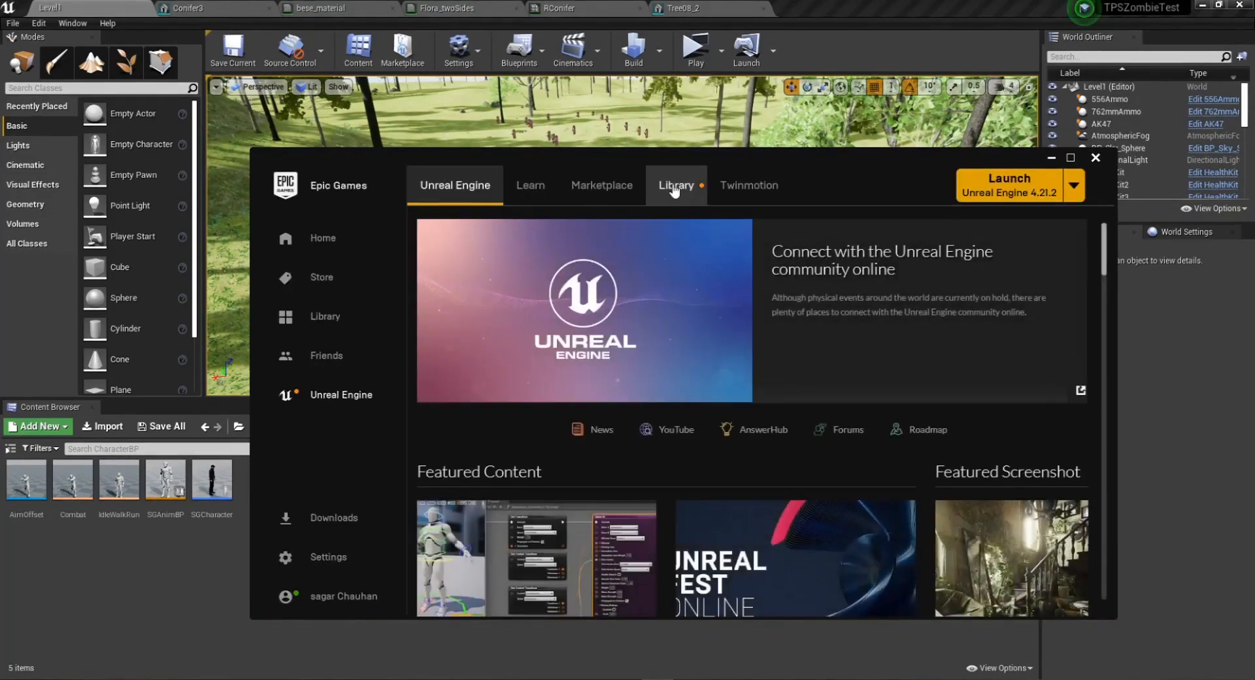
Switch to the Epic Games Launcher, maximize it, and show the Free For The Month products in the Unreal Engine Marketplace.
left_click(605, 187)
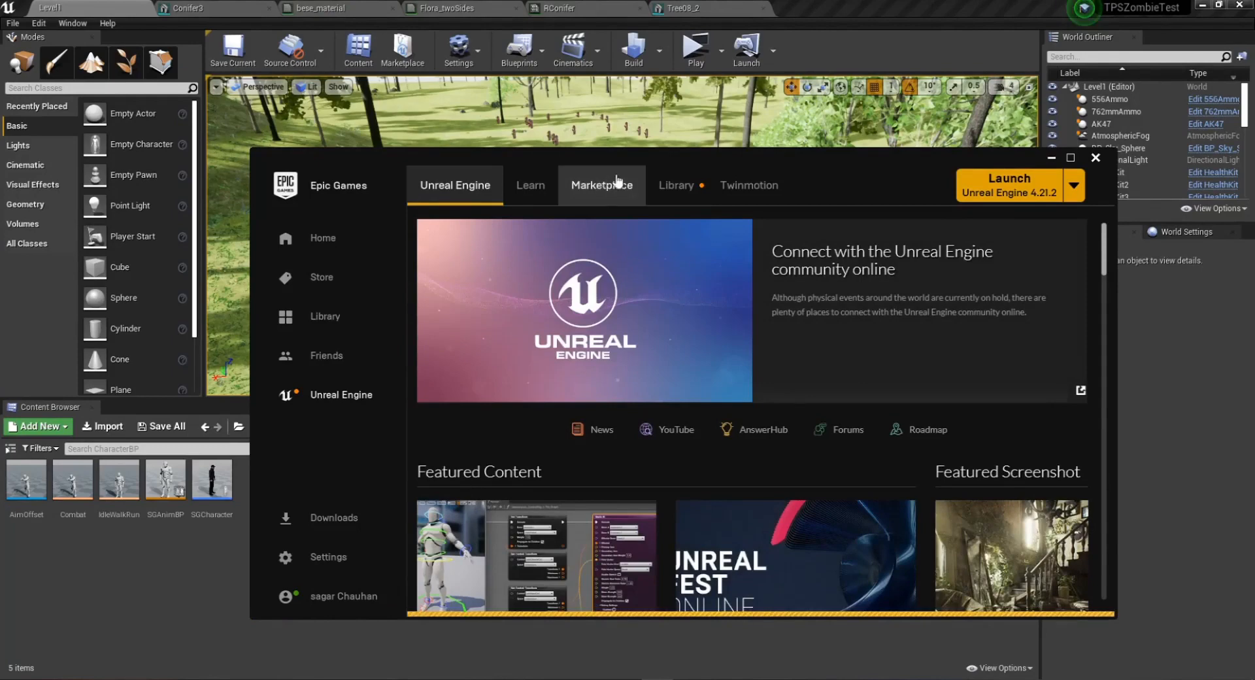
double_click(895, 159)
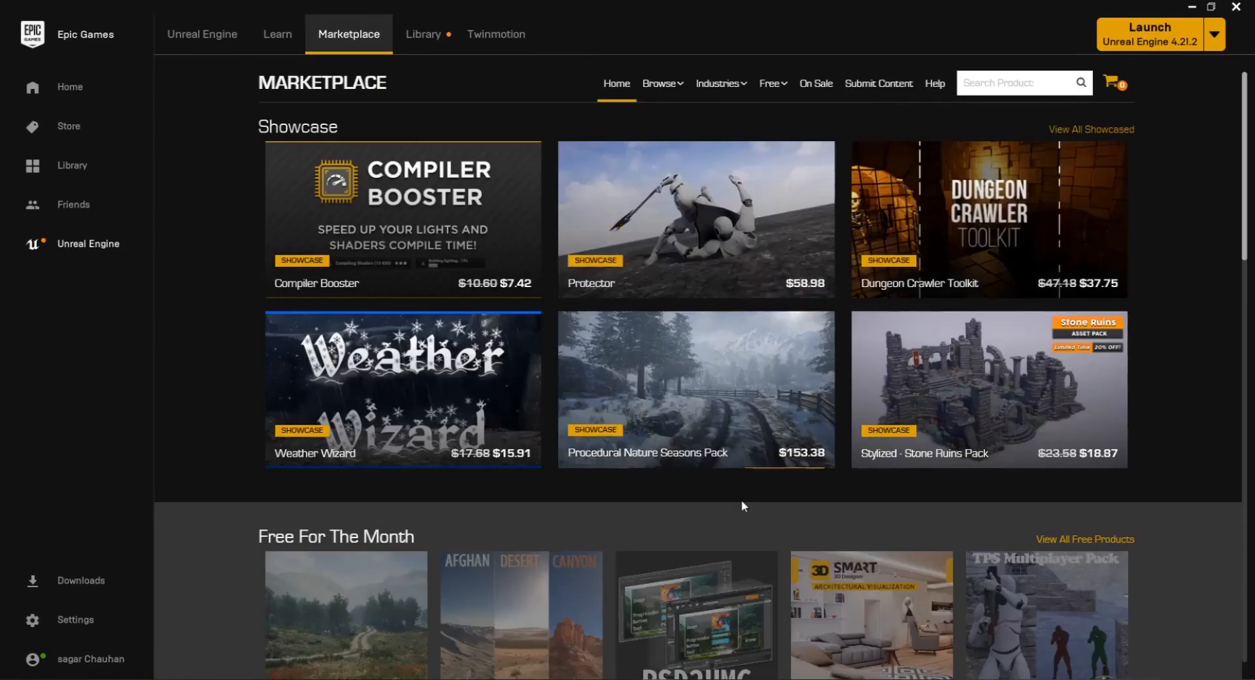
left_click(773, 85)
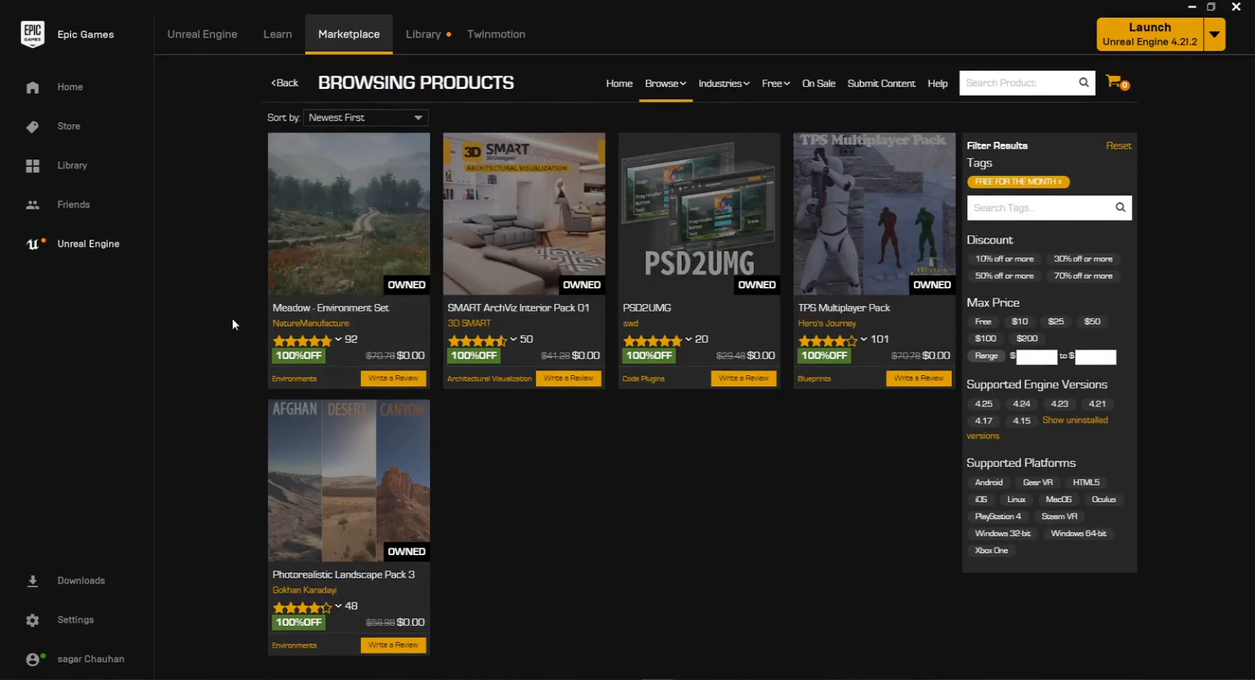
mouse_move(377, 246)
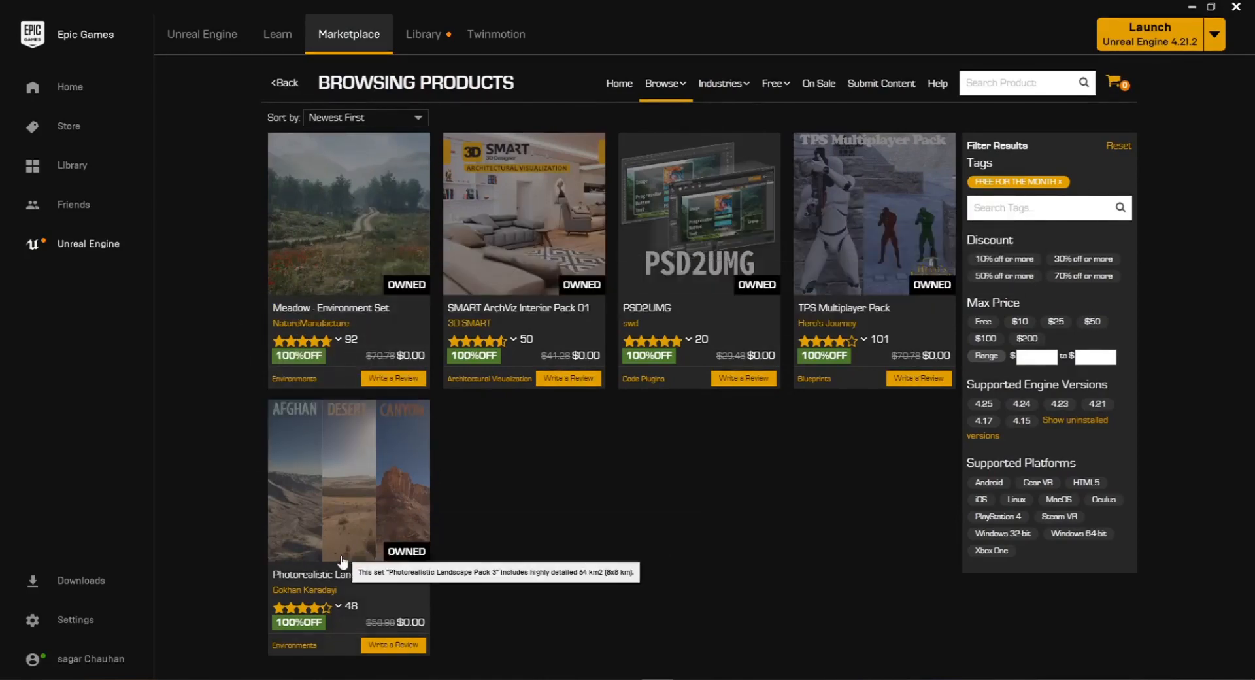
mouse_move(382, 483)
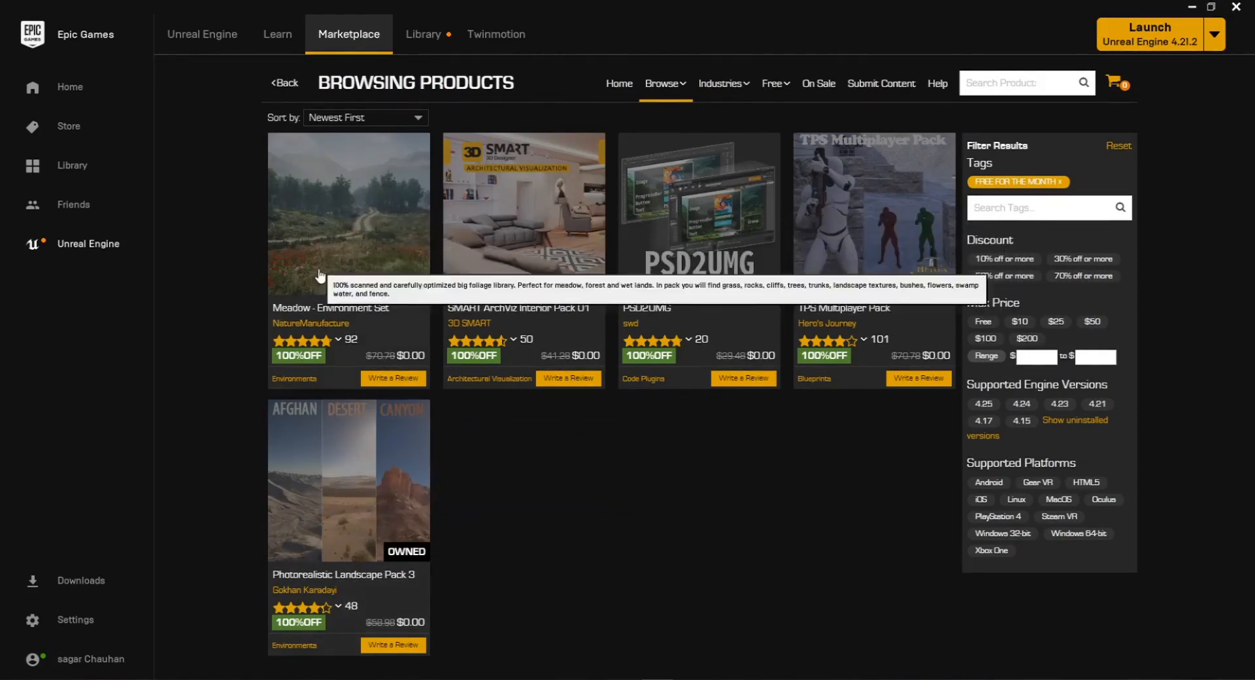
mouse_move(306, 217)
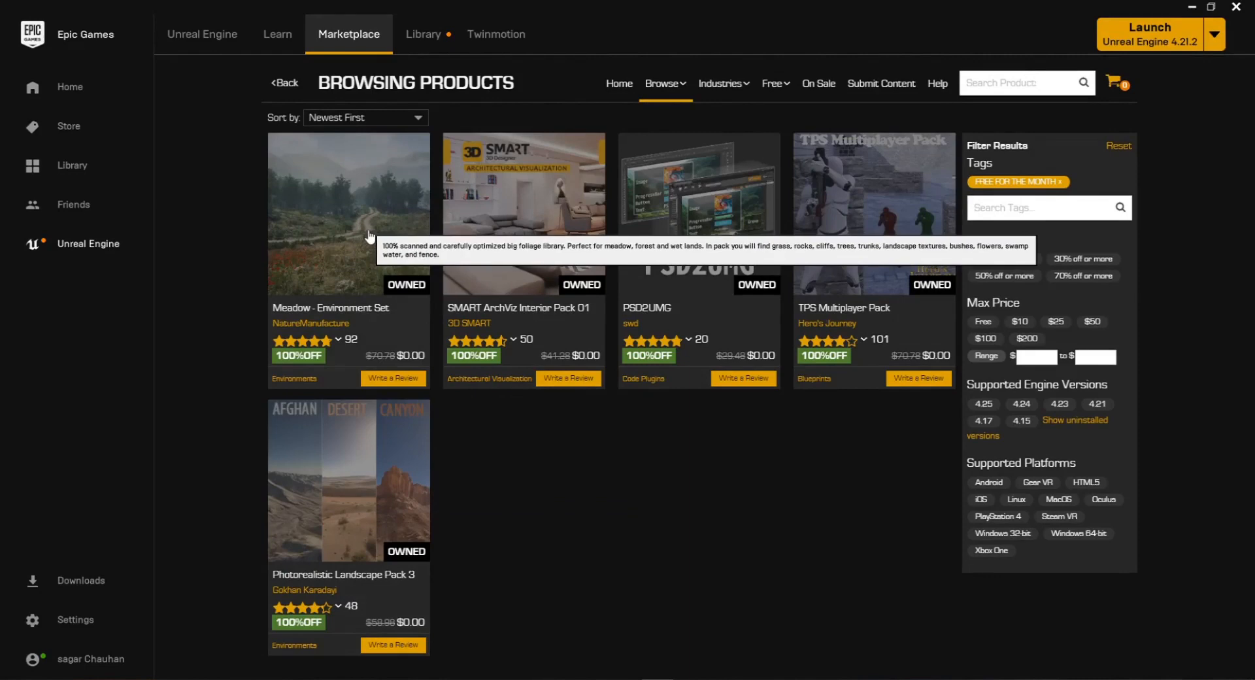
Show the Marketplace's Permanently Free Collection and look over its first products.
mouse_move(787, 92)
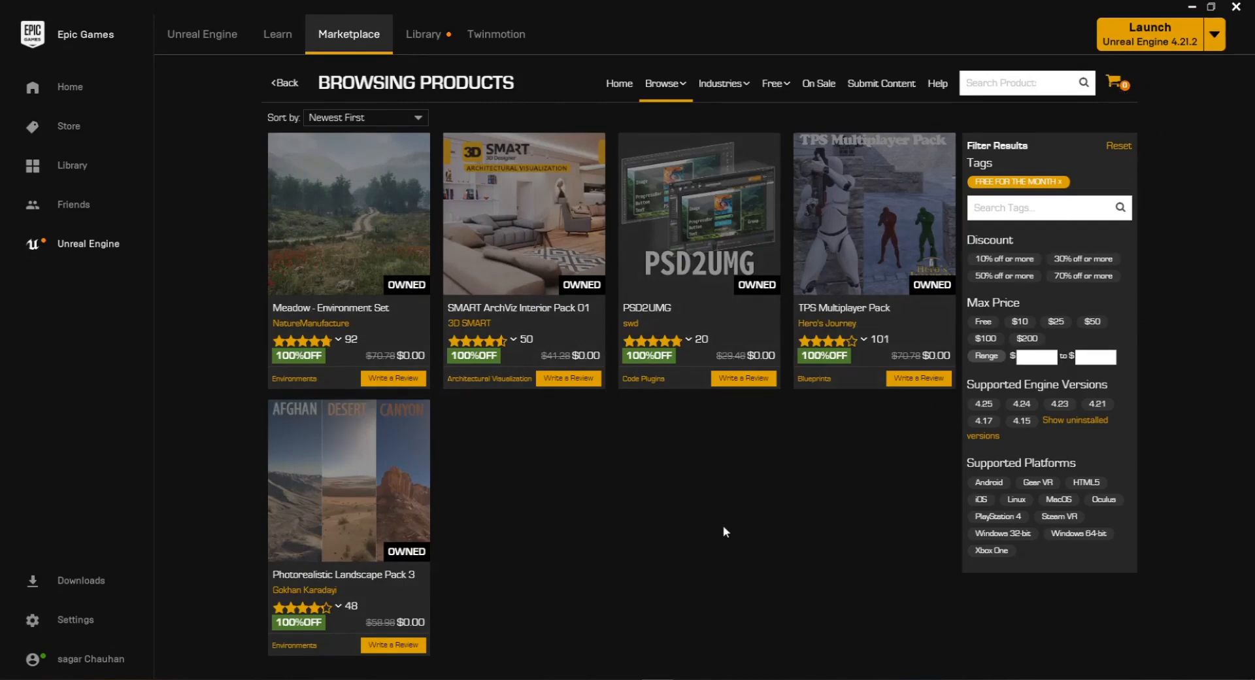
mouse_move(870, 265)
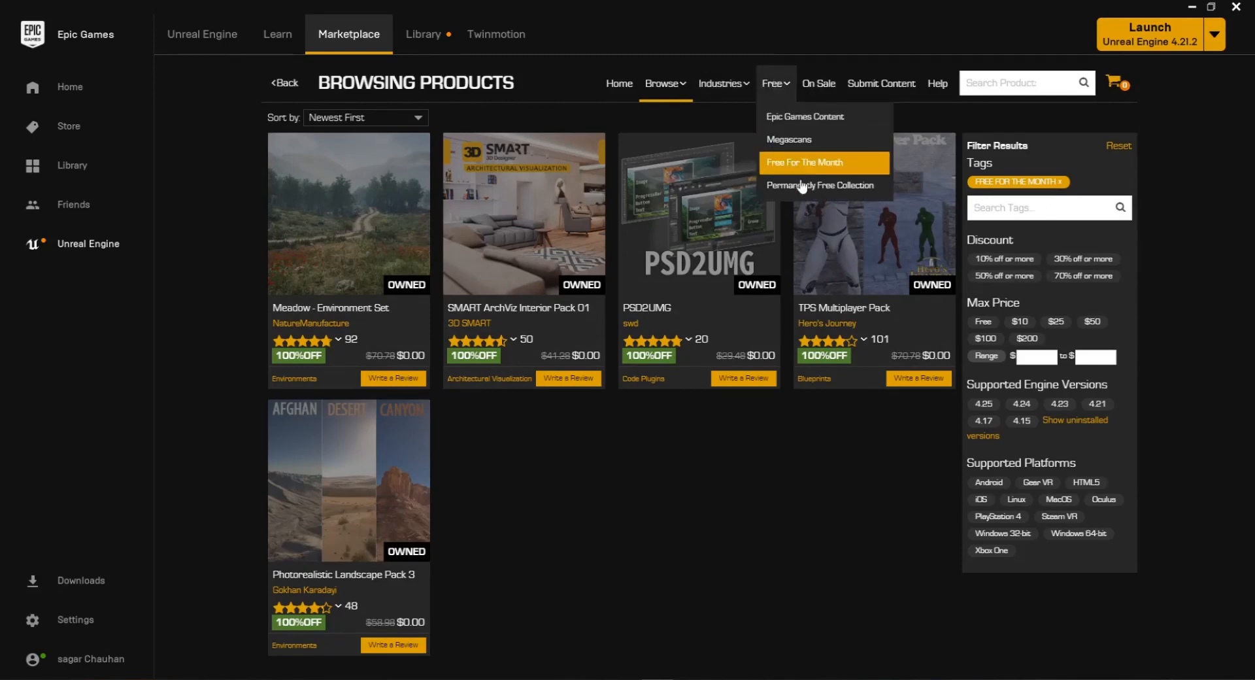
left_click(815, 186)
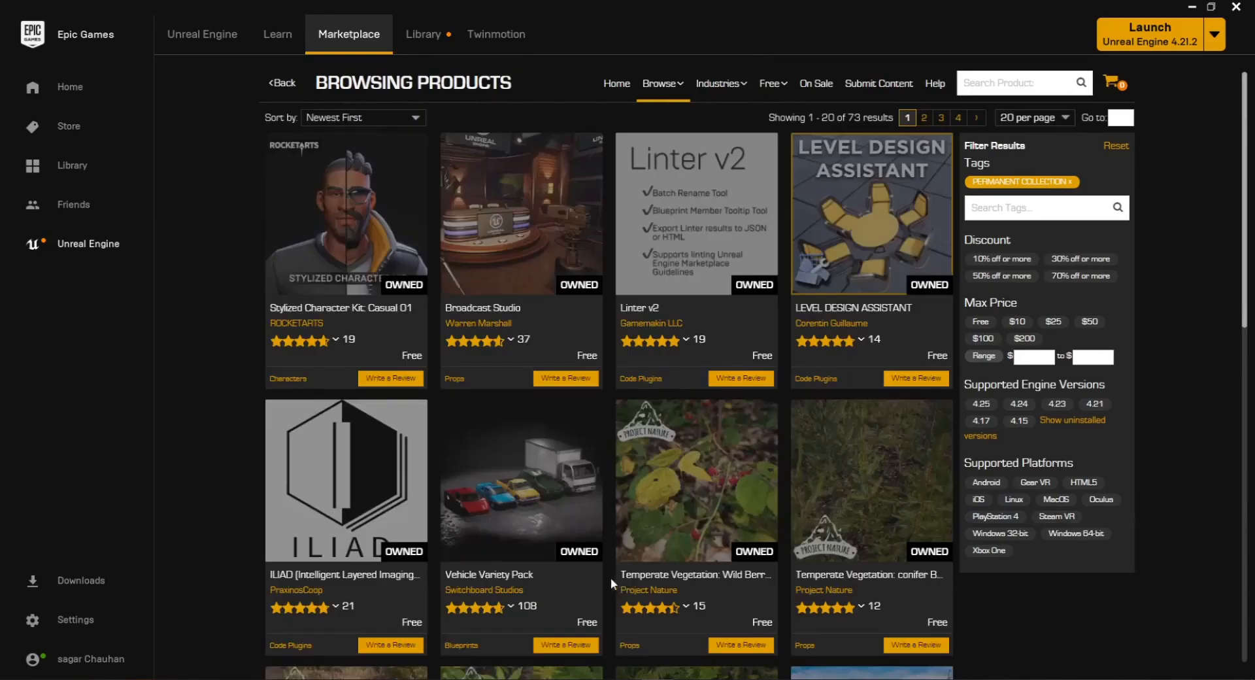
scroll(873, 546, "down", 2)
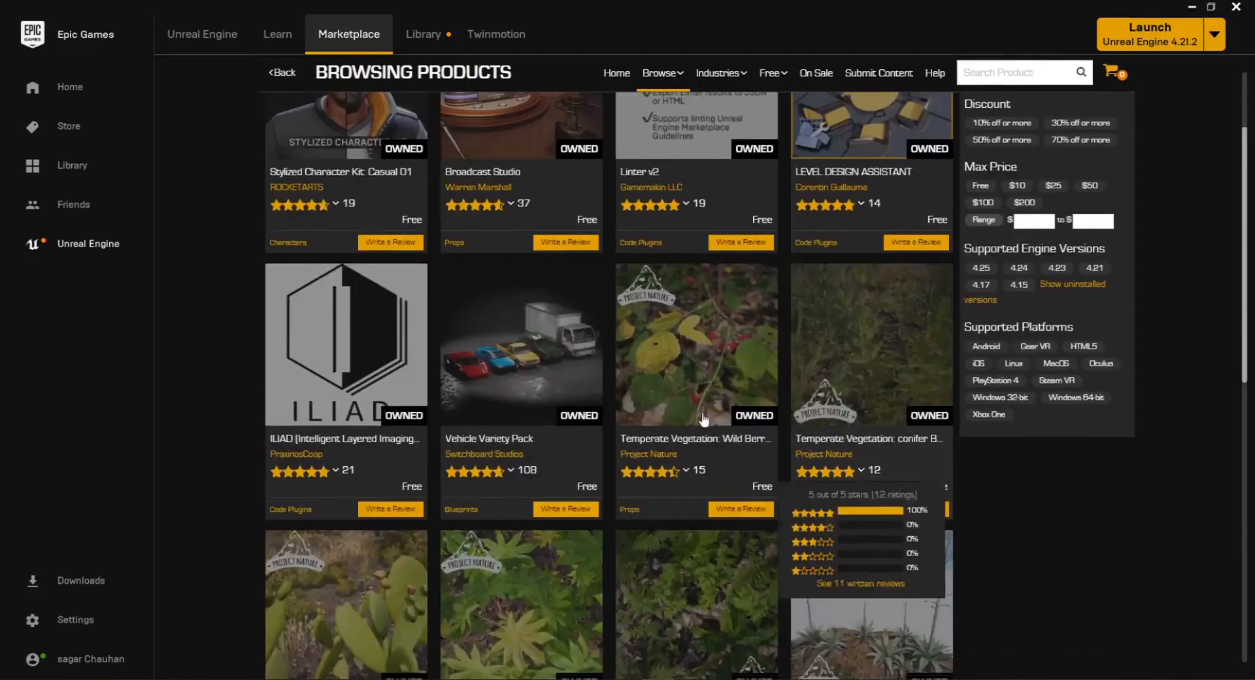
scroll(824, 533, "up", 2)
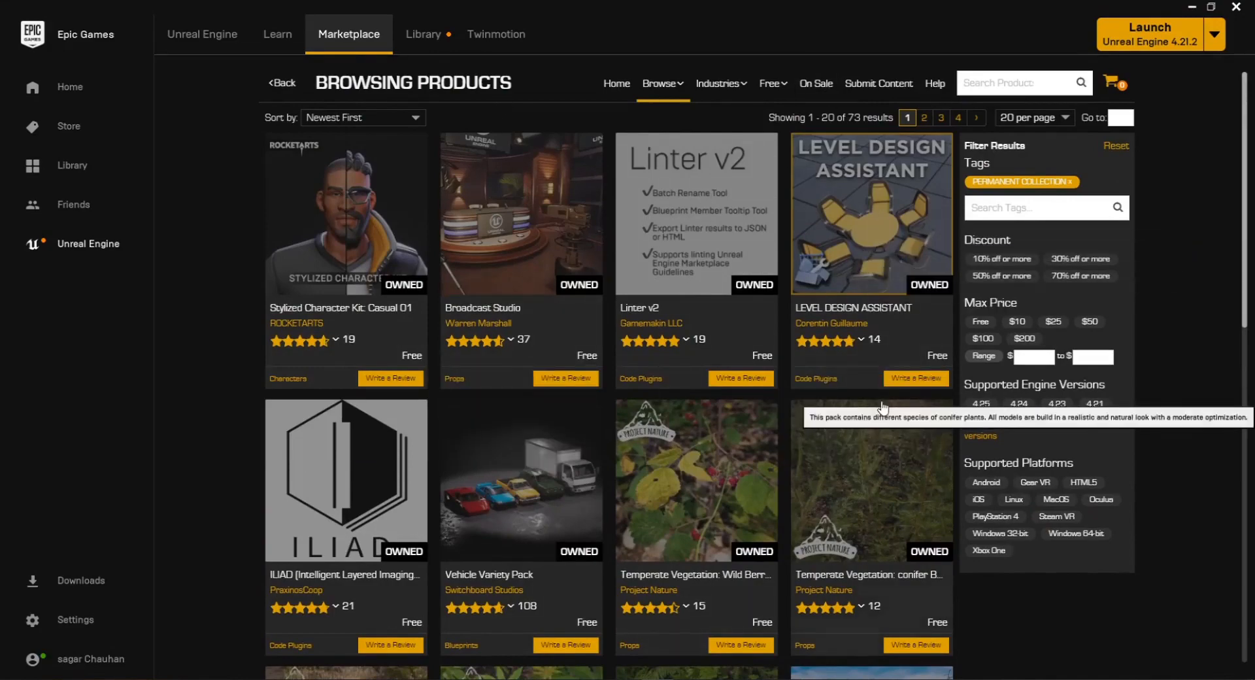
Set the Permanently Free Collection listing to 100 products per page.
scroll(865, 397, "down", 2)
scroll(865, 397, "down", 10)
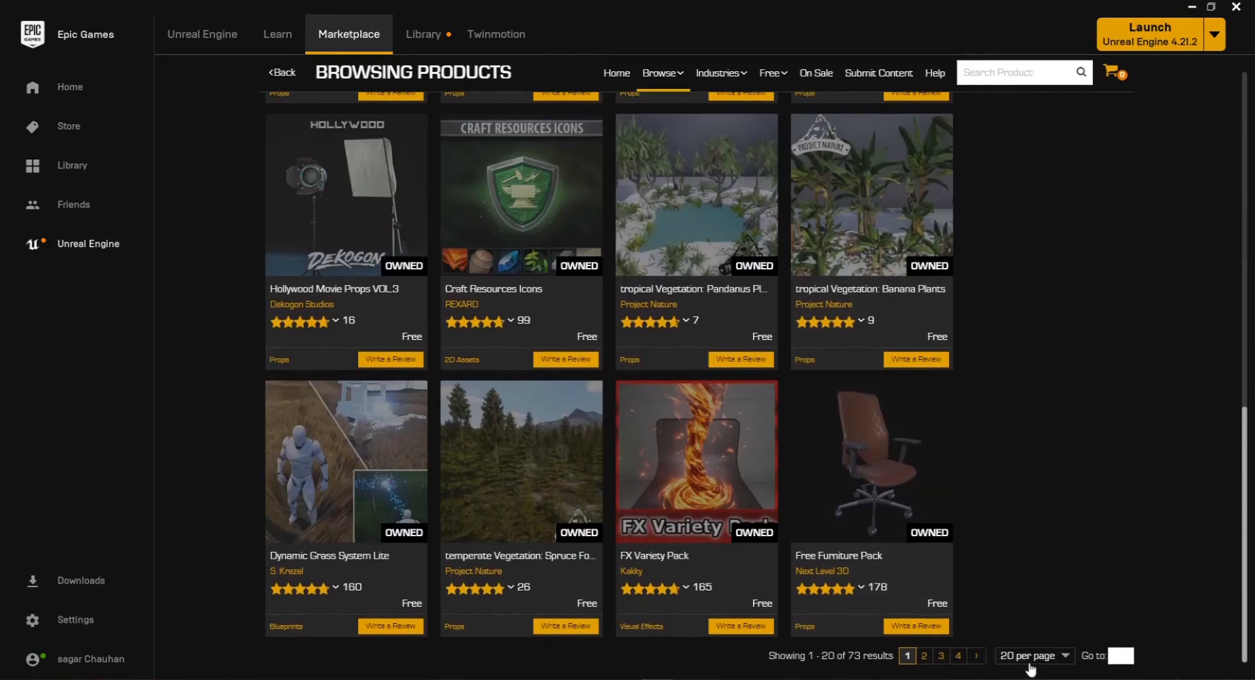
scroll(1053, 670, "down", 1)
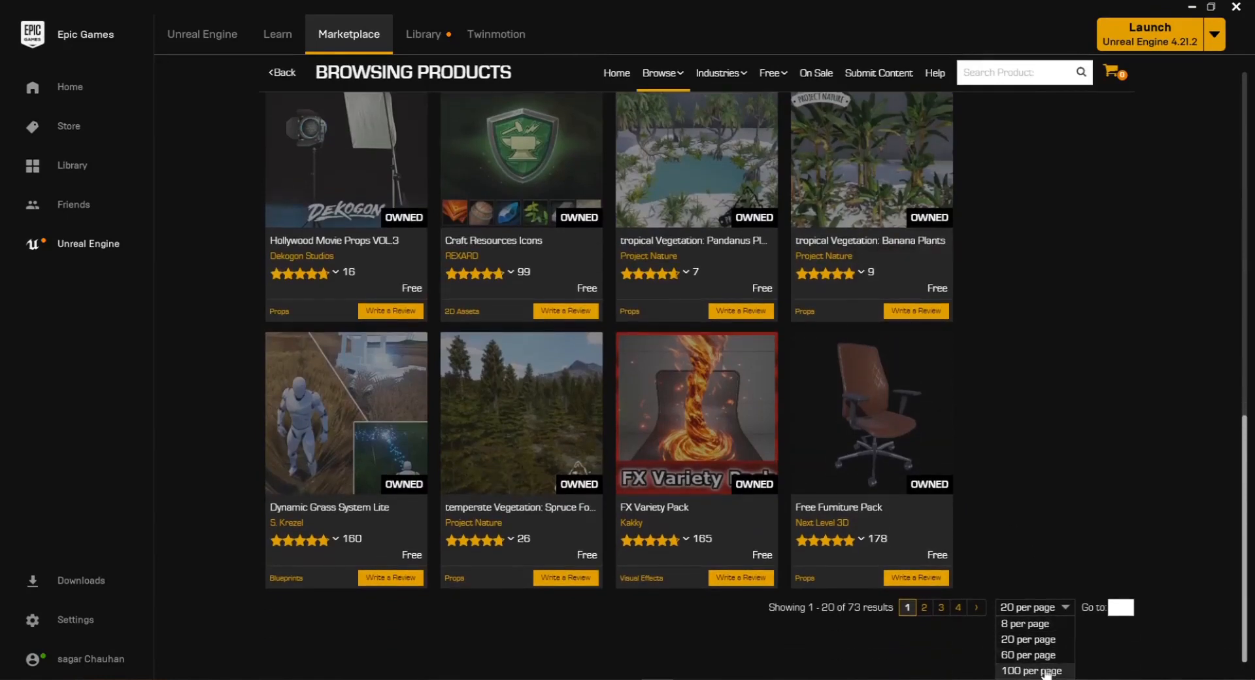
left_click(1046, 670)
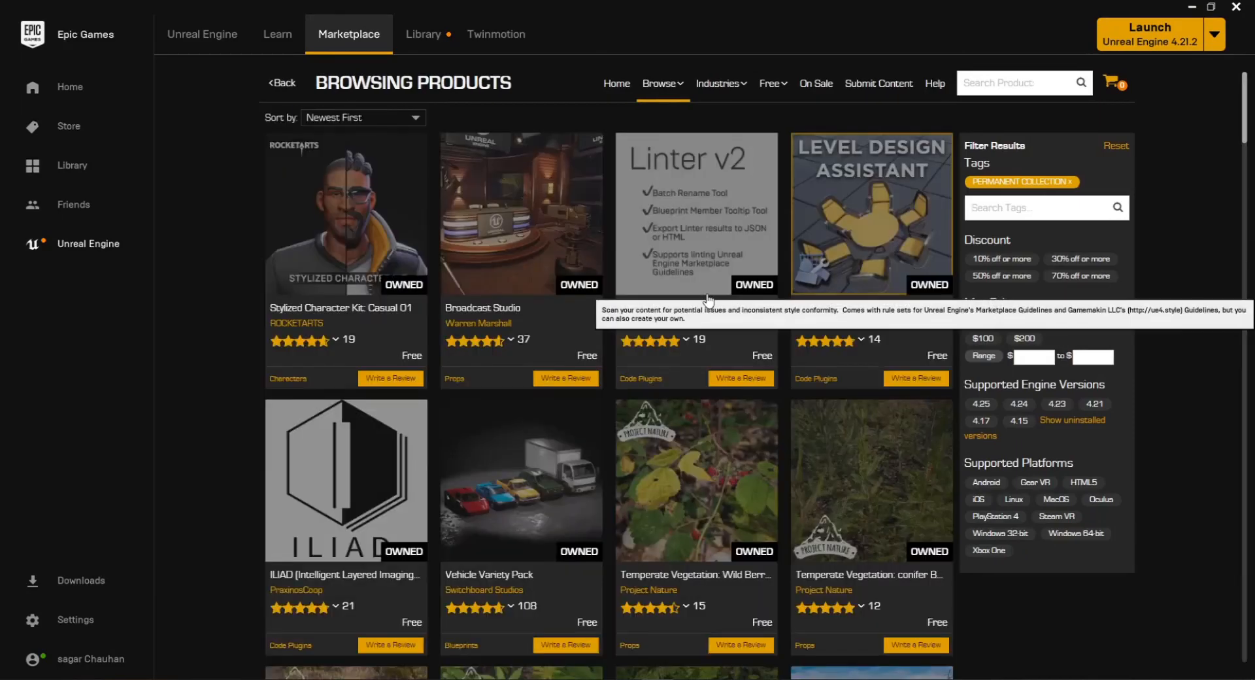
Look through the whole Permanently Free Collection for usable foliage, landscape, weapon and environment packs, down to the last product.
scroll(708, 299, "down", 12)
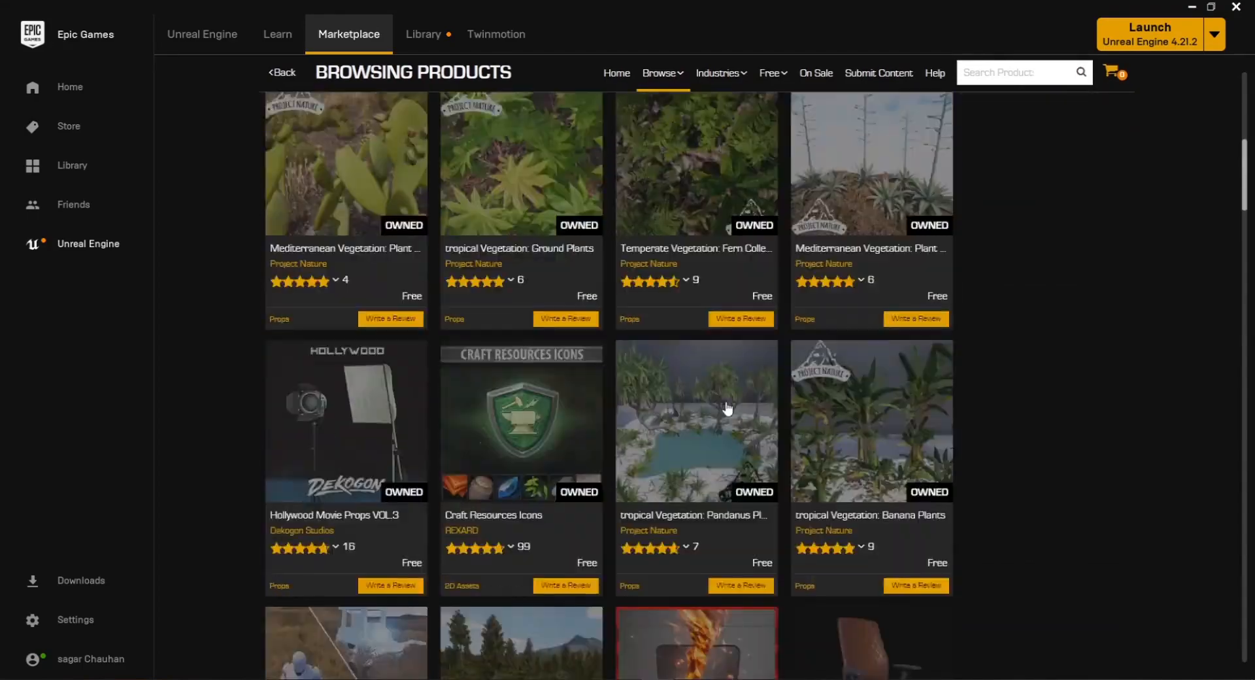
scroll(728, 410, "down", 12)
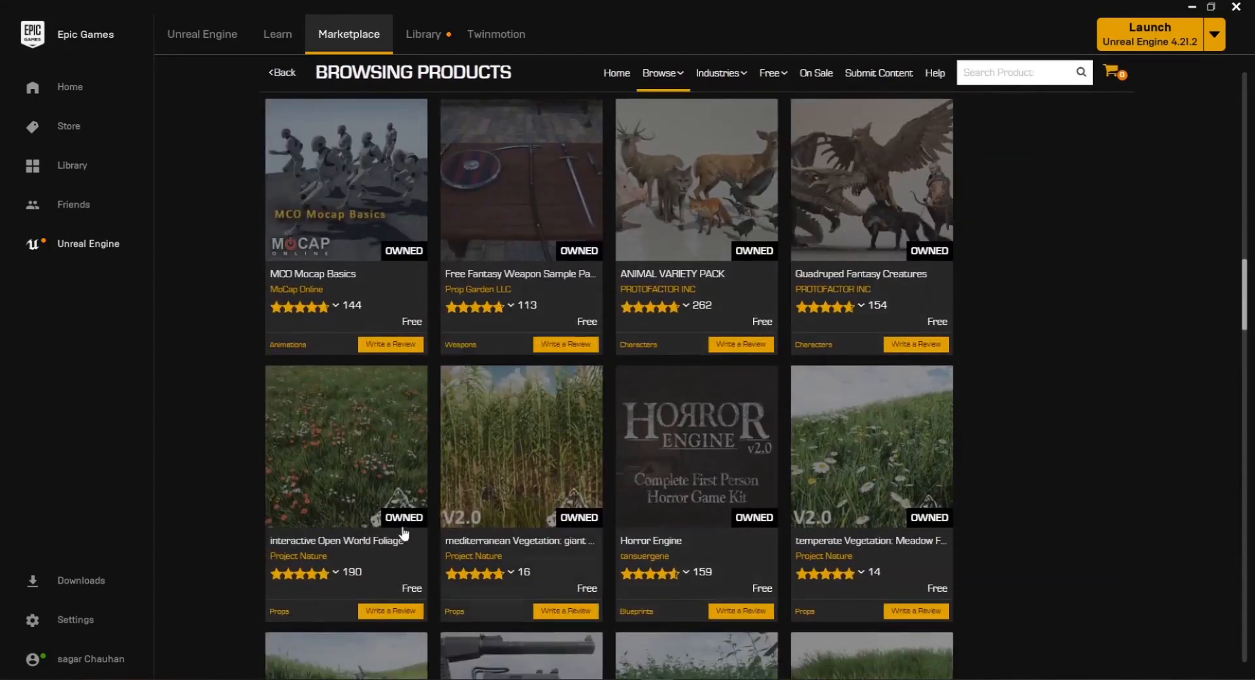
scroll(366, 488, "down", 1)
scroll(366, 488, "down", 3)
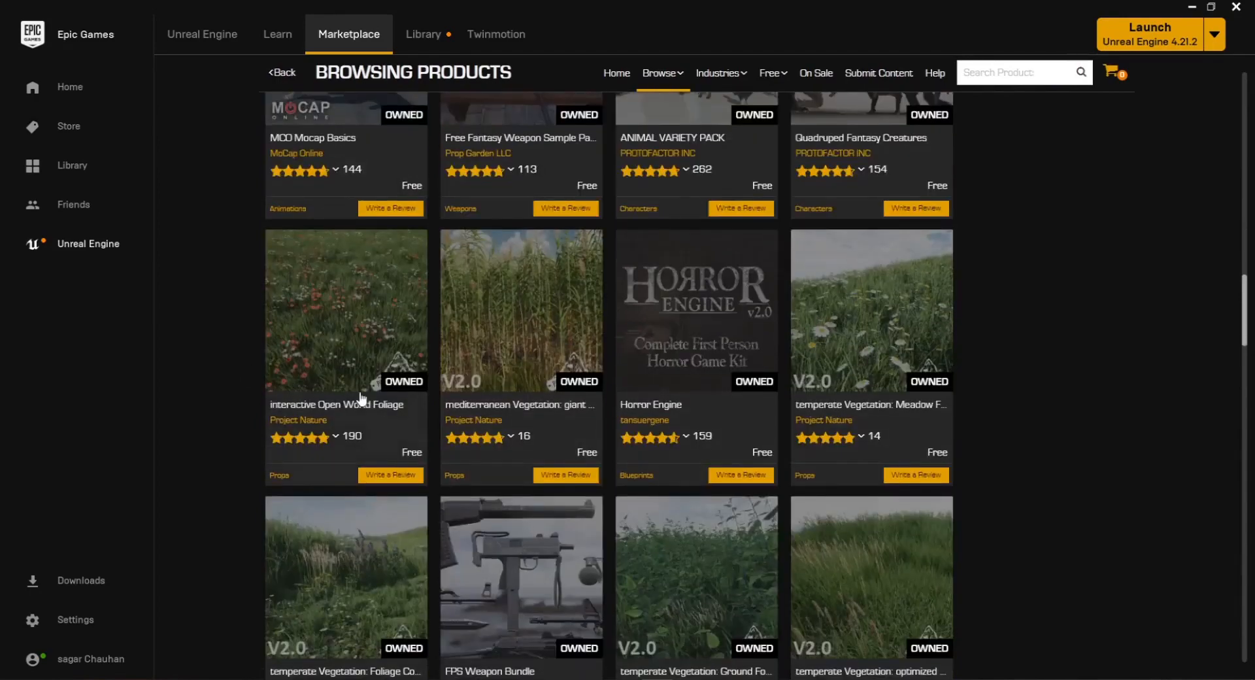
scroll(477, 587, "down", 4)
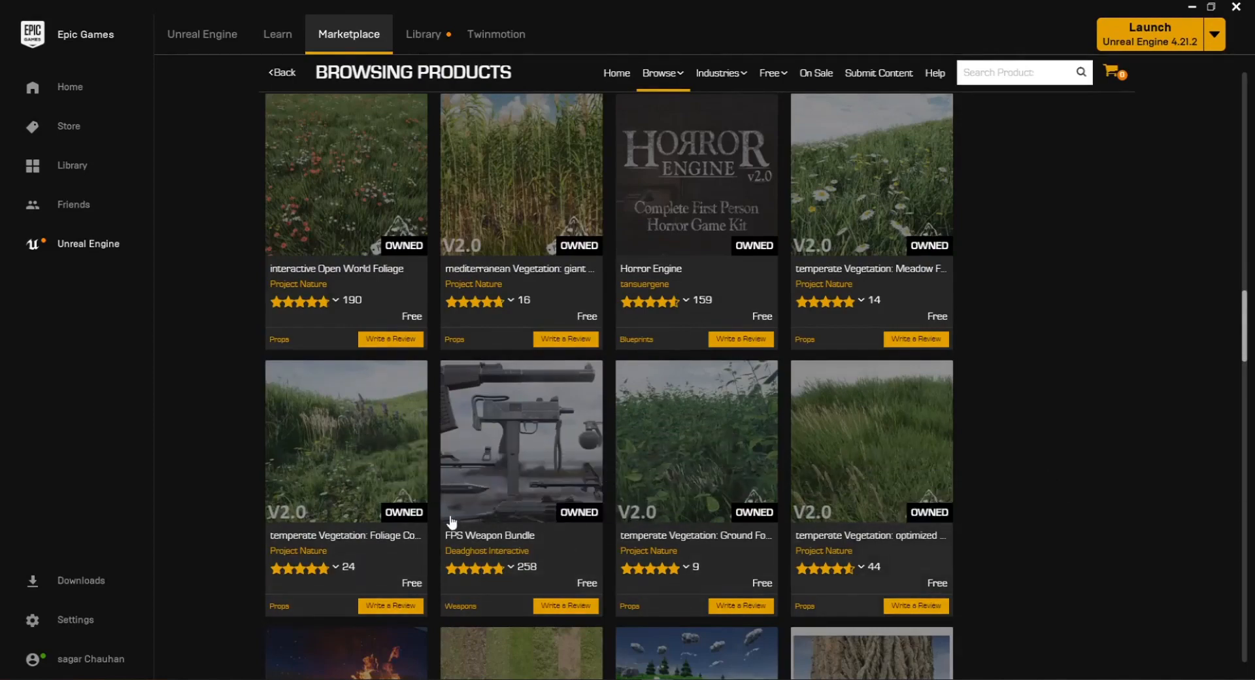
scroll(450, 521, "down", 8)
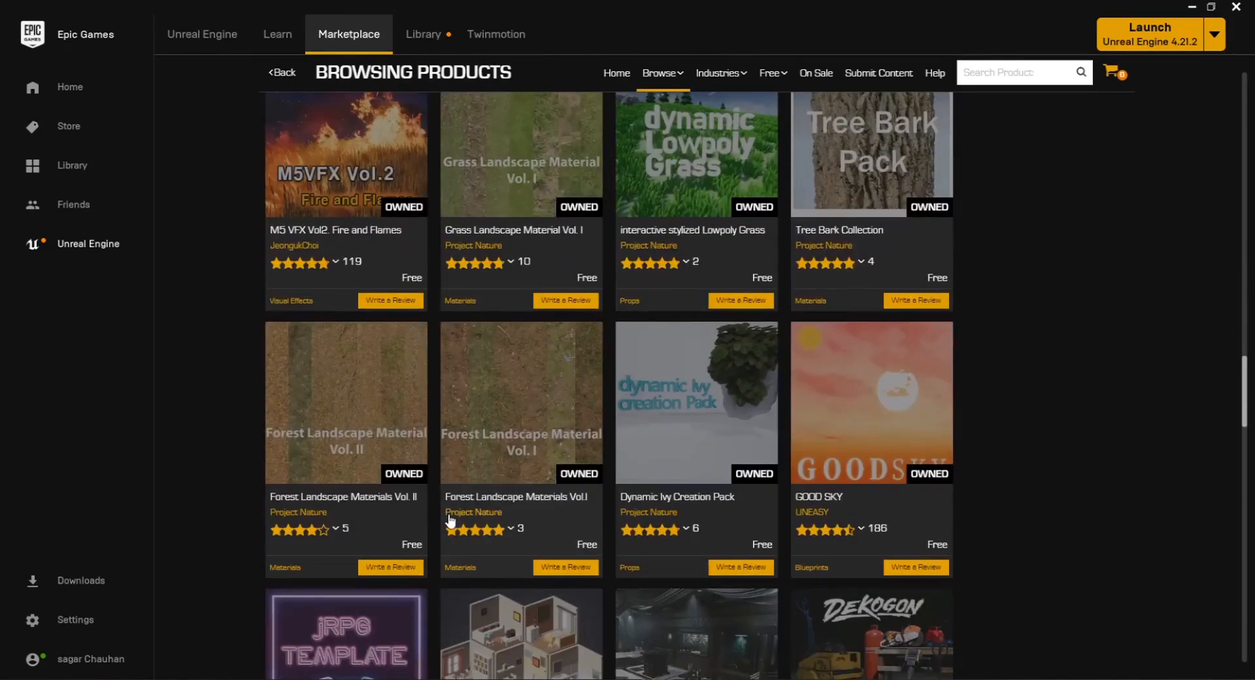
scroll(562, 519, "down", 4)
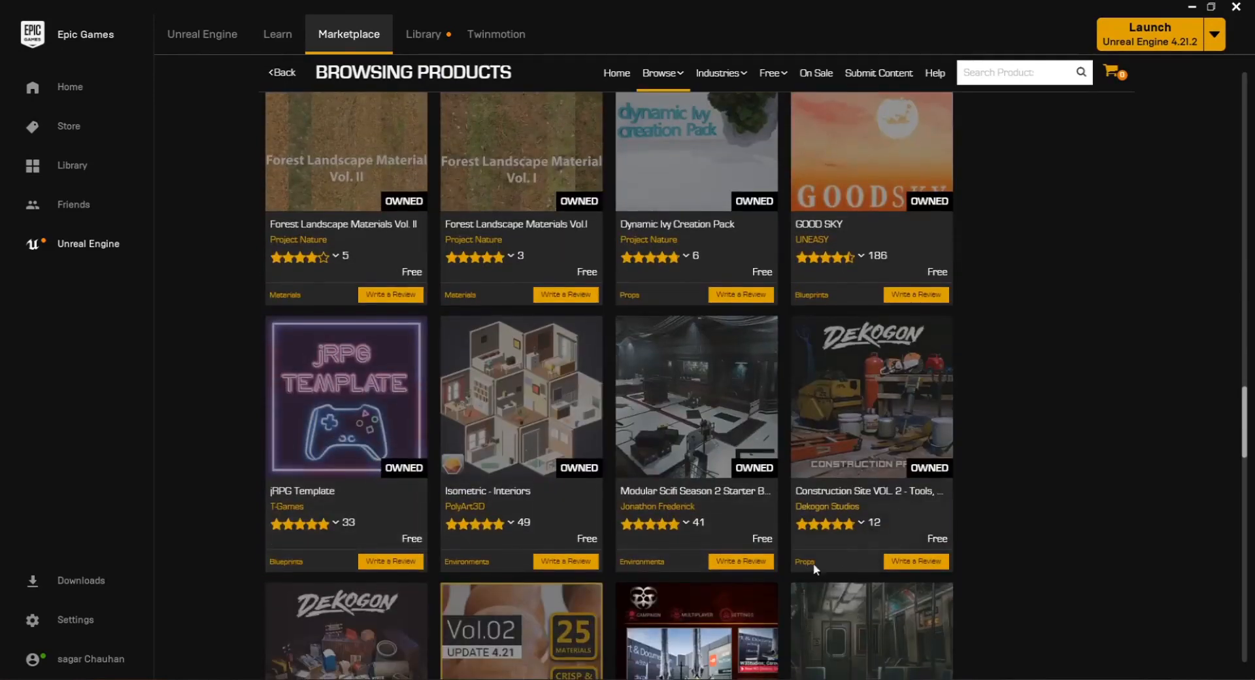
scroll(813, 563, "down", 10)
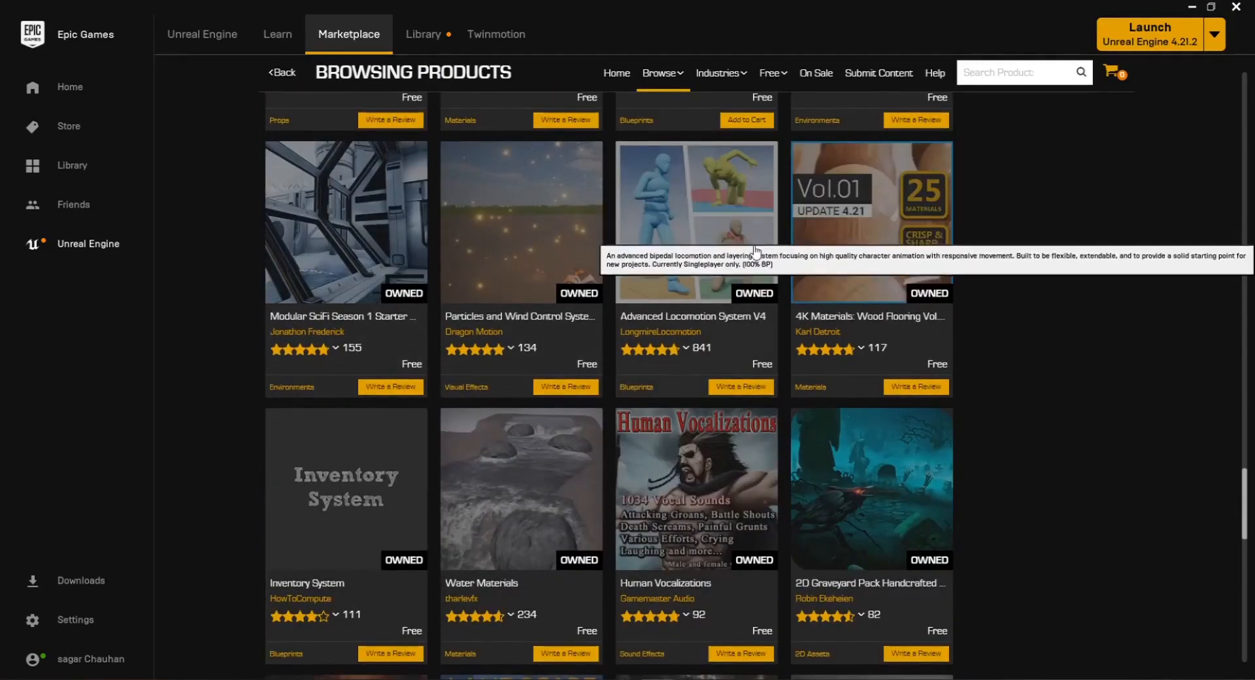
scroll(422, 512, "down", 1)
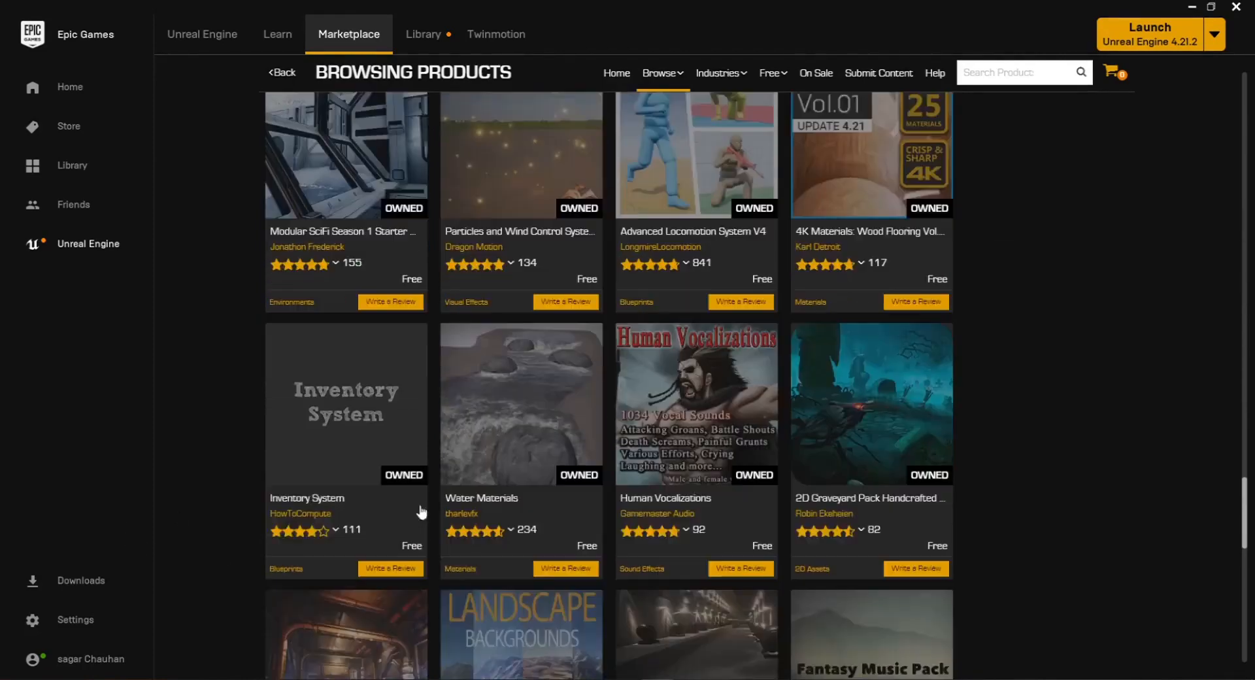
scroll(546, 452, "down", 3)
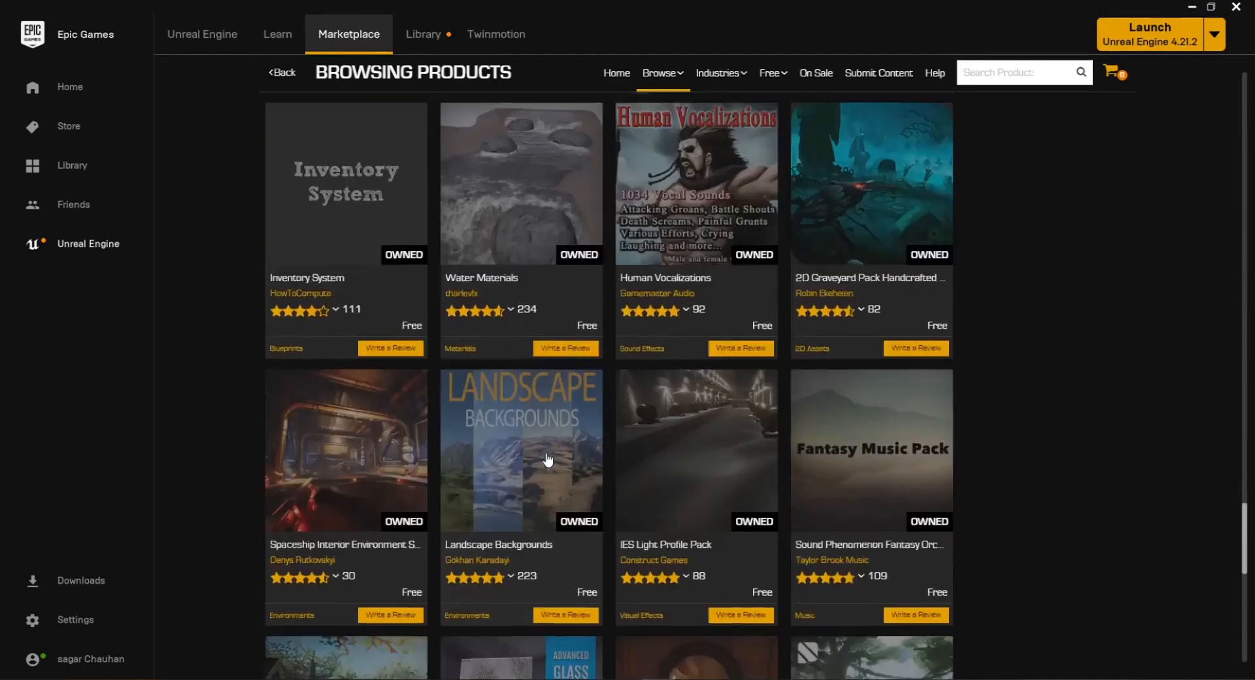
scroll(547, 460, "down", 2)
scroll(595, 539, "down", 4)
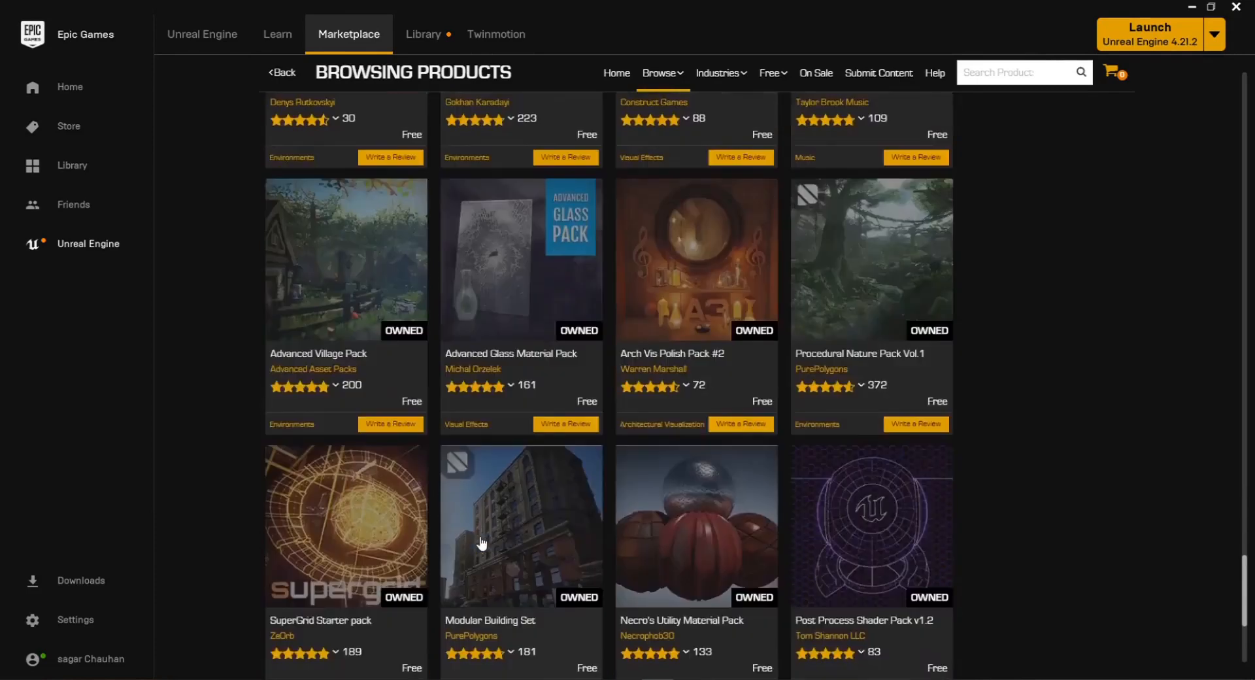
scroll(481, 542, "down", 4)
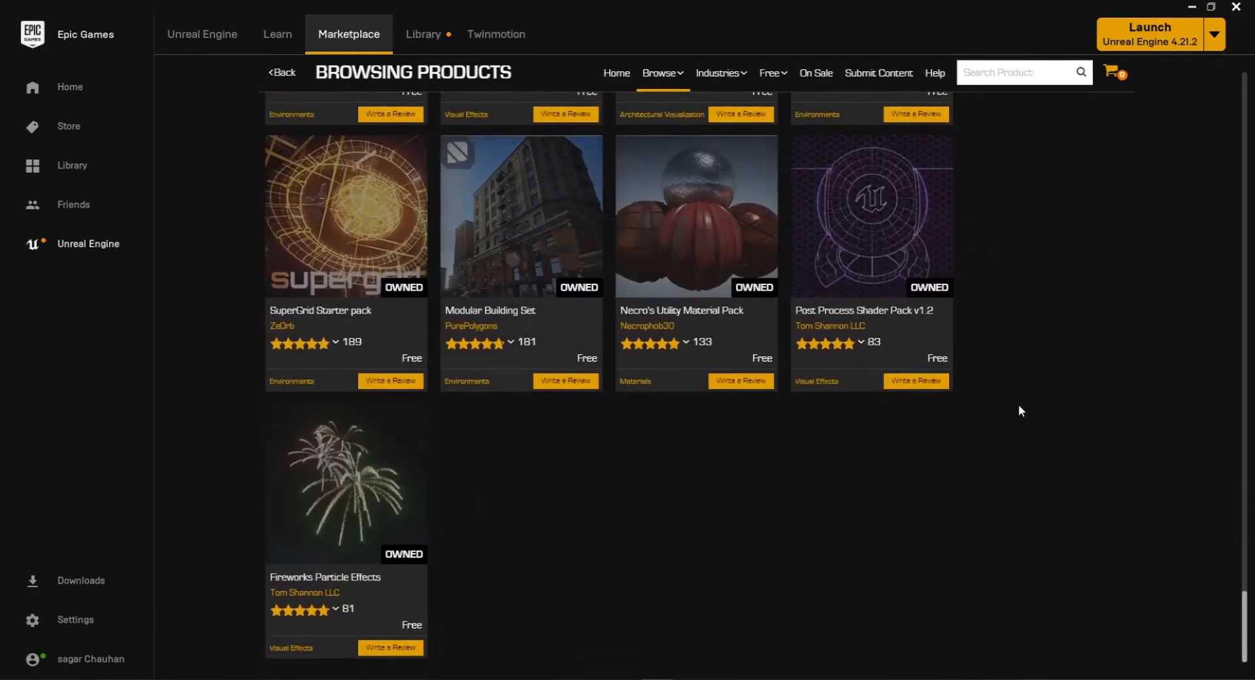
Show the Marketplace's free Epic Games Content and look over the products on its first page.
mouse_move(784, 75)
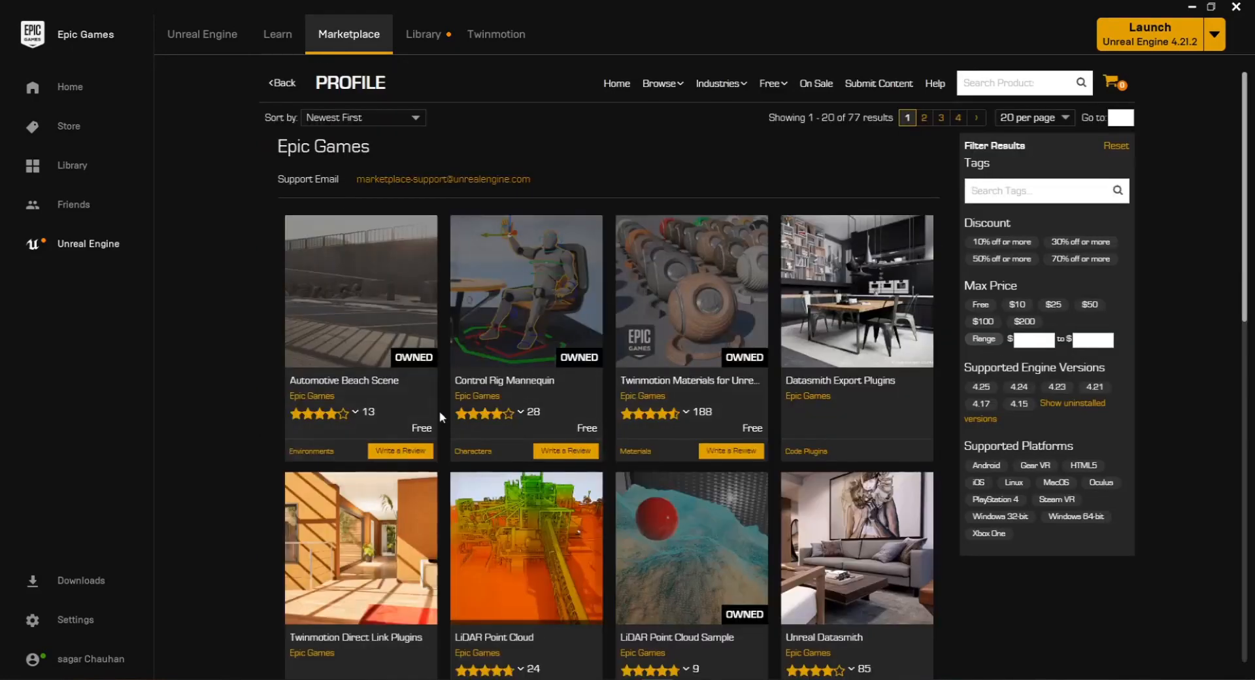
scroll(444, 413, "down", 3)
scroll(447, 419, "down", 6)
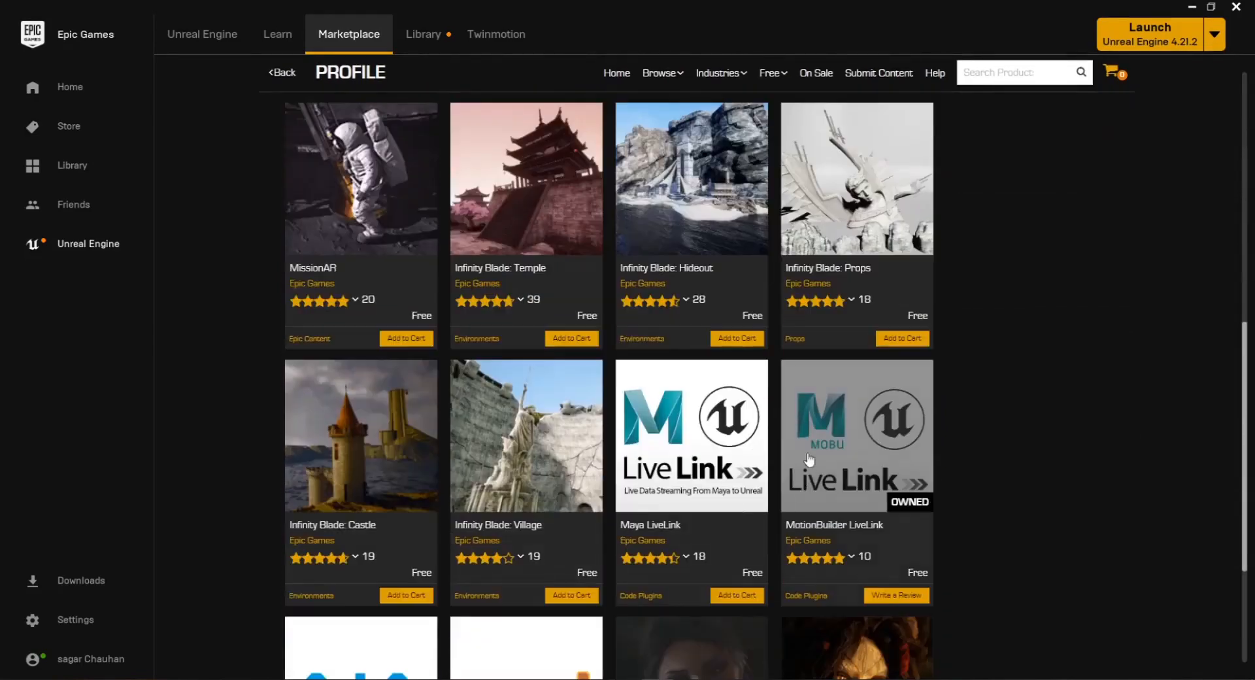
scroll(808, 451, "up", 9)
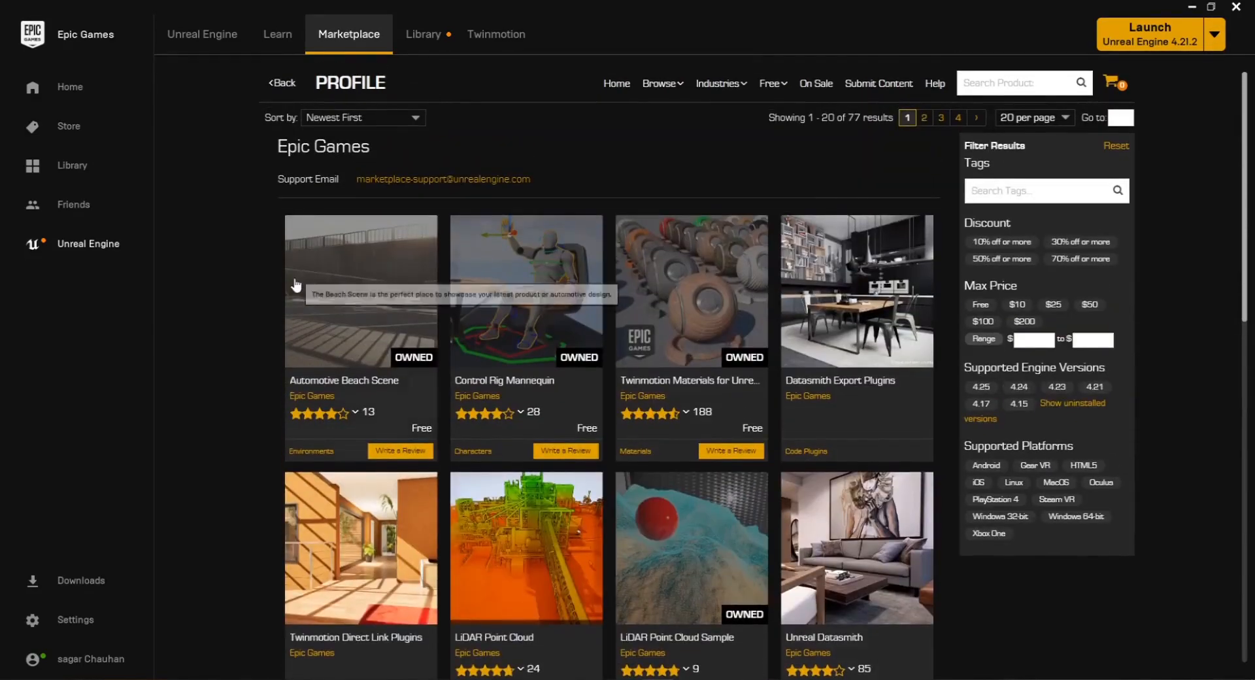
scroll(658, 498, "down", 4)
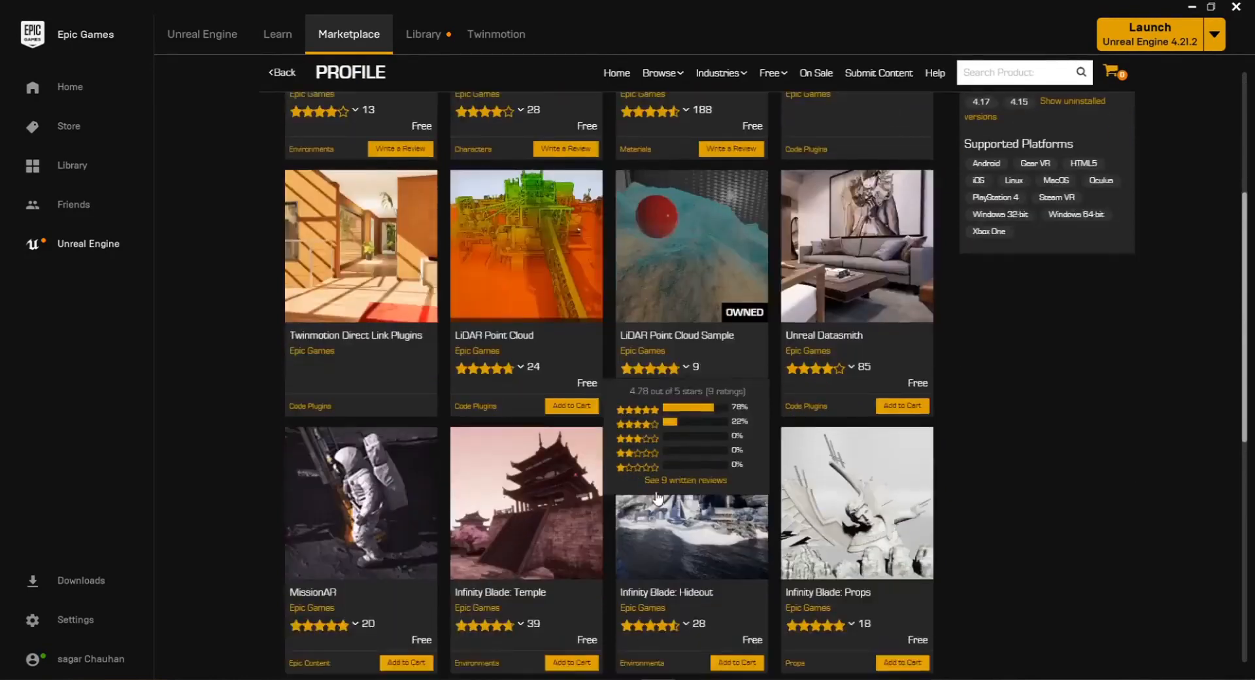
scroll(658, 498, "down", 8)
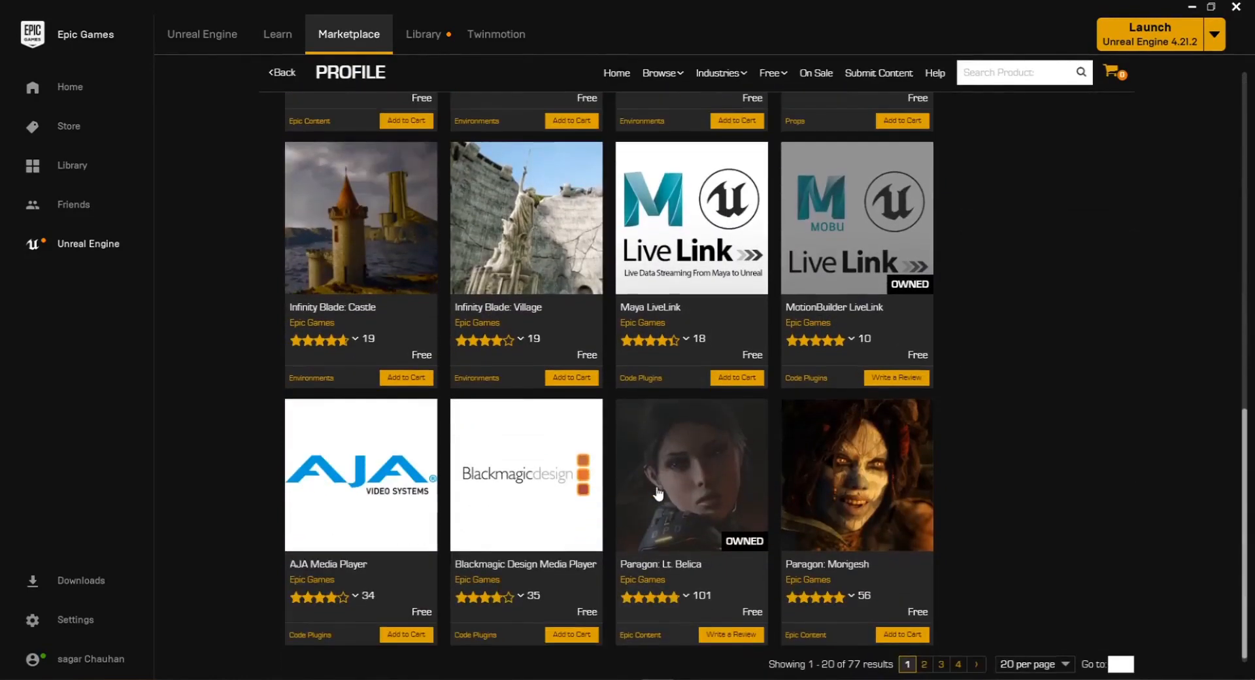
scroll(818, 484, "down", 1)
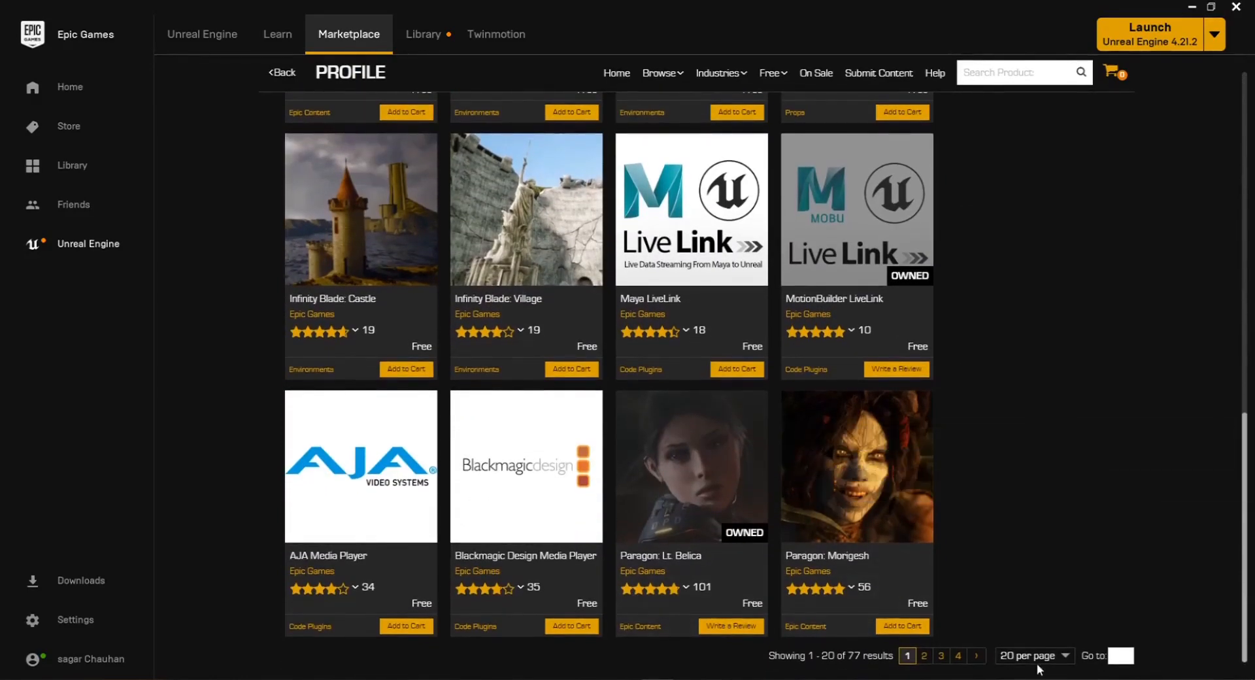
Set the Epic Games Content listing to 100 products per page and look over its products.
scroll(1046, 670, "down", 1)
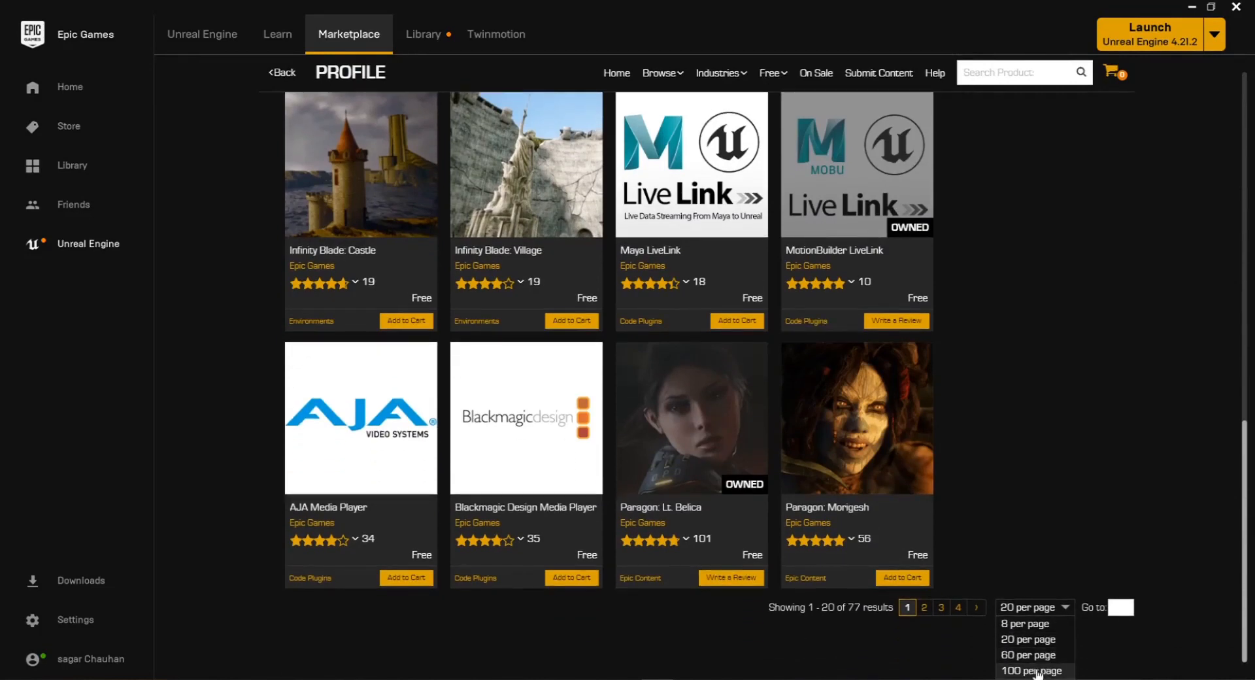
left_click(1040, 670)
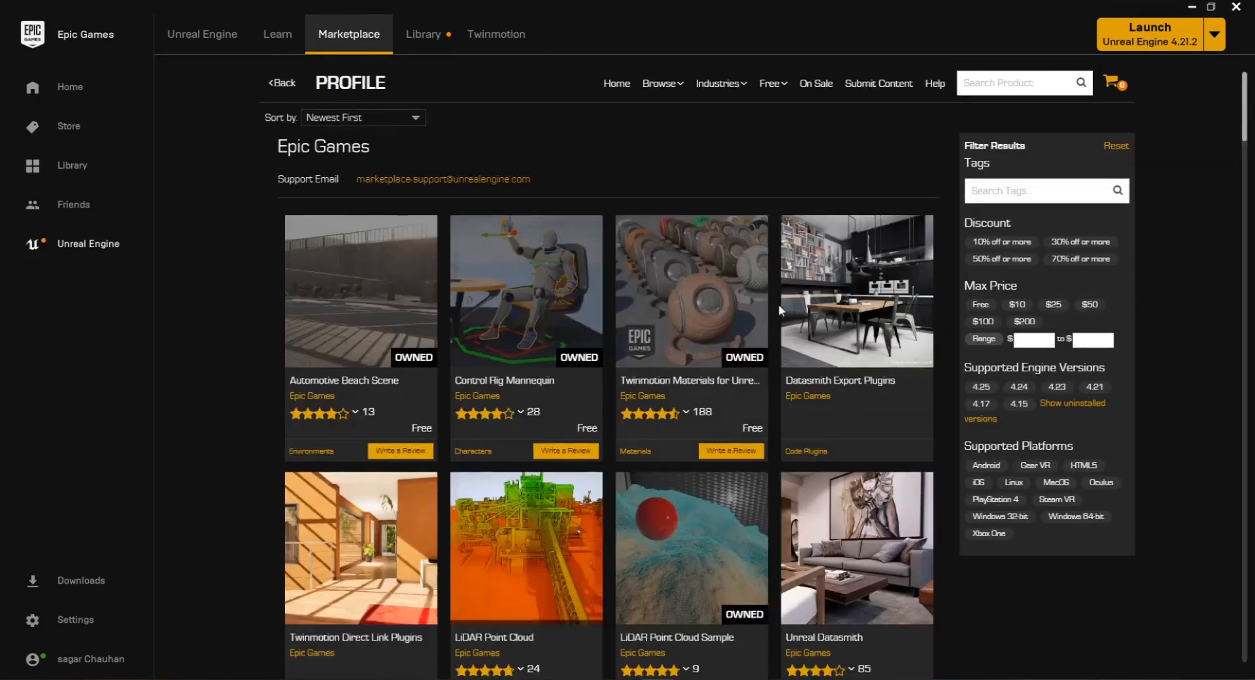
scroll(1224, 155, "down", 5)
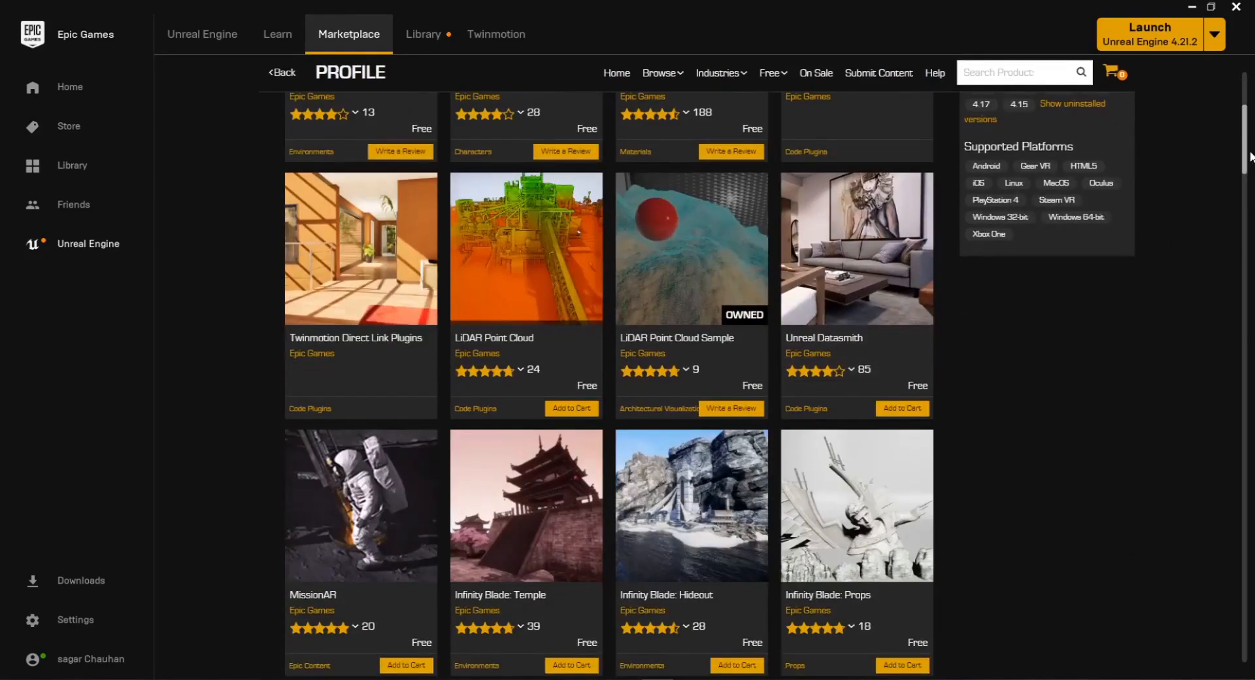
left_click_drag(1248, 153, 1234, 88)
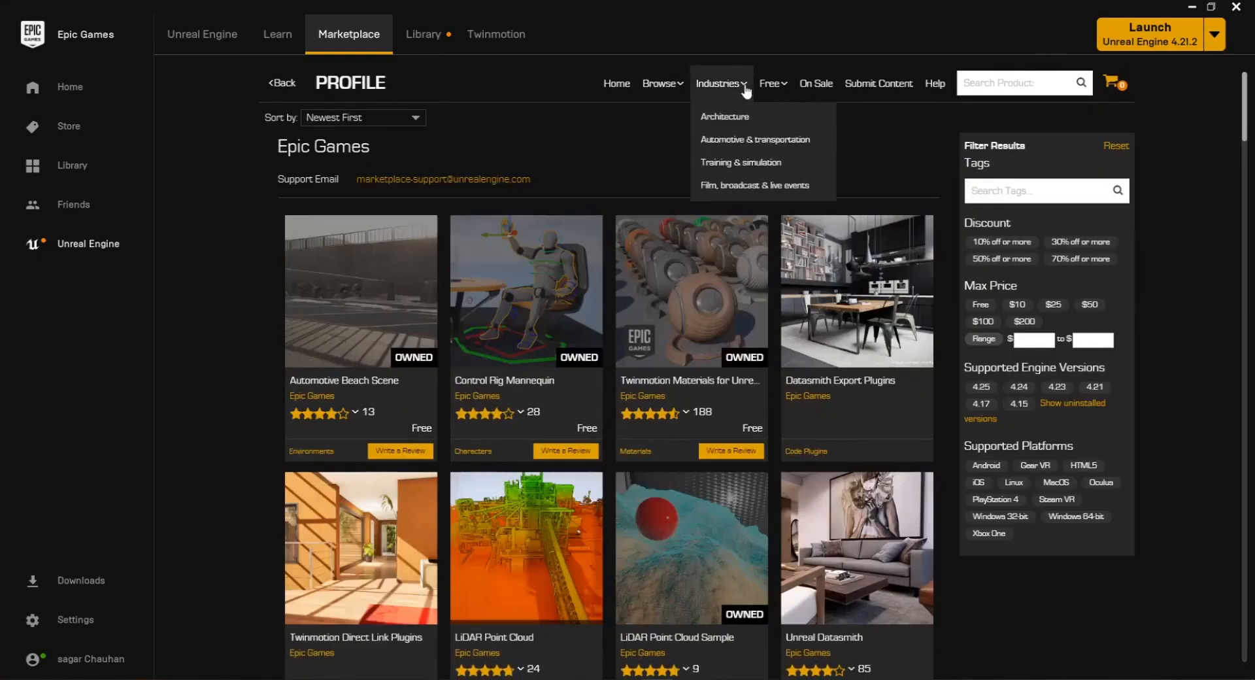
Show the Free For The Month products again, then close the Epic Games Launcher to return to the Unreal Editor.
mouse_move(772, 93)
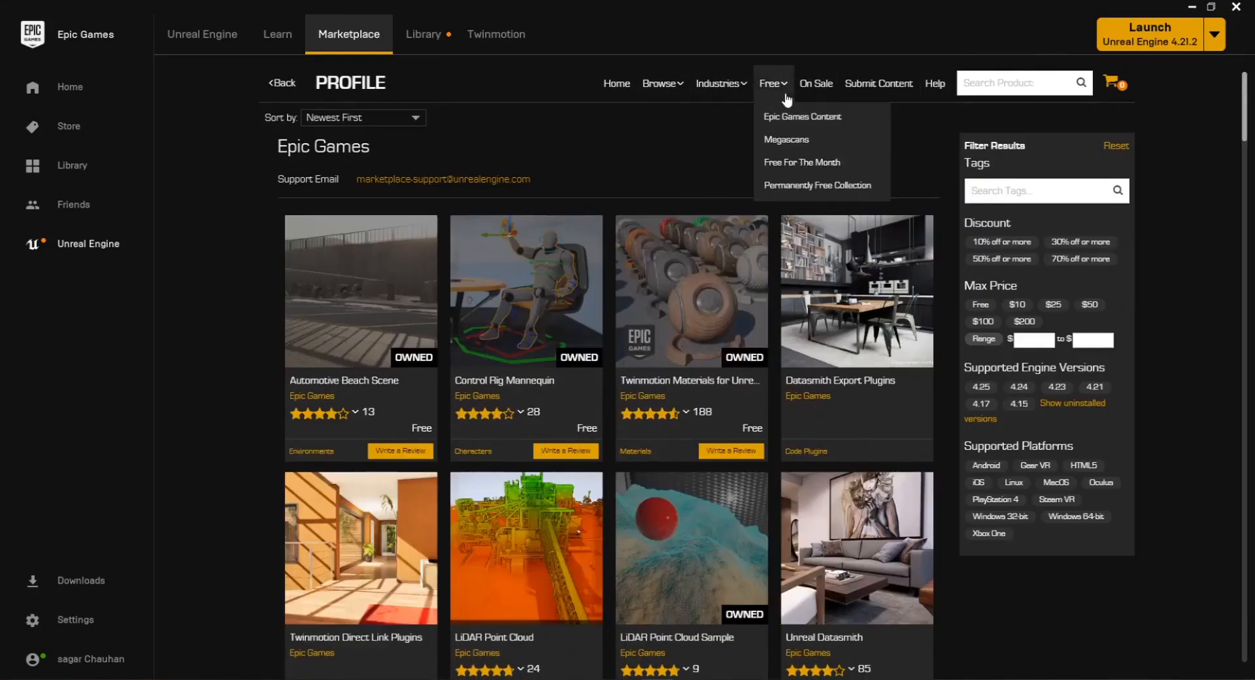
left_click(785, 162)
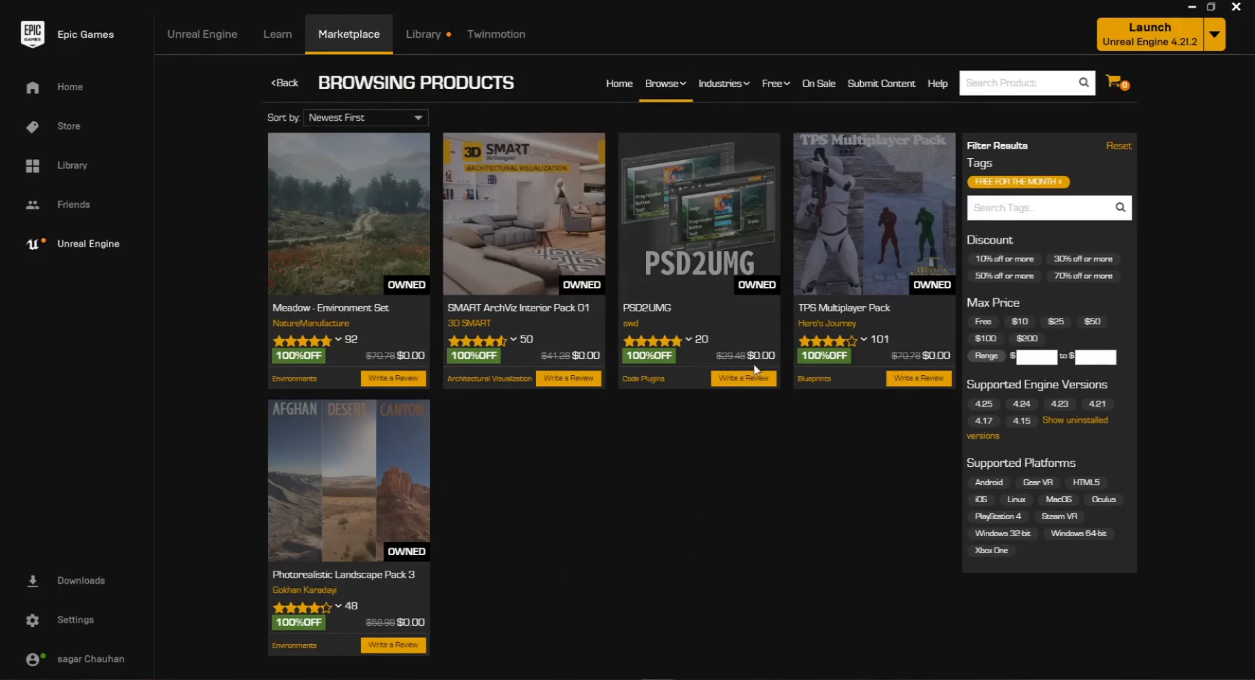
mouse_move(791, 87)
left_click(1236, 7)
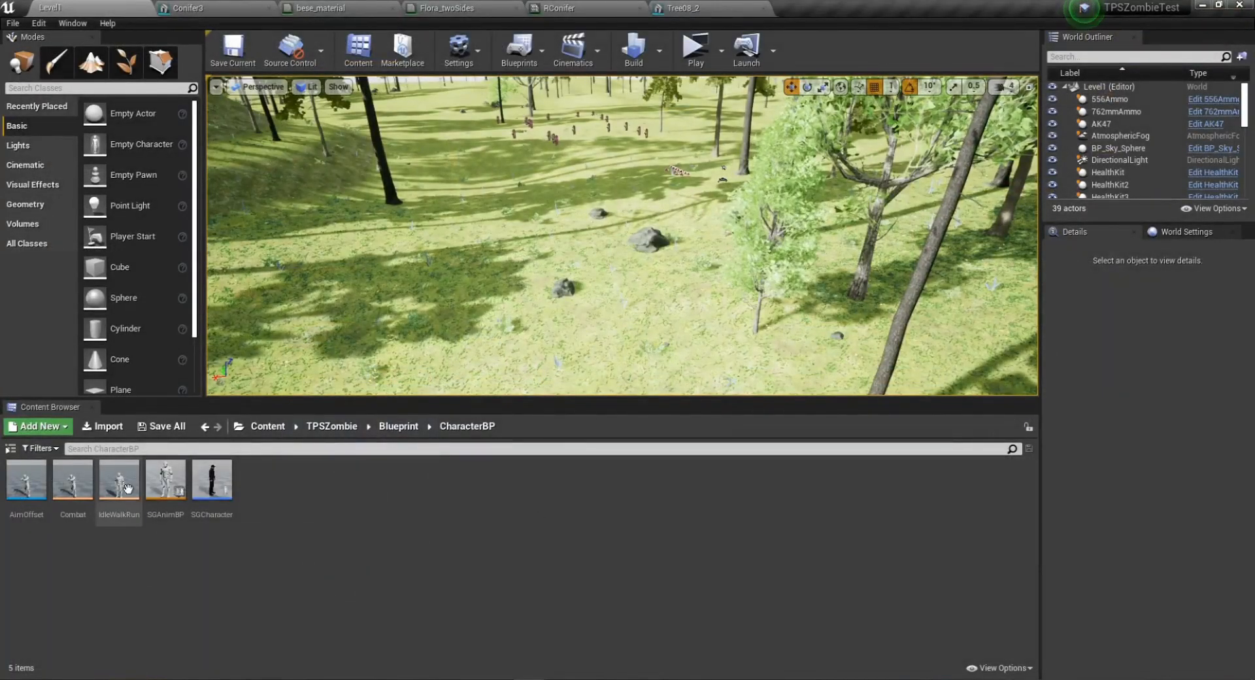
left_click(11, 450)
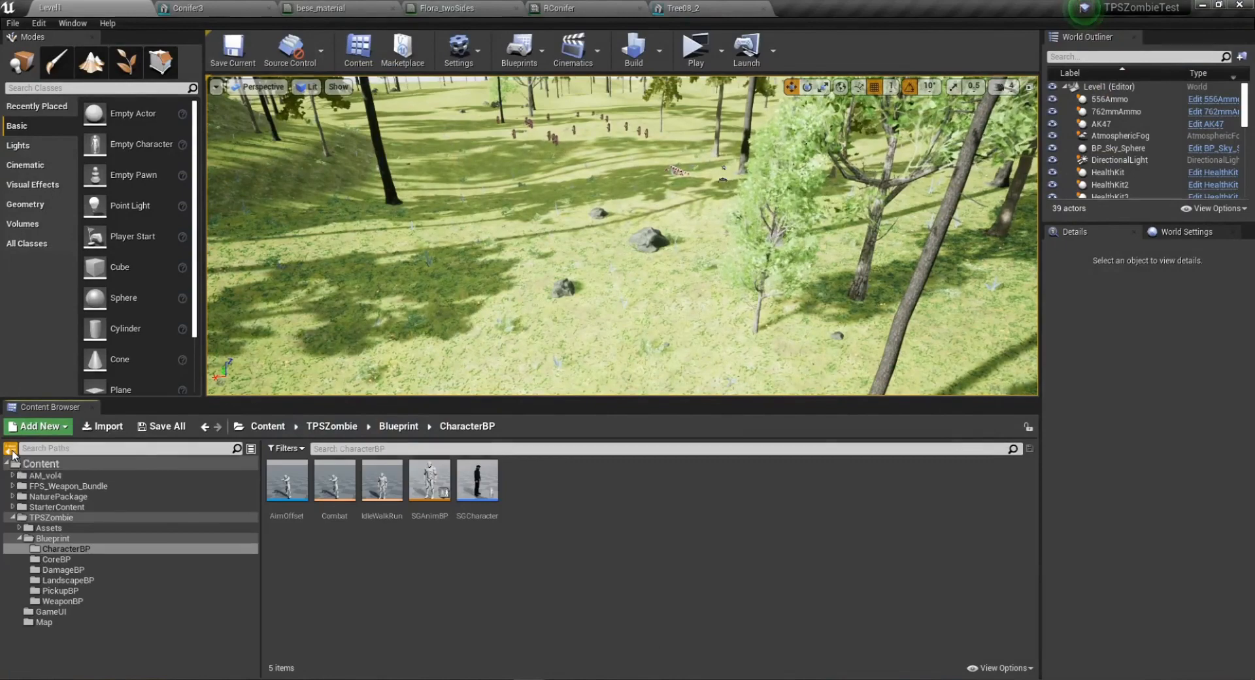
left_click(11, 450)
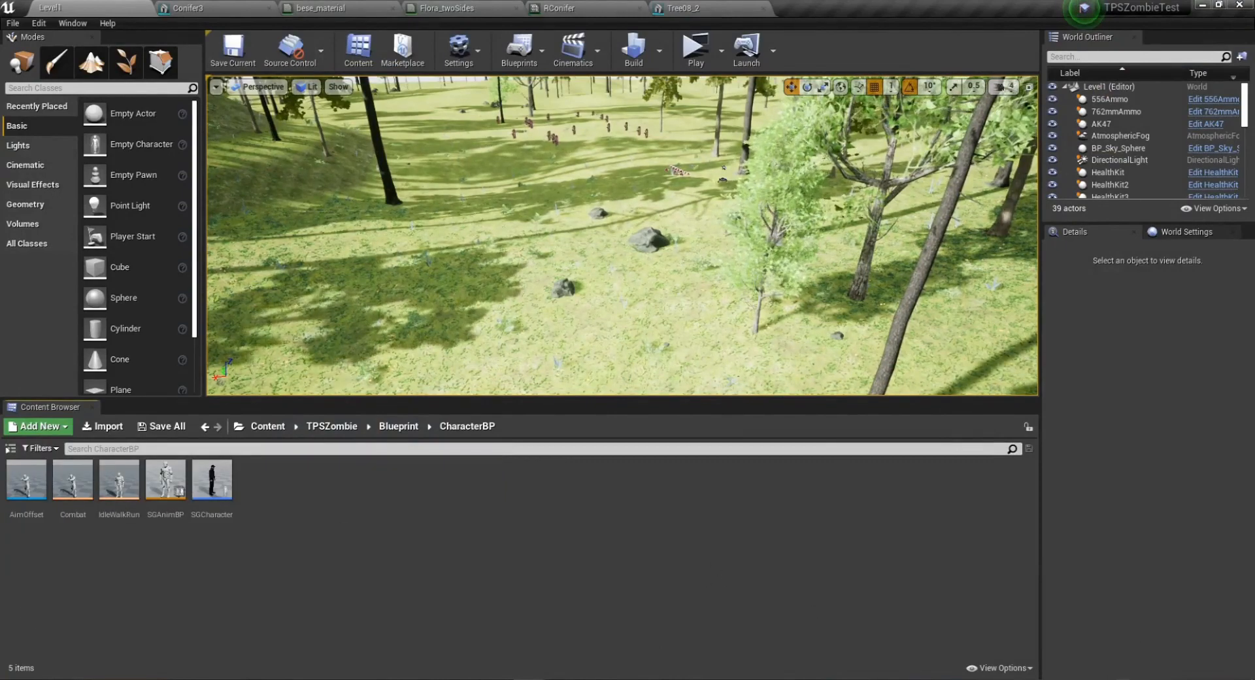
left_click(1124, 679)
left_click(683, 597)
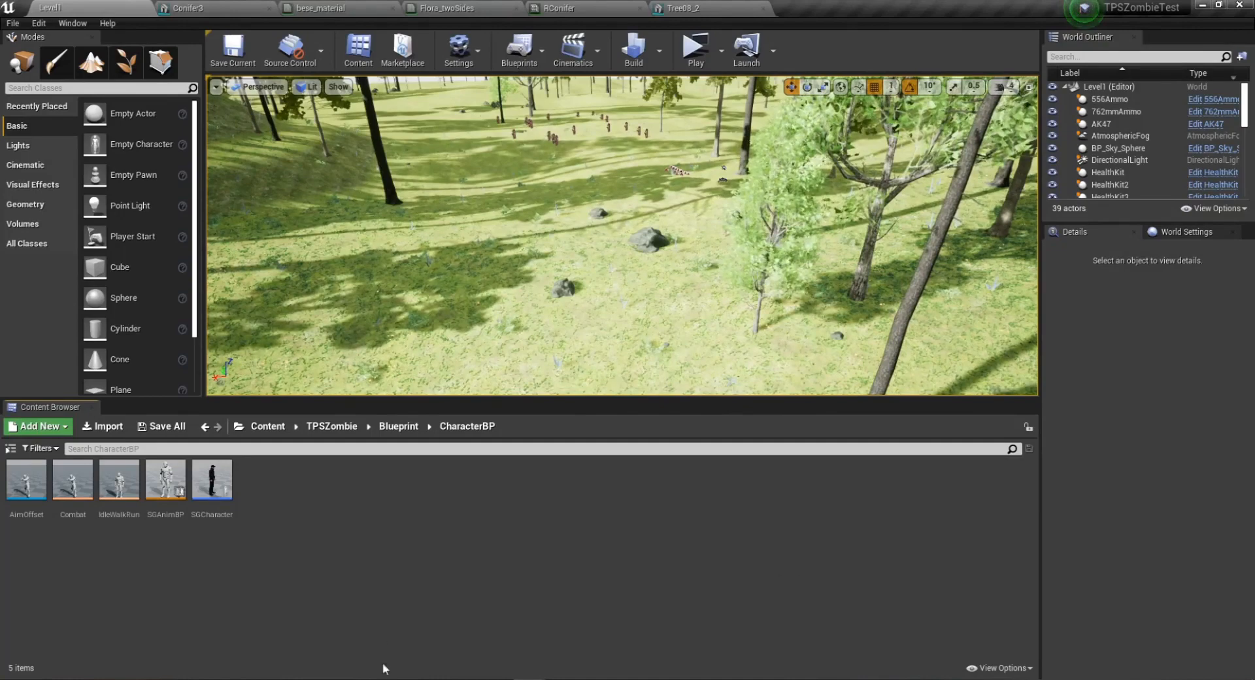
Play the forest zombie level briefly in a new preview window and stop the preview.
mouse_move(532, 674)
mouse_move(643, 606)
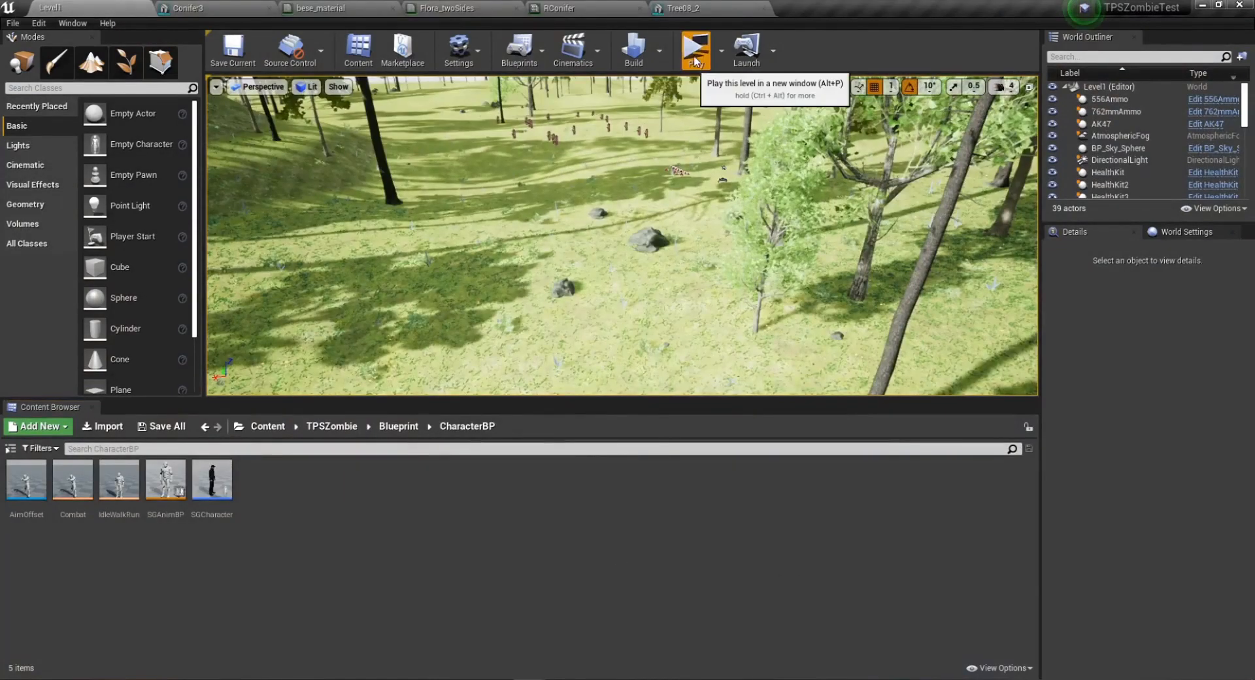
left_click(696, 60)
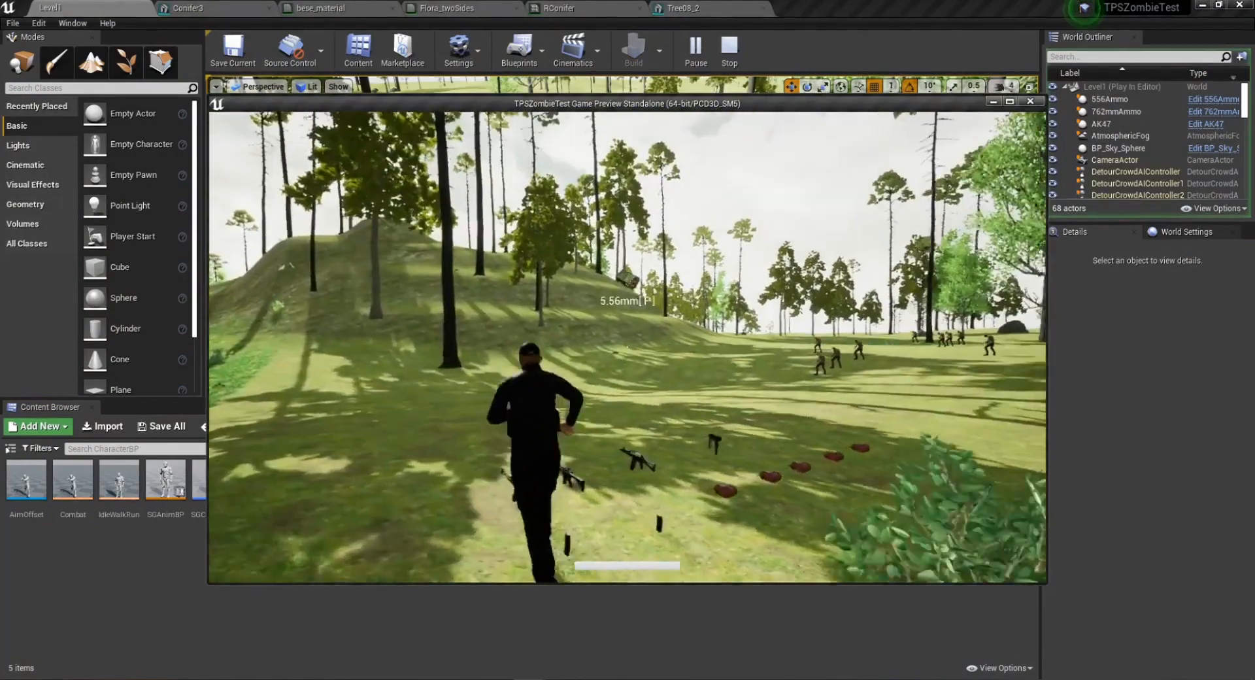
key("Escape")
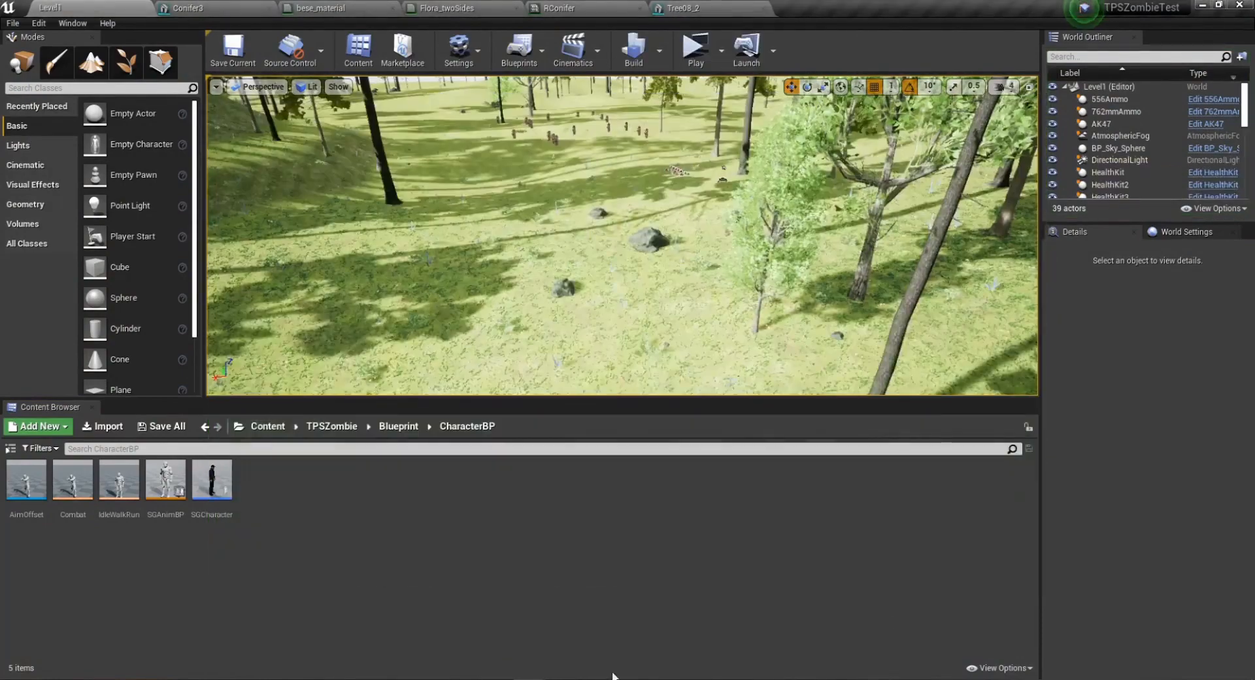
Switch to the SGGameAssets project and view the trees, bushes, grass, flowers and rocks in its ShowCase level.
left_click(673, 591)
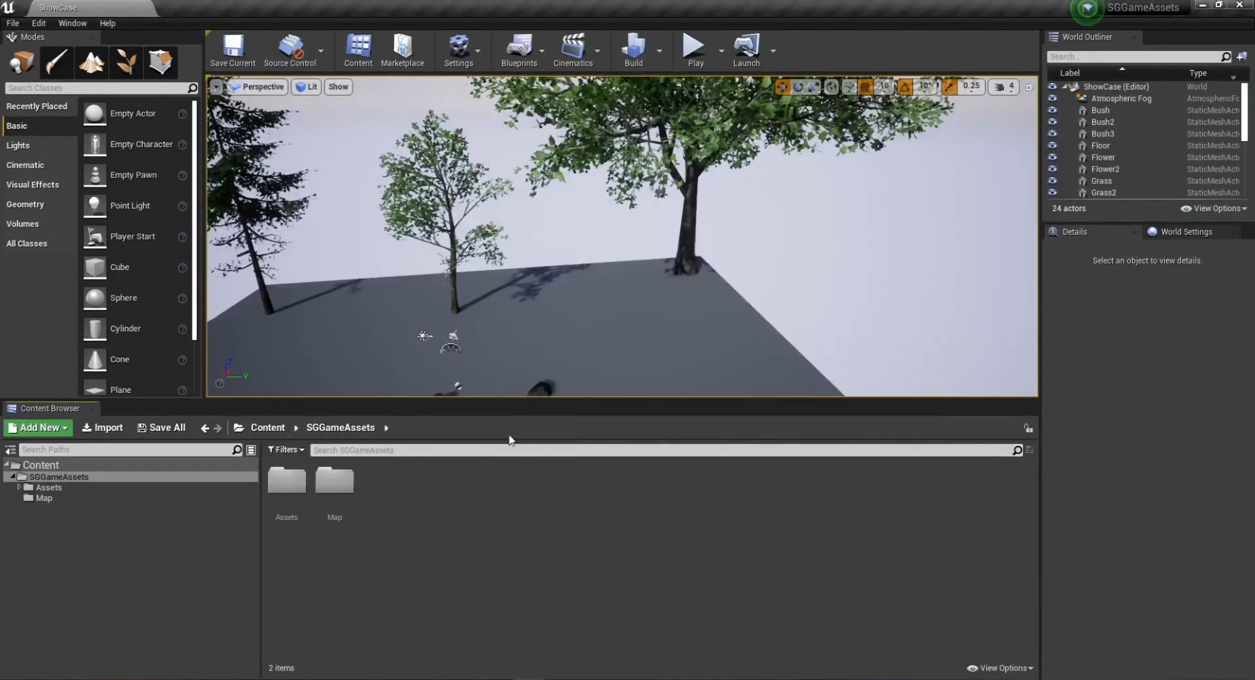
right_click_drag(597, 287, 423, 213)
right_click_drag(876, 267, 947, 294)
key("w")
key("s")
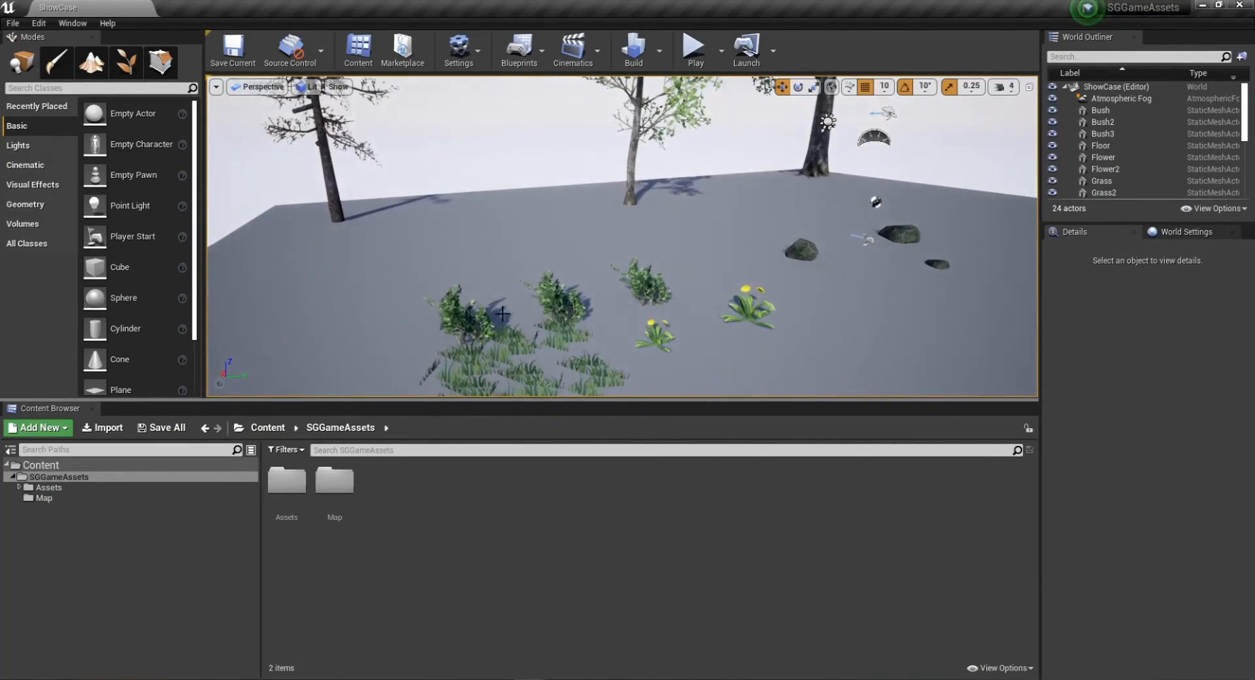
Inspect individual showcase assets by selecting Bush3, Grass5 and rock10, ending with a view of the whole display floor.
left_click(461, 322)
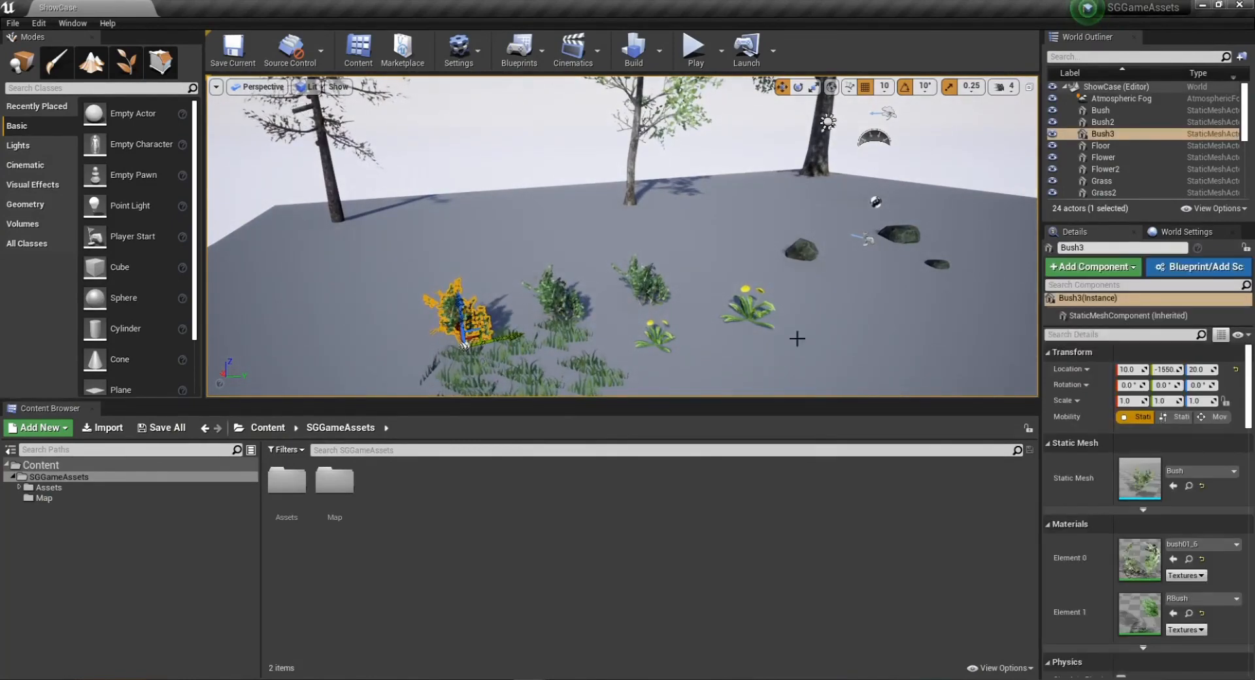
right_click_drag(634, 316, 627, 288)
left_click(627, 286)
left_click(634, 275)
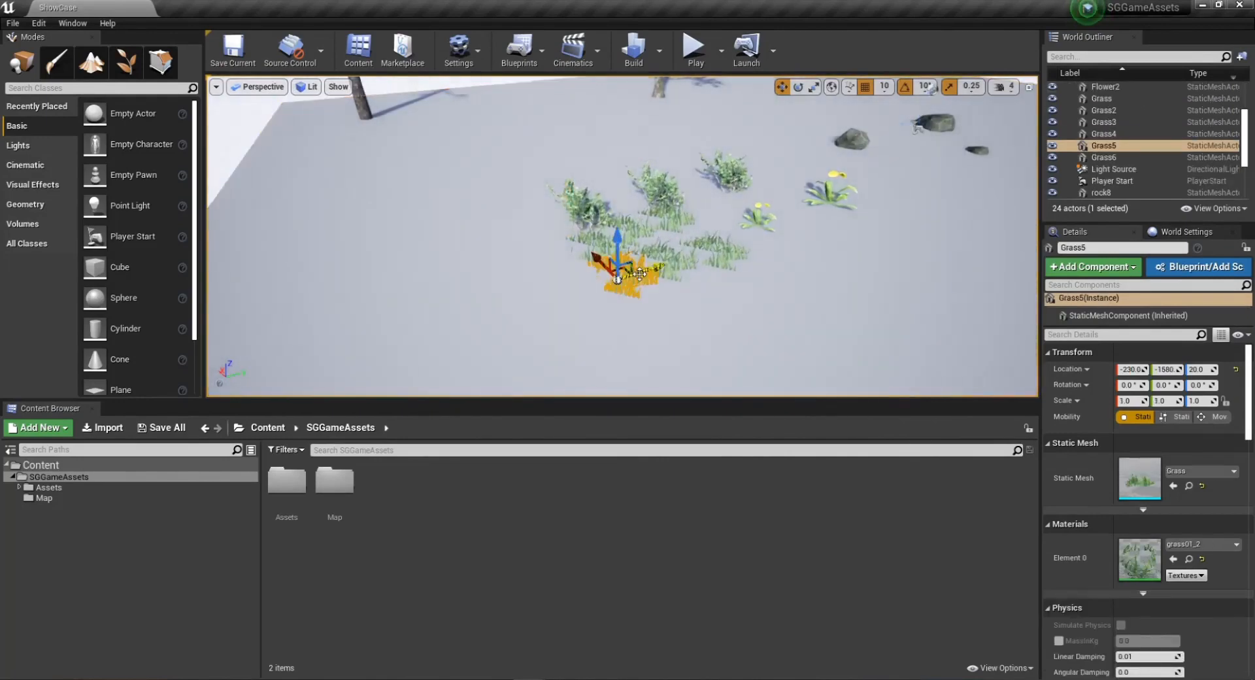
right_click_drag(736, 249, 631, 273)
left_click(664, 271)
left_click(789, 287)
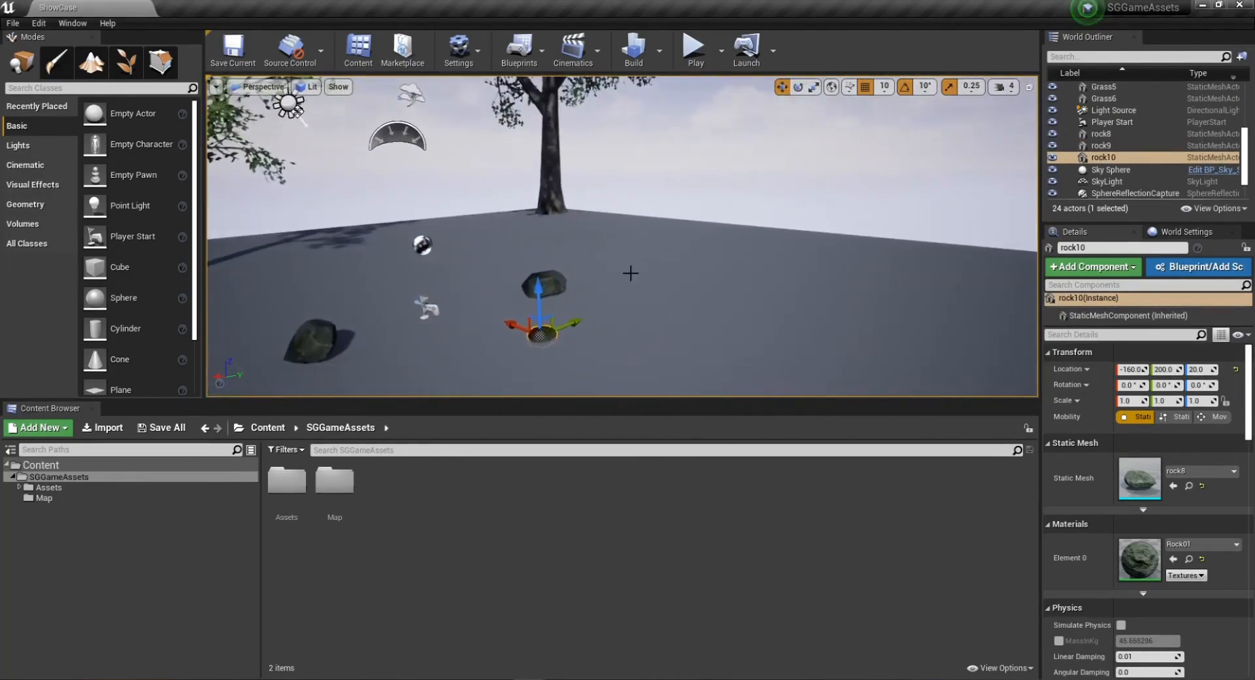
right_click_drag(781, 305, 423, 288)
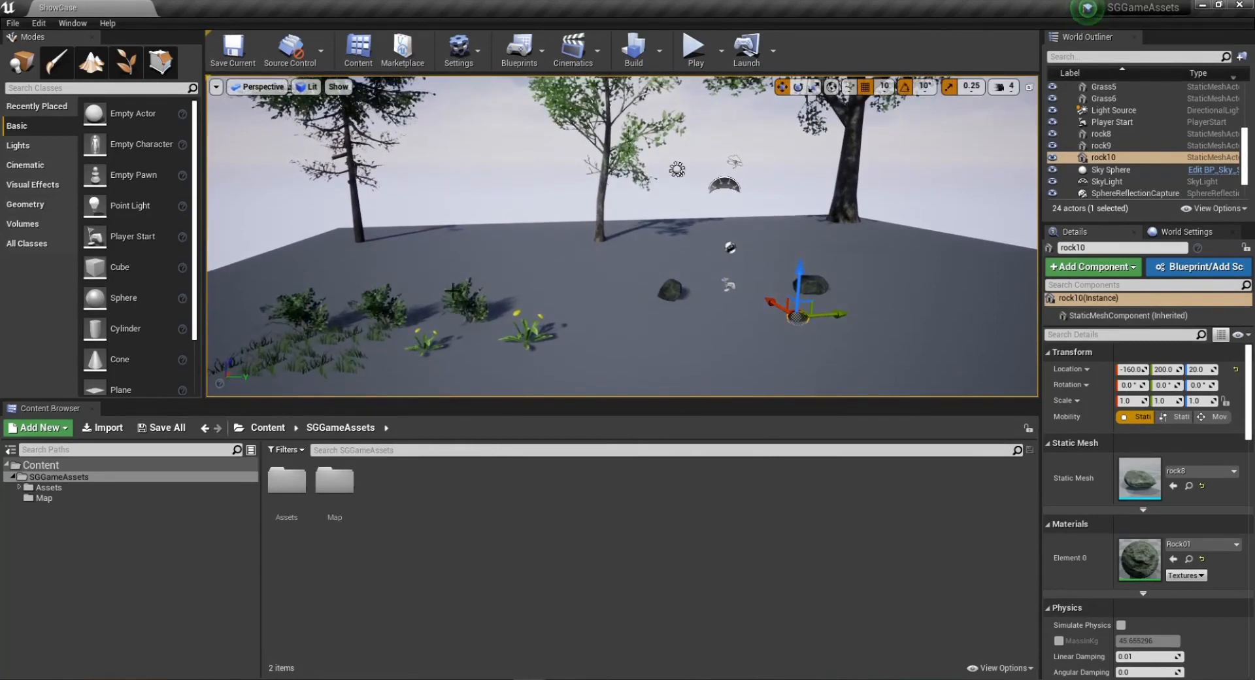
mouse_move(501, 179)
right_mouse_down()
mouse_move(502, 203)
mouse_move(498, 167)
mouse_move(498, 183)
right_mouse_up()
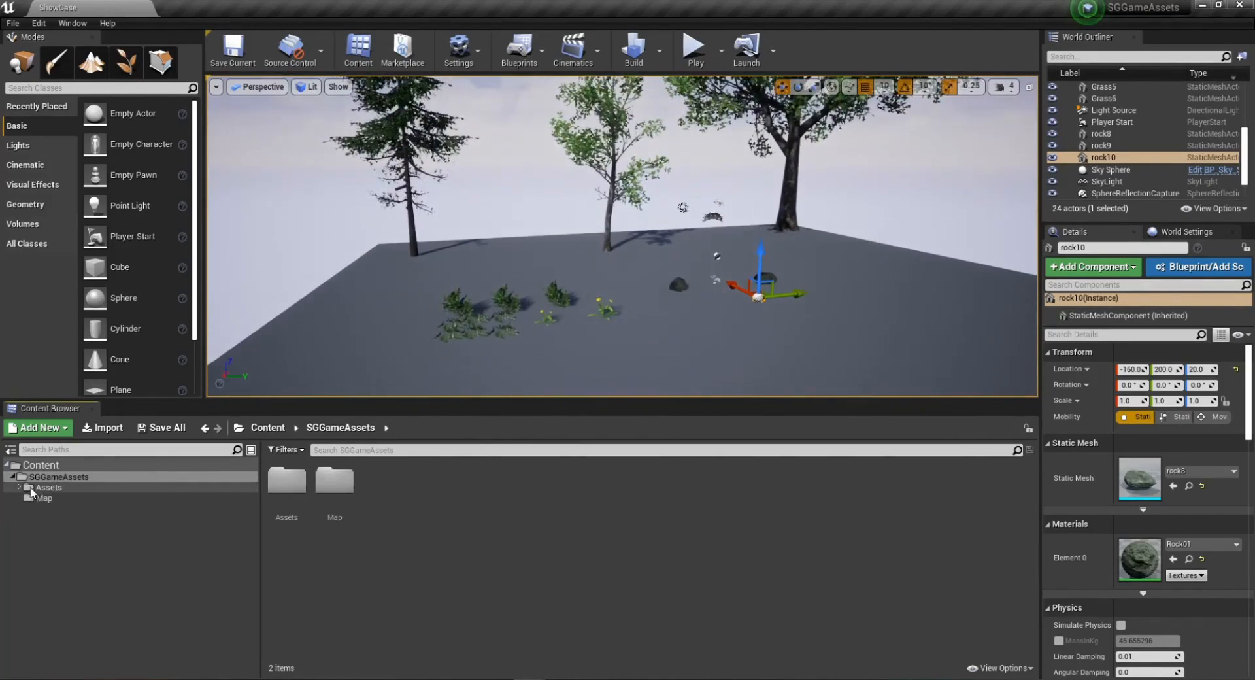
Migrate the SGGameAssets project's Assets folder into the Content folder of the TPSZombieTutorial project on the Projects (J:) drive.
left_click(50, 488)
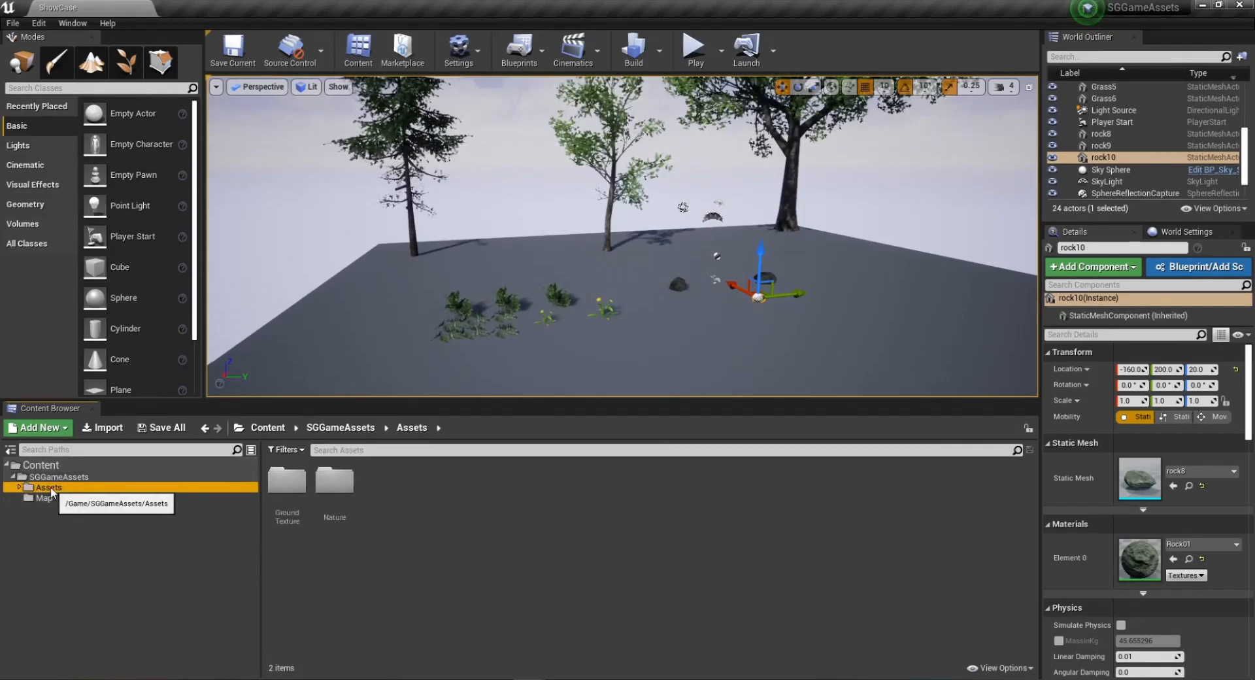
right_click(62, 495)
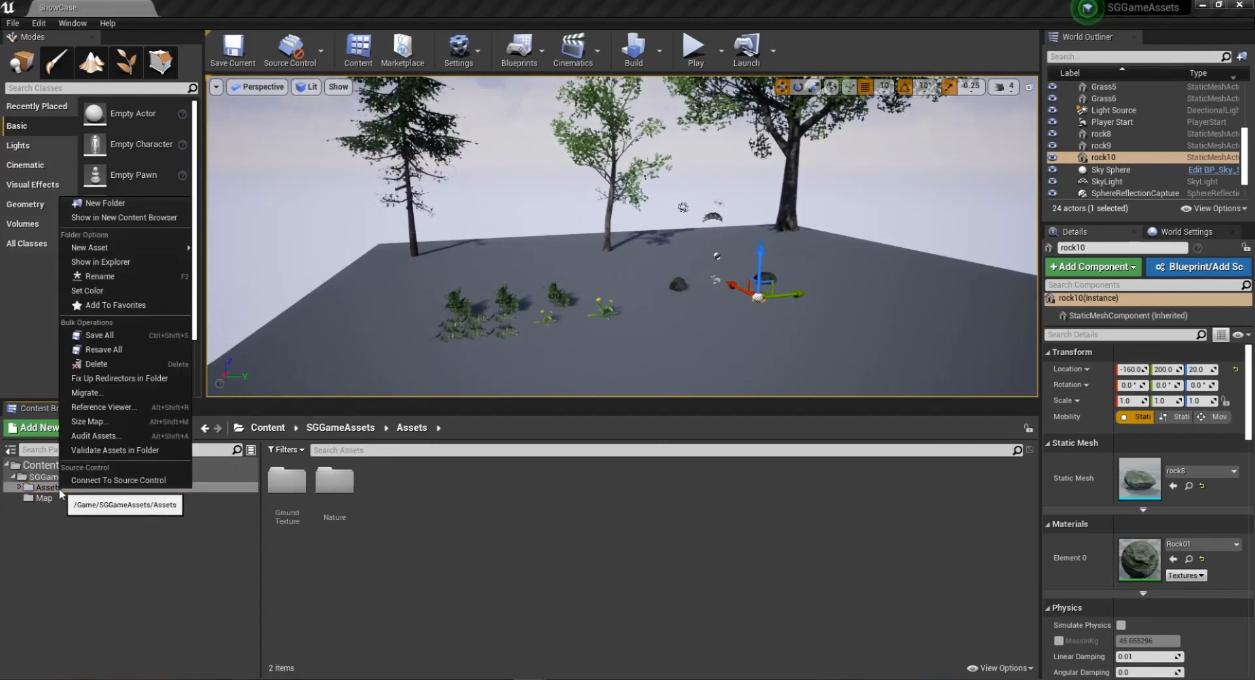
left_click(120, 393)
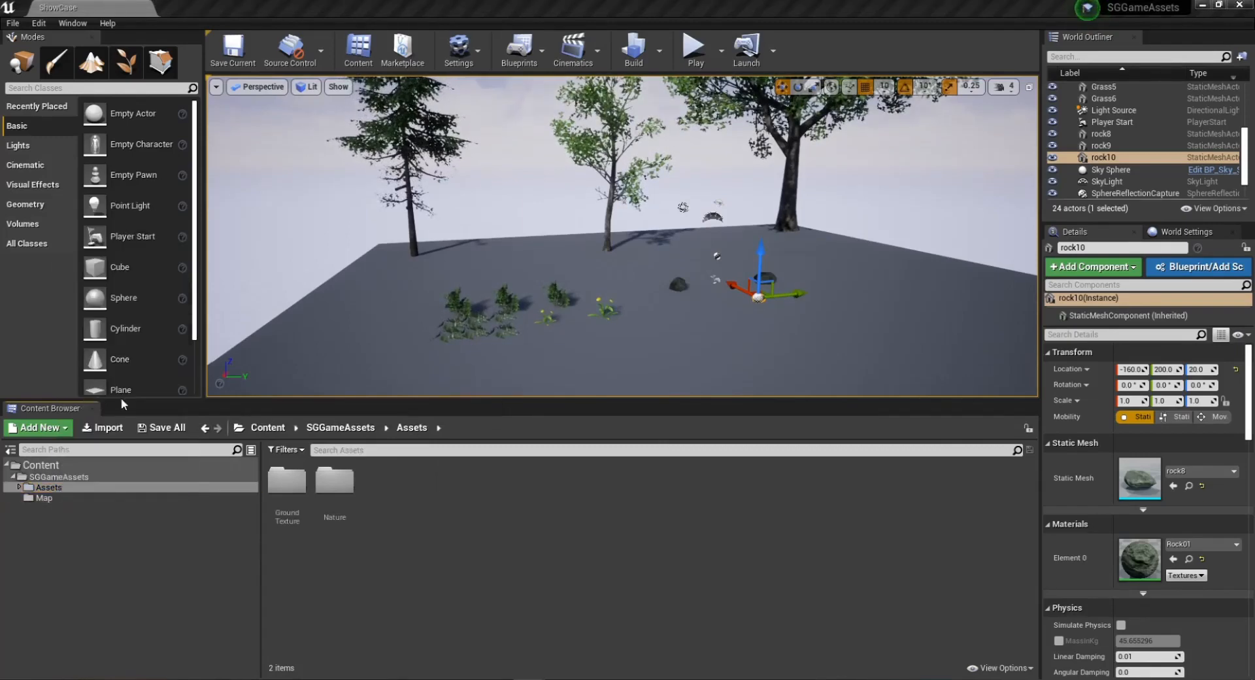
left_click(742, 500)
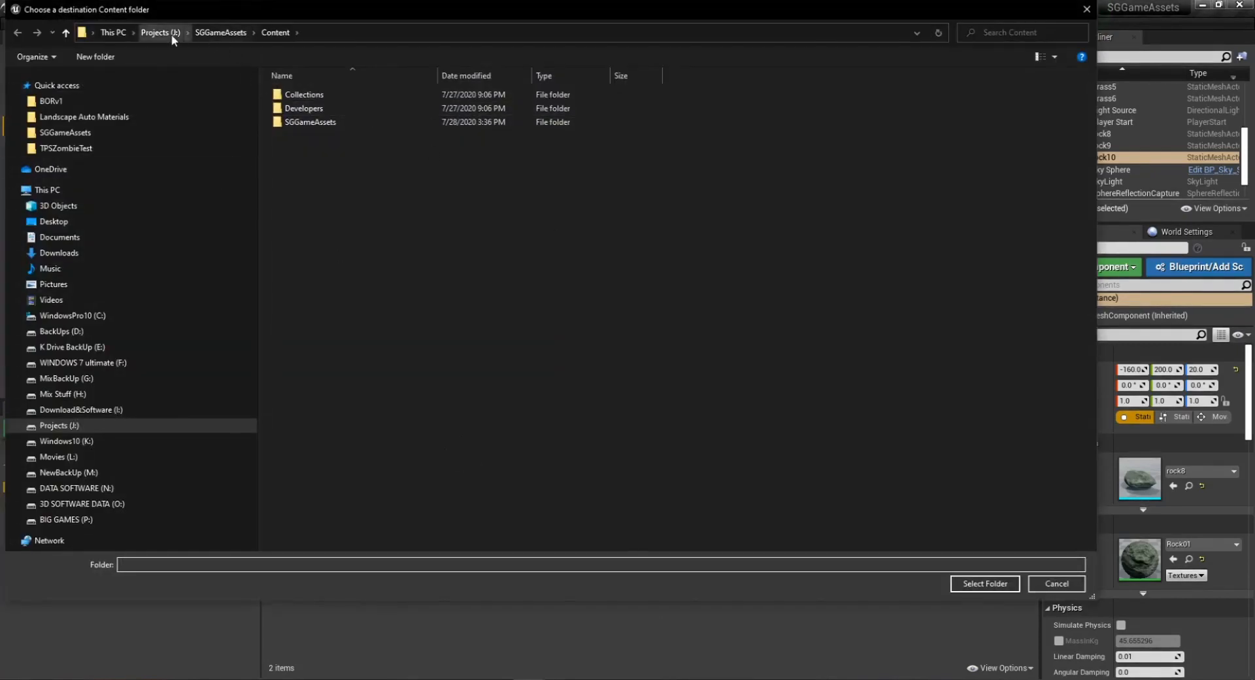
left_click(160, 31)
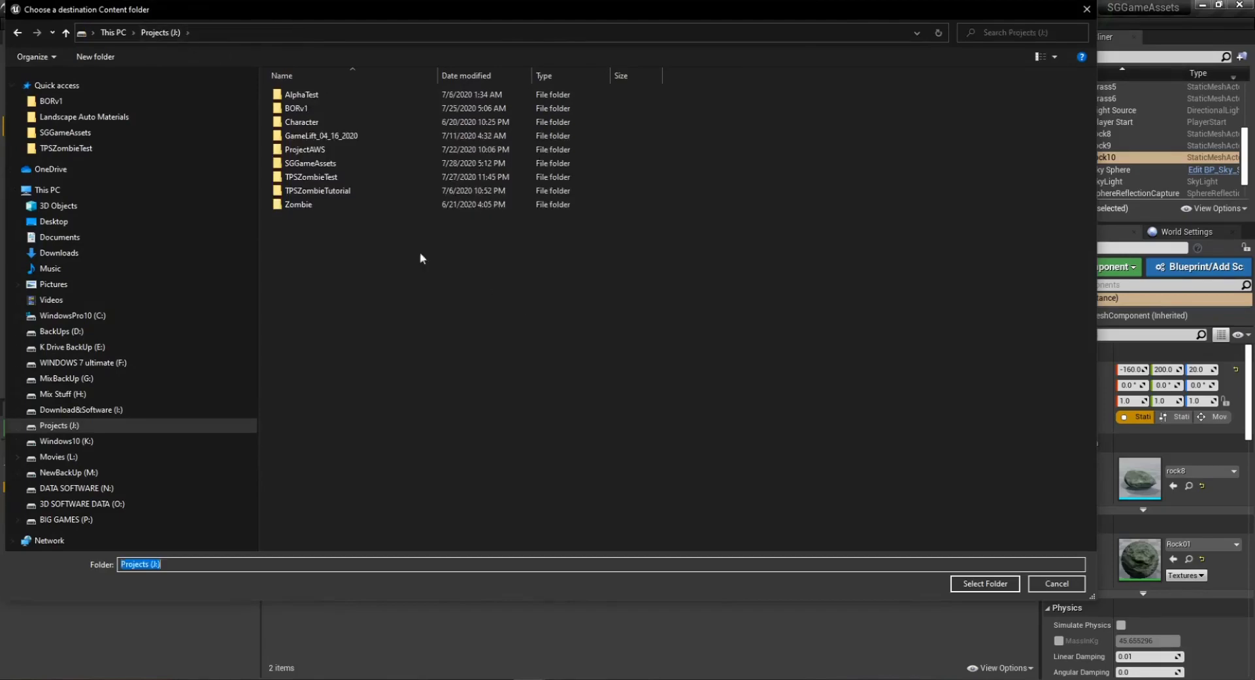
double_click(305, 189)
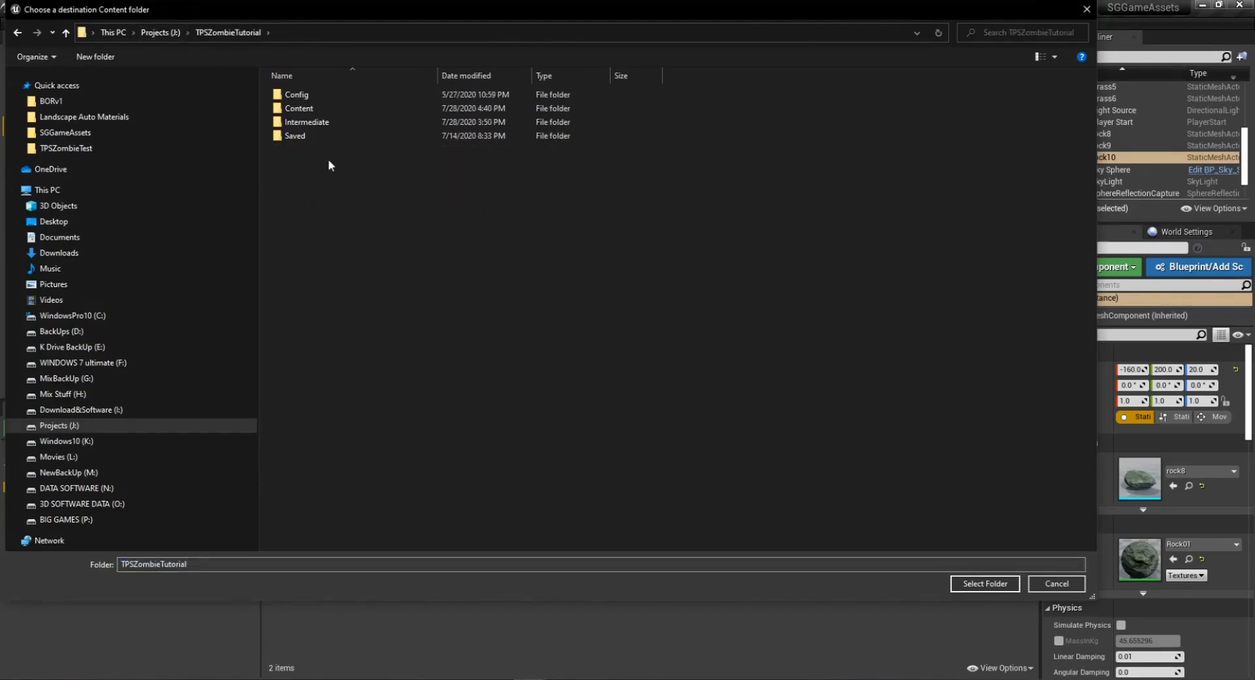
double_click(297, 108)
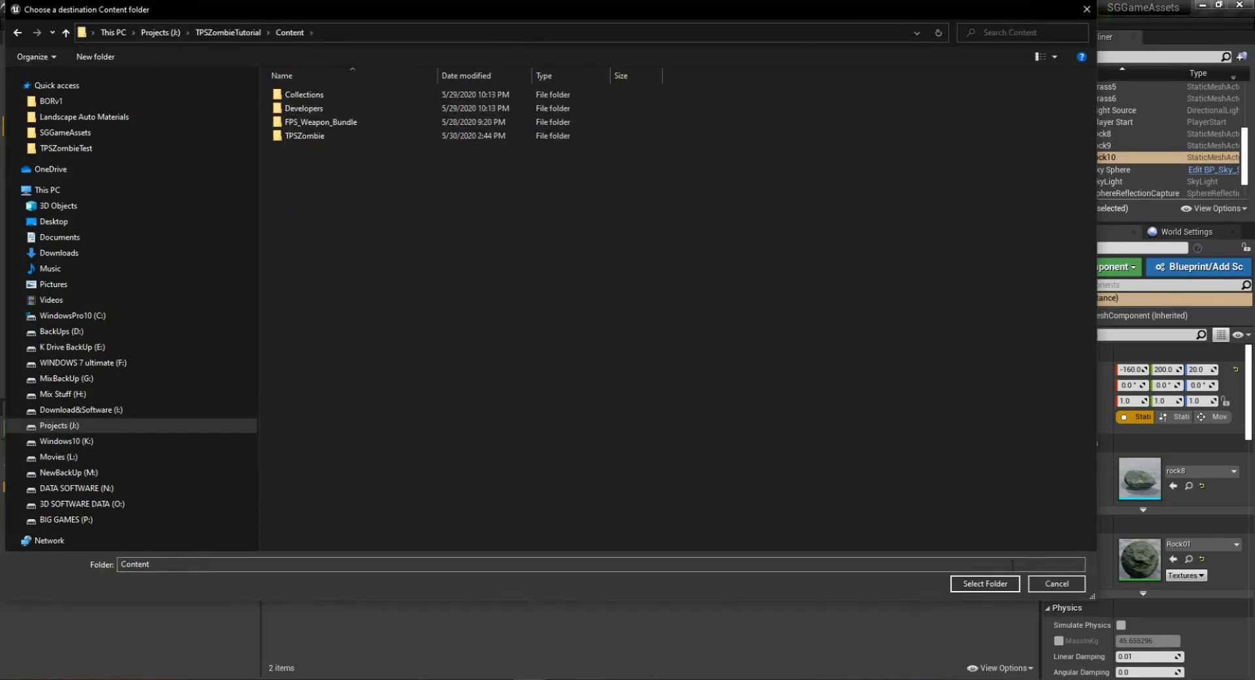
left_click(986, 584)
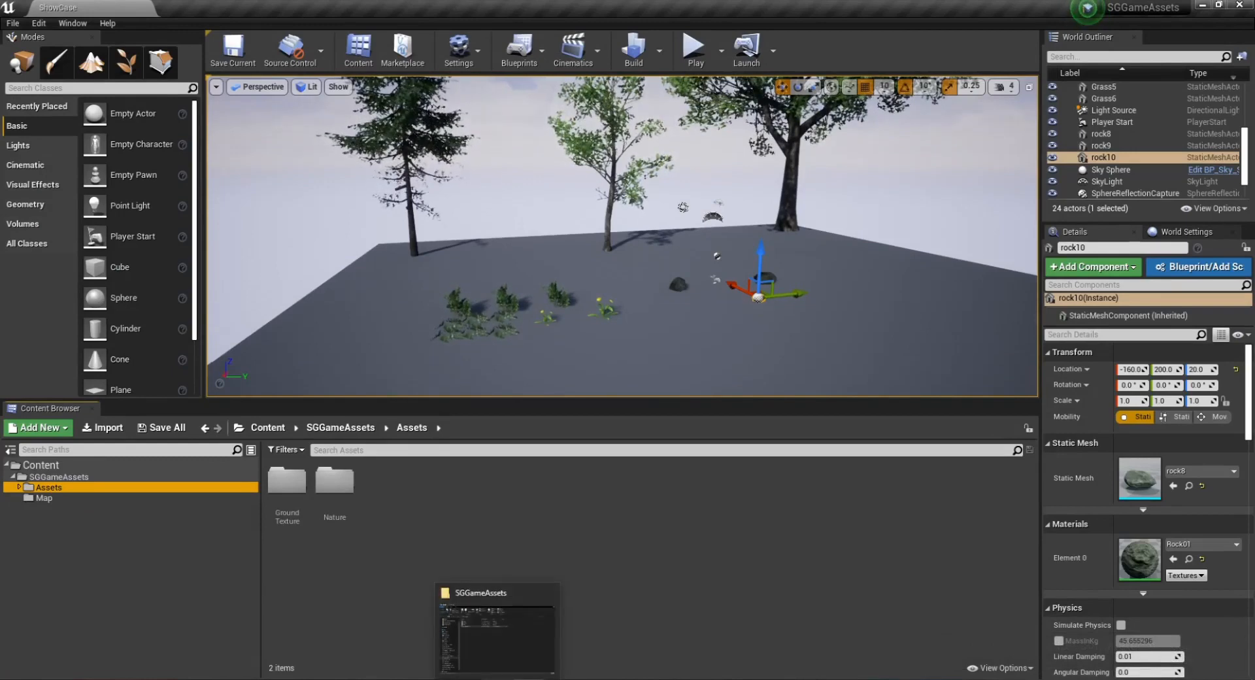
Close the SGGameAssets folder window and the TPSZombieTest project, discarding the changes to the modified Flora_twoSides material.
left_click(497, 679)
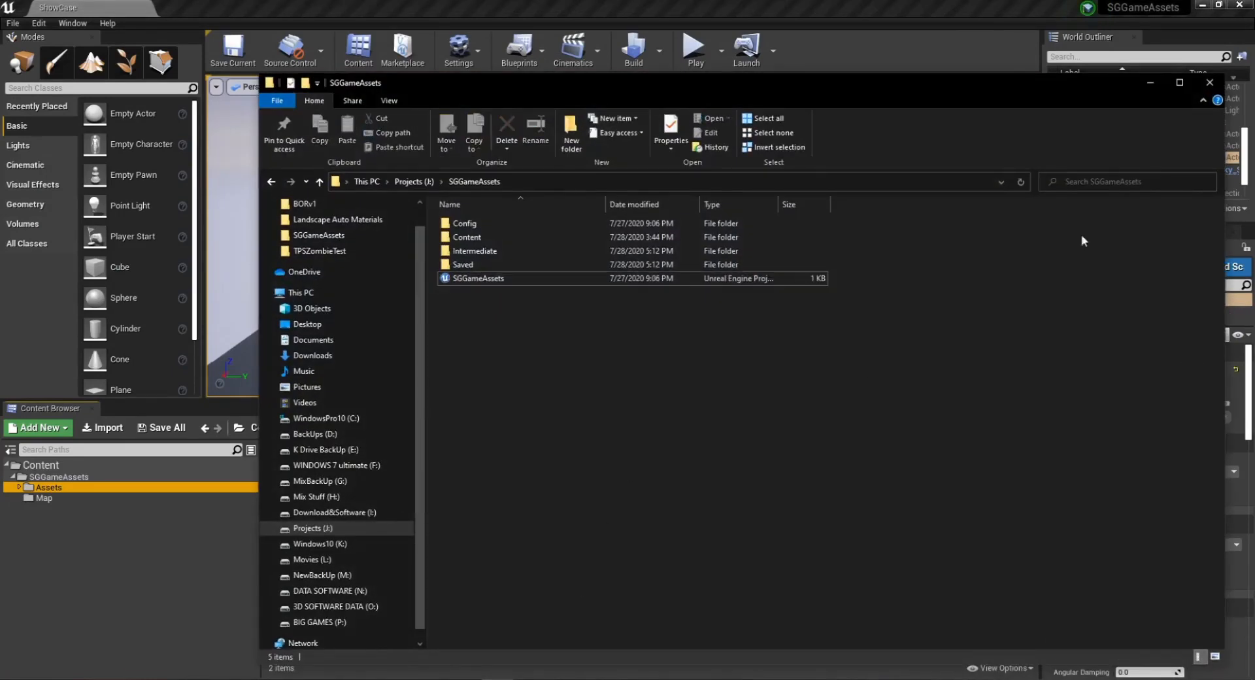
left_click(1205, 85)
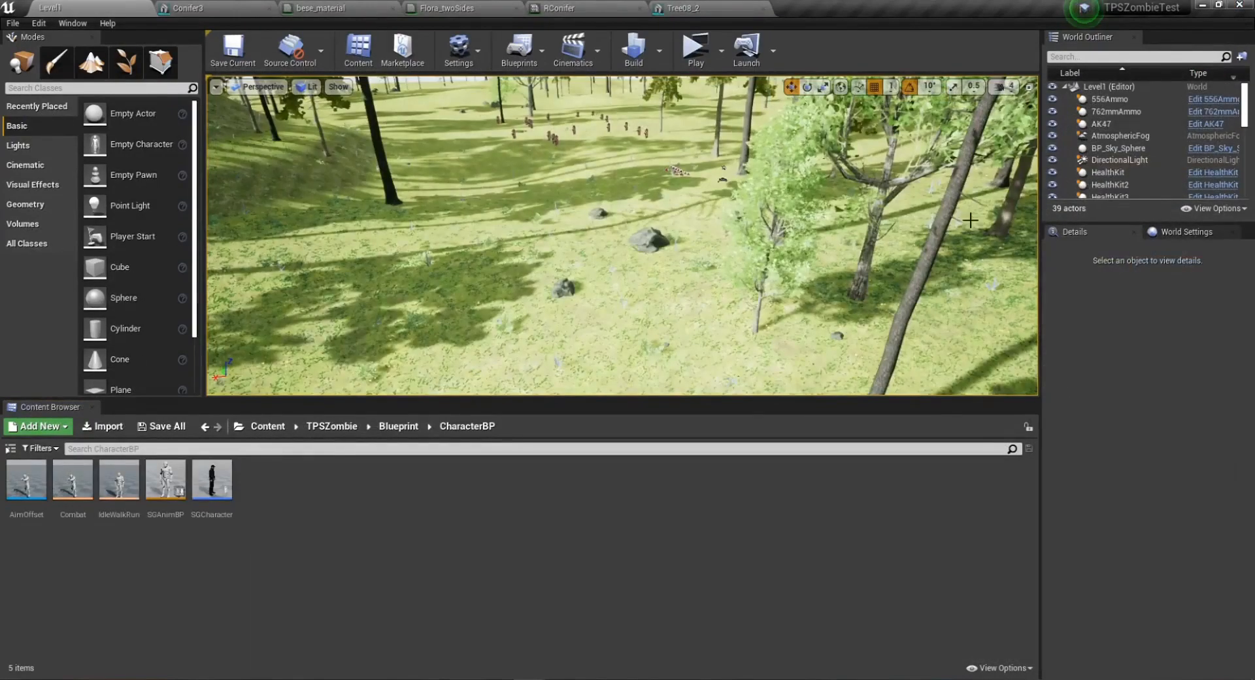
right_click_drag(726, 461, 1163, 38)
left_click(1239, 6)
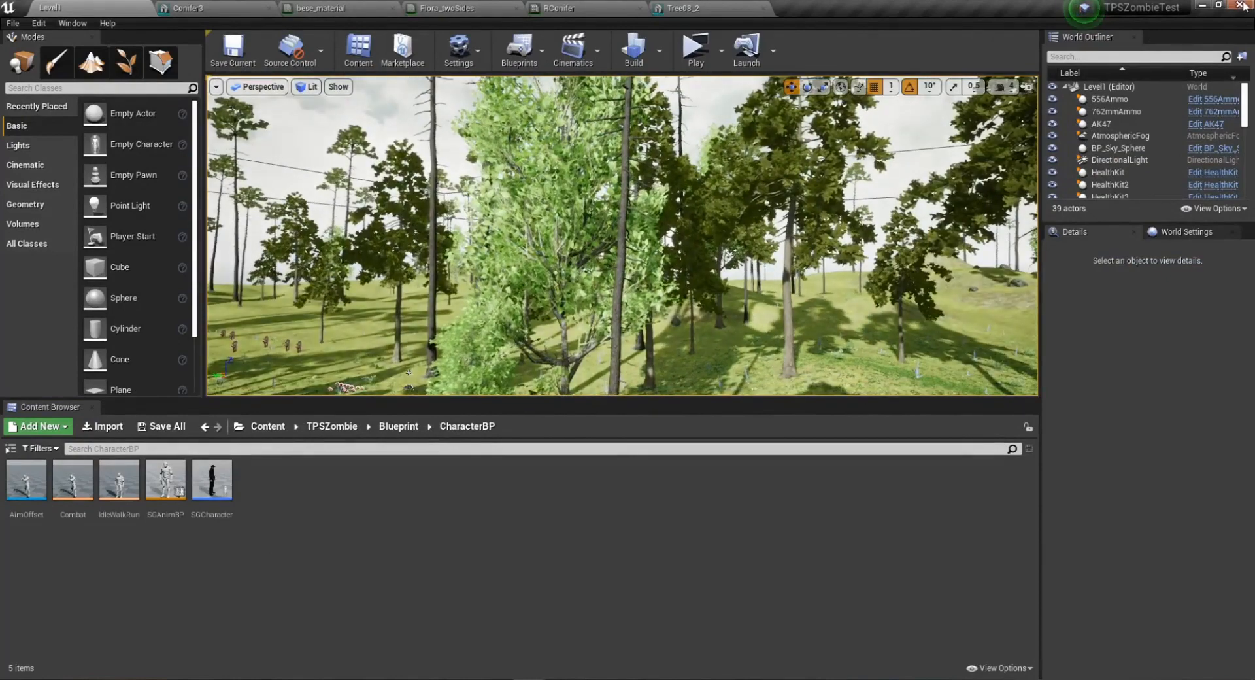
left_click(711, 399)
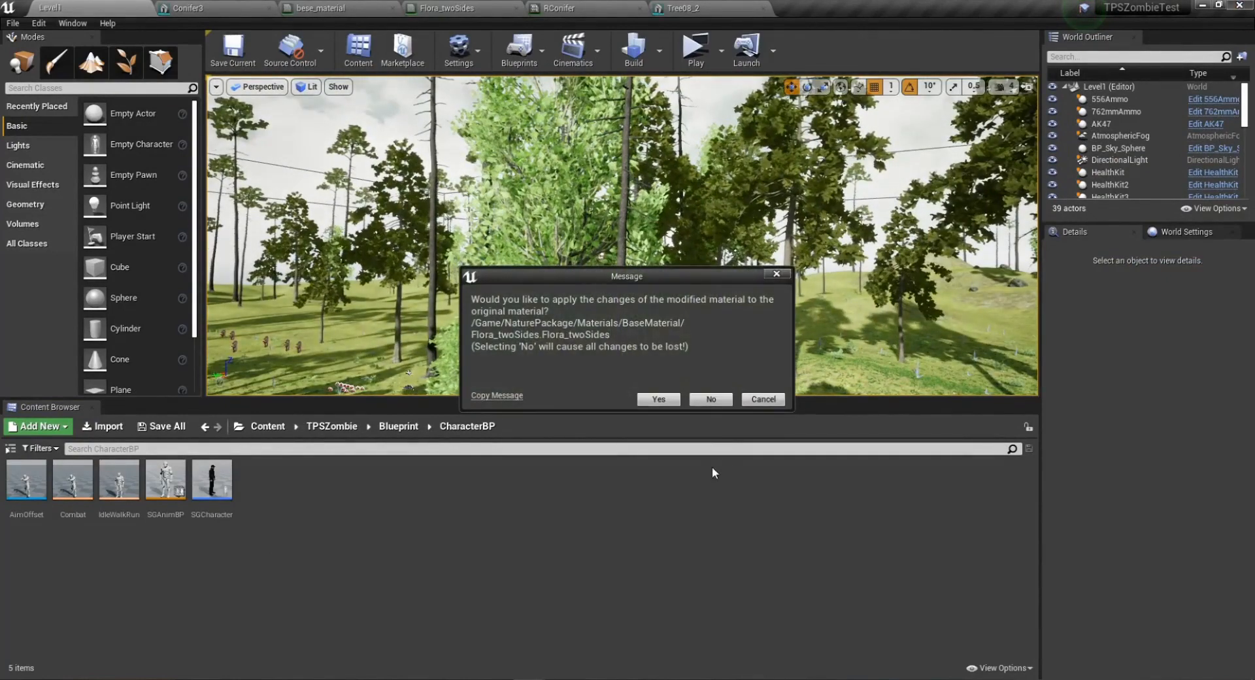
left_click(711, 399)
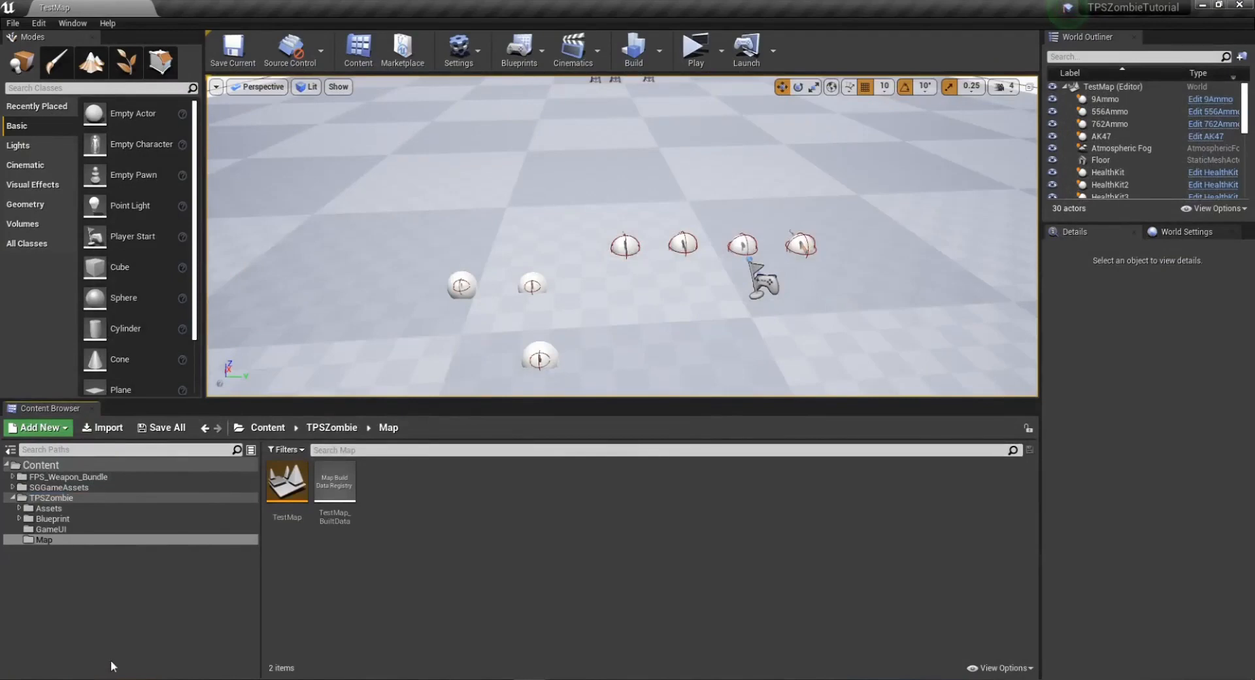
In the TPSZombieTutorial project, collapse the TPSZombie folder and open the Assets folder inside the migrated SGGameAssets folder.
left_click(13, 499)
left_click(59, 489)
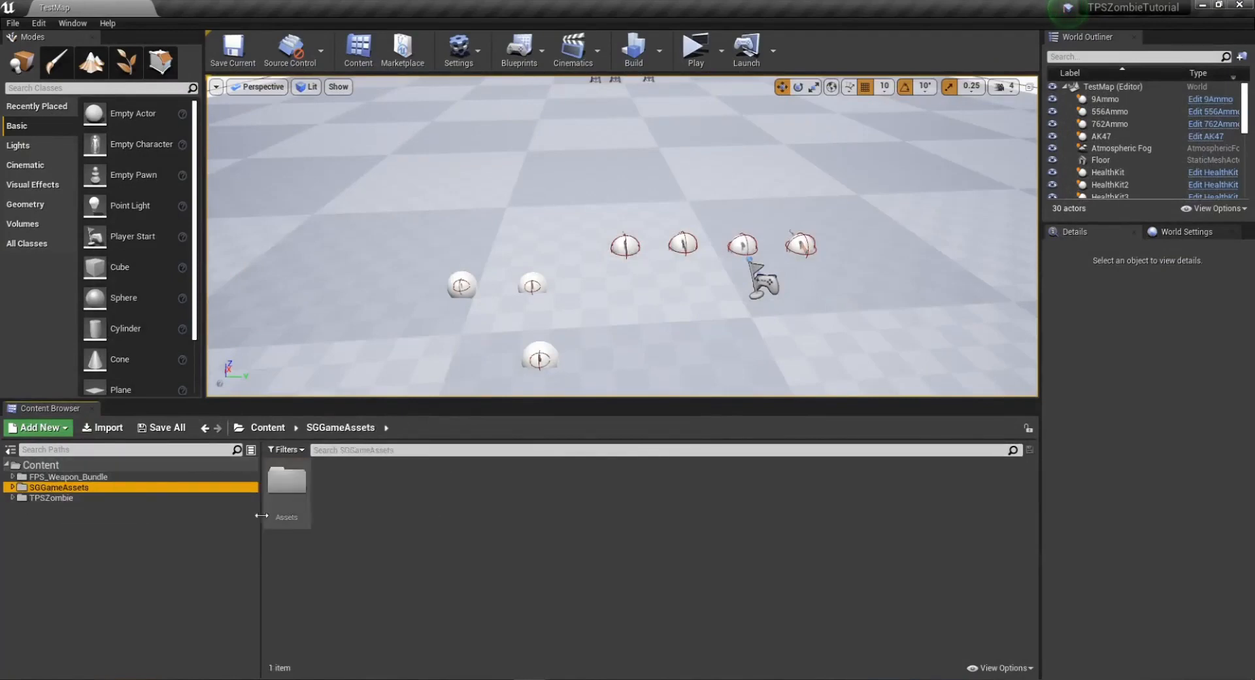
right_click_drag(621, 353, 644, 288)
left_click(53, 496)
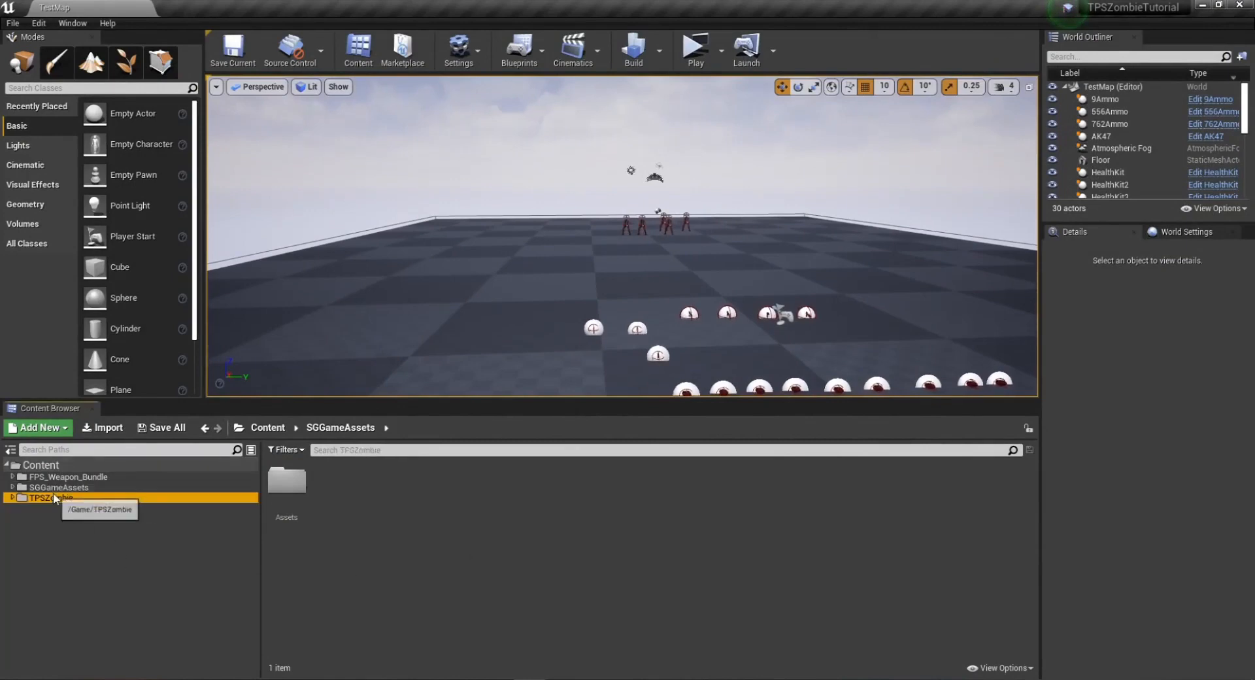
left_click(59, 487)
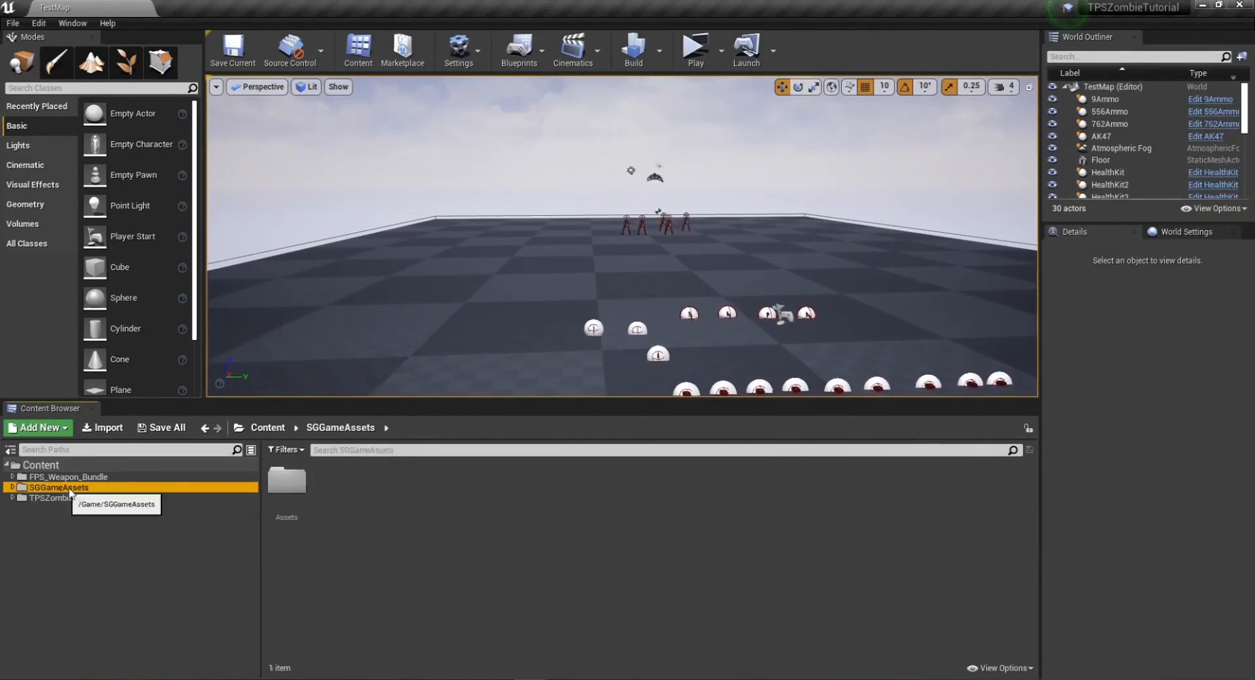
double_click(287, 484)
left_click(286, 483)
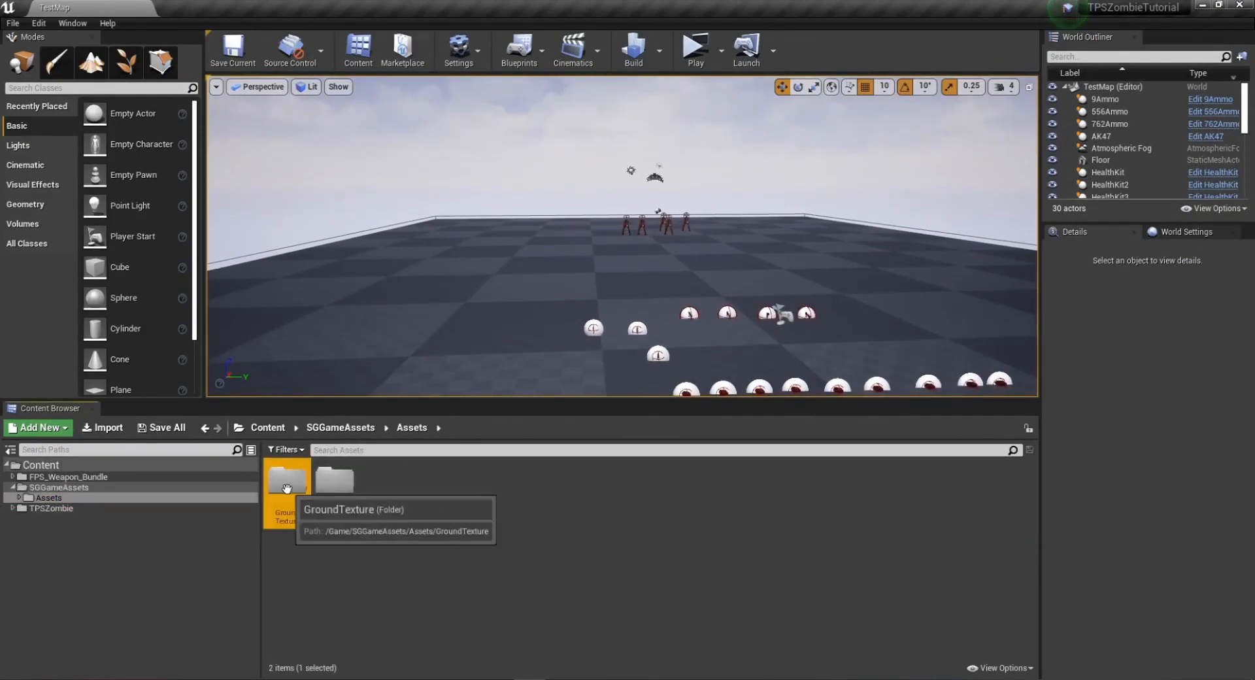
Open the Nature folder and check its Flower, Grass, Materials, Stone, Textures and Tree subfolders for the migrated assets.
double_click(334, 484)
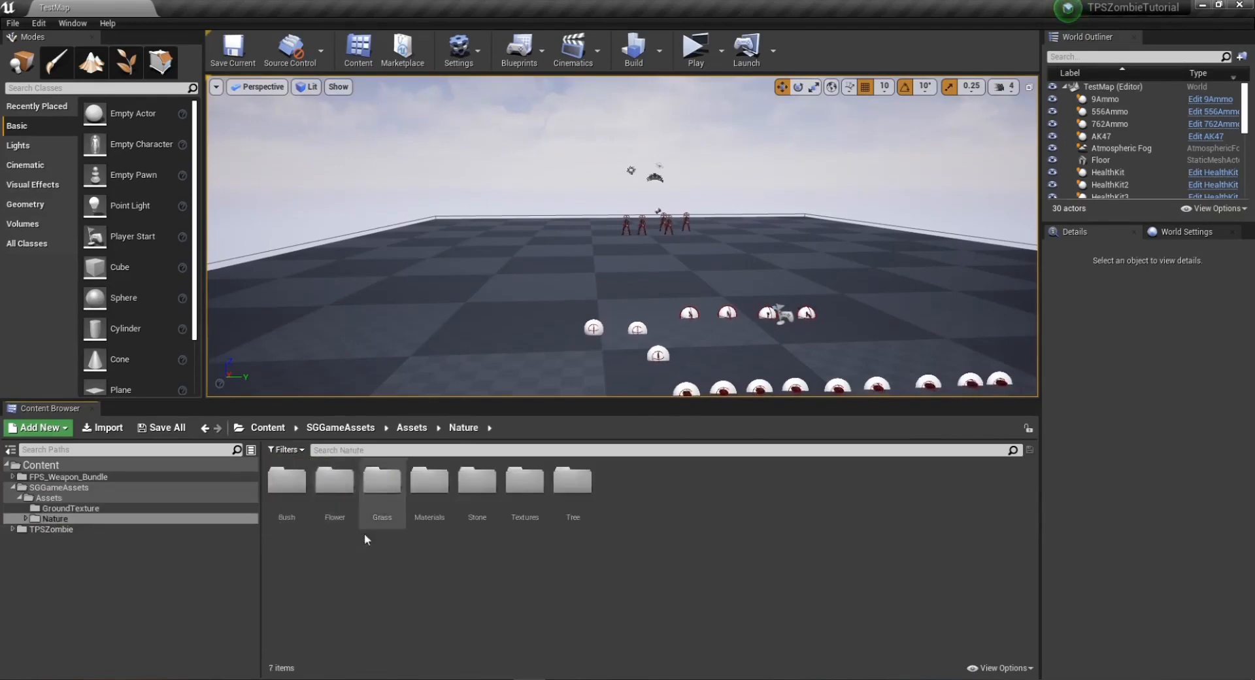
double_click(334, 482)
left_click(65, 560)
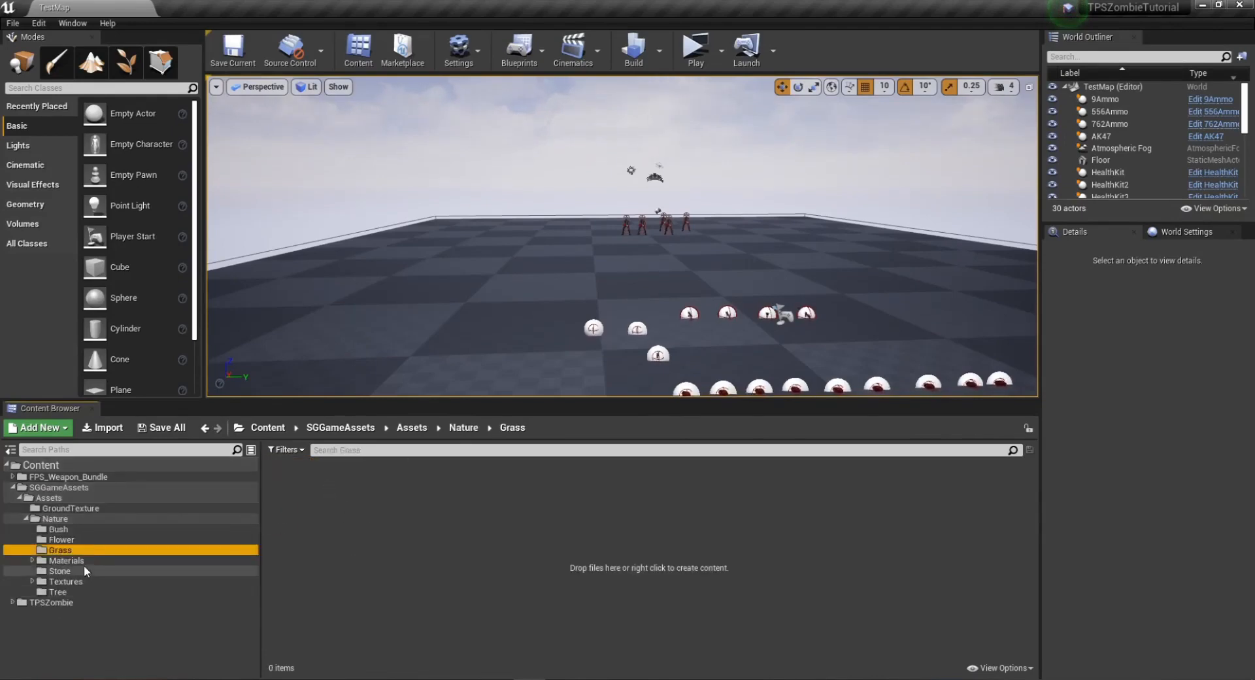
left_click(73, 571)
left_click(82, 585)
left_click(75, 591)
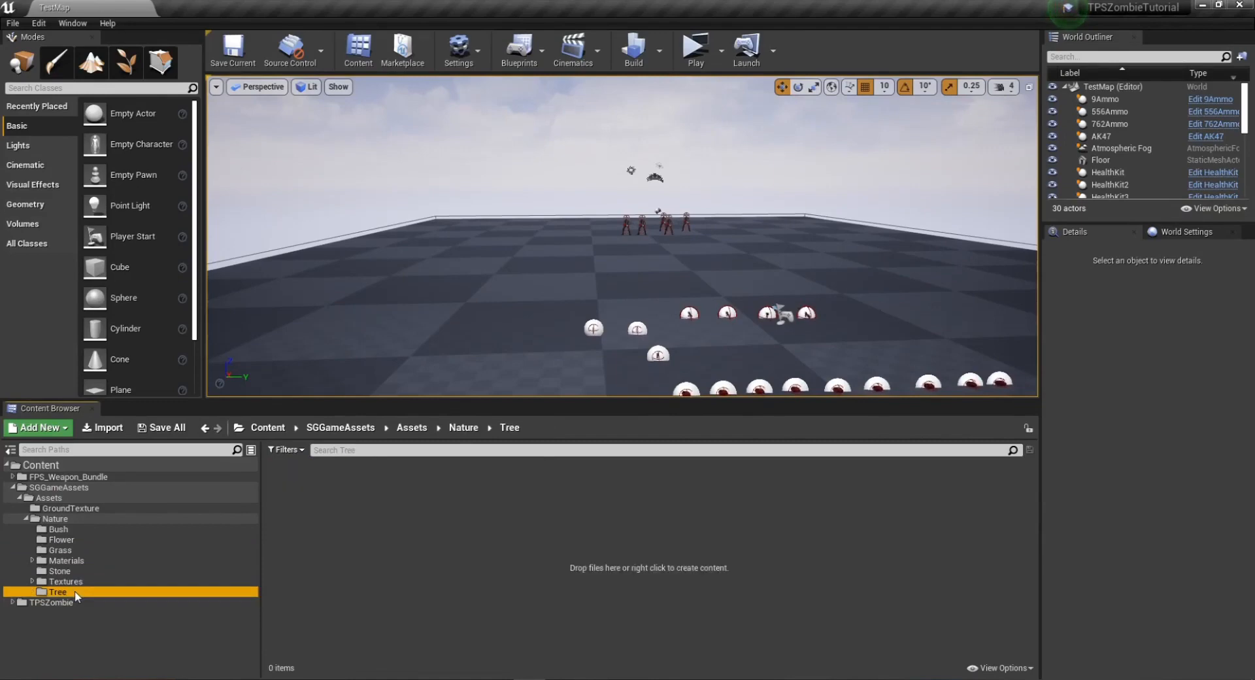
Check the GroundTexture and Nature folders under Assets, and collapse the SGGameAssets folder tree.
left_click(55, 498)
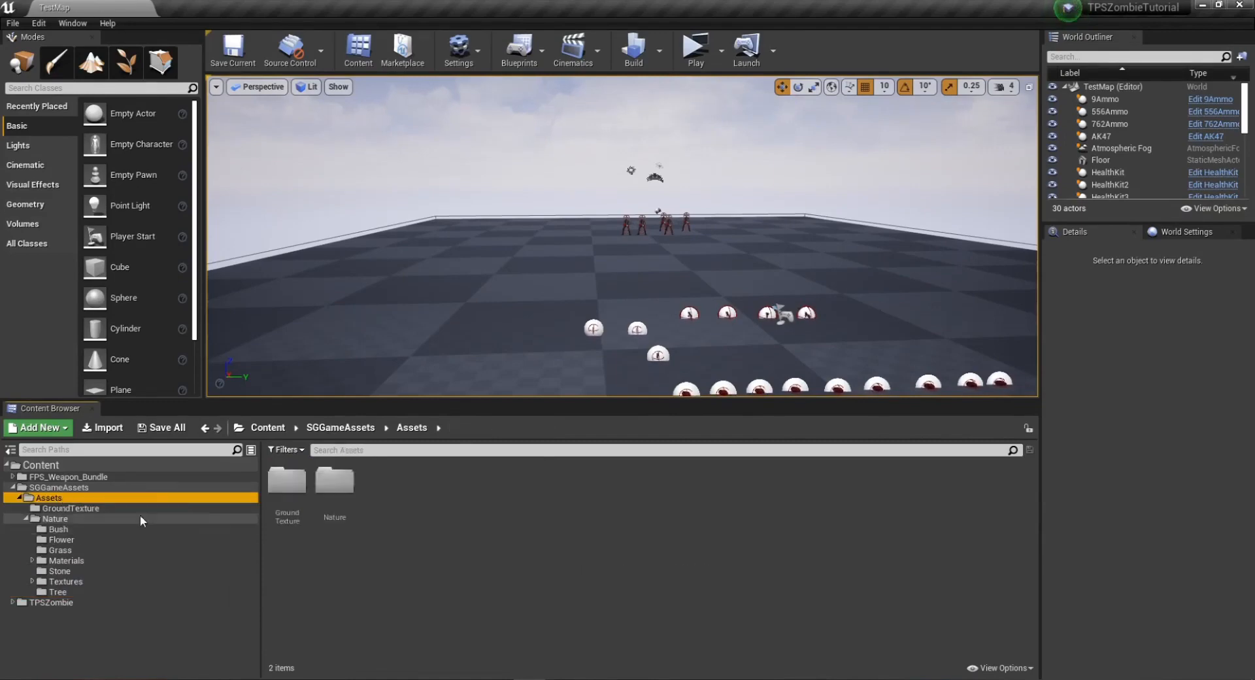
double_click(289, 484)
double_click(55, 519)
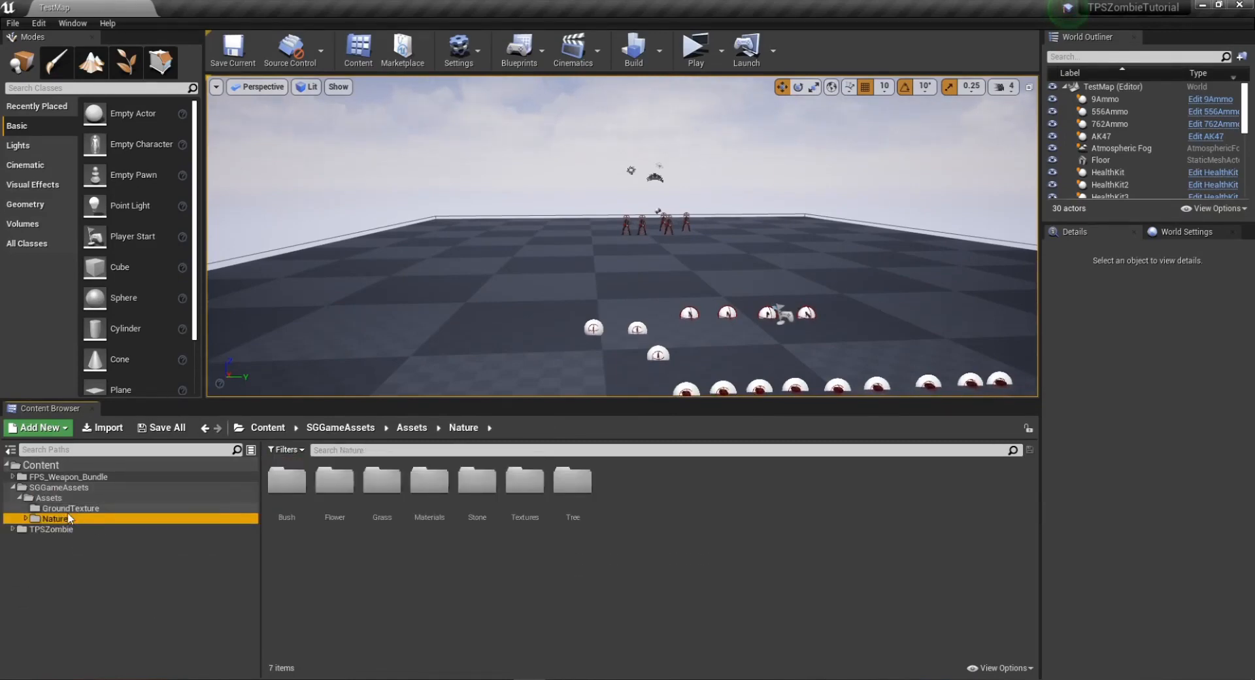
double_click(172, 487)
Close the TPSZombieTutorial project's editor.
left_click(458, 160)
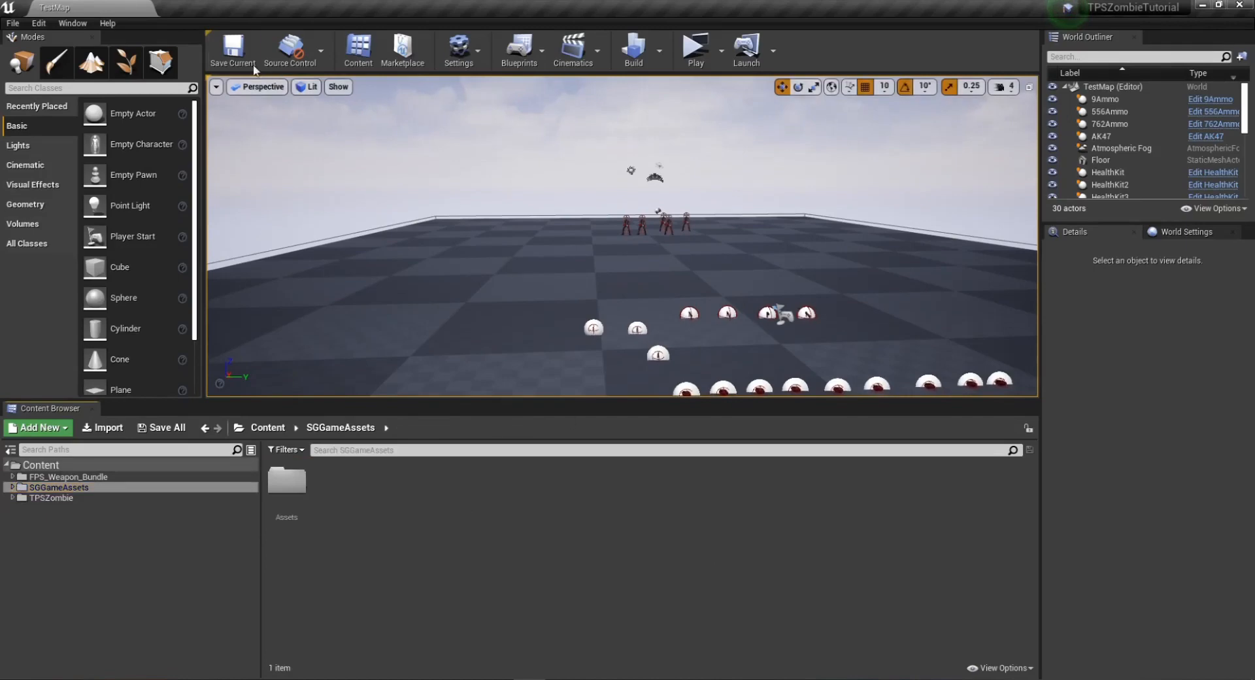
left_click_drag(127, 7, 298, 17)
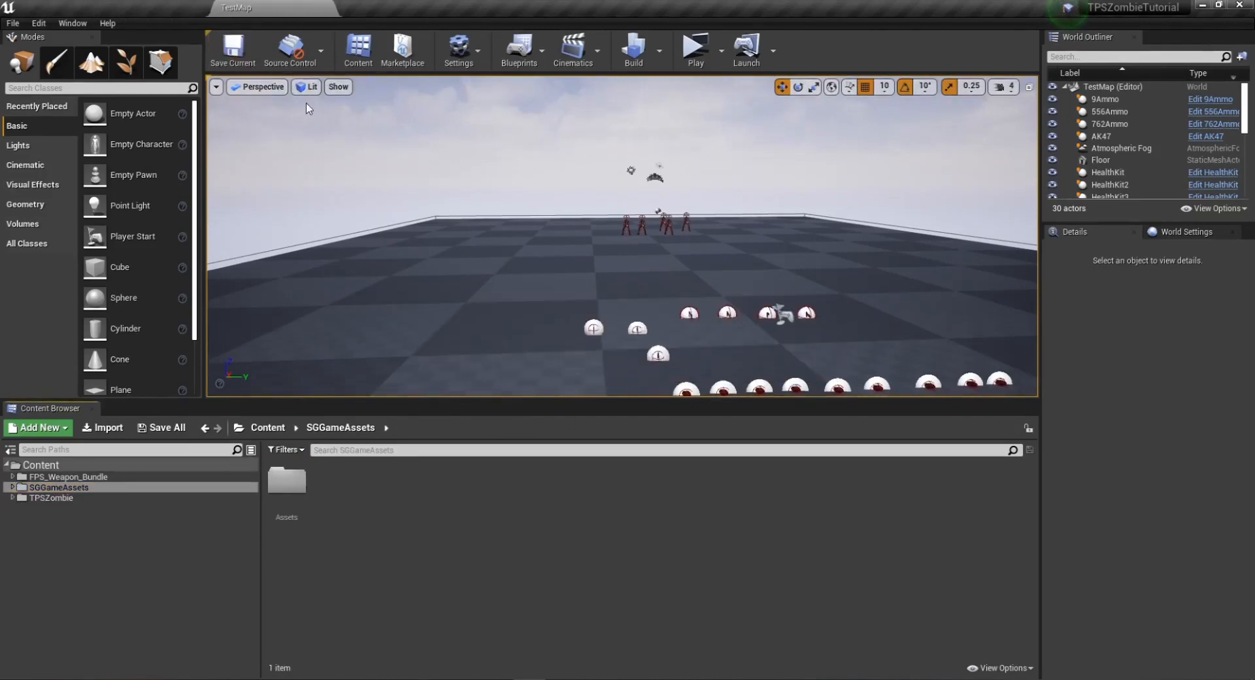
left_click_drag(308, 109, 769, 8)
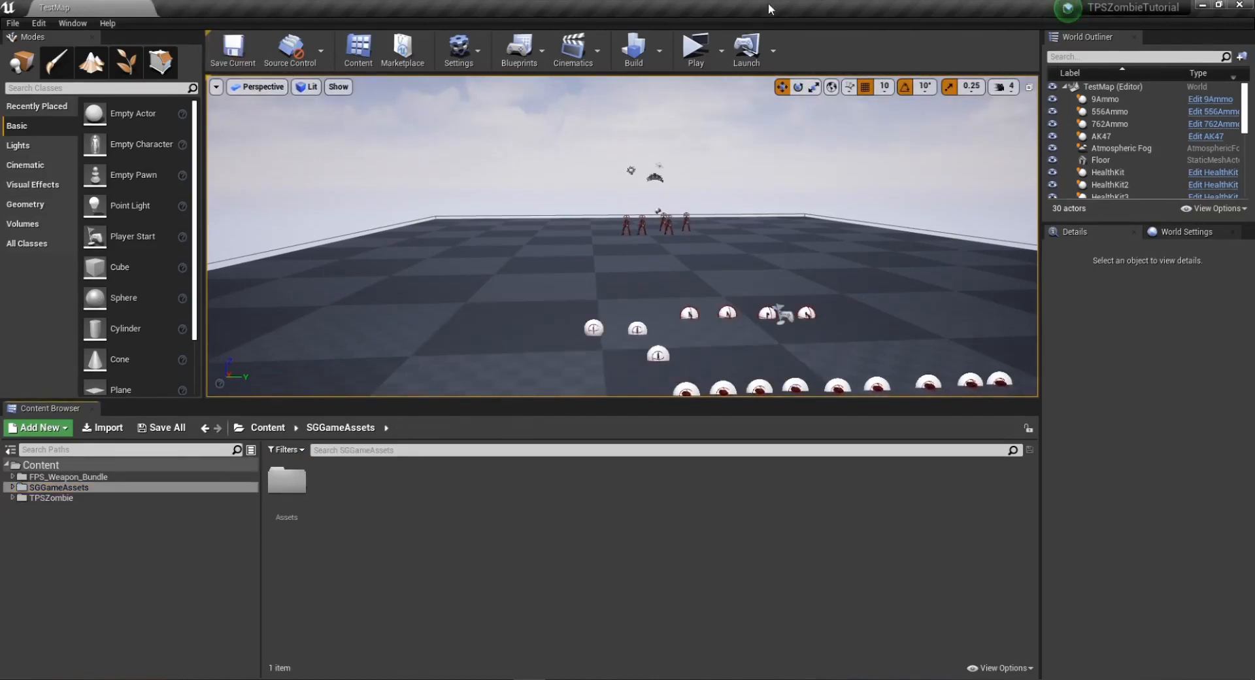
left_click(1233, 8)
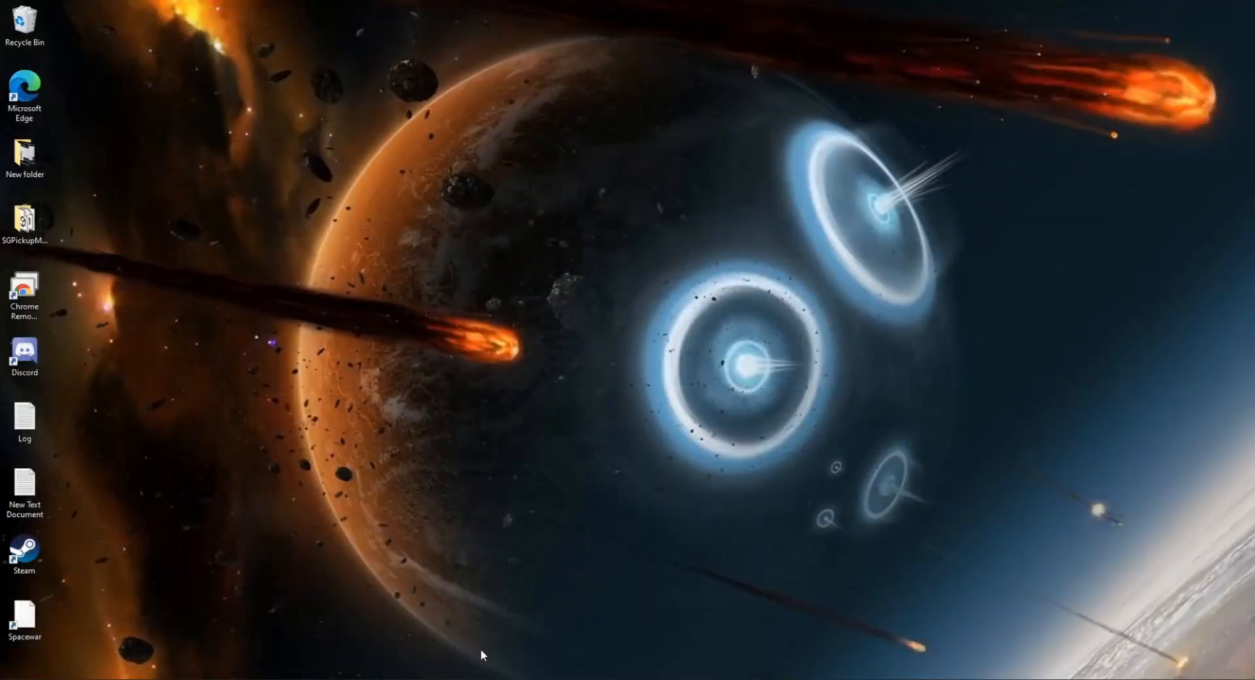
Reopen the SGGameAssets project from File Explorer's recent files and close the Explorer window.
key("super+e")
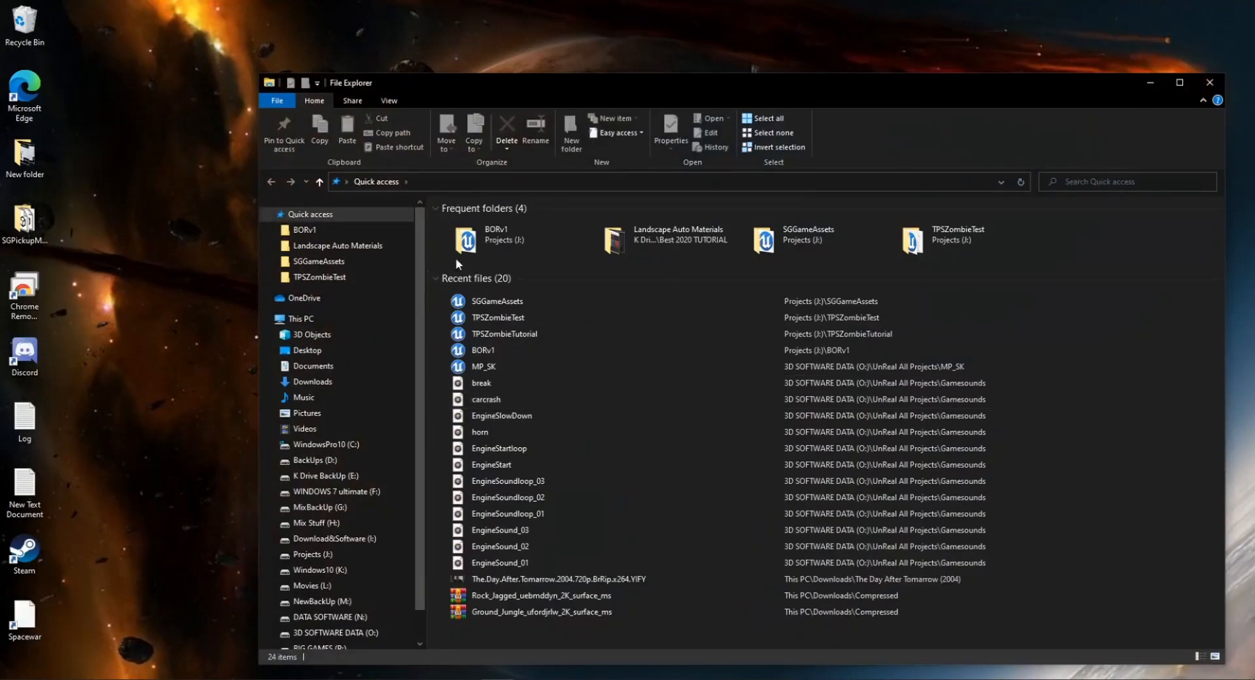
double_click(518, 308)
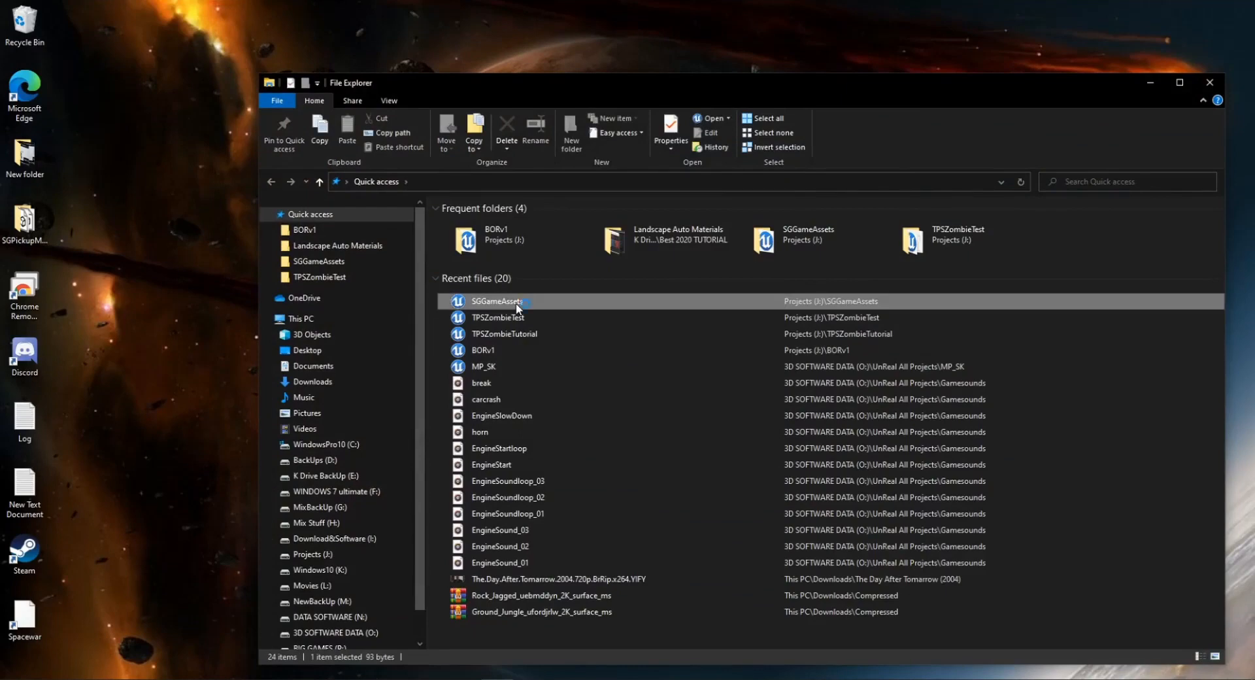
left_click(1209, 82)
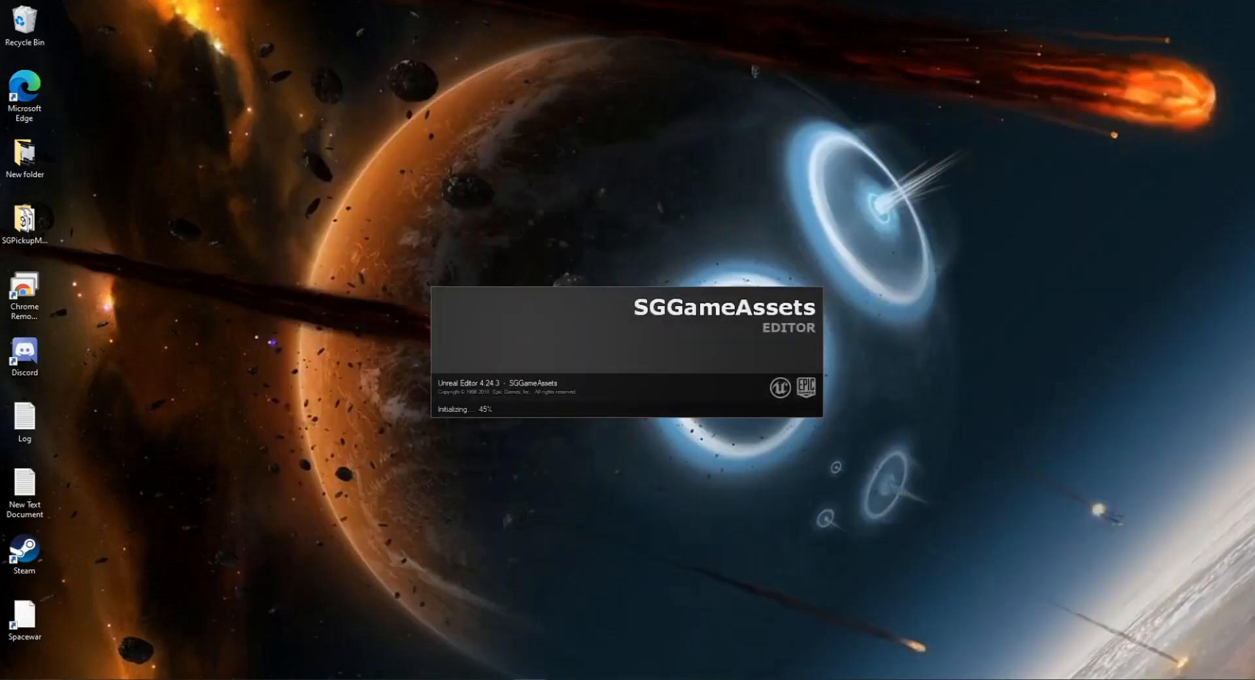
Reopen the TPSZombieTutorial project from File Explorer's recent files and close the Explorer window.
key("super+e")
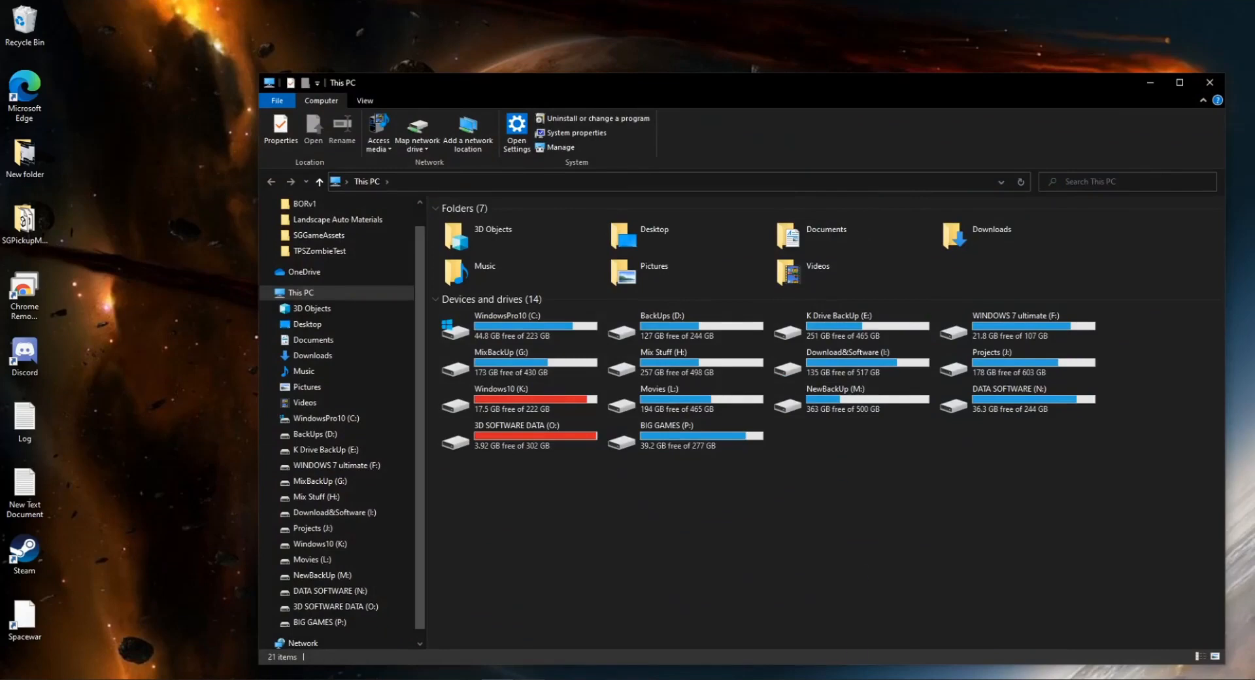
scroll(327, 330, "up", 1)
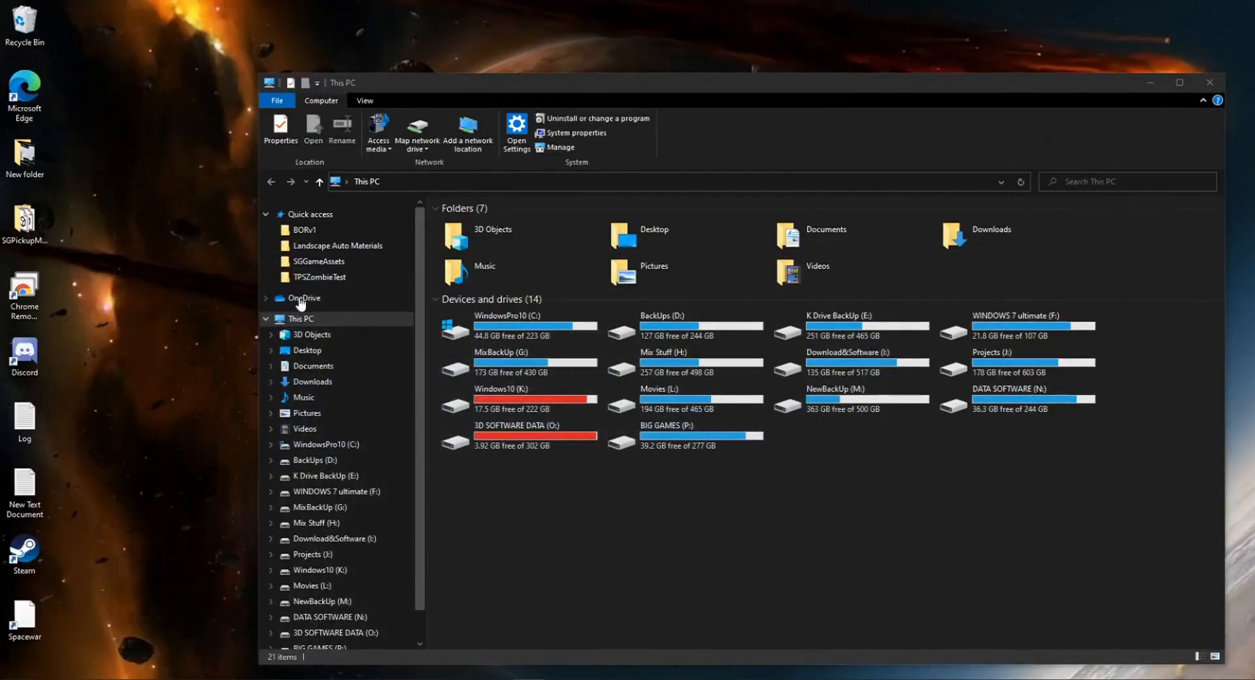
left_click(307, 215)
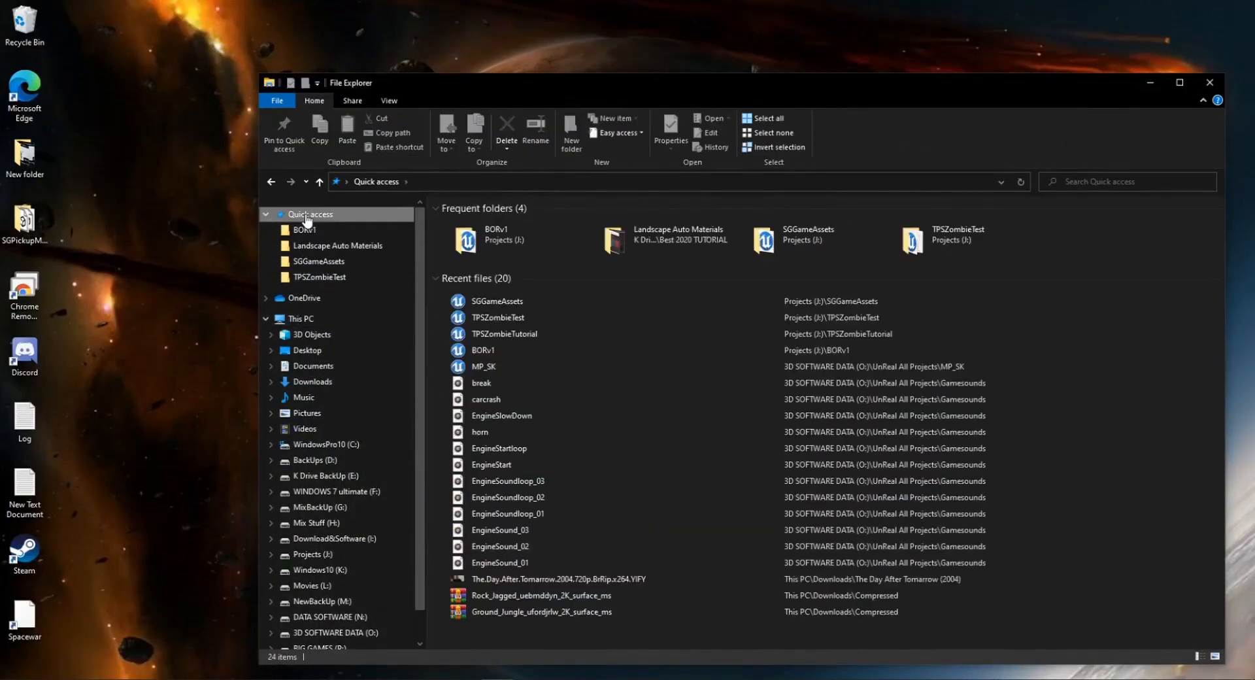
double_click(516, 333)
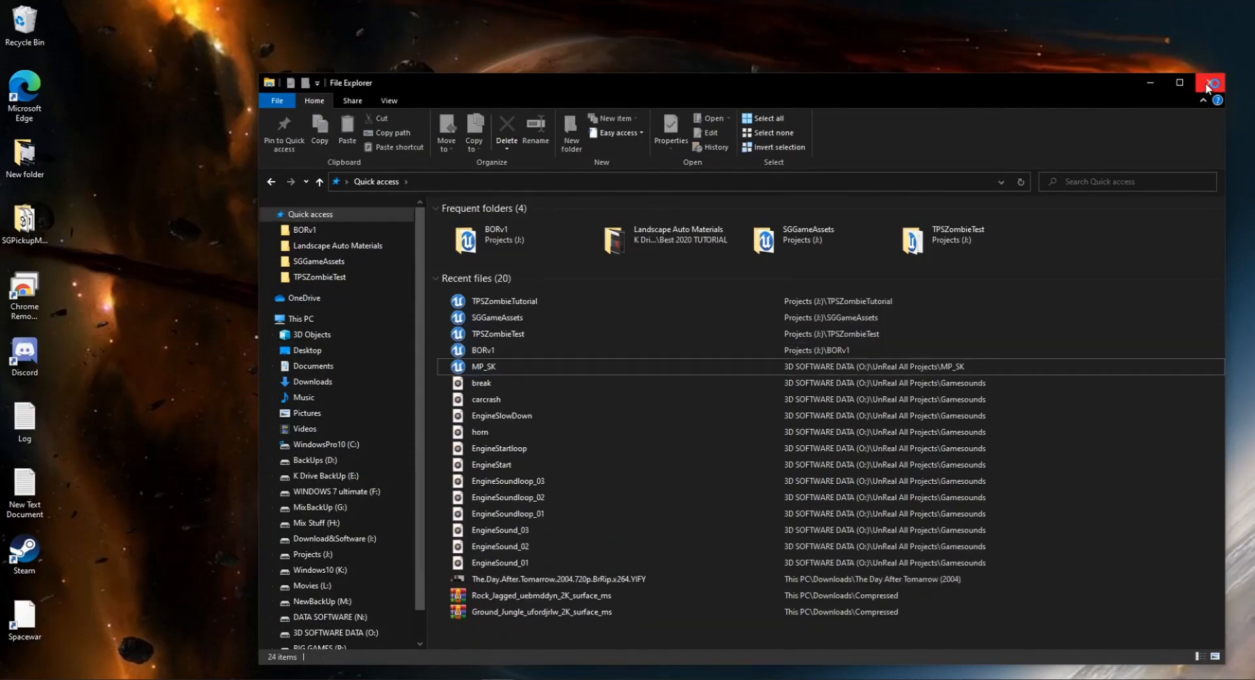
left_click(1213, 82)
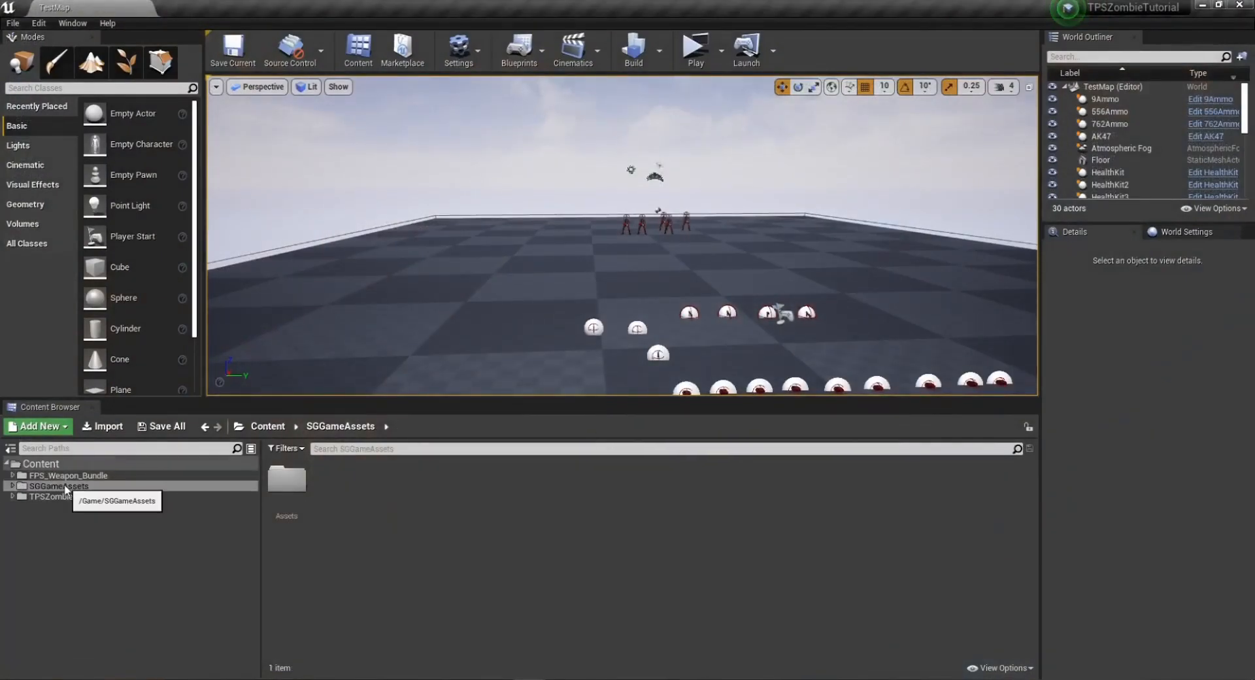
Open the Bush folder under SGGameAssets, Assets, Nature in the reloaded TPSZombieTutorial project.
double_click(64, 486)
left_click(300, 493)
double_click(300, 493)
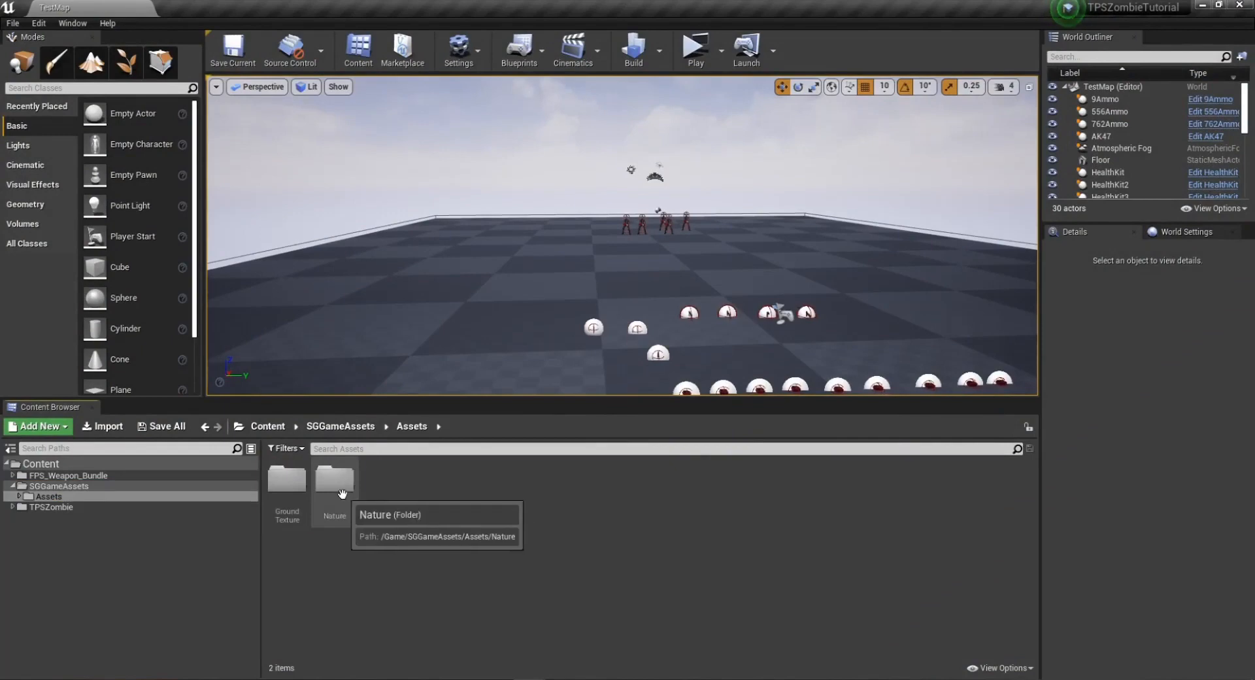
double_click(338, 492)
left_click(293, 487)
double_click(293, 487)
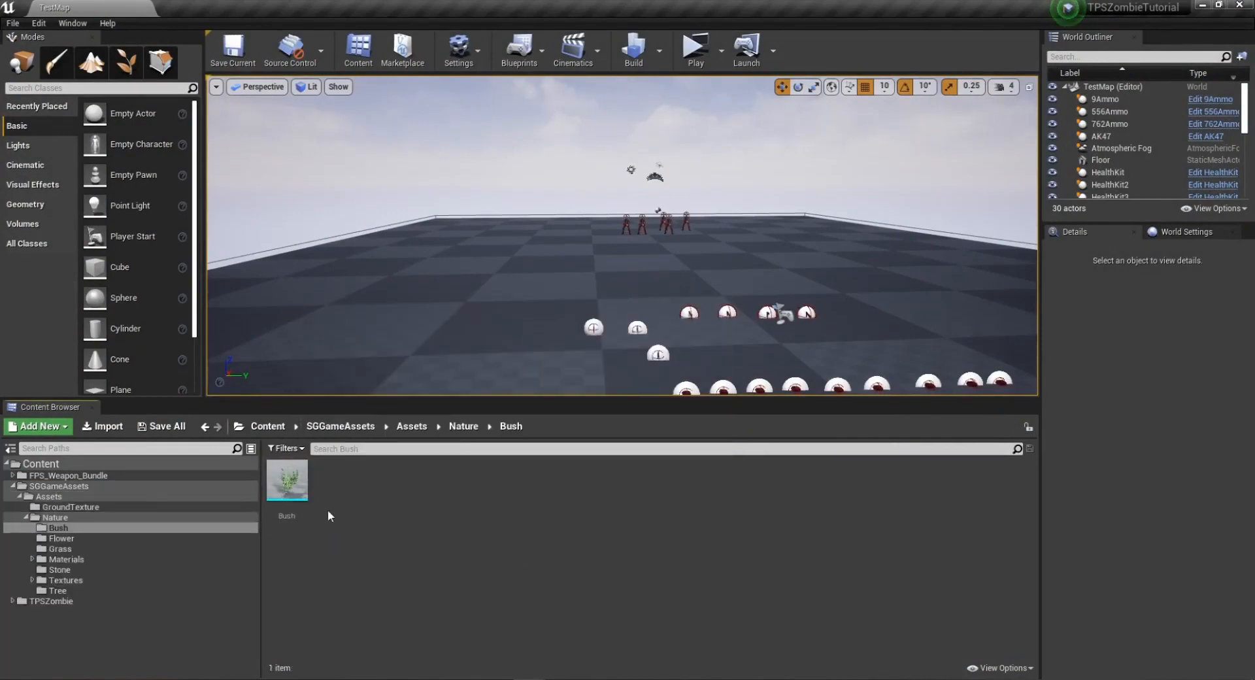
Check the migrated contents of the Flower, Materials, Stone and Grass folders under Nature.
left_click(69, 527)
left_click(65, 538)
left_click(65, 559)
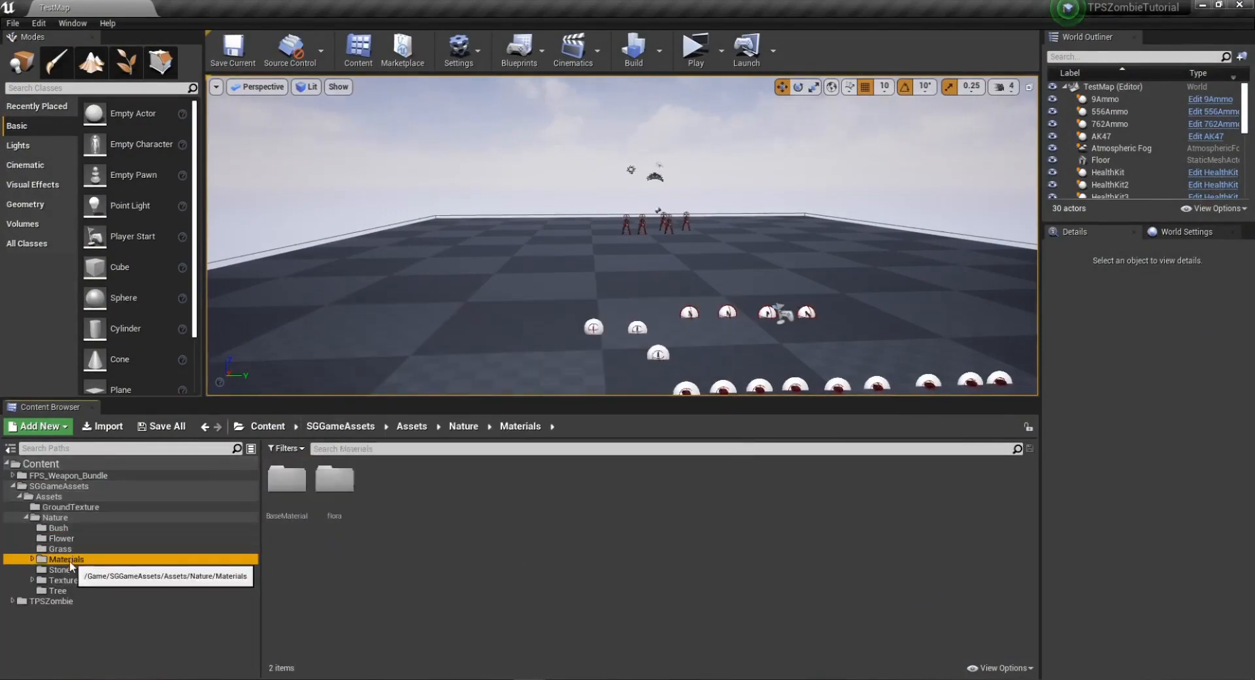
left_click(64, 569)
left_click(60, 548)
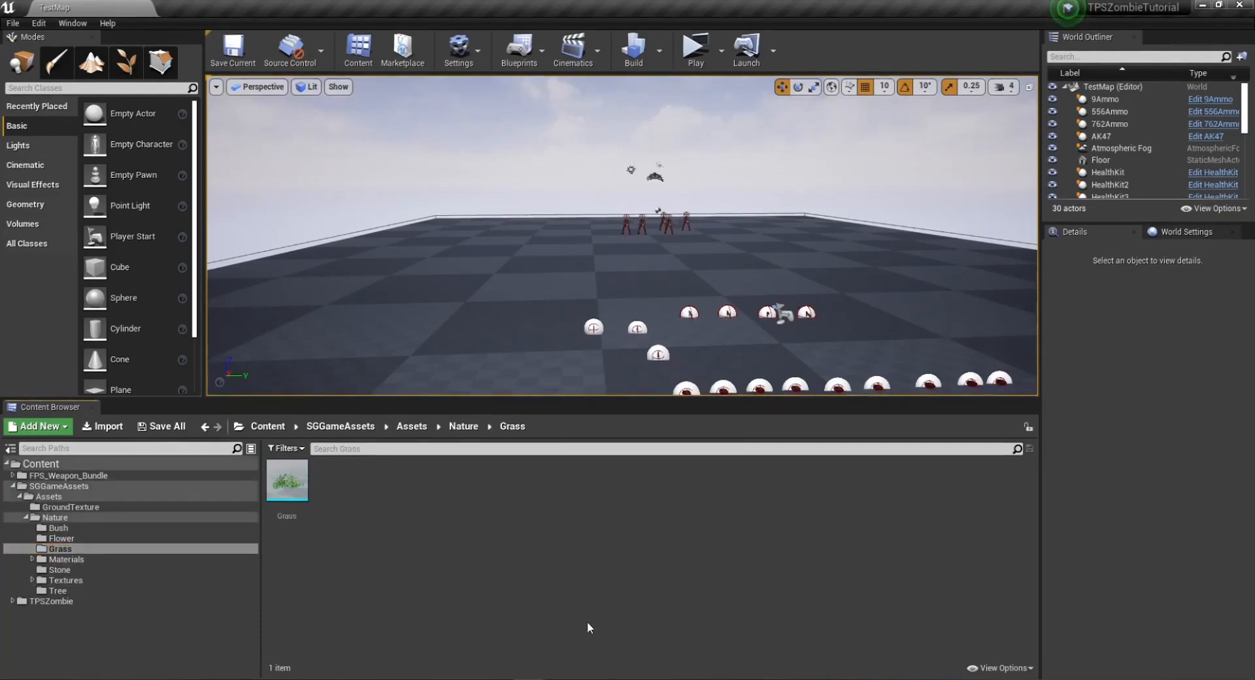
Close the SGGameAssets project's editor, leaving TPSZombieTutorial open.
mouse_move(530, 679)
left_click(517, 625)
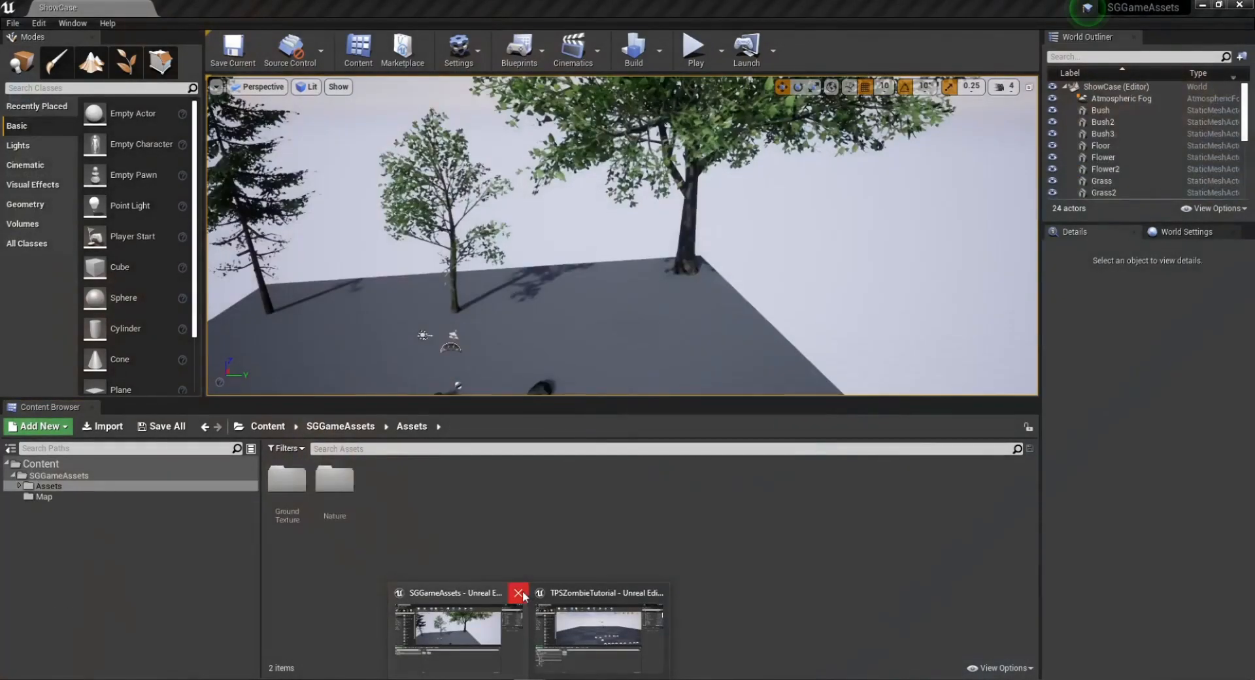
left_click(518, 593)
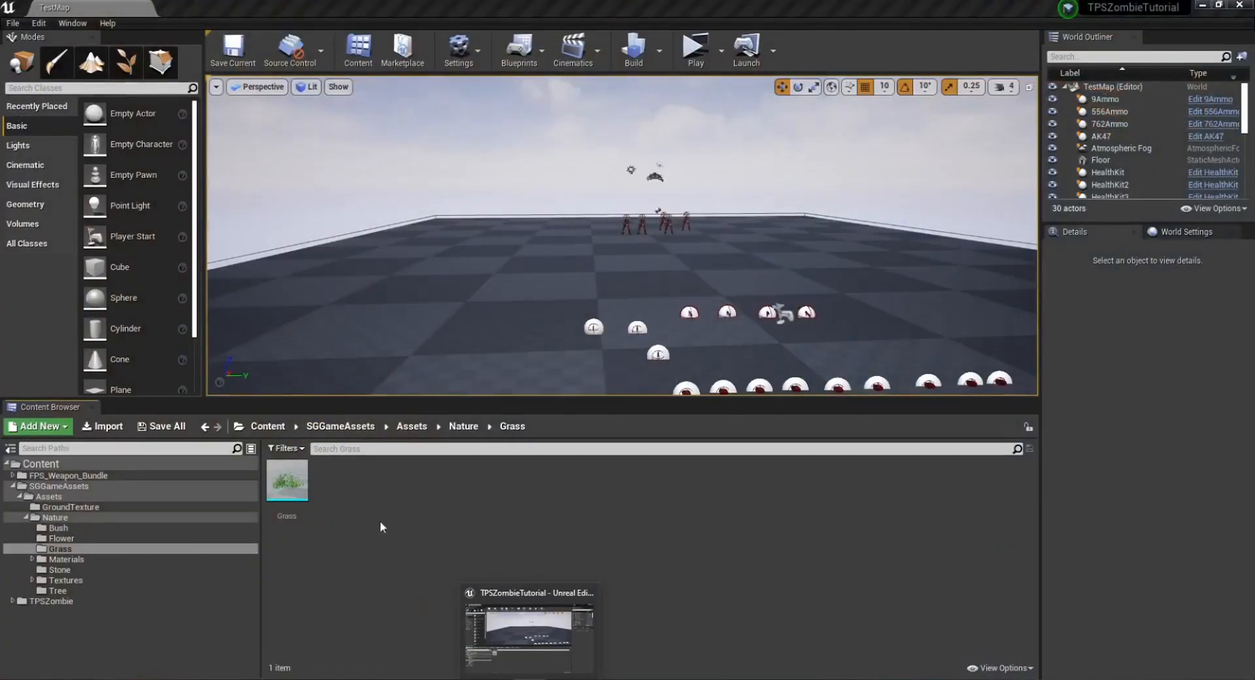
Review the Flower, Materials and Stone folders under Nature and open the Tree folder.
left_click(65, 540)
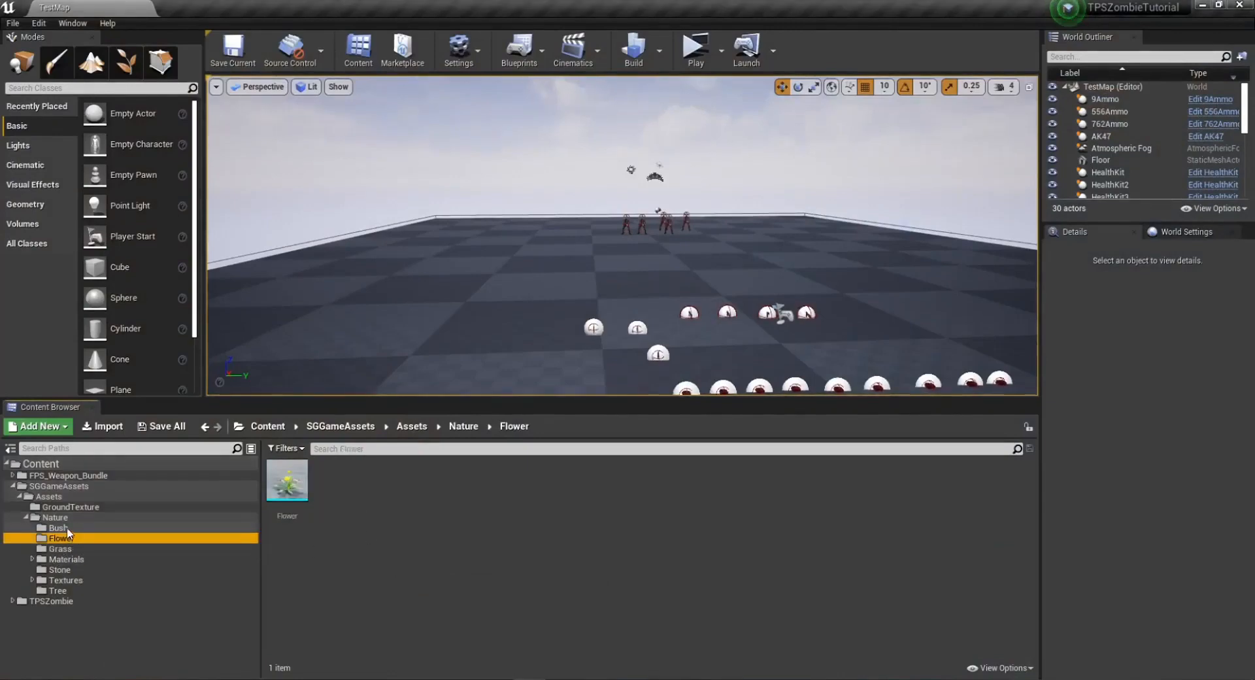
left_click(67, 559)
left_click(69, 569)
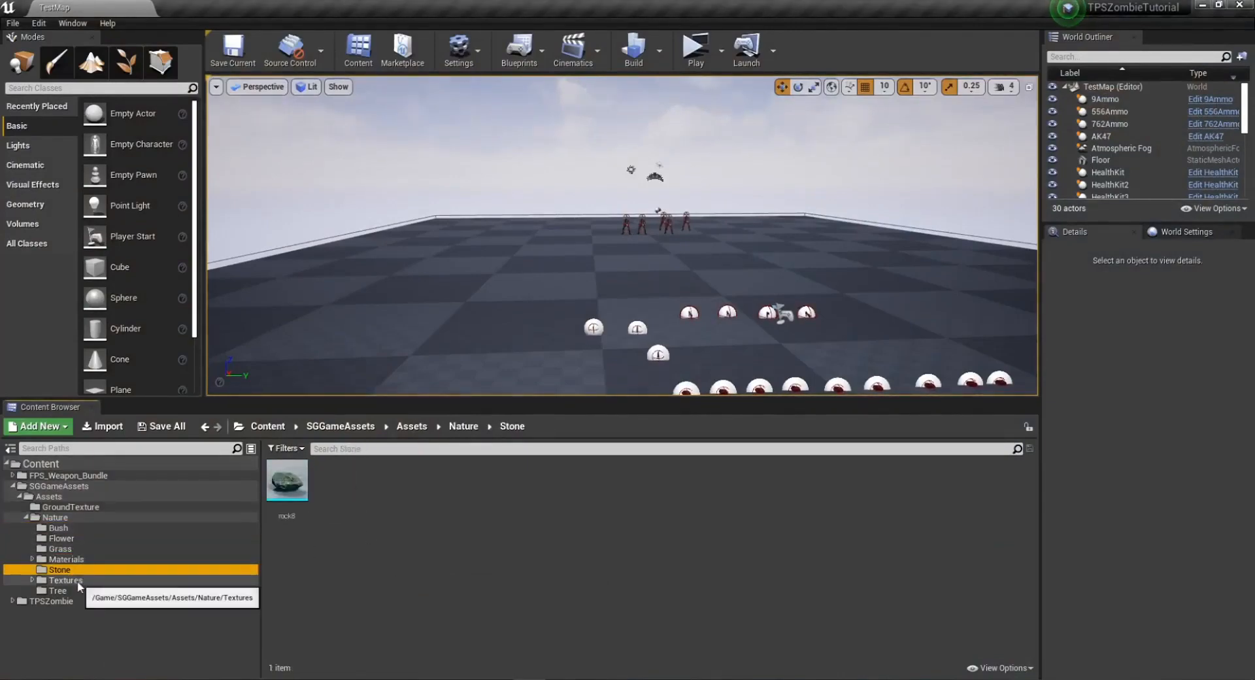
left_click(69, 590)
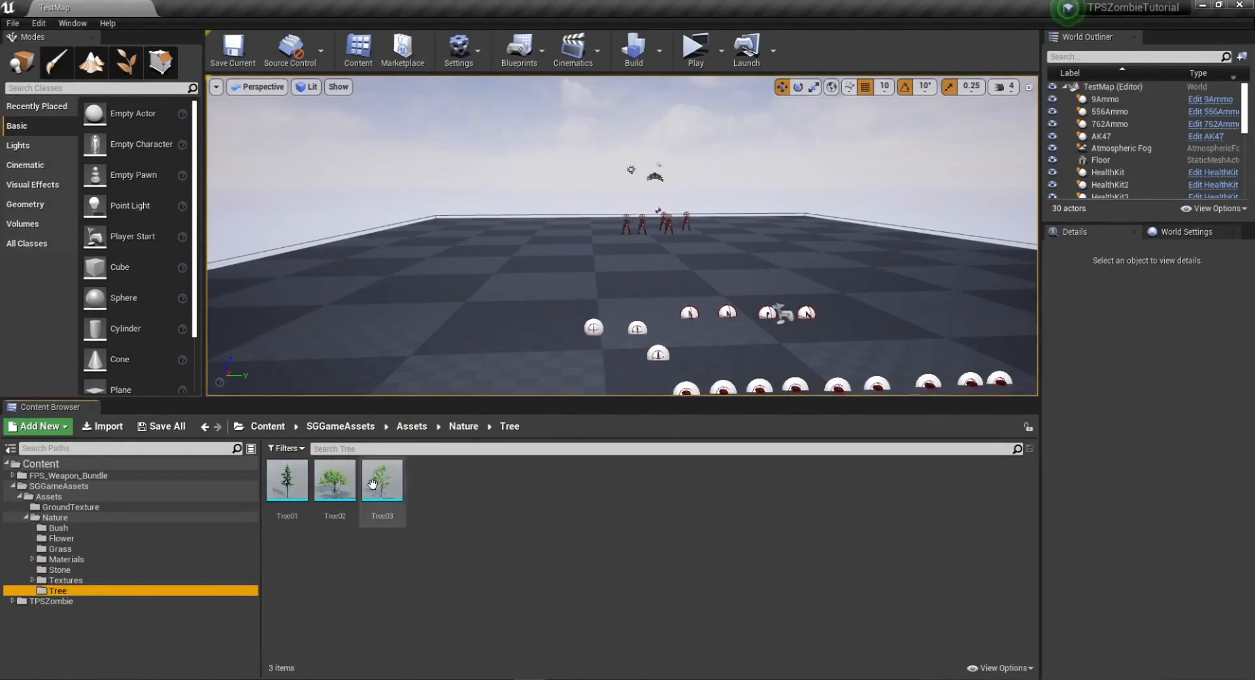
Inspect the Tree03 mesh in its own editor, close it, and collapse the Assets folder under SGGameAssets.
left_click_drag(382, 484, 765, 443)
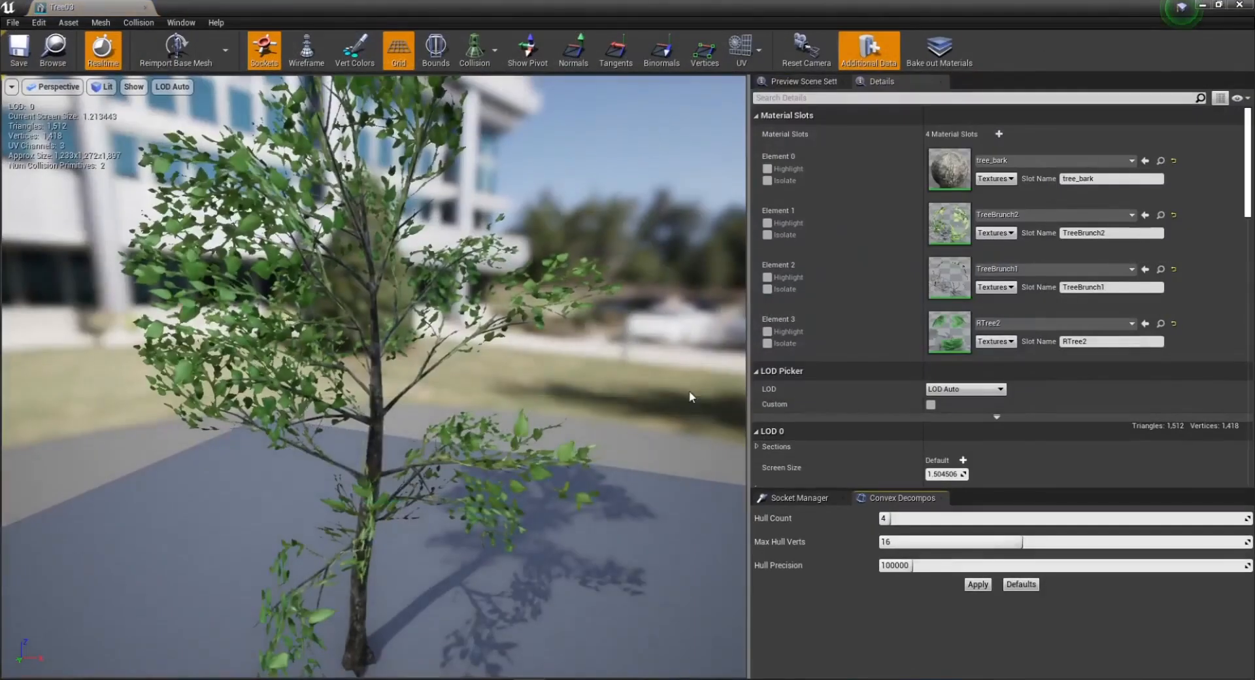
left_click(145, 8)
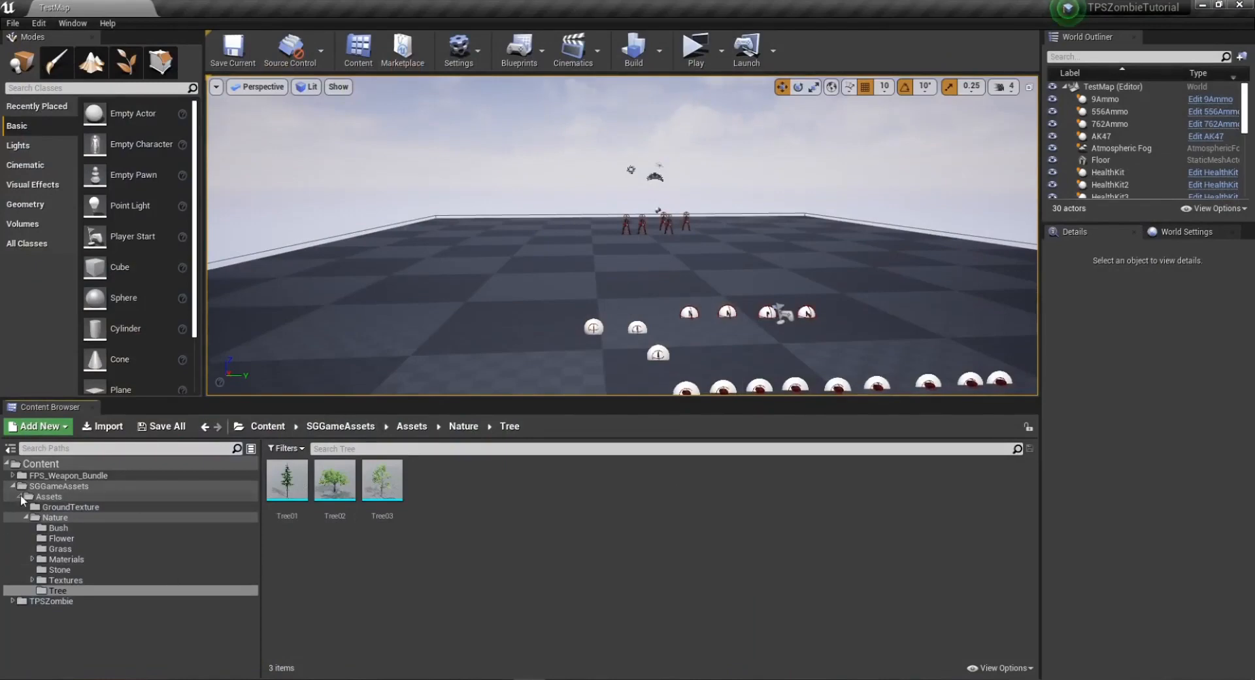
left_click(20, 497)
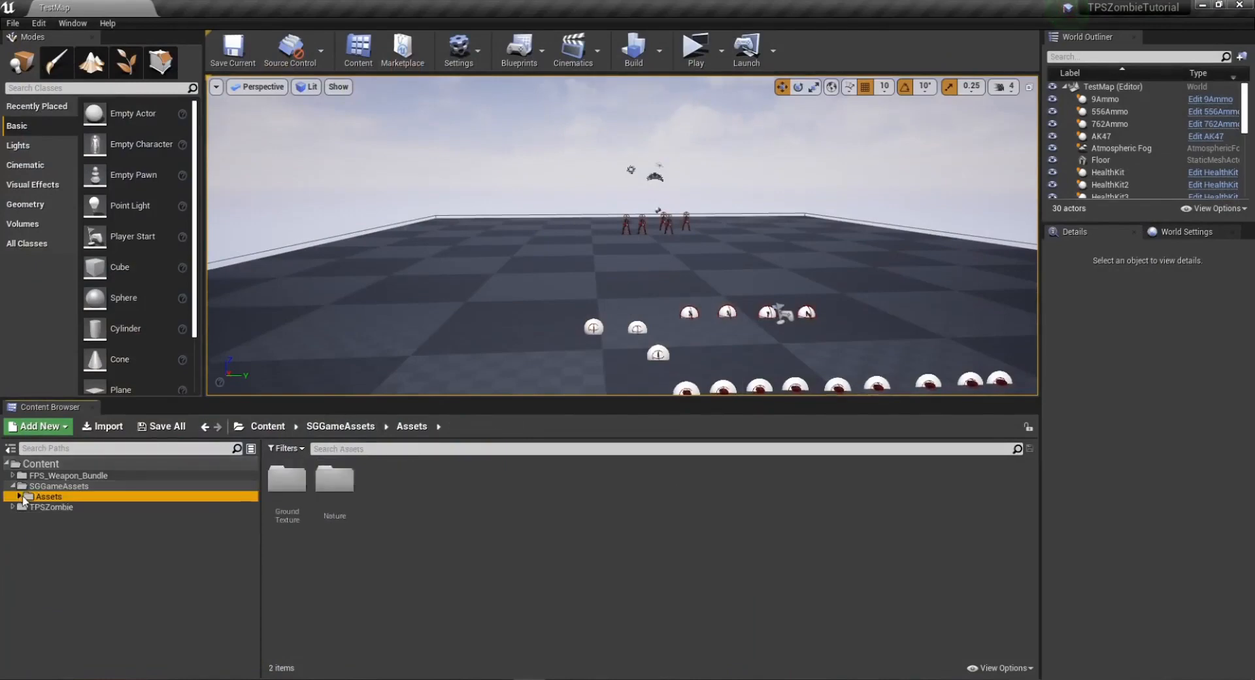
left_click(59, 486)
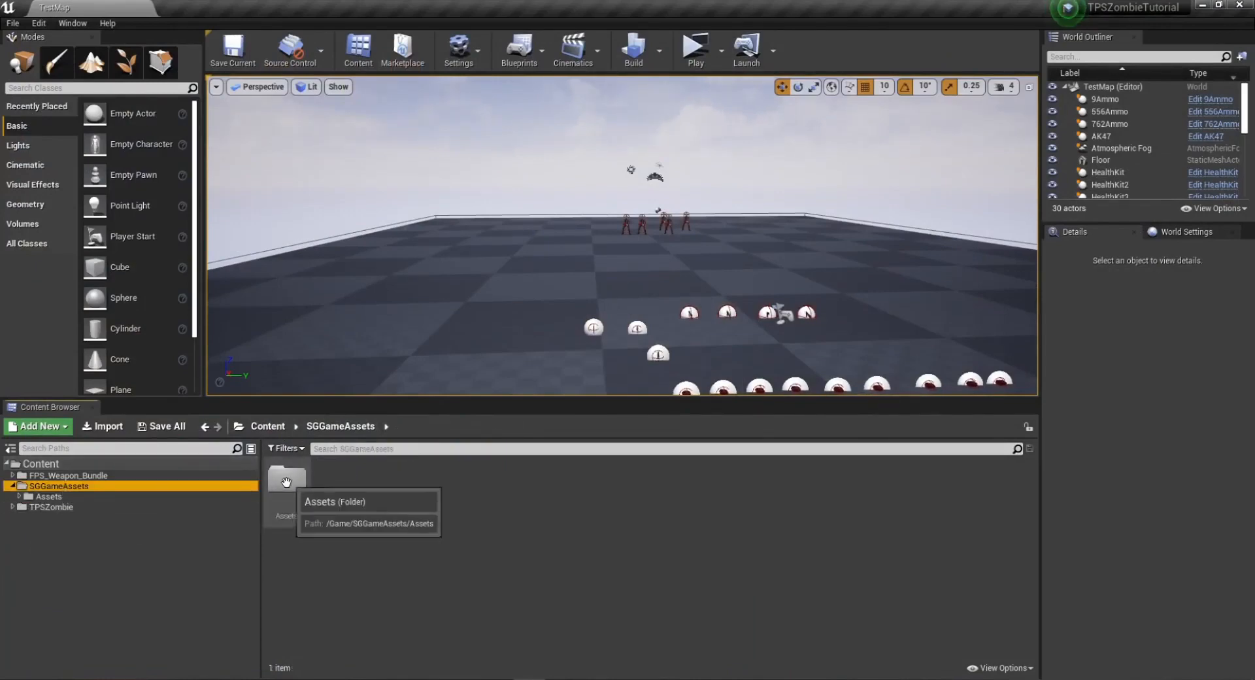
Create a new level named Level01 in the Map folder of TPSZombie.
left_click(47, 507)
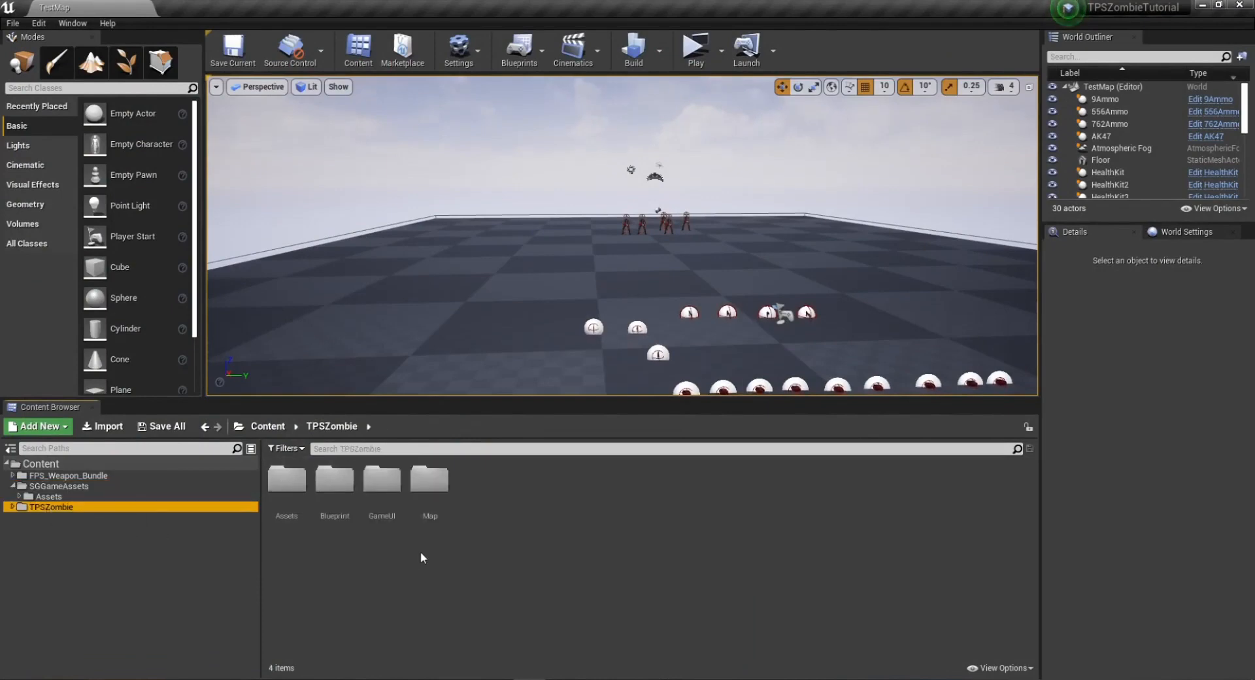
double_click(430, 481)
right_click(437, 540)
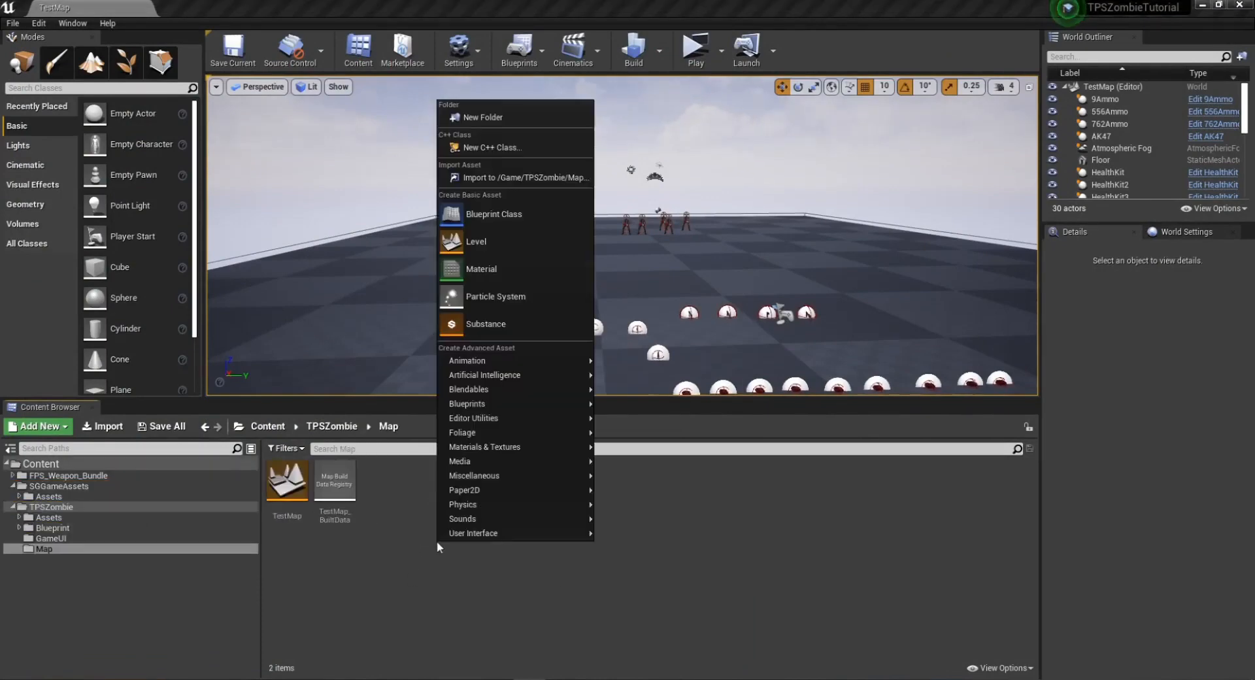
mouse_move(497, 534)
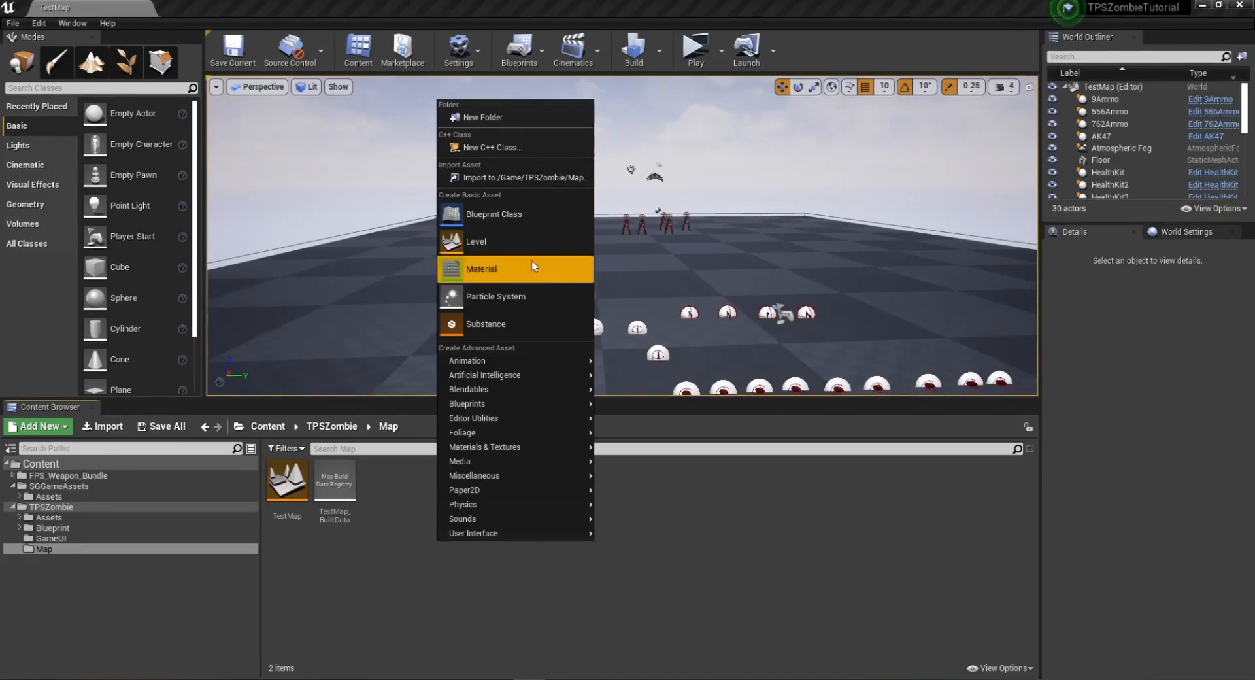
left_click(516, 243)
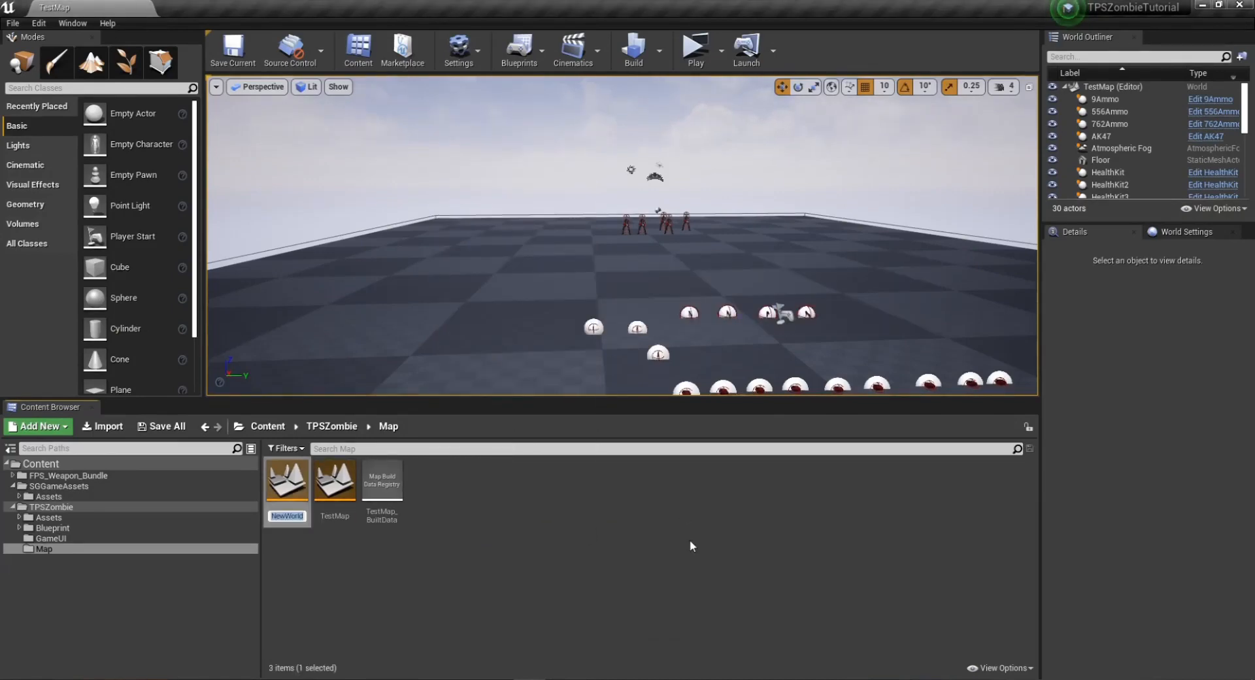
type("Lvel")
key("BackSpace")
key("BackSpace")
key("BackSpace")
type("evel")
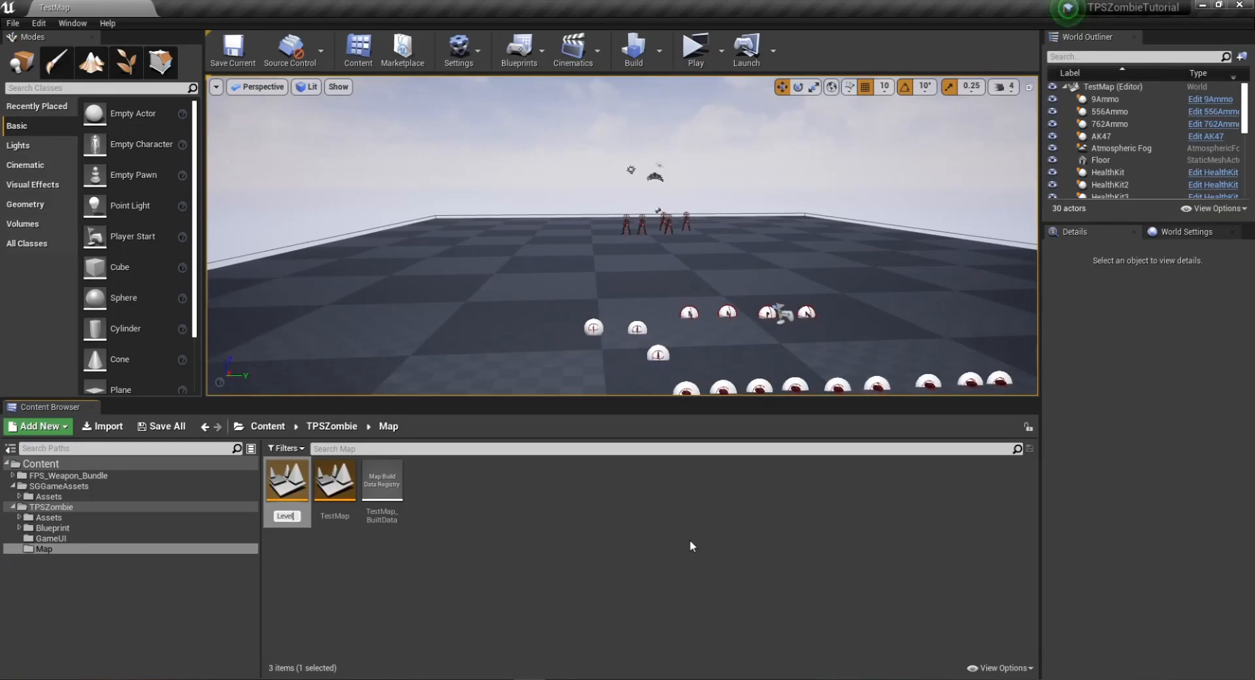
type("01")
key("Return")
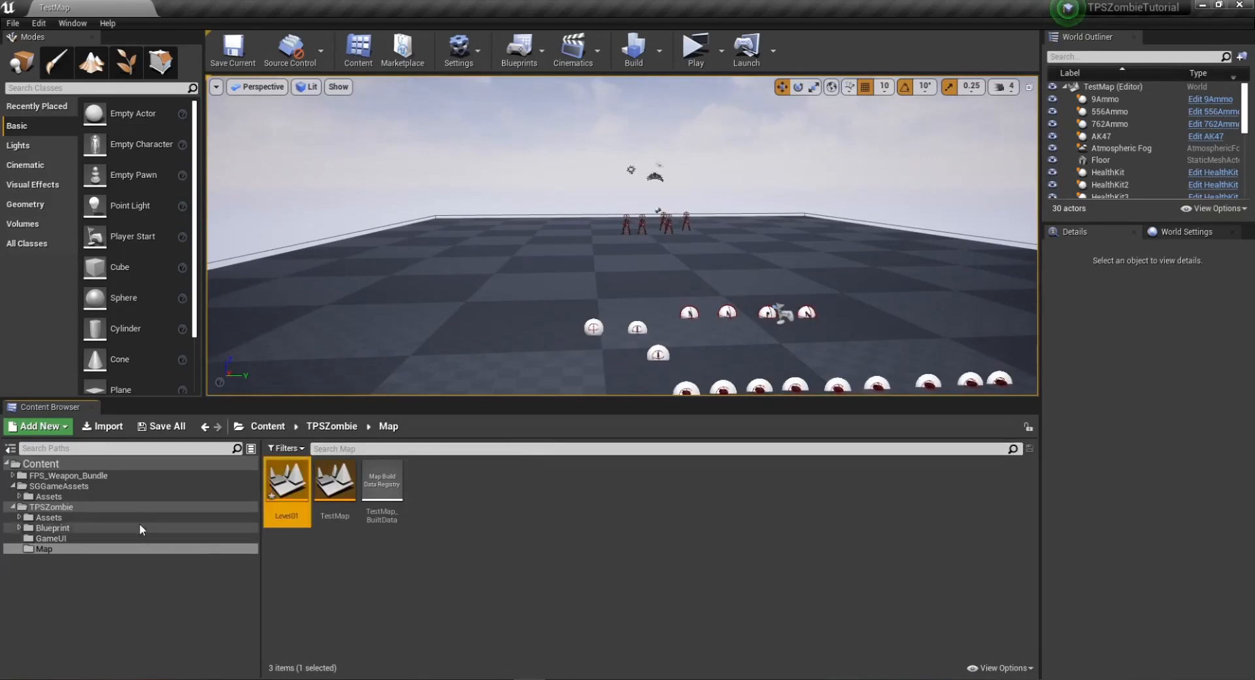
Save all unsaved content, open Level01 for editing, and enlarge the viewport's height.
left_click(161, 427)
left_click(741, 462)
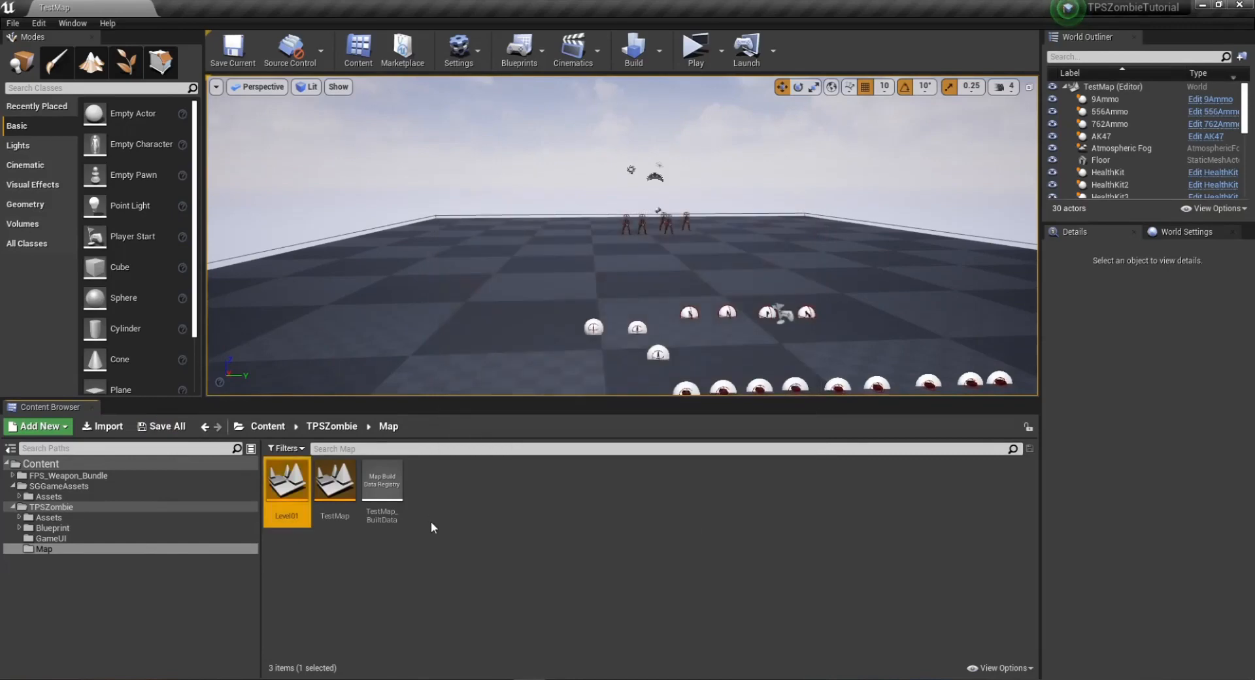
double_click(283, 484)
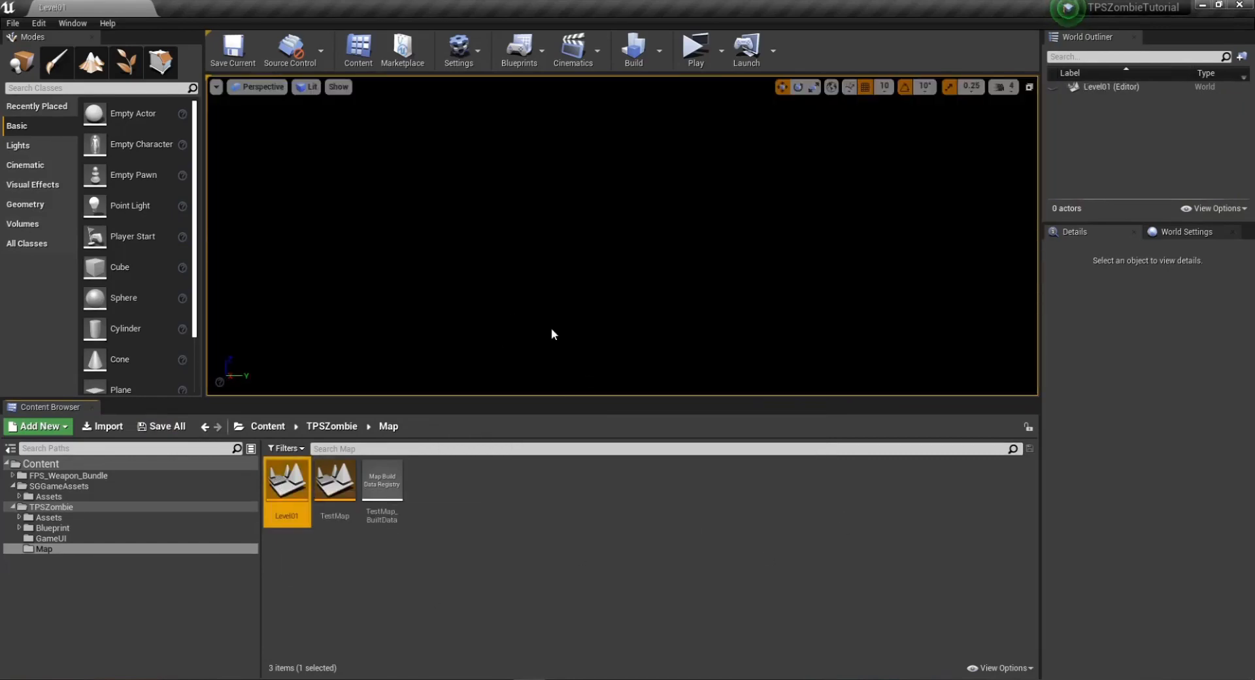
left_click_drag(553, 398, 553, 495)
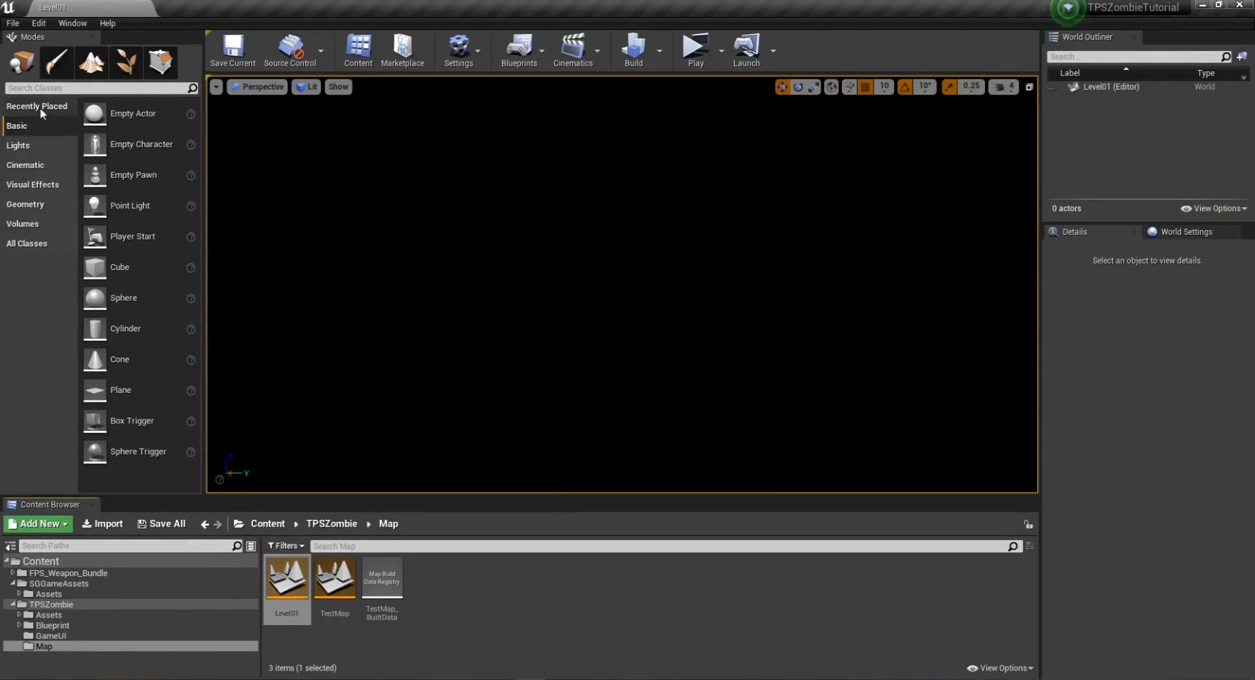
Search the placeable actors for "sky" and place a BP_Sky_Sphere in the empty level.
left_click(42, 88)
type("sky")
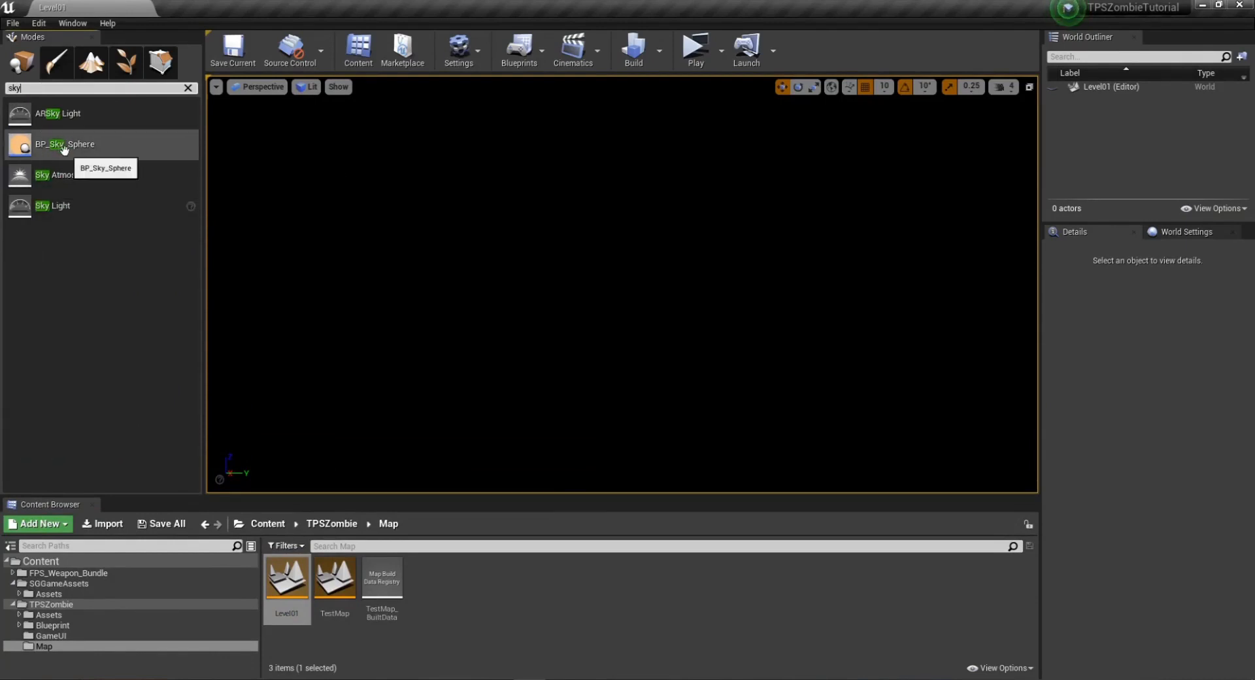
left_click_drag(53, 145, 430, 146)
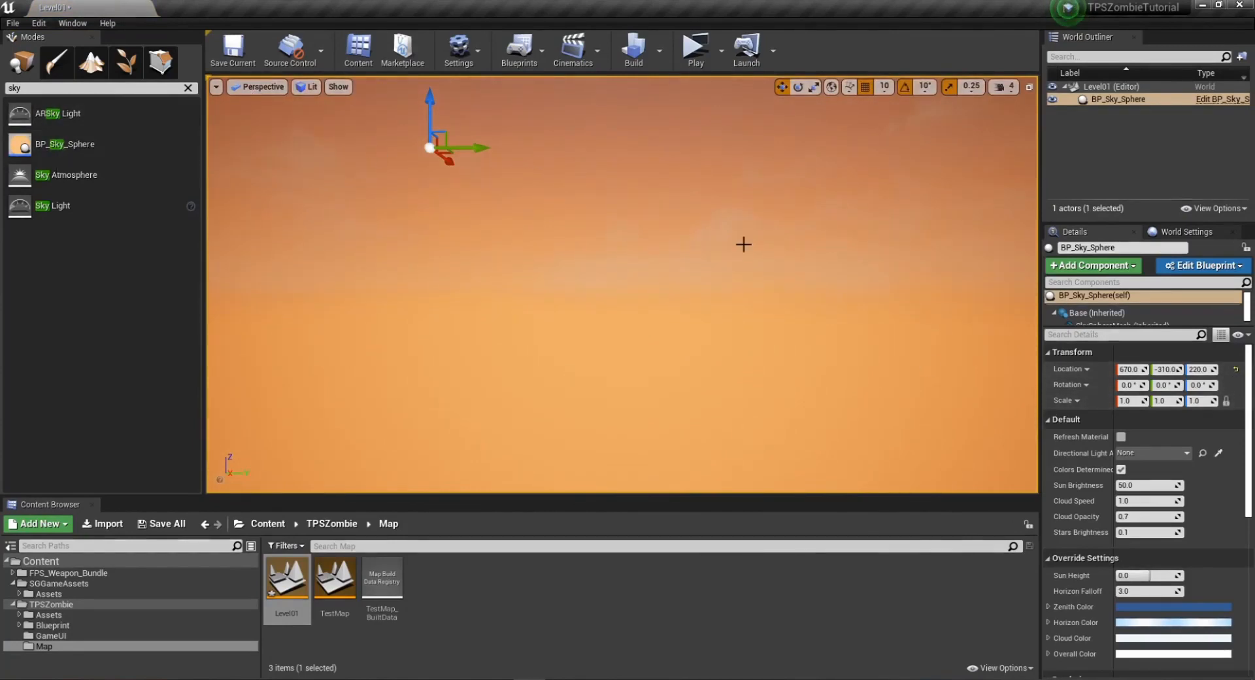
left_click_drag(468, 148, 563, 131)
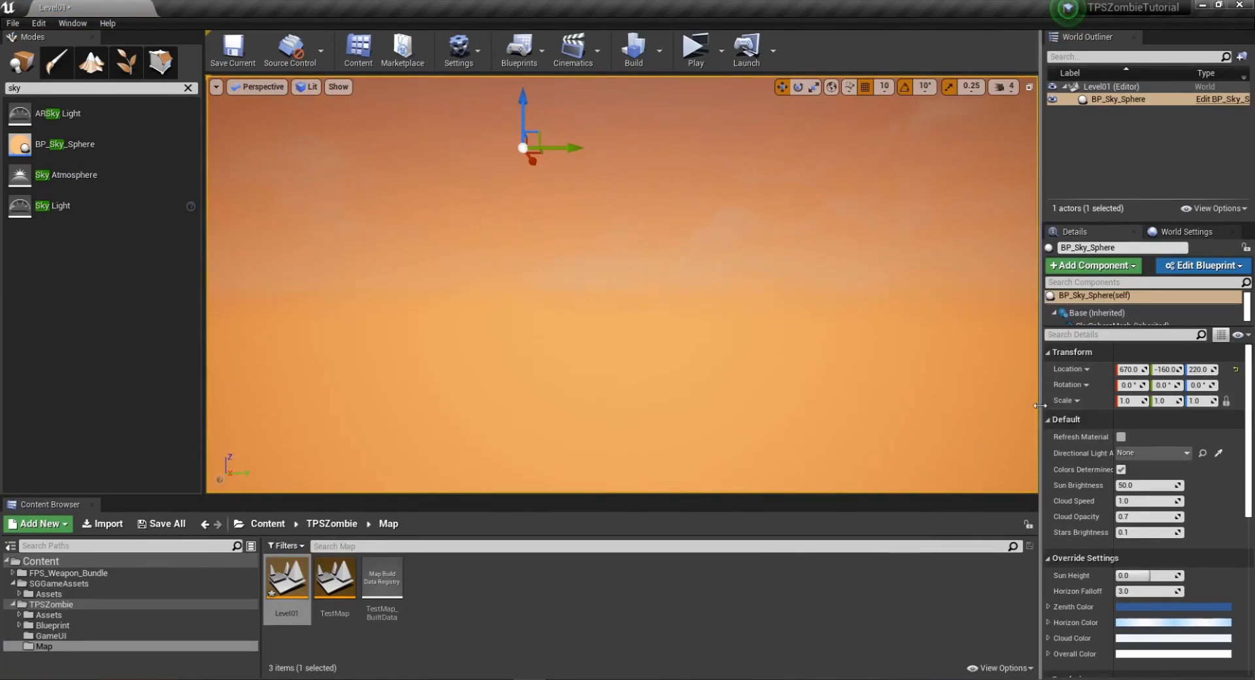
Reset the BP_Sky_Sphere's location to 0, 0, 0 and save the level.
left_click_drag(1043, 405, 917, 382)
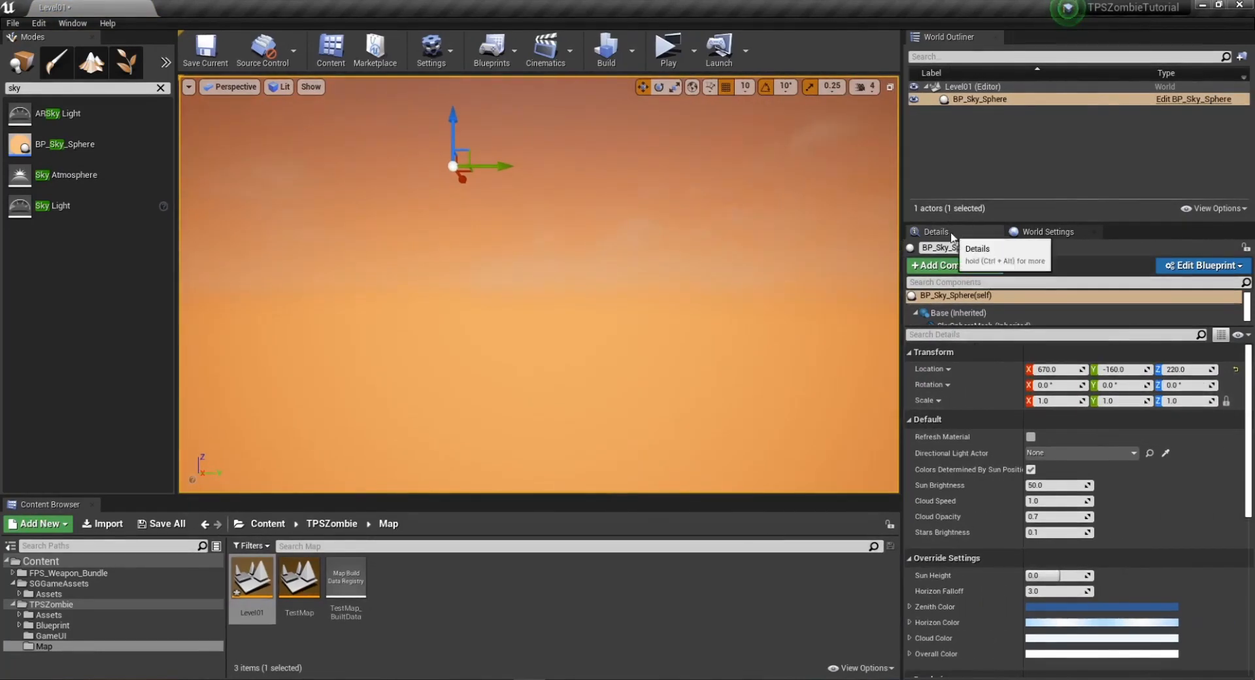
left_click(1014, 233)
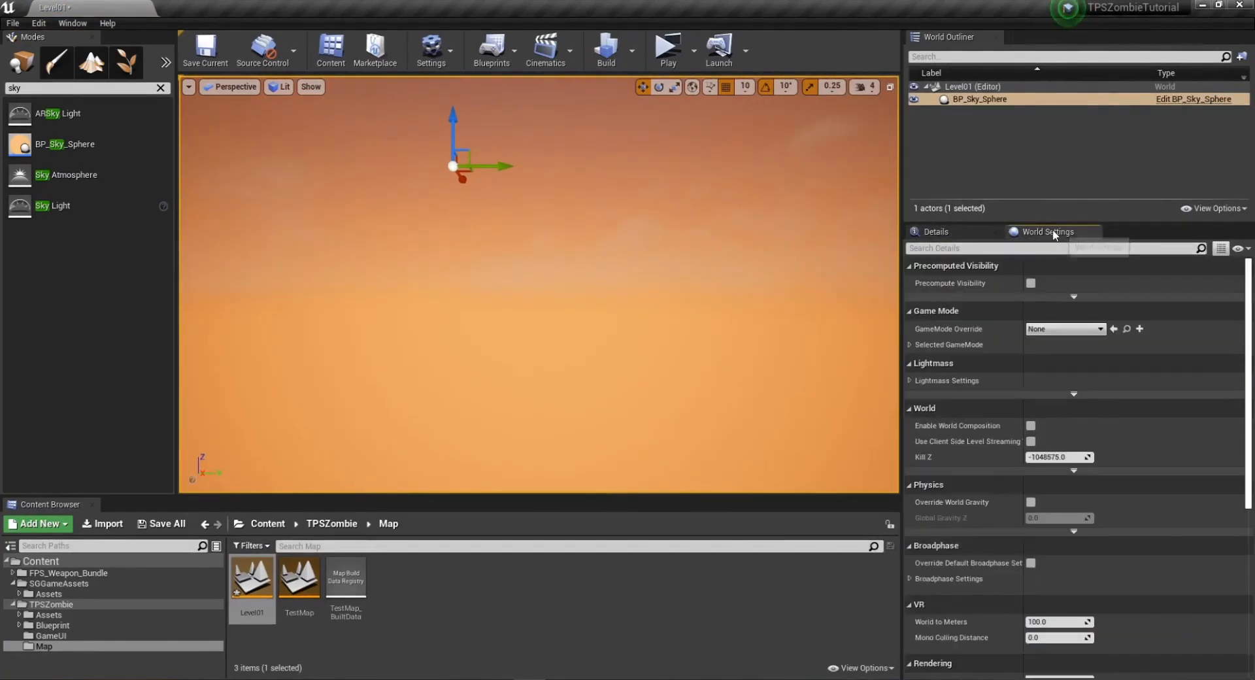
left_click(982, 127)
left_click(941, 232)
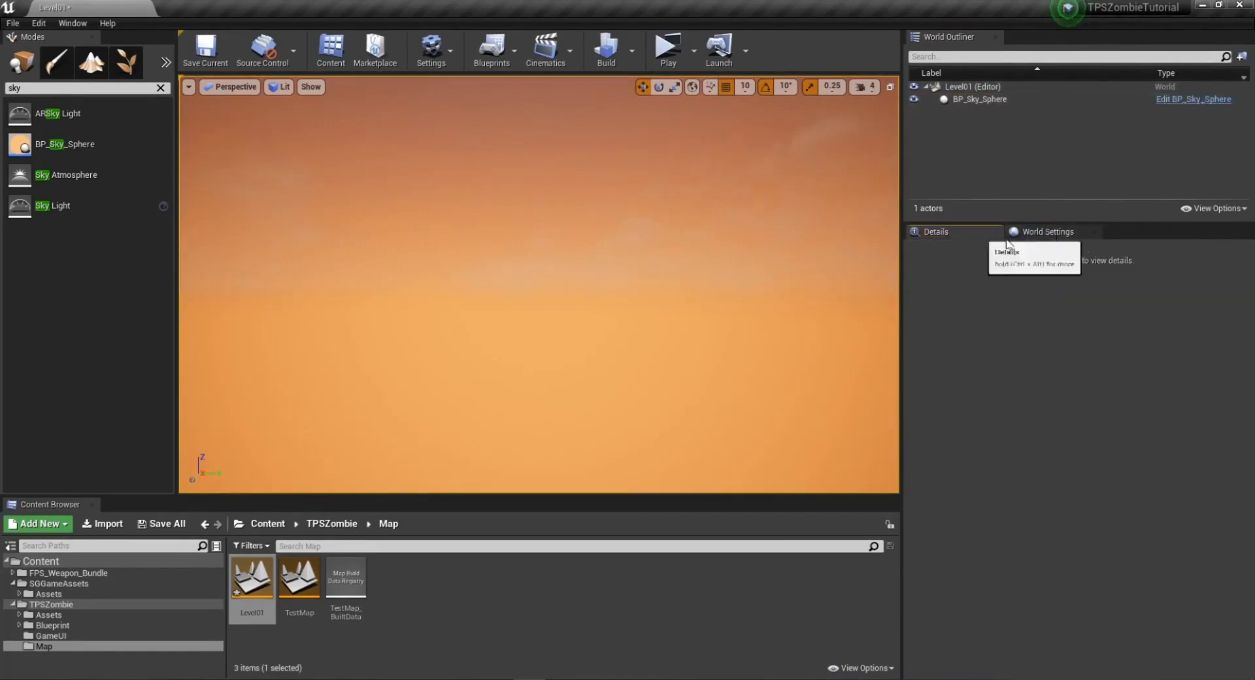
left_click(971, 100)
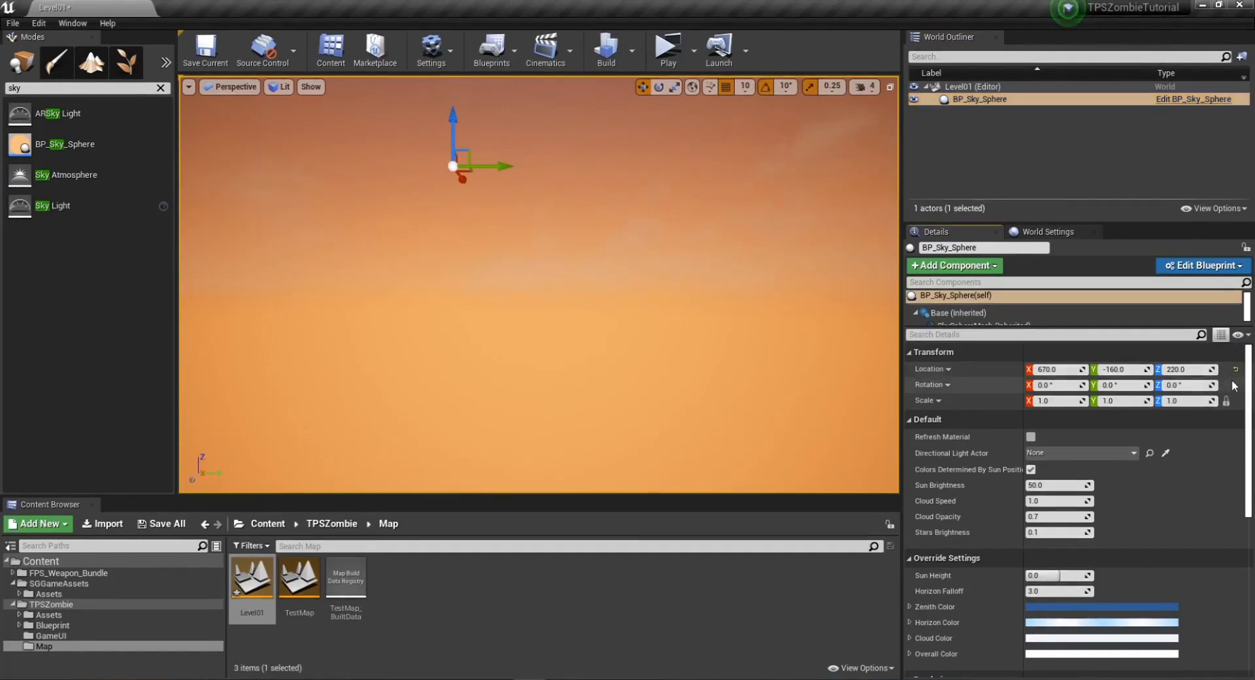
left_click(1235, 371)
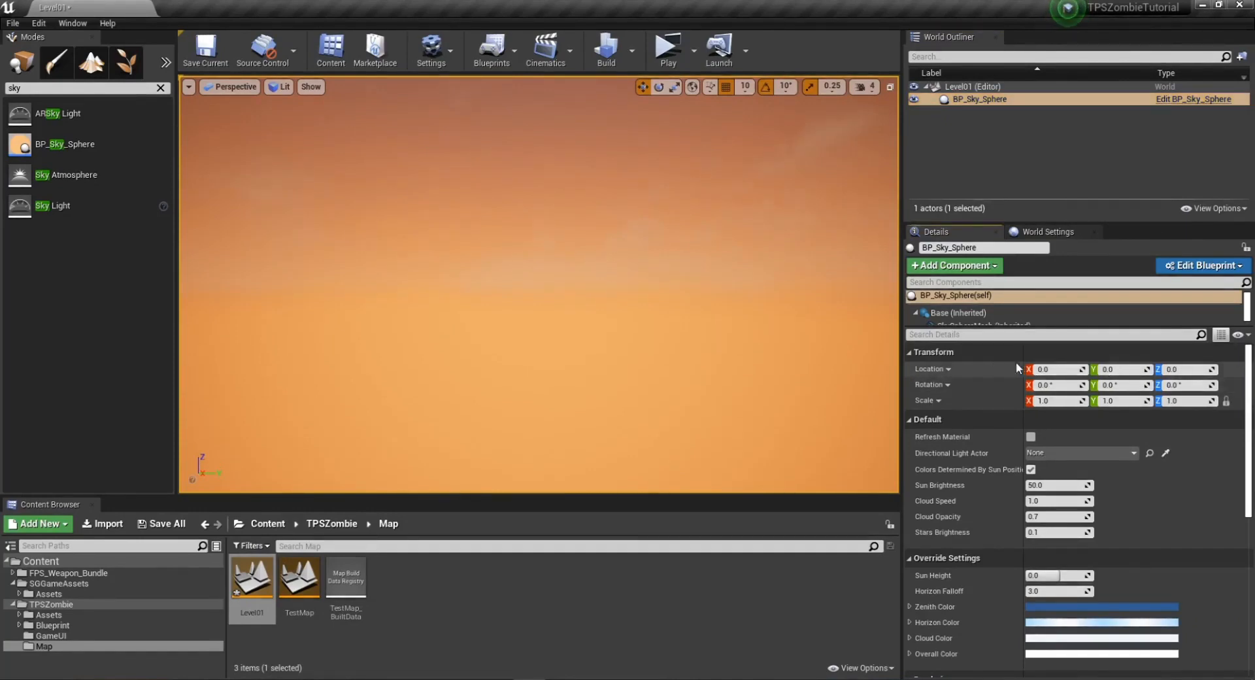
left_click_drag(902, 422, 1053, 415)
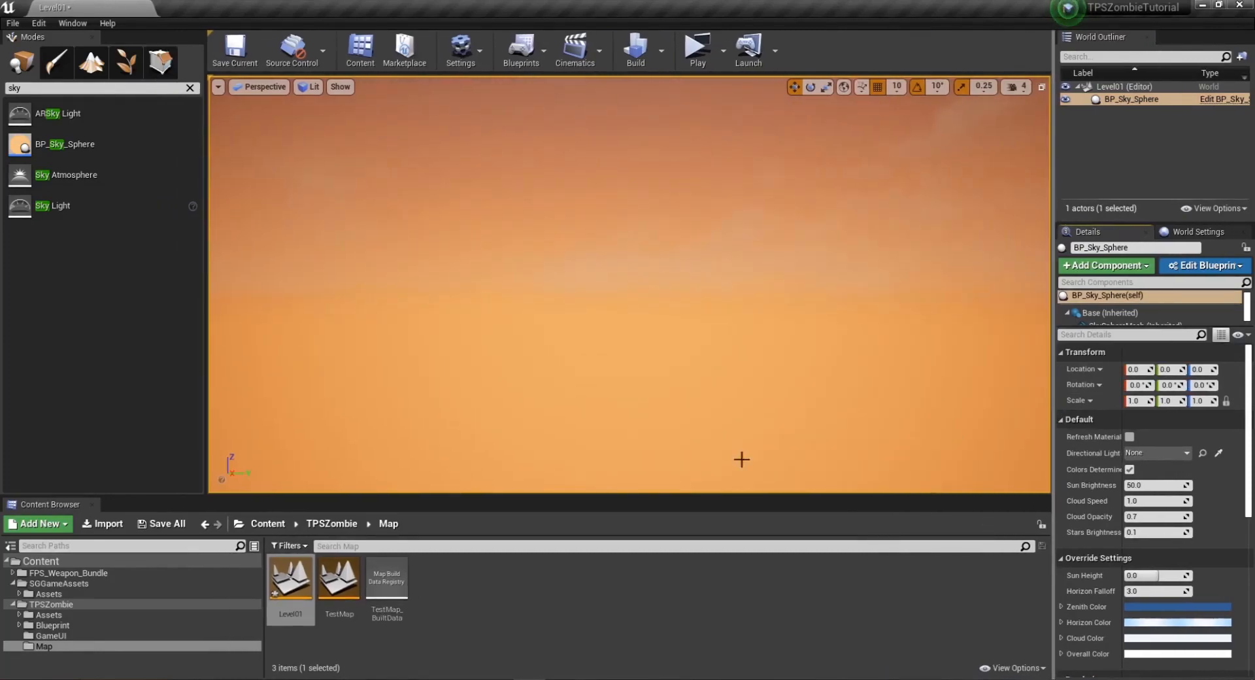
left_click(235, 49)
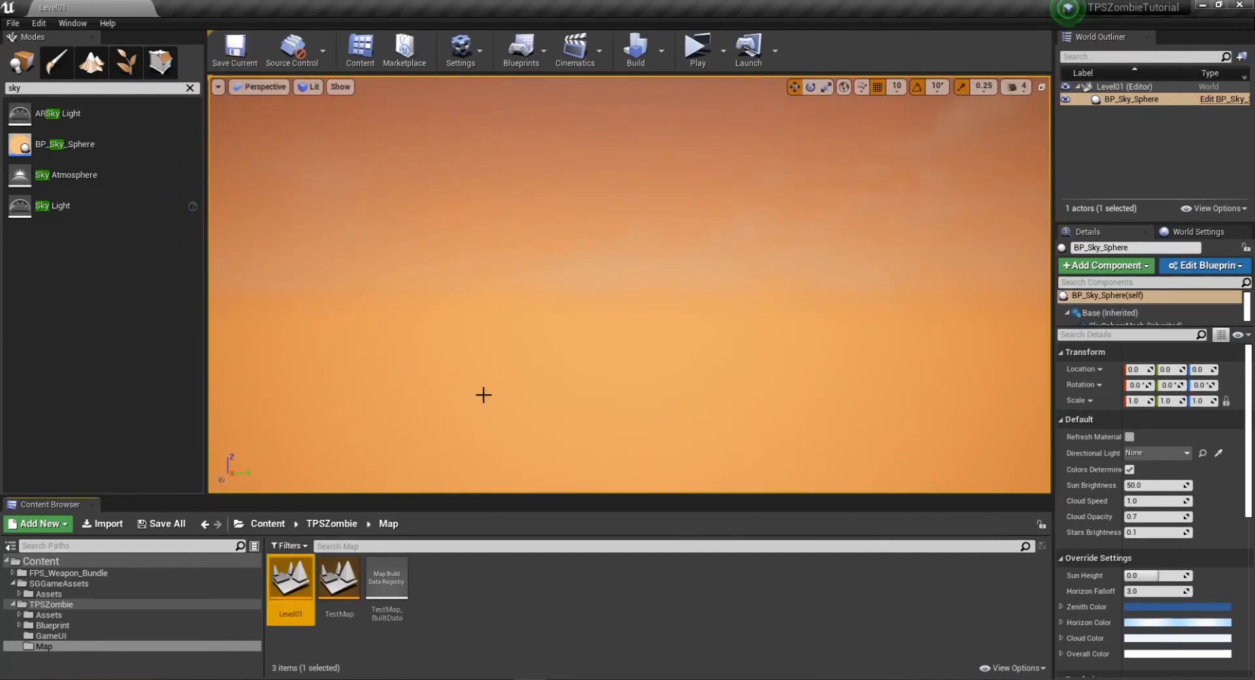
Search the placeable actors for "light" and place a Sky Light with a Directional Light above it.
left_click(32, 88)
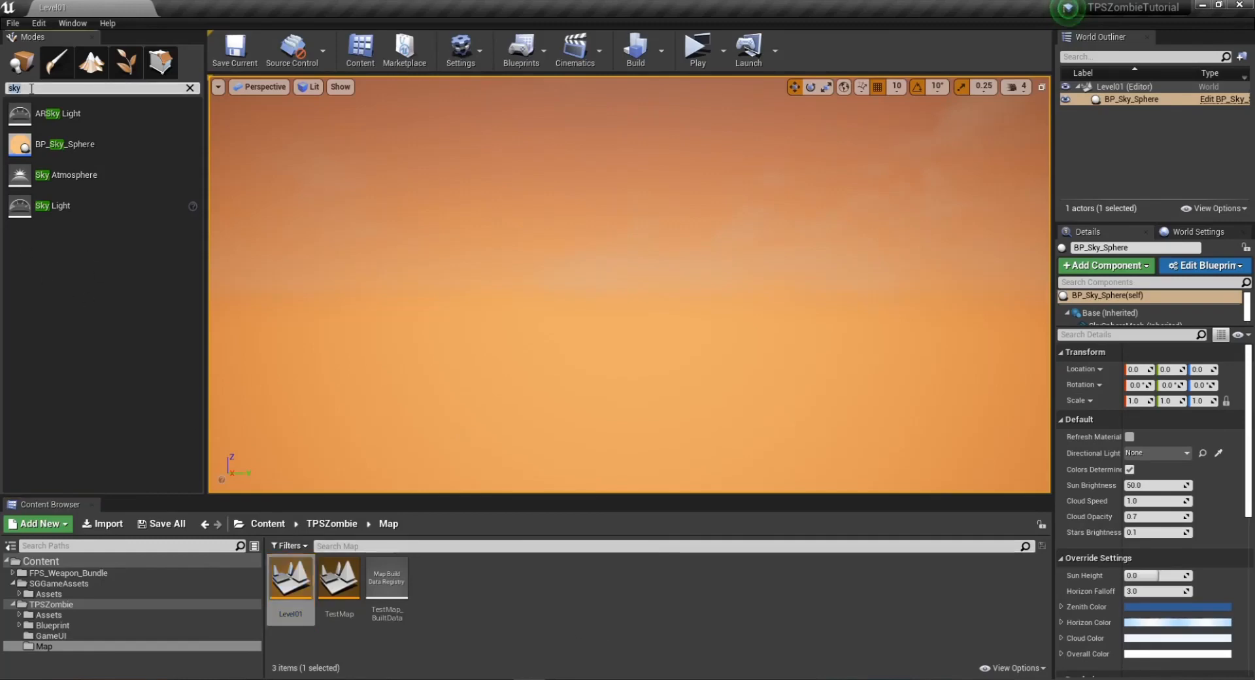
key("BackSpace")
key("BackSpace")
key("BackSpace")
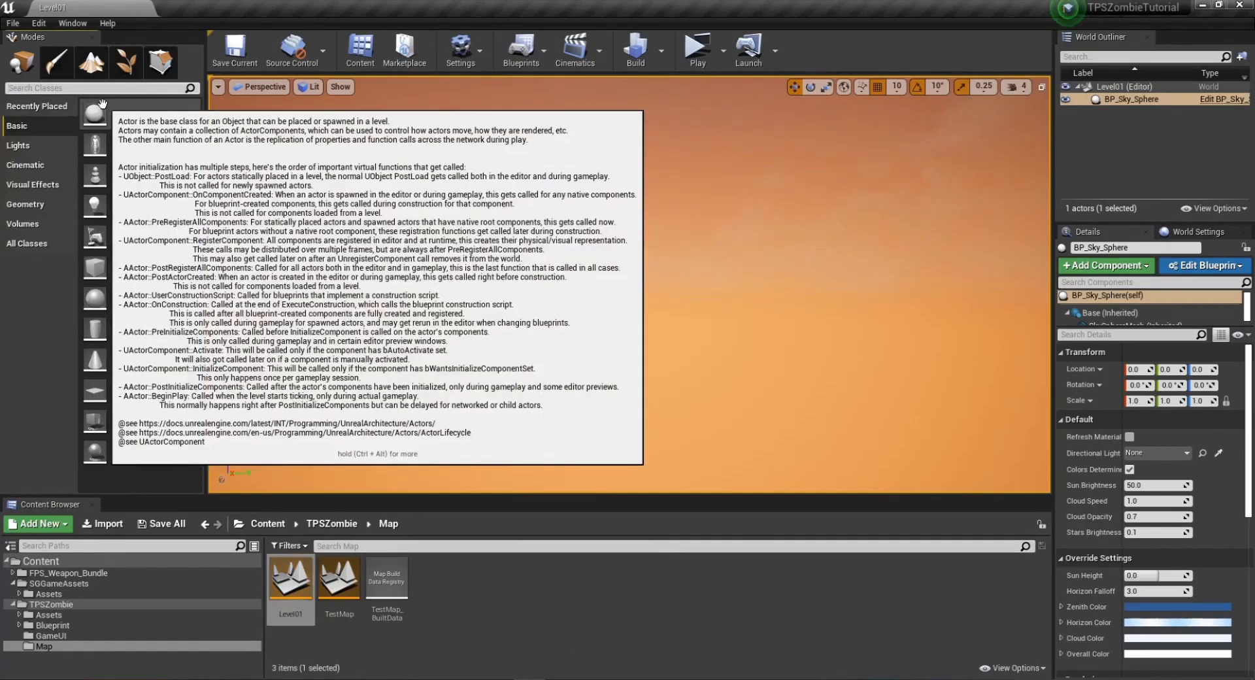
type("li")
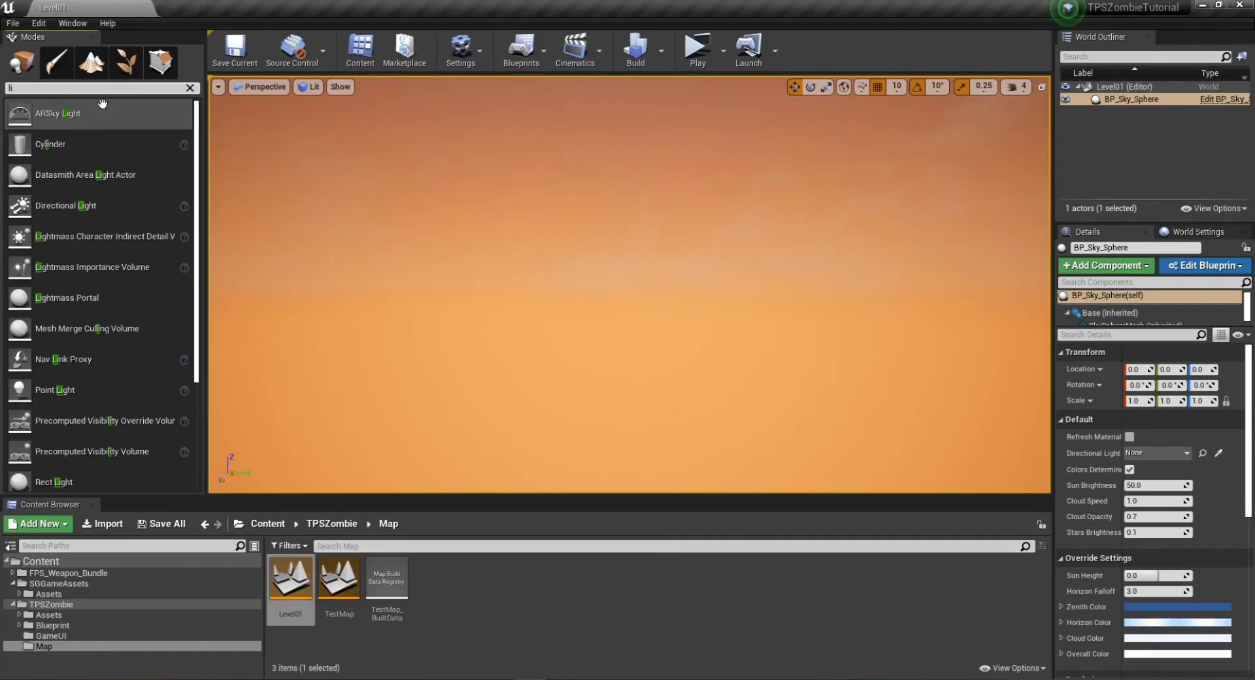
type("ght")
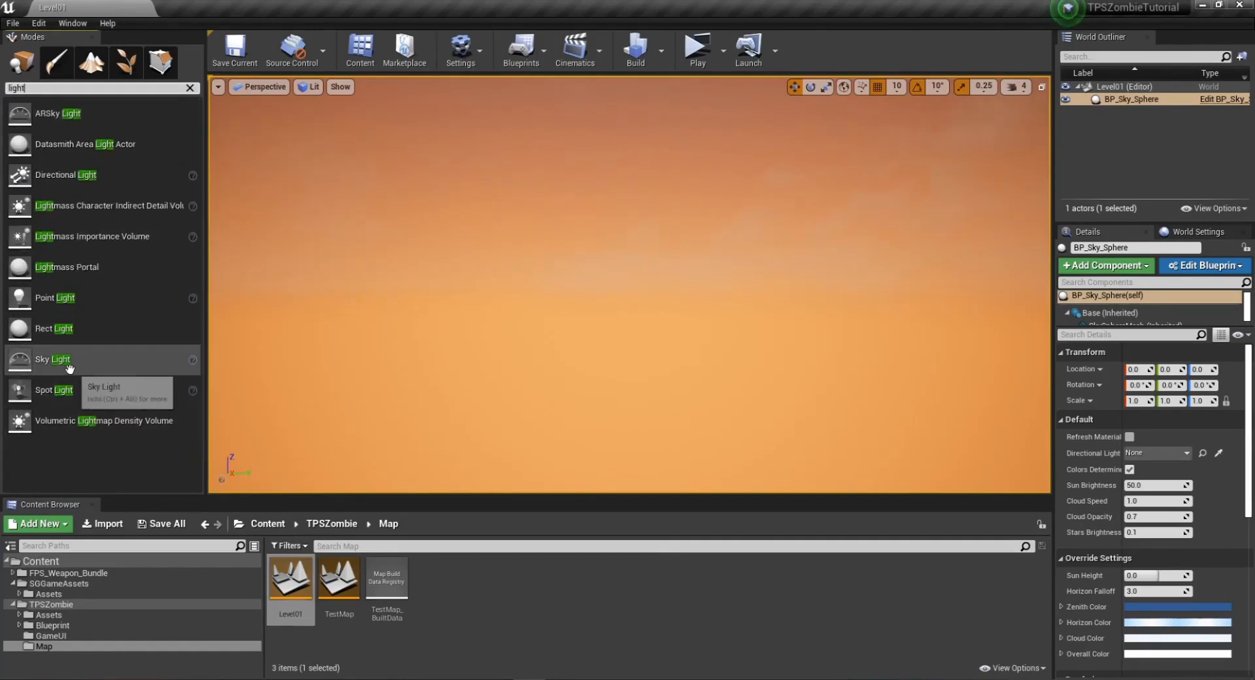
left_click_drag(67, 364, 630, 397)
left_click_drag(68, 176, 630, 246)
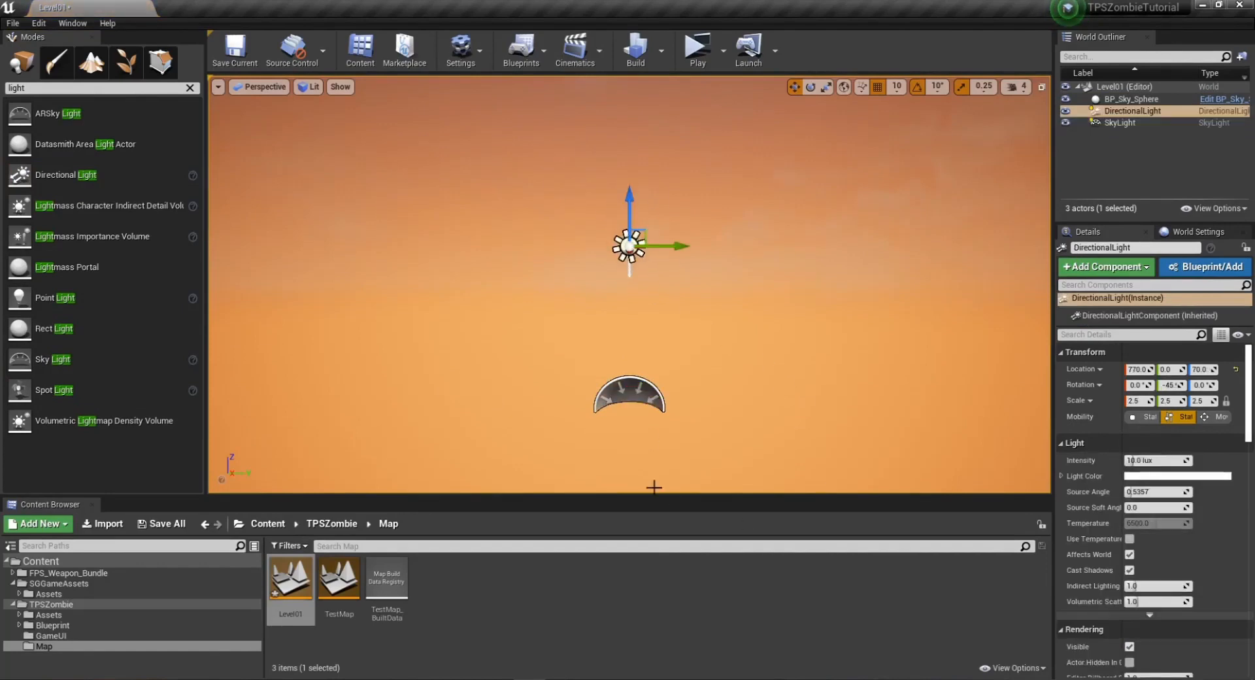
Reset the SkyLight's location to the origin and assign the DirectionalLight as the BP_Sky_Sphere's directional light actor.
left_click(636, 391)
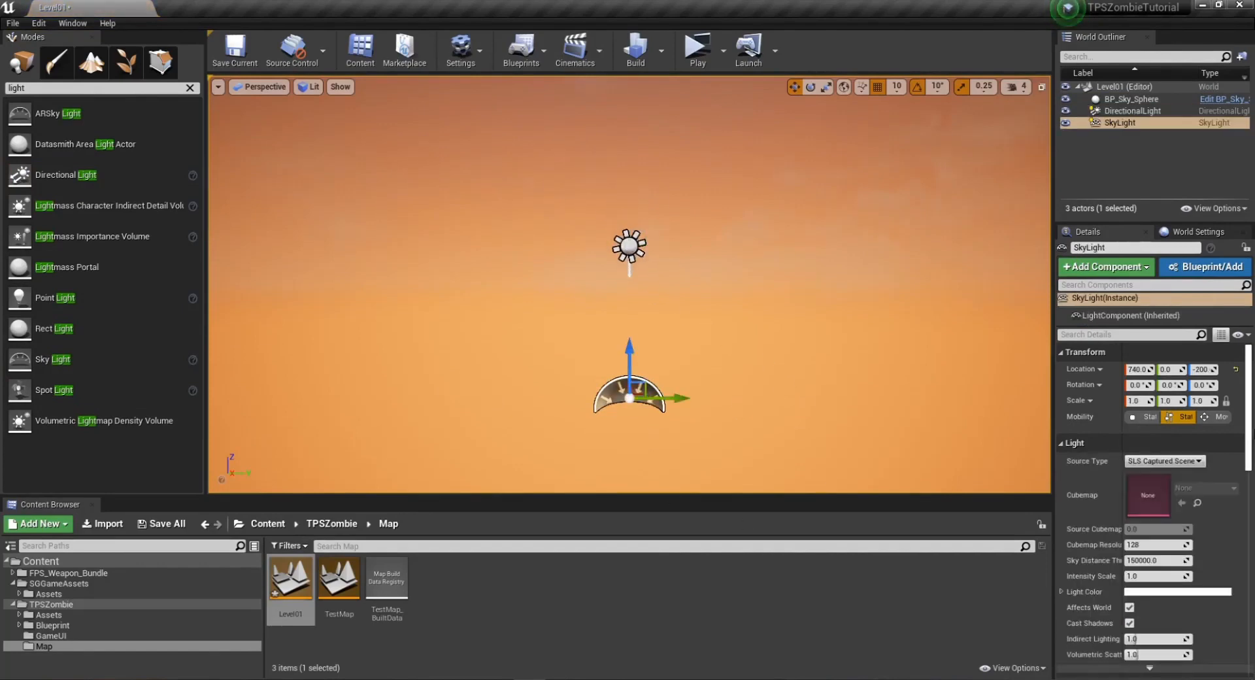
left_click(1235, 369)
left_click(626, 247)
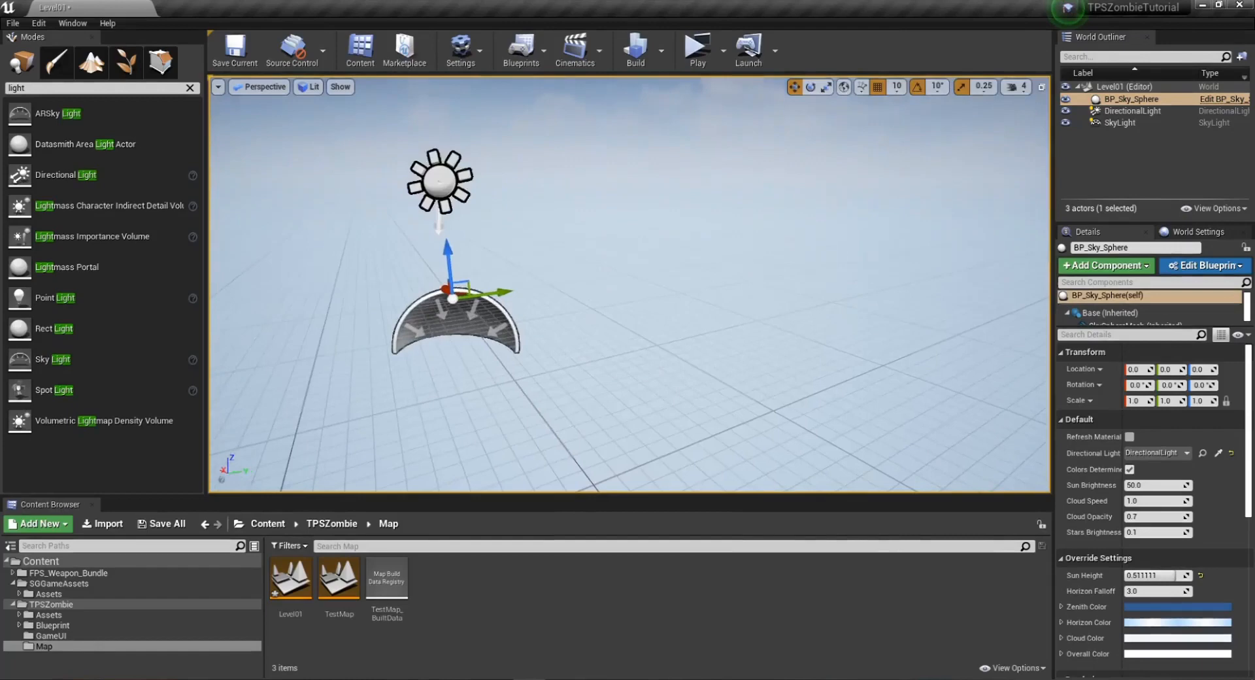
right_click_drag(934, 387, 840, 329)
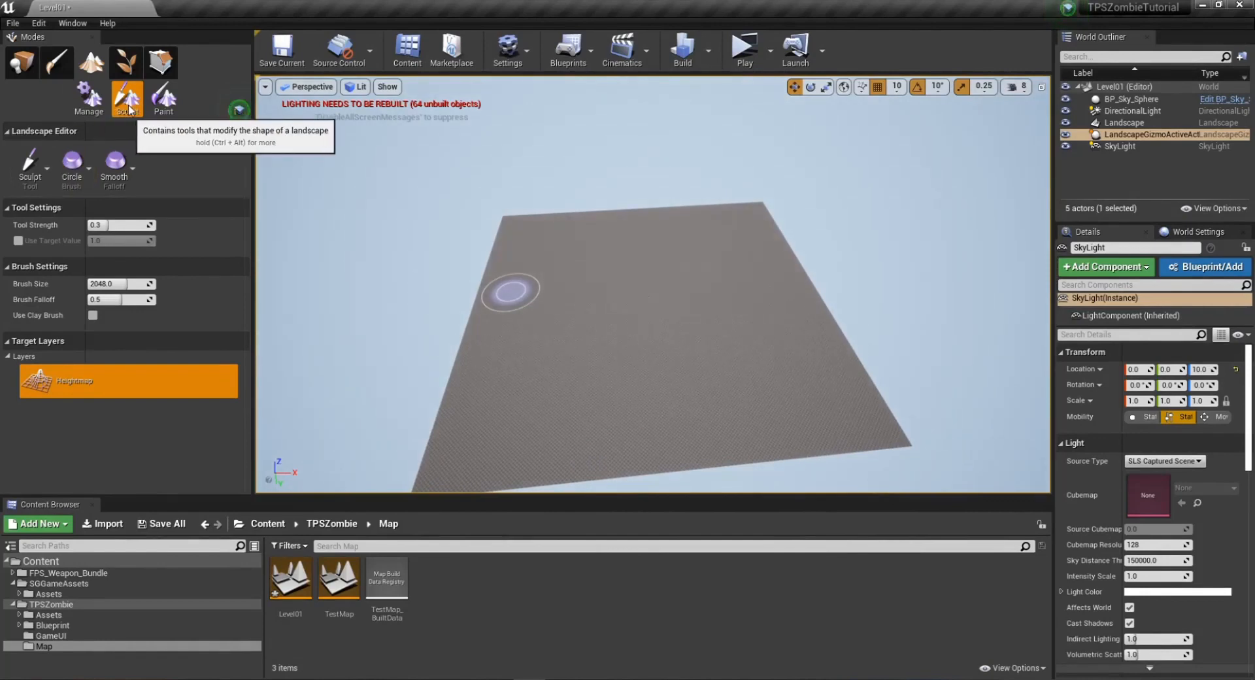
Switch the landscape editor to sculpting and choose the Noise tool for the terrain.
left_click(96, 104)
left_click(127, 98)
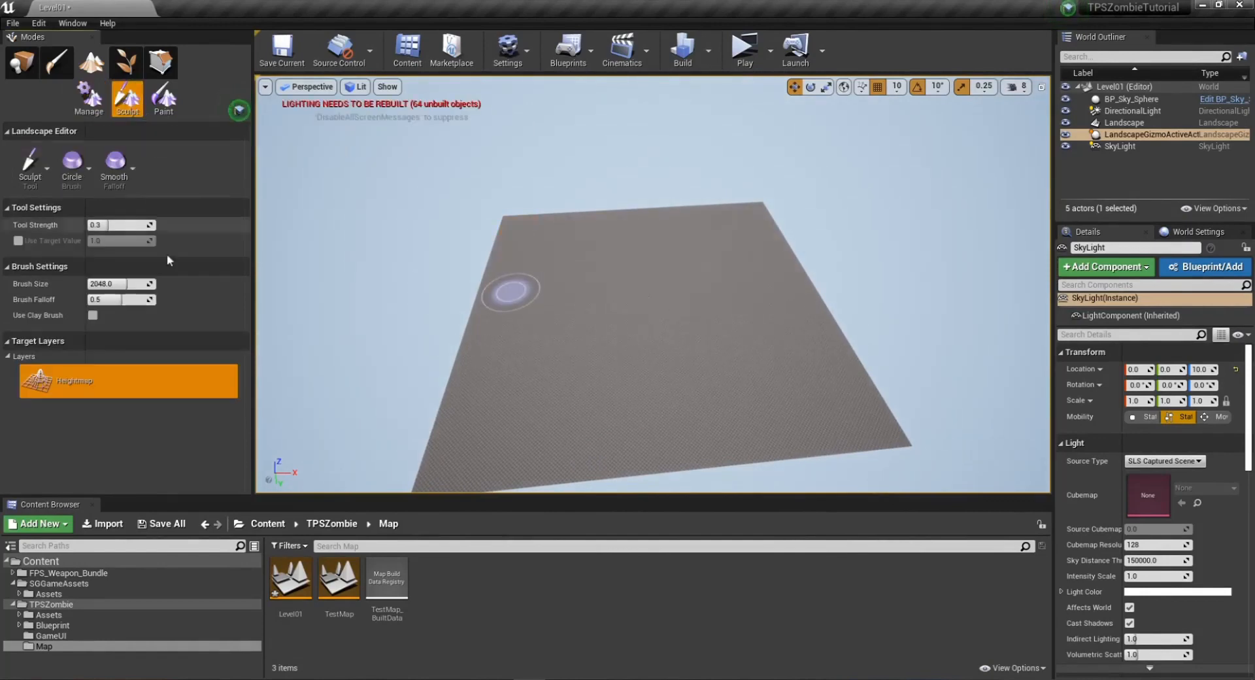
scroll(652, 345, "up", 6)
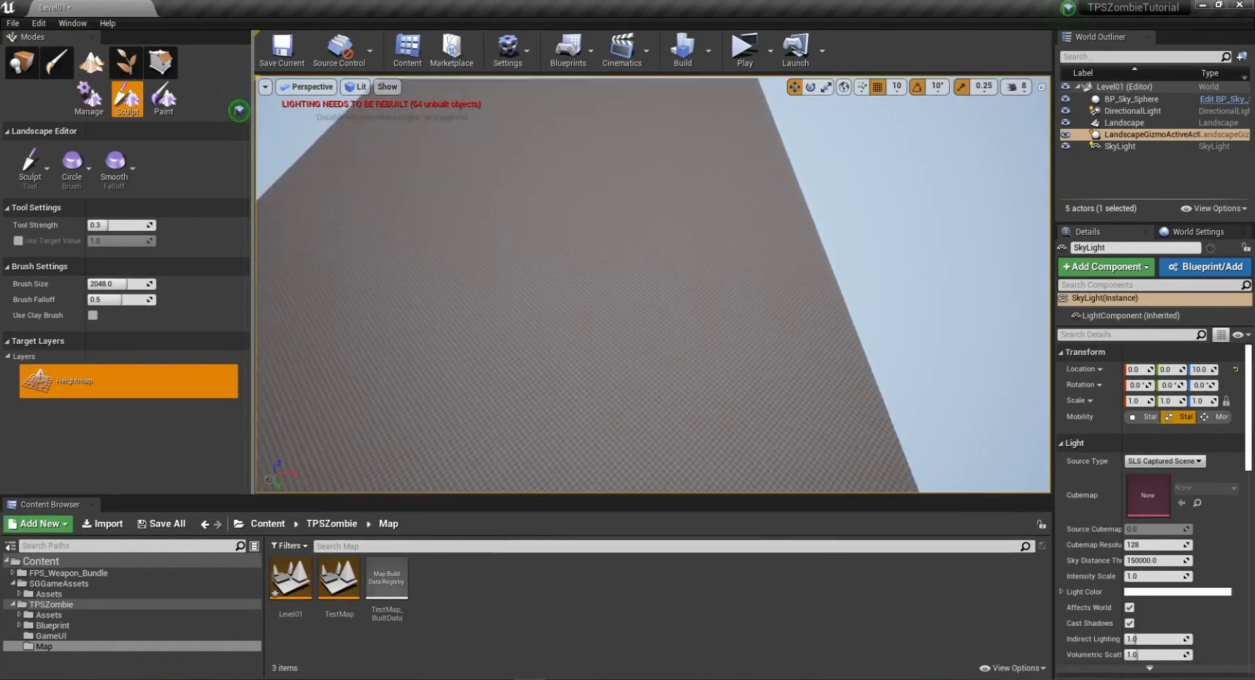
left_click(115, 226)
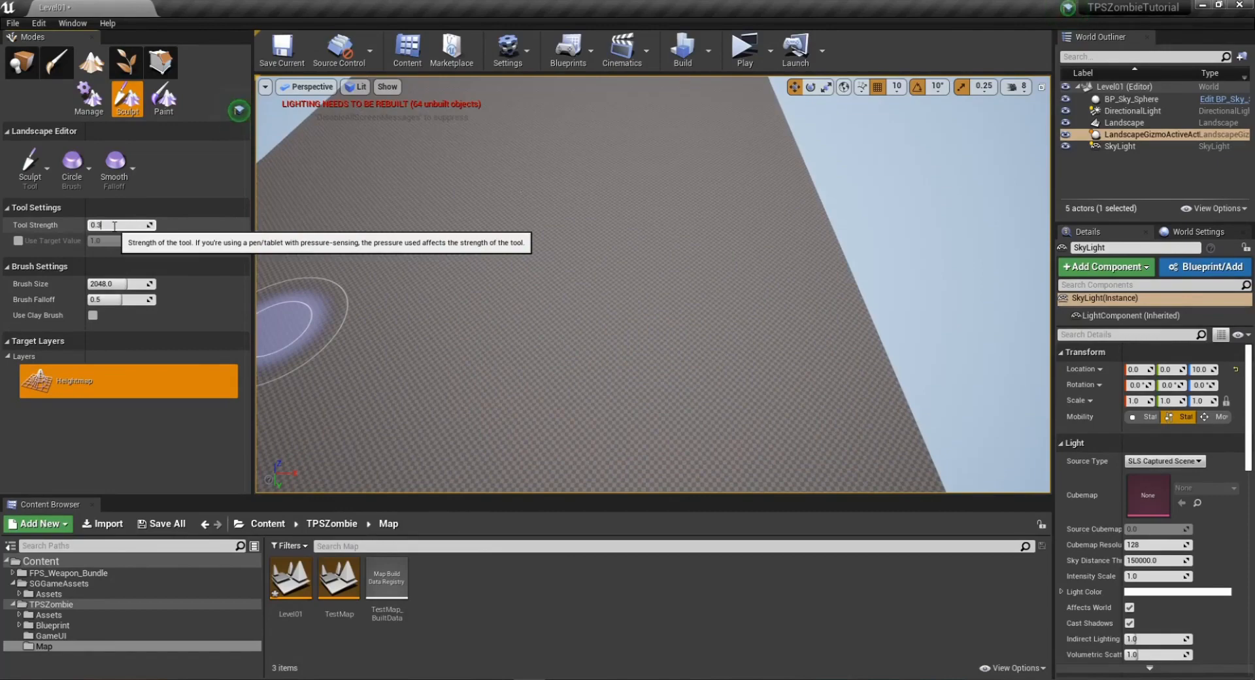
left_click(40, 167)
left_click(80, 424)
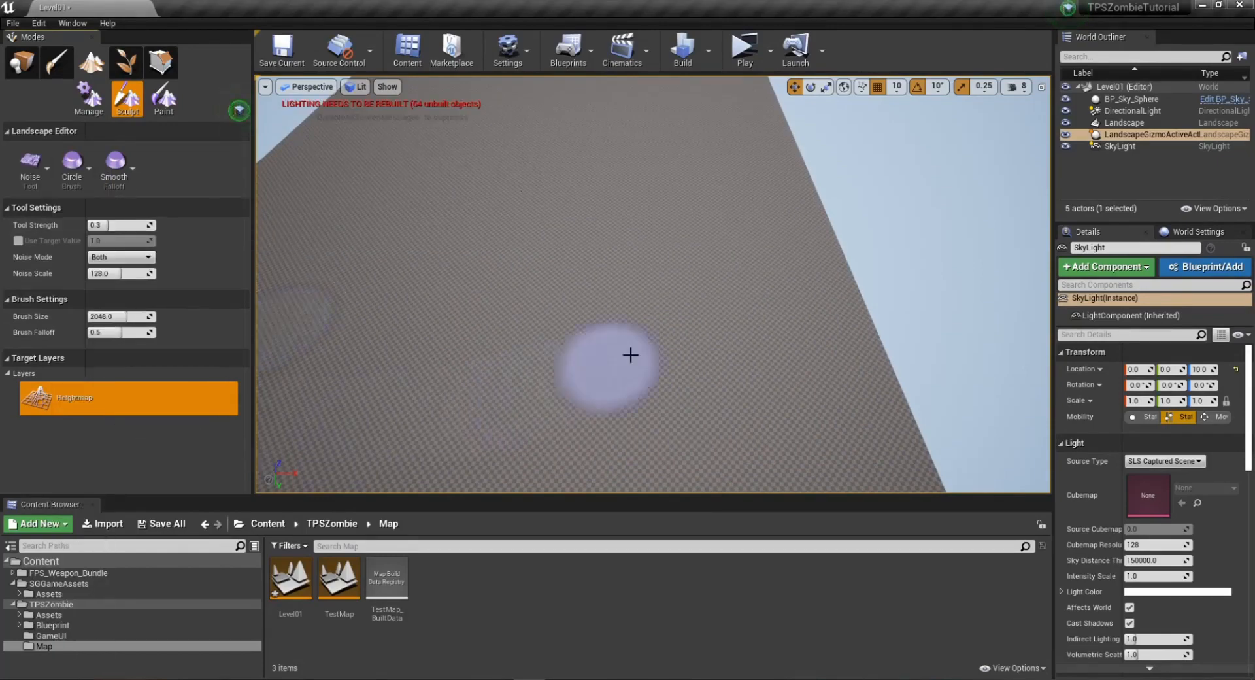
Try roughening the flat landscape with Noise strokes at tool strength 0.3 and brush size 2048.
scroll(654, 340, "down", 6)
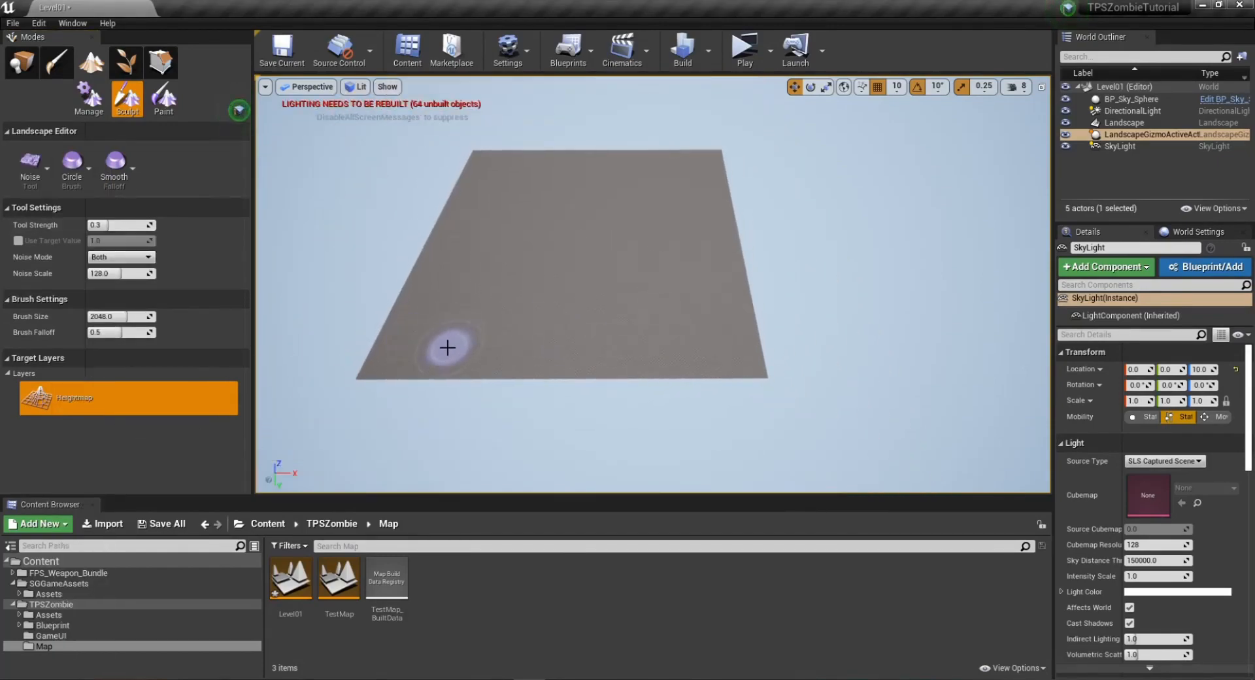
mouse_move(463, 348)
right_mouse_down()
mouse_move(363, 341)
mouse_move(425, 330)
mouse_move(362, 340)
right_mouse_up()
key("w")
key("w")
key("w")
key("s")
mouse_move(470, 390)
left_mouse_down()
mouse_move(482, 373)
mouse_move(661, 358)
mouse_move(582, 311)
mouse_move(718, 300)
mouse_move(728, 266)
left_mouse_up()
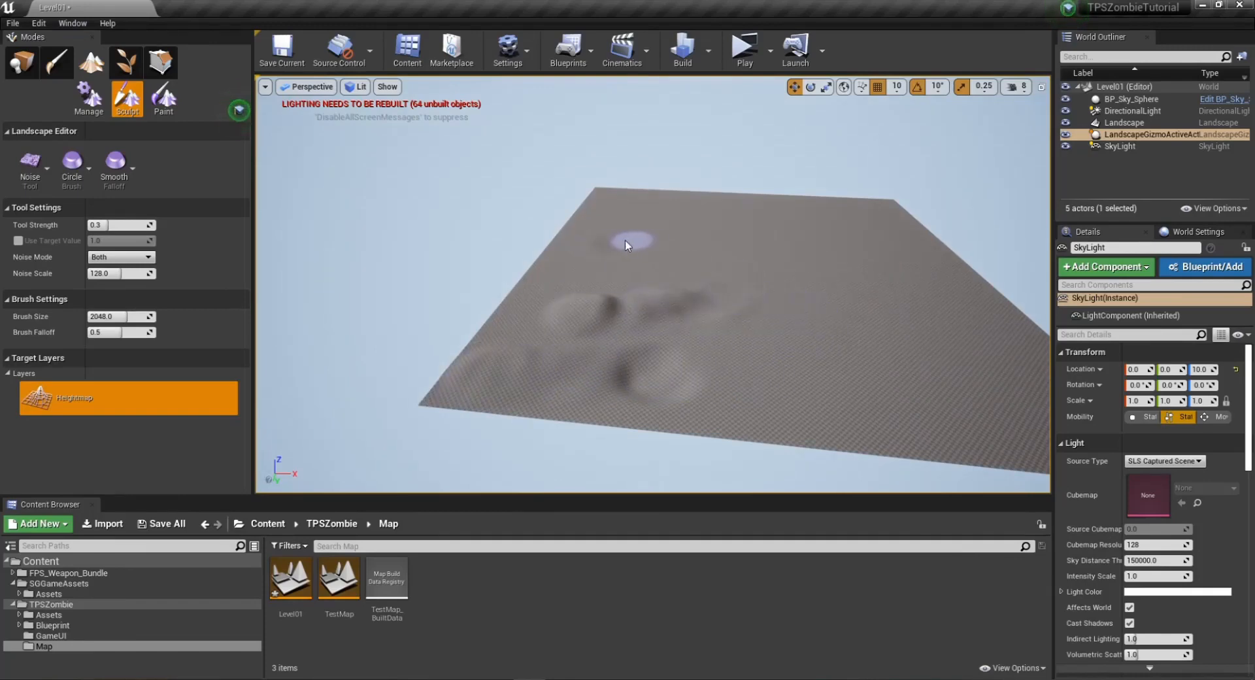
mouse_move(626, 200)
left_mouse_down()
mouse_move(916, 238)
mouse_move(973, 315)
left_mouse_up()
right_click_drag(857, 311, 795, 350)
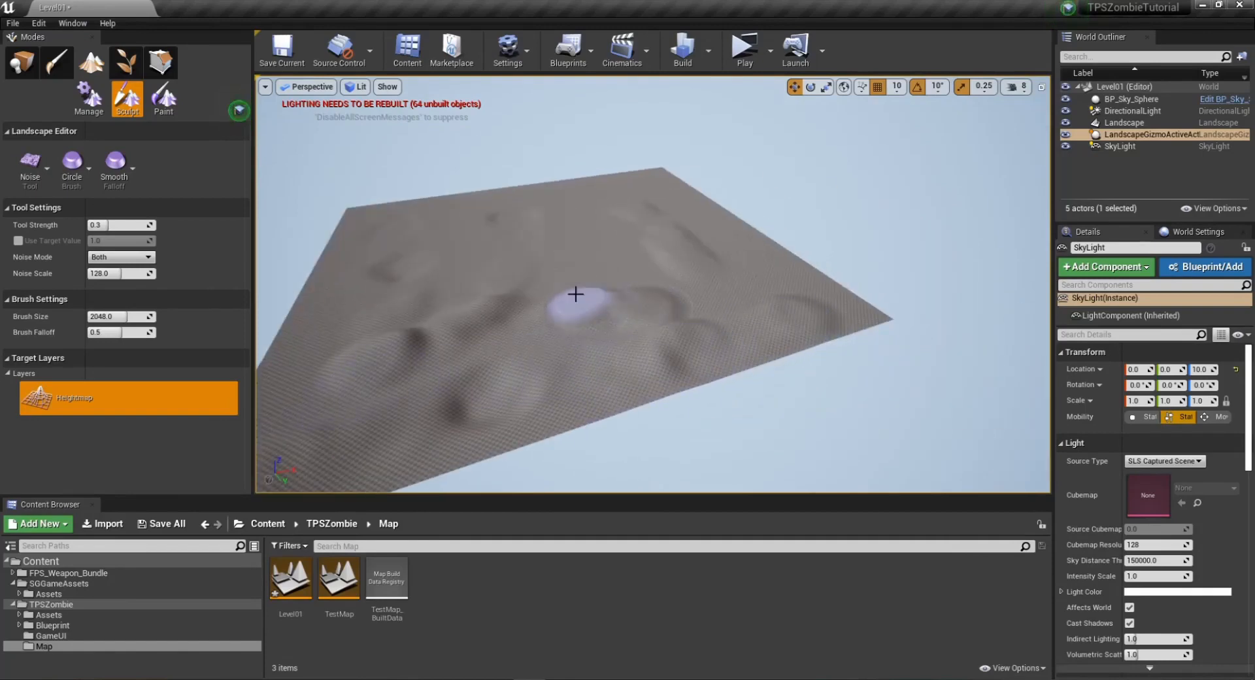
left_click_drag(575, 294, 621, 299)
right_click_drag(715, 283, 687, 275)
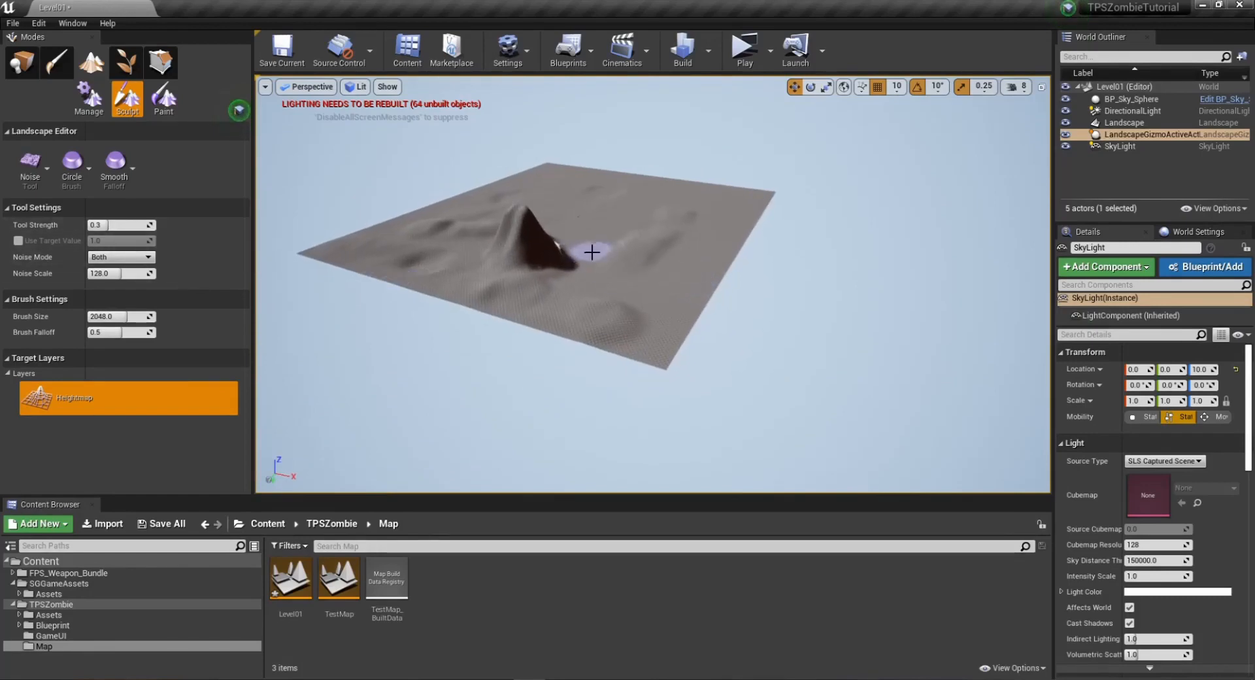
right_click_drag(591, 253, 640, 278)
Undo the noise strokes and the landscape creation, and create the landscape again with 31×31 quad sections and 8×8 components.
key("ctrl+z")
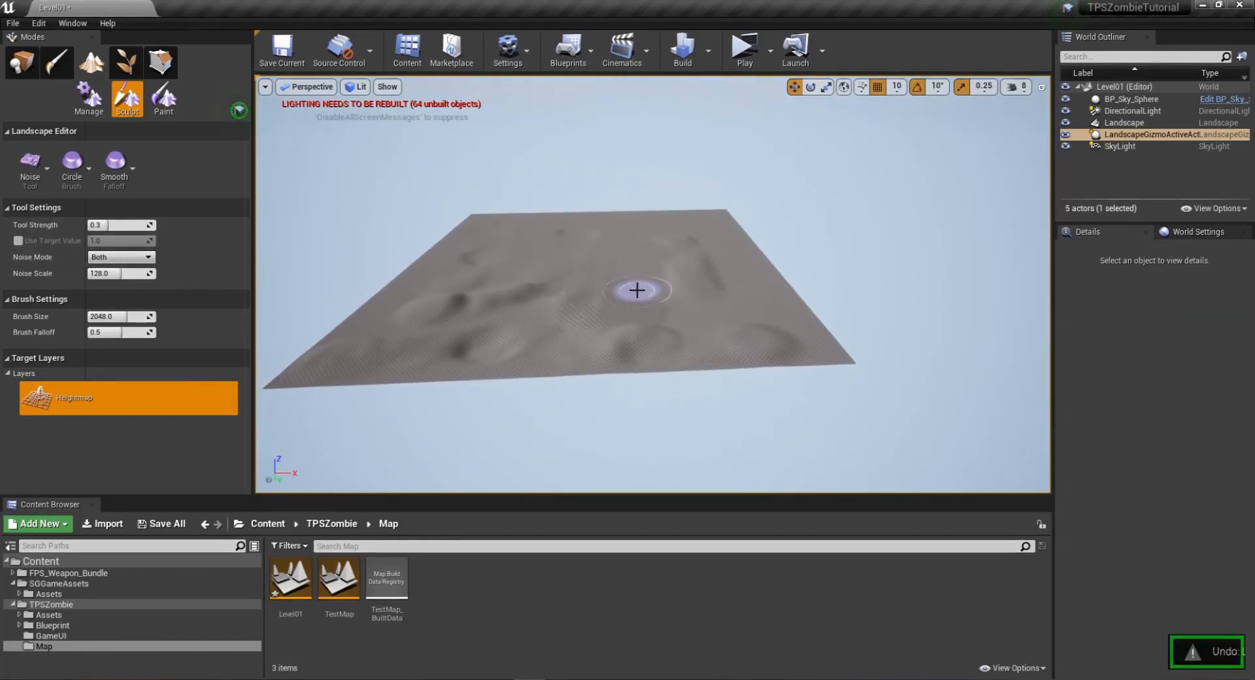
key("ctrl+z")
key("ctrl+z")
key("ctrl+z")
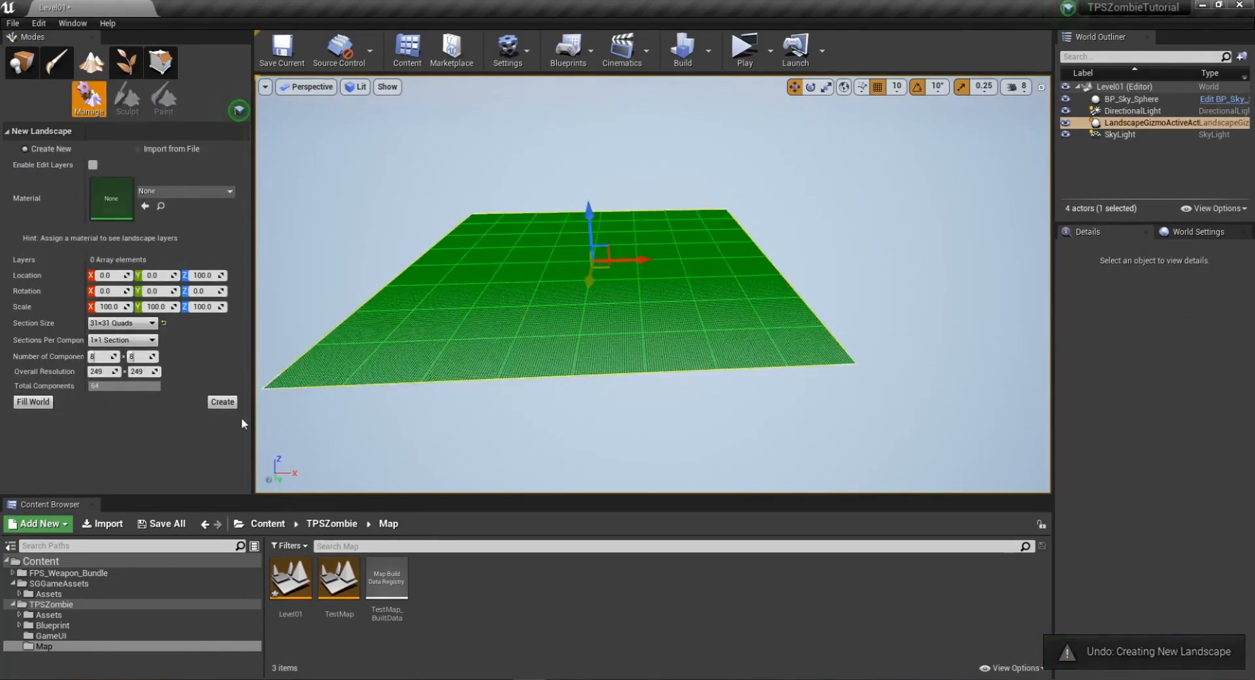
left_click(222, 401)
mouse_move(588, 310)
right_mouse_down()
mouse_move(536, 311)
mouse_move(549, 281)
mouse_move(516, 311)
right_mouse_up()
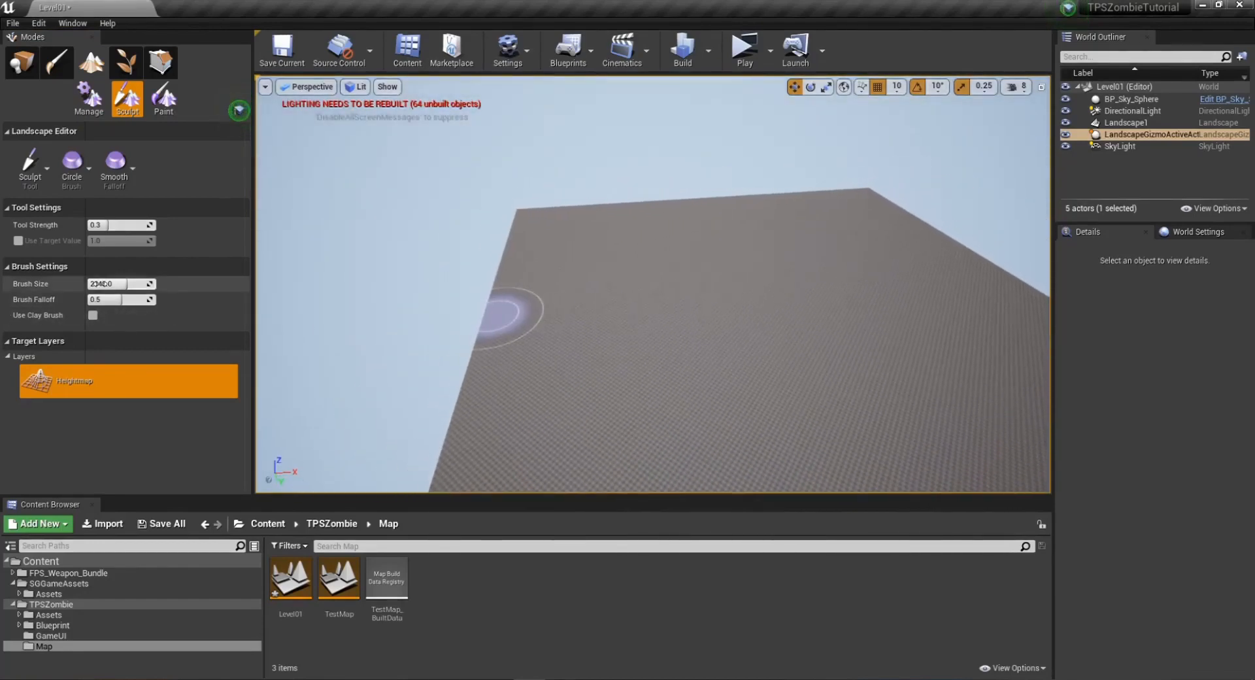
Set the sculpt brush size to about 3880 and the tool strength to 0.4.
left_click_drag(111, 283, 150, 283)
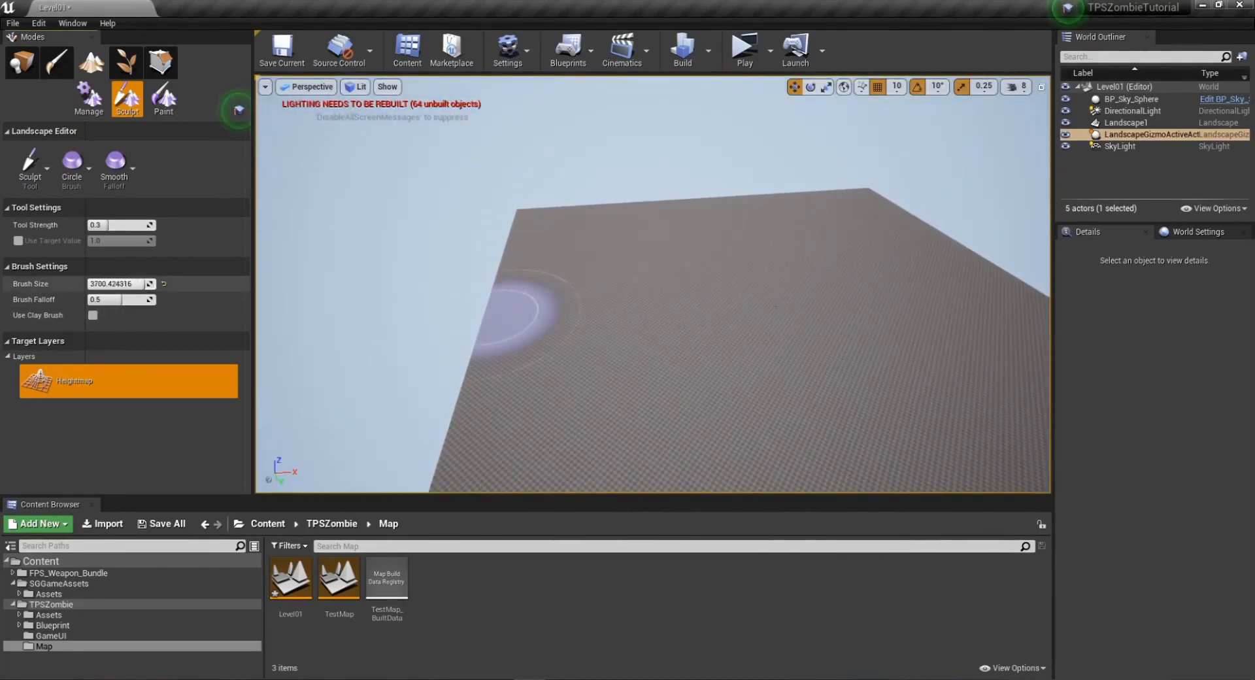
left_click(109, 224)
left_click(110, 225)
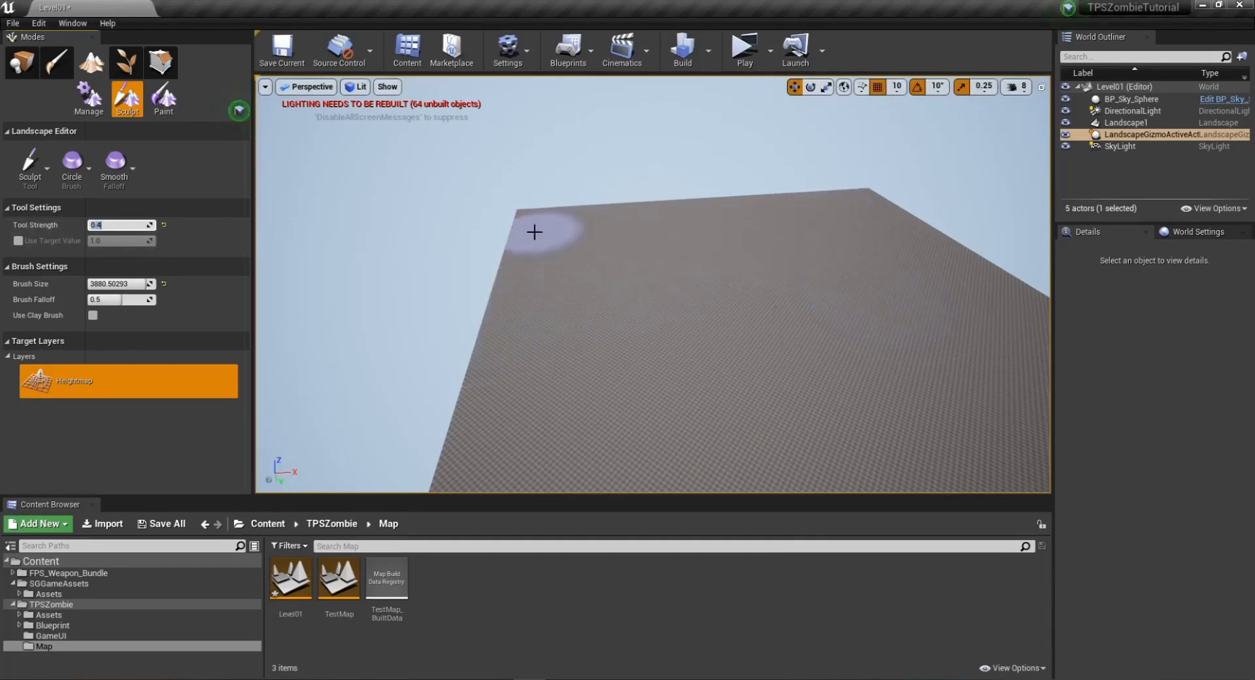
Try raising low hills along the landscape's edges with the Sculpt tool.
mouse_move(540, 229)
left_mouse_down()
mouse_move(604, 371)
mouse_move(692, 232)
mouse_move(698, 345)
mouse_move(553, 389)
left_mouse_up()
right_click_drag(690, 437, 737, 437)
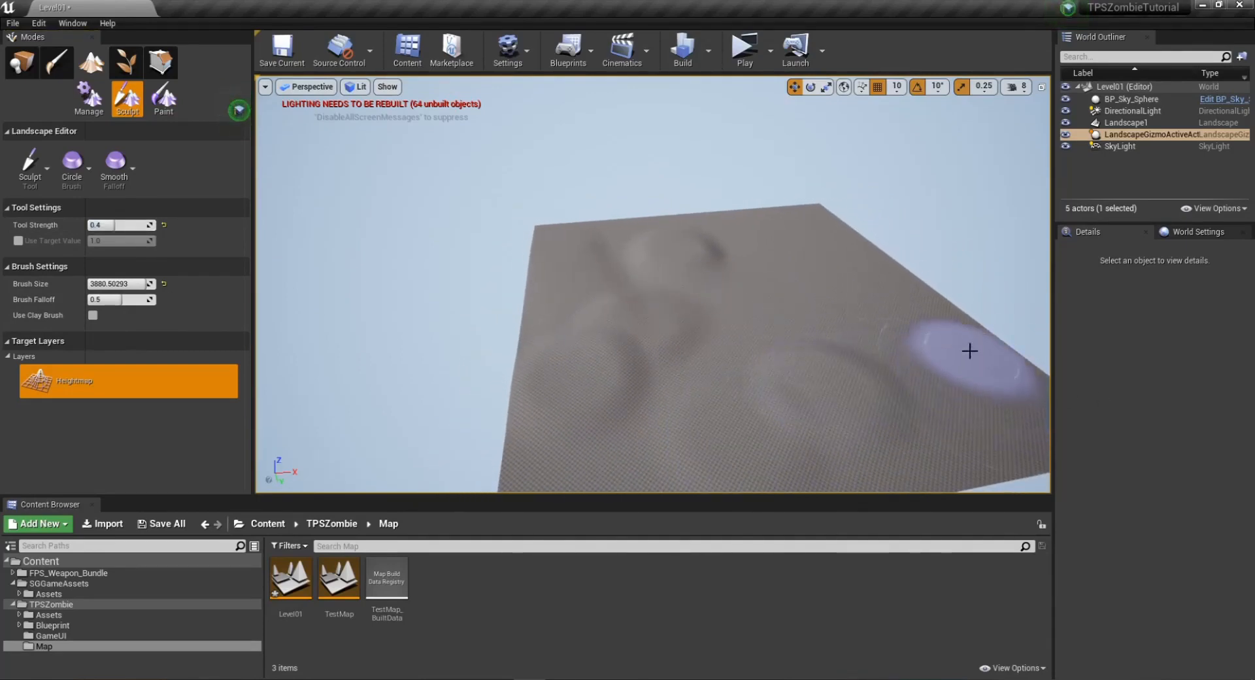
mouse_move(970, 350)
left_mouse_down()
mouse_move(846, 216)
mouse_move(910, 308)
left_mouse_up()
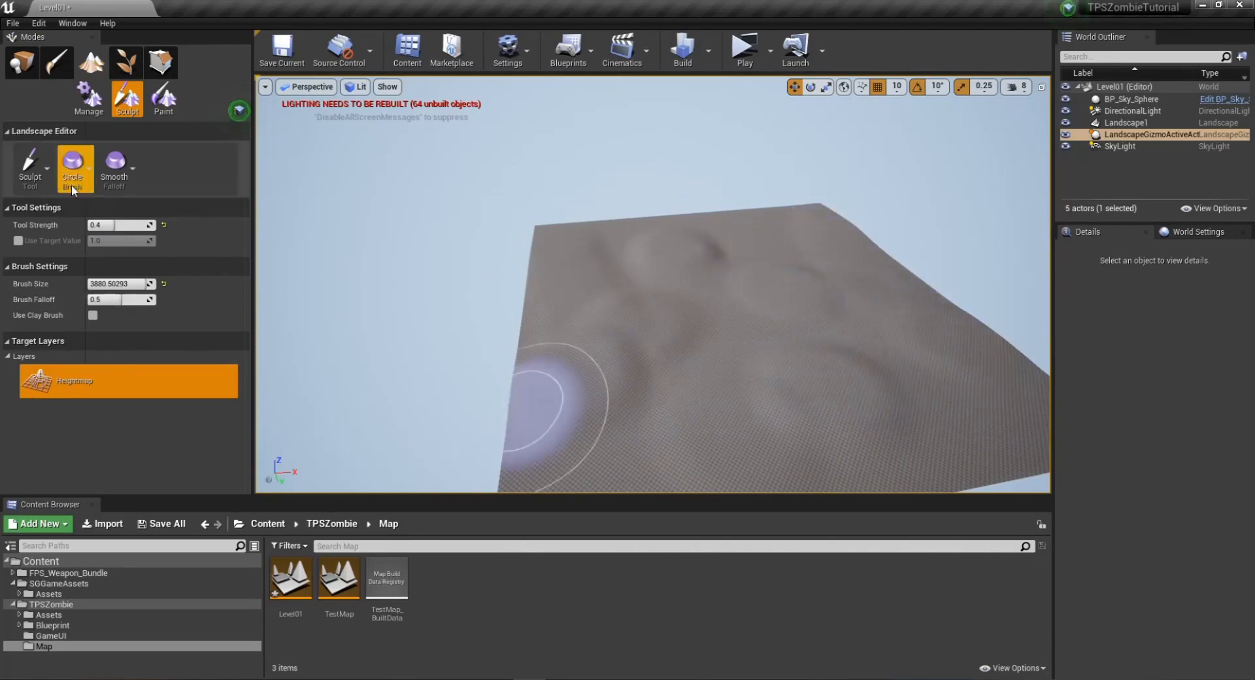
Undo the hill strokes made with the Sculpt tool and choose the Noise tool instead.
left_click(41, 170)
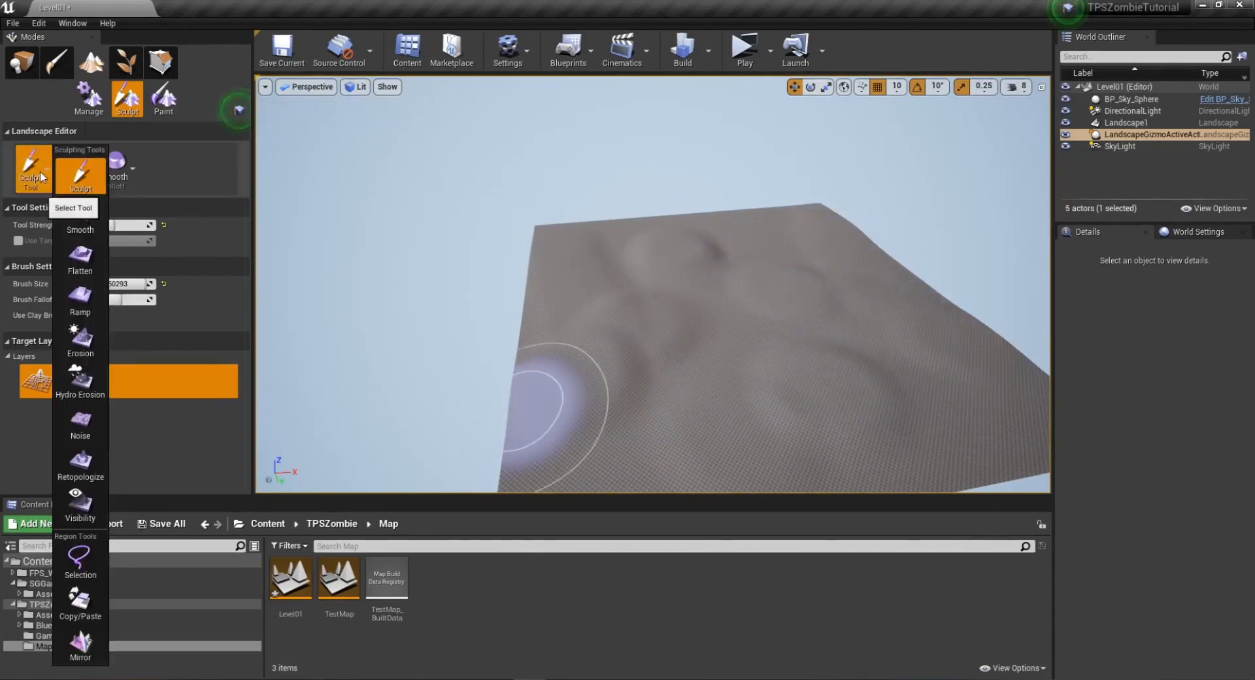
left_click(81, 424)
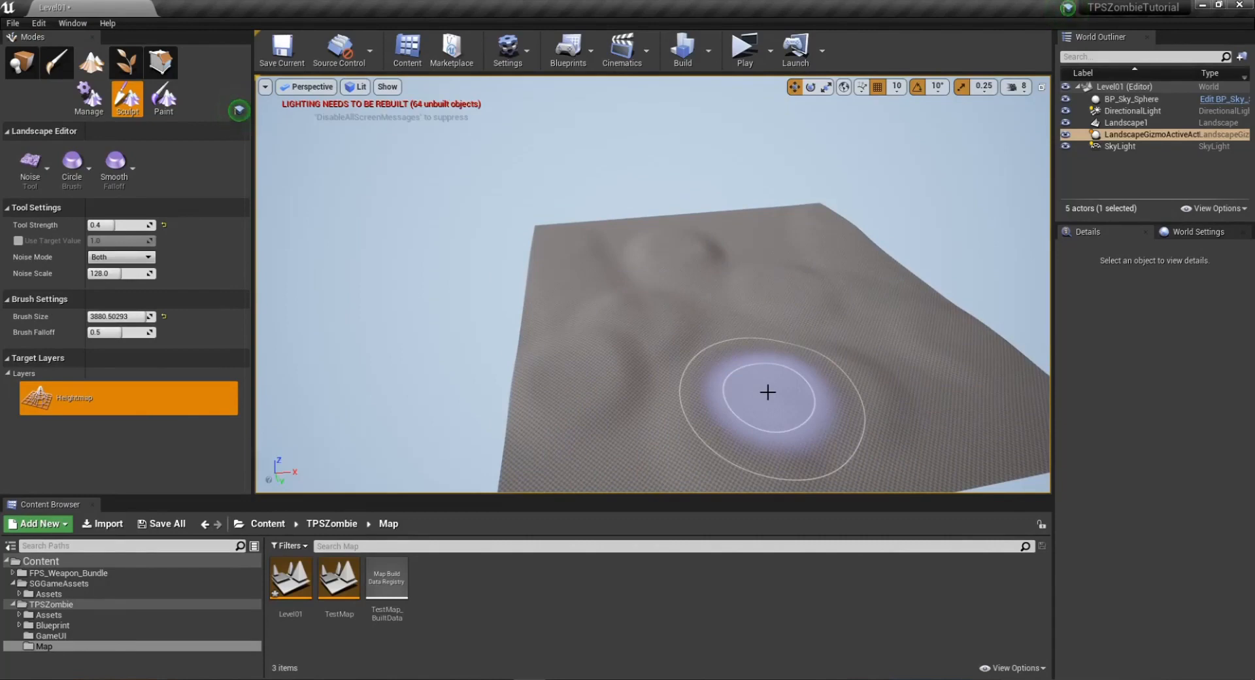
key("ctrl+z")
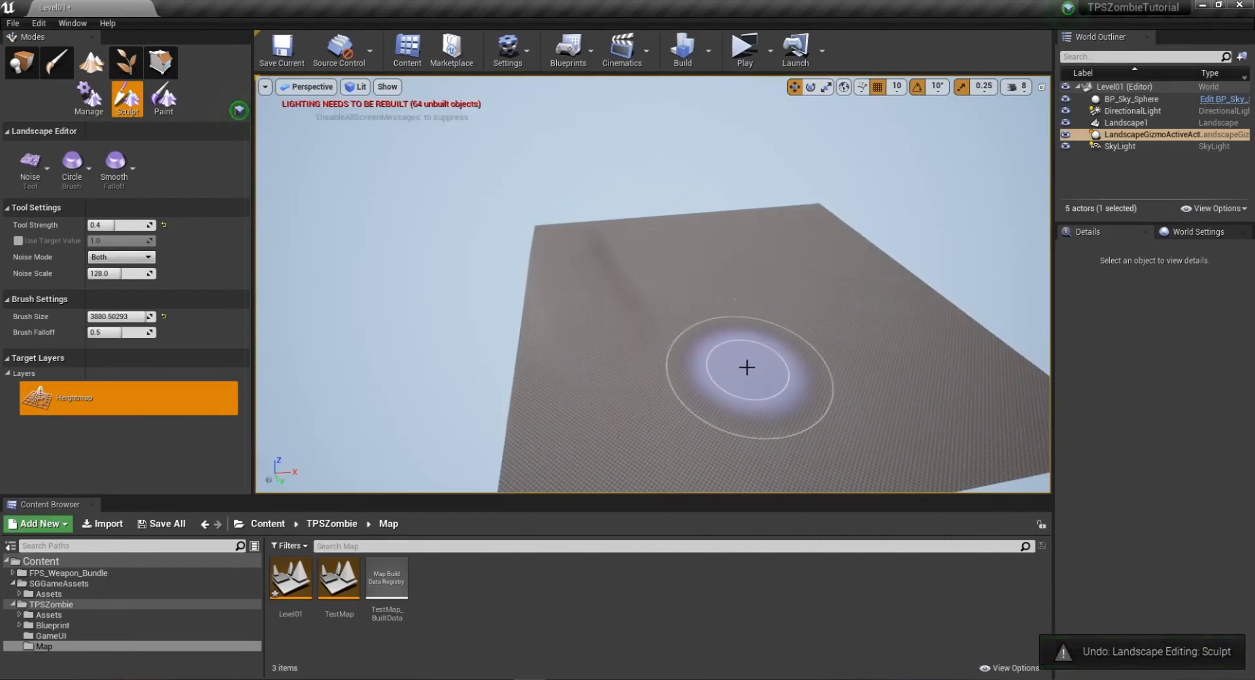
left_click(45, 169)
left_click(97, 434)
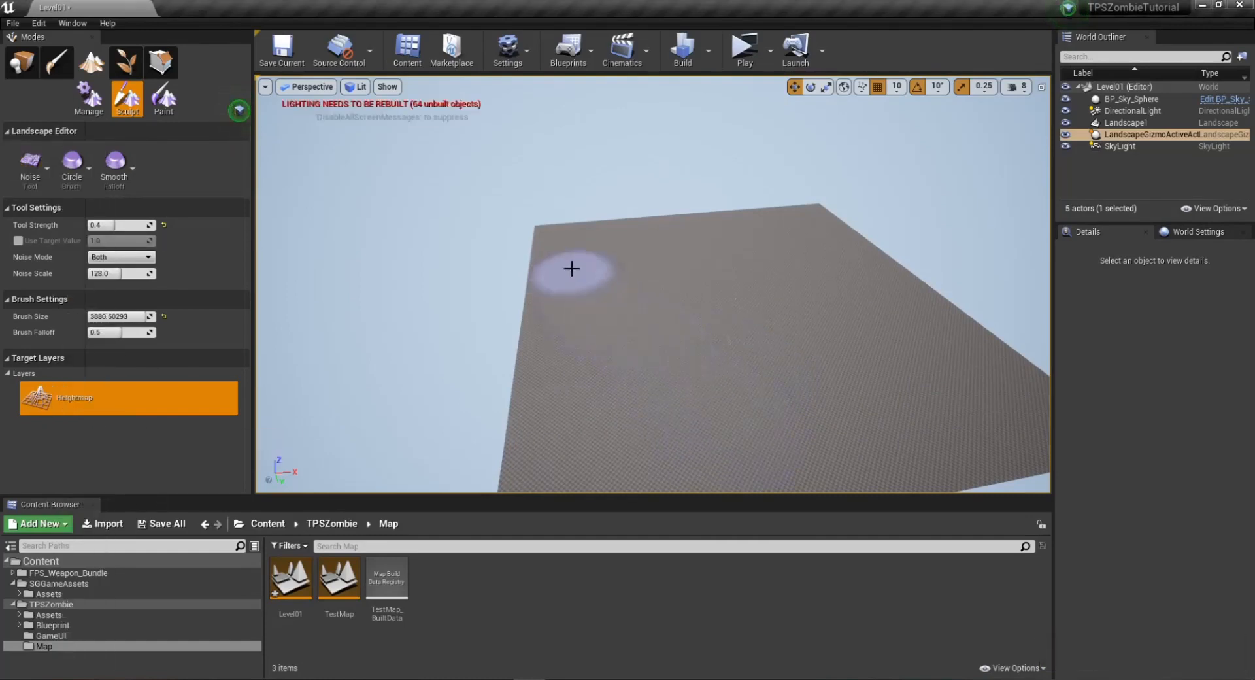
Apply Noise strokes at strength 0.4 along one edge of the landscape and undo the ones that form the tall peak.
mouse_move(566, 248)
left_mouse_down()
mouse_move(658, 359)
mouse_move(622, 463)
mouse_move(686, 229)
mouse_move(820, 425)
left_mouse_up()
right_click_drag(857, 398, 660, 373)
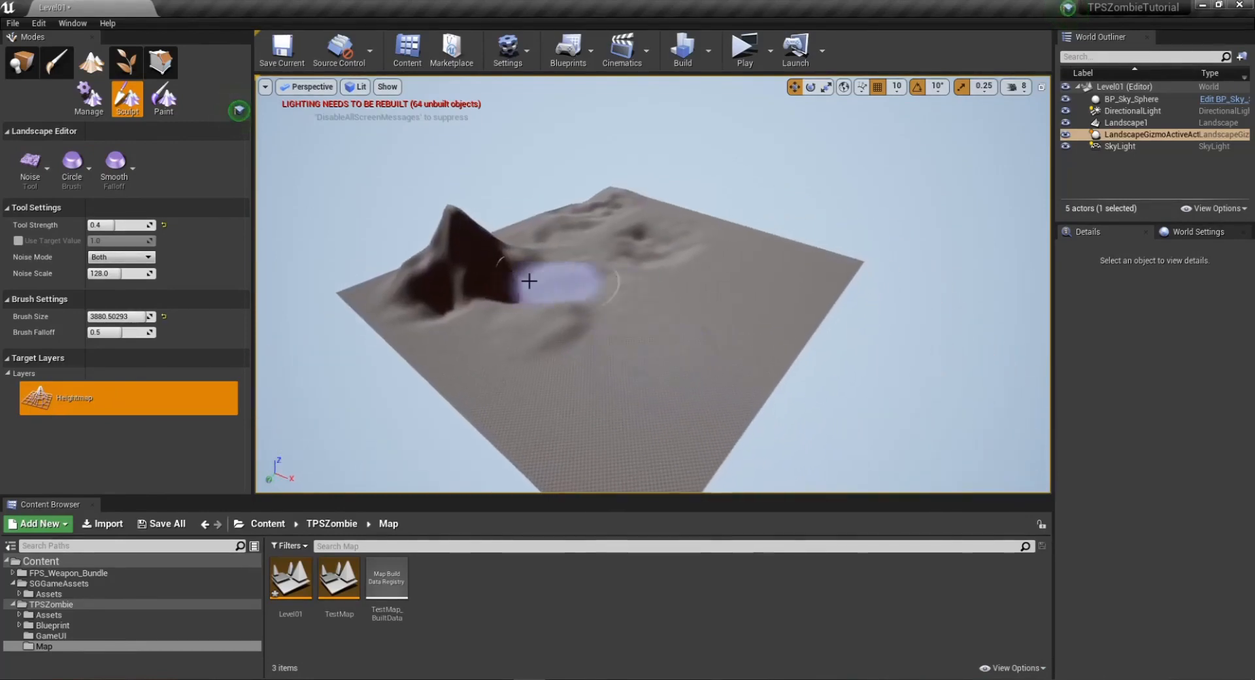
key("ctrl+z")
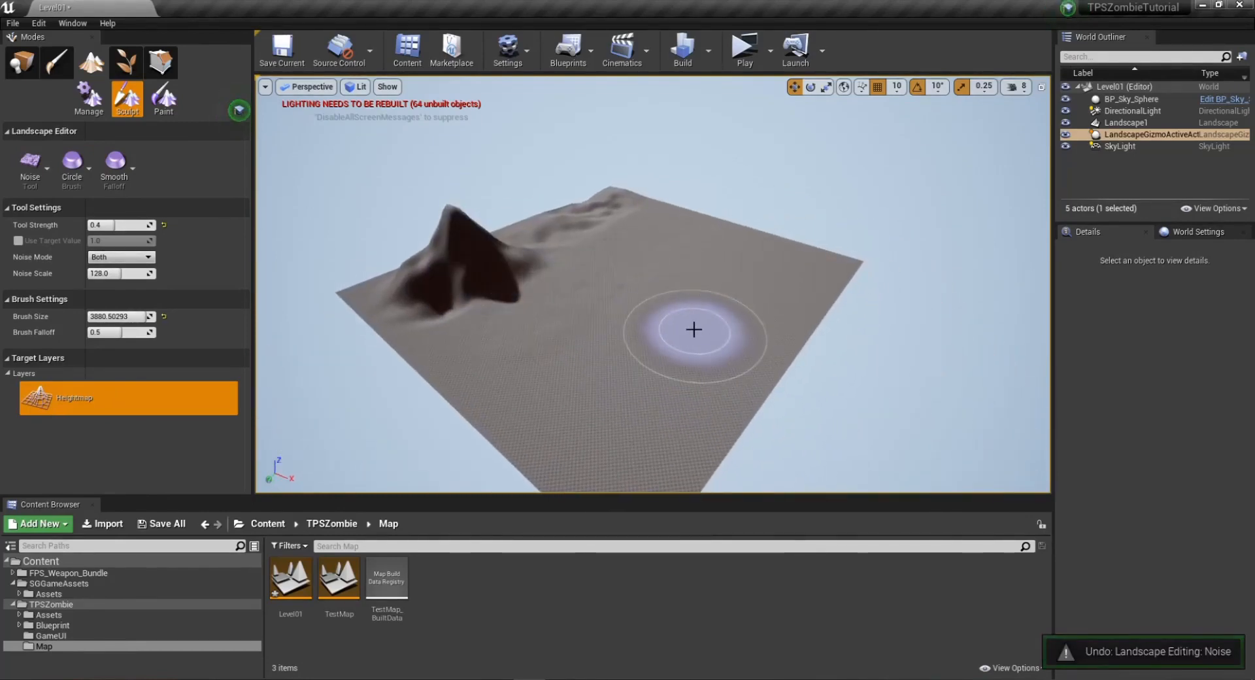
key("ctrl+z")
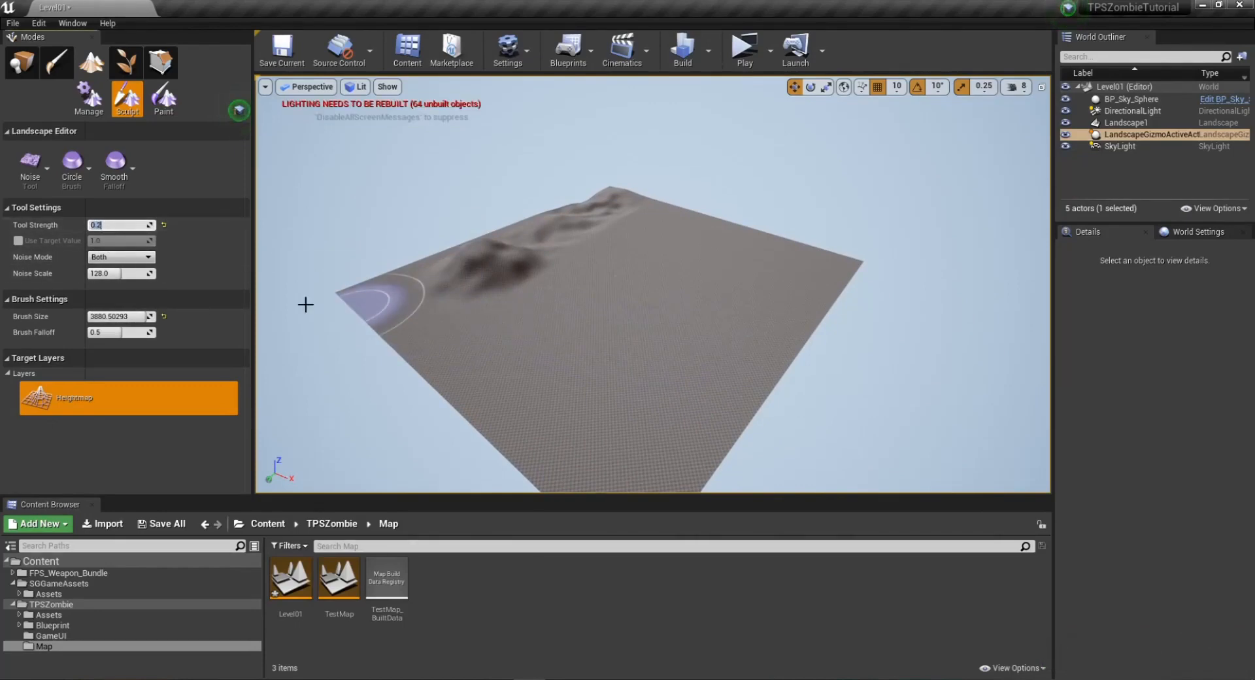
Set the noise tool strength to 0.2 and raise uneven hills around the landscape's borders, keeping the middle flat.
mouse_move(388, 296)
left_mouse_down()
mouse_move(504, 367)
mouse_move(647, 418)
mouse_move(538, 398)
mouse_move(647, 451)
mouse_move(712, 347)
mouse_move(614, 350)
mouse_move(784, 314)
left_mouse_up()
mouse_move(785, 314)
right_mouse_down()
mouse_move(811, 307)
mouse_move(748, 343)
right_mouse_up()
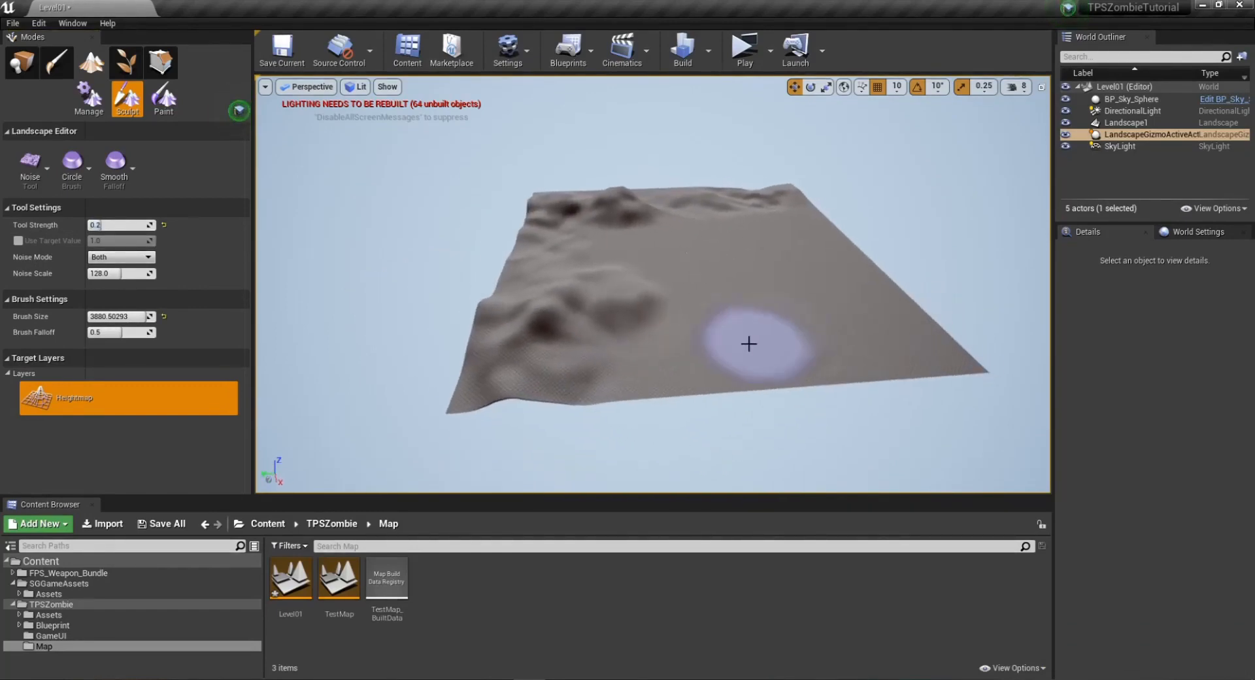
mouse_move(827, 345)
left_mouse_down()
mouse_move(771, 316)
mouse_move(872, 303)
mouse_move(695, 274)
mouse_move(869, 326)
left_mouse_up()
right_click_drag(869, 326, 603, 367)
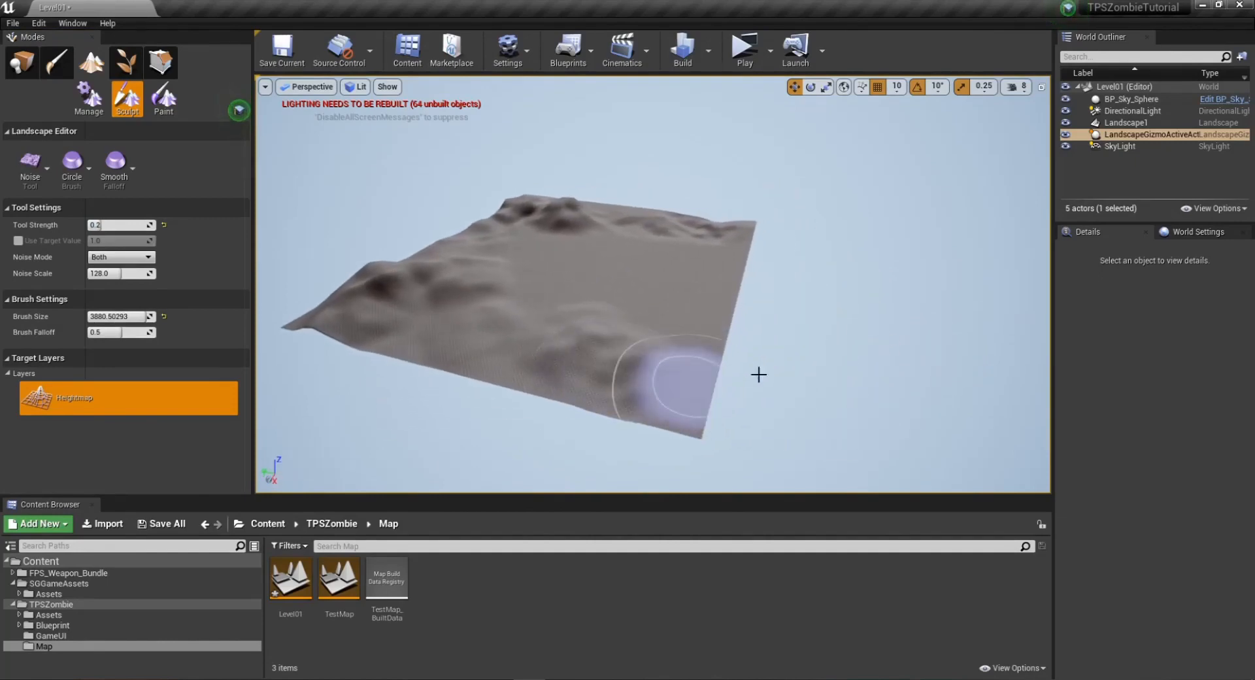
right_click_drag(739, 410, 718, 347)
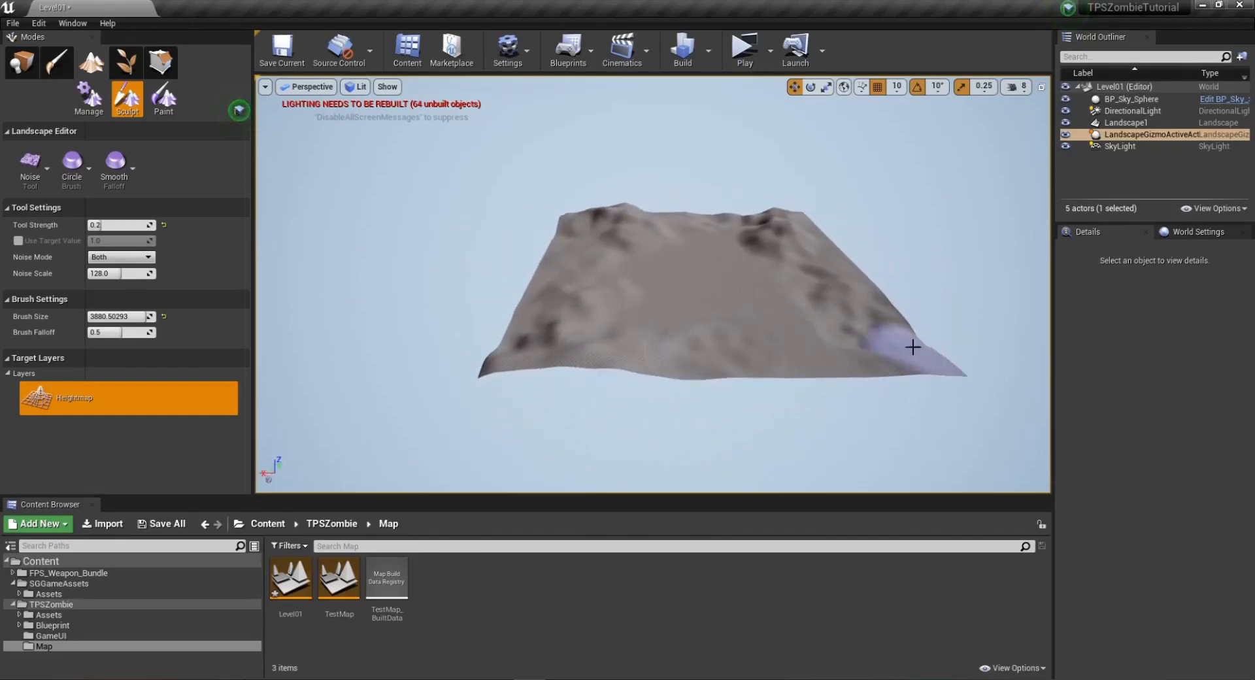
mouse_move(718, 346)
right_mouse_down()
mouse_move(916, 383)
mouse_move(669, 374)
right_mouse_up()
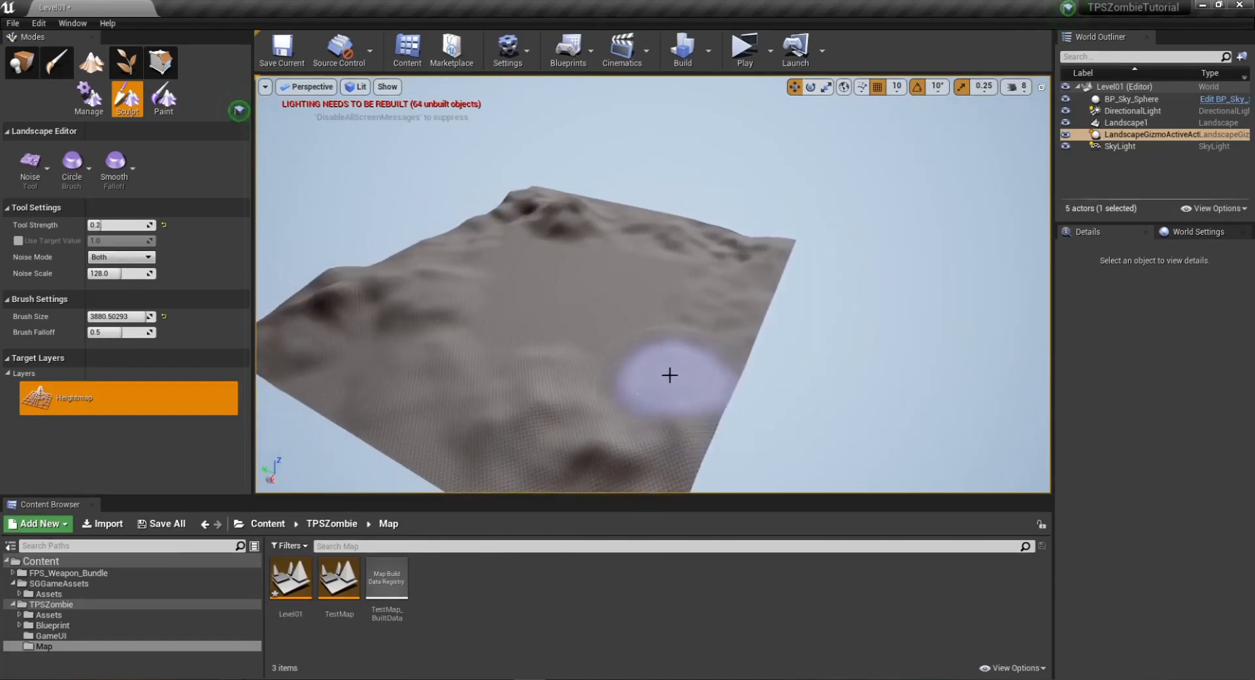
mouse_move(922, 387)
right_mouse_down()
mouse_move(882, 353)
mouse_move(850, 392)
mouse_move(772, 308)
mouse_move(679, 271)
mouse_move(641, 314)
mouse_move(688, 362)
mouse_move(680, 379)
mouse_move(673, 353)
mouse_move(647, 392)
mouse_move(524, 364)
mouse_move(543, 353)
right_mouse_up()
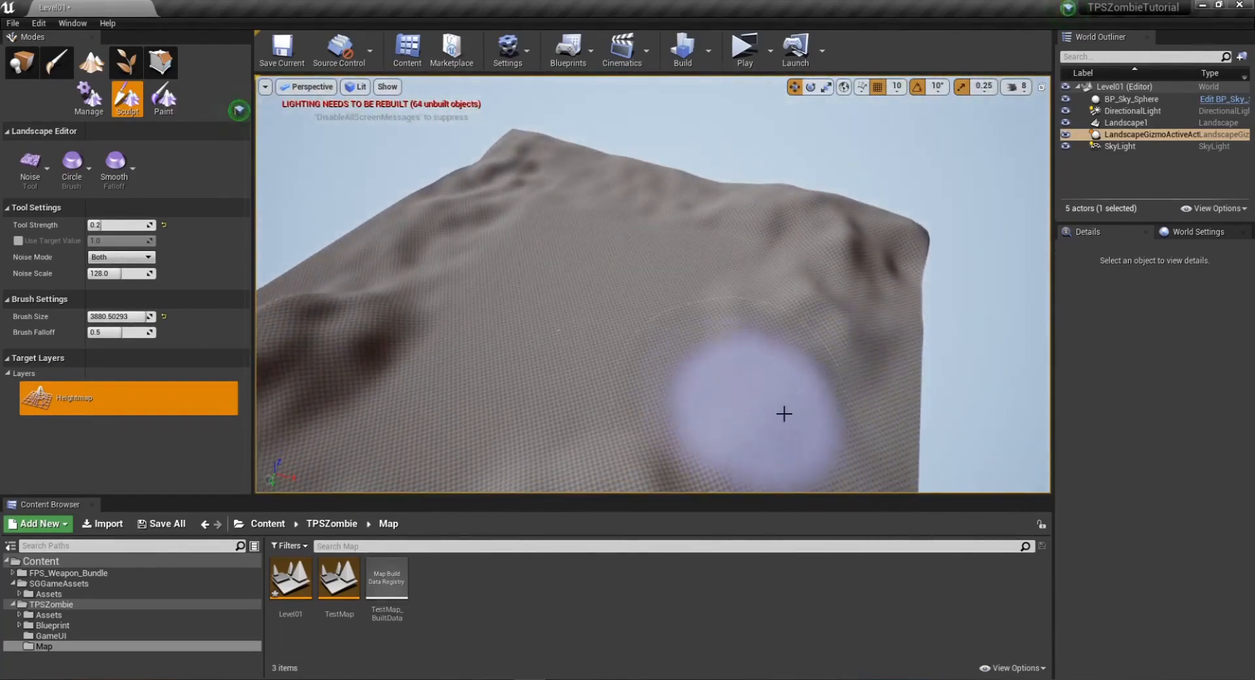
mouse_move(747, 399)
right_mouse_down()
mouse_move(660, 425)
mouse_move(451, 419)
mouse_move(719, 301)
right_mouse_up()
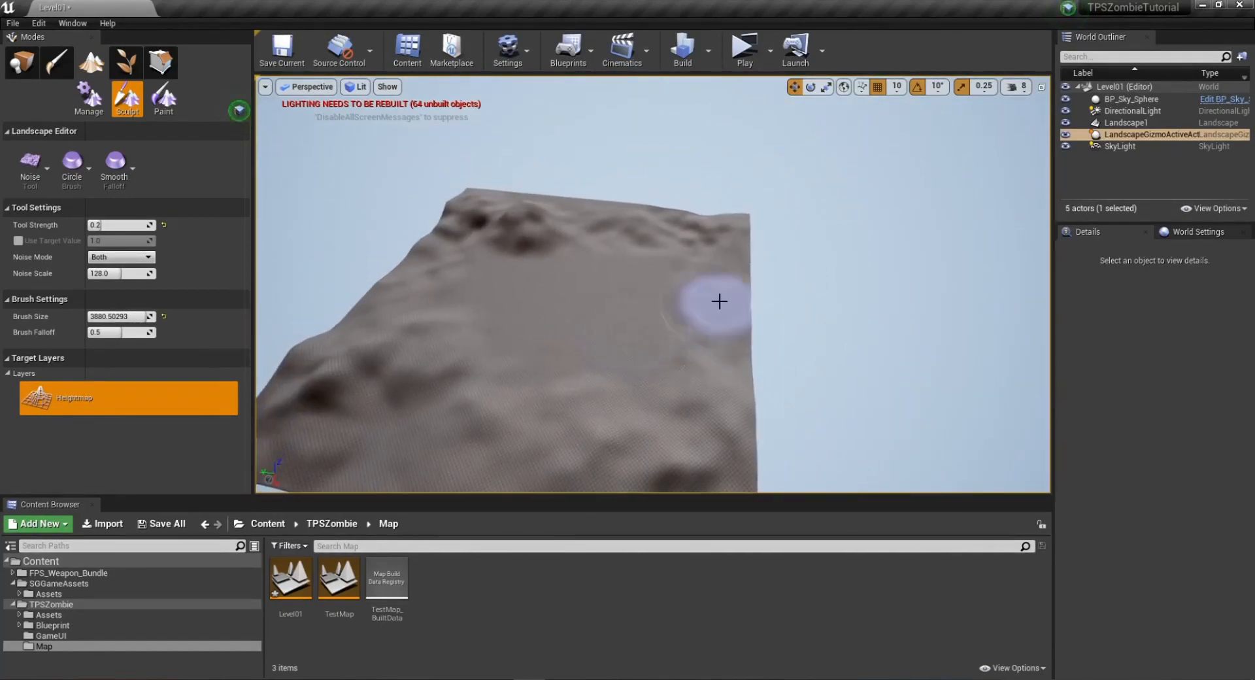
right_click_drag(790, 379, 557, 336)
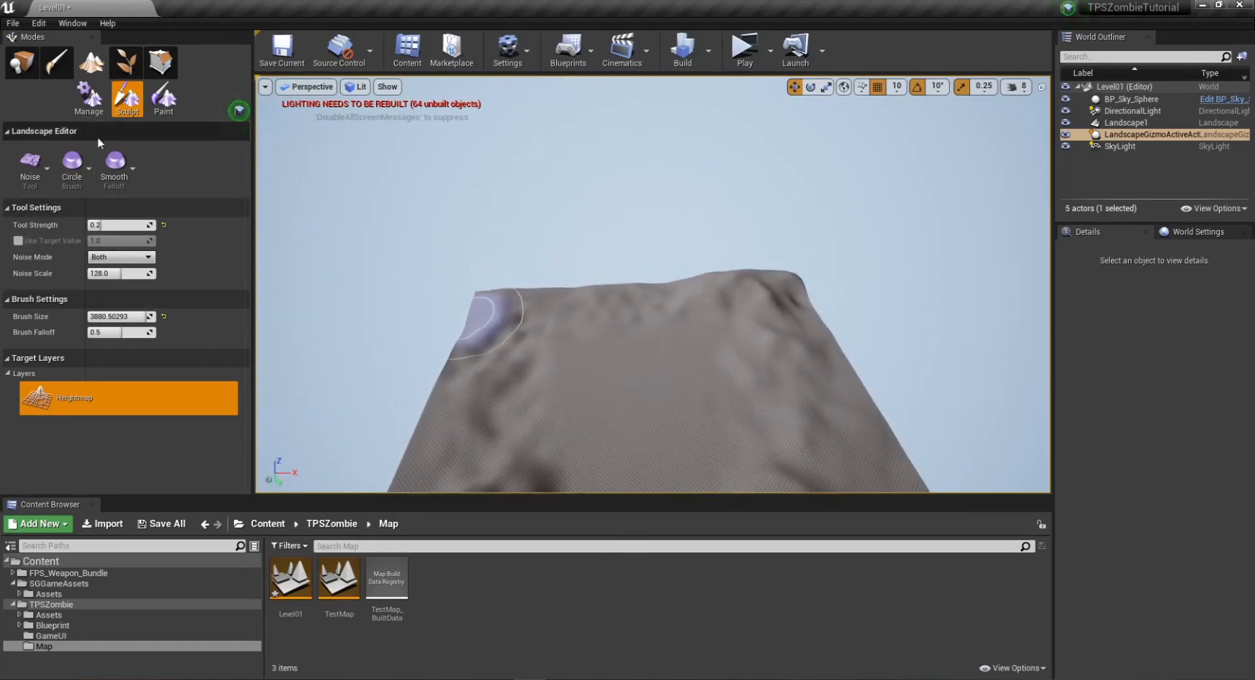
Try raising a high mound near the landscape's edge with the Sculpt tool, and undo it.
left_click(30, 163)
left_click(87, 175)
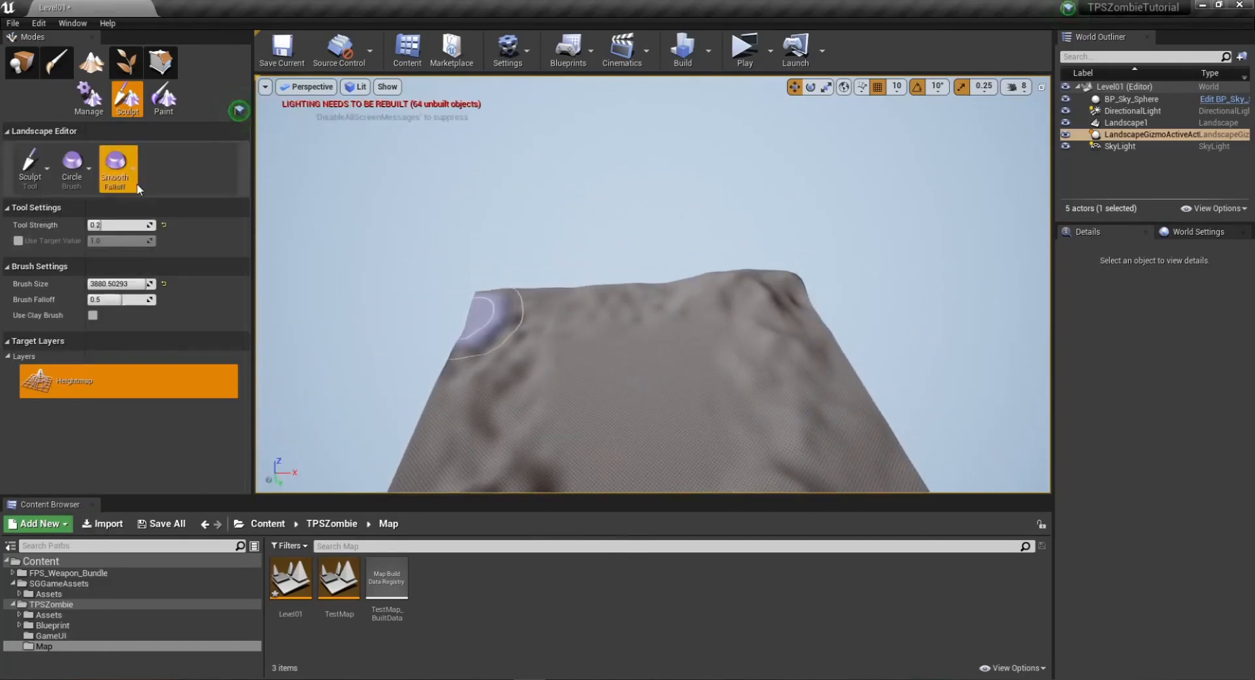
right_click_drag(724, 320, 731, 342)
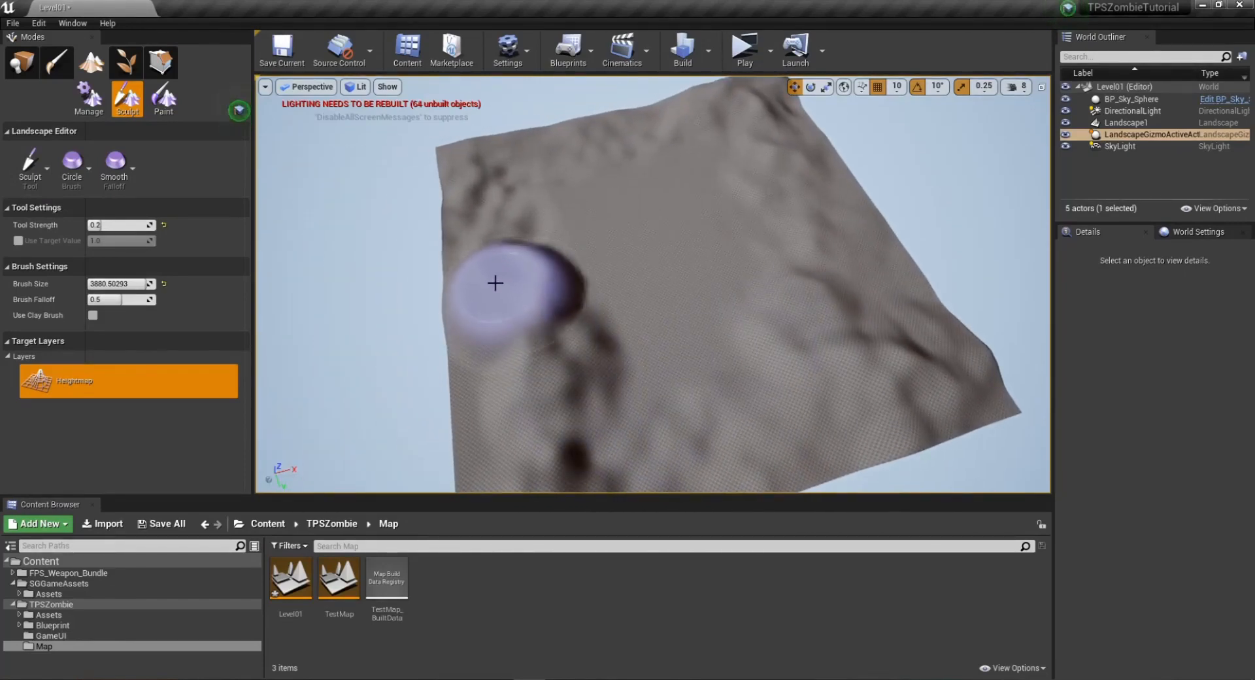
right_click_drag(487, 272, 682, 315)
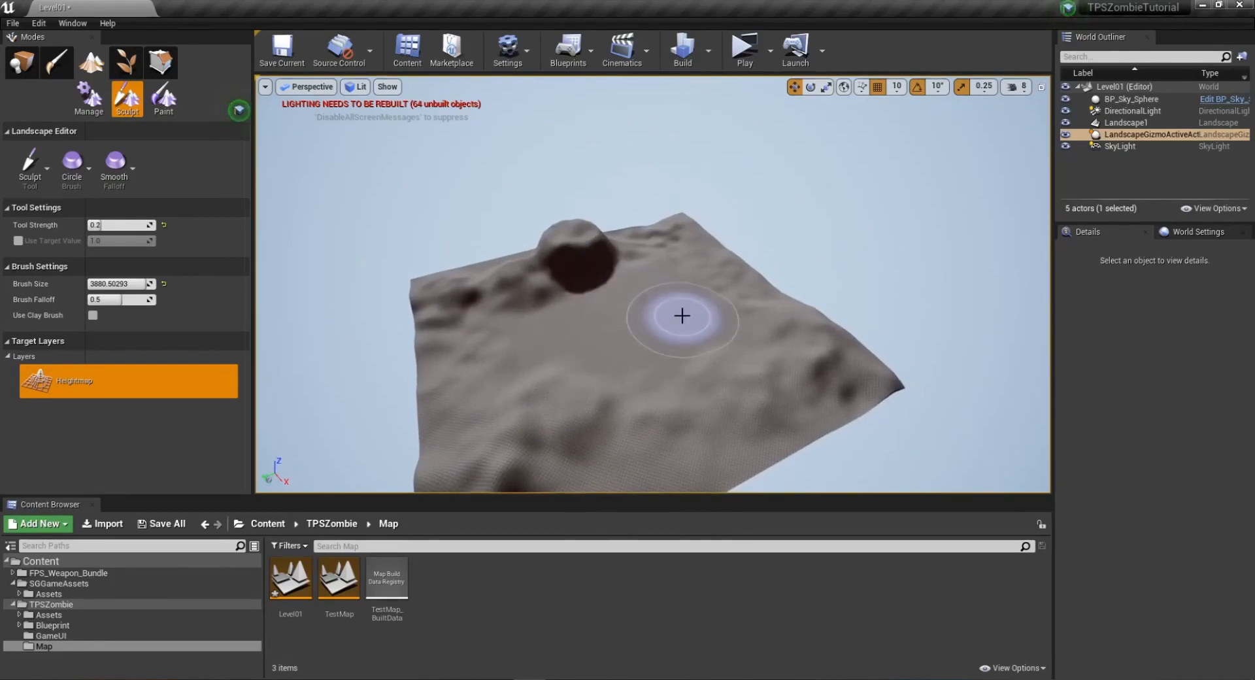
key("ctrl+z")
key("ctrl+z")
key("ctrl+z")
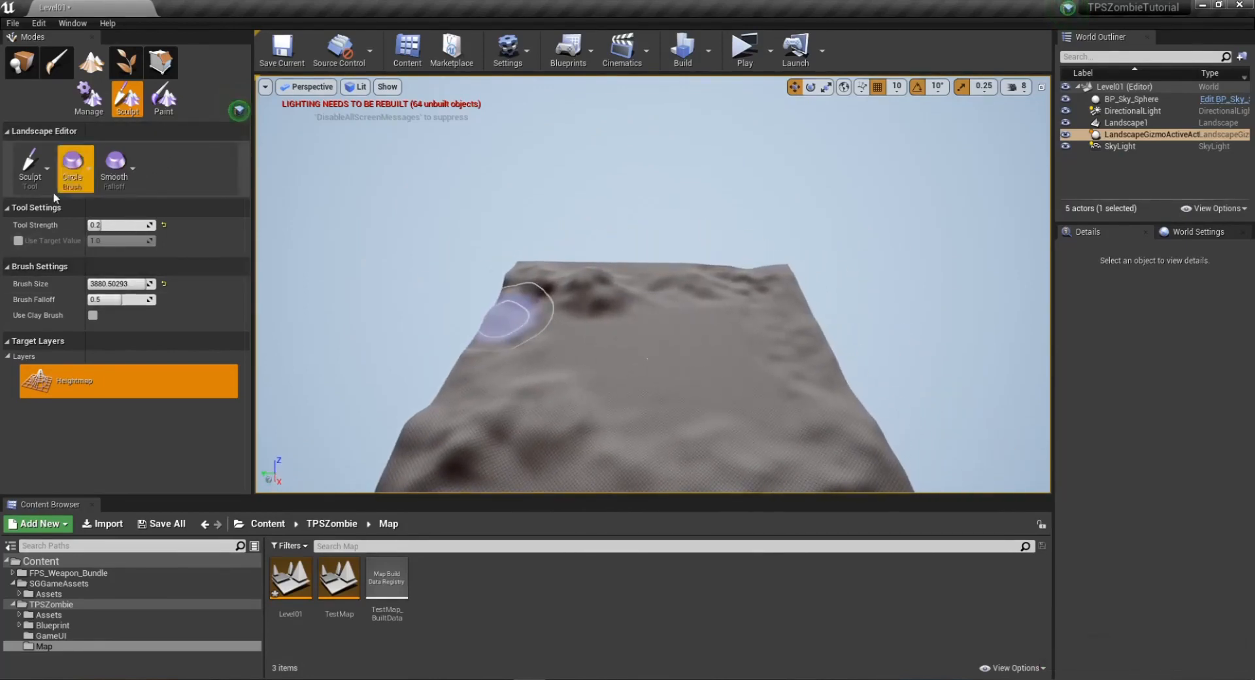
Soften the bumpy hills around the landscape's borders with the Smooth tool at strength 0.2.
left_click(32, 178)
left_click(80, 227)
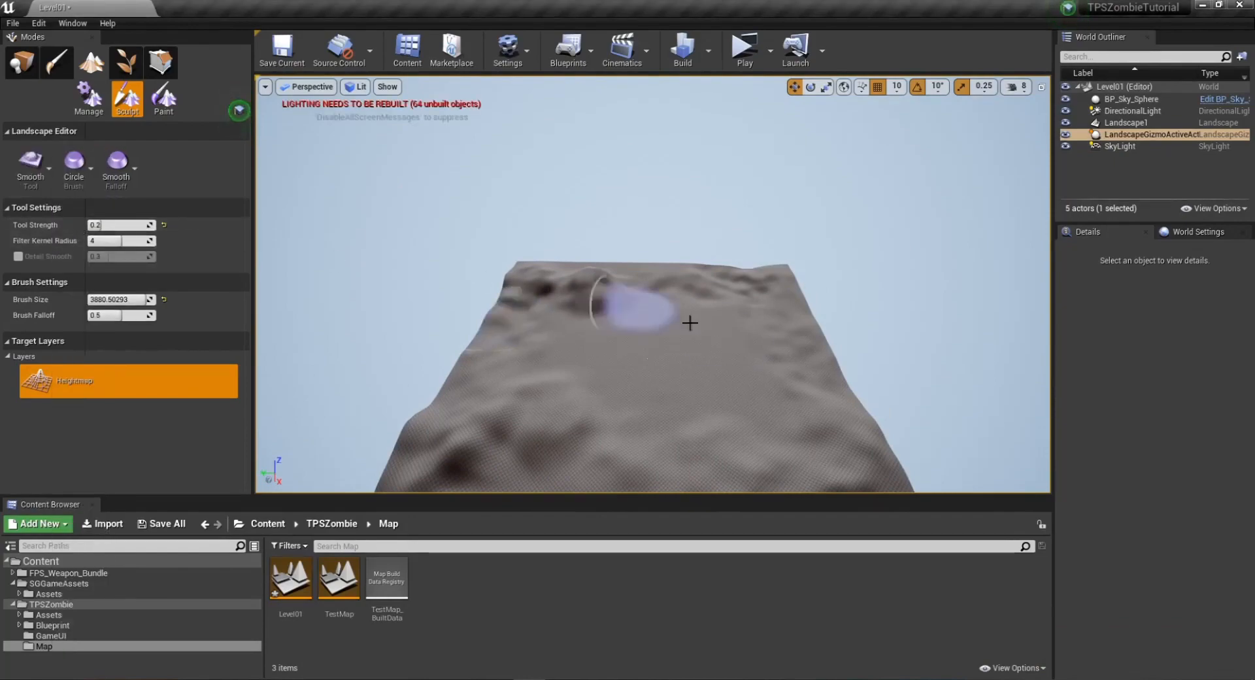
mouse_move(689, 322)
right_mouse_down()
mouse_move(635, 287)
mouse_move(703, 288)
right_mouse_up()
mouse_move(600, 325)
right_mouse_down()
mouse_move(684, 206)
mouse_move(667, 219)
right_mouse_up()
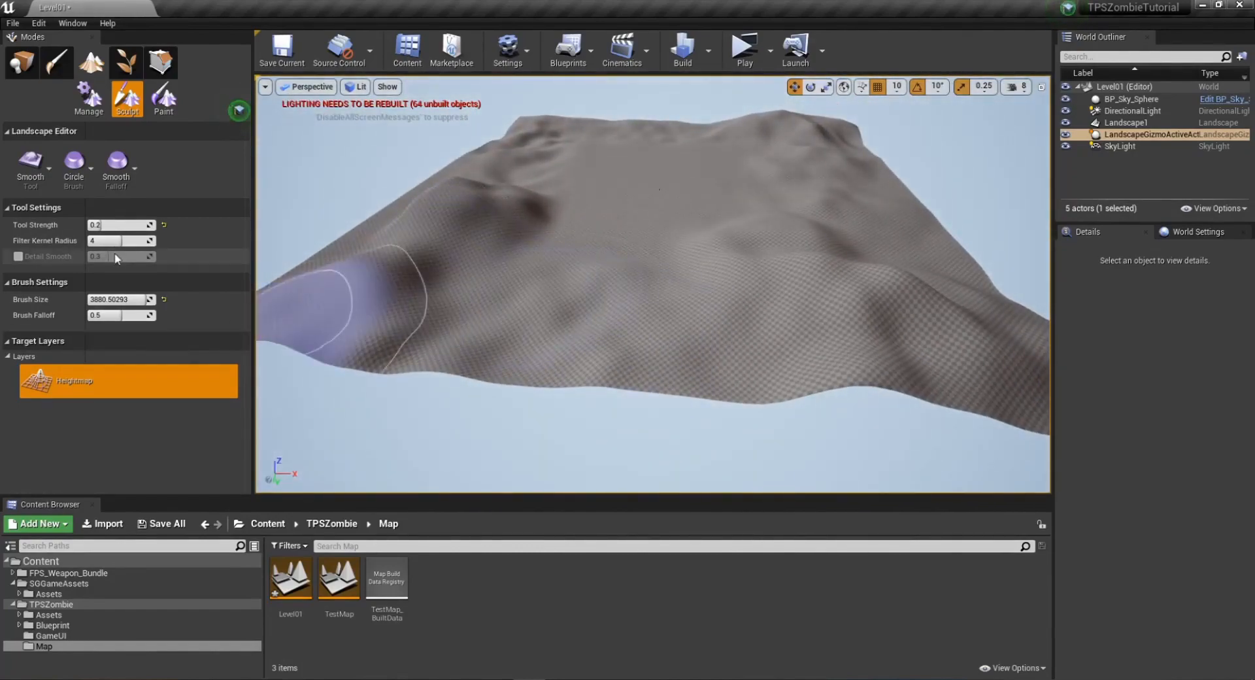
right_click_drag(561, 322, 692, 248)
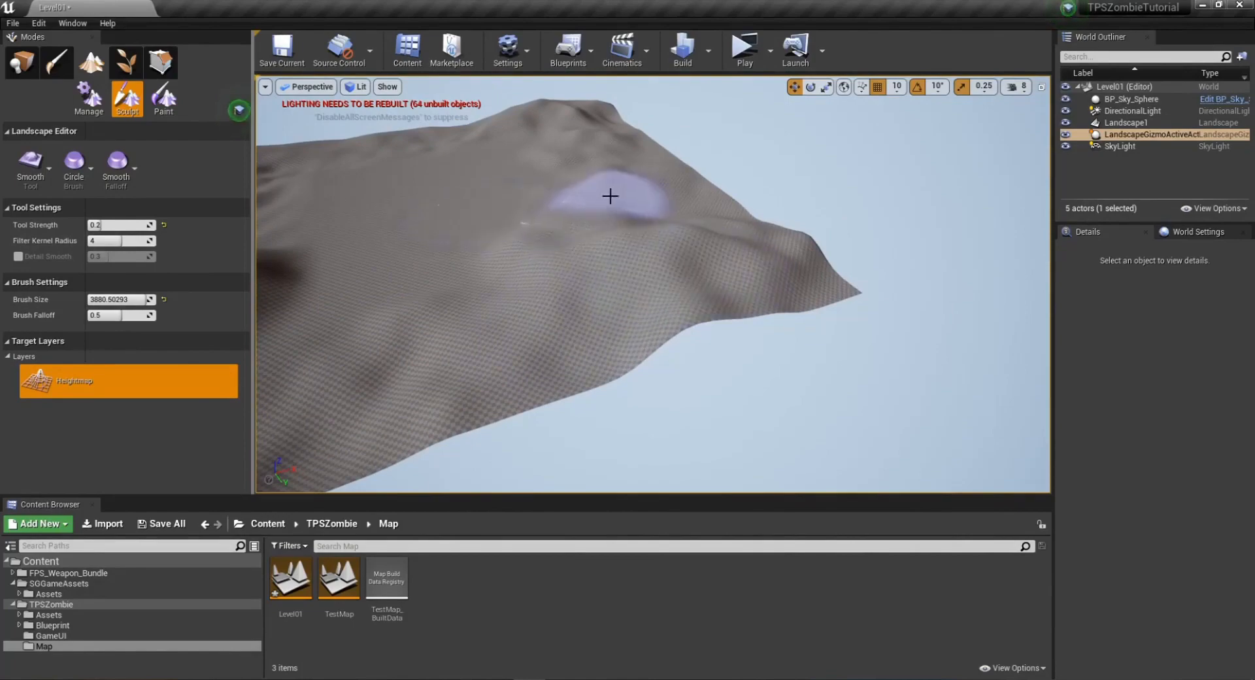
mouse_move(611, 196)
right_mouse_down()
mouse_move(626, 147)
mouse_move(644, 180)
mouse_move(614, 196)
right_mouse_up()
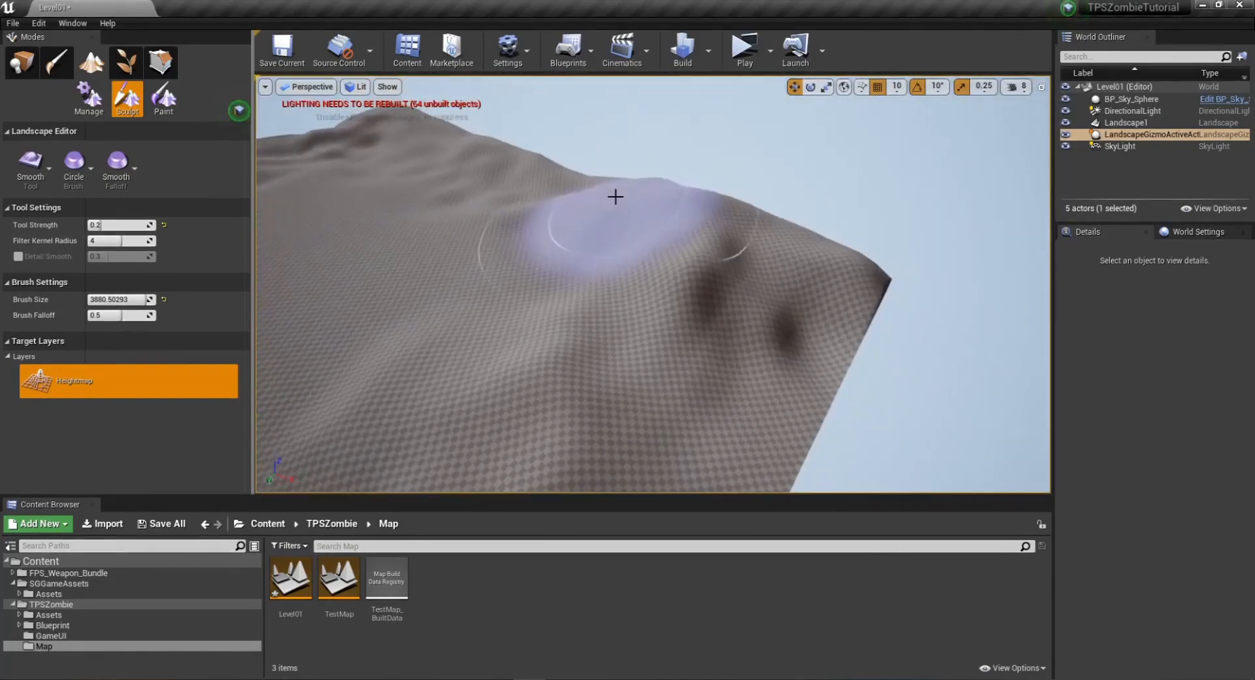
mouse_move(578, 392)
right_mouse_down()
mouse_move(556, 386)
mouse_move(591, 366)
mouse_move(618, 314)
mouse_move(631, 346)
mouse_move(631, 308)
right_mouse_up()
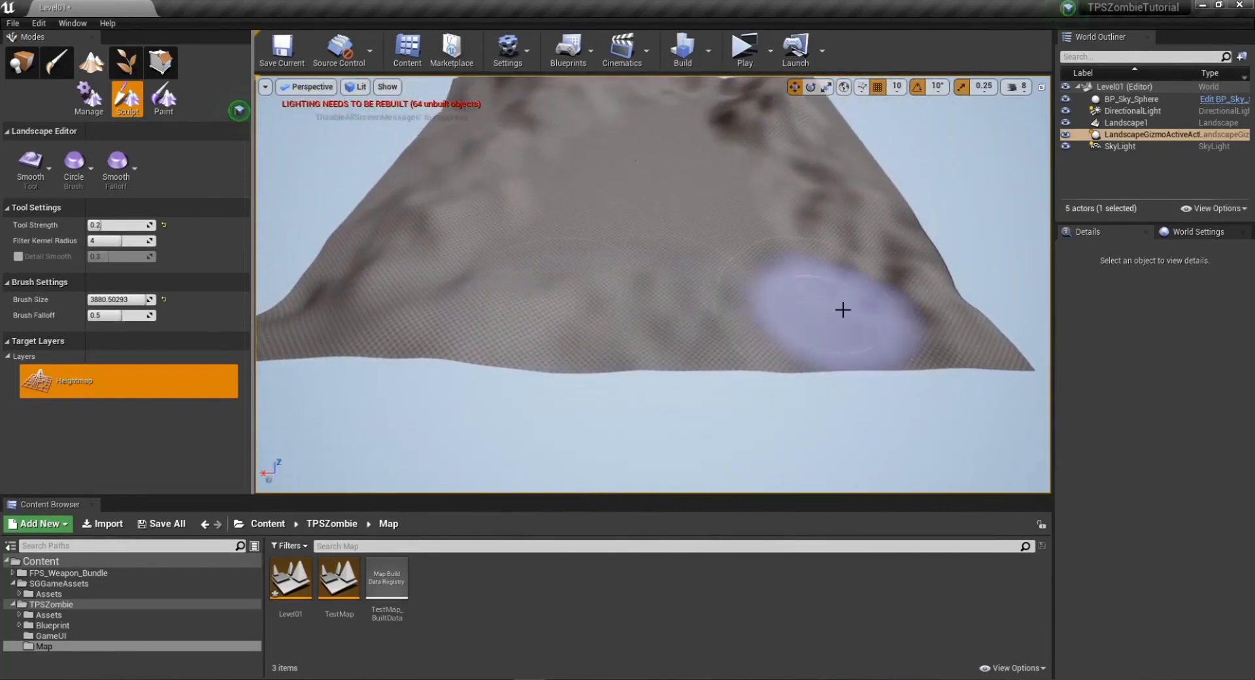
right_click_drag(925, 321, 860, 334)
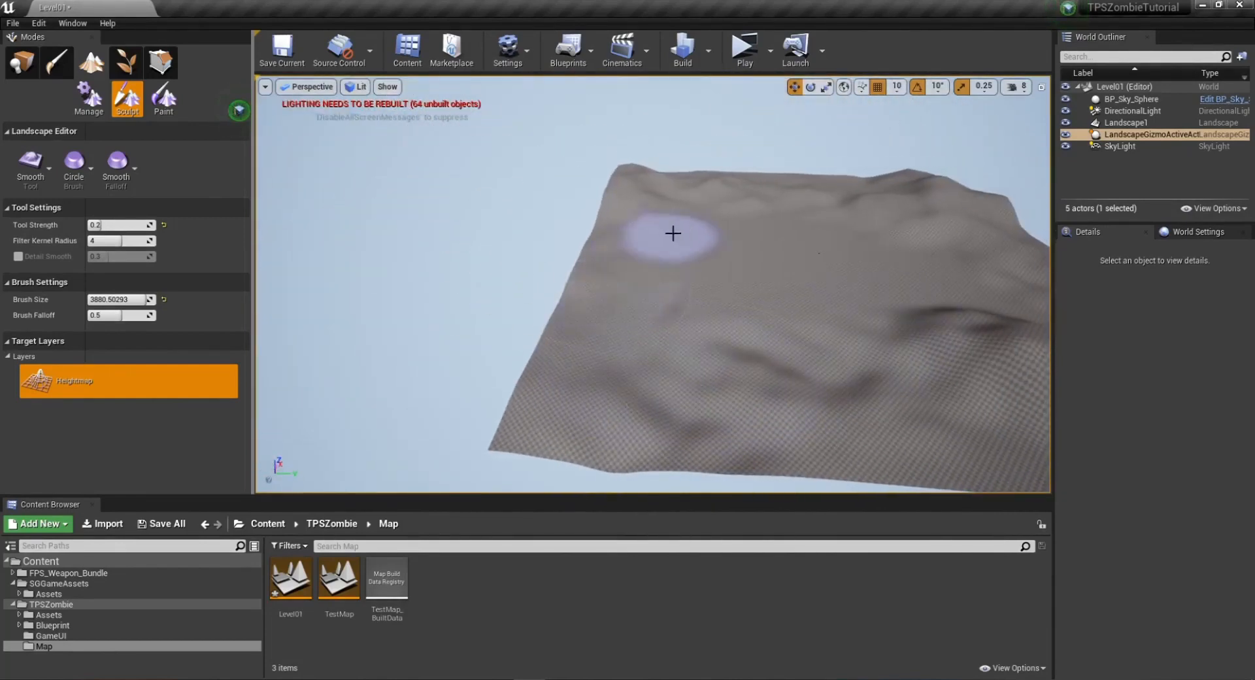
Save the modified Level01 map with its sculpted landscape.
mouse_move(809, 285)
right_mouse_down()
mouse_move(738, 285)
mouse_move(779, 302)
right_mouse_up()
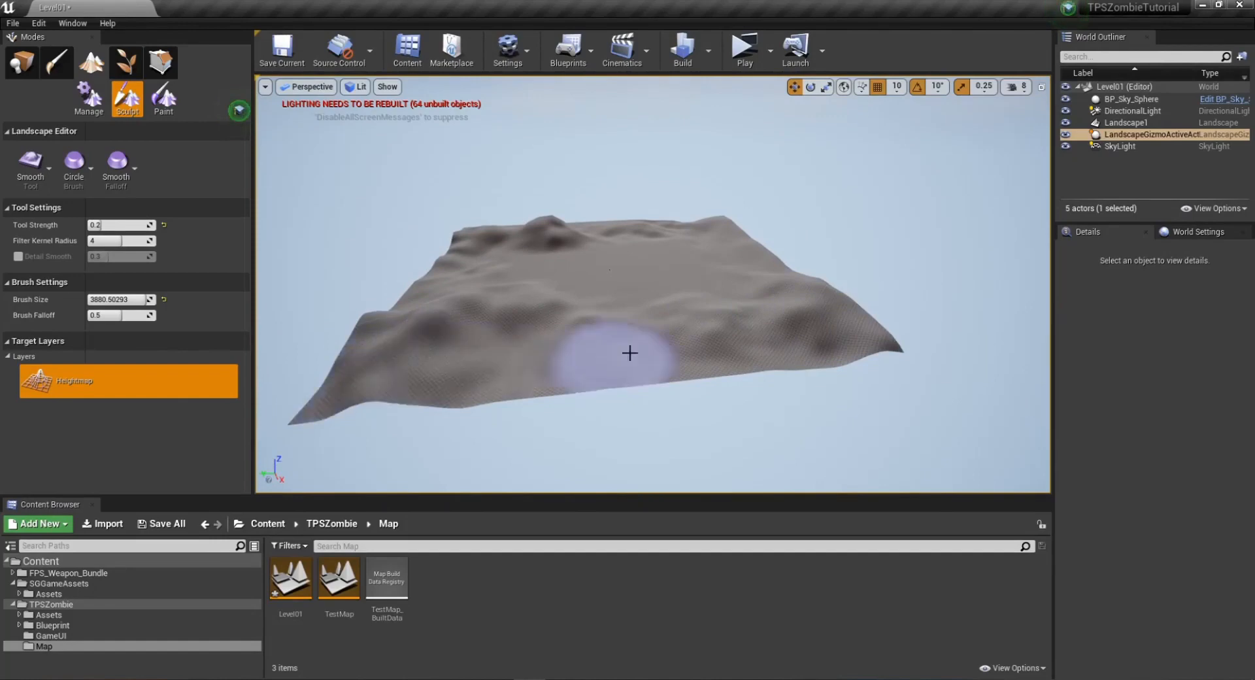
mouse_move(591, 307)
right_mouse_down()
mouse_move(621, 304)
mouse_move(602, 294)
right_mouse_up()
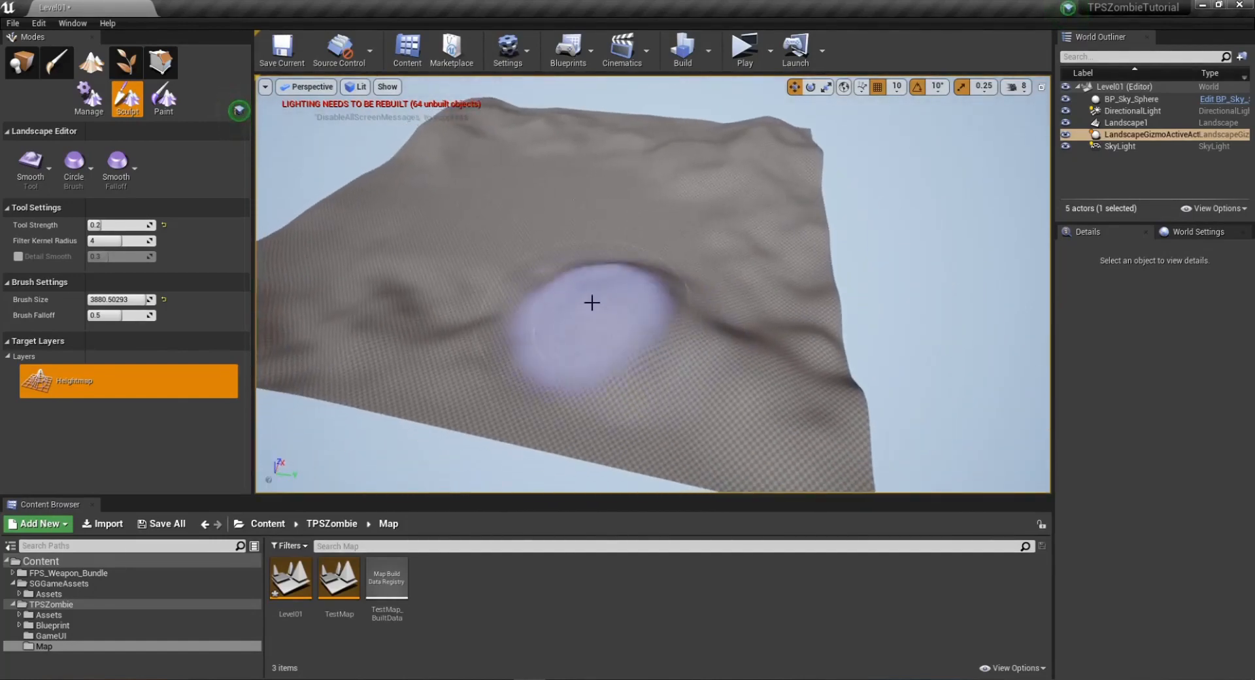
right_click_drag(554, 382, 554, 382)
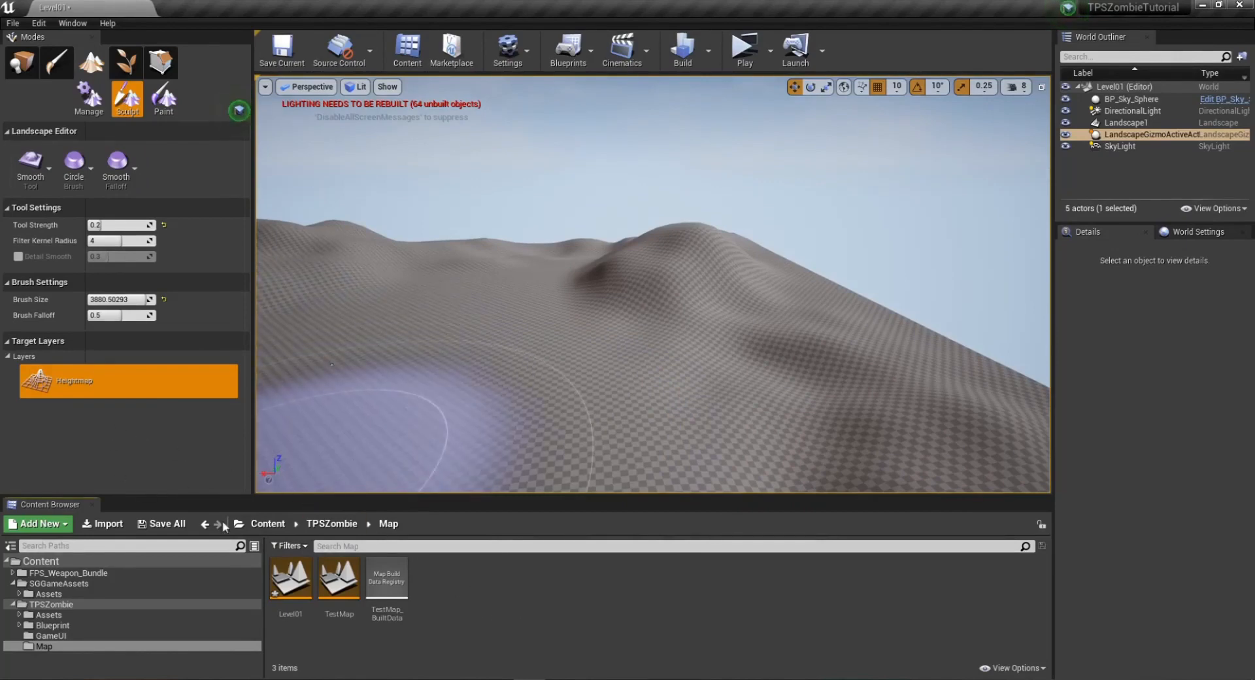
left_click(158, 532)
left_click(745, 471)
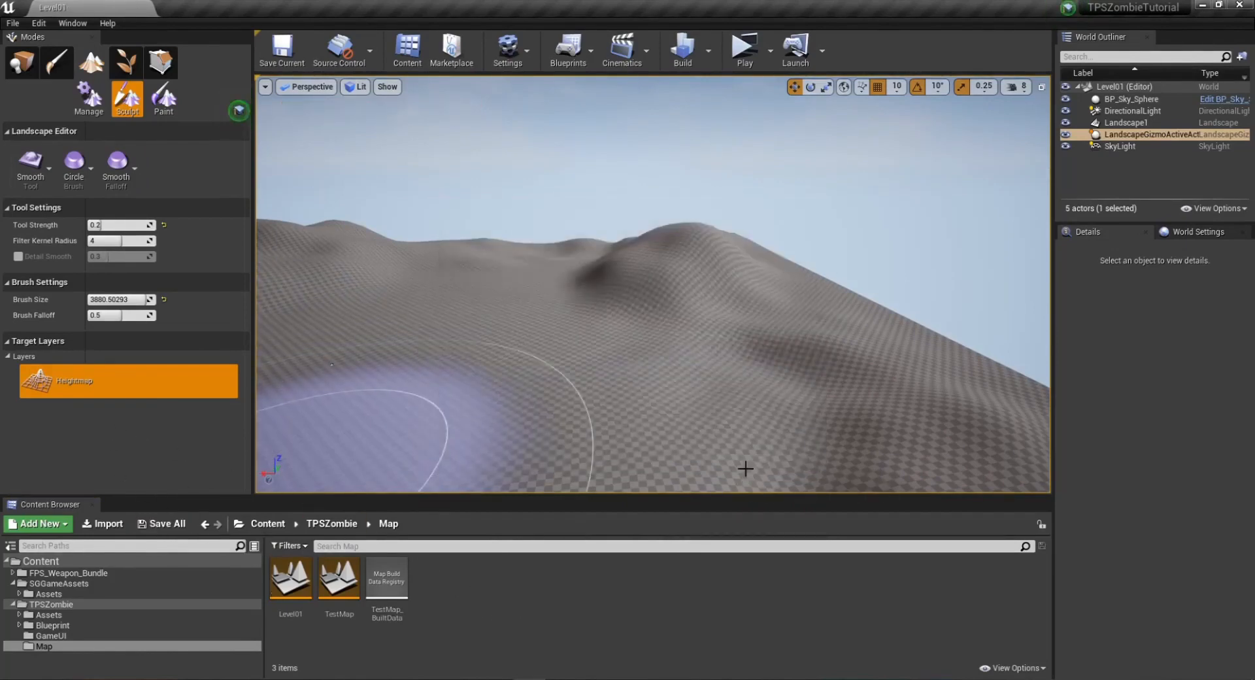
Leave landscape editing and switch the editor to Place mode.
left_click(91, 99)
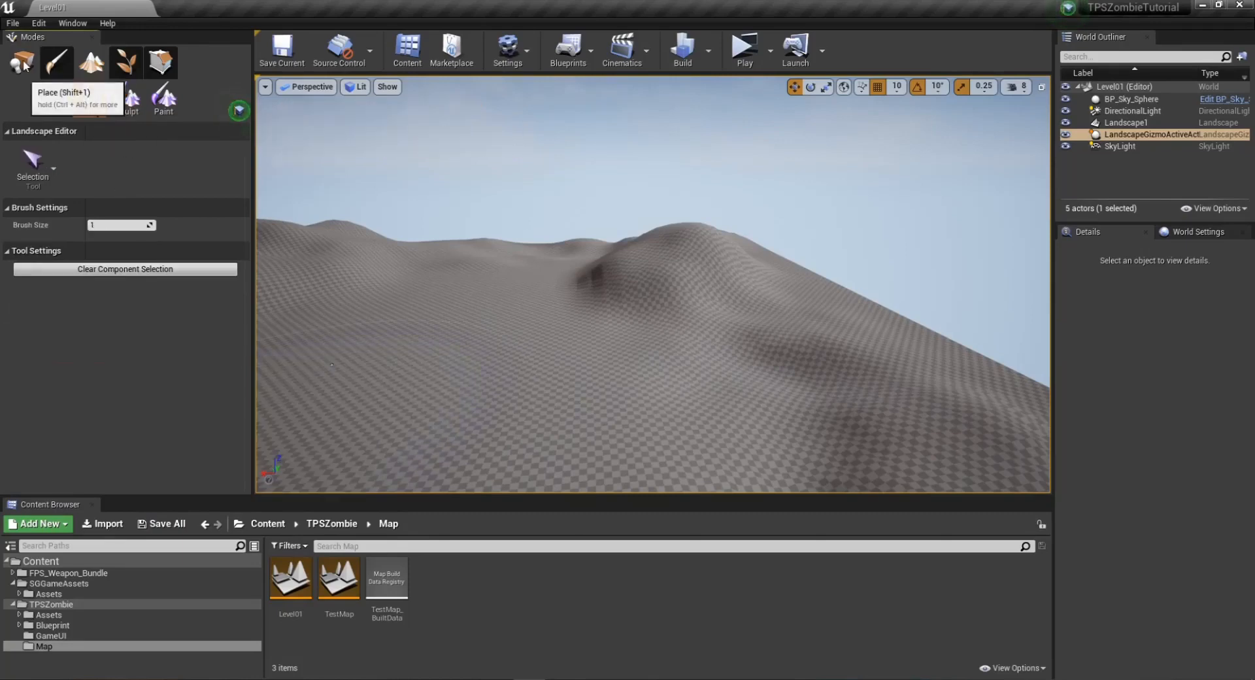
left_click(21, 62)
right_click_drag(594, 375, 594, 374)
right_click_drag(588, 330, 588, 331)
right_click_drag(648, 164, 648, 164)
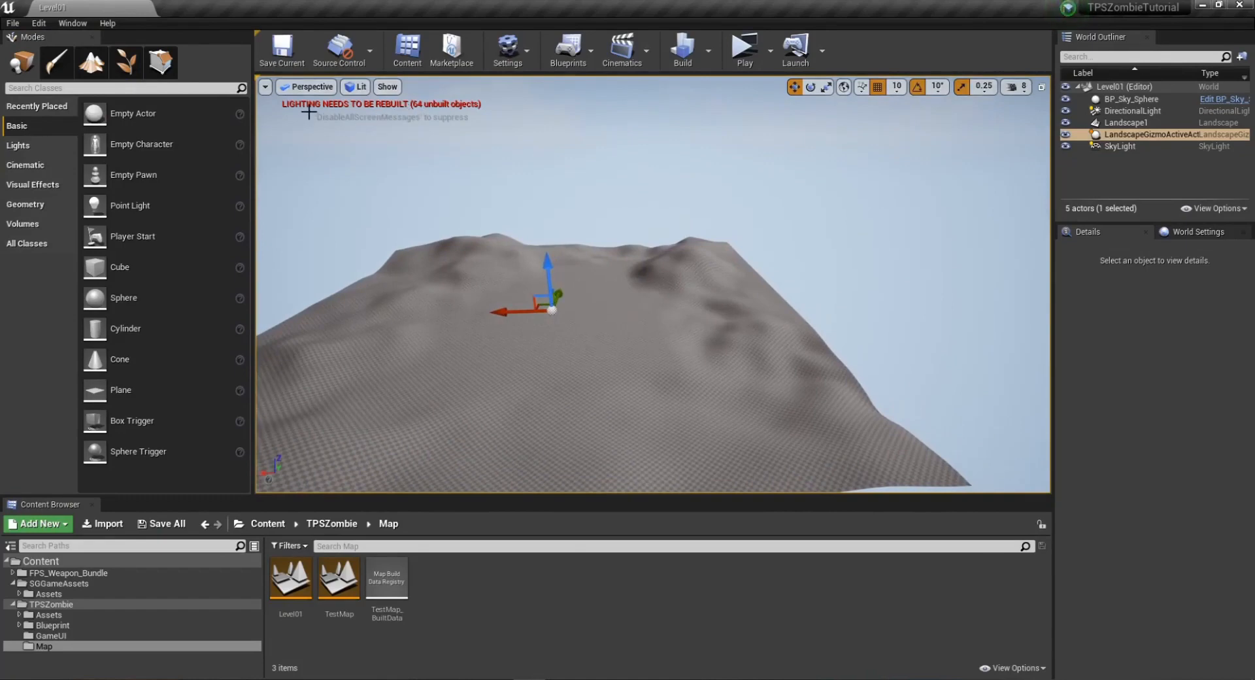
left_click(707, 51)
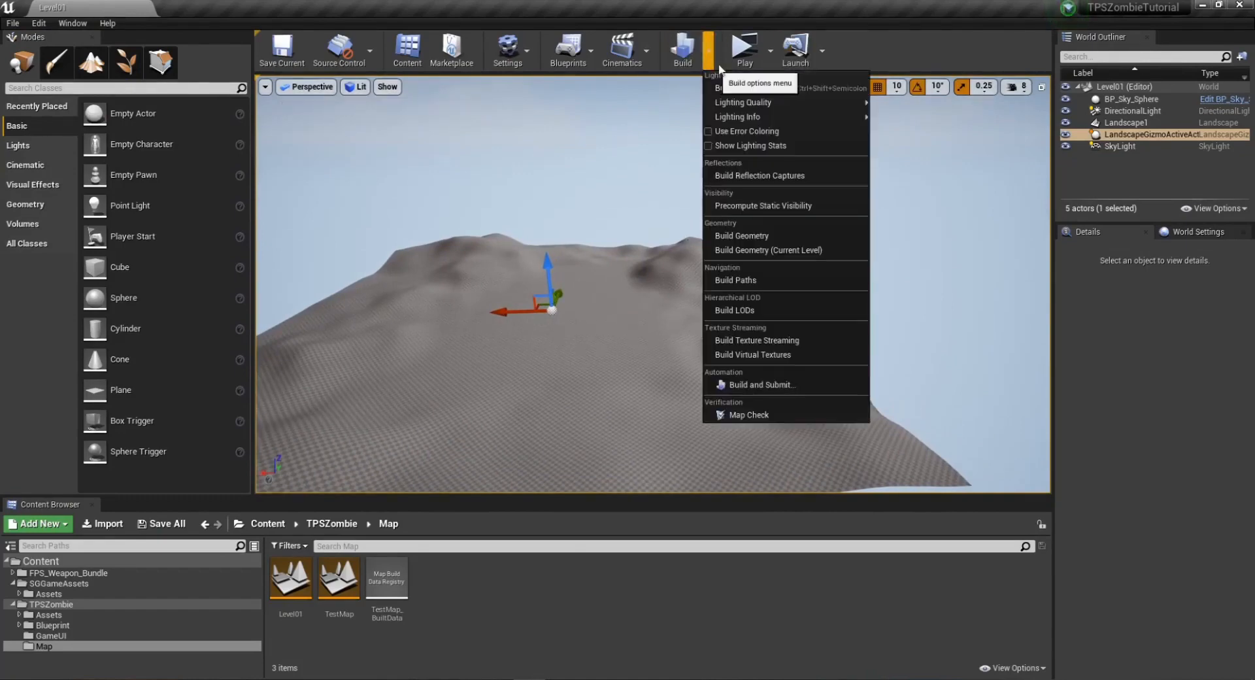
mouse_move(739, 102)
left_click(709, 51)
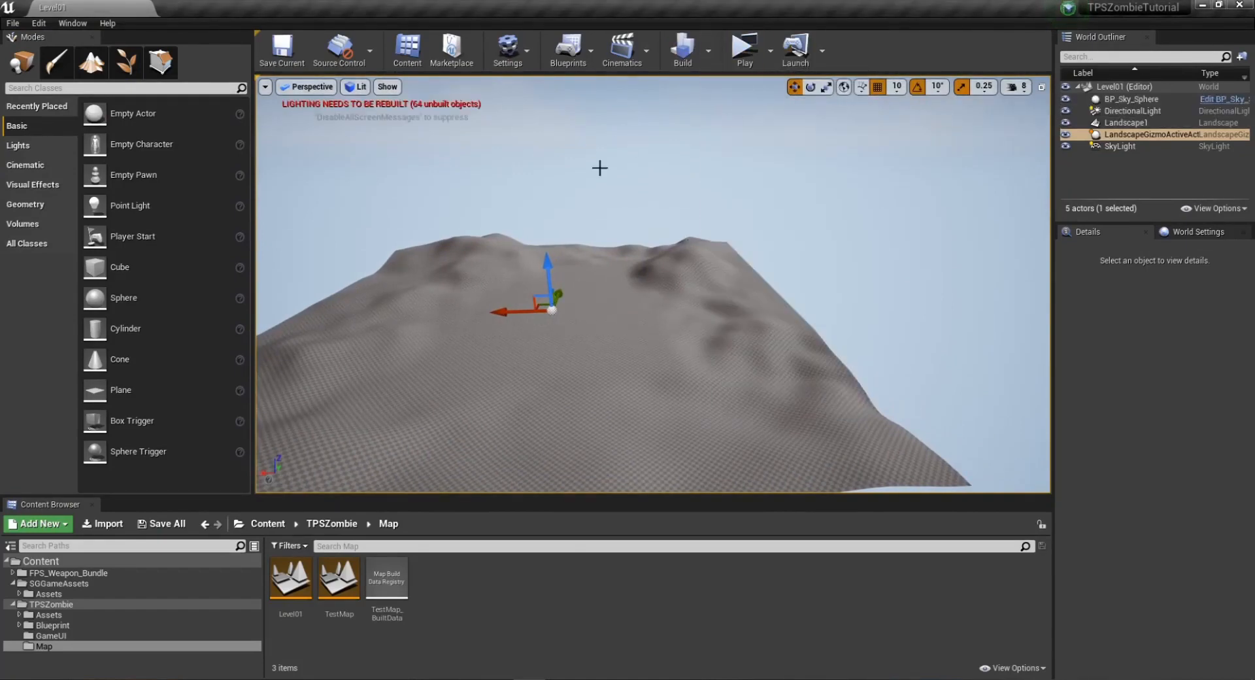
mouse_move(654, 285)
right_mouse_down()
mouse_move(588, 261)
mouse_move(686, 340)
mouse_move(582, 278)
mouse_move(654, 277)
right_mouse_up()
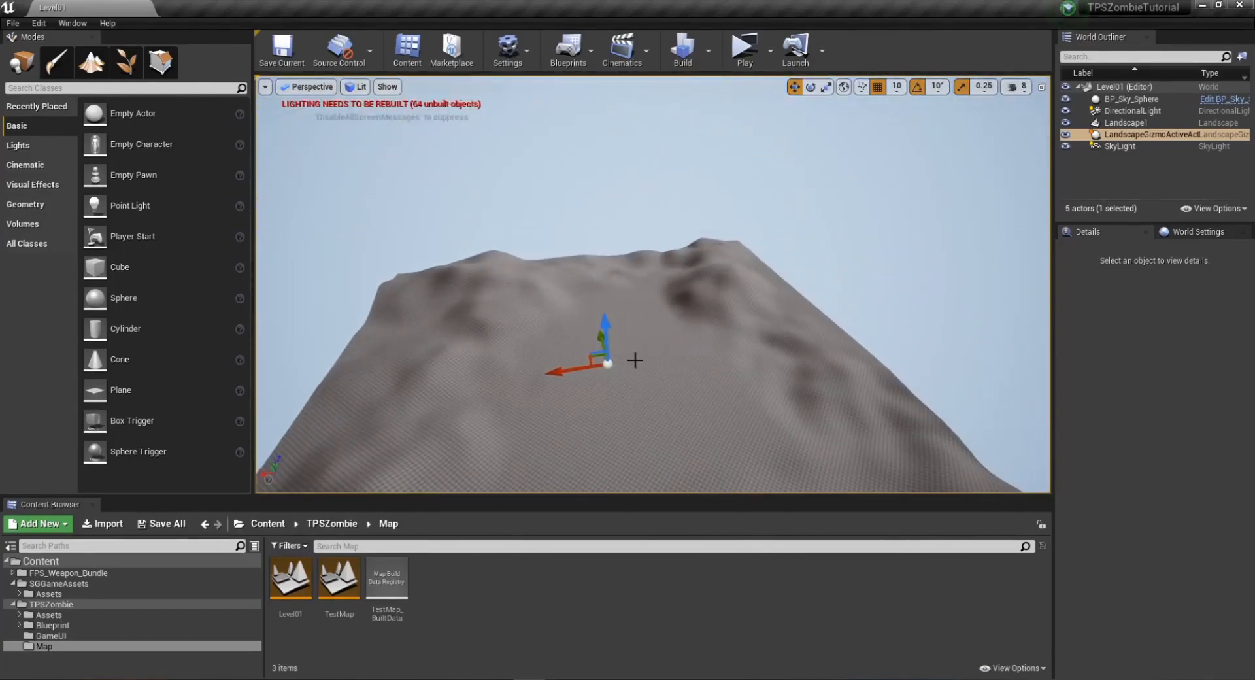
right_click_drag(711, 374, 709, 435)
scroll(367, 166, "up", 5)
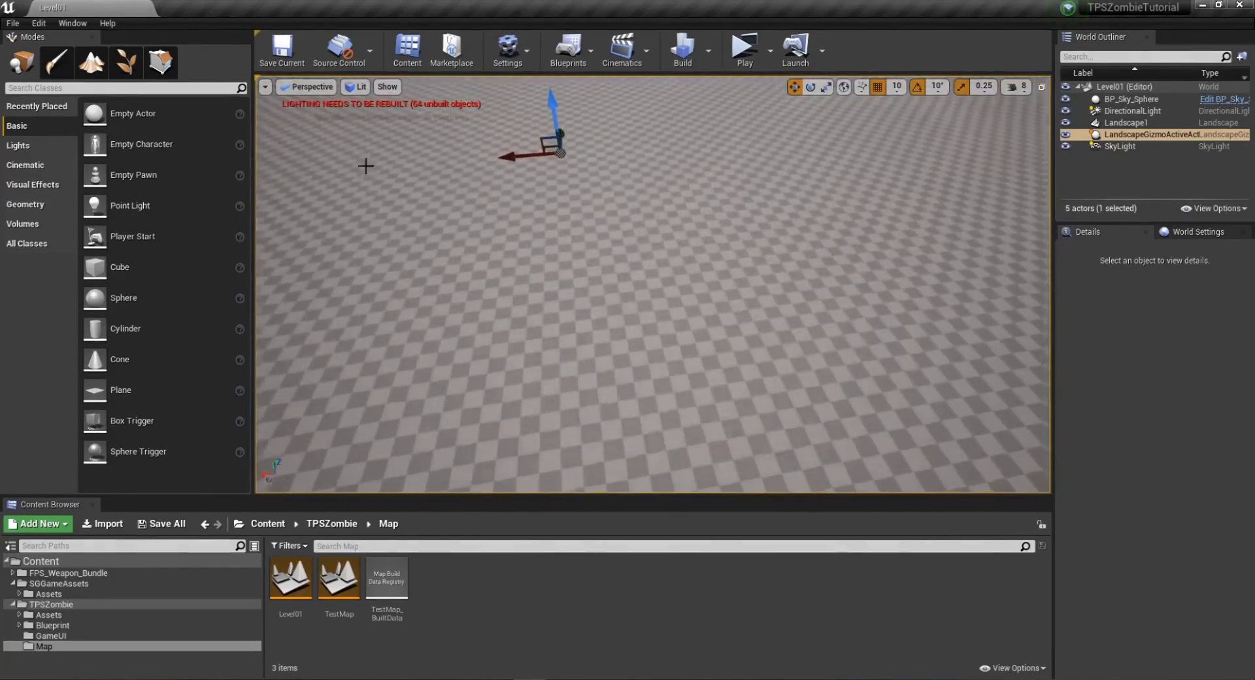
right_click_drag(366, 166, 409, 79)
right_click_drag(614, 382, 618, 444)
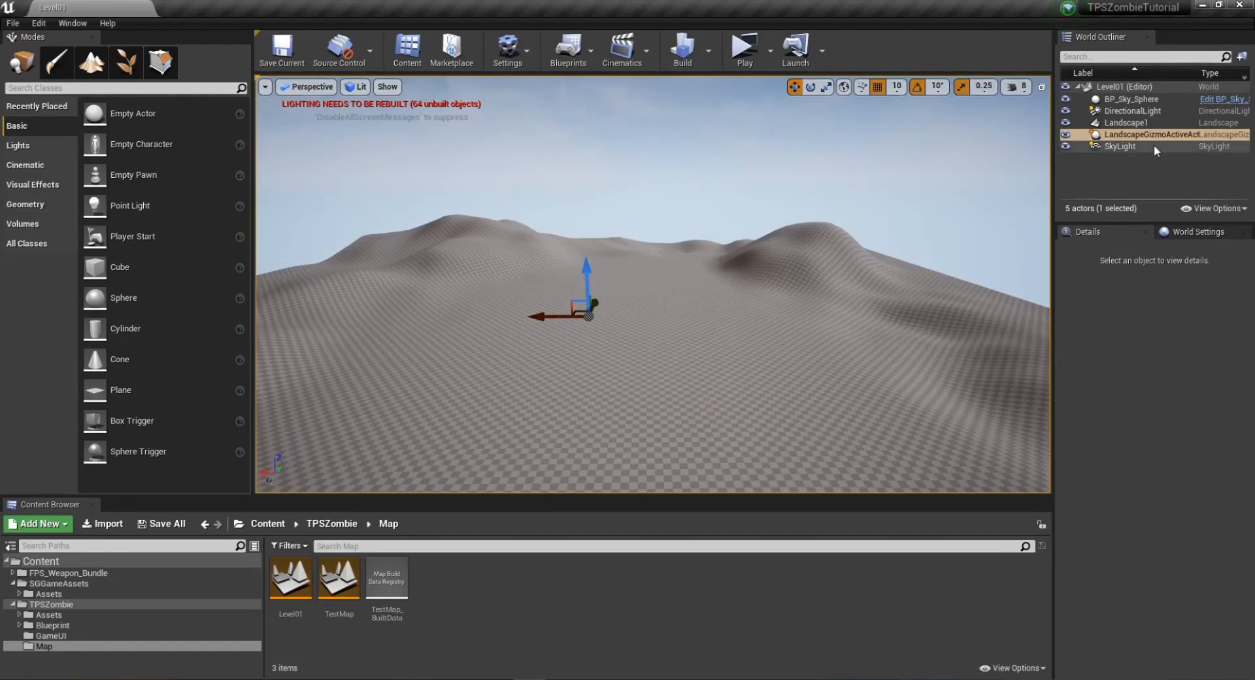
Try Movable mobility on the DirectionalLight, then set it back to Stationary.
left_click(1136, 100)
left_click(1131, 110)
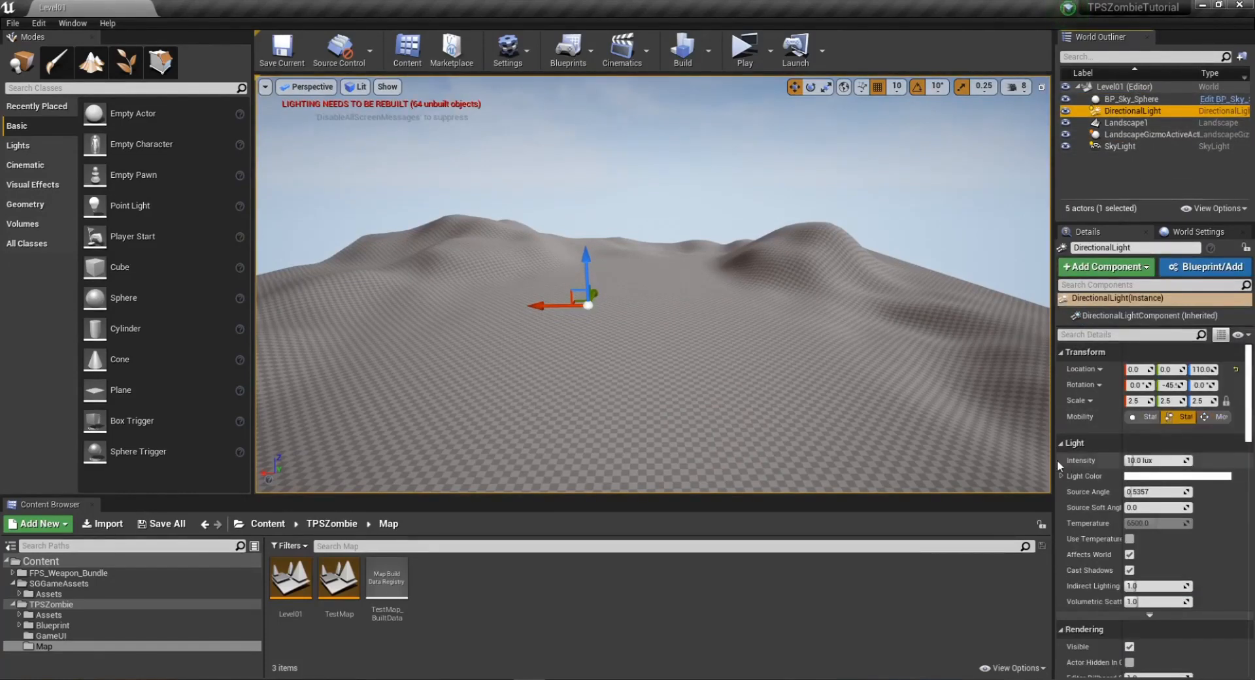
left_click_drag(1054, 464, 979, 454)
left_click(1217, 417)
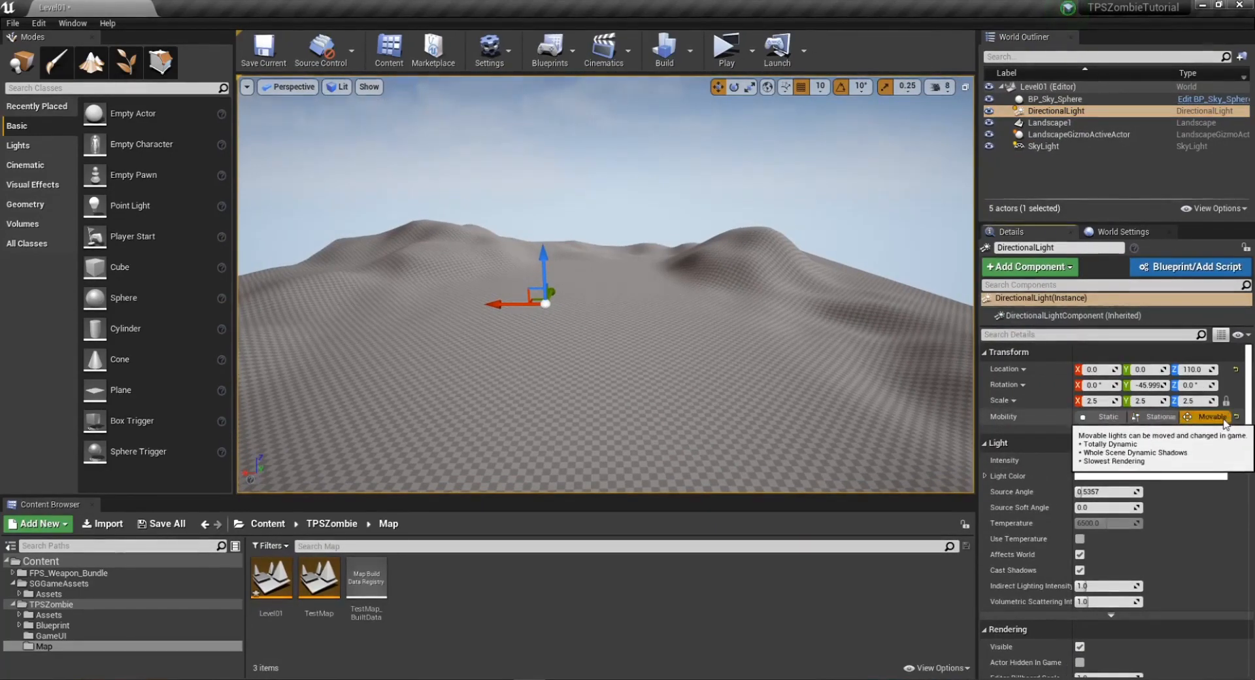
left_click(1156, 417)
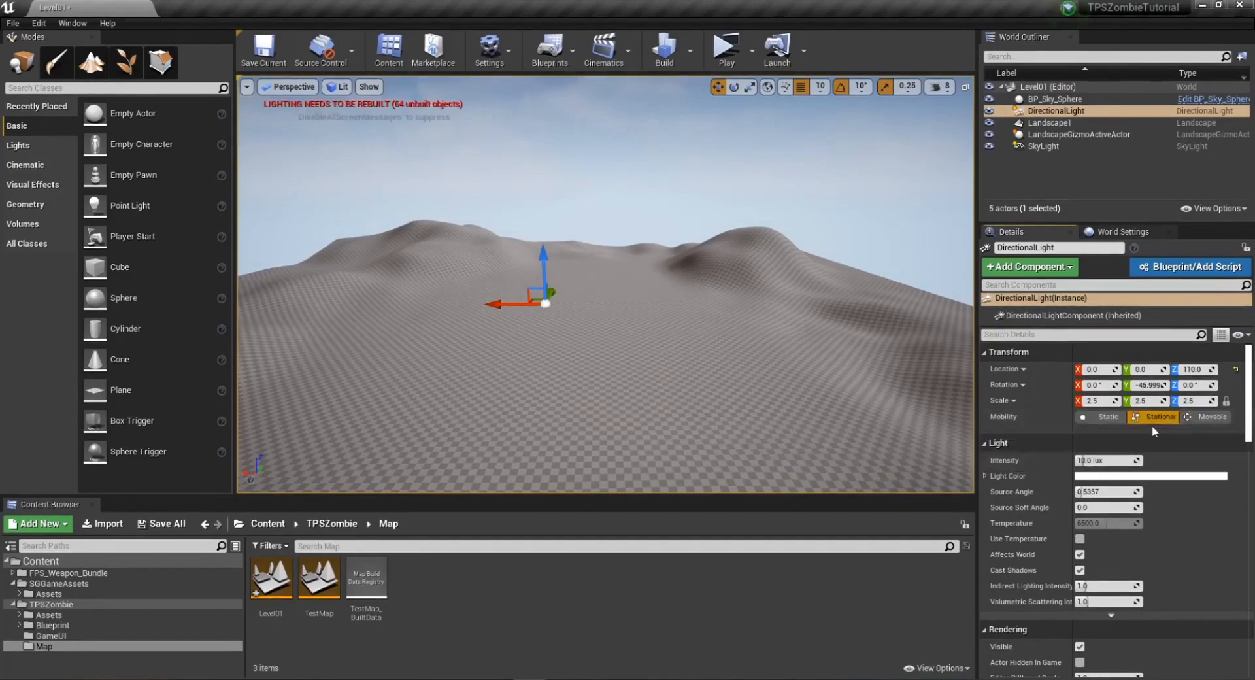
Save Level01 again through the save-all command.
right_click_drag(603, 317, 536, 344)
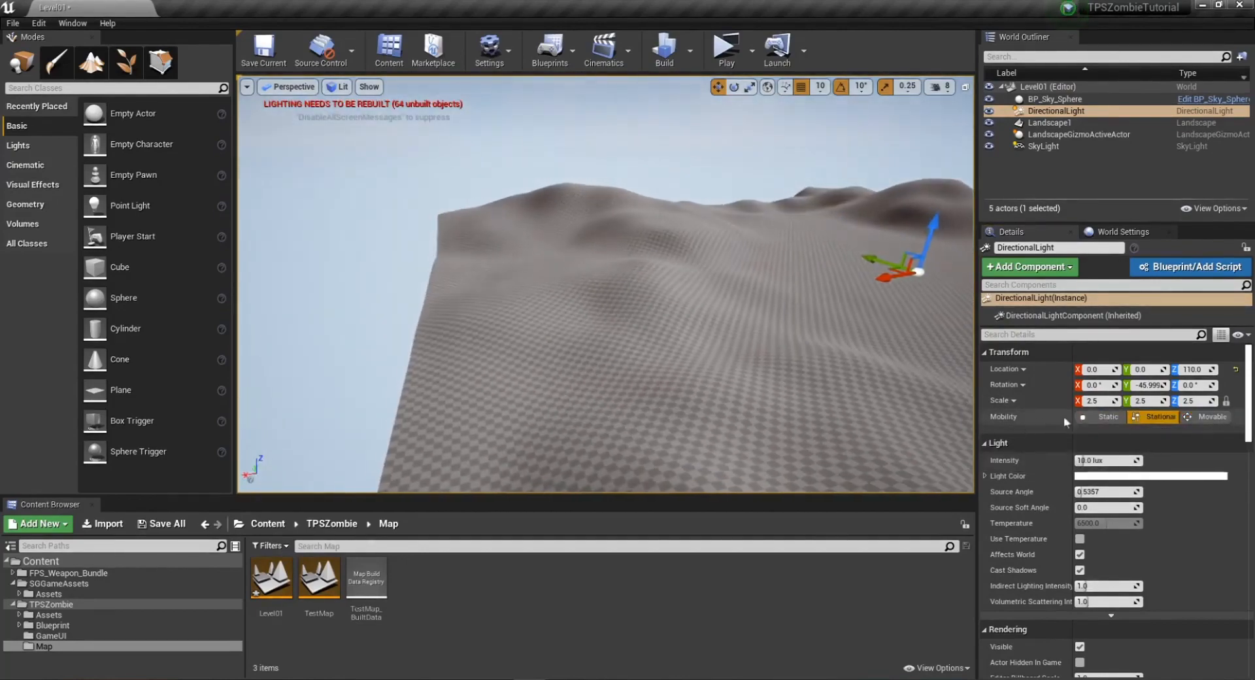
key("s")
mouse_move(631, 325)
right_mouse_down()
mouse_move(697, 325)
mouse_move(693, 278)
mouse_move(707, 275)
mouse_move(706, 313)
mouse_move(647, 339)
right_mouse_up()
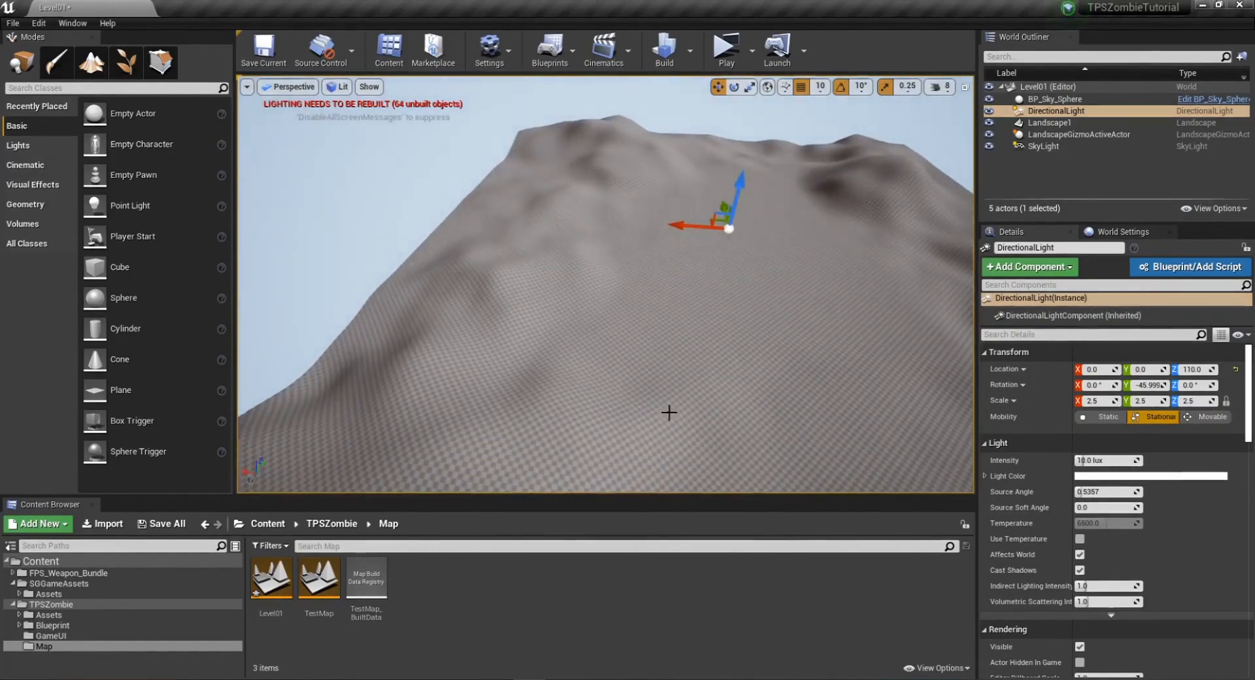
left_click(162, 523)
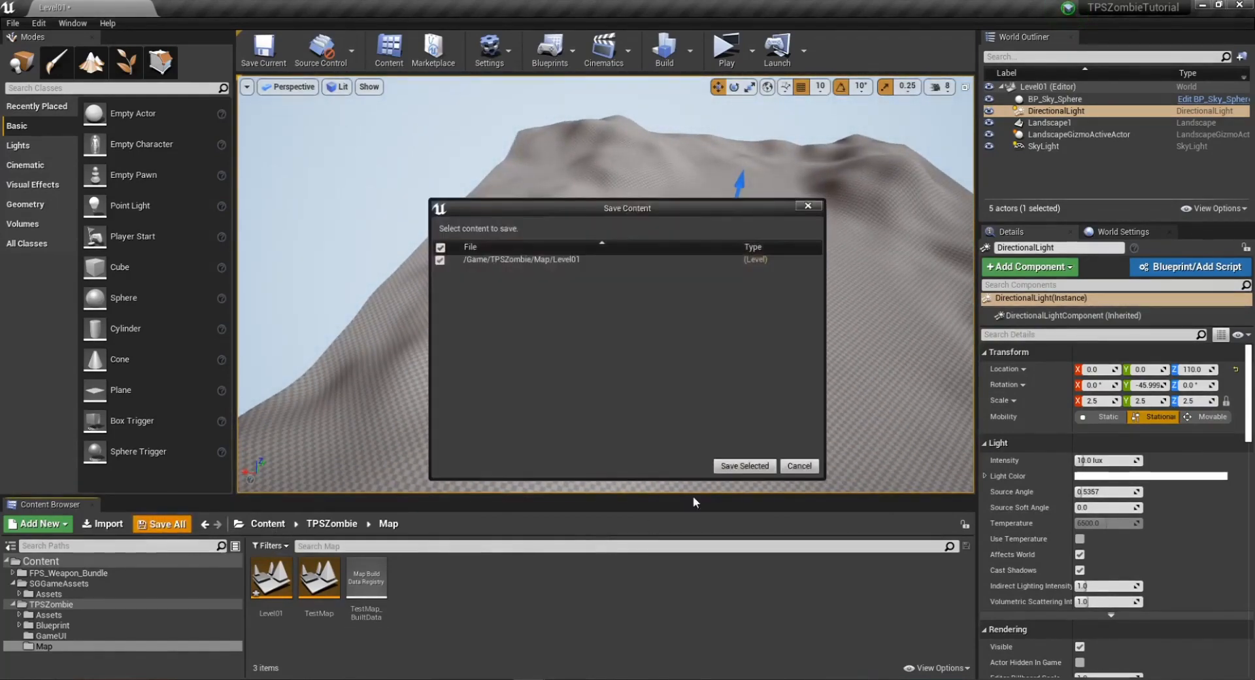
left_click(751, 463)
Place a Player Start on the flat middle of the landscape and reset its location to the origin.
right_click_drag(655, 414, 693, 385)
key("w")
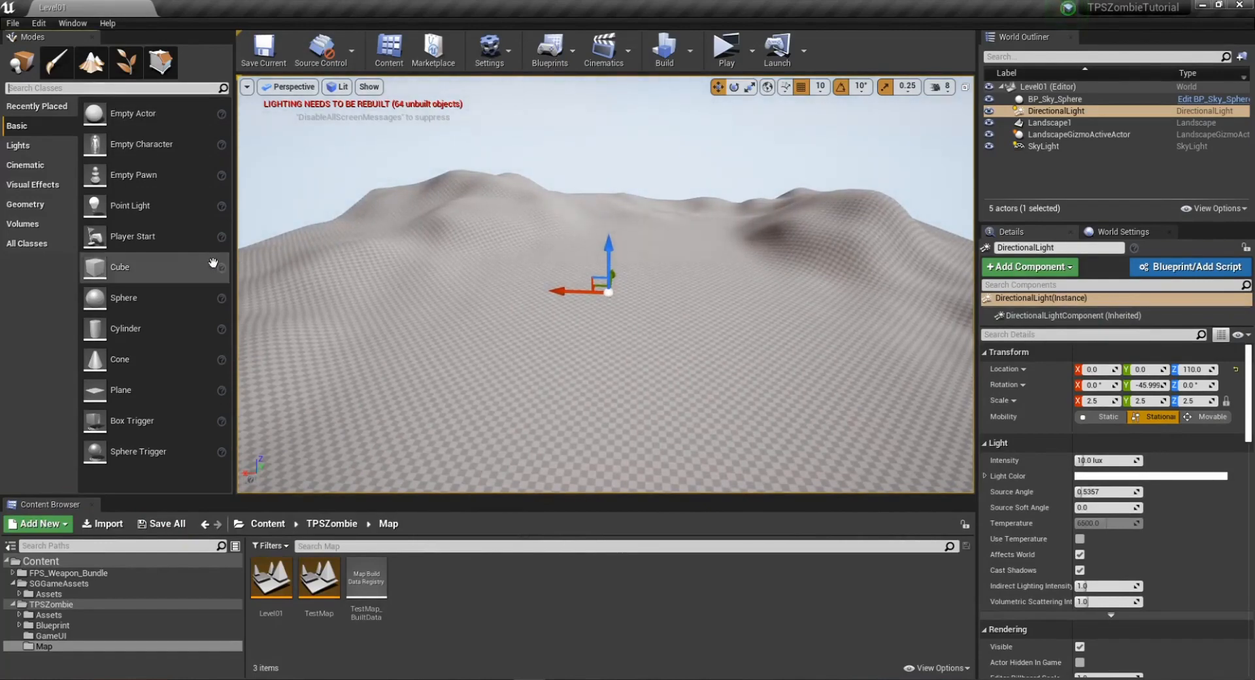
left_click_drag(128, 237, 608, 339)
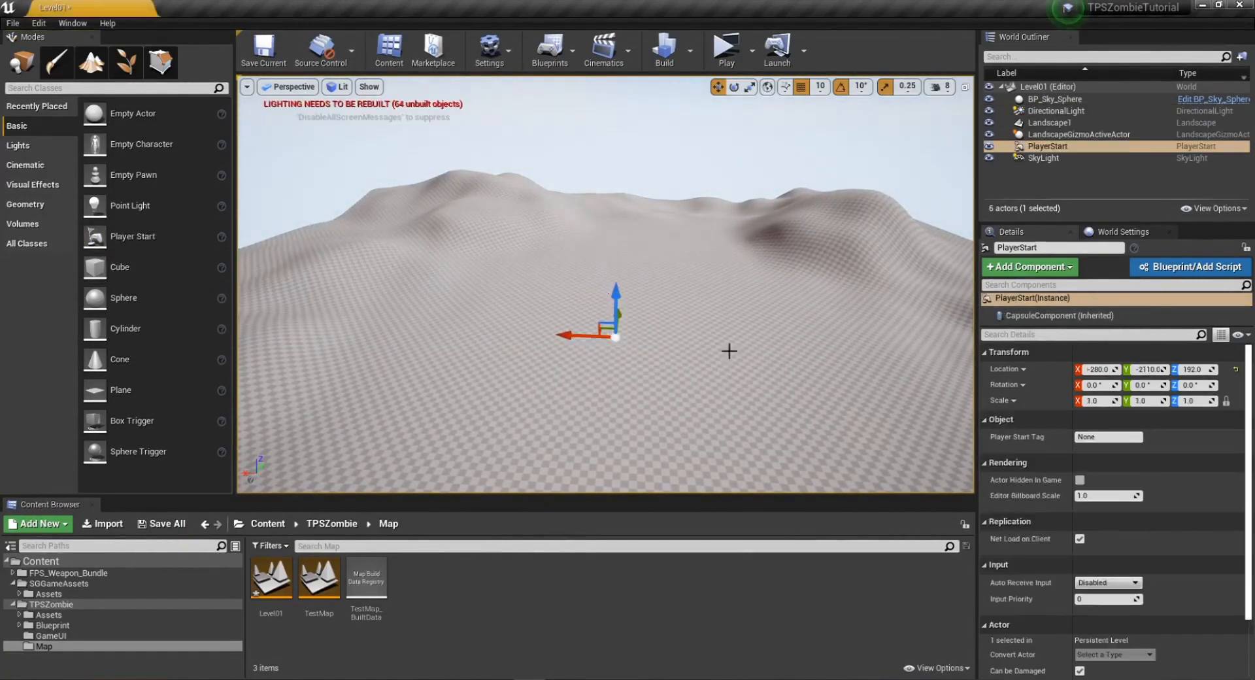
left_click(1237, 370)
Set the camera speed to 3 and raise the Player Start clear of the ground, undoing its deletion on the way.
right_click_drag(766, 274, 824, 293)
left_click(941, 87)
right_click_drag(566, 314, 566, 314)
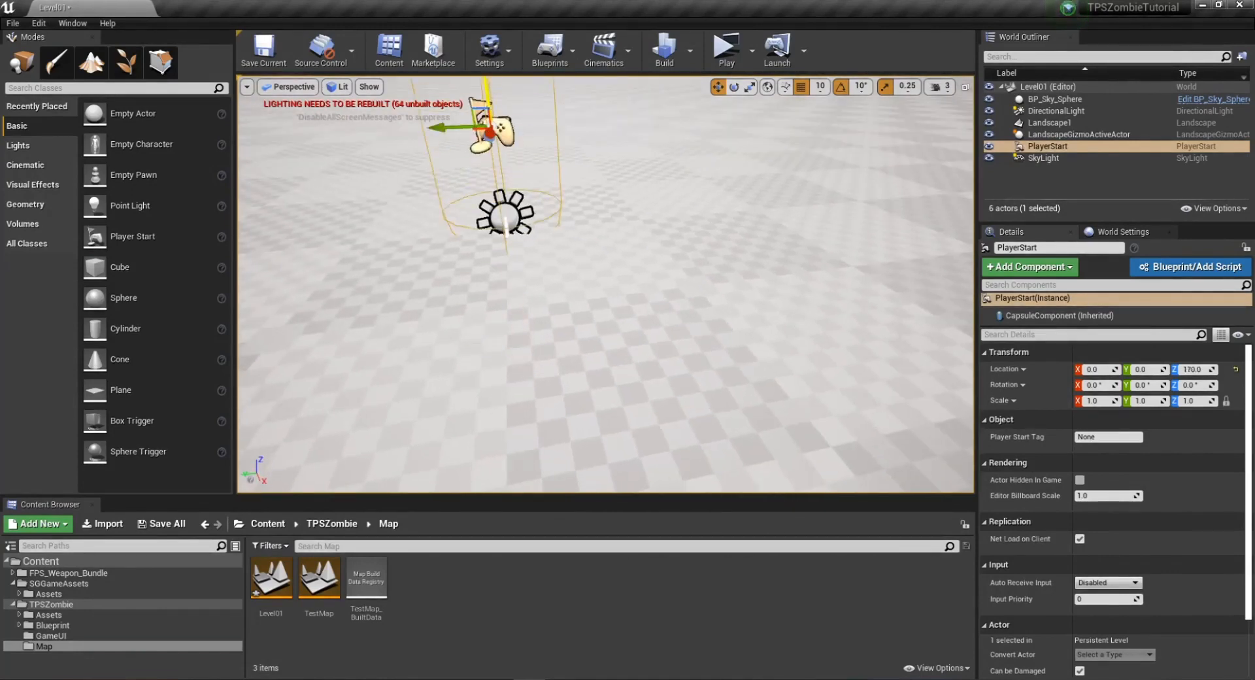
right_click_drag(552, 254, 552, 254)
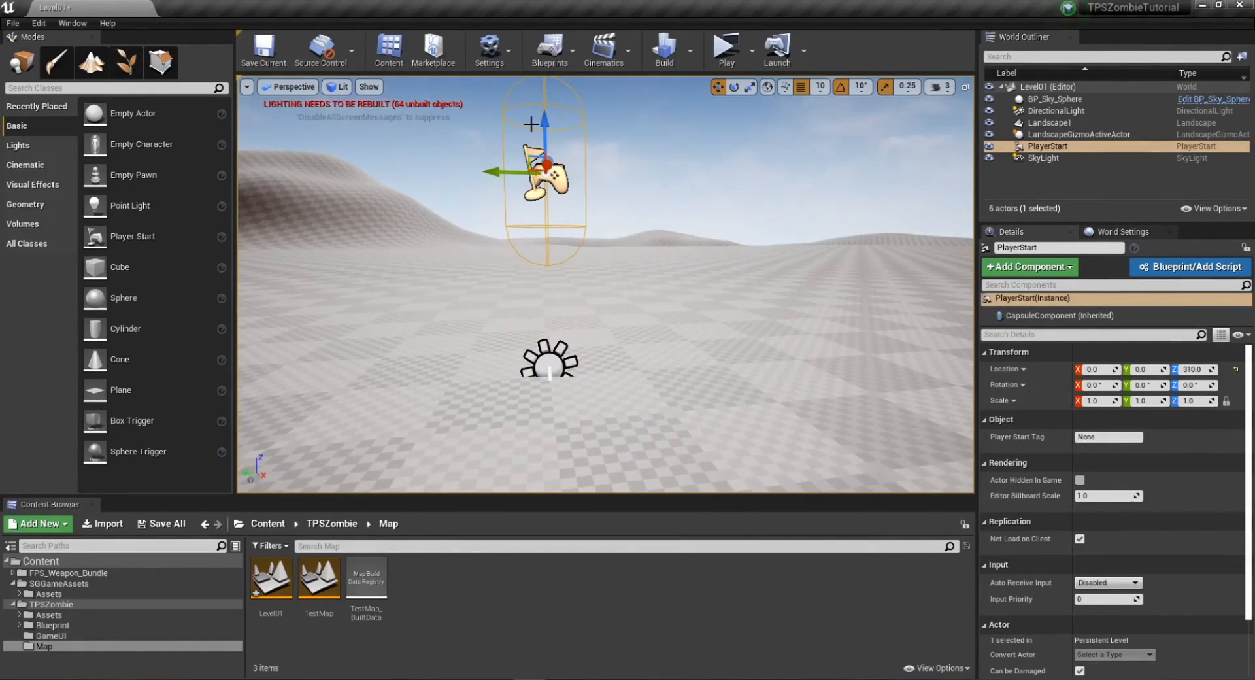
key("Delete")
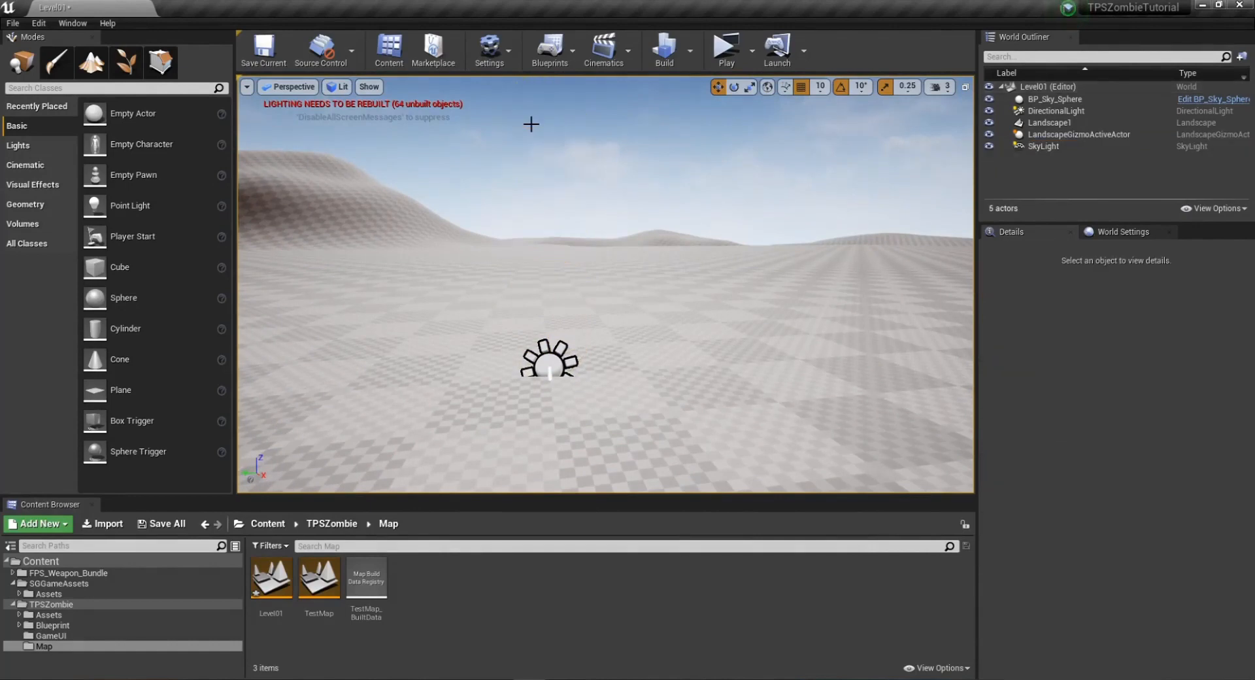
key("ctrl+z")
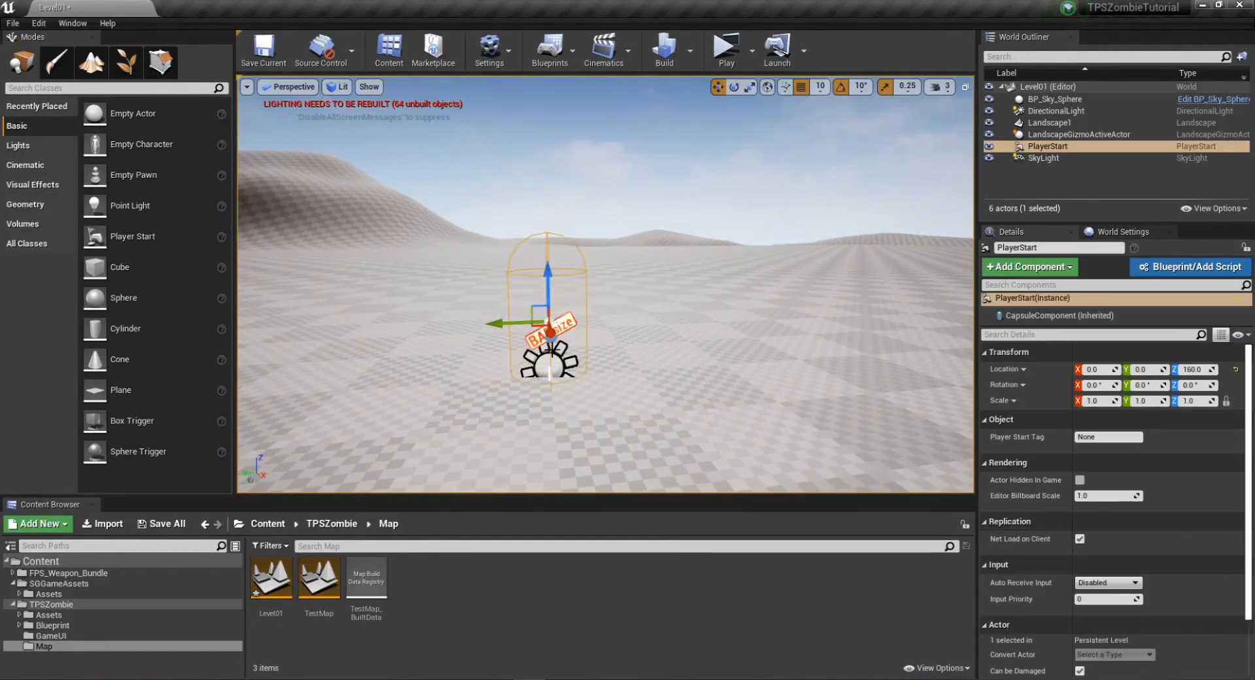
right_click_drag(516, 392, 511, 362)
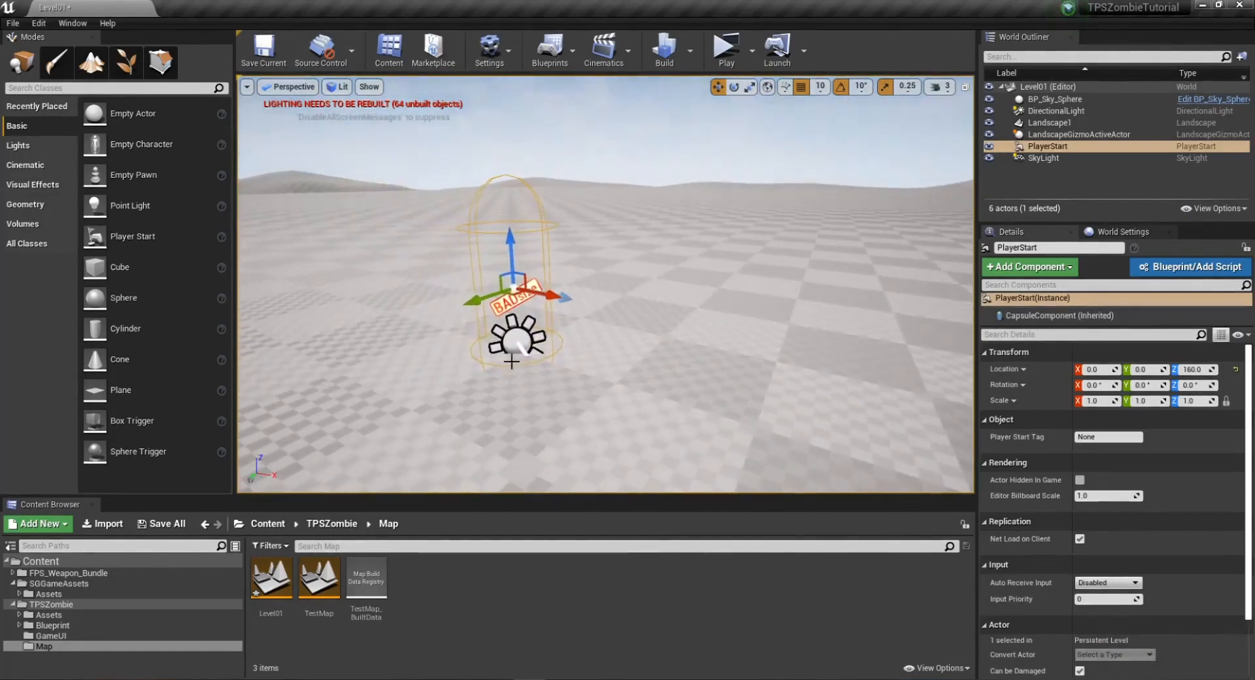
left_click_drag(510, 249, 503, 106)
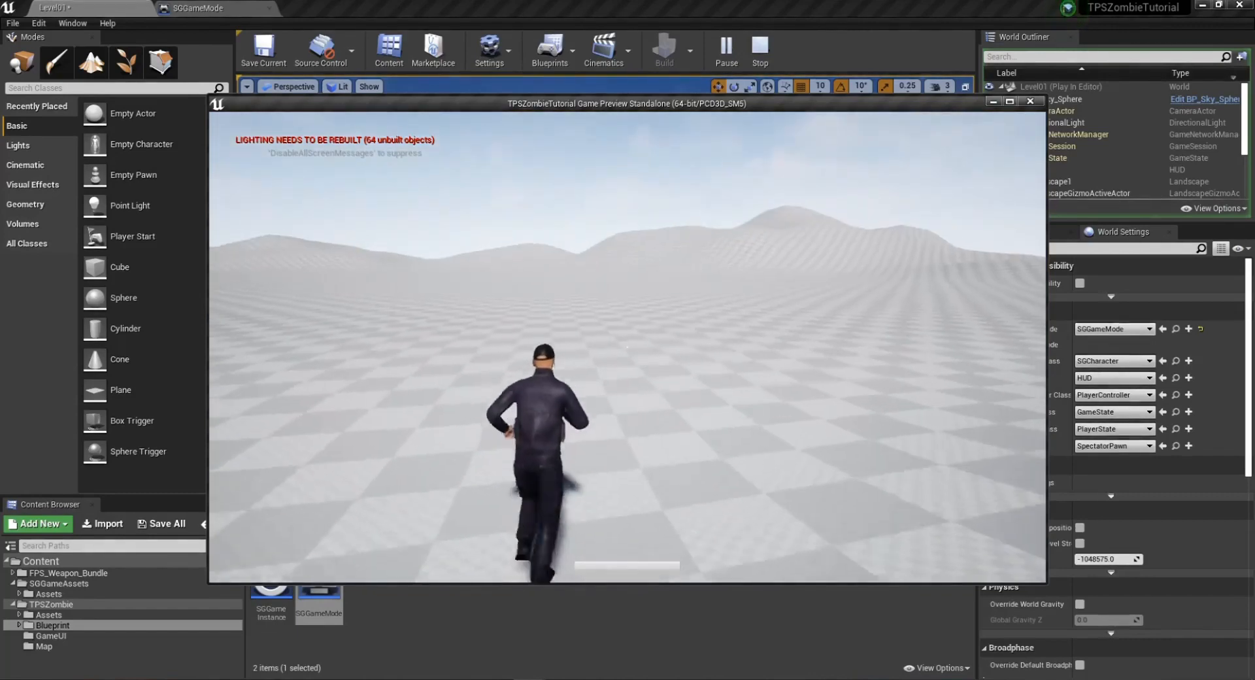
Stop the game preview, enlarge the Content Browser and show the contents of TPSZombie's Blueprint folder.
key("Escape")
left_click(444, 615)
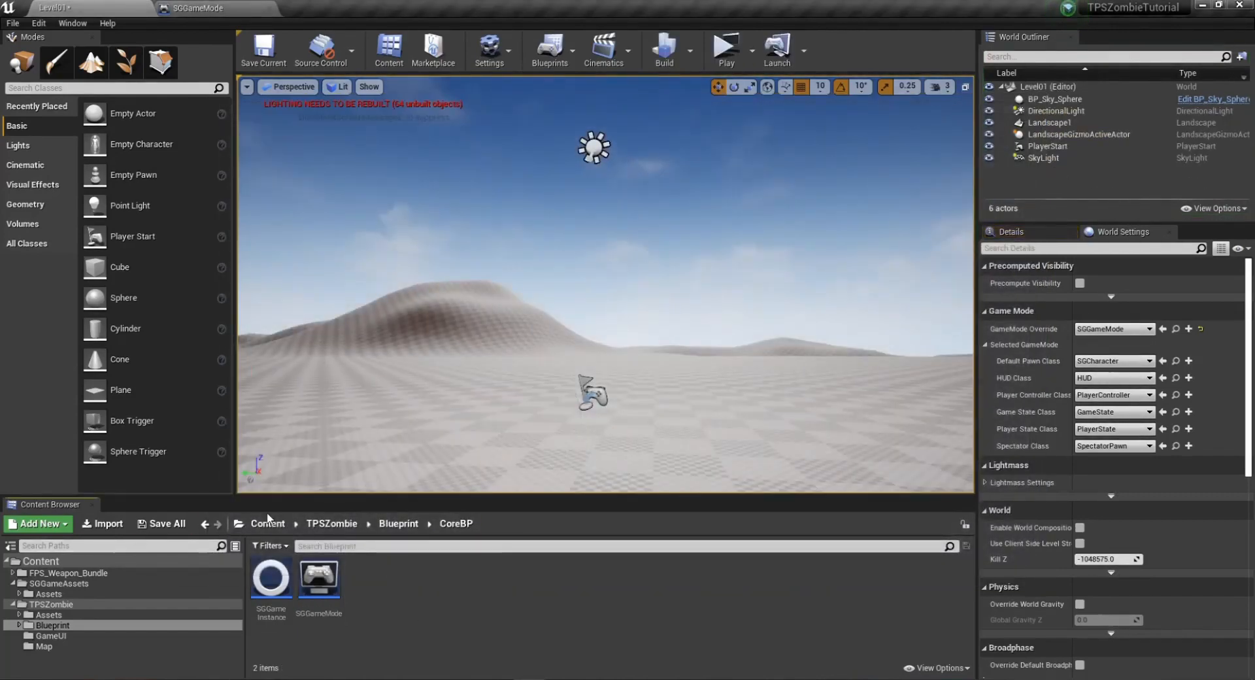
left_click_drag(39, 497, 40, 456)
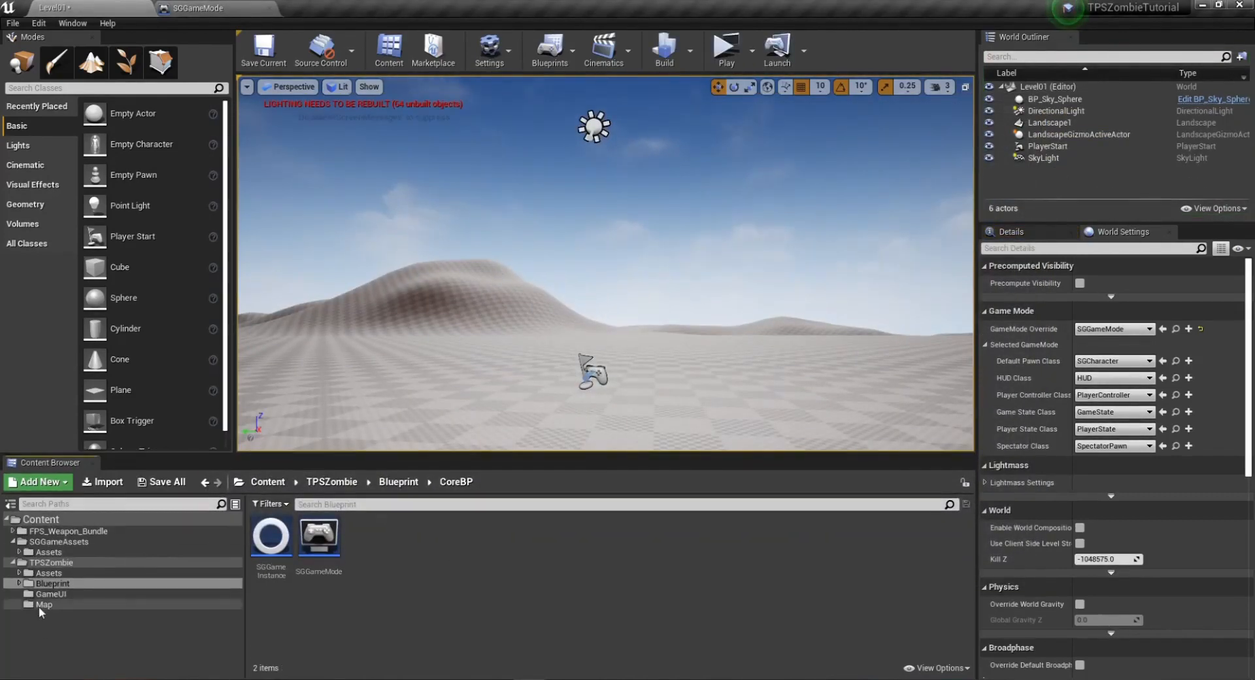
left_click(60, 563)
double_click(319, 536)
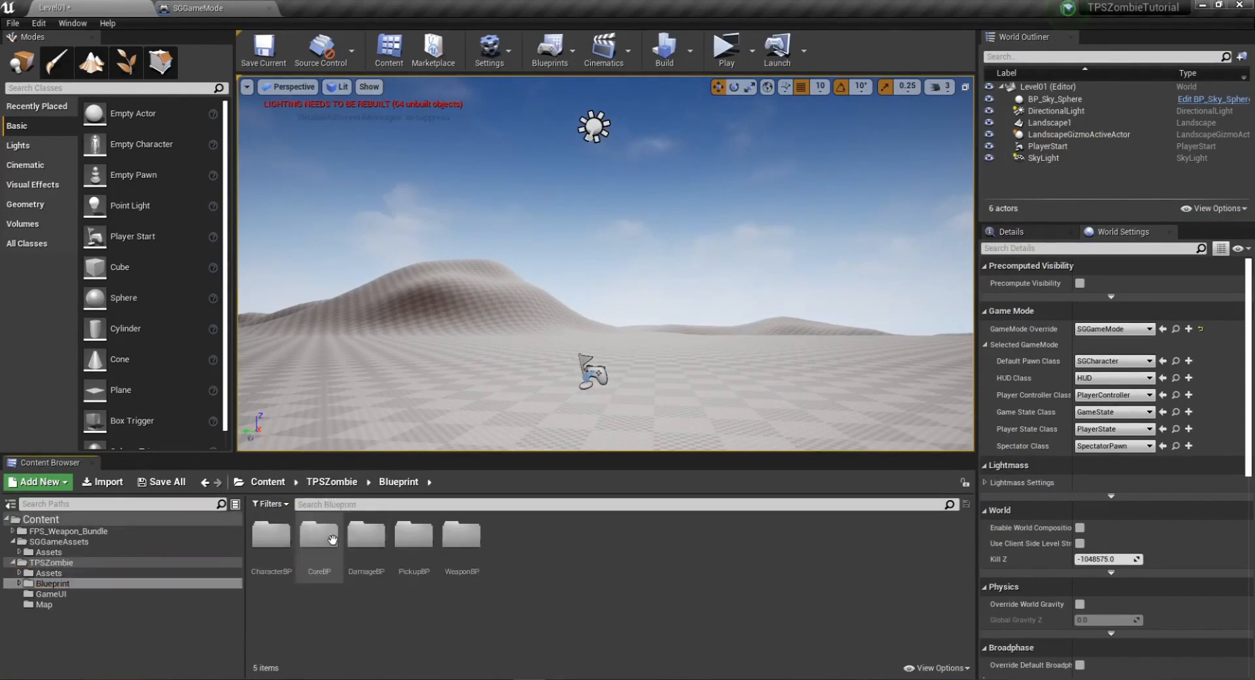
Create a folder named LanscapeBP inside the Blueprint folder.
right_click(613, 581)
left_click(700, 157)
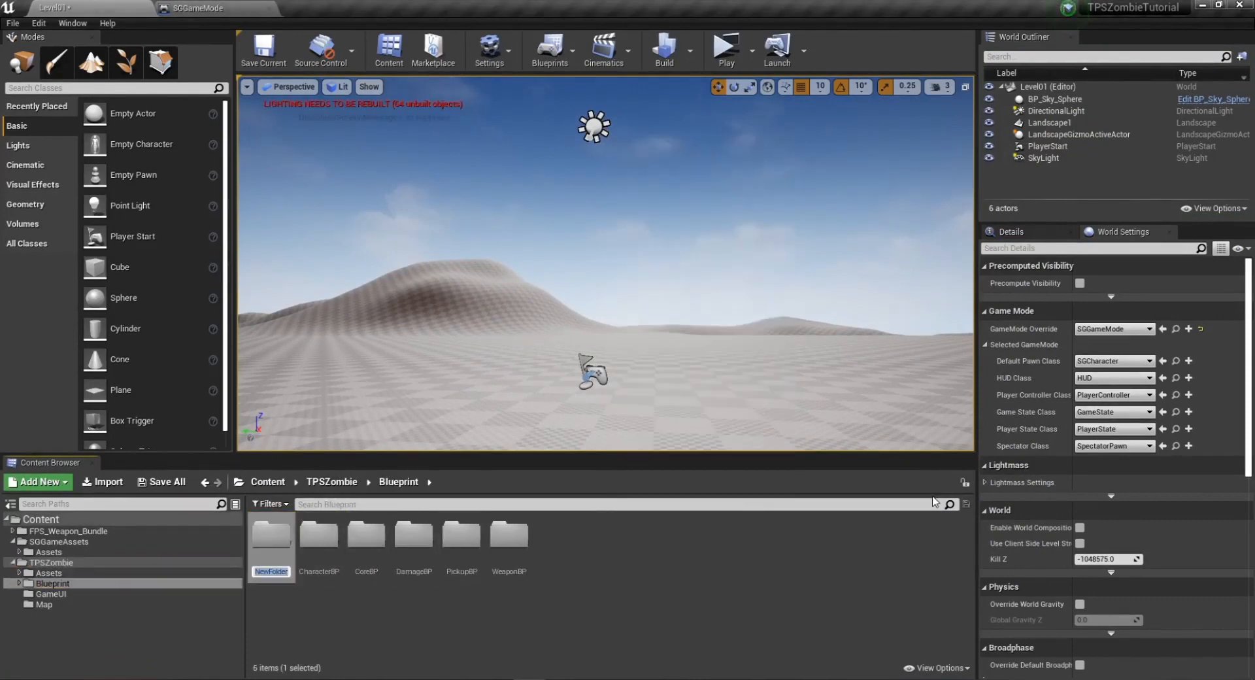
type("La")
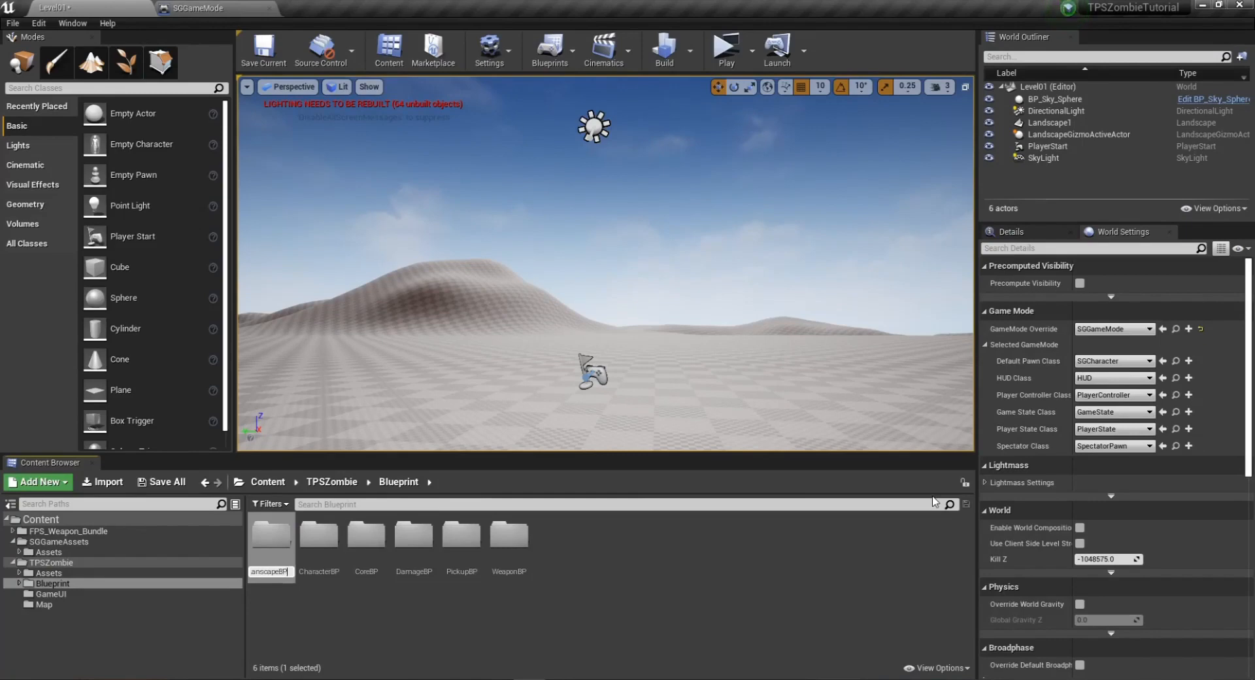
type("nscapeBP")
key("Return")
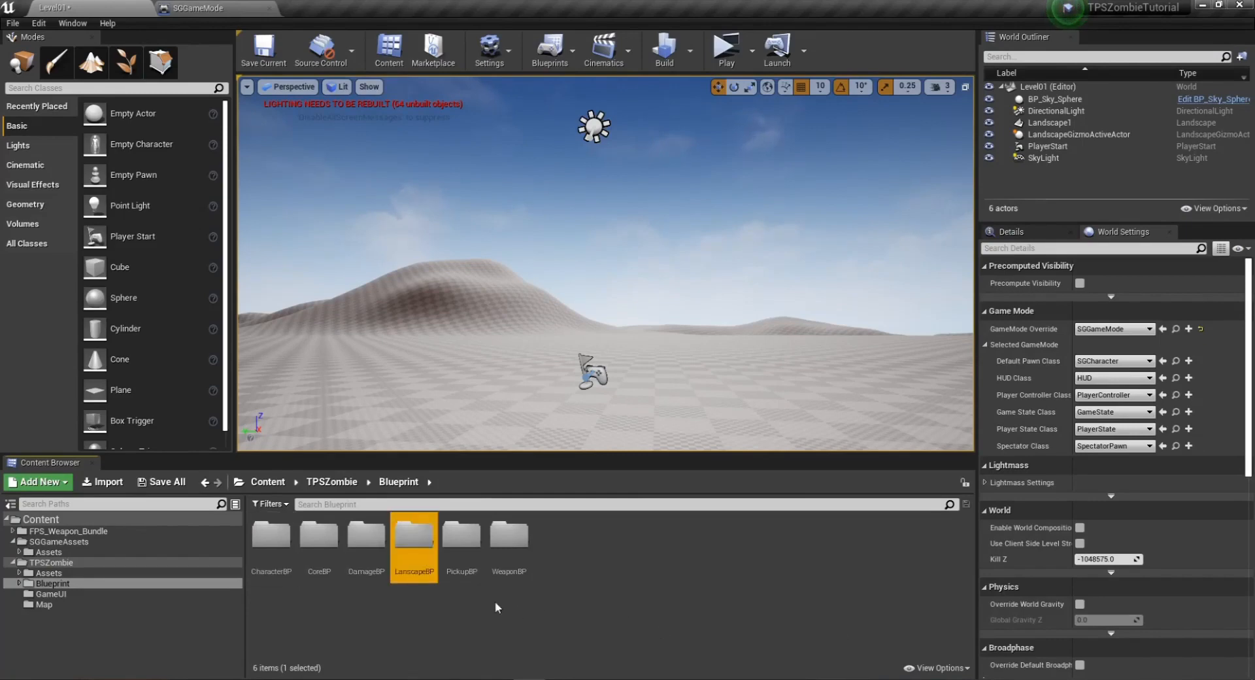
Rename the LanscapeBP folder as LanDscapeBP.
left_click(430, 572)
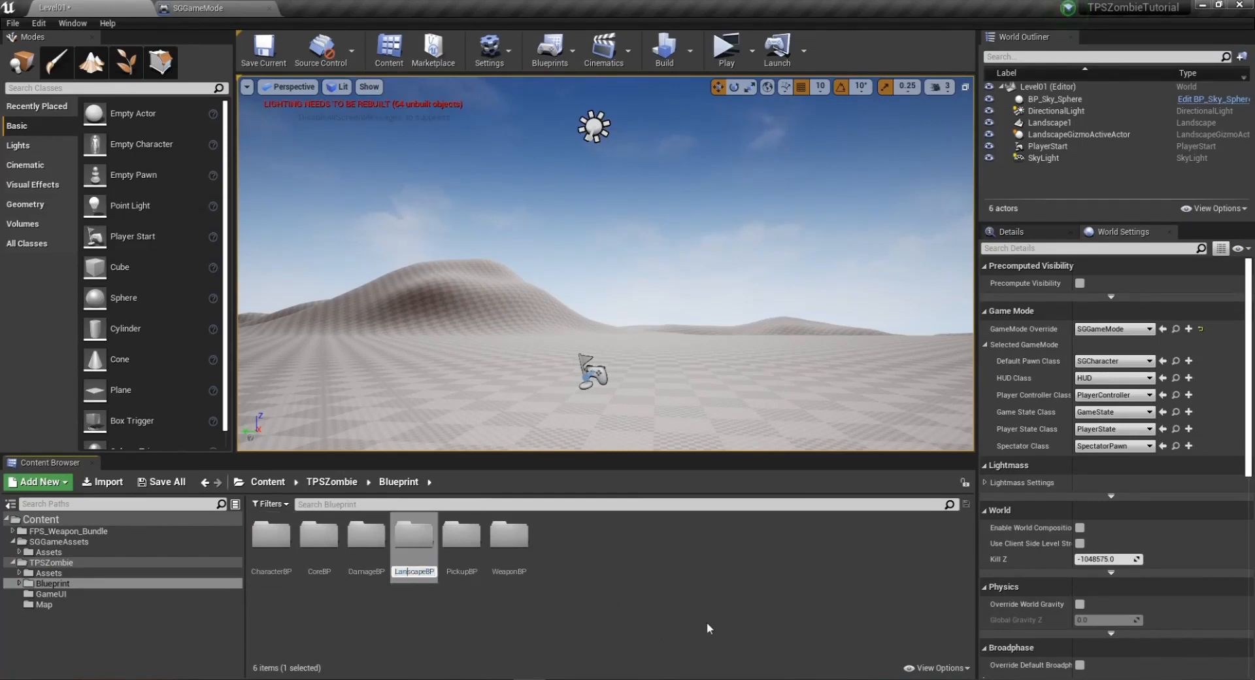
key("Return")
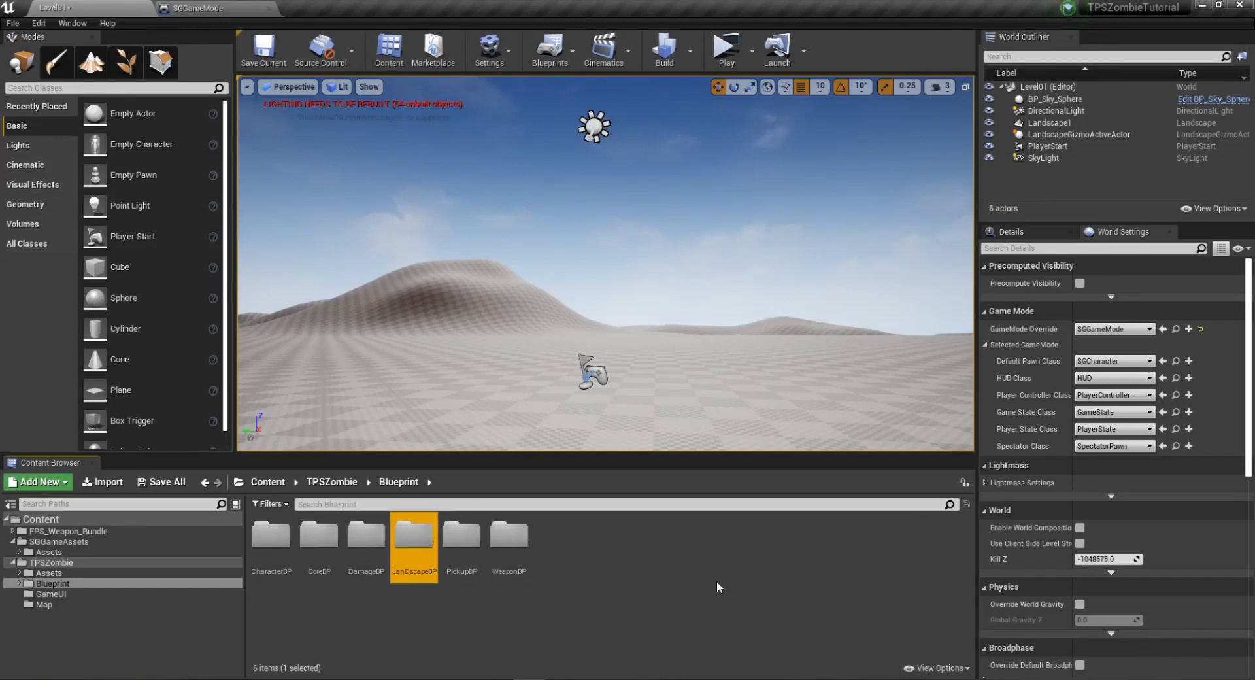
left_click(411, 572)
left_click(407, 573)
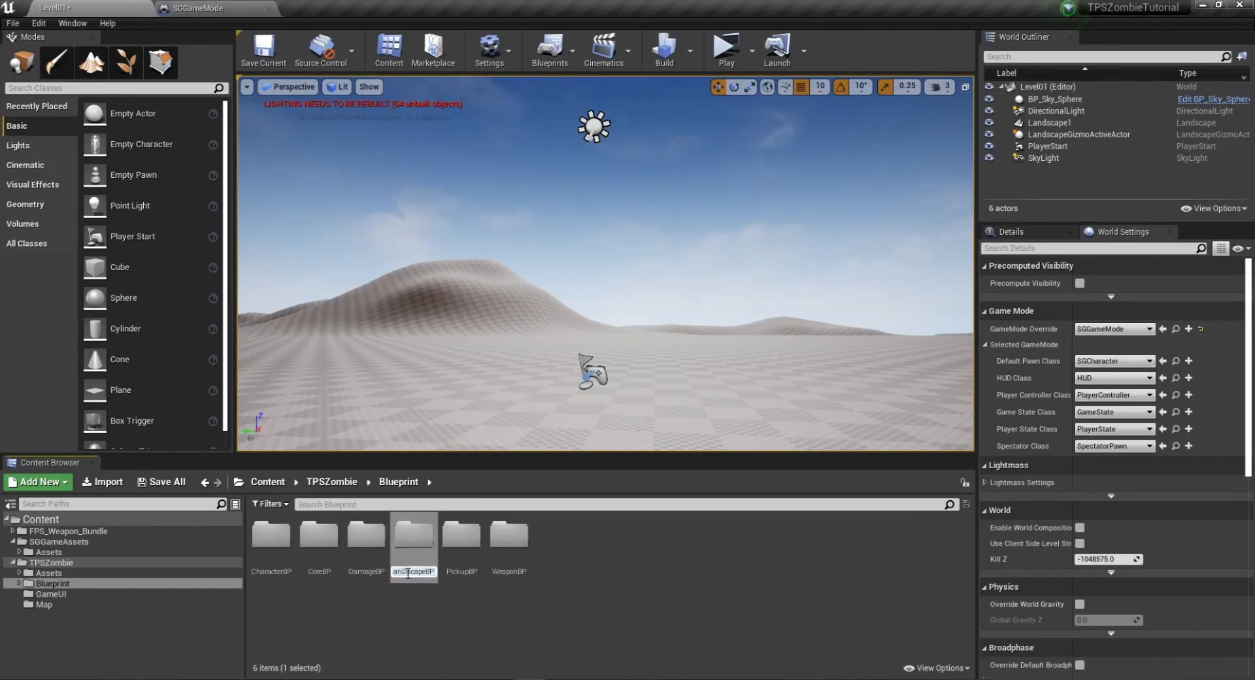
key("Return")
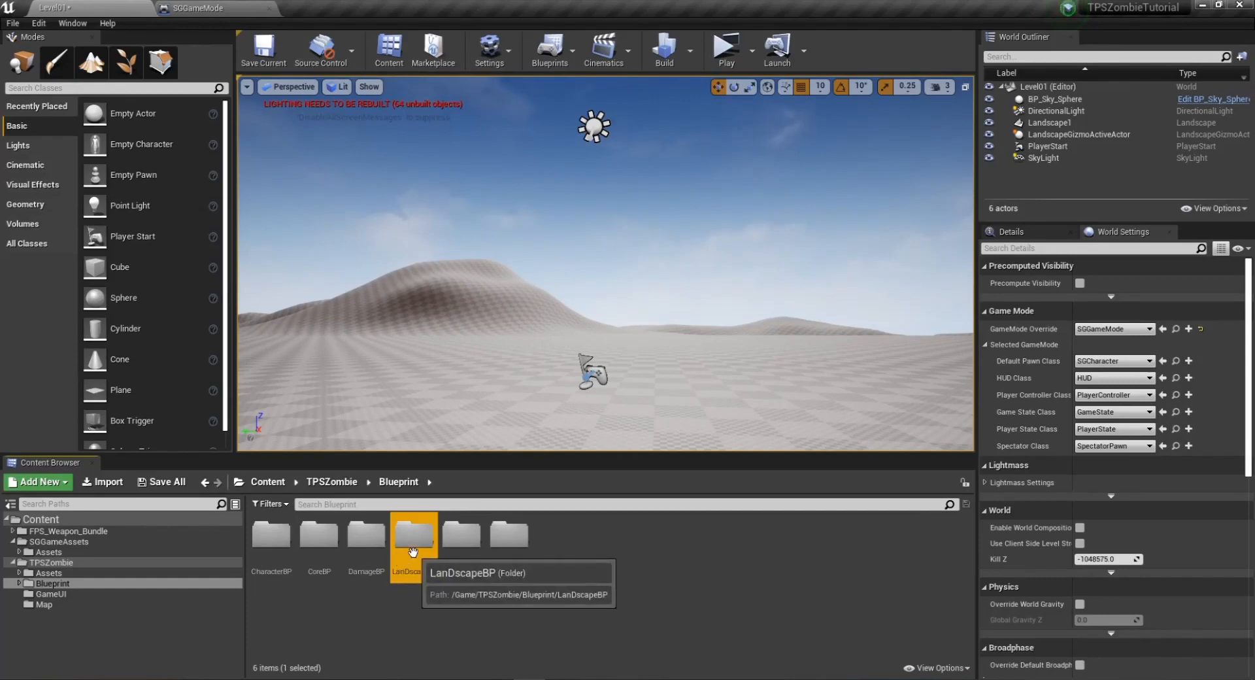
Create a material named Land_Mat inside the LanDscapeBP folder.
double_click(418, 559)
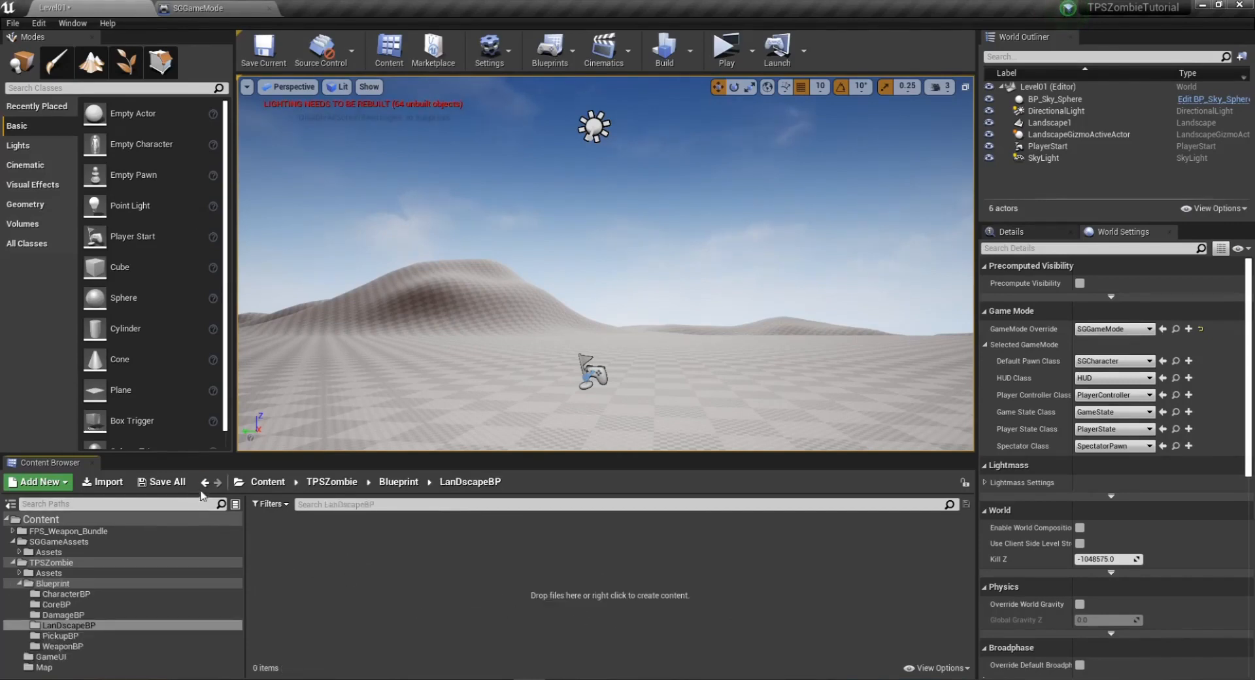
right_click(344, 566)
mouse_move(414, 561)
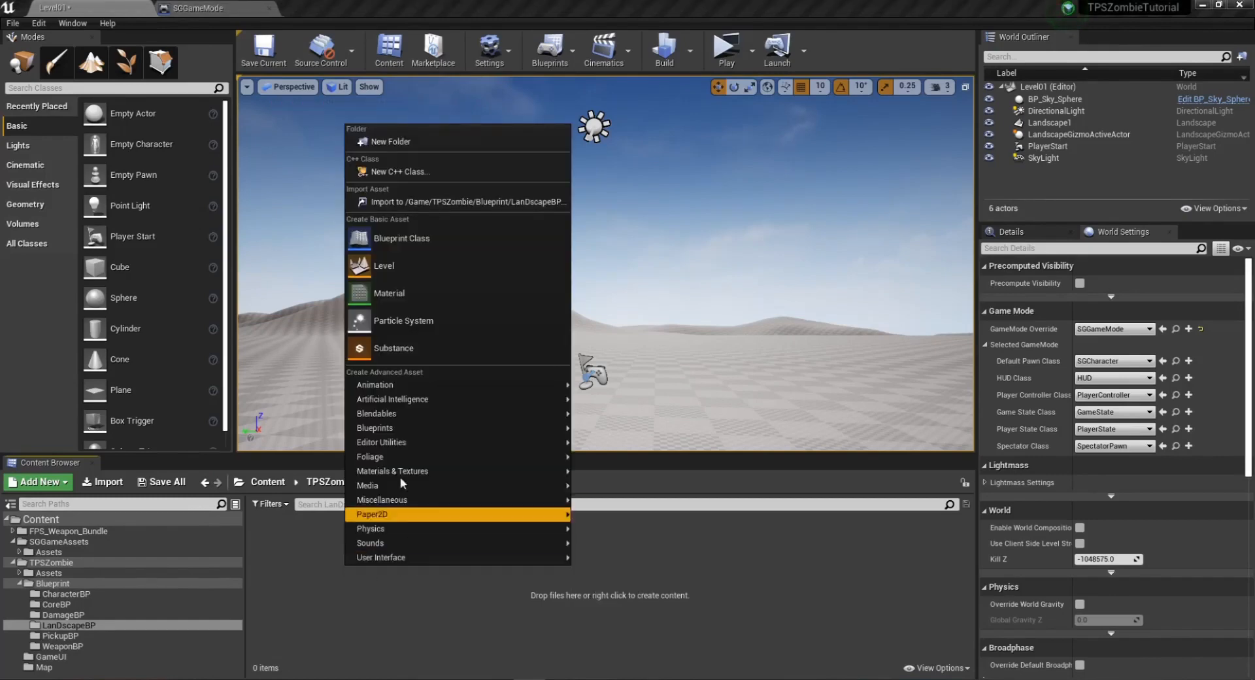
mouse_move(388, 474)
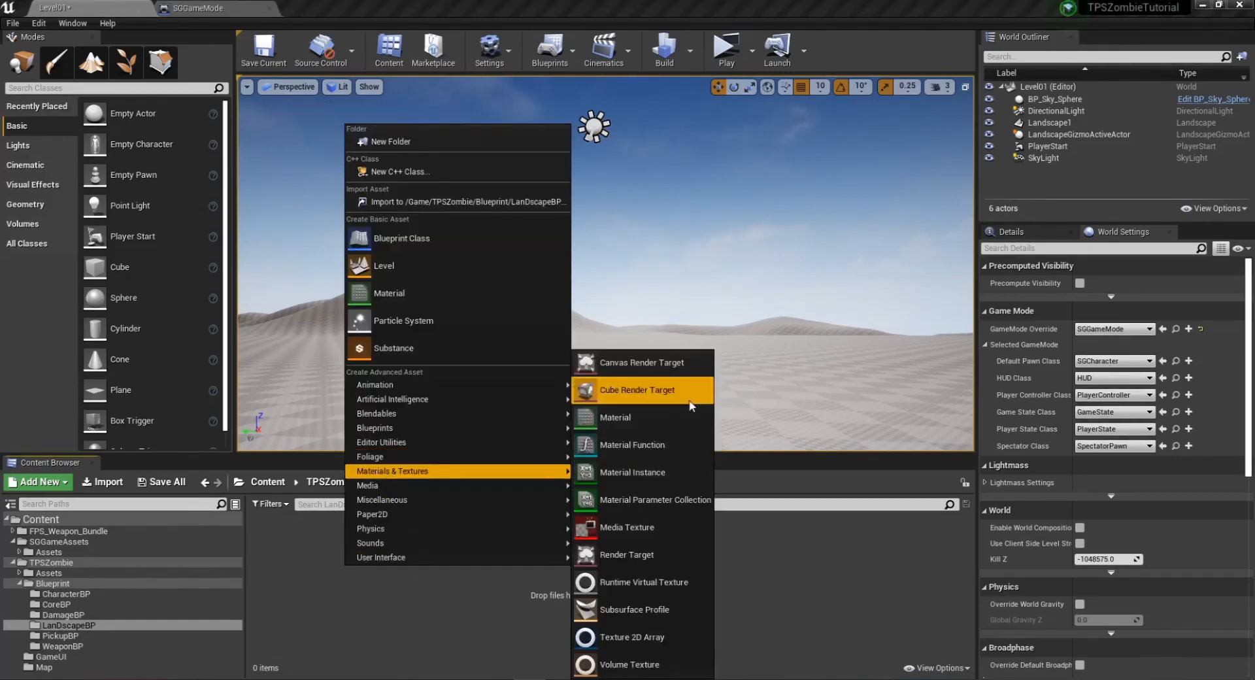
left_click(626, 420)
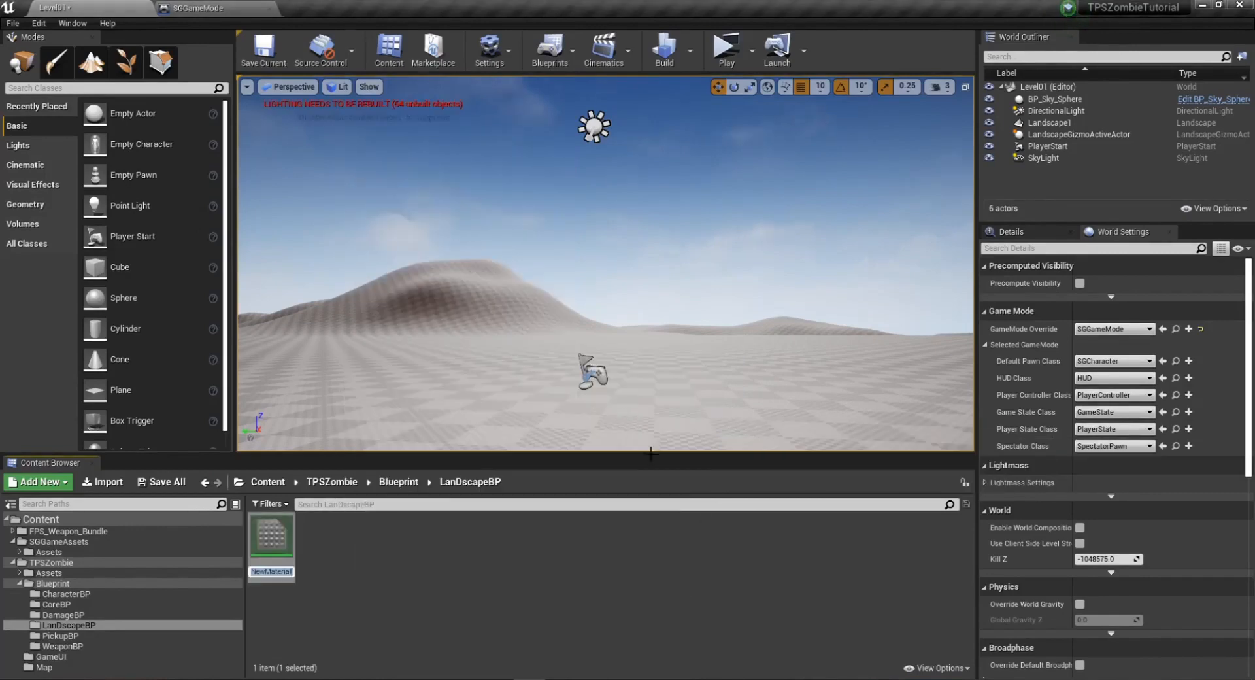
type("Land_Mat")
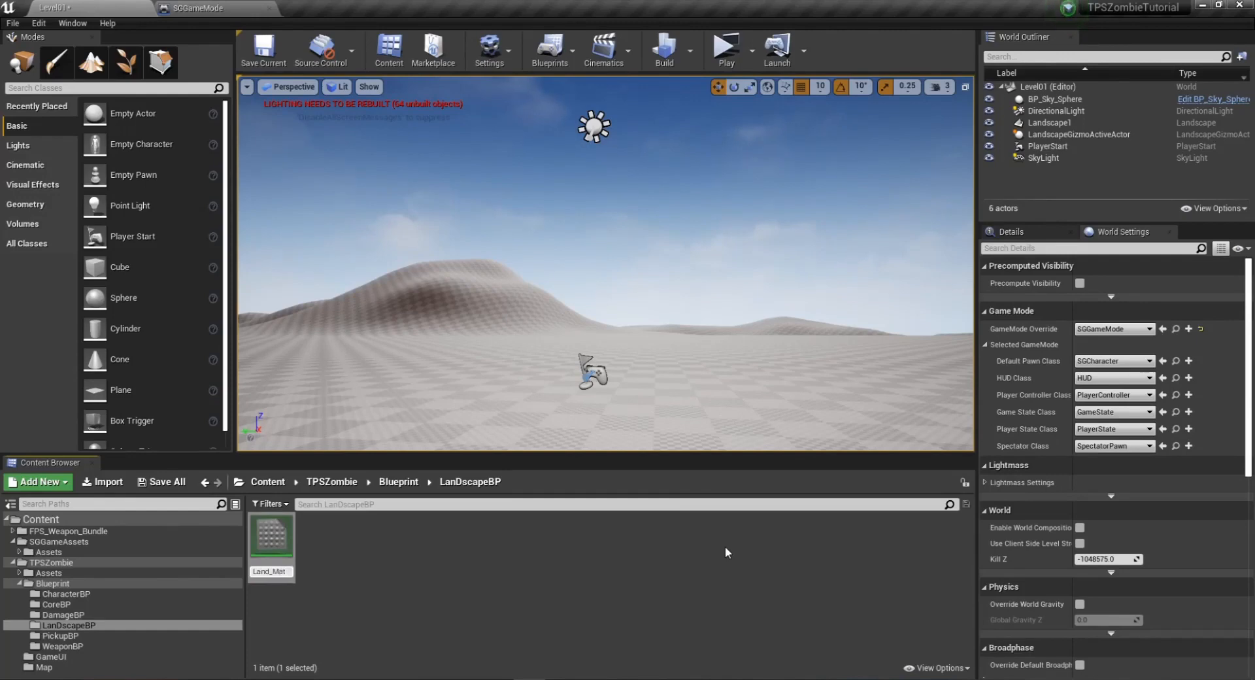
key("Return")
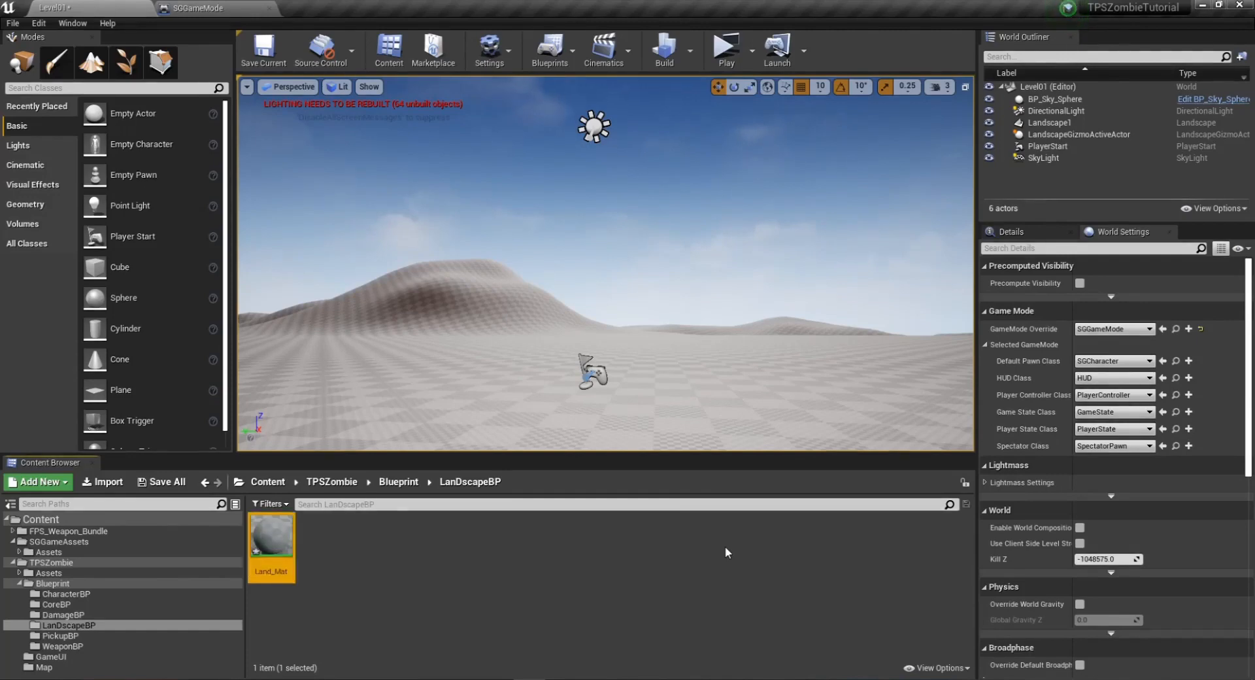
Save all unsaved content, including Land_Mat and the Level01 map.
left_click(522, 592)
left_click(164, 488)
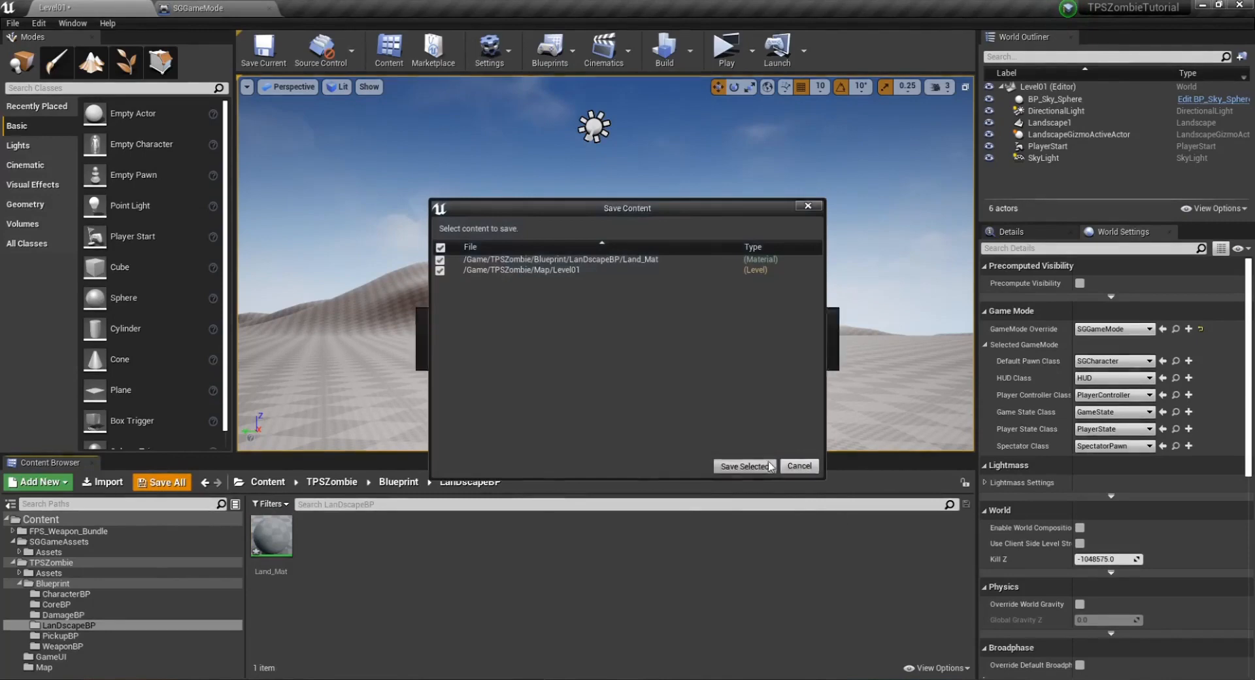
left_click(744, 463)
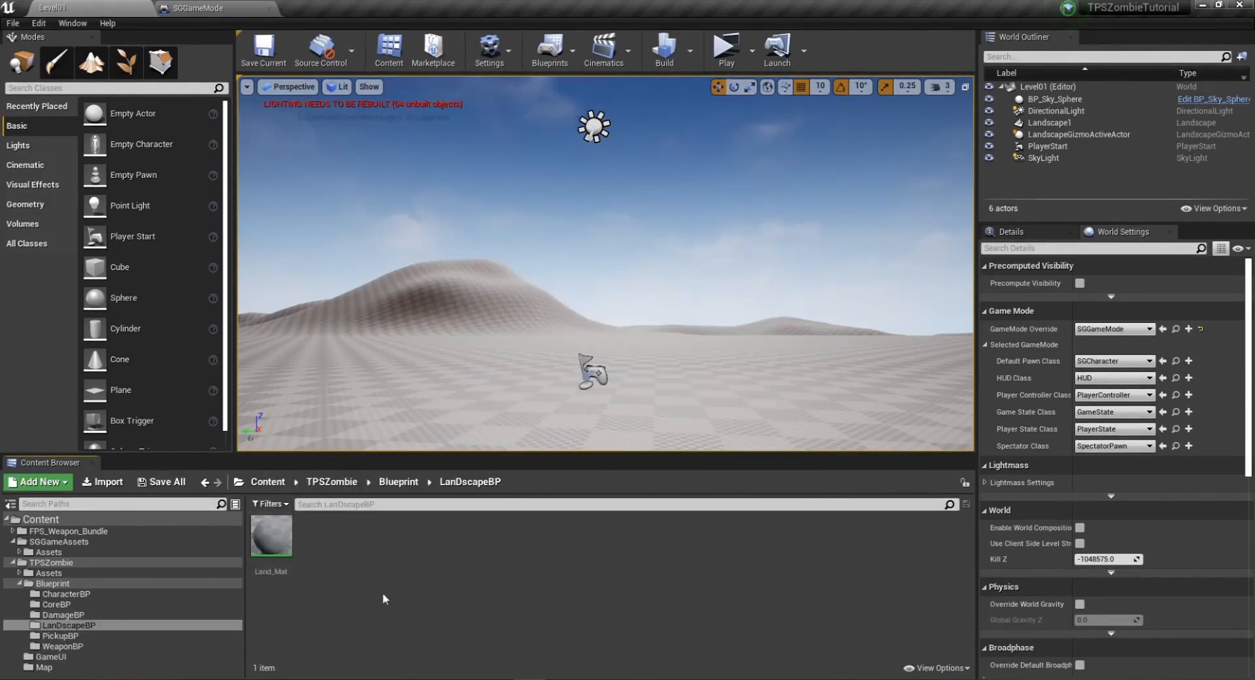
Create a material function named Grass1 in the LanDscapeBP folder.
right_click(371, 553)
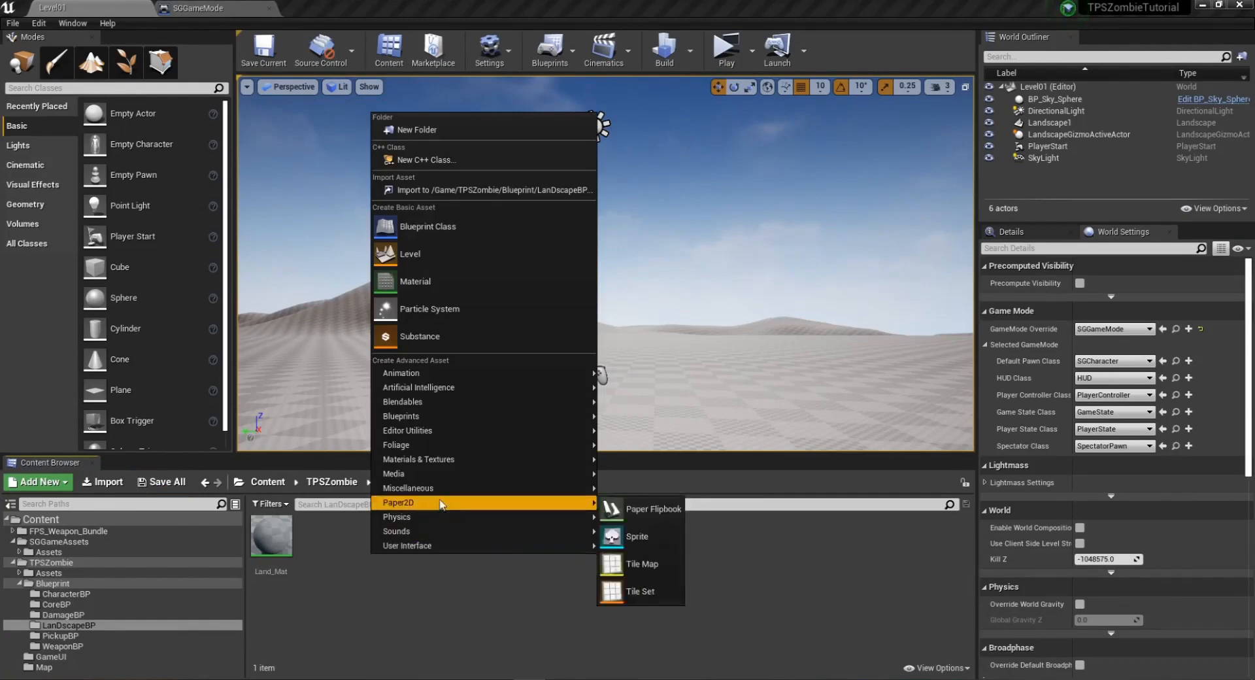
mouse_move(442, 461)
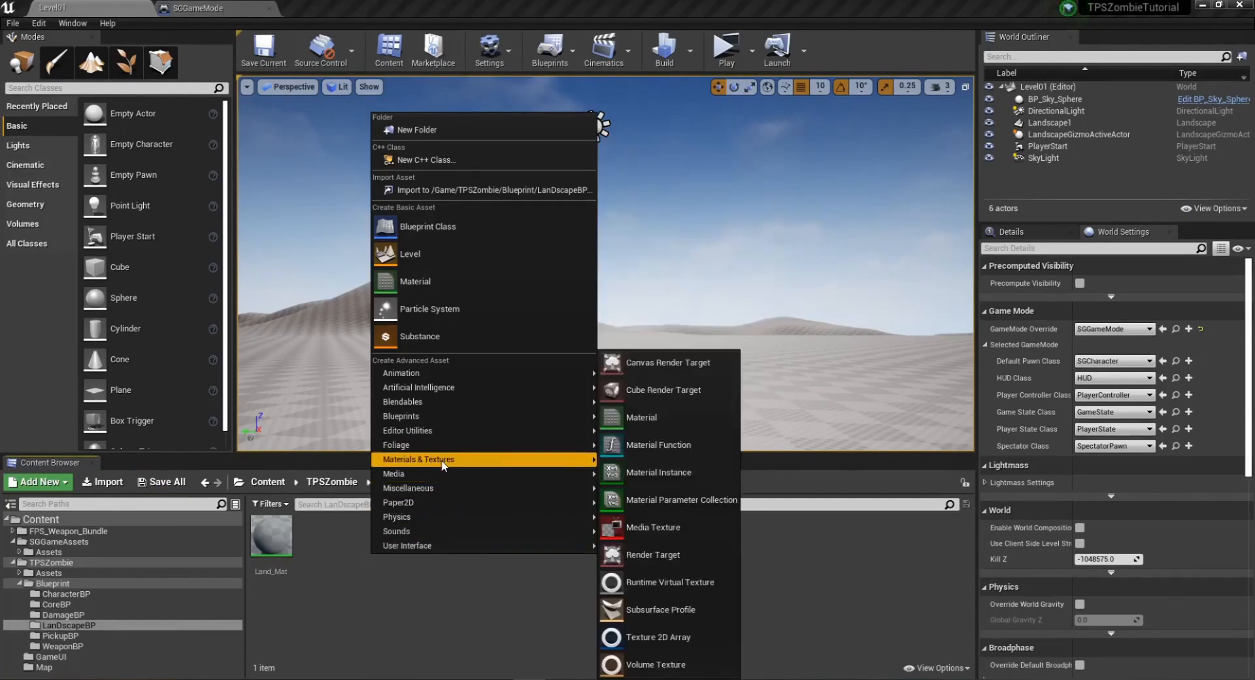
left_click(657, 445)
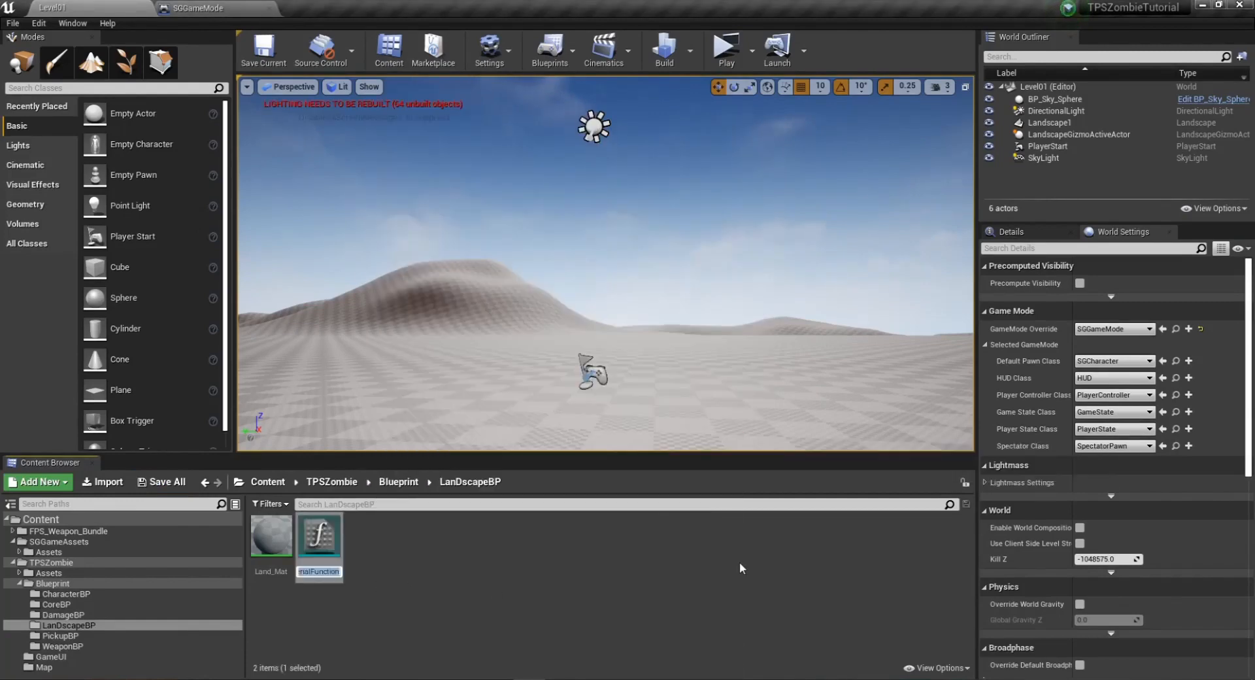
type("Grass1")
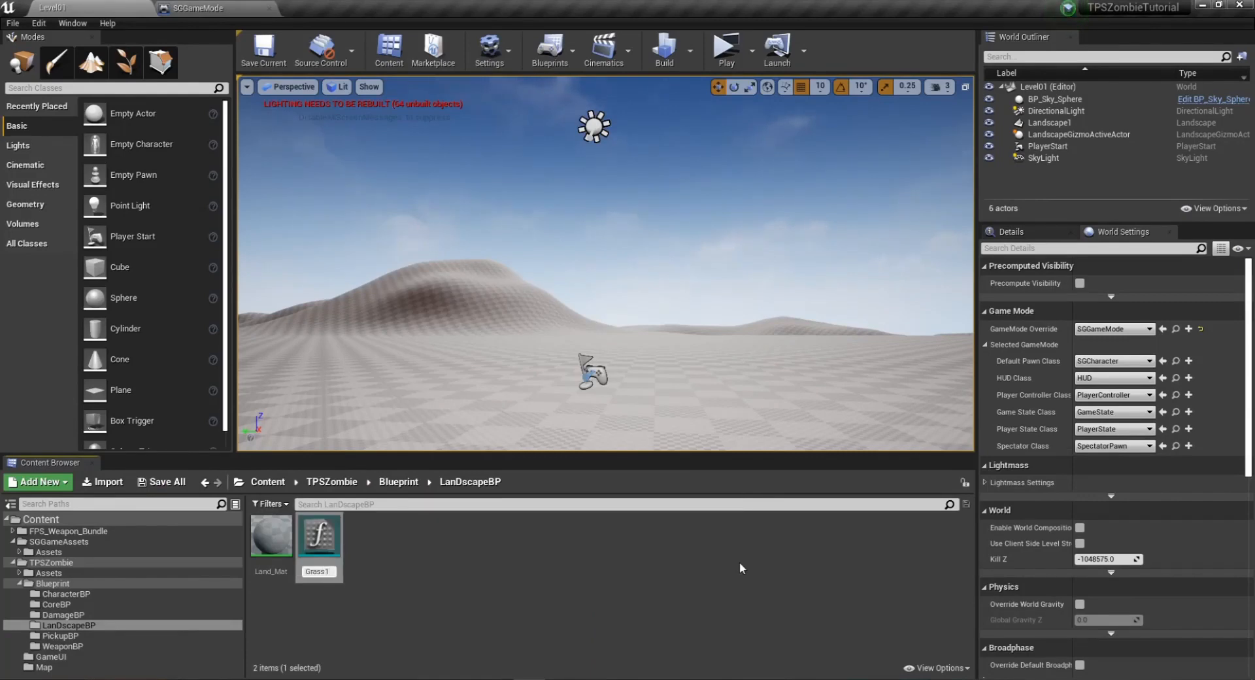
key("Return")
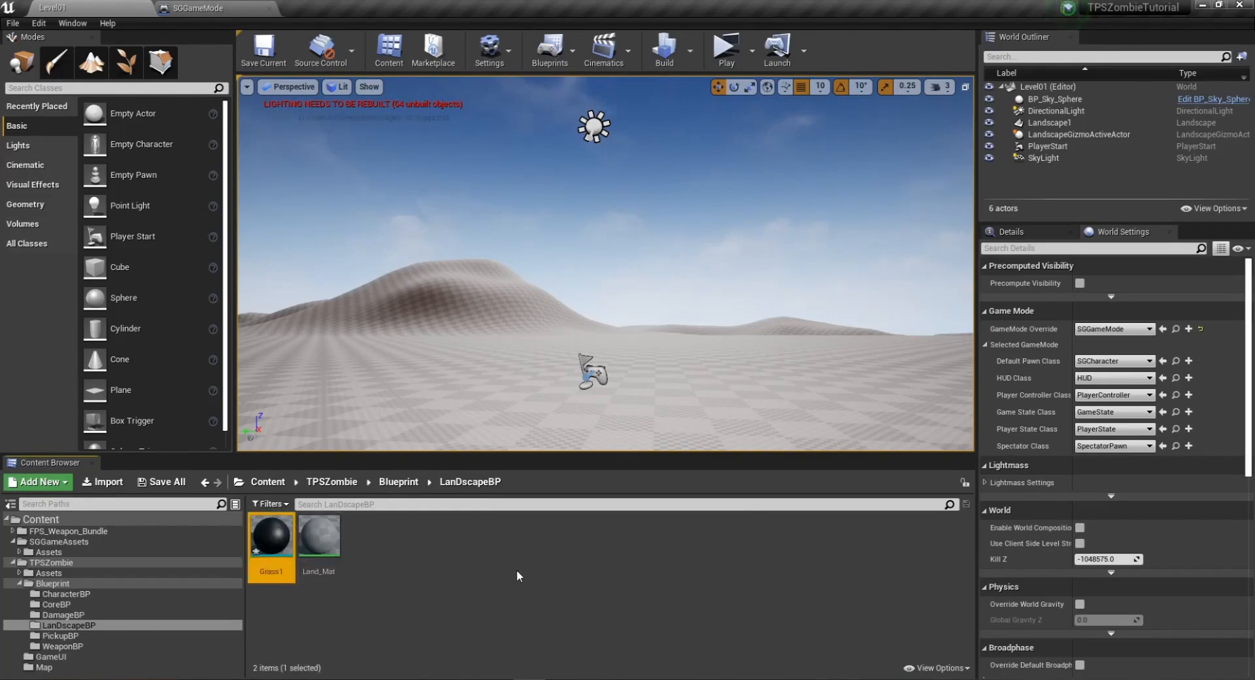
Duplicate the Grass1 material function as Grass2 and again as Dirt, and save all three functions.
key("ctrl+w")
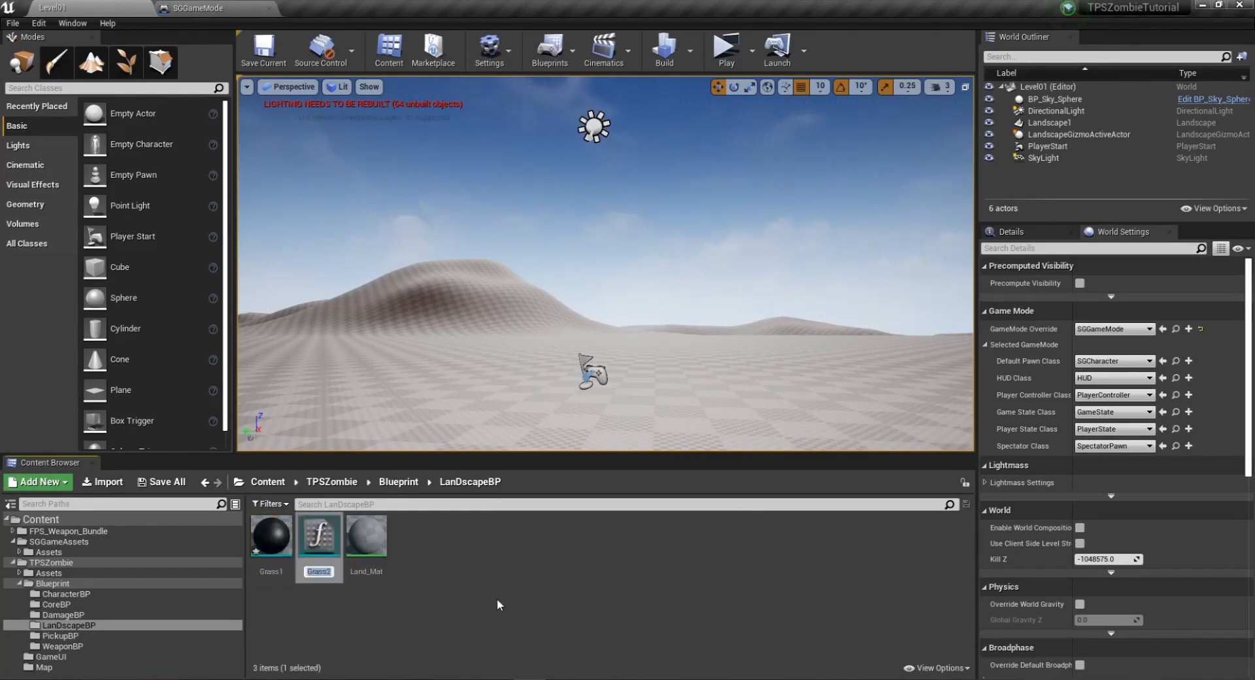
key("Return")
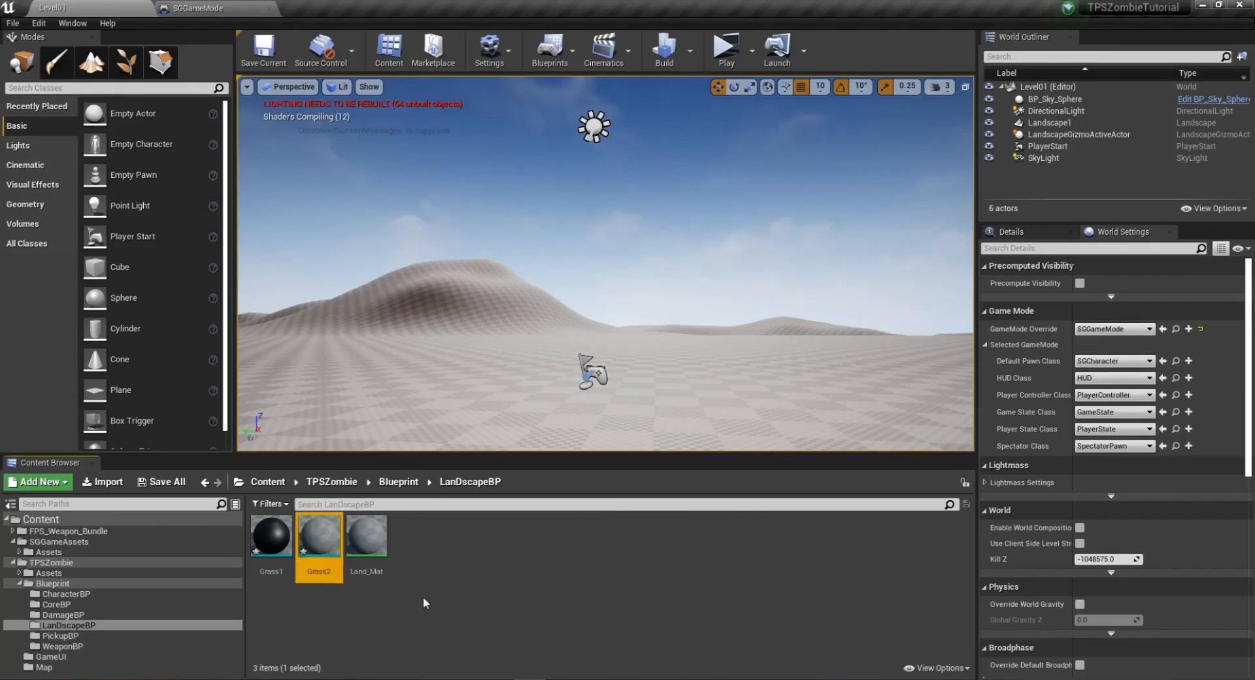
key("ctrl+w")
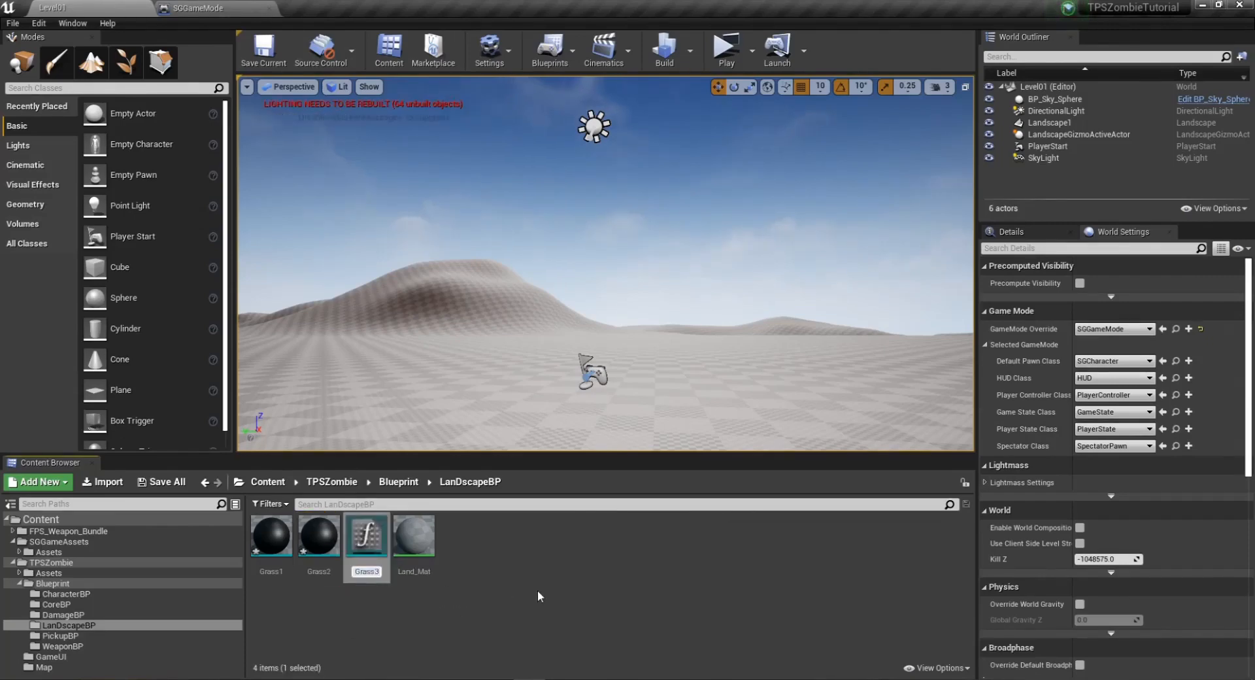
key("BackSpace")
type("Dirt")
key("Return")
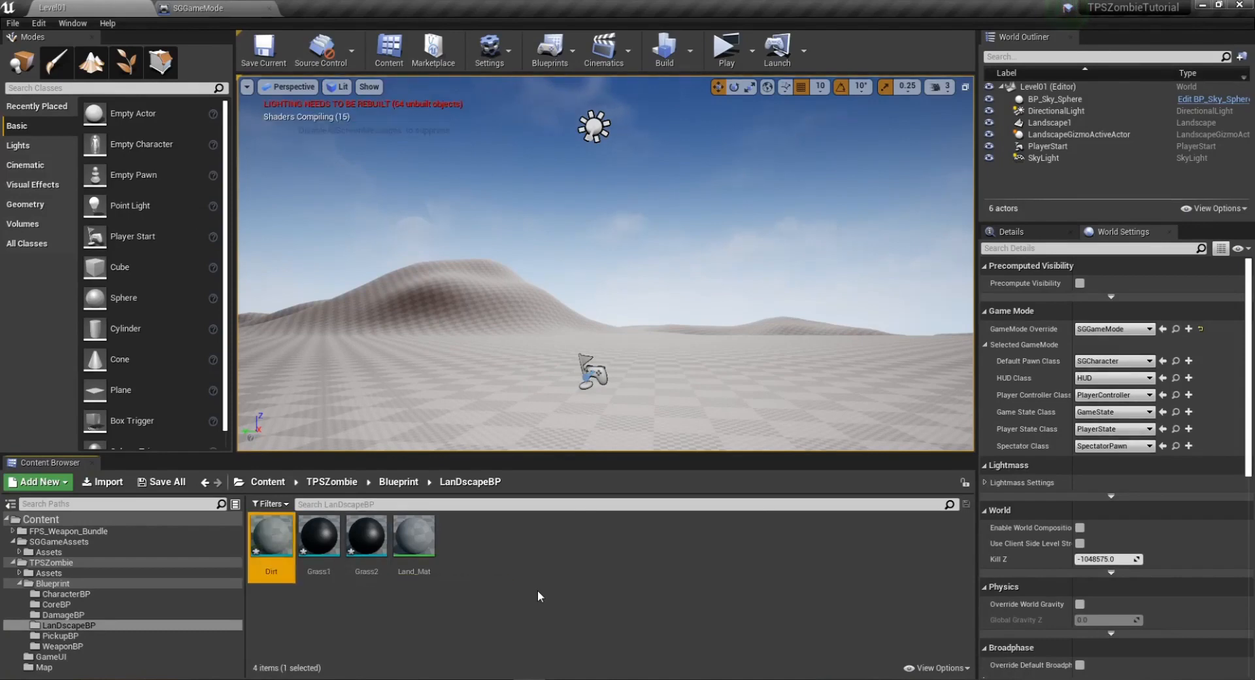
left_click(160, 482)
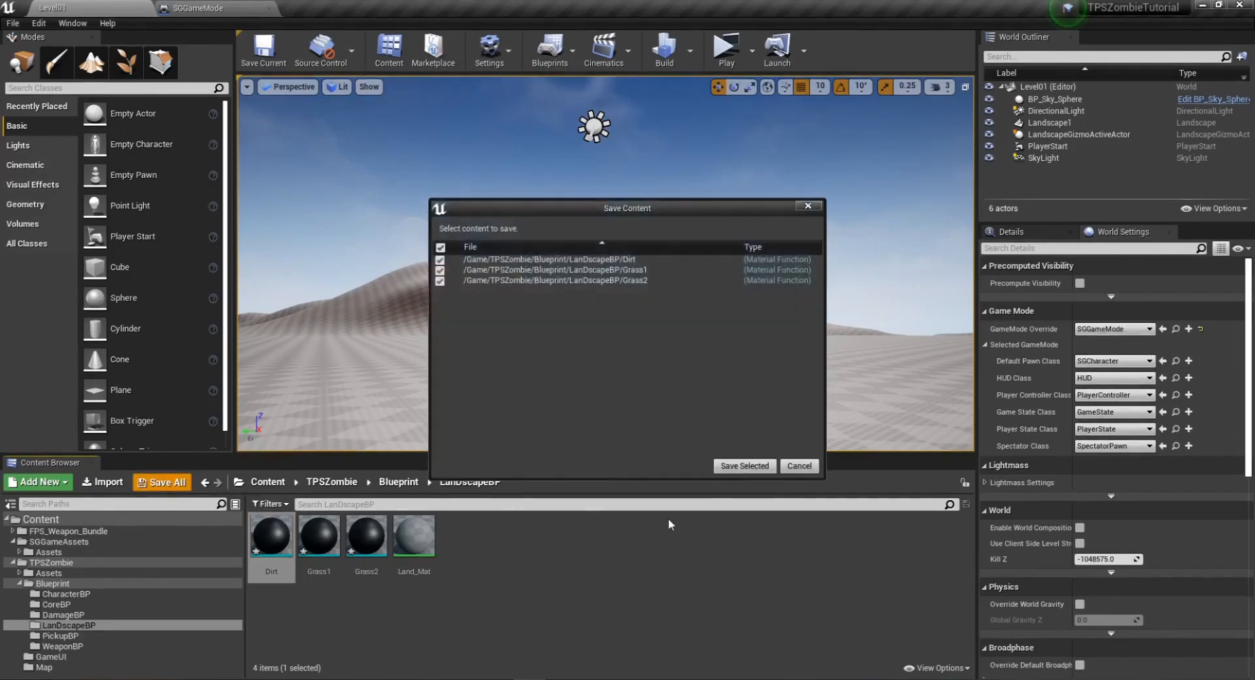
left_click(746, 466)
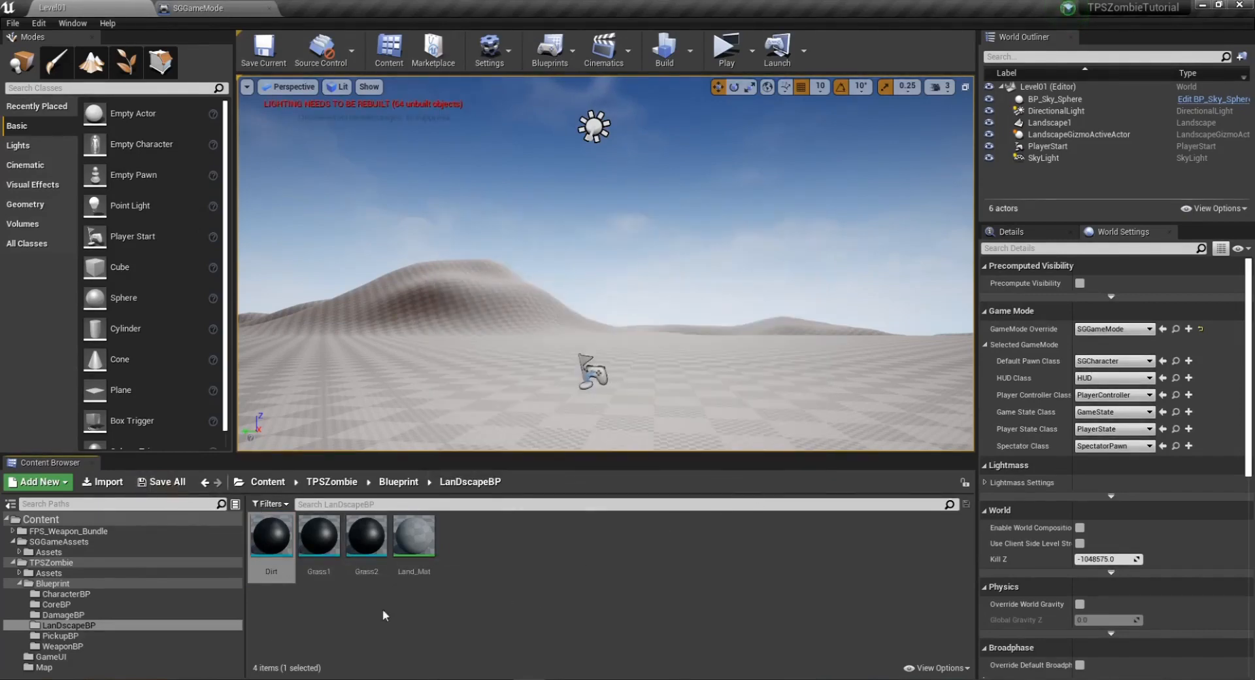
Open the Land_Mat material for editing.
double_click(418, 537)
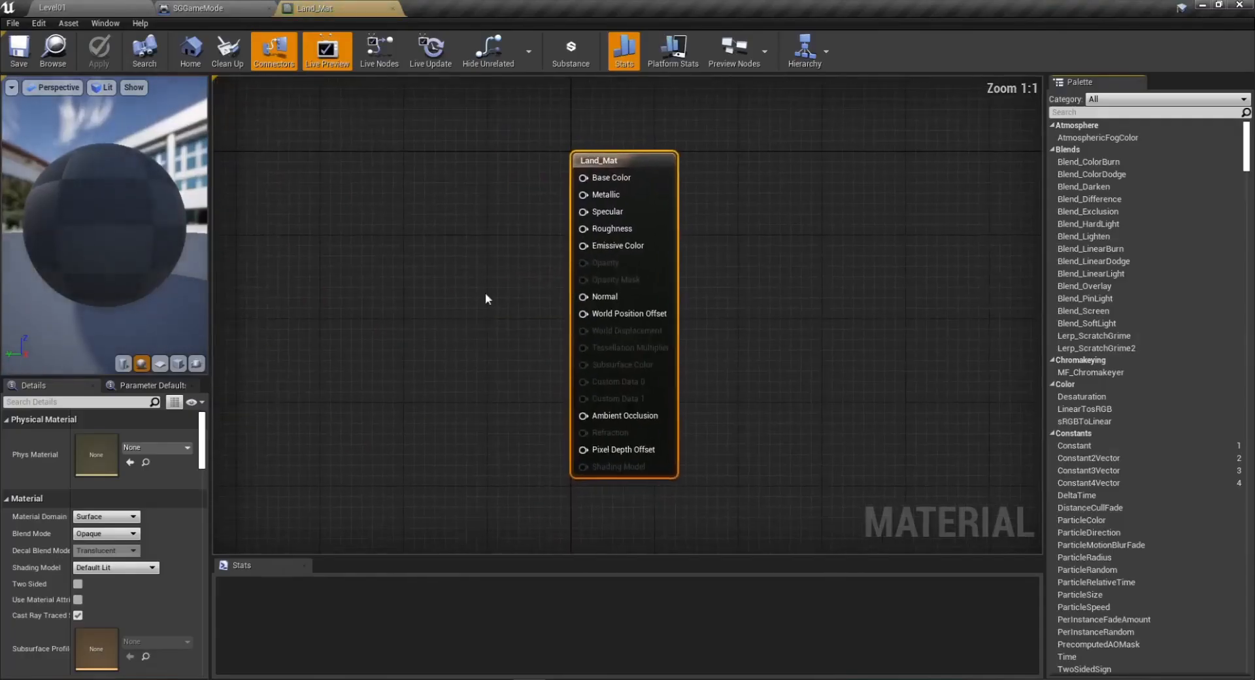
scroll(724, 441, "down", 4)
scroll(701, 476, "down", 1)
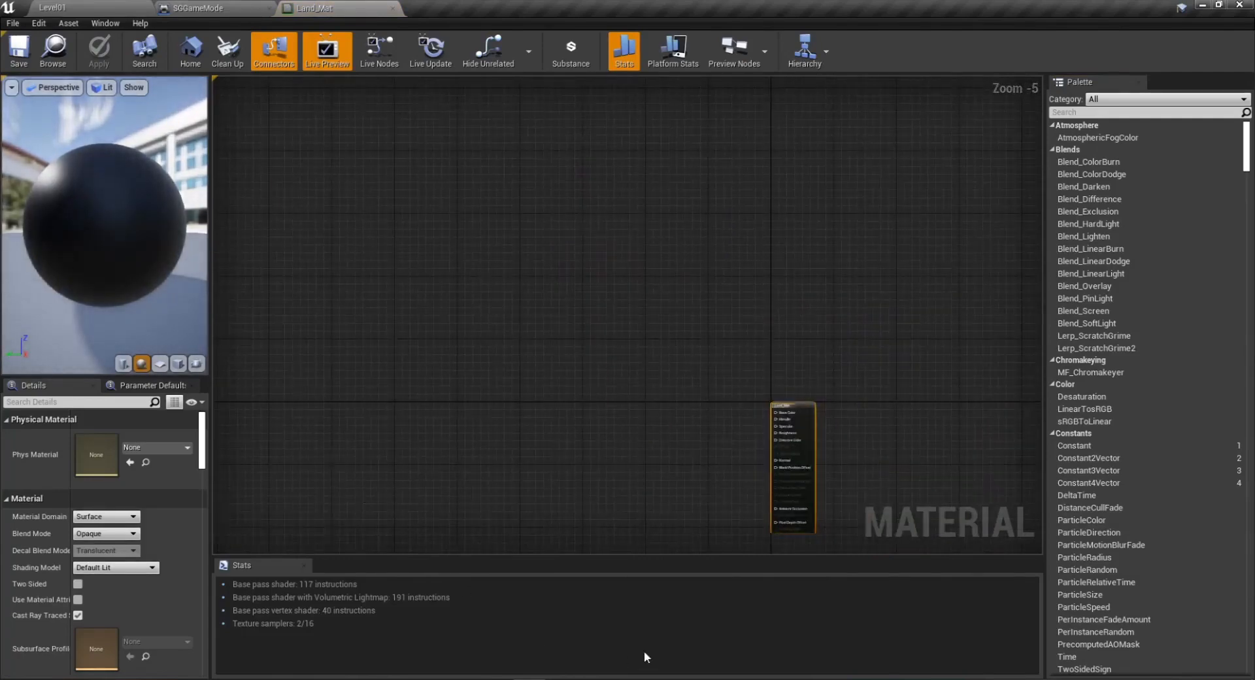
right_click_drag(620, 418, 708, 323)
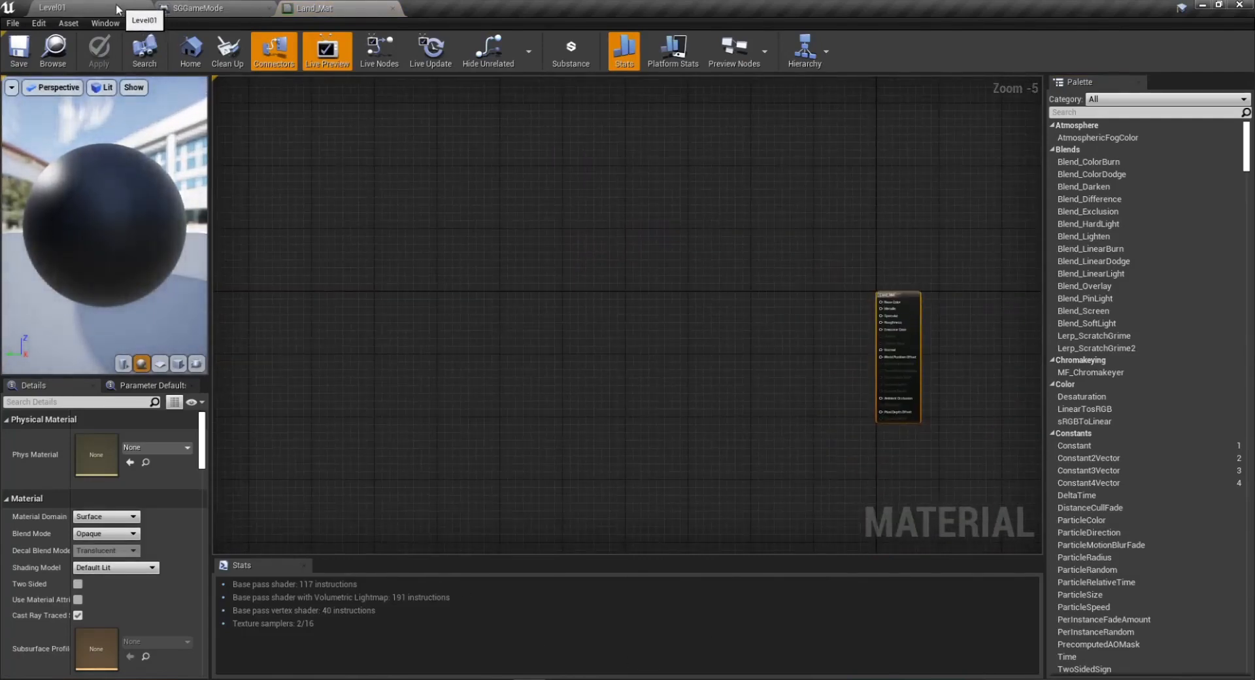
Return to Level01 and examine the dirt, grass and ground textures in the GroundTexture folder of SGGameAssets.
left_click(134, 9)
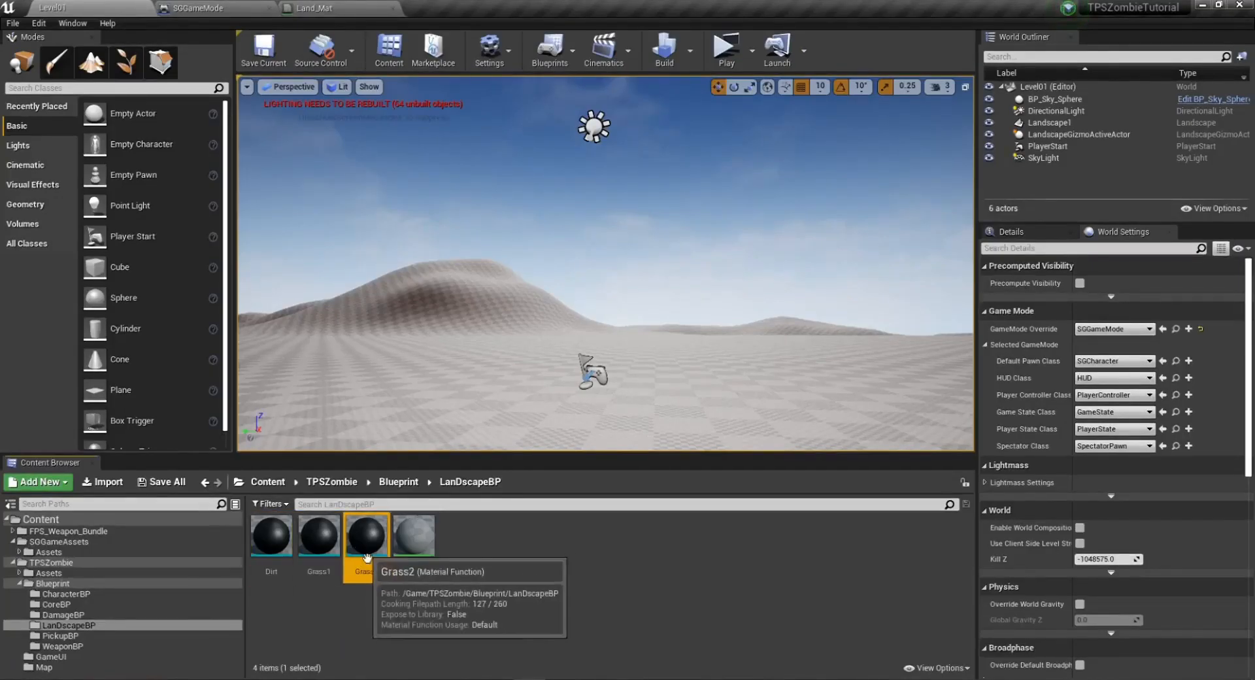
left_click(365, 600)
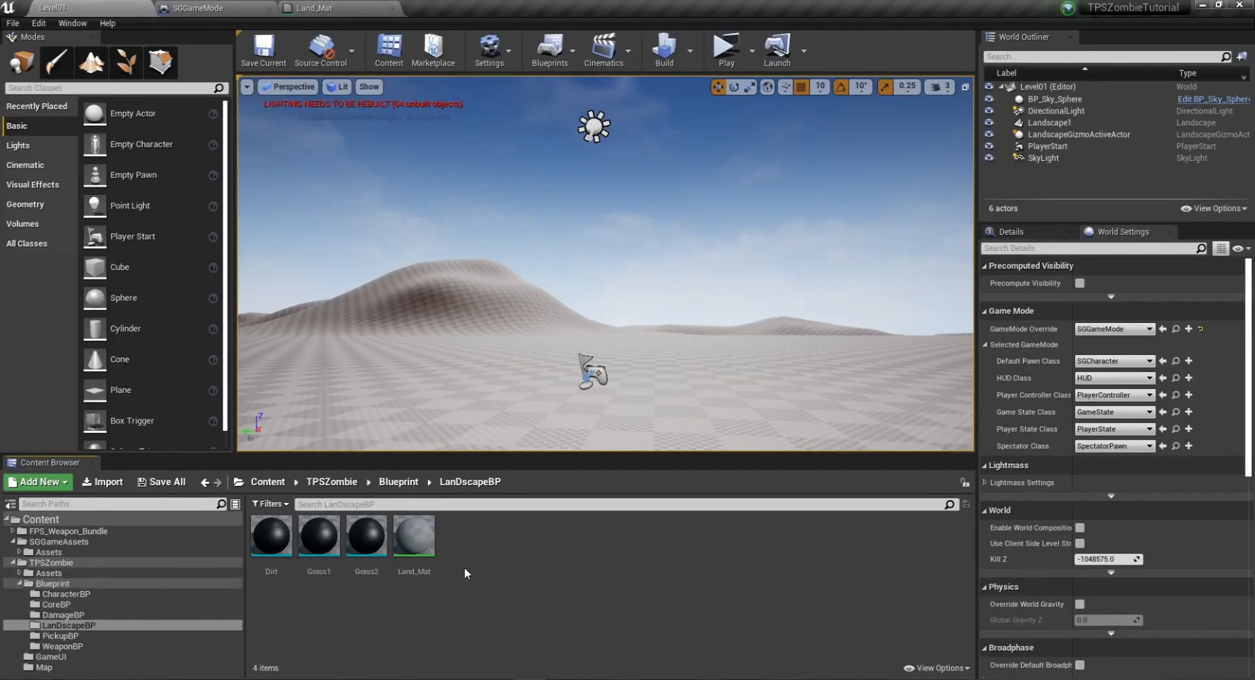
left_click(62, 543)
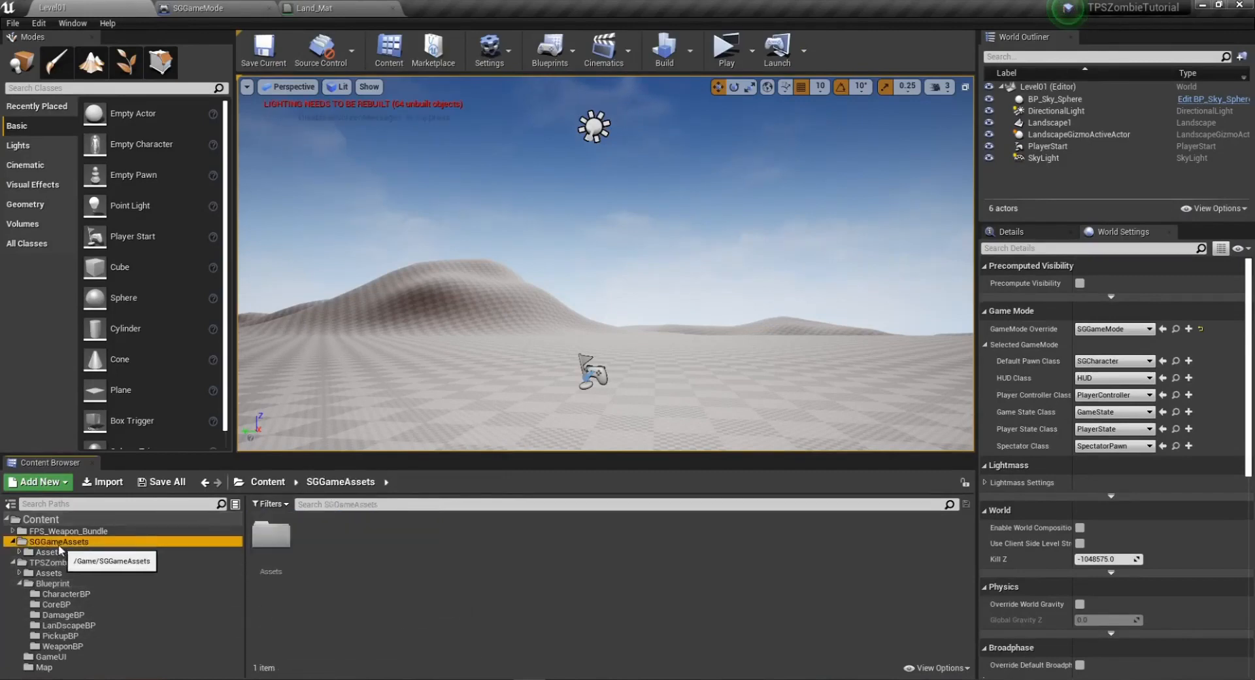
double_click(270, 536)
left_click(319, 548)
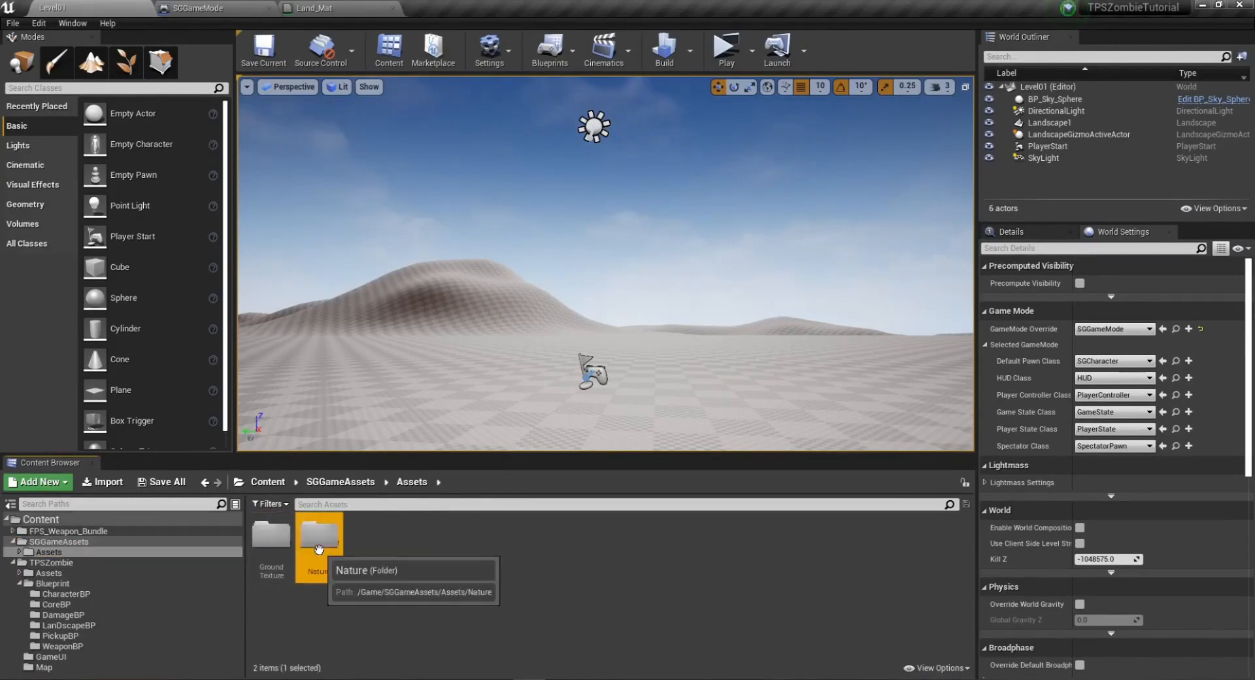
double_click(319, 548)
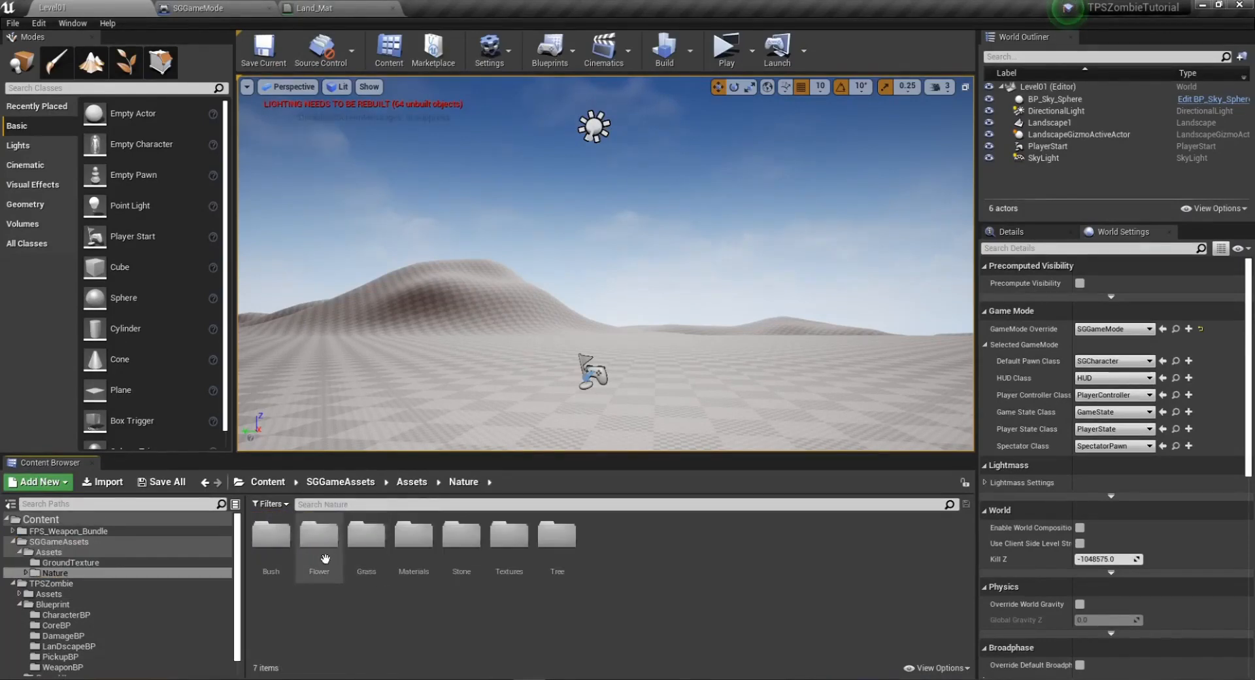
left_click(208, 483)
double_click(277, 543)
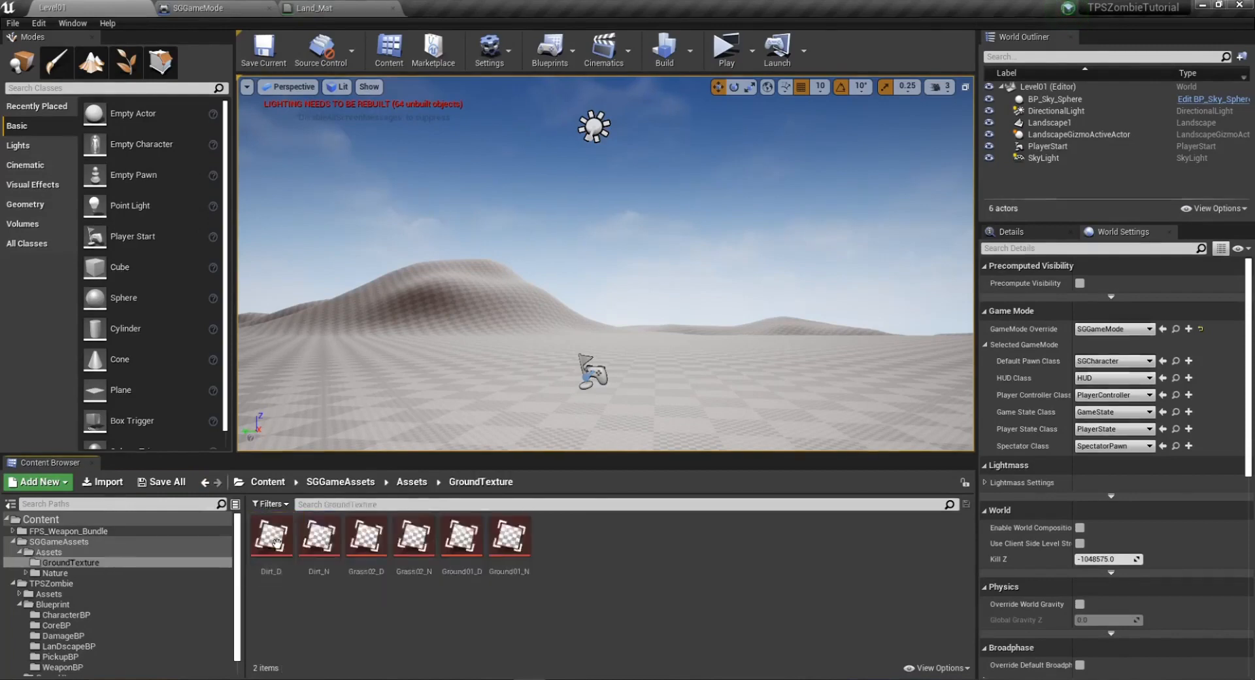
left_click(319, 546)
left_click(364, 546)
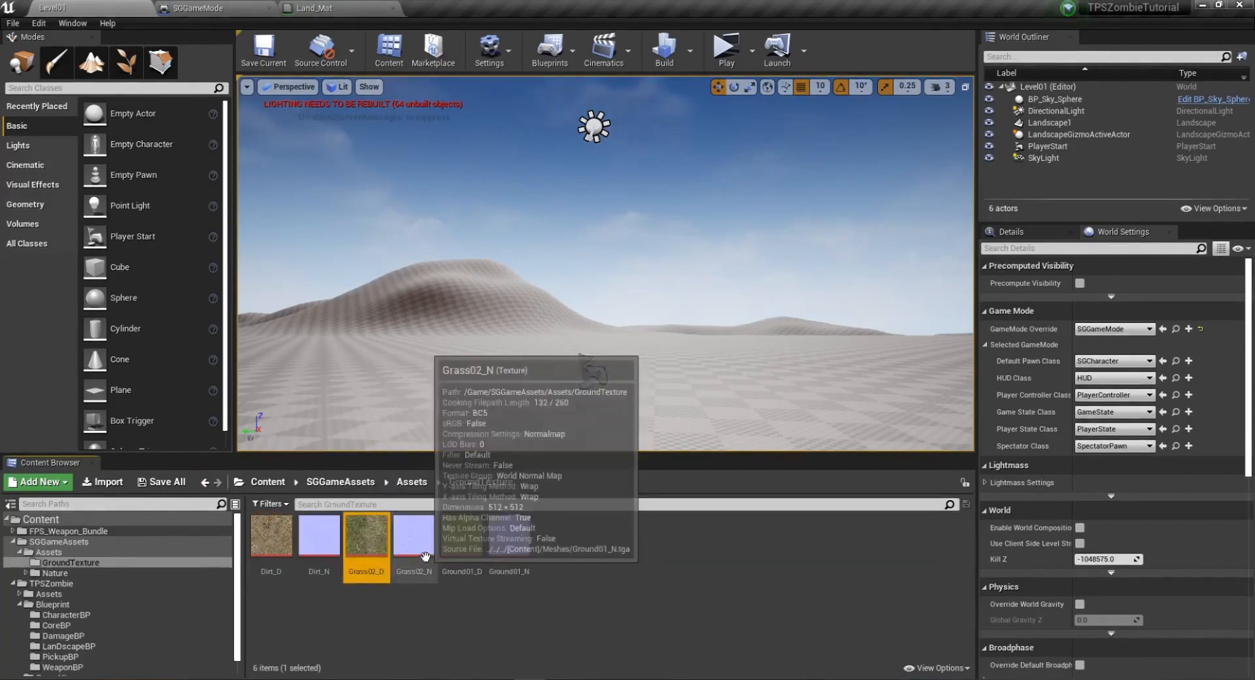
left_click(461, 543)
left_click(579, 588)
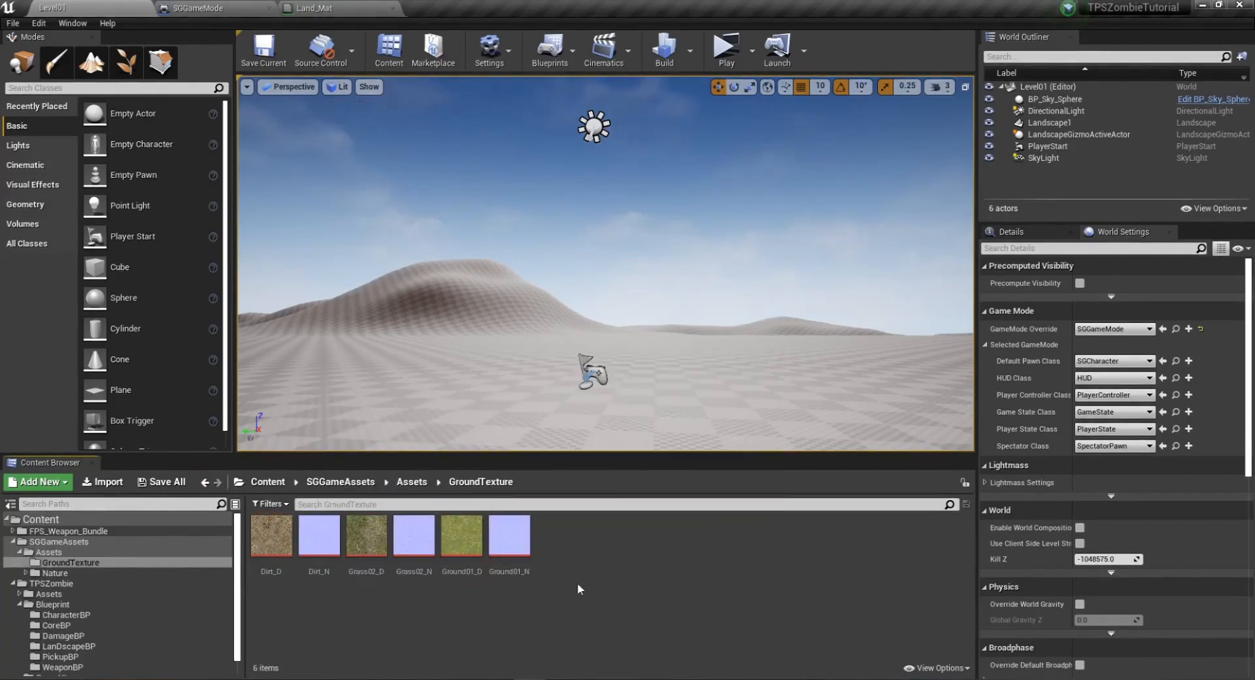
Go back to the contents of the LanDscapeBP folder in TPSZombie's Blueprint folder.
left_click(205, 482)
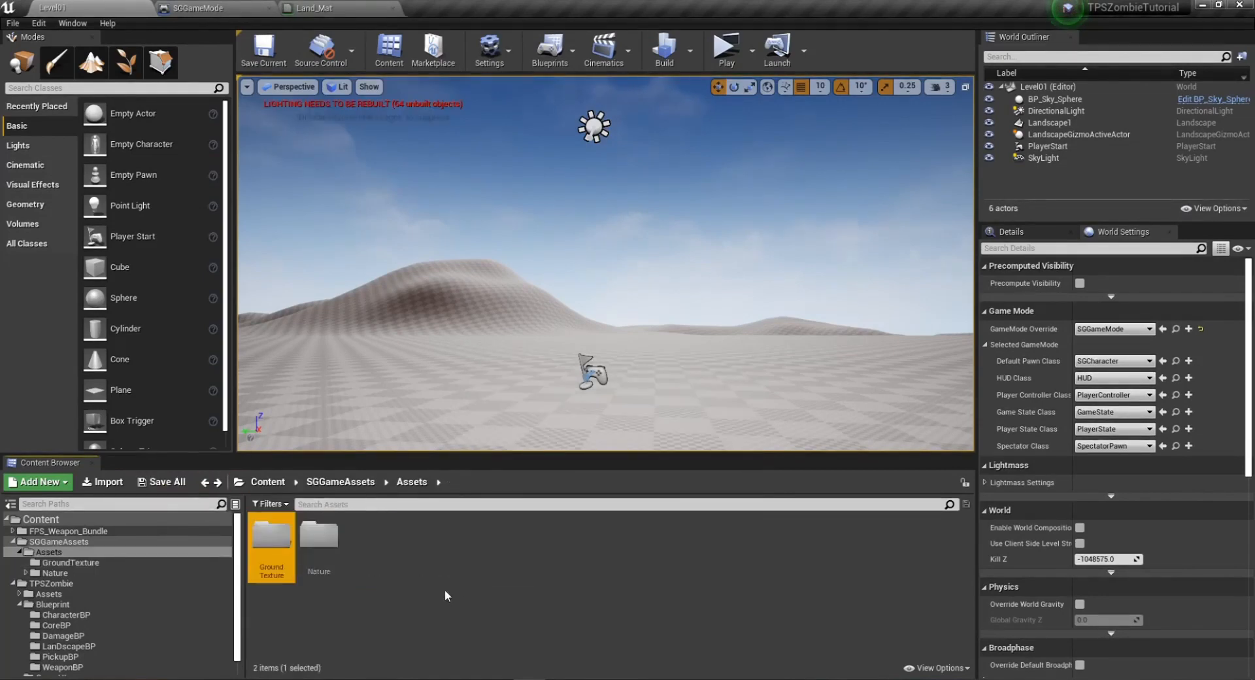
left_click(206, 482)
scroll(105, 621, "down", 1)
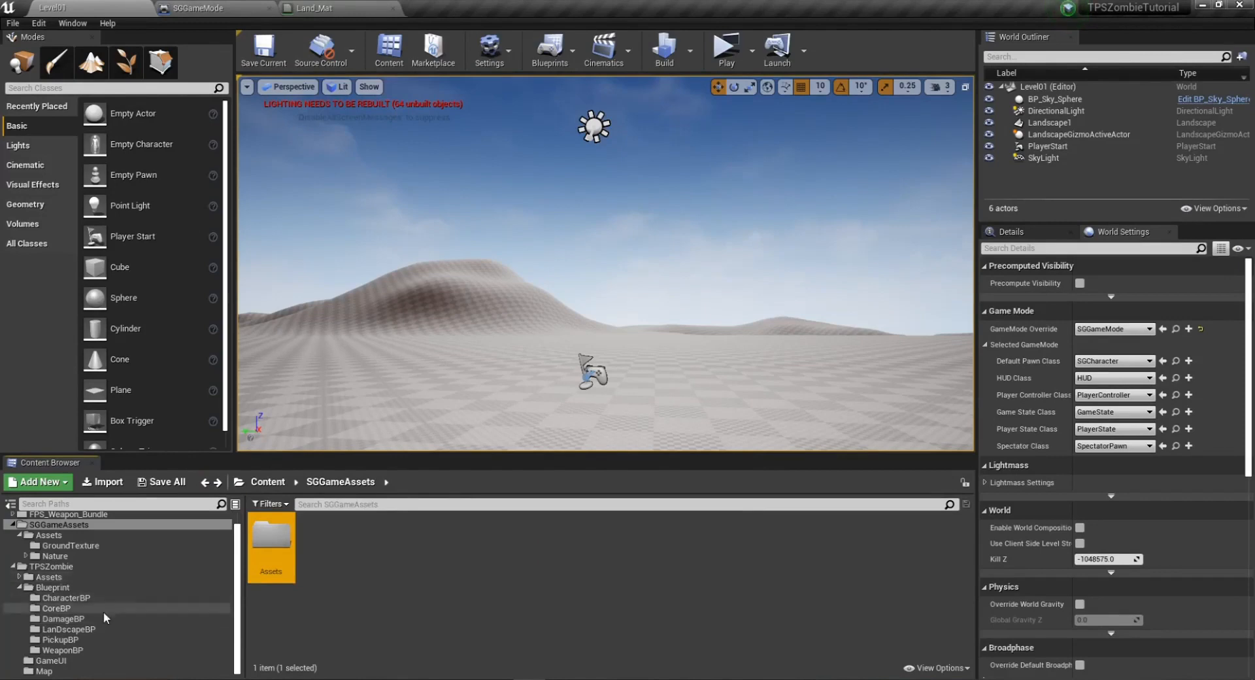
left_click(32, 591)
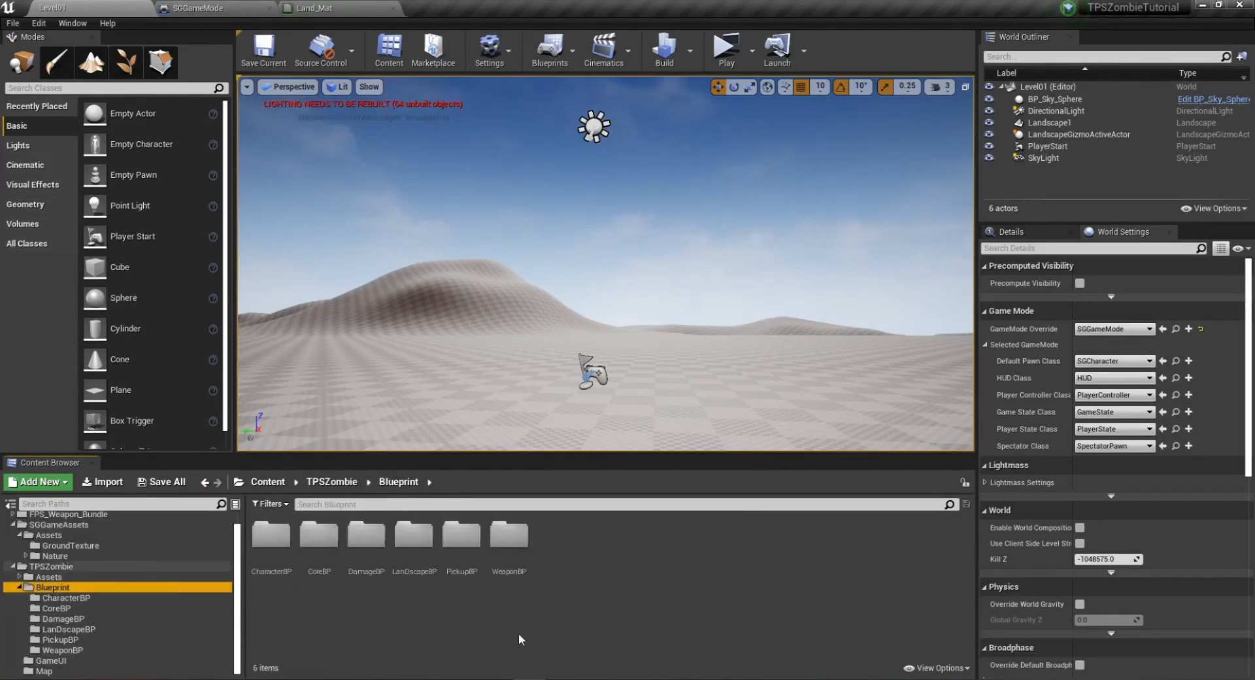
double_click(395, 533)
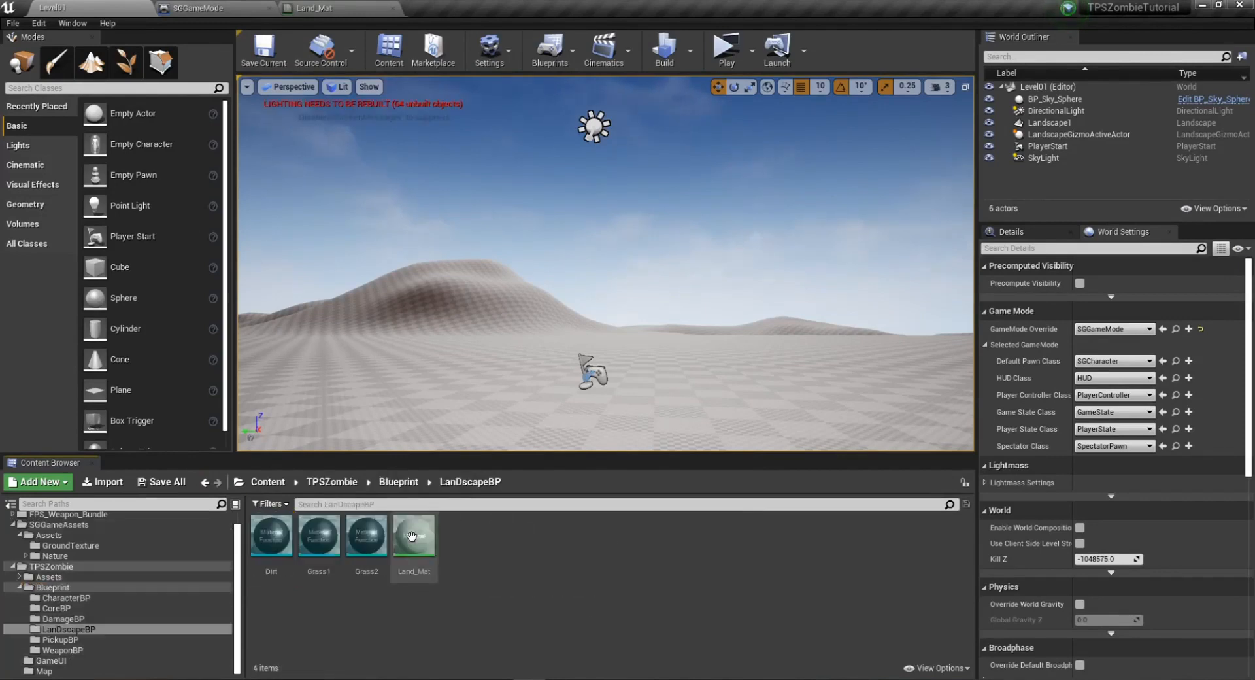
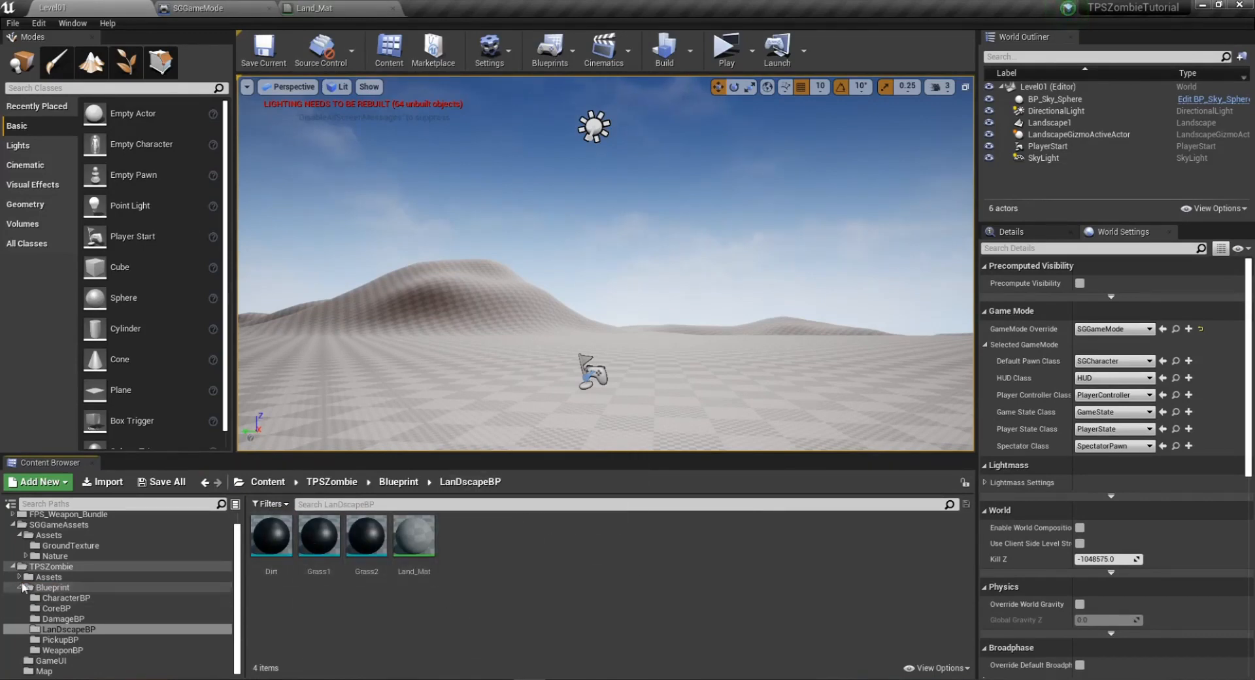
Collapse the TPSZombie and SGGameAssets folders and add the Starter Content pack to the project.
double_click(38, 567)
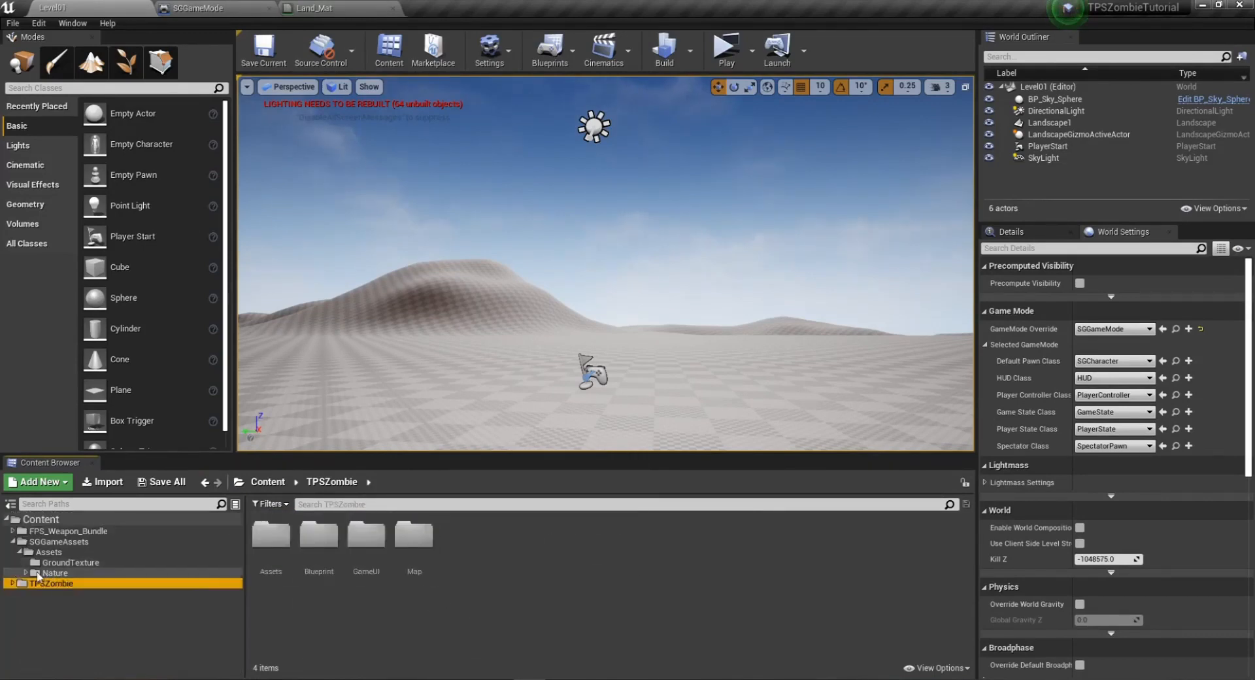
left_click(12, 541)
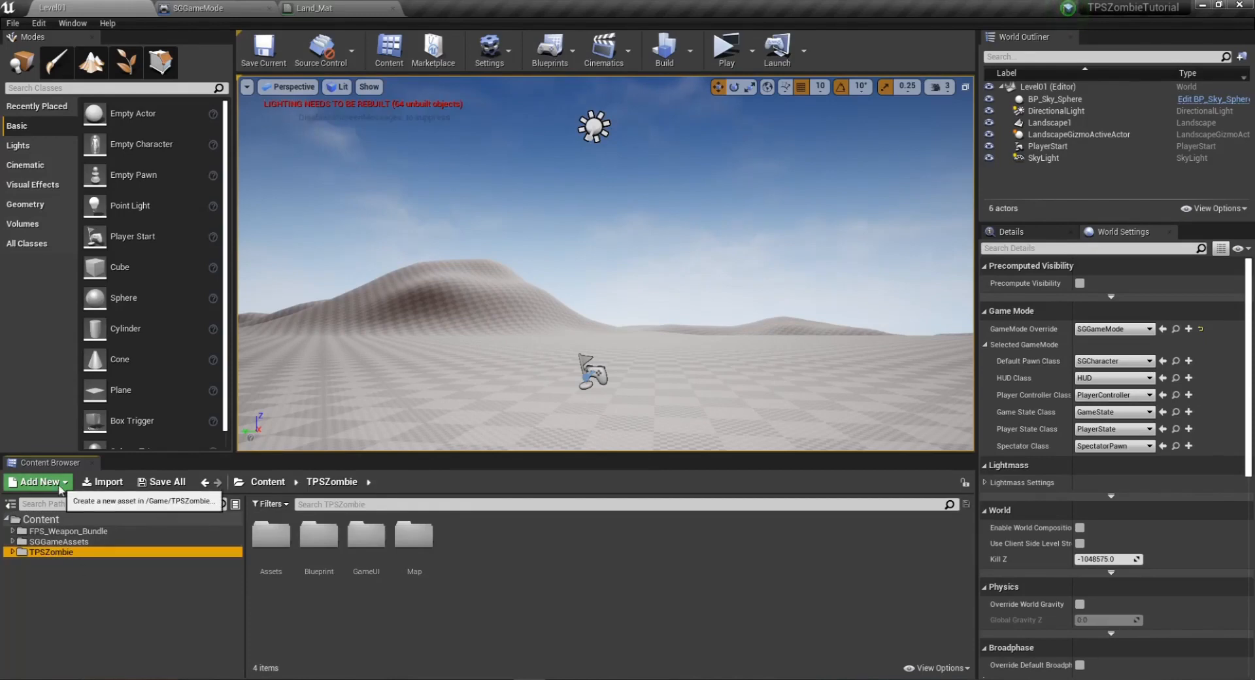
left_click(39, 482)
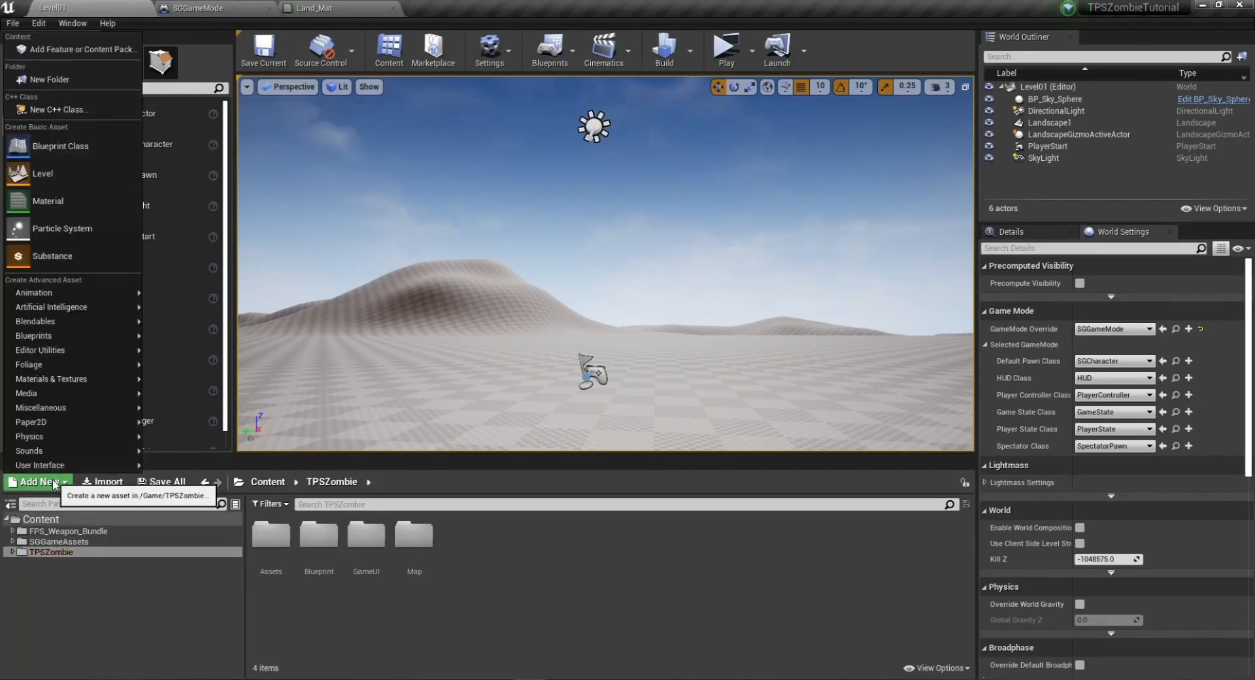
left_click(60, 50)
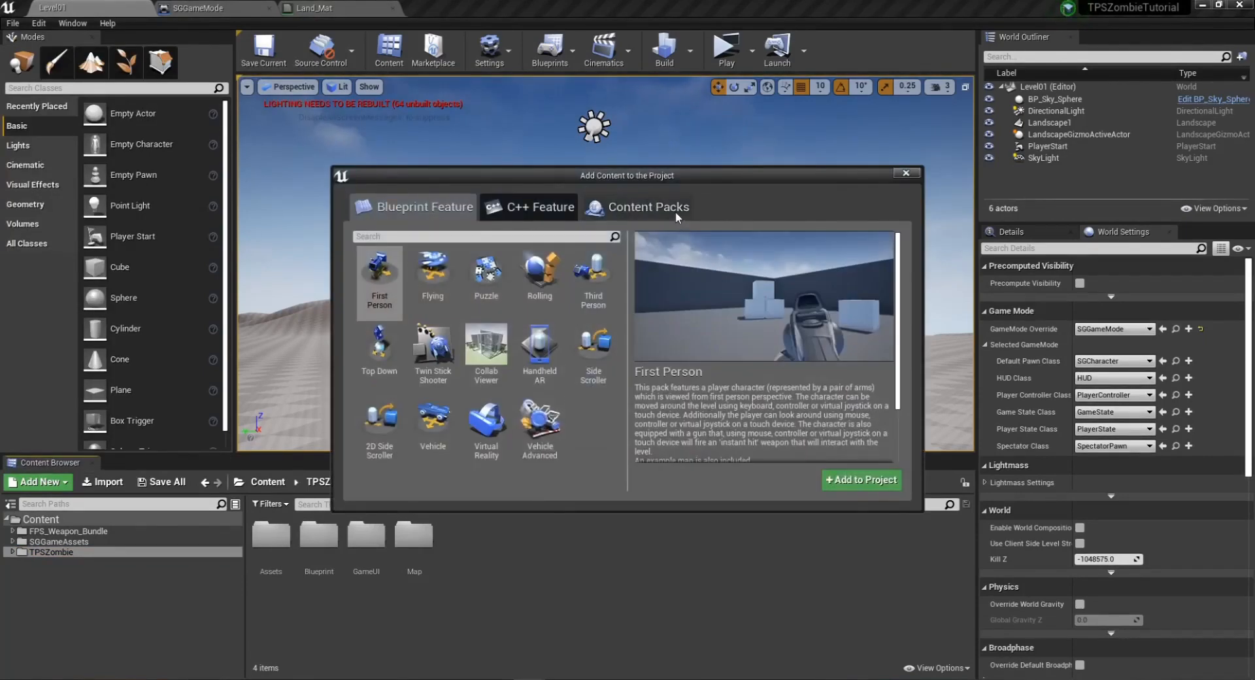
left_click(653, 208)
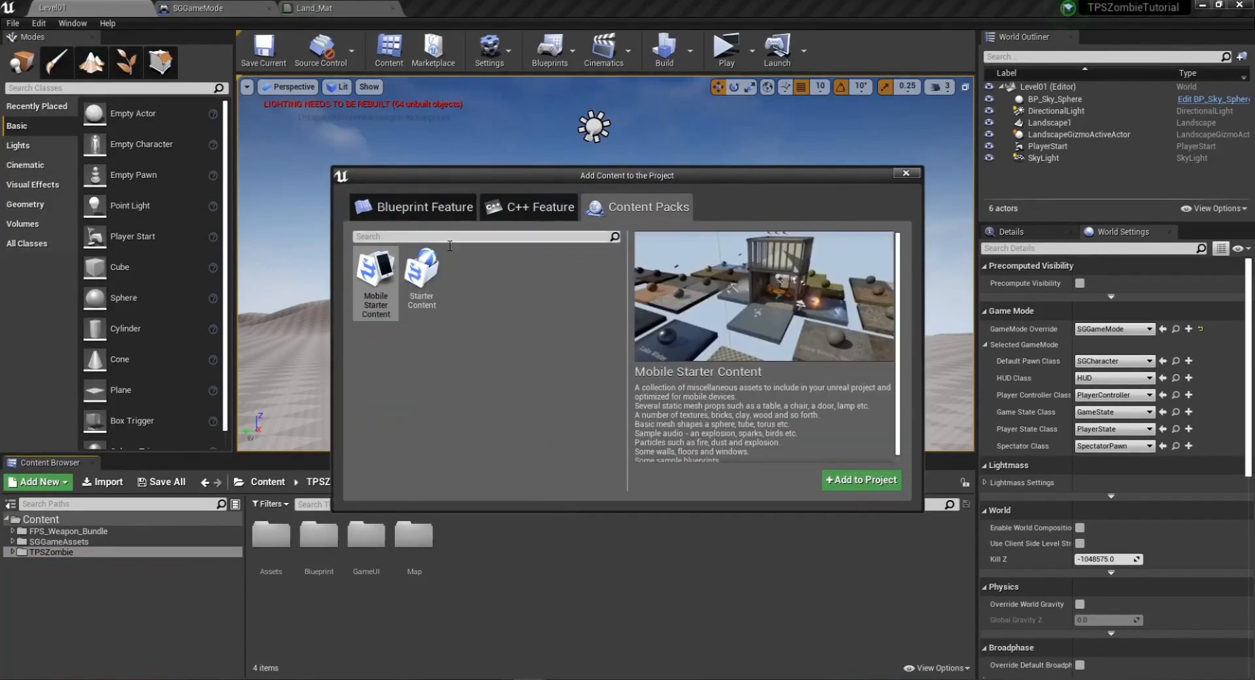
left_click(428, 297)
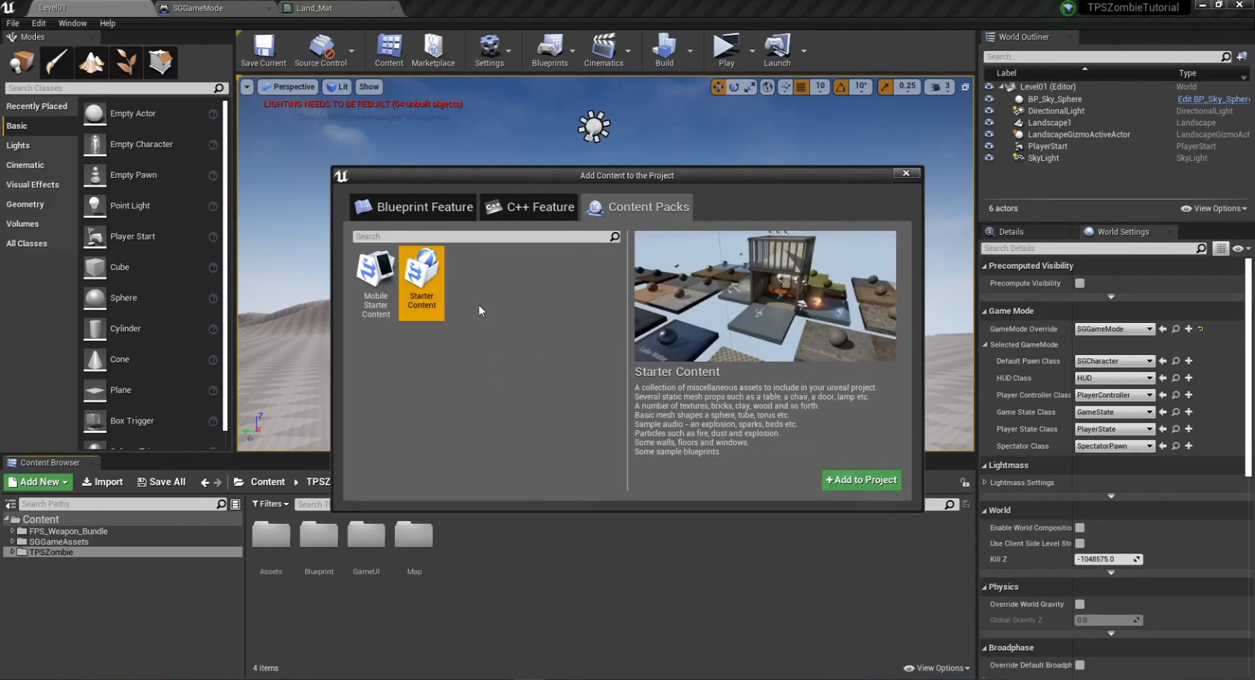
left_click(875, 483)
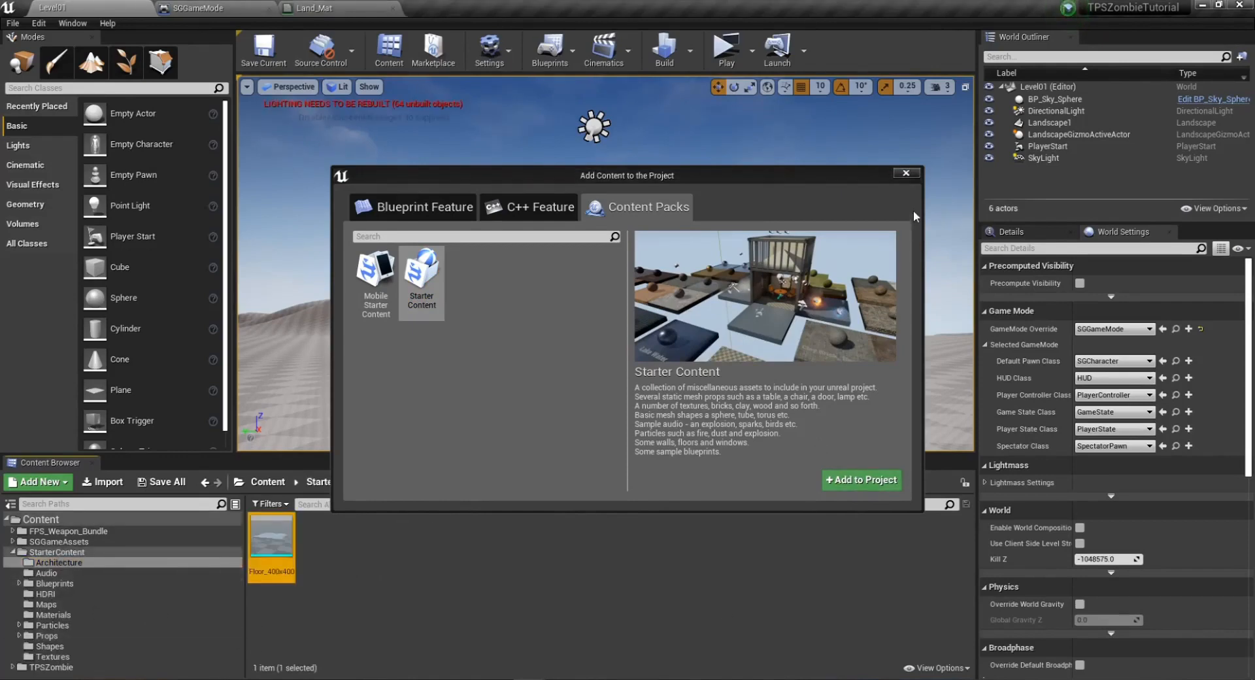
left_click(906, 173)
Browse StarterContent's Materials folder and open the M_Ground_Grass material for editing.
double_click(63, 552)
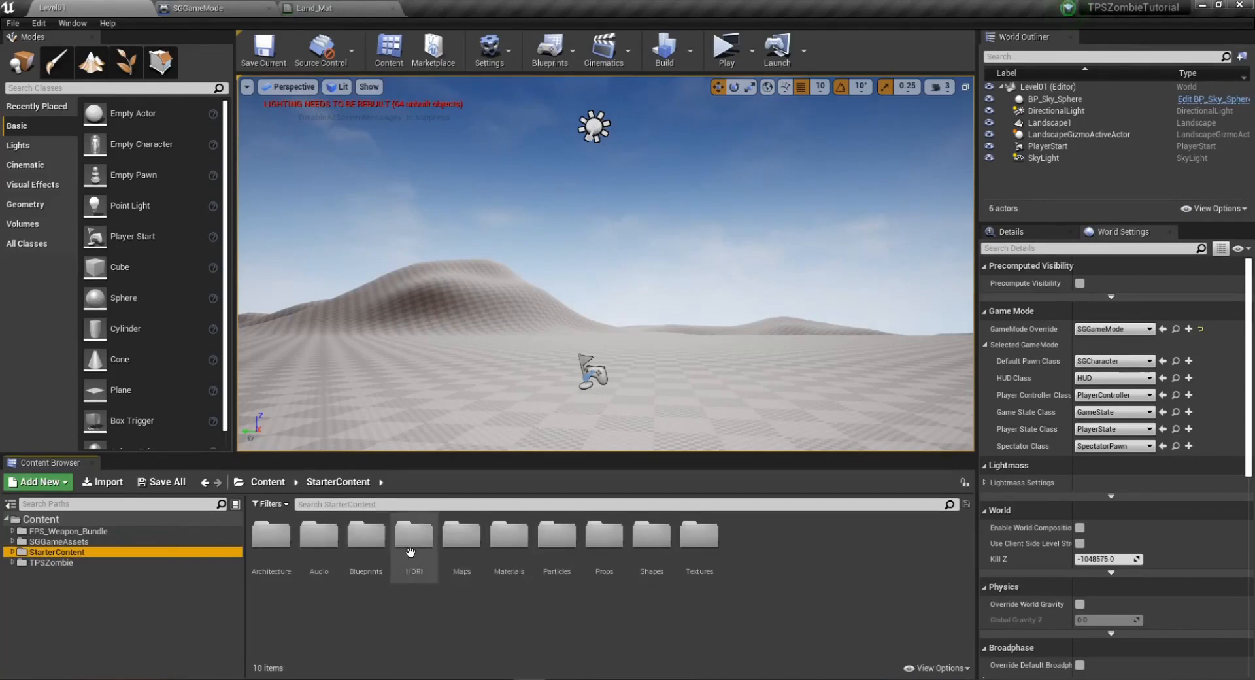
double_click(271, 535)
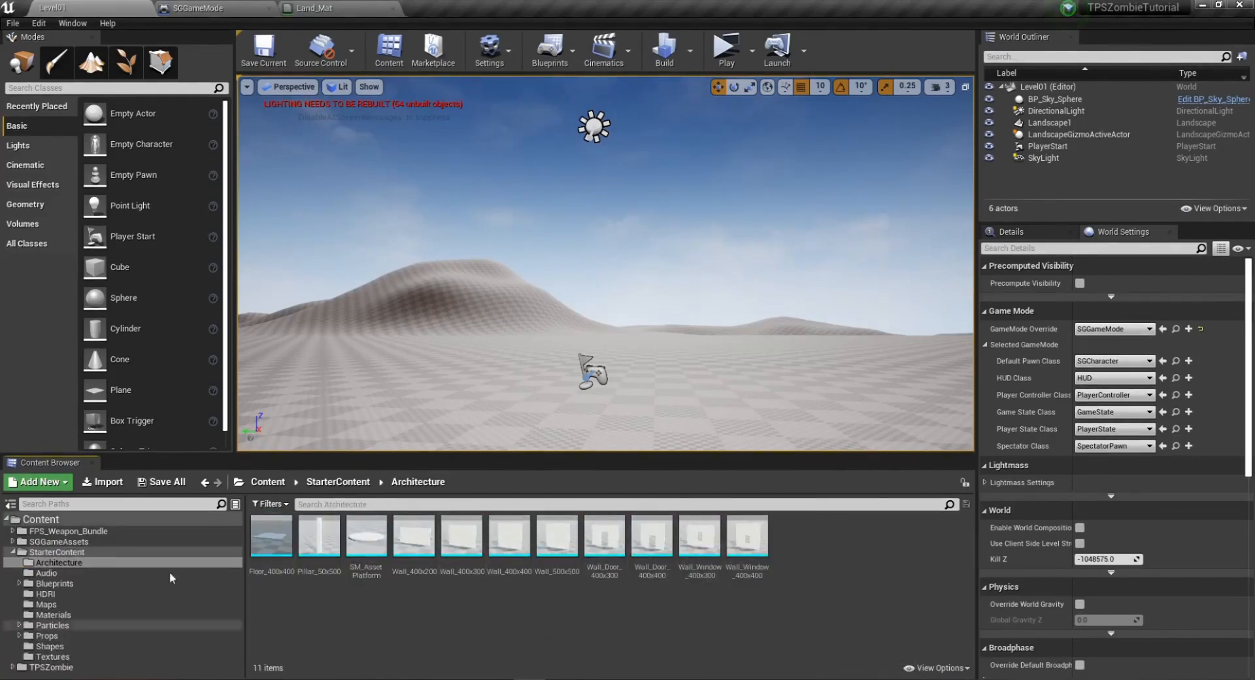
left_click(14, 552)
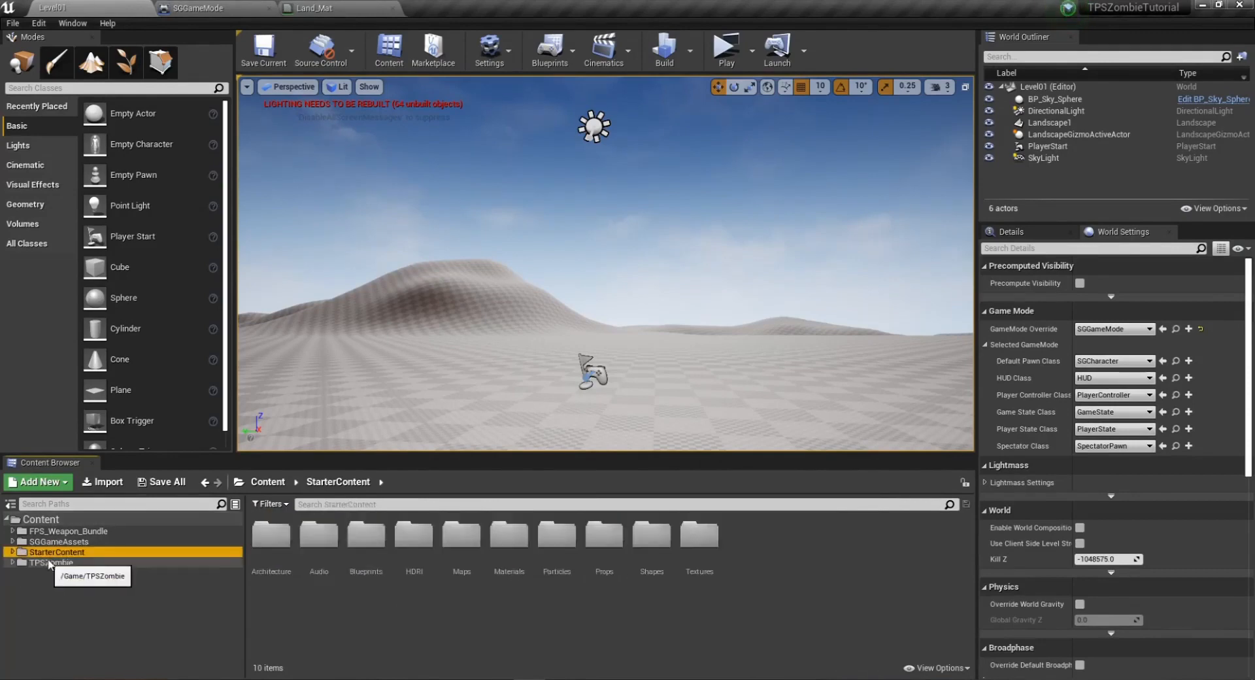
double_click(509, 535)
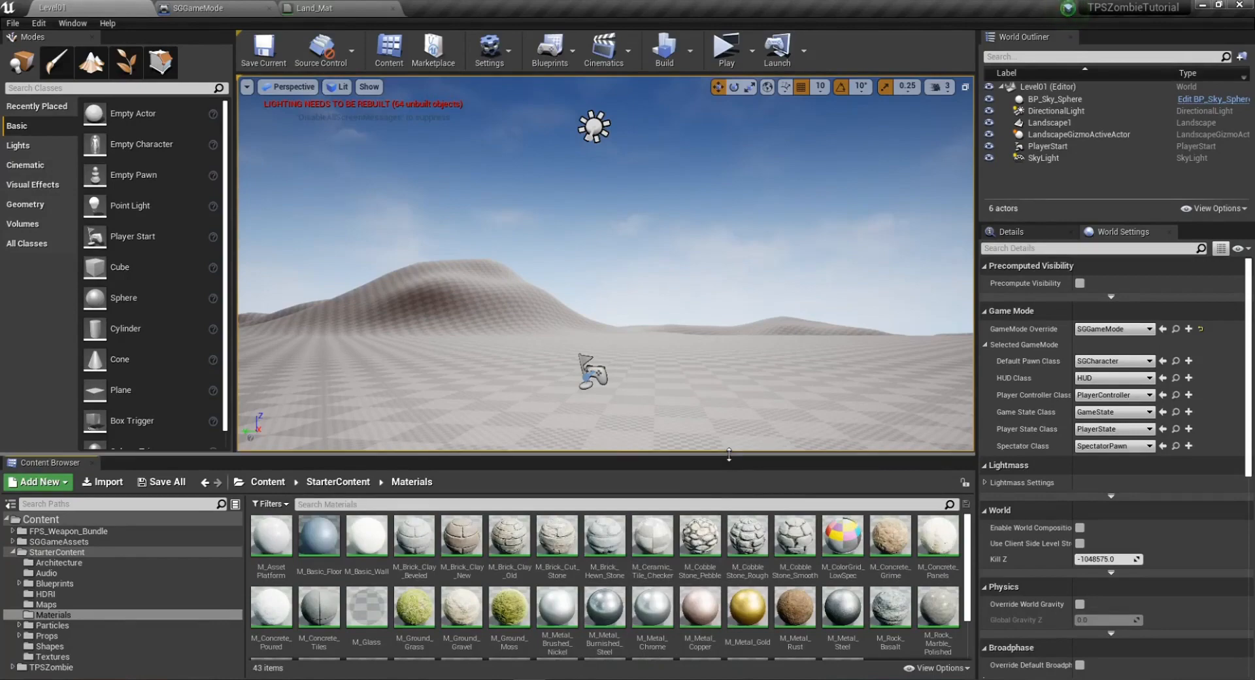
left_click_drag(728, 457, 728, 373)
left_click(413, 538)
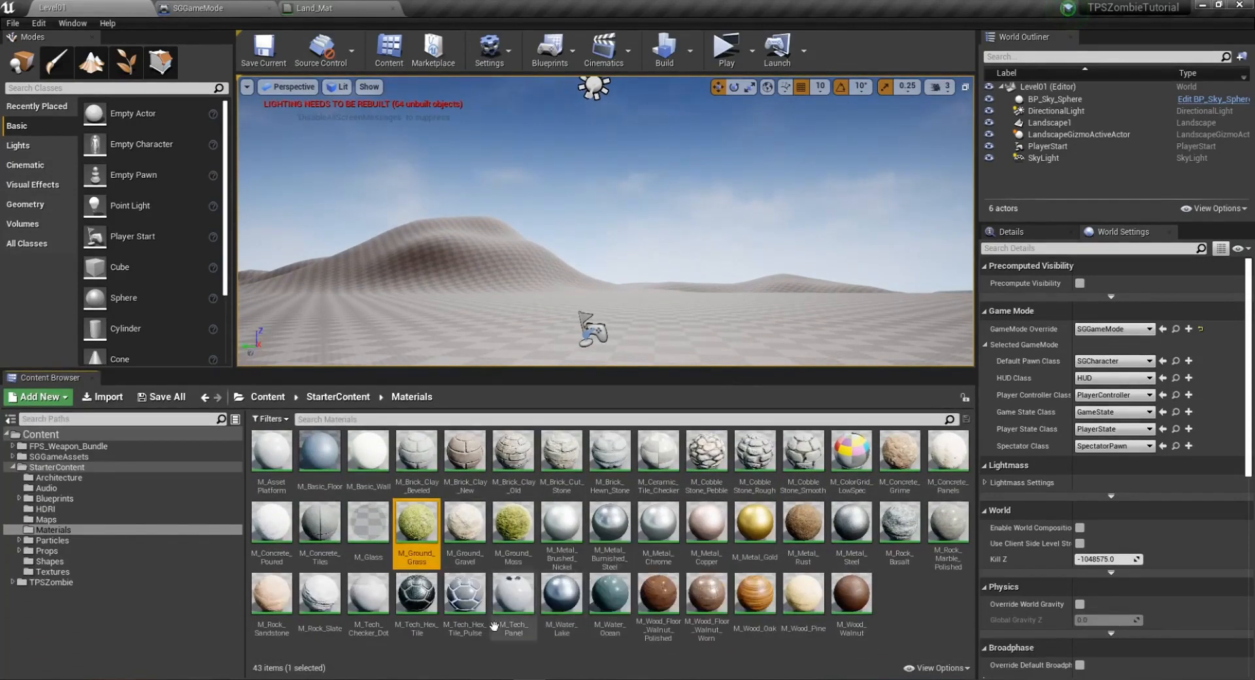
double_click(414, 522)
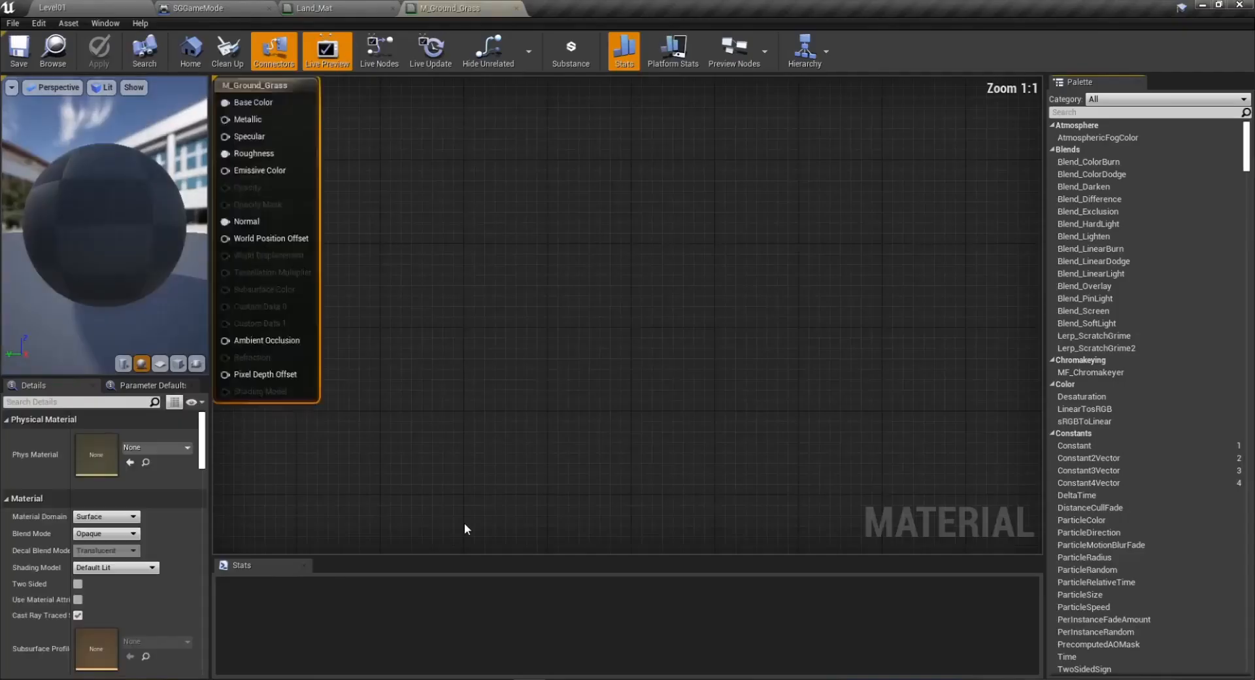
Select and copy all the nodes of the M_Ground_Grass graph except its main material node.
scroll(524, 476, "down", 10)
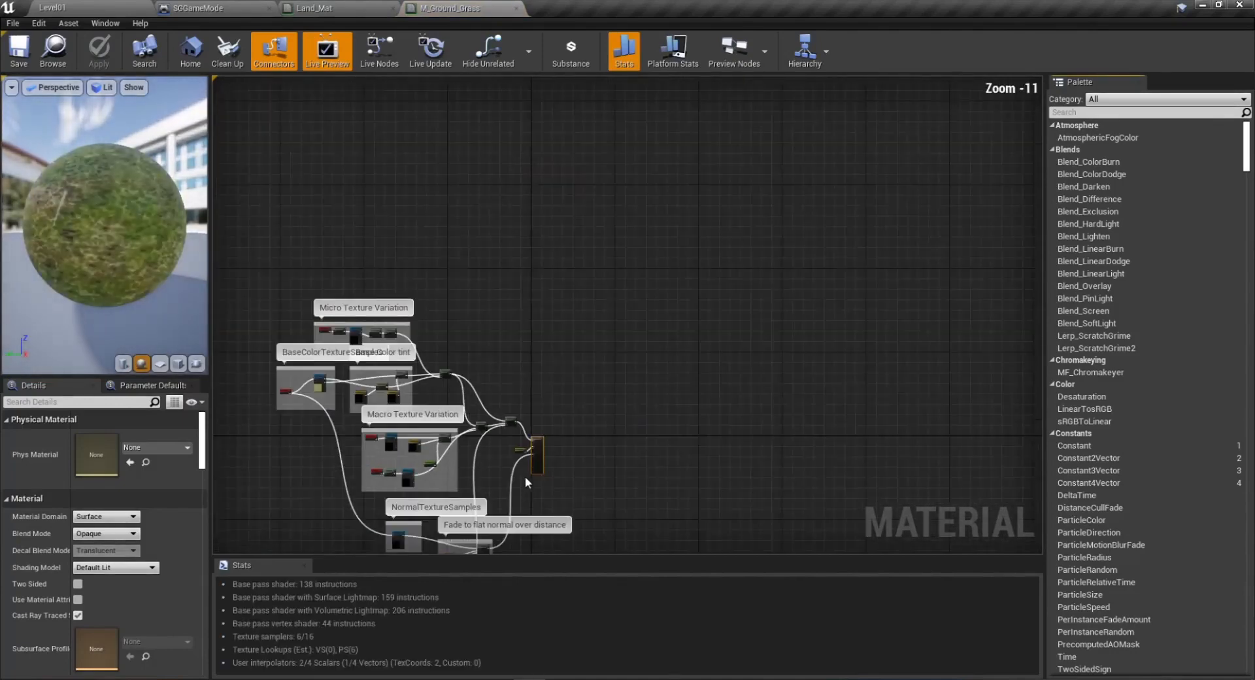
right_click_drag(524, 476, 720, 385)
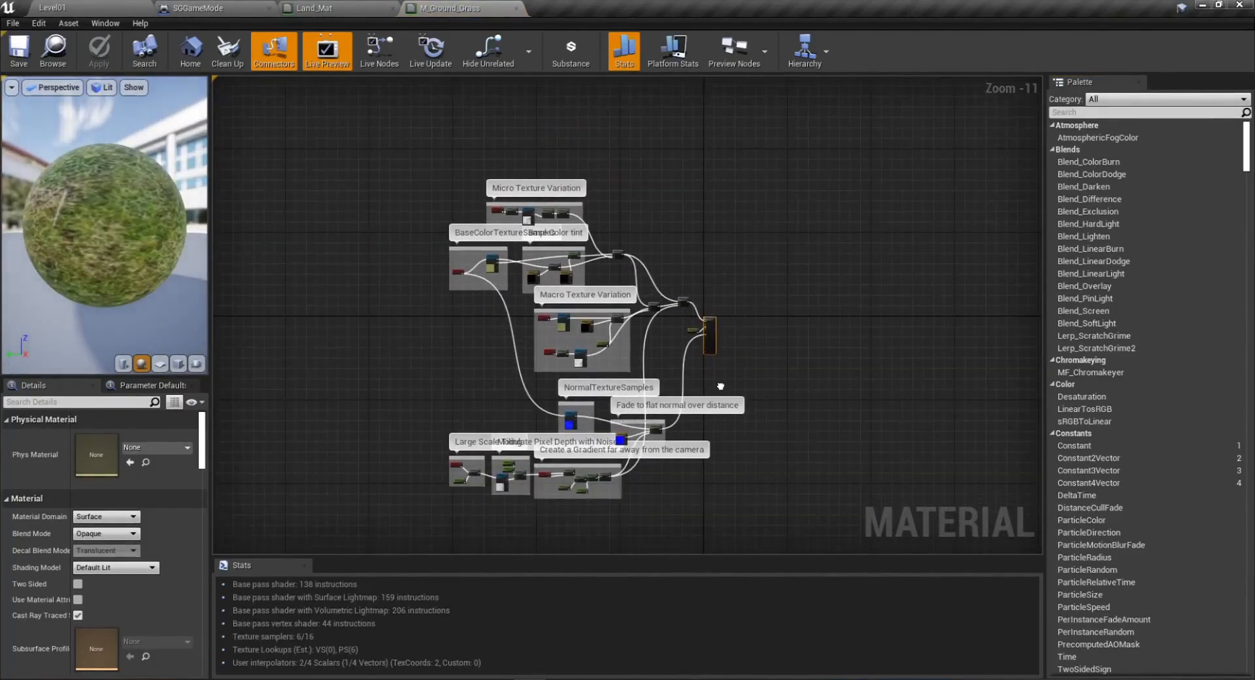
left_click_drag(429, 221, 698, 516)
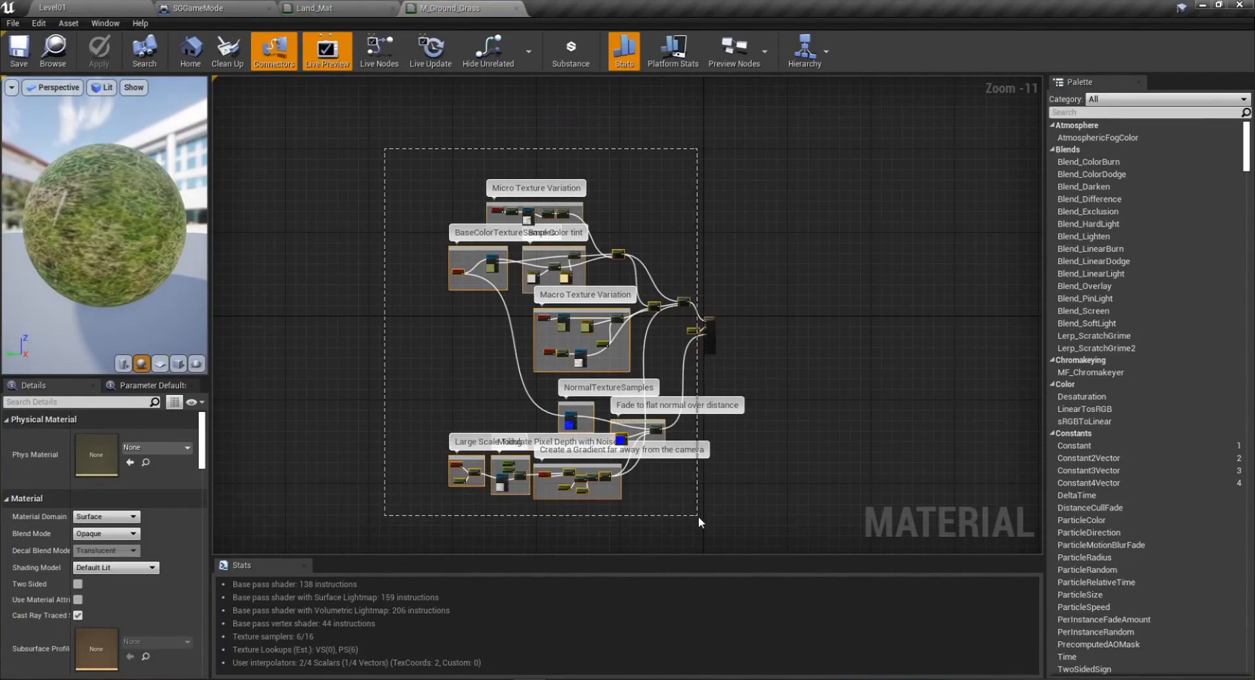
scroll(730, 299, "up", 11)
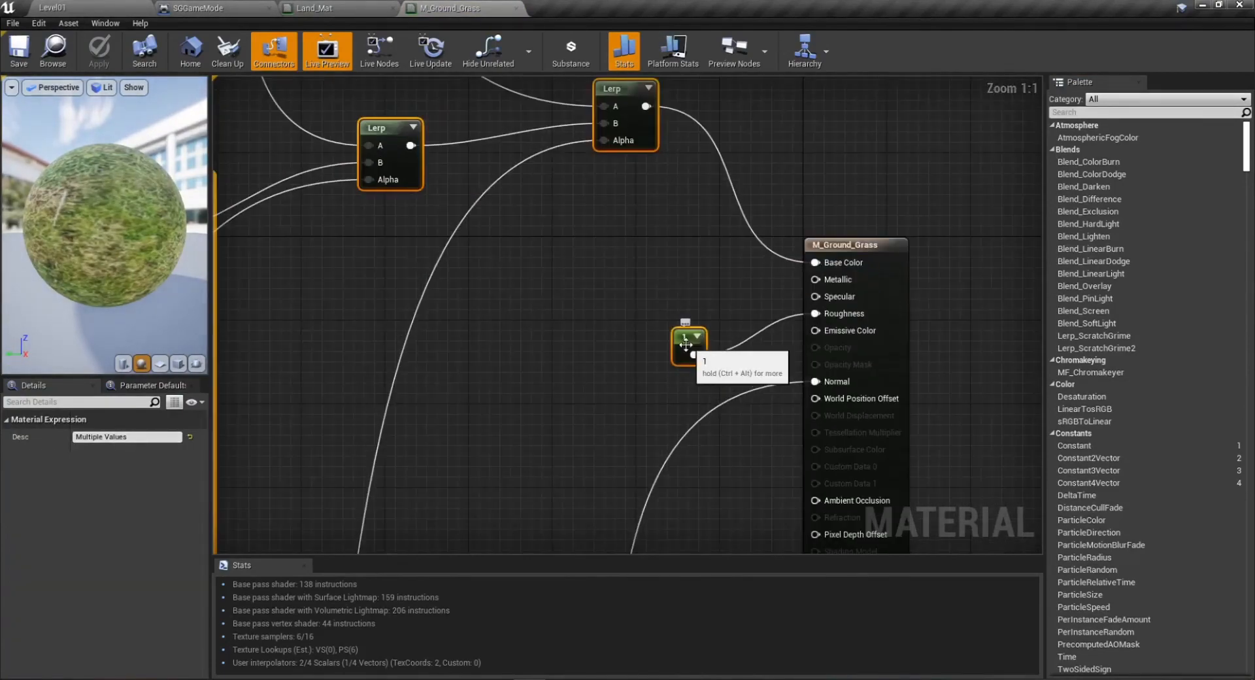
left_click(686, 347, "ctrl")
scroll(703, 404, "down", 12)
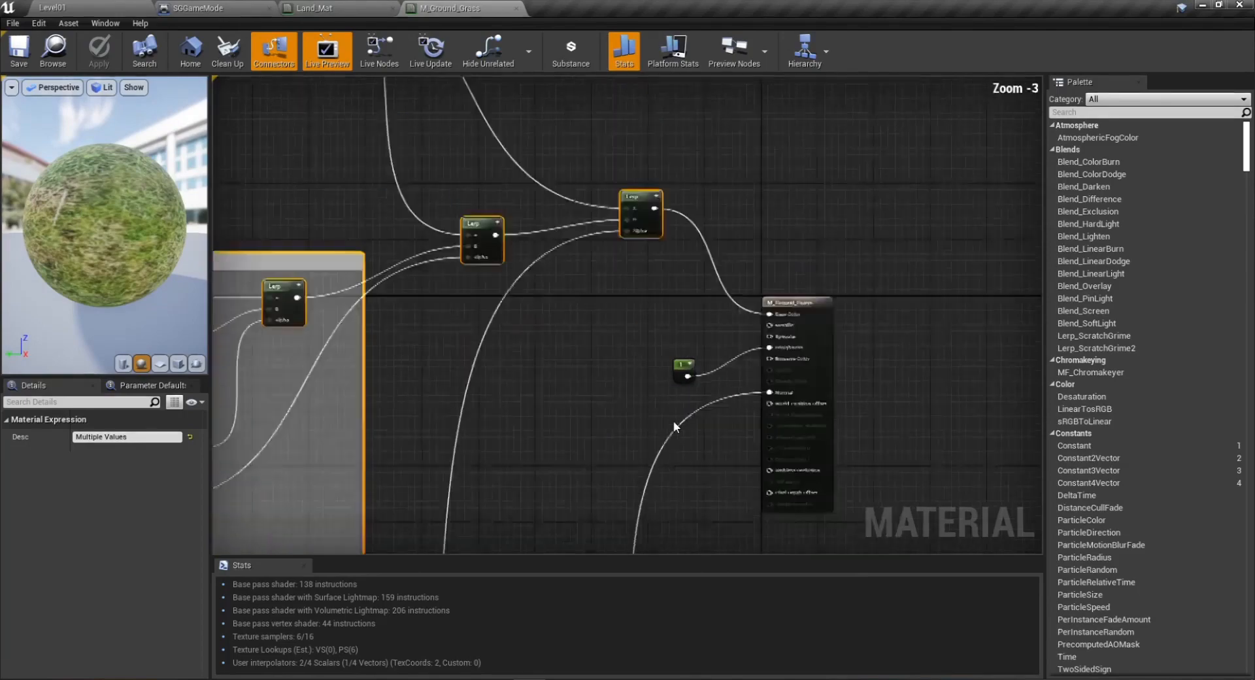
left_click_drag(362, 236, 708, 235)
key("Home")
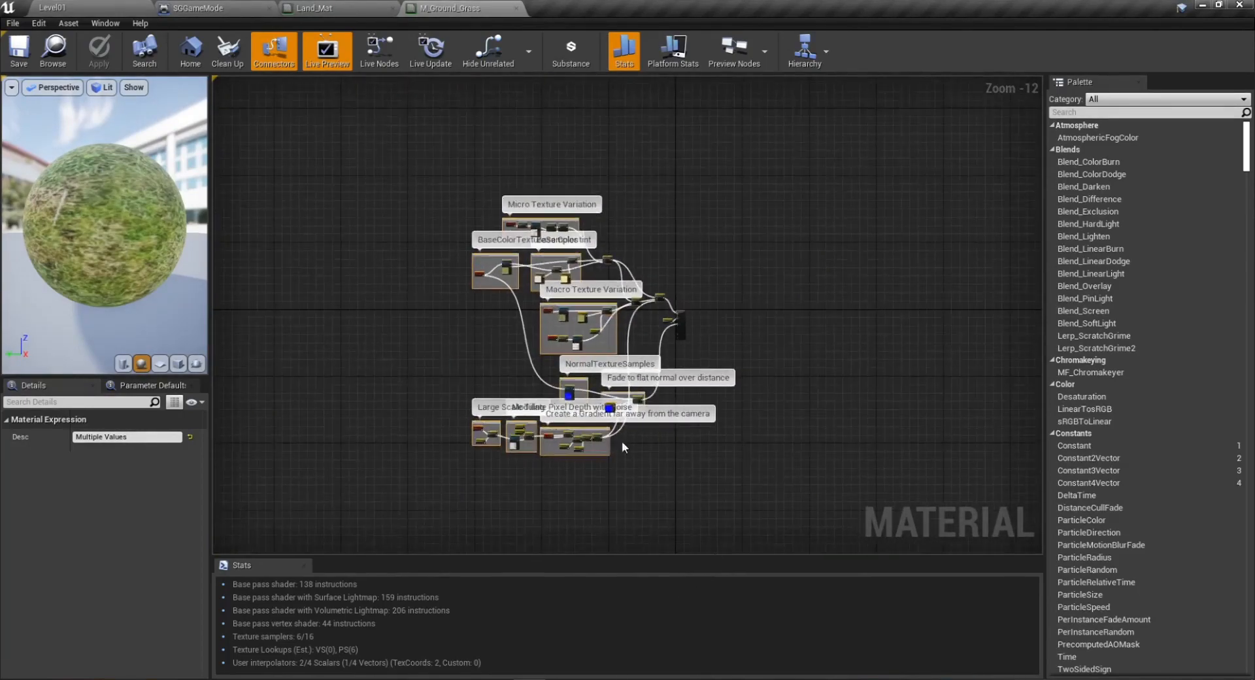
left_click_drag(385, 164, 673, 488)
Return to Level01 and look through the GroundTexture folder of SGGameAssets.
left_click(140, 8)
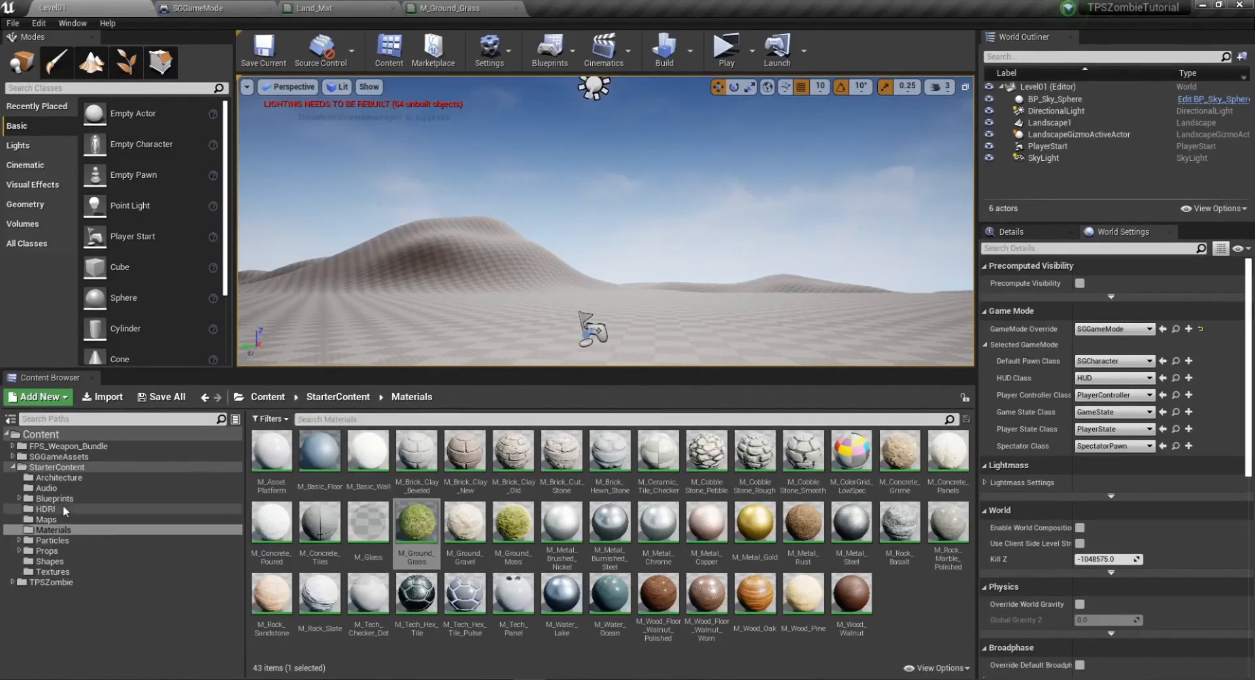
left_click(52, 456)
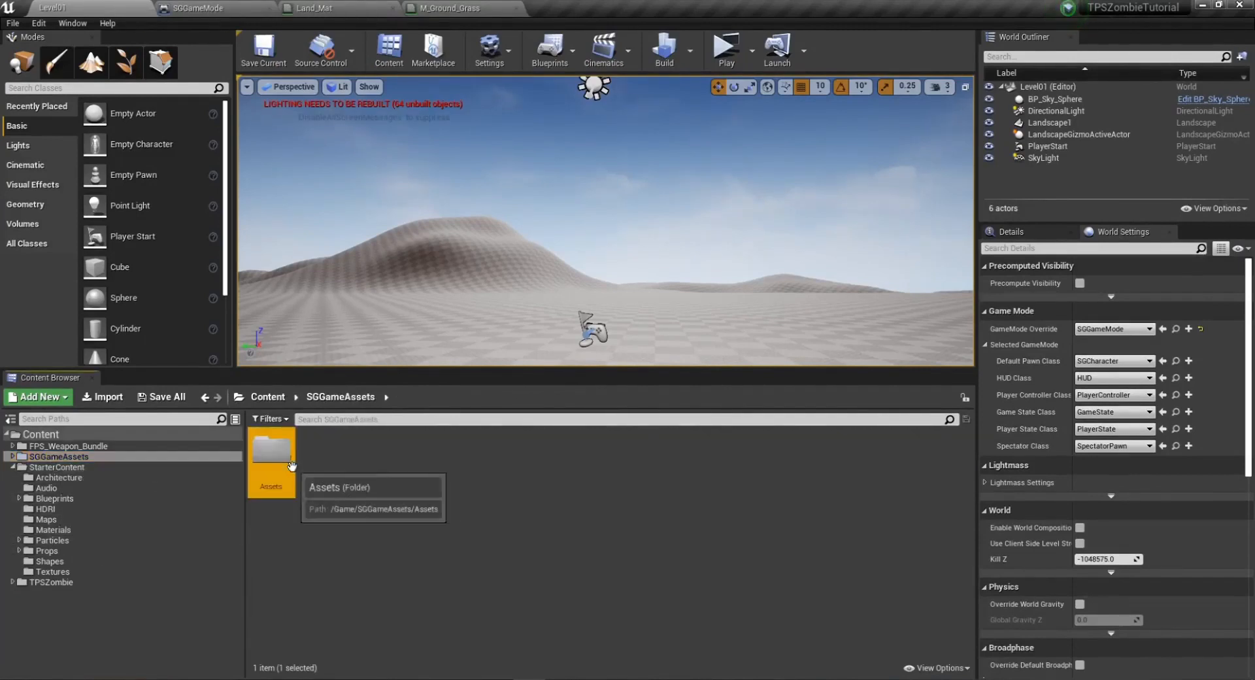
double_click(271, 452)
double_click(272, 450)
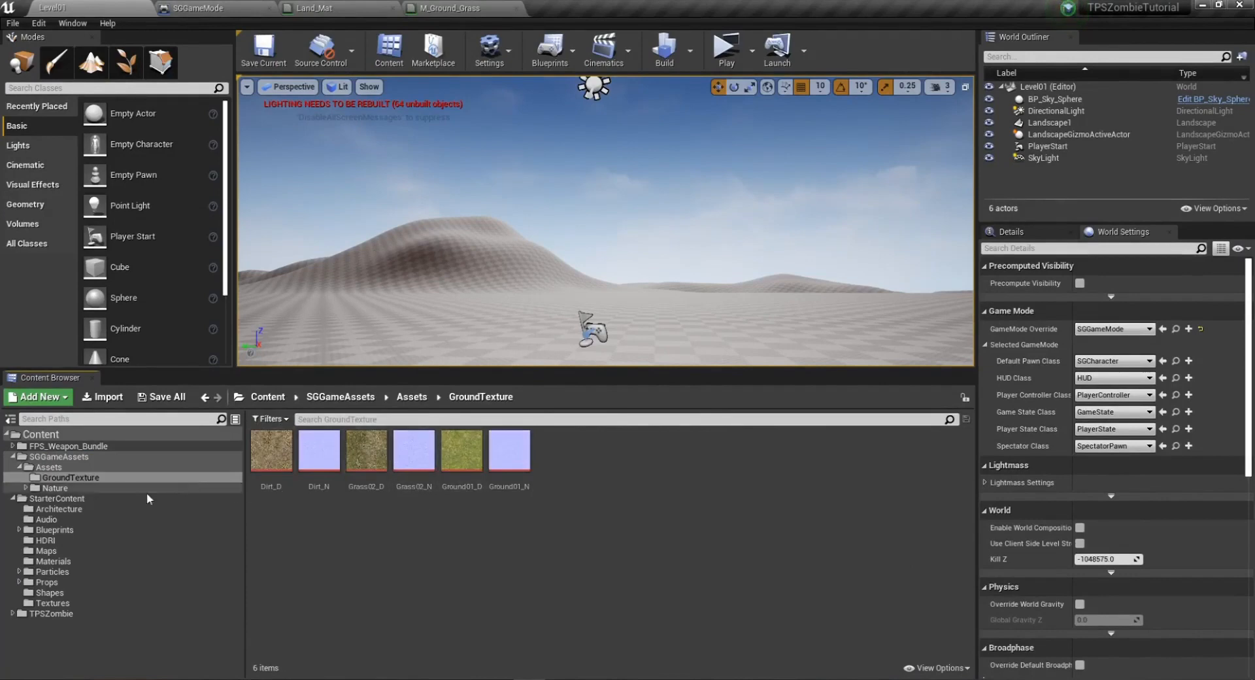
left_click(49, 468)
left_click(64, 457)
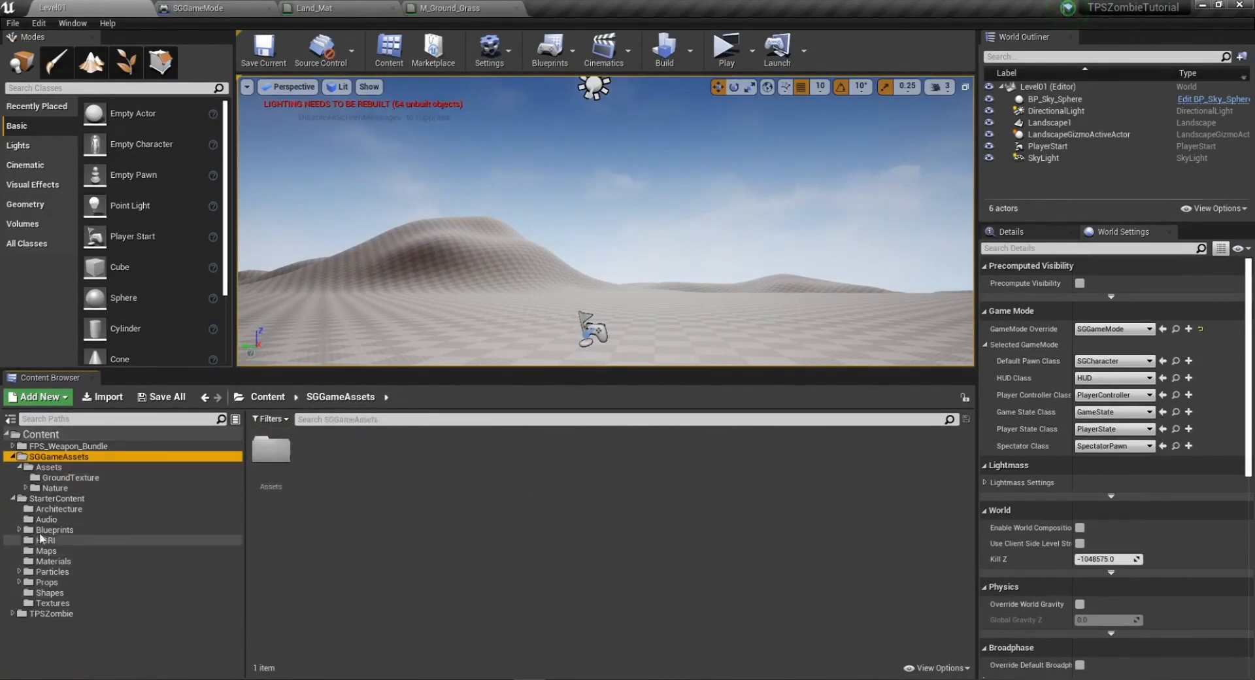
Open the Grass1 material function from the LanDscapeBP folder in TPSZombie's Blueprint folder.
left_click(49, 613)
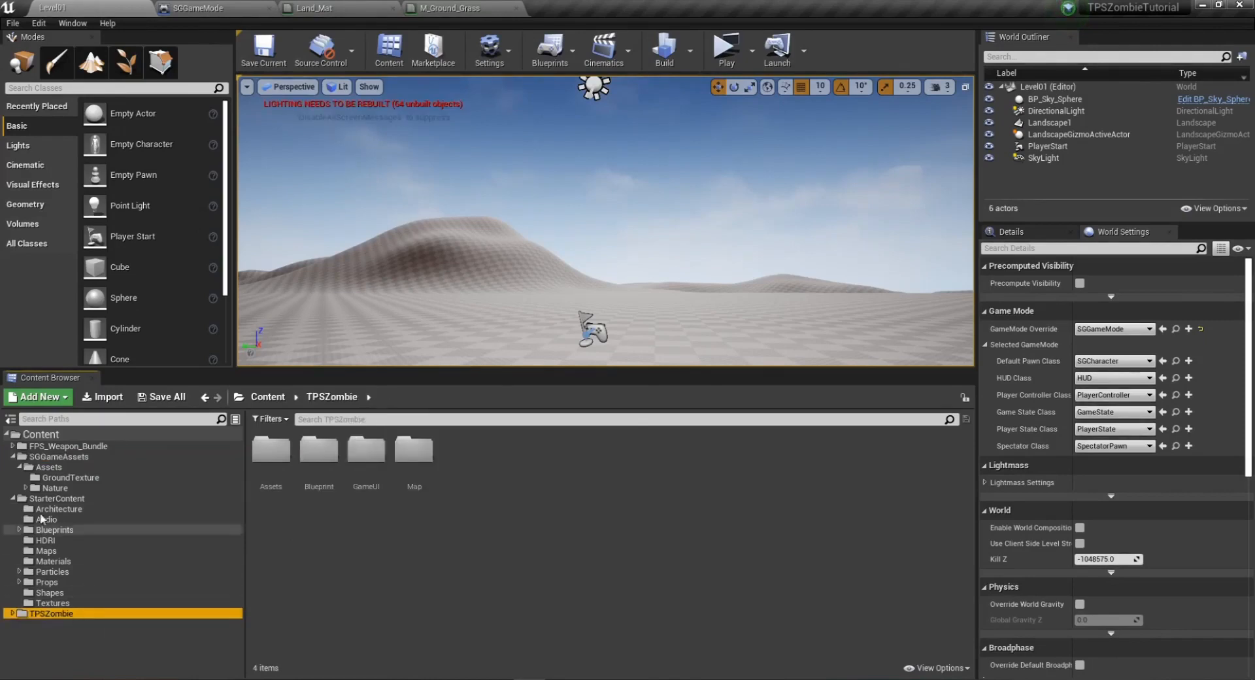
double_click(328, 460)
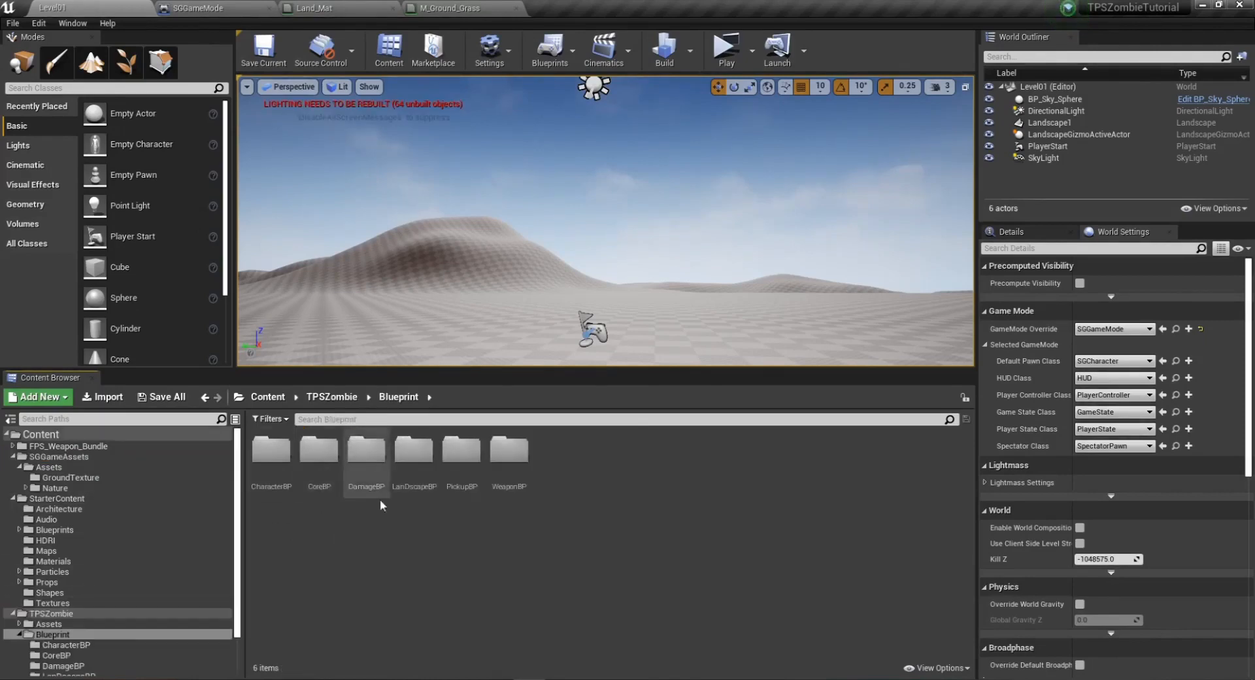
double_click(414, 450)
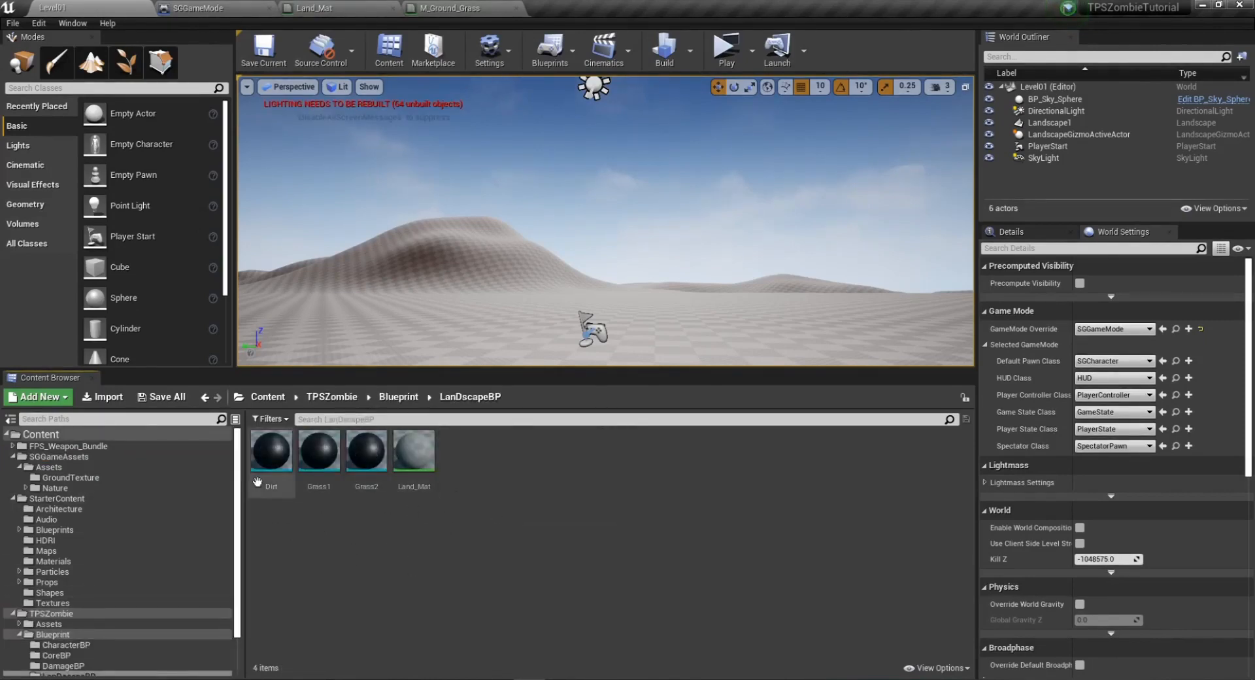
double_click(323, 456)
Paste the copied ground grass nodes into Grass1 and position them so the final Lerp sits beside Output Result.
right_click_drag(608, 421, 1018, 418)
scroll(660, 434, "down", 2)
right_click_drag(686, 457, 673, 396)
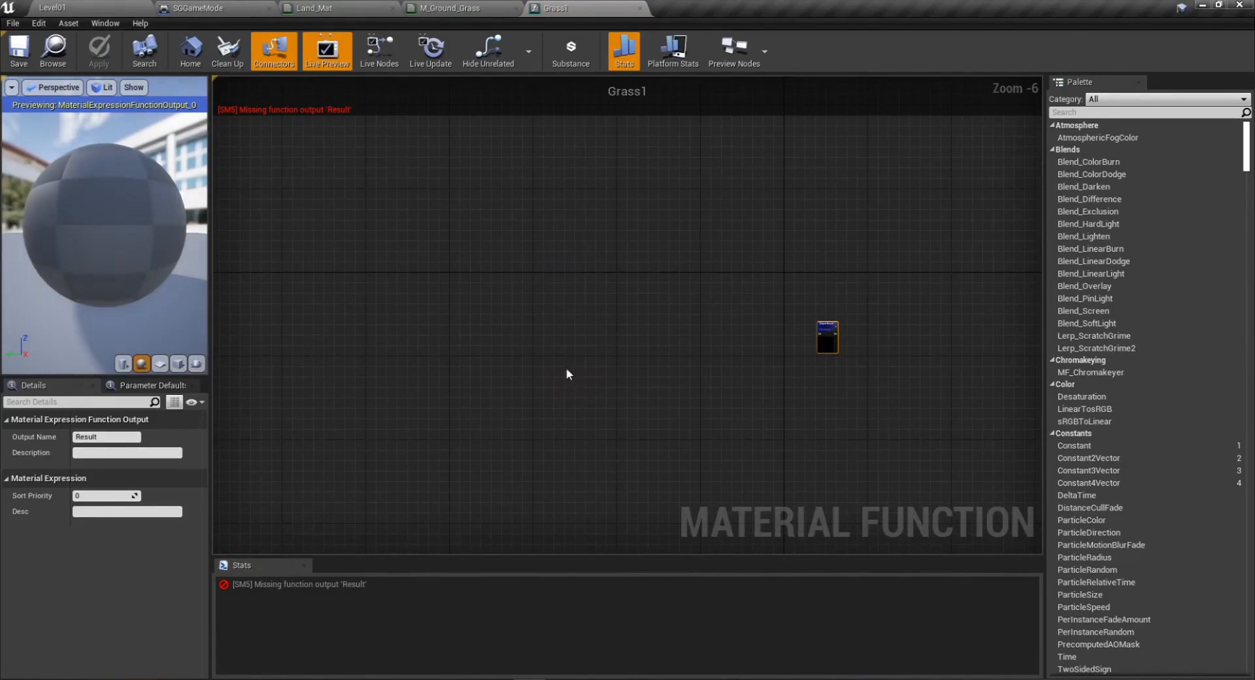
left_click(474, 342)
key("ctrl+v")
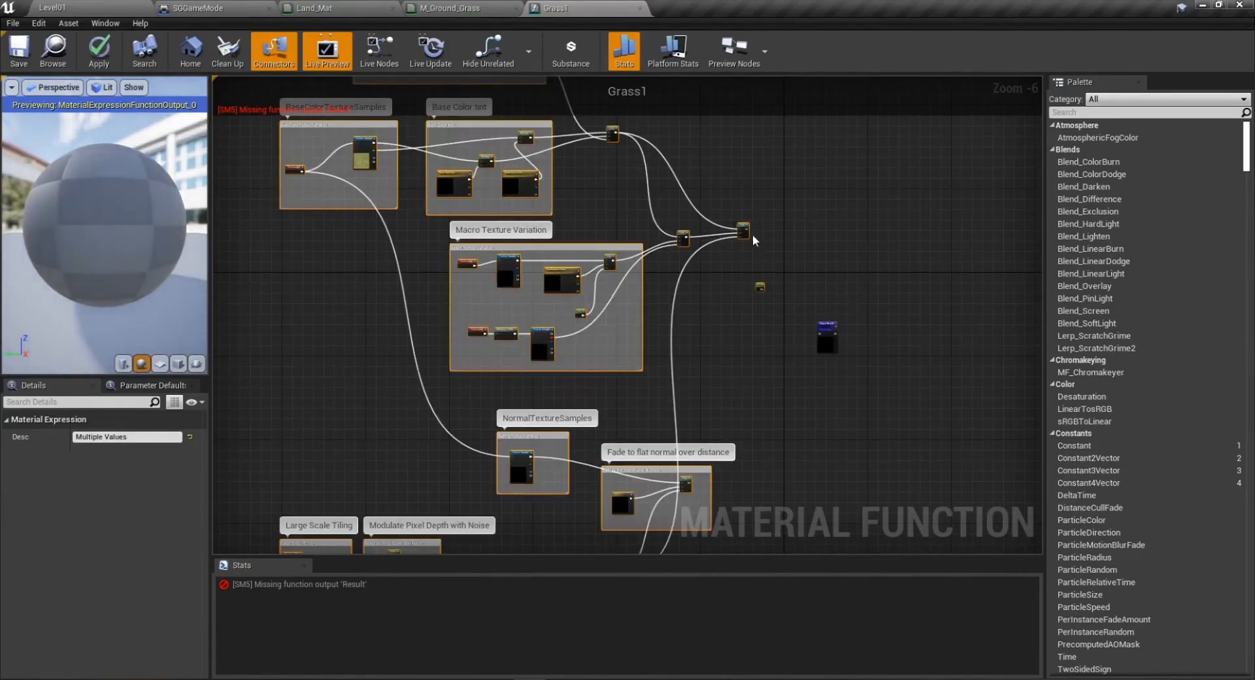
left_click_drag(742, 231, 768, 327)
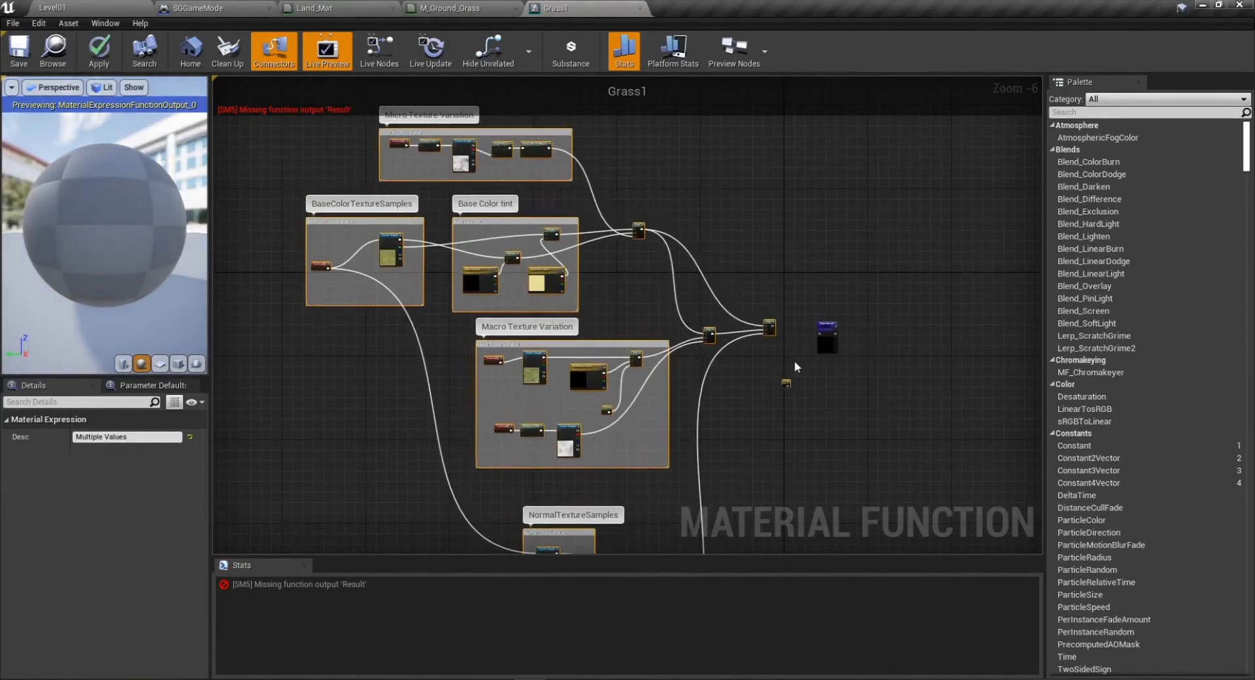
Delete the unconnected constant node, connect the final Lerp to Output Result, and apply the changes to Grass1.
left_click(786, 385)
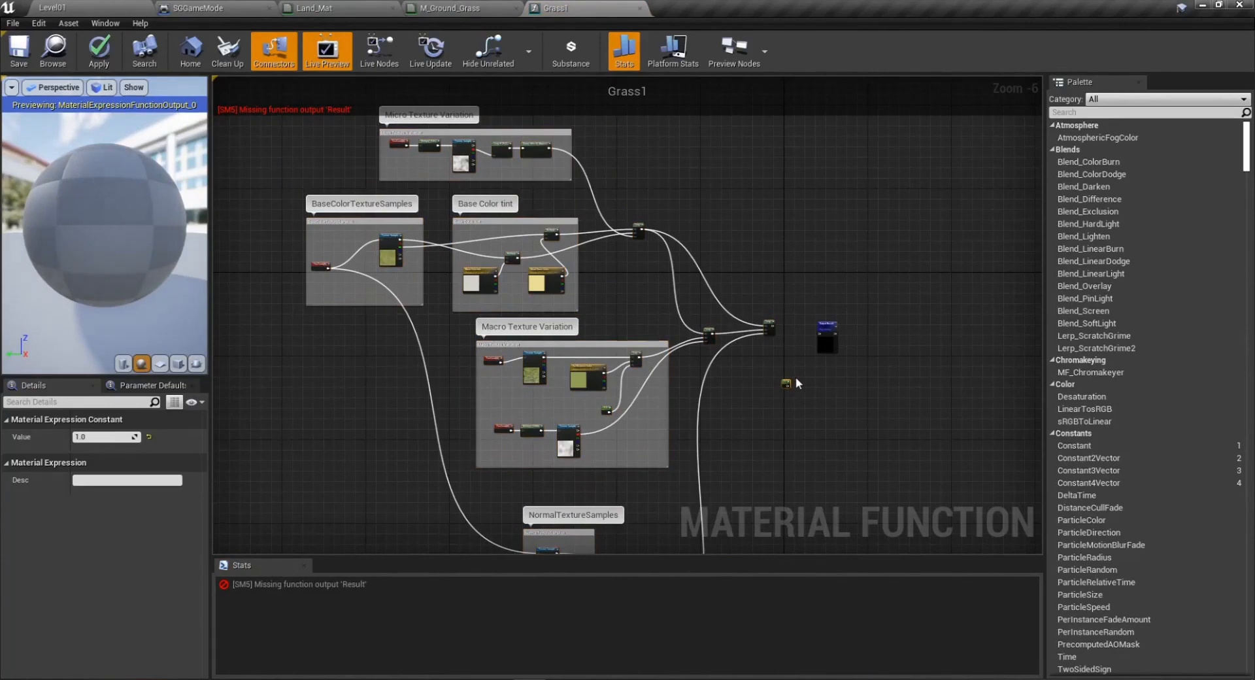
key("Delete")
scroll(792, 340, "up", 6)
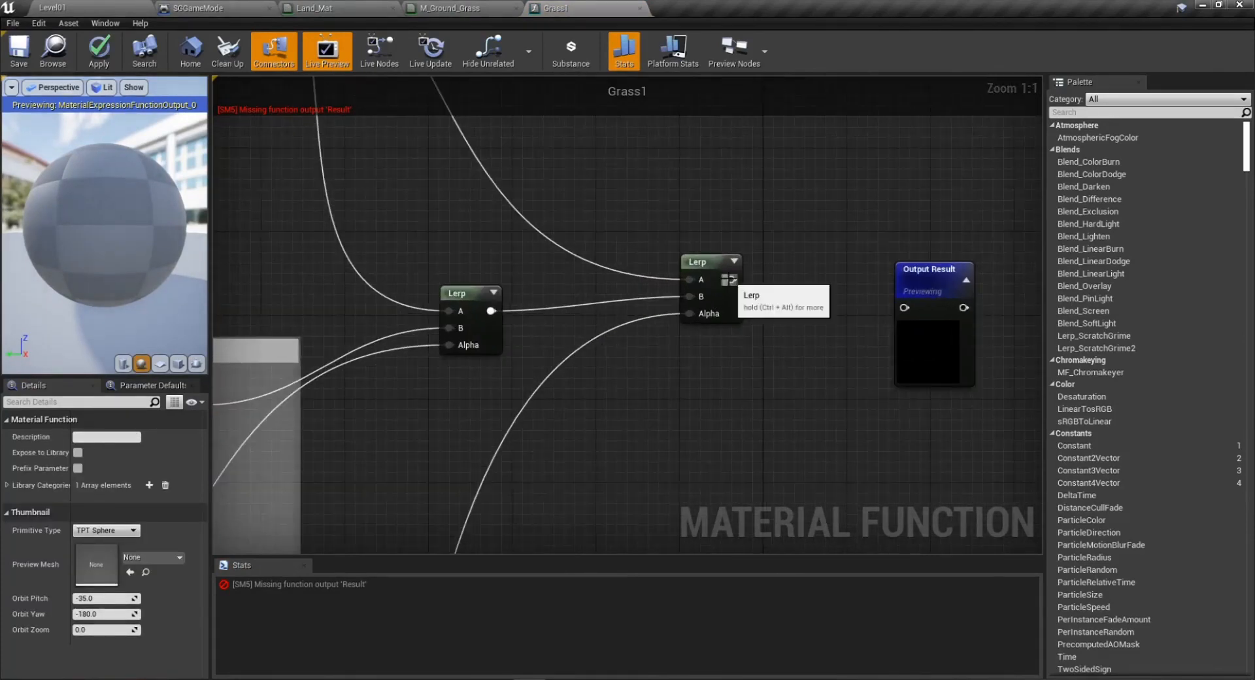
left_click_drag(732, 279, 879, 248)
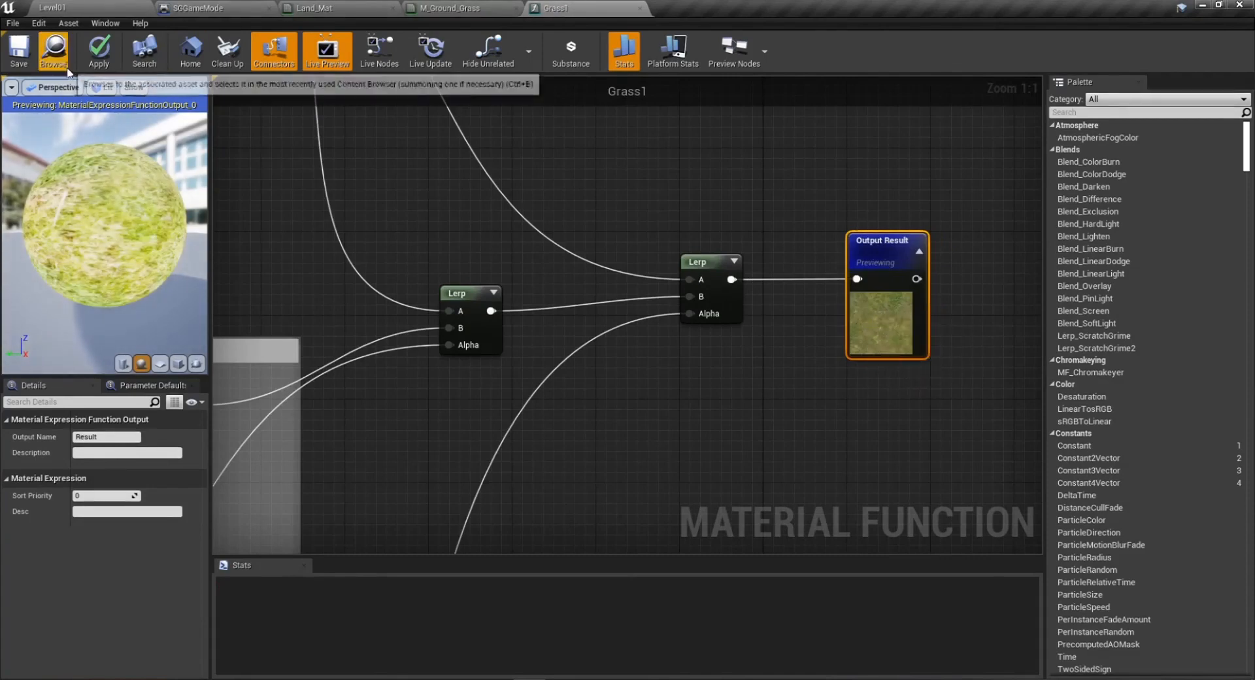
left_click(100, 58)
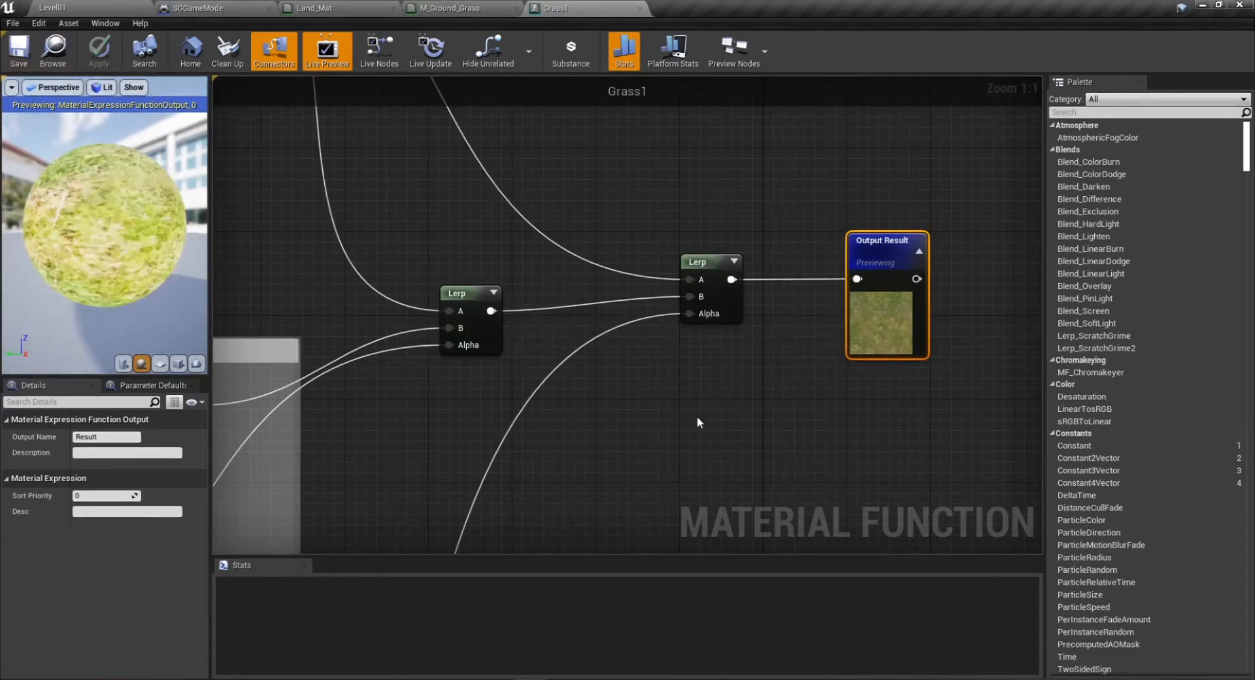
Move the NormalTextureSamples comment group slightly down and to the right in the Grass1 graph.
scroll(697, 416, "down", 10)
right_click_drag(698, 479, 623, 344)
scroll(554, 414, "up", 3)
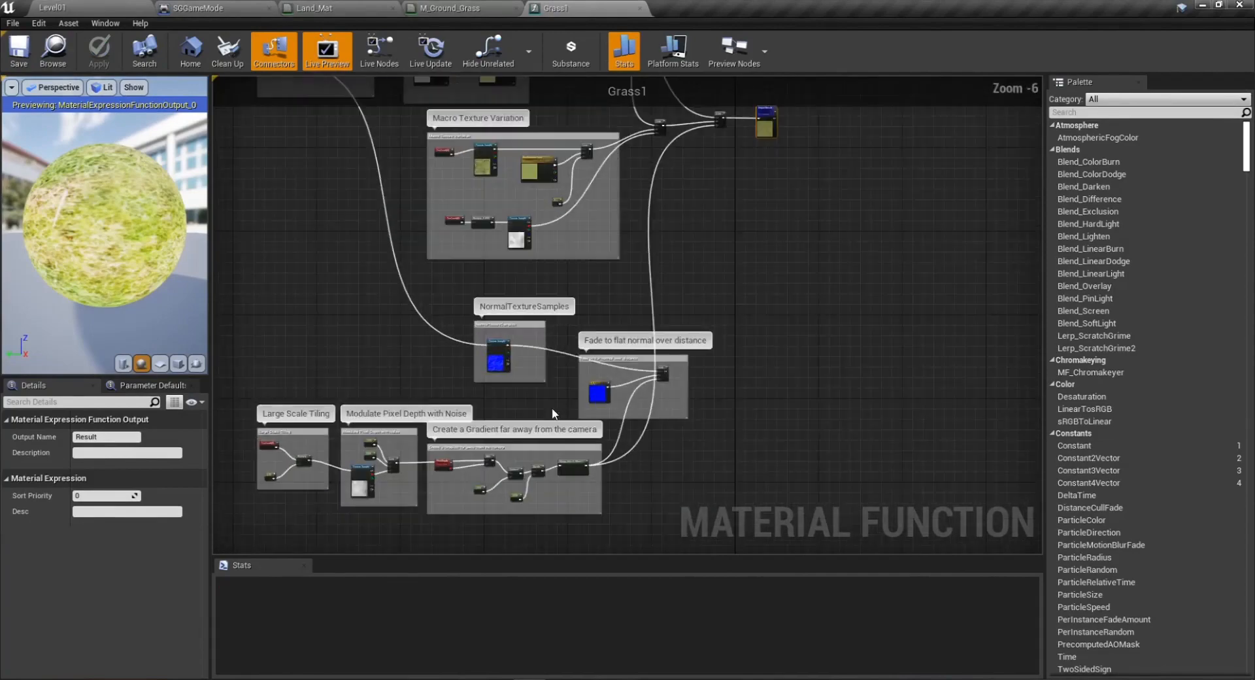
left_click_drag(513, 323, 524, 343)
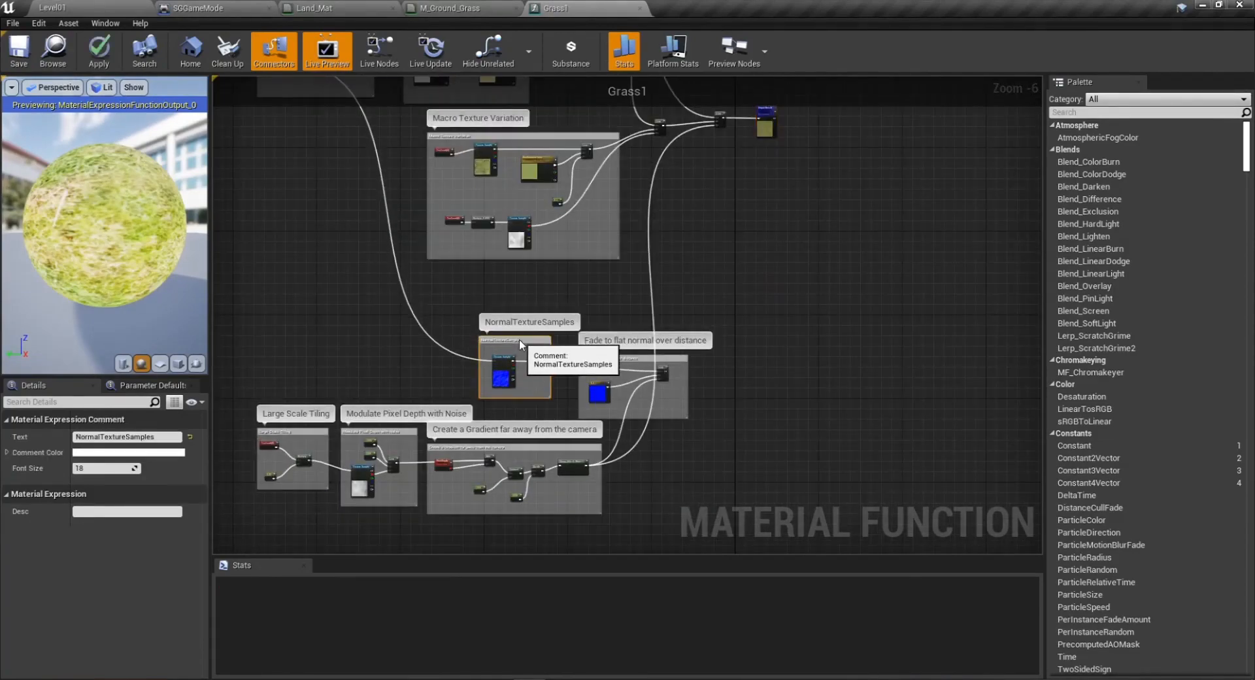
Duplicate the 0.5-tiling TexCoord from BaseColorTextureSamples beside NormalTextureSamples and connect the copy to the normal Texture Sample's UVs.
right_click_drag(399, 322, 532, 477)
scroll(434, 232, "up", 4)
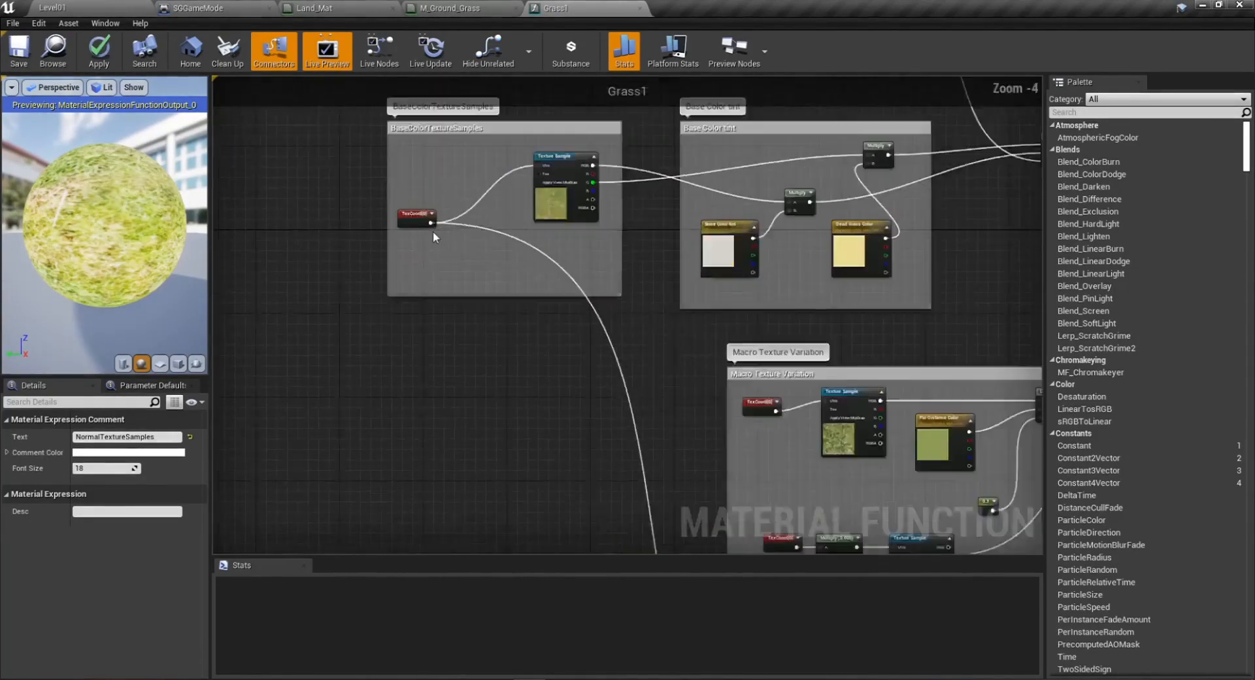
left_click(403, 221)
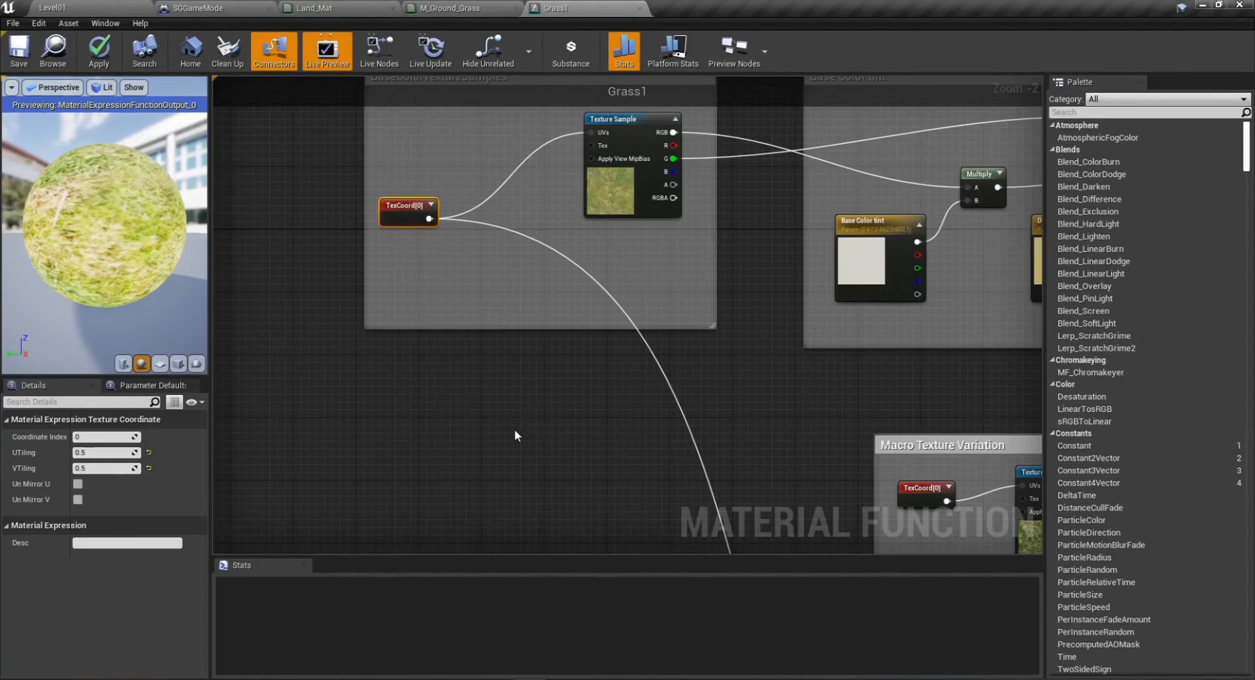
right_click_drag(547, 497, 398, 95)
right_click_drag(674, 677, 576, 391)
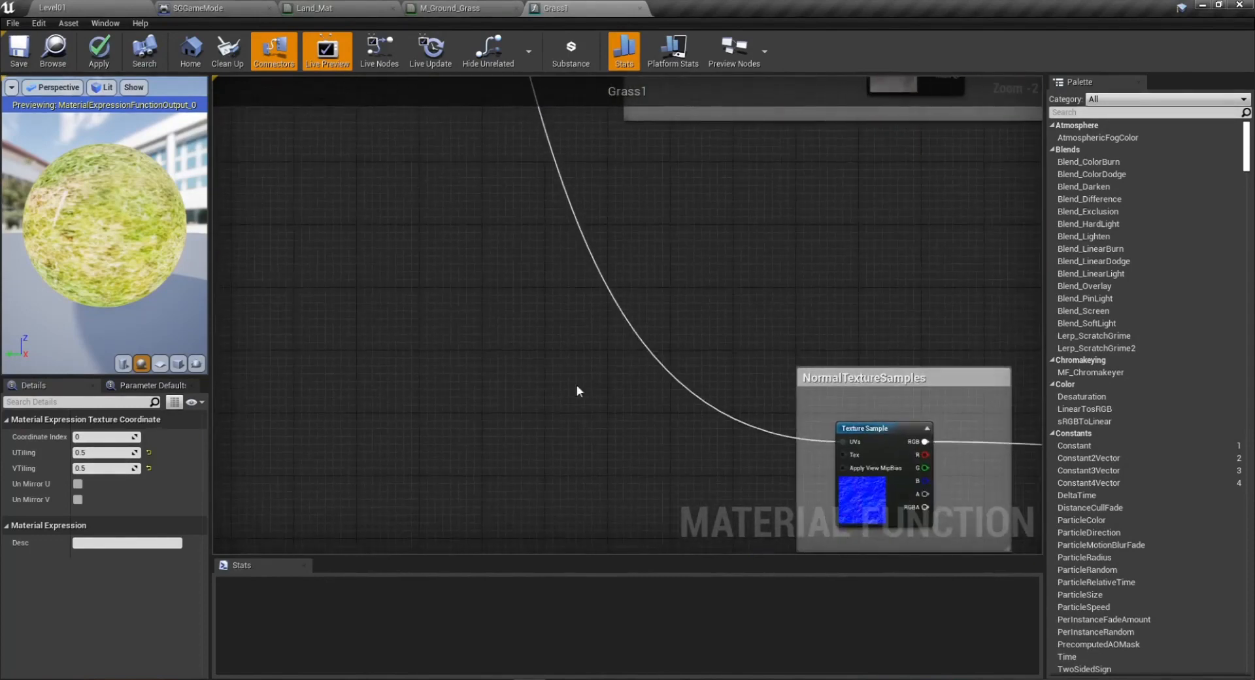
left_click(645, 426)
key("ctrl+v")
right_click_drag(690, 485, 445, 461)
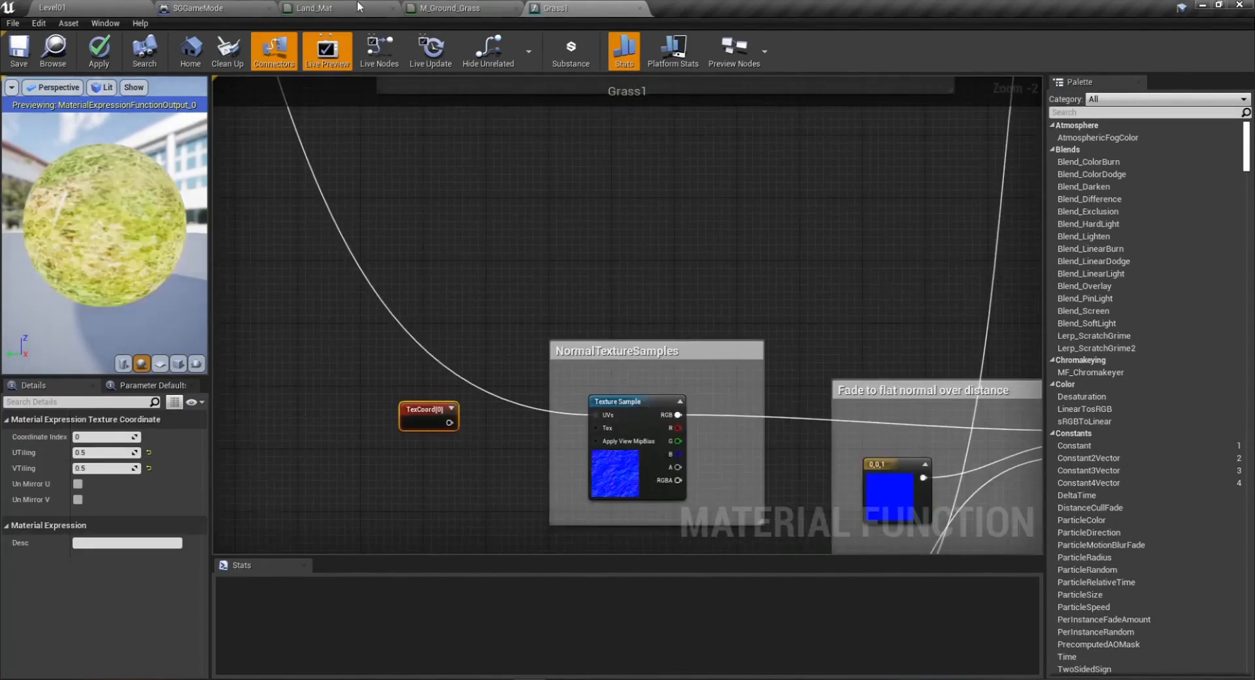
left_click_drag(448, 423, 596, 415)
Examine the connections of the normal texture, flat-normal fade and distance gradient groups in the Grass1 graph.
scroll(436, 454, "down", 5)
right_click_drag(408, 470, 426, 401)
scroll(706, 412, "up", 4)
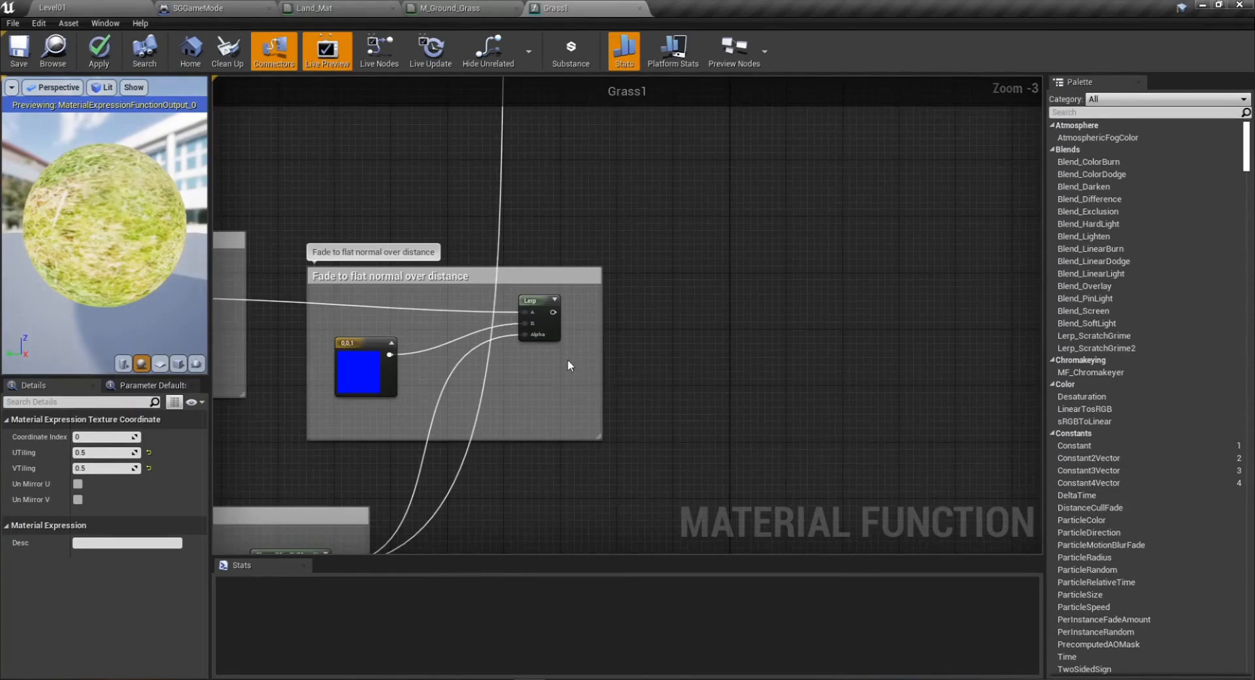
scroll(567, 359, "down", 3)
scroll(502, 371, "up", 2)
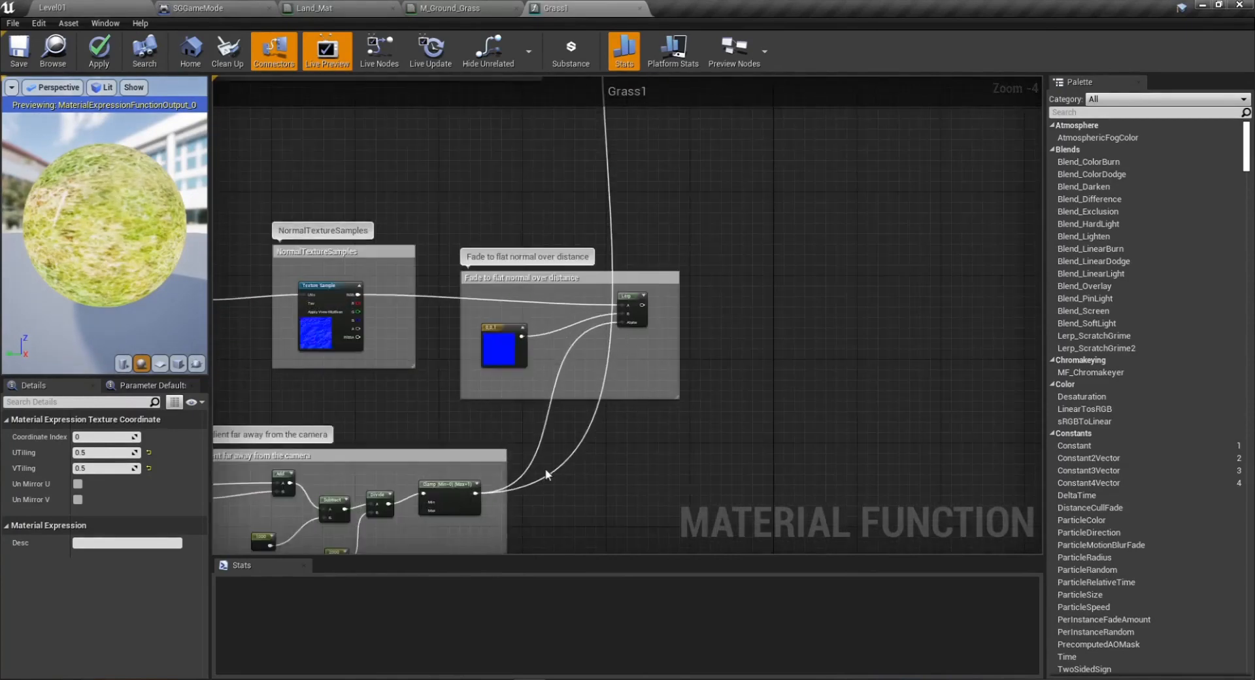
scroll(555, 461, "down", 4)
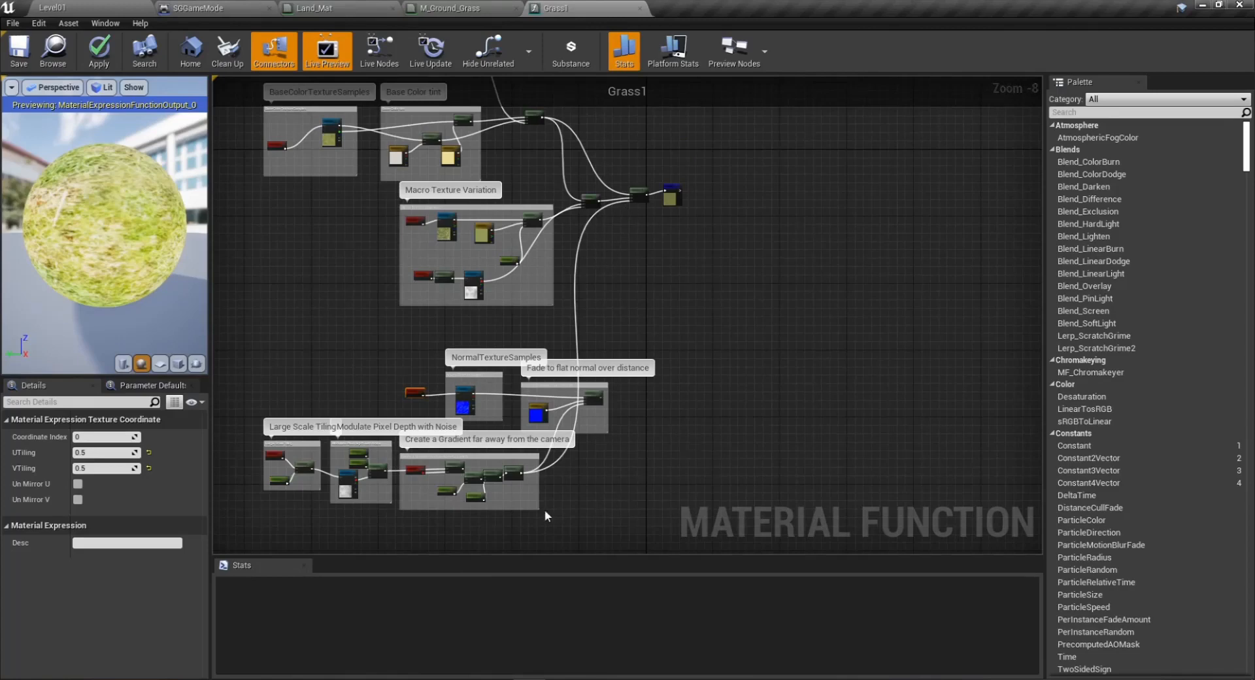
scroll(614, 473, "up", 1)
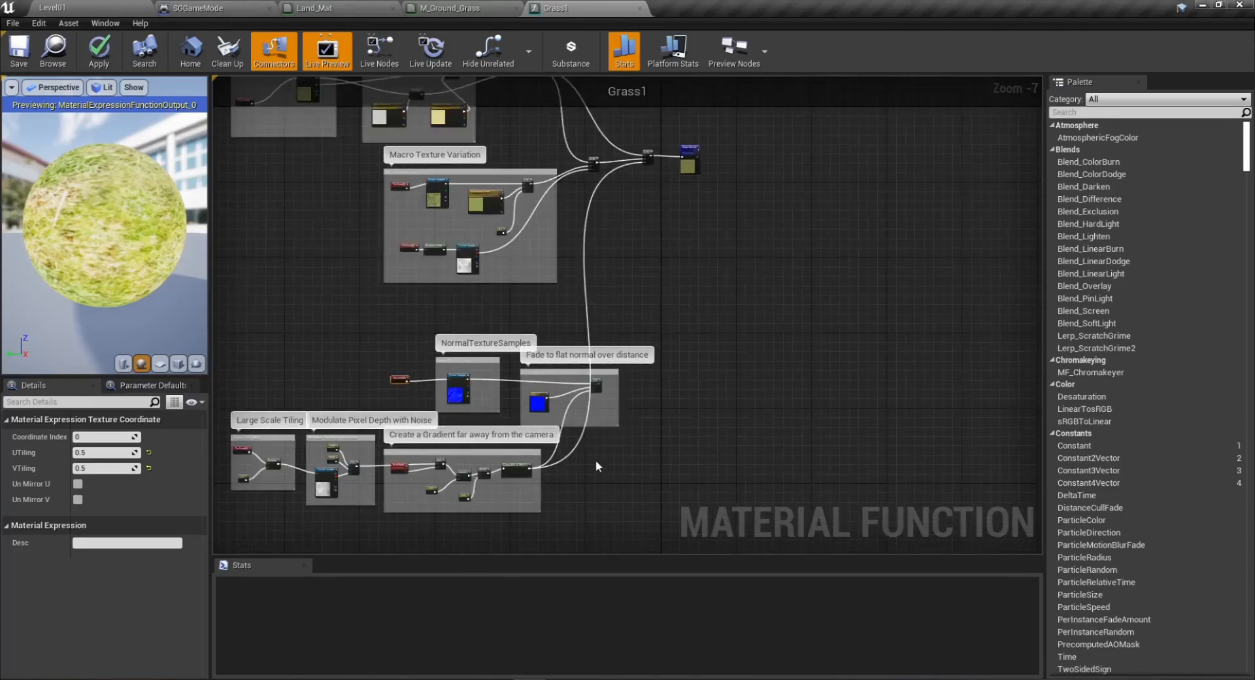
left_click_drag(366, 353, 571, 425)
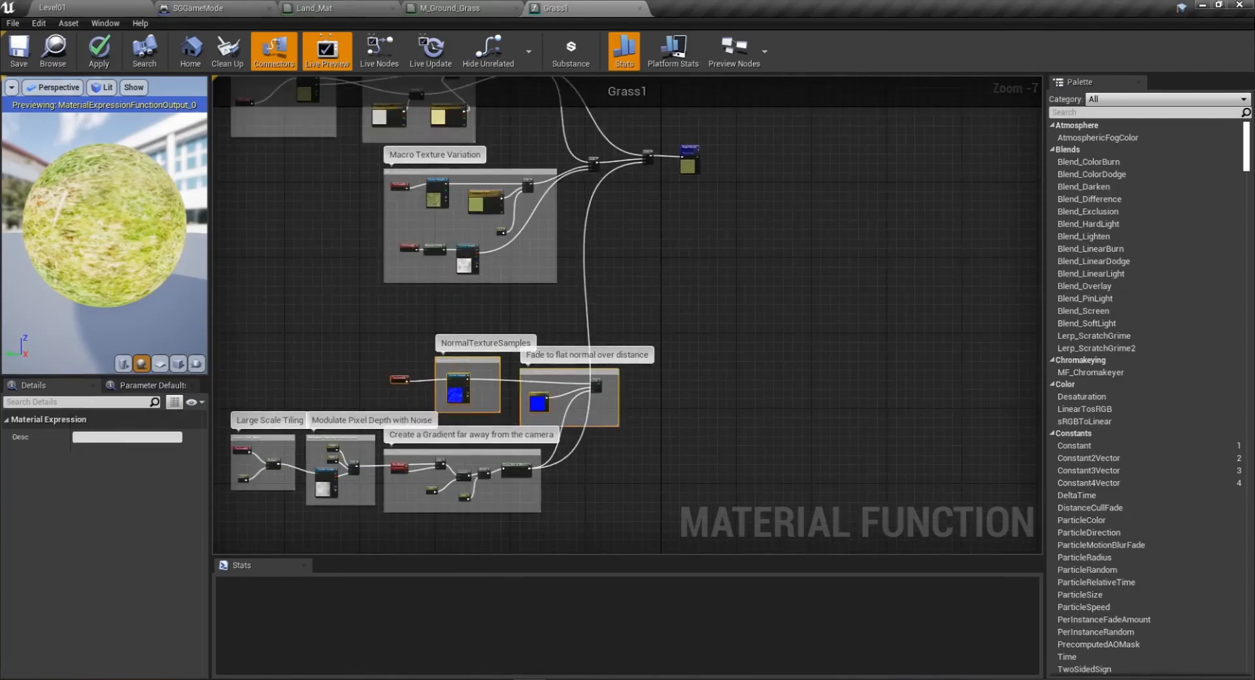
right_click_drag(638, 466, 814, 430)
left_click_drag(334, 307, 686, 469)
left_click_drag(786, 496, 787, 495)
left_click(877, 402)
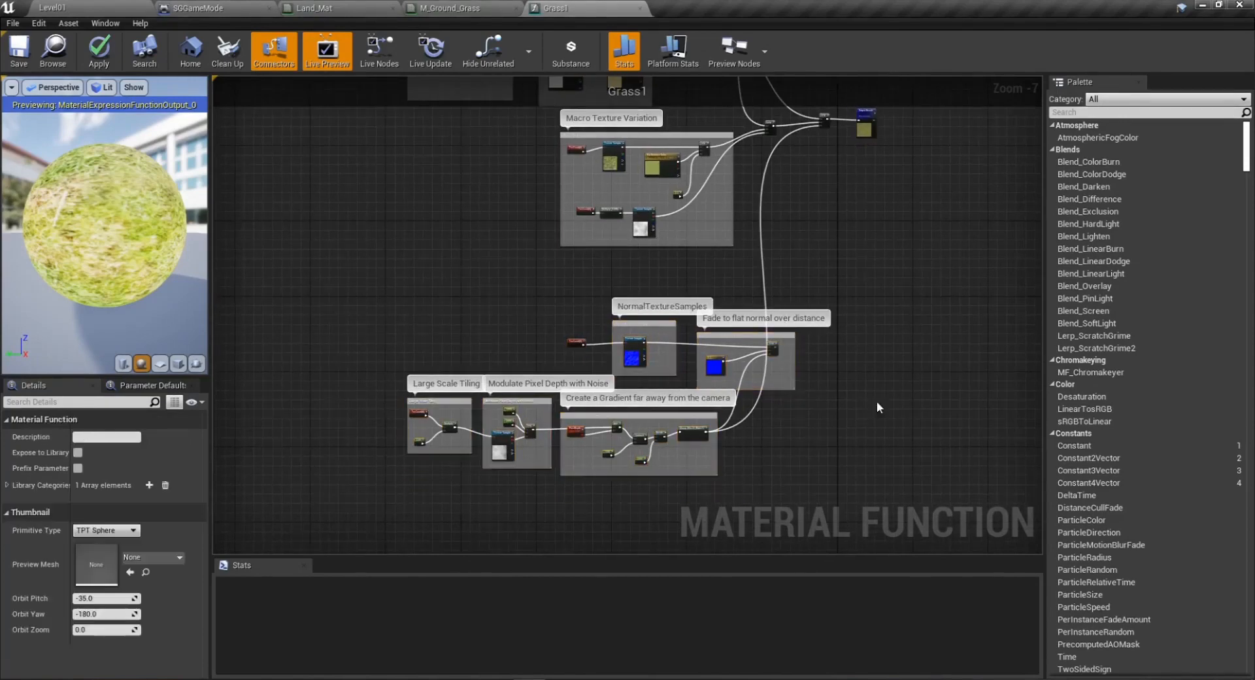
right_click_drag(869, 451, 750, 522)
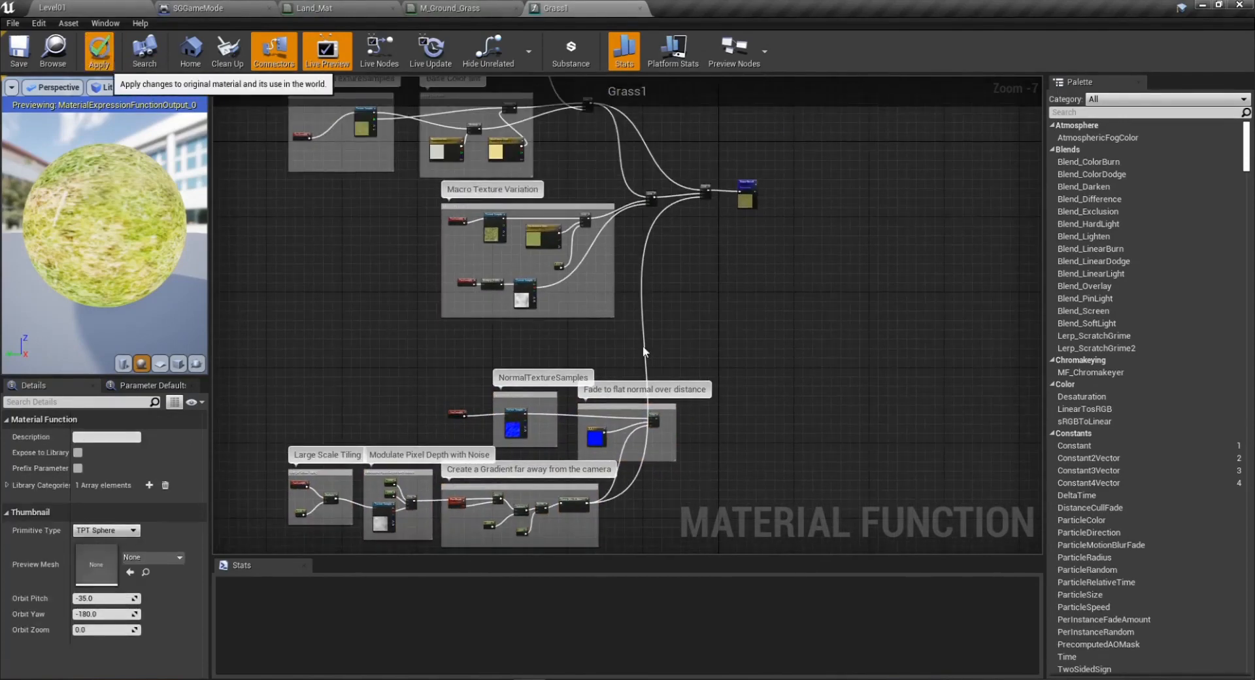
Apply the changes to Grass1 and save all modified assets from the Level01 editor.
left_click(107, 59)
right_click_drag(495, 420, 631, 417)
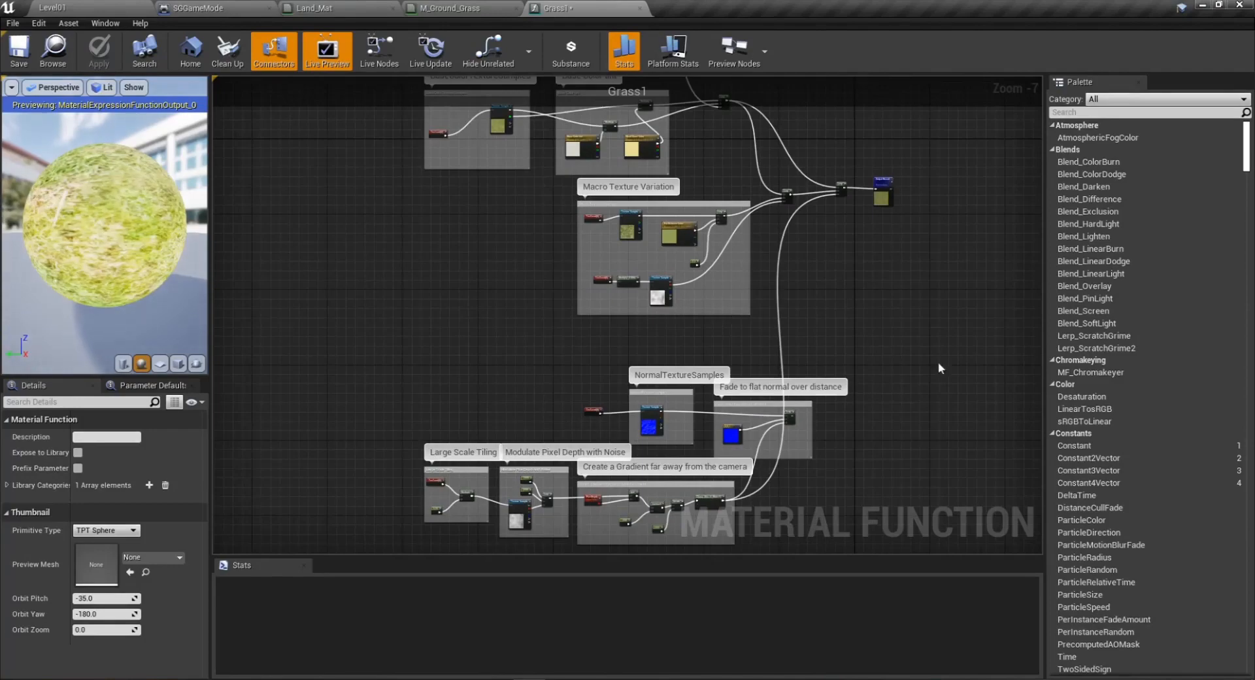
right_click_drag(859, 391, 778, 365)
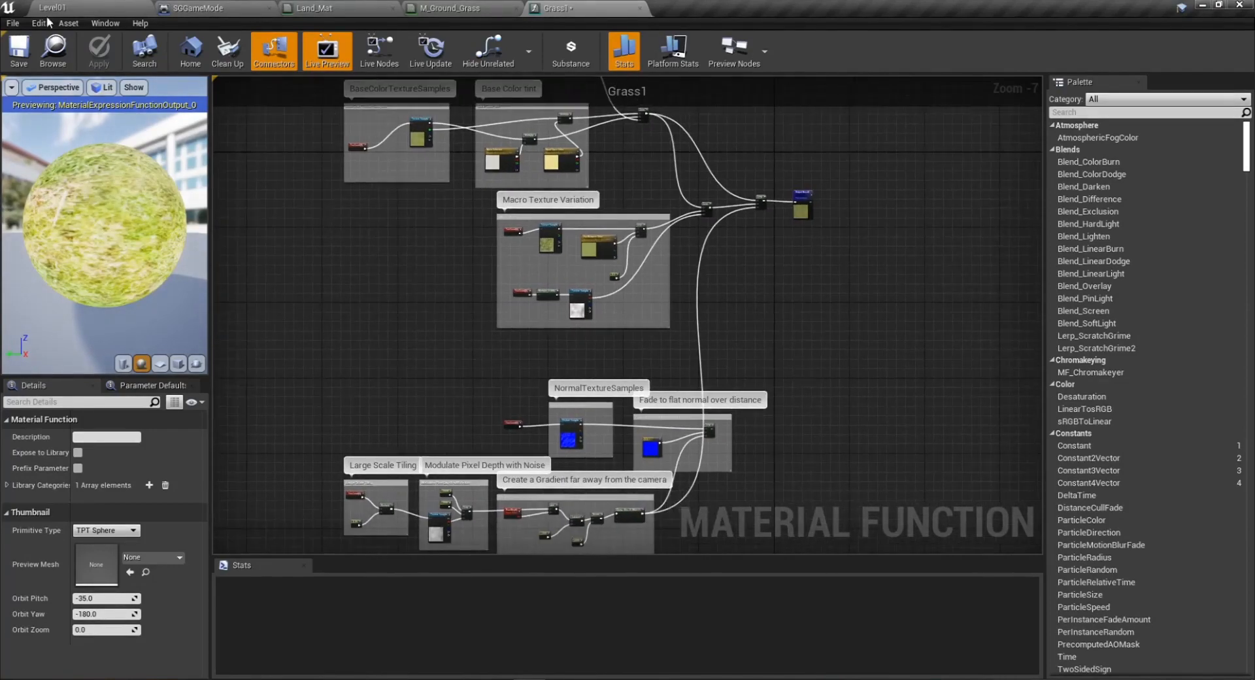
left_click(86, 16)
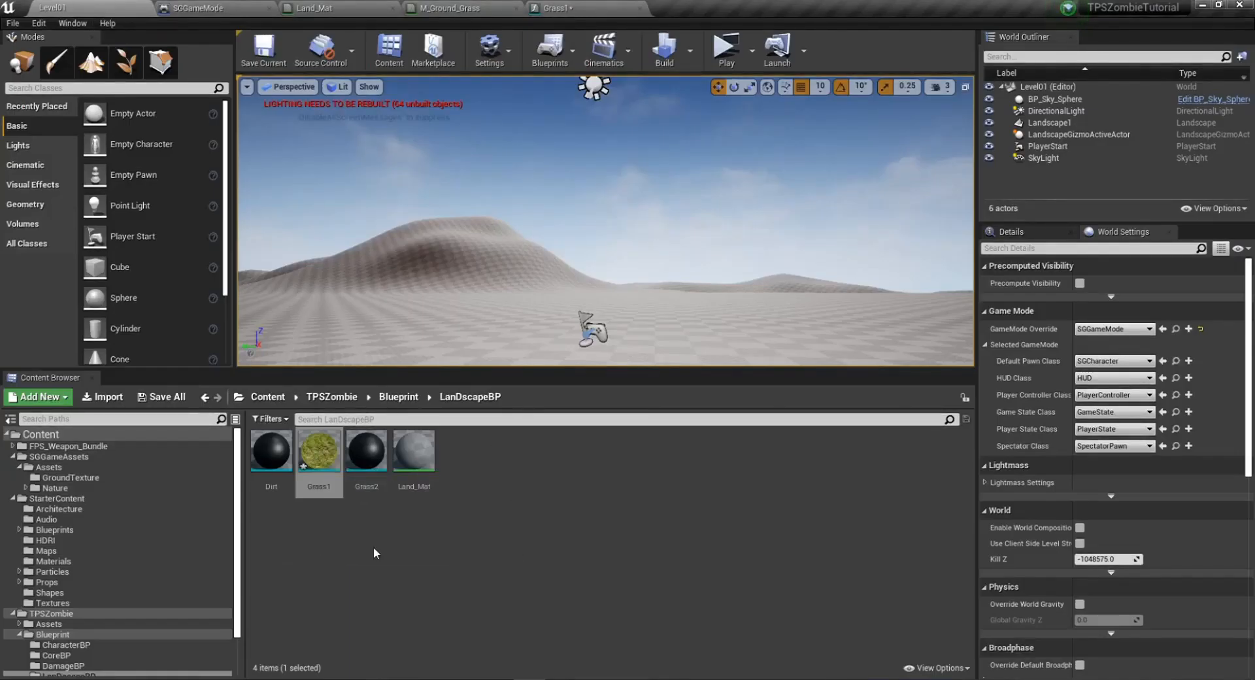
left_click(161, 396)
left_click(742, 465)
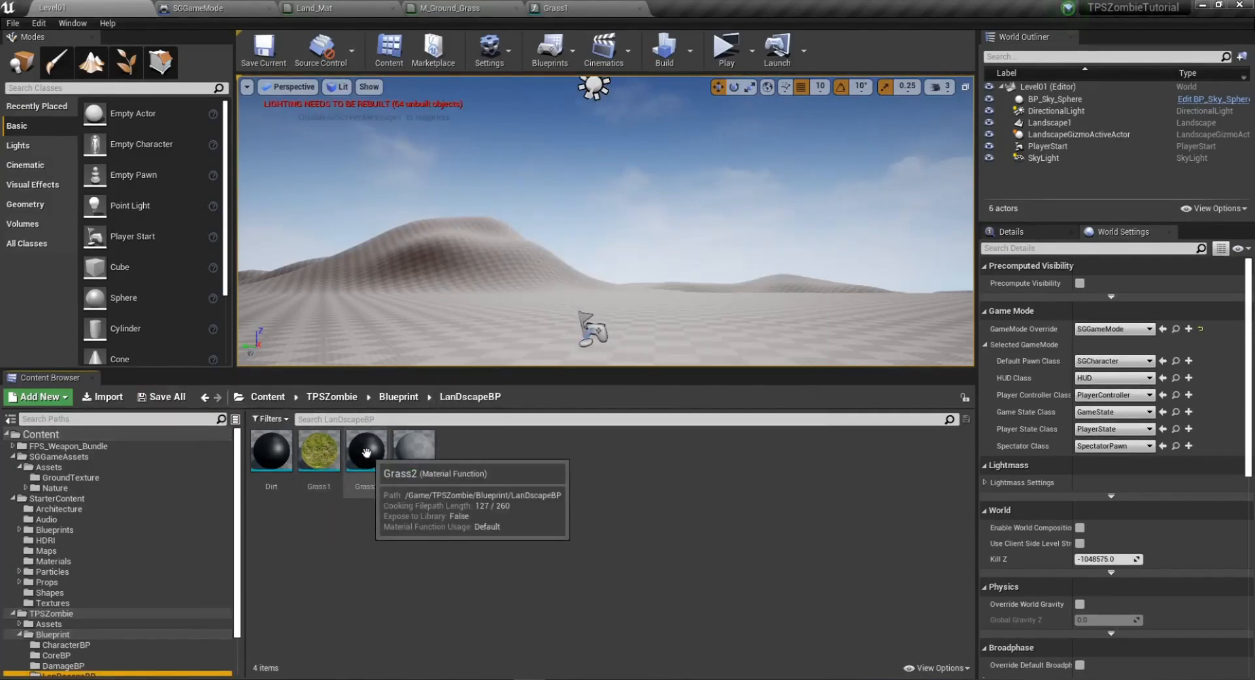
Reopen Grass1 and copy all of its nodes and comment groups except Output Result.
double_click(333, 454)
scroll(663, 452, "down", 4)
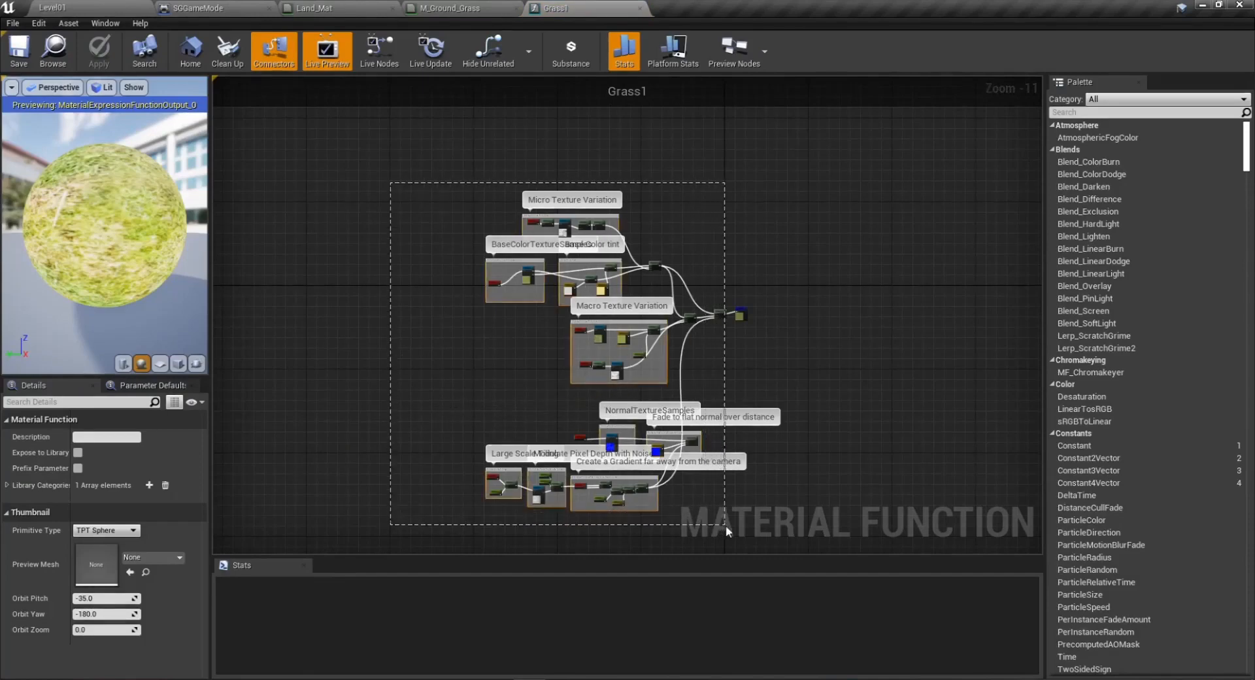
left_click_drag(726, 524, 731, 527)
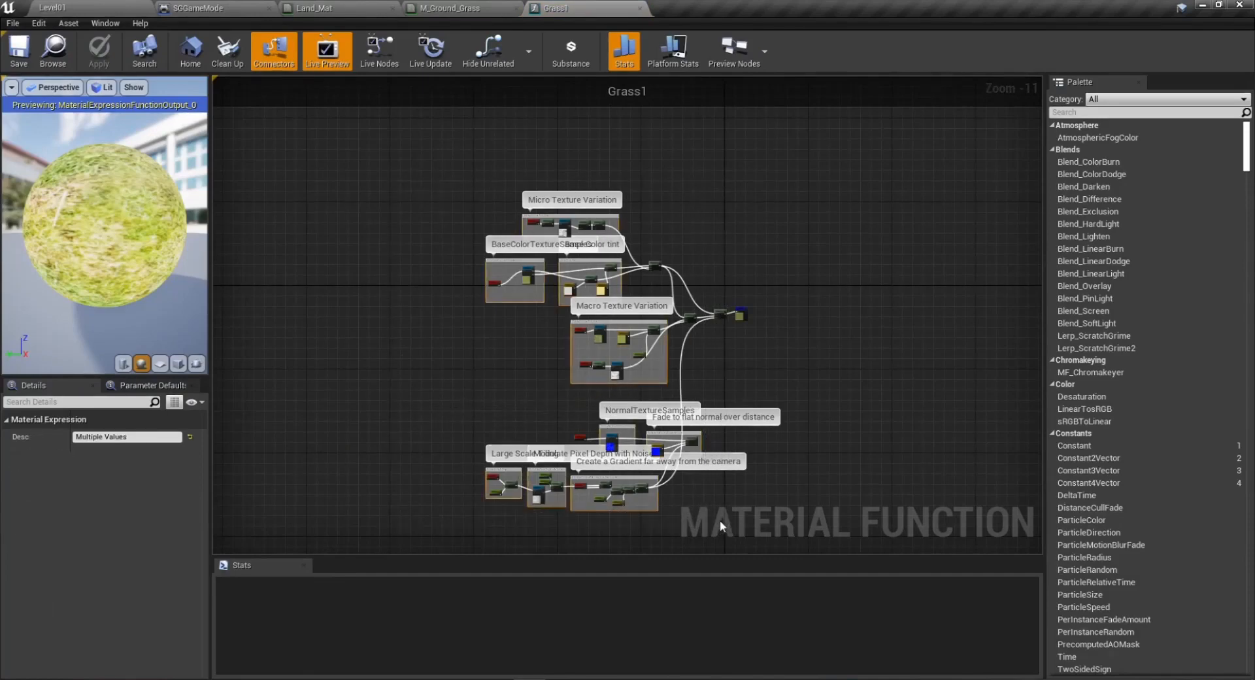
Open the Grass2 material function, paste the copied nodes, and position them with the final Lerp beside Output Result.
left_click(108, 6)
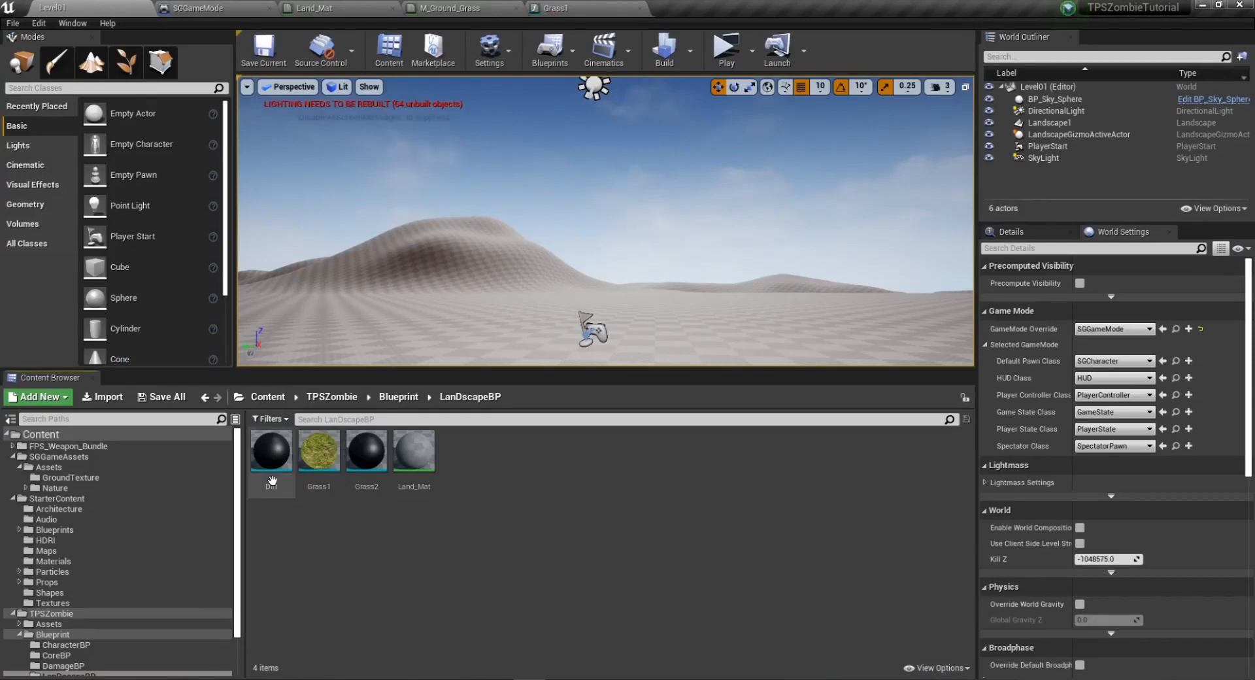
double_click(383, 458)
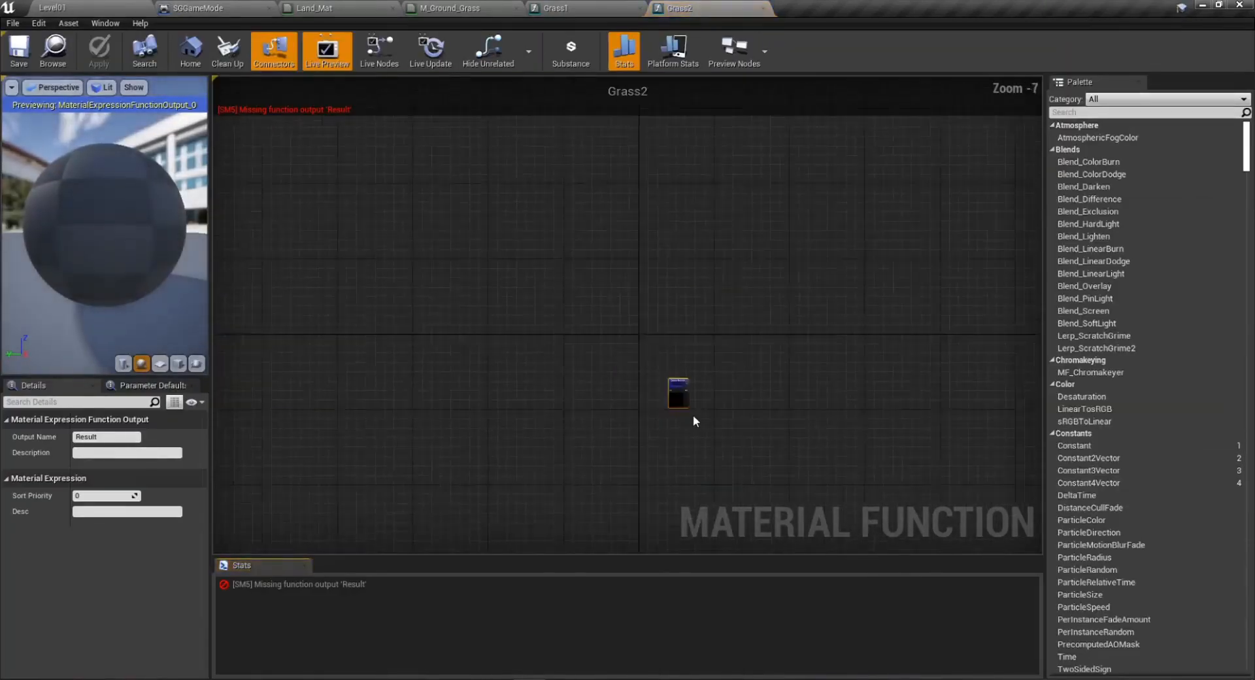
left_click(551, 386)
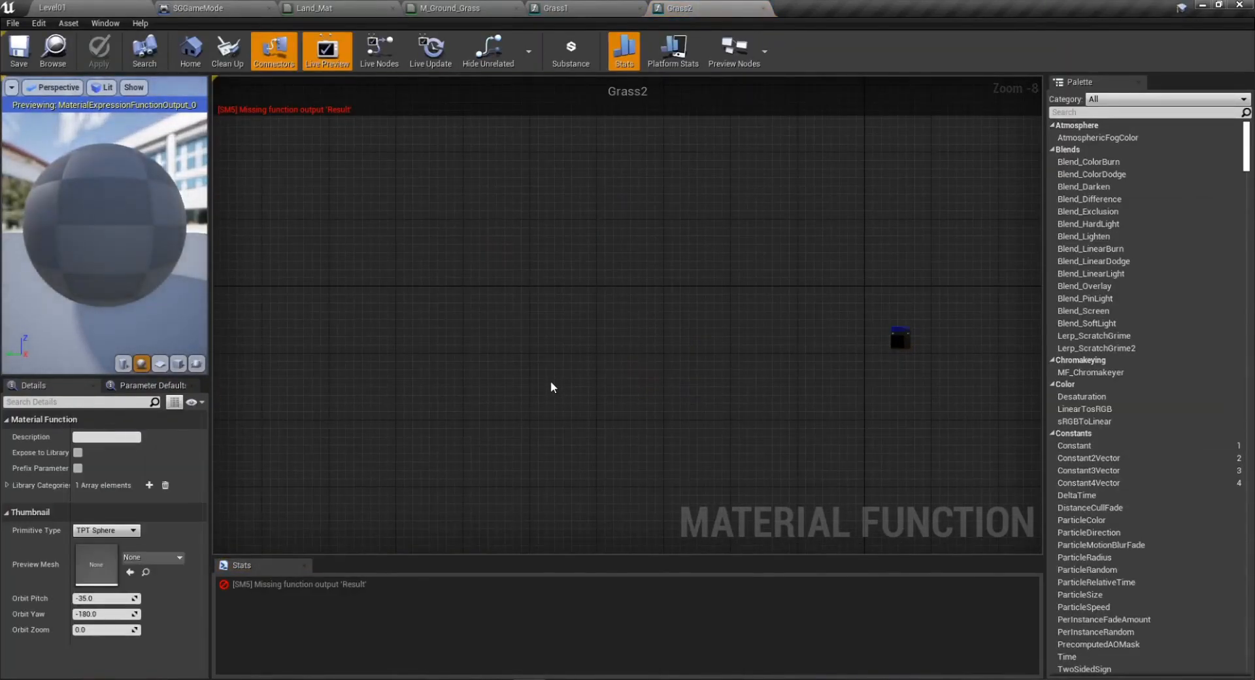
key("ctrl+v")
left_click_drag(774, 285, 877, 332)
Connect the final Lerp to Output Result in Grass2 and apply the changes.
scroll(910, 332, "up", 5)
left_click_drag(795, 321, 795, 320)
left_click_drag(882, 327, 850, 301)
left_click(735, 422)
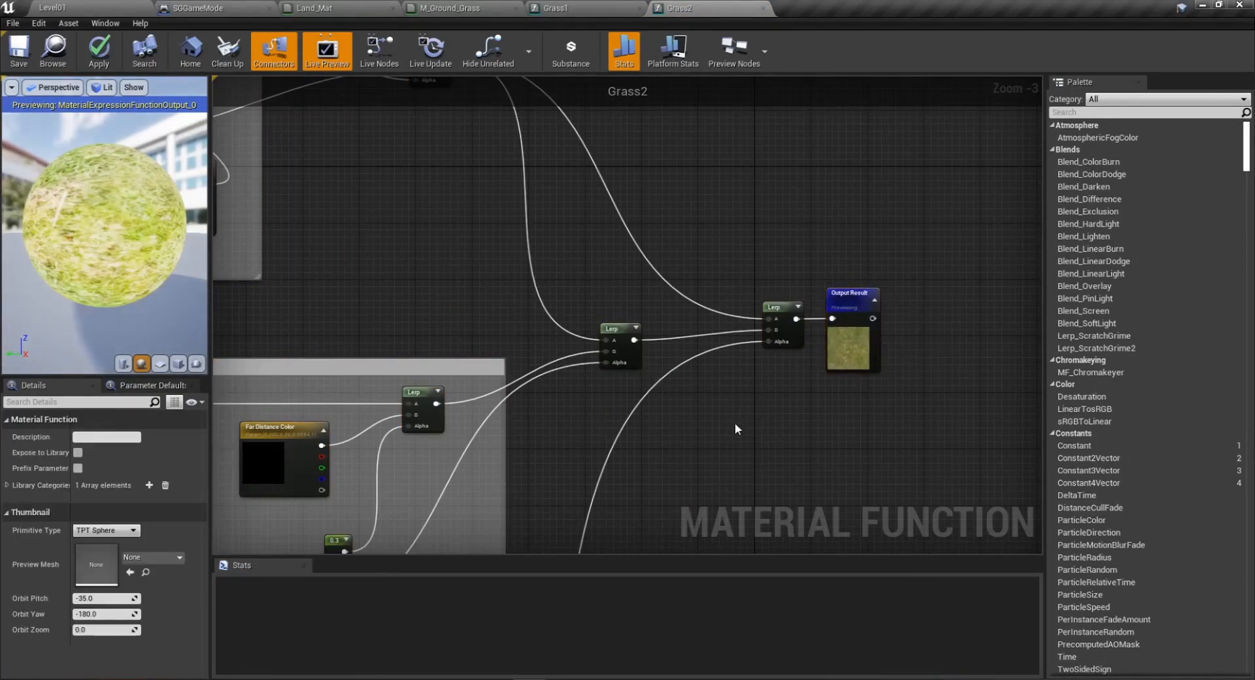
scroll(735, 423, "down", 7)
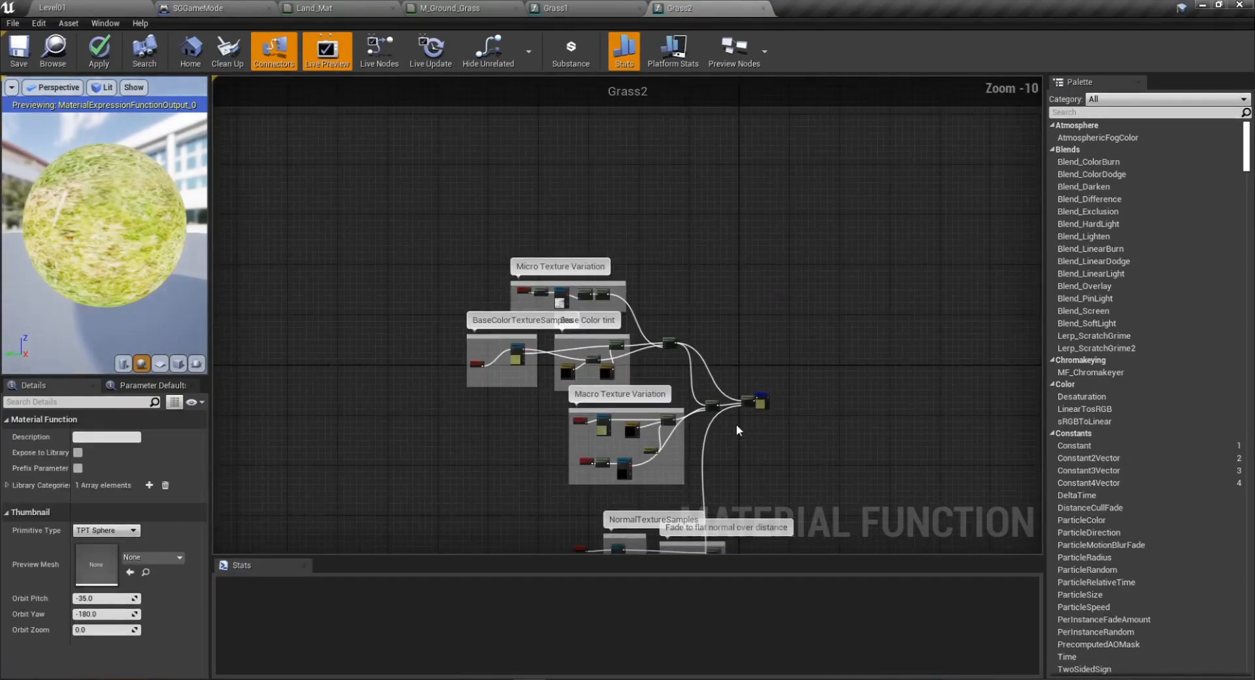
left_click(99, 49)
Open the Dirt material function, paste the copied grass nodes, and move them so the final Lerp sits beside Output Result.
left_click(112, 6)
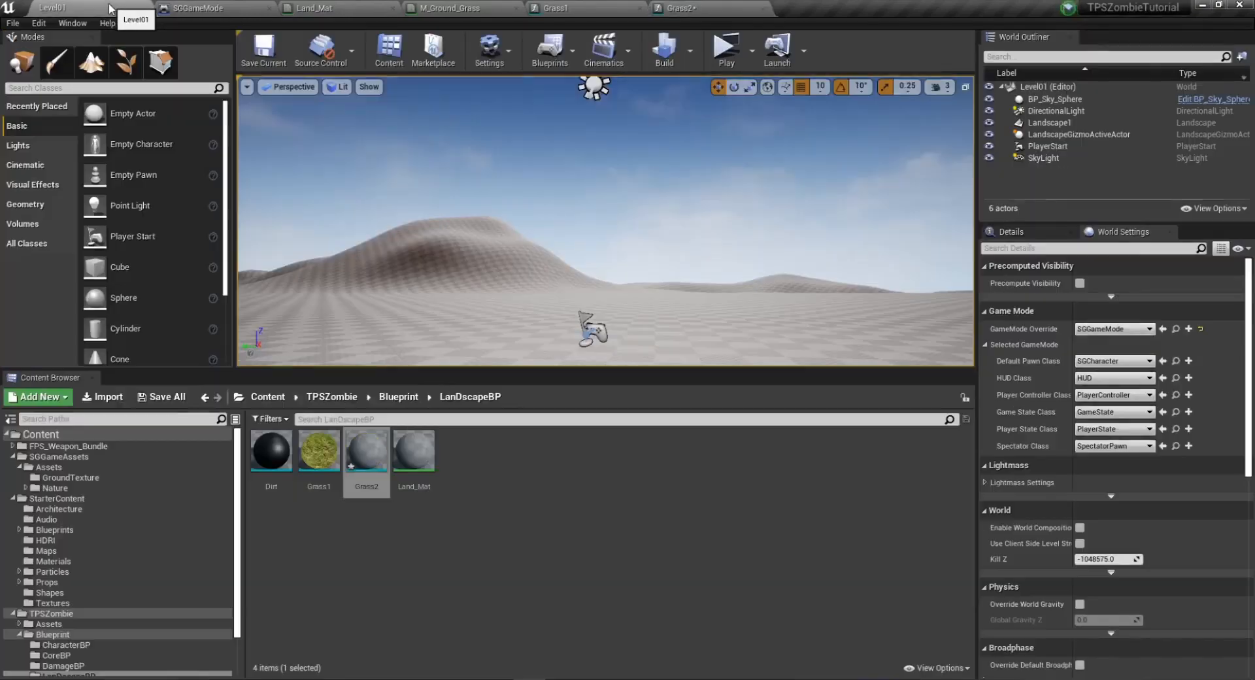
double_click(270, 451)
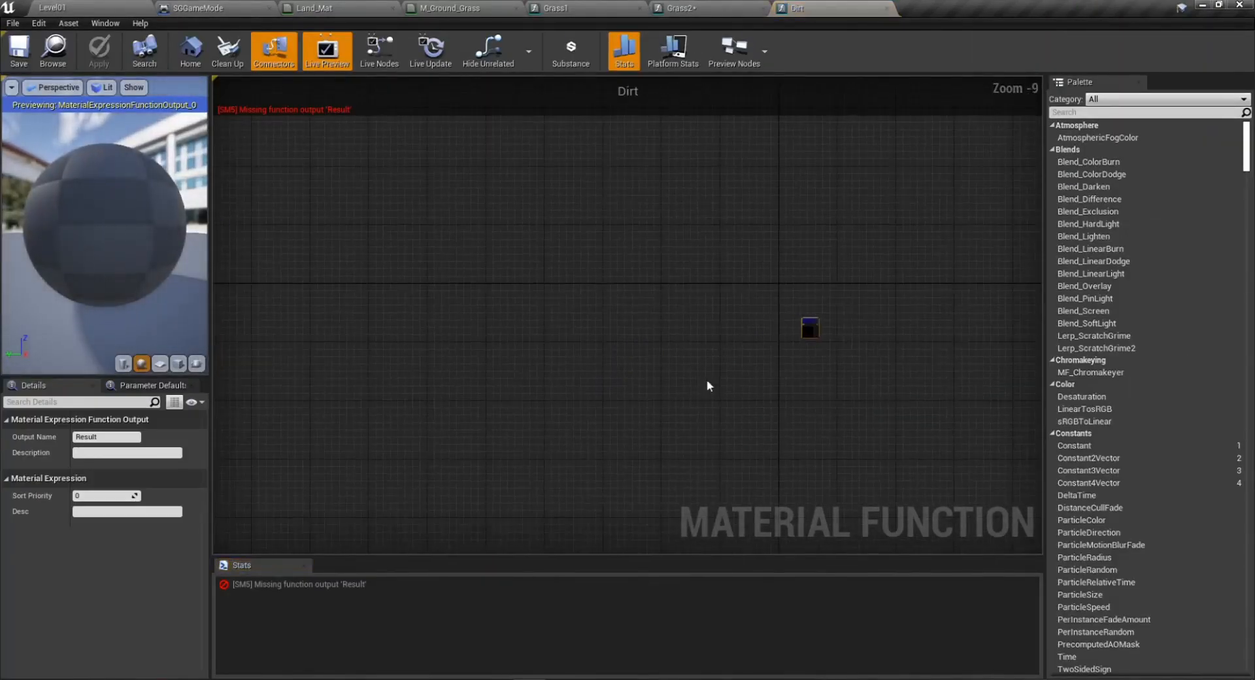
left_click(607, 374)
key("ctrl+v")
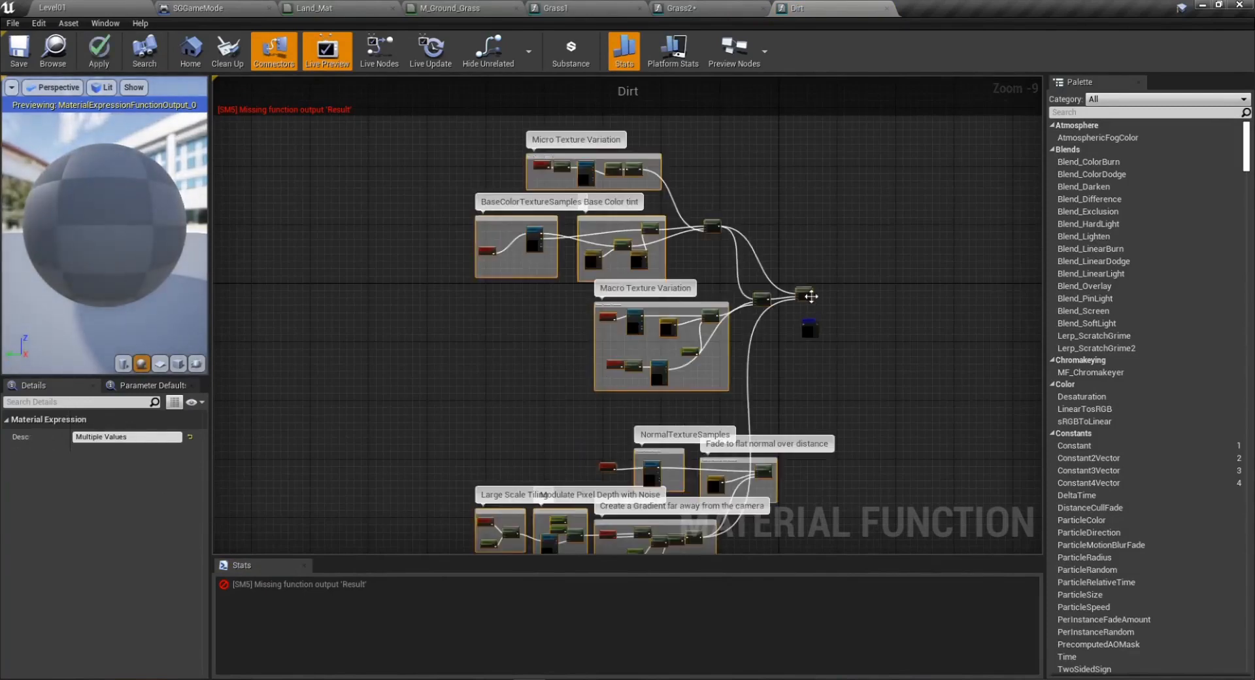
left_click_drag(809, 293, 773, 324)
Connect the final Lerp's output to Output Result in the Dirt graph.
scroll(763, 298, "up", 7)
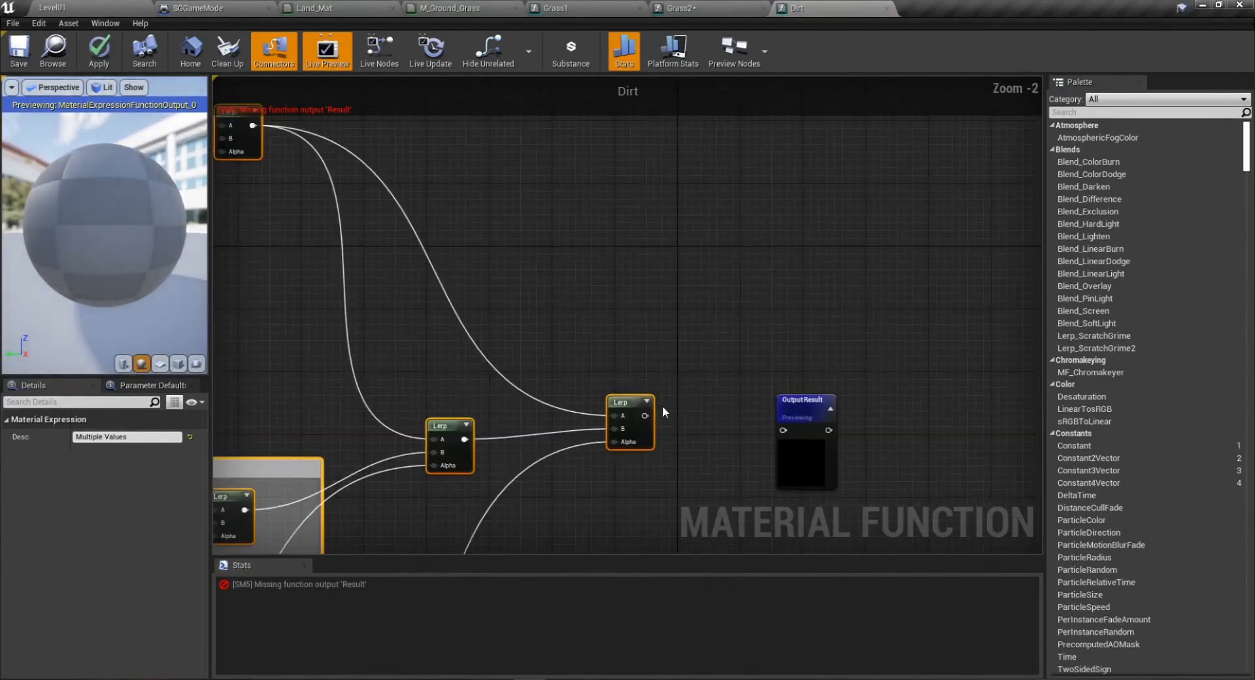
left_click_drag(644, 417, 645, 419)
left_click_drag(789, 429, 774, 393)
scroll(661, 447, "down", 5)
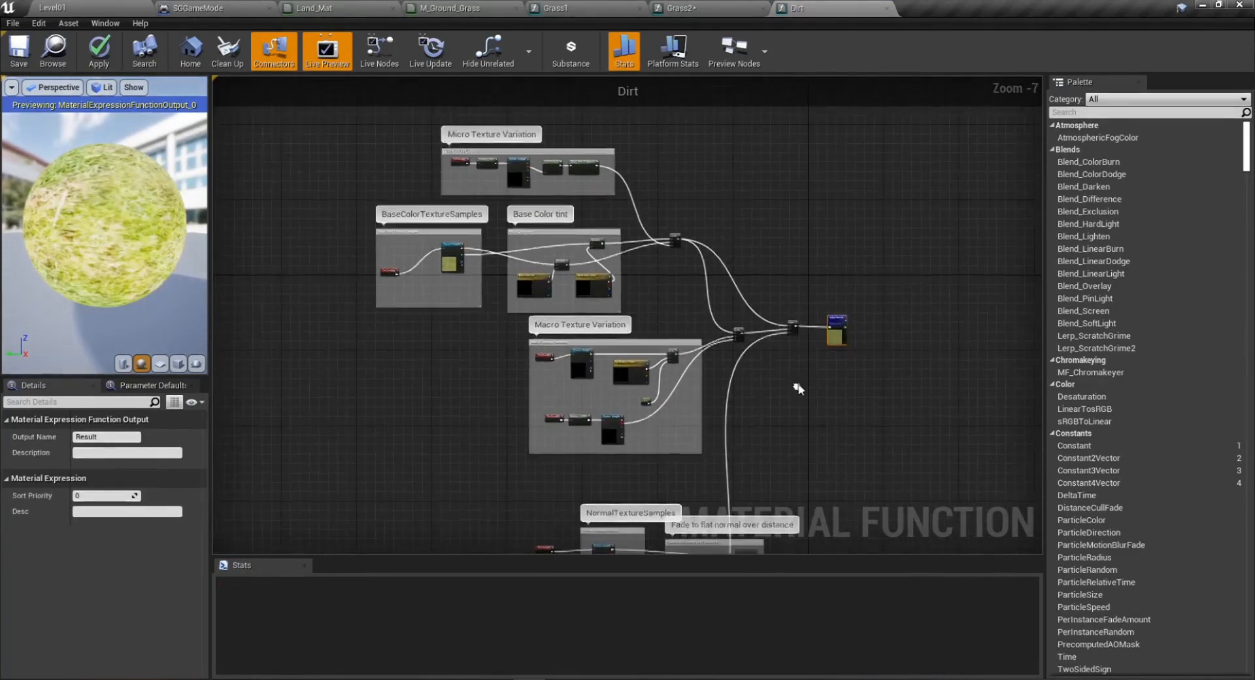
scroll(543, 334, "down", 2)
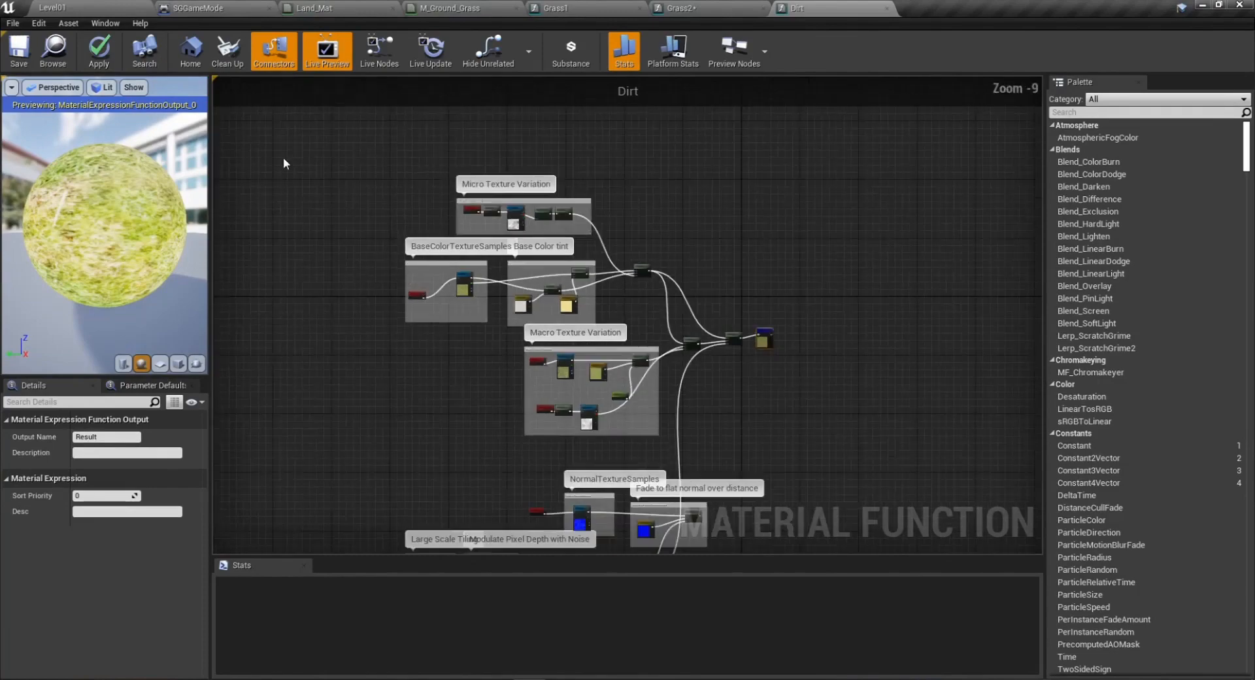
Check the tiling of the Macro Texture Variation TexCoord in Dirt, and apply and save the function.
scroll(539, 333, "up", 8)
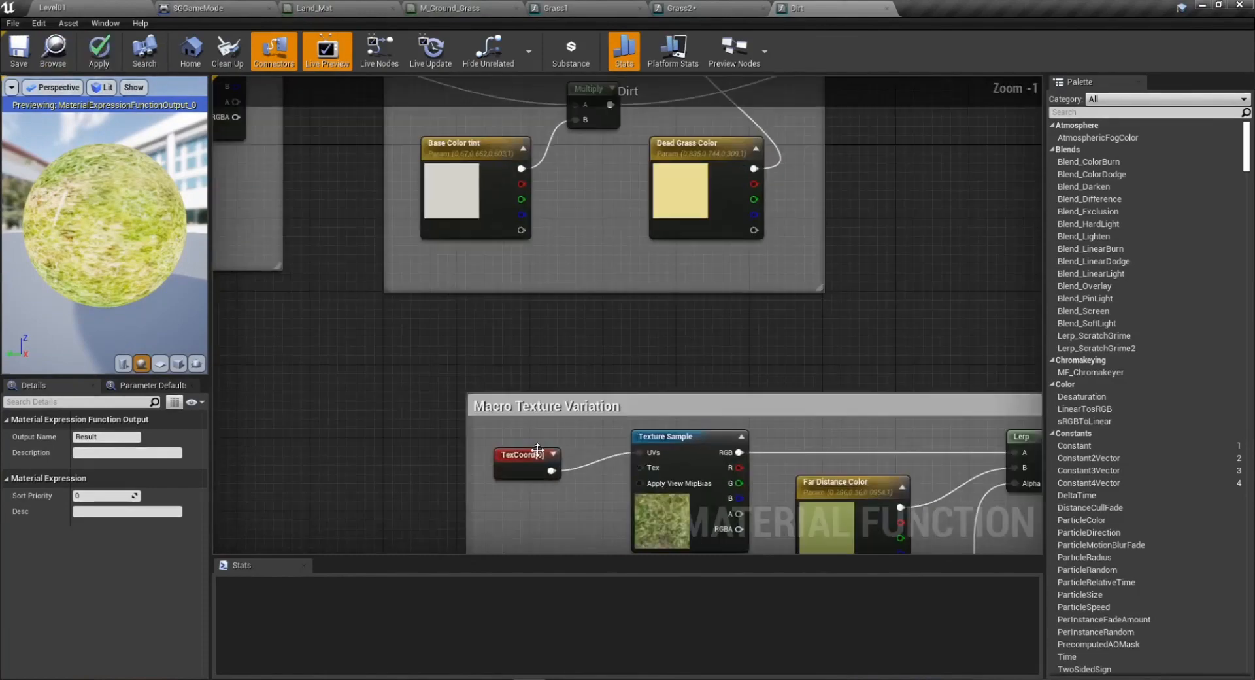
left_click(532, 463)
scroll(424, 441, "down", 10)
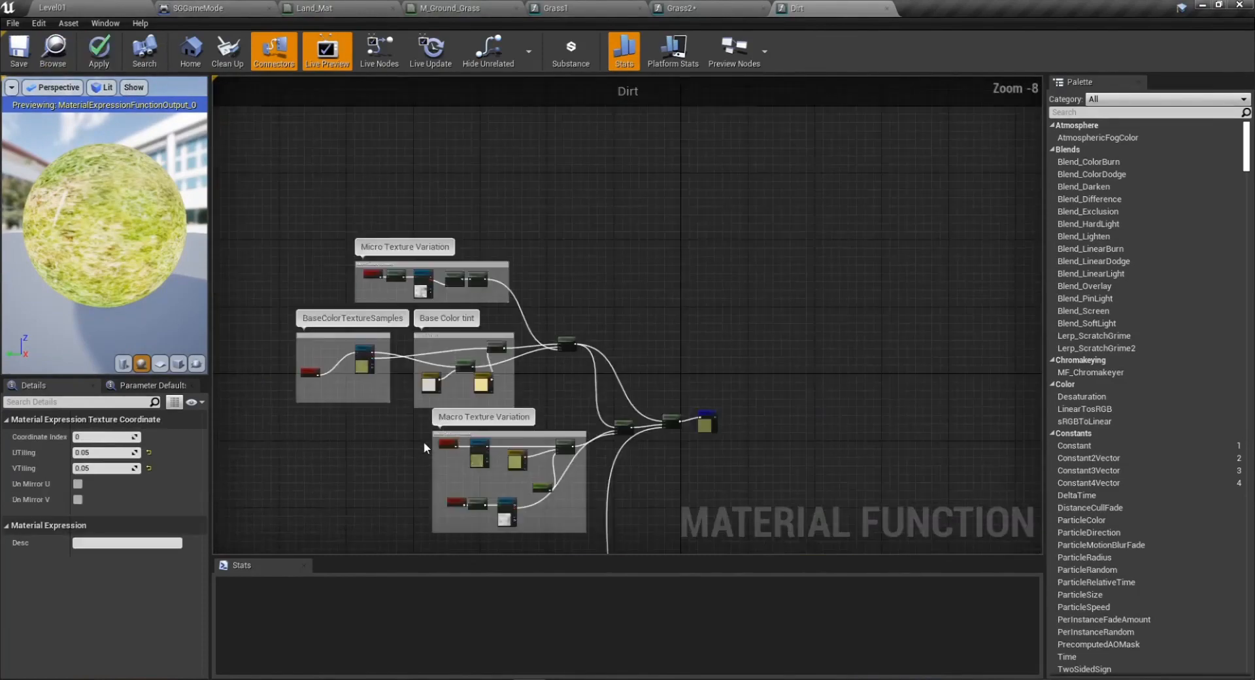
left_click(111, 55)
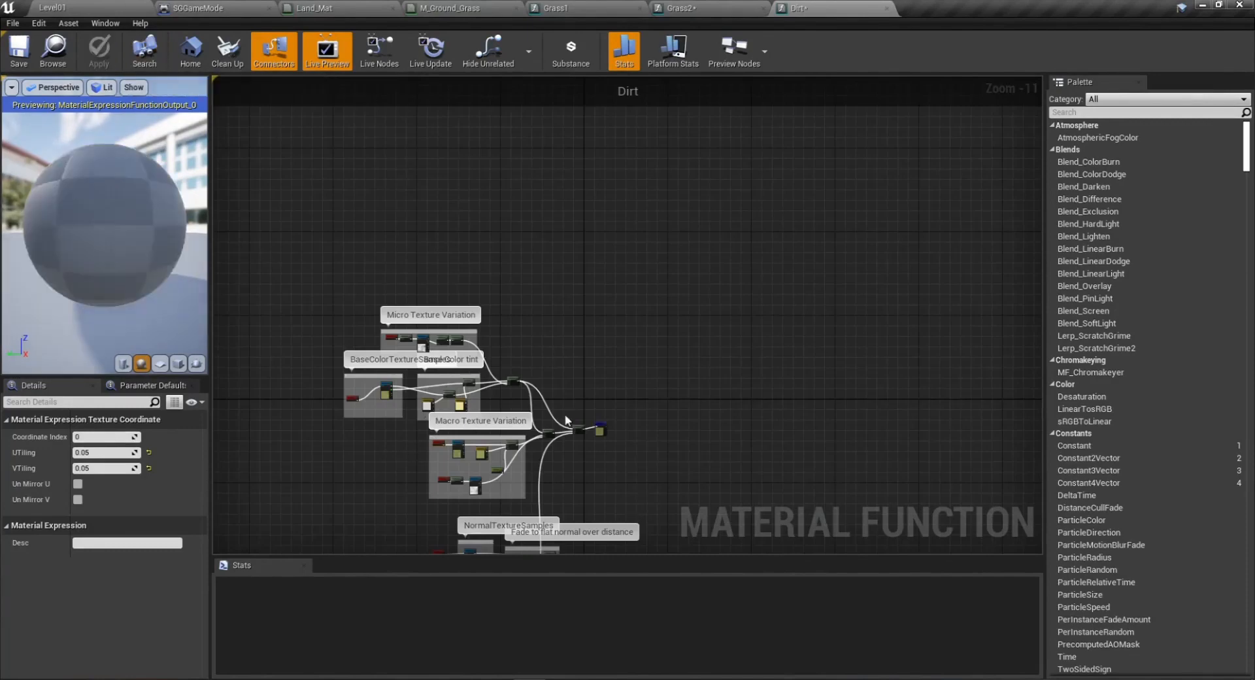
left_click(25, 58)
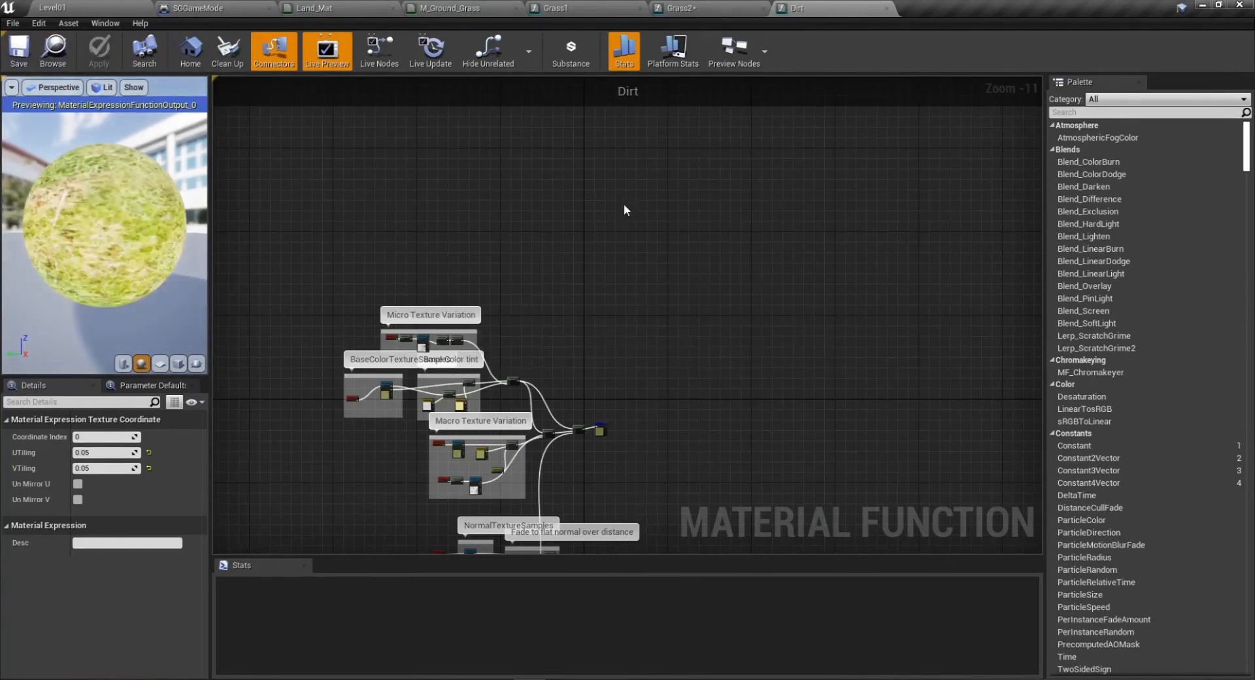
Review the Grass1 and Grass2 graphs and return to the Level01 editor.
left_click(570, 8)
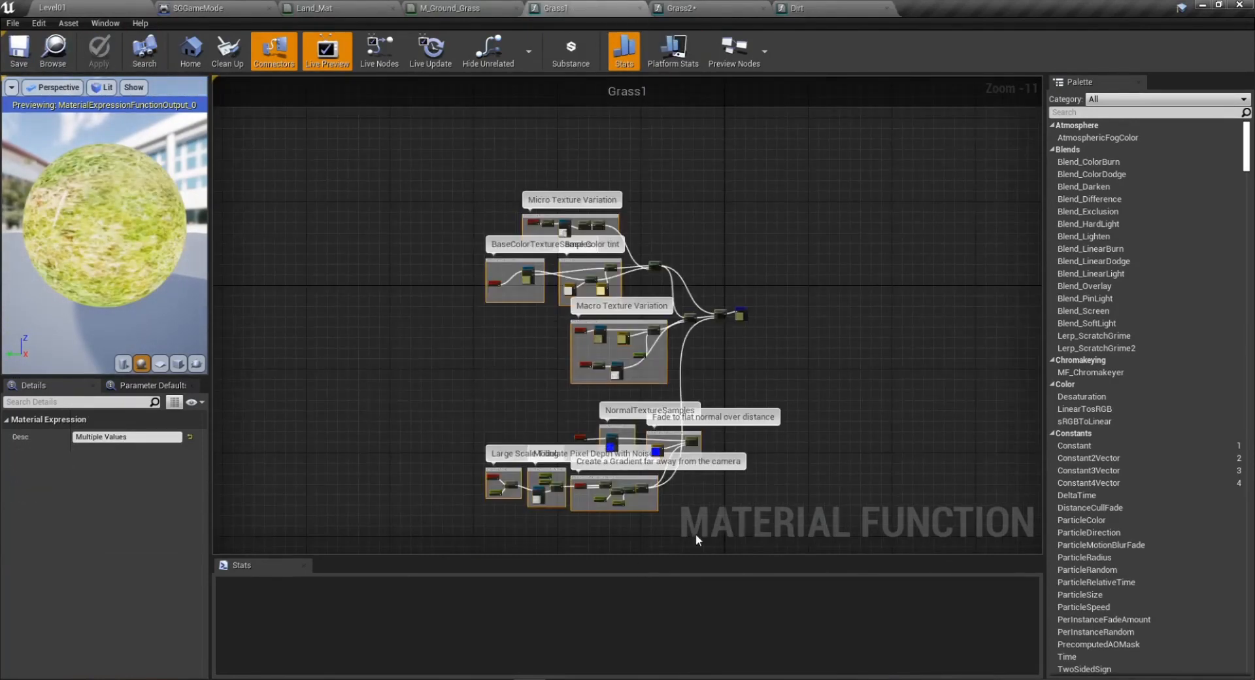
left_click(707, 9)
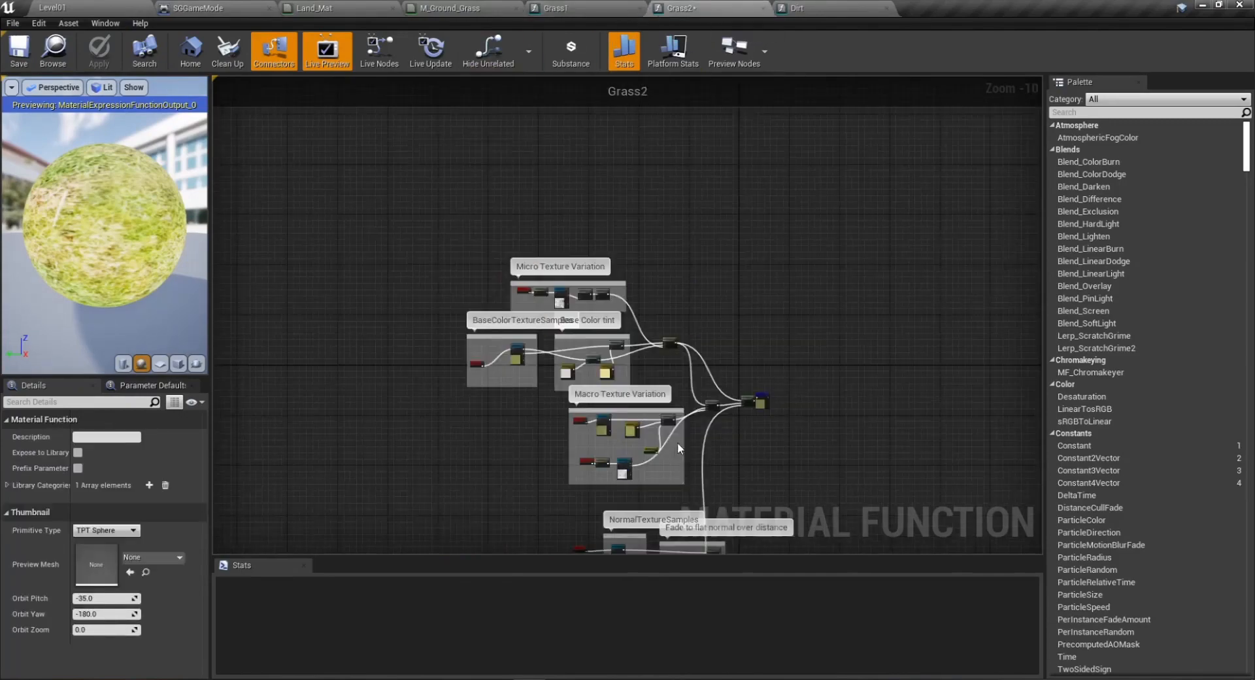
left_click(87, 6)
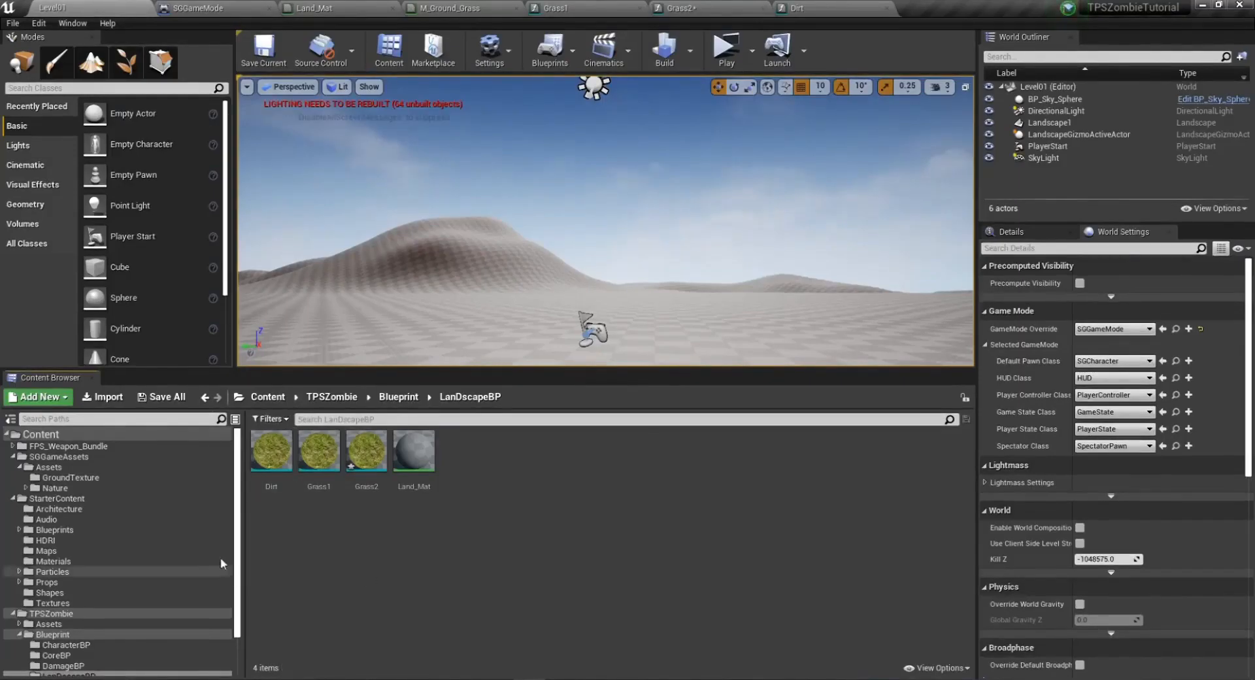
Save all modified assets and open the SGGameAssets GroundTexture folder.
left_click(162, 397)
left_click(745, 466)
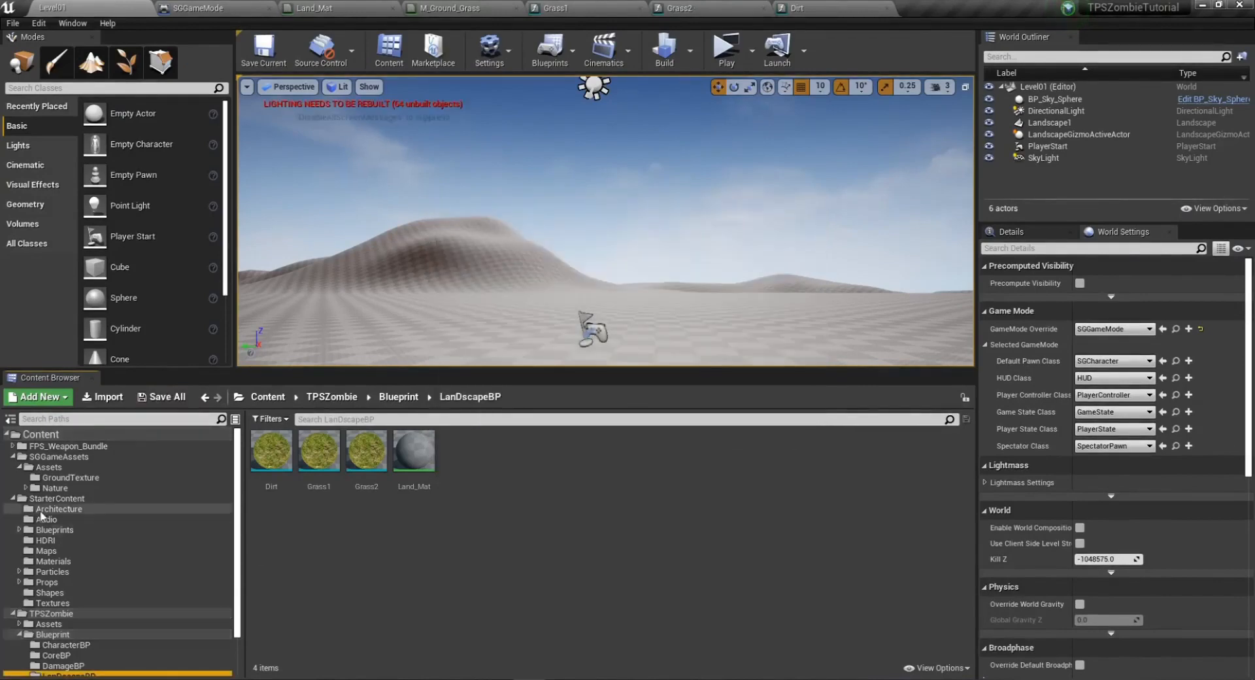
left_click(56, 487)
left_click(69, 478)
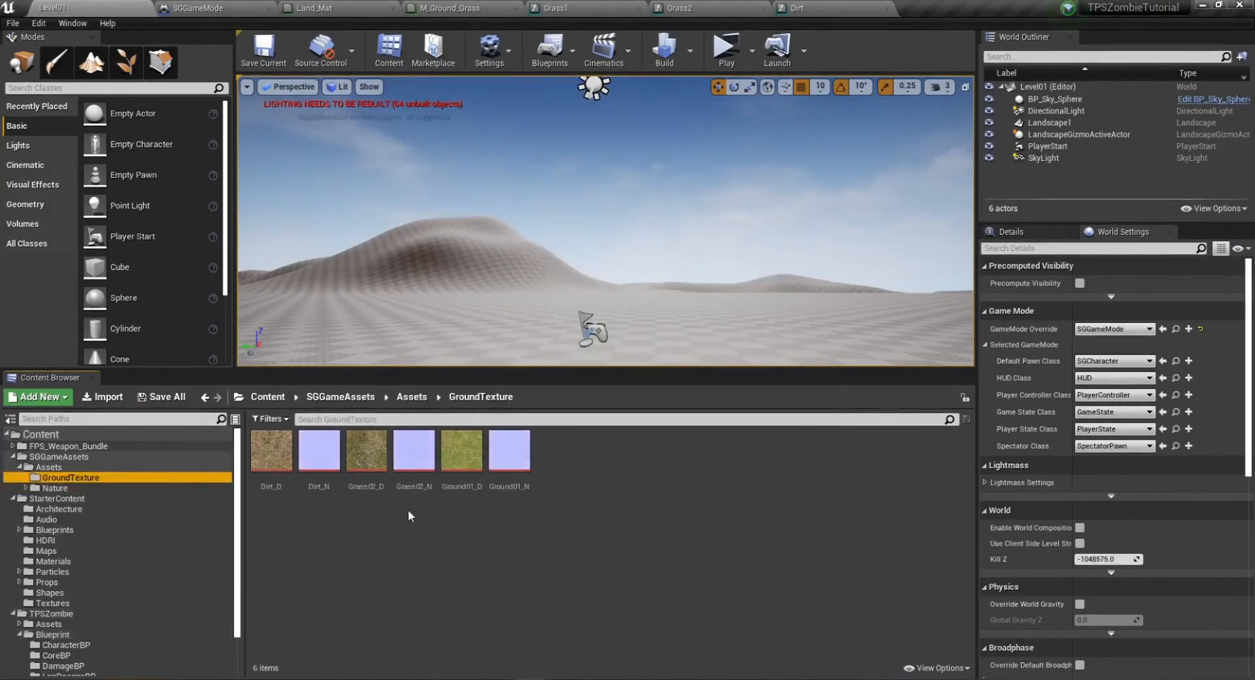
Add the Grass02_D and Grass02_N textures from the GroundTexture folder to the Grass2 graph as Texture Samples.
left_click(370, 467)
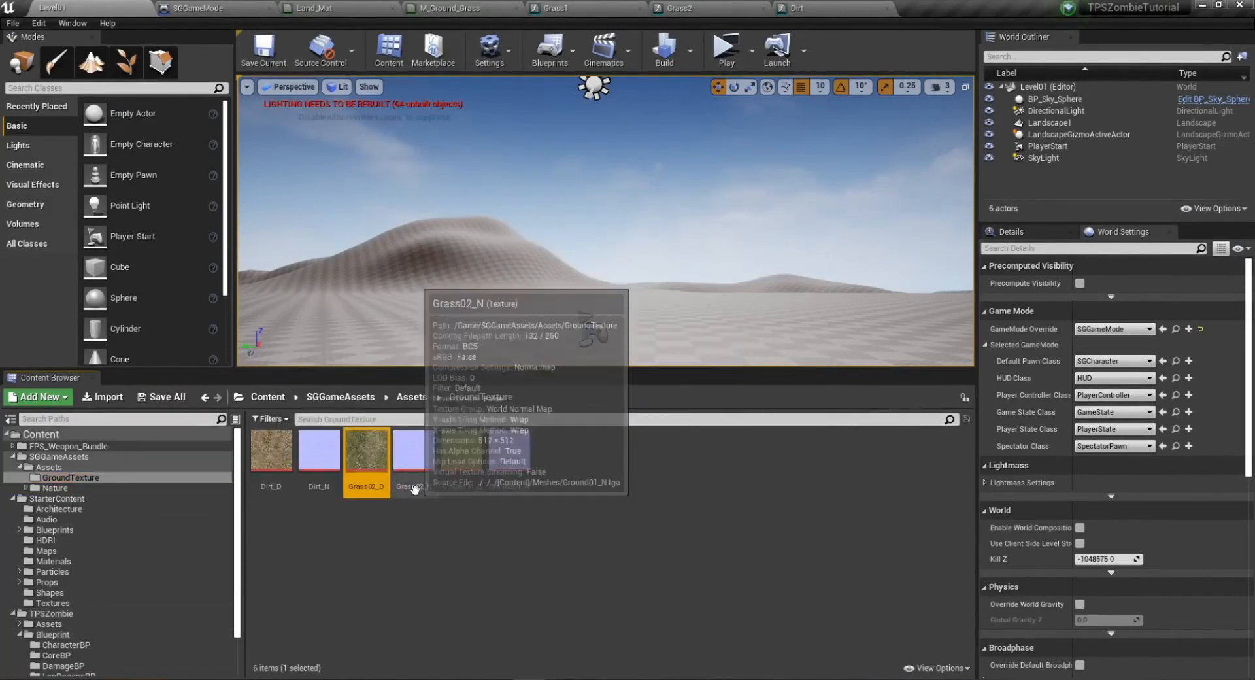
left_click(415, 490, "ctrl")
left_click(460, 492)
left_click(515, 492)
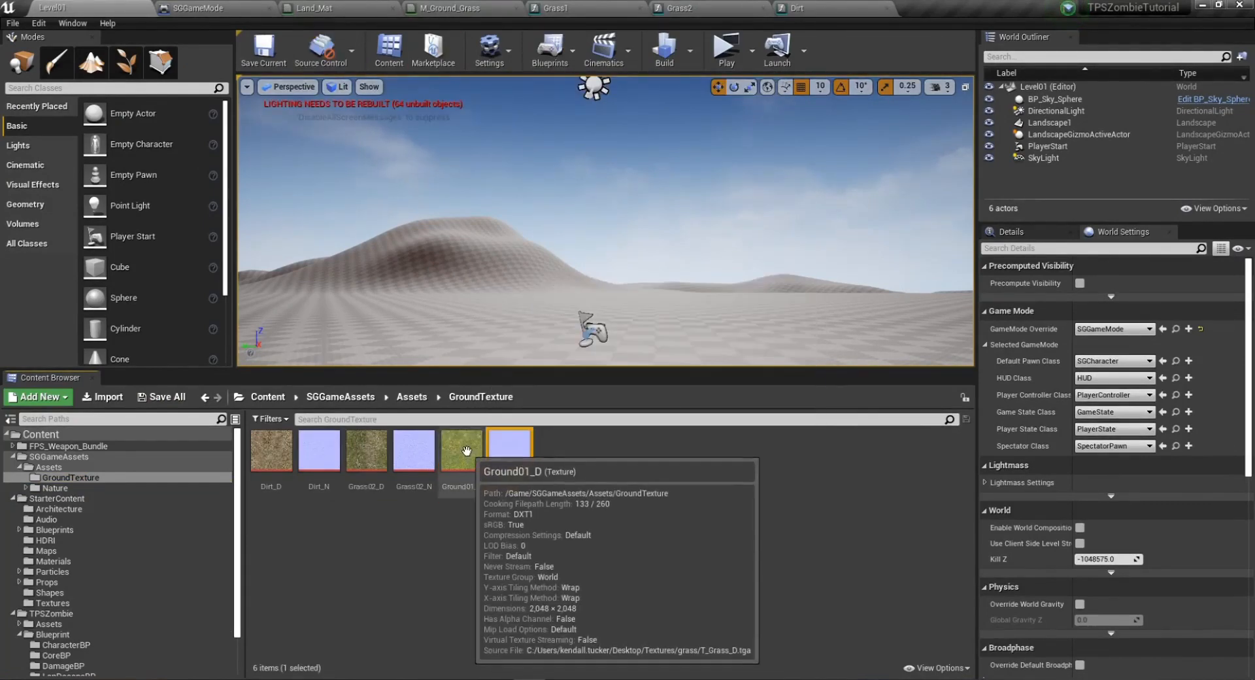
left_click(466, 479)
left_click(509, 467)
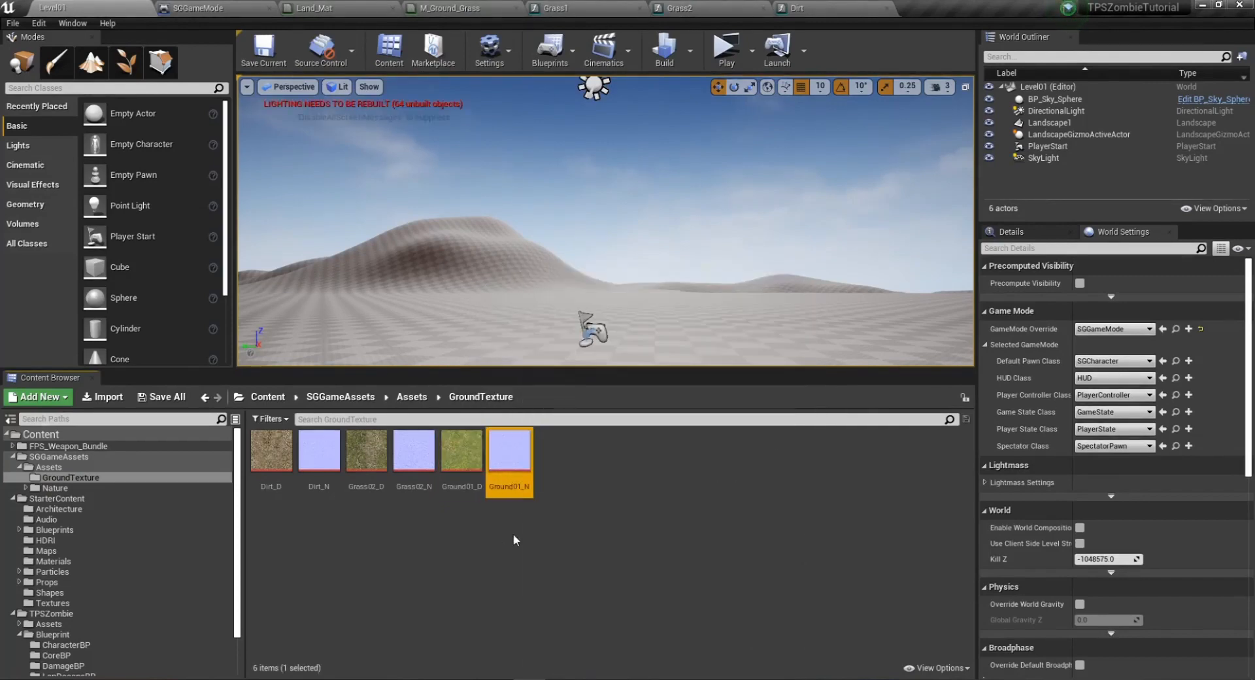
left_click(367, 458)
left_click(414, 458, "ctrl")
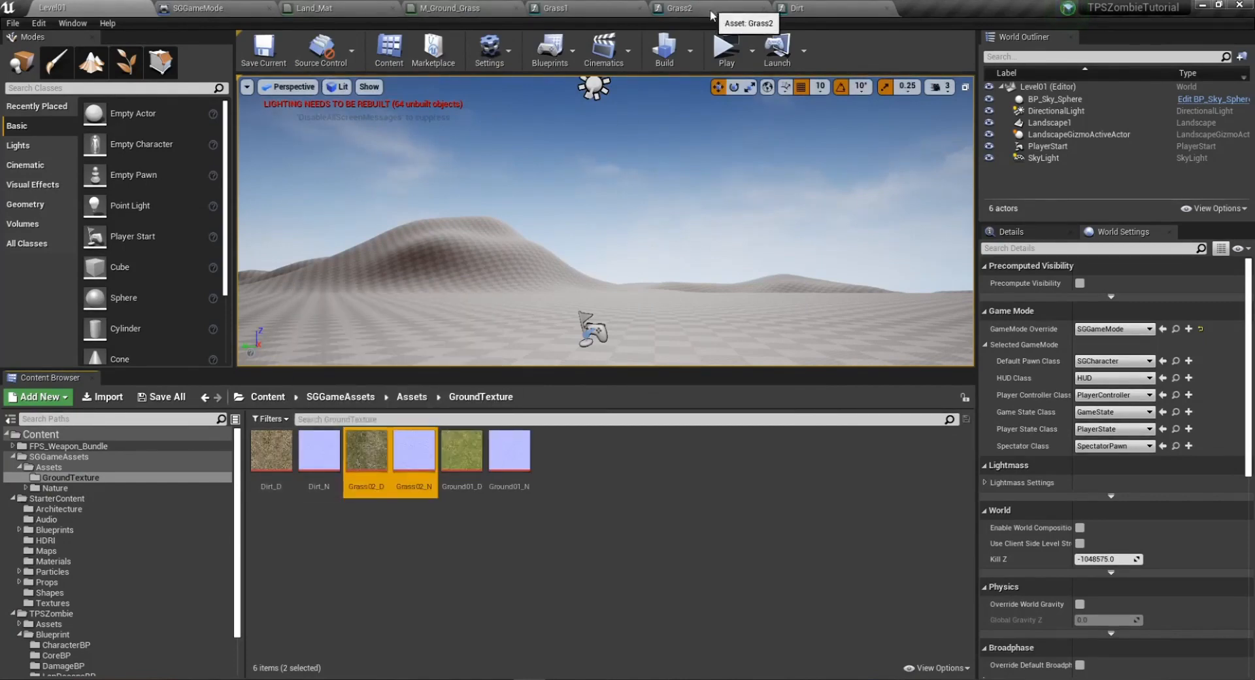
left_click_drag(400, 450, 533, 533)
Move the Grass02_N Texture Sample next to the NormalTextureSamples group in the Grass2 graph.
scroll(512, 447, "up", 4)
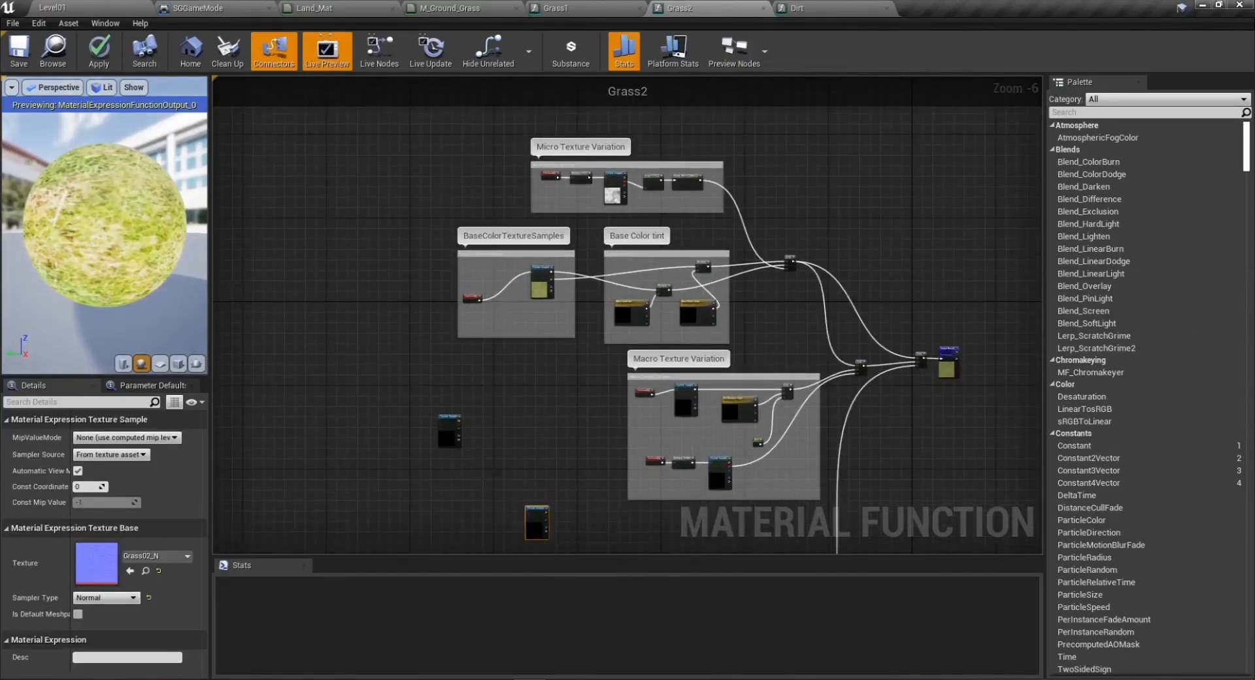
right_click_drag(595, 486, 546, 242)
scroll(487, 278, "up", 7)
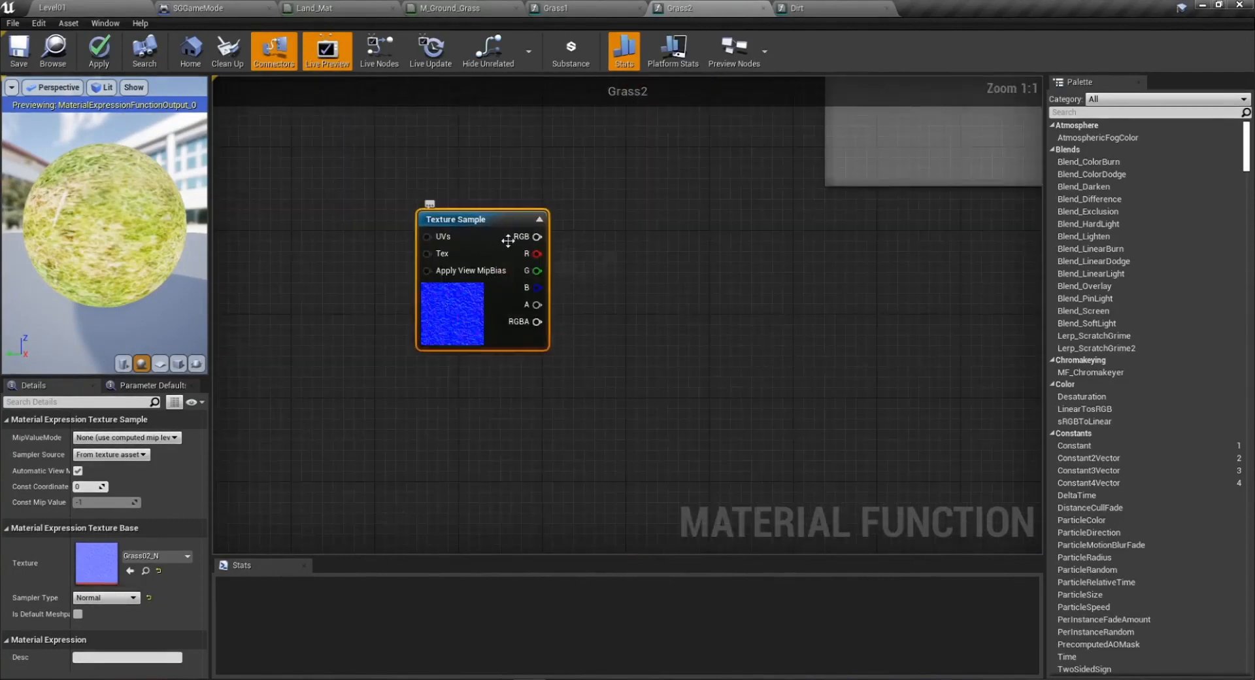
left_click_drag(587, 289, 431, 445)
right_click_drag(600, 404, 900, 254)
left_click_drag(697, 299, 740, 414)
right_click_drag(406, 516, 350, 358)
Replace the old Texture Sample in NormalTextureSamples with the Grass02_N sample, transferring its TexCoord input and RGB output connections.
left_click_drag(289, 322, 510, 439)
left_click_drag(599, 311, 568, 447, "ctrl")
left_click(562, 316)
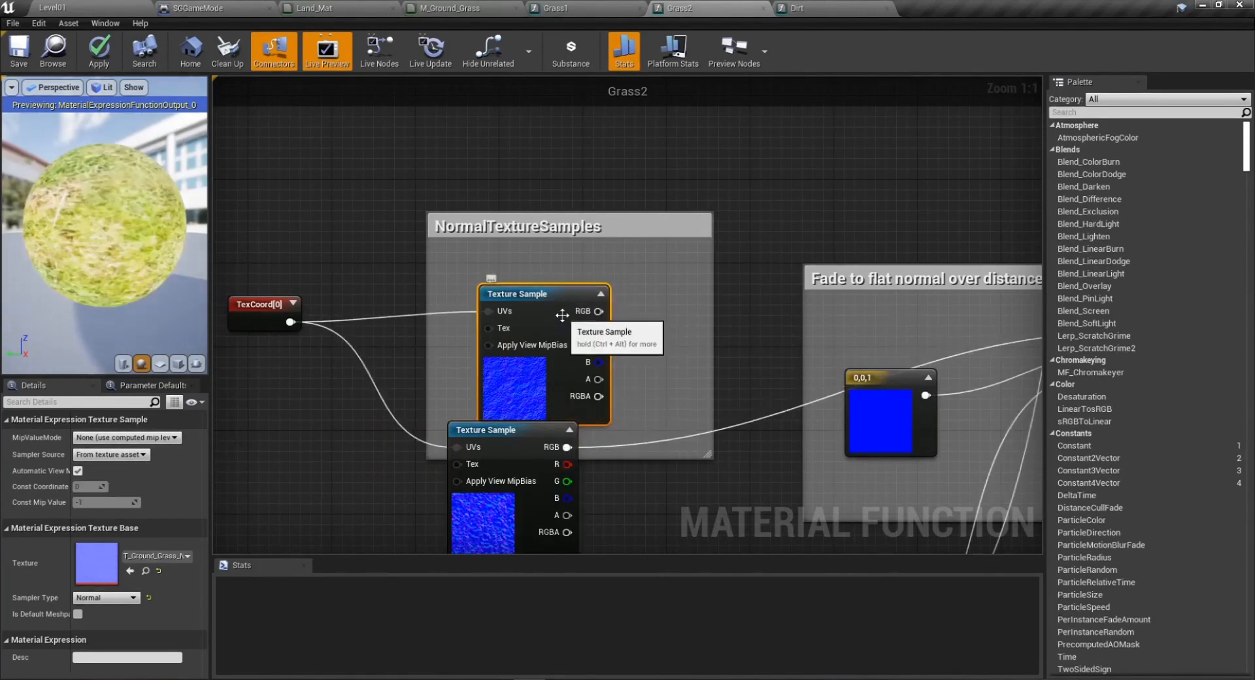
key("Delete")
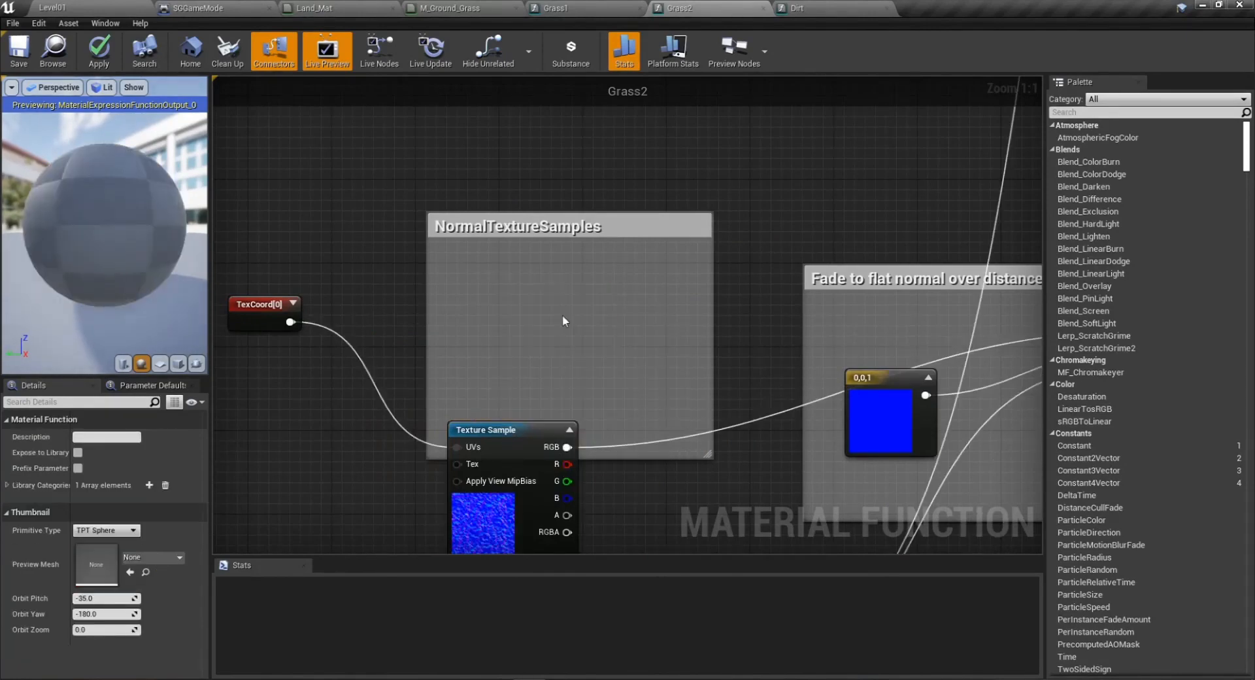
left_click_drag(489, 440, 519, 325)
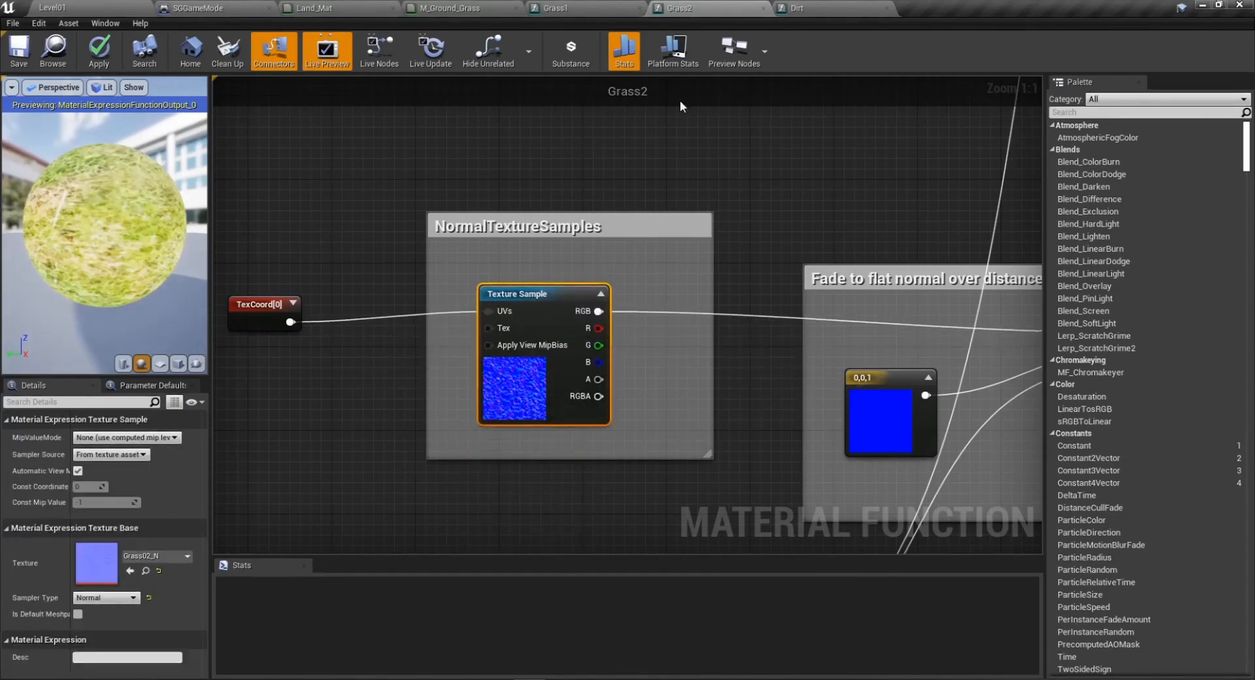
Switch to the Grass1 material function graph.
left_click(584, 9)
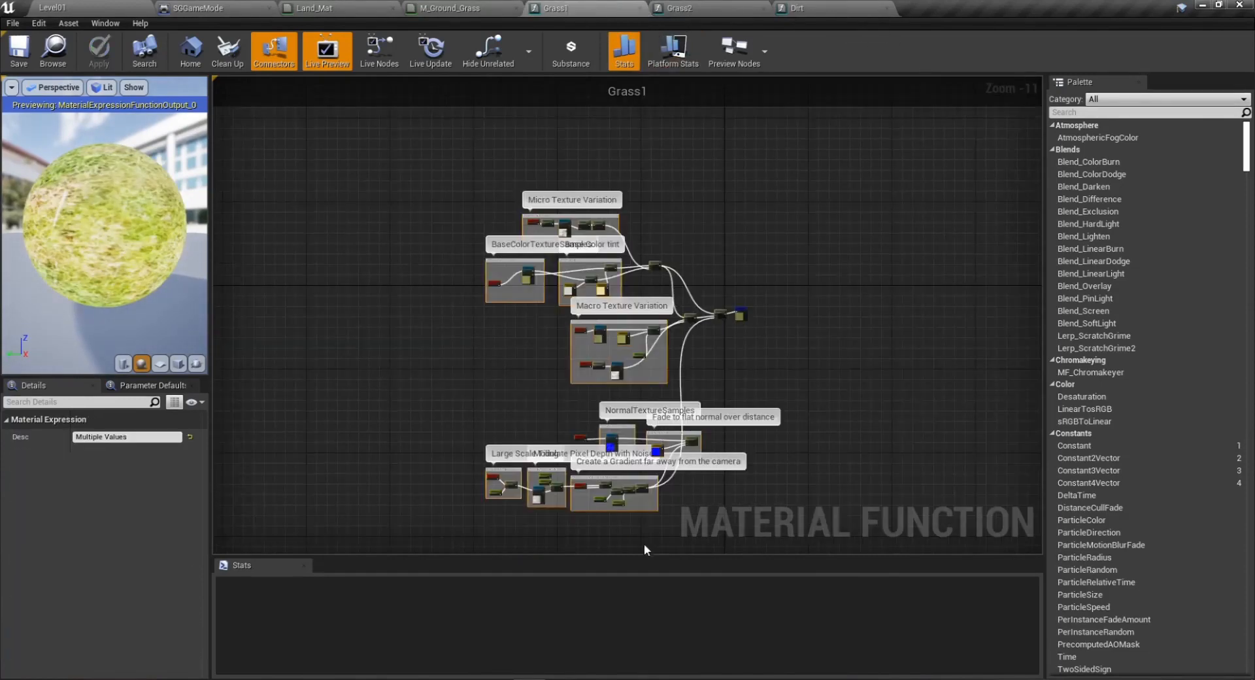
scroll(542, 467, "up", 9)
scroll(778, 401, "down", 8)
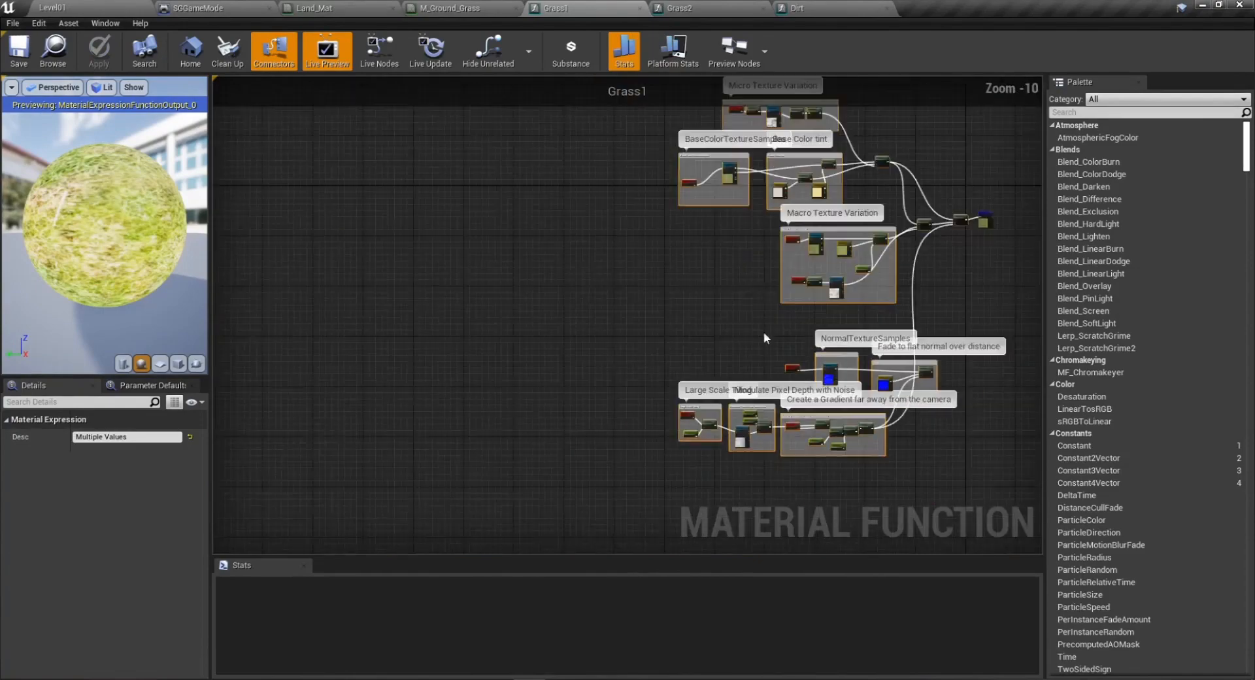
left_click(725, 9)
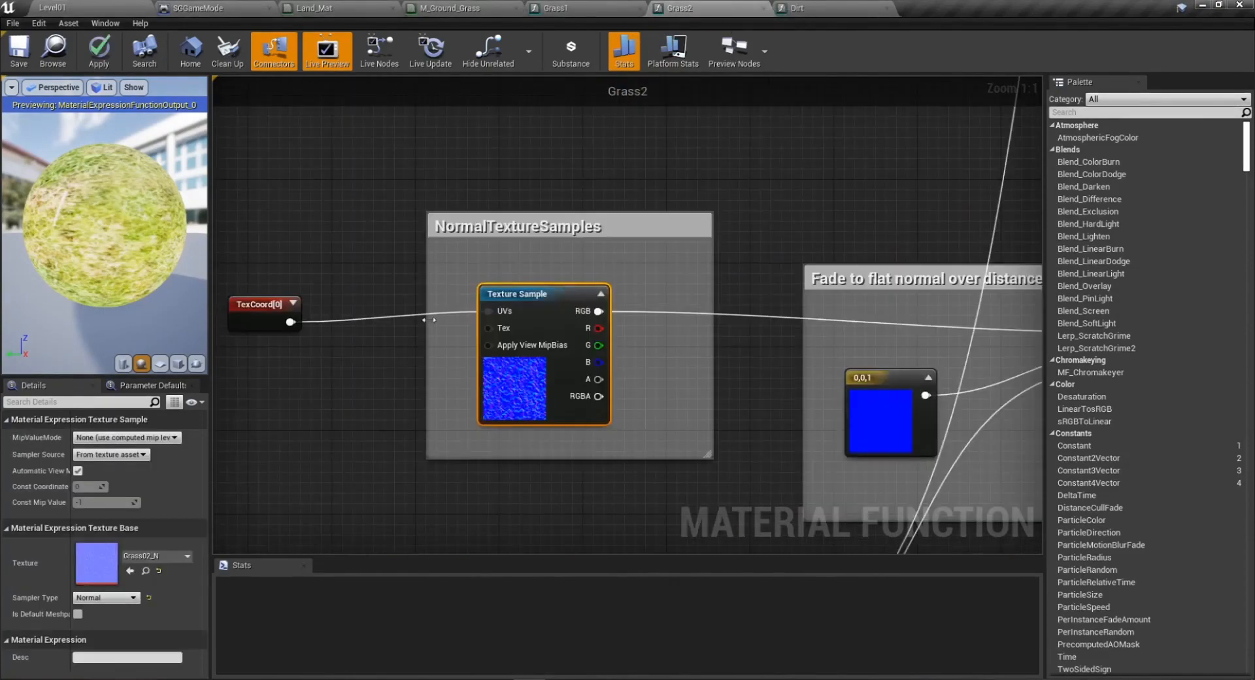
left_click(128, 7)
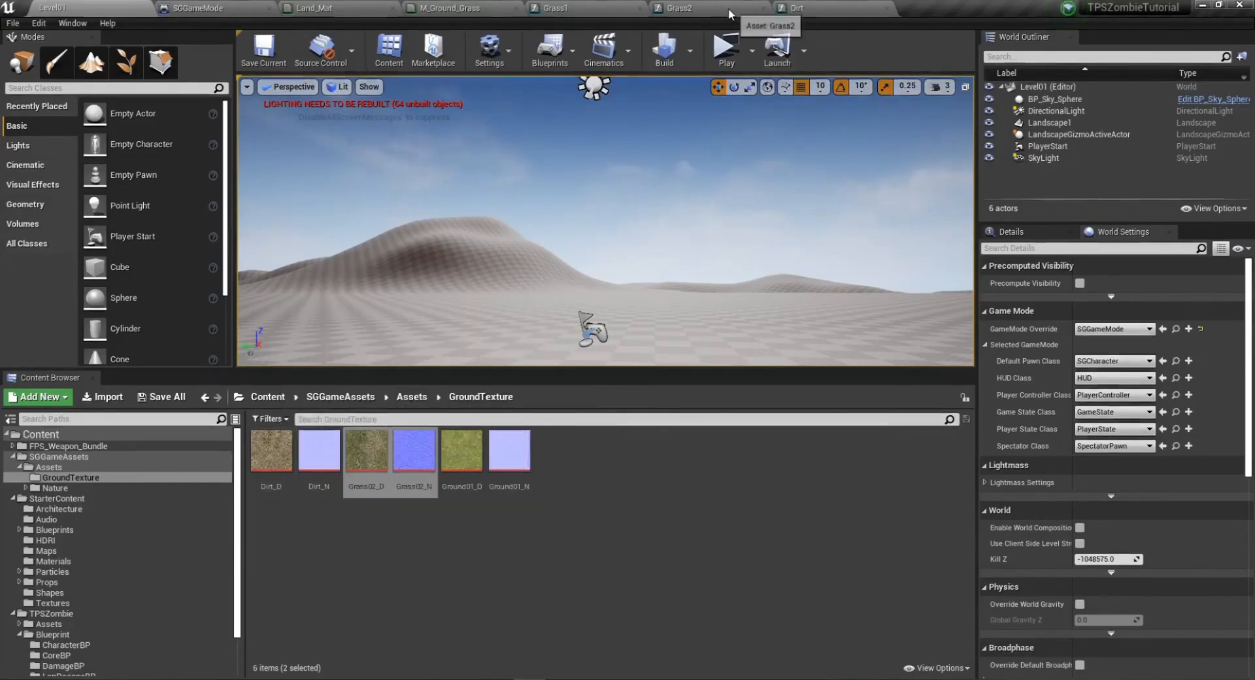
In Grass2, move the loose Grass02_D texture sample into the BaseColorTextureSamples group and transfer the TexCoord link to its UVs.
left_click(680, 8)
scroll(527, 436, "down", 4)
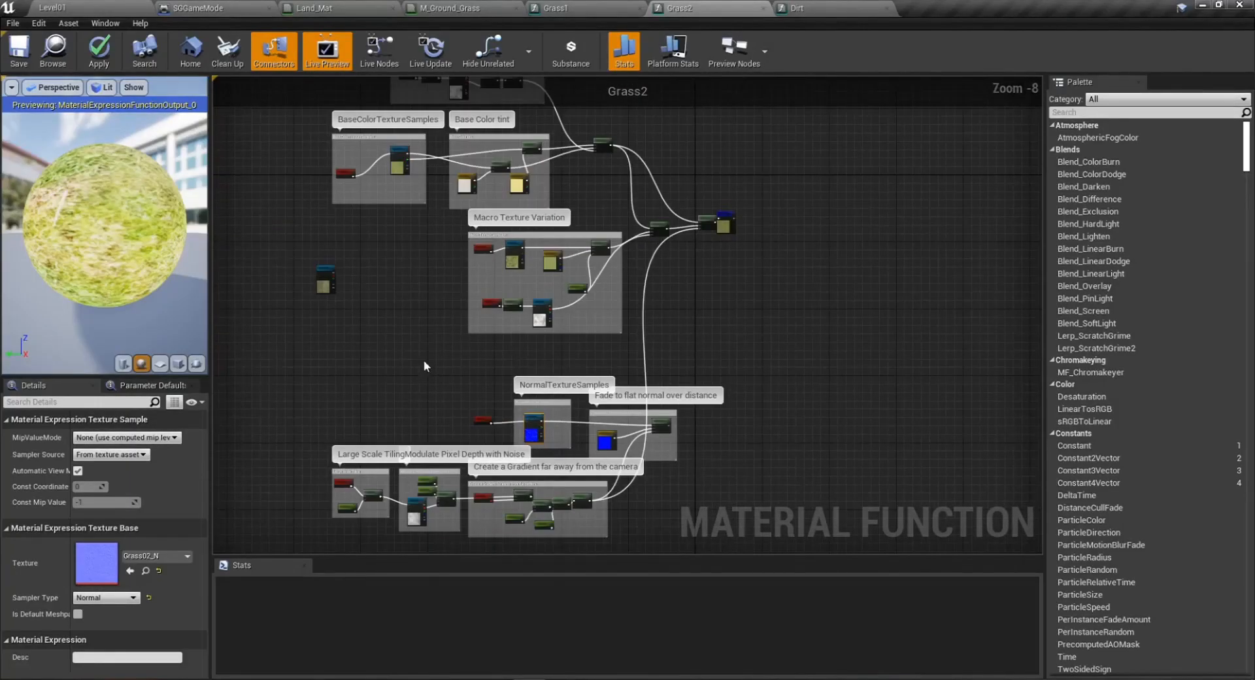
right_click_drag(432, 262, 493, 469)
scroll(493, 469, "up", 5)
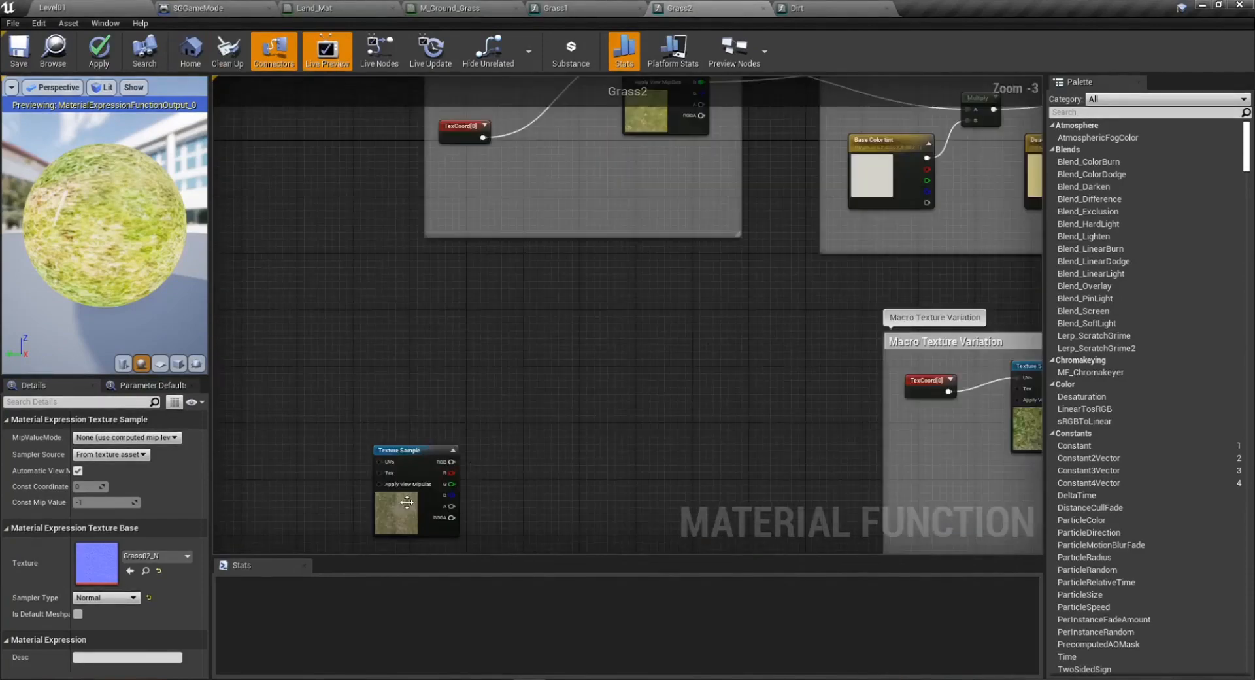
left_click_drag(413, 459, 636, 144)
right_click_drag(733, 176, 604, 395)
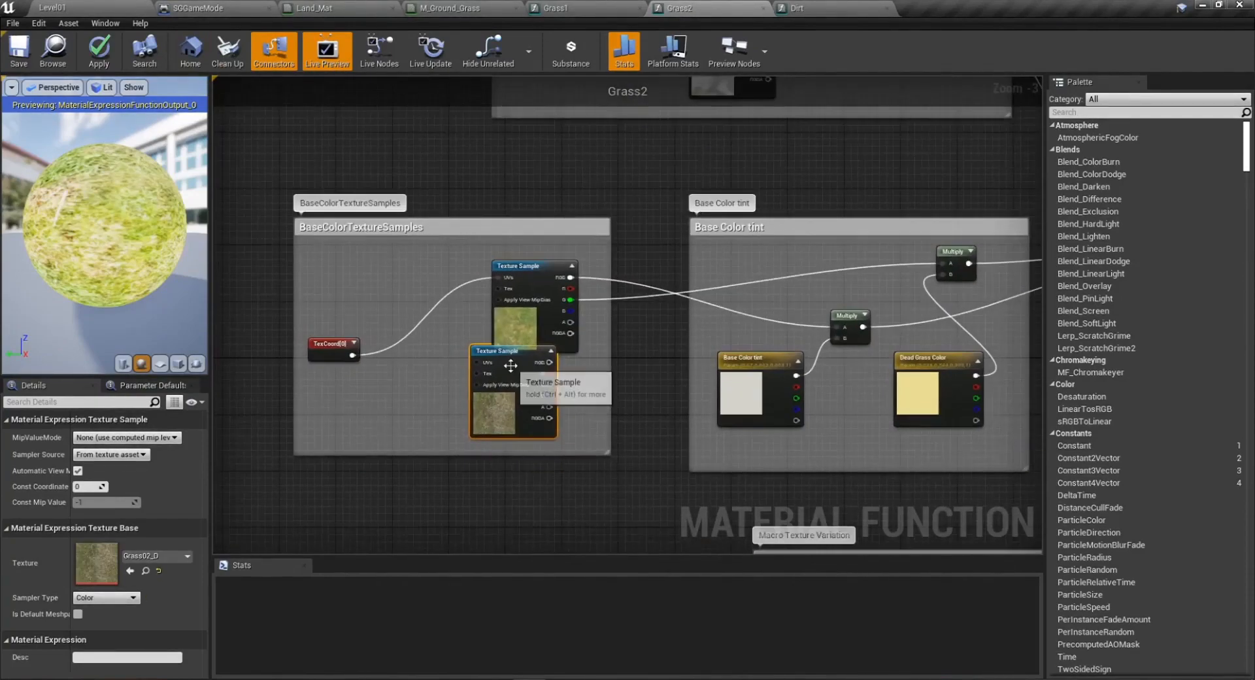
left_click_drag(510, 367, 542, 402)
scroll(468, 371, "up", 3)
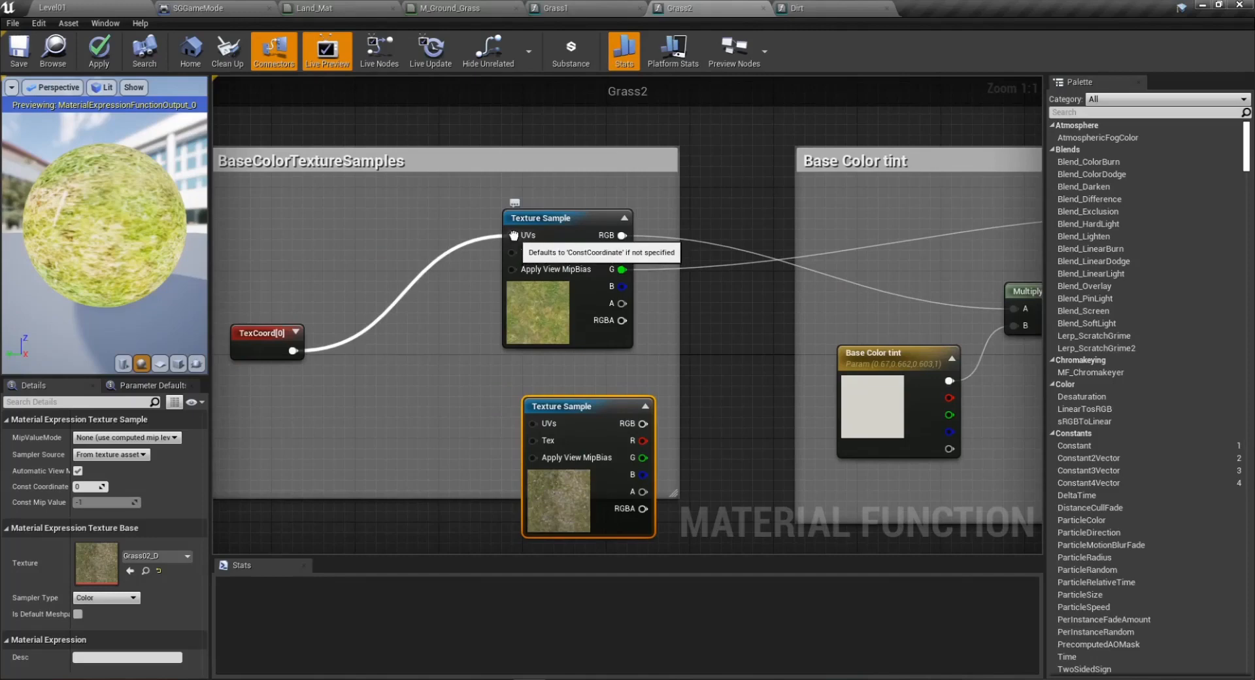
left_click_drag(514, 235, 539, 425, "ctrl")
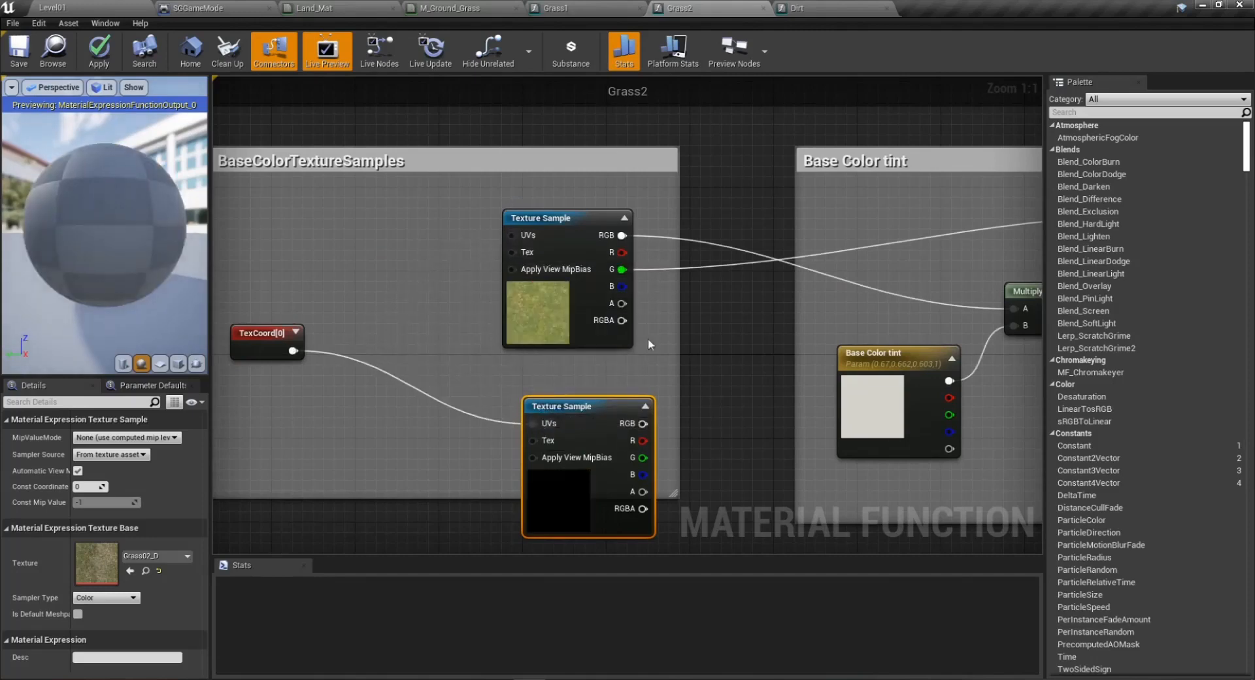
left_click_drag(621, 269, 643, 457, "ctrl")
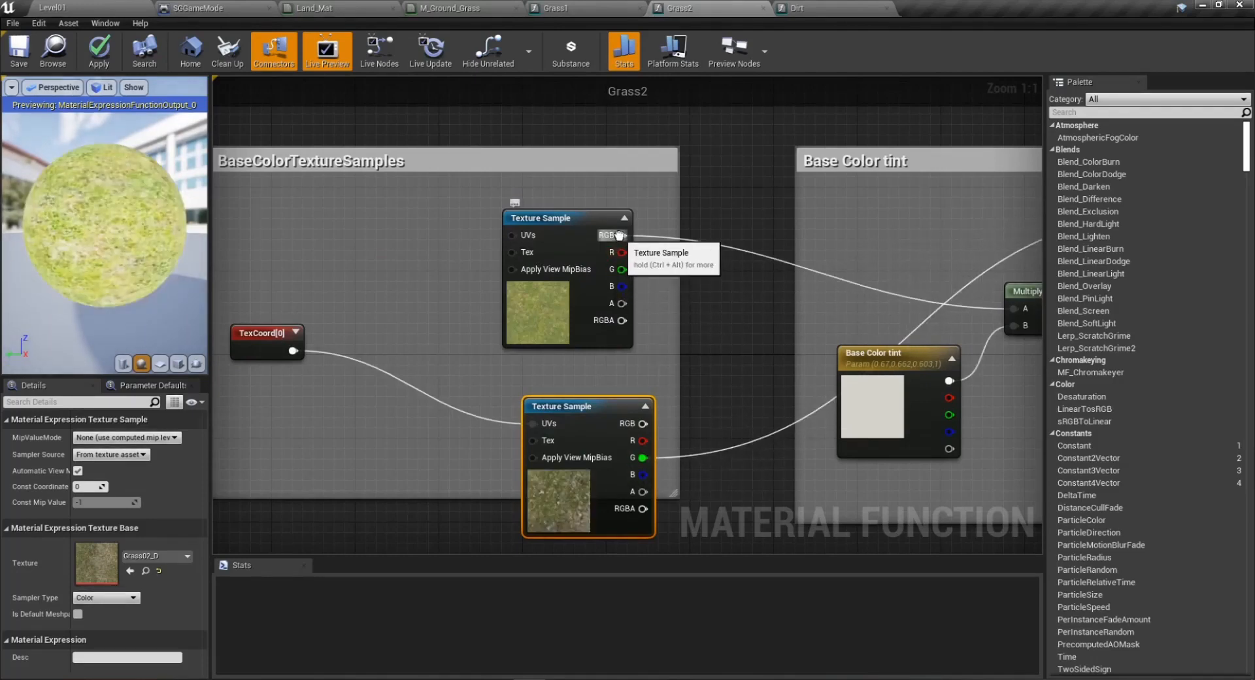
left_click_drag(621, 236, 691, 455, "ctrl")
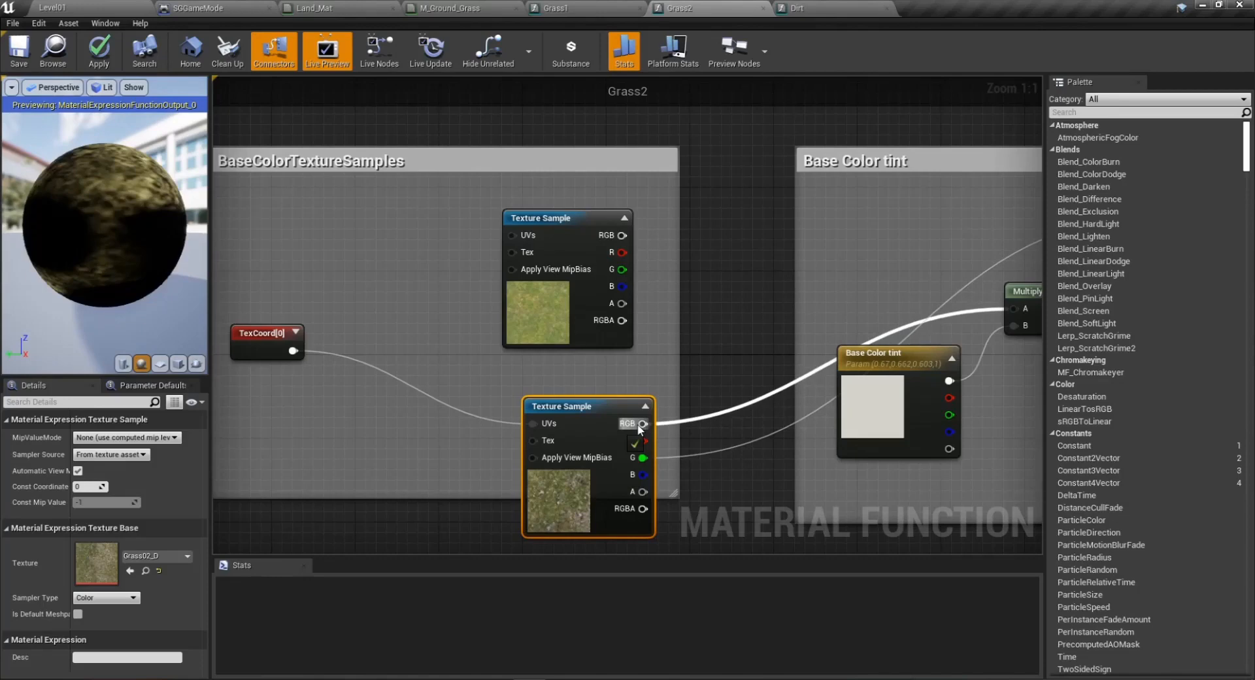
left_click_drag(645, 425, 644, 425)
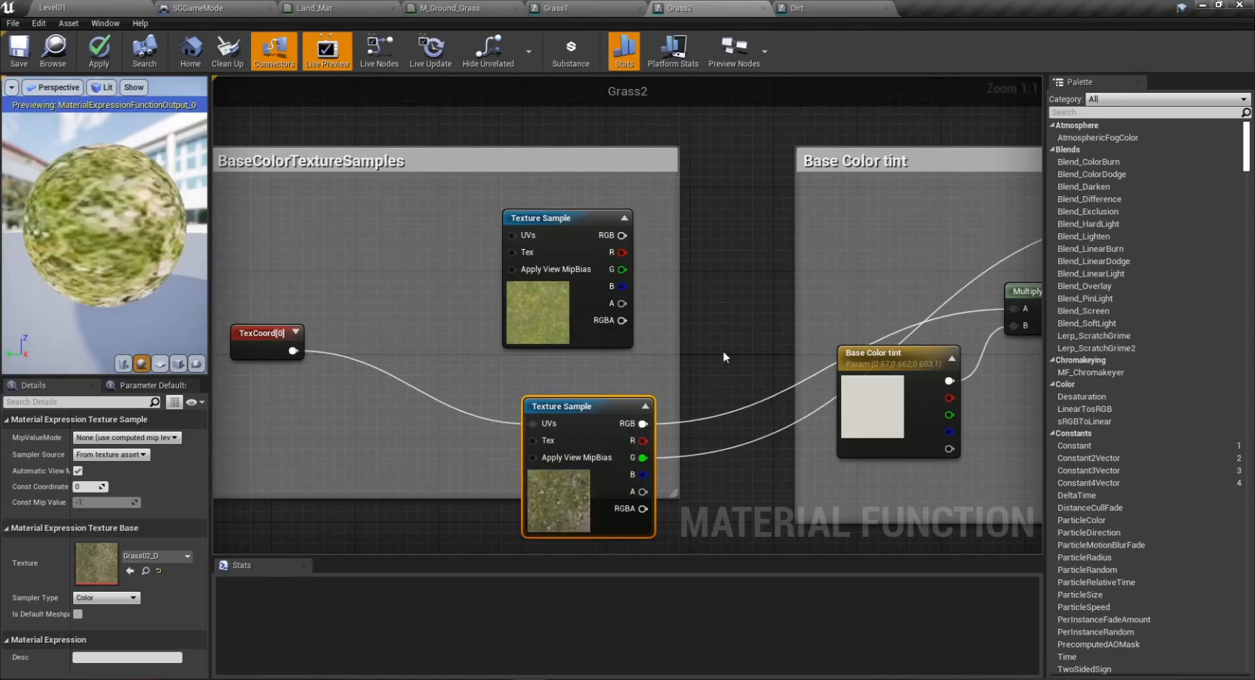
key("ctrl+z")
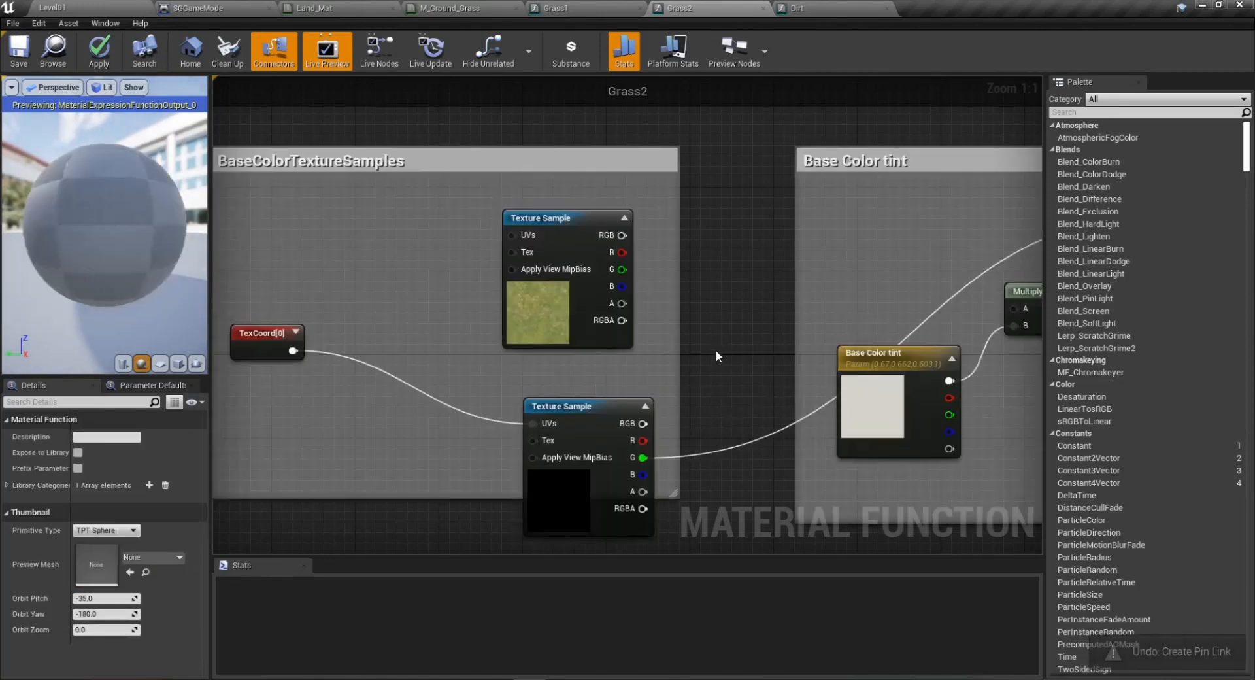
key("ctrl+z")
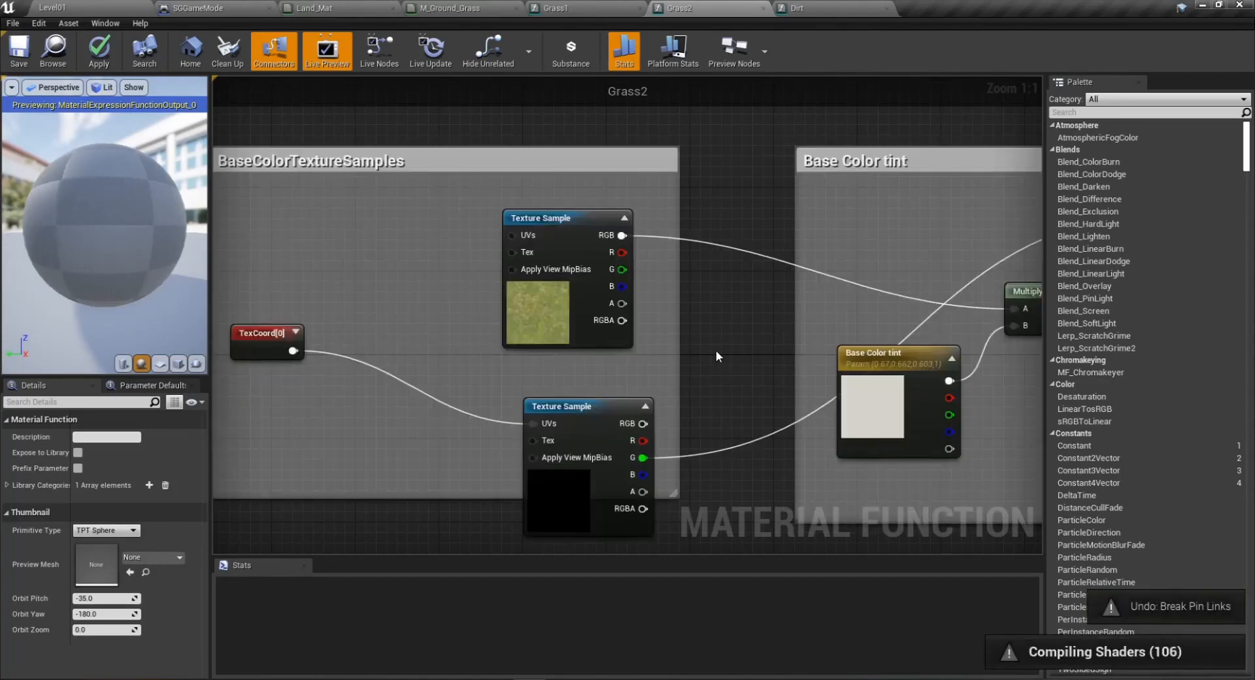
key("ctrl+z")
key("ctrl+z")
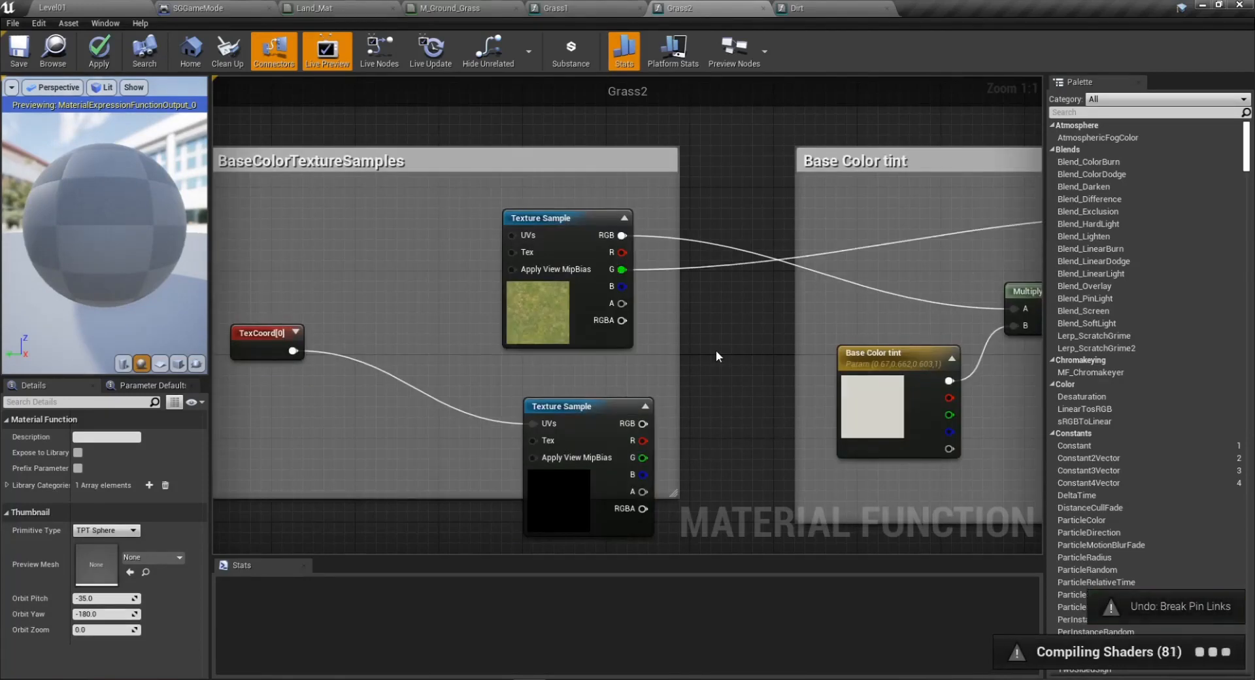
Transfer the old base colour sample's G and RGB links to the Multiply nodes over to the Grass02_D sample.
right_click_drag(719, 336, 533, 345)
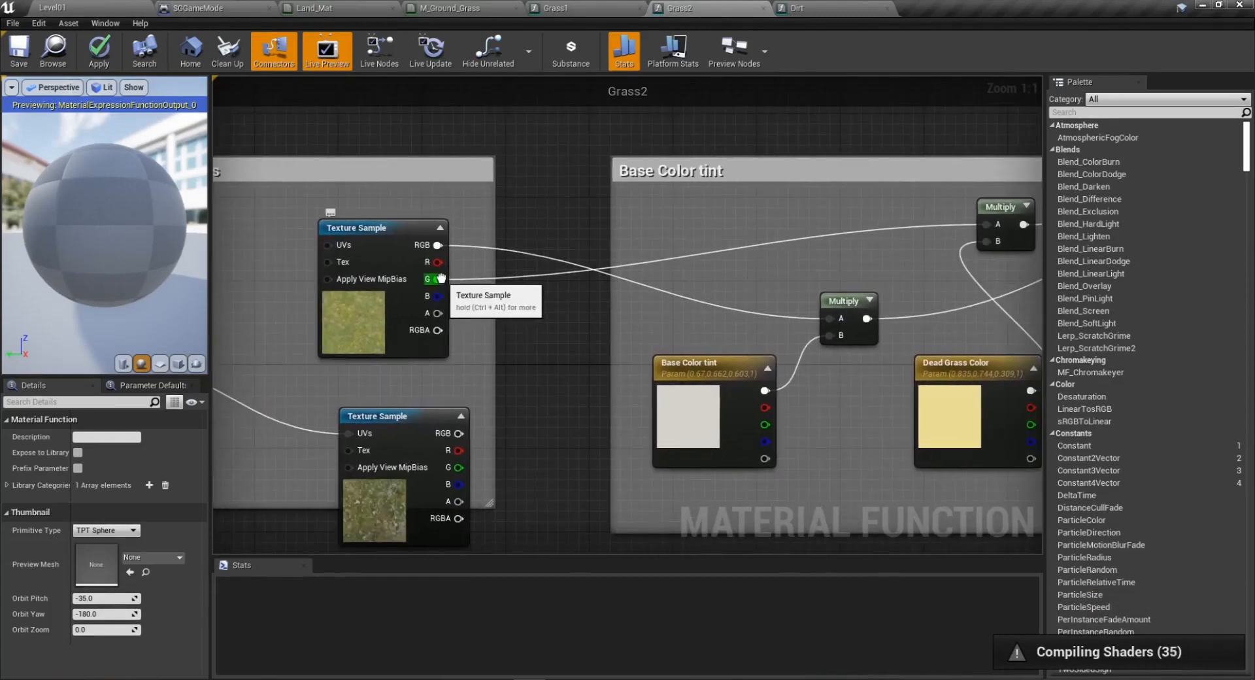
left_click_drag(441, 278, 479, 341, "ctrl")
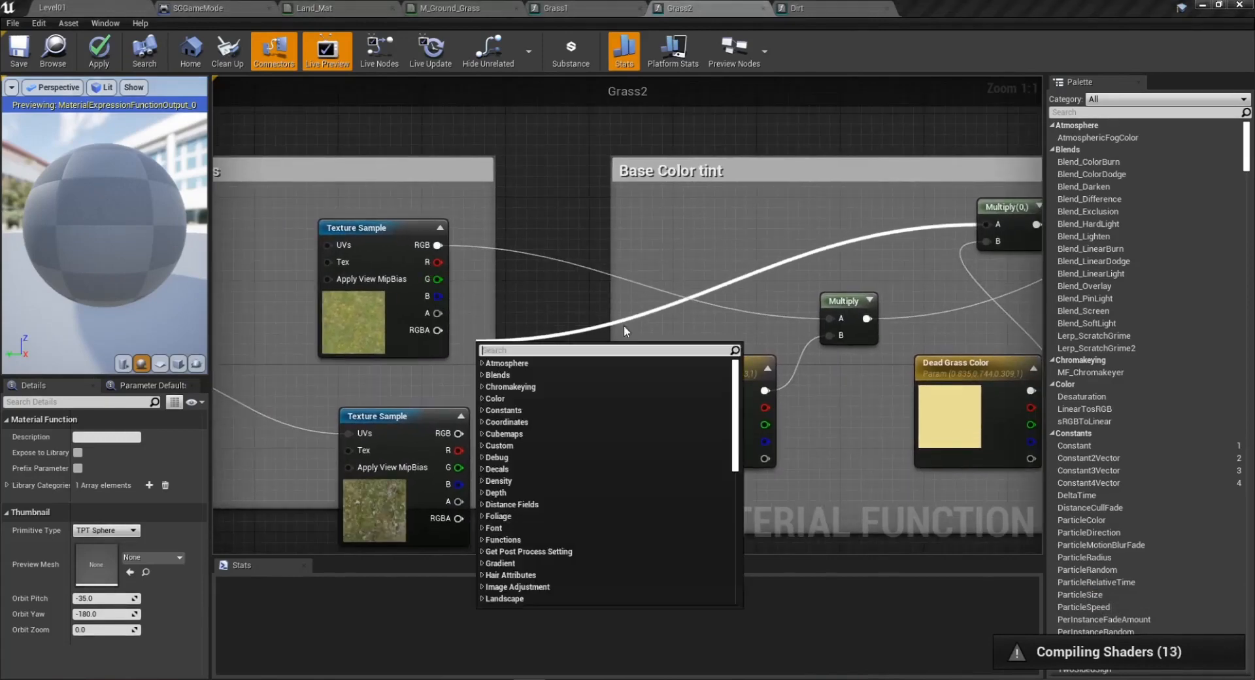
key("Escape")
left_click_drag(982, 223, 461, 469)
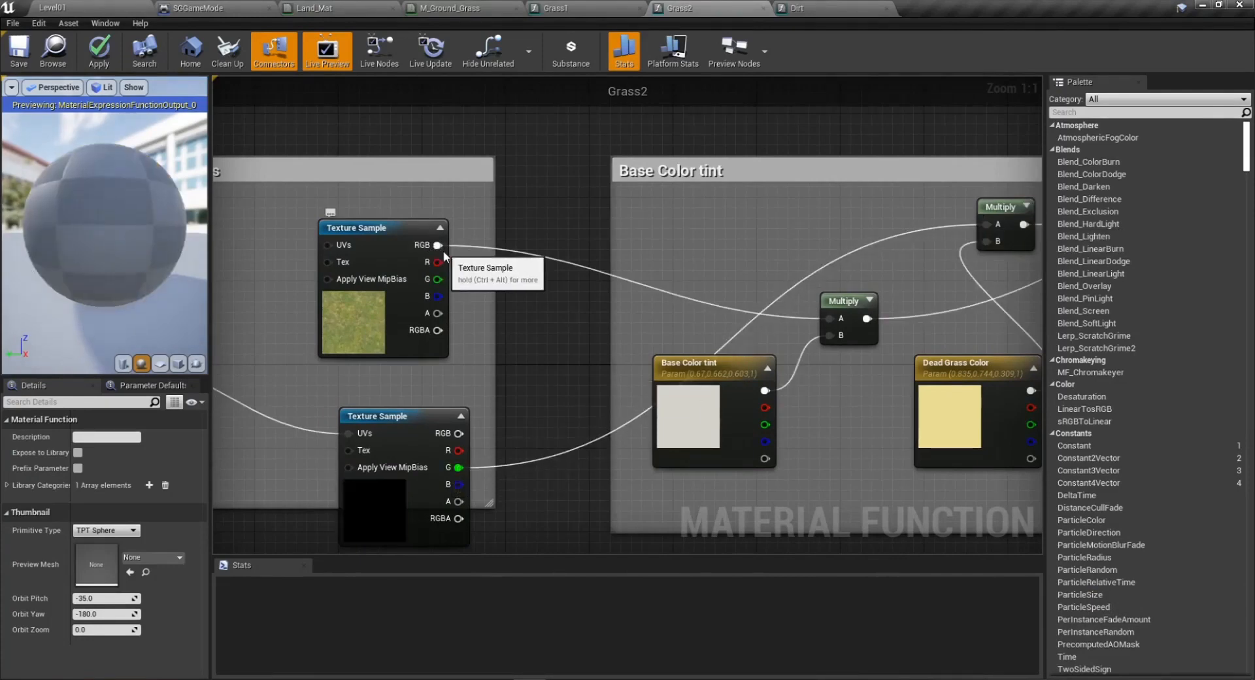
left_click_drag(439, 246, 459, 434, "ctrl")
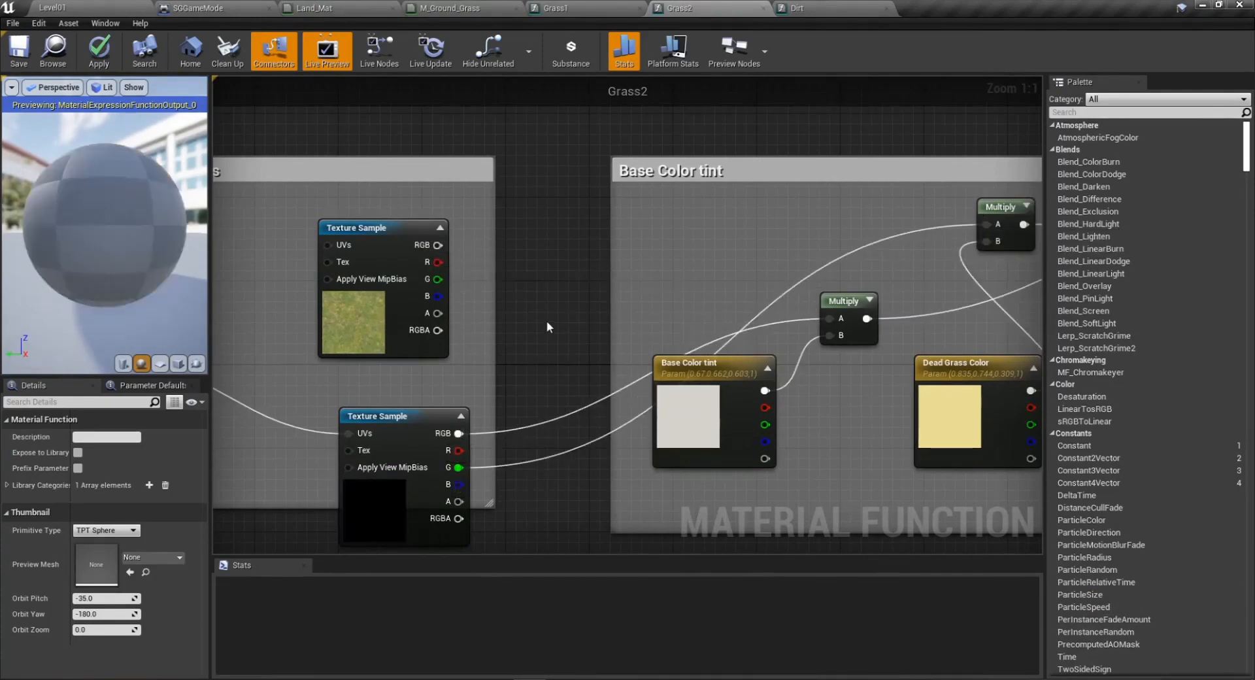
Delete the old base colour texture sample and place the Grass02_D sample in line with TexCoord inside BaseColorTextureSamples.
left_click(425, 268)
left_click_drag(424, 268, 423, 149)
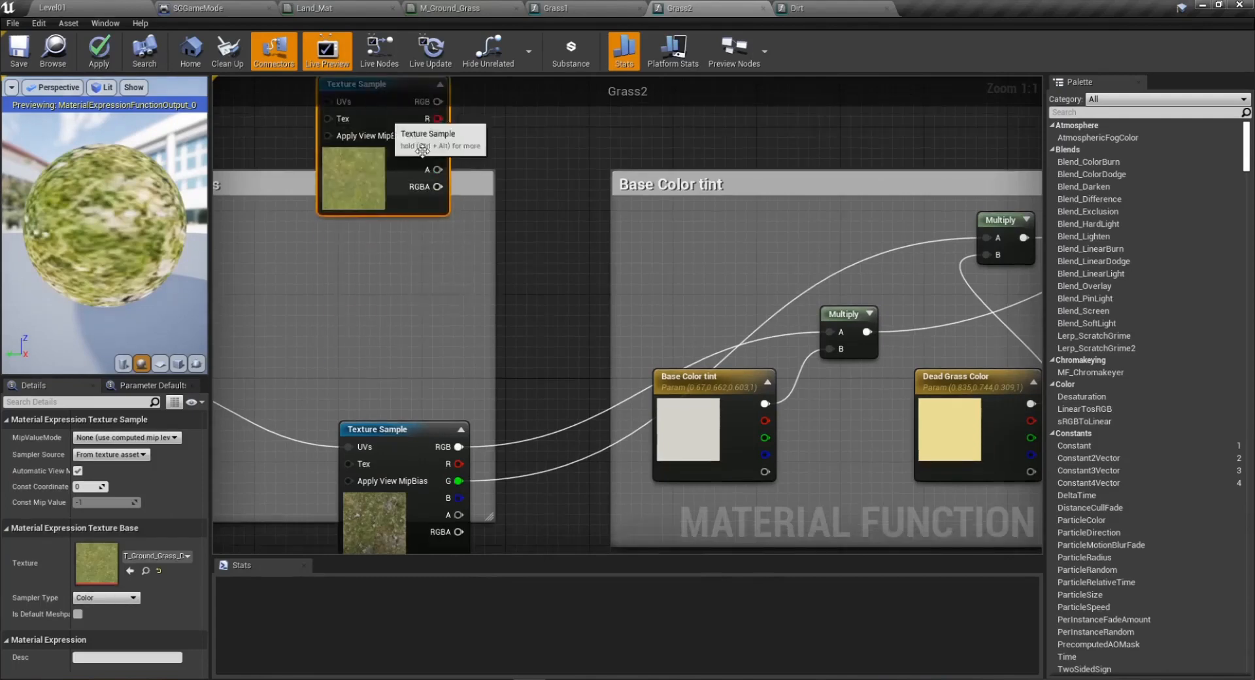
right_click_drag(422, 149, 622, 338)
left_click_drag(555, 292, 533, 269)
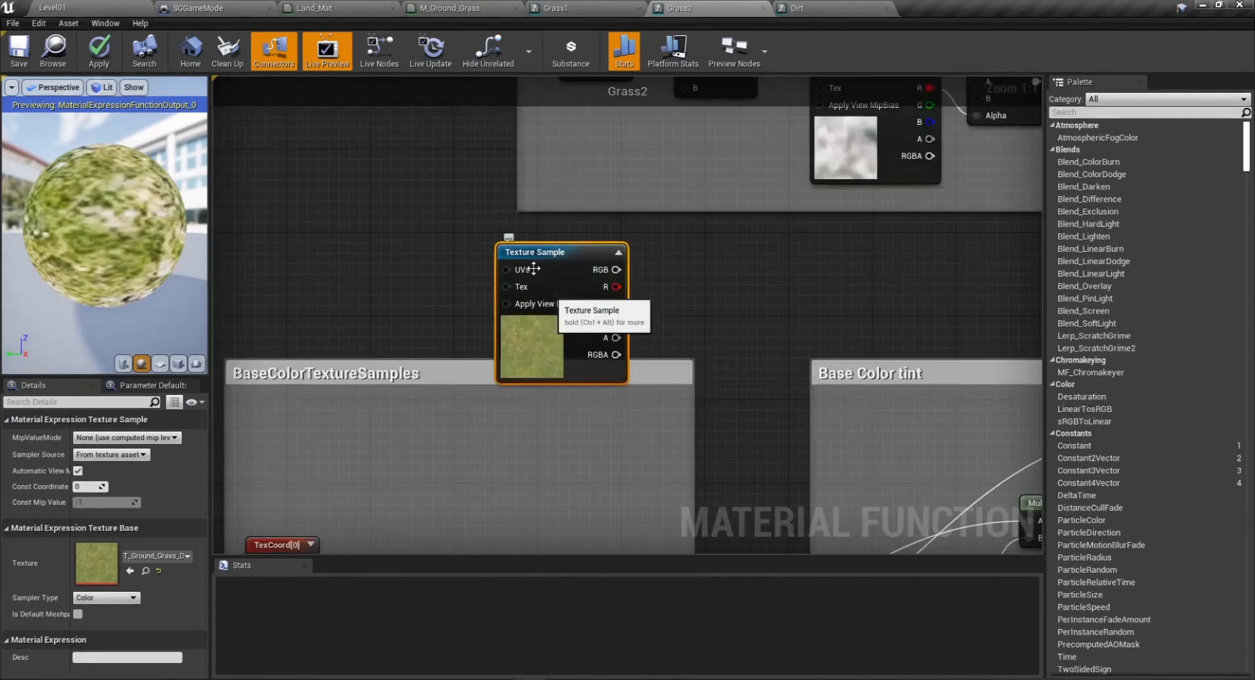
key("Delete")
right_click_drag(587, 485, 590, 289)
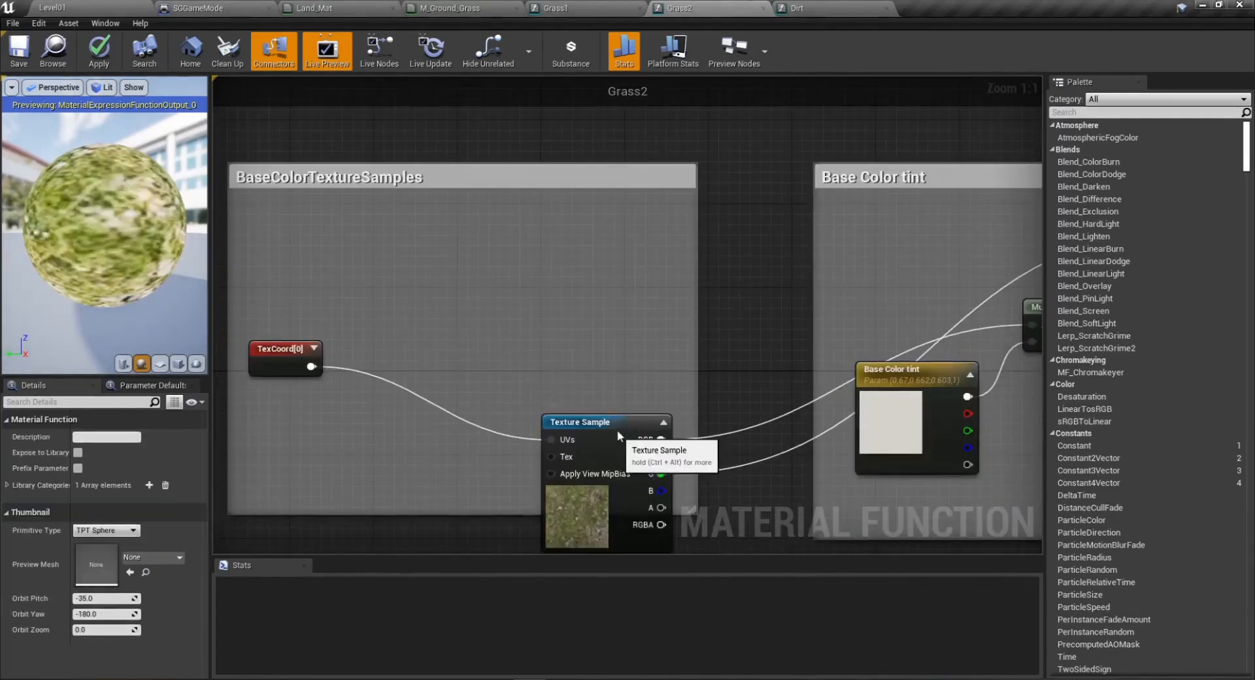
left_click_drag(618, 429, 555, 356)
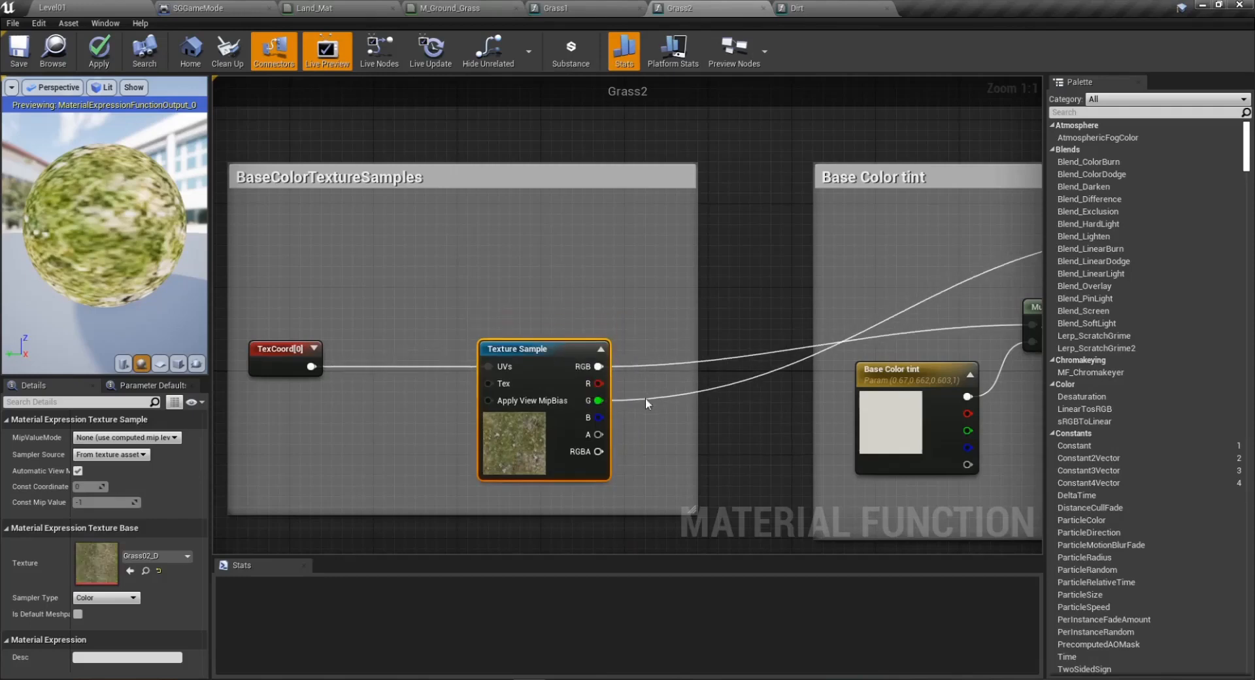
Paste a Grass02_D texture sample into Macro Texture Variation and transfer the old sample's UVs and RGB links to it.
right_click_drag(717, 489, 591, 276)
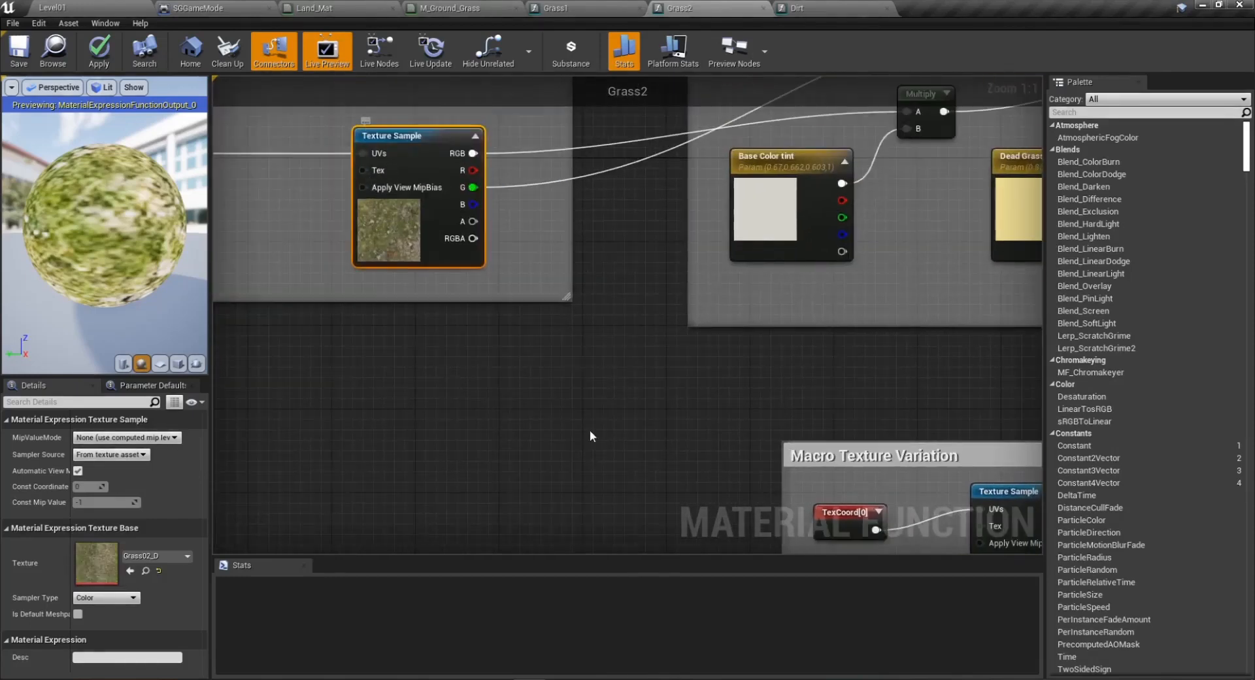
right_click_drag(590, 436, 567, 406)
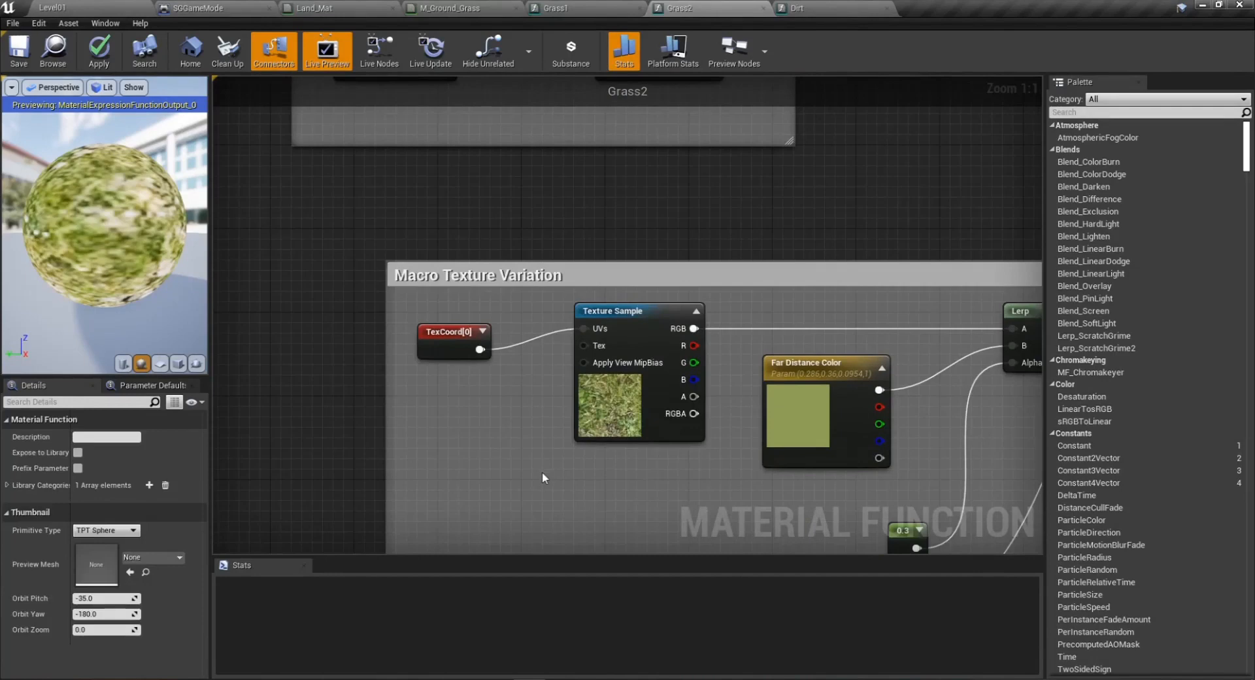
key("ctrl+v")
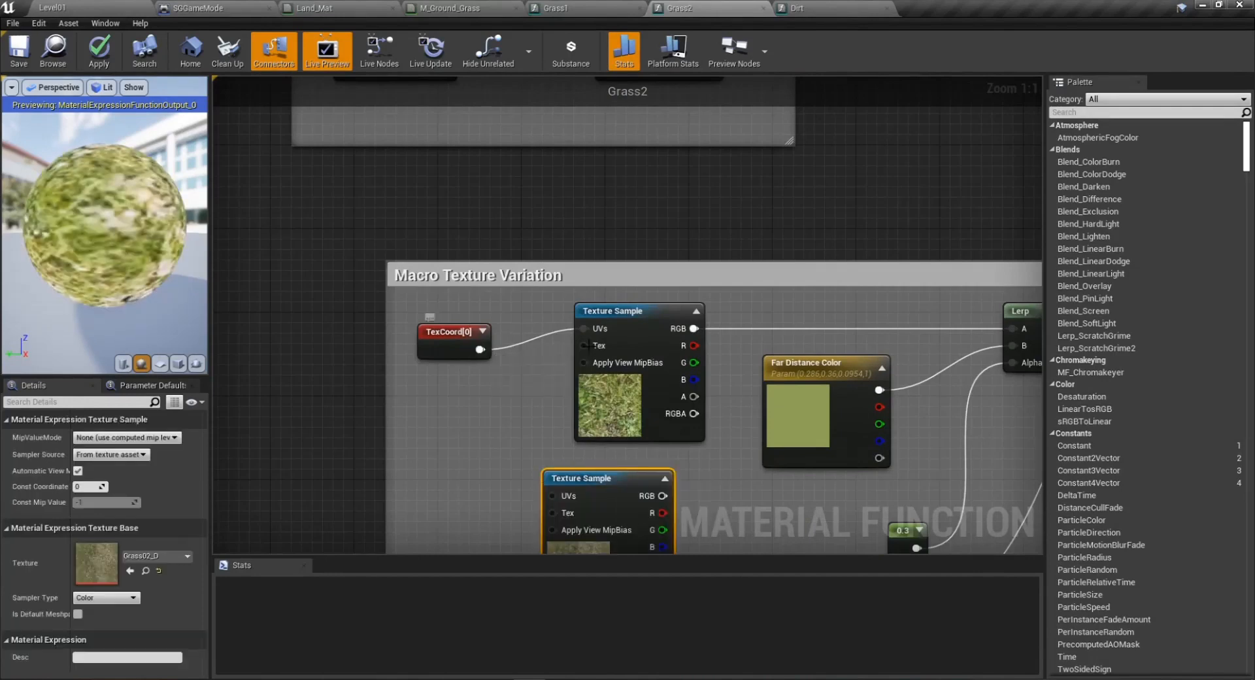
left_click_drag(582, 328, 556, 495, "ctrl")
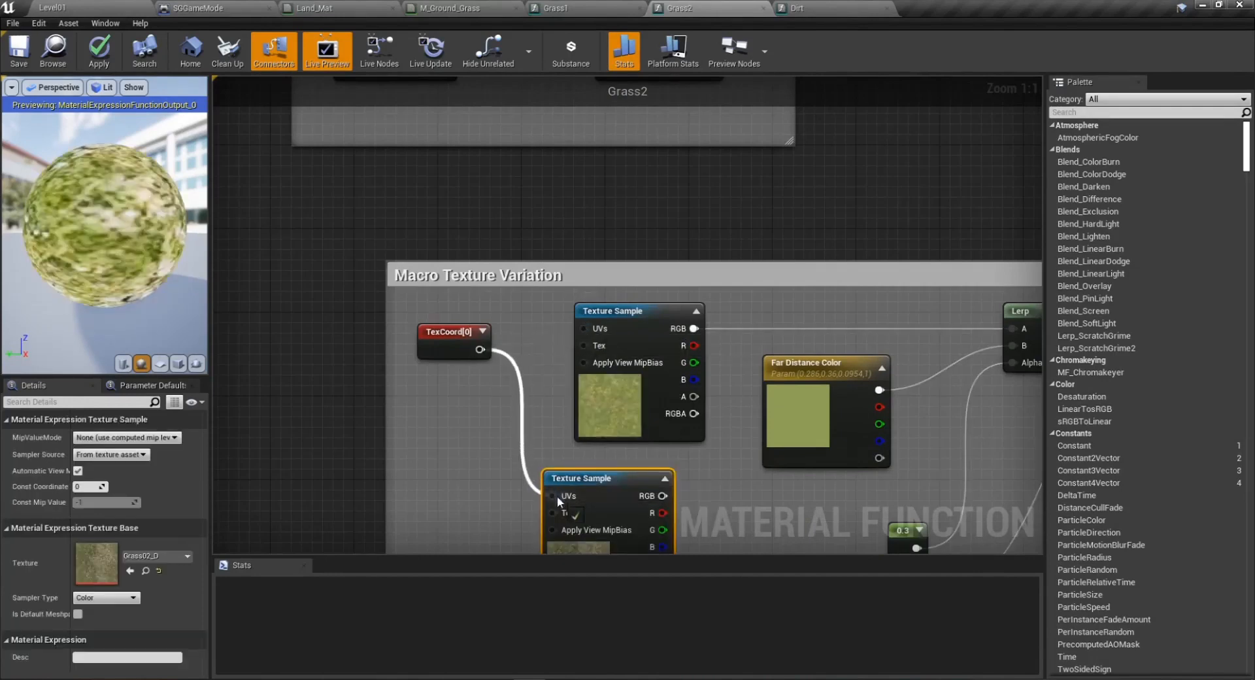
left_click_drag(694, 328, 663, 495, "ctrl")
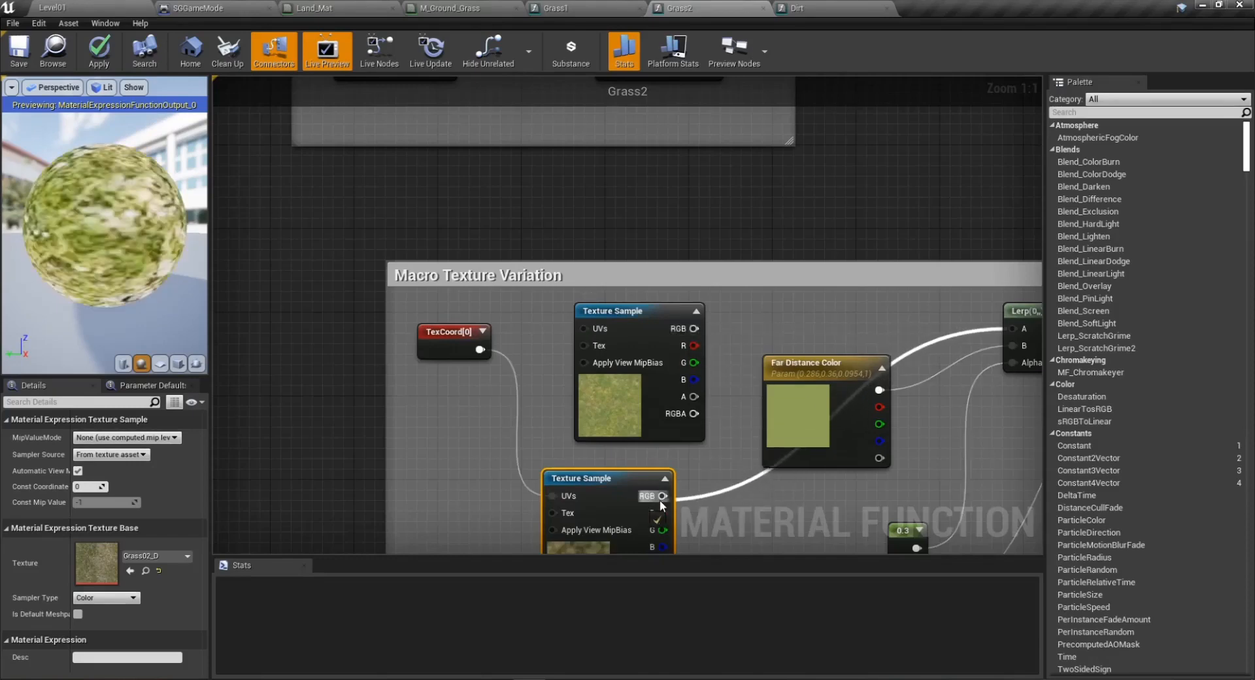
Delete the old texture sample in Macro Texture Variation and align the Grass02_D sample with its TexCoord node.
left_click(650, 329)
key("Delete")
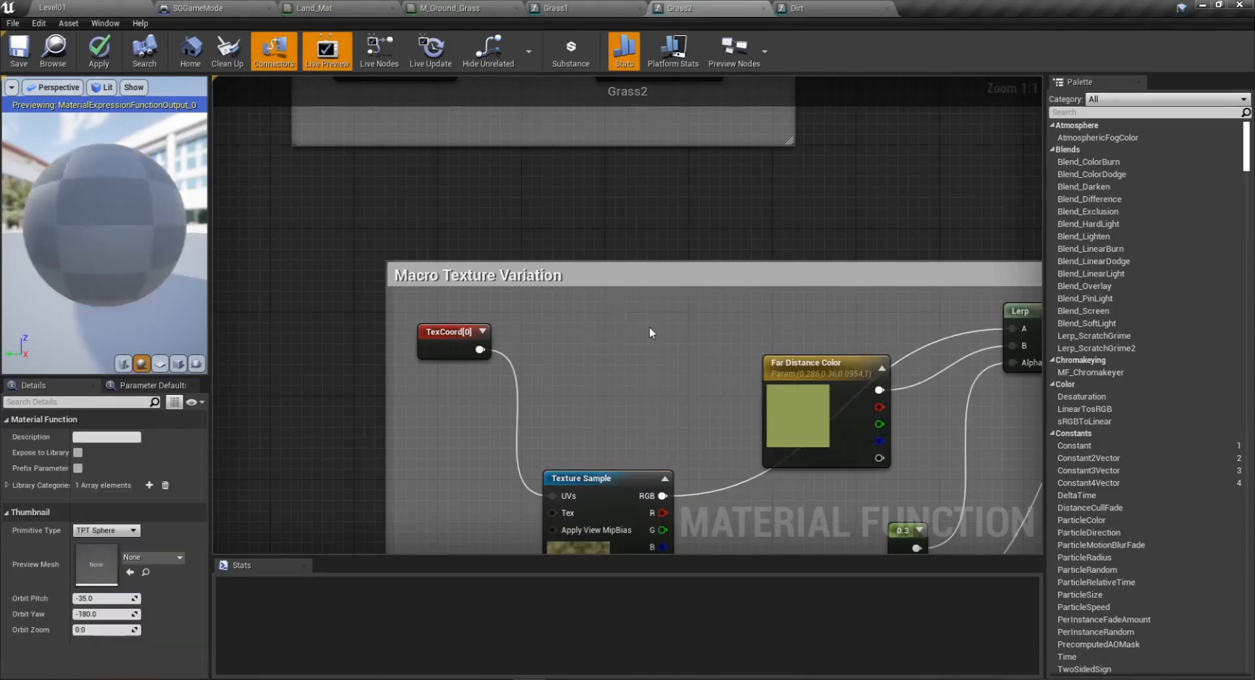
left_click_drag(608, 506, 629, 359)
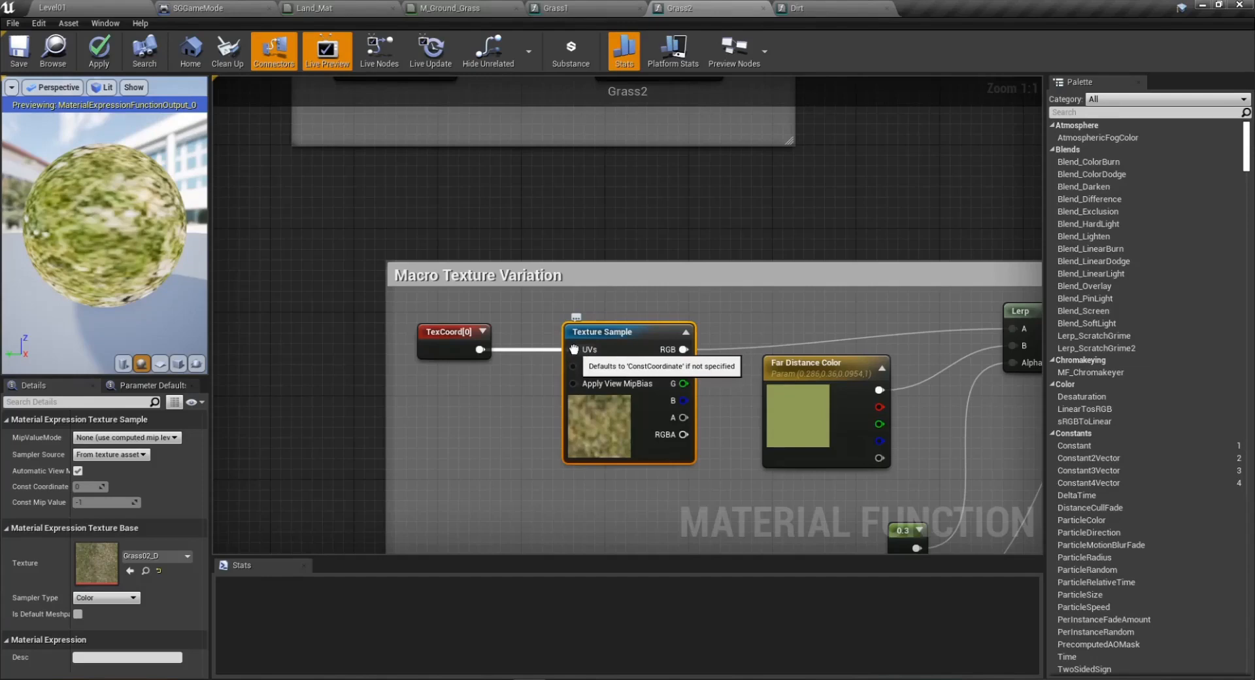
mouse_move(574, 349)
left_mouse_down("ctrl")
mouse_move(548, 454)
mouse_move(563, 386)
mouse_move(576, 507)
mouse_move(734, 311)
mouse_move(879, 408)
mouse_move(551, 346)
mouse_move(574, 348)
left_mouse_up("ctrl")
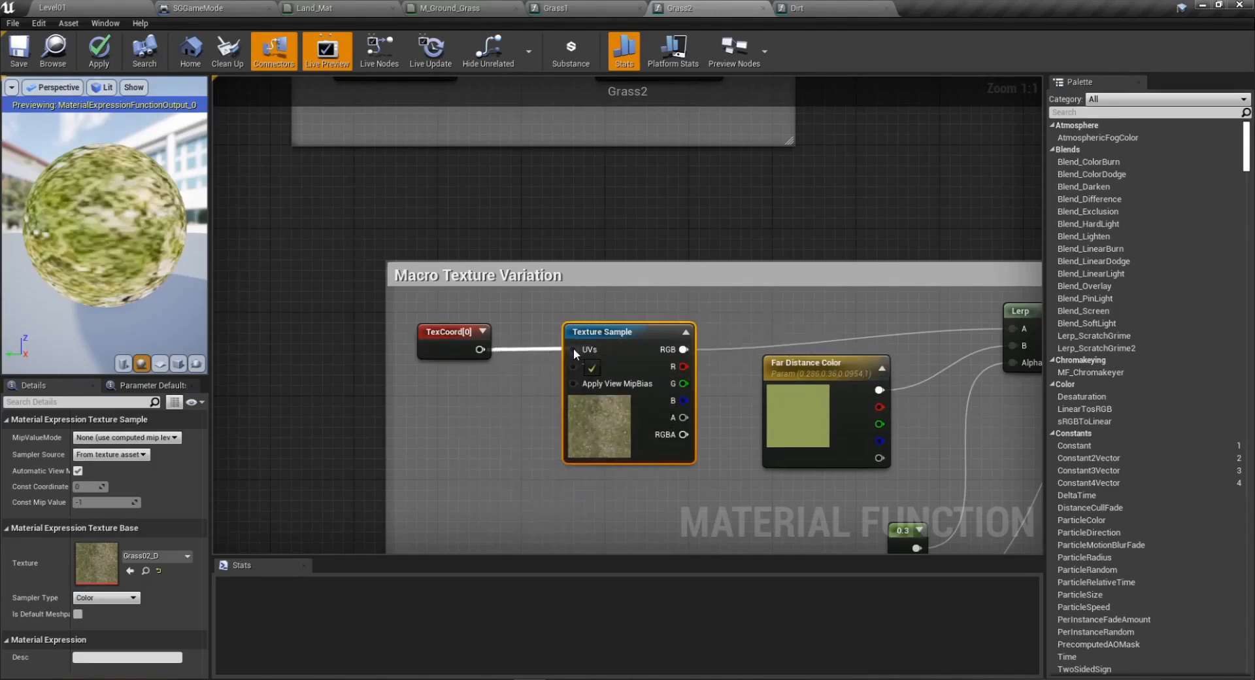
left_click(500, 453)
Check the remaining node groups through to NormalTextureSamples and apply the changes to the Grass2 material function.
scroll(499, 453, "down", 5)
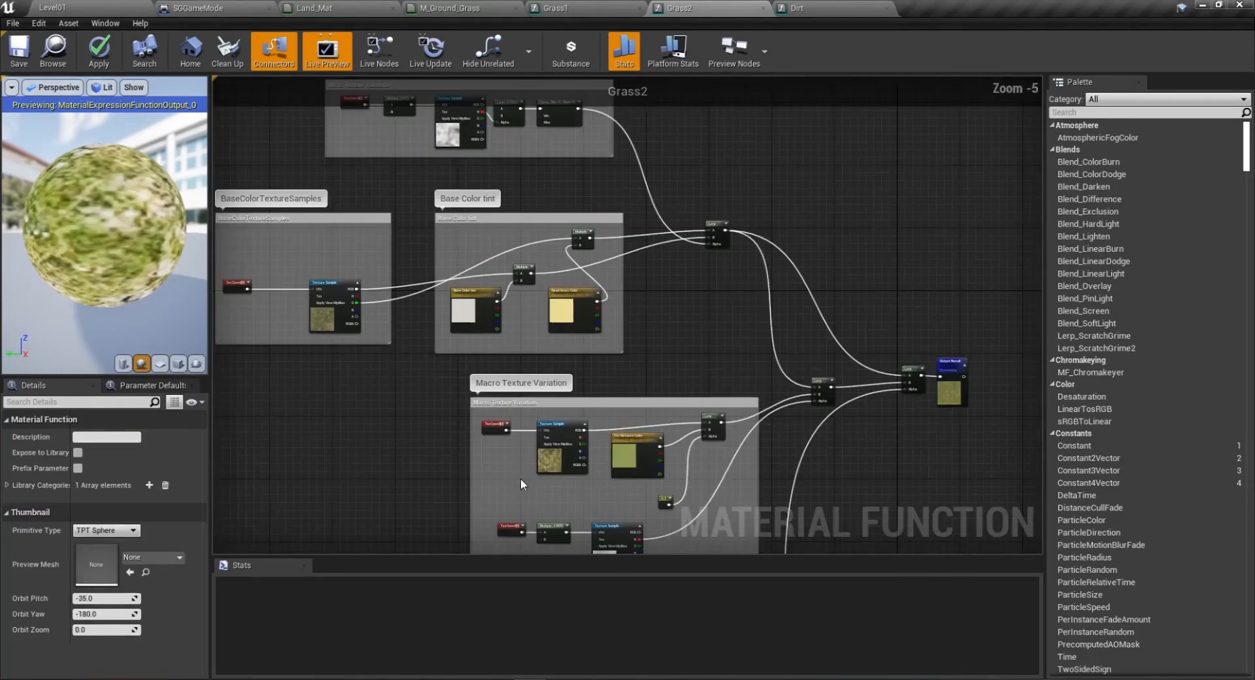
right_click_drag(520, 477, 495, 422)
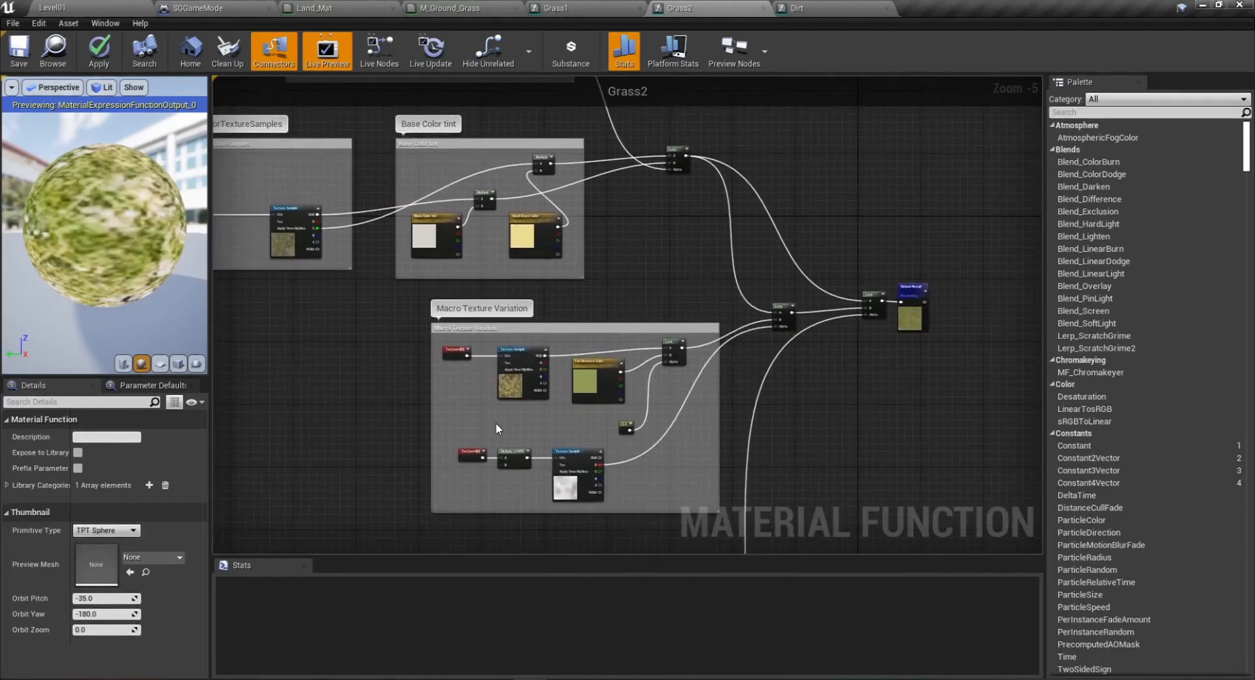
scroll(780, 455, "down", 3)
right_click_drag(780, 460, 726, 319)
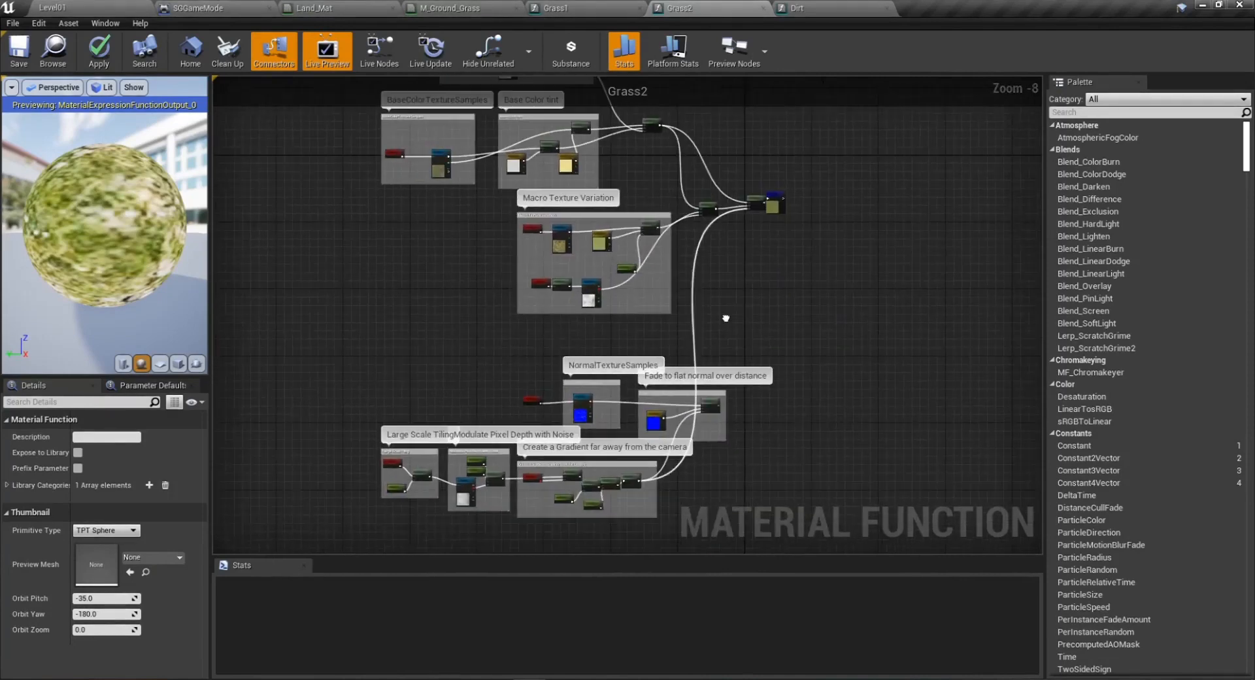
scroll(575, 412, "up", 8)
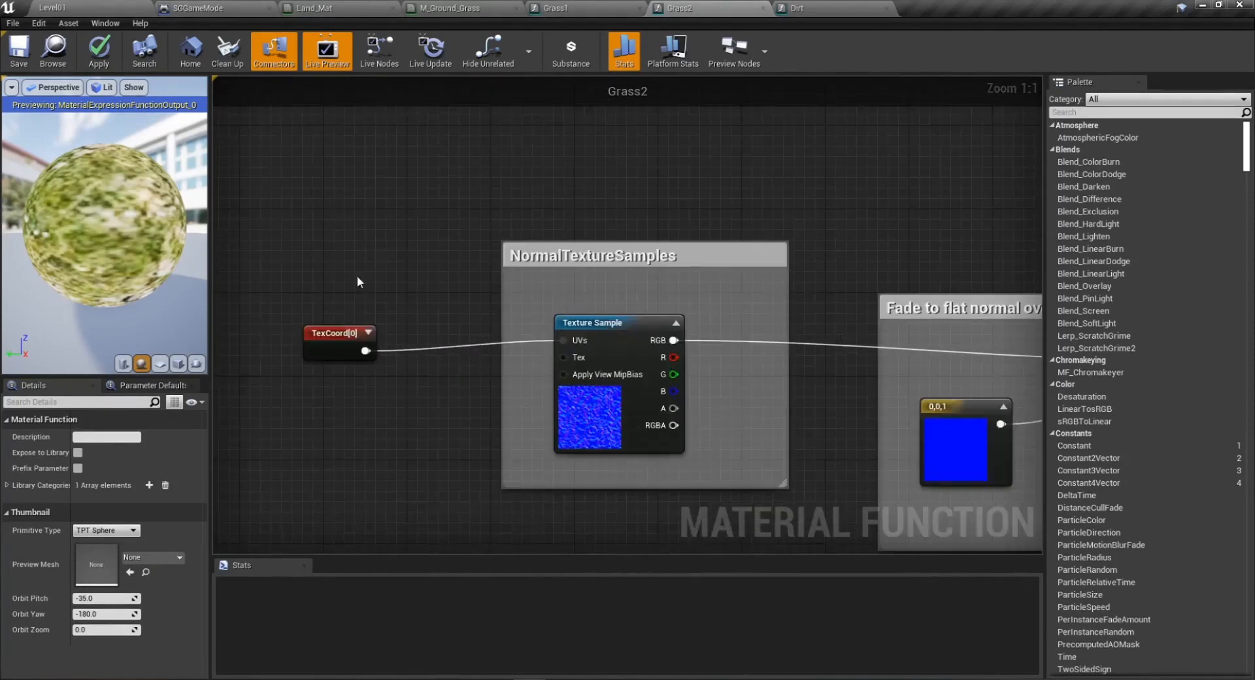
left_click(105, 52)
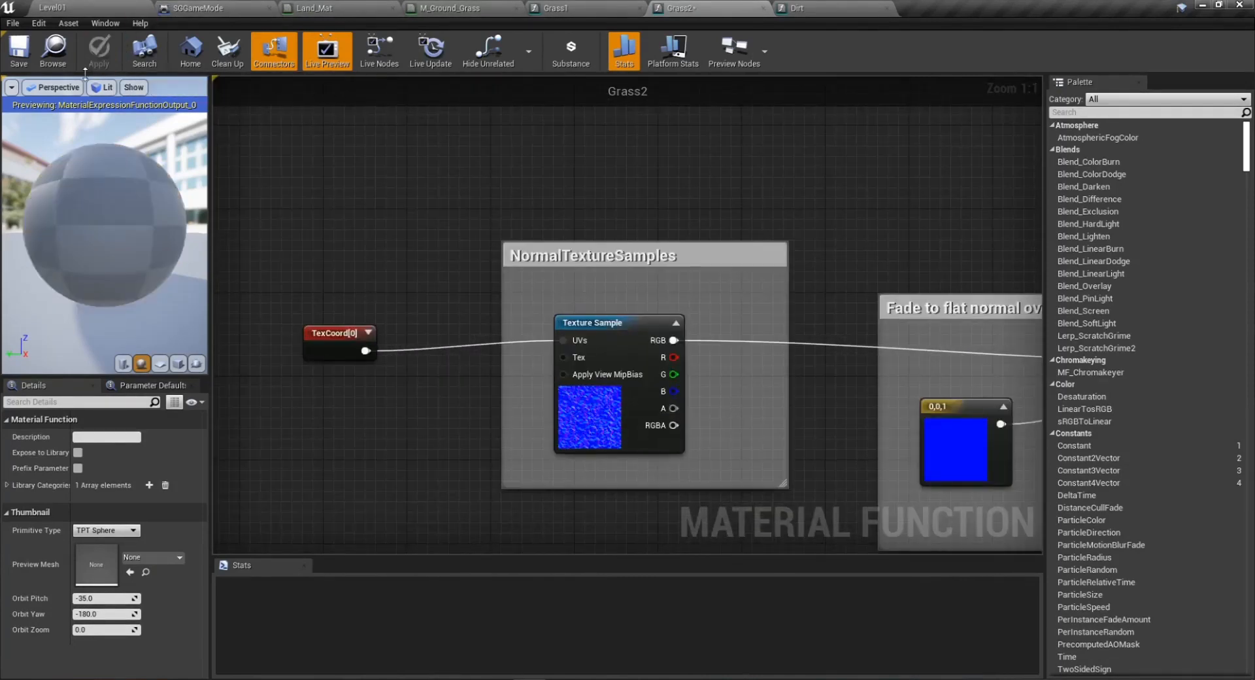
scroll(428, 451, "down", 5)
right_click_drag(420, 445, 557, 376)
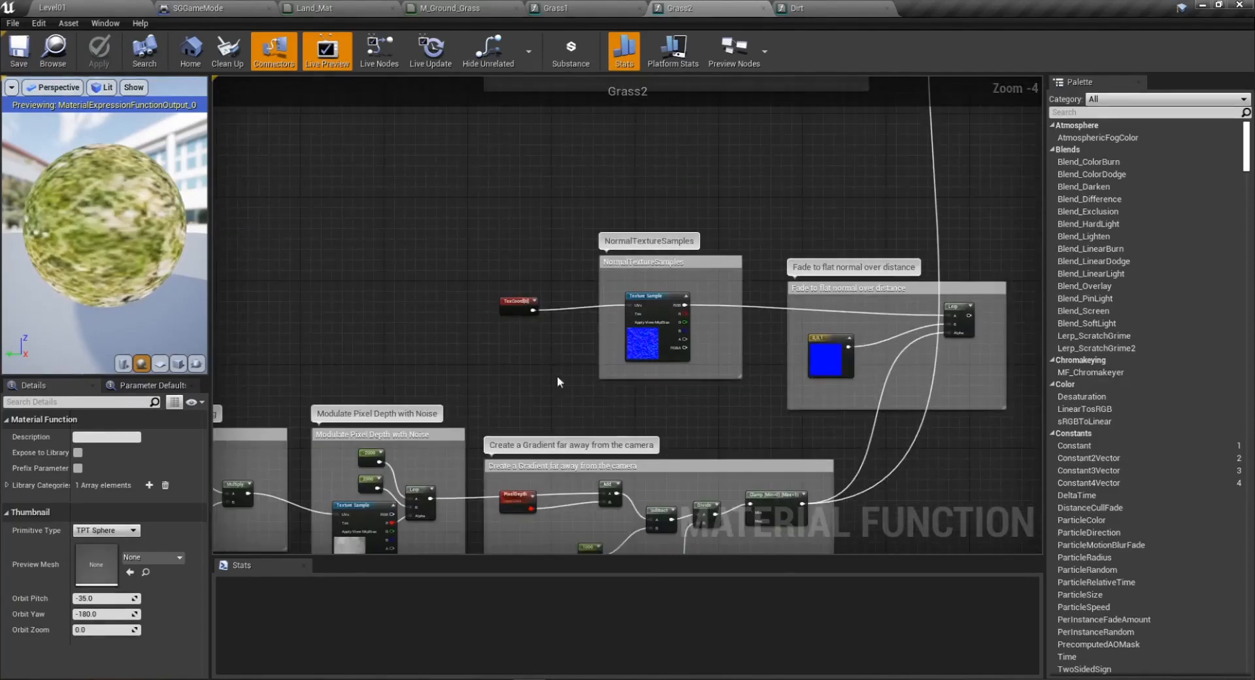
right_click_drag(623, 331, 629, 381)
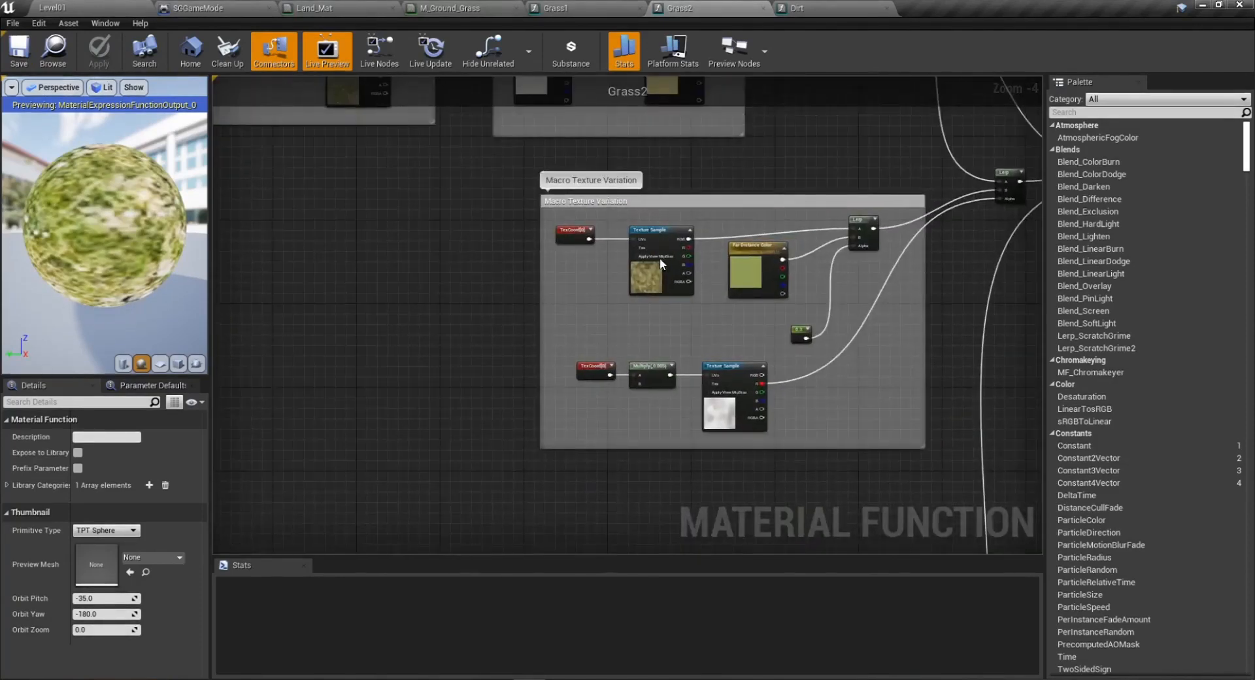
right_click_drag(660, 258, 787, 408)
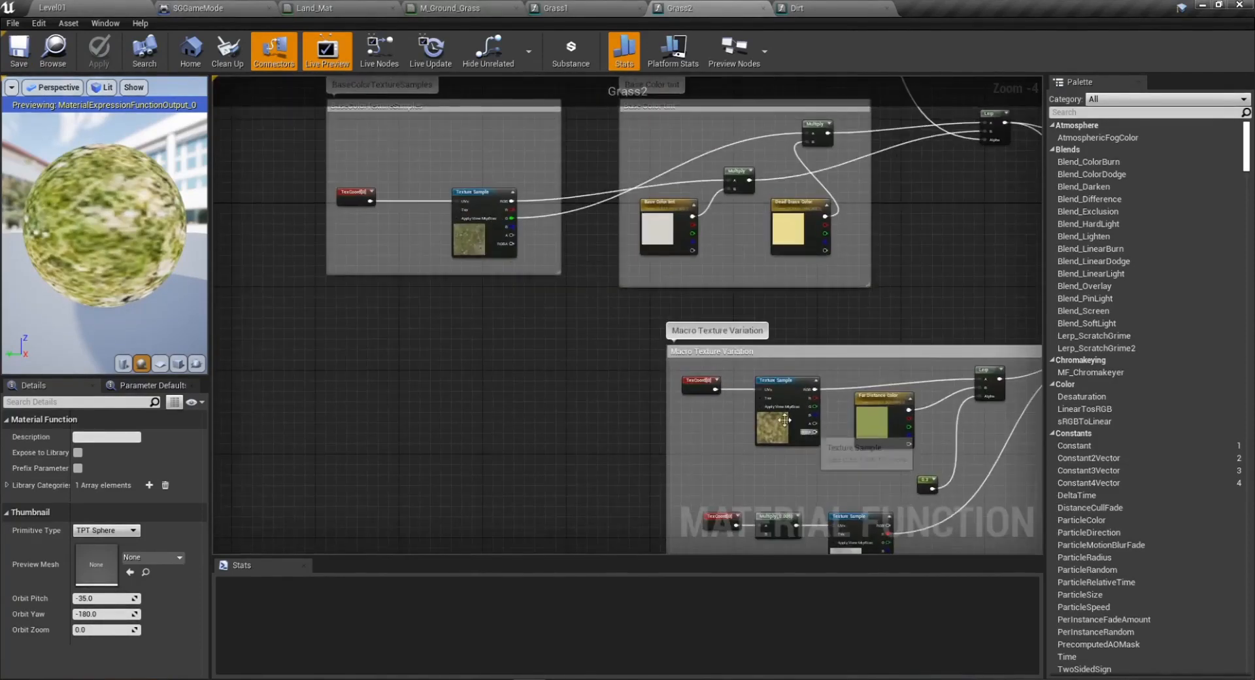
Bring the Dirt_D and Dirt_N textures from the GroundTexture folder into the Dirt material function graph as texture samples.
left_click(819, 7)
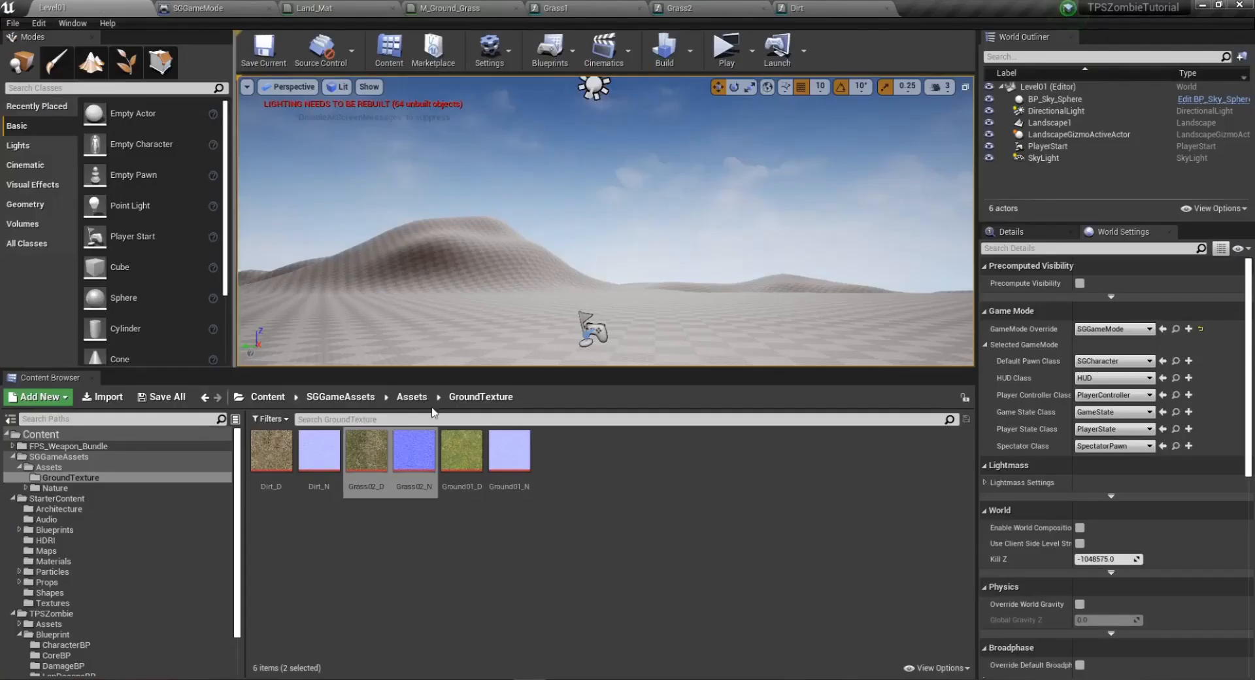
left_click(95, 8)
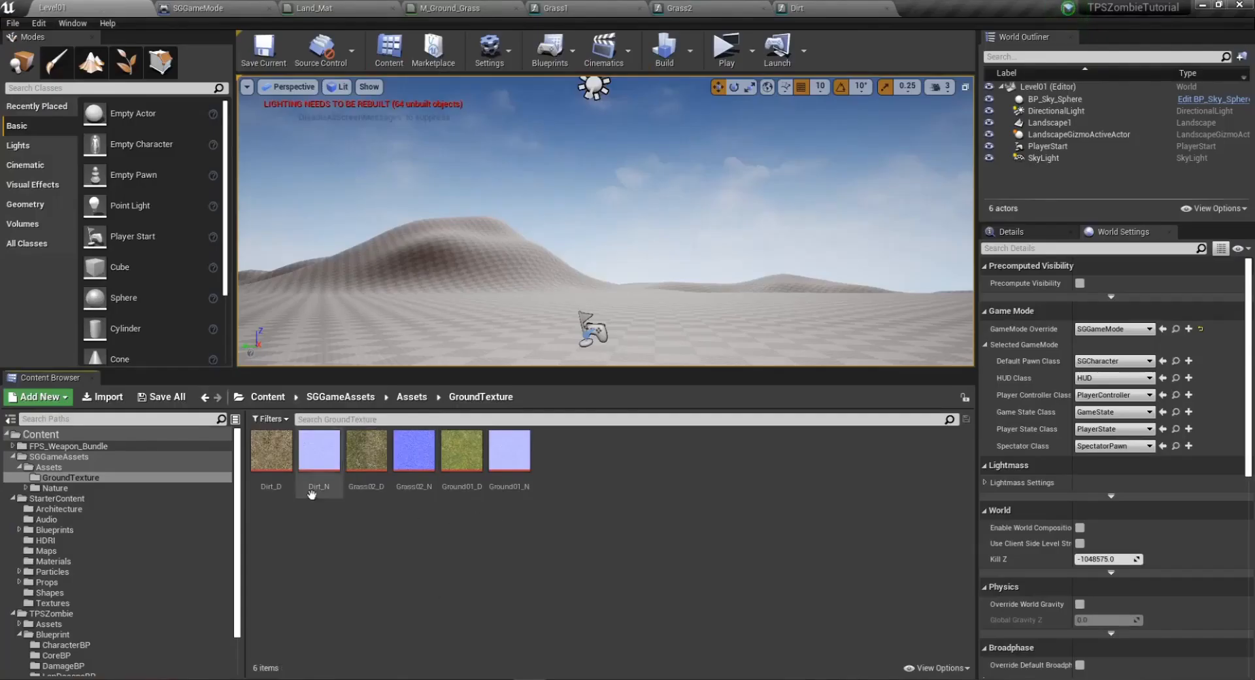
left_click(272, 451)
left_click(319, 451, "ctrl")
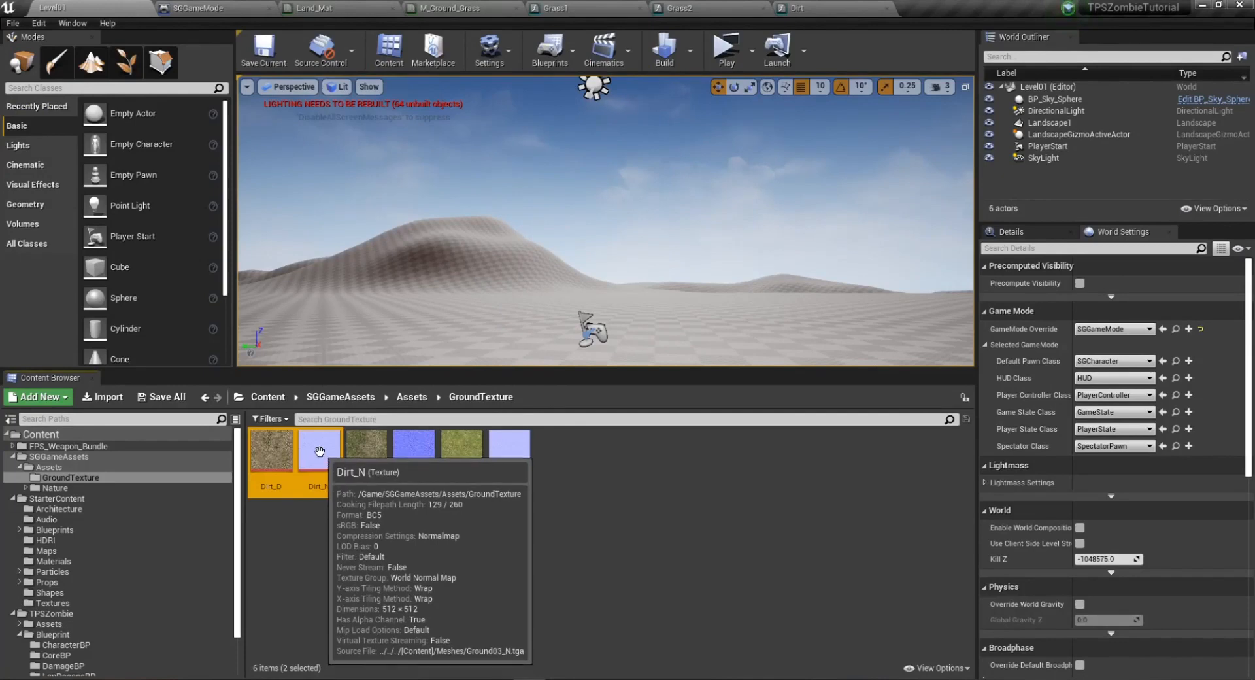
left_click_drag(318, 460, 281, 438)
right_click_drag(322, 476, 561, 444)
scroll(561, 444, "up", 4)
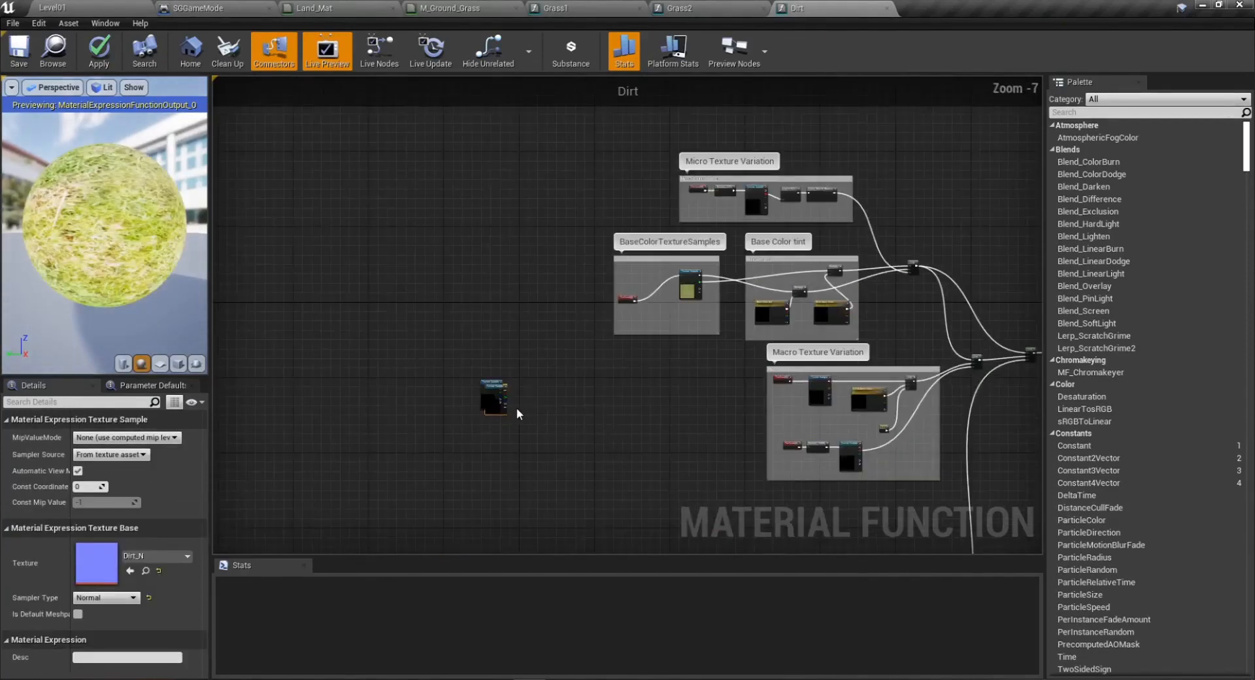
Place the Dirt_N sample beside NormalTextureSamples and transfer the old normal sample's UVs and RGB links to it.
left_click_drag(495, 411, 621, 516)
right_click_drag(708, 510, 617, 366)
left_click_drag(535, 364, 719, 444)
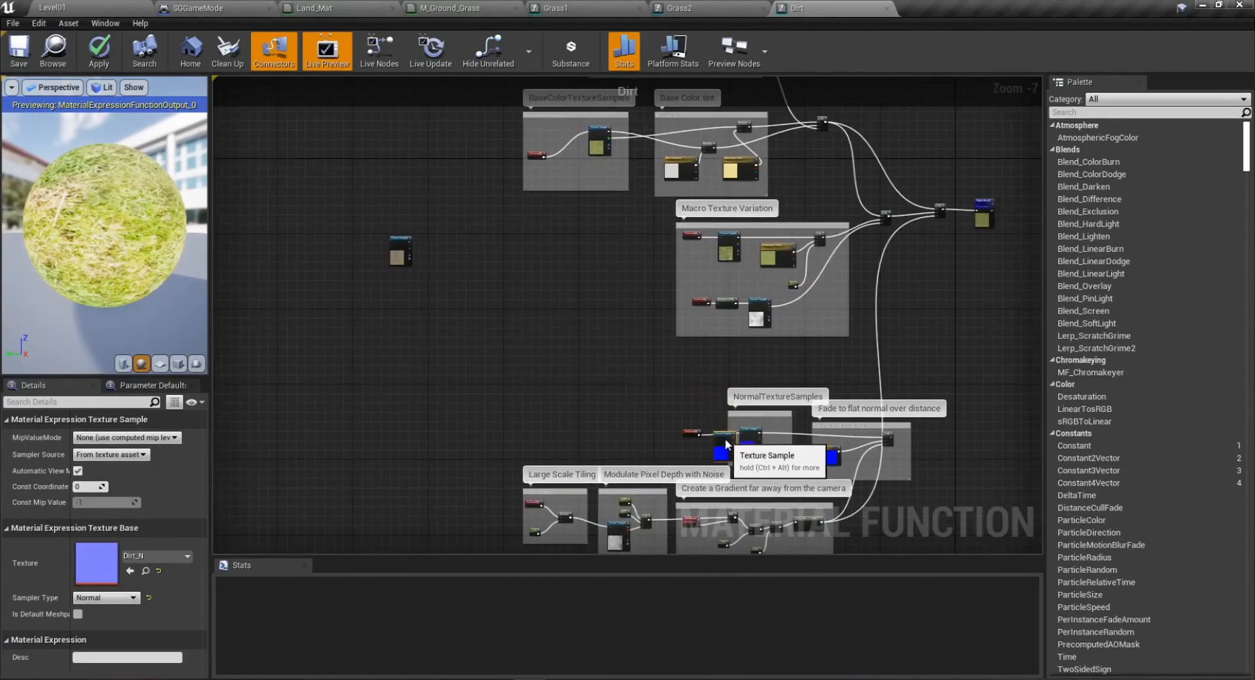
scroll(719, 445, "up", 8)
left_click_drag(691, 393, 547, 429)
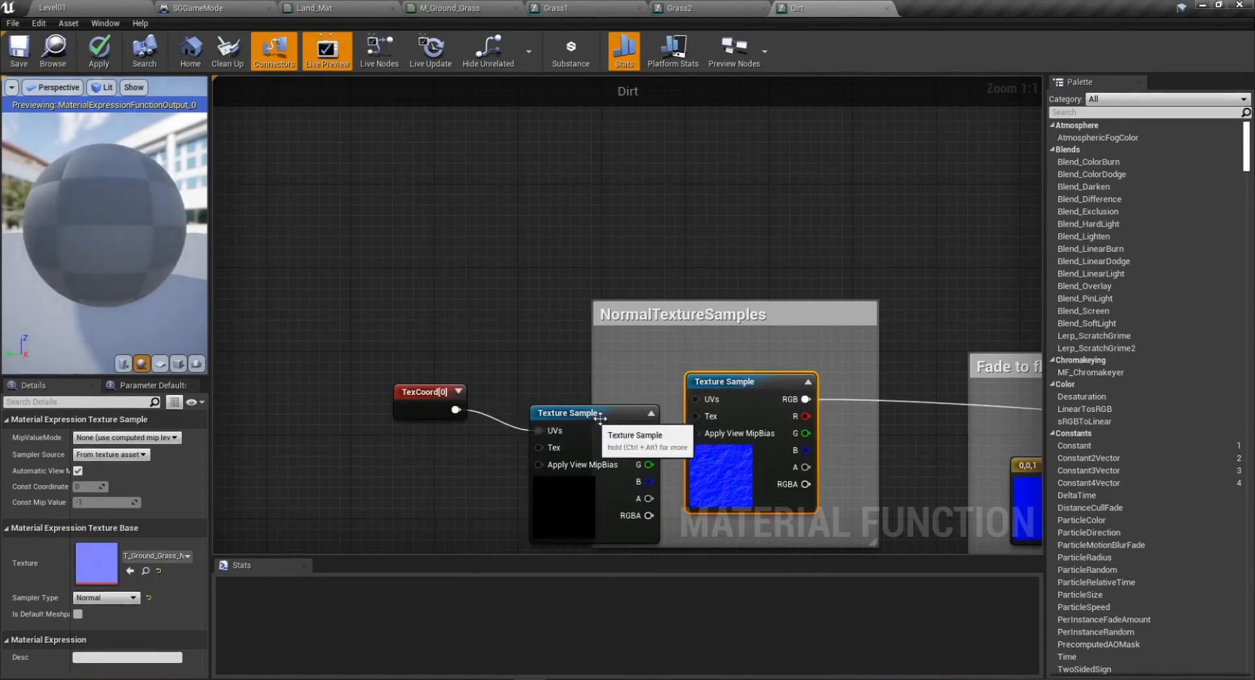
left_click_drag(805, 399, 649, 430, "ctrl")
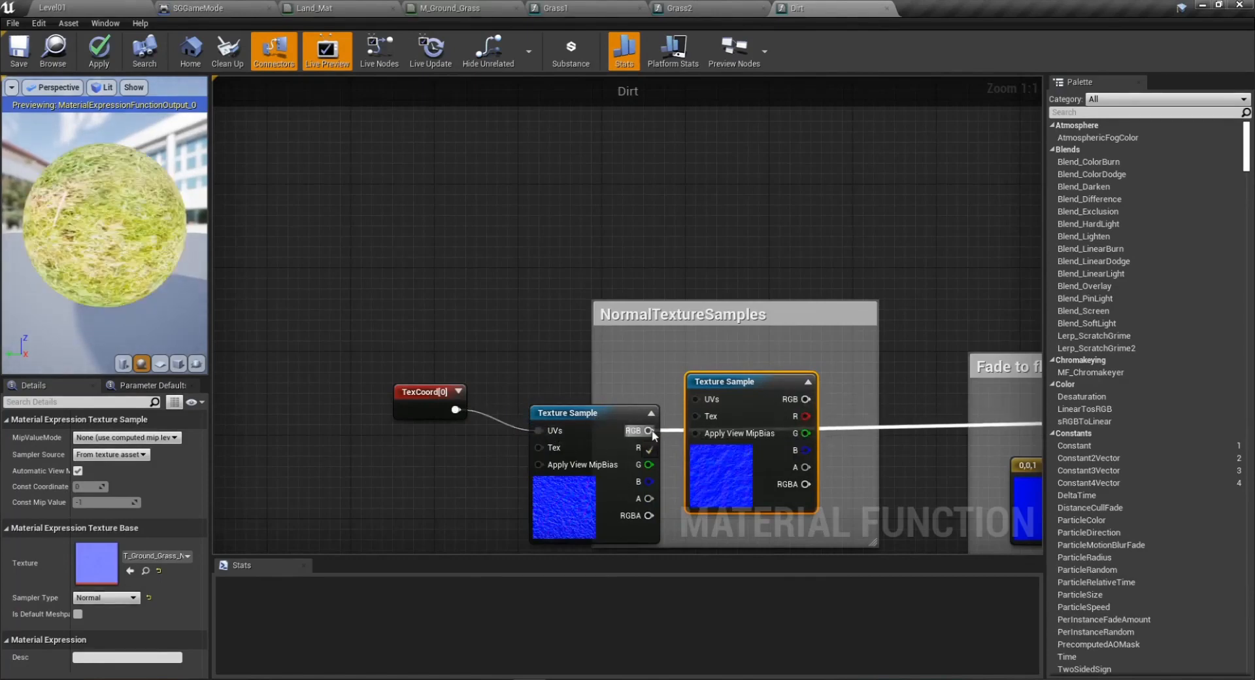
Delete the old normal texture sample and align the Dirt_N sample with TexCoord inside NormalTextureSamples.
key("Delete")
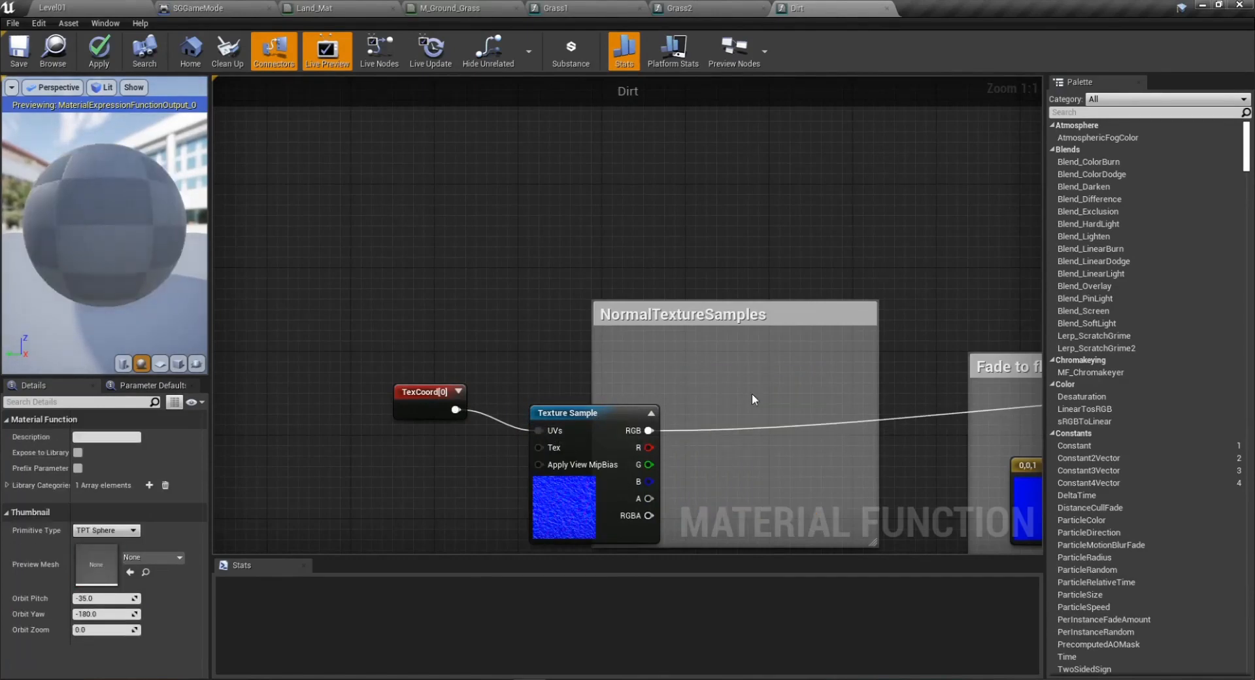
left_click_drag(589, 424, 703, 403)
left_click(485, 328)
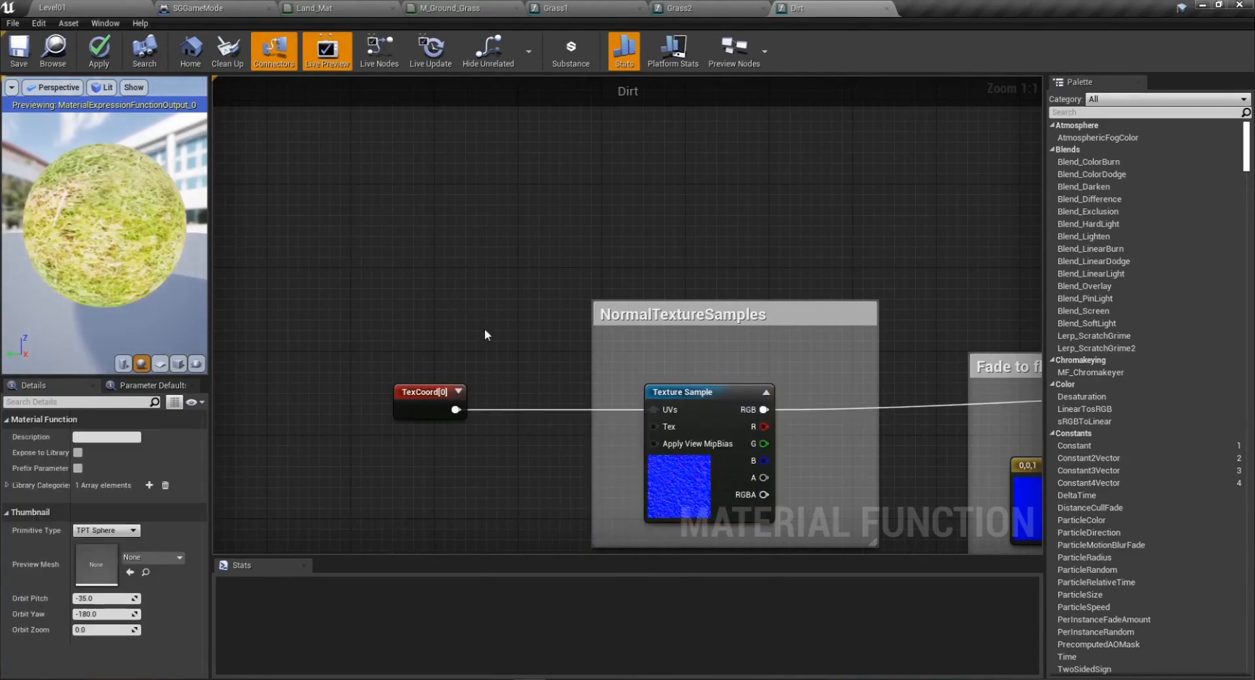
Move the Dirt_D sample into BaseColorTextureSamples and transfer the old sample's UVs, G and RGB links to it.
scroll(484, 329, "down", 6)
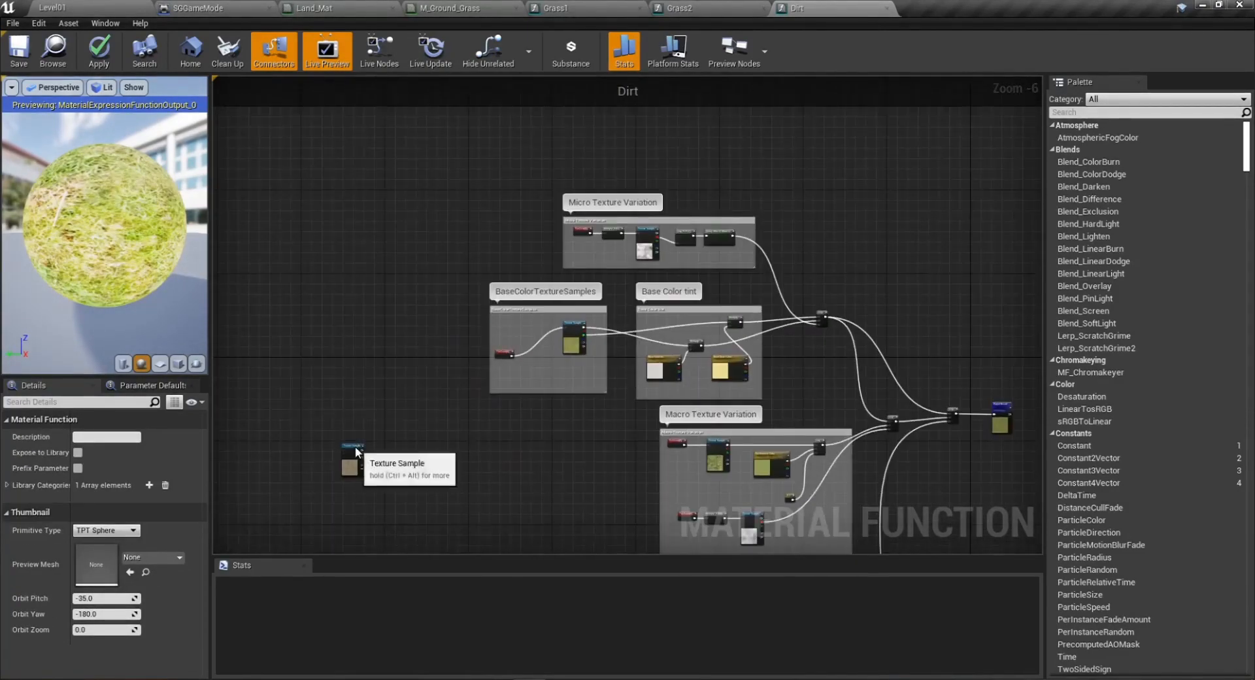
left_click_drag(354, 447, 559, 360)
scroll(559, 360, "up", 6)
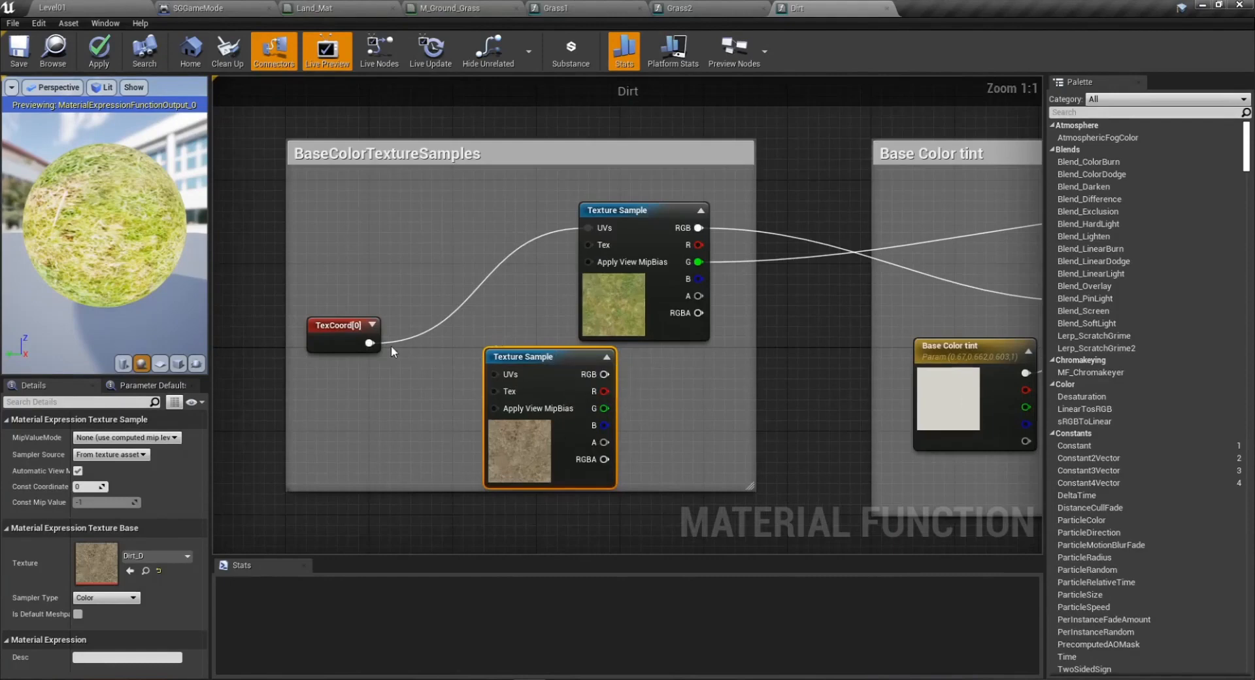
left_click_drag(619, 227, 498, 372, "ctrl")
left_click_drag(705, 263, 603, 409, "ctrl")
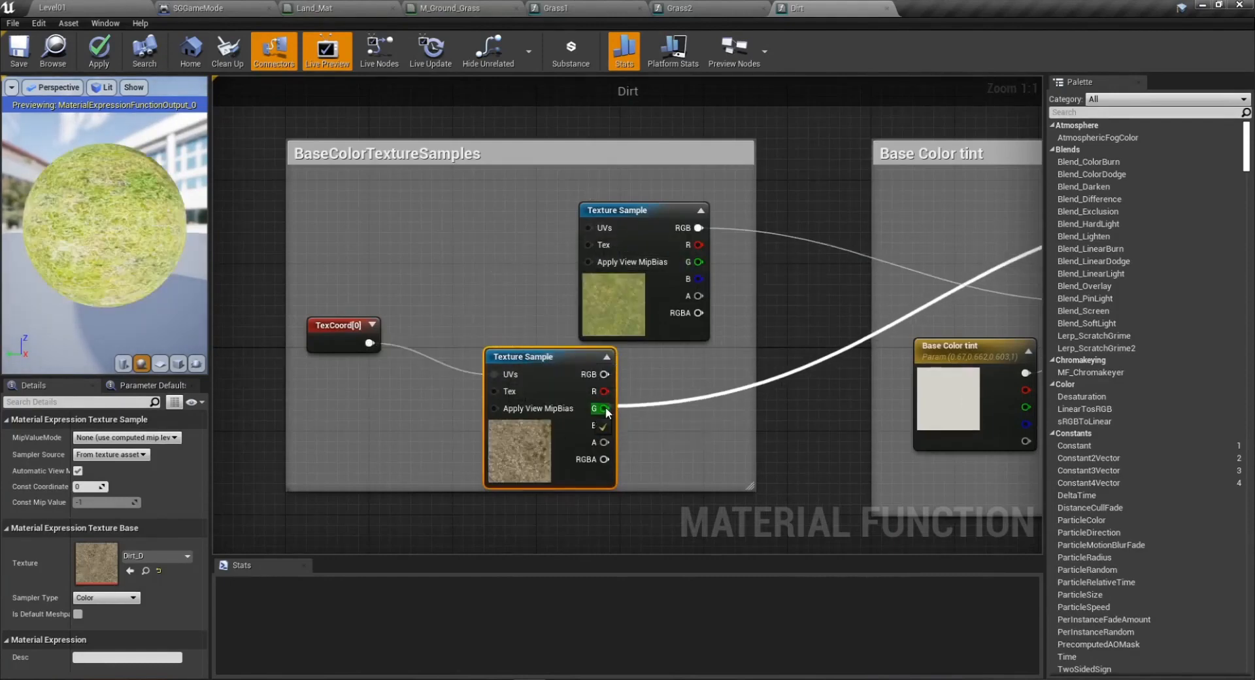
left_click_drag(697, 235, 605, 374, "ctrl")
Delete the old base colour texture sample and arrange the Dirt_D sample and TexCoord side by side in BaseColorTextureSamples.
left_click(649, 203)
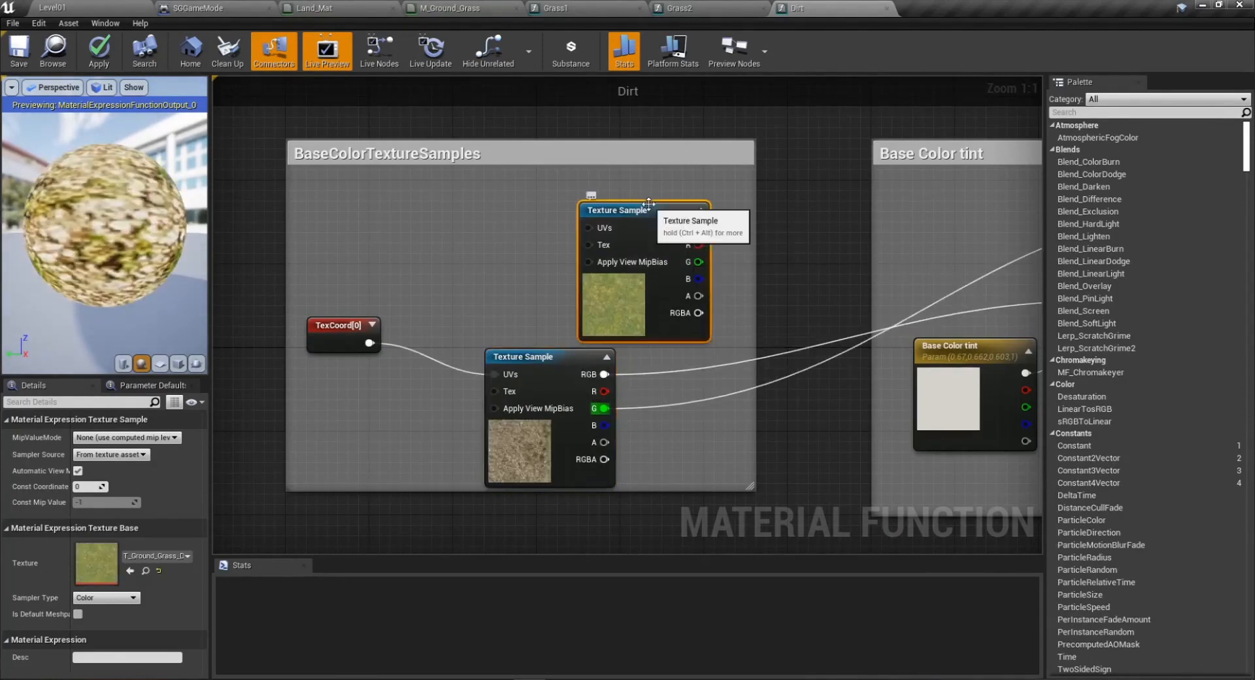
key("Delete")
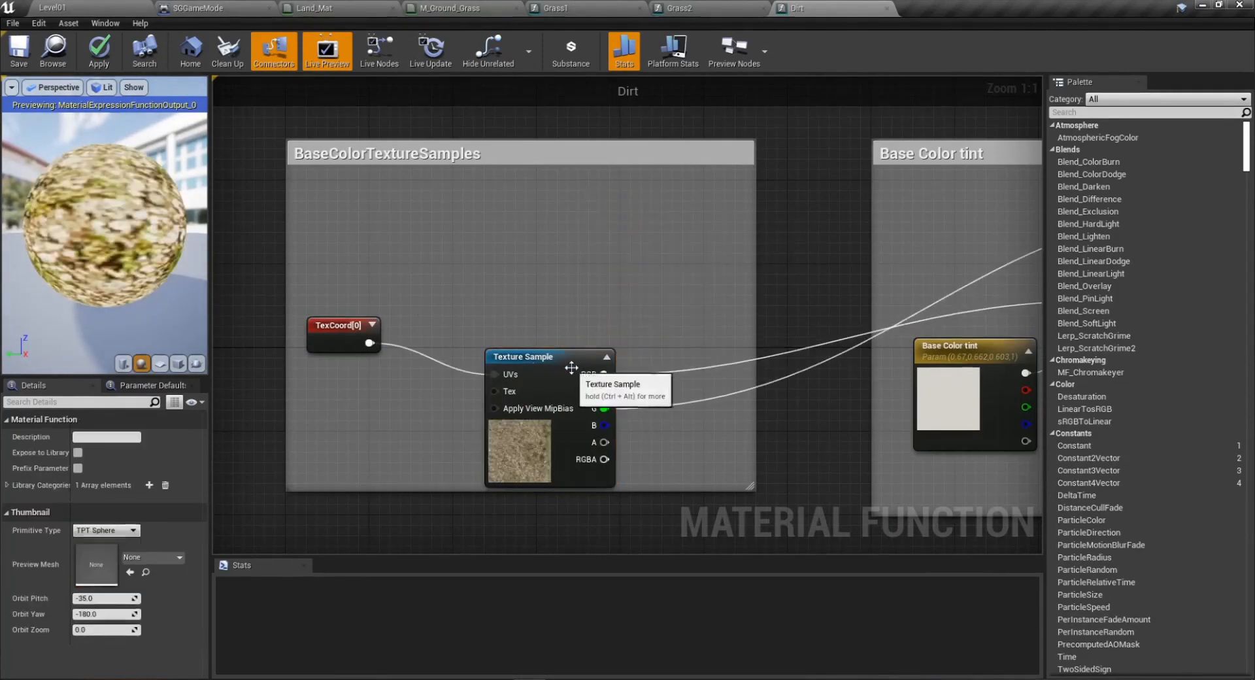
left_click_drag(574, 360, 606, 266)
left_click_drag(352, 327, 423, 272)
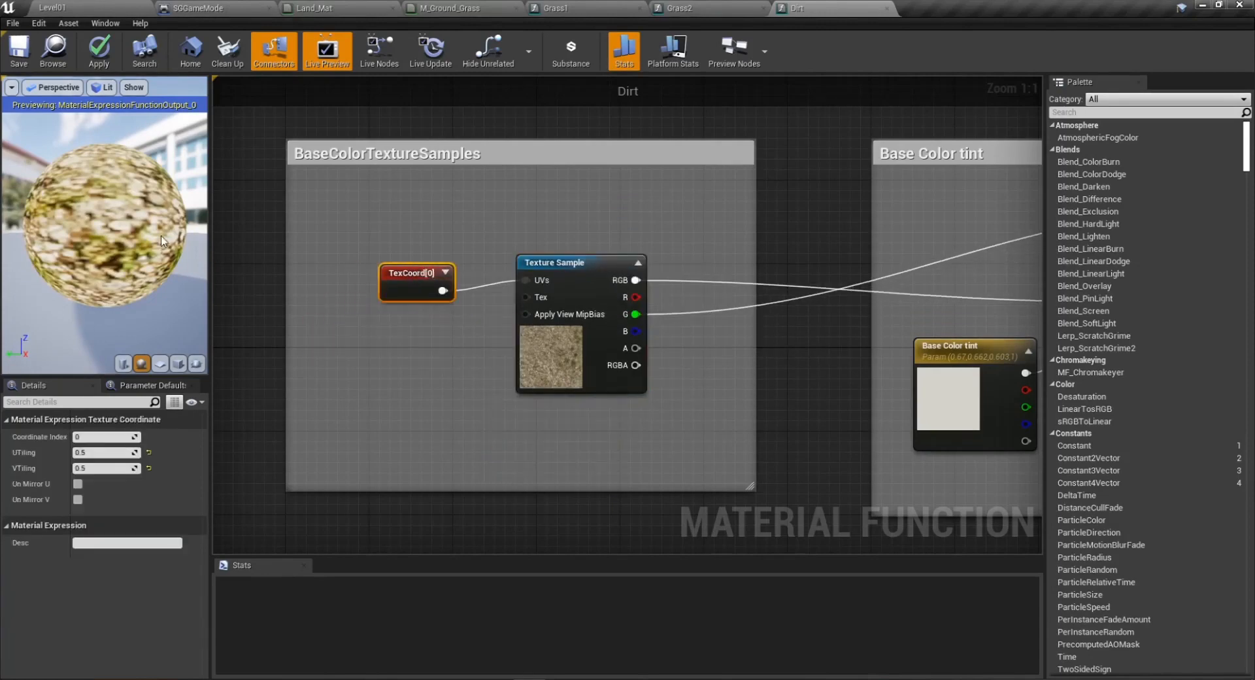
Apply the Dirt changes and close the Grass1, Grass2, Dirt and M_Ground_Grass editors, accepting their pending changes.
left_click(100, 51)
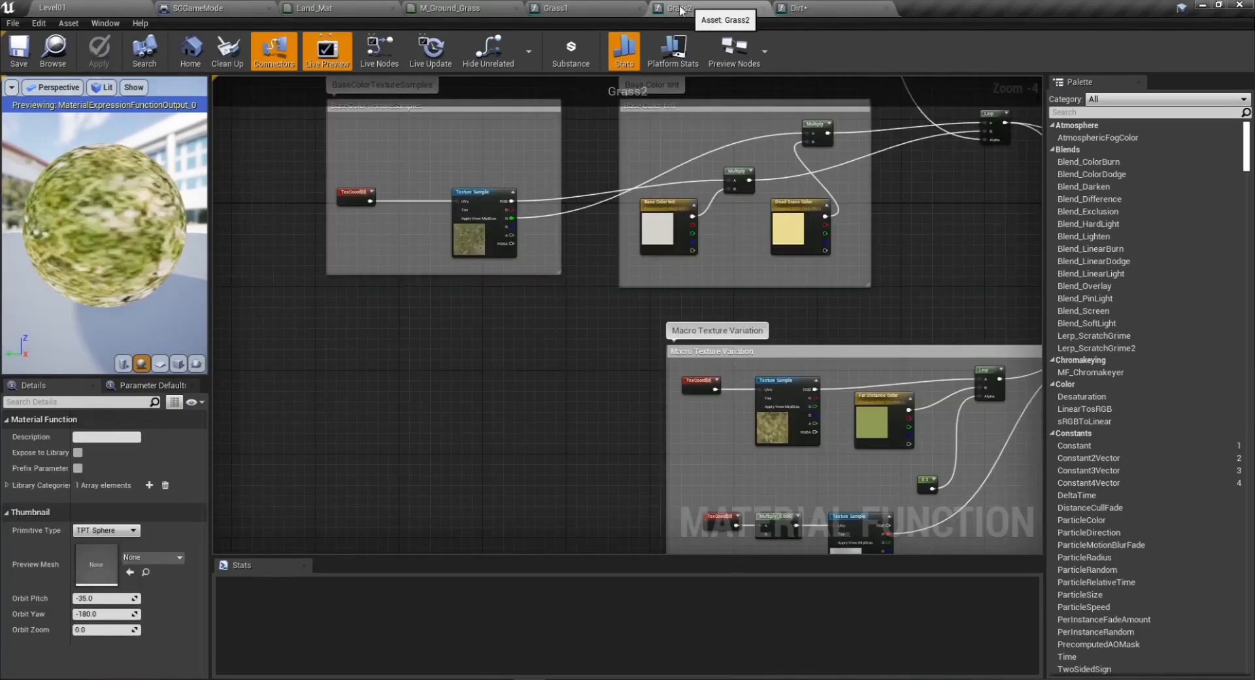
left_click(638, 8)
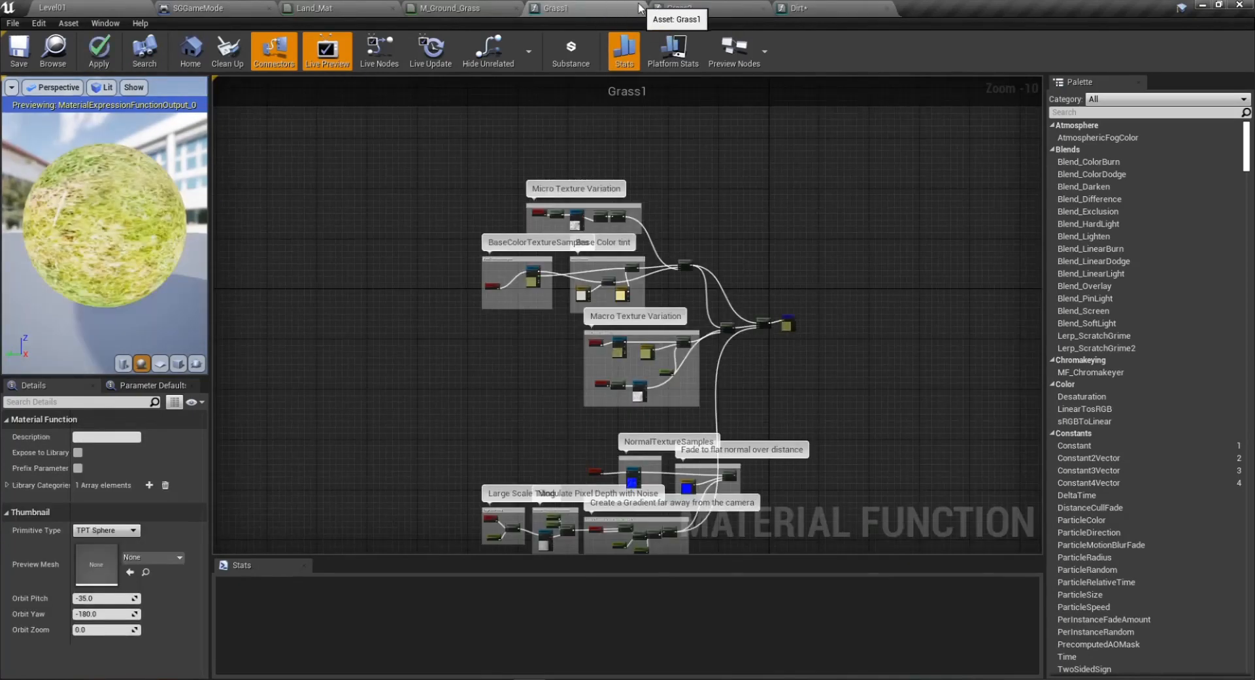
left_click(640, 8)
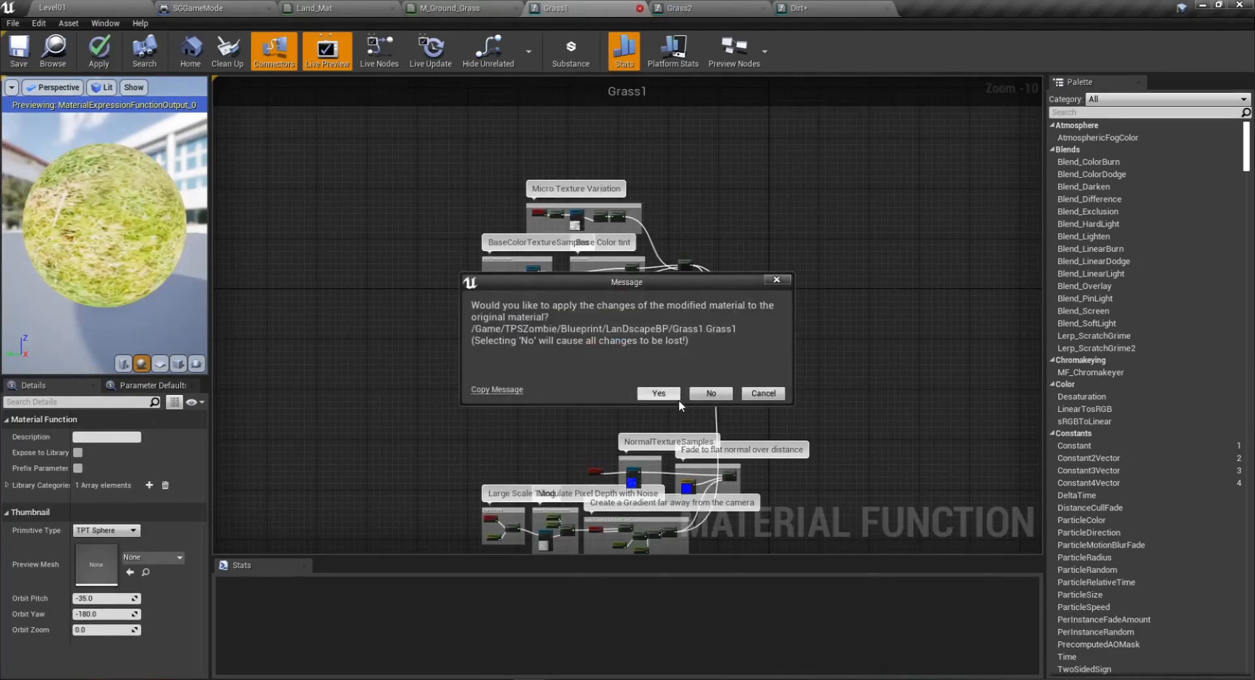
left_click(676, 395)
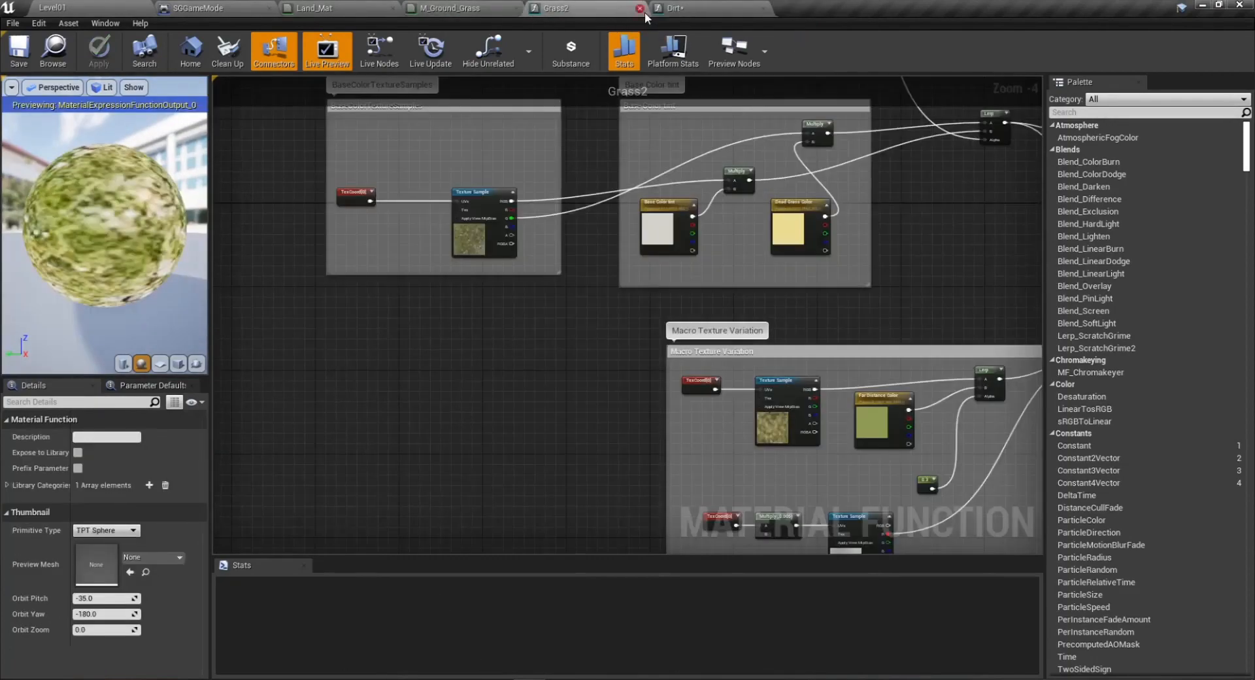
left_click(640, 8)
left_click(615, 8)
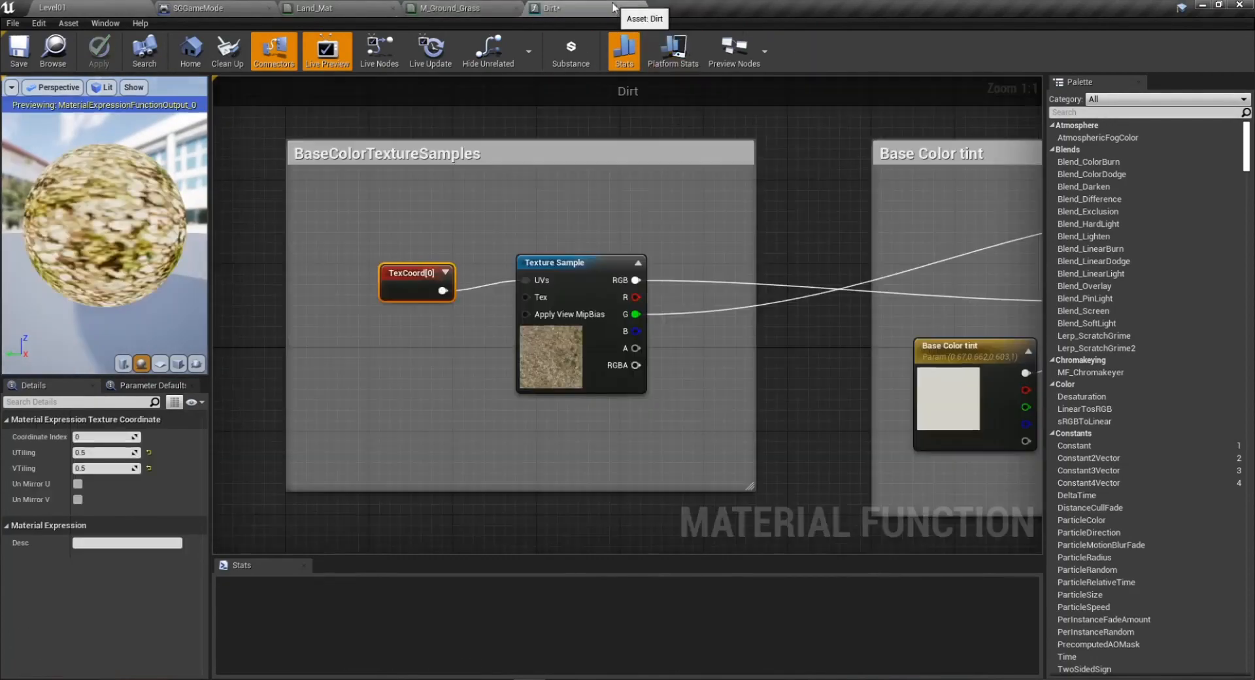
left_click(640, 7)
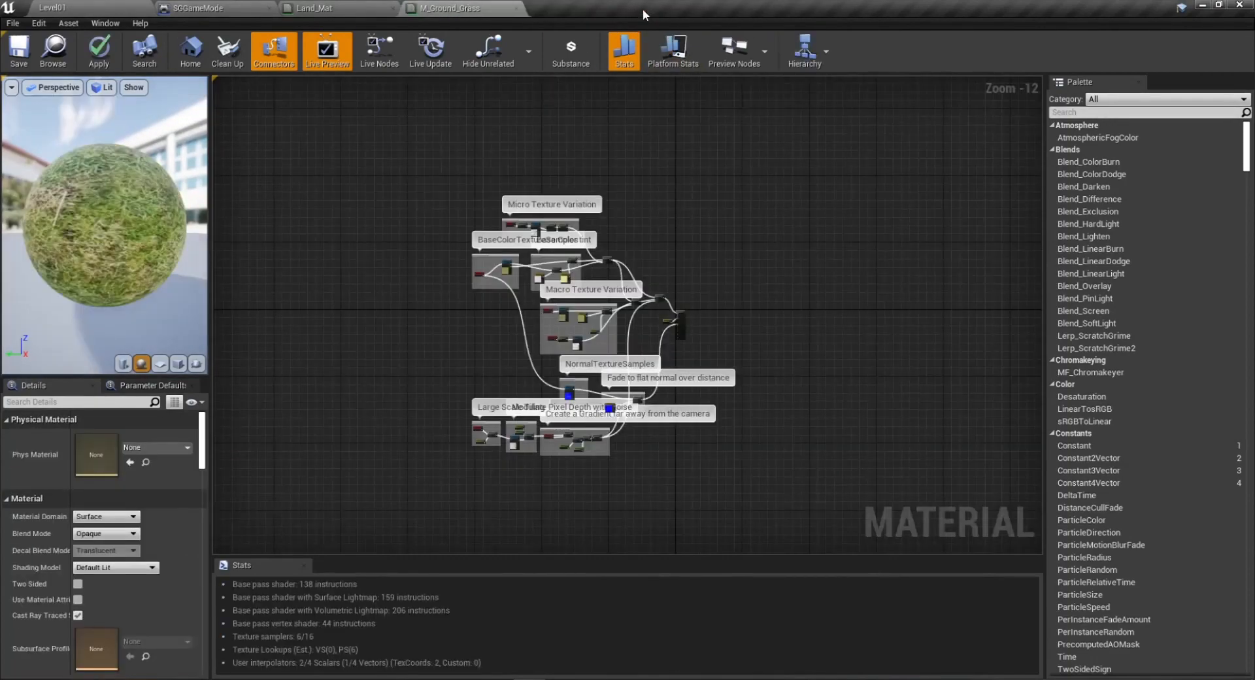
left_click(516, 9)
left_click(648, 395)
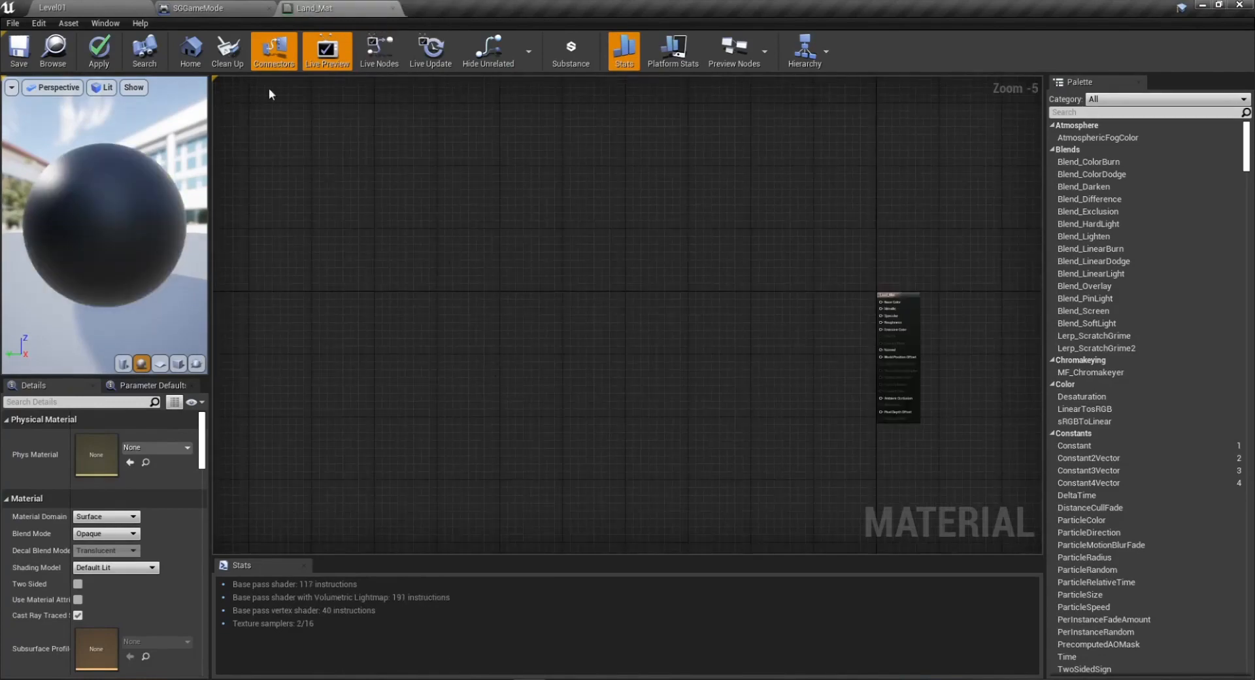
Return to the Land_Mat material and add a LinearInterpolate node beside the main material node.
left_click(131, 7)
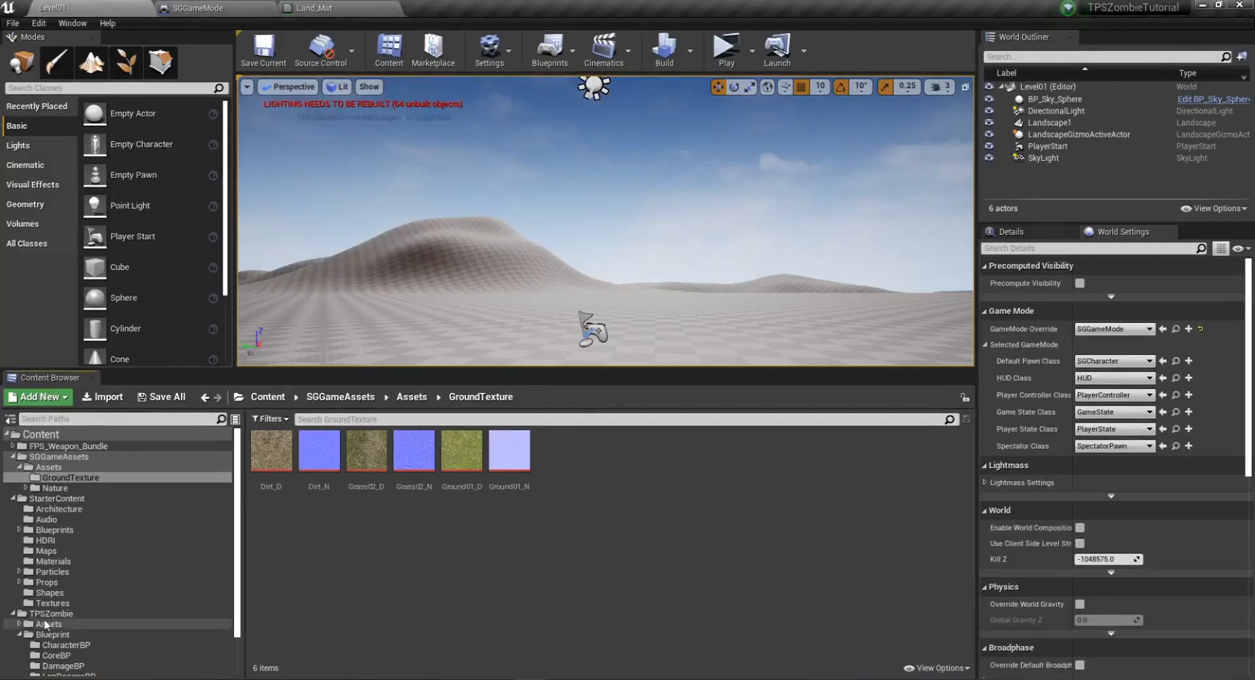
left_click(314, 8)
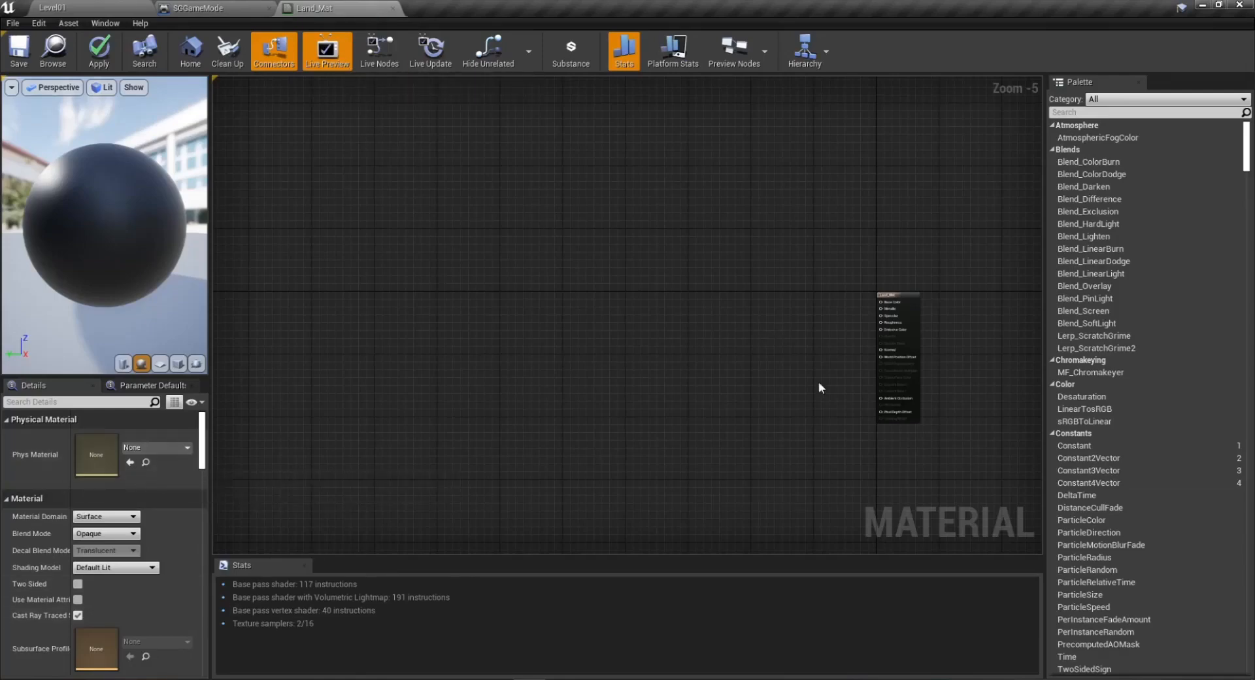
right_click_drag(832, 371, 729, 378)
scroll(730, 378, "up", 5)
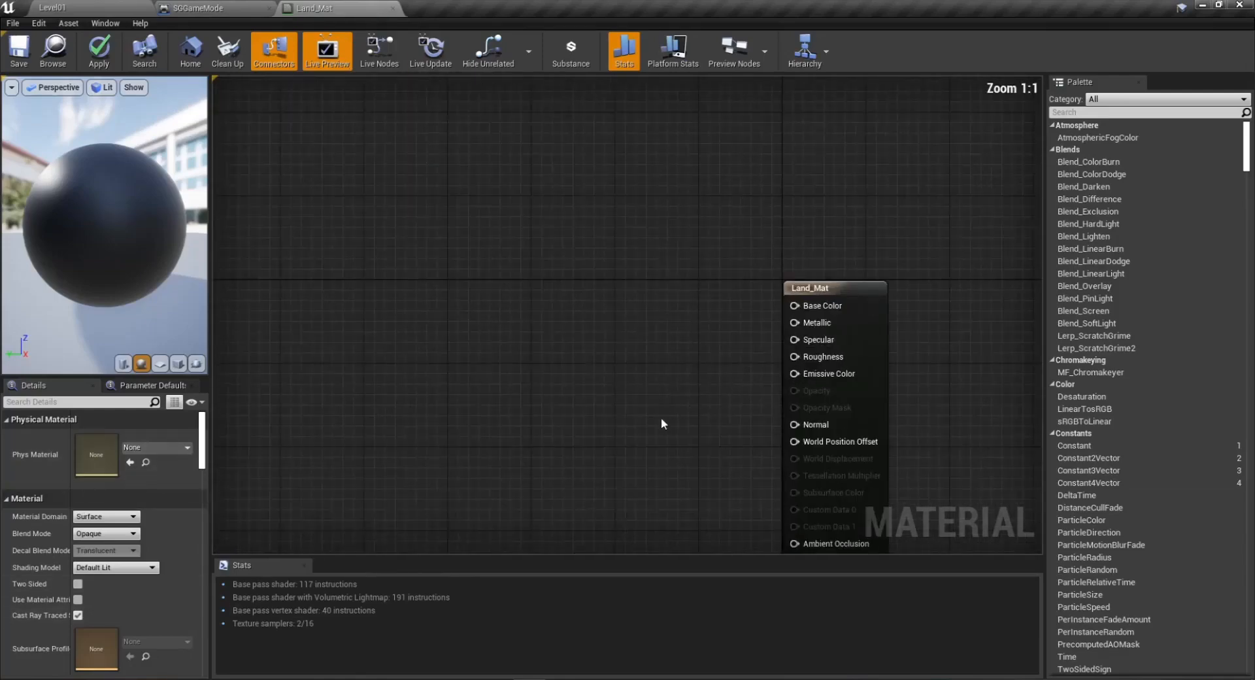
right_click(591, 349)
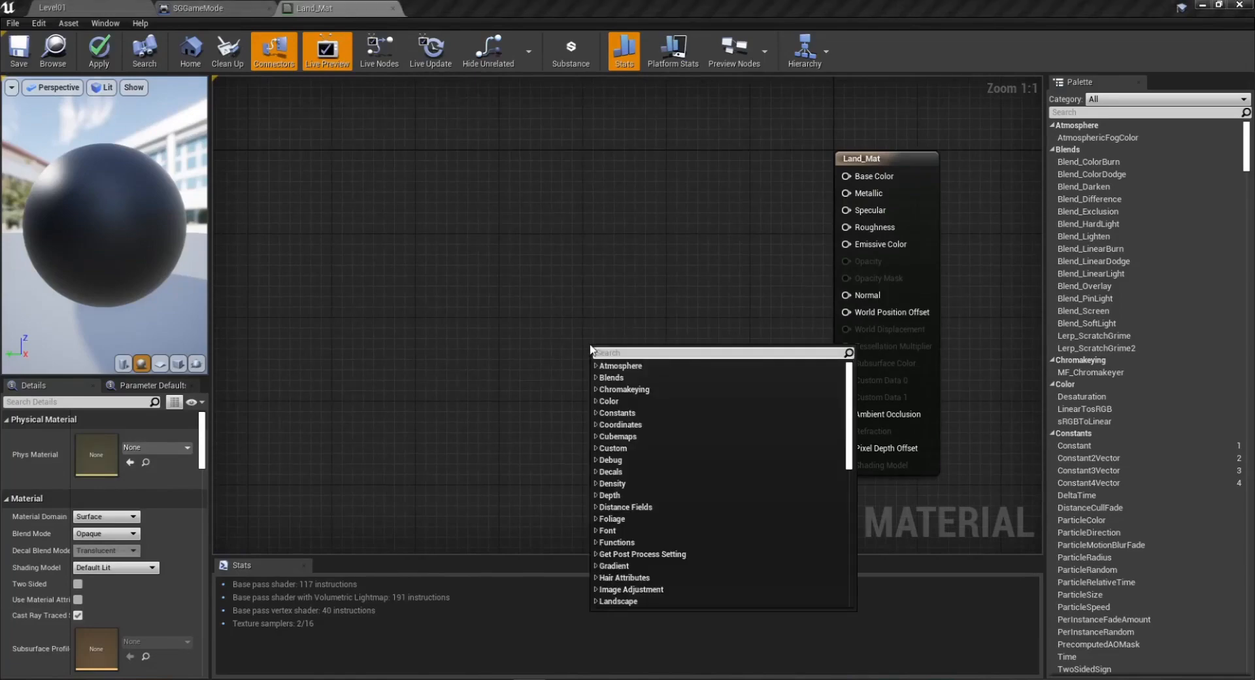
type("lerp")
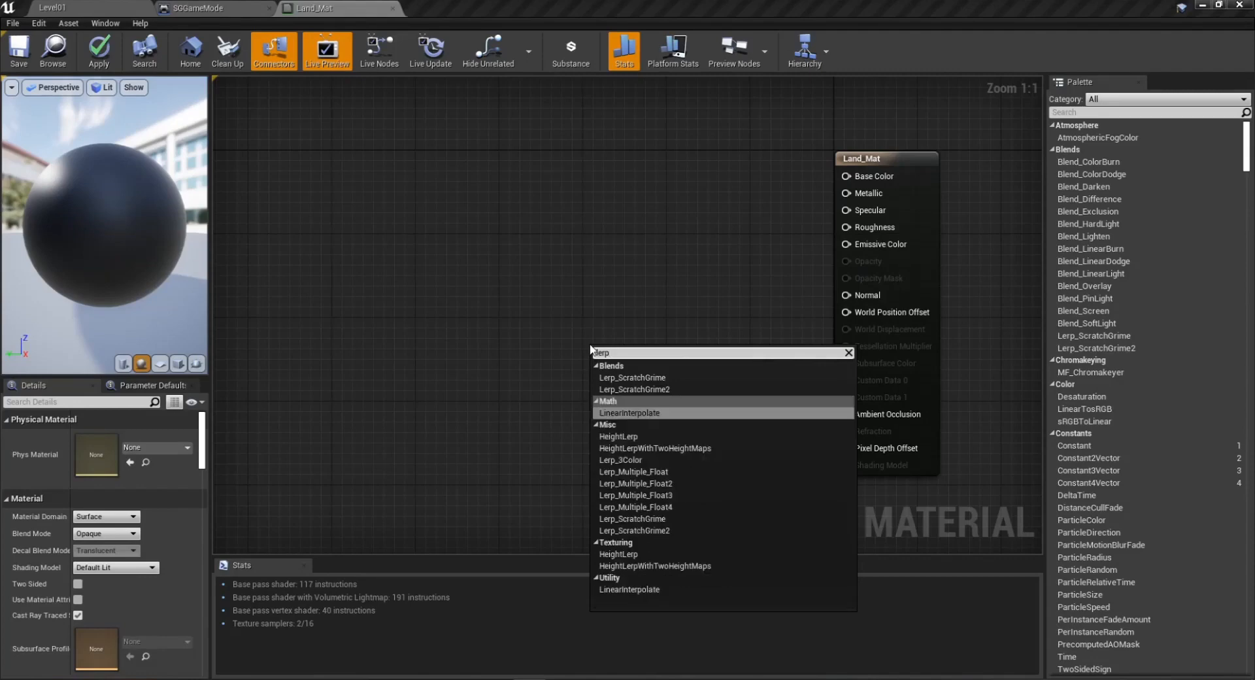
left_click(639, 415)
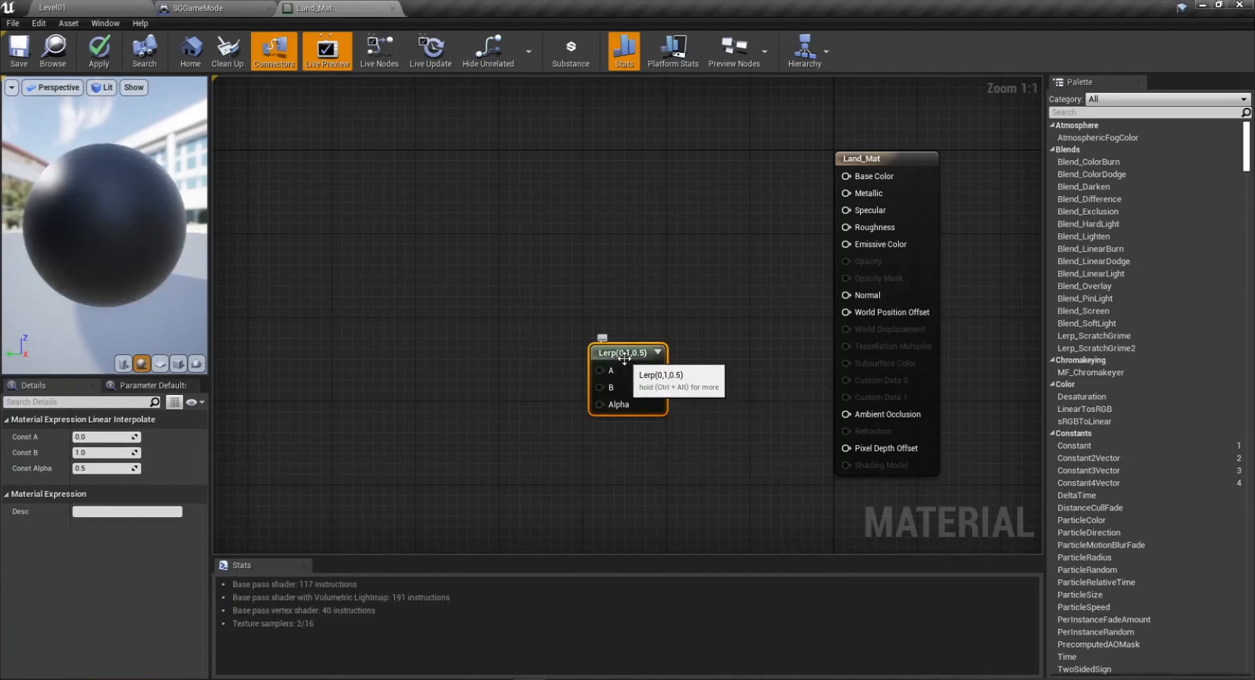
left_click_drag(610, 396, 613, 395)
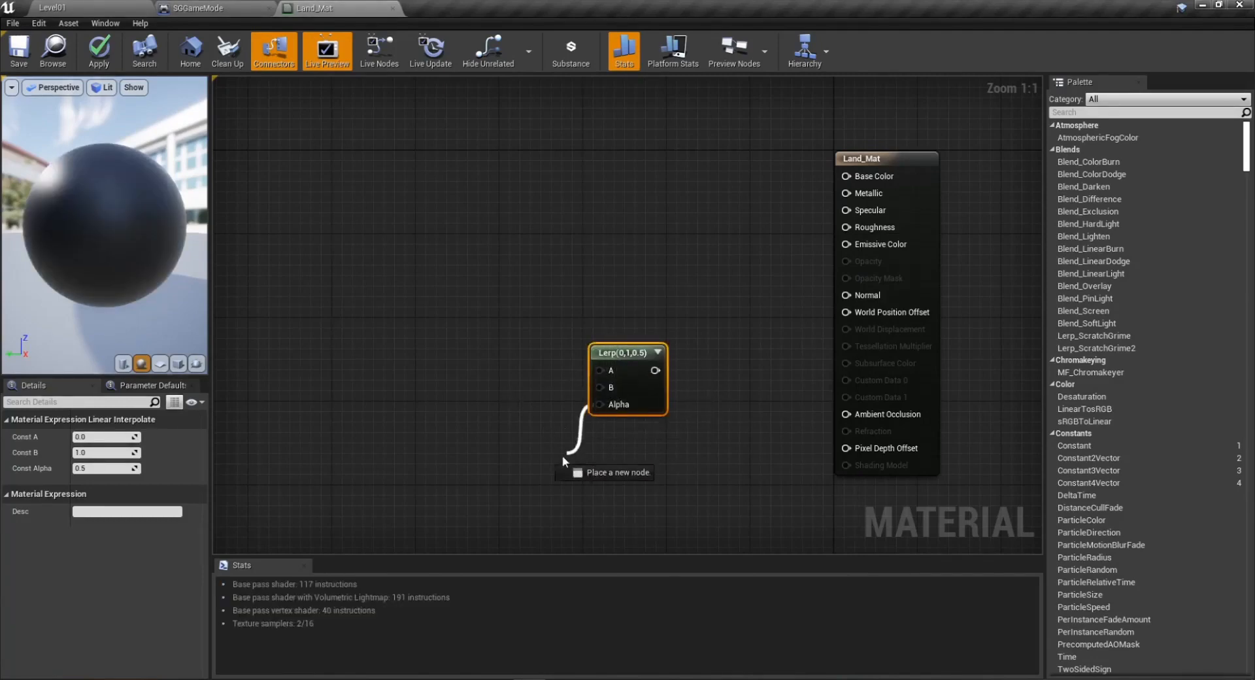
left_click_drag(562, 461, 562, 461)
left_click(449, 480)
left_click_drag(600, 404, 584, 479)
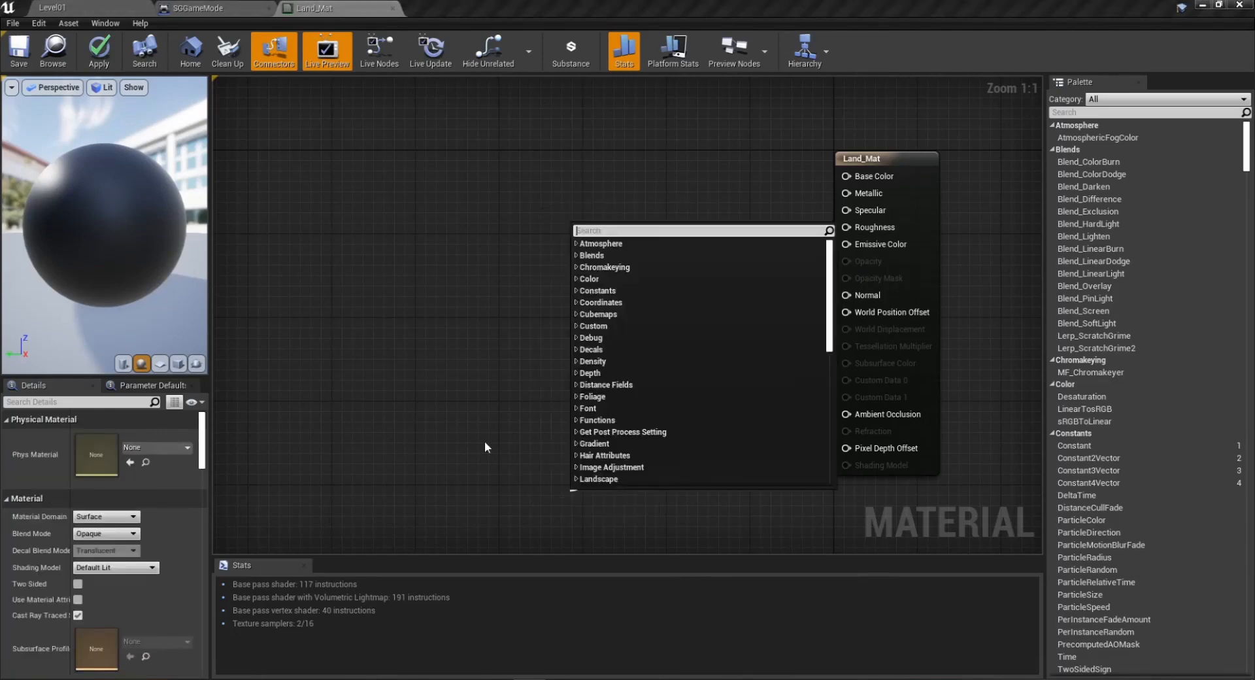
left_click(484, 441)
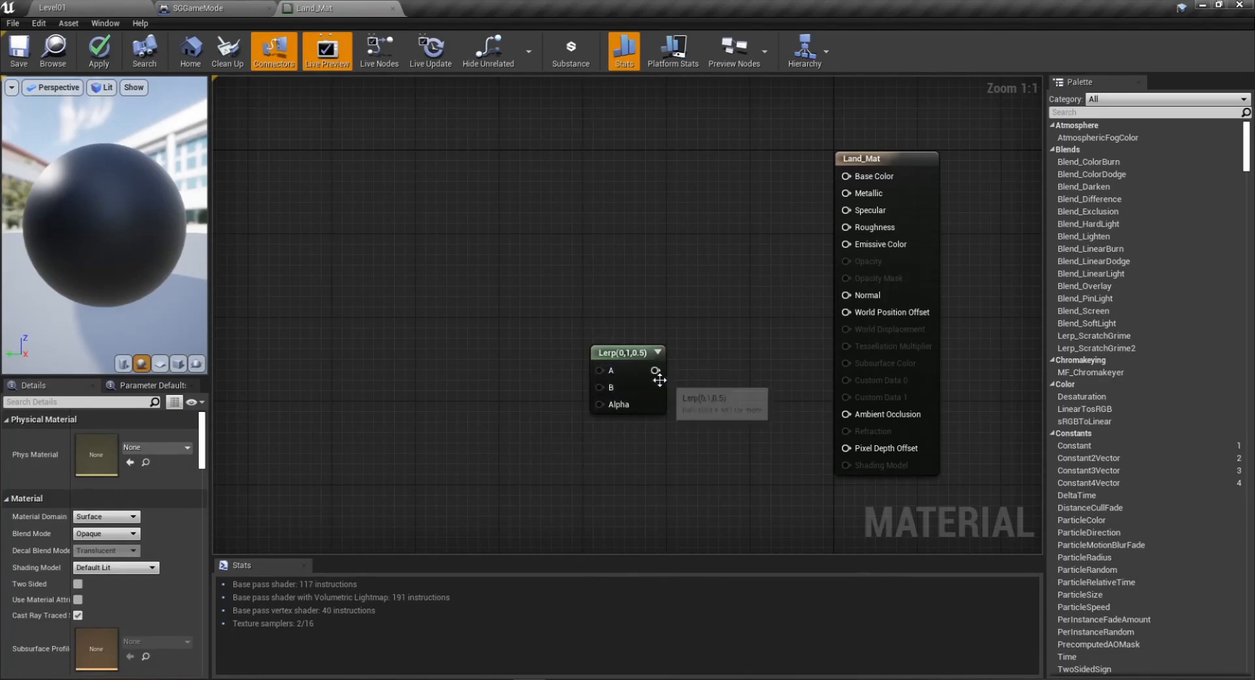
Connect the Lerp output to Land_Mat's Base Color and line the Lerp node up with that input.
left_click_drag(627, 353, 896, 345)
right_click_drag(591, 321, 654, 248)
left_click_drag(654, 248, 665, 259)
left_click(704, 417)
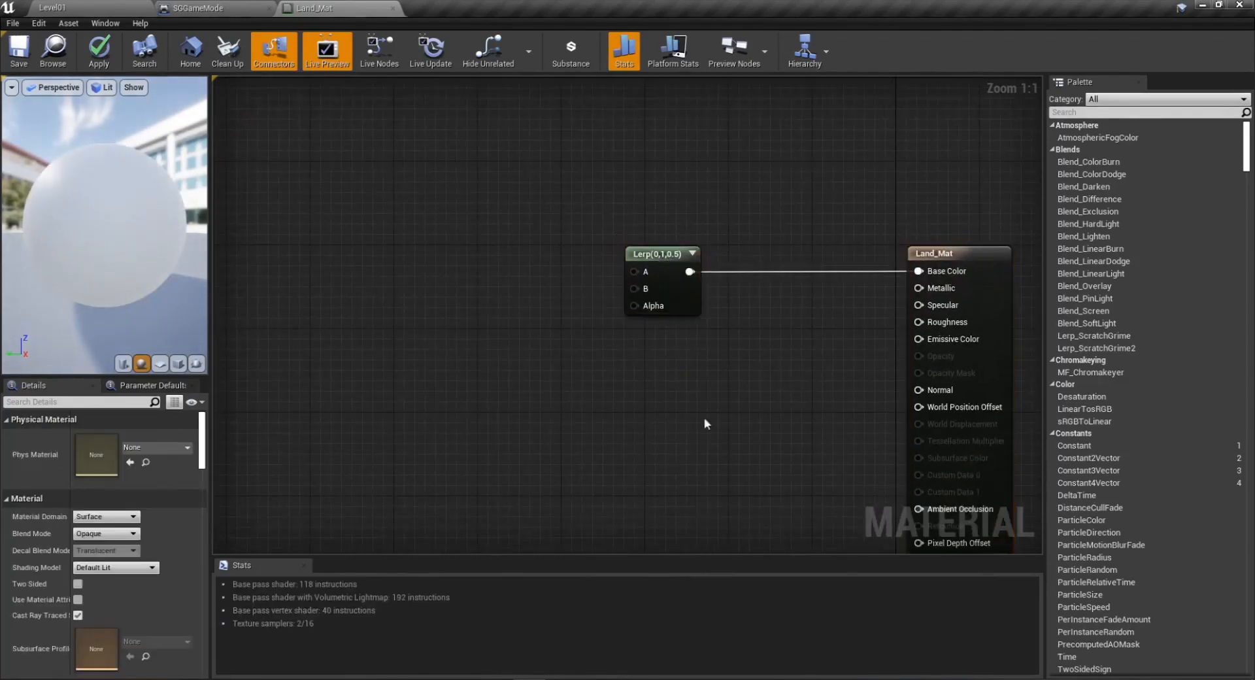
Add a VertexNormalWS node in the empty graph area before the Lerp node and view its description.
right_click_drag(590, 439, 761, 423)
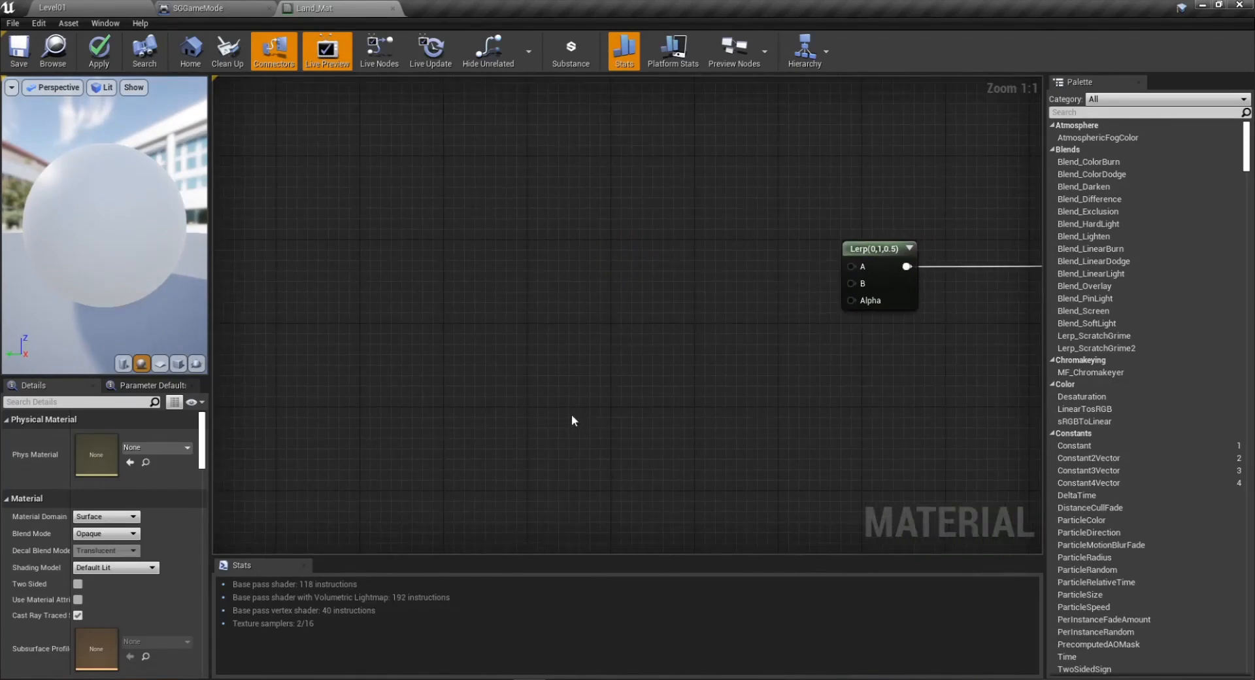
right_click_drag(265, 443, 443, 436)
right_click(440, 432)
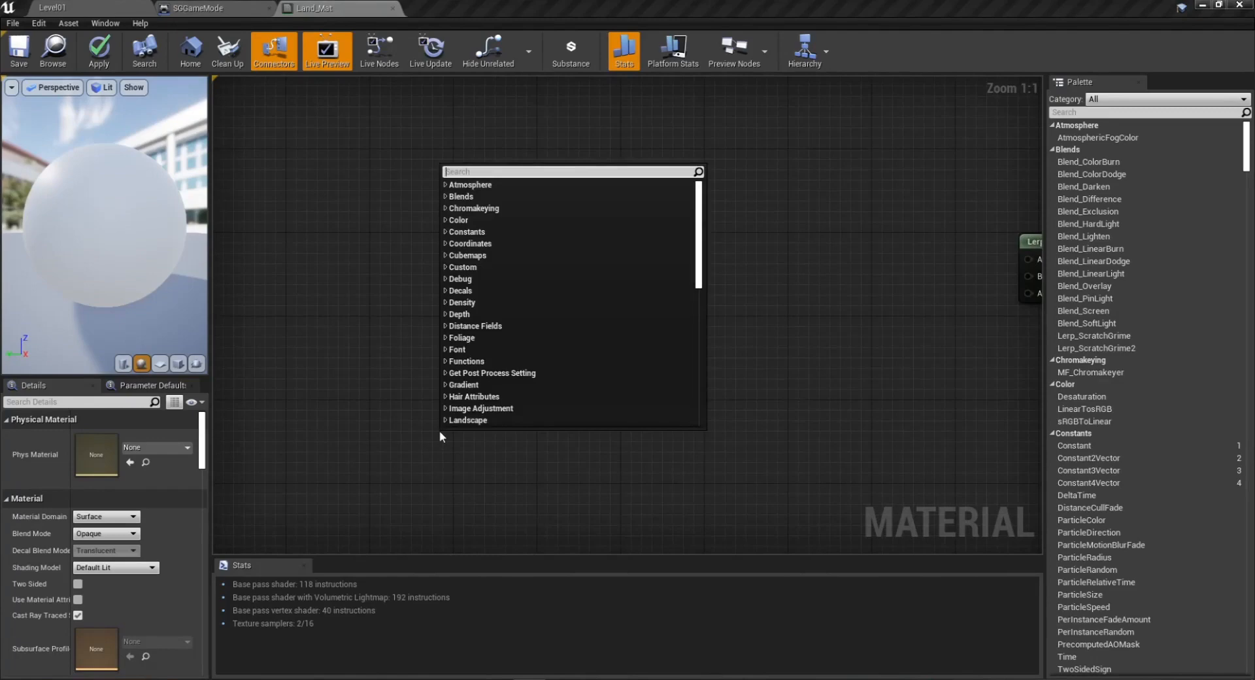
type("ector")
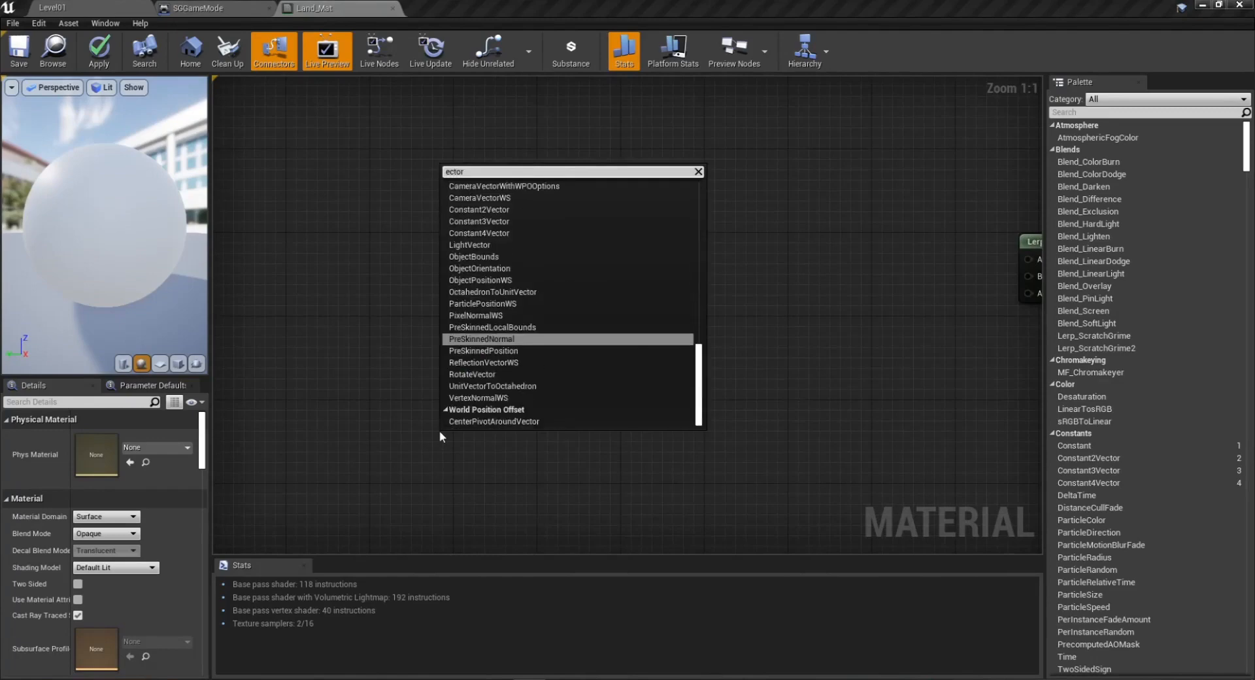
type("nor")
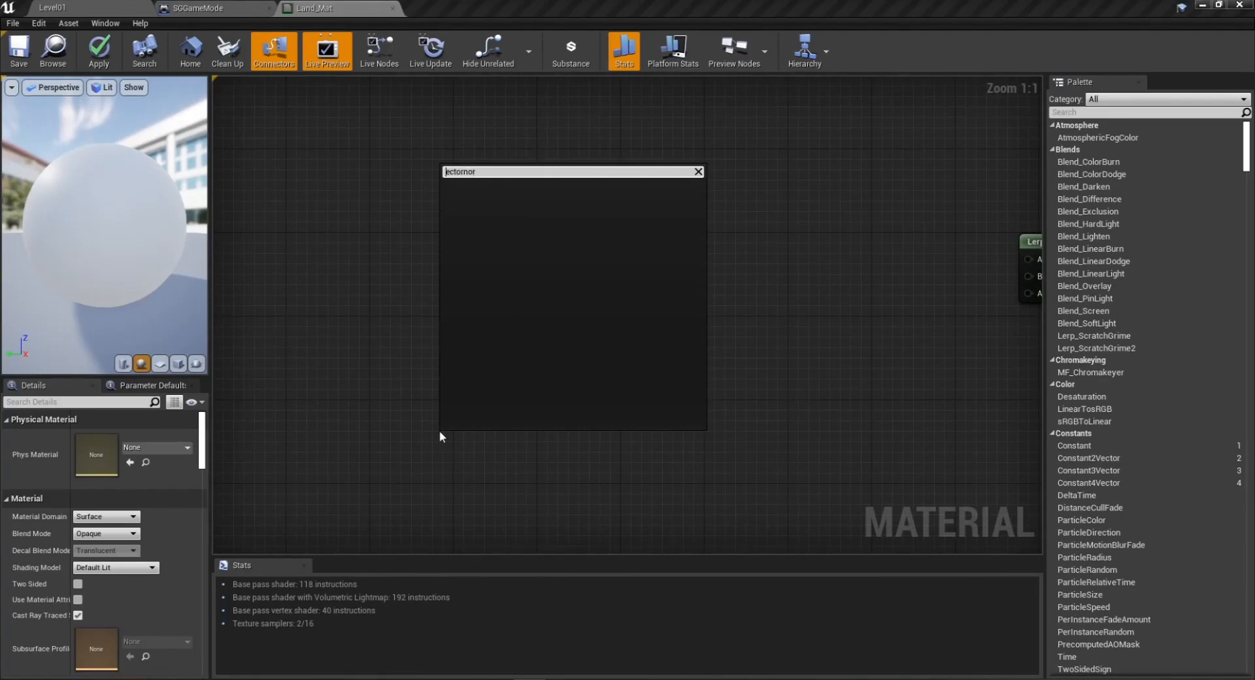
type("v")
key("BackSpace")
key("BackSpace")
key("BackSpace")
key("BackSpace")
key("BackSpace")
key("BackSpace")
key("BackSpace")
key("BackSpace")
key("BackSpace")
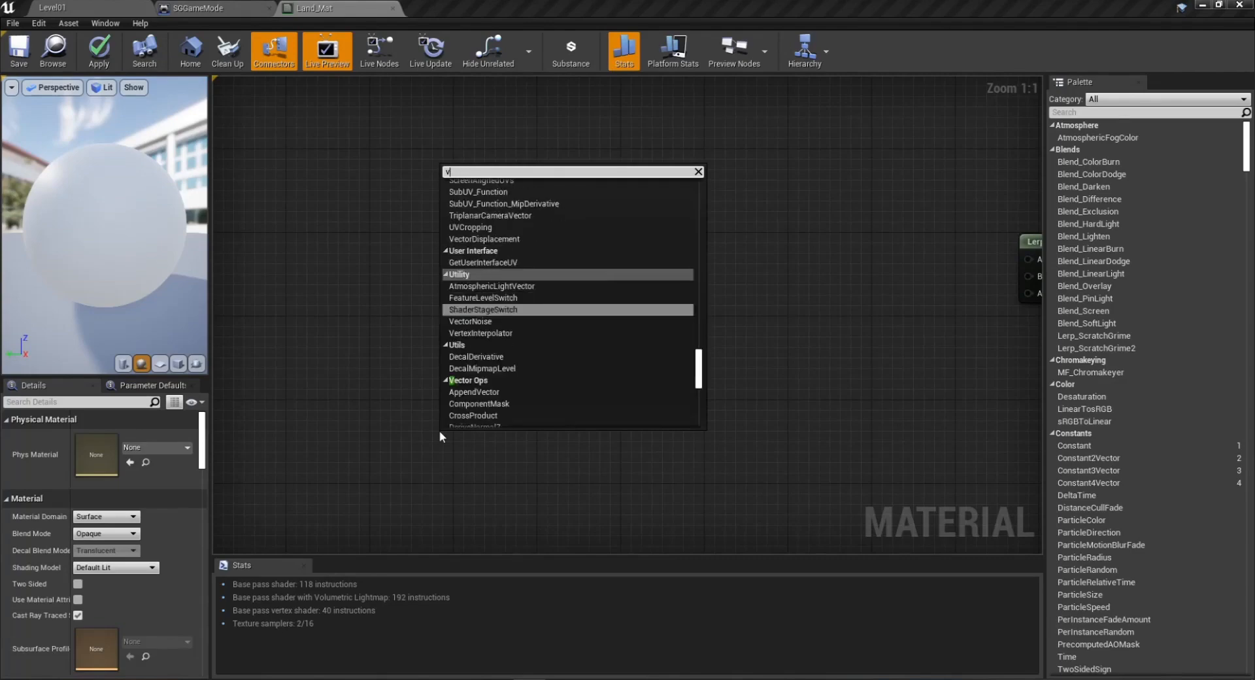
type("Vector")
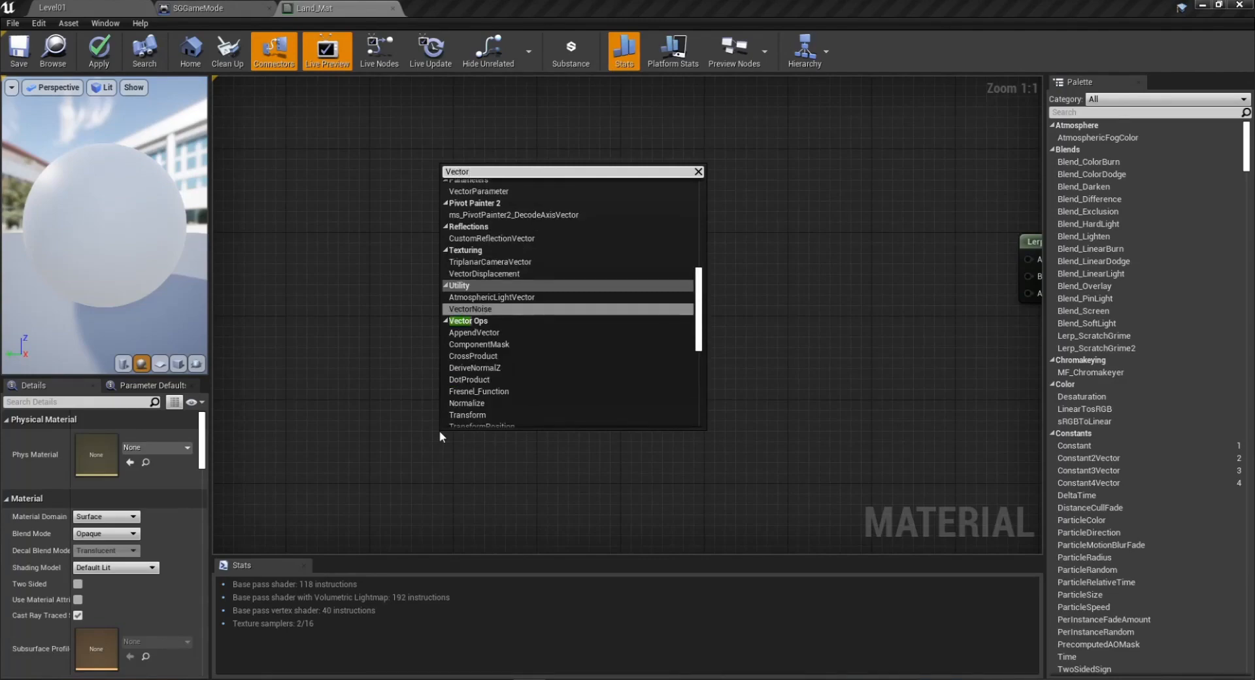
type(" norma")
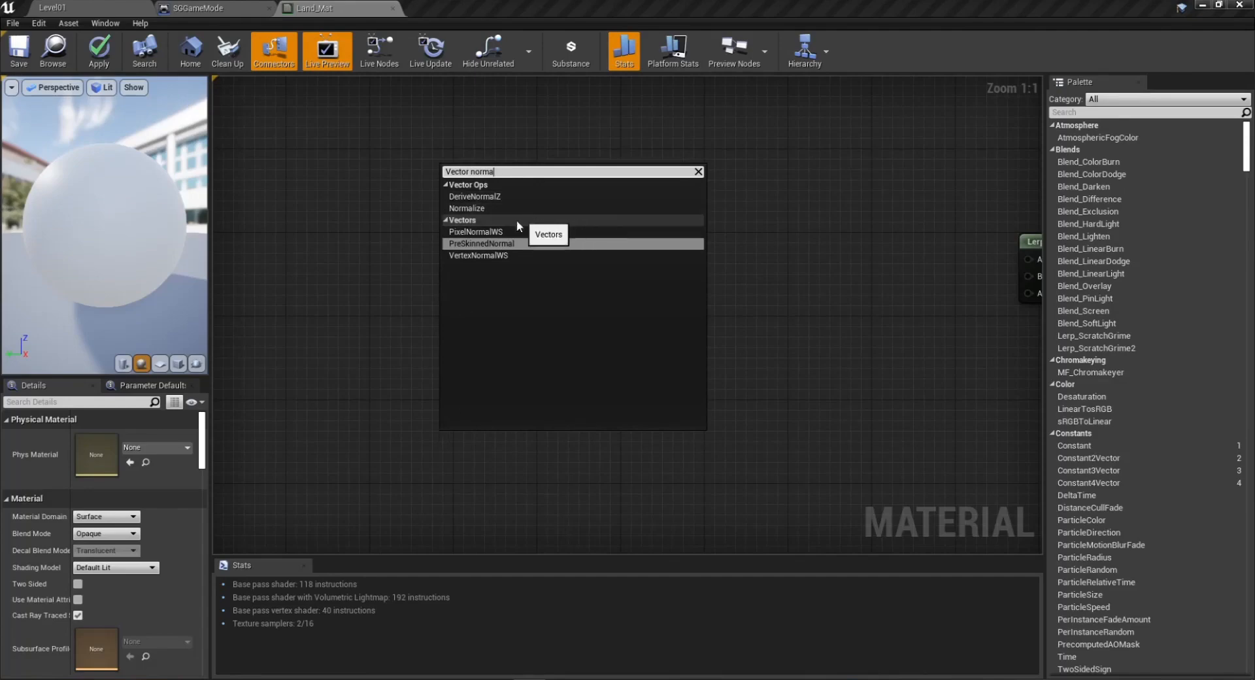
left_click(495, 256)
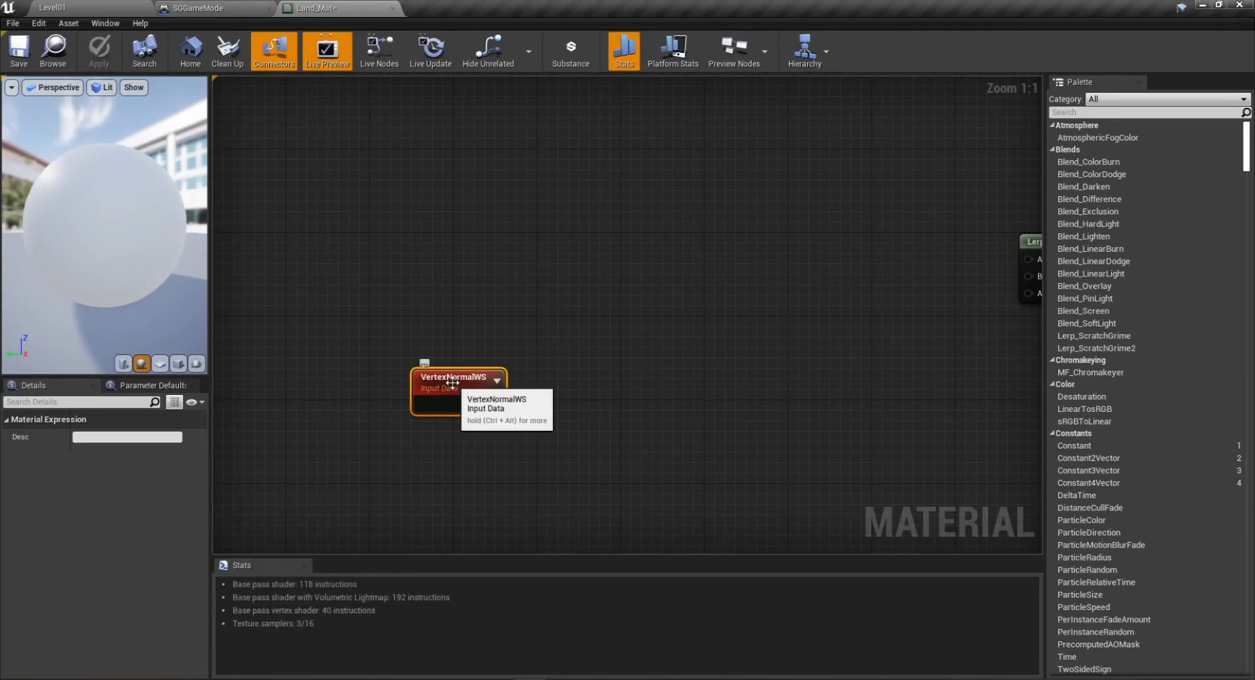
key("ctrl+alt")
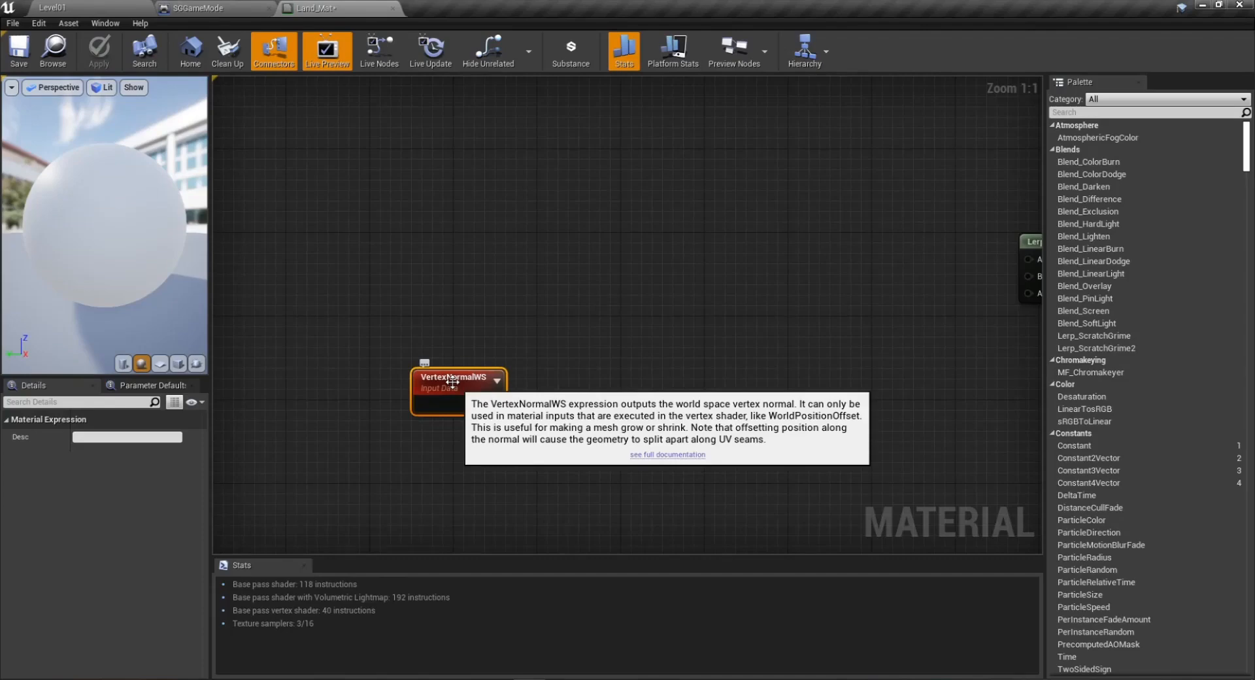
left_click(587, 347)
Feed VertexNormalWS into a new ComponentMask node placed beside it and limit the mask to the B channel.
left_click_drag(493, 404, 536, 407)
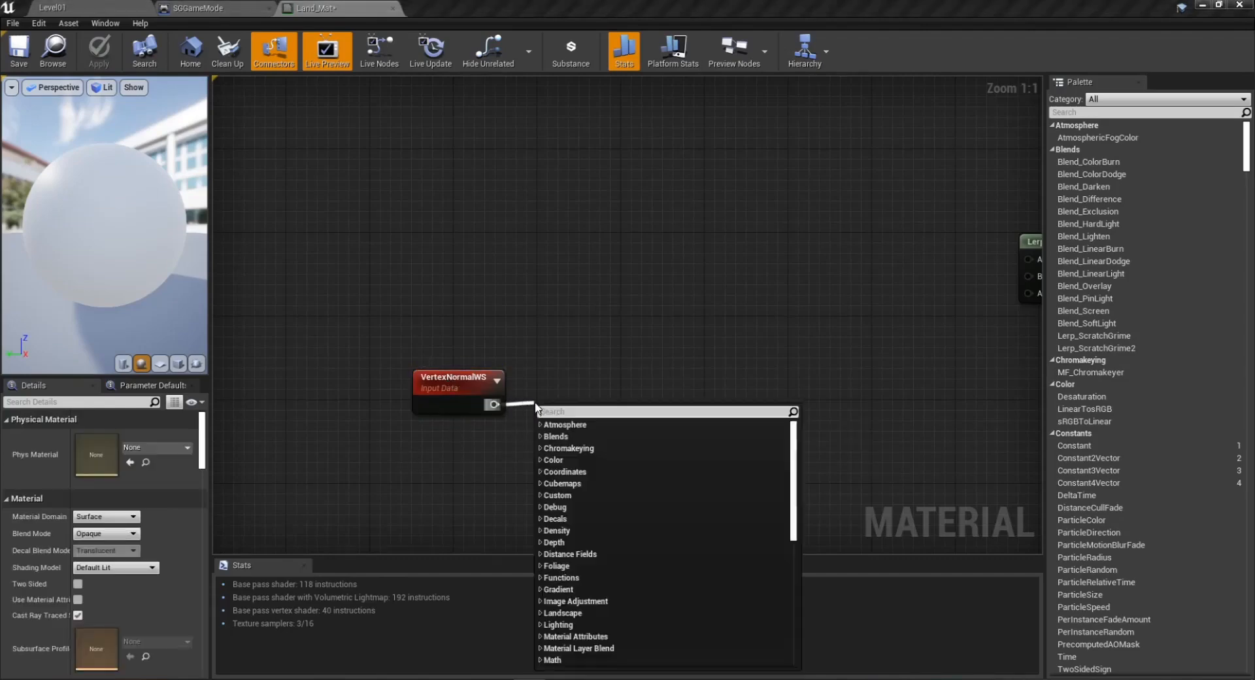
type("mask")
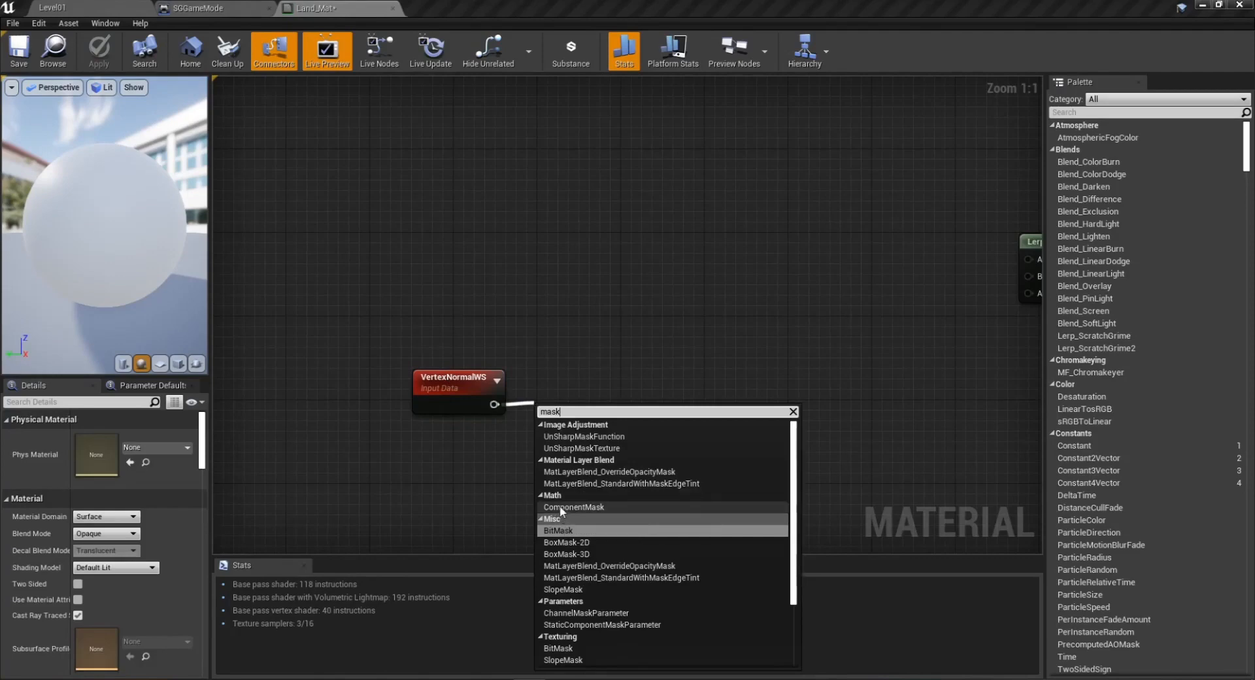
left_click(571, 508)
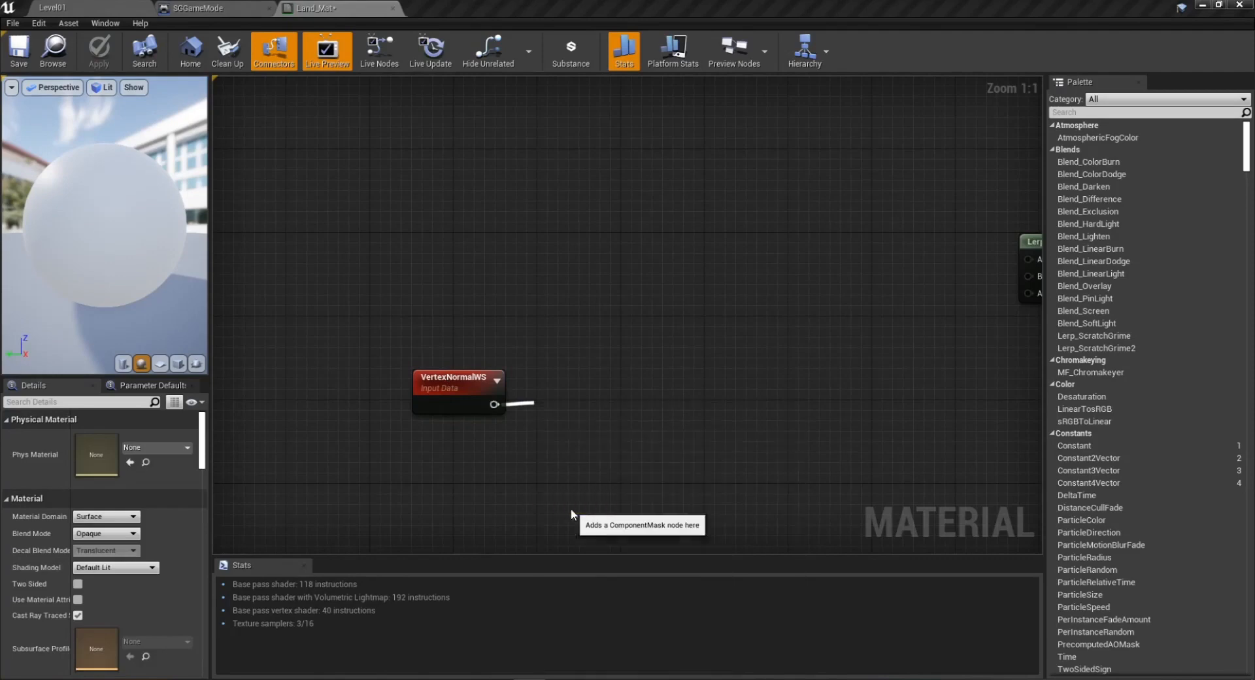
left_click_drag(564, 422, 564, 401)
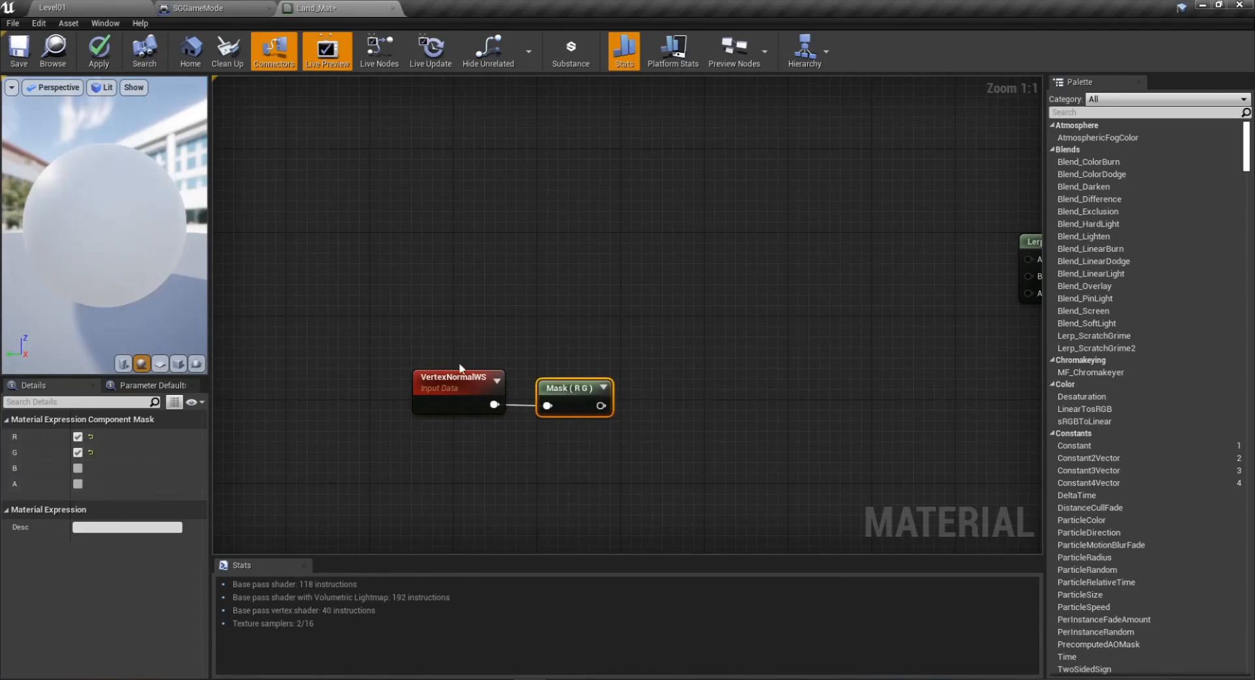
left_click(78, 469)
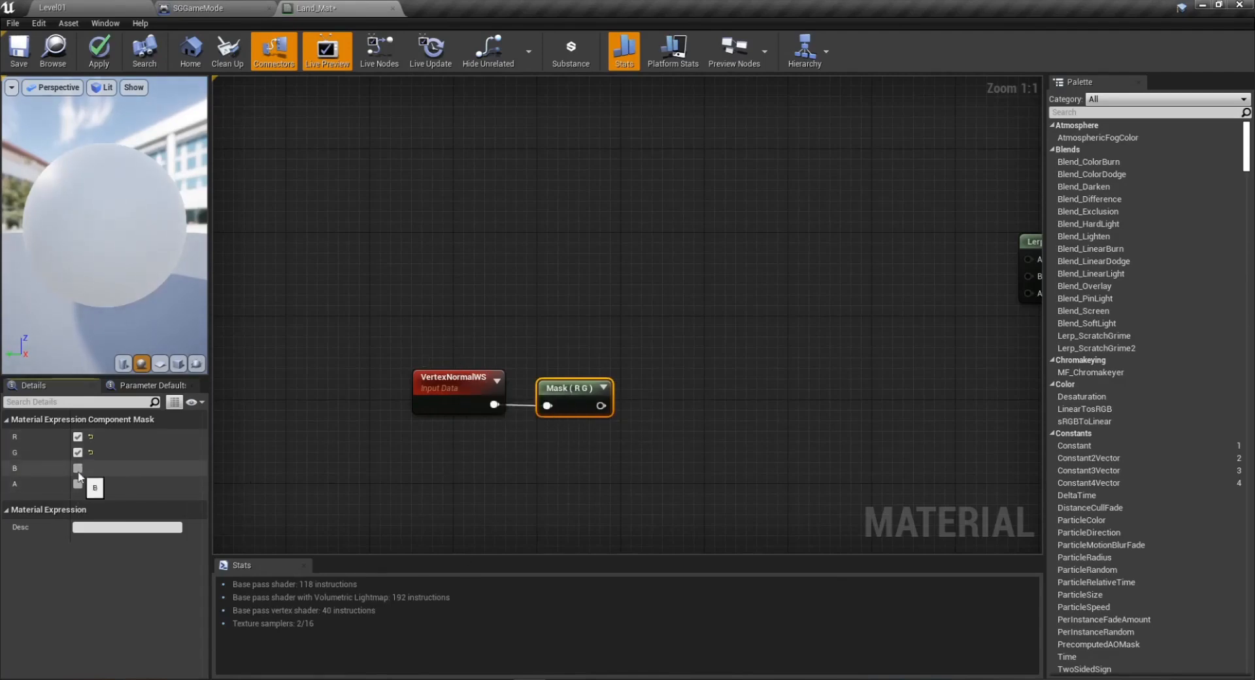
left_click(78, 452)
left_click(77, 436)
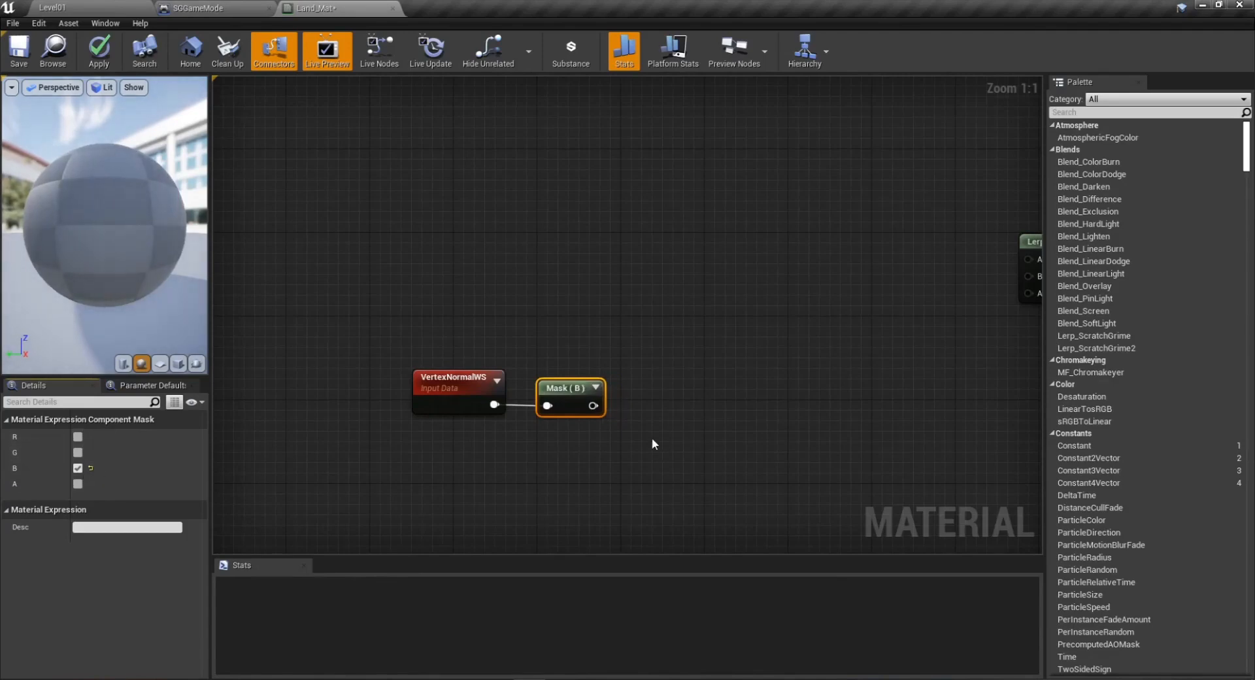
Expand the VertexNormalWS preview, line the Mask node up with its output and apply the material changes.
right_click_drag(704, 439, 622, 446)
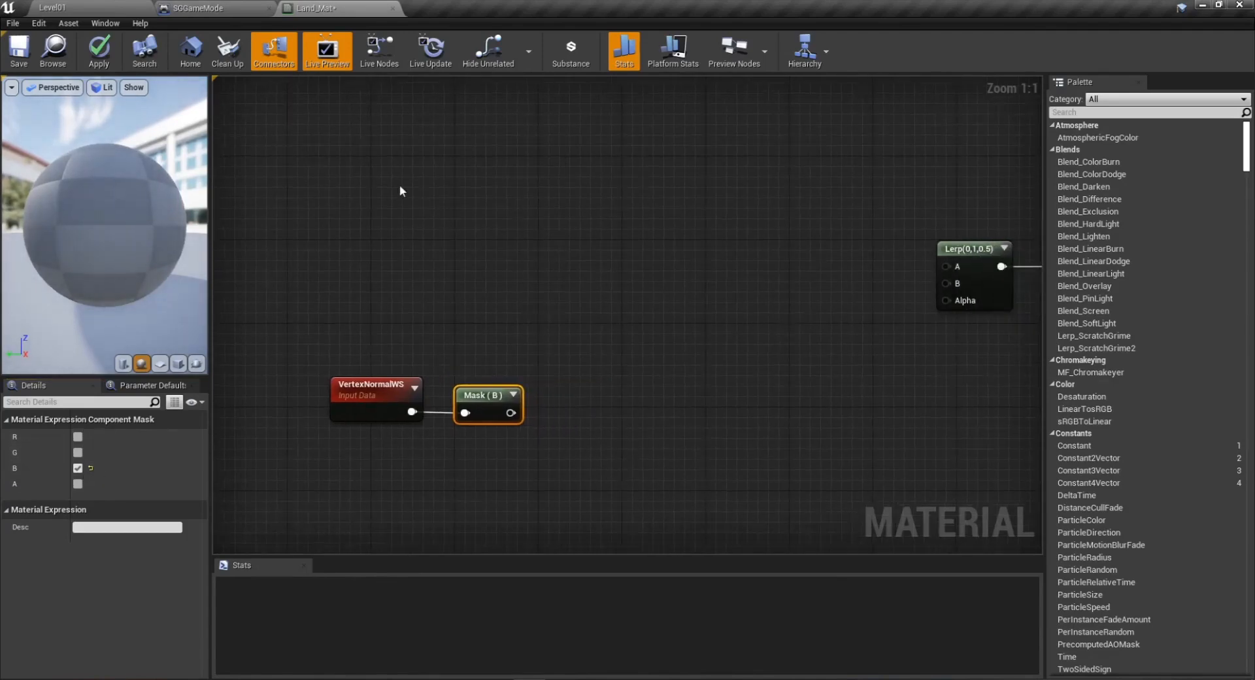
left_click(415, 387)
left_click_drag(476, 394, 465, 384)
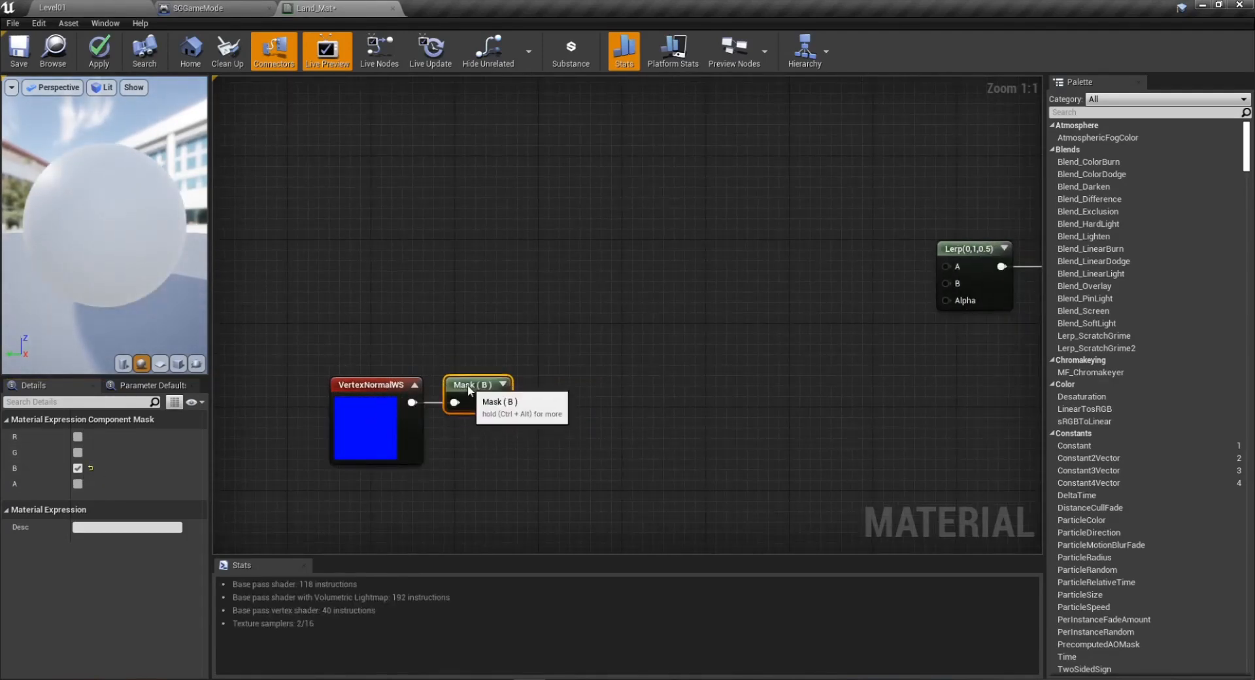
left_click(104, 52)
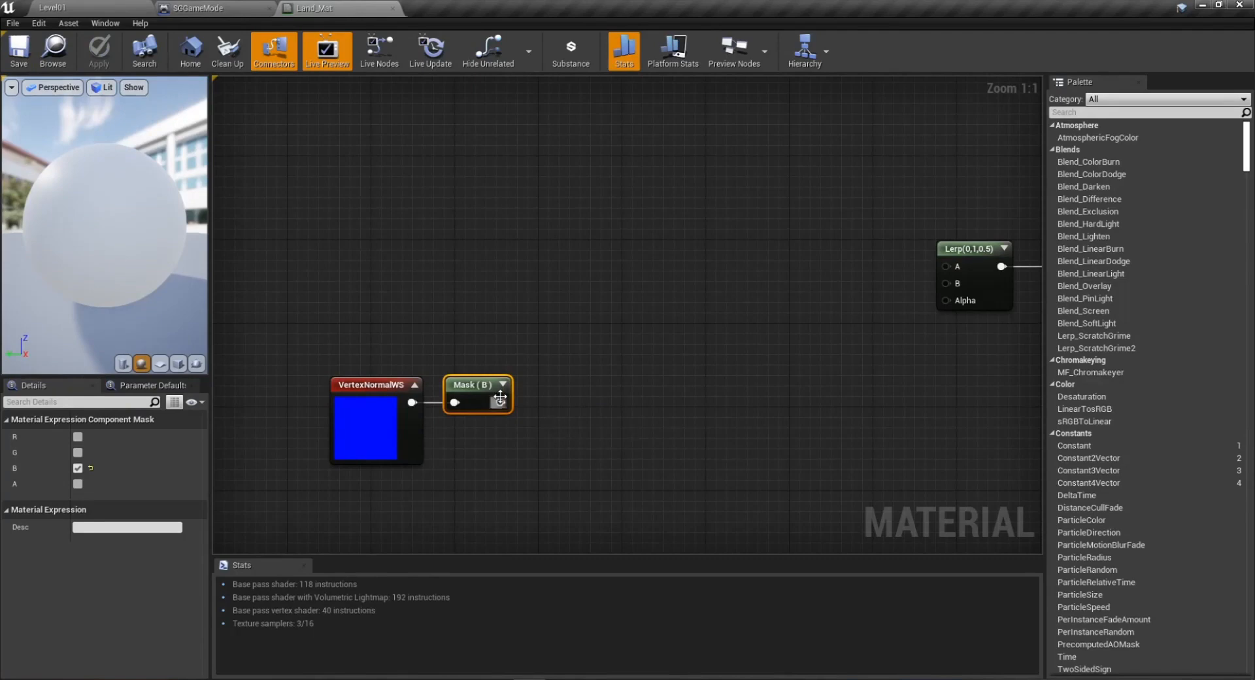
Connect the Mask output to input A of a new Subtract node and align that node with the Mask.
left_click_drag(500, 403, 570, 408)
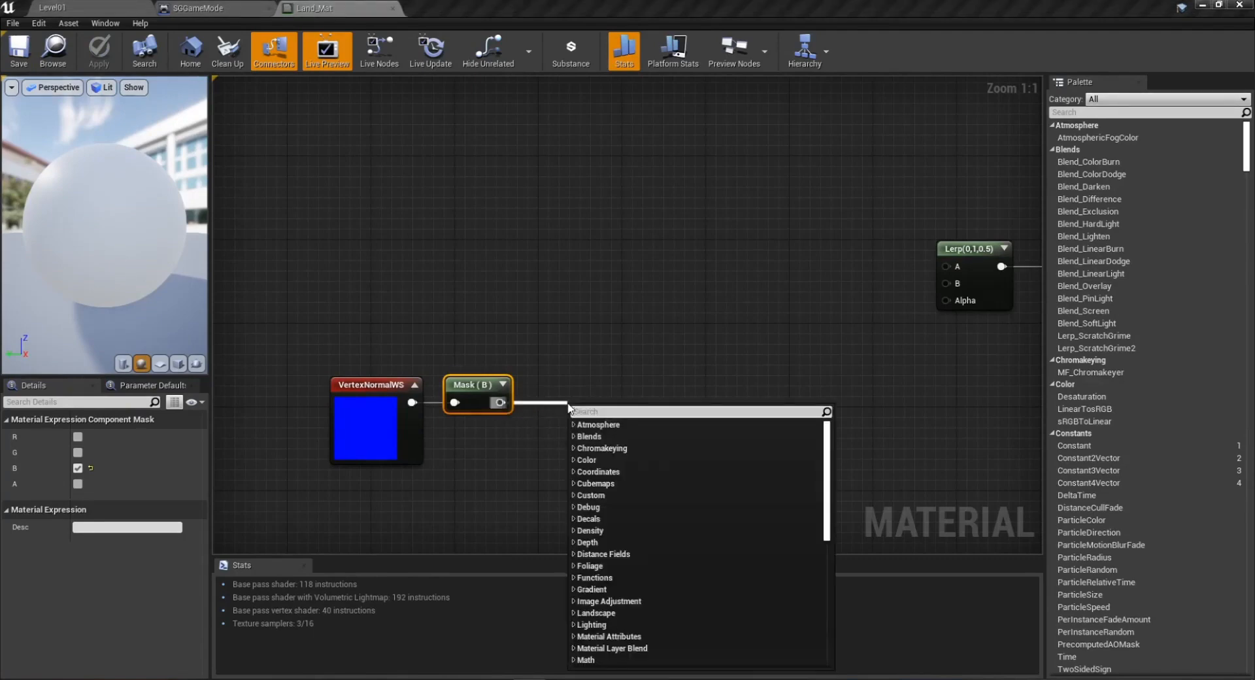
type("-")
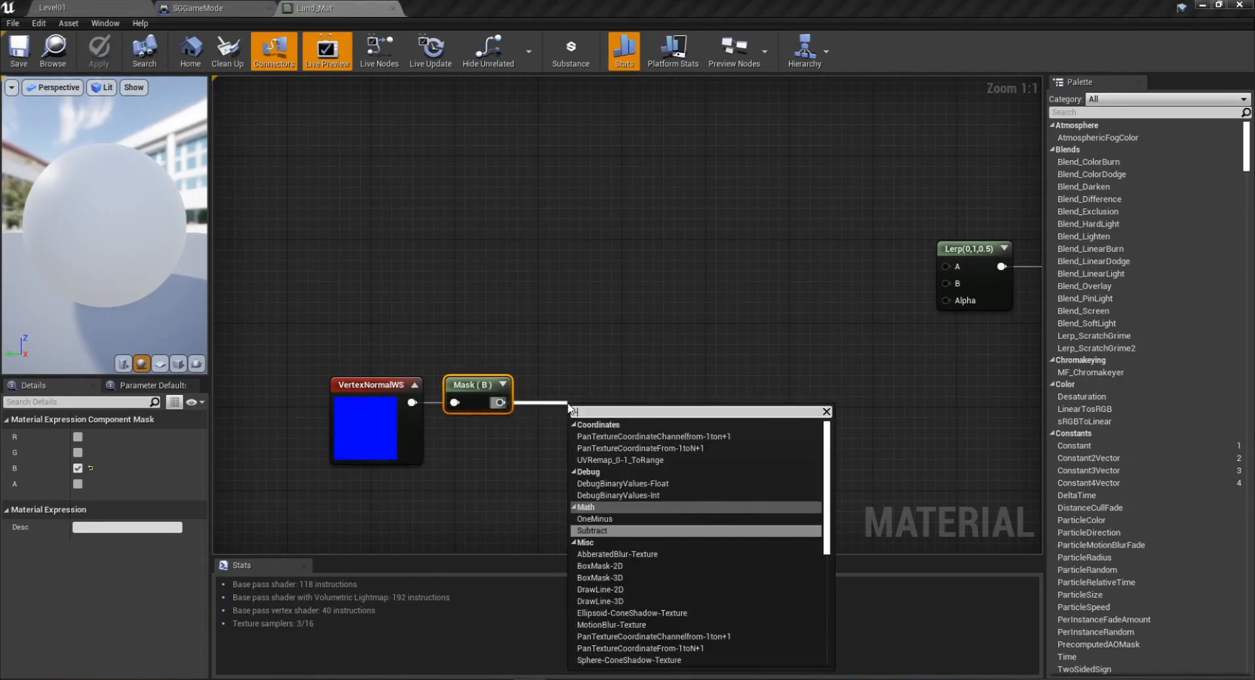
left_click(600, 529)
left_click_drag(603, 416, 595, 392)
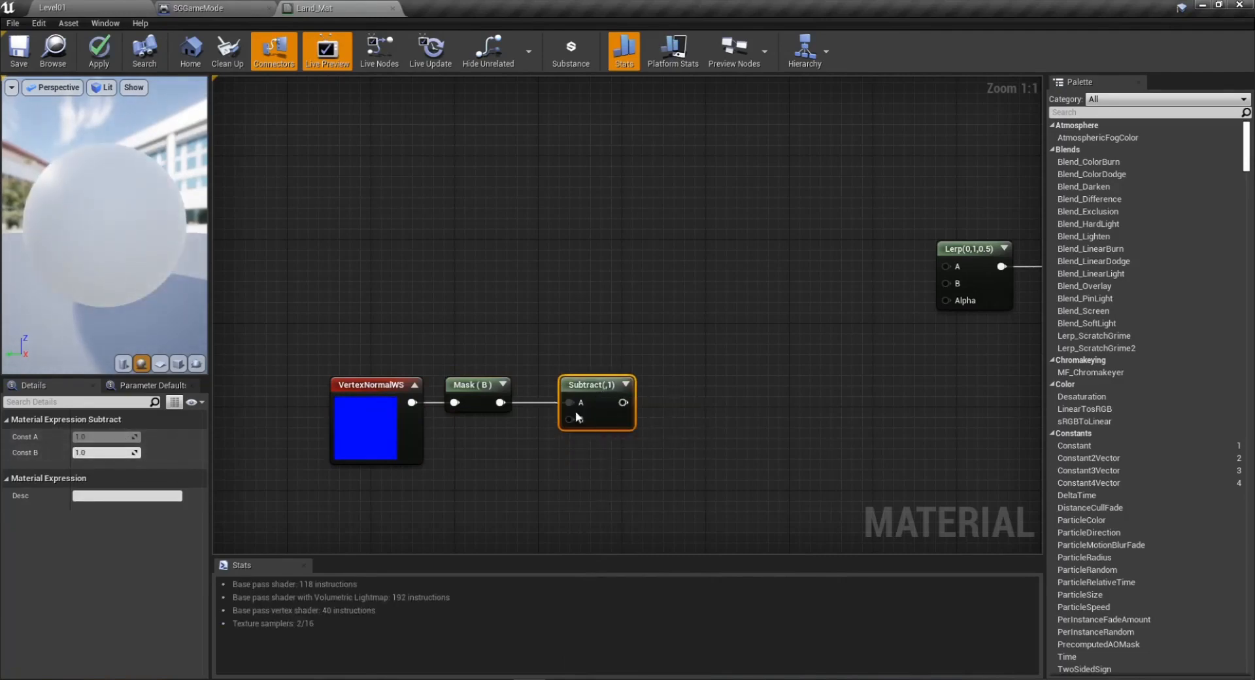
right_click_drag(573, 499, 646, 457)
left_click_drag(640, 384, 578, 450)
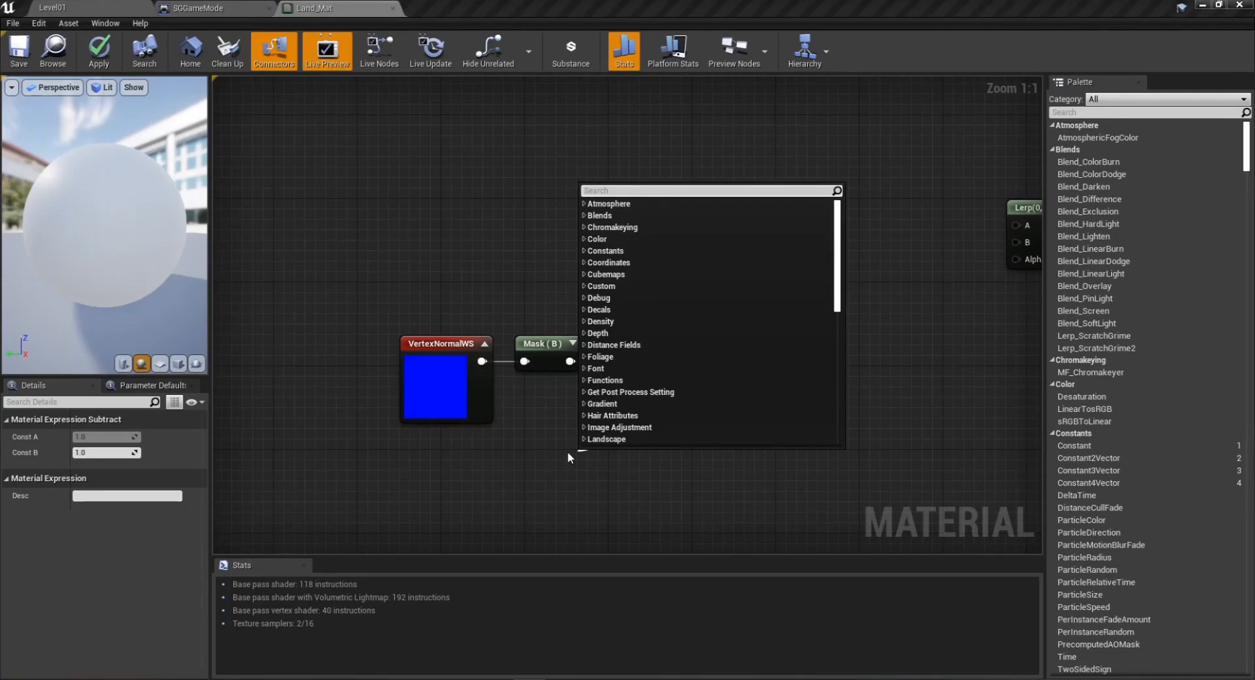
left_click(555, 447)
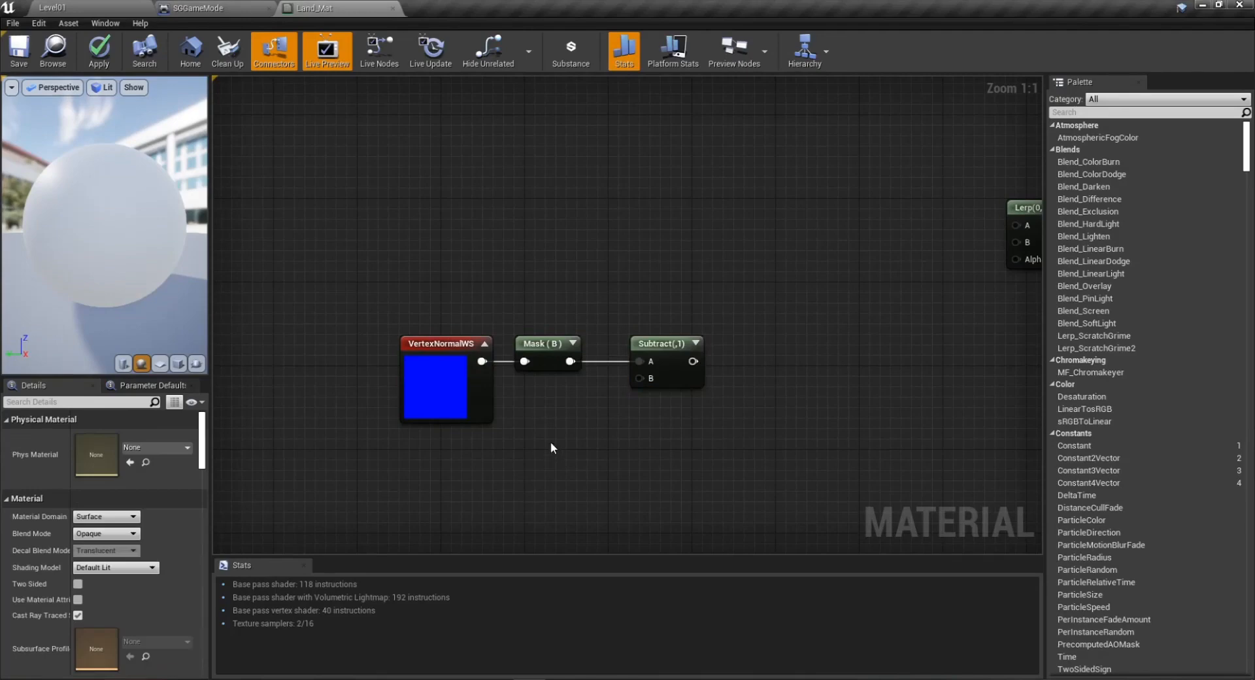
Place two Constant nodes below the Mask and Subtract nodes, with the second one beneath Subtract.
left_click(550, 442)
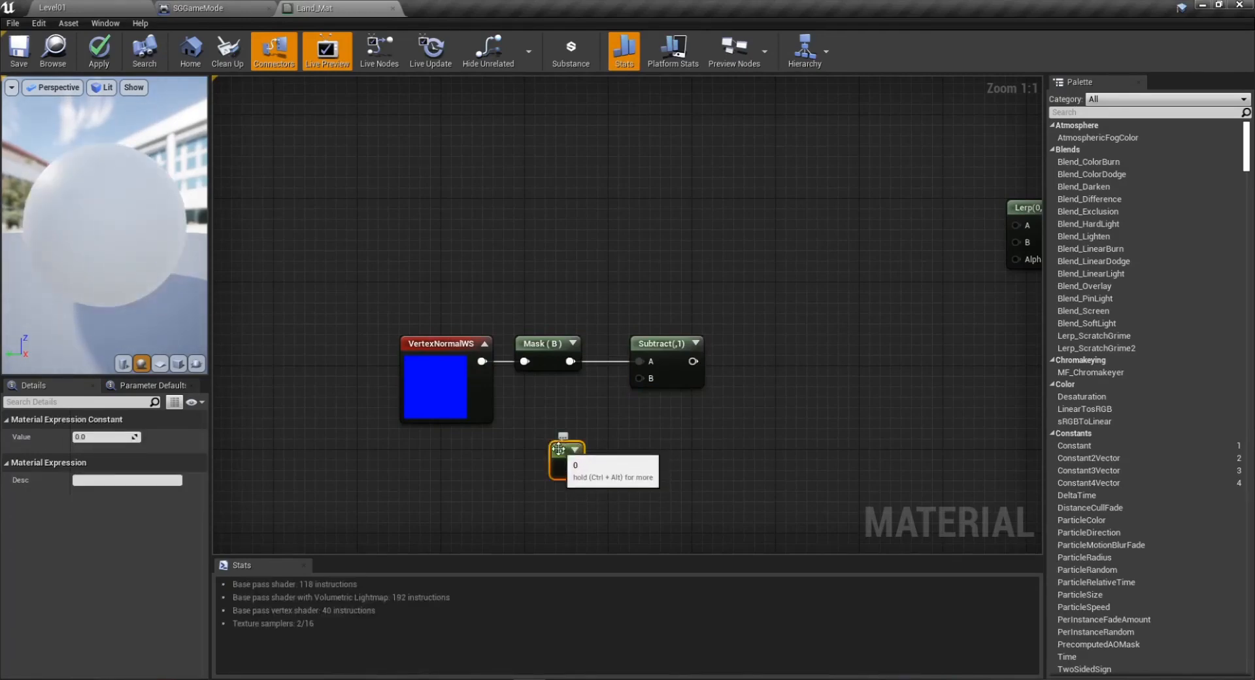
right_click(558, 449)
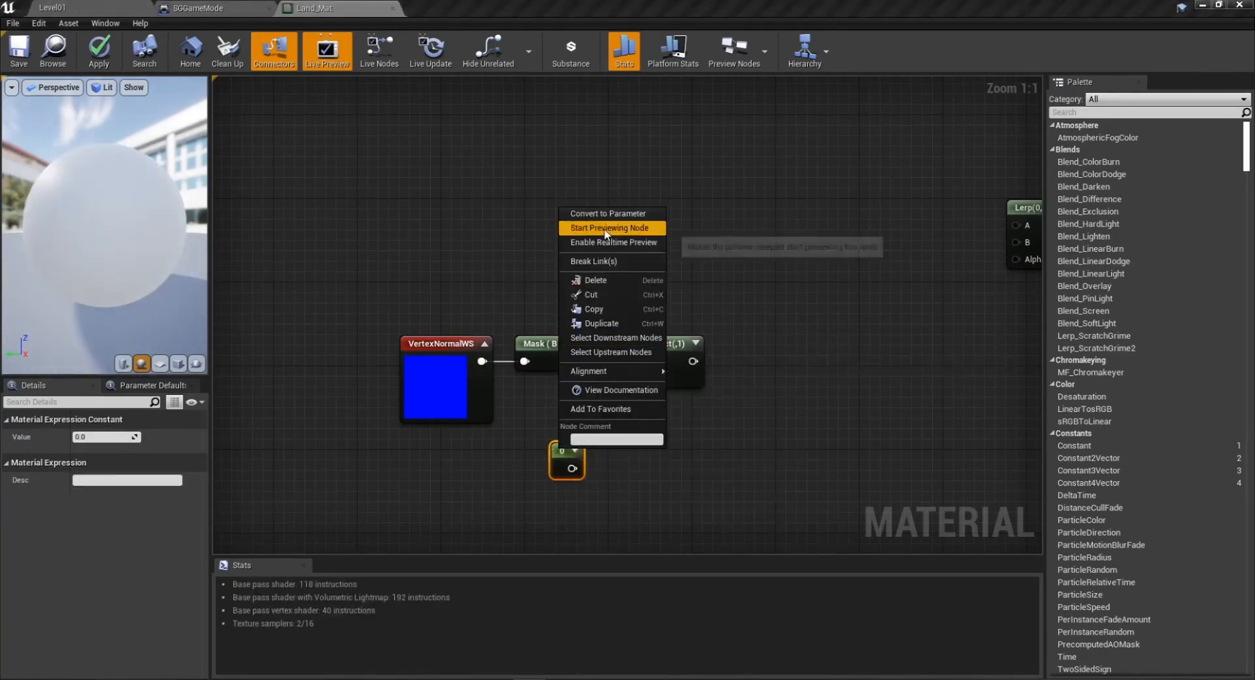
left_click(519, 418)
left_click(505, 441)
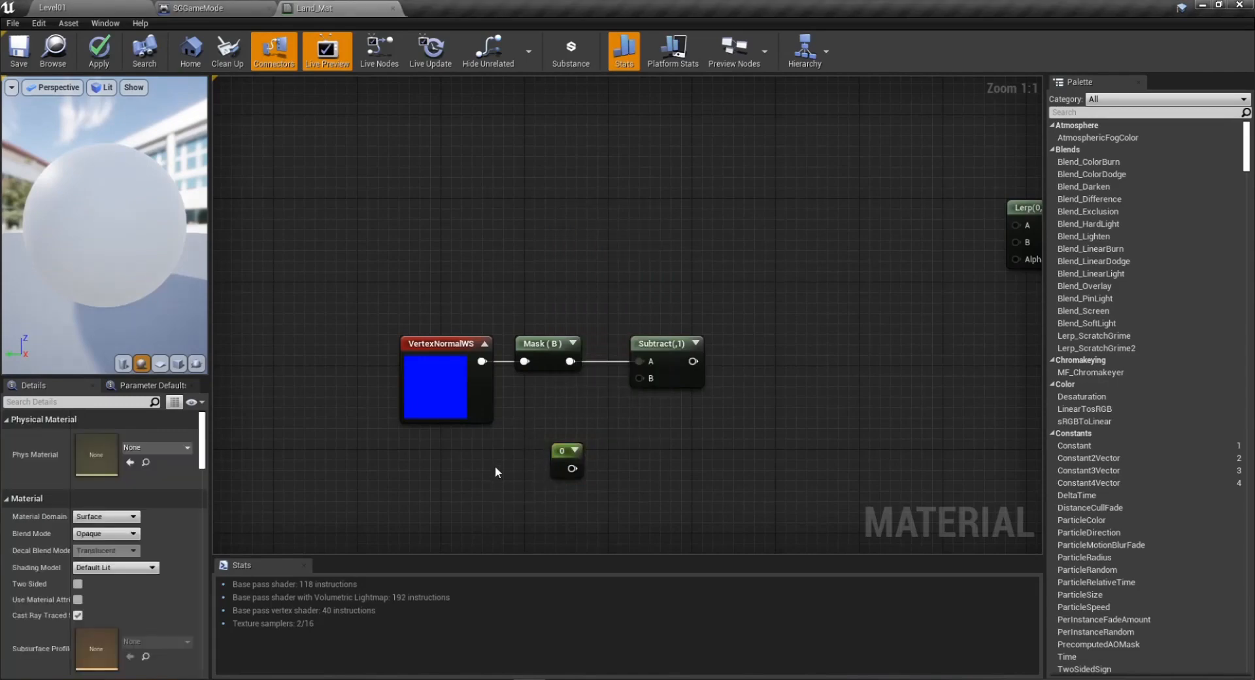
left_click(473, 472)
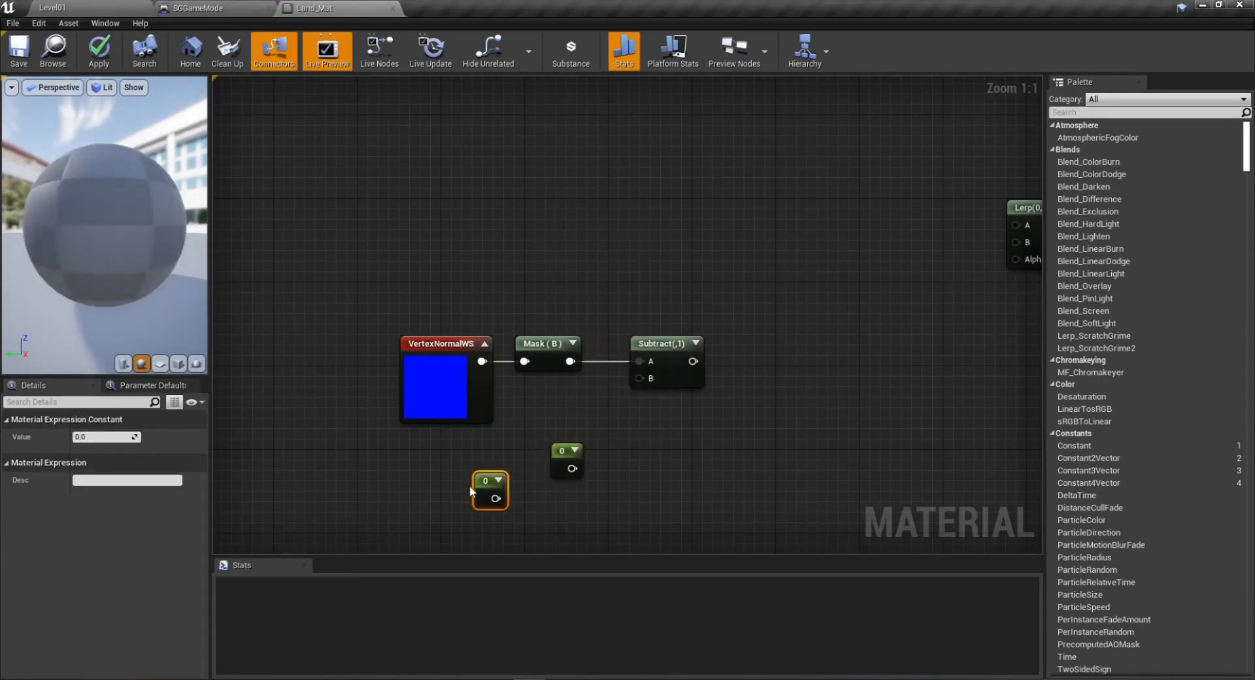
left_click_drag(484, 494, 704, 493)
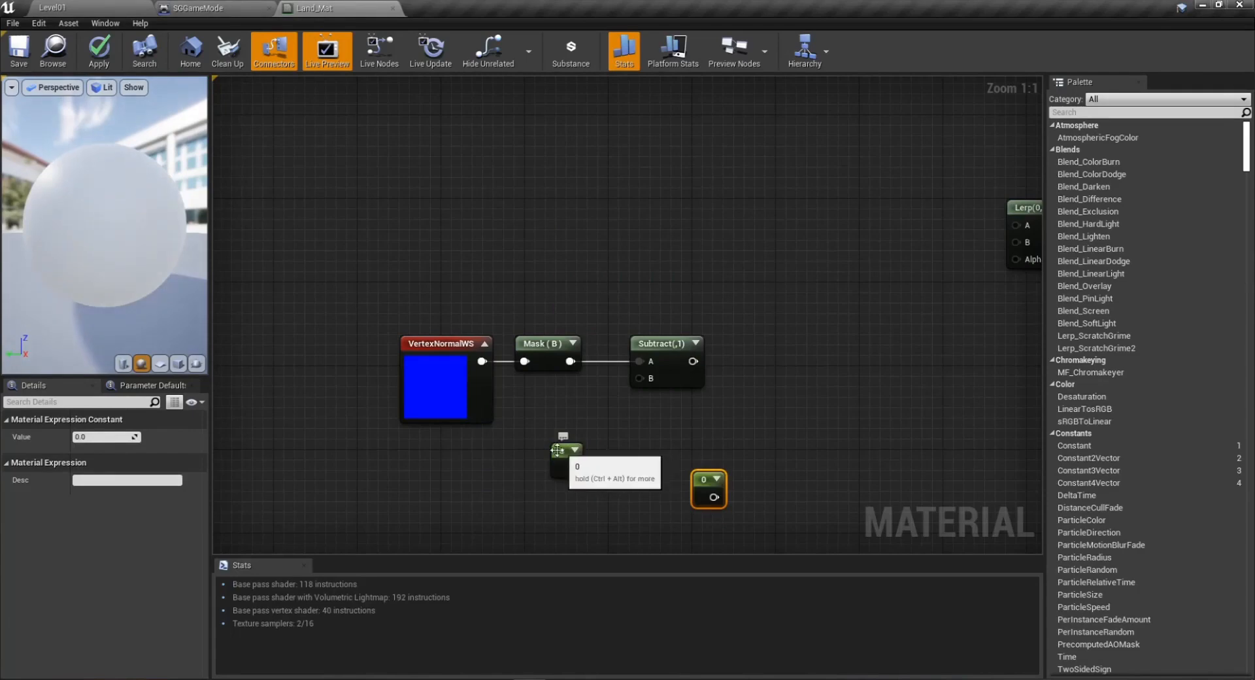
Convert the constant below the Mask node to a parameter named GrassSlop and connect it to Subtract's B input.
right_click(562, 449)
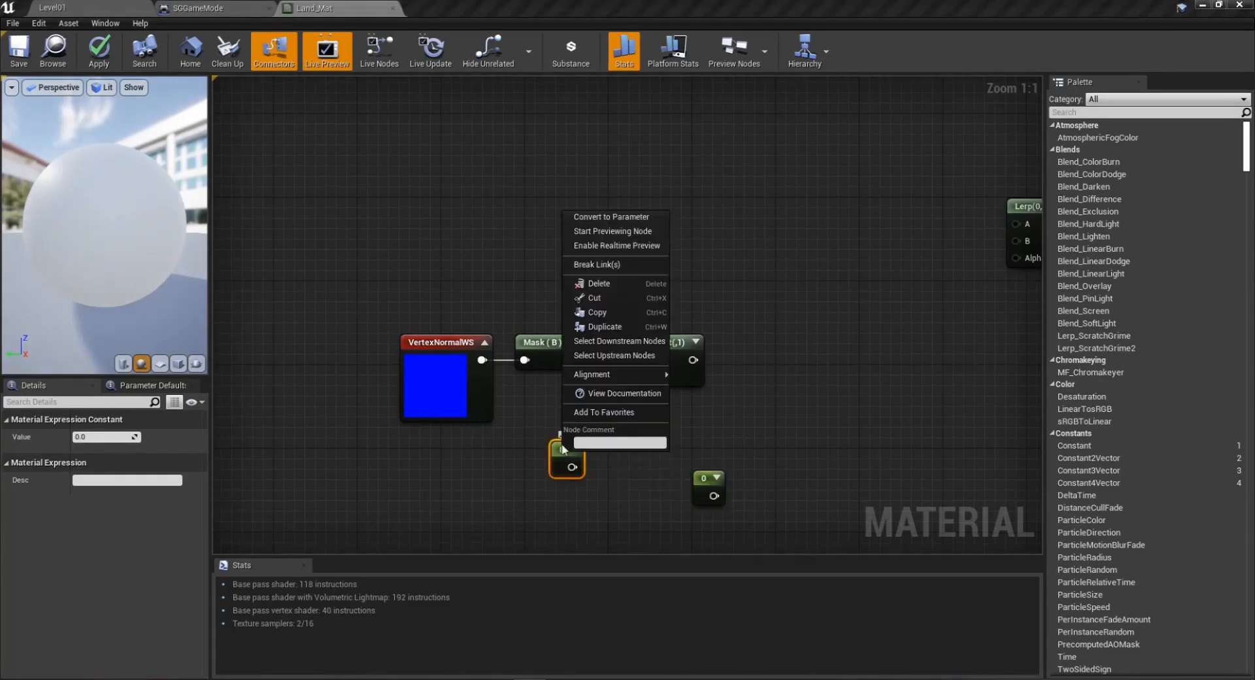
left_click(614, 220)
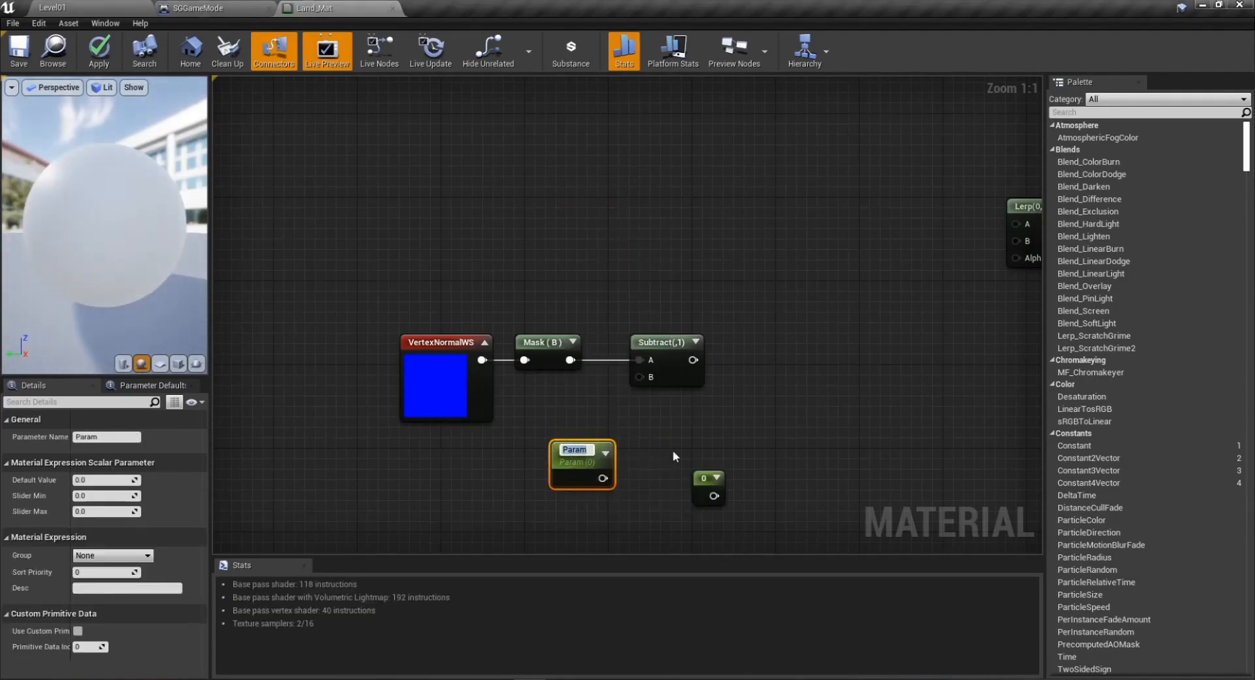
type("GrassSlop")
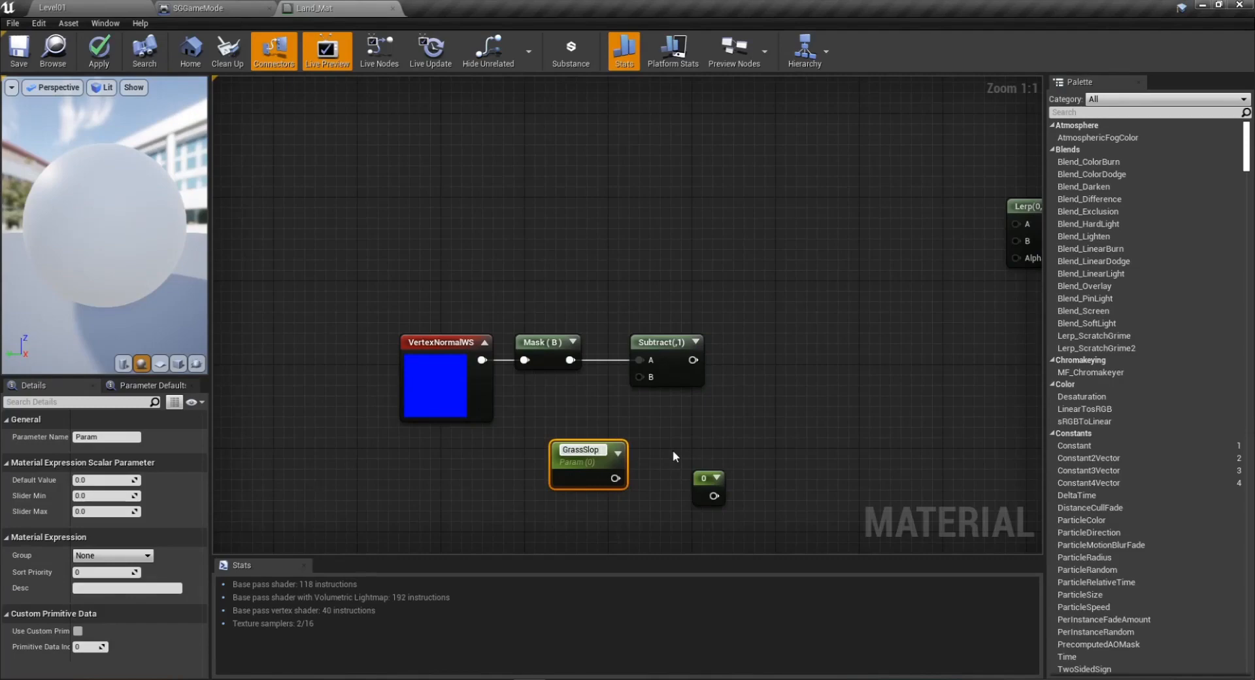
left_click(656, 446)
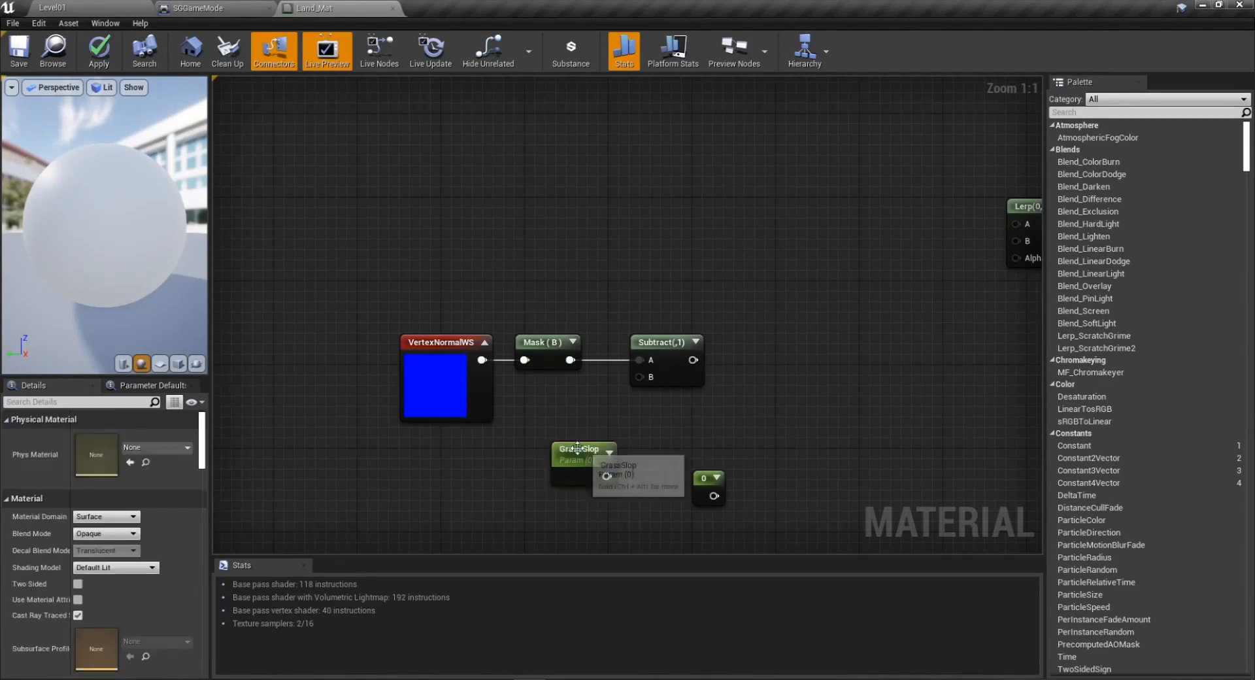
left_click_drag(583, 450, 640, 378)
Try a different value on the unconnected Constant node and return it to 0.
left_click(699, 477)
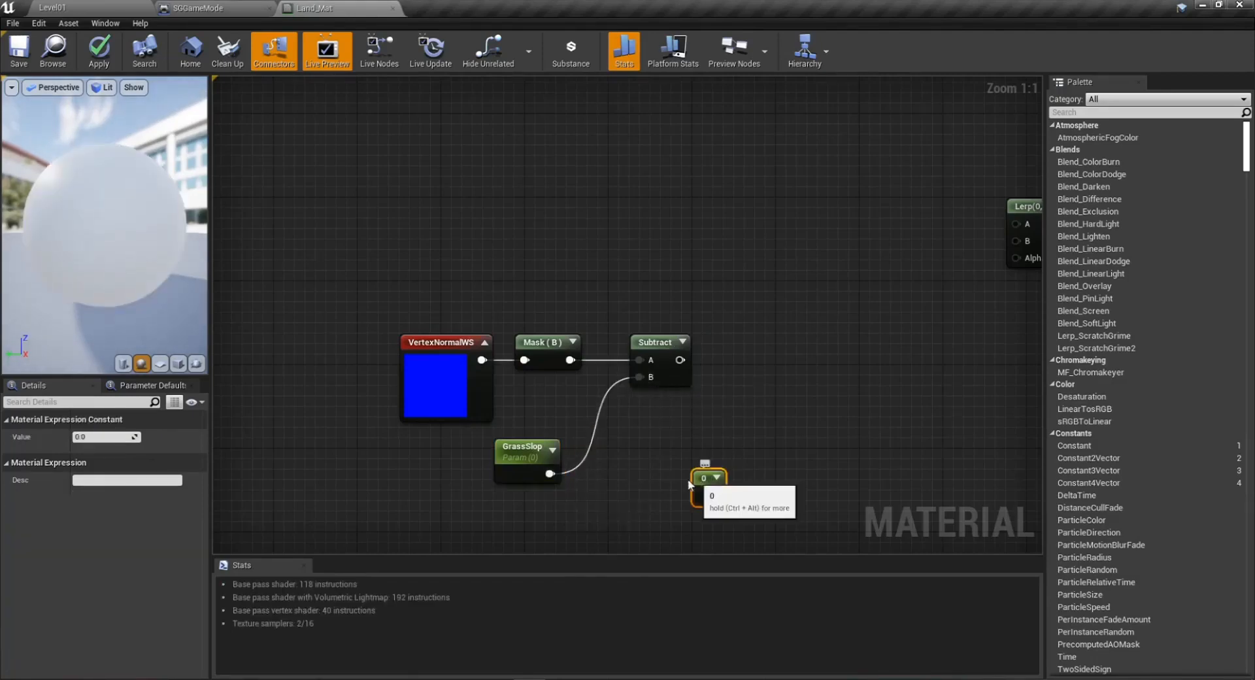
left_click_drag(114, 436, 91, 437)
left_click(115, 437)
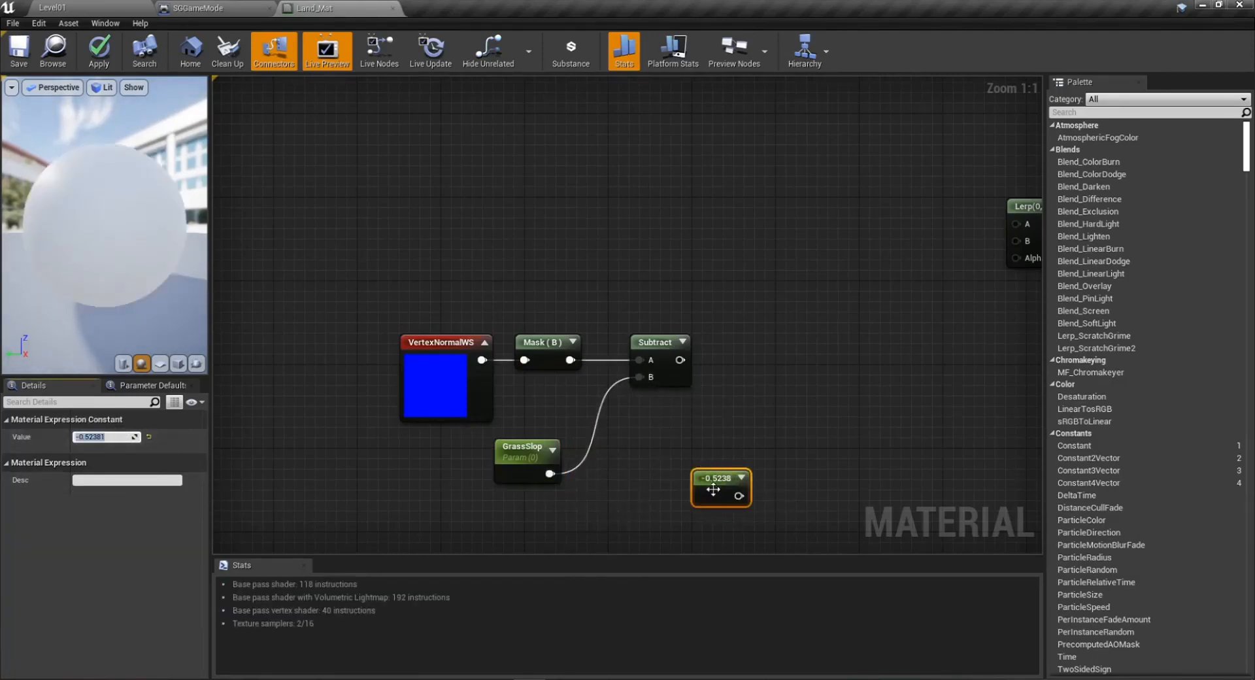
left_click(263, 483)
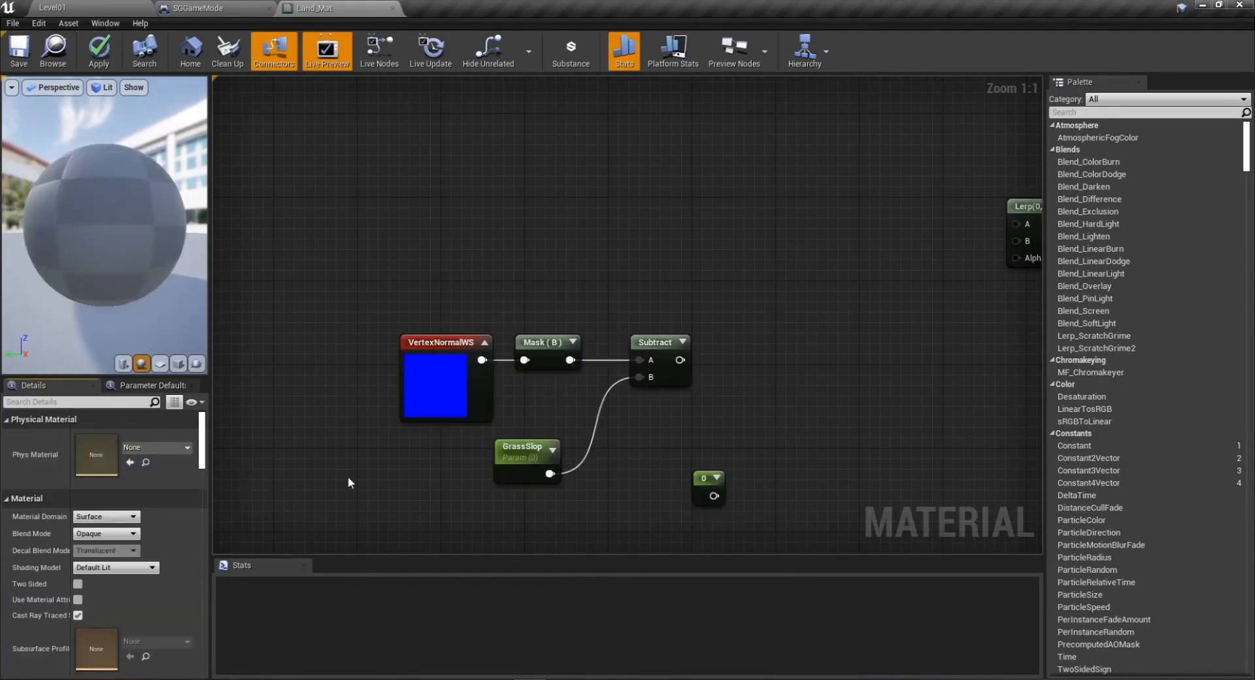
Convert the unconnected Constant to a parameter named GrassFallOff and place it below the Subtract node.
key("ctrl+z")
left_click(706, 487)
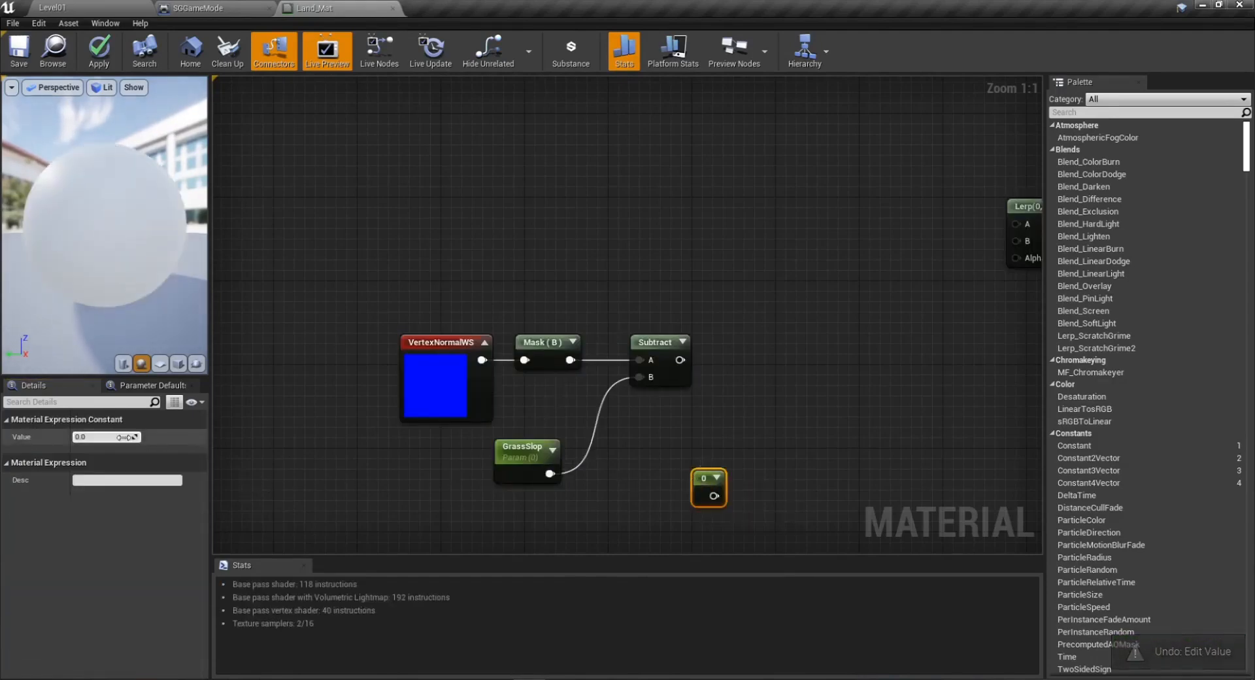
right_click(704, 482)
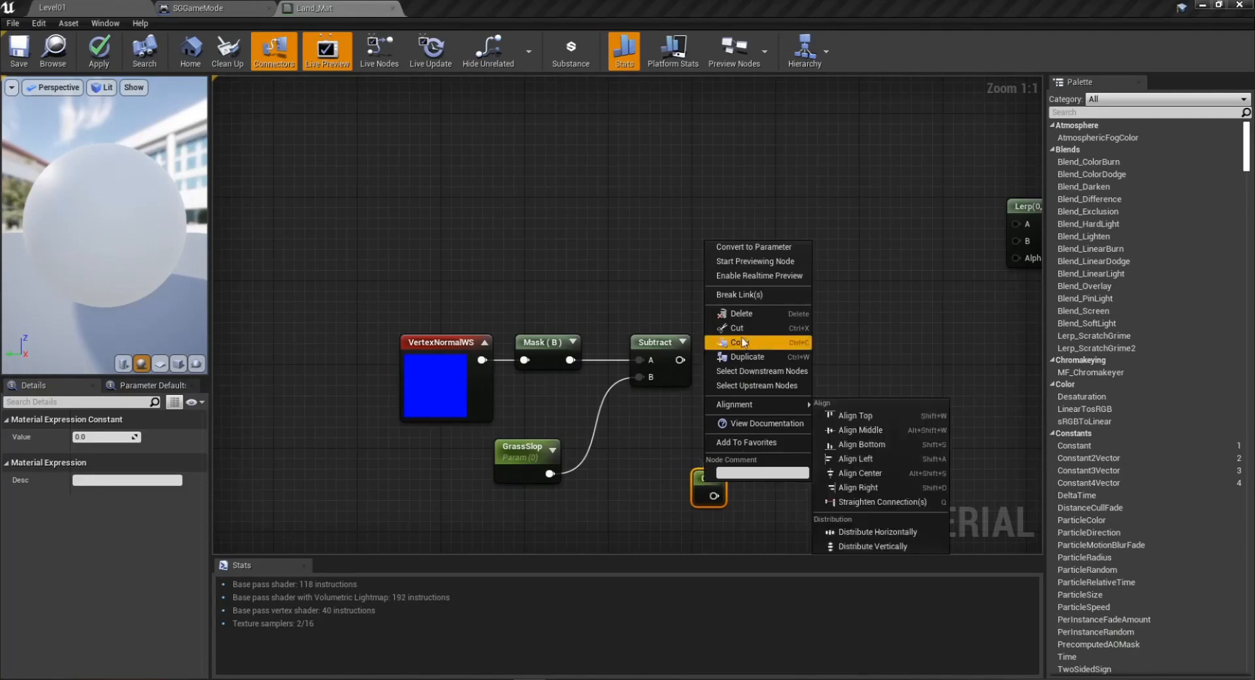
left_click(752, 247)
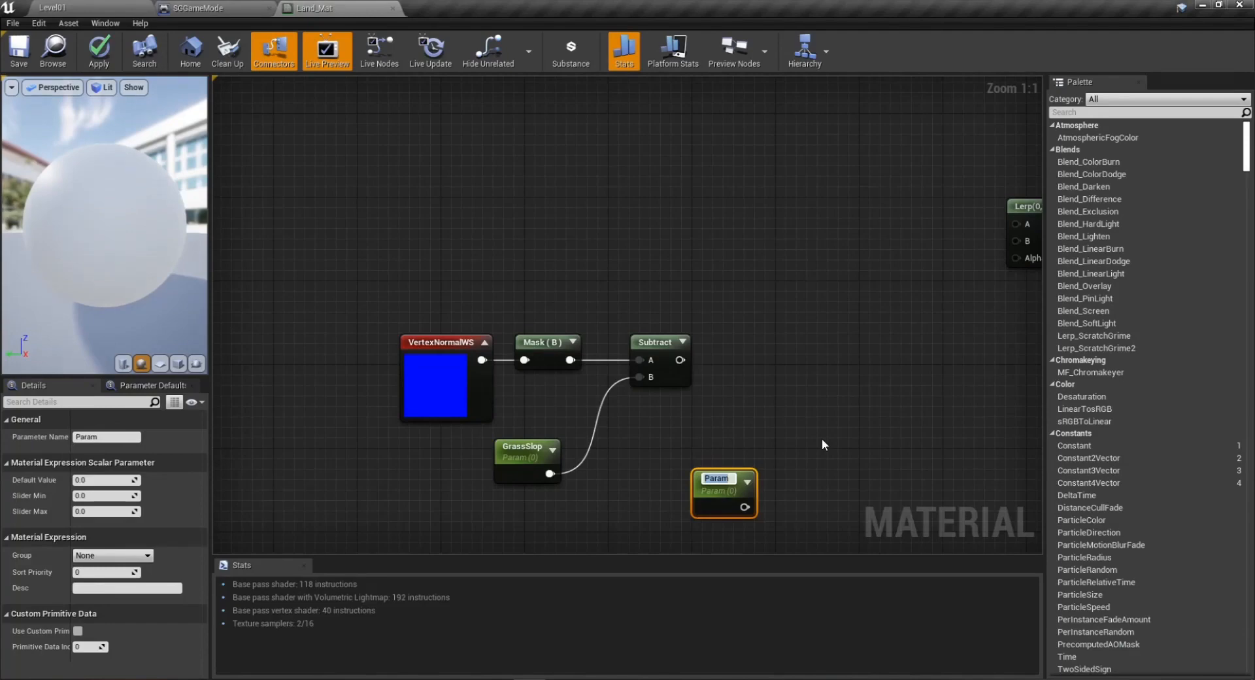
type("GrassFallOff")
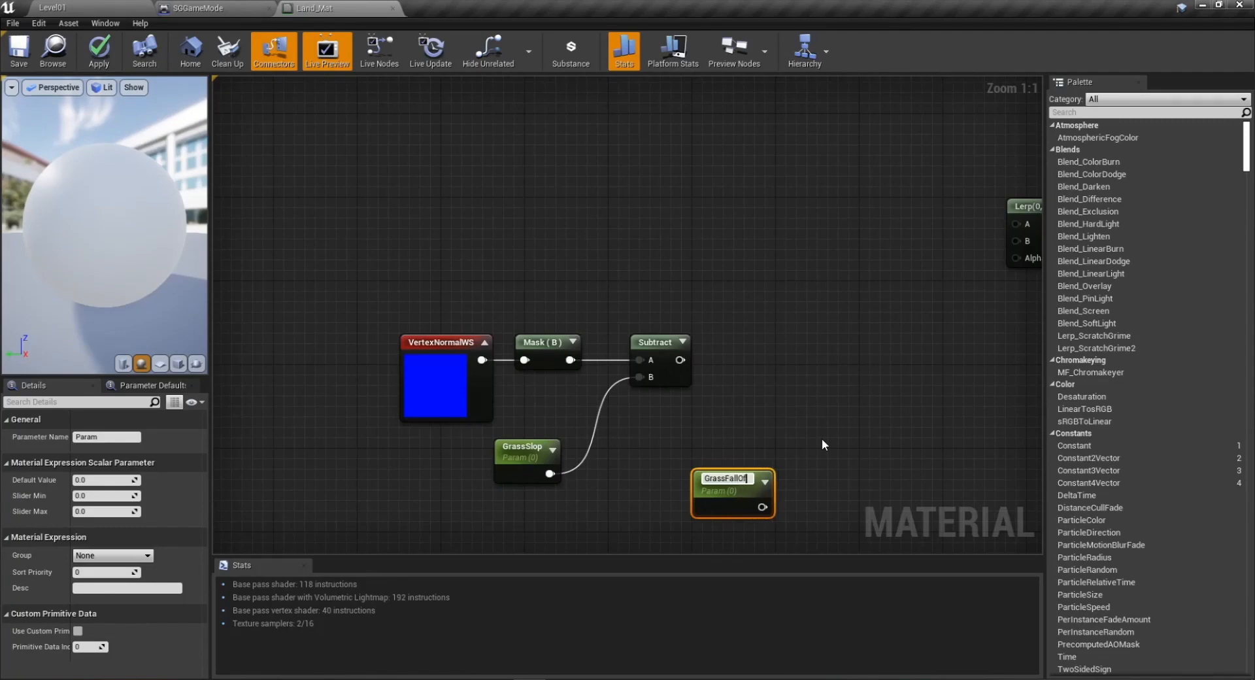
key("Return")
left_click_drag(732, 497, 669, 476)
left_click(819, 484)
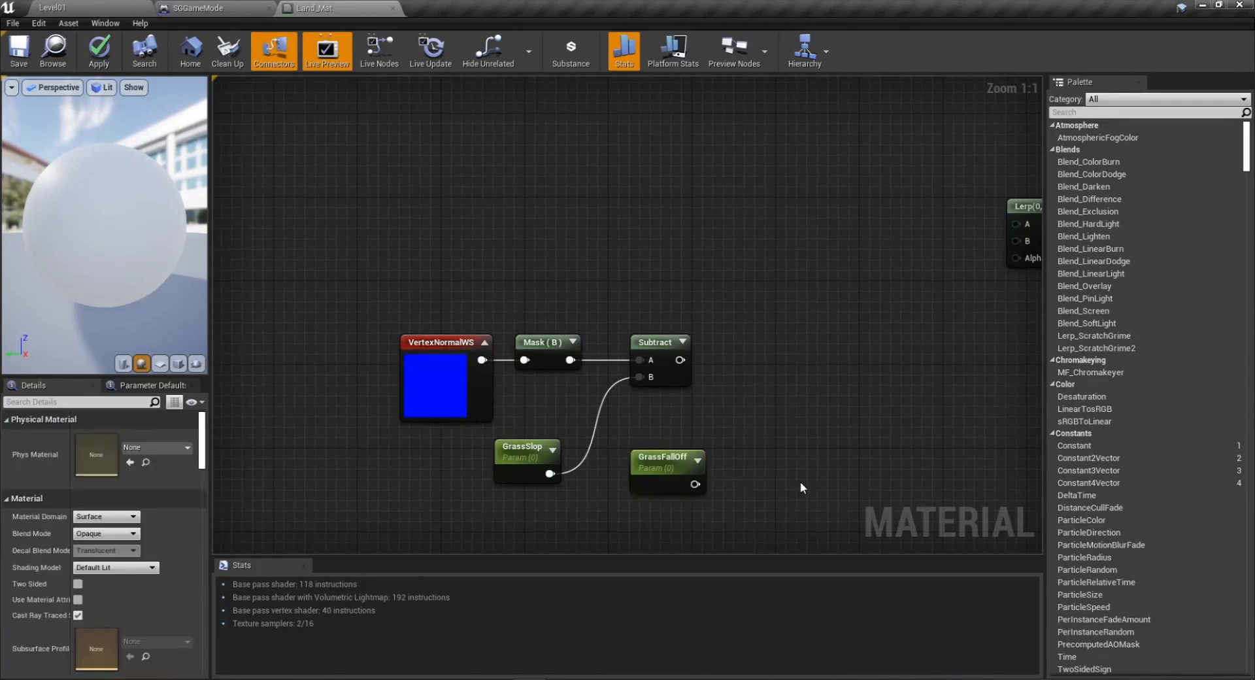
Set the default value of GrassFallOff to 25 and of GrassSlop to 0.8.
left_click(689, 487)
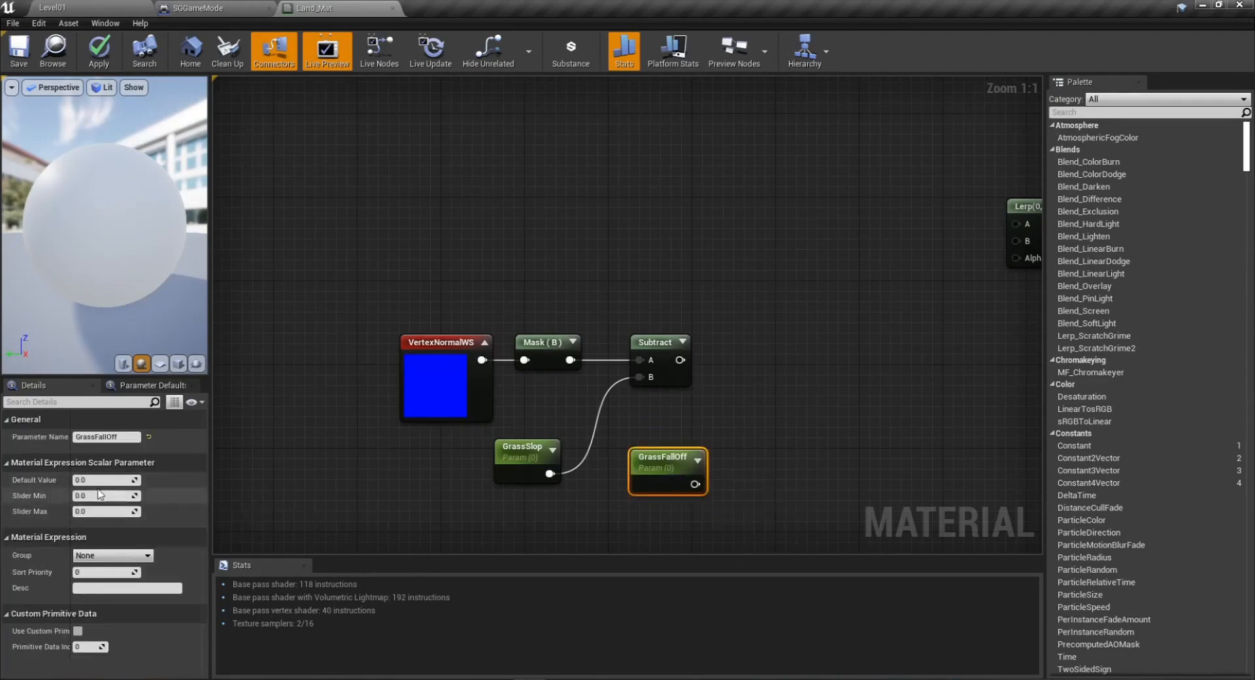
left_click(96, 480)
type("25")
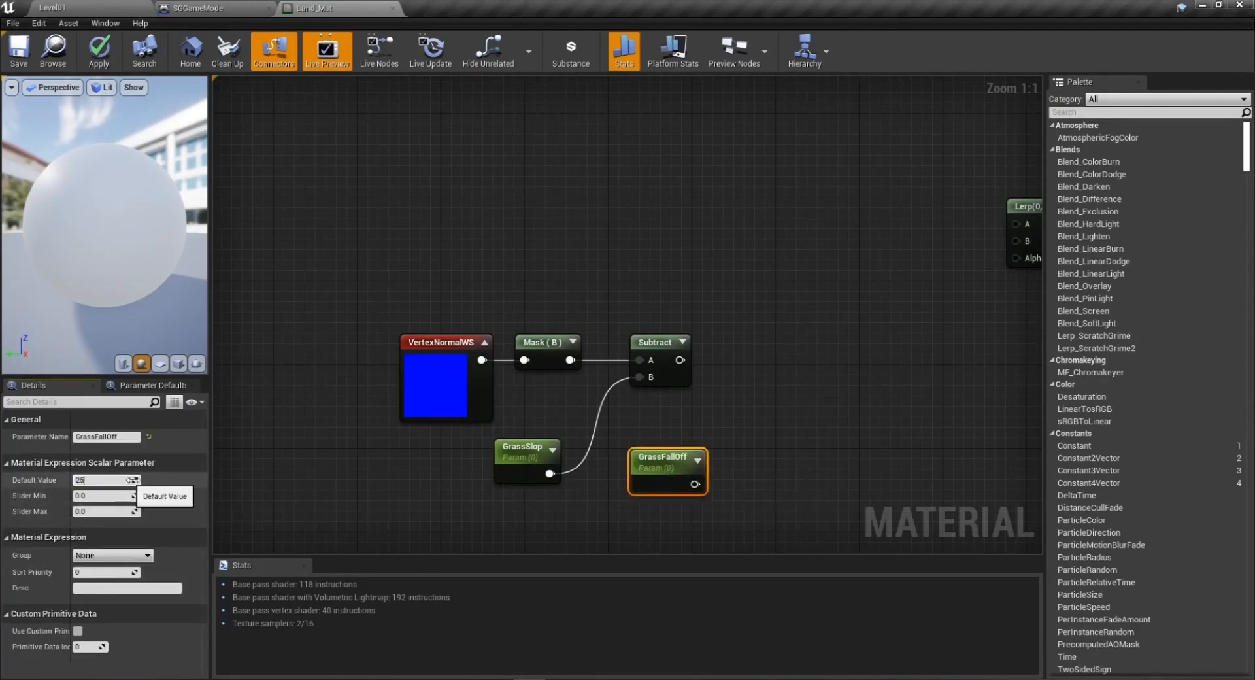
left_click(487, 519)
left_click(524, 461)
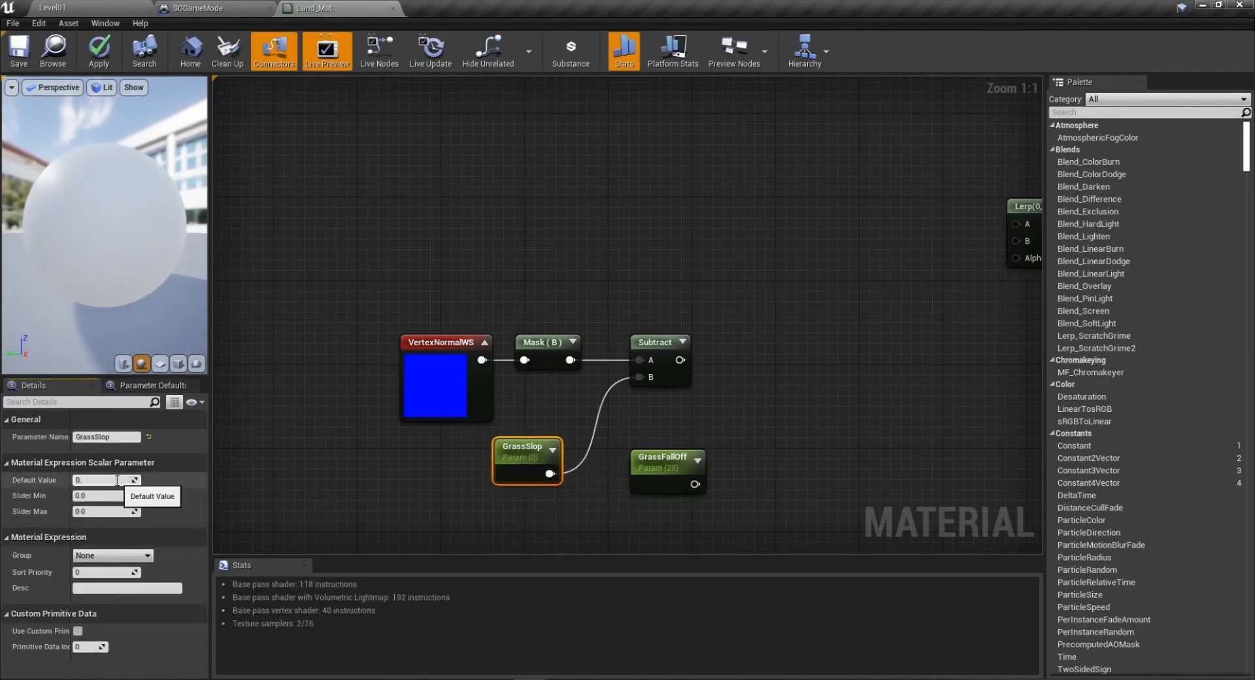
type(".8")
key("Return")
Add a Multiply node with Subtract's output in A and GrassFallOff connected to B.
right_click_drag(771, 450, 707, 454)
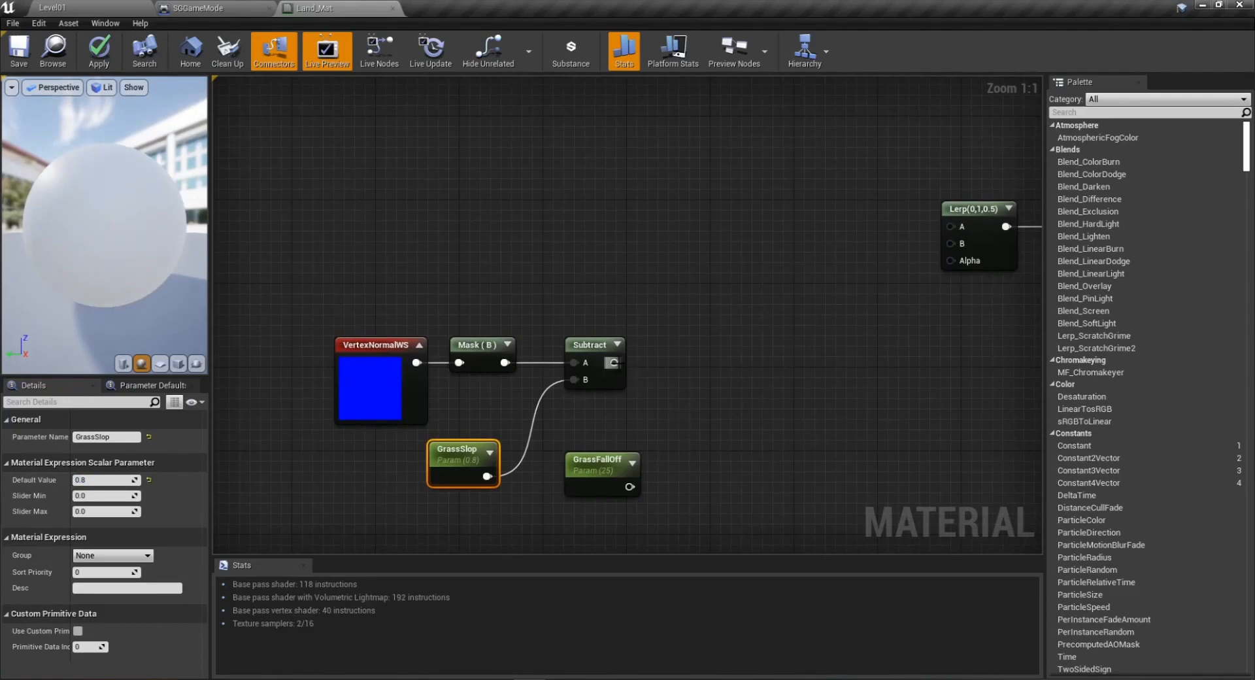
left_click_drag(612, 362, 672, 365)
type("*")
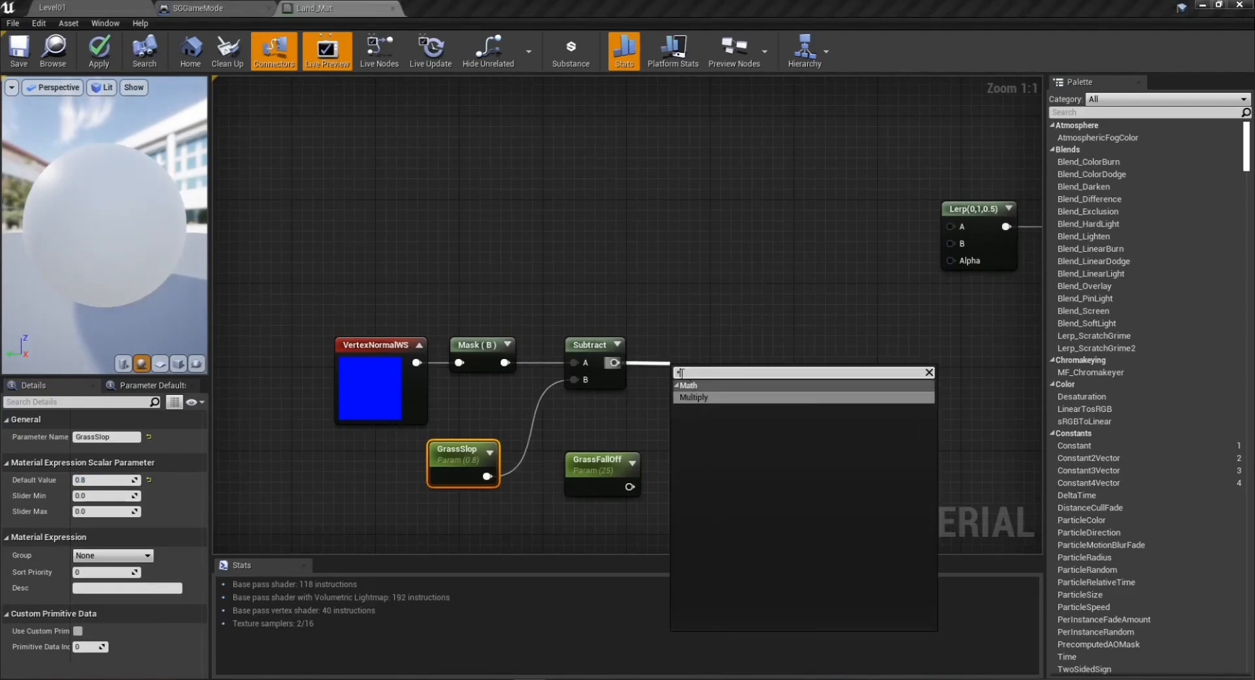
left_click(702, 400)
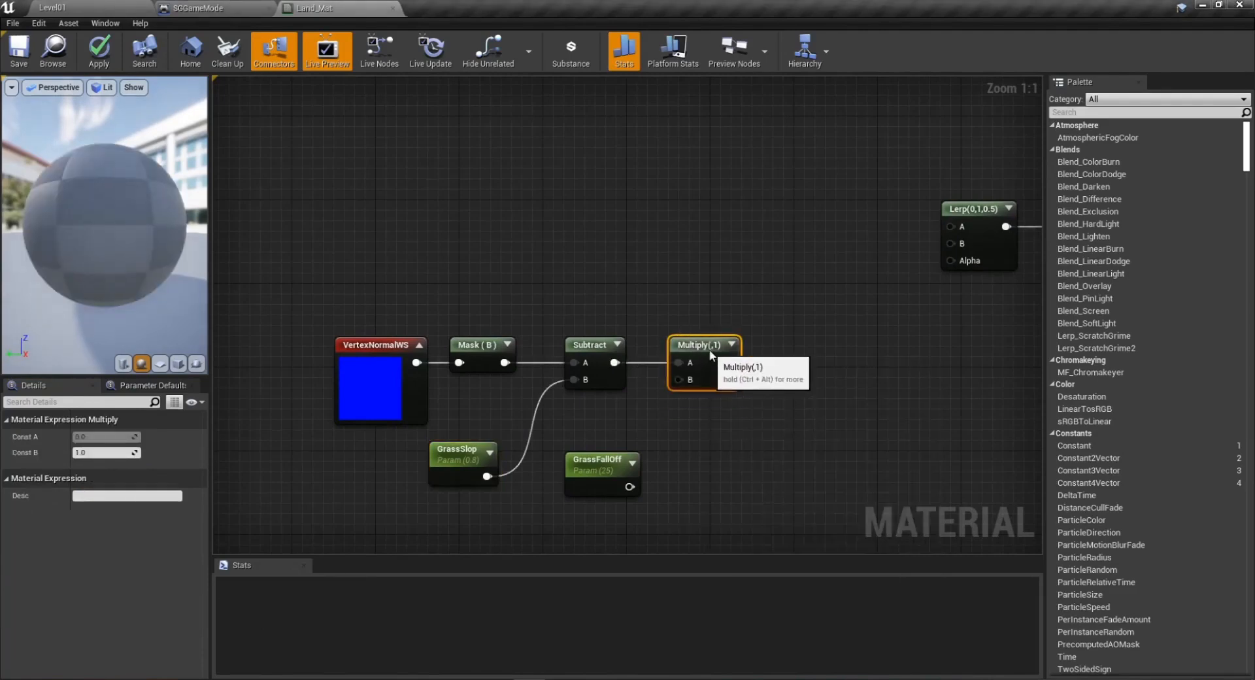
left_click_drag(630, 487, 689, 380)
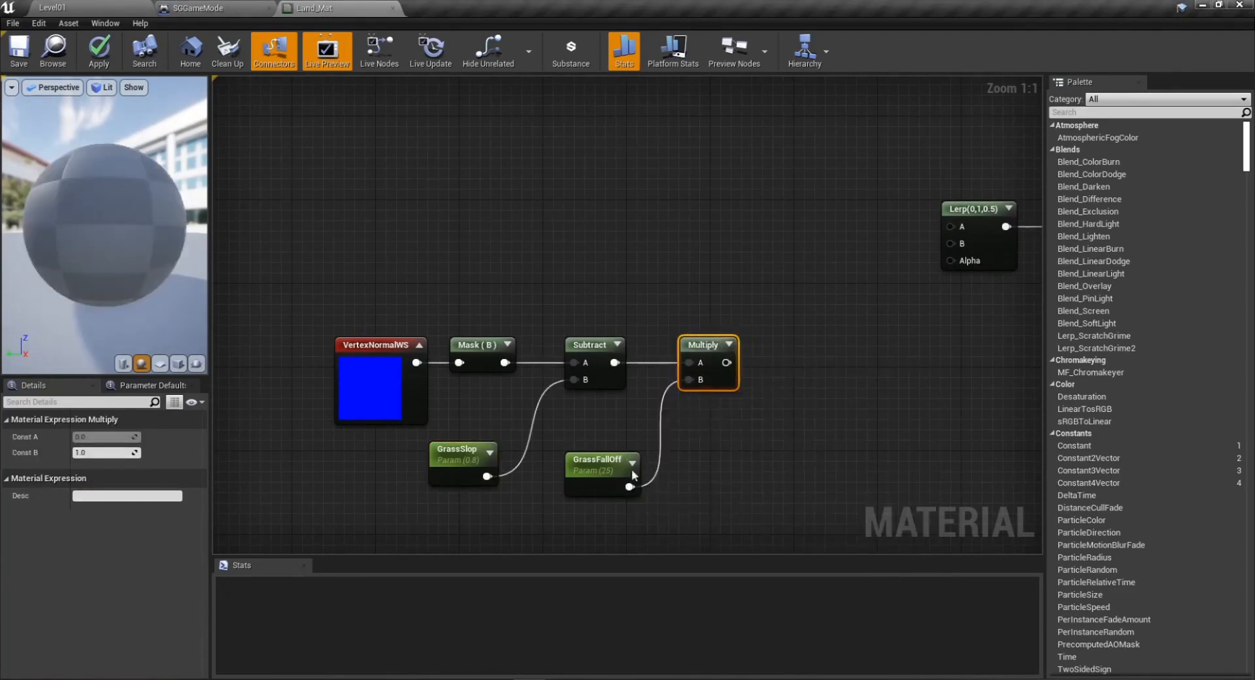
Move the GrassSlop and GrassFallOff parameters together, closer beneath the Subtract and Multiply nodes.
left_click(599, 461)
left_click(489, 467, "ctrl")
left_click_drag(598, 458, 610, 428)
left_click(794, 460)
Add a Clamp node from the Multiply output and align it in the row beside Multiply.
right_click_drag(806, 412, 764, 444)
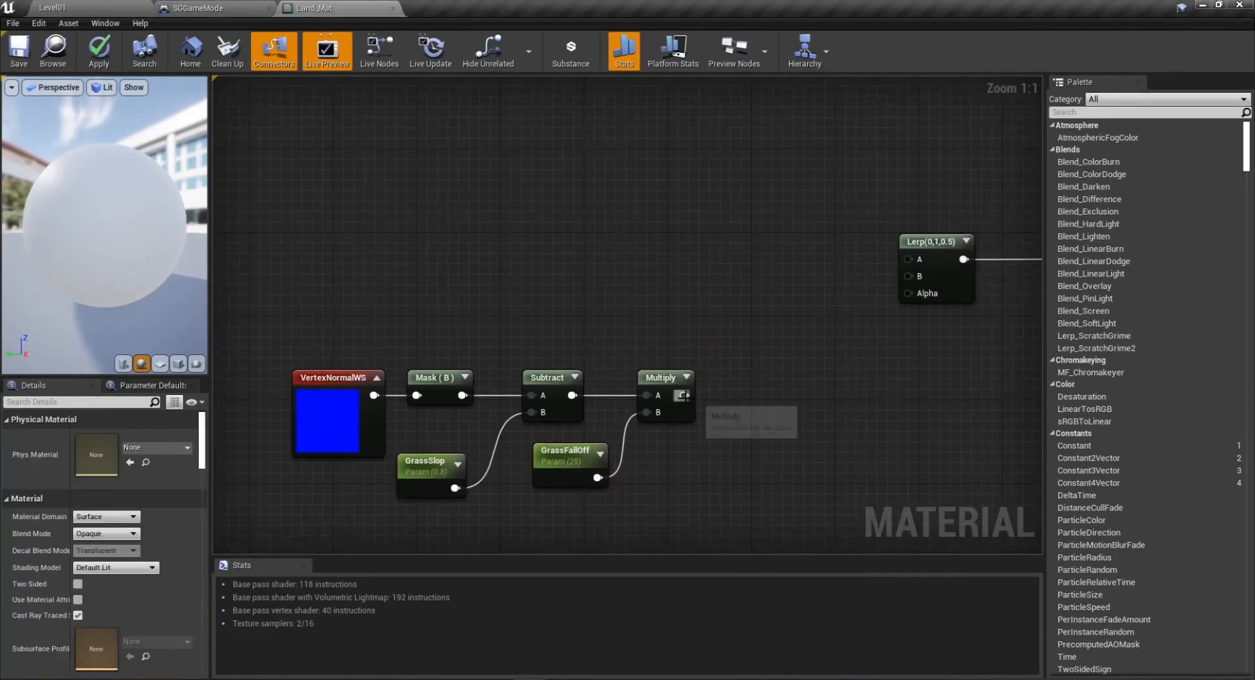
left_click_drag(682, 395, 754, 401)
type("clap")
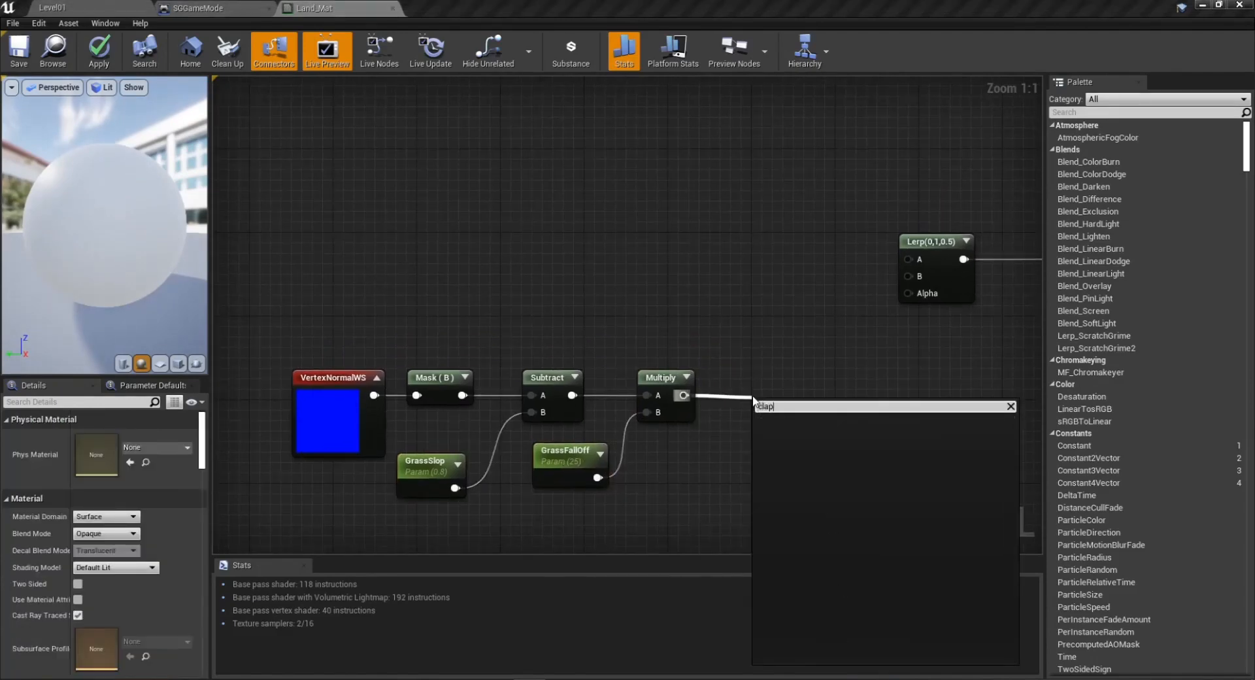
key("BackSpace")
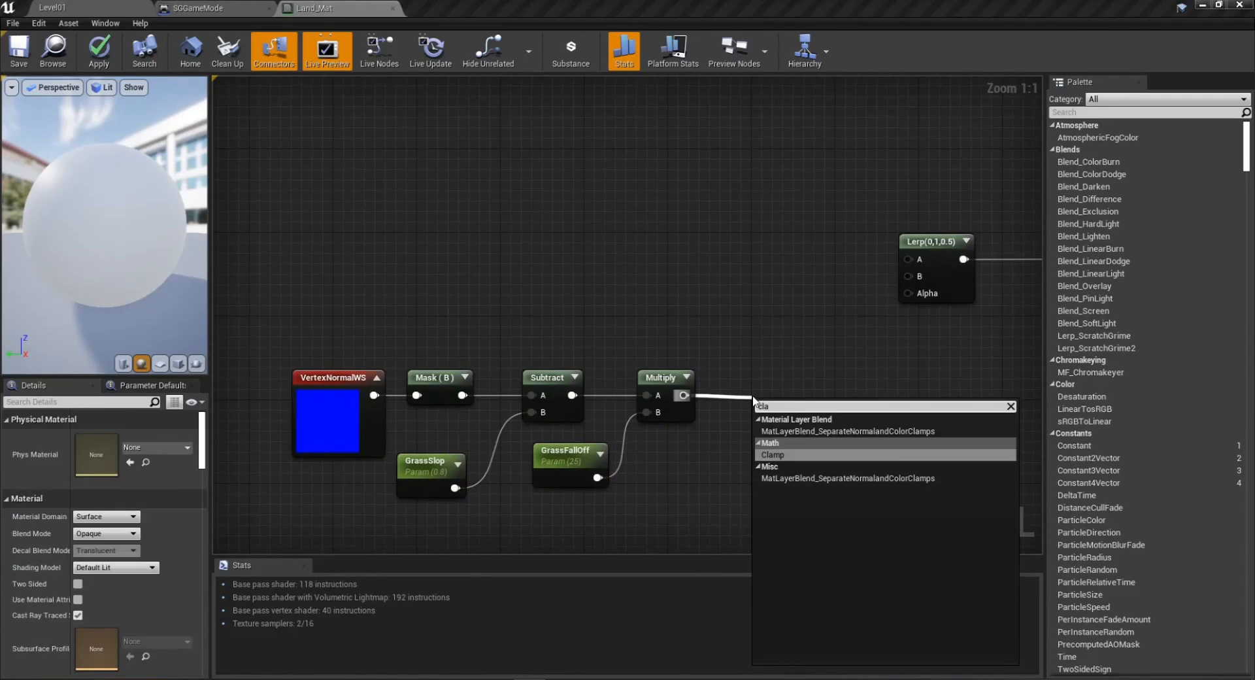
left_click(779, 454)
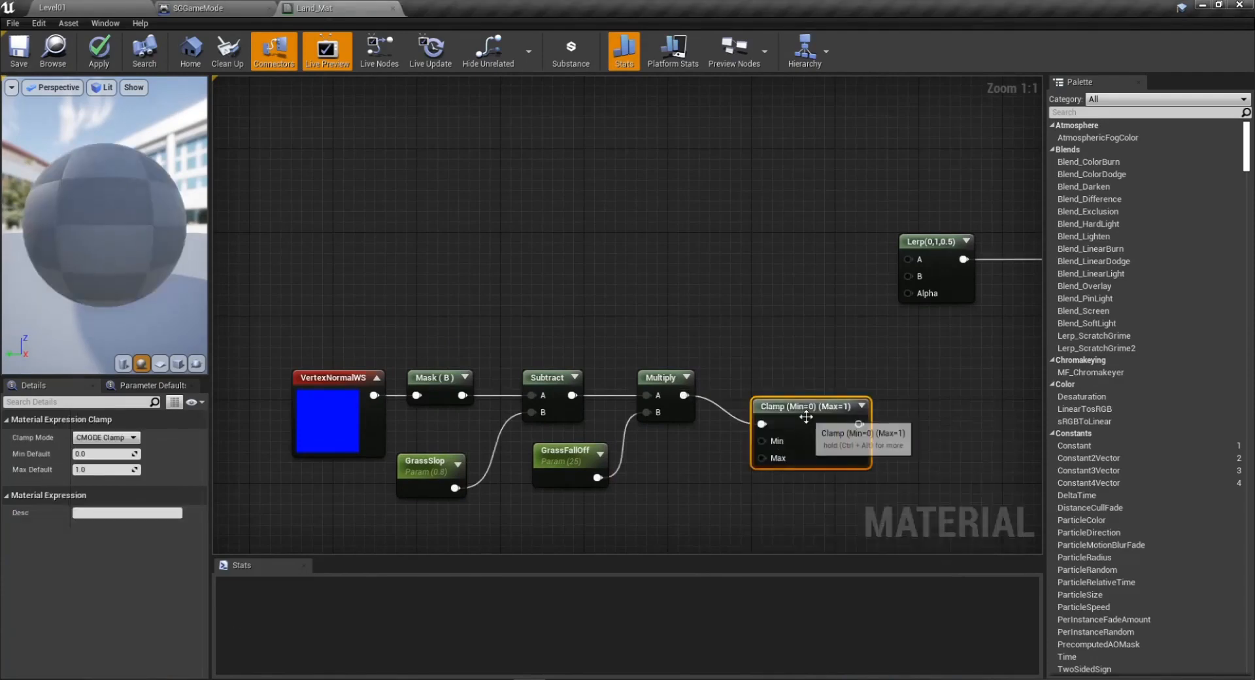
left_click_drag(779, 382, 778, 393)
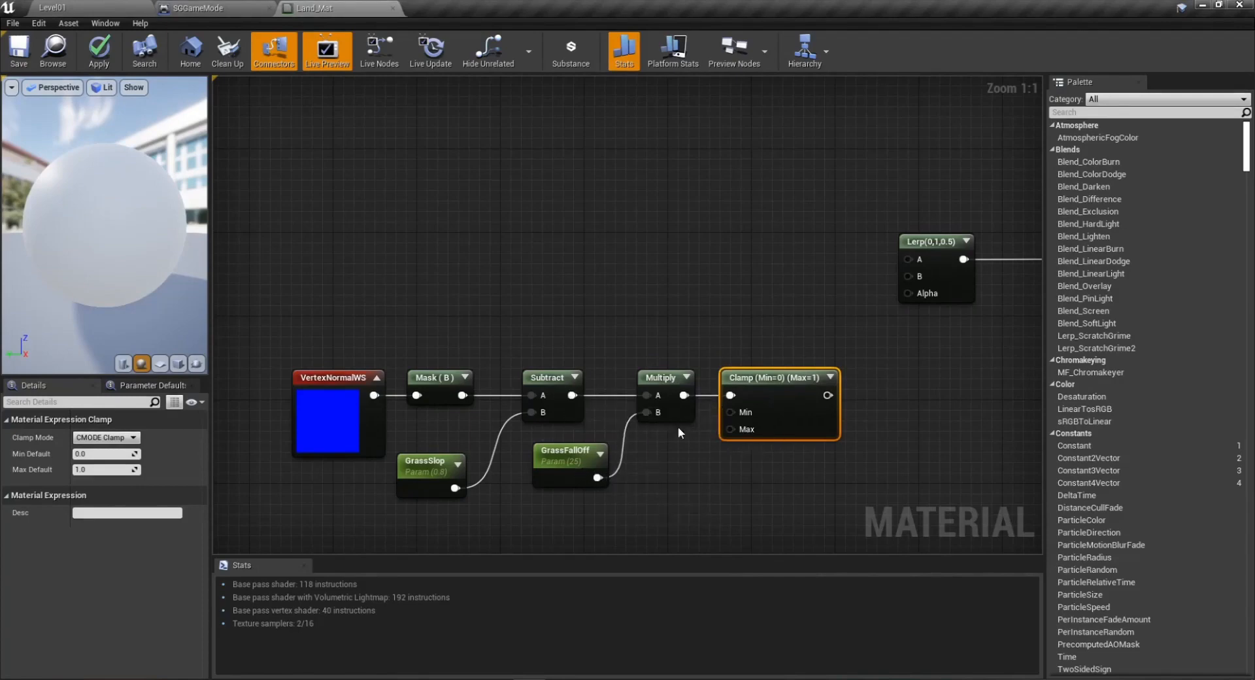
left_click(664, 386)
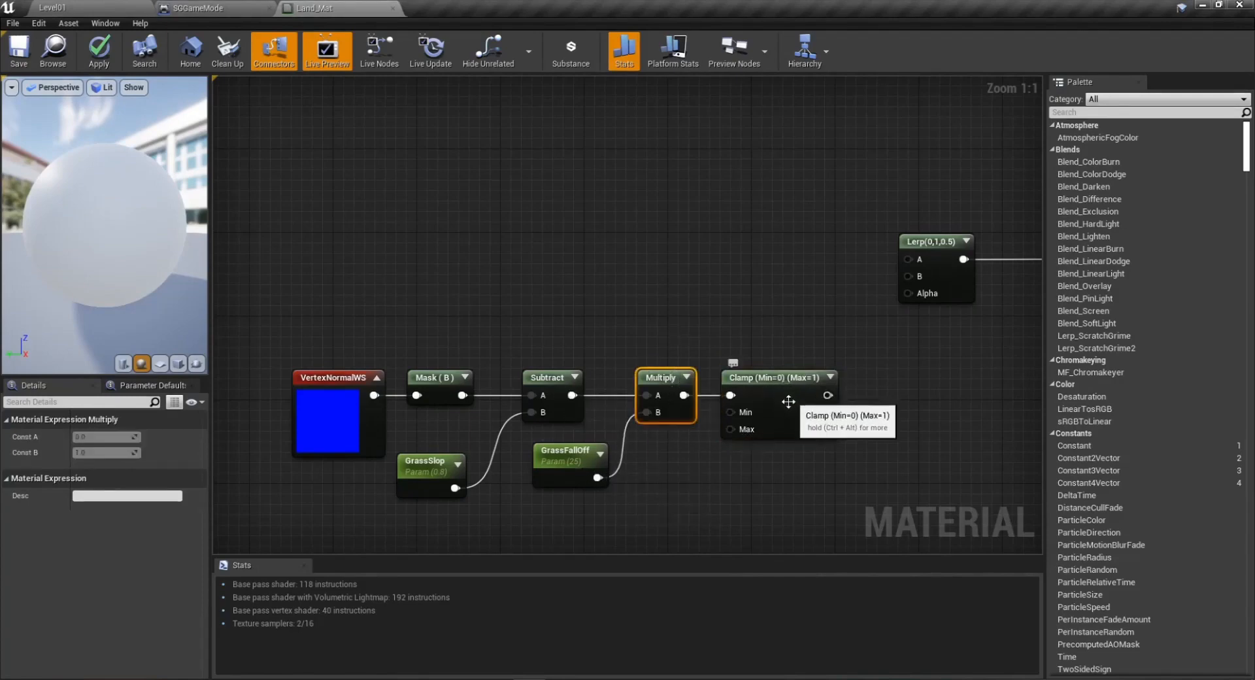
left_click_drag(730, 412, 696, 500)
left_click(695, 500)
right_click(699, 472)
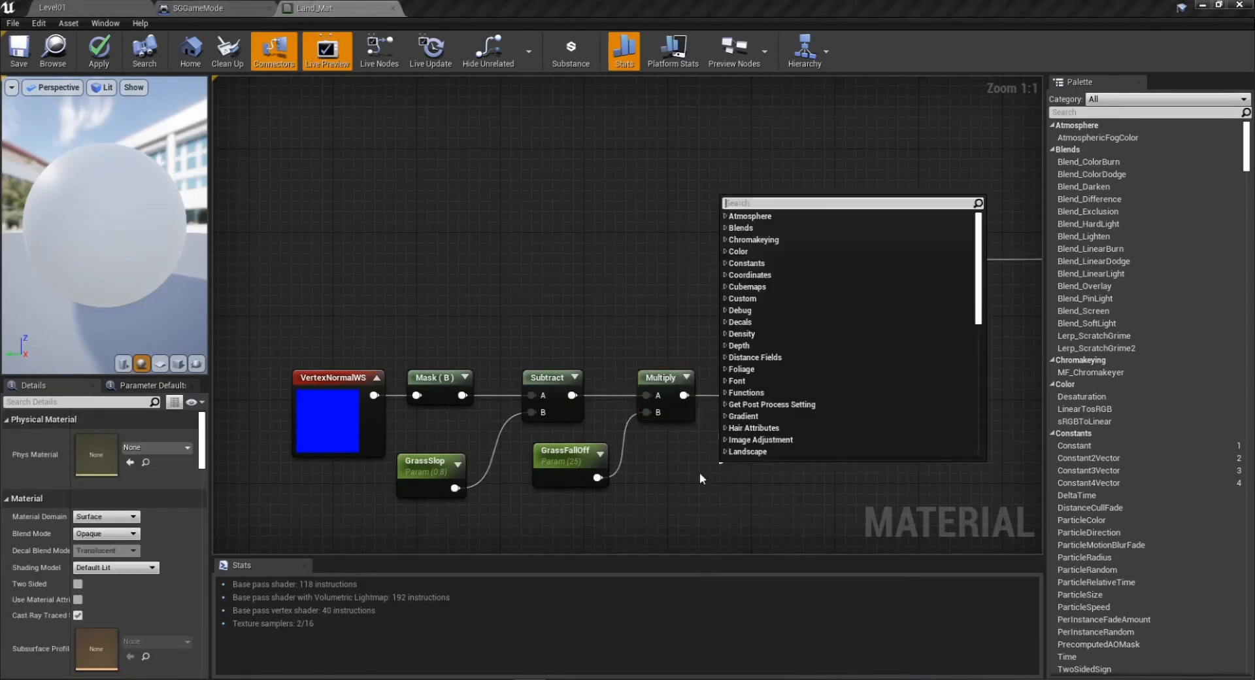
key("Escape")
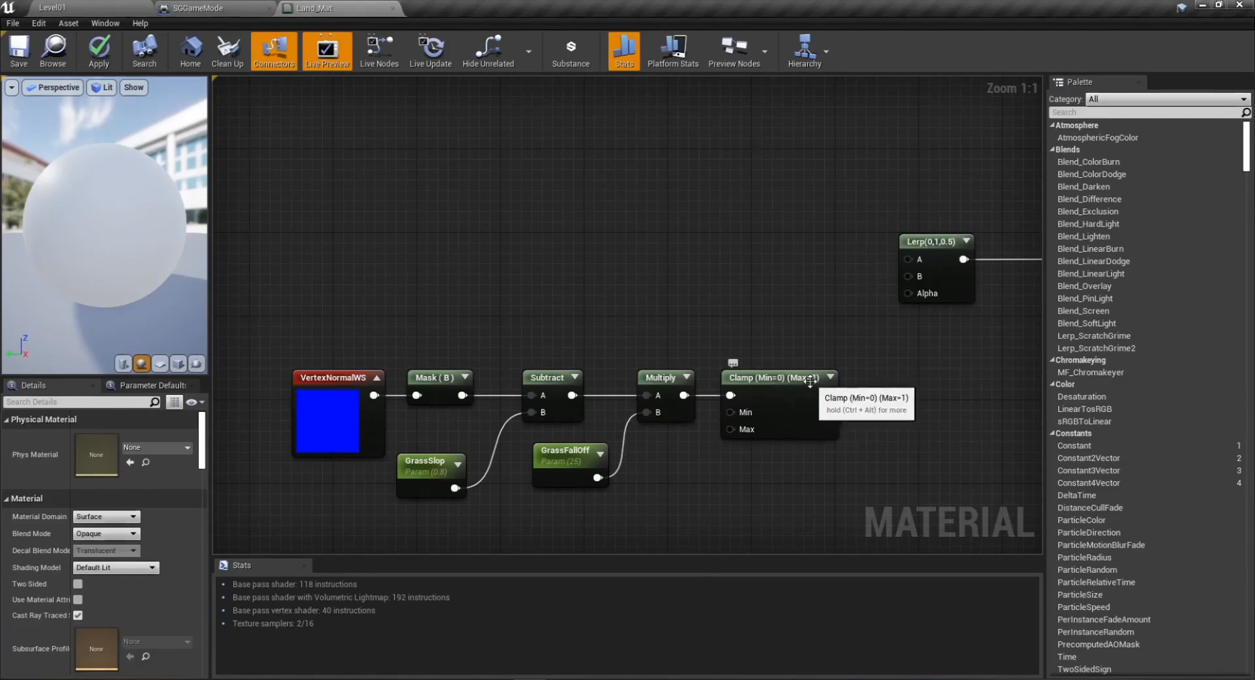
Connect the Clamp output to the Lerp node's Alpha input.
right_click_drag(952, 443, 772, 422)
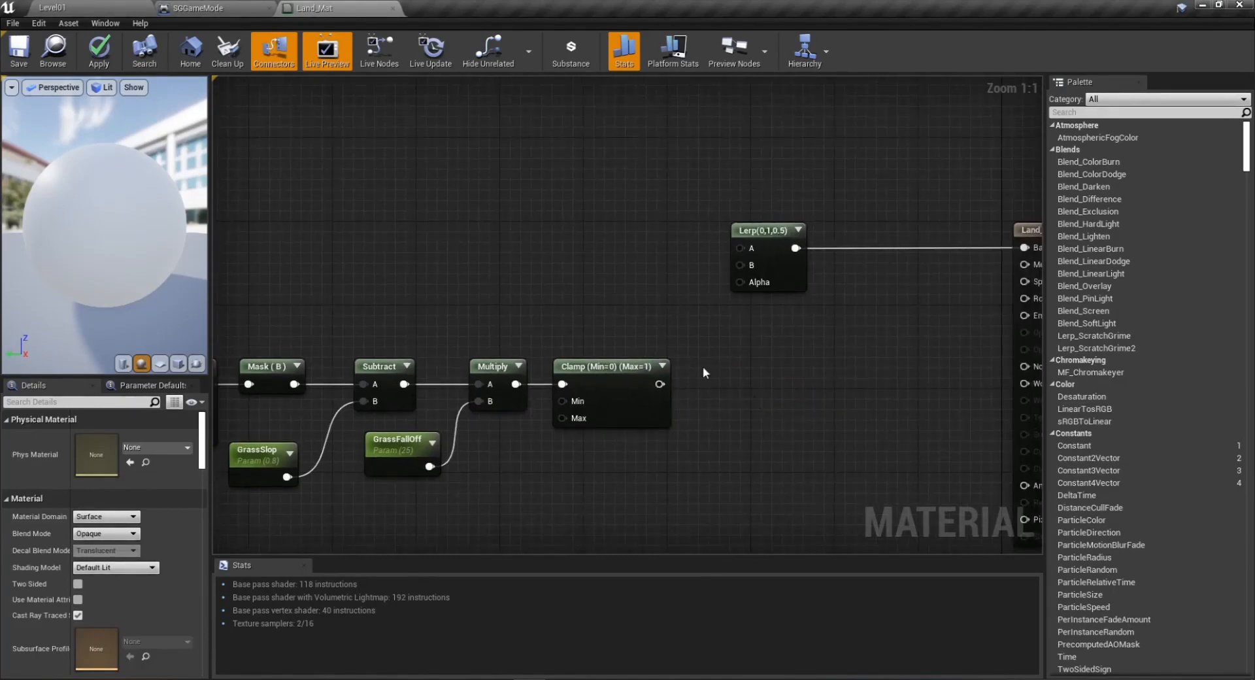
left_click_drag(660, 384, 742, 282)
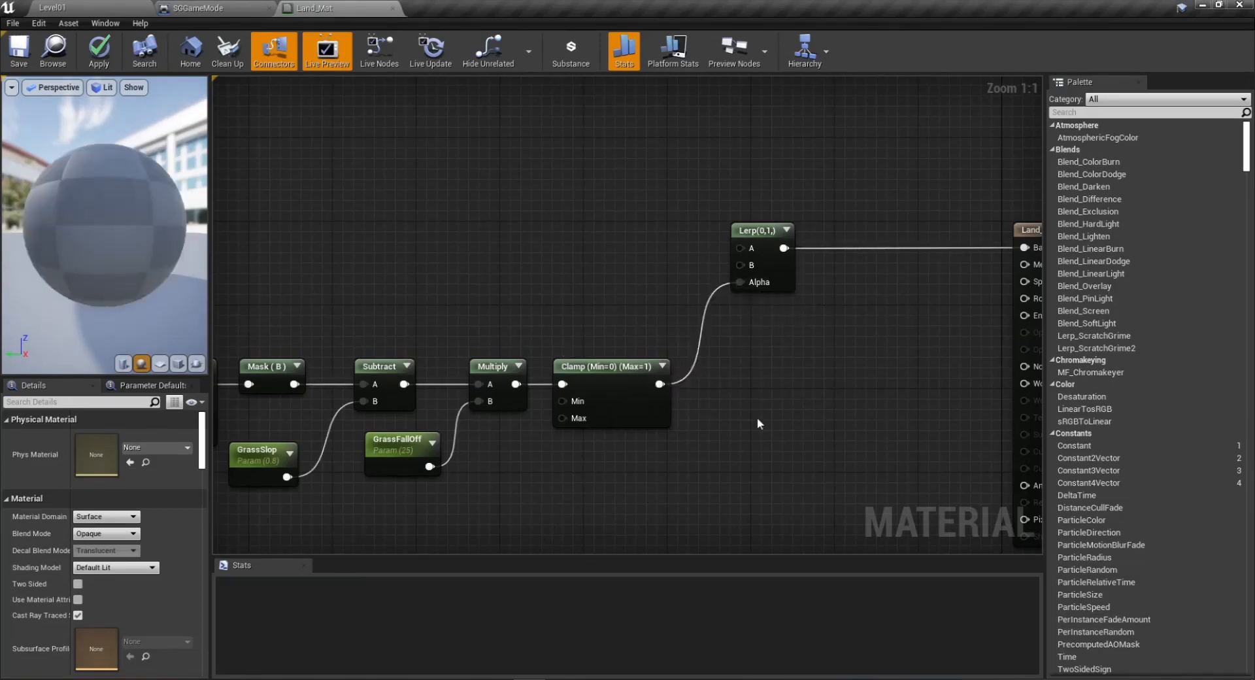
Duplicate the whole mask chain from VertexNormalWS to Clamp and move the original chain down, aligned below the copy.
scroll(757, 417, "down", 3)
right_click_drag(661, 466, 723, 467)
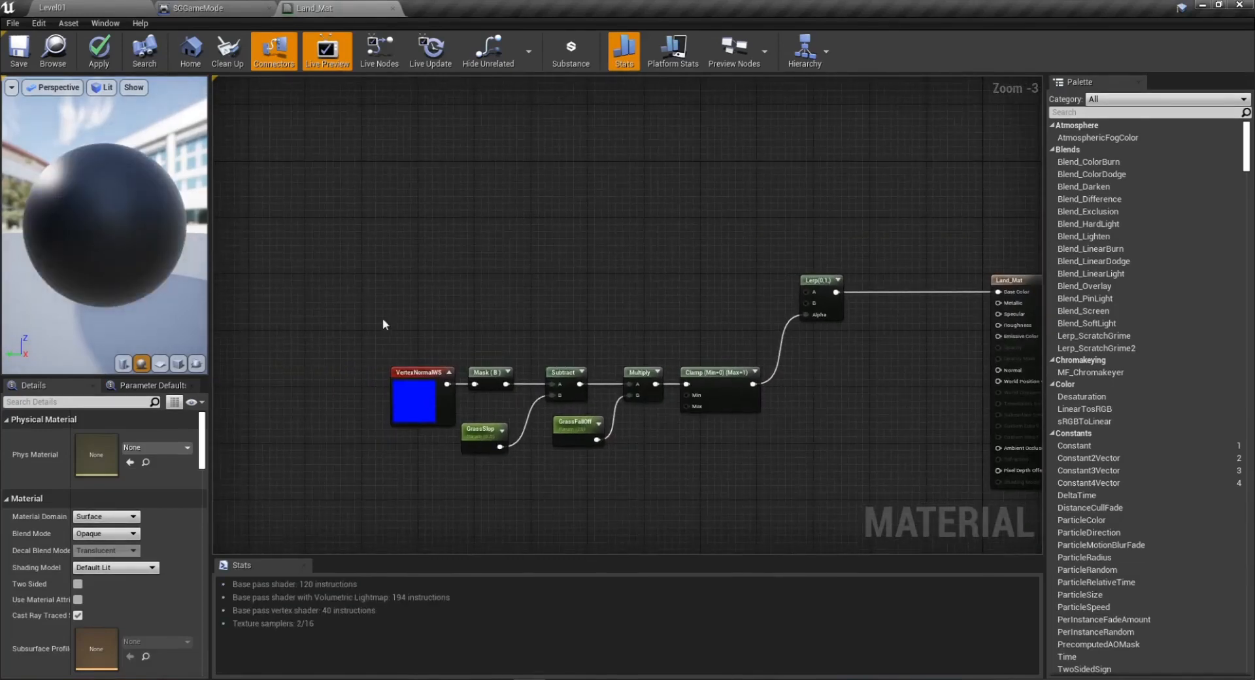
left_click_drag(382, 318, 784, 540)
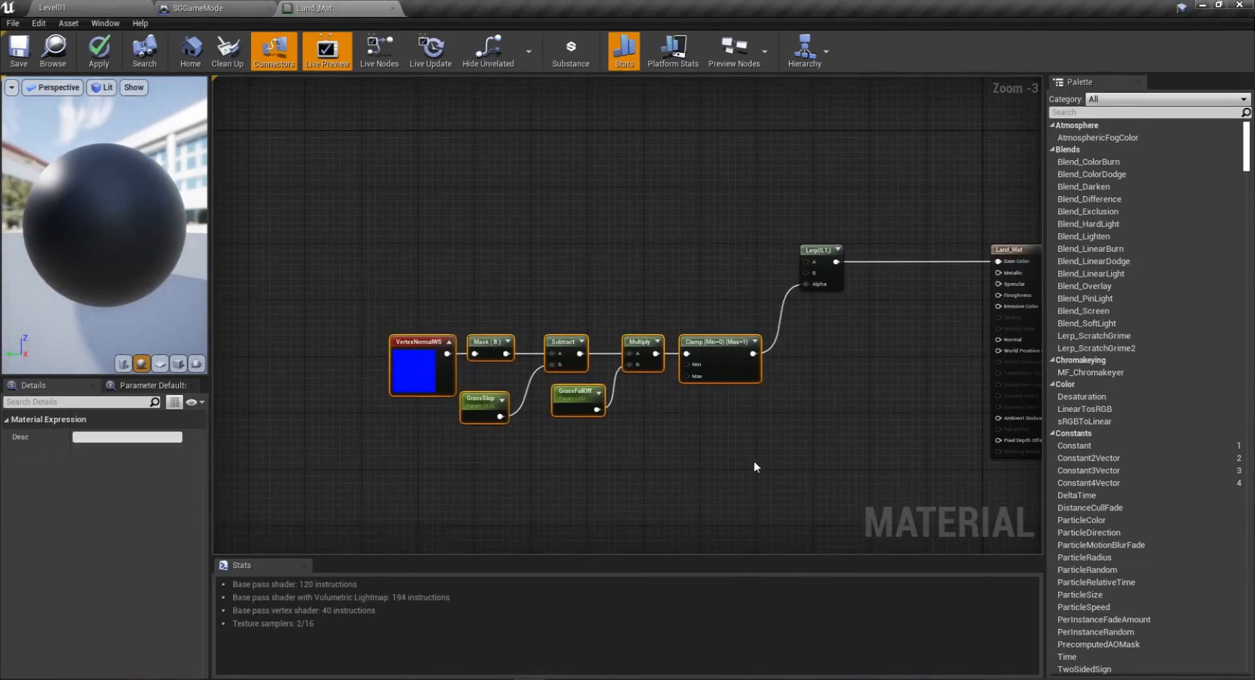
key("ctrl+c")
key("ctrl+v")
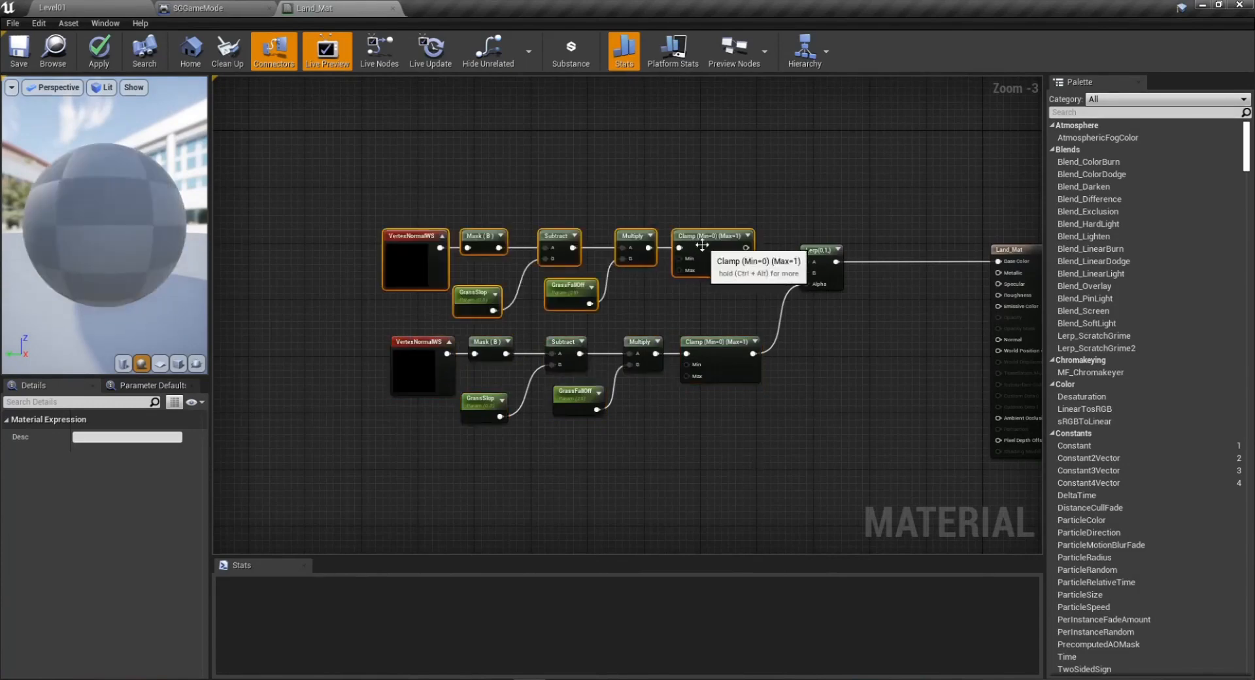
left_click_drag(438, 458, 727, 437)
left_click_drag(725, 440, 717, 430)
left_click(667, 370)
Align the copied mask chain with the Lerp and connect the copy's Clamp output to the Lerp's A input.
right_click_drag(684, 351, 684, 454)
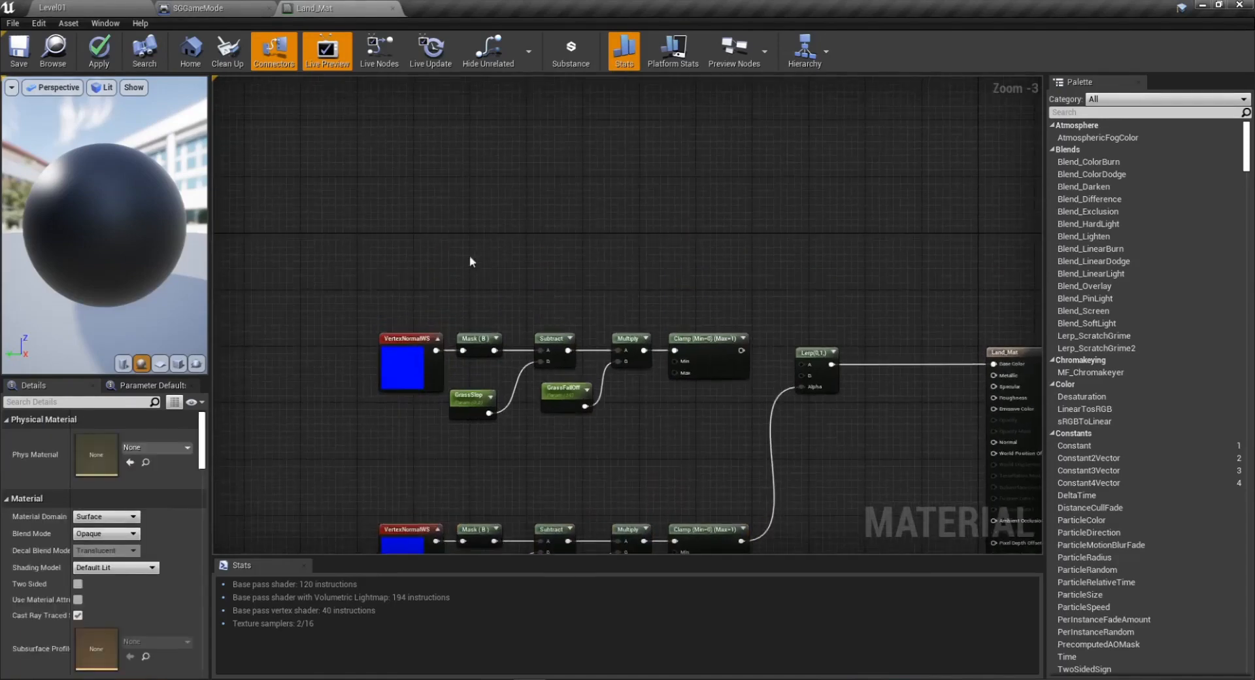
left_click_drag(401, 246, 700, 409)
left_click_drag(719, 369, 677, 383)
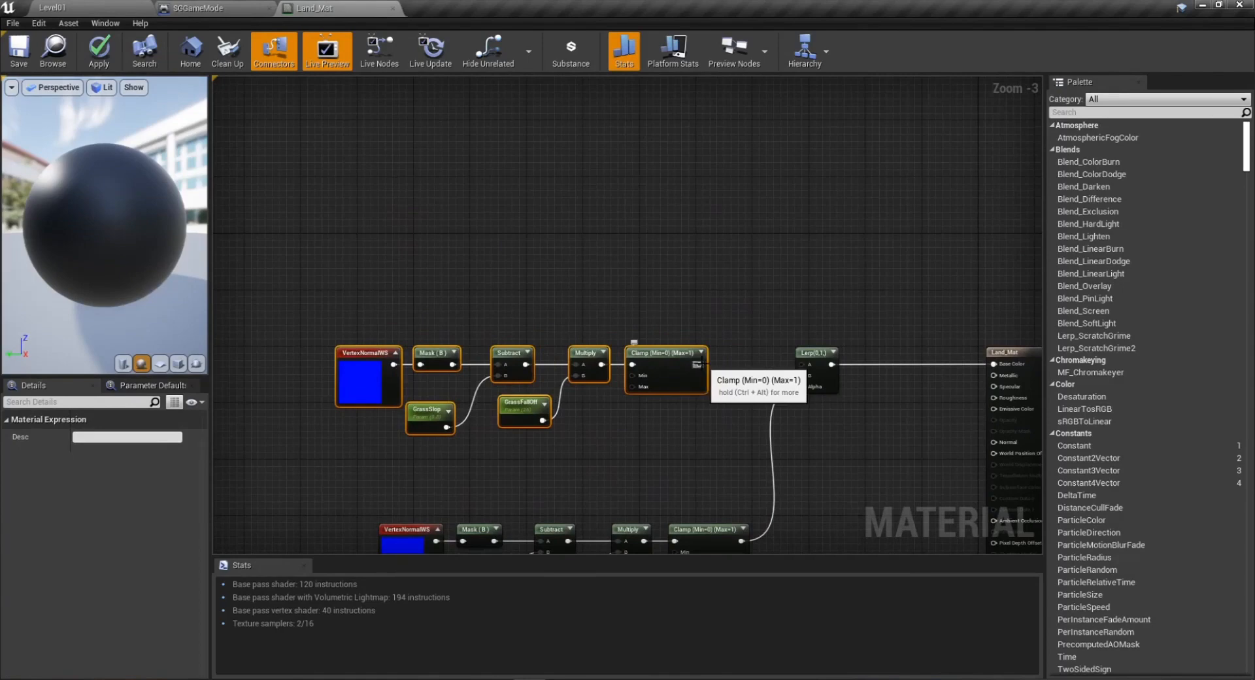
left_click_drag(700, 365, 806, 365)
Move the copied mask chain farther from the Lerp and place a second Lerp node in the gap.
scroll(649, 425, "up", 2)
scroll(578, 415, "down", 3)
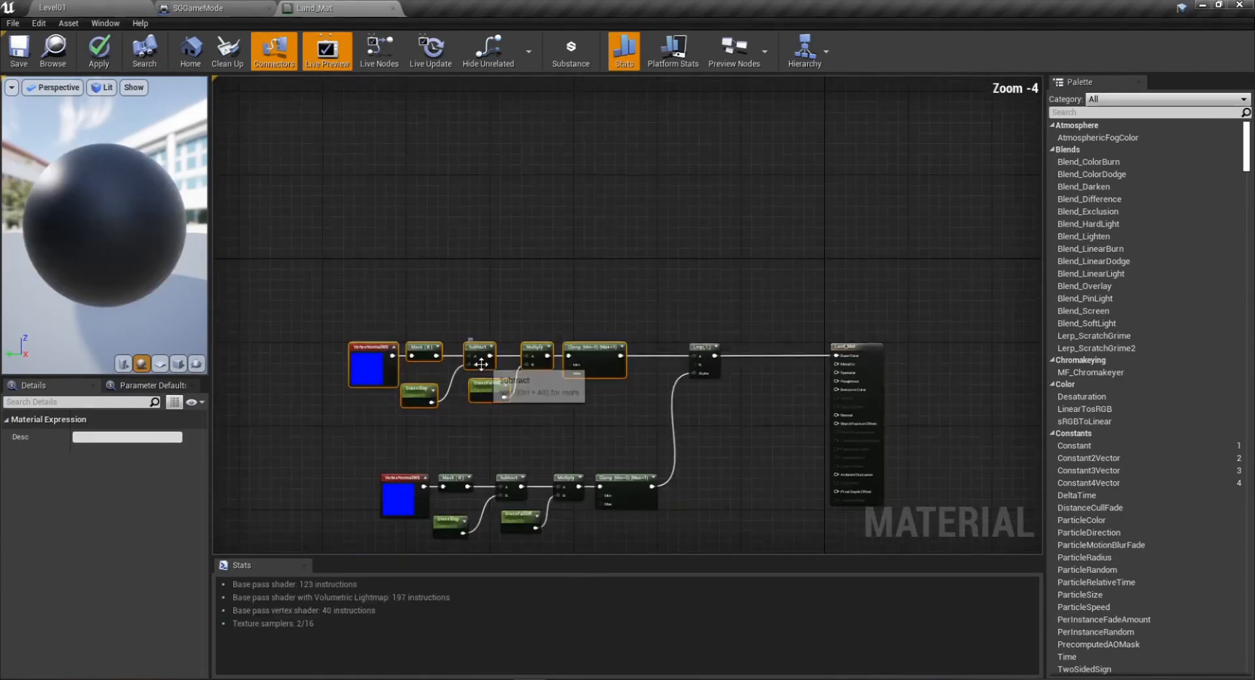
left_click_drag(345, 296, 593, 433)
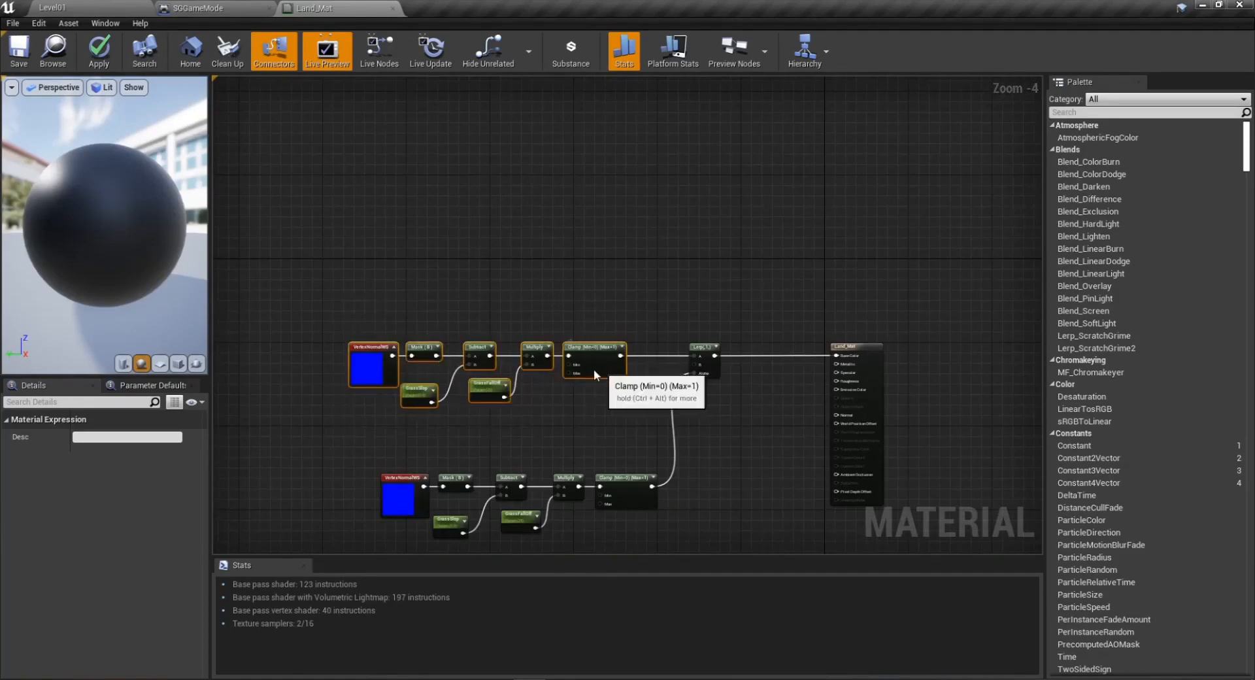
left_click_drag(595, 368, 437, 369)
left_click(699, 347)
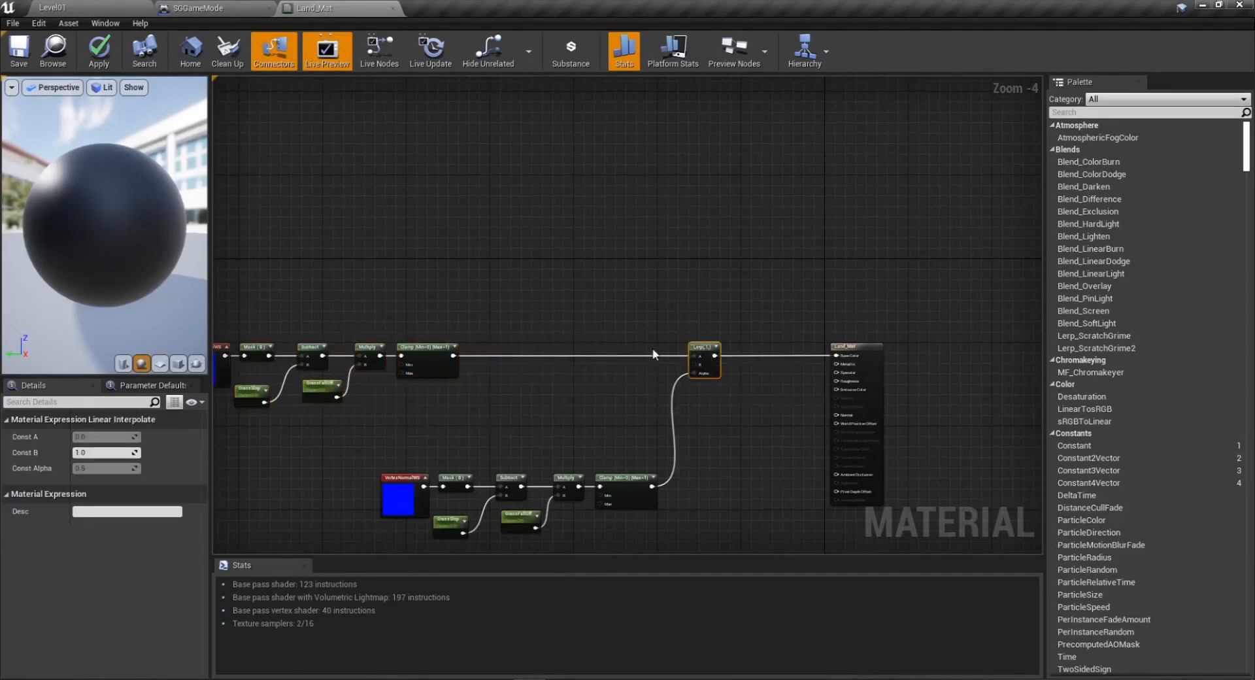
left_click(495, 340)
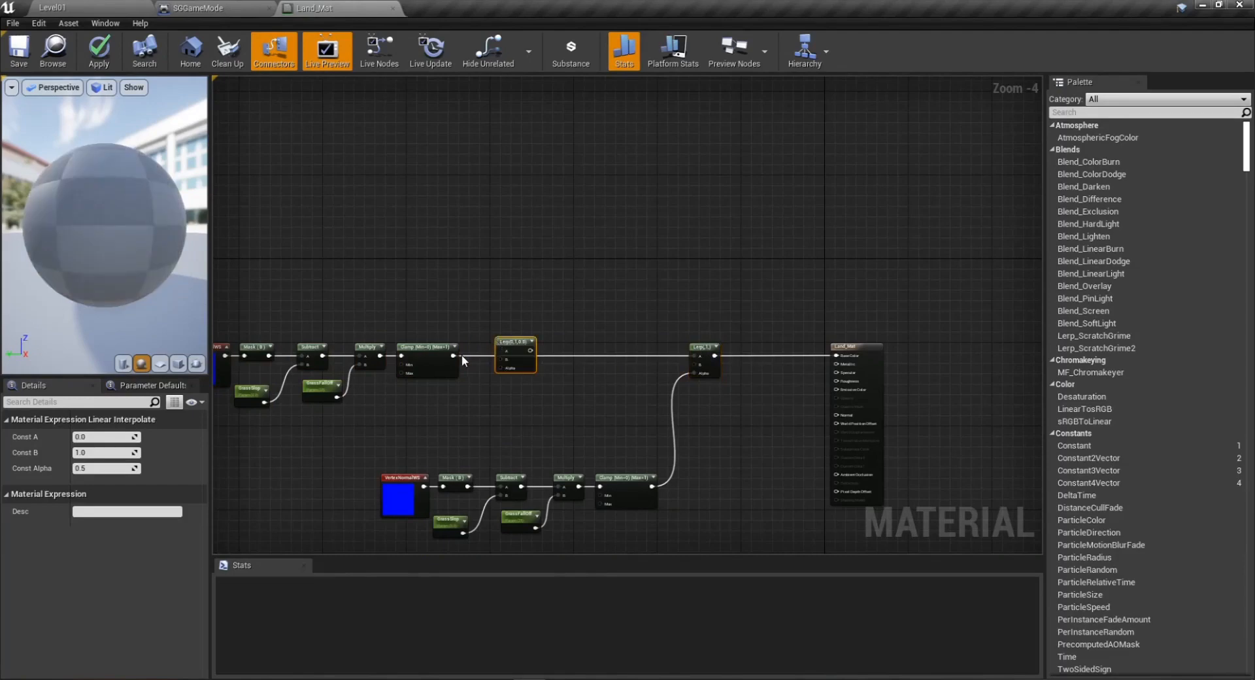
Connect the copied Clamp to the new Lerp's B and replace the final Lerp's A link with the new Lerp's output.
scroll(462, 354, "up", 4)
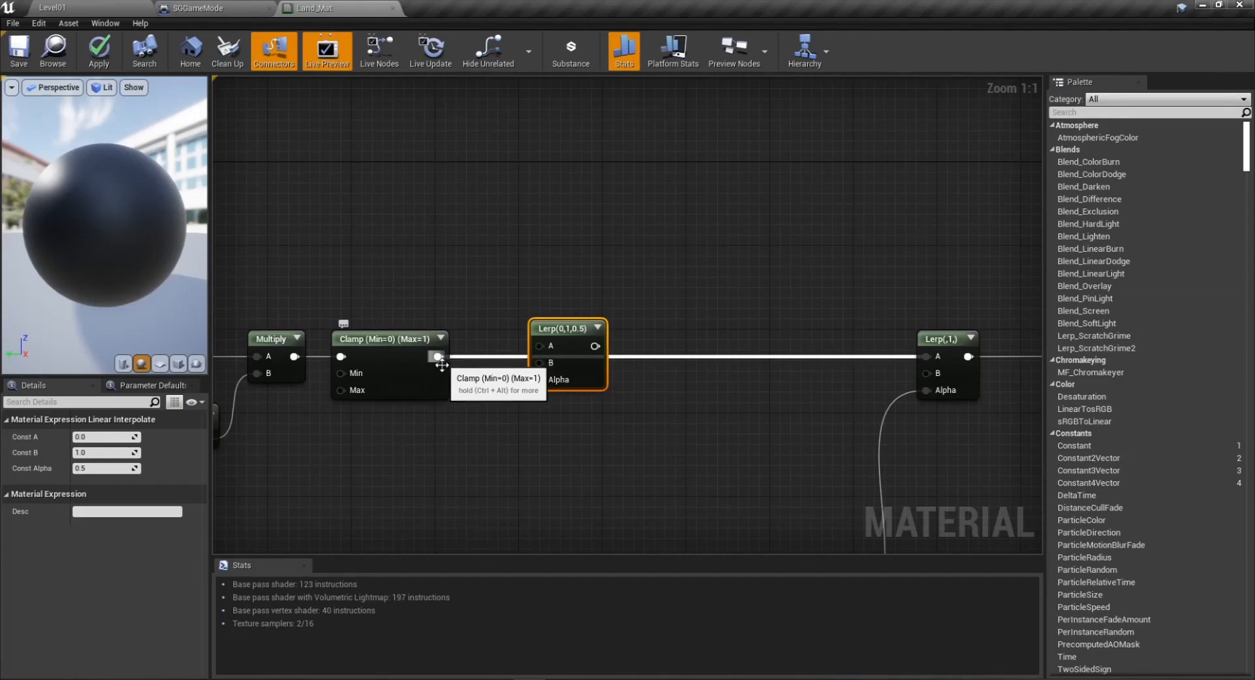
left_click_drag(437, 356, 572, 323)
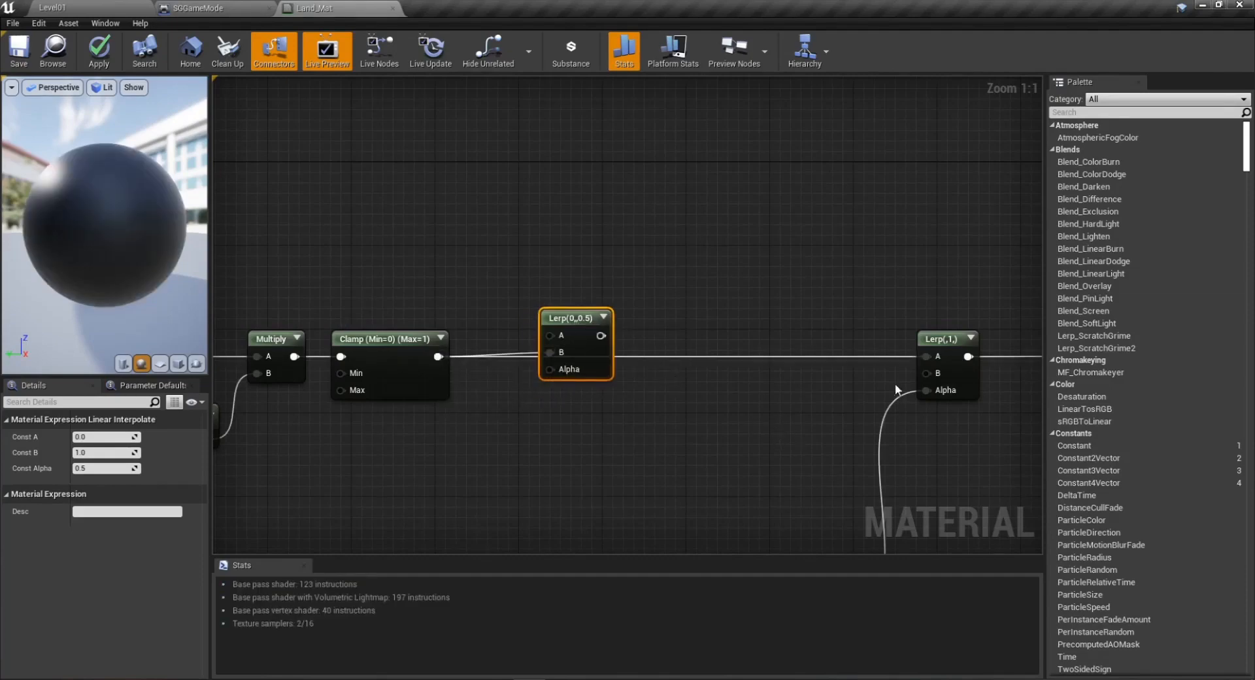
left_click(927, 357, "alt")
left_click_drag(601, 336, 926, 356)
Reconnect the upper mask chain's Clamp output from the new Lerp's B to its Alpha input.
scroll(644, 418, "down", 3)
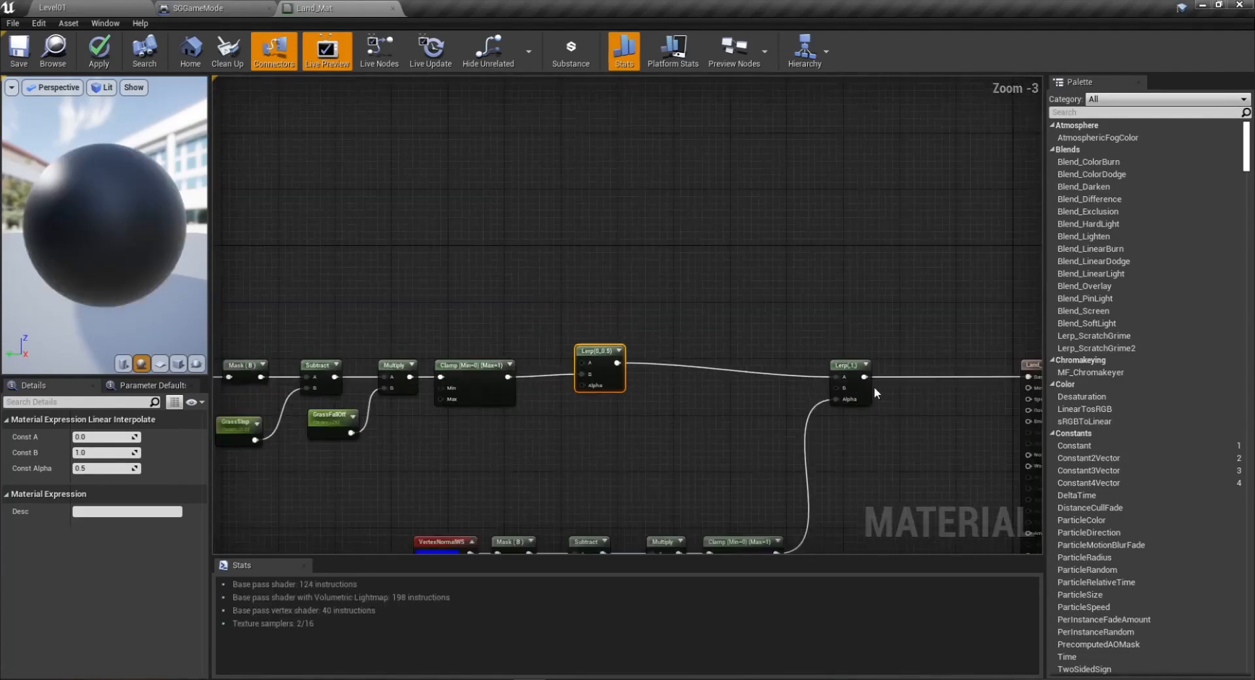
left_click_drag(340, 395, 739, 552)
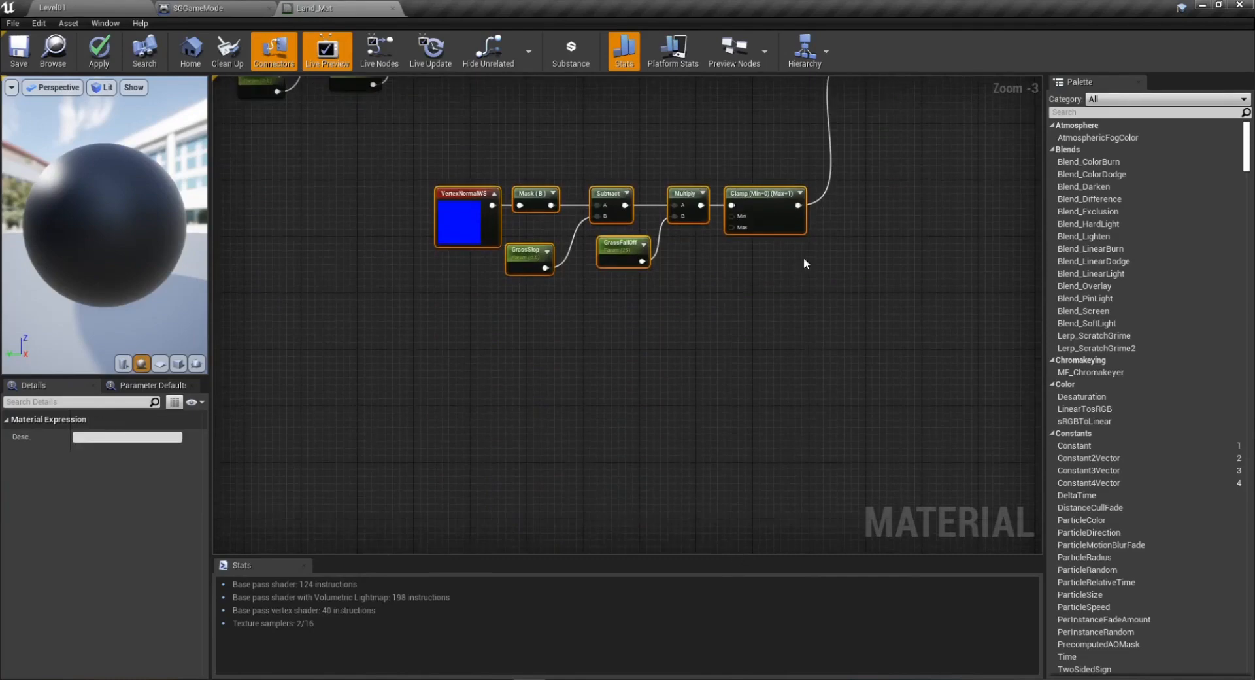
right_click_drag(803, 264, 752, 500)
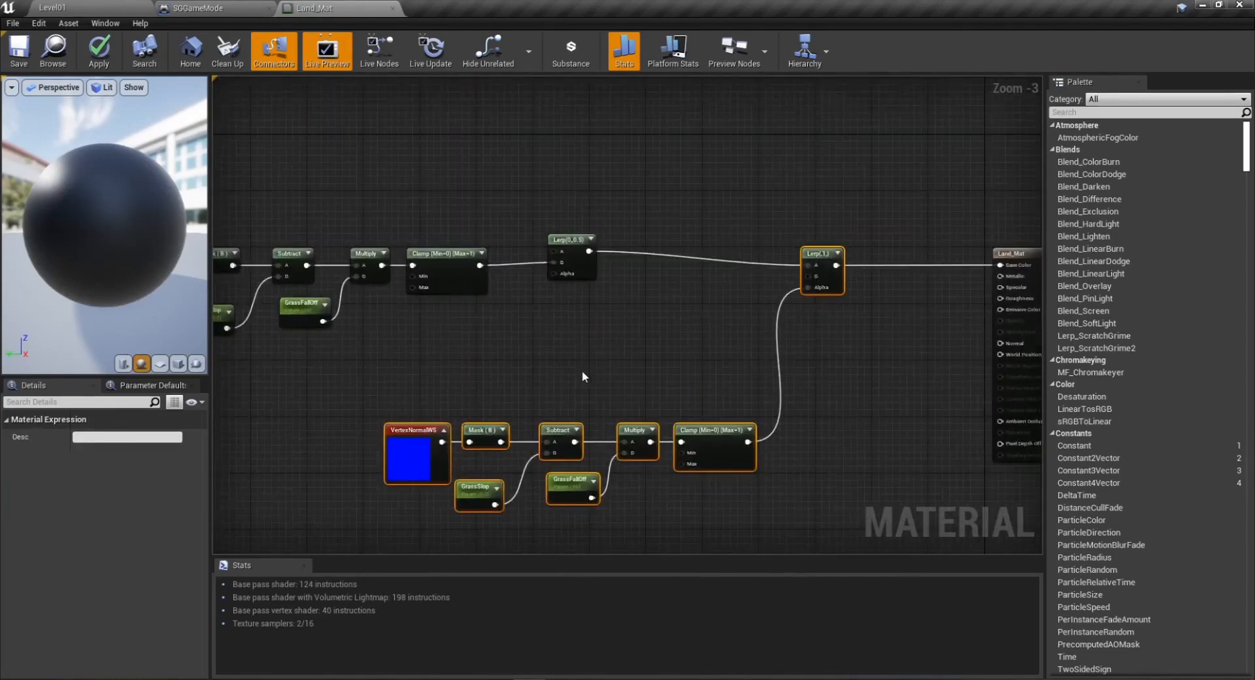
right_click_drag(582, 370, 710, 457)
left_click(706, 369)
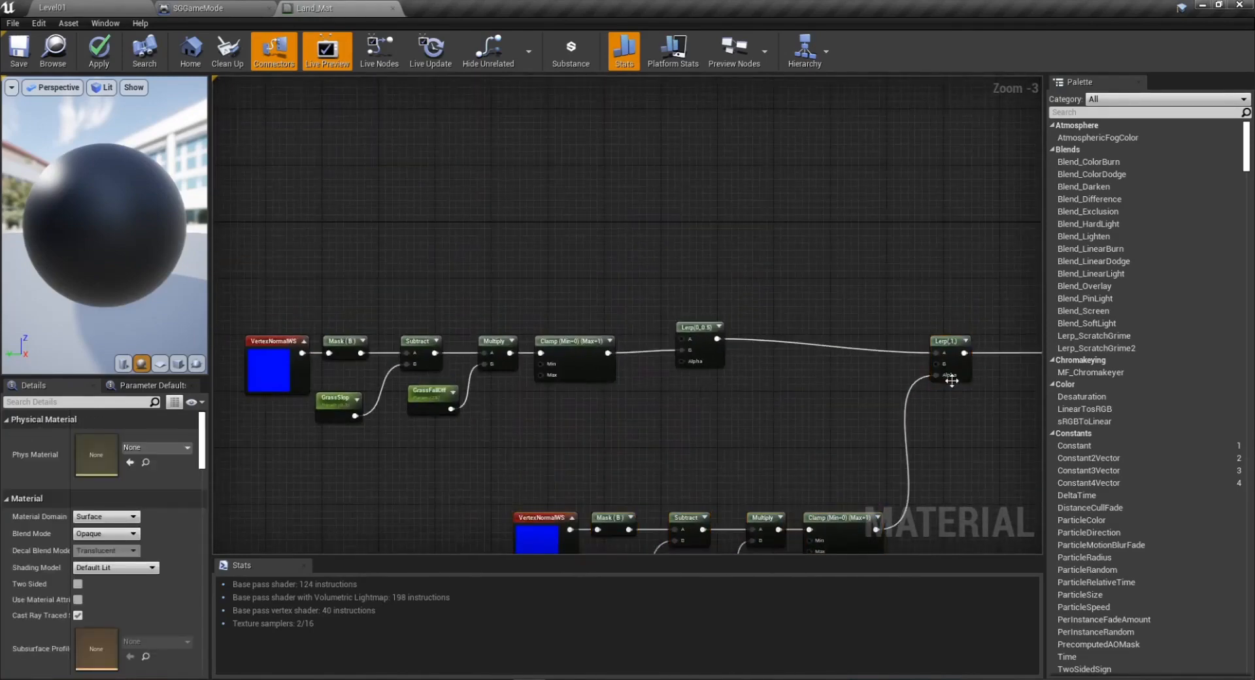
left_click_drag(608, 351, 684, 362)
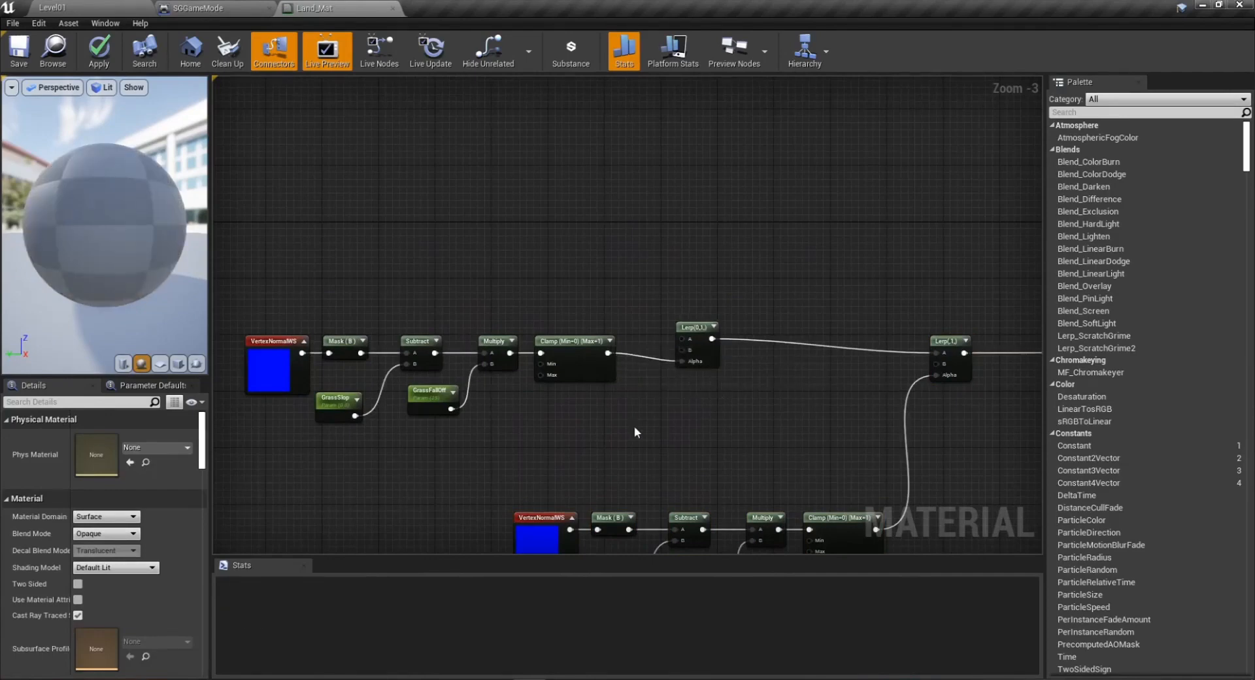
Shift the upper mask chain slightly down and straighten the connections from VertexNormalWS through Clamp to the new Lerp's Alpha.
right_click_drag(270, 278, 399, 293)
left_click_drag(366, 289, 692, 456)
left_click_drag(705, 381, 704, 395)
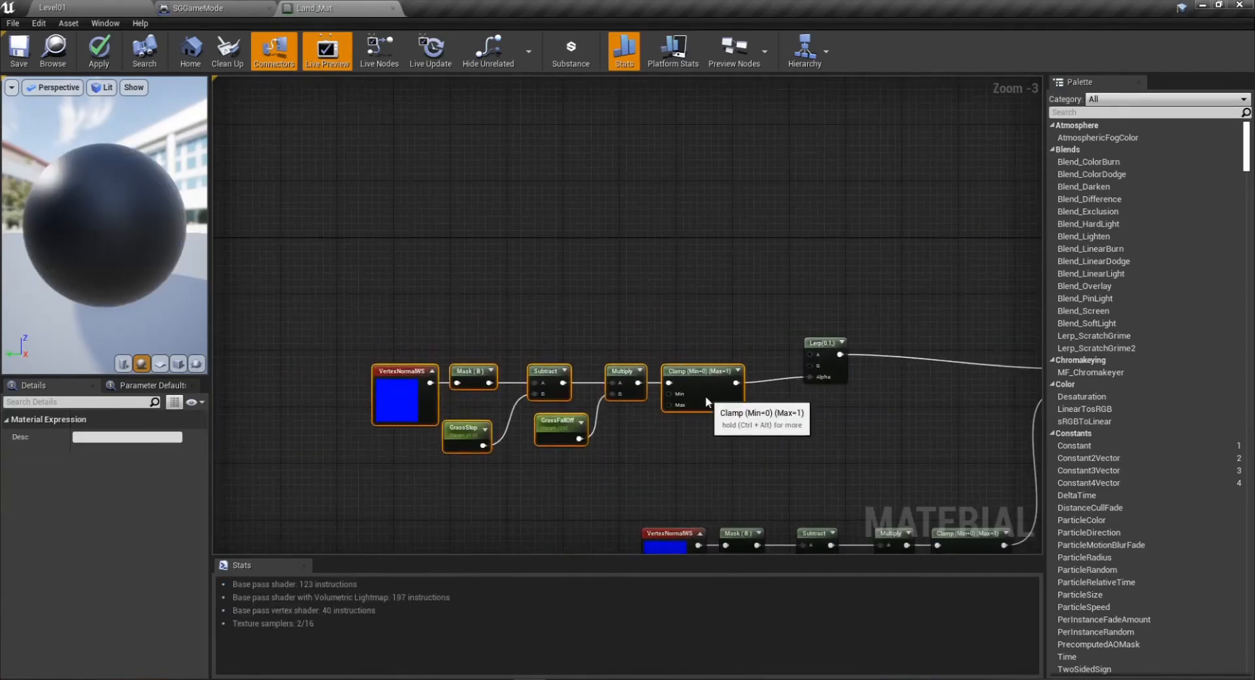
right_click_drag(705, 394, 481, 331)
right_click_drag(696, 415, 667, 387)
left_click_drag(398, 405, 790, 554)
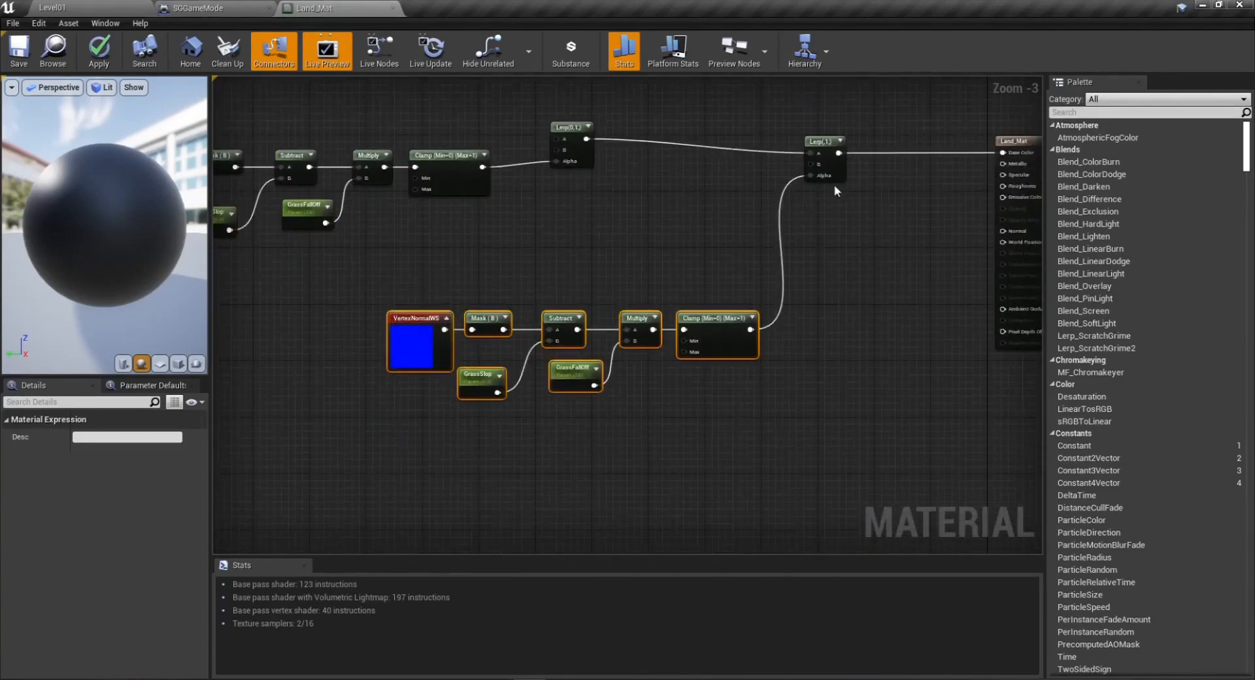
right_click_drag(604, 177, 621, 288)
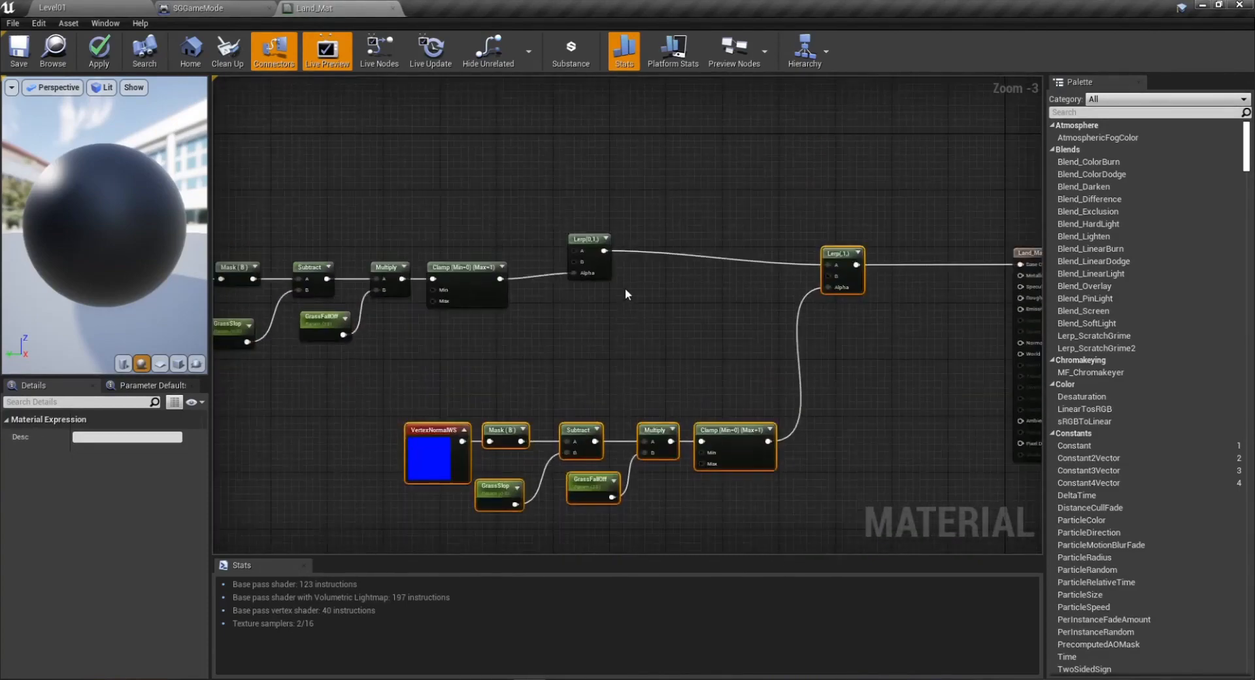
right_click_drag(689, 325, 861, 448)
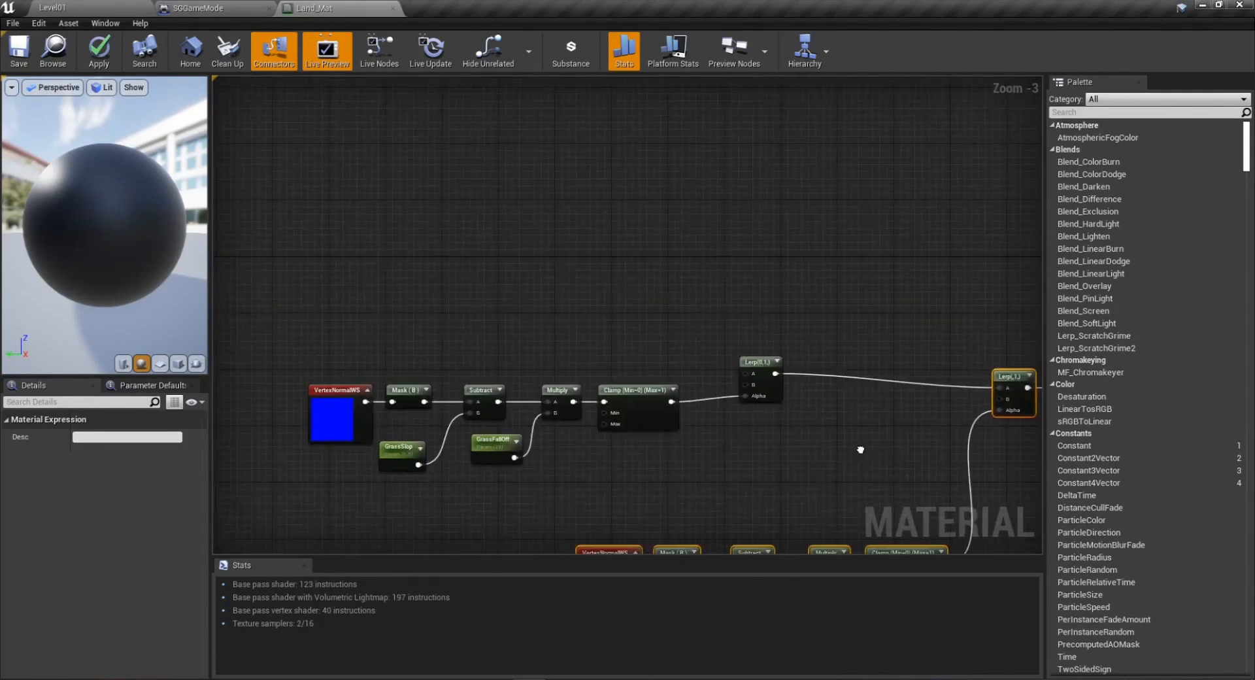
left_click_drag(293, 304, 827, 417)
key("q")
left_click(782, 437)
scroll(713, 392, "down", 2)
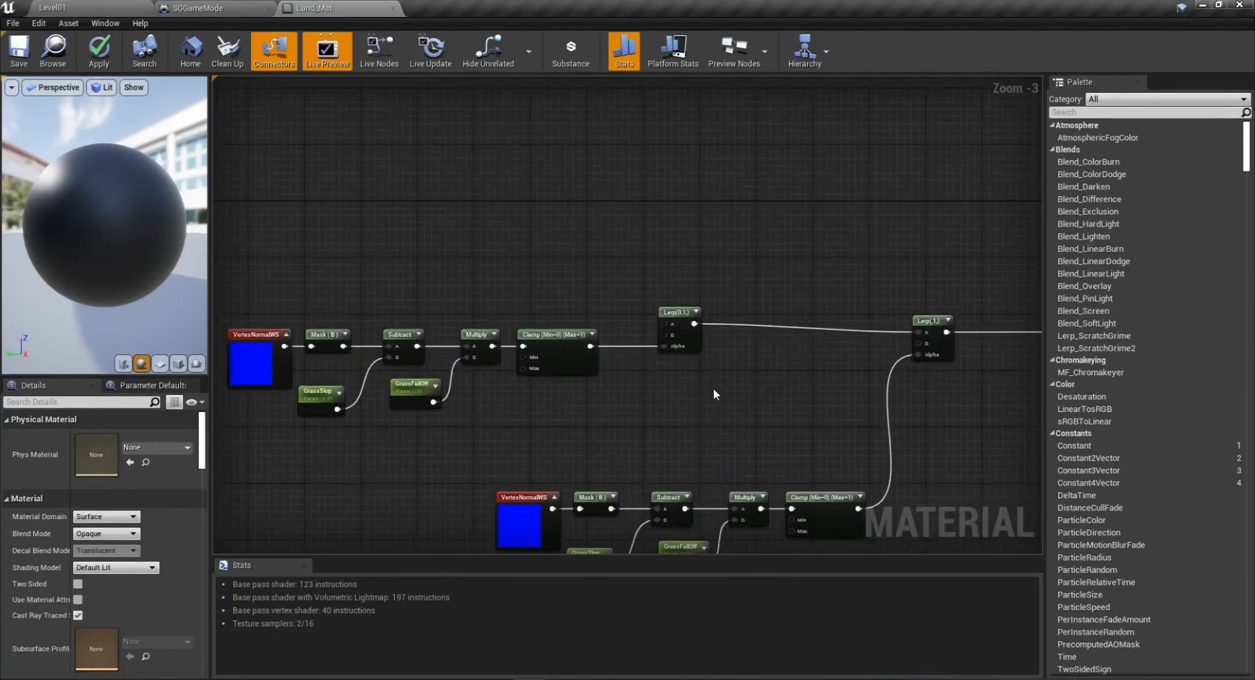
Apply the Land_Mat changes, open the LanDscapeBP folder in the level editor and save all modified assets.
left_click(99, 50)
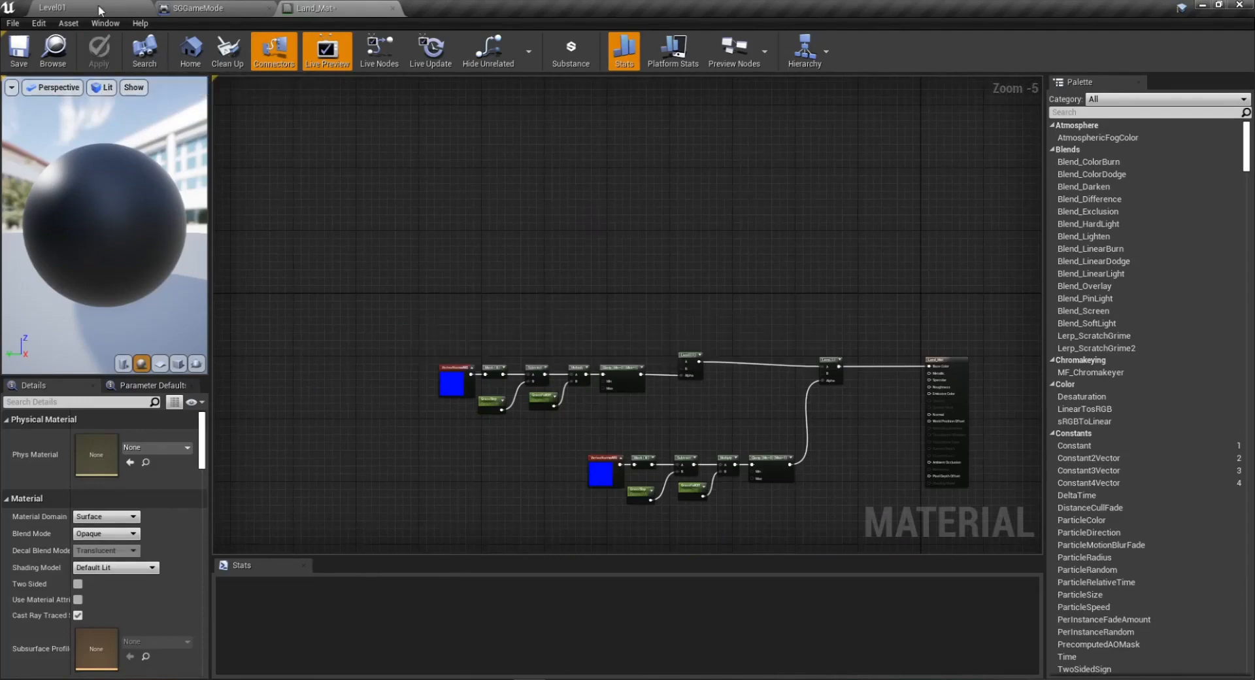
left_click(99, 10)
scroll(131, 615, "down", 2)
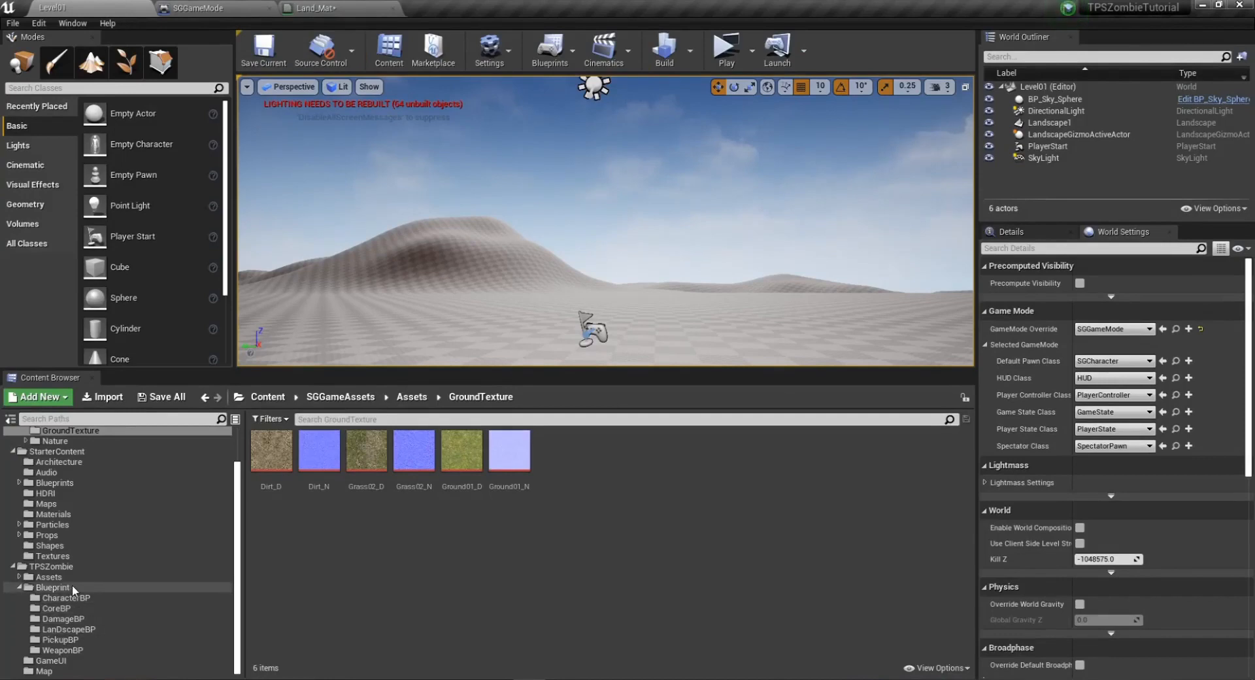
left_click(65, 629)
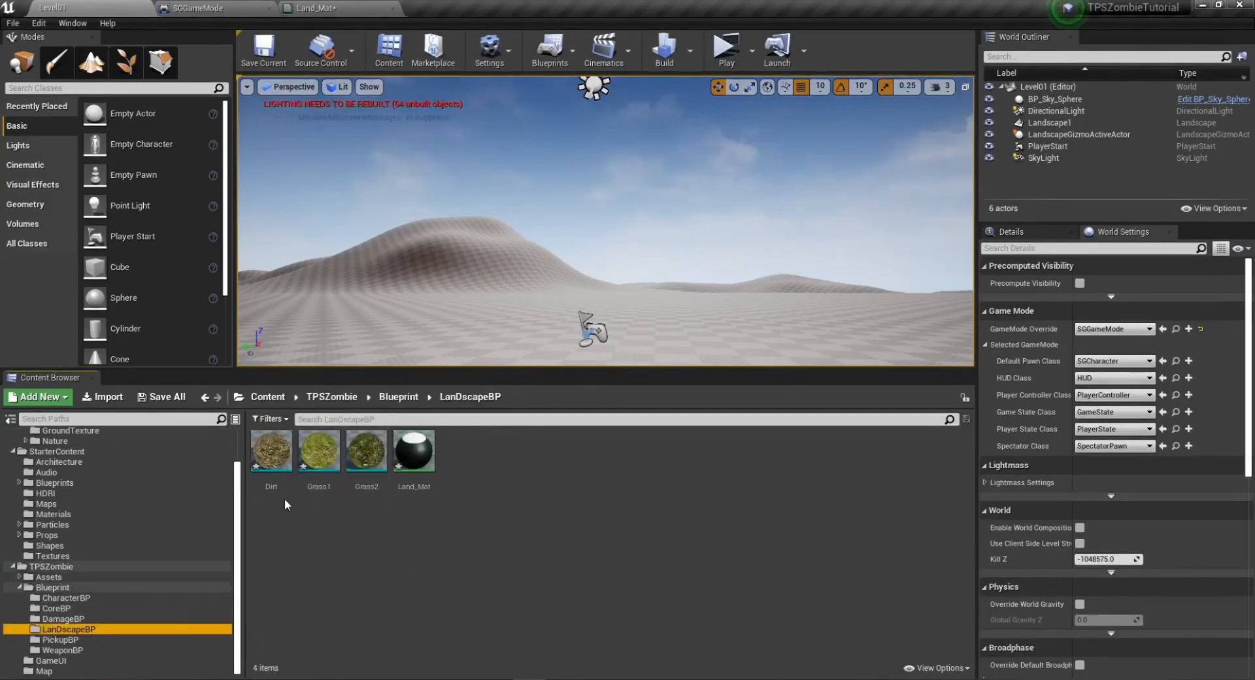
left_click(160, 397)
left_click(744, 469)
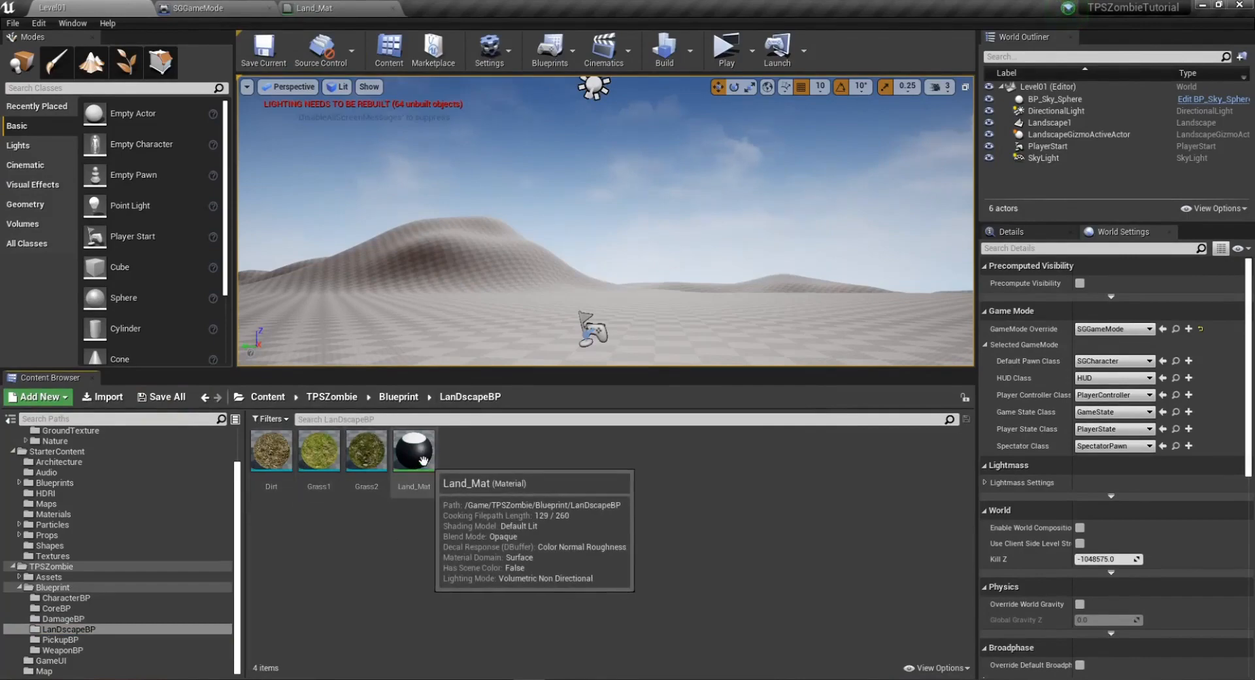
Reopen the Land_Mat material and inspect the slope mask on the preview sphere from above.
double_click(395, 474)
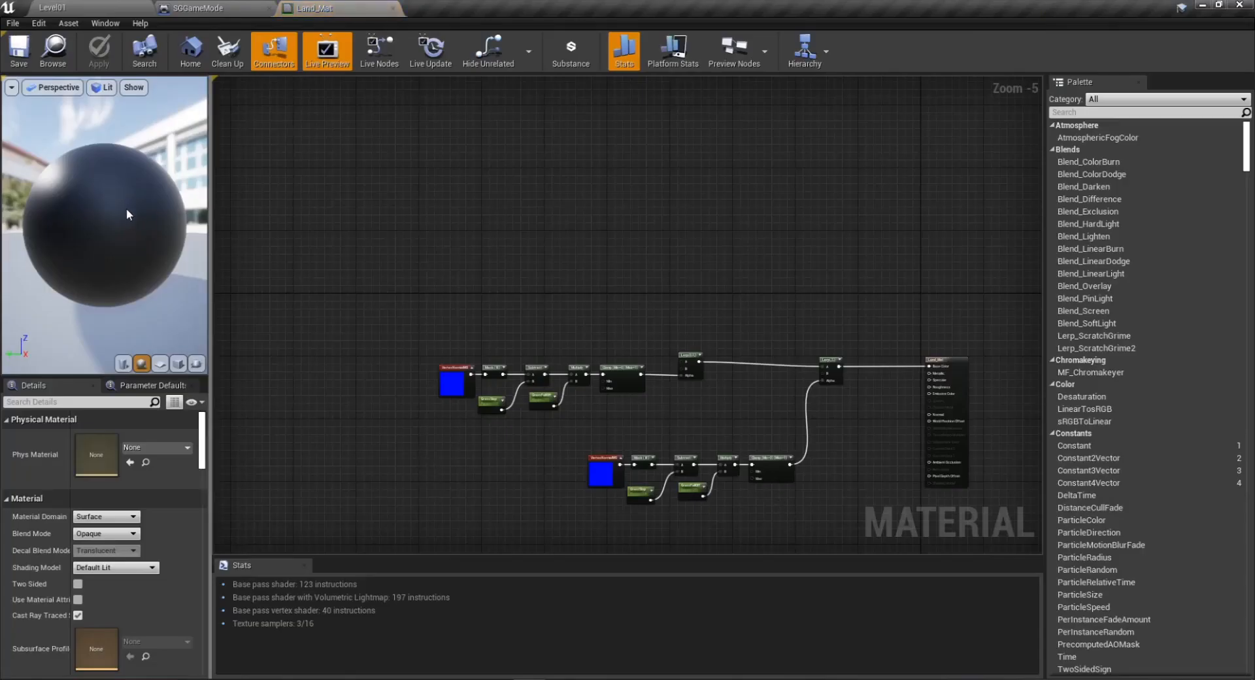
left_click_drag(127, 208, 129, 281)
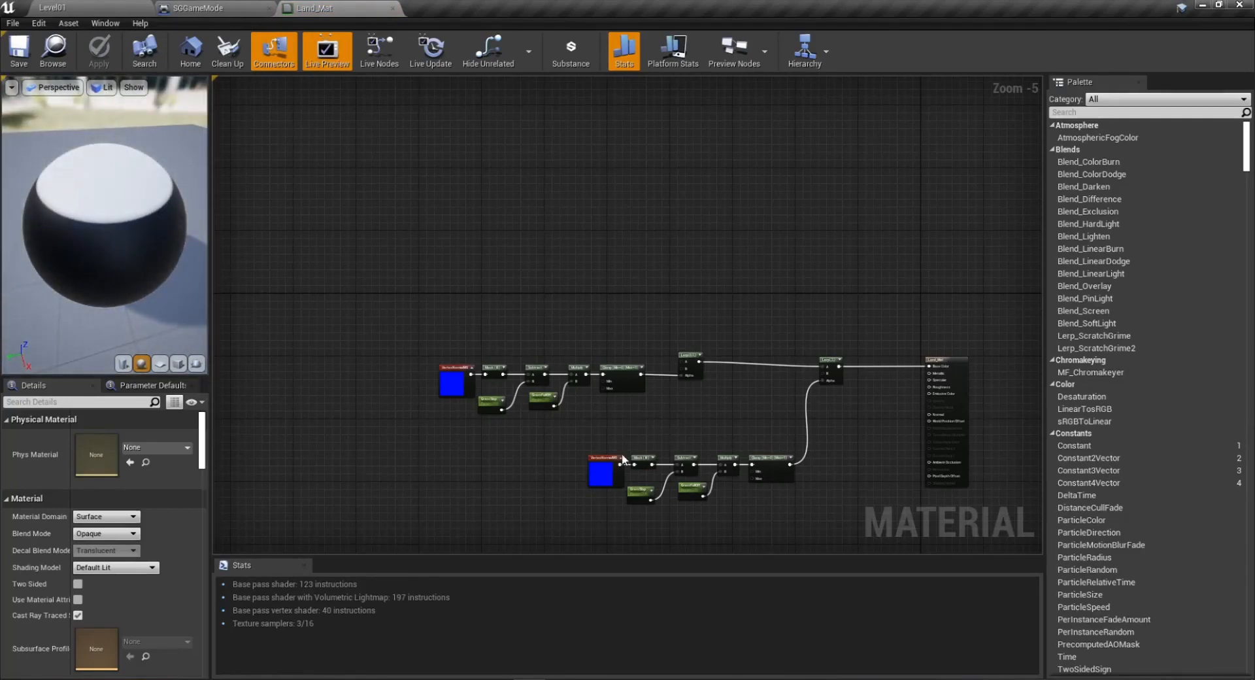
scroll(693, 485, "up", 3)
scroll(693, 485, "up", 1)
Try GrassSlop default values of about 1.515 and 0.507, checking each one on the preview sphere.
left_click(573, 498)
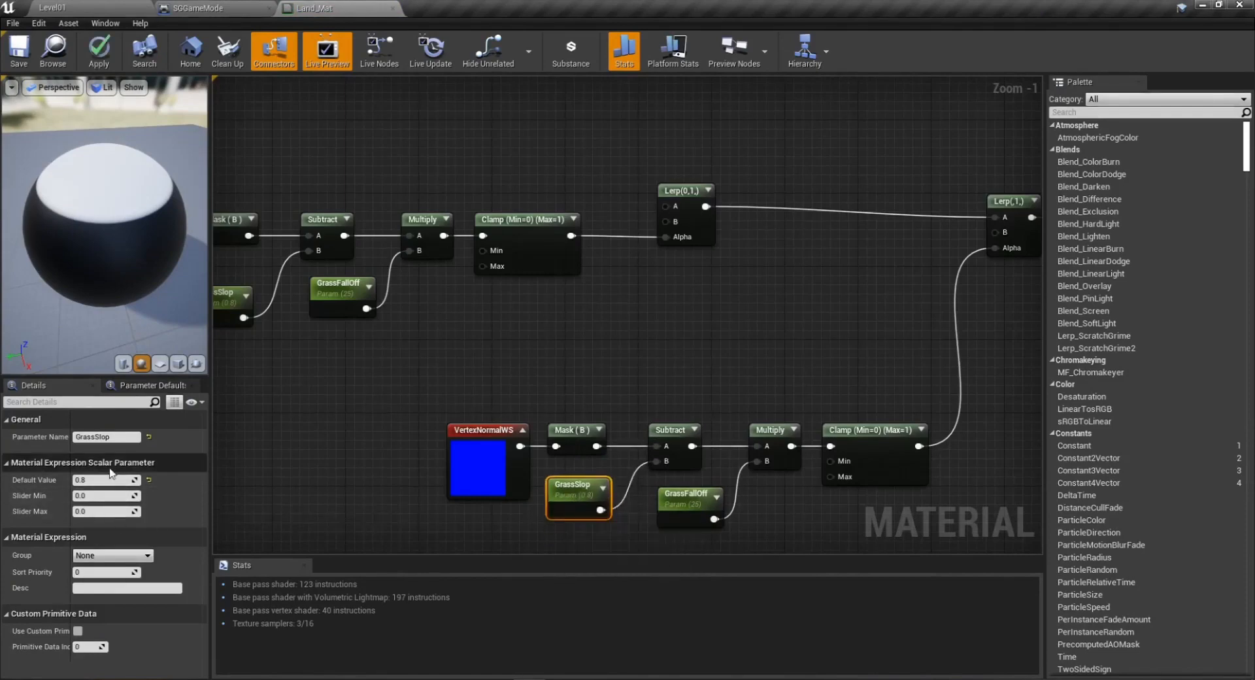
left_click_drag(105, 480, 140, 480)
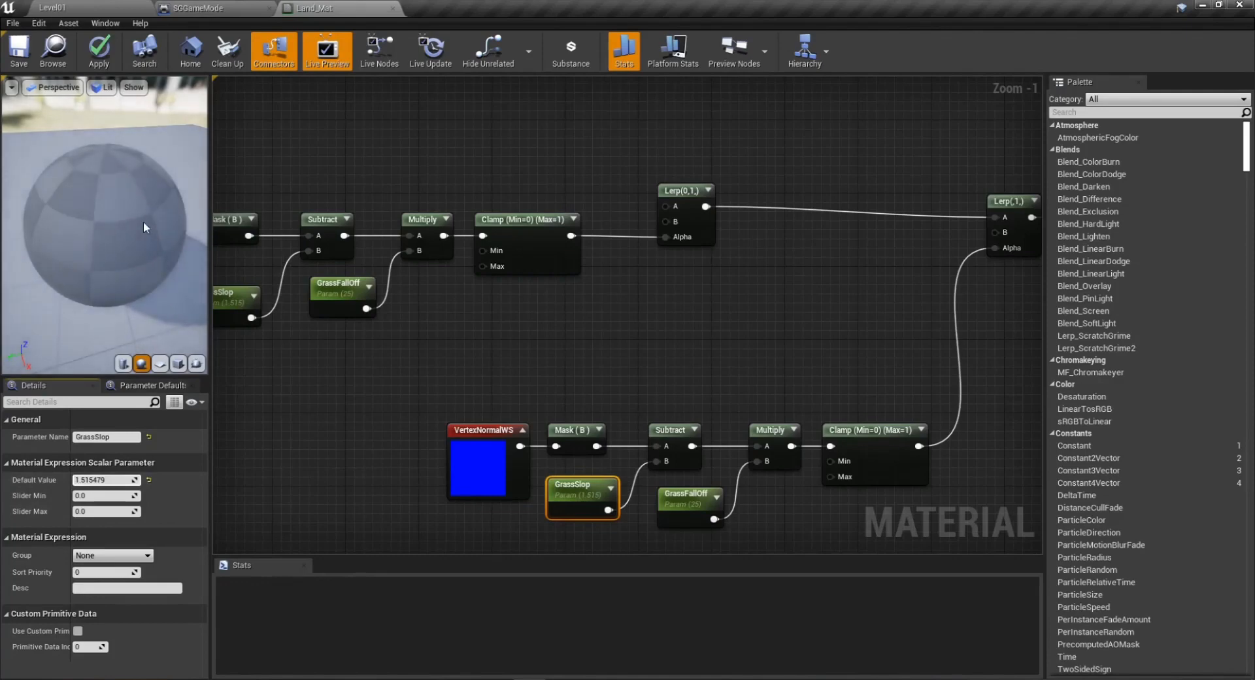
left_click_drag(124, 217, 123, 294)
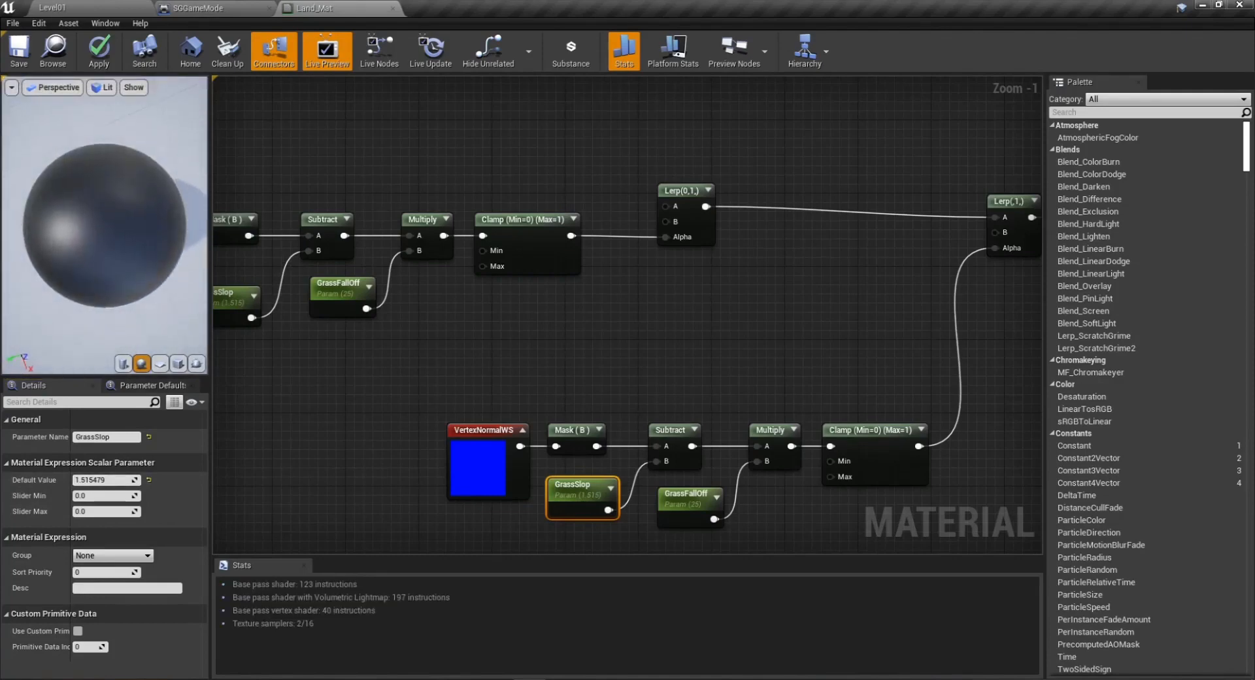
mouse_move(105, 480)
left_mouse_down()
mouse_move(88, 480)
mouse_move(105, 482)
left_mouse_up()
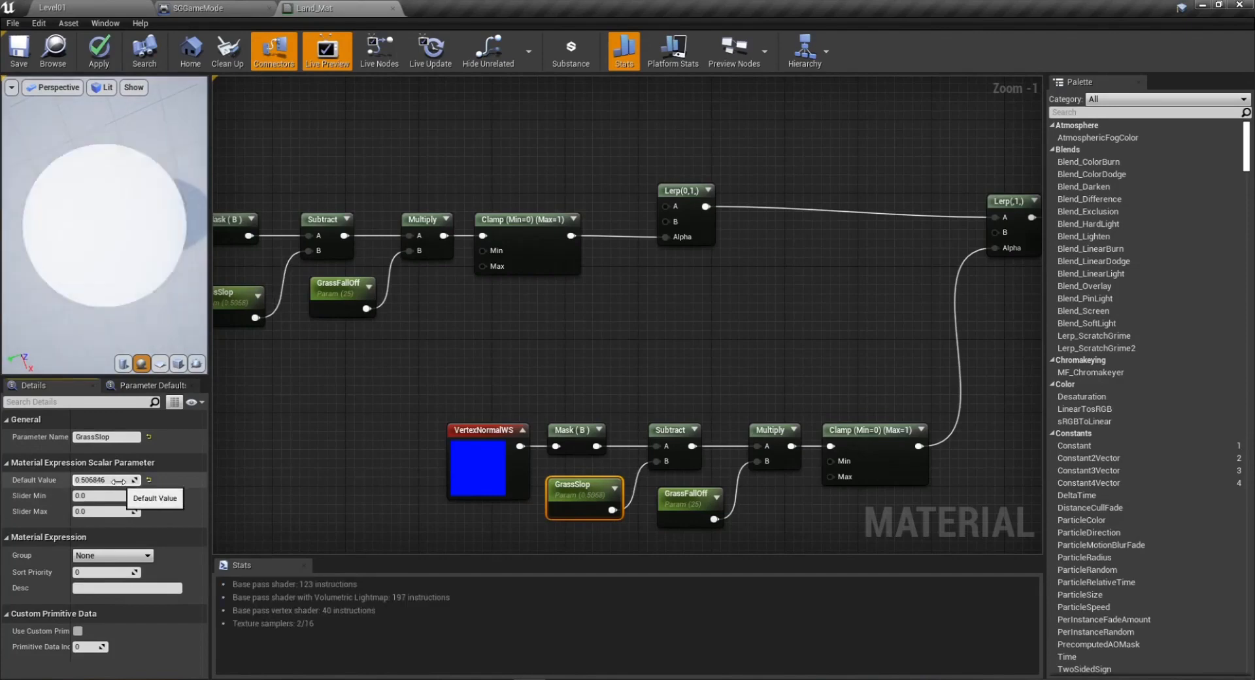
left_click_drag(162, 247, 163, 327)
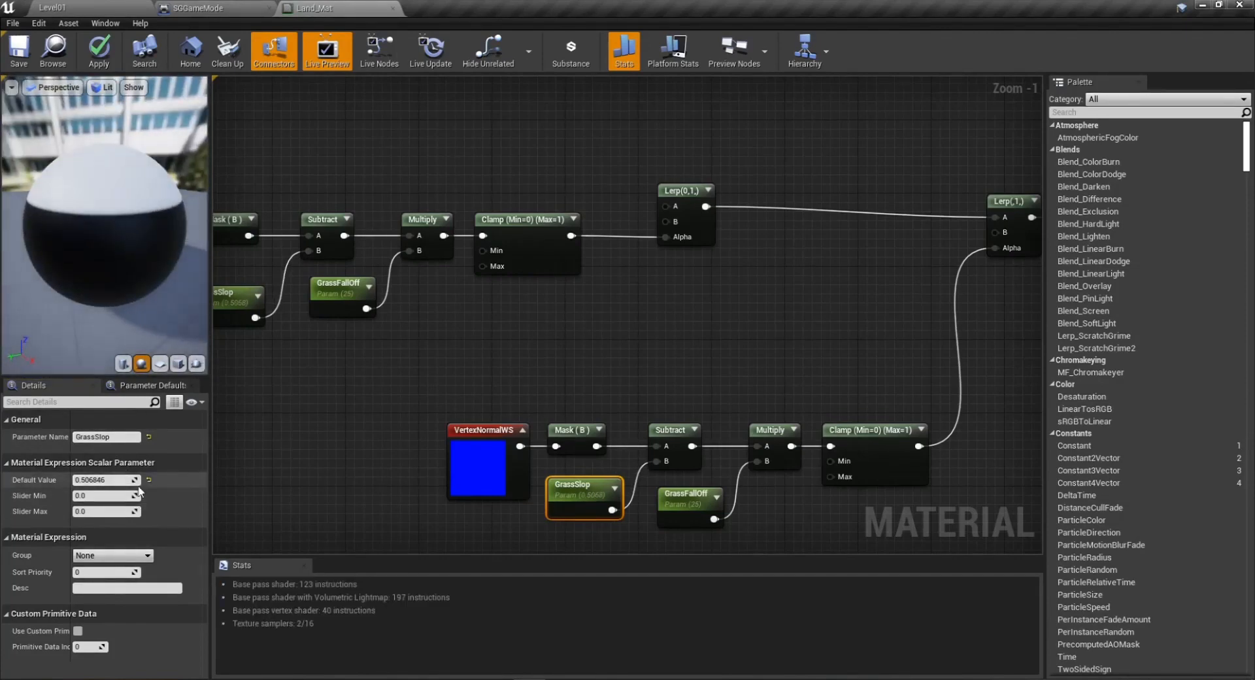
Try GrassSlop default values of 0.8, 0.7 and 0.9, comparing the mask coverage on the preview sphere.
left_click(107, 481)
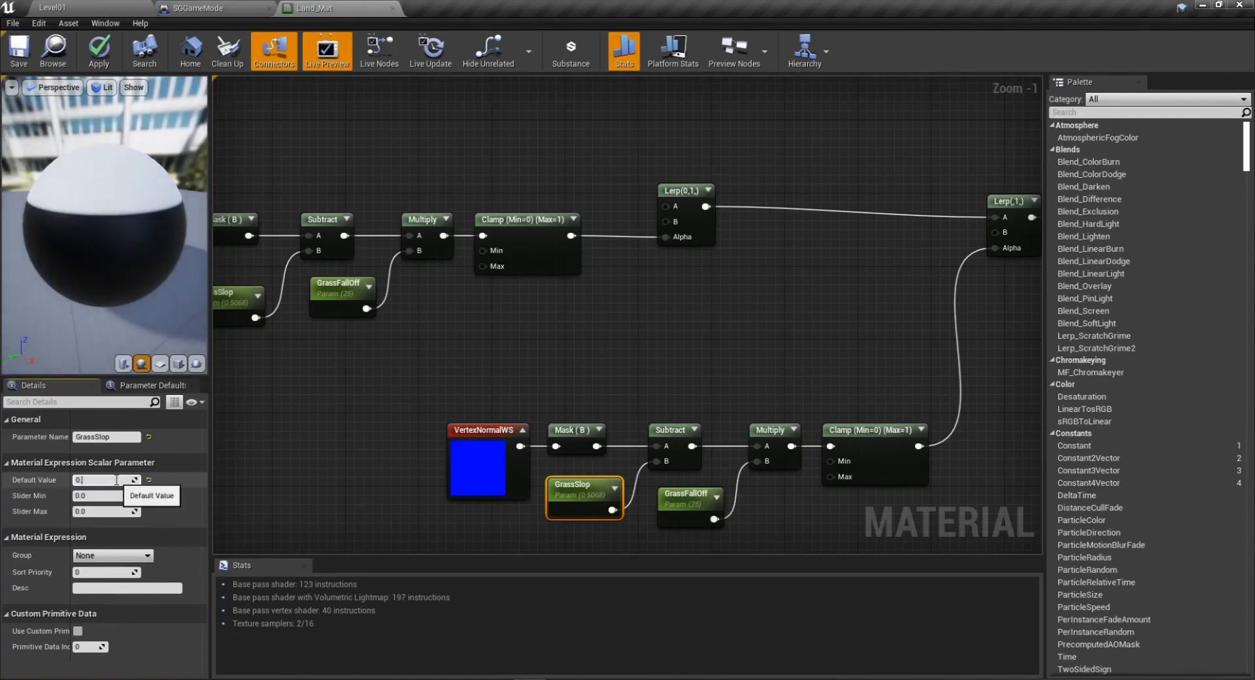
key("Return")
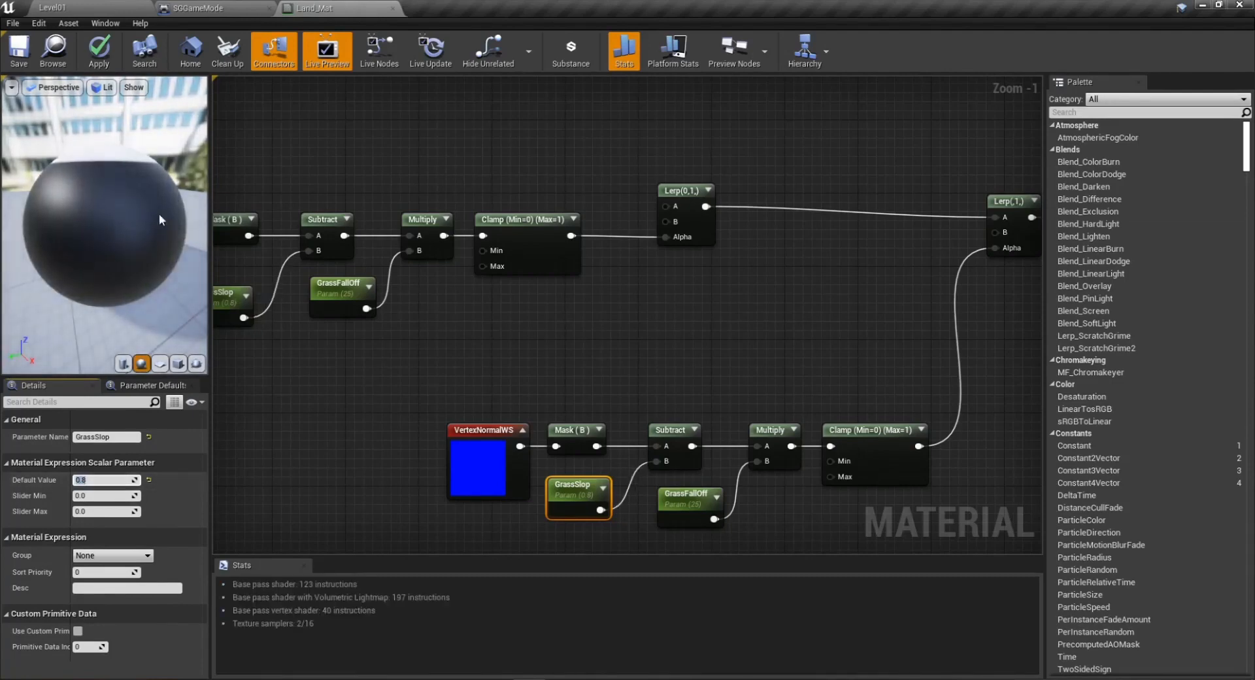
left_click_drag(164, 228, 159, 247)
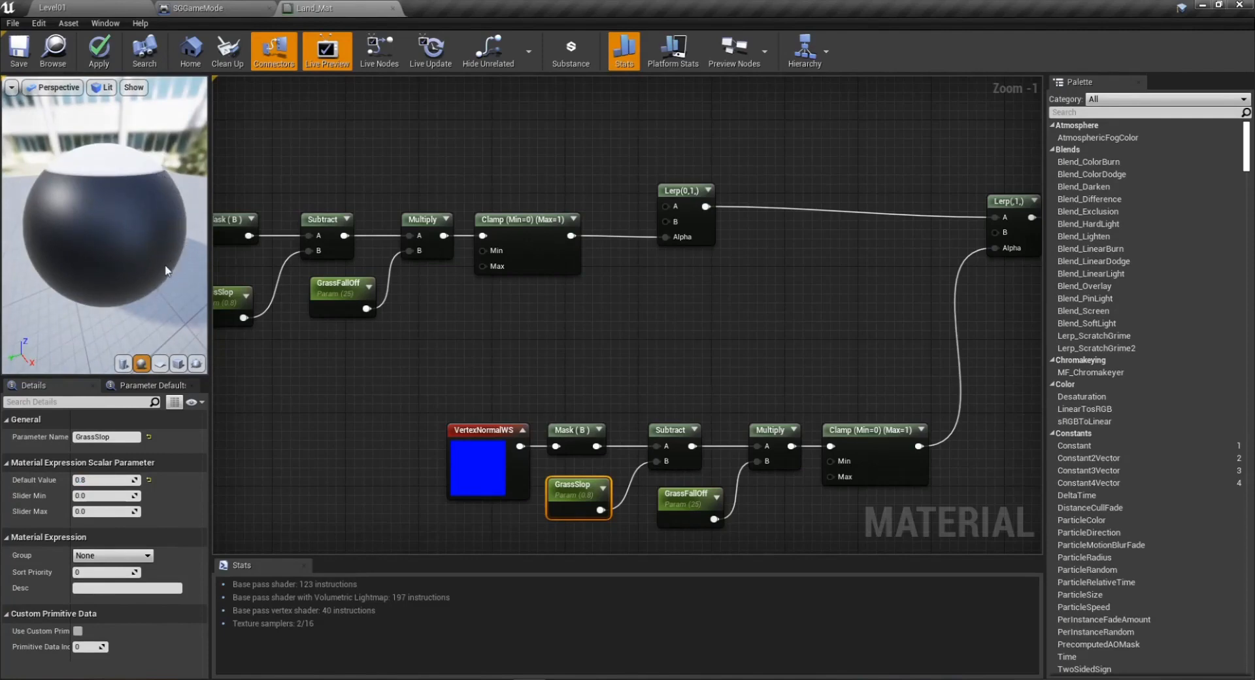
left_click(112, 480)
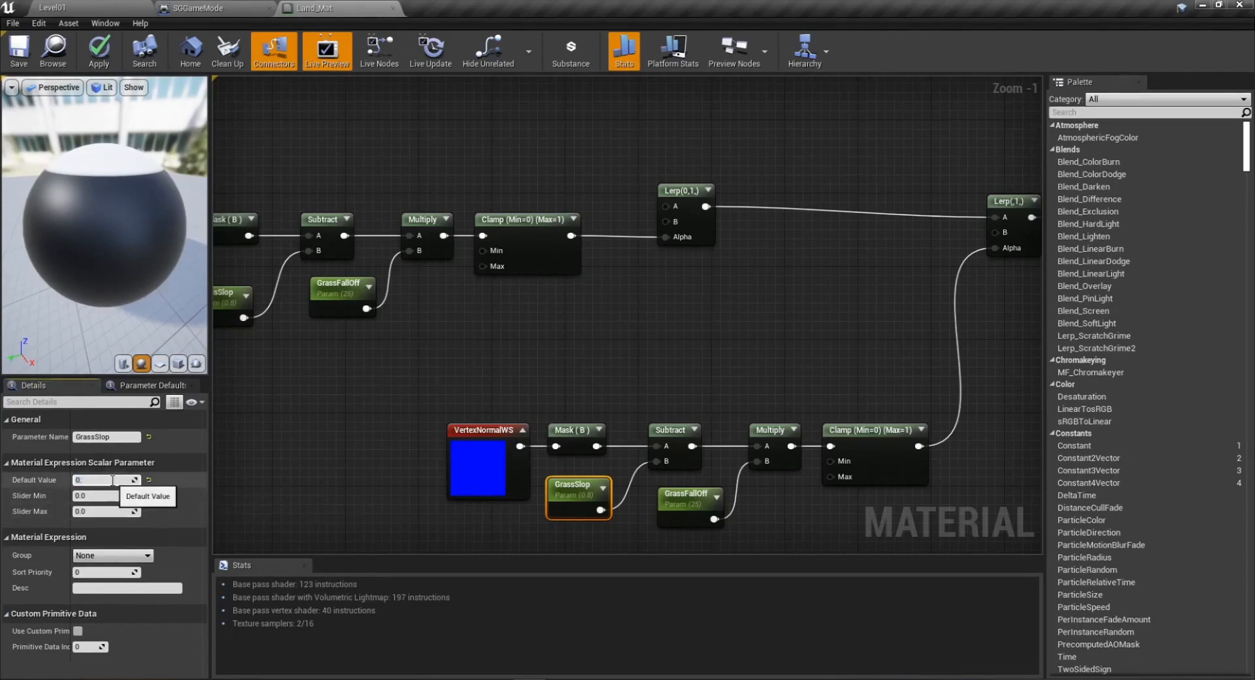
type("7")
key("Return")
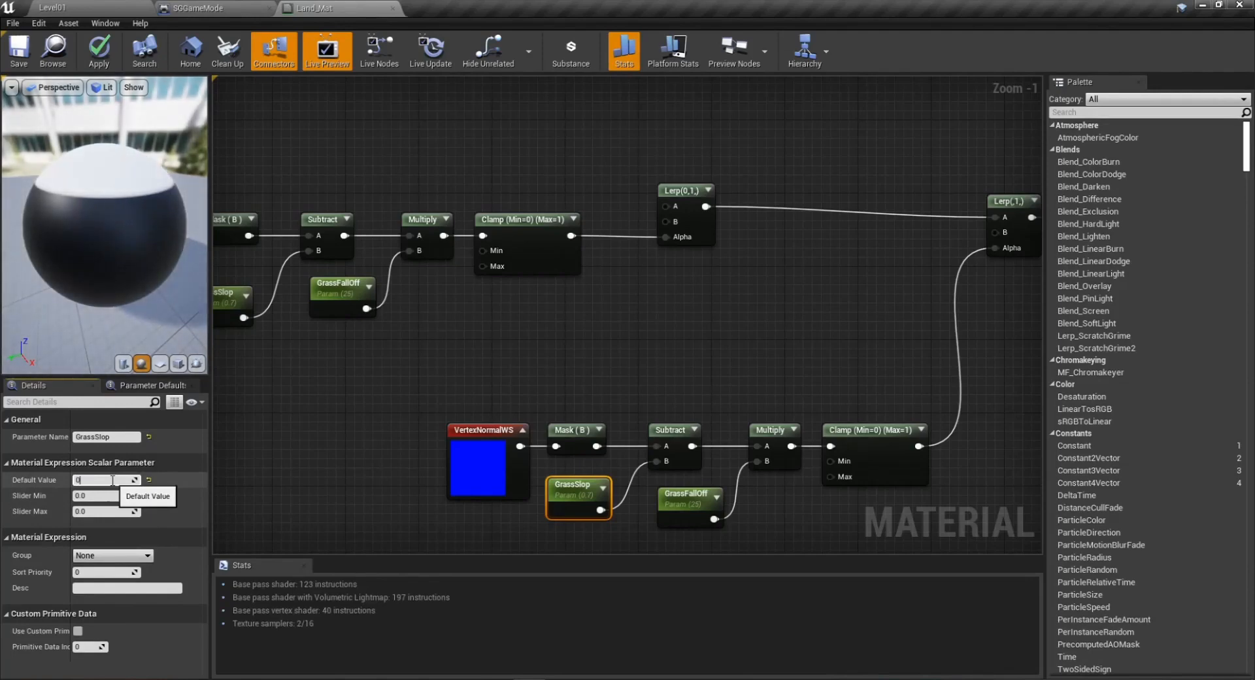
key("Return")
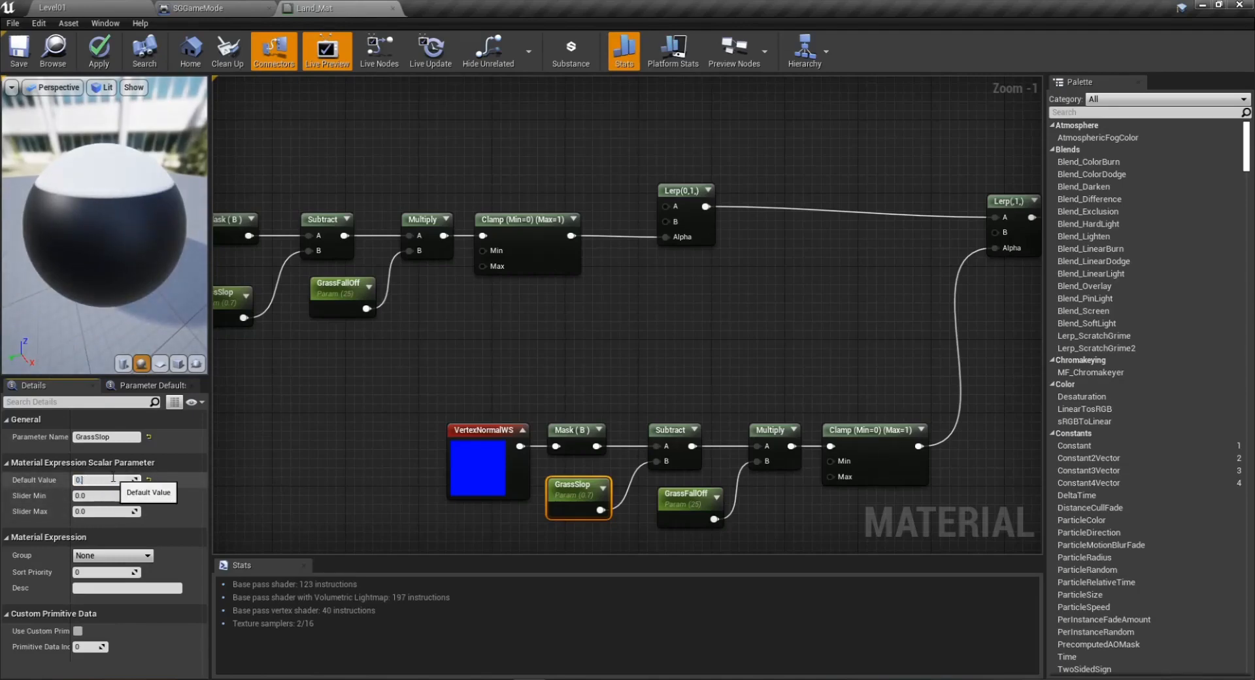
type("0.9")
key("Return")
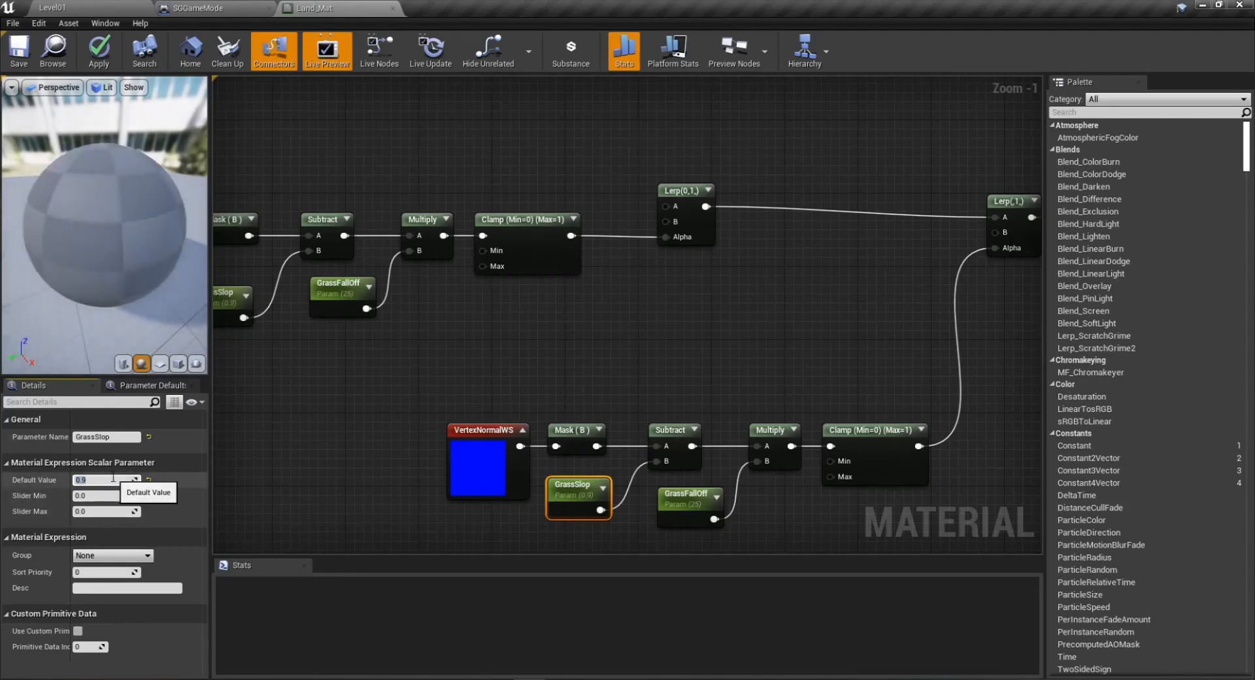
left_click_drag(122, 165, 131, 179)
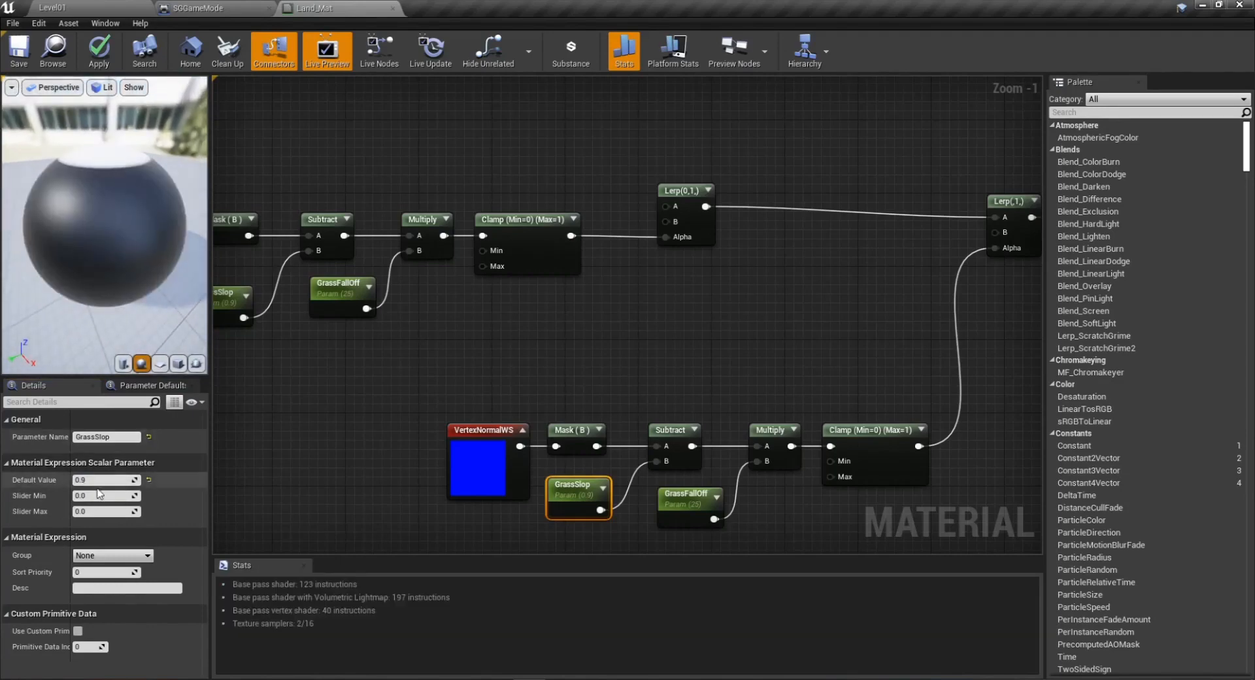
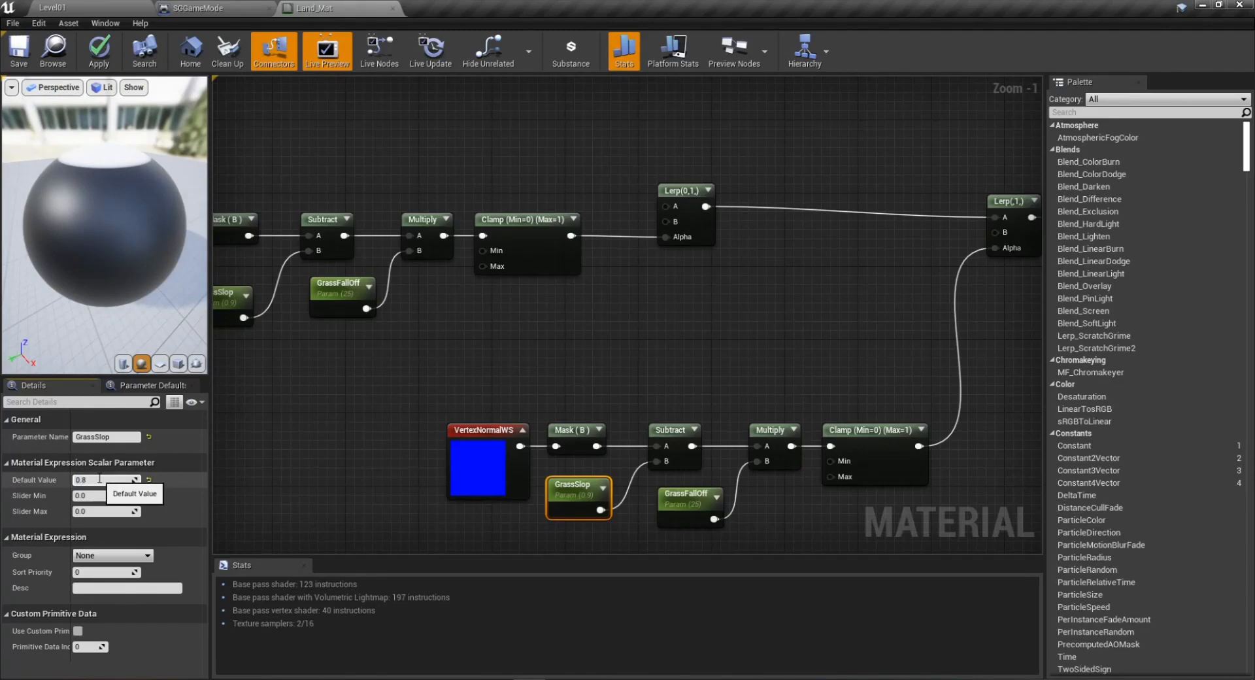
Set the GrassSlop default value to 0.8 and apply the material.
key("Return")
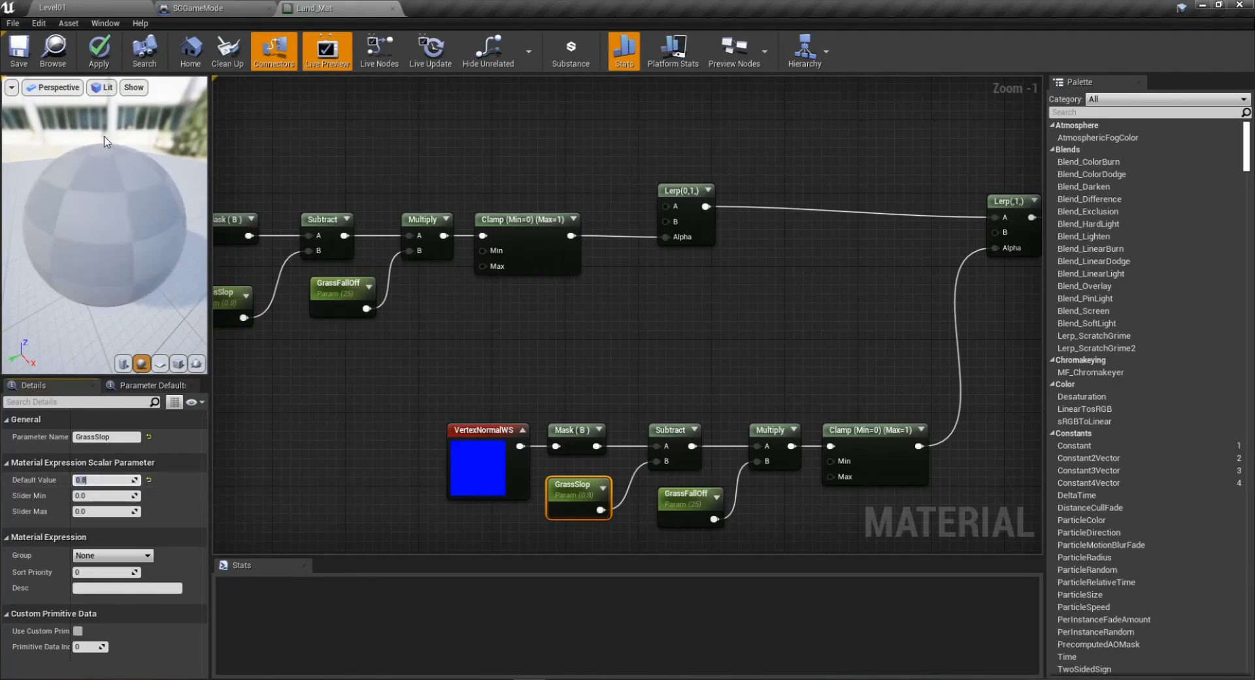
left_click(99, 52)
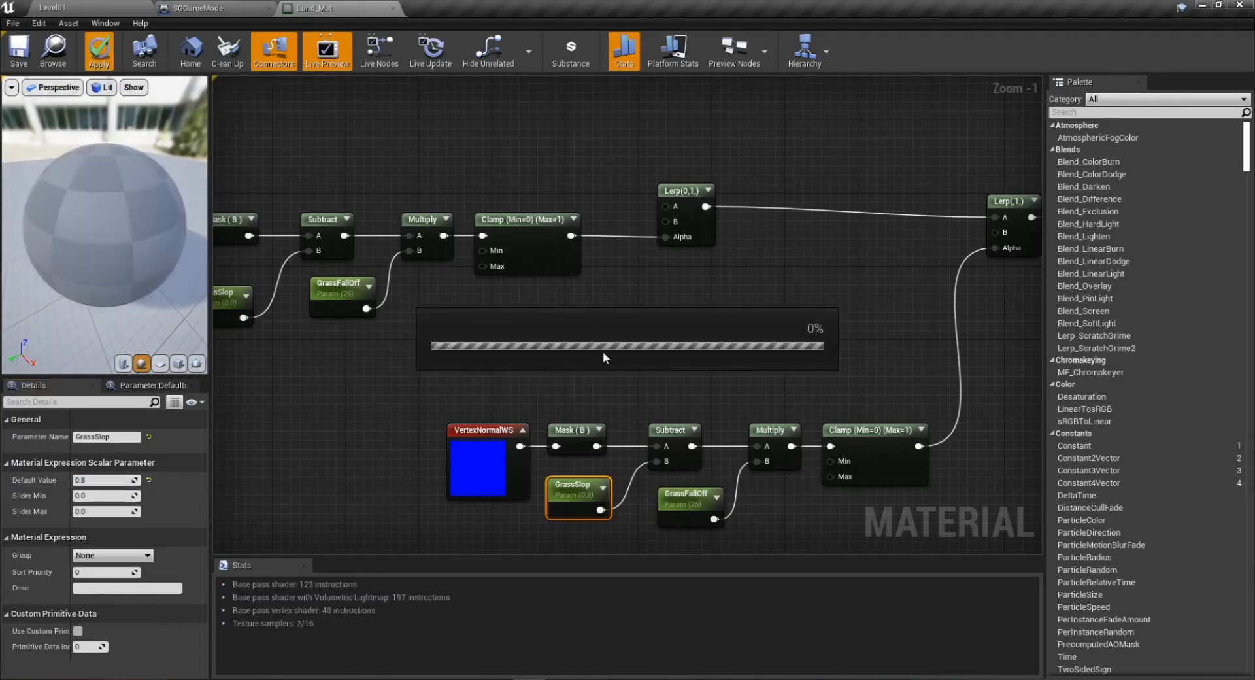
right_click_drag(528, 156, 651, 331)
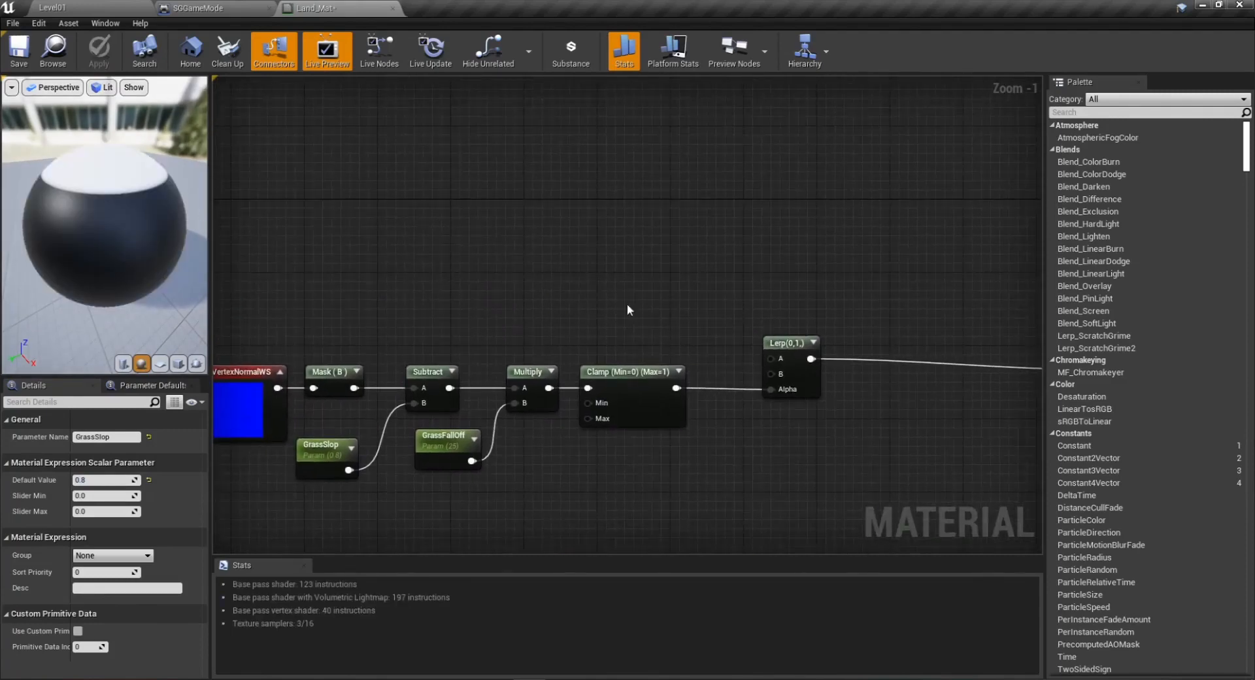
right_click(556, 298)
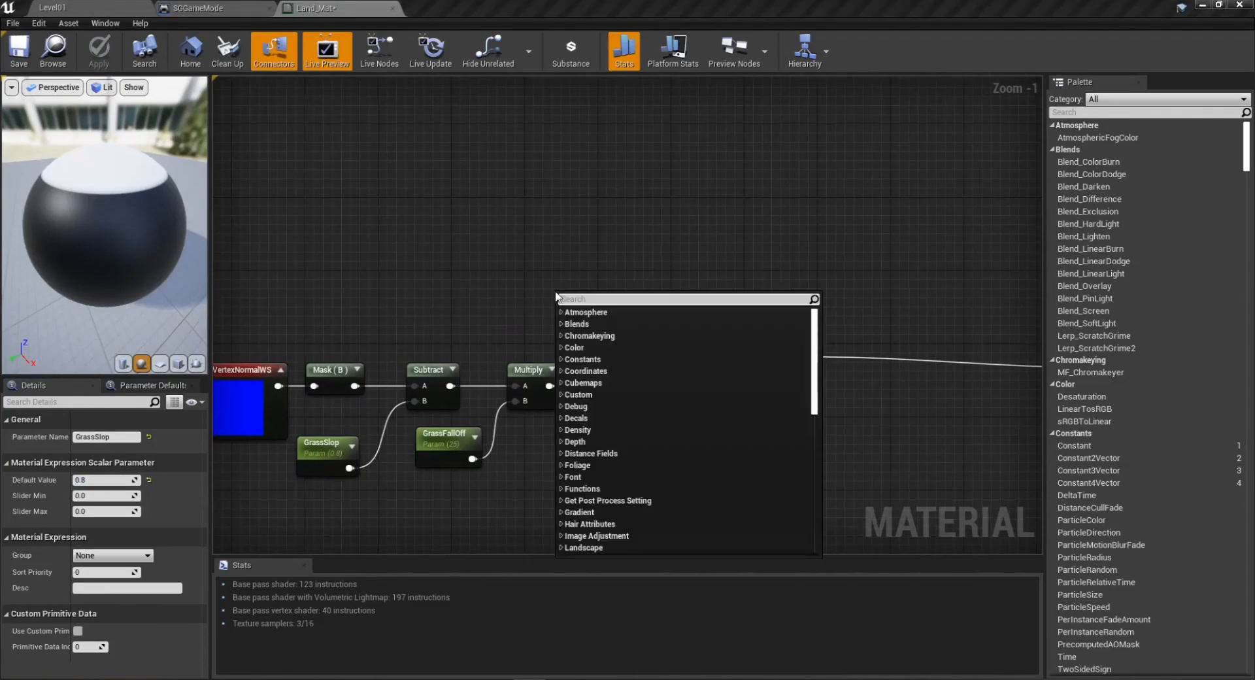
type("mate")
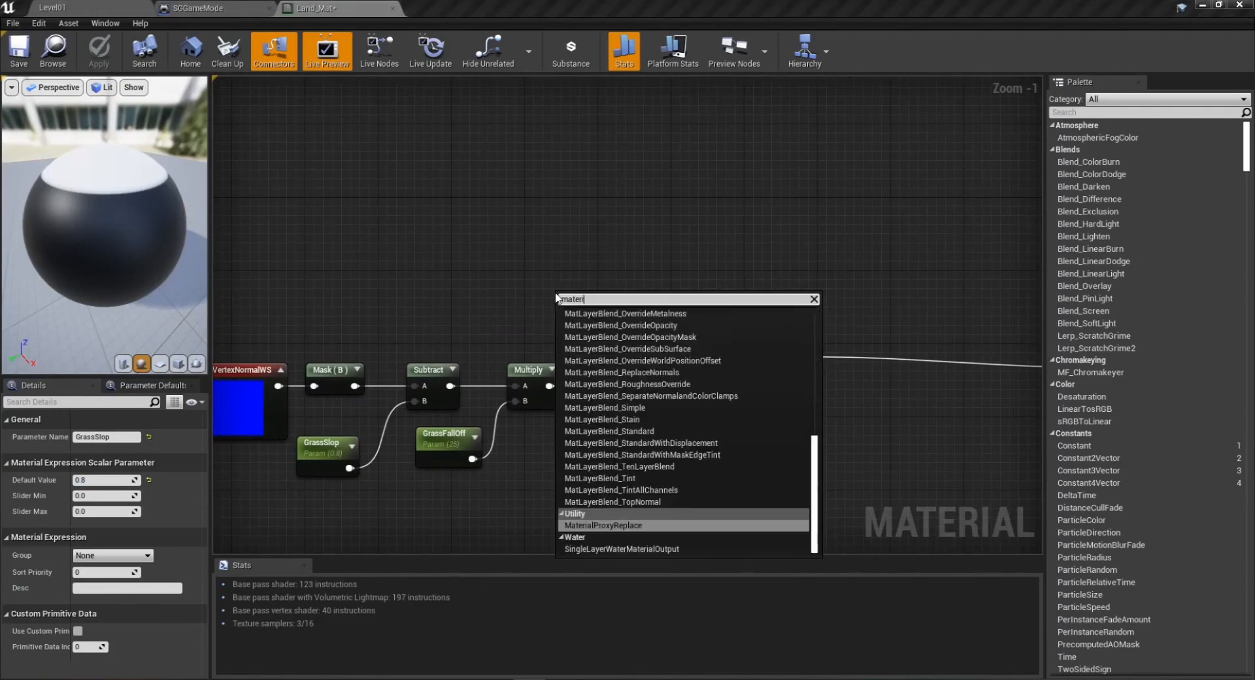
type("rial fun")
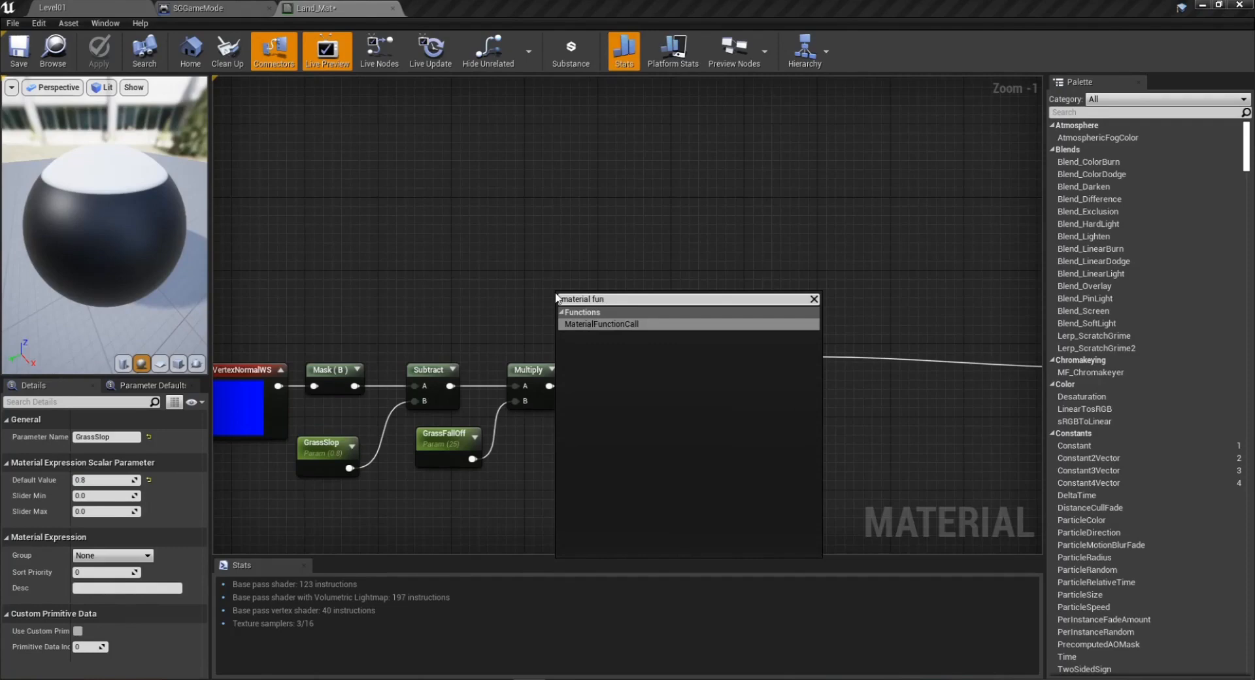
left_click(621, 324)
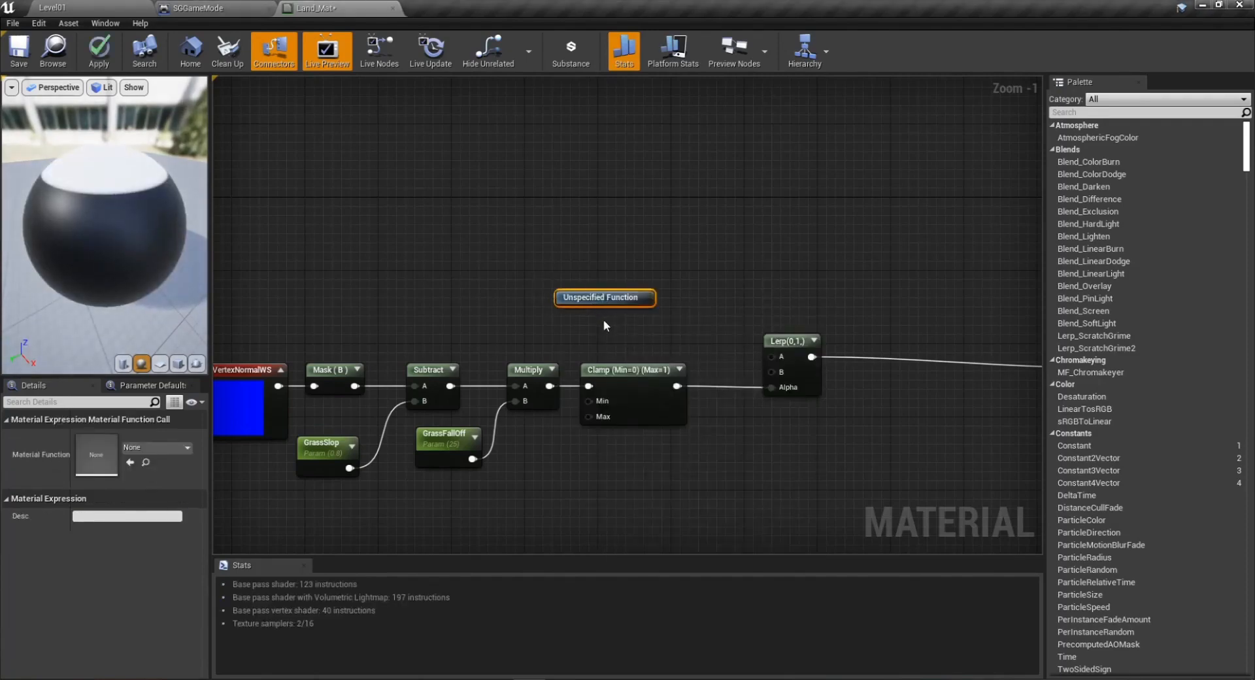
key("Delete")
Return to the Level01 editor and save the modified Land_Mat material.
left_click(69, 7)
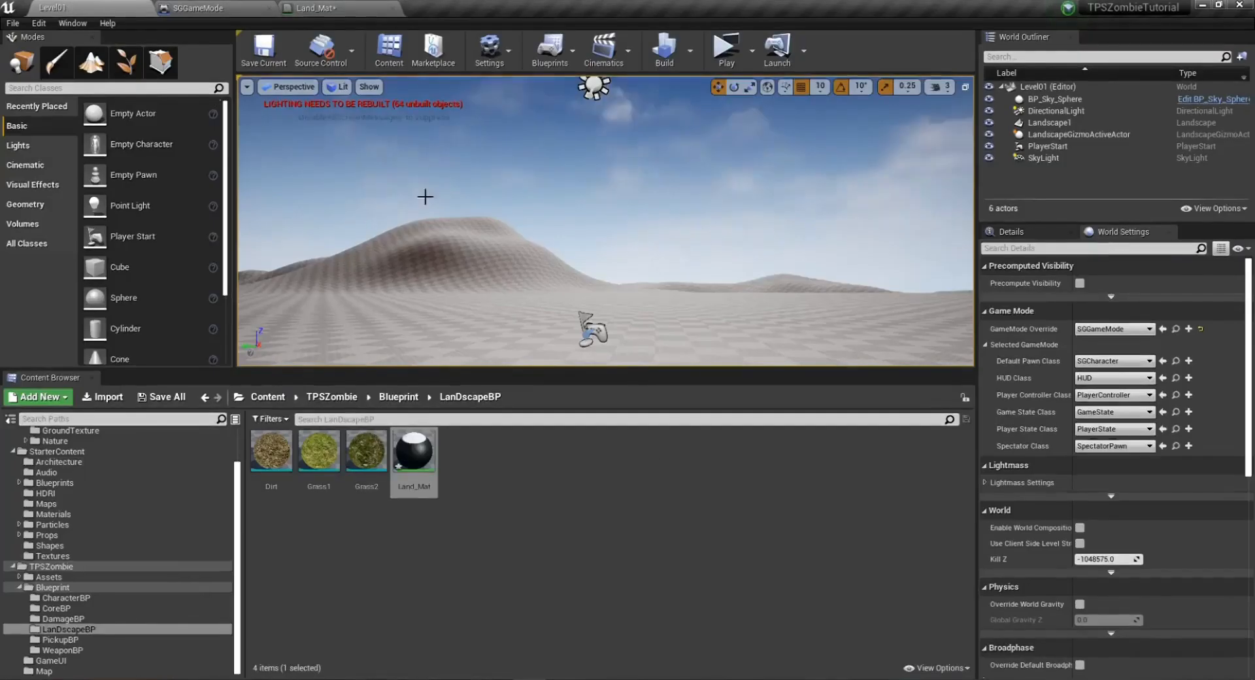
left_click(162, 396)
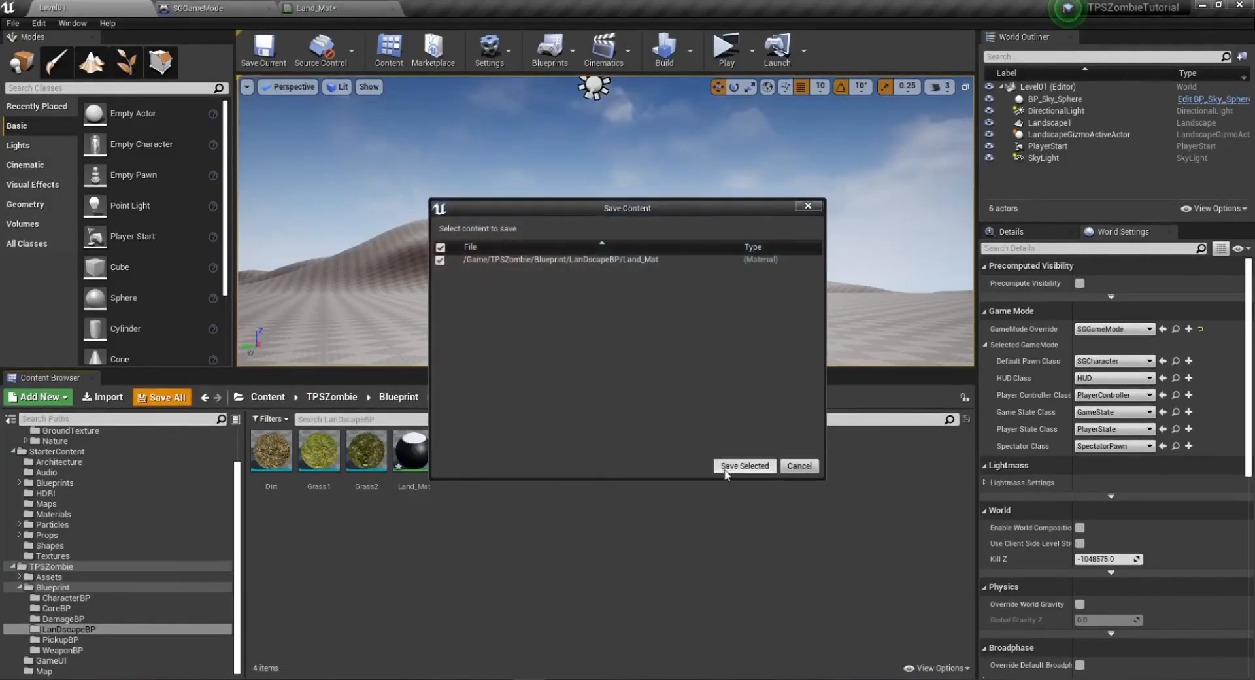
left_click(743, 465)
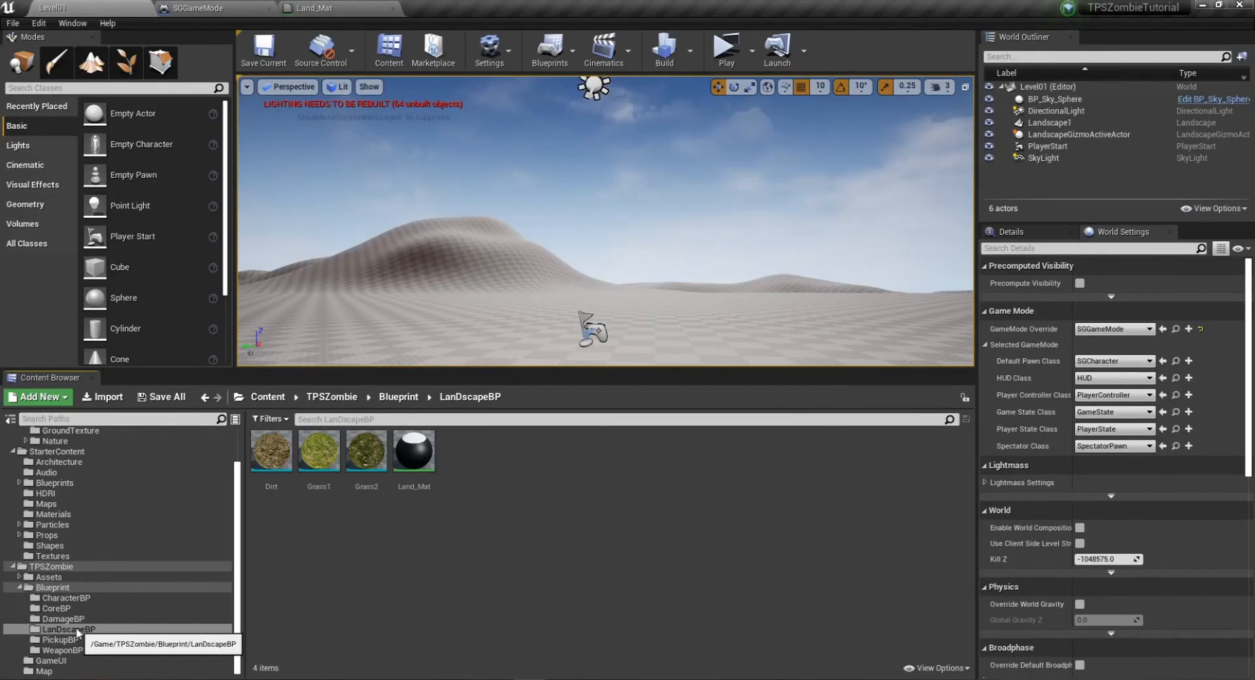
Add the Dirt, Grass1 and Grass2 material functions from the LanDscapeBP folder to the Land_Mat graph.
left_click(271, 451)
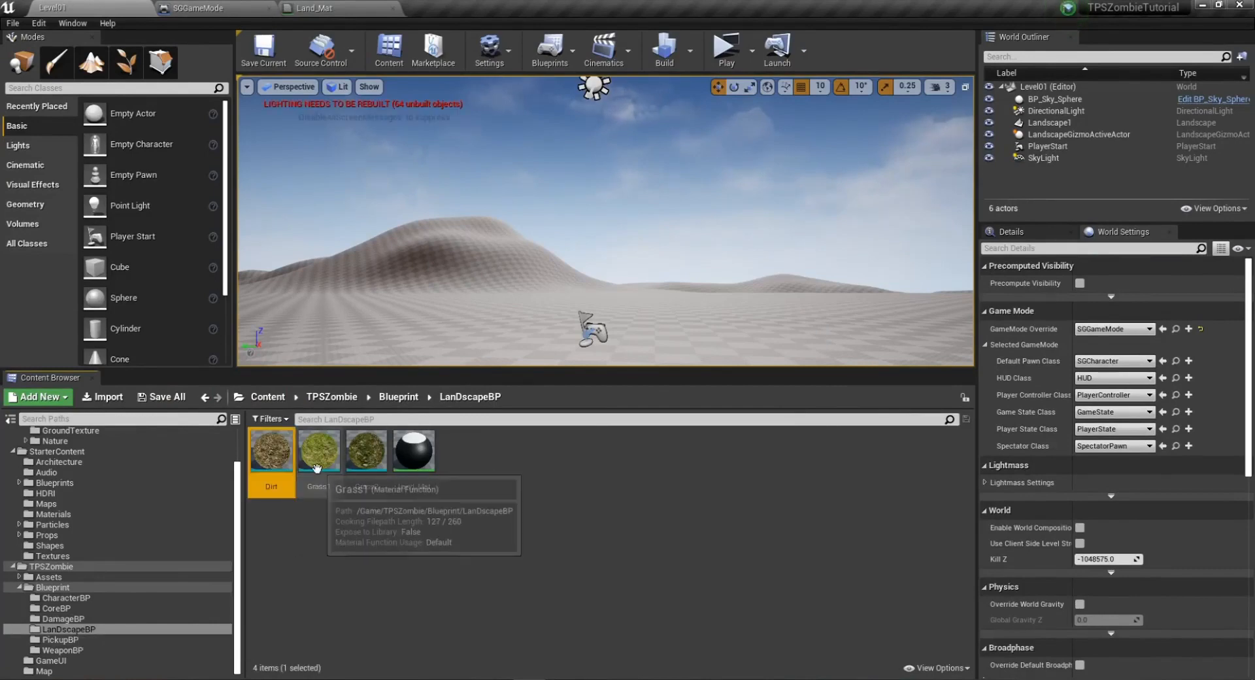
left_click(320, 452, "ctrl")
left_click(367, 451, "ctrl")
left_click(339, 7)
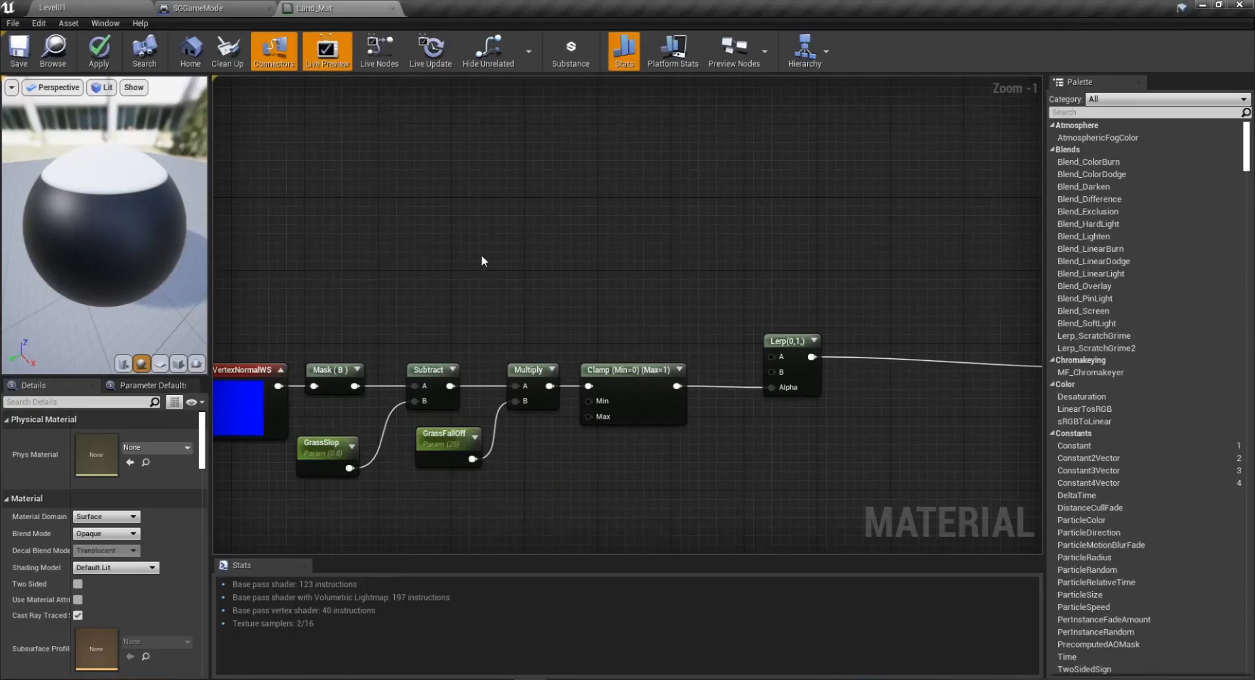
left_click(105, 7)
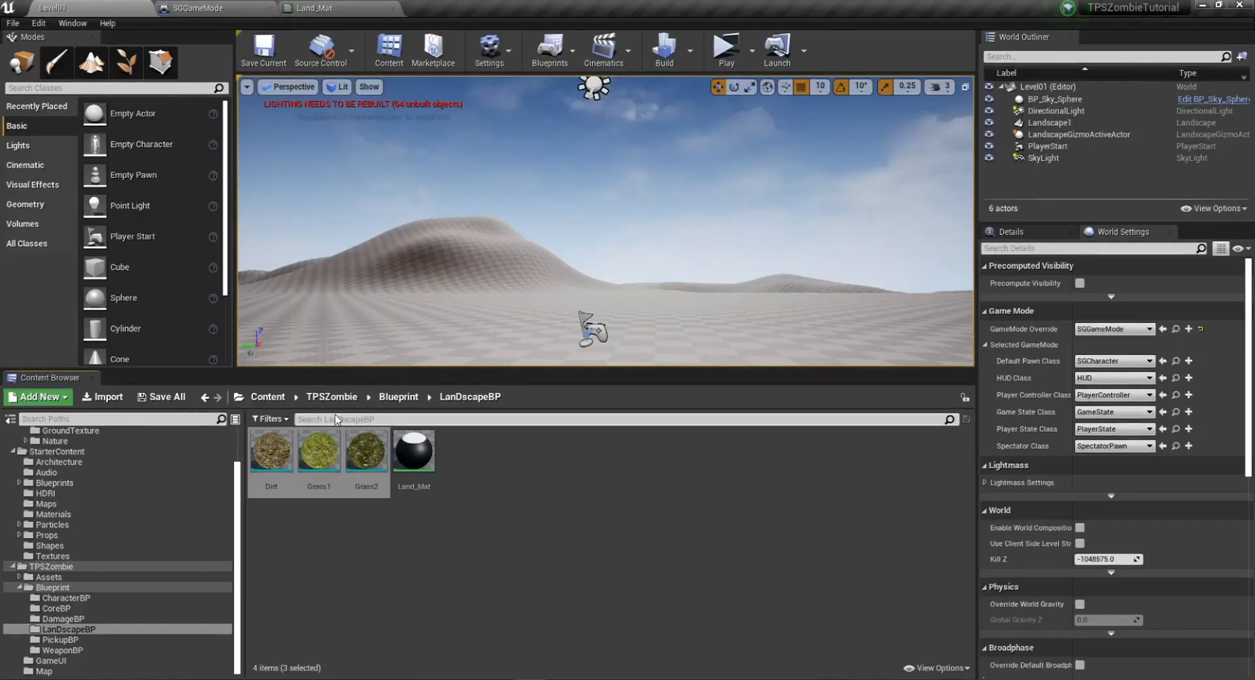
left_click_drag(366, 451, 447, 231)
scroll(563, 307, "up", 1)
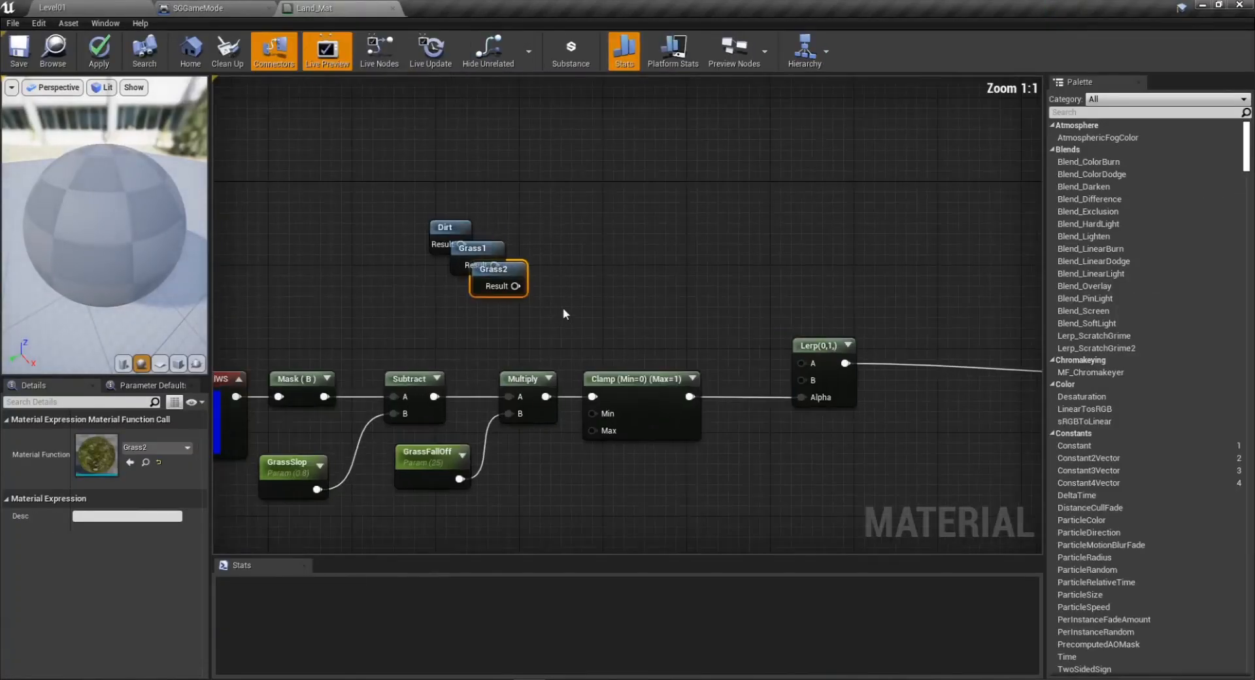
Separate the Grass2 node from the overlapping Dirt and Grass1 nodes above the upper slope mask chain.
left_click(155, 450)
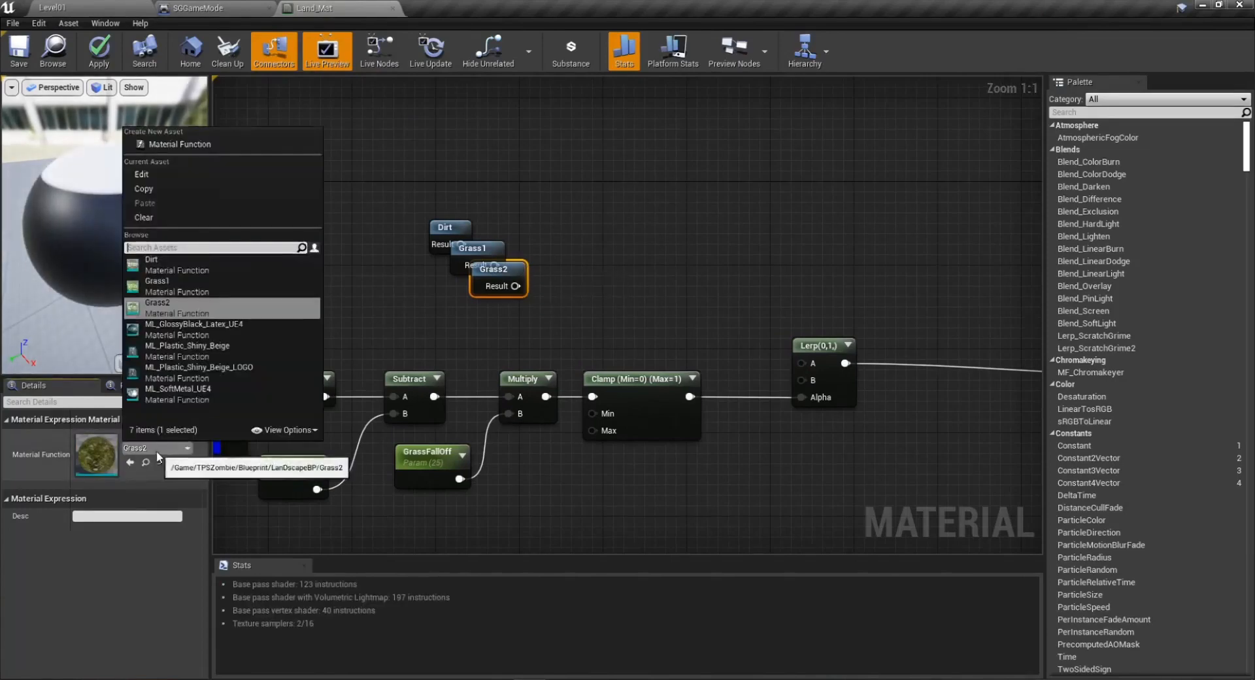
left_click(456, 320)
right_click_drag(456, 320, 622, 346)
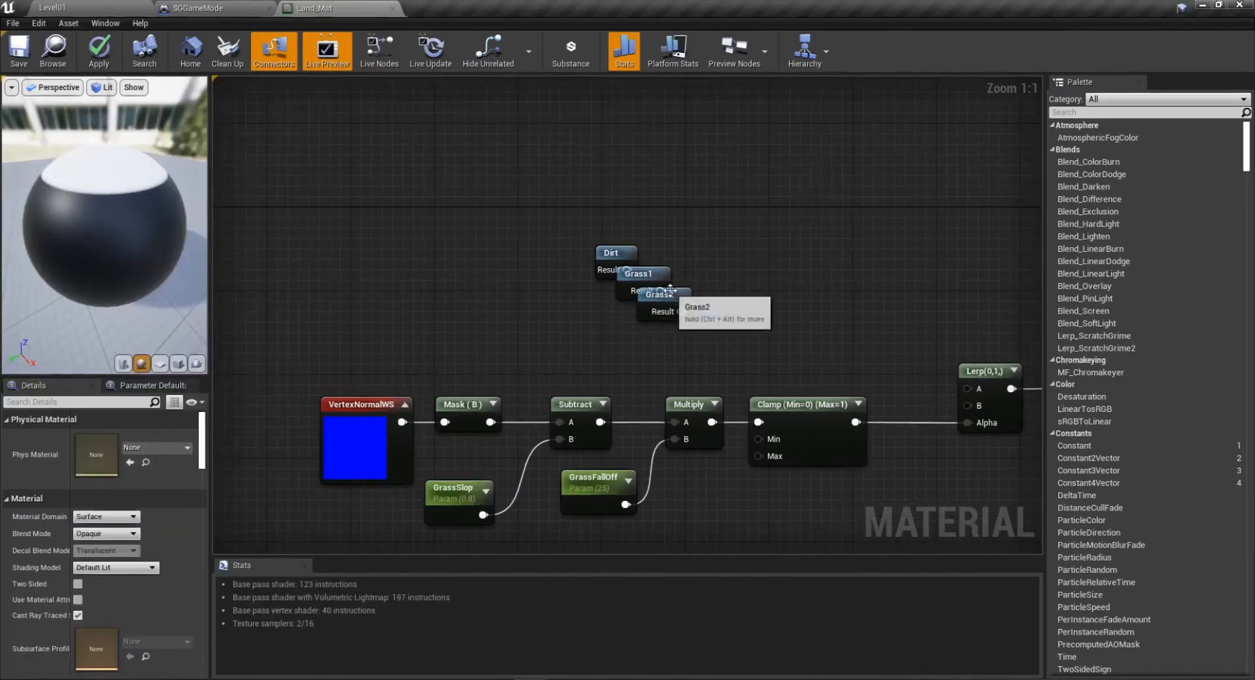
left_click_drag(681, 297, 731, 363)
right_click_drag(841, 353, 512, 385)
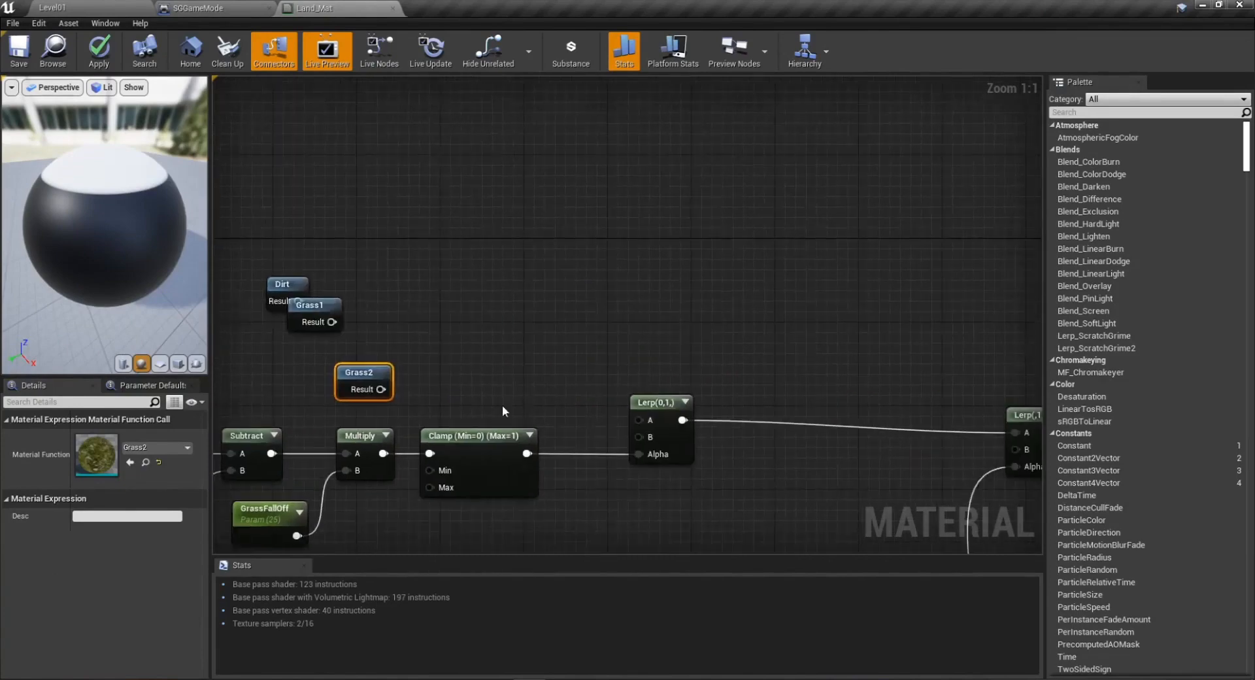
left_click_drag(384, 395, 269, 367)
left_click_drag(314, 307, 639, 419)
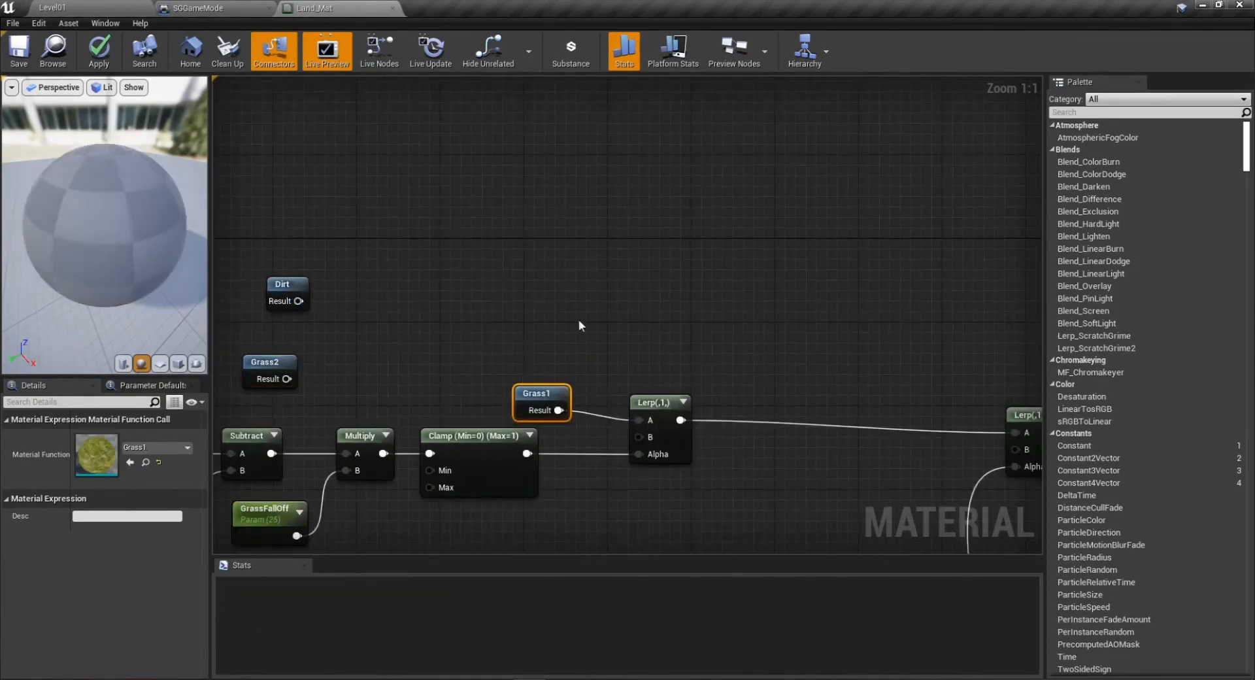
right_click_drag(601, 498, 707, 500)
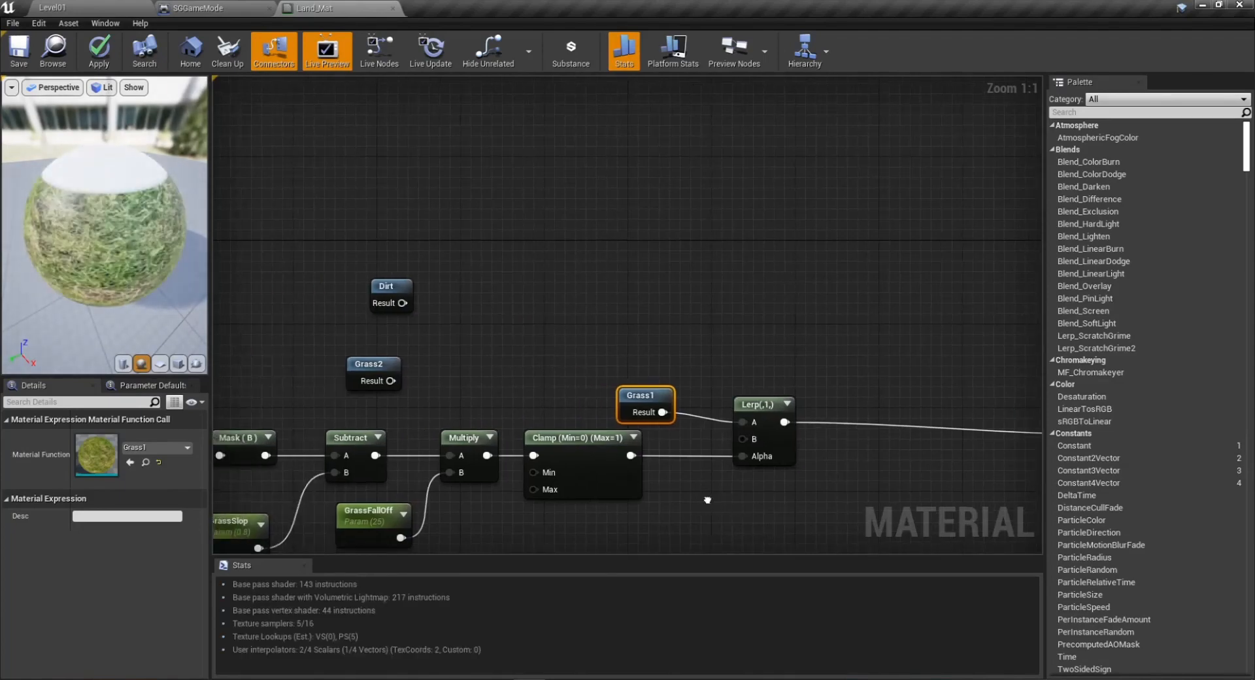
left_click_drag(663, 412, 734, 324)
left_click(735, 324)
right_click_drag(735, 324, 505, 331)
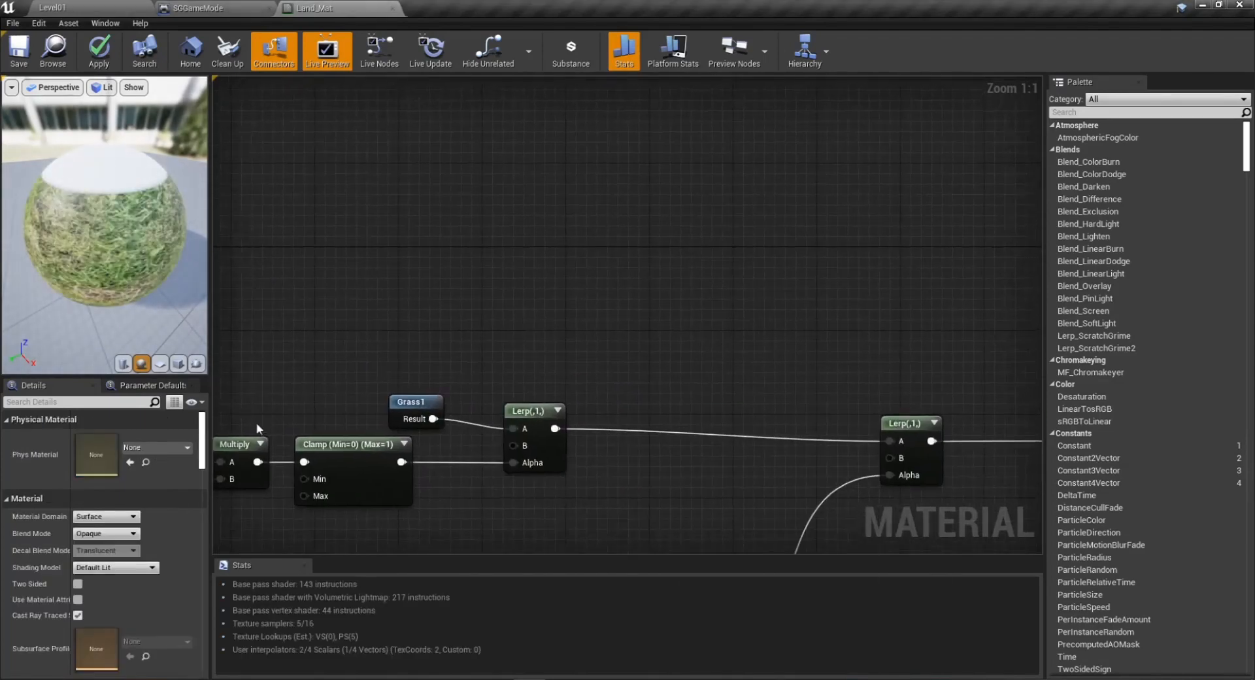
left_click(433, 418, "alt")
Place Grass1 beside the final Lerp before Base Color and connect its Result to that Lerp's B input.
left_click_drag(419, 426, 790, 394)
right_click_drag(874, 452, 665, 444)
left_click_drag(570, 399, 682, 447)
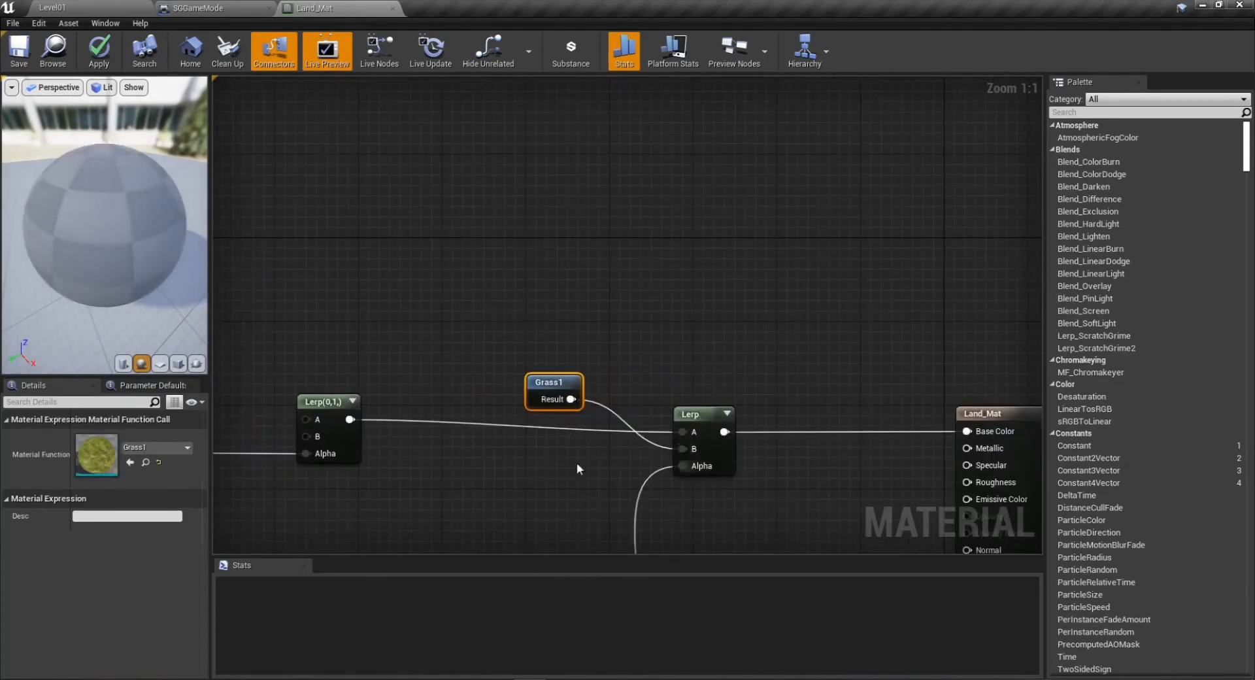
right_click_drag(577, 465, 1058, 533)
right_click_drag(920, 524, 453, 457)
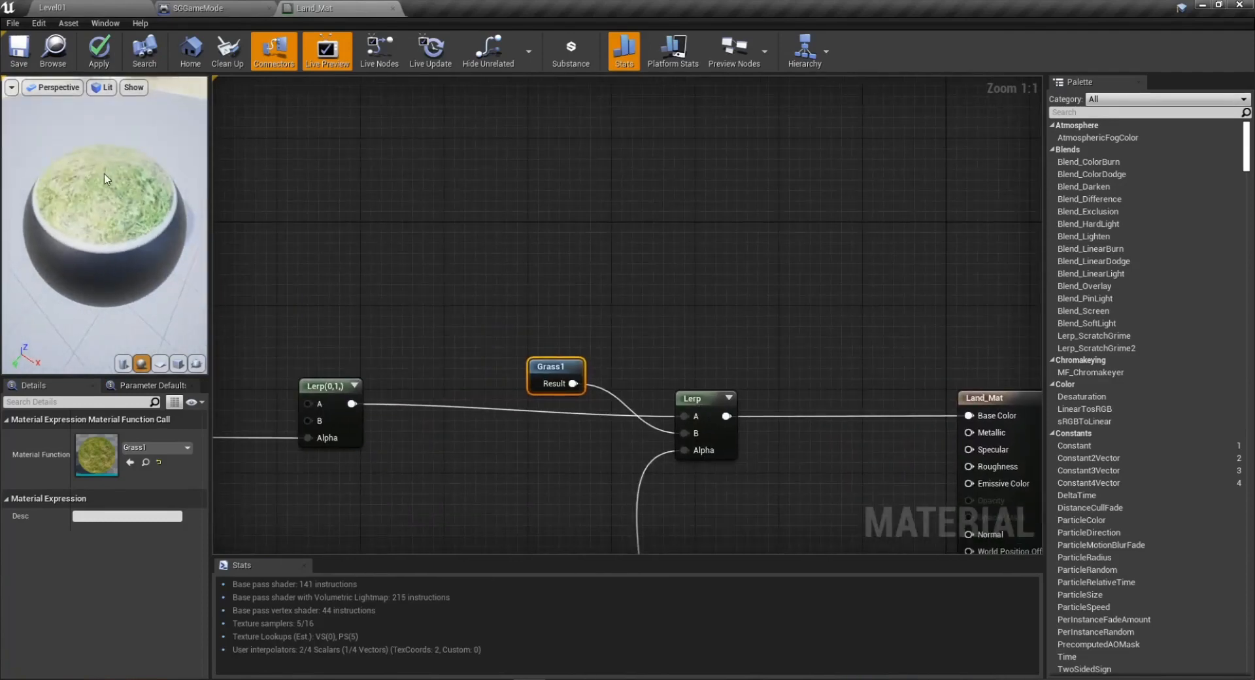
Place Grass2 beside the first Lerp and connect its Result to that Lerp's B input.
right_click_drag(434, 330, 718, 351)
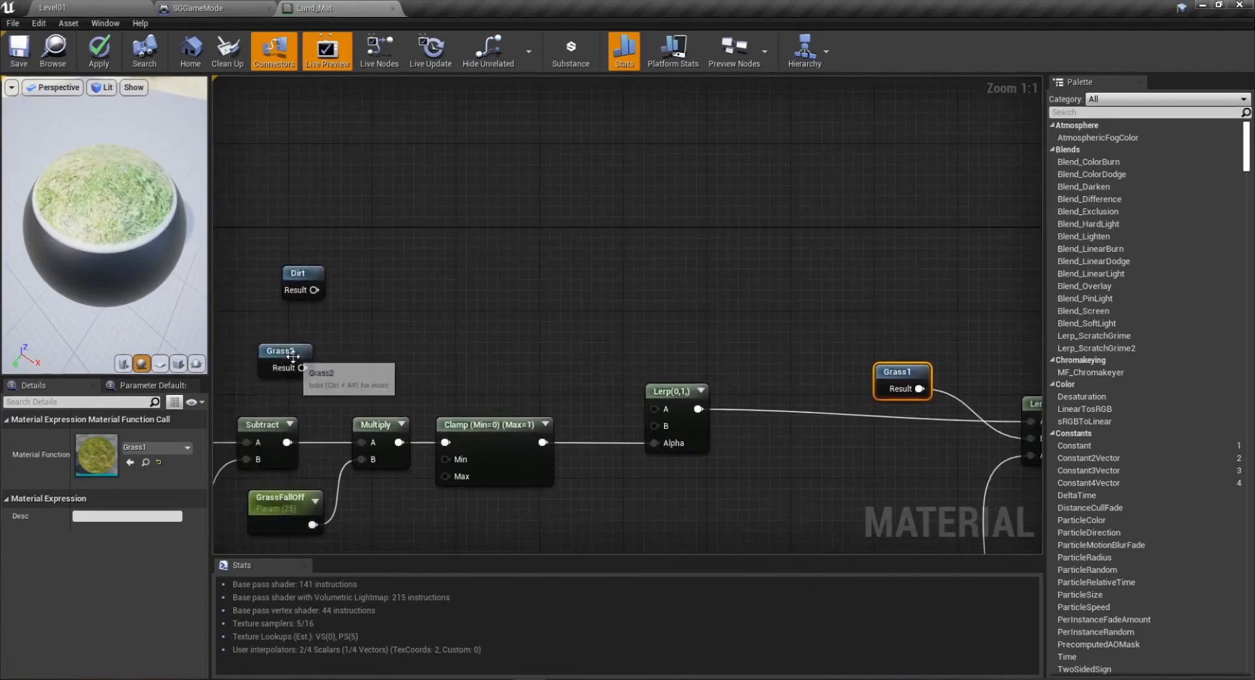
left_click_drag(293, 355, 522, 376)
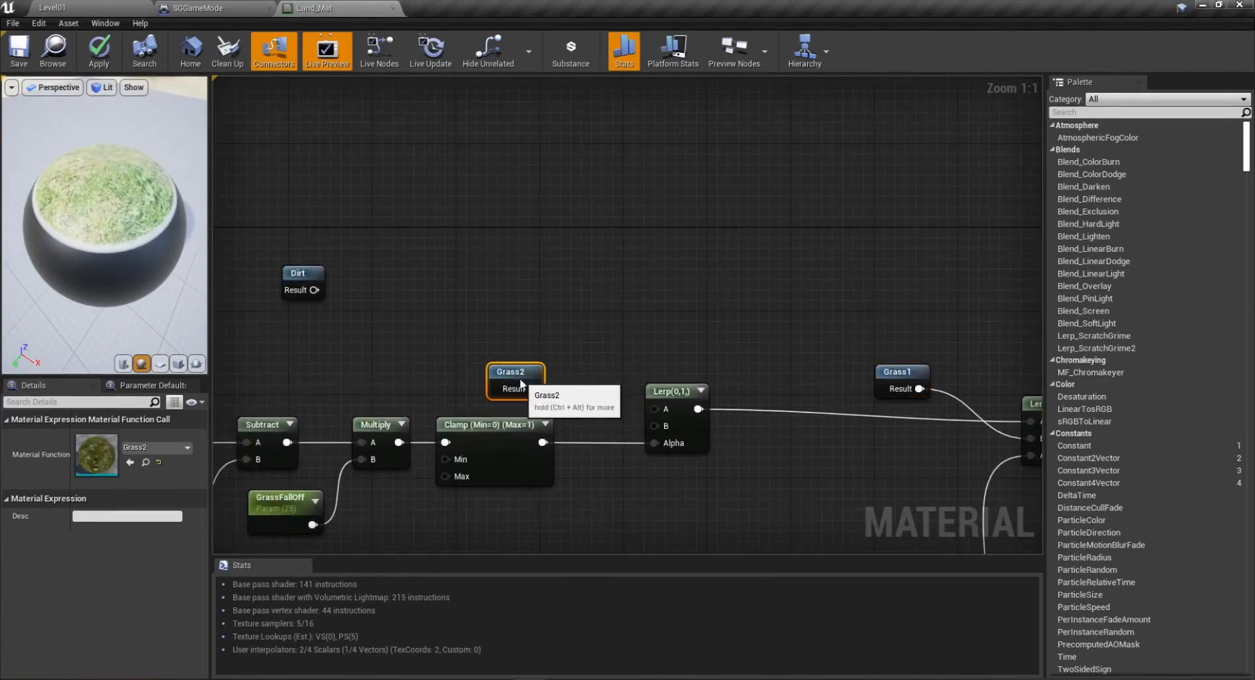
left_click_drag(521, 384, 654, 425)
right_click_drag(920, 440, 794, 432)
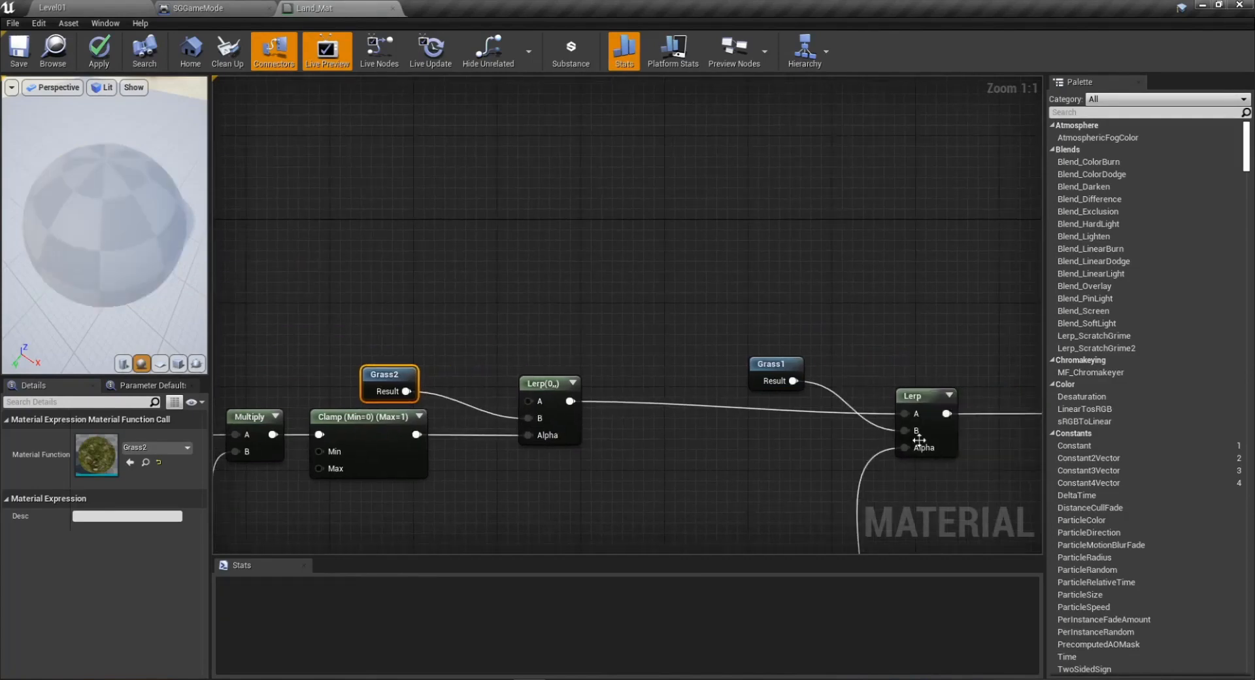
Place Dirt above Grass2, connect its Result to the first Lerp's A input and inspect the blend on the preview sphere.
right_click_drag(327, 356, 490, 455)
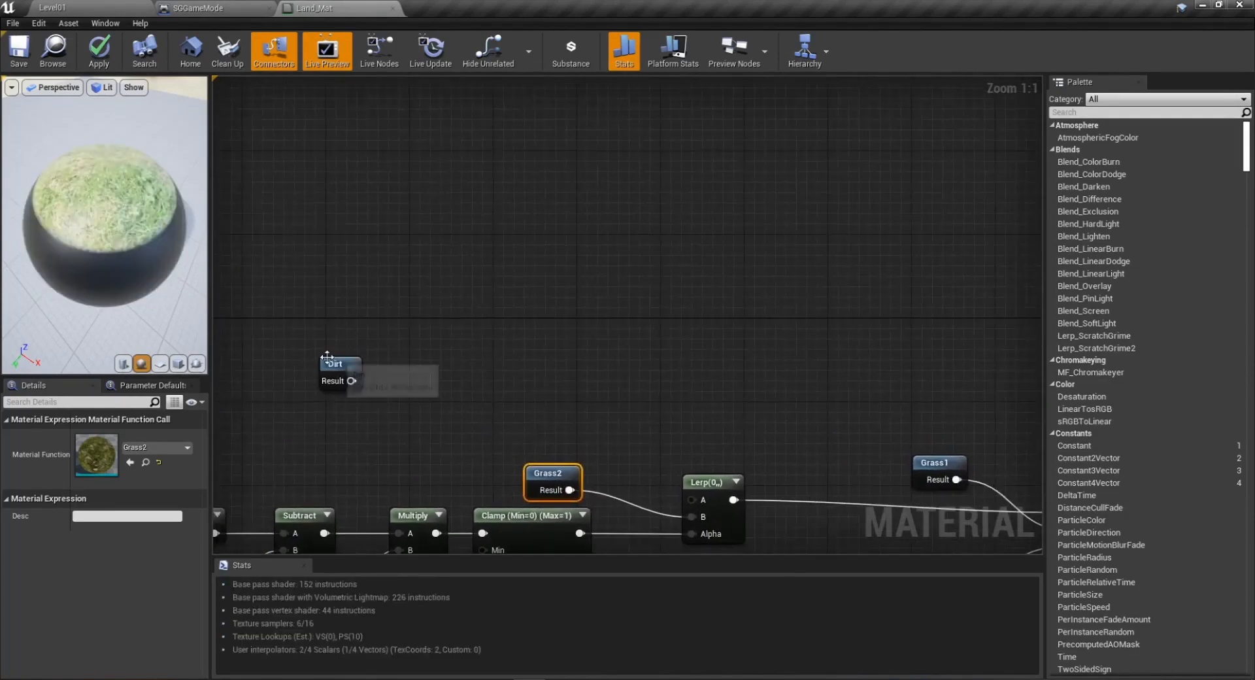
left_click_drag(327, 356, 593, 449)
left_click_drag(697, 501, 698, 501)
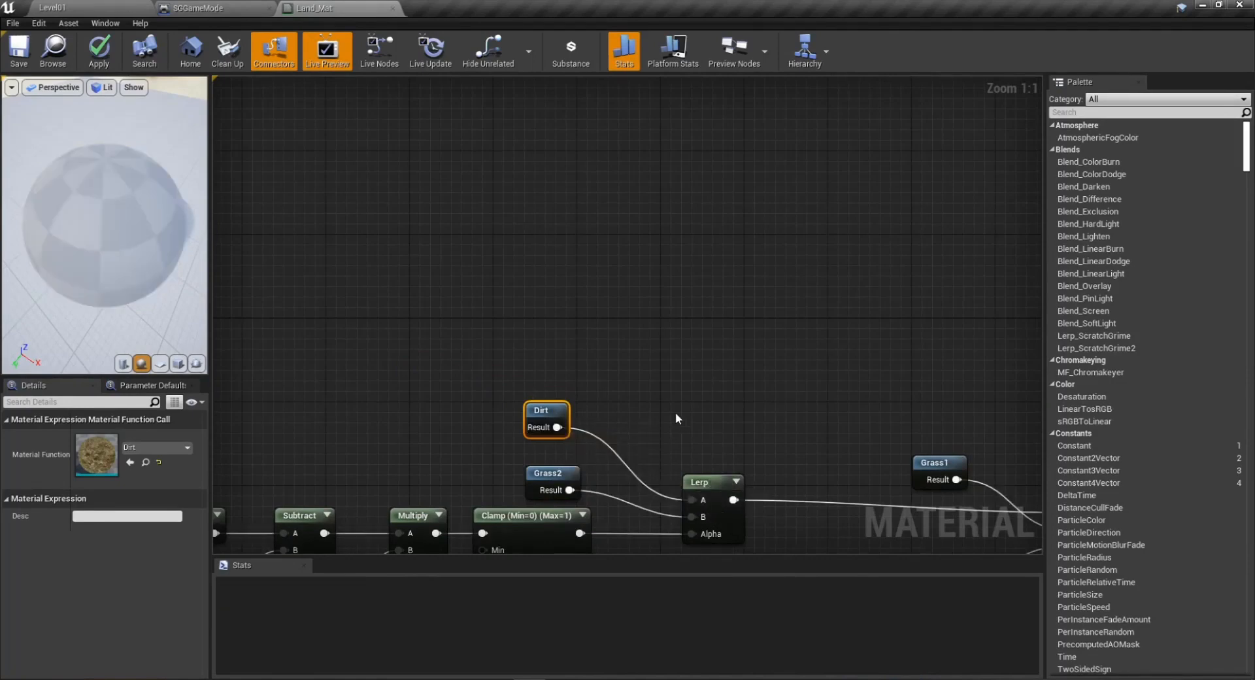
left_click_drag(126, 191, 111, 172)
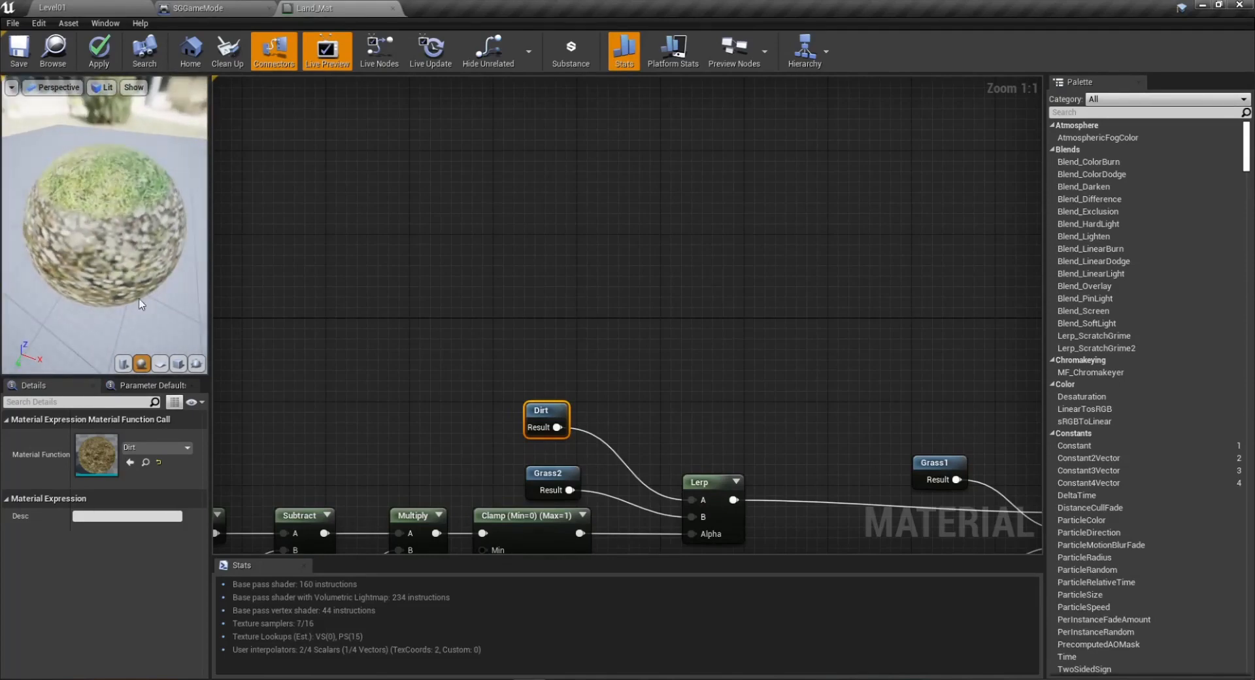
Rename the GrassSlop parameter in the Dirt and Grass2 blend's mask chain to DirtSlop.
right_click_drag(765, 485, 866, 224)
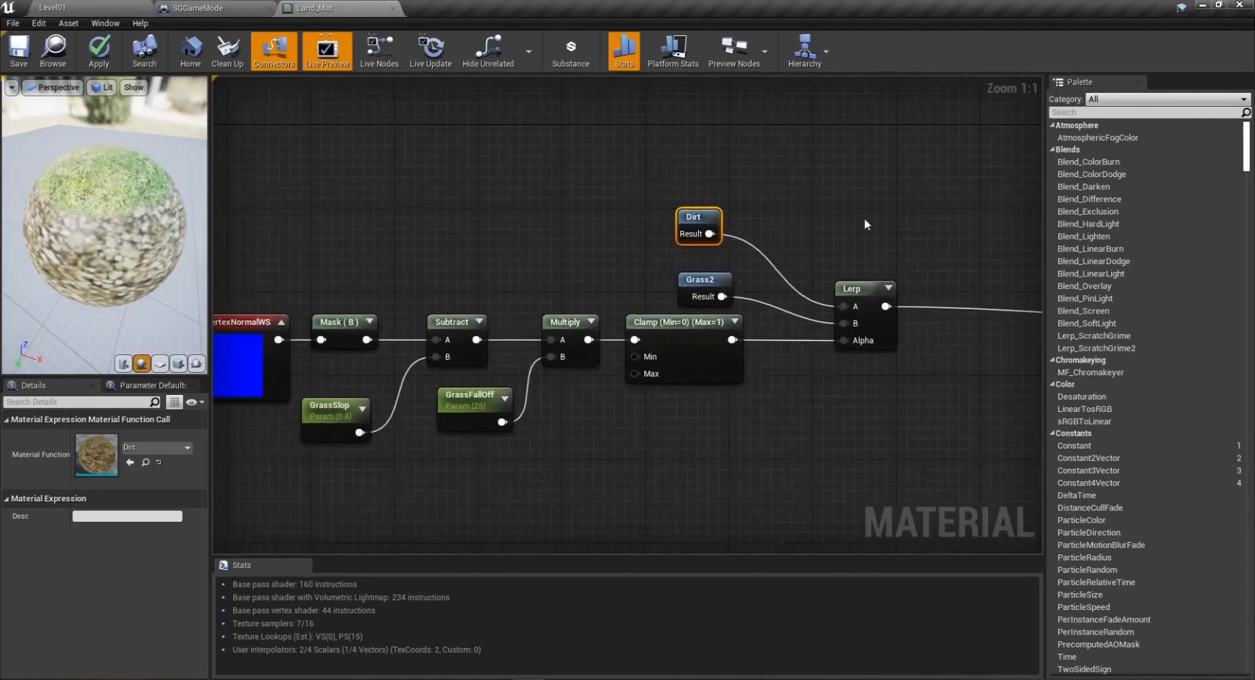
right_click_drag(449, 415, 677, 412)
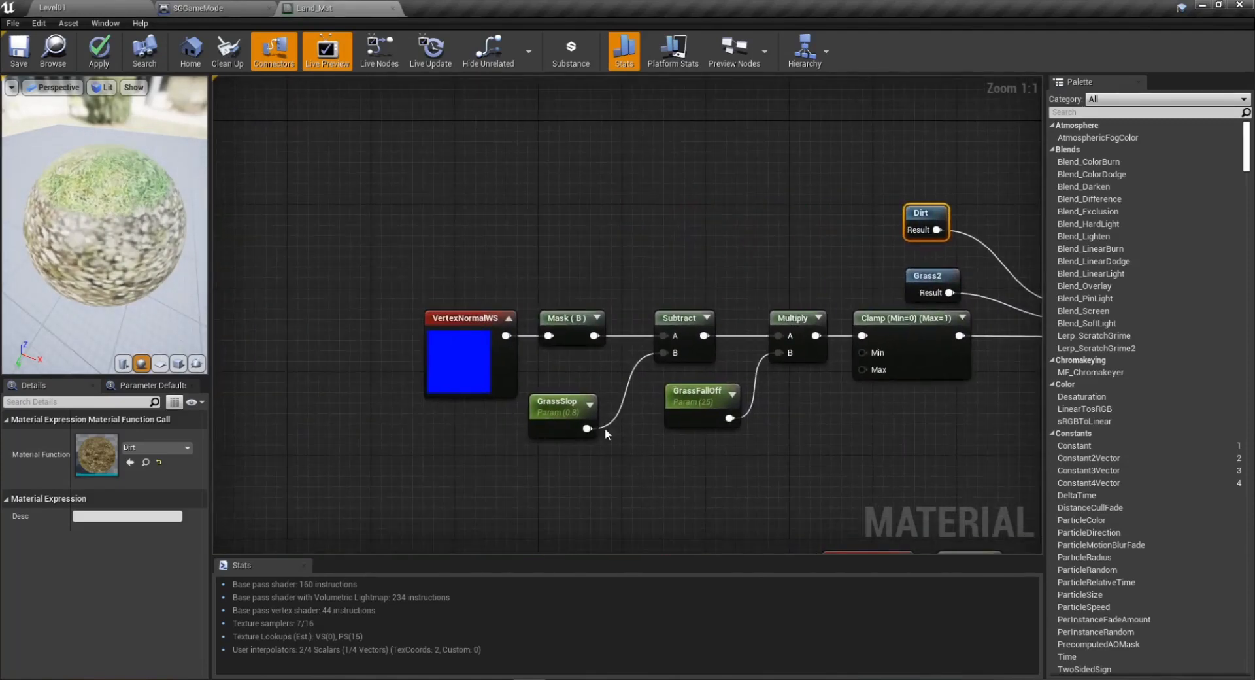
left_click(563, 413)
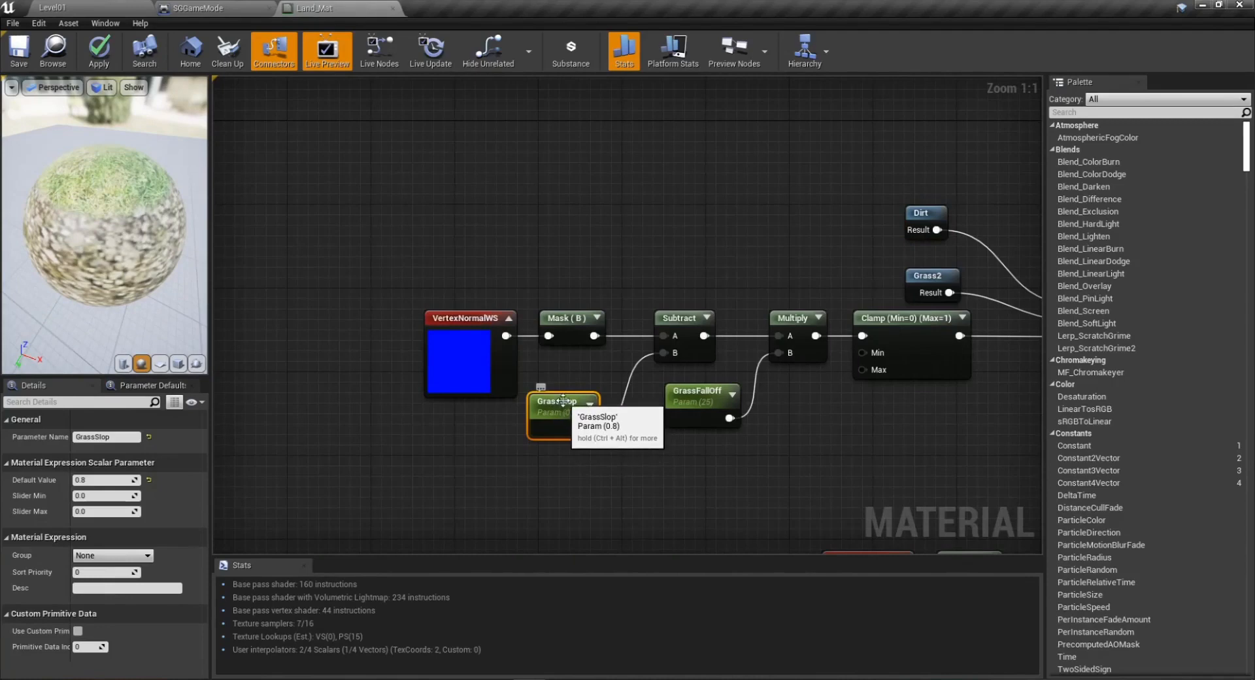
left_click(568, 403)
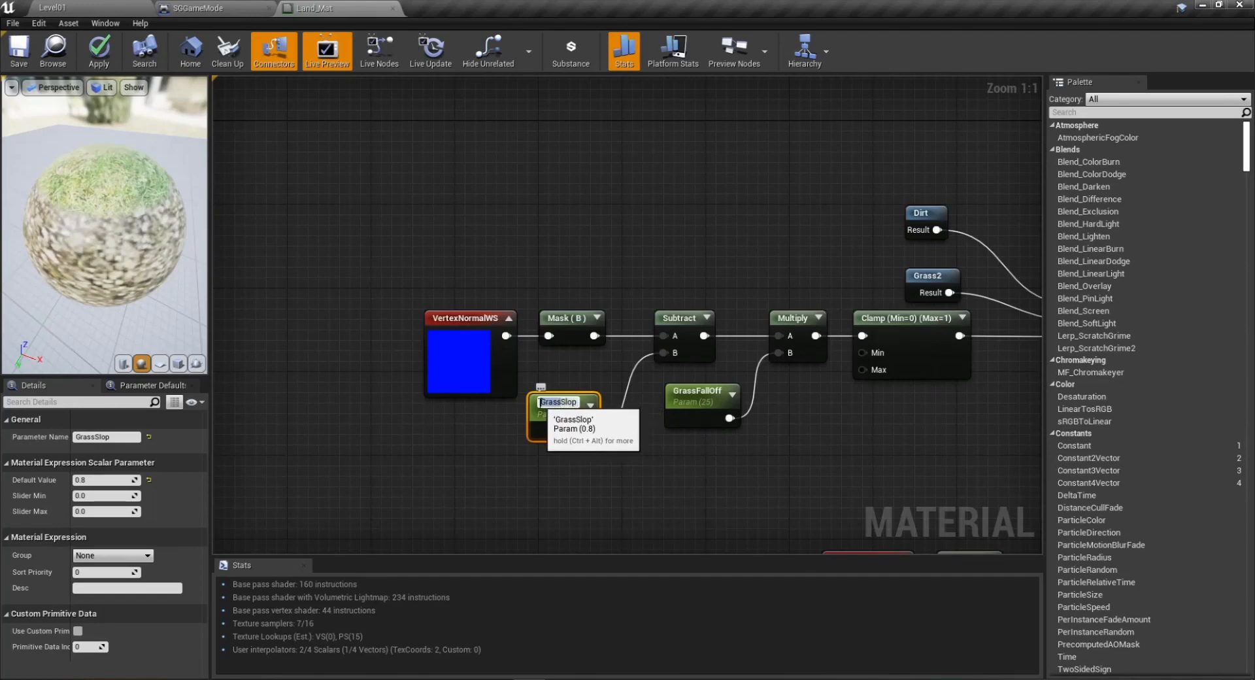
mouse_move(521, 391)
right_mouse_down()
mouse_move(309, 219)
mouse_move(395, 320)
mouse_move(521, 391)
right_mouse_up()
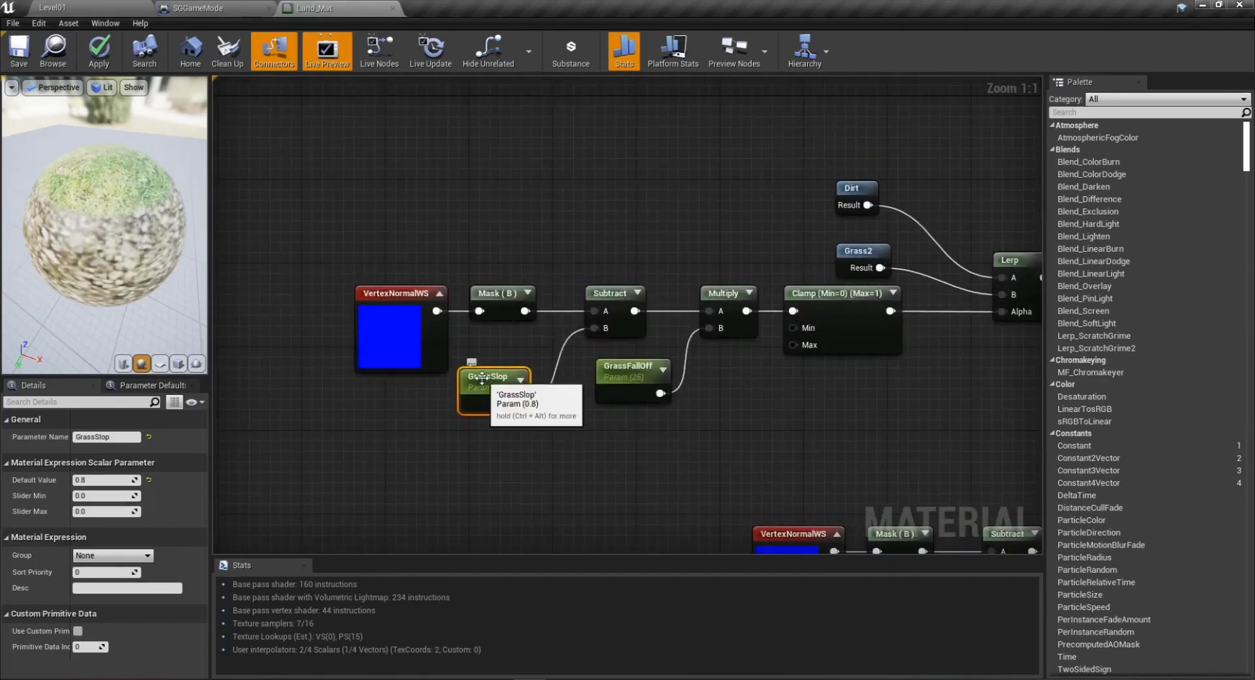
left_click(492, 377)
left_click_drag(489, 378, 447, 390)
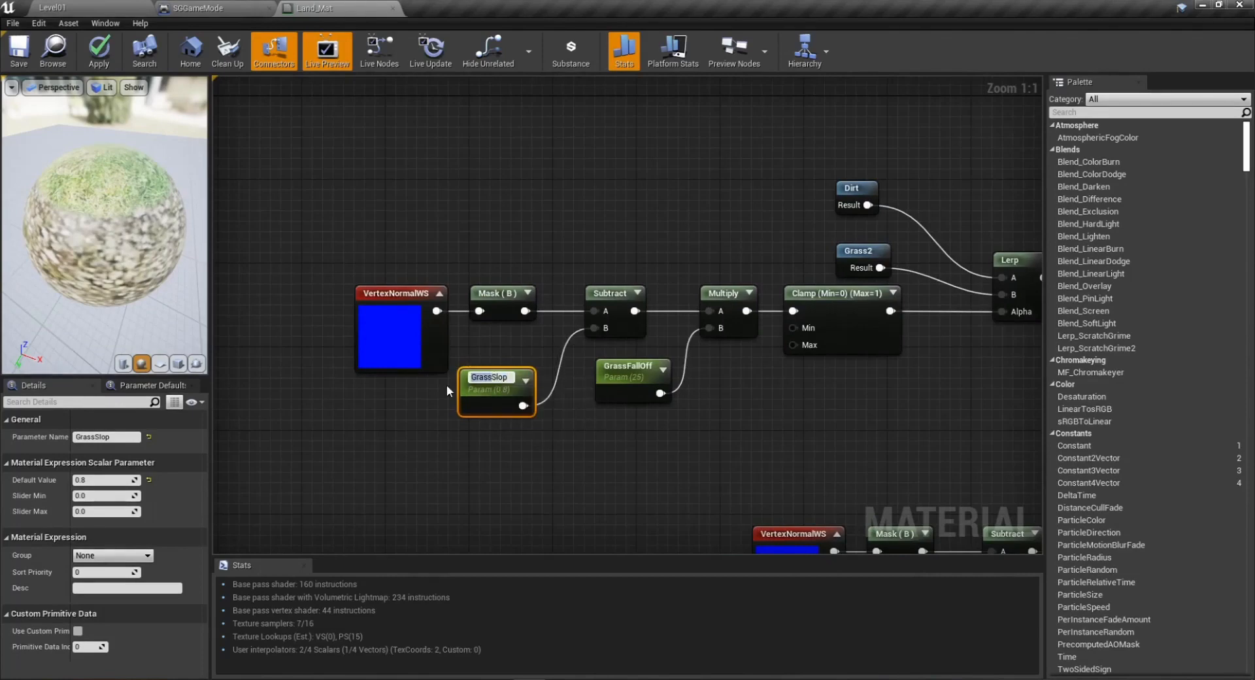
type("Dirt")
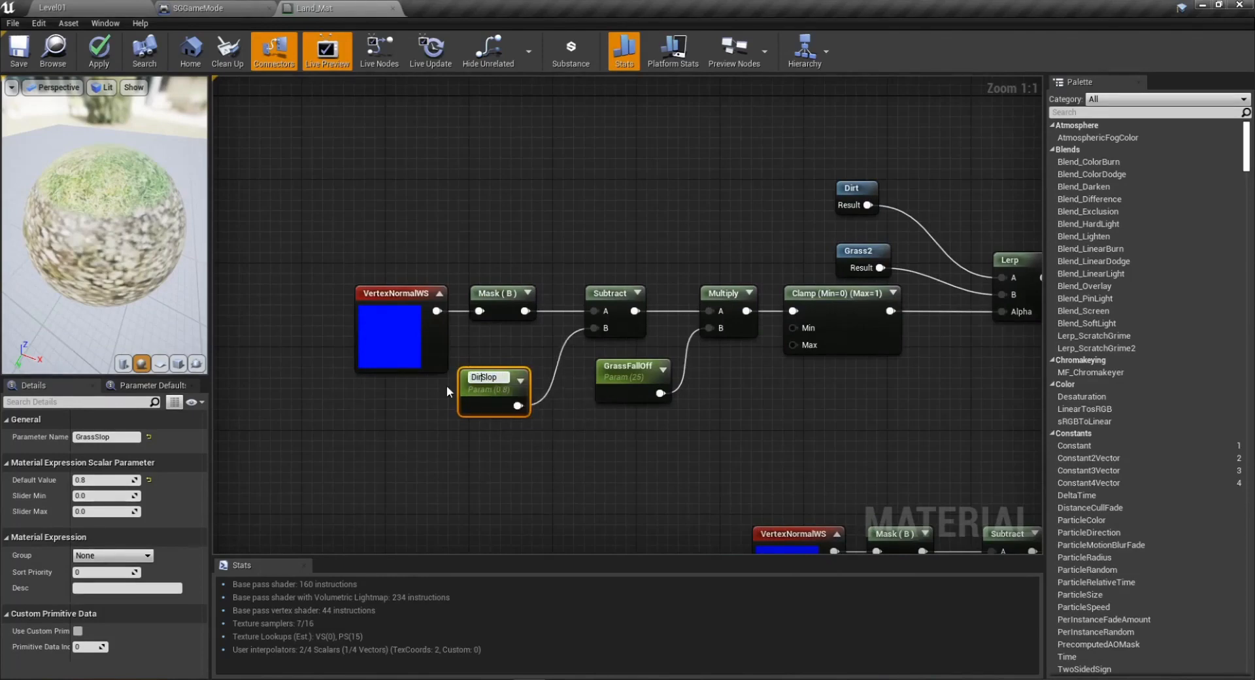
key("Return")
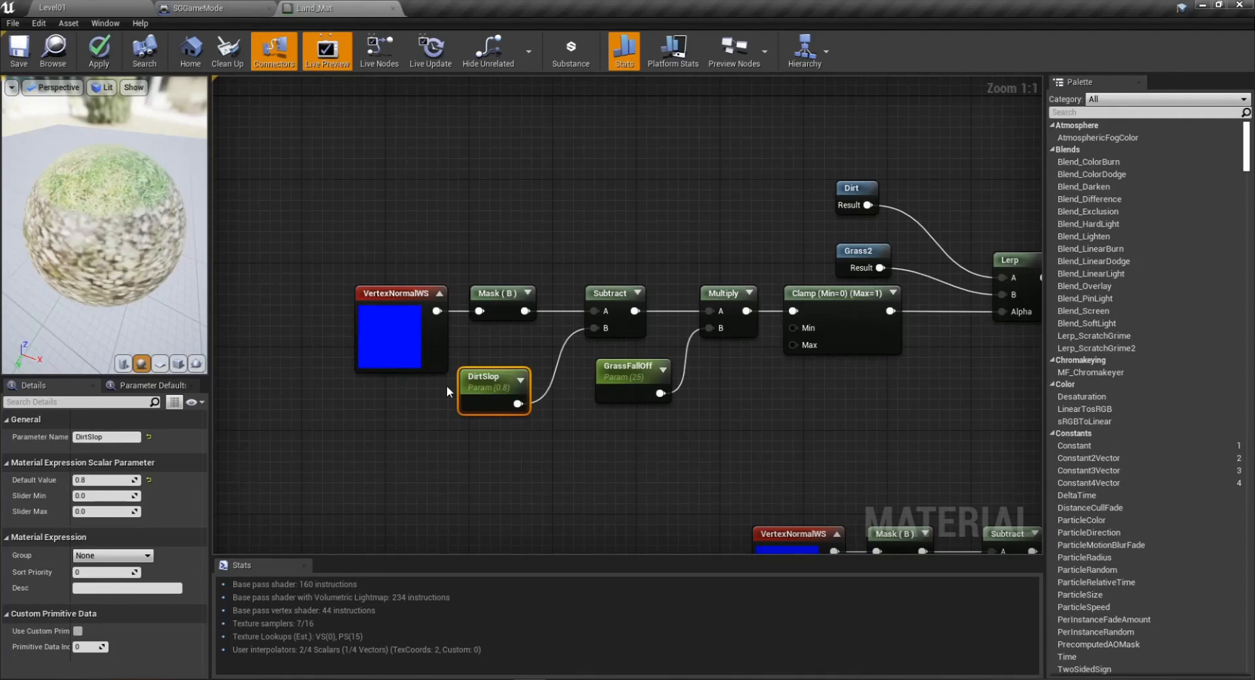
Rename the GrassFallOff parameter in the Dirt and Grass2 mask chain to DirtFallOff and set its default value to 30.
left_click(629, 371)
double_click(629, 367)
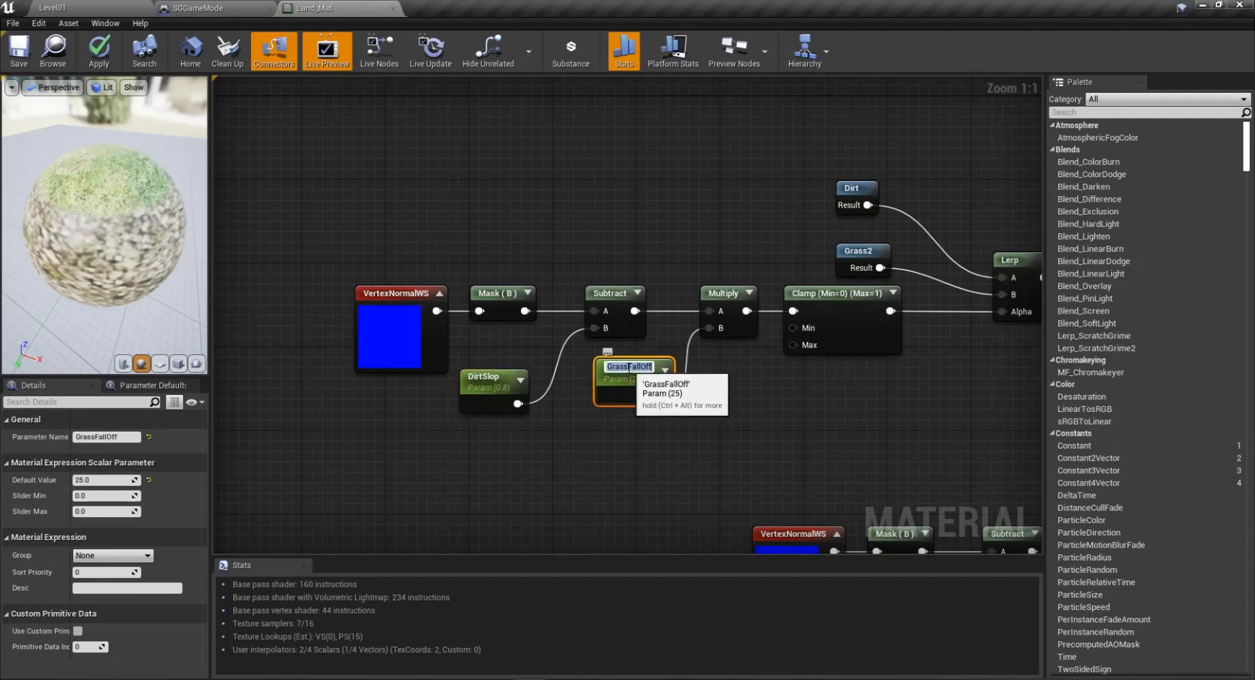
left_click_drag(629, 367, 566, 374)
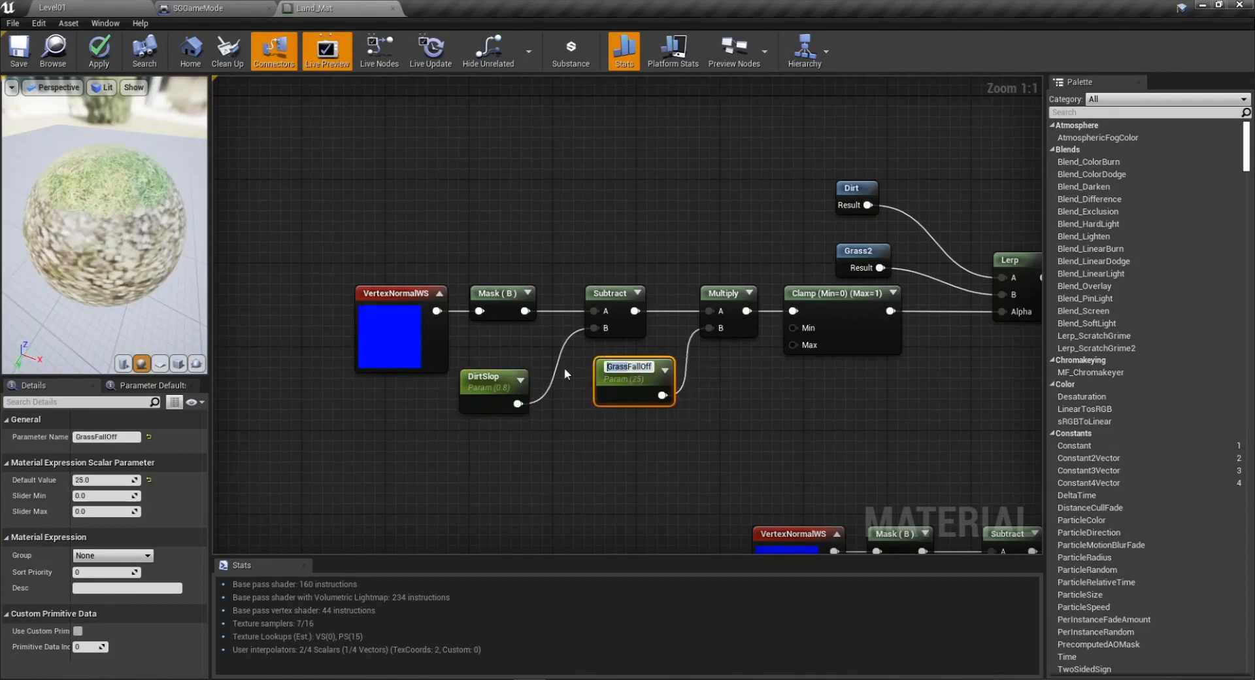
type("Dirt")
key("Return")
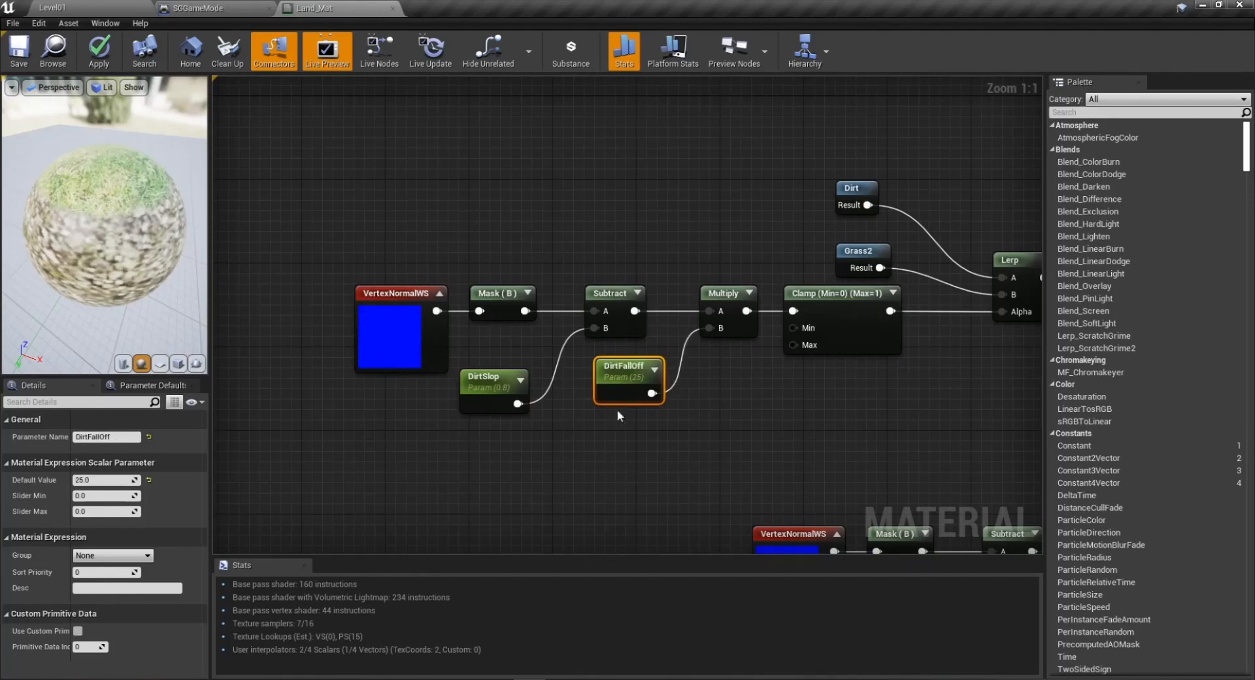
left_click(102, 479)
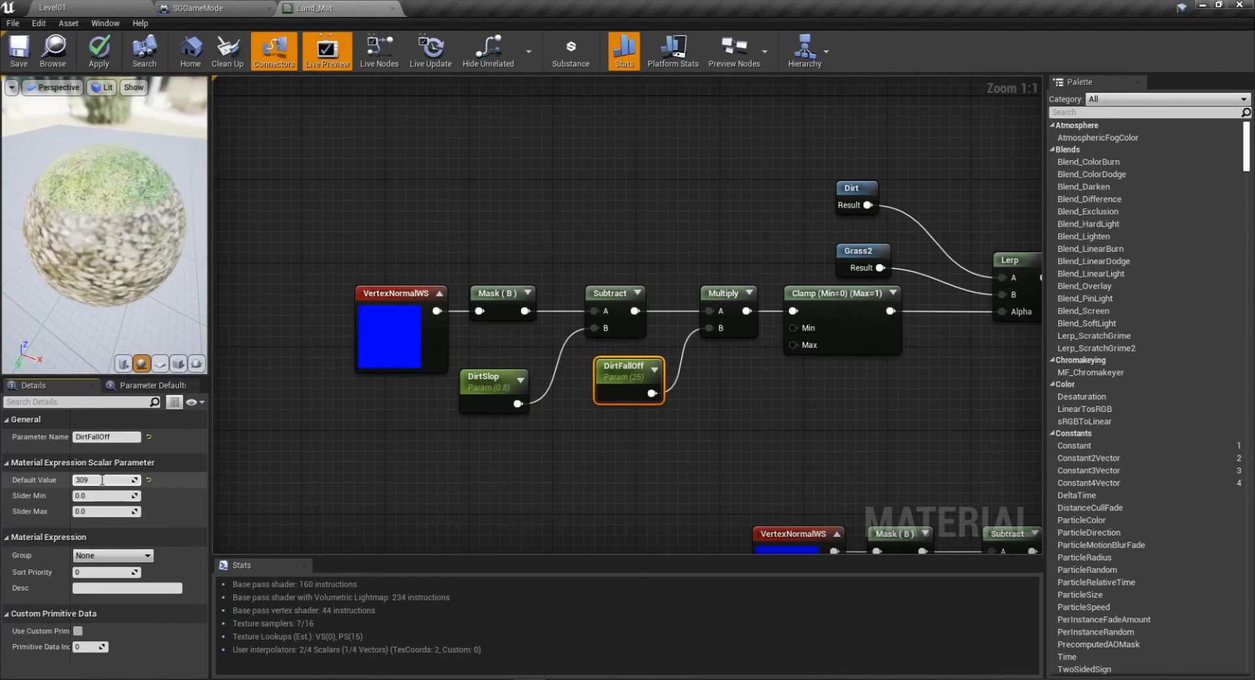
key("Return")
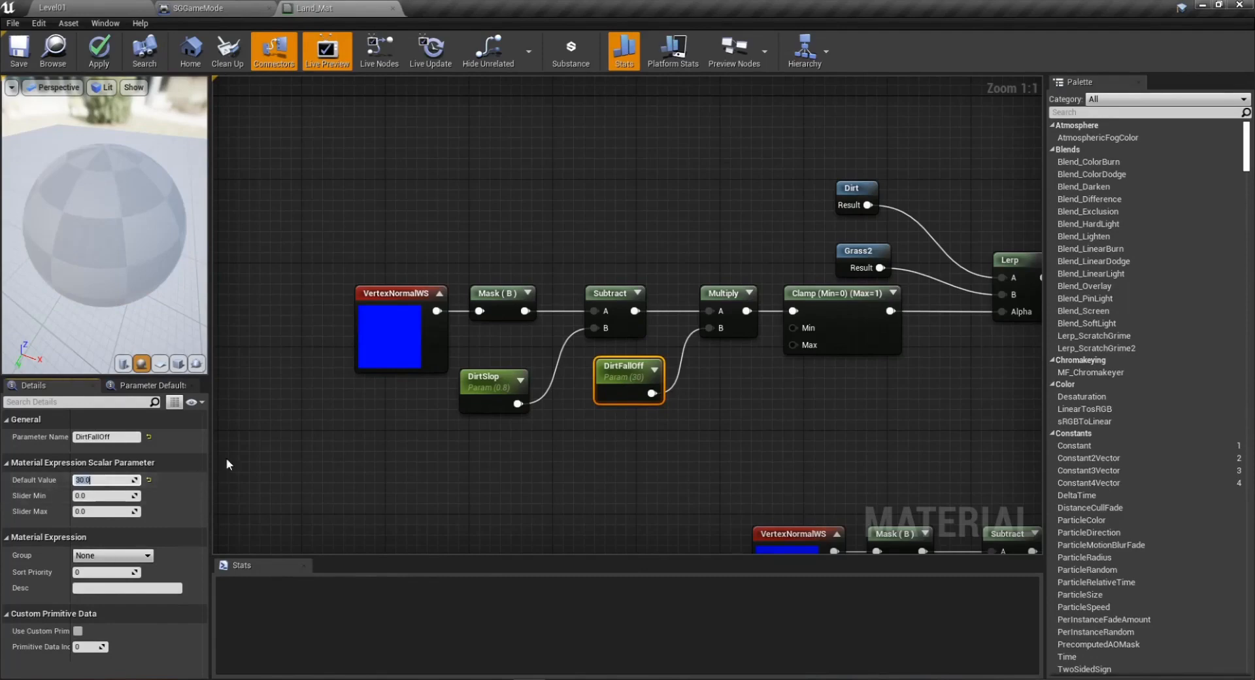
Set the DirtSlop parameter's default value to 0.7 and check the blend on the preview sphere.
left_click(487, 391)
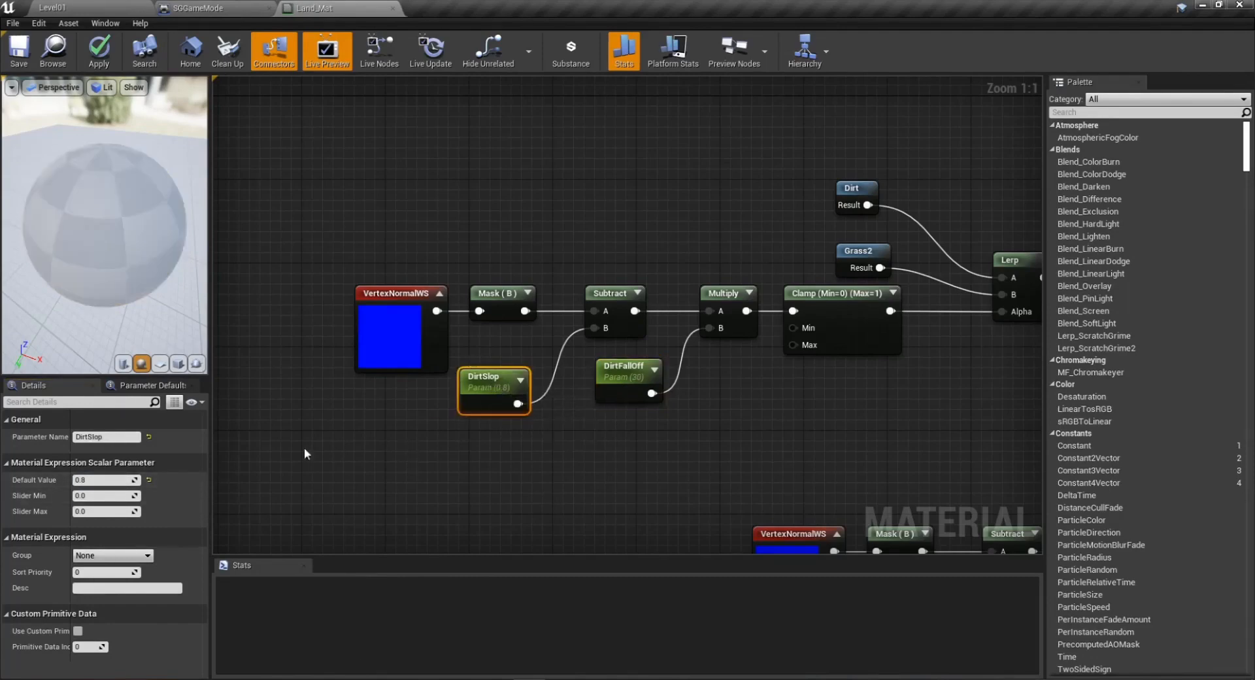
left_click(102, 479)
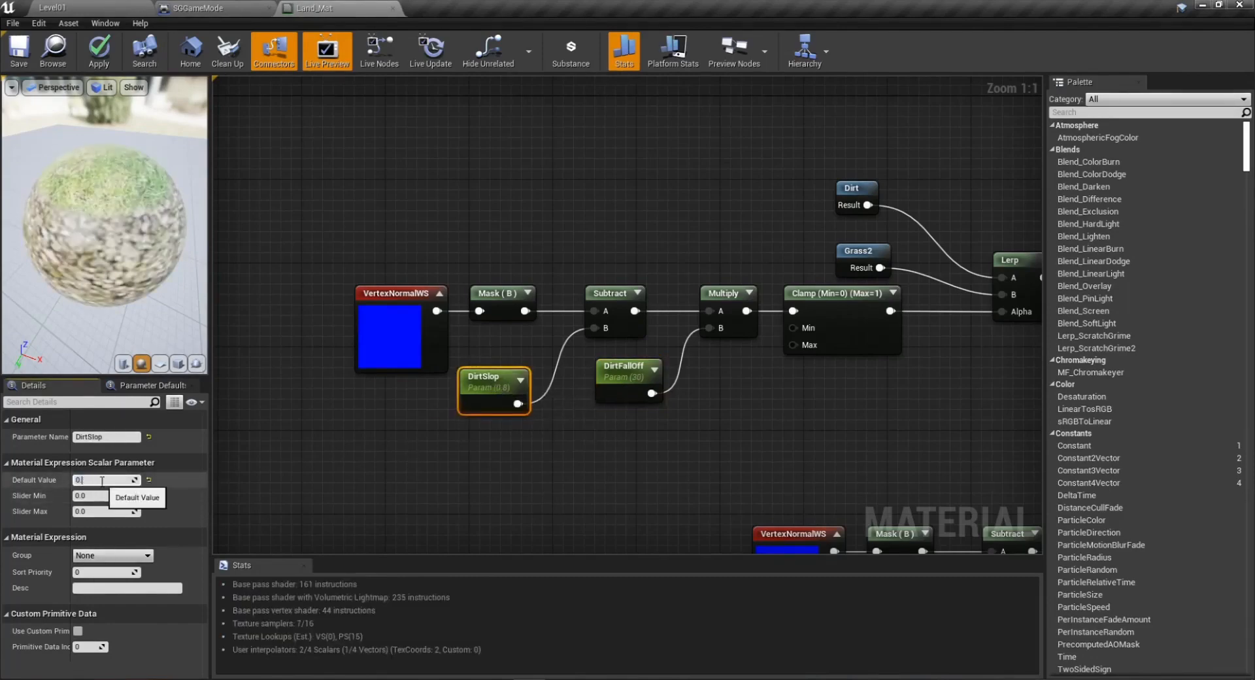
key("Return")
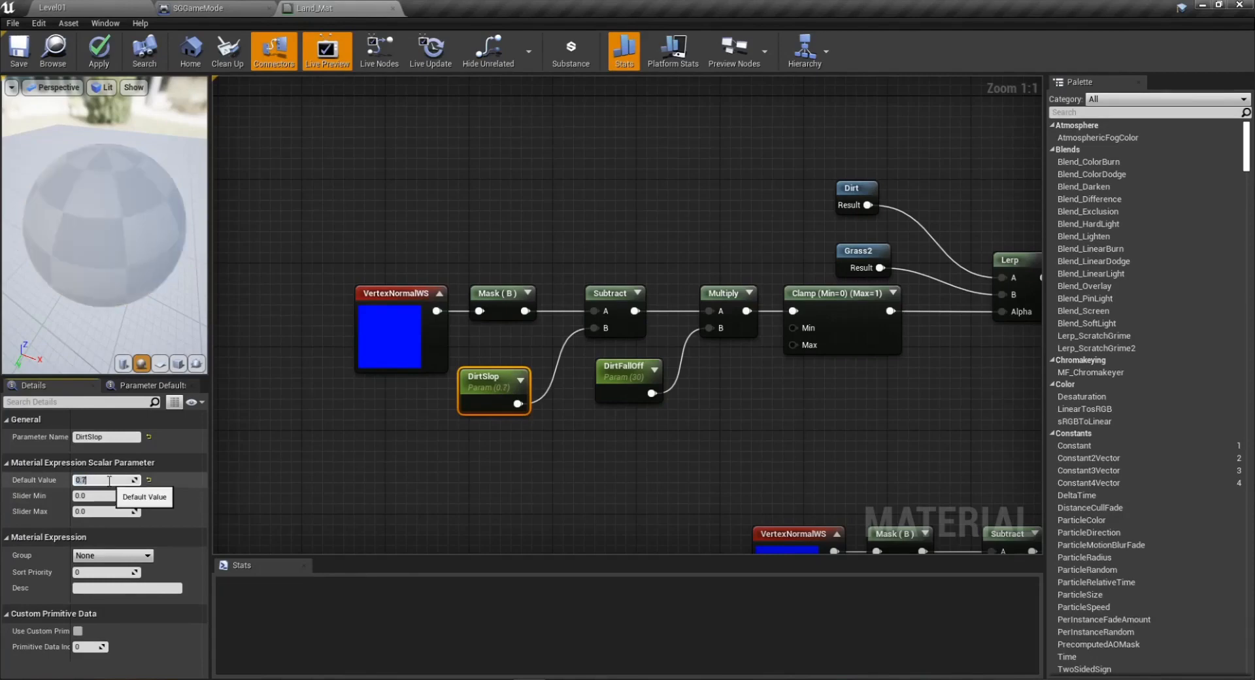
left_click_drag(120, 279, 167, 261)
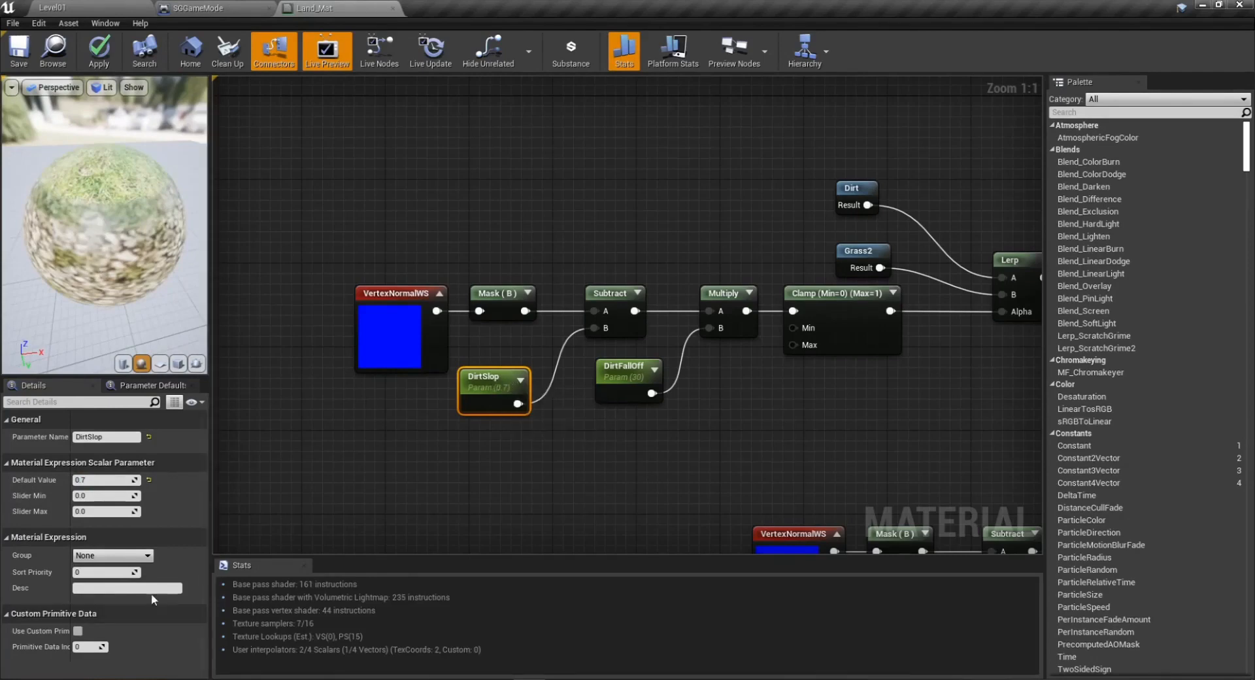
Set the DirtSlop parameter's default value to 0.2 and inspect the preview sphere from several angles.
key("Return")
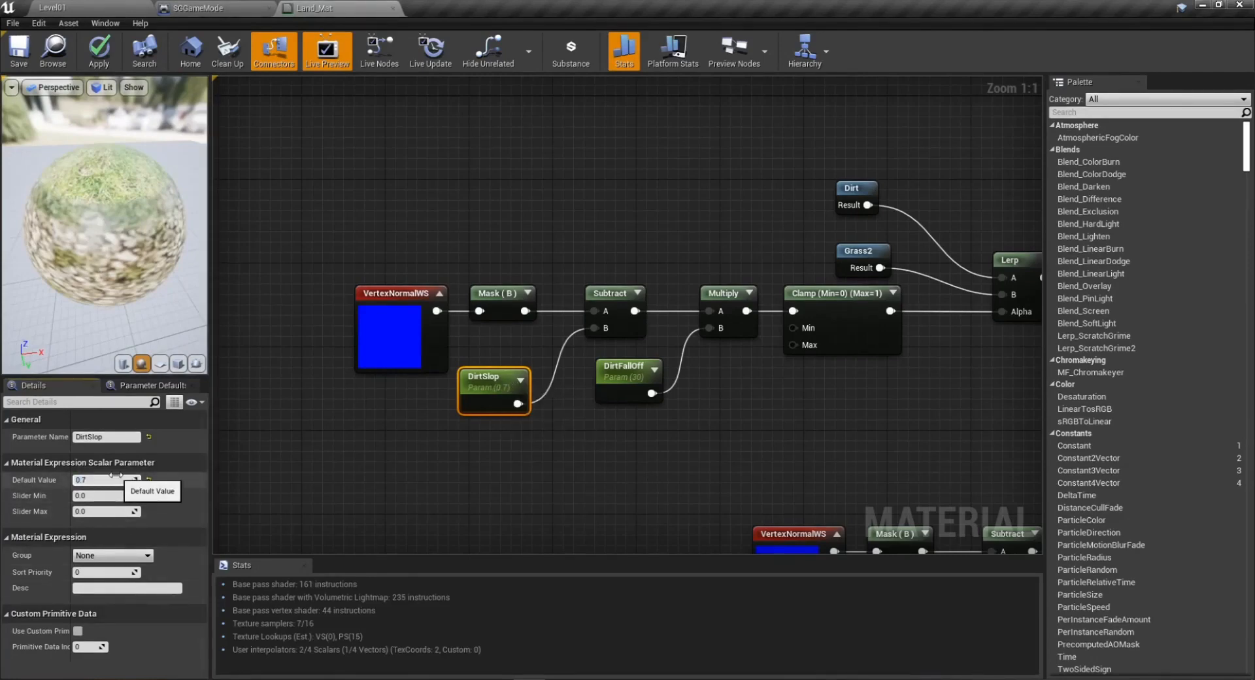
key("Return")
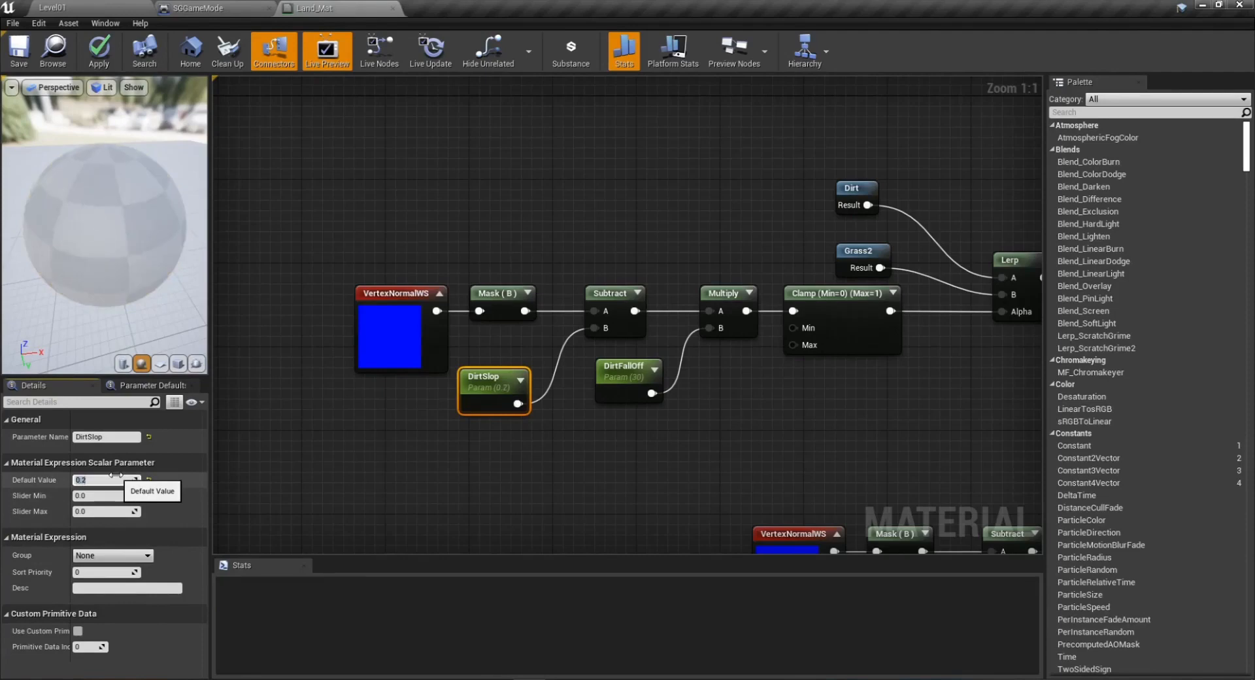
left_click_drag(122, 300, 141, 352)
left_click_drag(115, 222, 137, 124)
left_click_drag(141, 213, 179, 289)
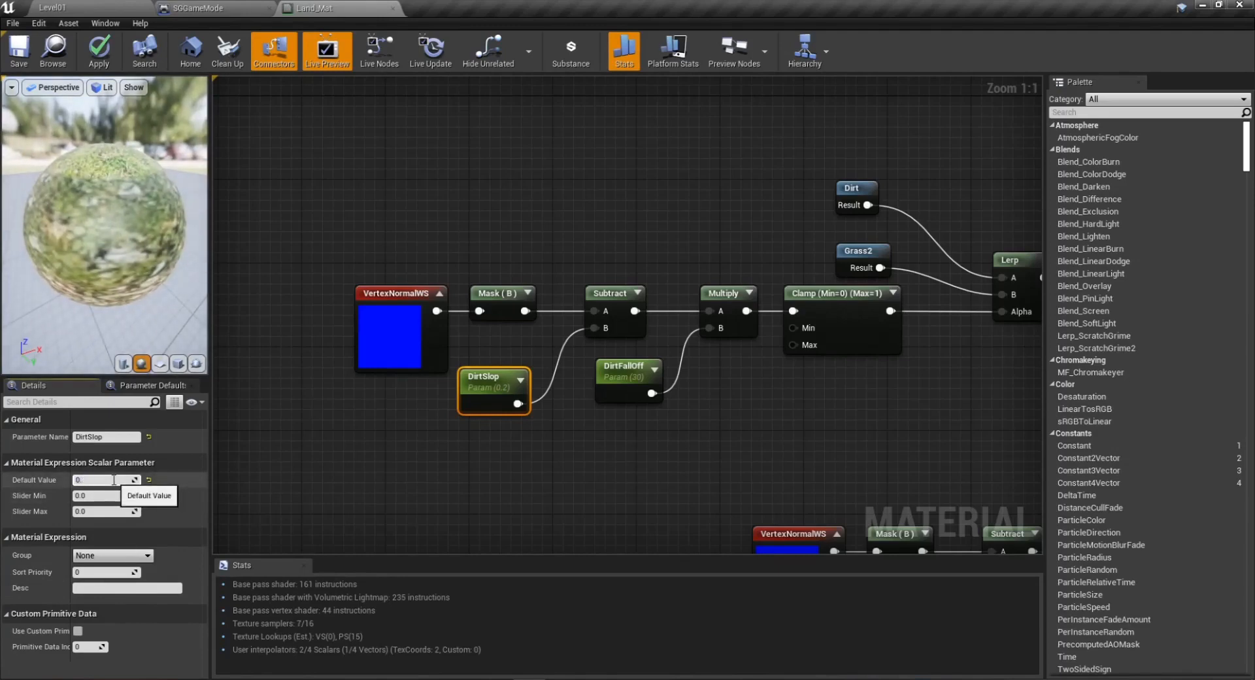
Set the DirtSlop parameter's default value to 0.3 and inspect the blend on the preview sphere.
type("3")
key("Return")
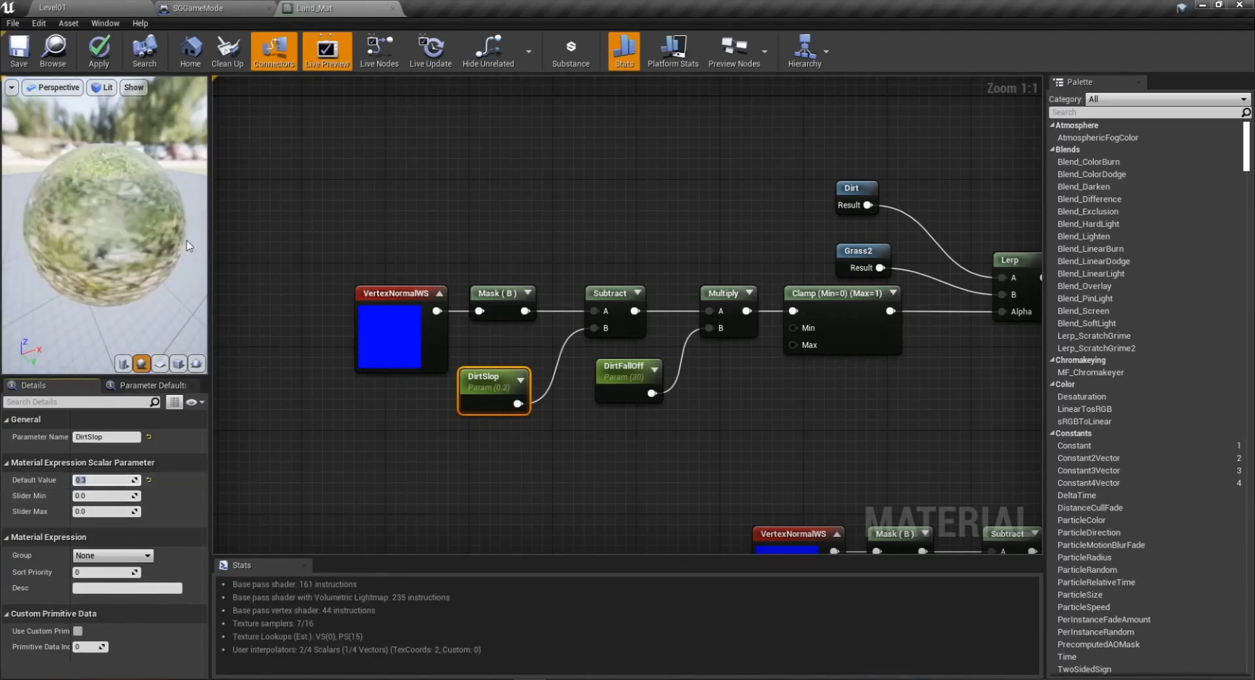
left_click_drag(151, 242, 170, 154)
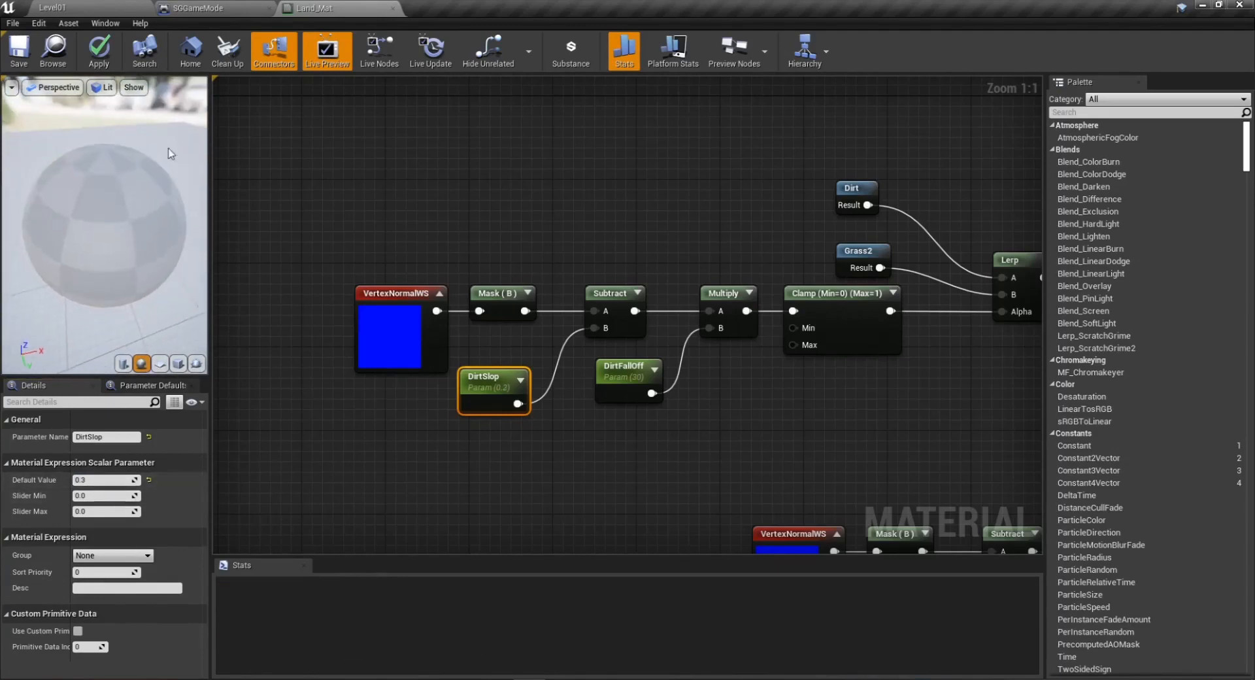
Apply the Land_Mat changes, switch to Level01 and save all modified content.
left_click(105, 64)
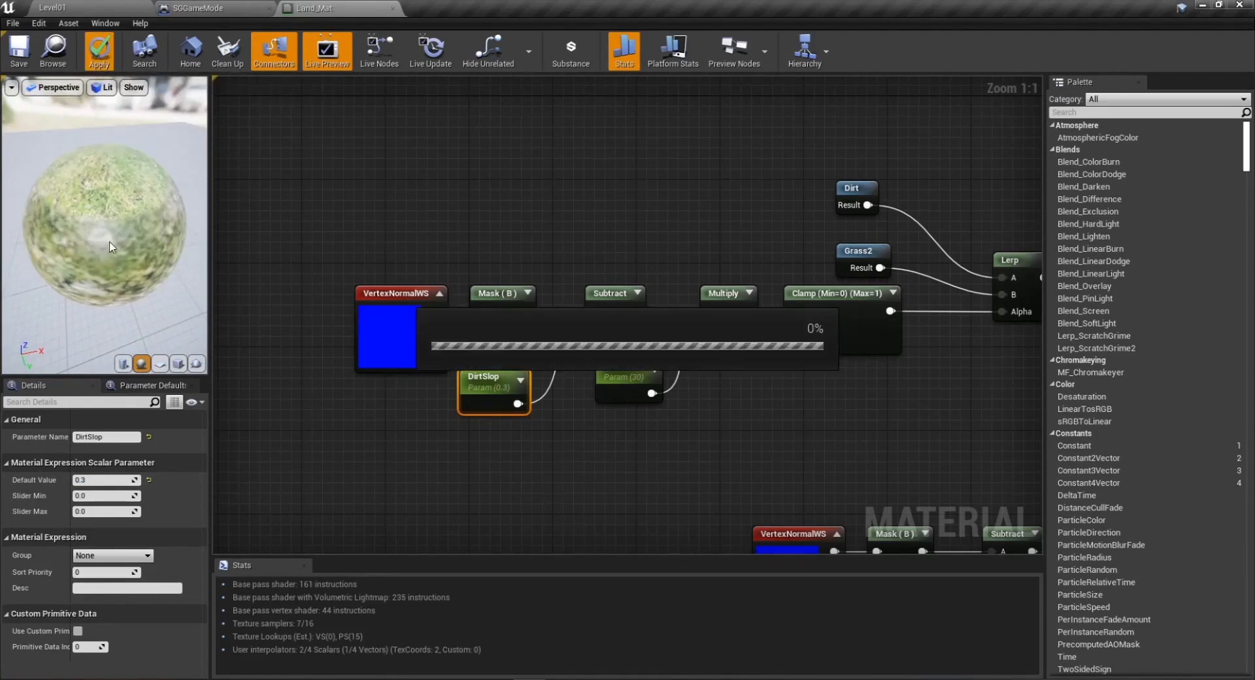
left_click(98, 7)
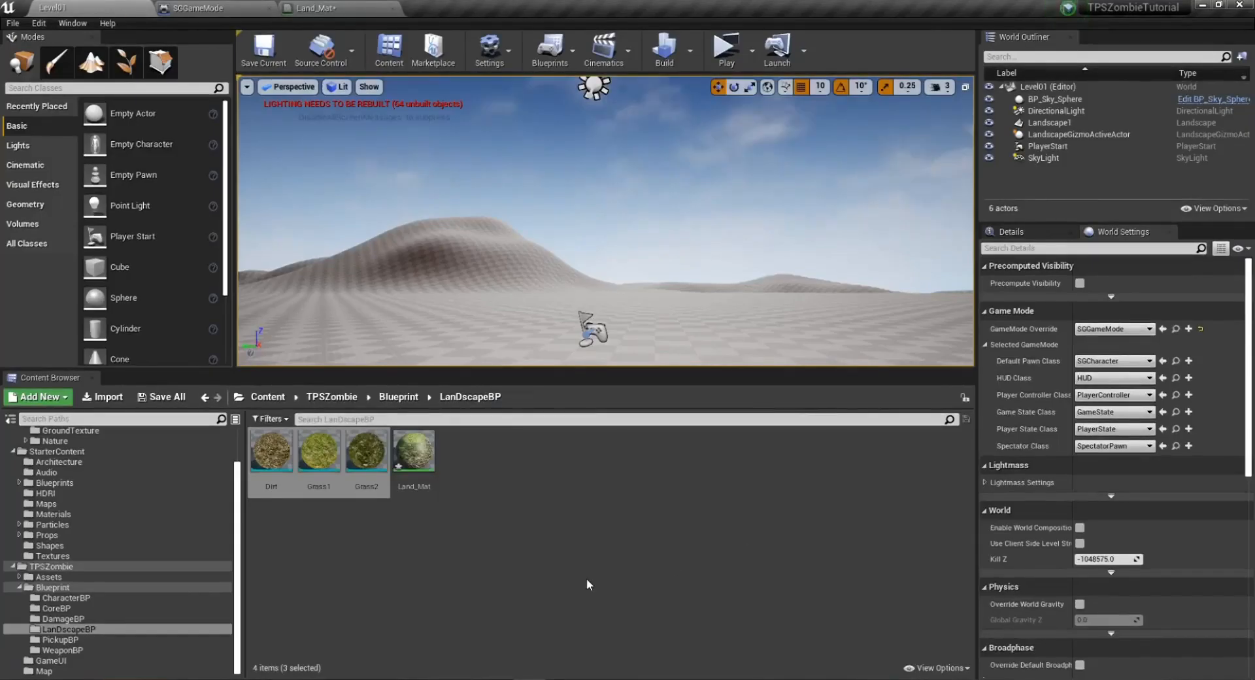
left_click(161, 397)
left_click(741, 462)
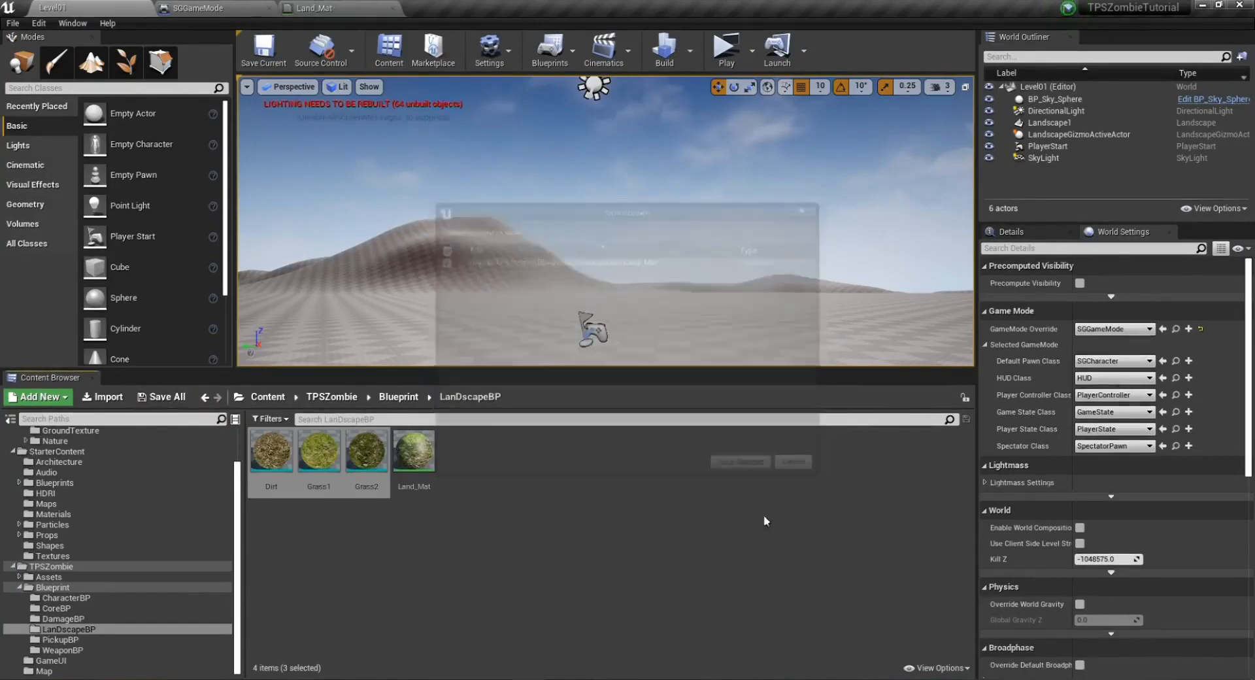
Assign Land_Mat as the Landscape Material of Landscape1 and look over the terrain.
left_click(498, 323)
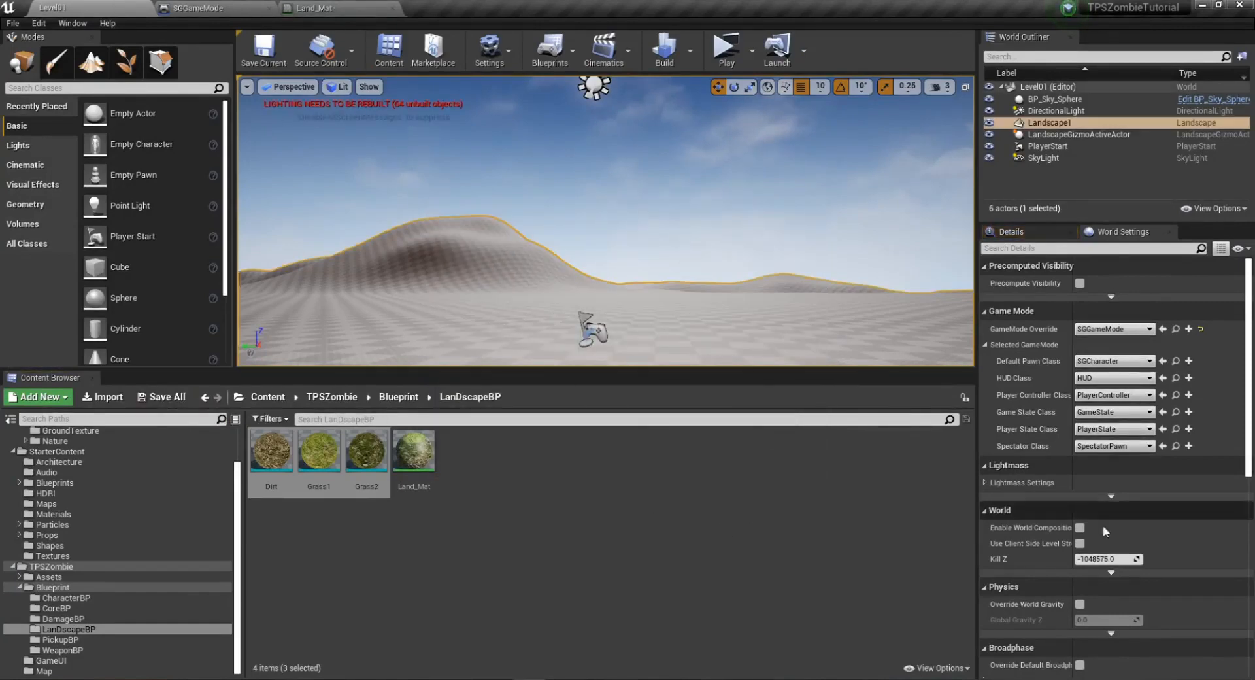
left_click(1012, 231)
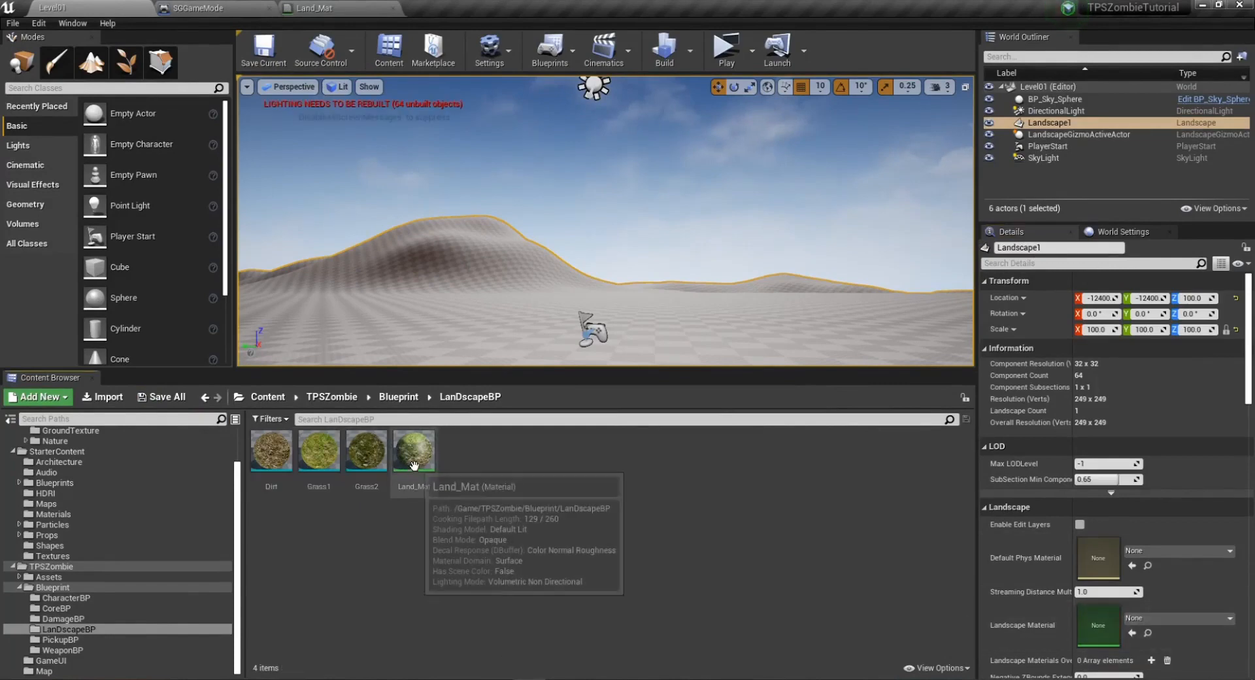
left_click_drag(414, 451, 1112, 621)
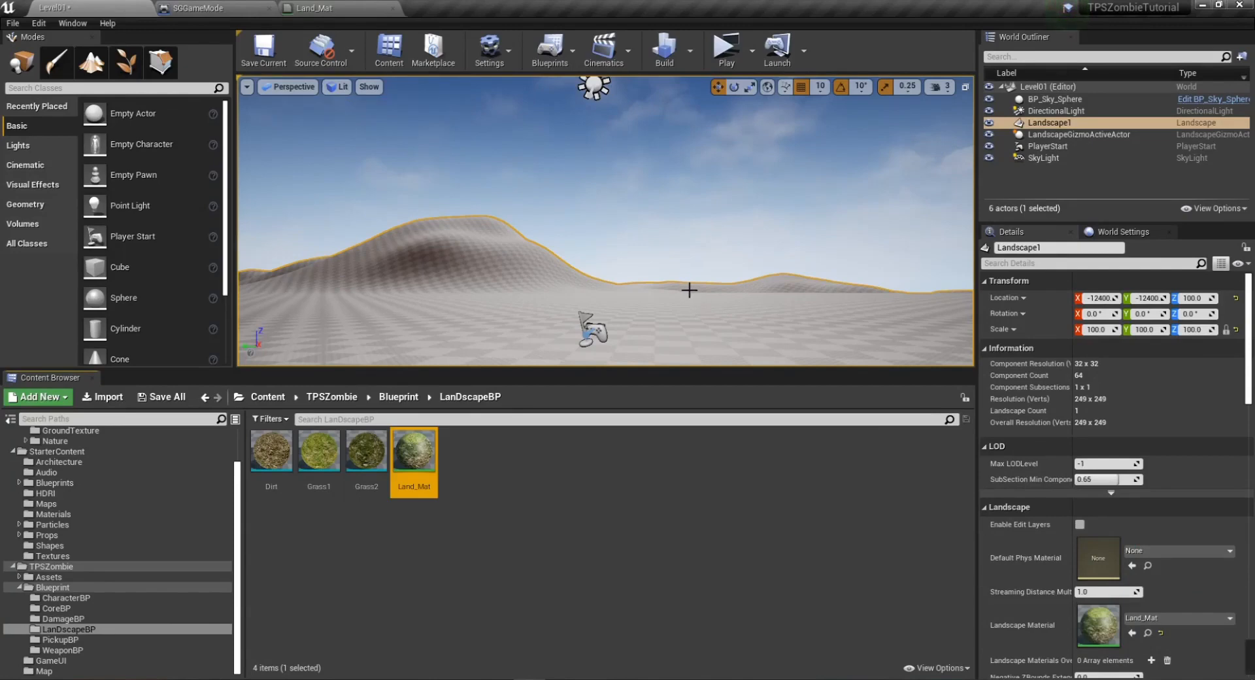
right_click_drag(720, 315, 843, 406)
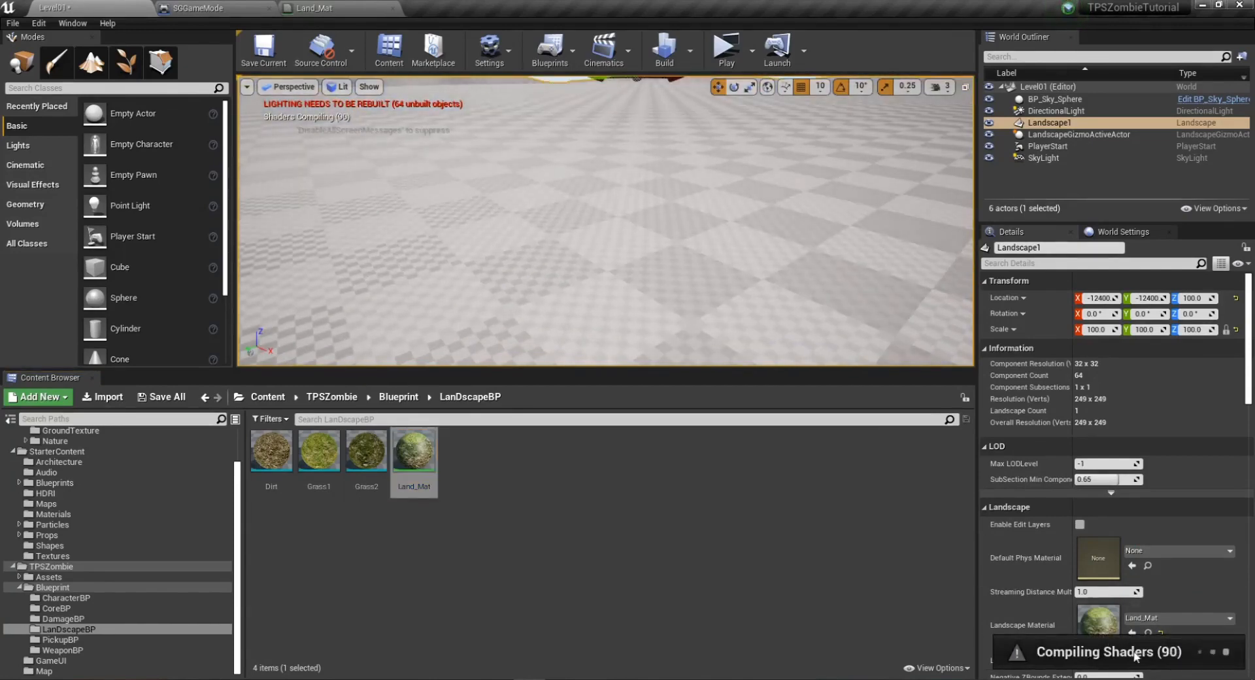
right_click_drag(758, 314, 680, 246)
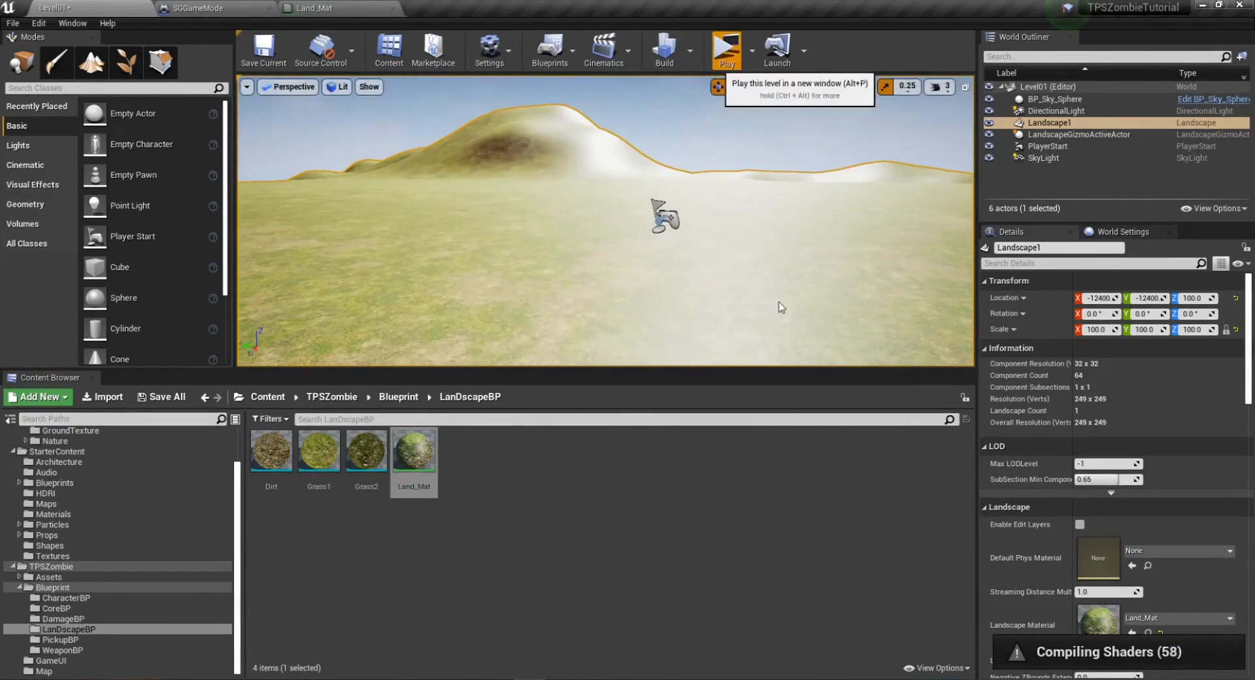
Play the level, walk the character forward to check the ground material, and end the preview.
left_click(726, 49)
key("w")
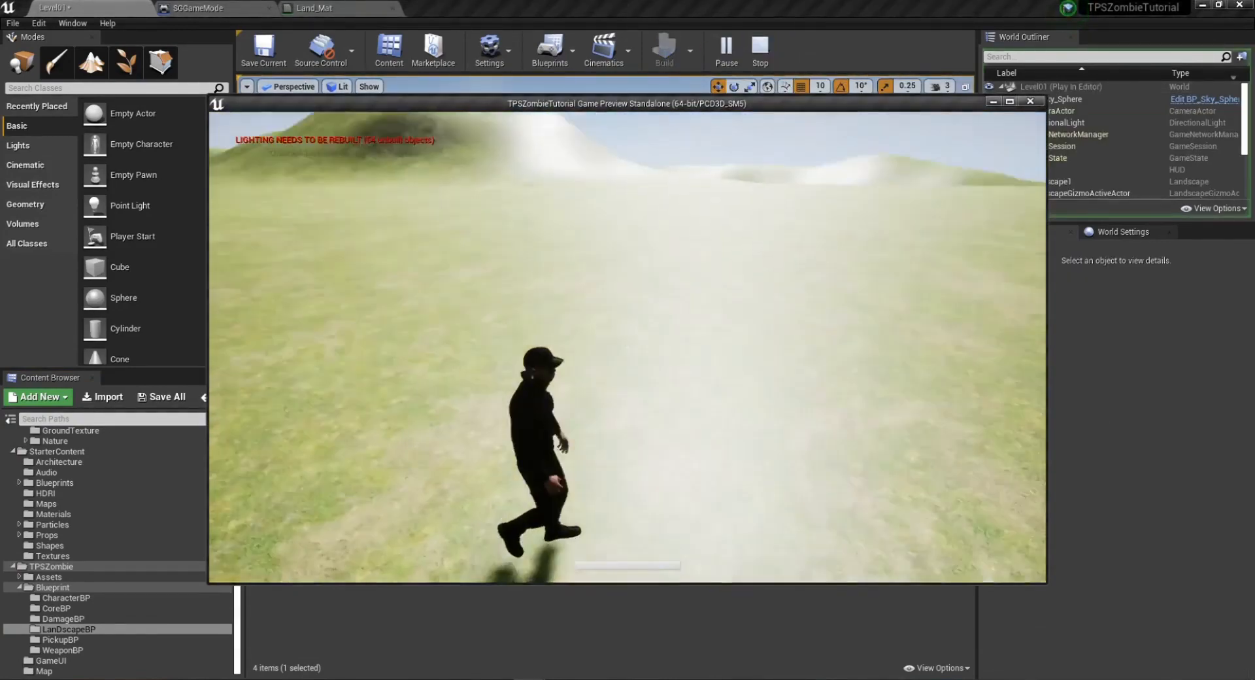
key("Escape")
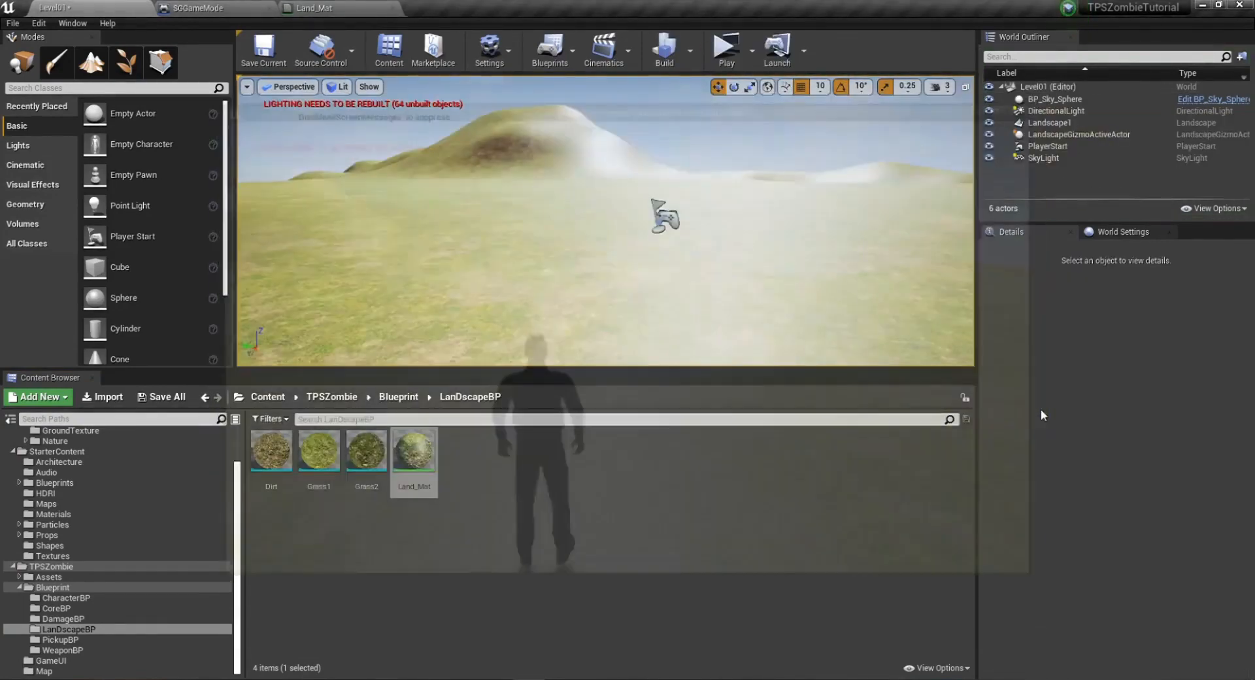
Reopen Land_Mat and add three Constant nodes in a column between the final Lerp and the material output node.
double_click(415, 450)
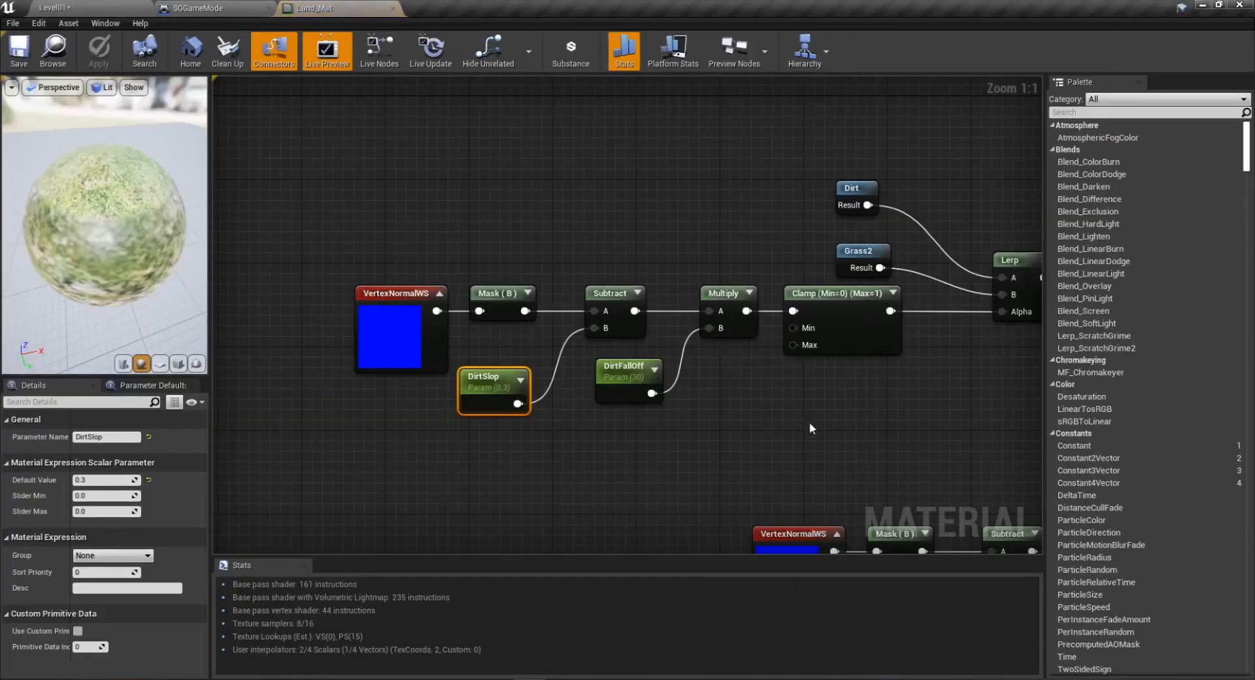
left_click_drag(92, 228, 96, 253)
right_click_drag(846, 428, 135, 387)
right_click_drag(933, 317, 703, 317)
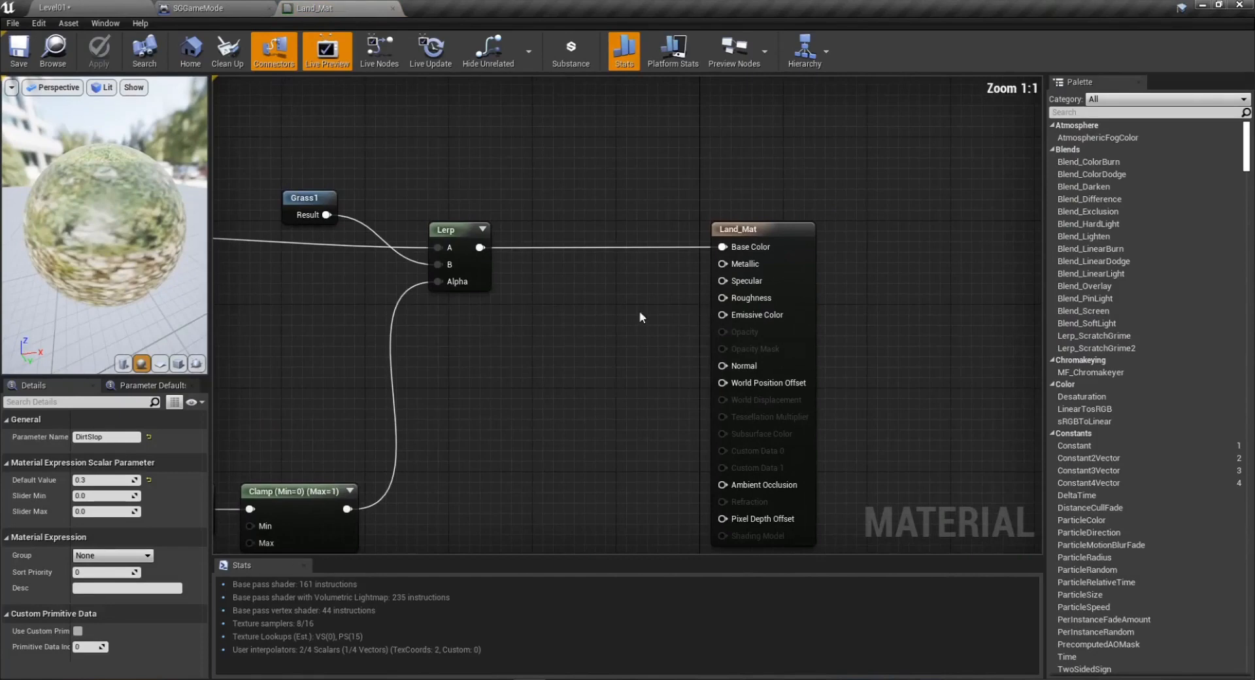
left_click_drag(722, 366, 665, 469)
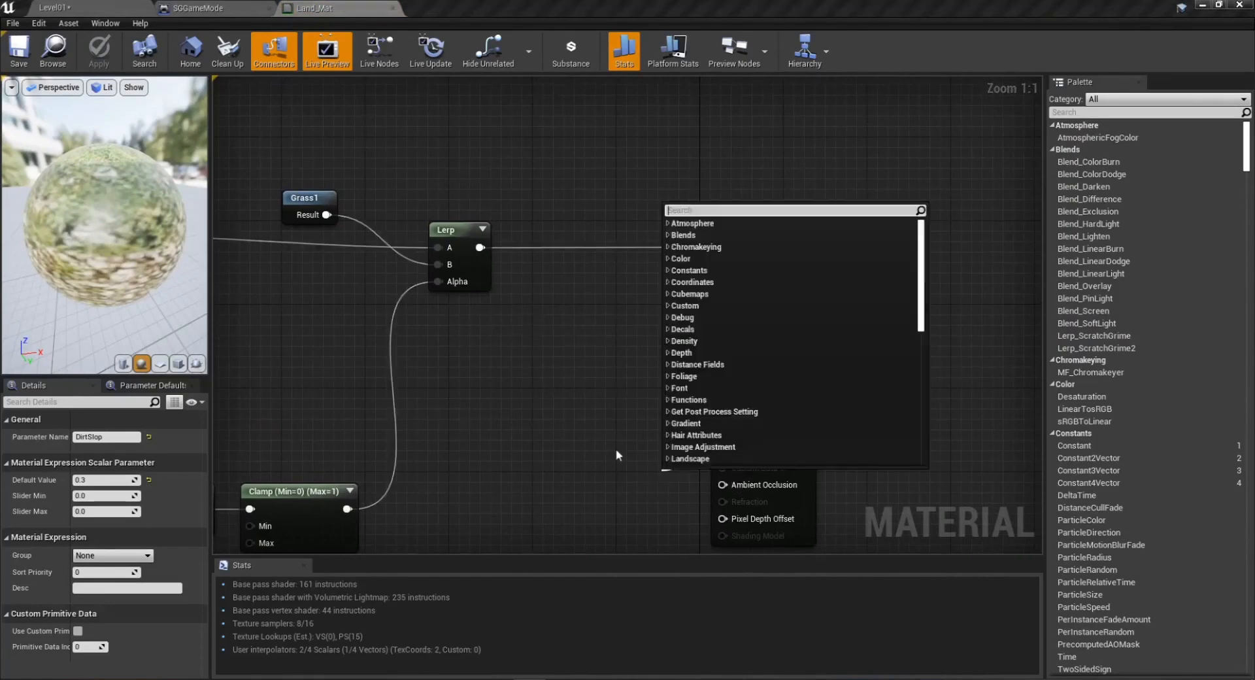
left_click(617, 455)
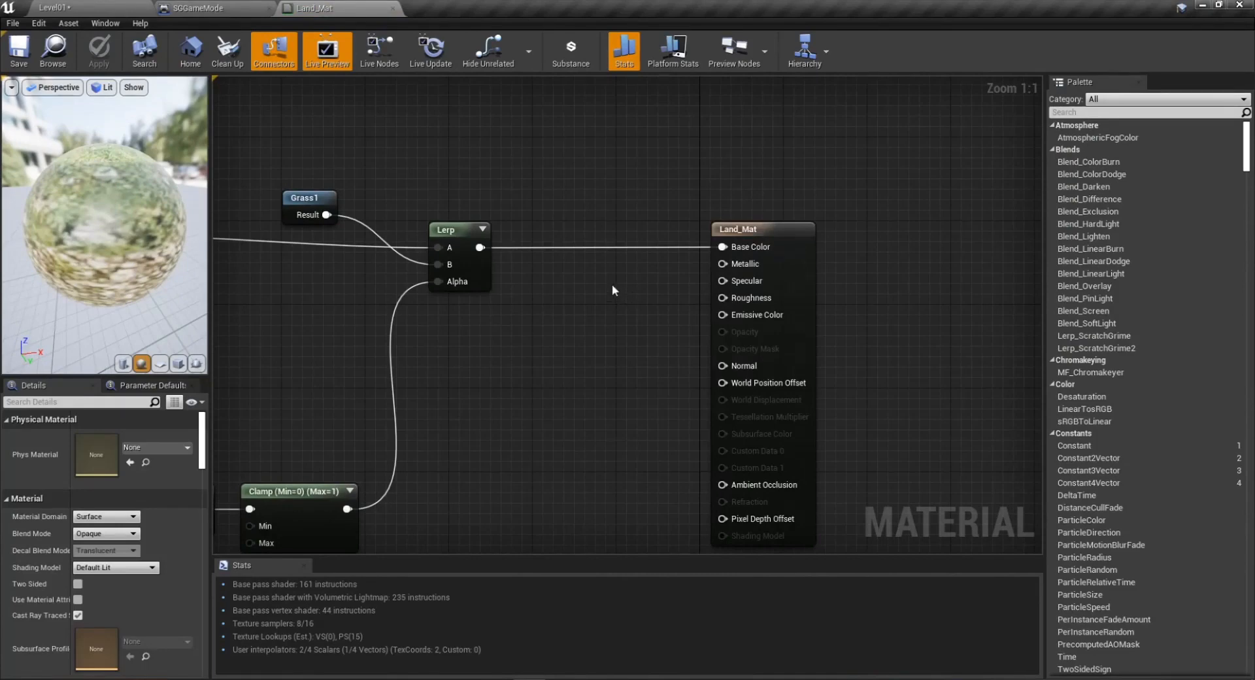
left_click(603, 276)
left_click(604, 331)
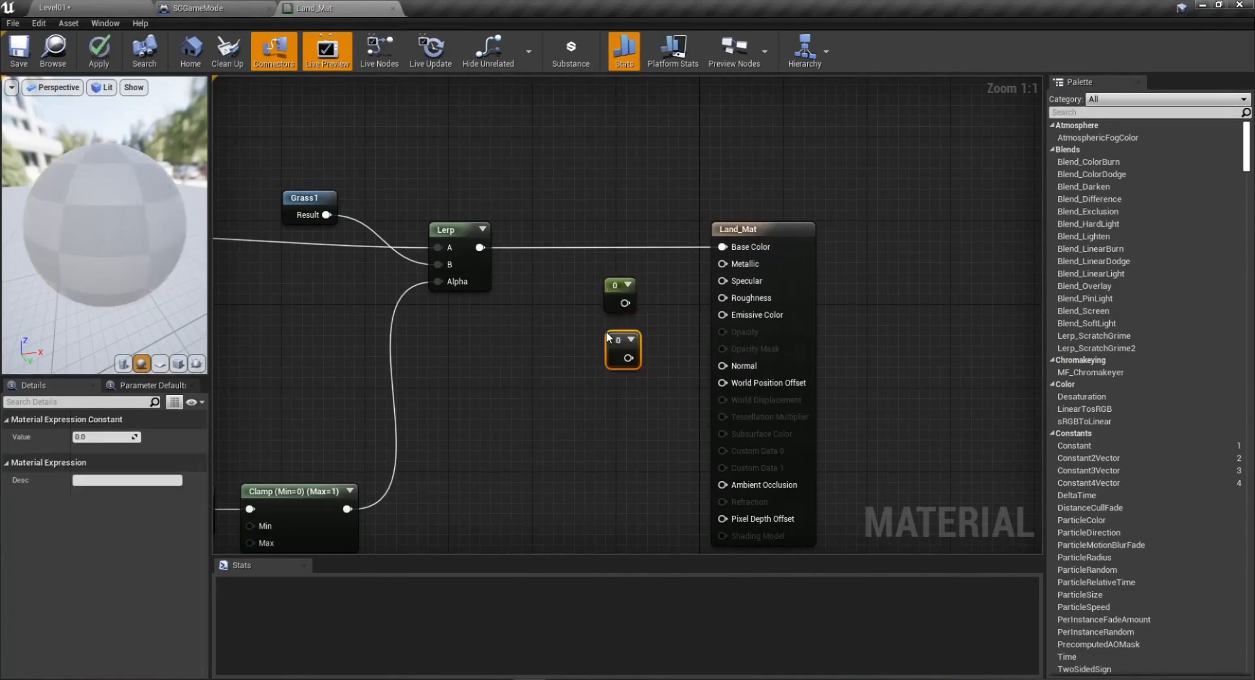
left_click(618, 387)
Connect the three constants, from upper to lower, to the Metallic, Specular and Roughness inputs of Land_Mat.
left_click_drag(625, 303, 722, 264)
left_click_drag(628, 358, 723, 280)
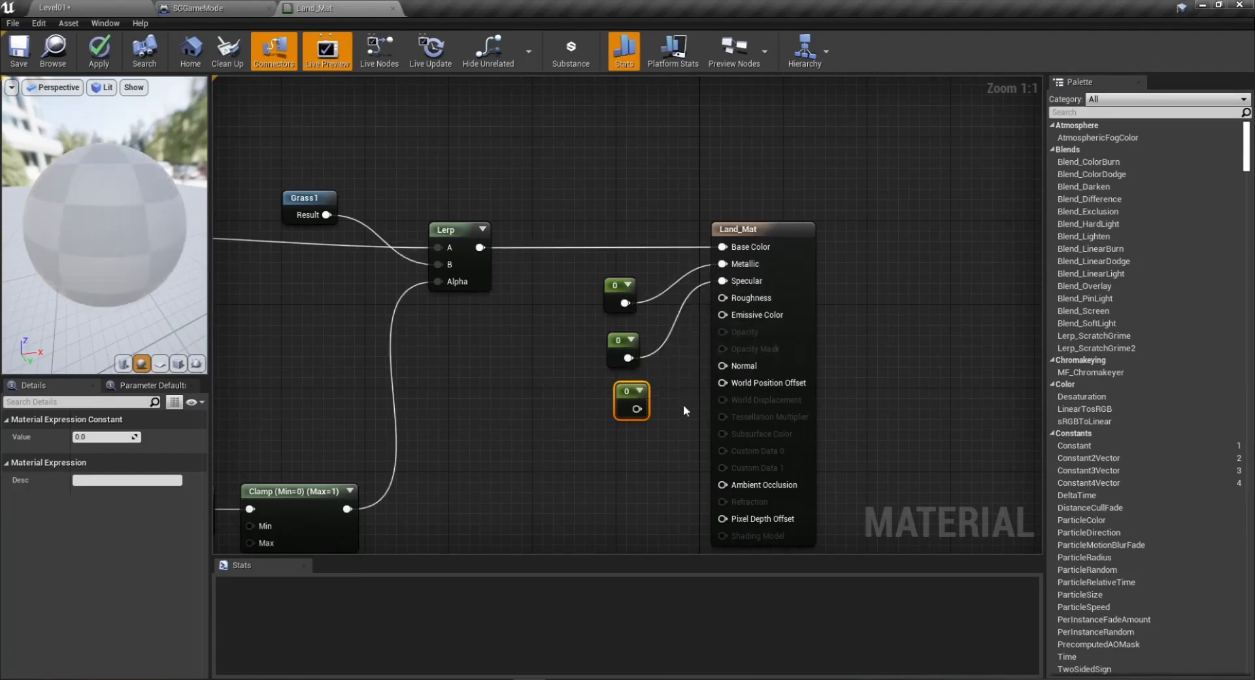
left_click_drag(634, 409, 723, 298)
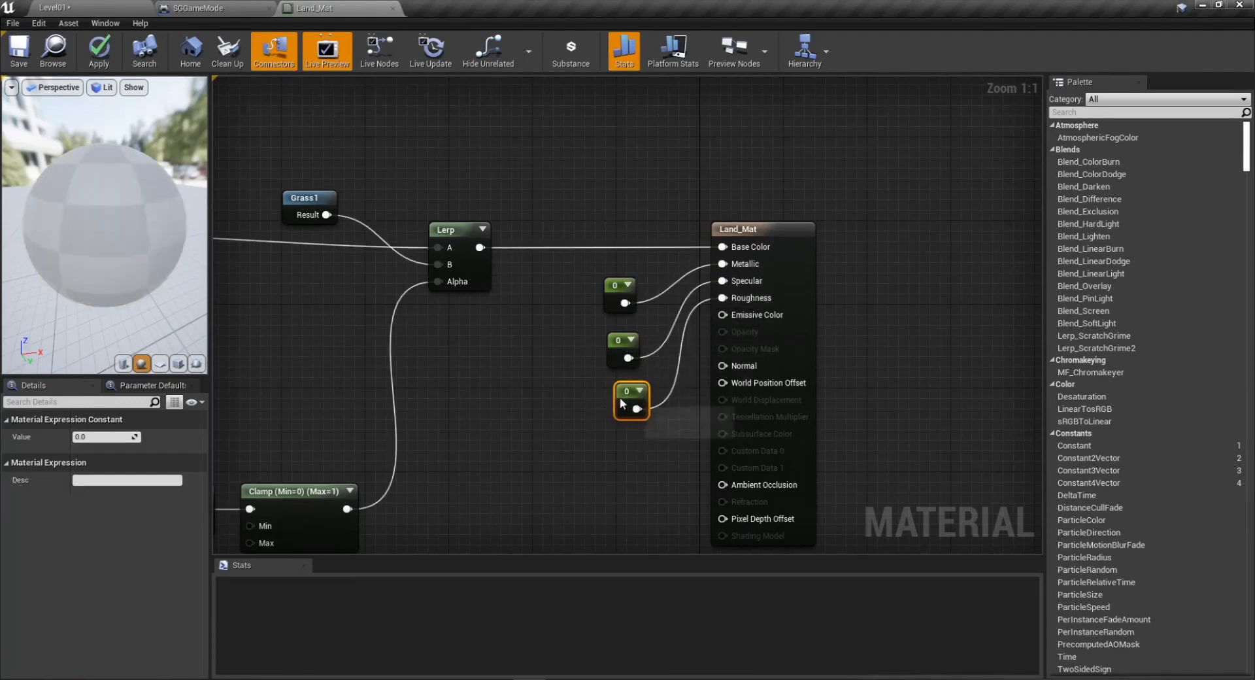
Set the Roughness constant to 0.05, check the preview sphere and apply the material changes.
left_click(112, 437)
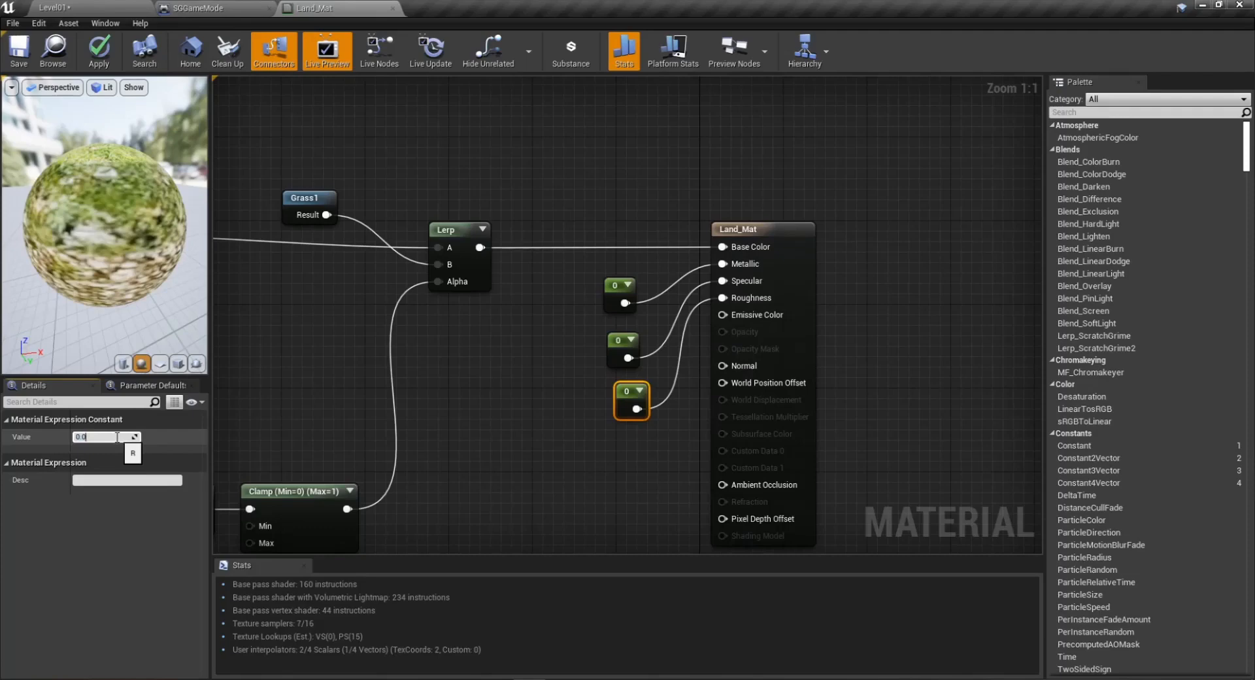
type("5")
key("Return")
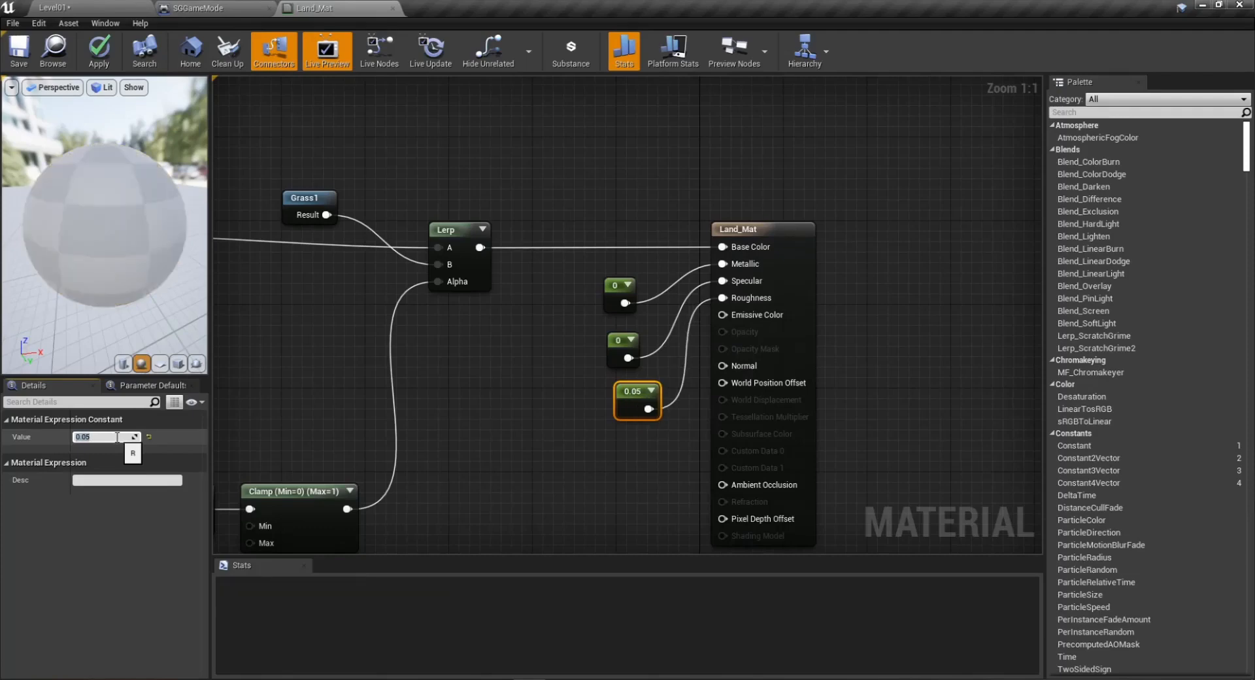
left_click_drag(107, 254, 26, 115)
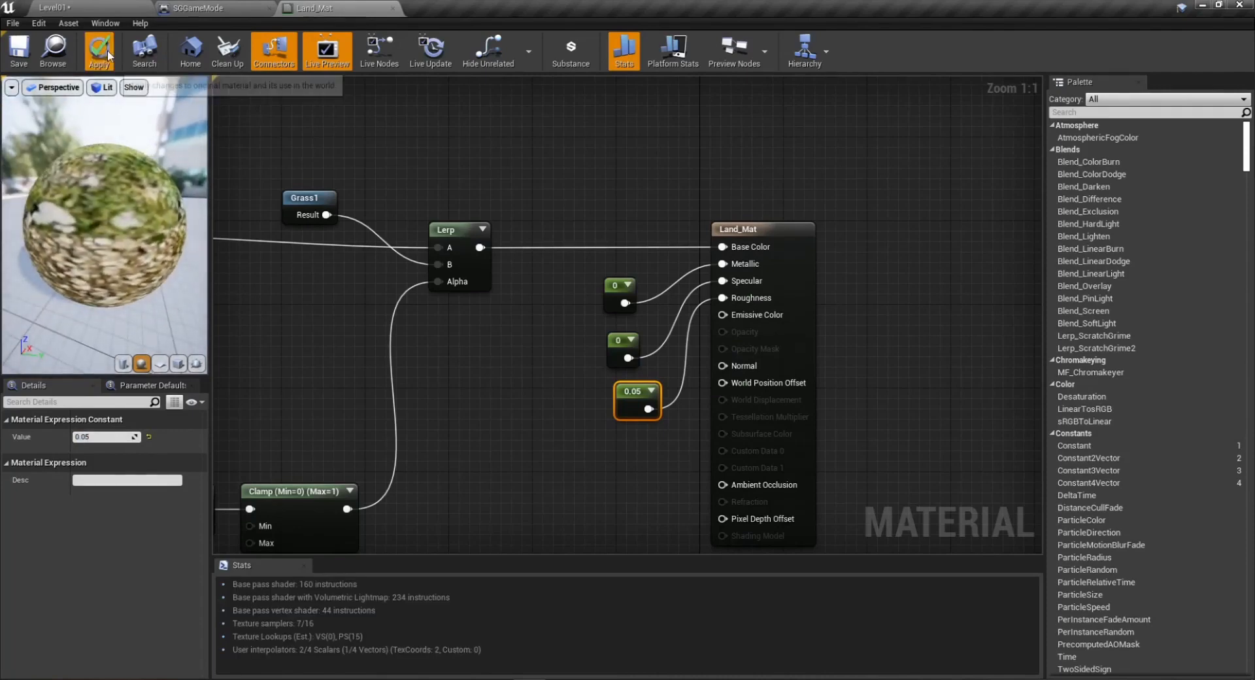
left_click(110, 66)
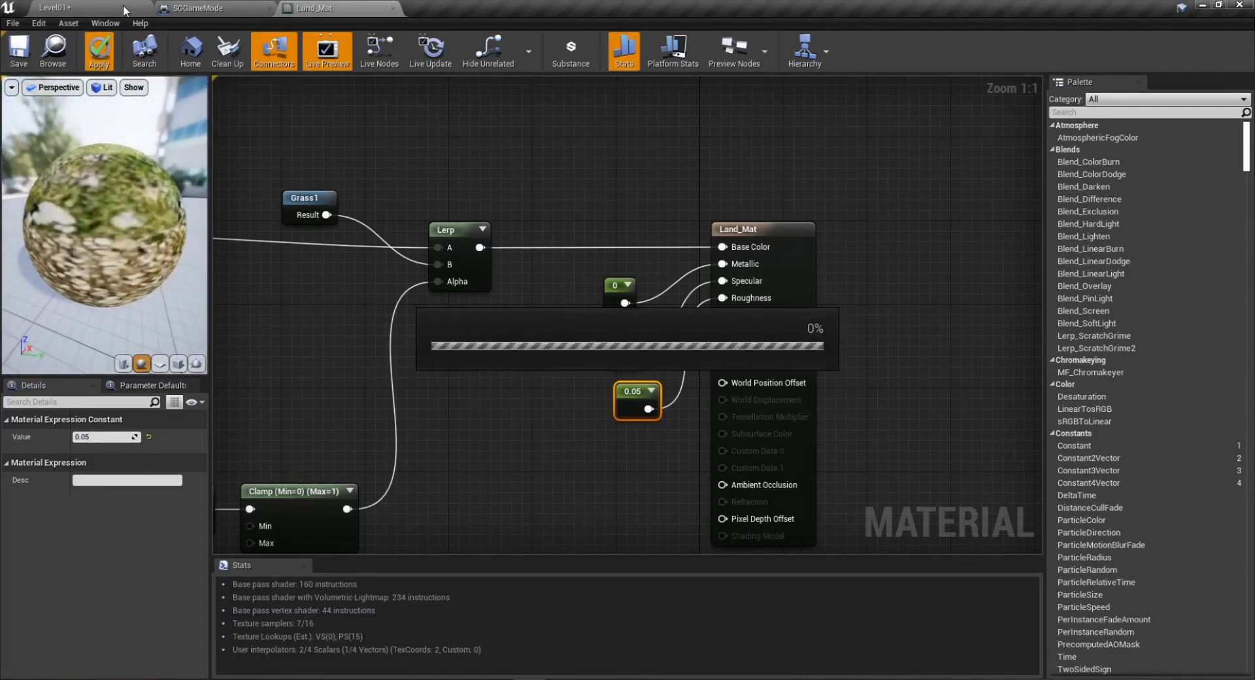
Return to the Level01 editor and save all modified content, including Land_Mat and the Level01 map.
left_click(123, 7)
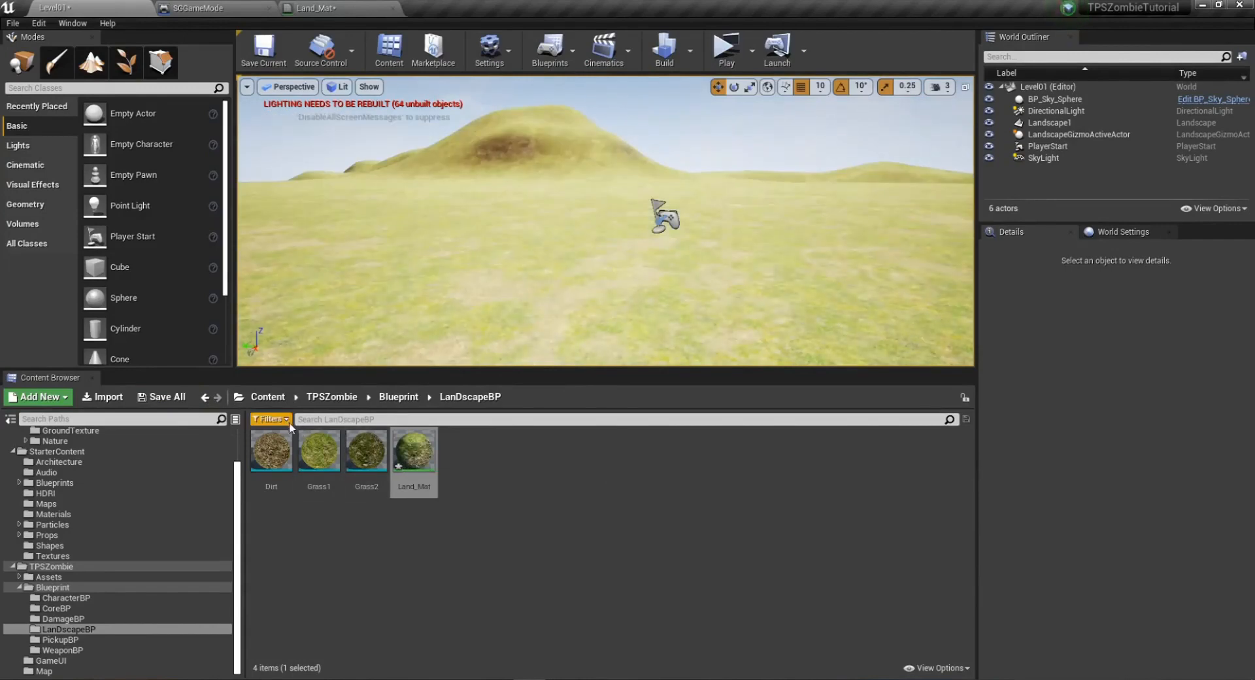
left_click(174, 400)
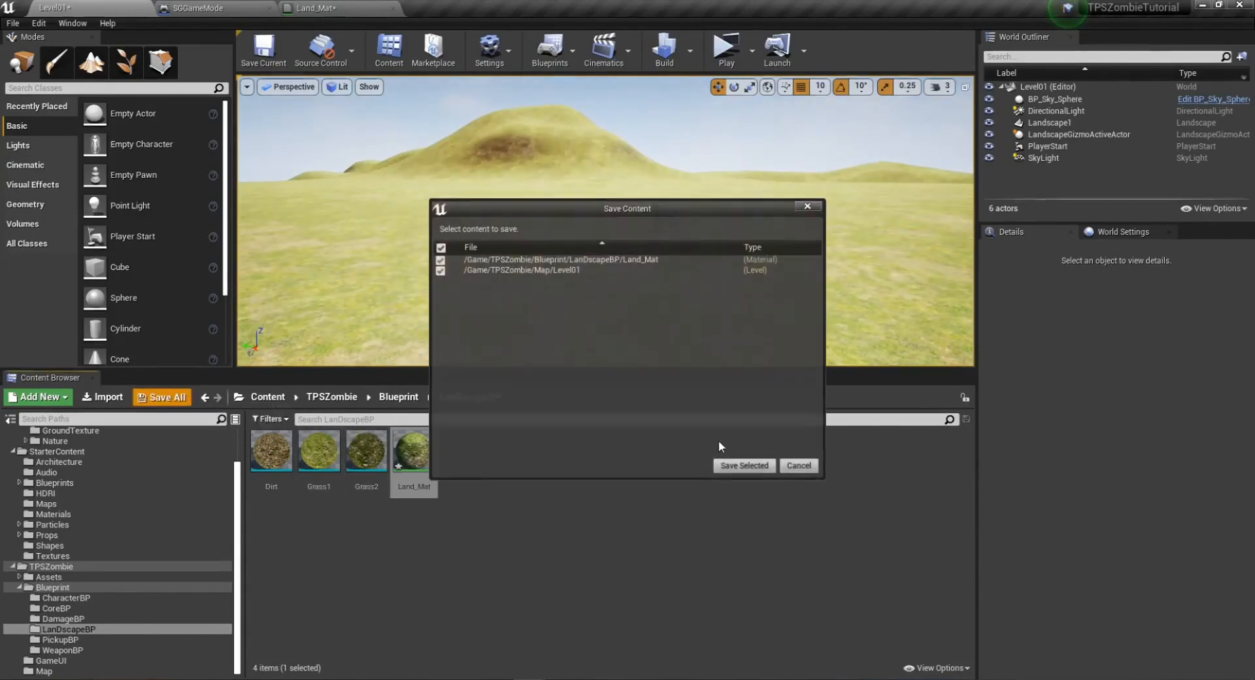
left_click(744, 466)
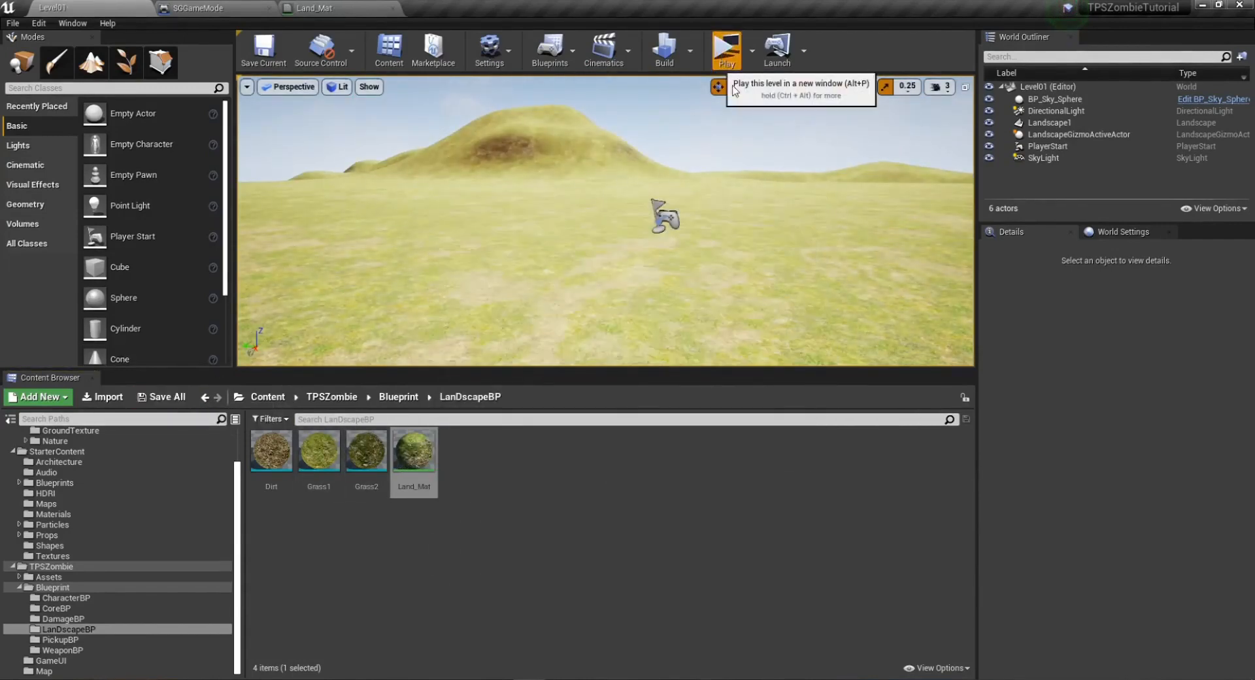
Play the level, run the character across the grass and along the hill slope to examine the ground material, and end the preview.
left_click(720, 73)
key("d")
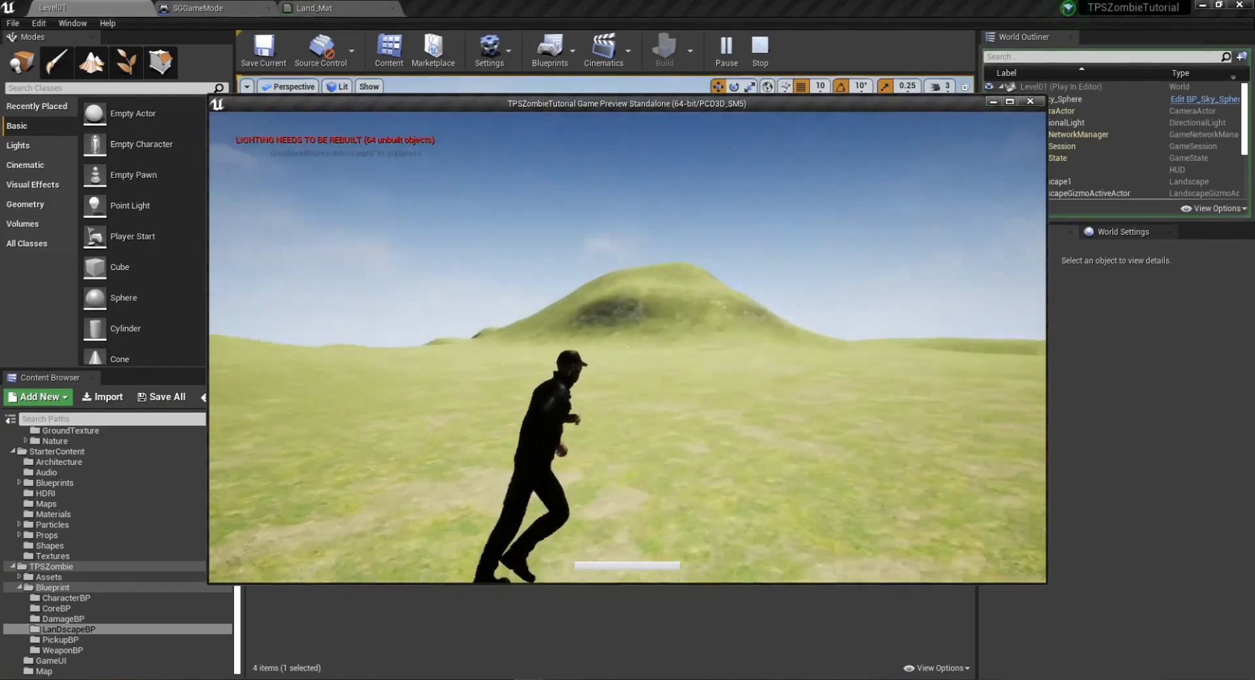
key("space")
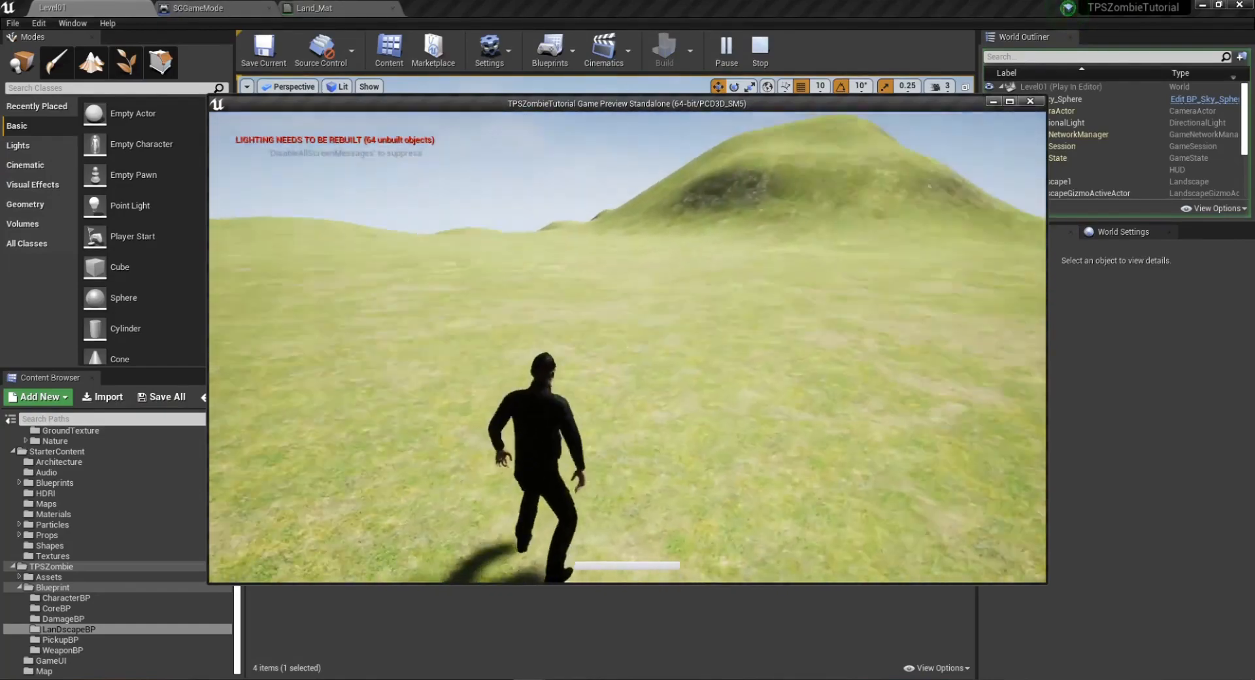
key("d")
key("w")
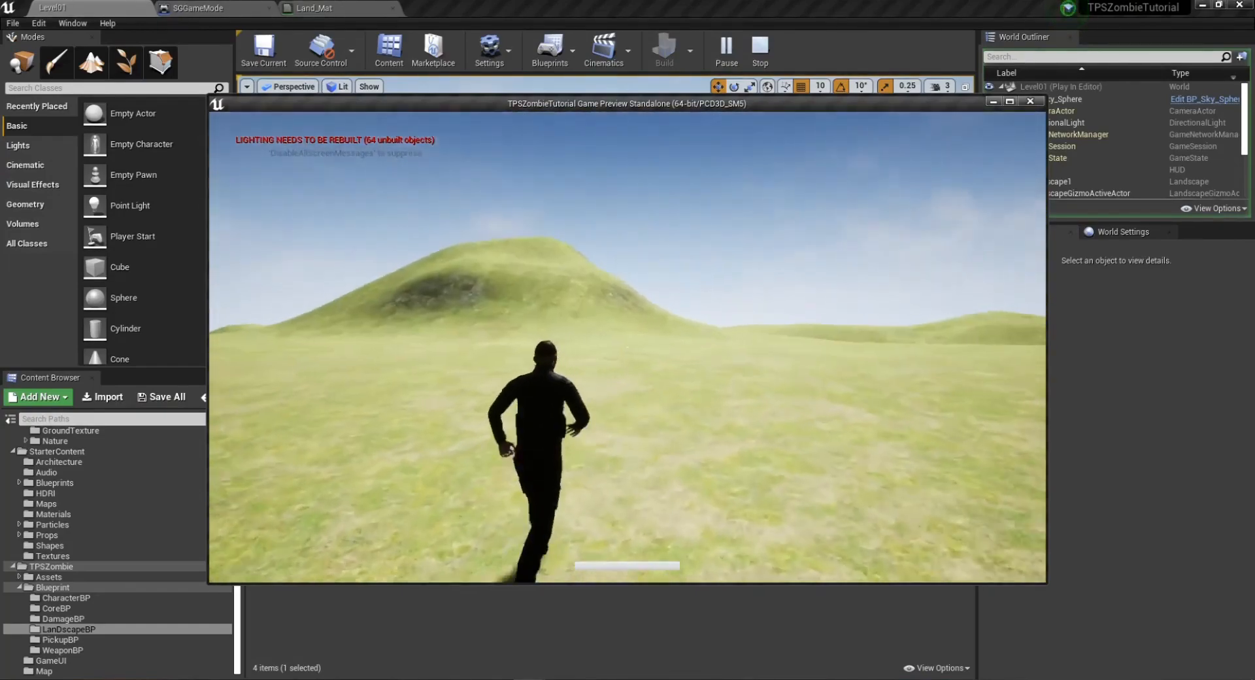
key("w")
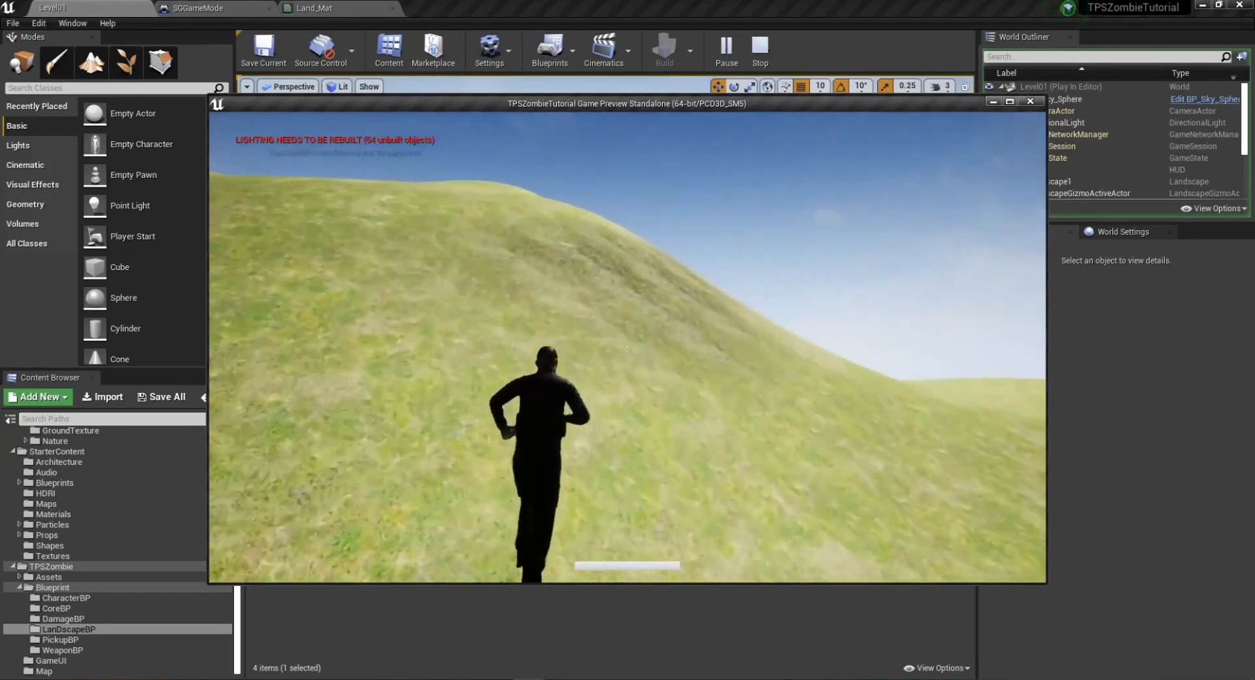
key("d")
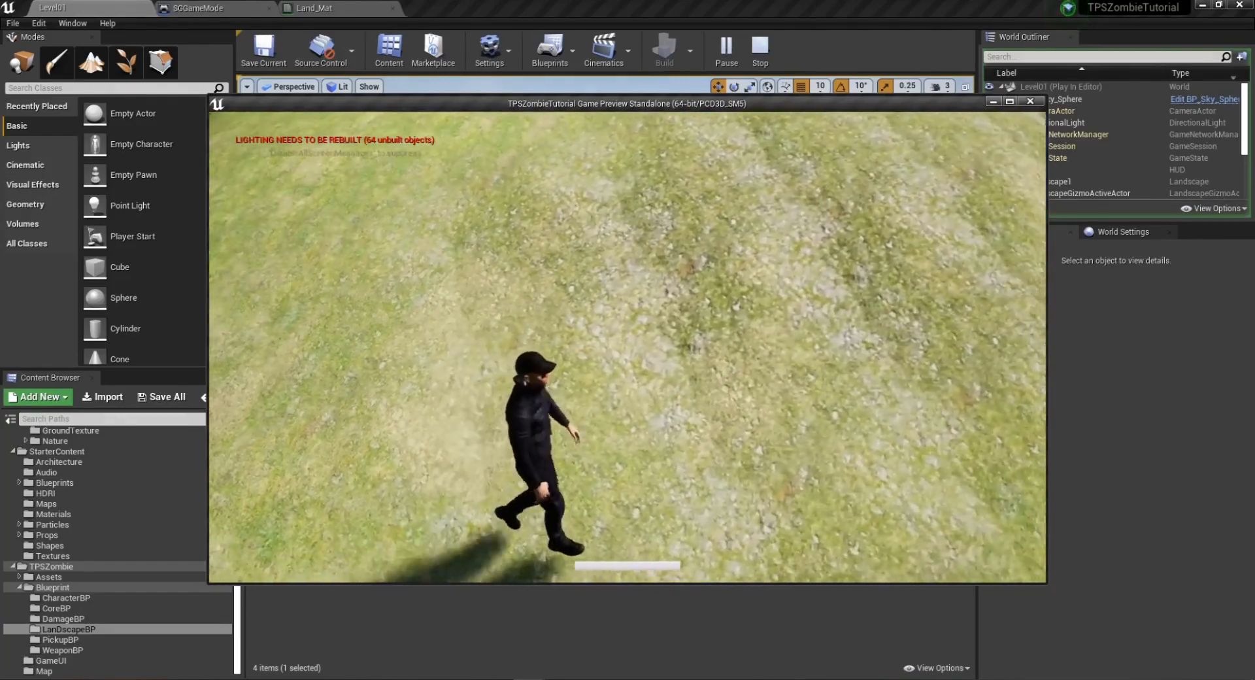
key("d")
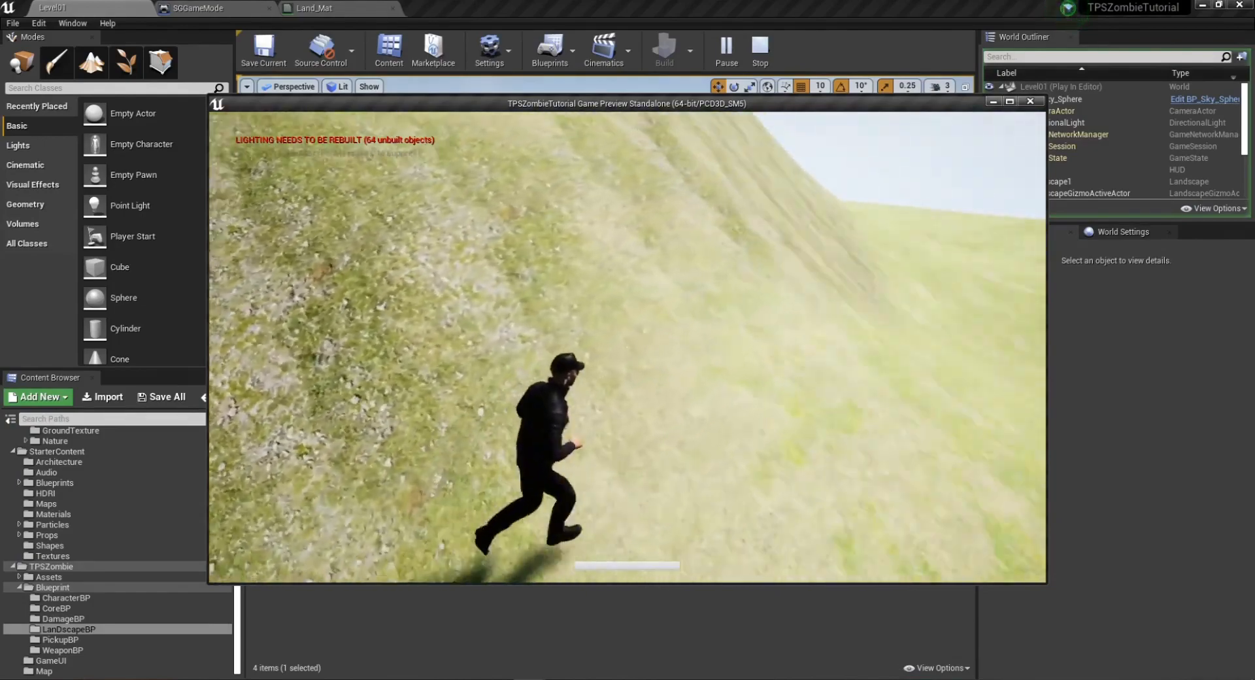
key("d")
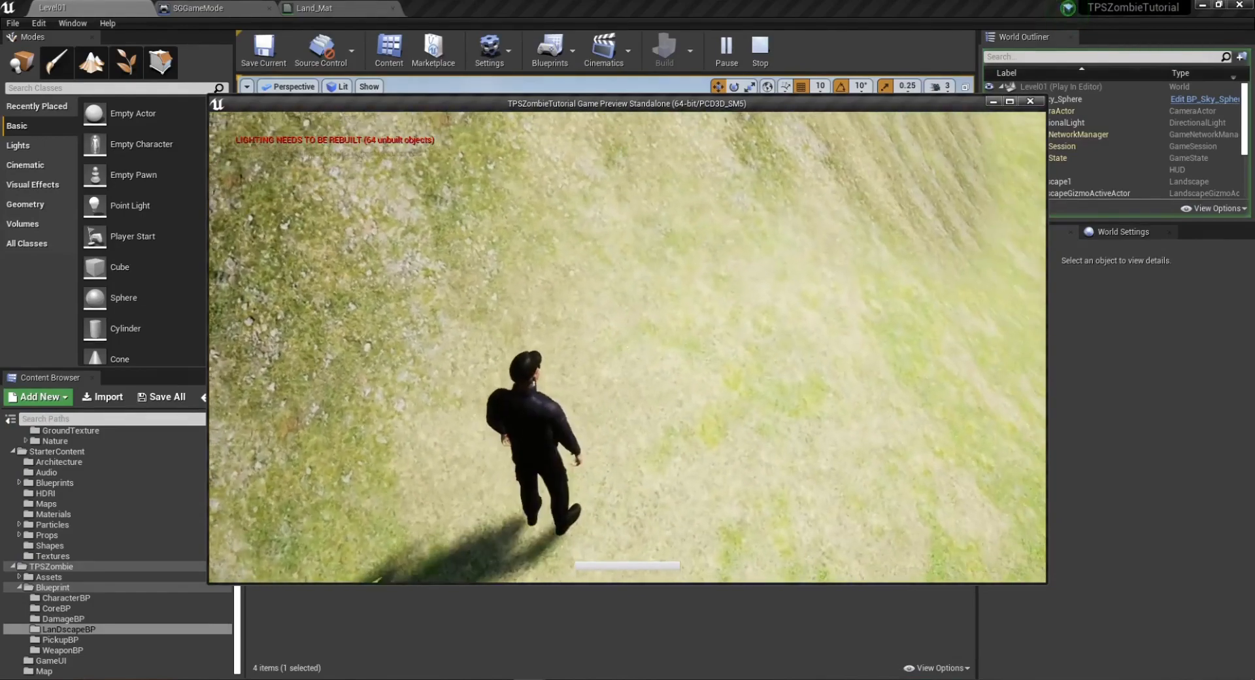
key("d")
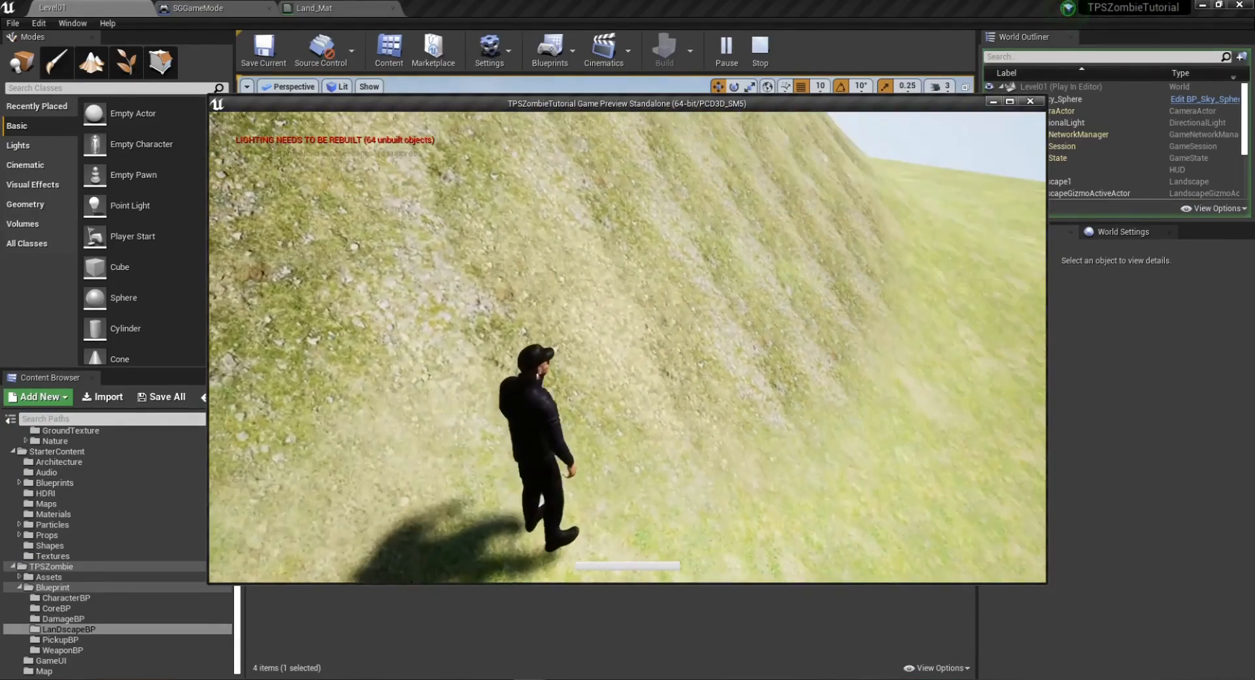
key("w")
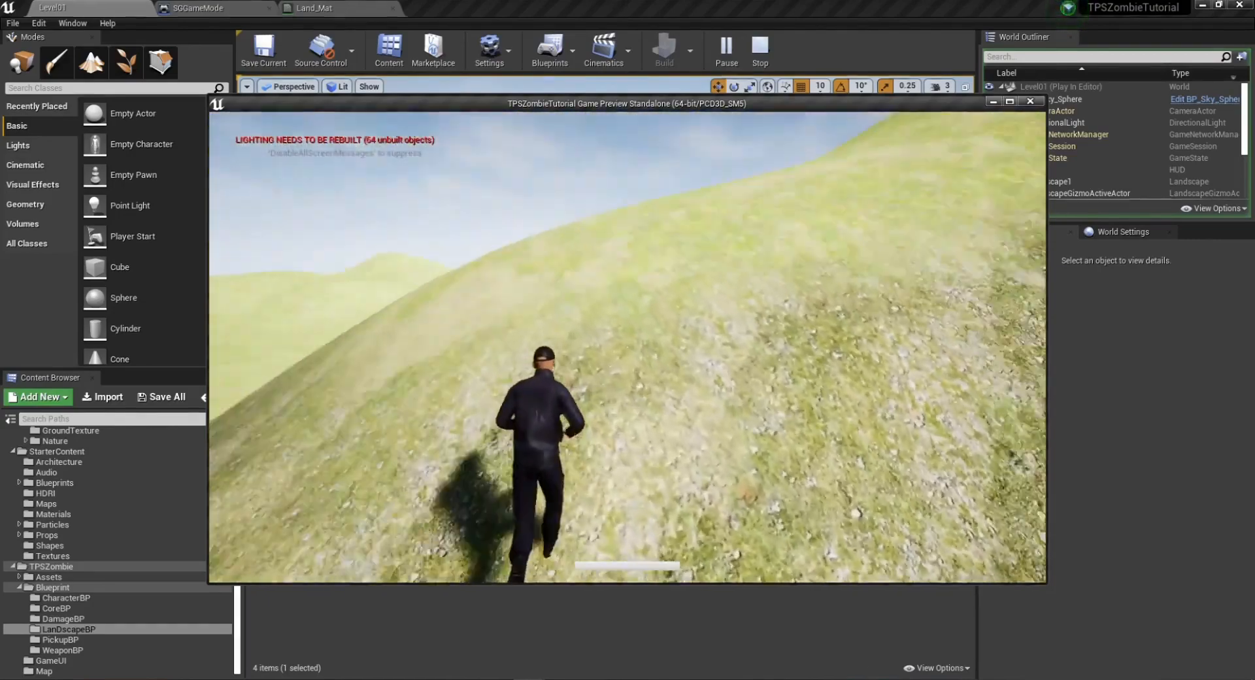
key("a")
key("w")
key("d")
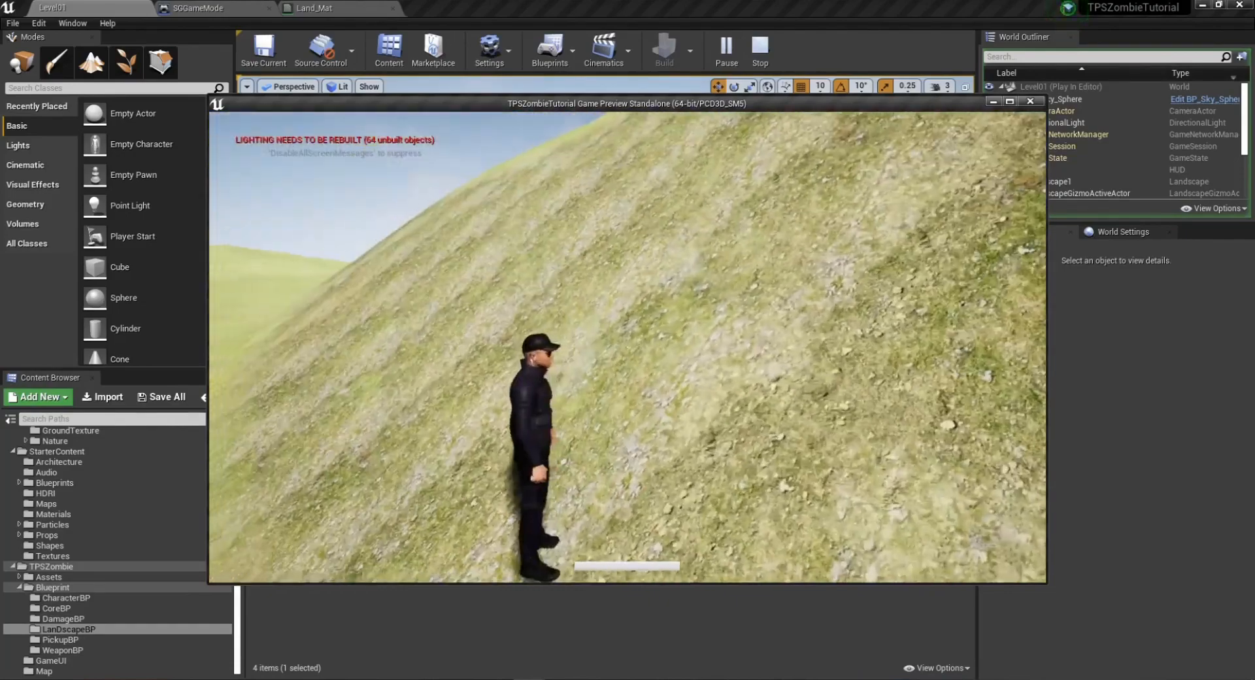
key("w")
key("w")
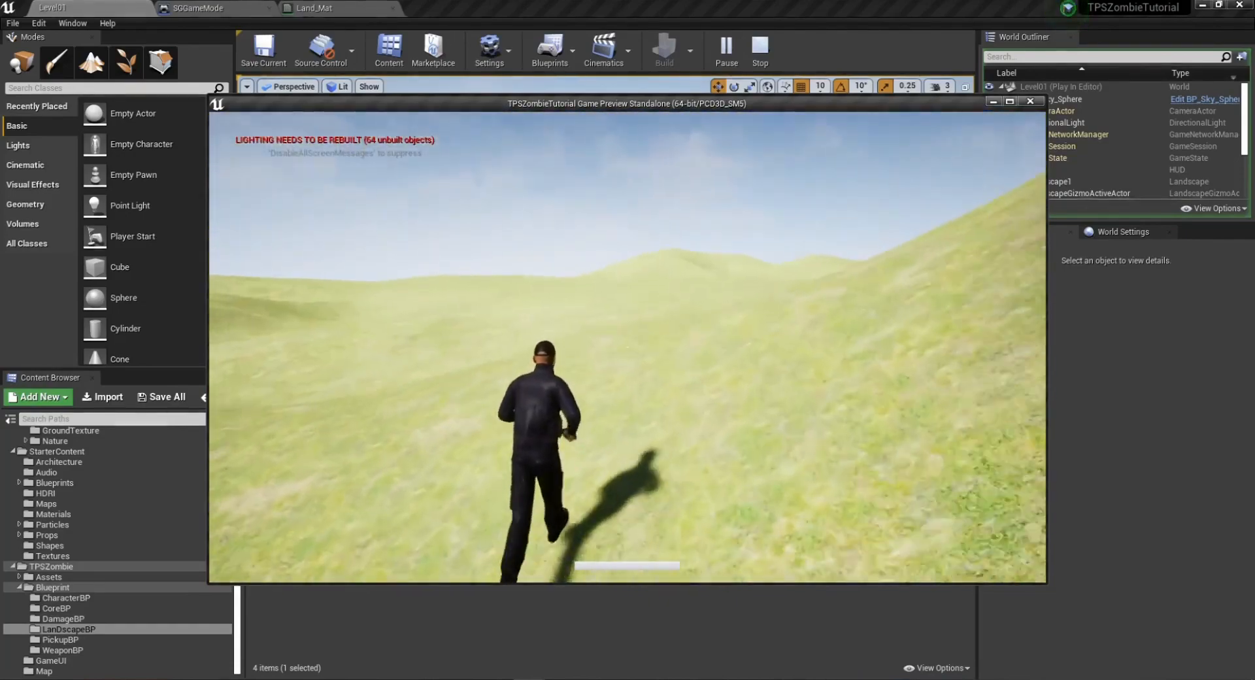
key("Escape")
Duplicate the Dirt, Grass1 and Grass2 material functions in the LanDscapeBP folder.
left_click(477, 475)
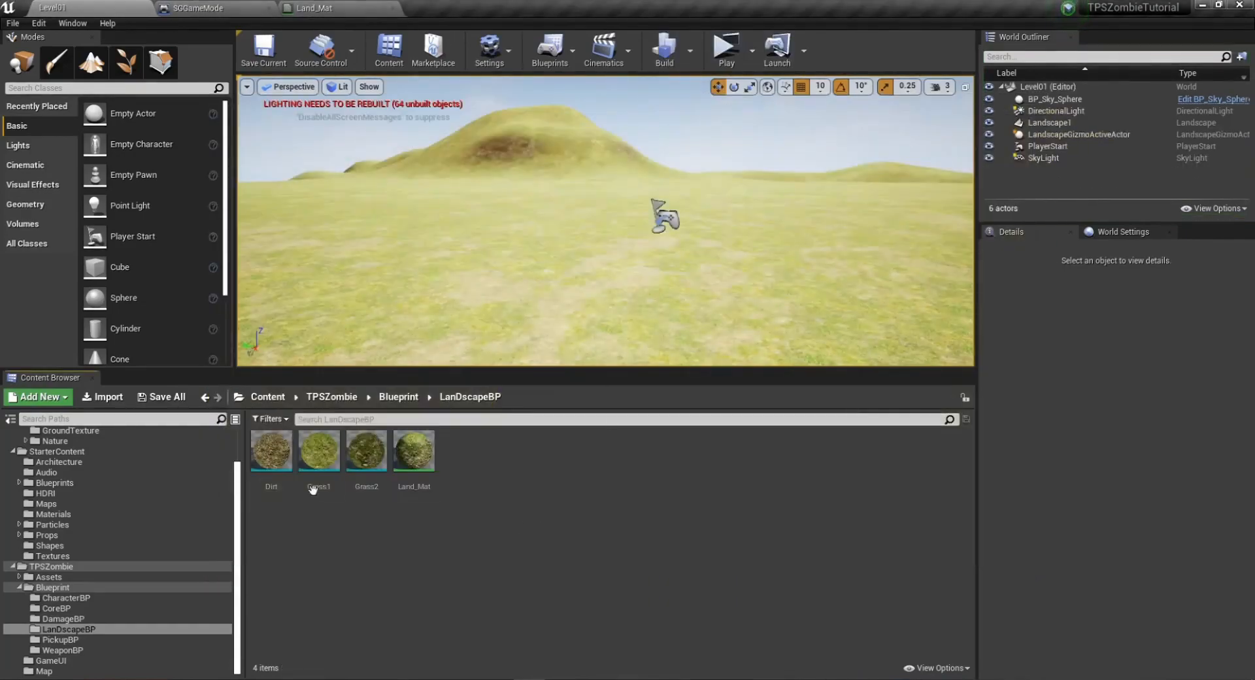
left_click(273, 461)
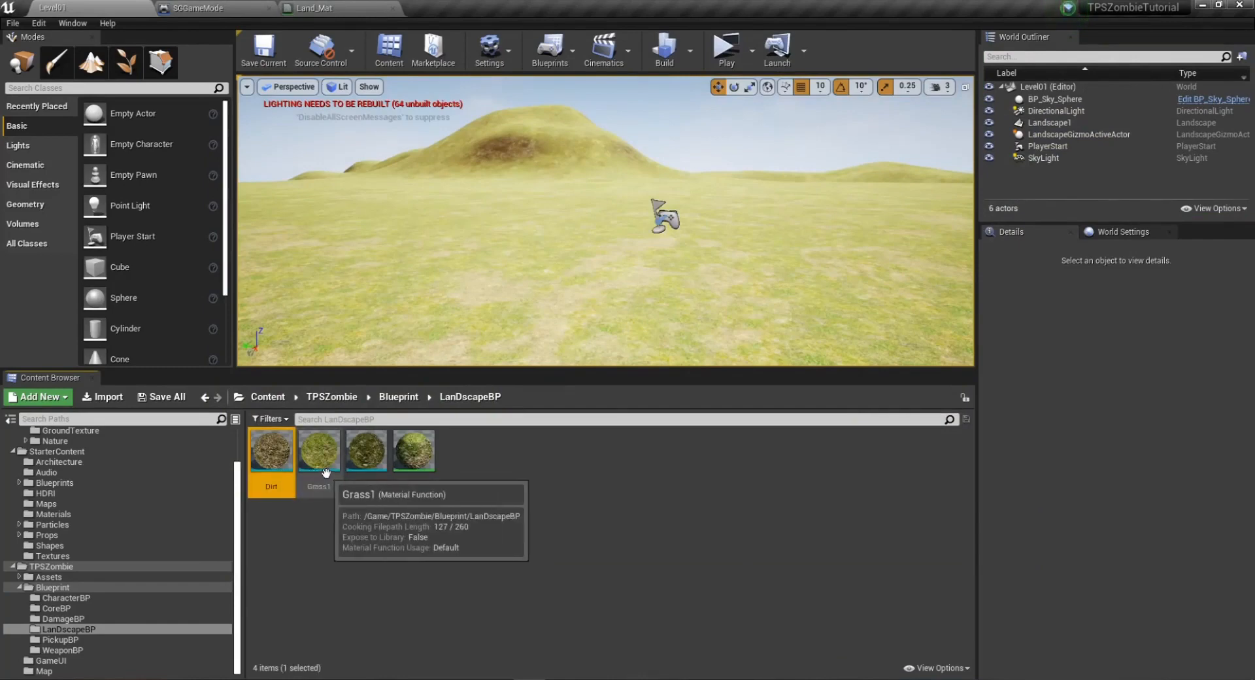
left_click(367, 466, "shift")
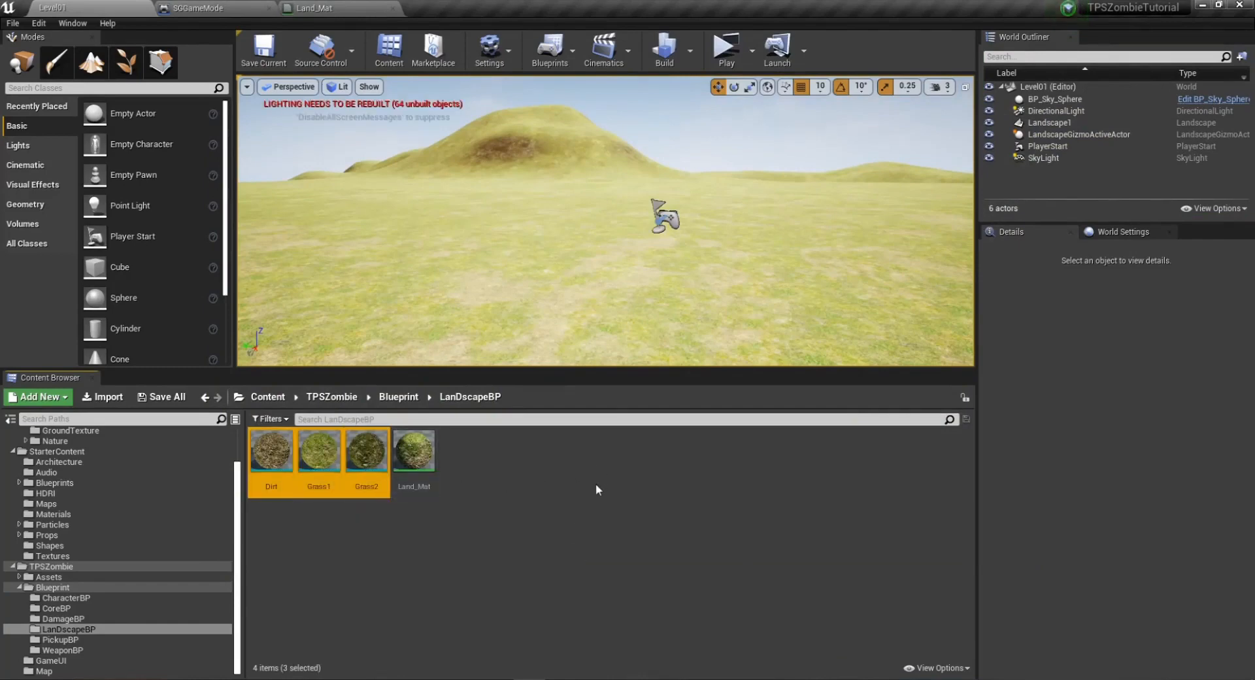
key("ctrl+w")
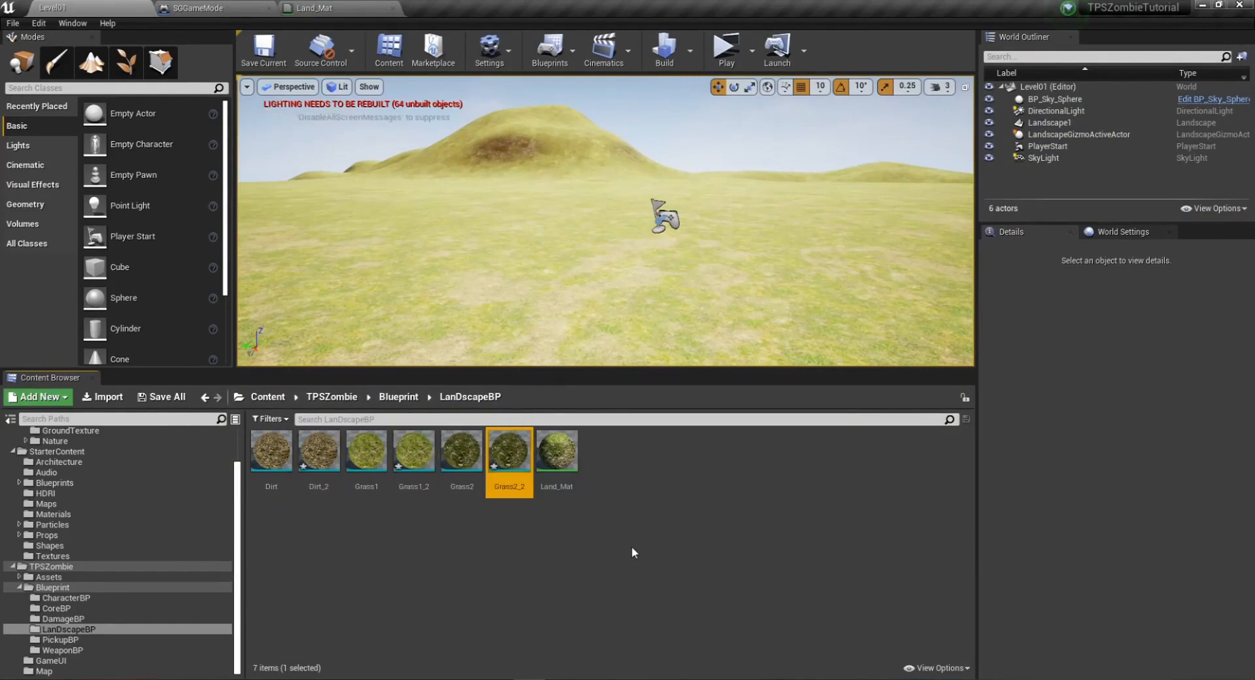
Rename the duplicate of Grass2 as Grass2_N and the duplicate of Grass1 as Grass1_N.
left_click(513, 487)
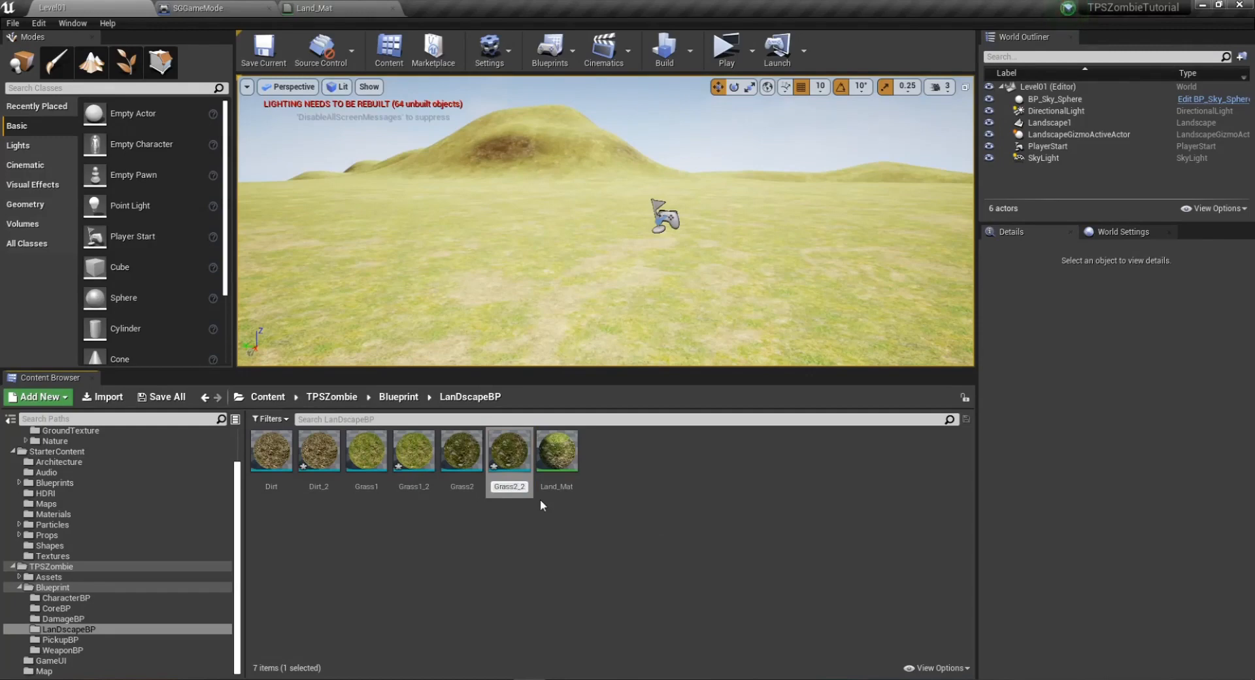
key("BackSpace")
type("N")
key("Return")
left_click(423, 485)
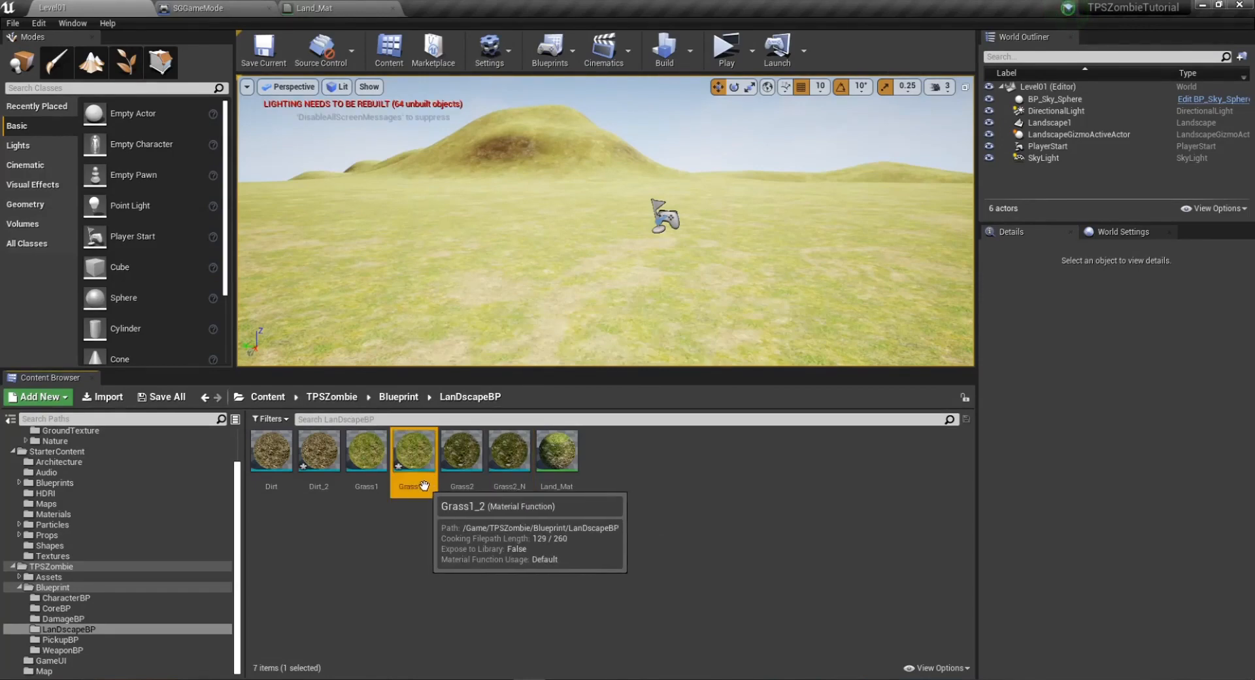
left_click(426, 485)
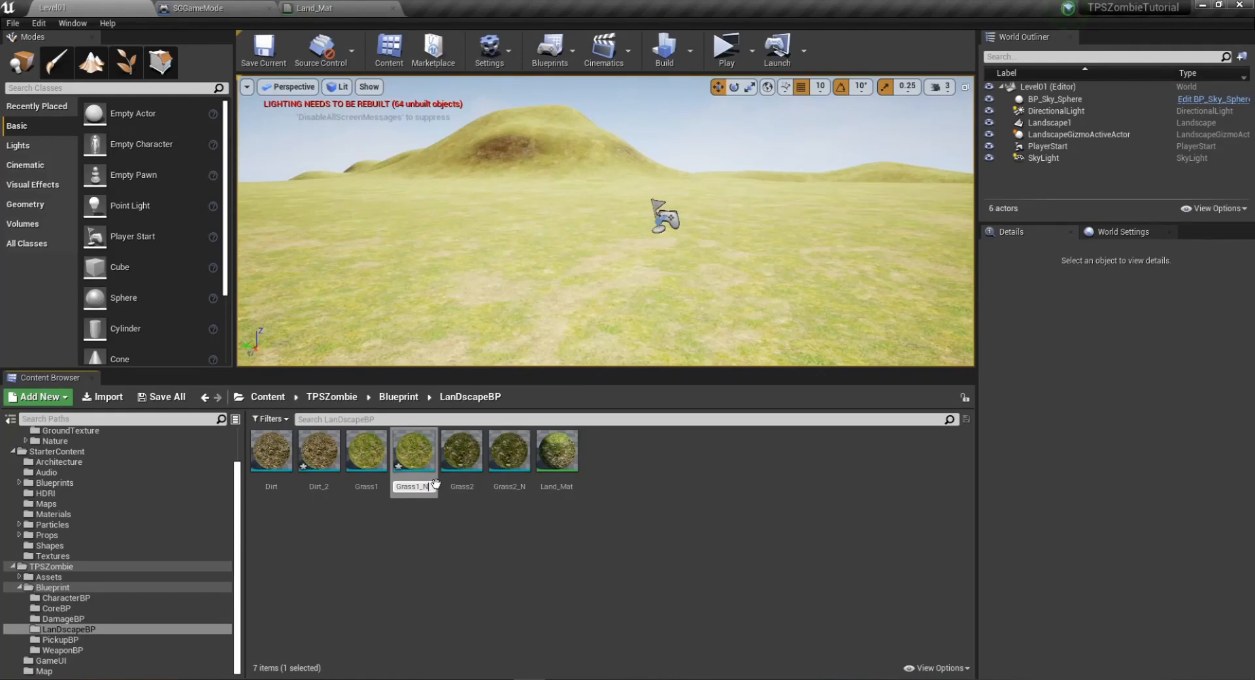
left_click(438, 531)
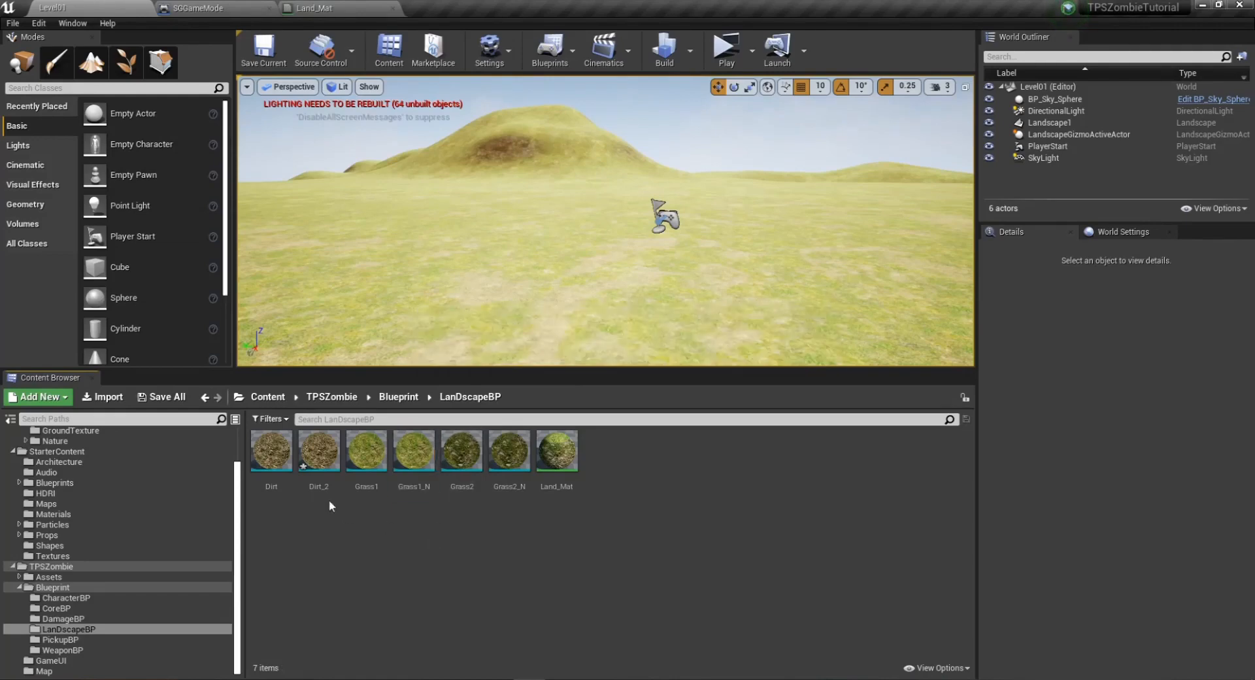
Rename the duplicate of the Dirt function as Dirt_N.
left_click(330, 491)
left_click(334, 488)
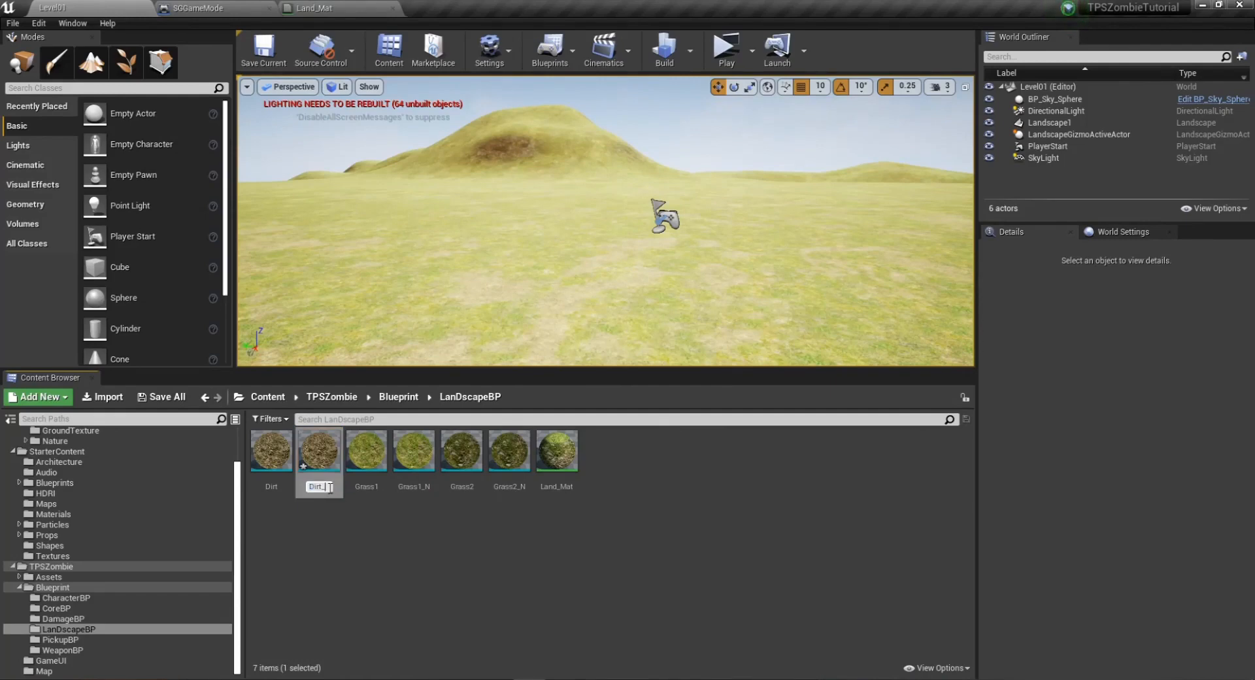
type("Dirt_N")
key("Return")
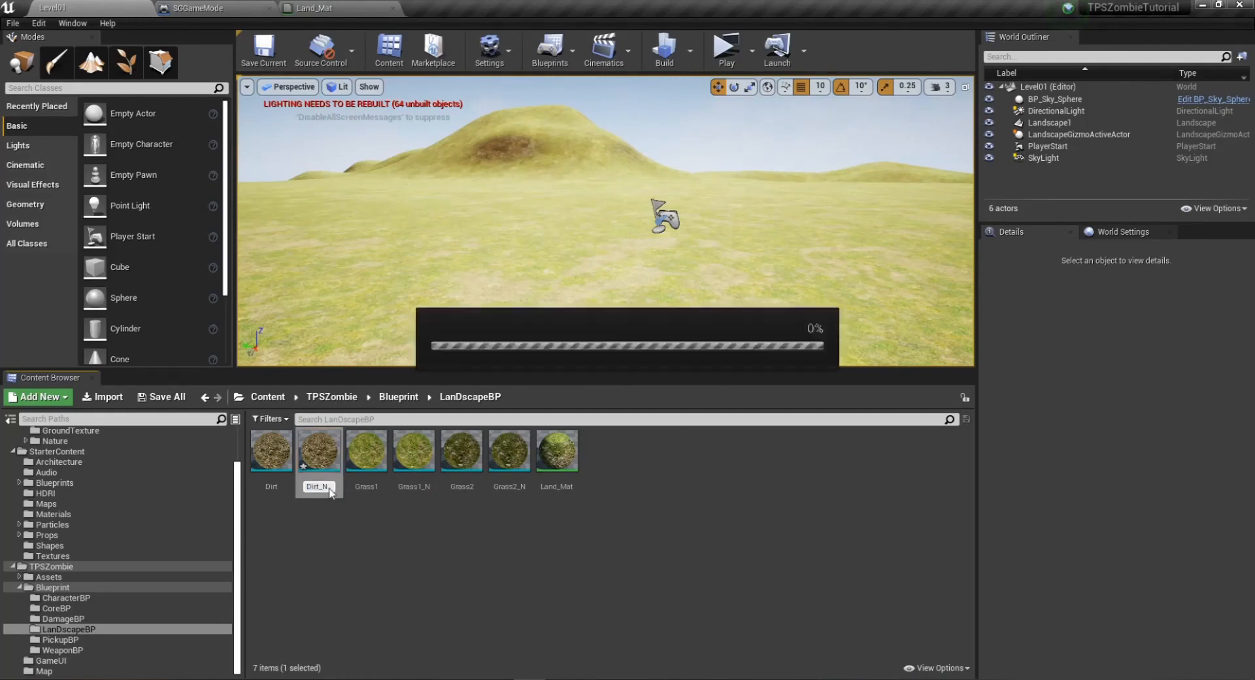
left_click(355, 512)
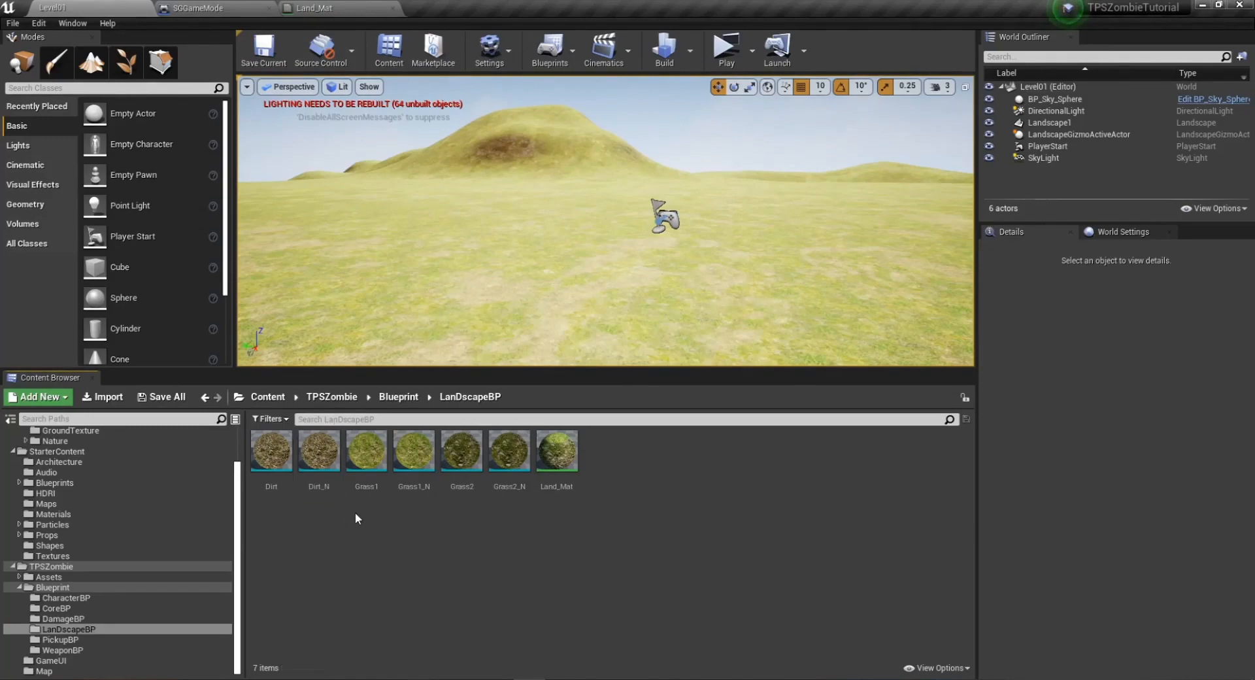
Open Dirt_N and delete the micro variation, base color, tint and macro variation groups with their blending Lerps, keeping the normal nodes and Output Result.
double_click(319, 451)
scroll(559, 395, "down", 9)
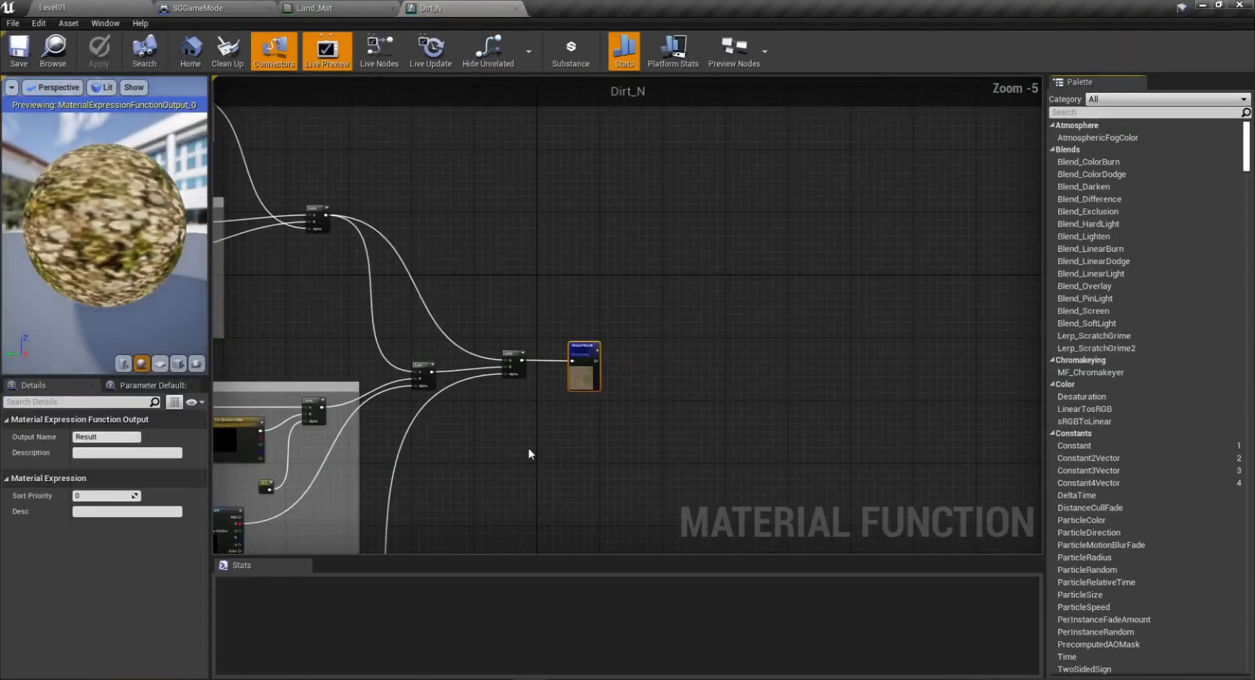
right_click_drag(852, 331, 743, 297)
scroll(693, 397, "up", 5)
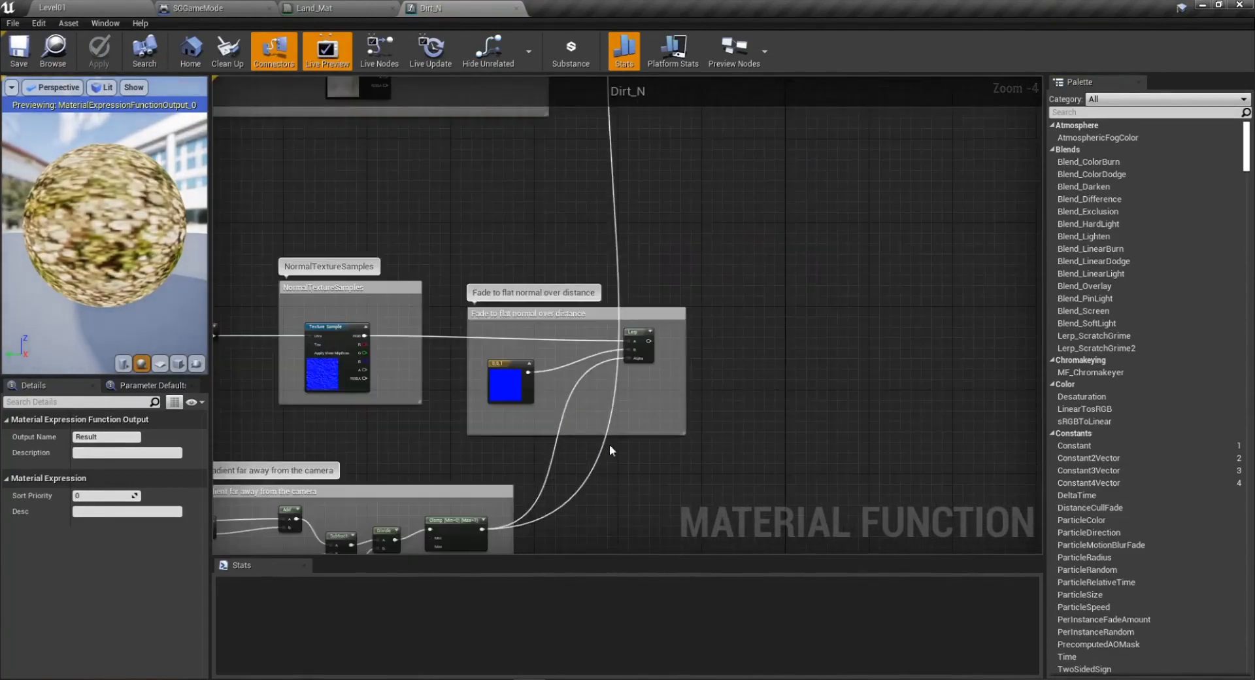
scroll(642, 404, "down", 4)
right_click_drag(658, 271, 701, 447)
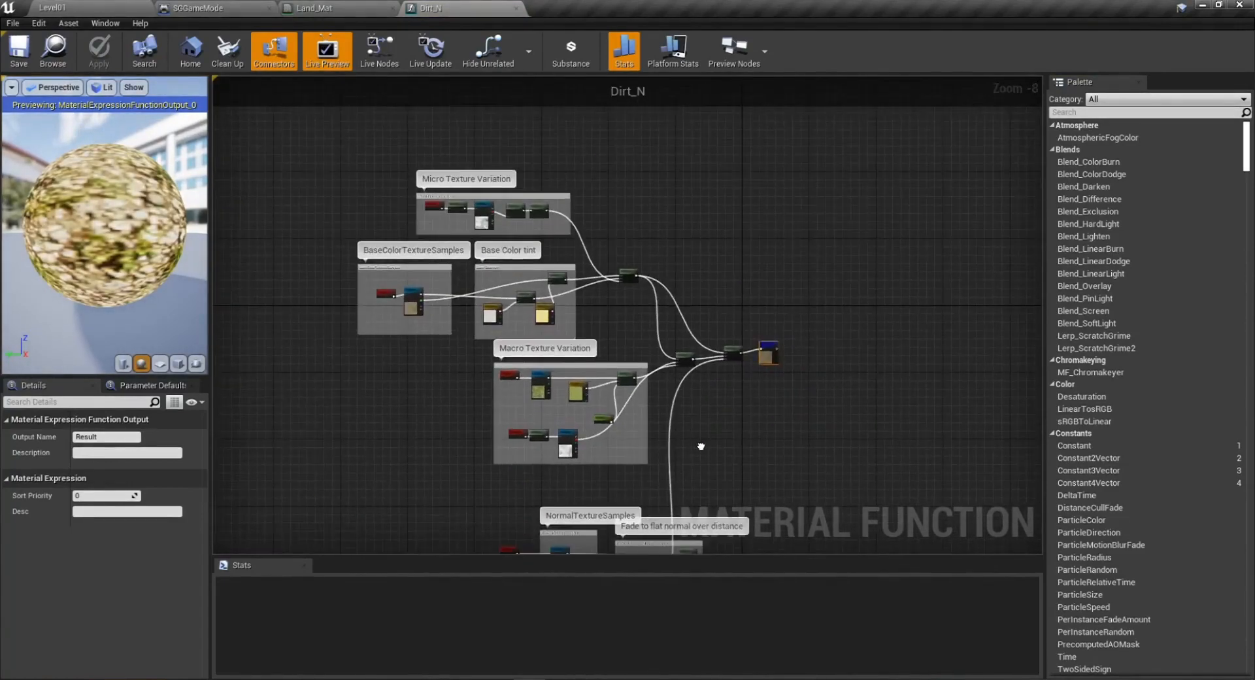
left_click_drag(312, 142, 739, 480)
right_click_drag(740, 480, 676, 358)
key("Delete")
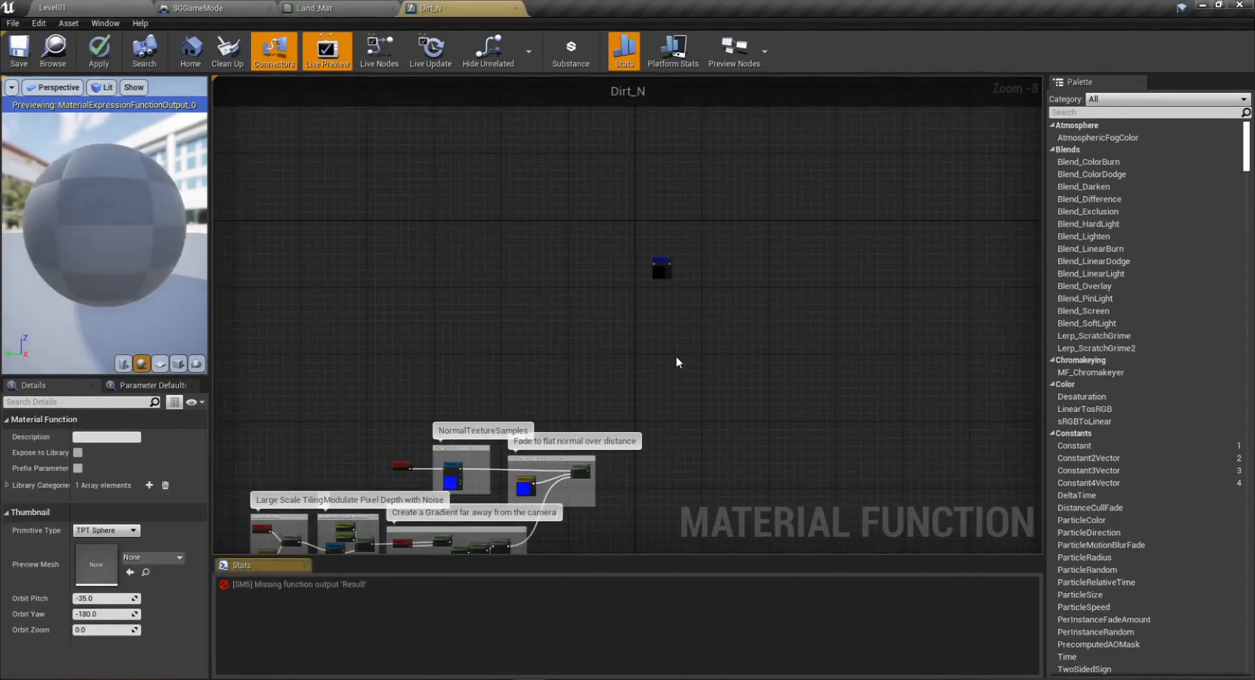
Move Output Result beside the "Fade to flat normal over distance" group, connect that group's Lerp to it, and apply the function changes.
left_click_drag(662, 269, 618, 477)
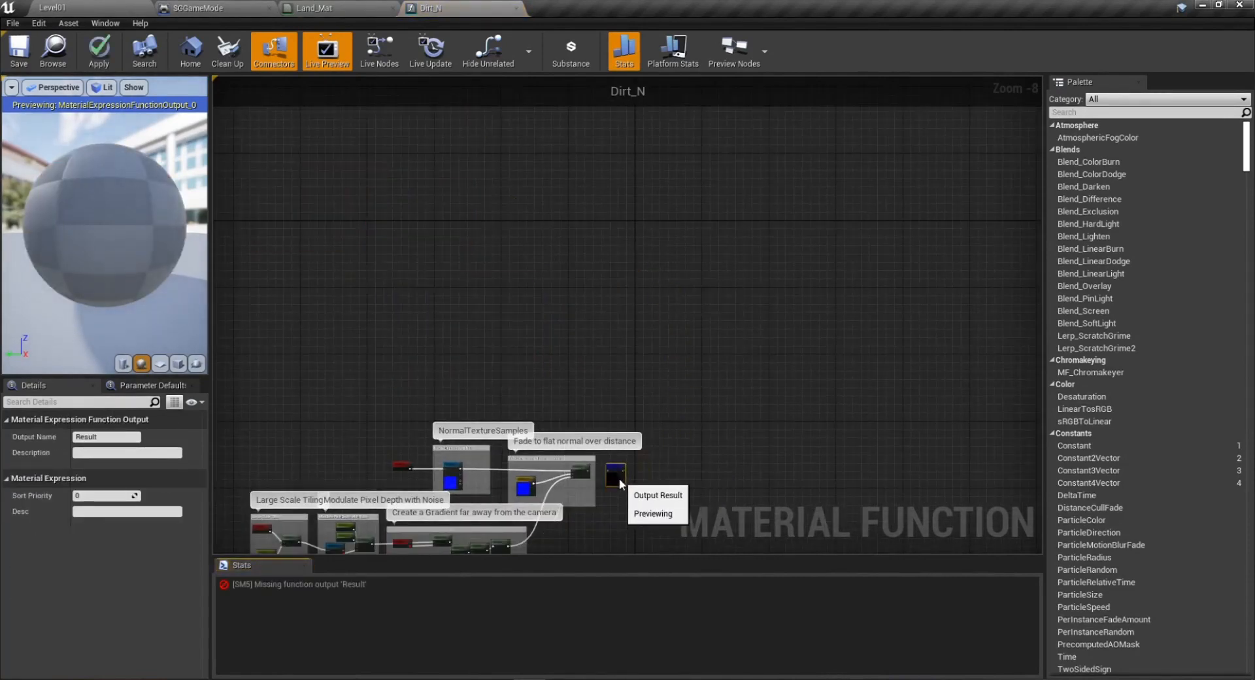
scroll(588, 485, "up", 6)
left_click_drag(567, 428, 672, 437)
scroll(542, 314, "down", 6)
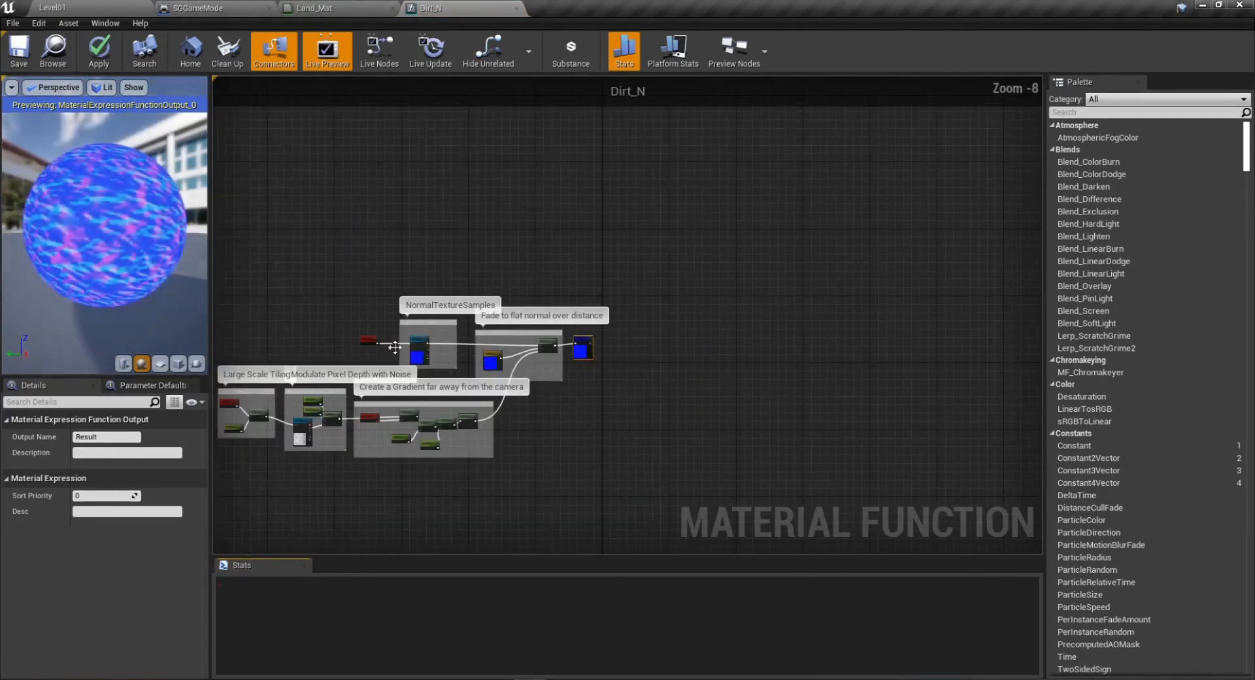
left_click(98, 51)
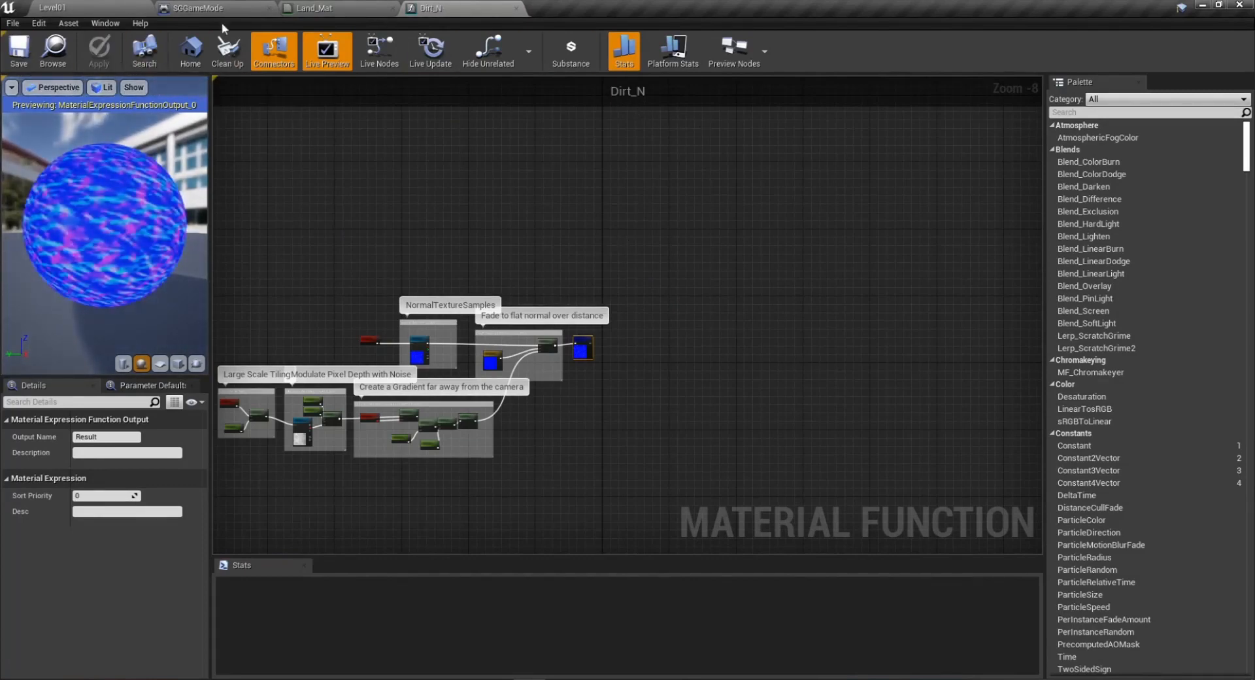
Open Grass1_N and delete the micro variation, base color, tint and macro variation groups with their blending Lerps, keeping the normal nodes and Output Result.
left_click(112, 9)
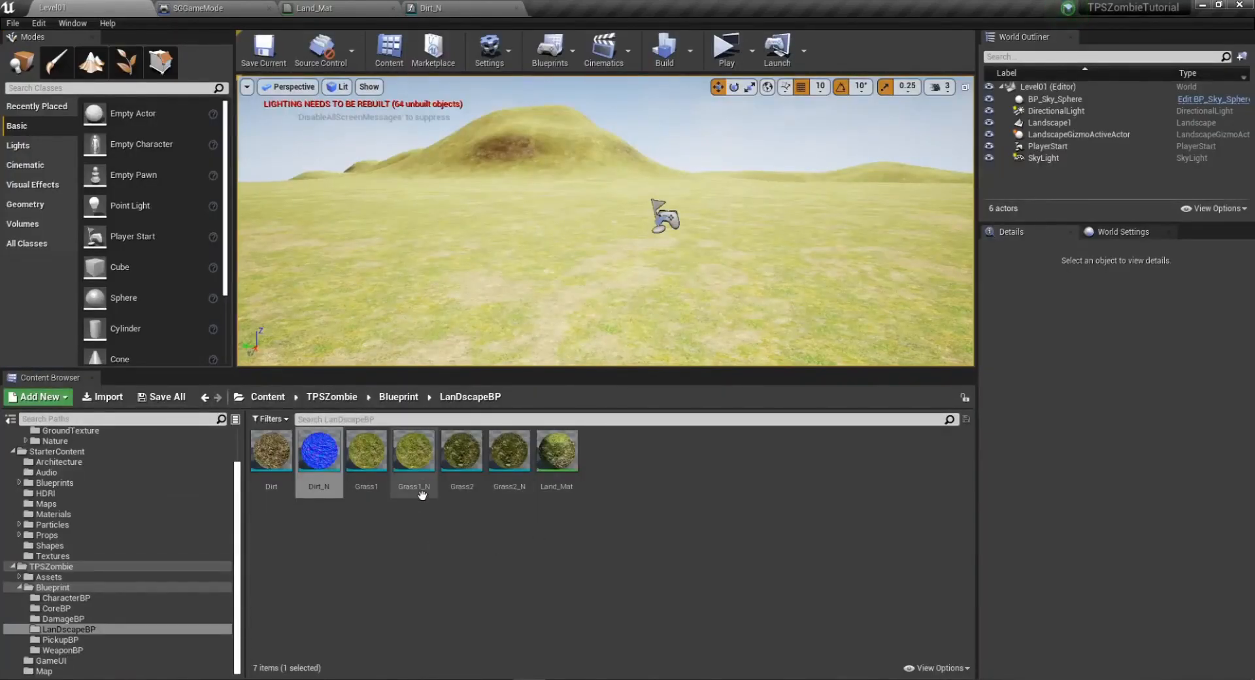
double_click(413, 450)
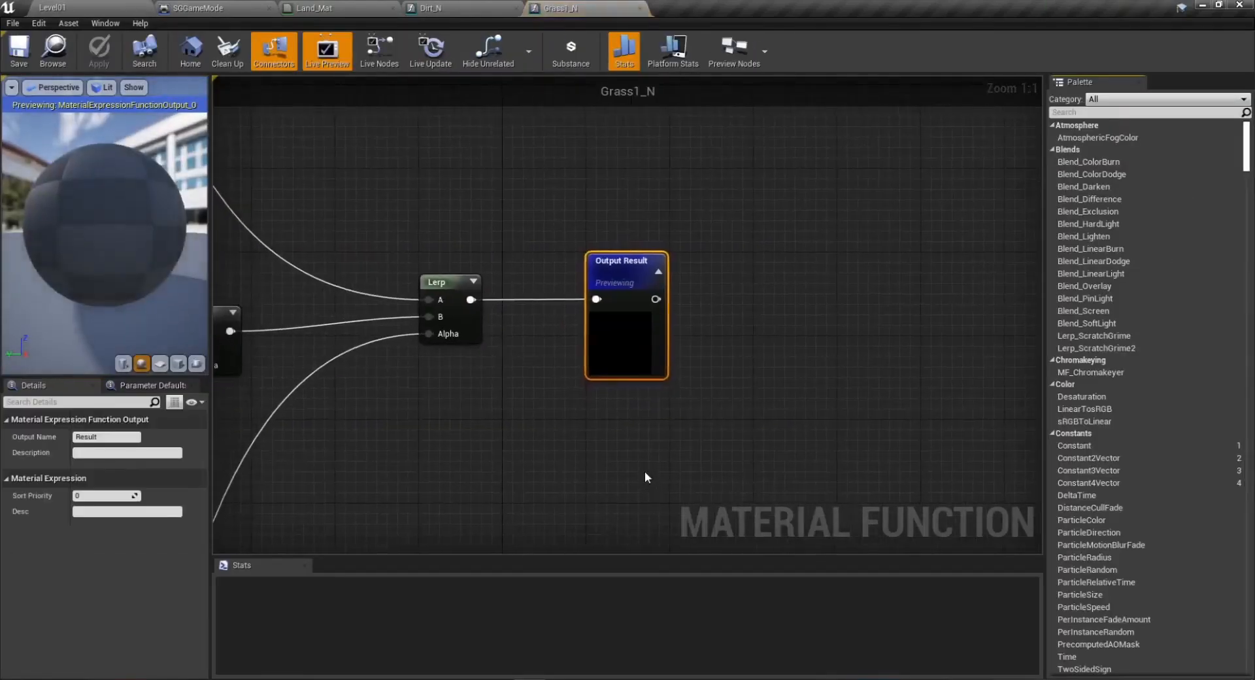
scroll(676, 388, "down", 4)
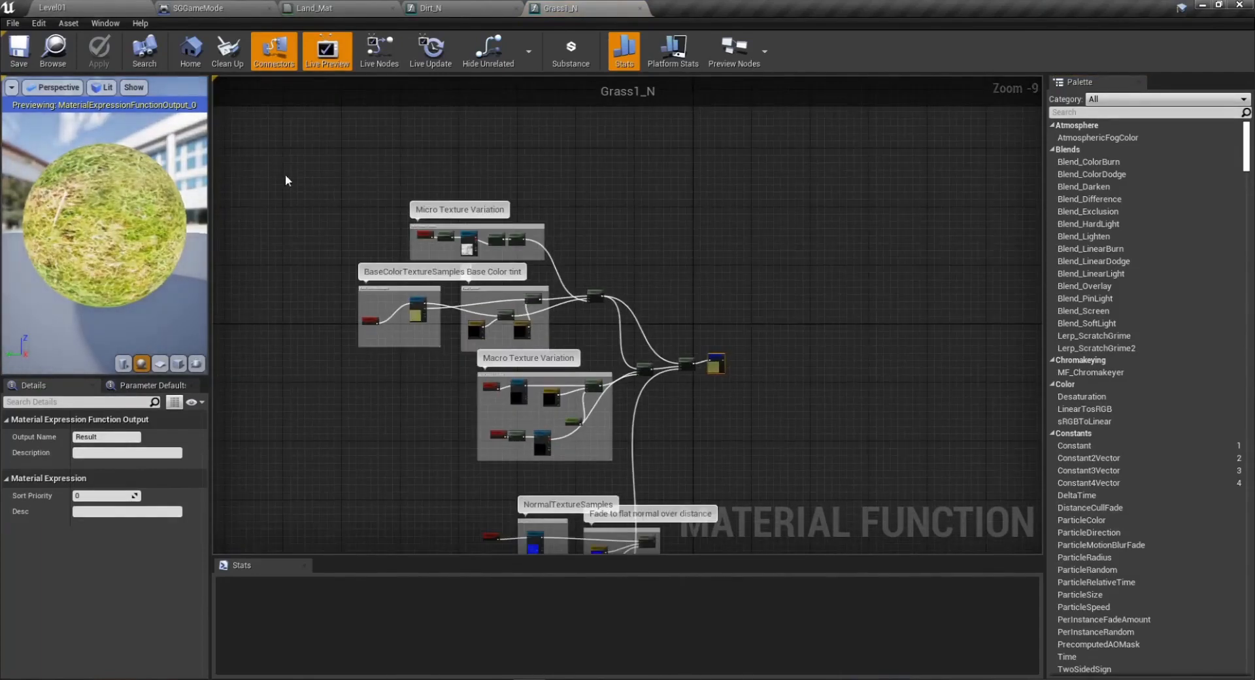
left_click_drag(270, 161, 693, 452)
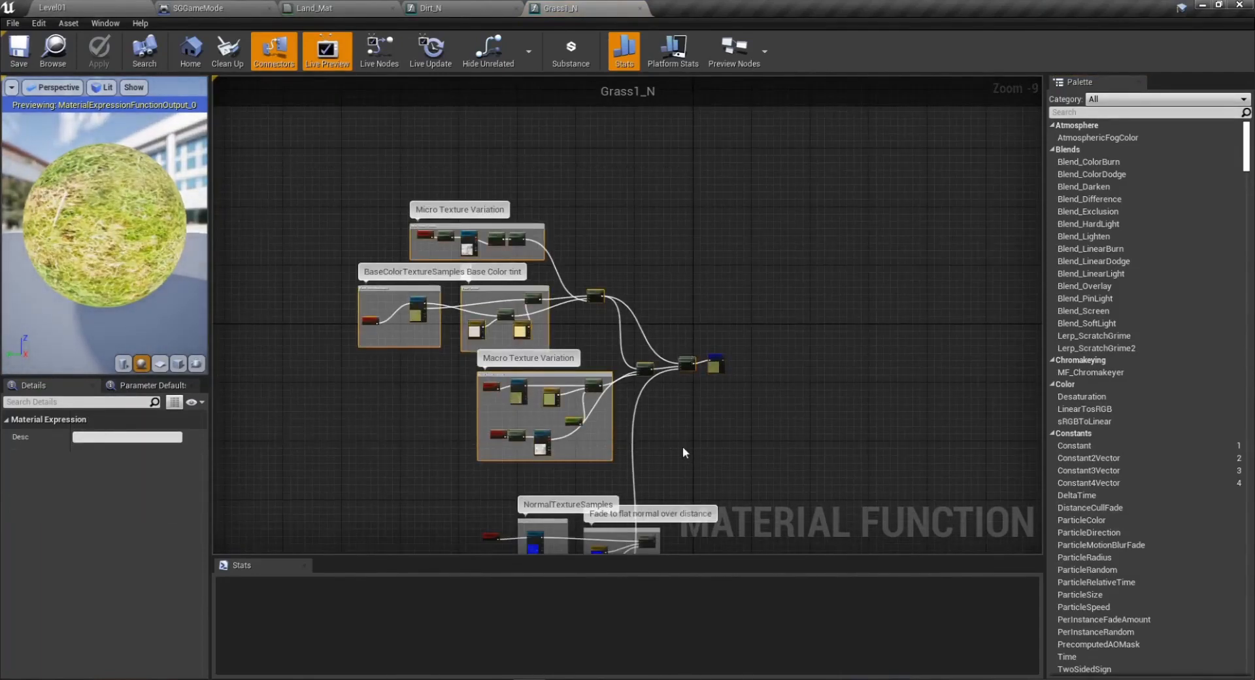
key("Delete")
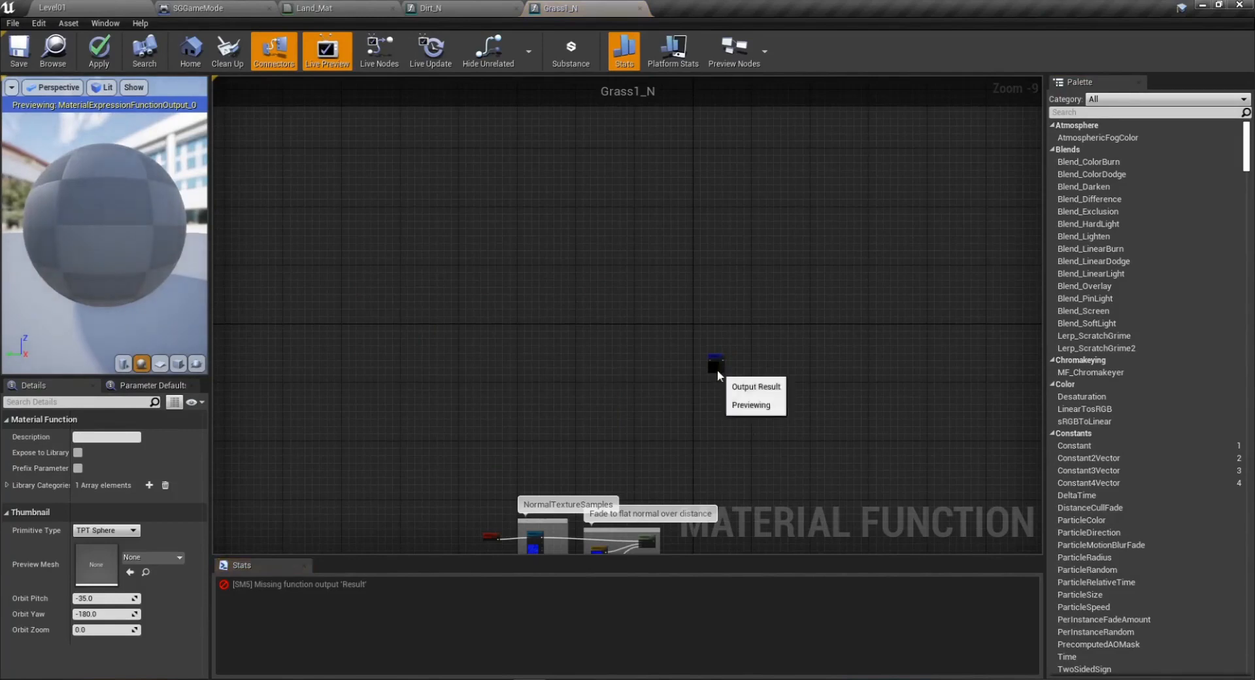
Place Grass1_N's Output Result beside the "Fade to flat normal over distance" group, connect that group's Lerp to it, and apply the changes.
left_click_drag(716, 366, 685, 472)
scroll(676, 451, "up", 8)
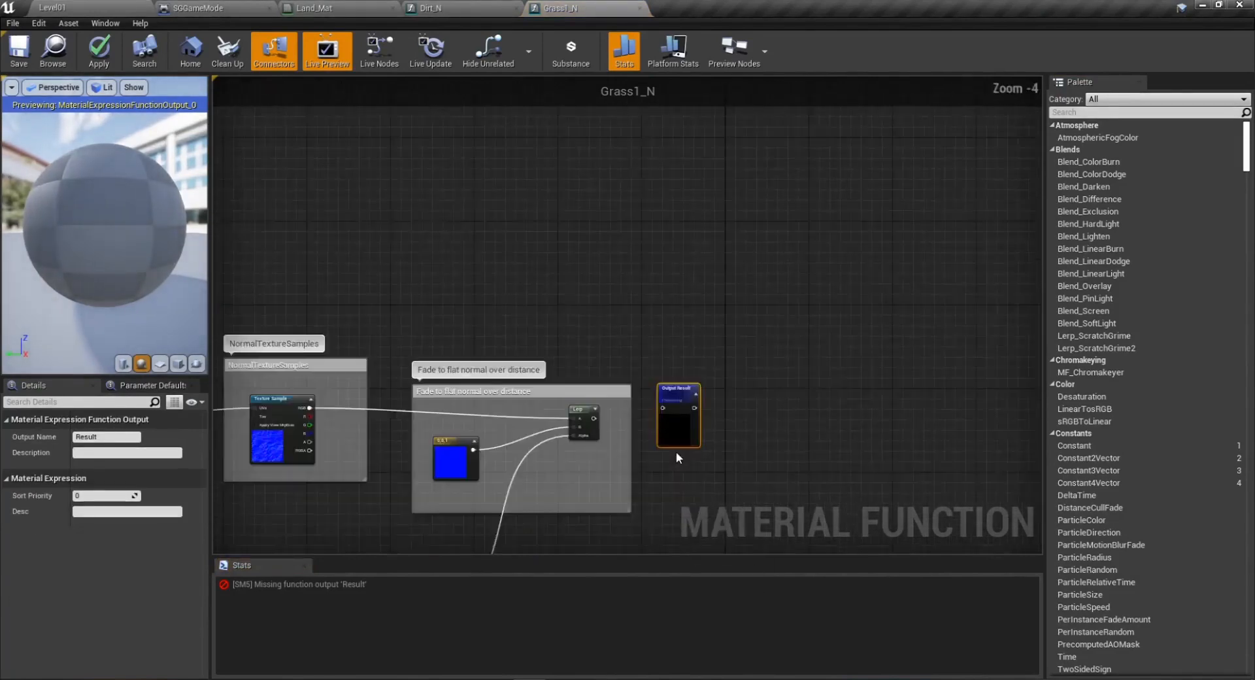
left_click_drag(661, 379, 658, 377)
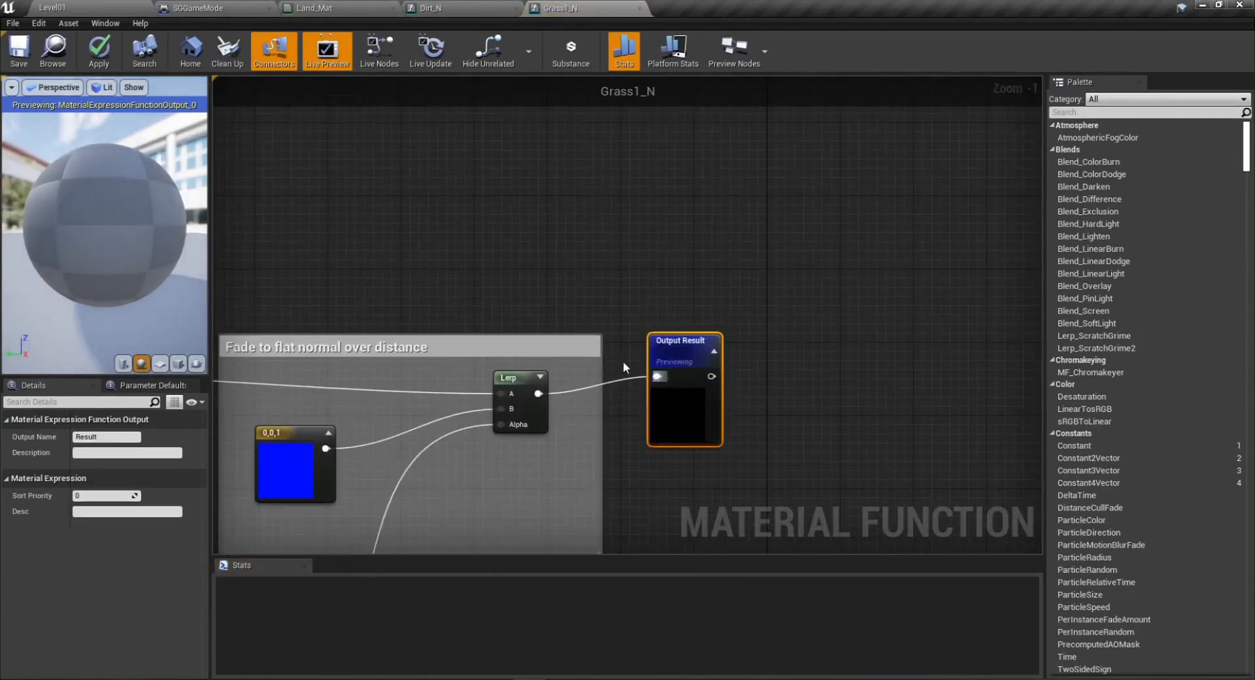
left_click(99, 53)
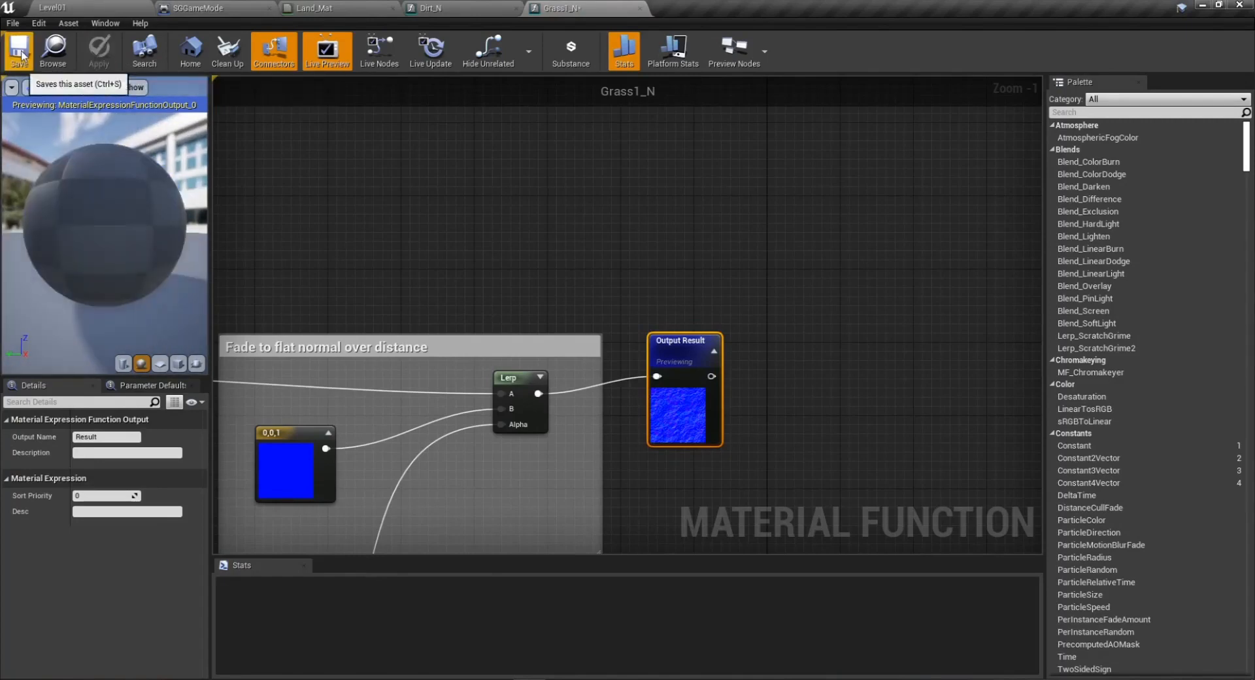
Open Grass2_N and delete its micro variation, base color, tint and macro variation groups with their blending Lerps, keeping the normal nodes and Output Result.
left_click(52, 7)
left_click(548, 533)
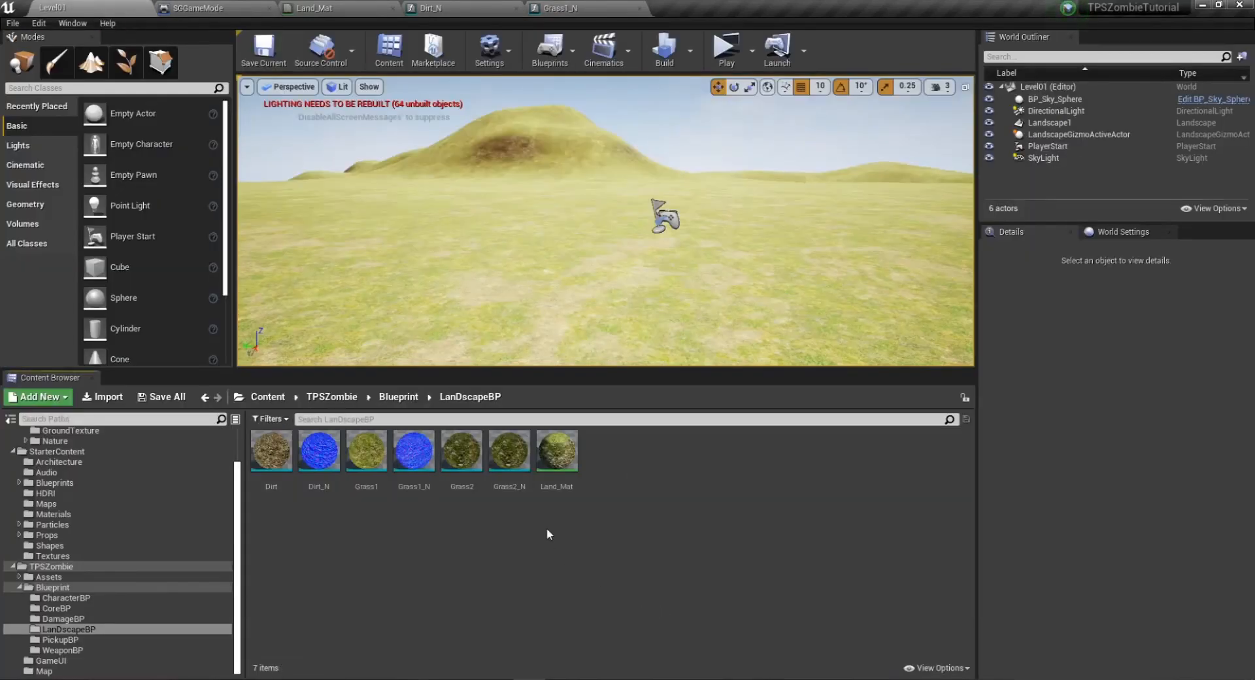
double_click(528, 470)
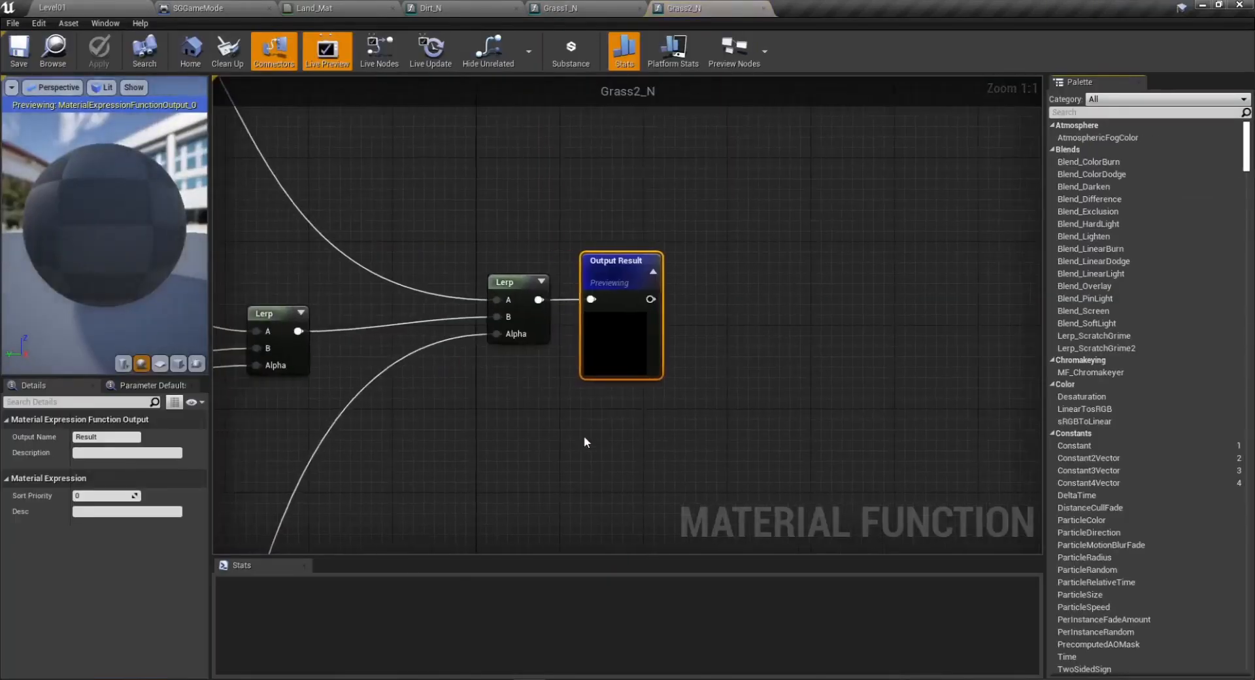
scroll(707, 422, "down", 4)
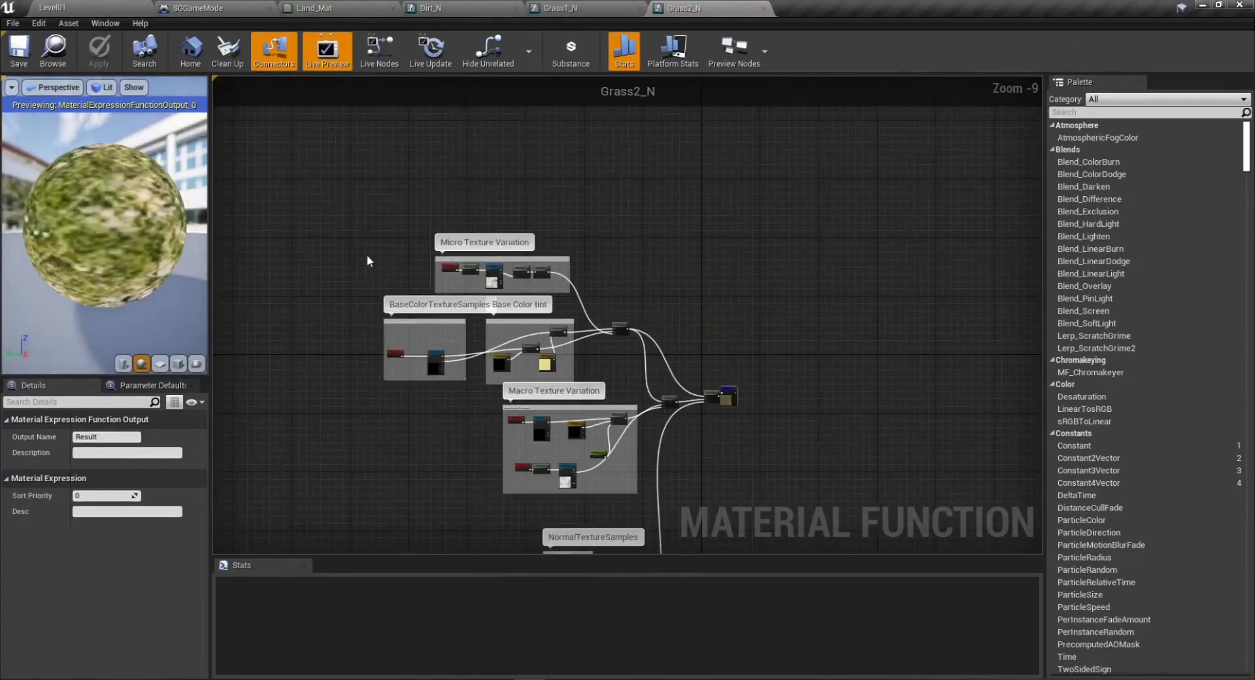
left_click_drag(320, 203, 706, 491)
key("Delete")
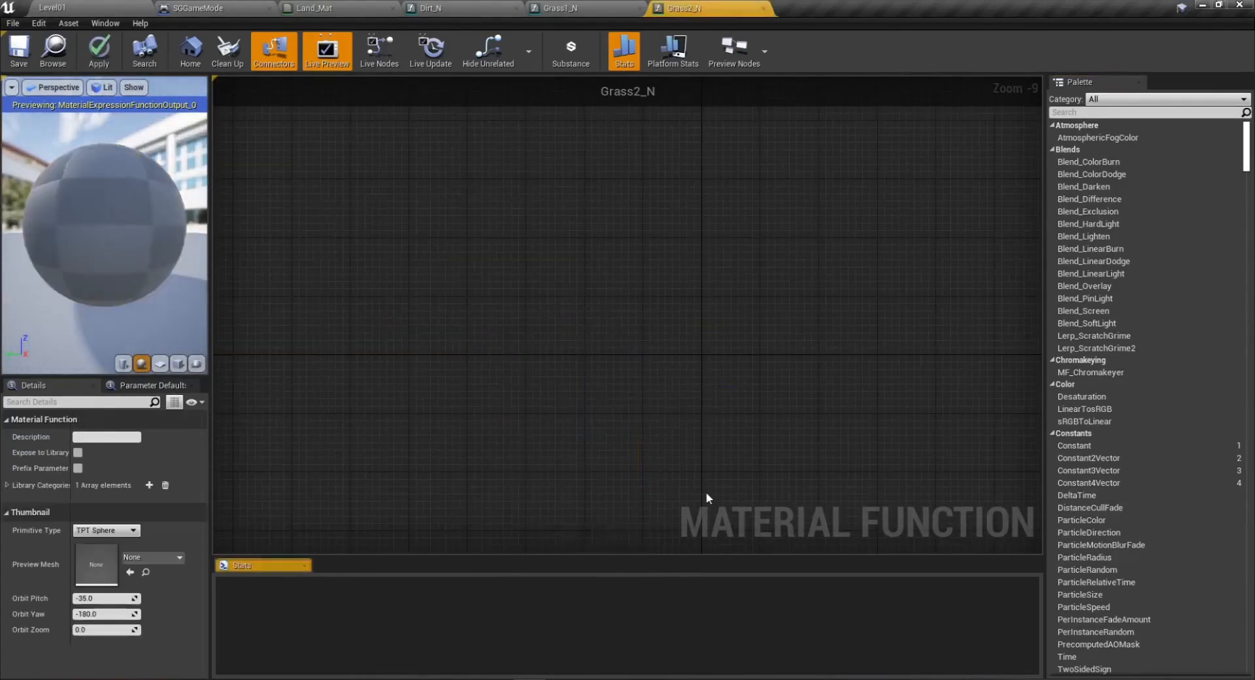
Place Grass2_N's Output Result beside the "Fade to flat normal over distance" group, connect that group's Lerp to it, and apply the changes.
mouse_move(736, 399)
left_mouse_down()
mouse_move(721, 536)
mouse_move(739, 557)
mouse_move(713, 393)
left_mouse_up()
scroll(712, 391, "up", 7)
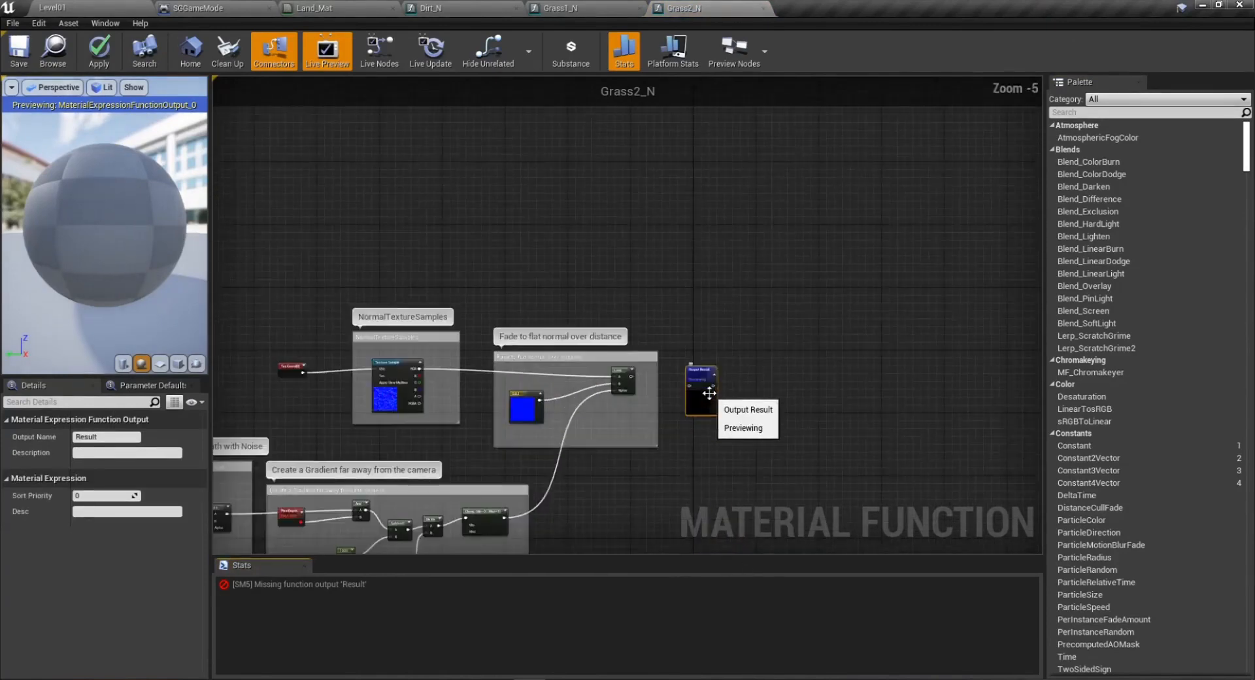
left_click_drag(563, 362, 683, 379)
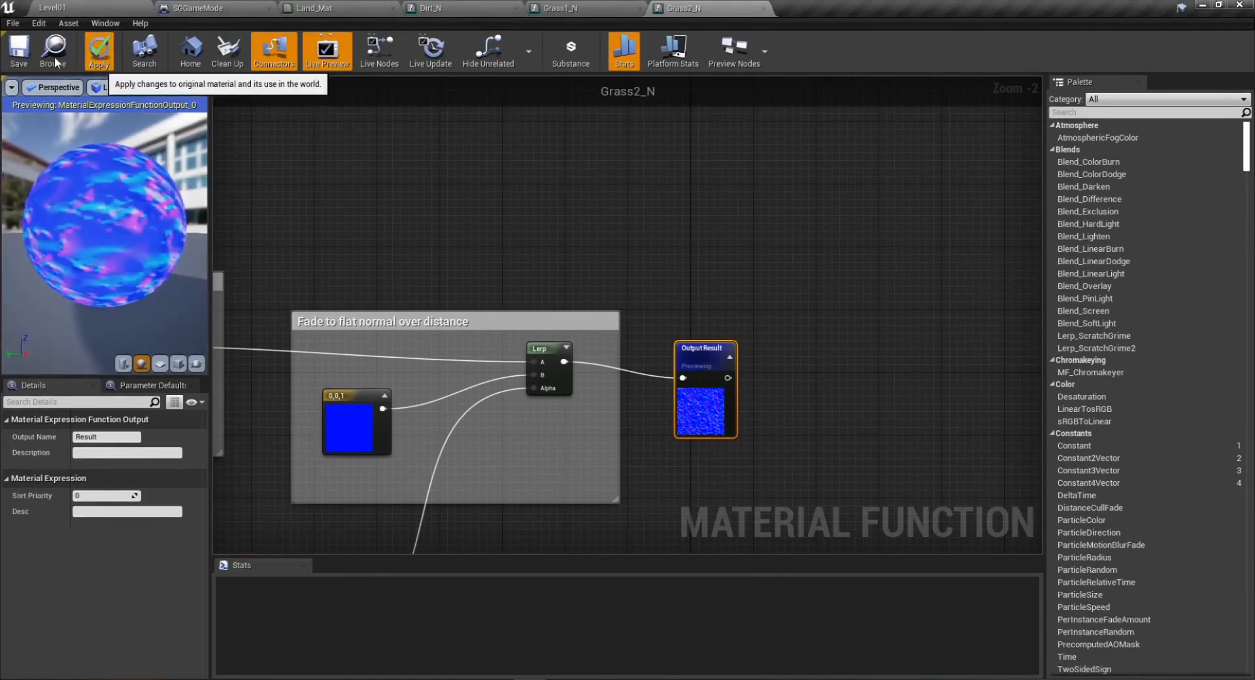
left_click(98, 55)
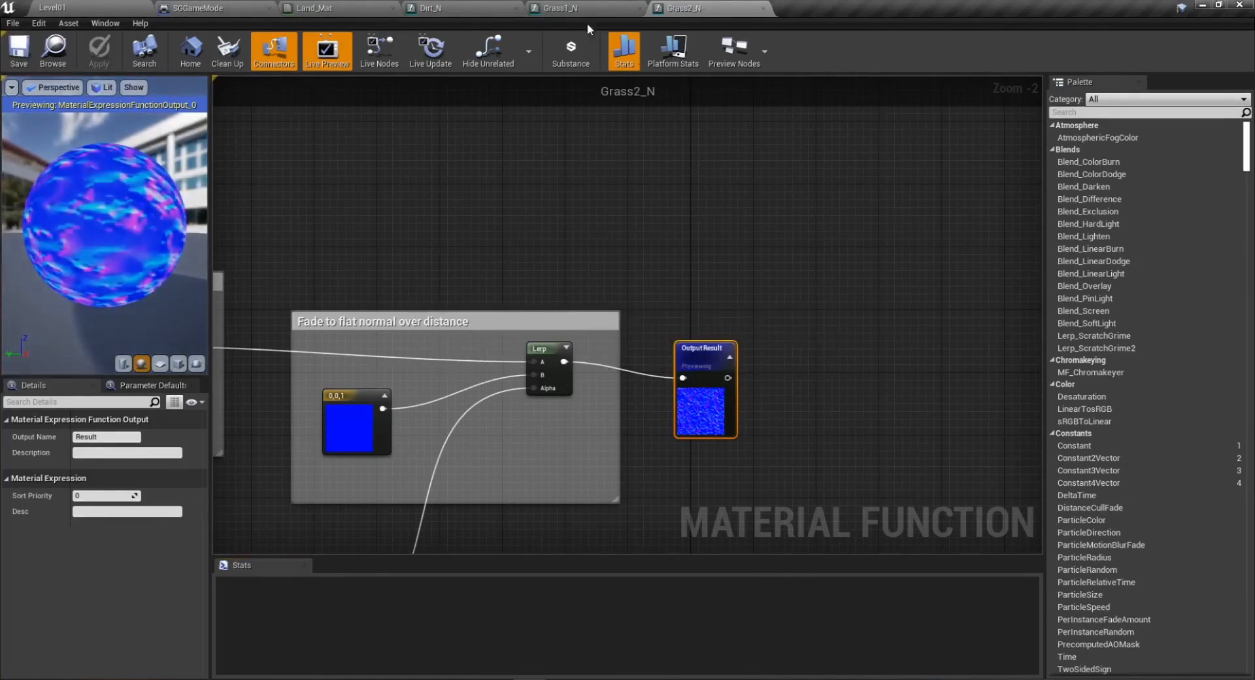
Add the Dirt_N, Grass1_N and Grass2_N functions to the Land_Mat graph and place them below the existing node chains.
left_click(310, 8)
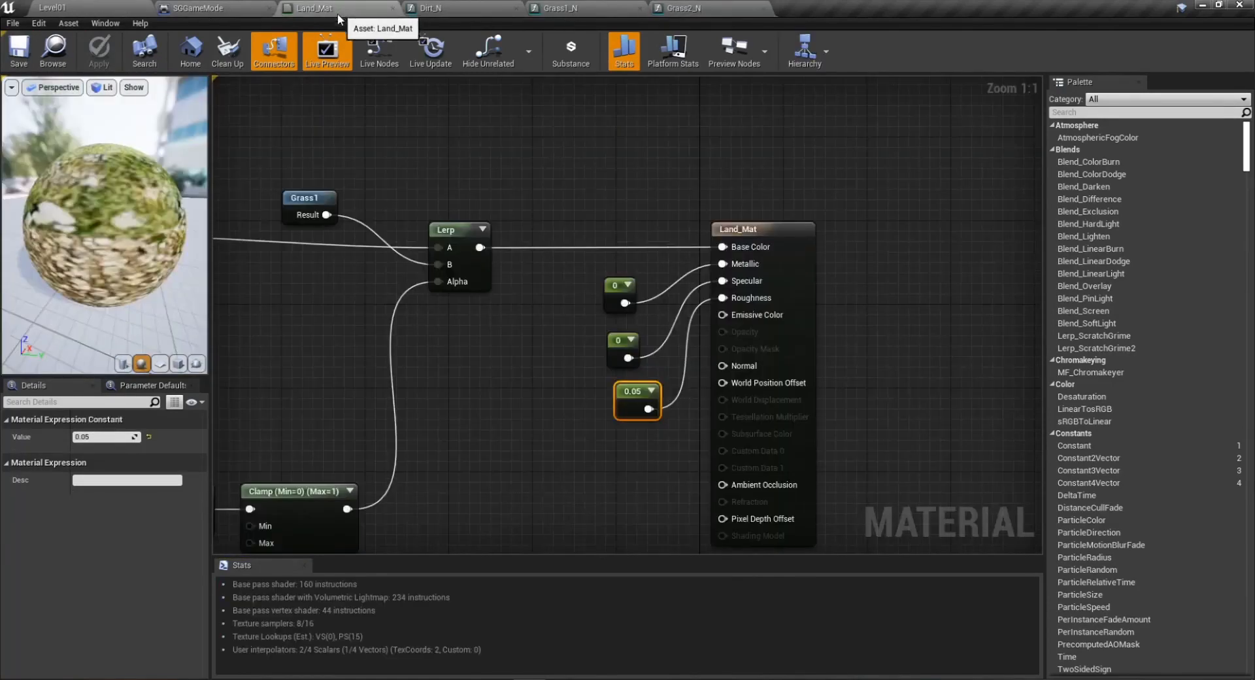
left_click(131, 8)
left_click(319, 455)
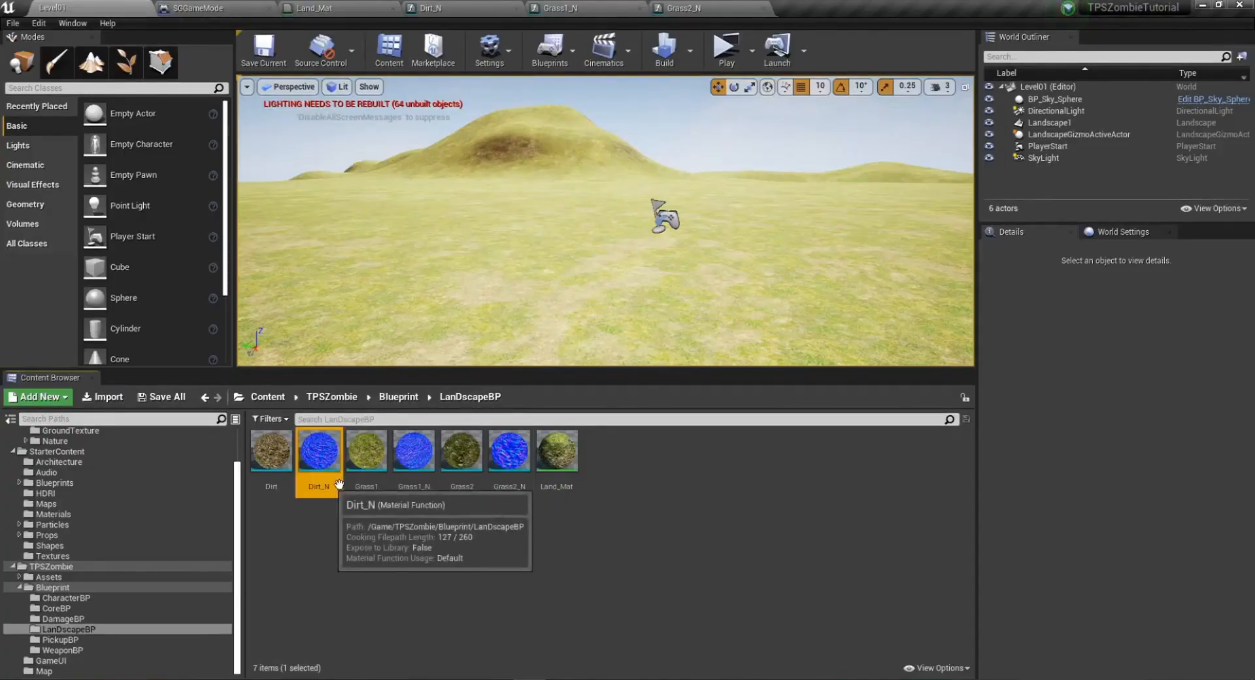
left_click(405, 457, "ctrl")
left_click(509, 458, "ctrl")
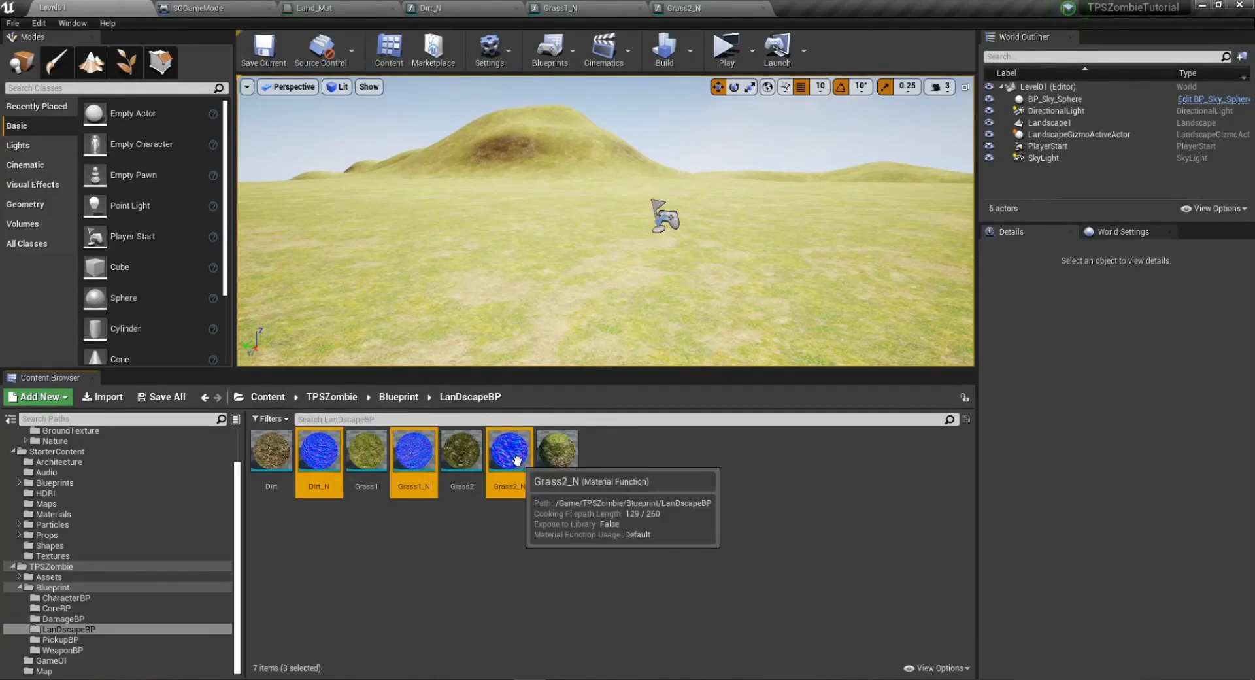
left_click_drag(509, 451, 460, 465)
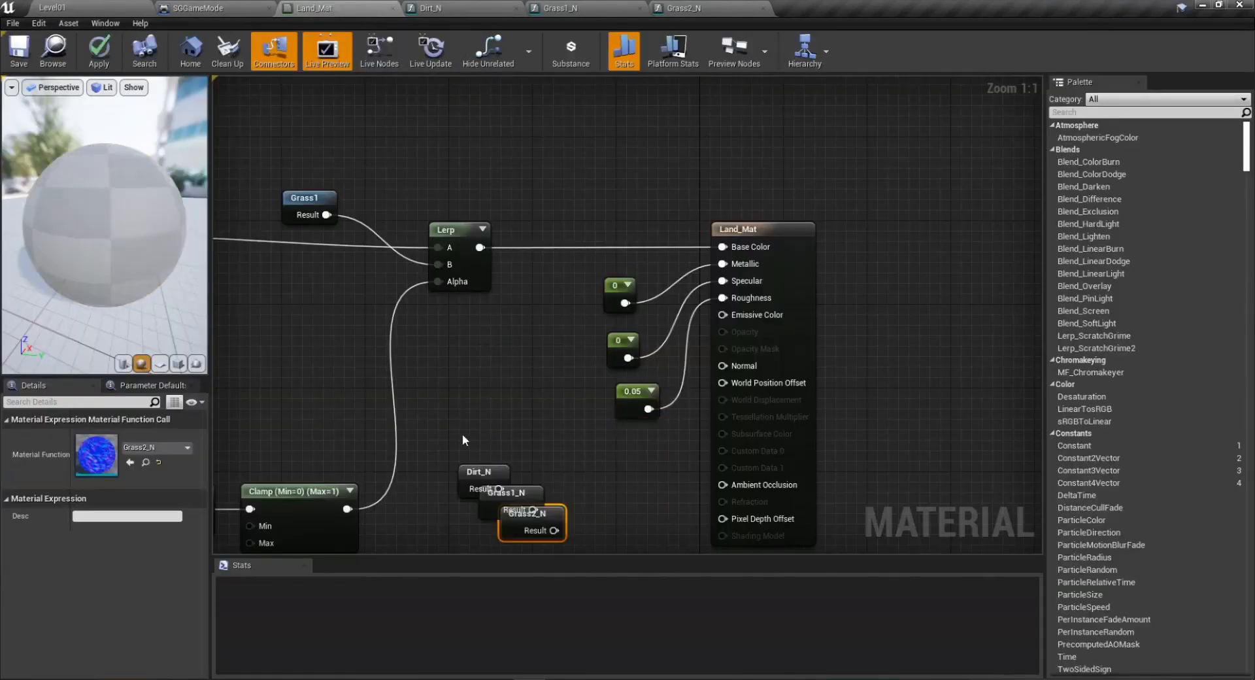
right_click_drag(509, 366, 574, 178)
scroll(591, 305, "down", 4)
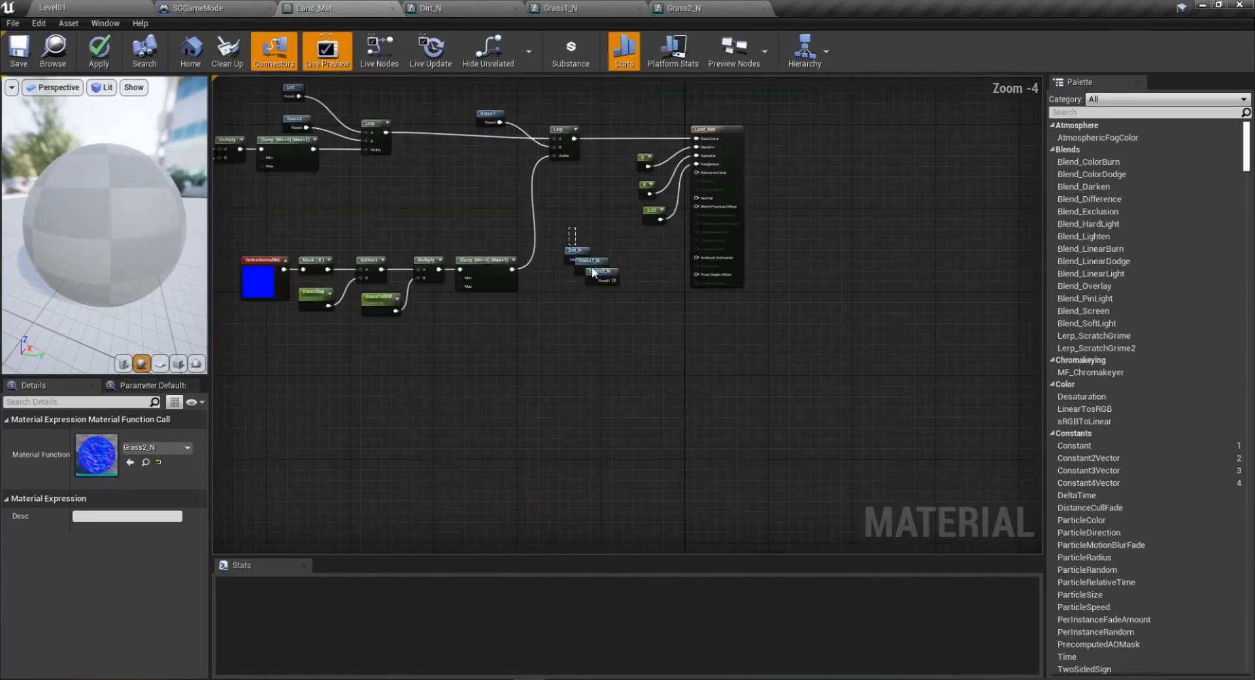
left_click_drag(592, 273, 276, 442)
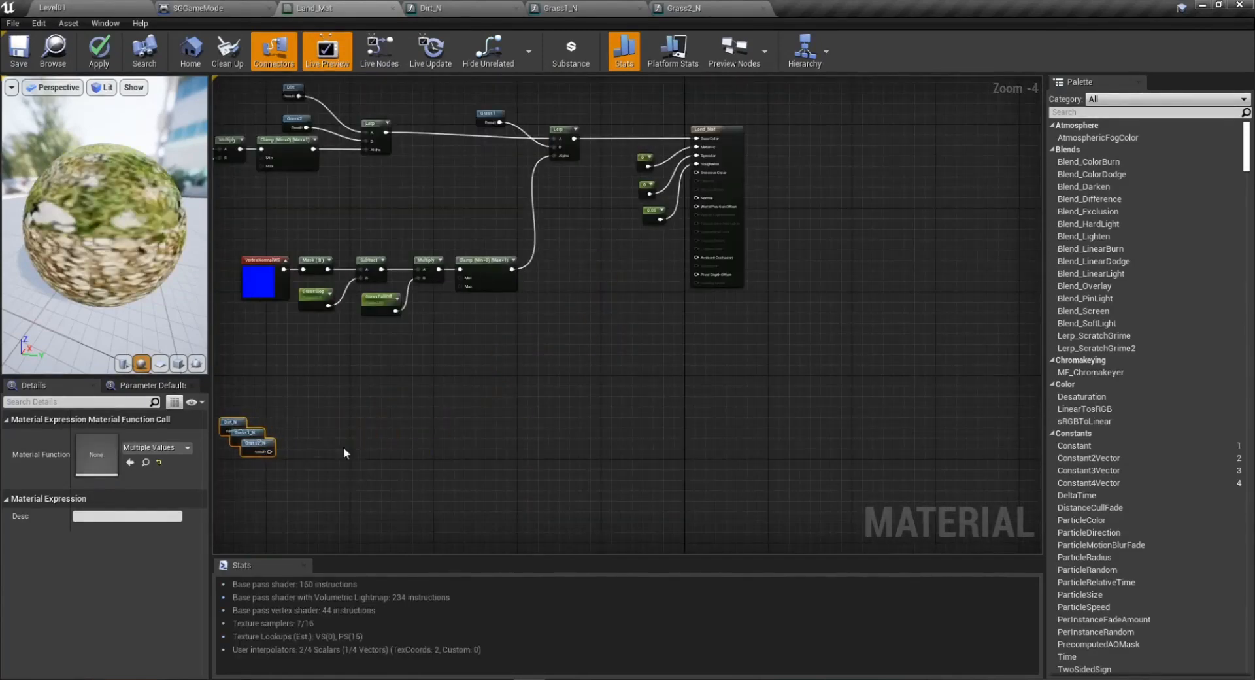
Duplicate both VertexNormalWS slope-mask chains with their parameters, Clamps and two Lerps, and place the copies below the originals.
scroll(366, 443, "down", 4)
right_click_drag(387, 441, 472, 428)
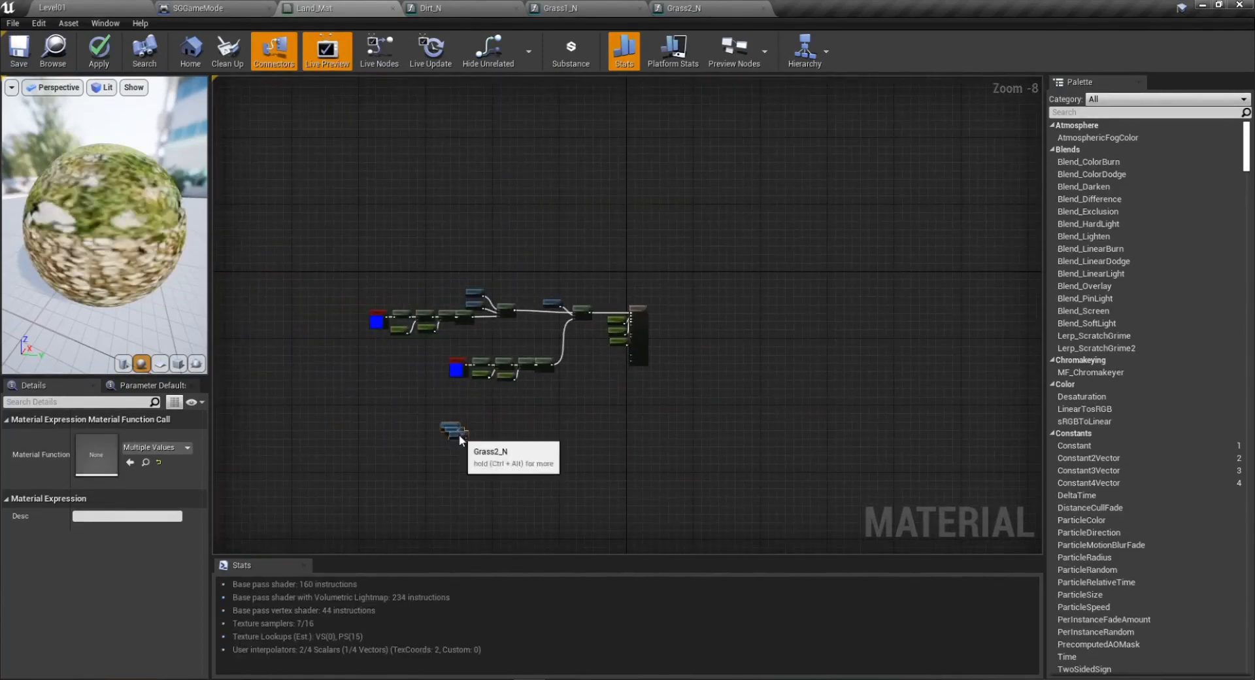
scroll(410, 343, "up", 4)
left_click_drag(283, 256, 496, 328)
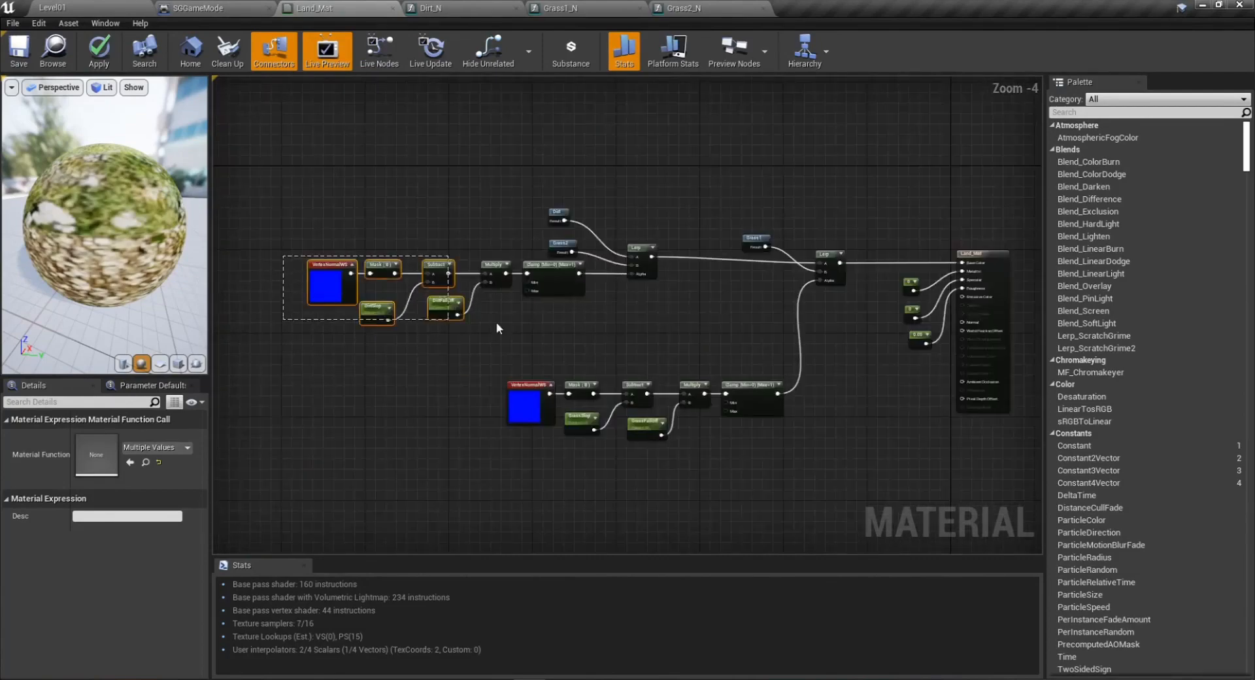
left_click_drag(602, 339, 602, 338)
scroll(598, 249, "up", 3)
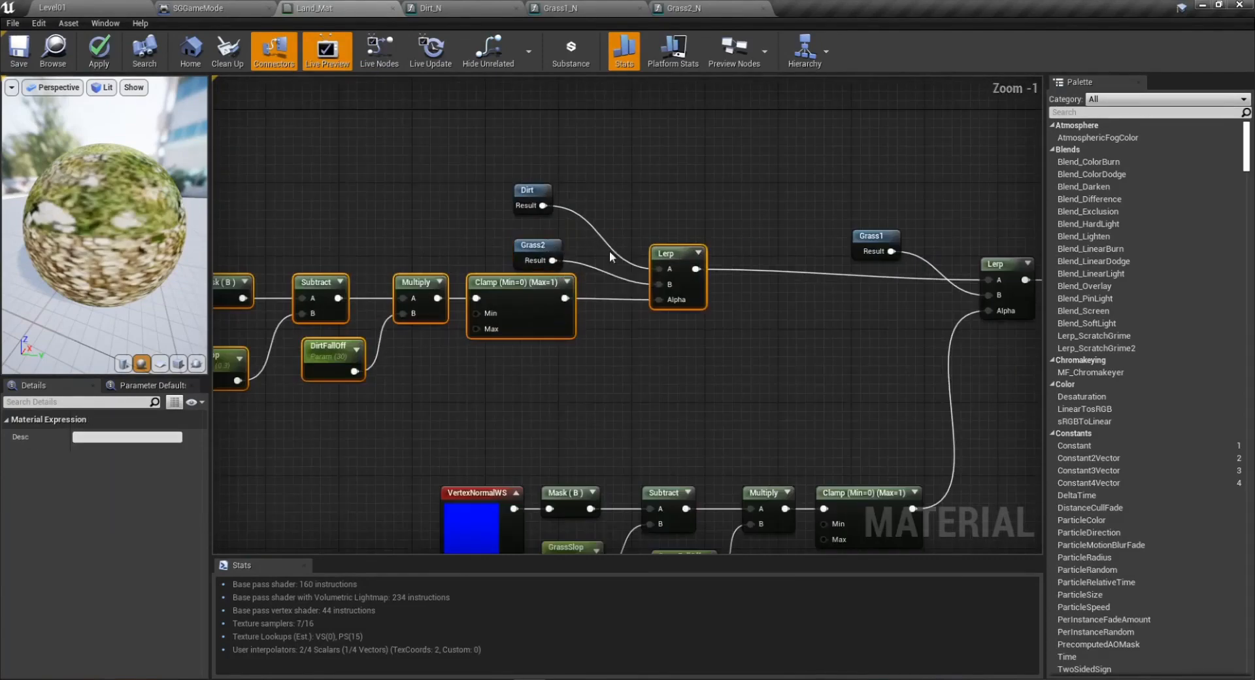
right_click_drag(858, 367, 525, 348)
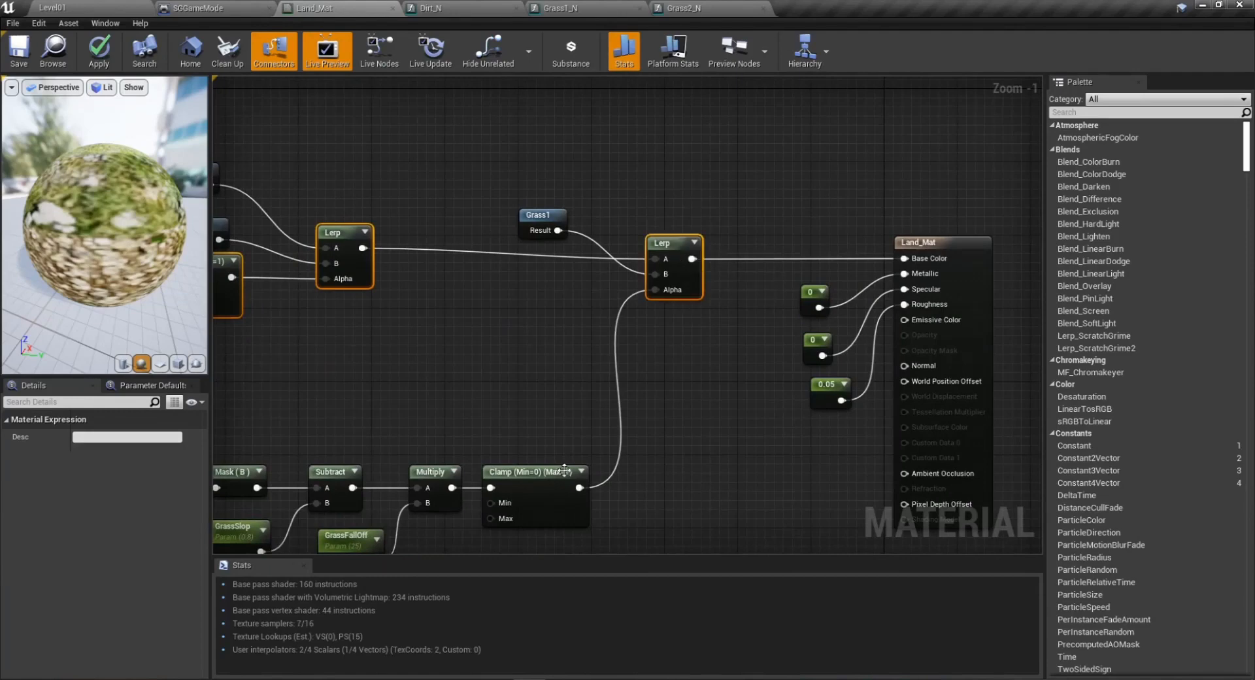
right_click_drag(591, 497, 866, 372)
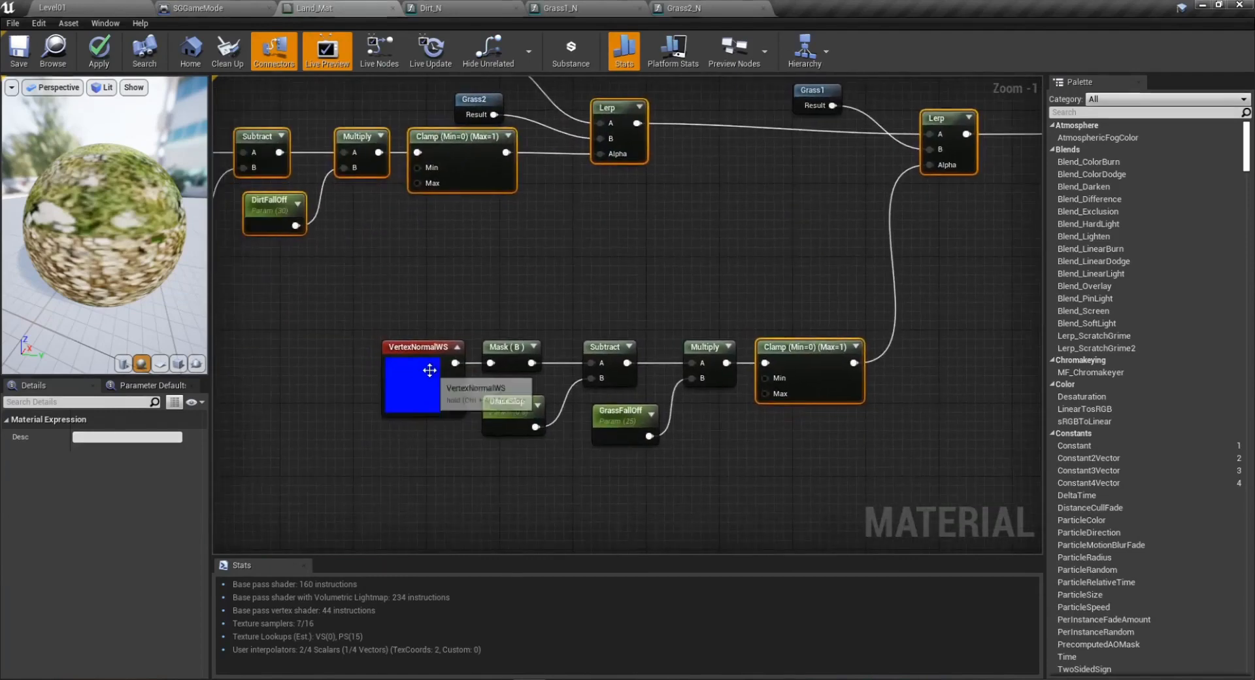
left_click(524, 348, "ctrl")
left_click(604, 347, "ctrl")
left_click(703, 348, "ctrl")
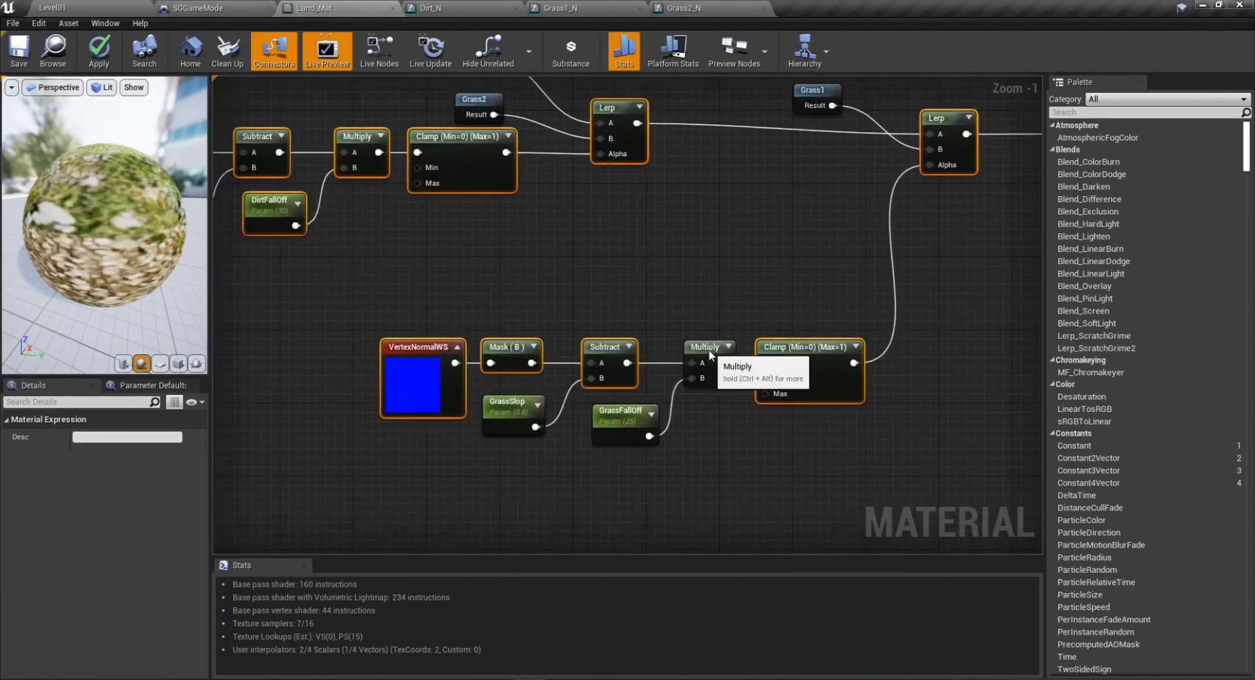
left_click(637, 411, "ctrl")
left_click(510, 402, "ctrl")
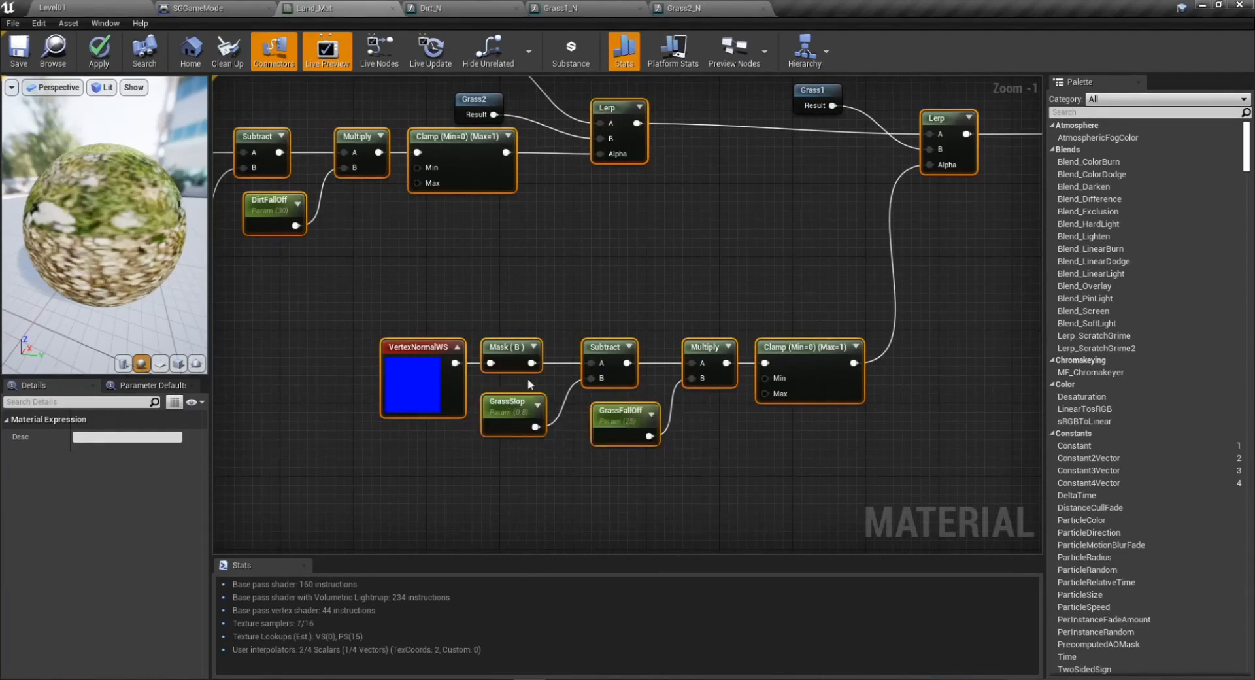
scroll(548, 317, "down", 5)
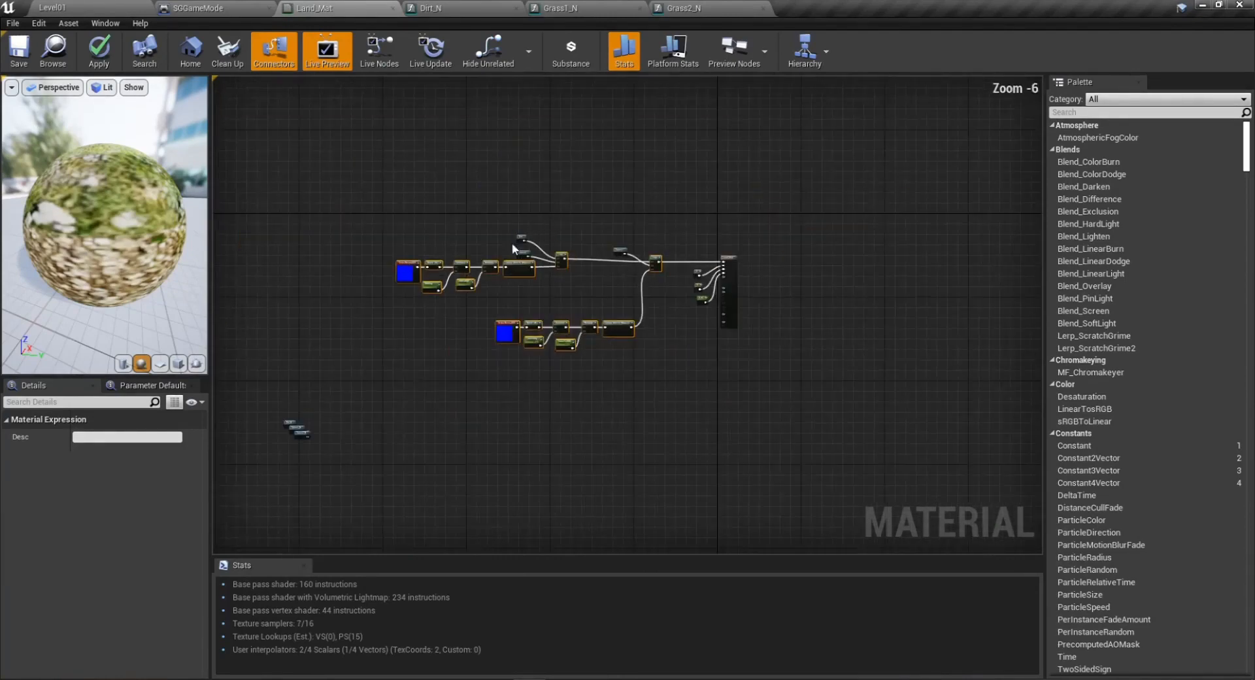
key("ctrl+v")
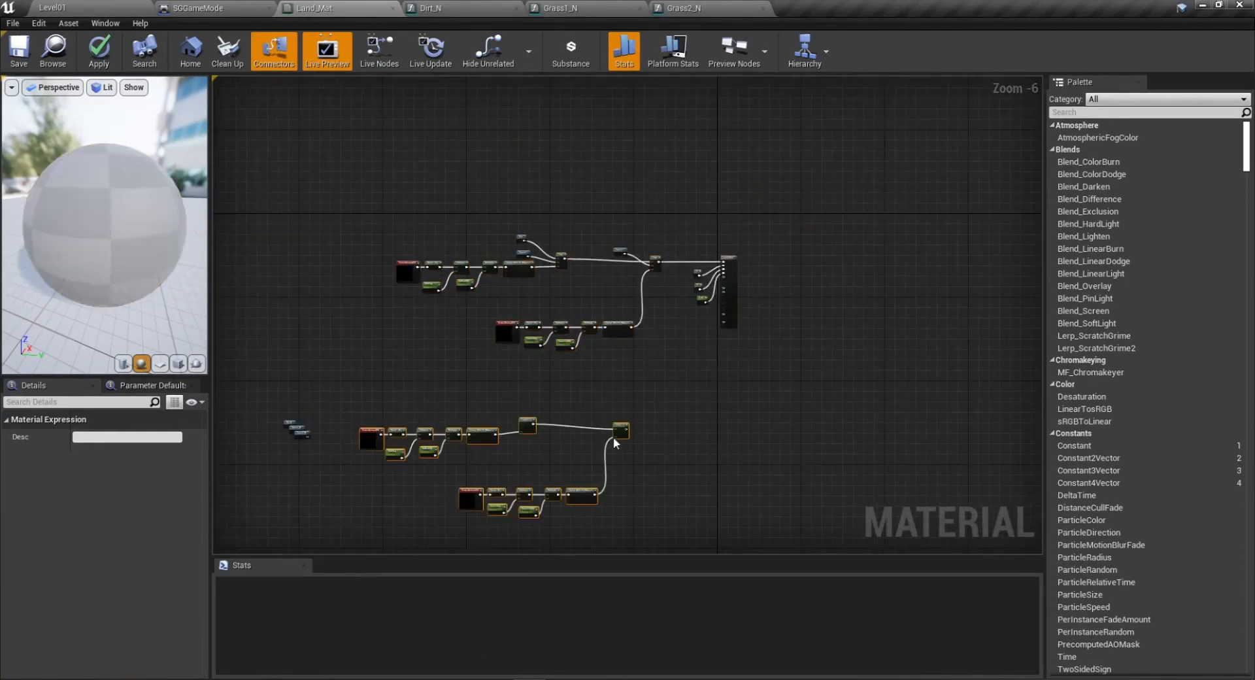
left_click_drag(625, 427, 659, 377)
Align the duplicated final Lerp, connect its output to Land_Mat's Normal input, and shift the 0.05 roughness constant clear of the wire.
scroll(657, 376, "up", 6)
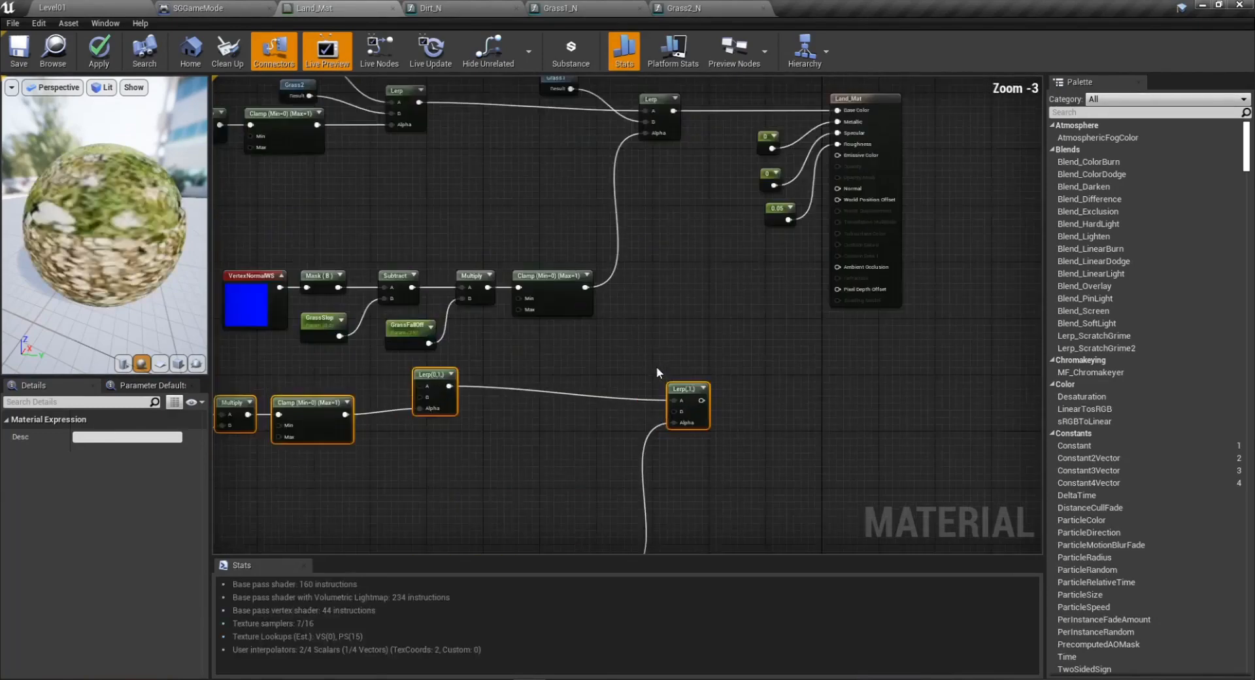
left_click(702, 400)
left_click_drag(701, 400, 698, 382)
right_click_drag(829, 382, 629, 510)
left_click_drag(514, 523, 724, 234)
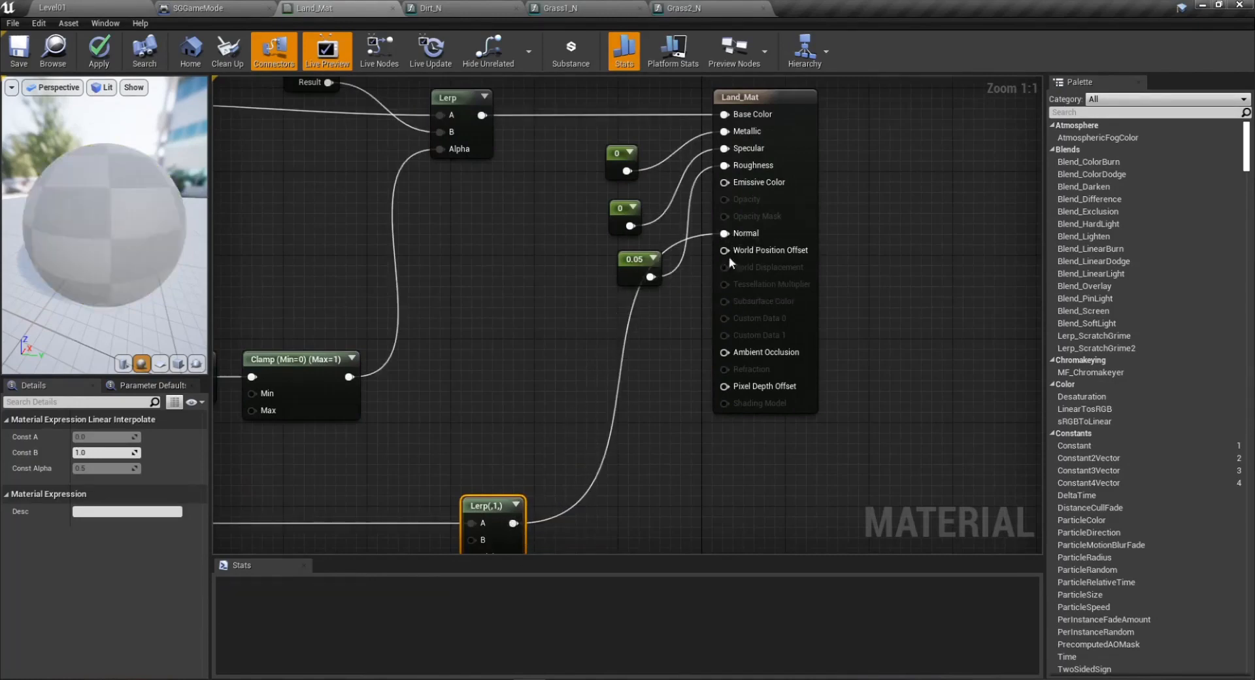
left_click(644, 263)
Move the Dirt_N, Grass1_N and Grass2_N nodes together next to the duplicated first Lerp.
scroll(611, 369, "down", 5)
right_click_drag(505, 421, 953, 331)
scroll(725, 308, "down", 2)
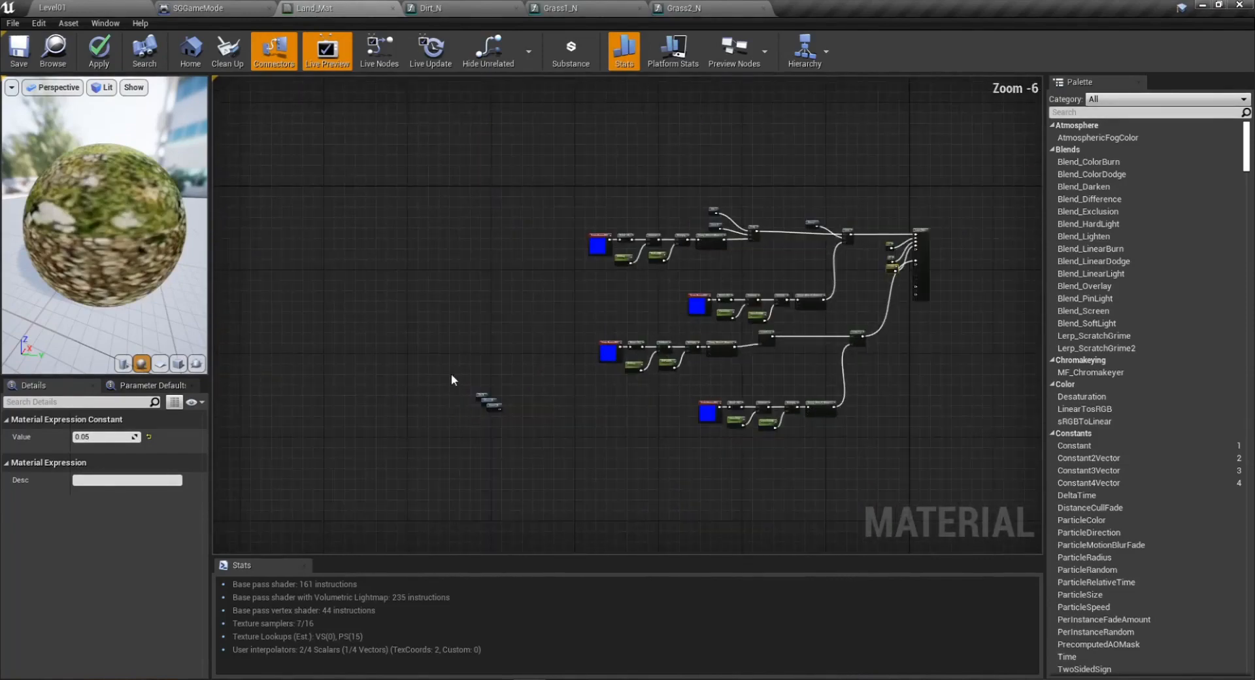
left_click_drag(453, 379, 508, 413)
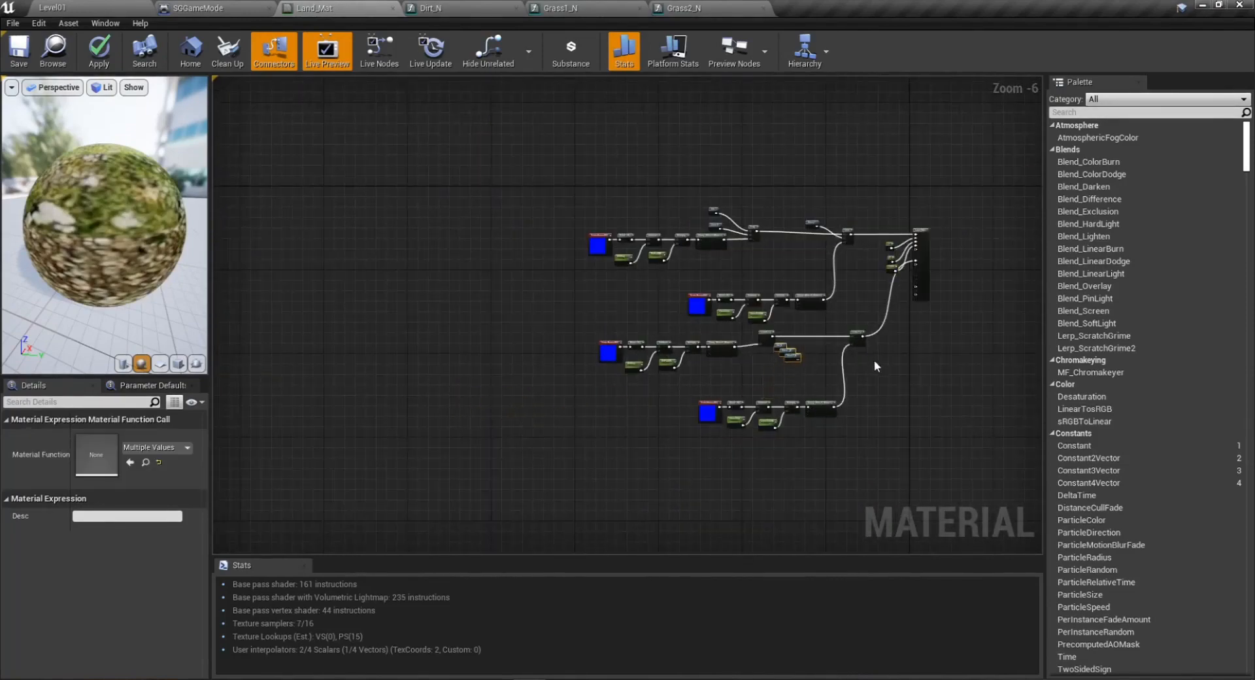
left_click(874, 359)
right_click_drag(874, 360, 689, 500)
scroll(621, 281, "up", 4)
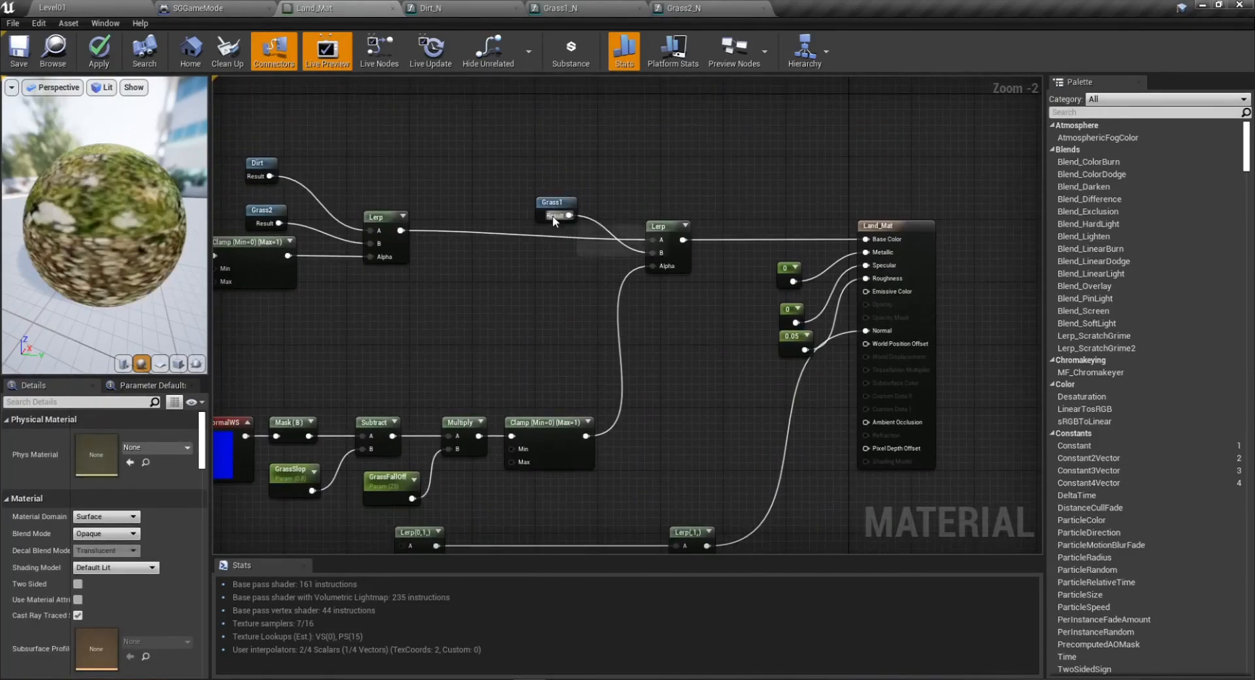
Shift the Grass1 node closer to its Lerp, and connect Grass1_N to the B input of the duplicated final Lerp.
left_click_drag(553, 204, 576, 243)
right_click_drag(703, 448, 709, 278)
scroll(488, 415, "up", 2)
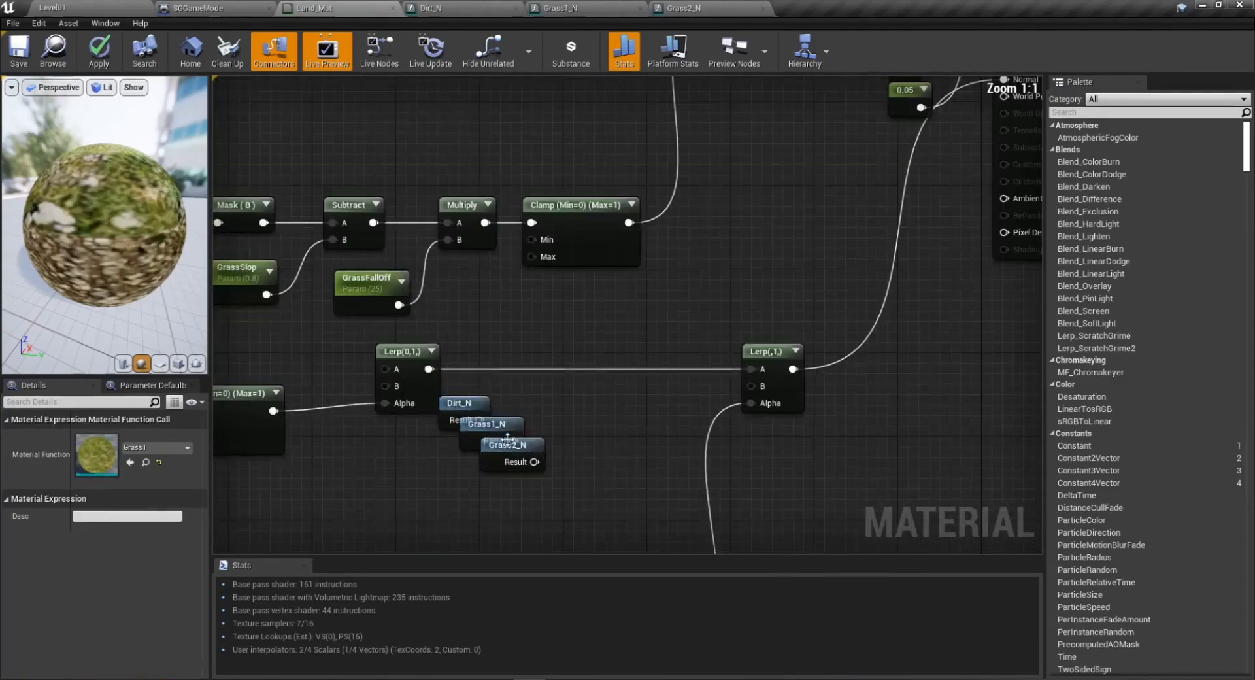
left_click_drag(508, 438, 758, 387)
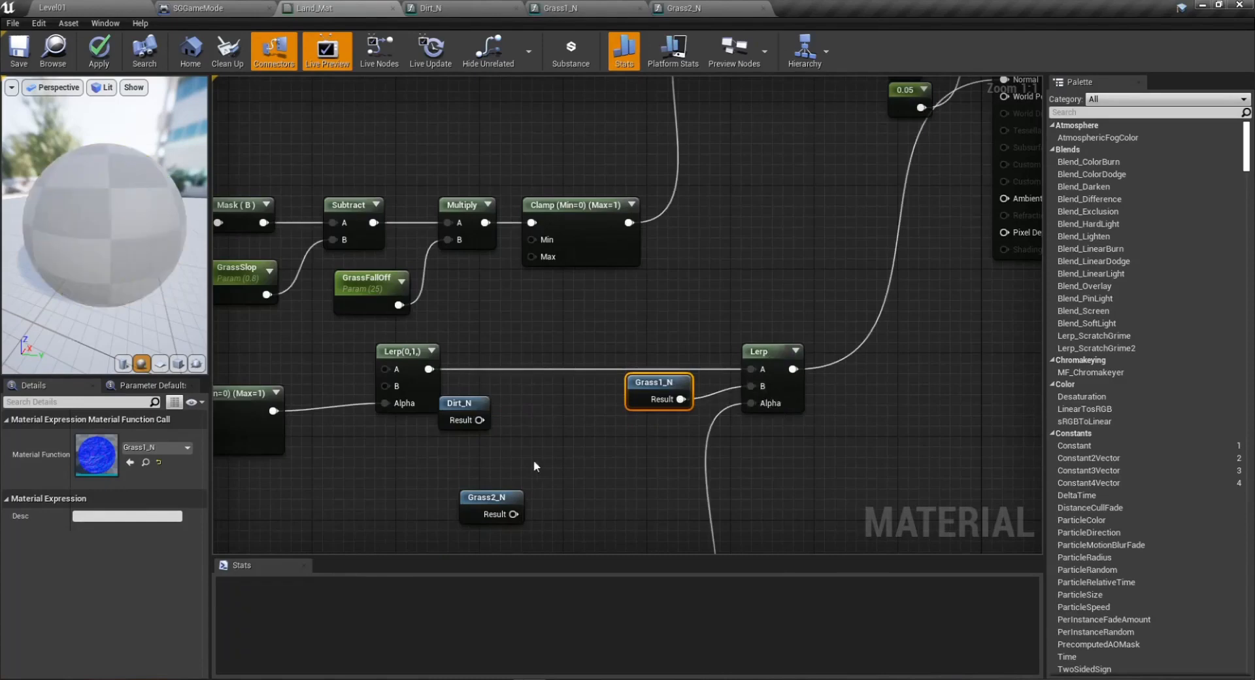
right_click_drag(532, 466, 789, 460)
Connect Dirt_N to the A input and Grass2_N to the B input of the duplicated first Lerp, placing both nodes beside it.
left_click_drag(718, 413, 476, 329)
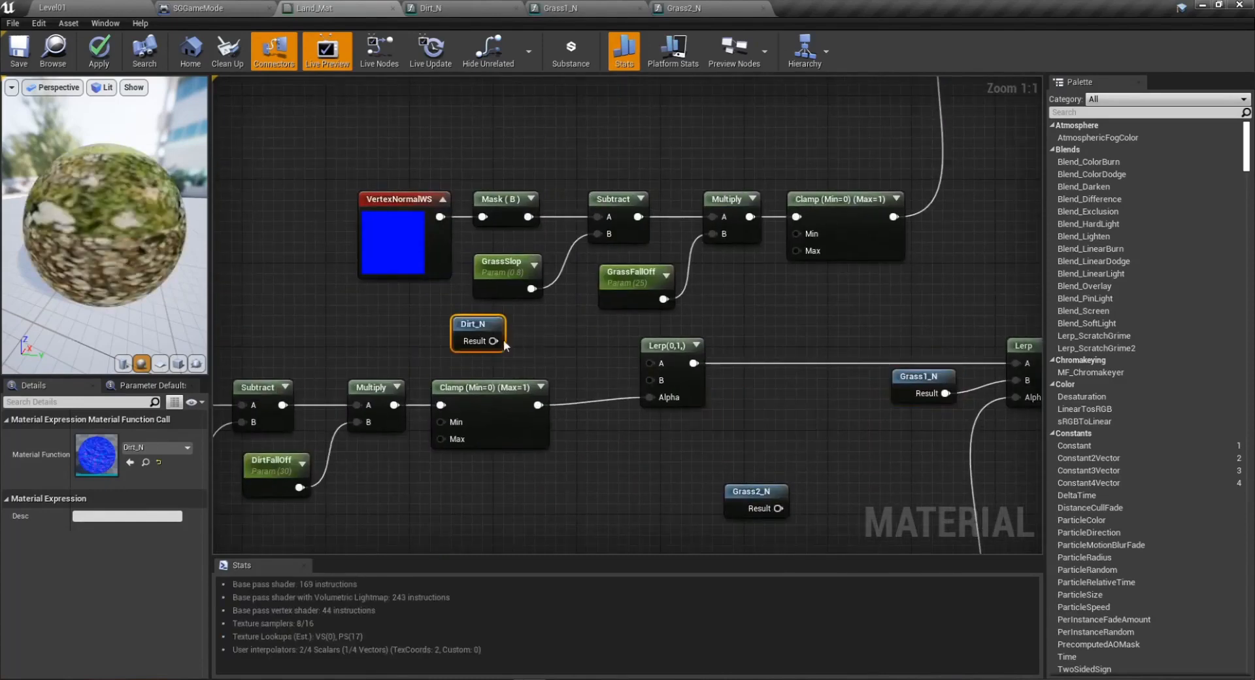
double_click(476, 329)
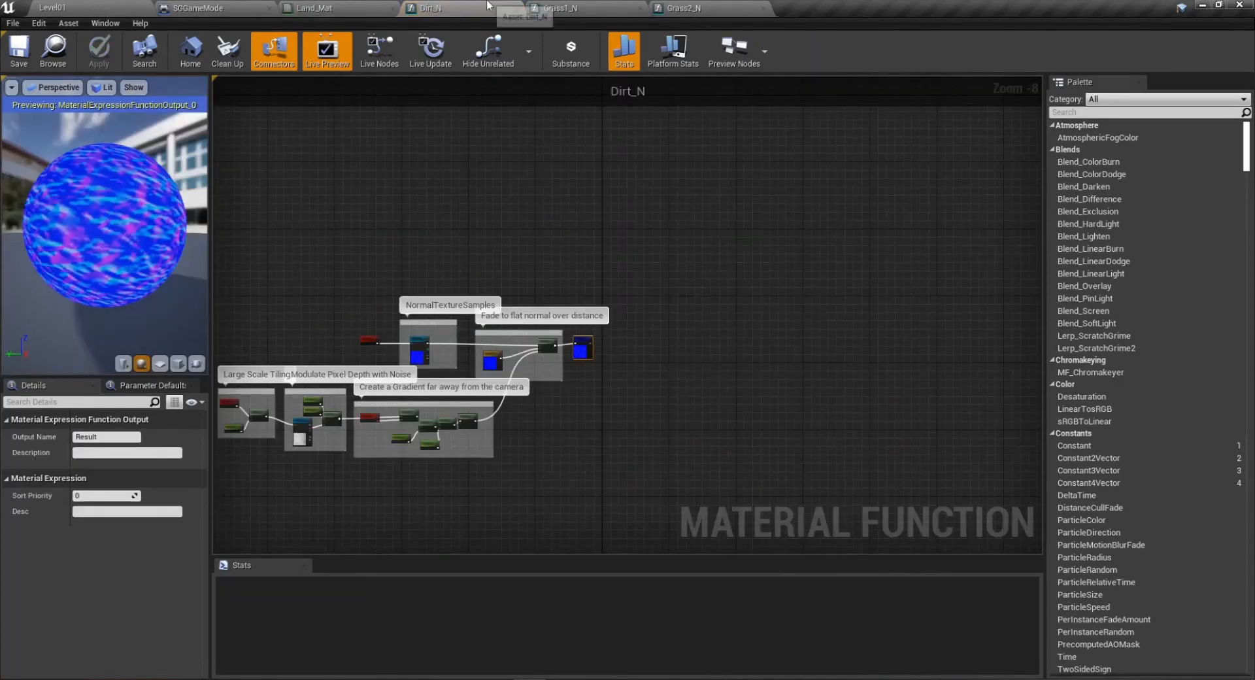
left_click(314, 8)
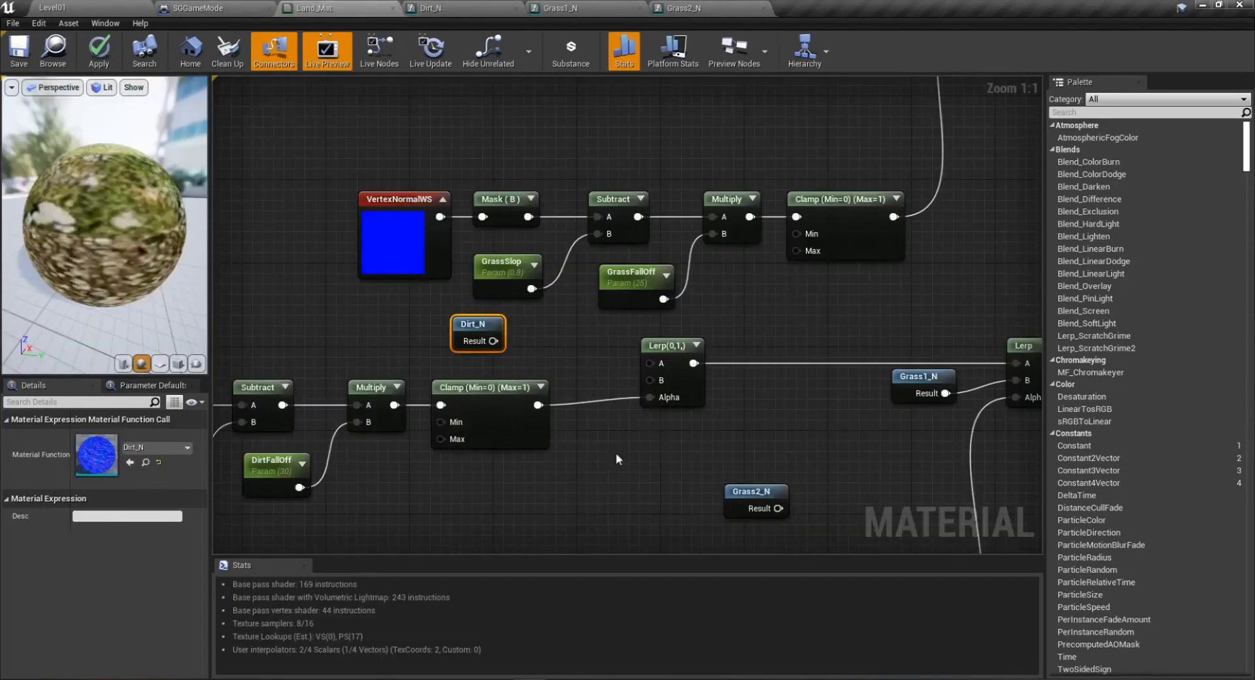
left_click(633, 476)
left_click_drag(759, 505, 649, 379)
left_click_drag(470, 324, 652, 363)
Move the original GrassSlop mask chain, from VertexNormalWS through its Clamp, up close beneath the original DirtSlop chain.
right_click_drag(465, 138, 447, 342)
left_click_drag(304, 325, 814, 473)
left_click_drag(817, 421, 782, 277)
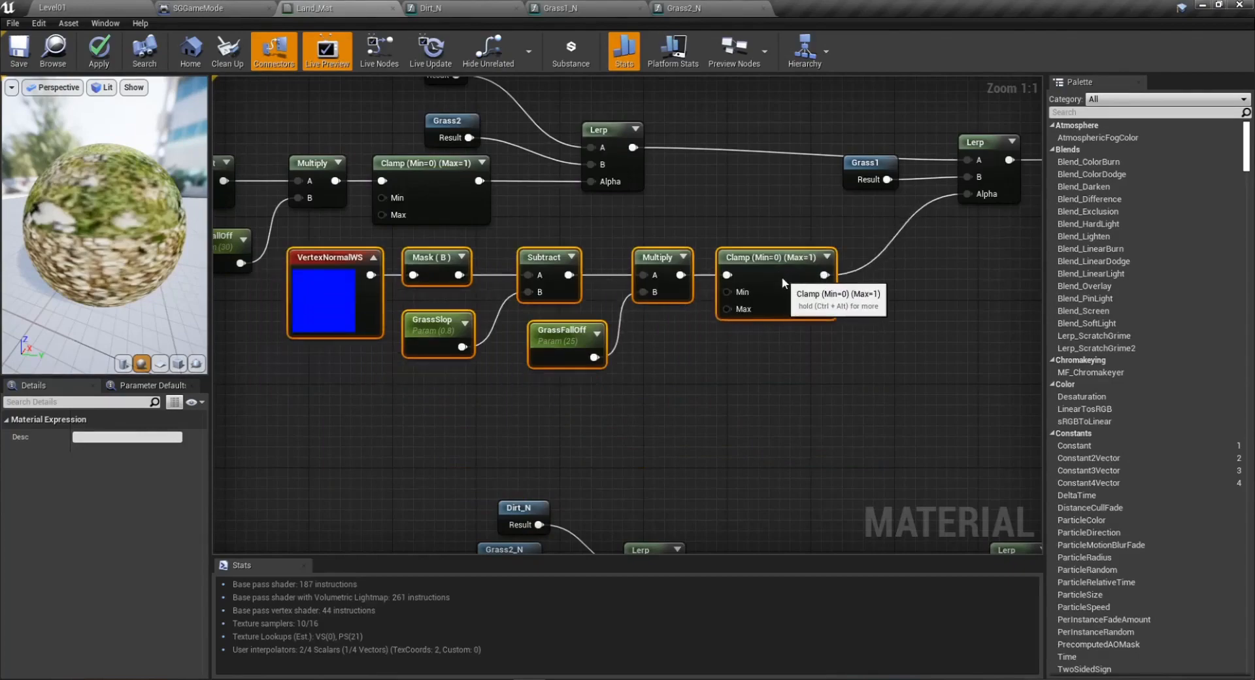
Select the entire duplicated normal-blending network, including both mask chains and Lerps, and move it slightly up towards the original chains.
scroll(784, 340, "down", 3)
right_click_drag(785, 379, 752, 414)
scroll(751, 414, "down", 2)
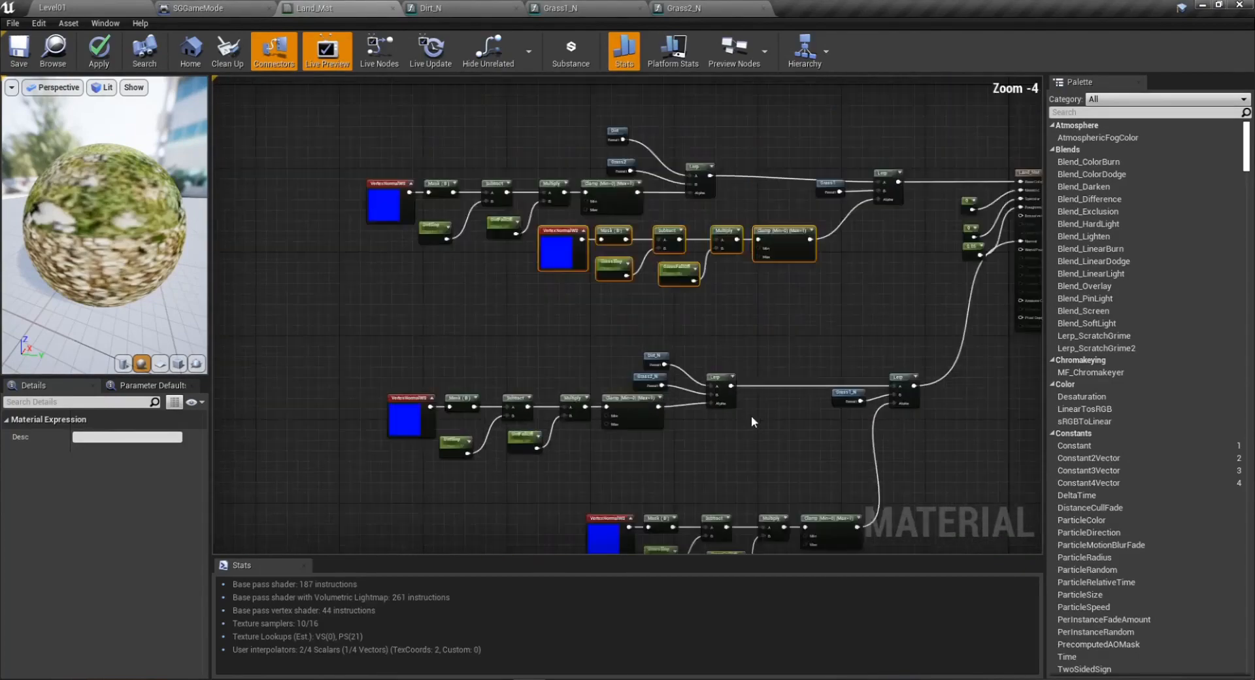
right_click_drag(717, 492, 583, 429)
left_click_drag(299, 310, 777, 511)
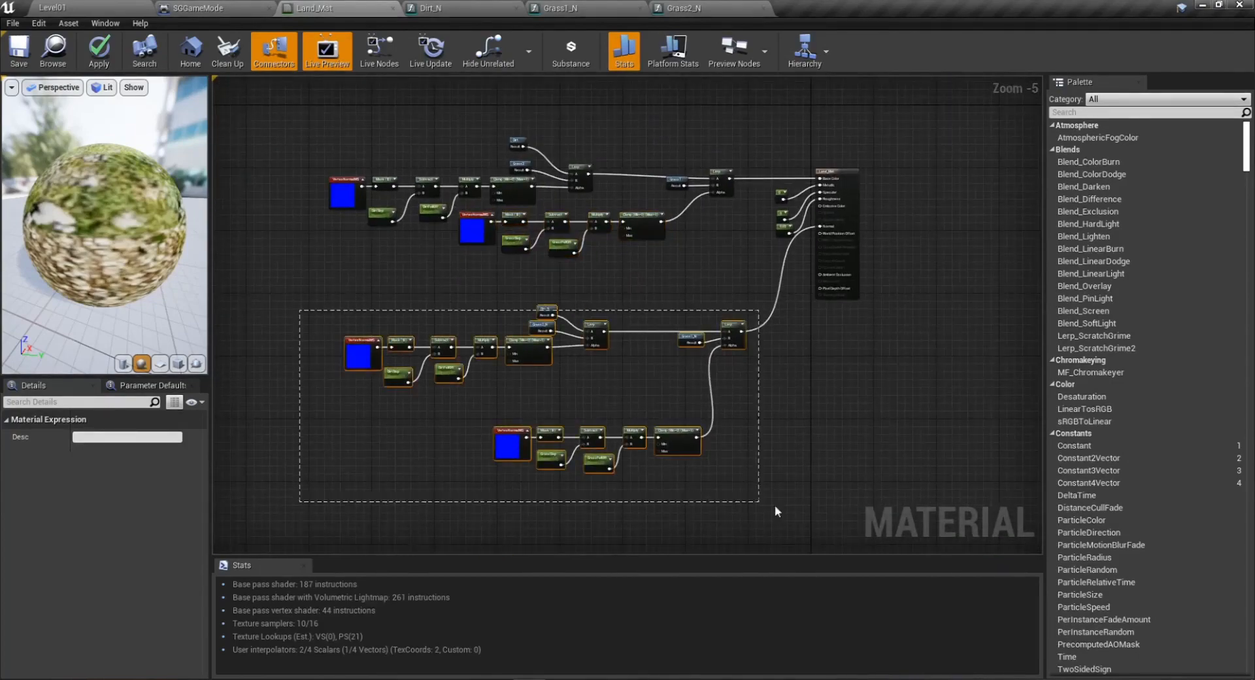
left_click_drag(745, 325, 752, 316)
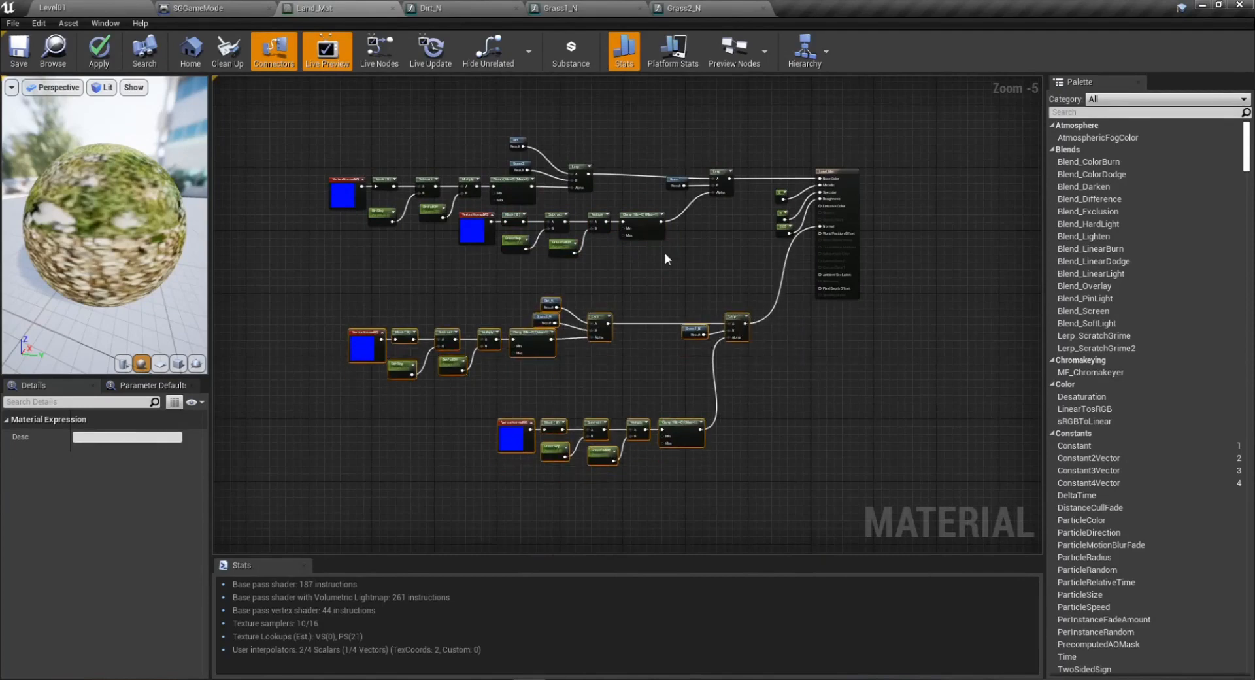
Check the original and duplicated node chains, and apply and save the Land_Mat material.
scroll(775, 438, "up", 3)
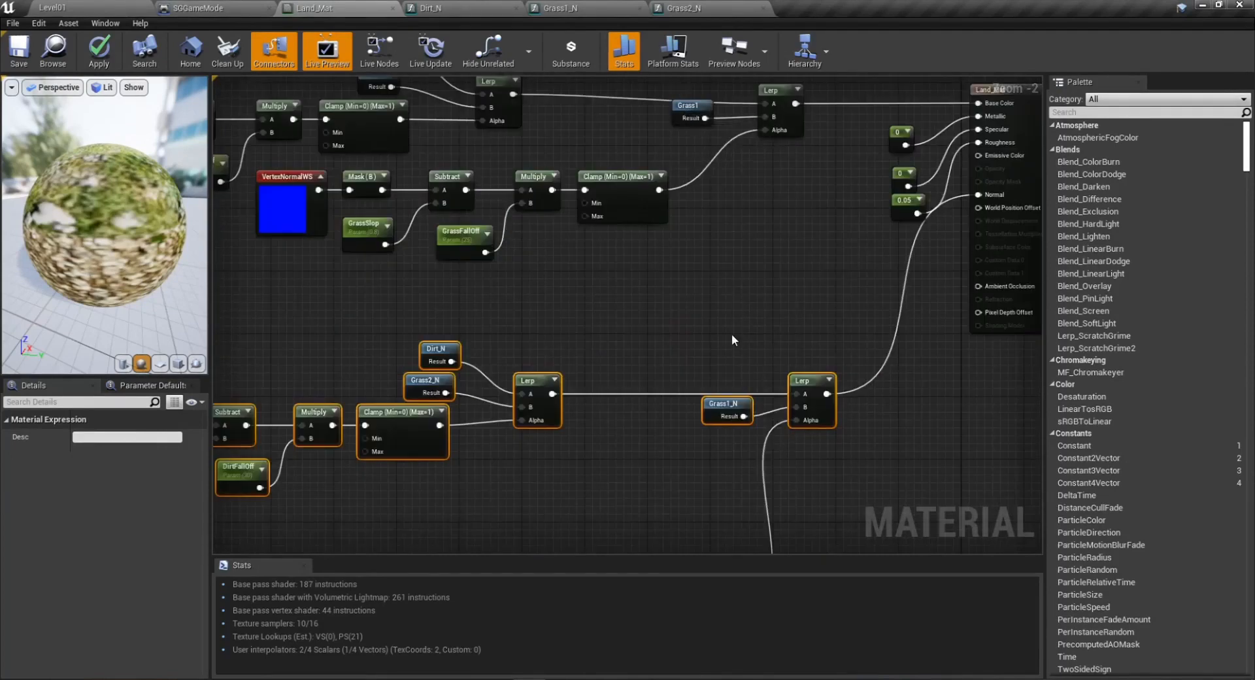
right_click_drag(717, 387, 927, 522)
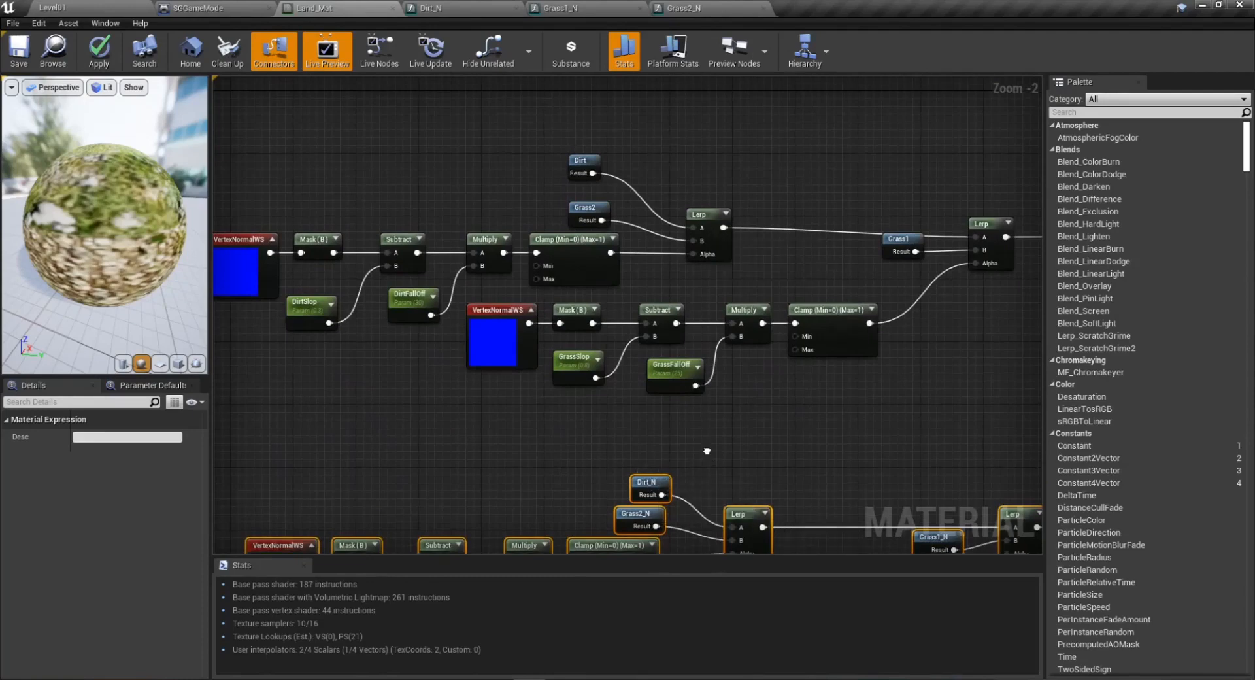
right_click_drag(702, 438, 710, 363)
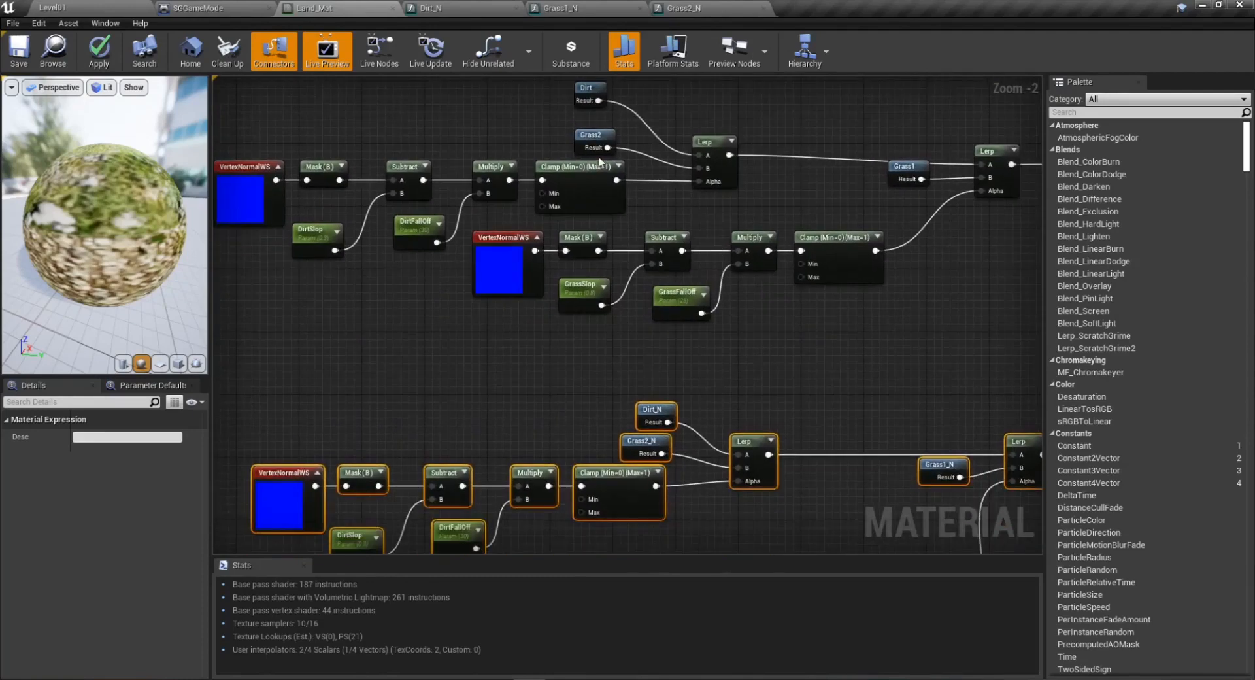
left_click(641, 445)
scroll(675, 490, "down", 5)
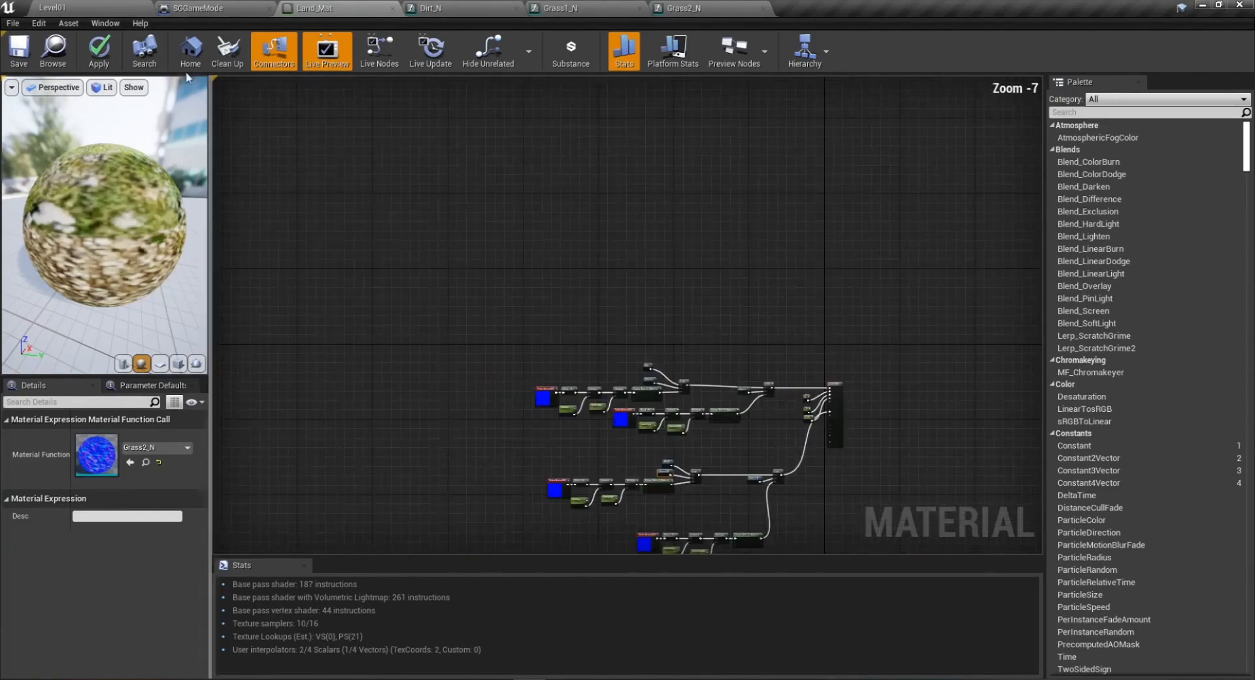
left_click(99, 51)
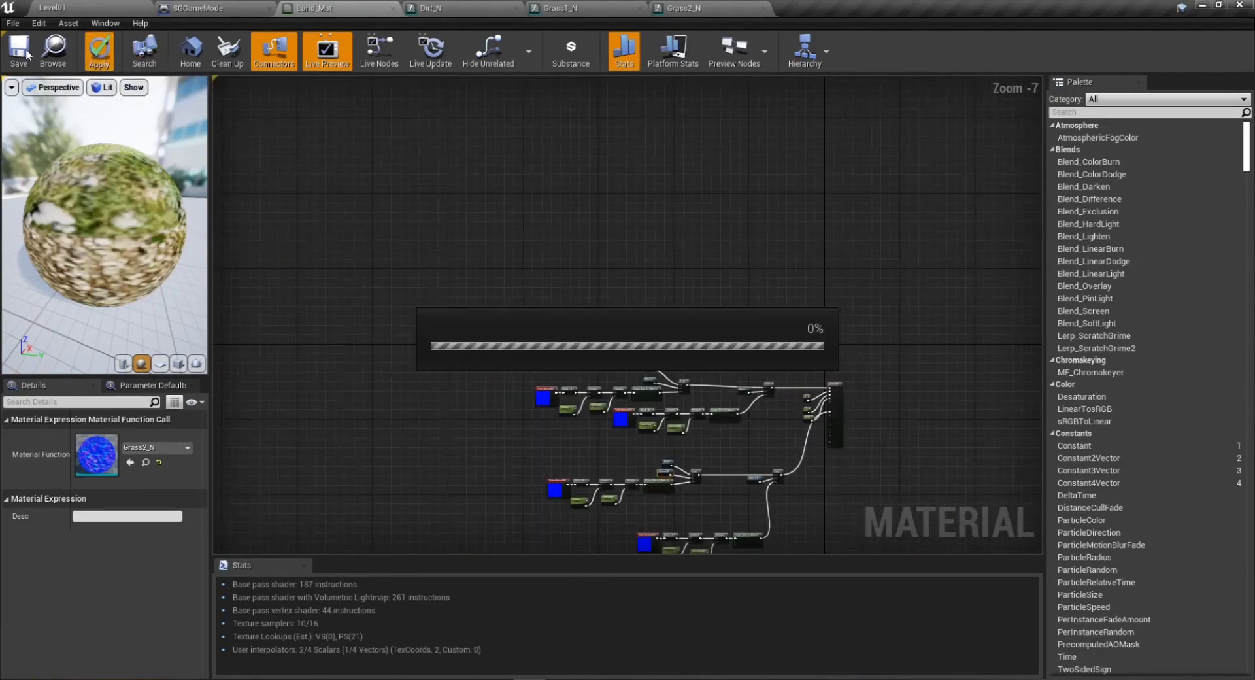
left_click(28, 55)
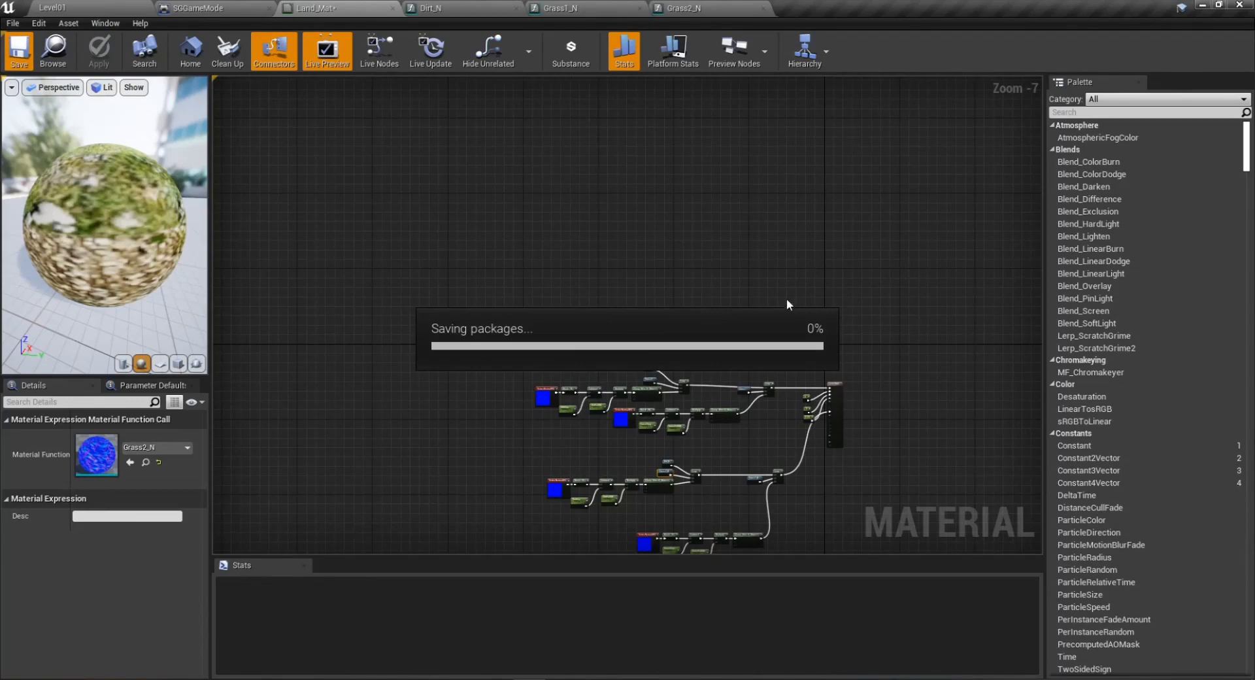
Play Level01 in a new window and run and jump the character across the terrain to inspect the landscape material.
left_click(97, 7)
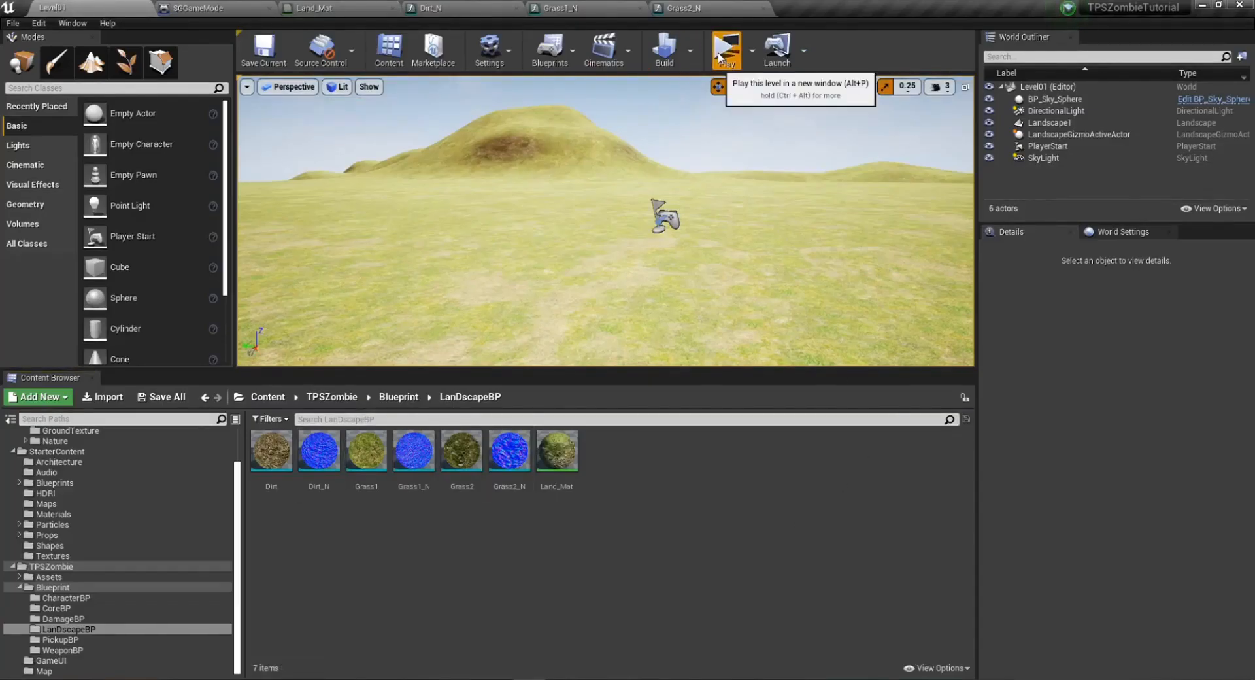
left_click(713, 55)
key("w")
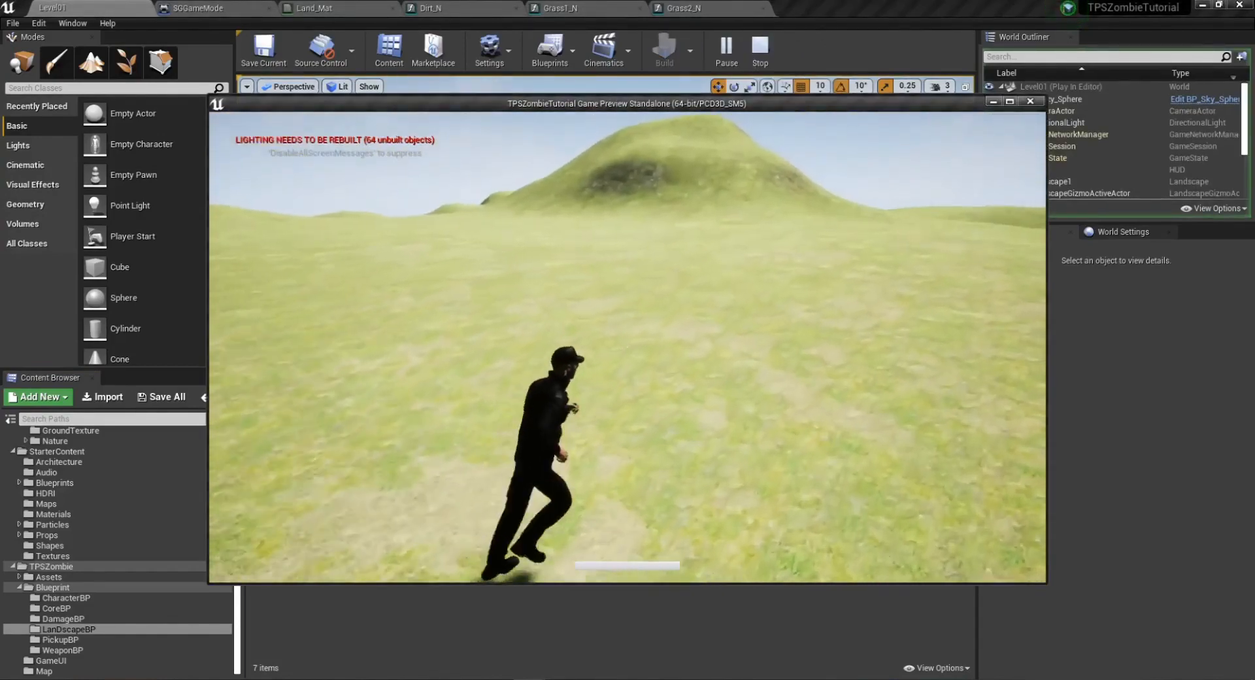
key("space")
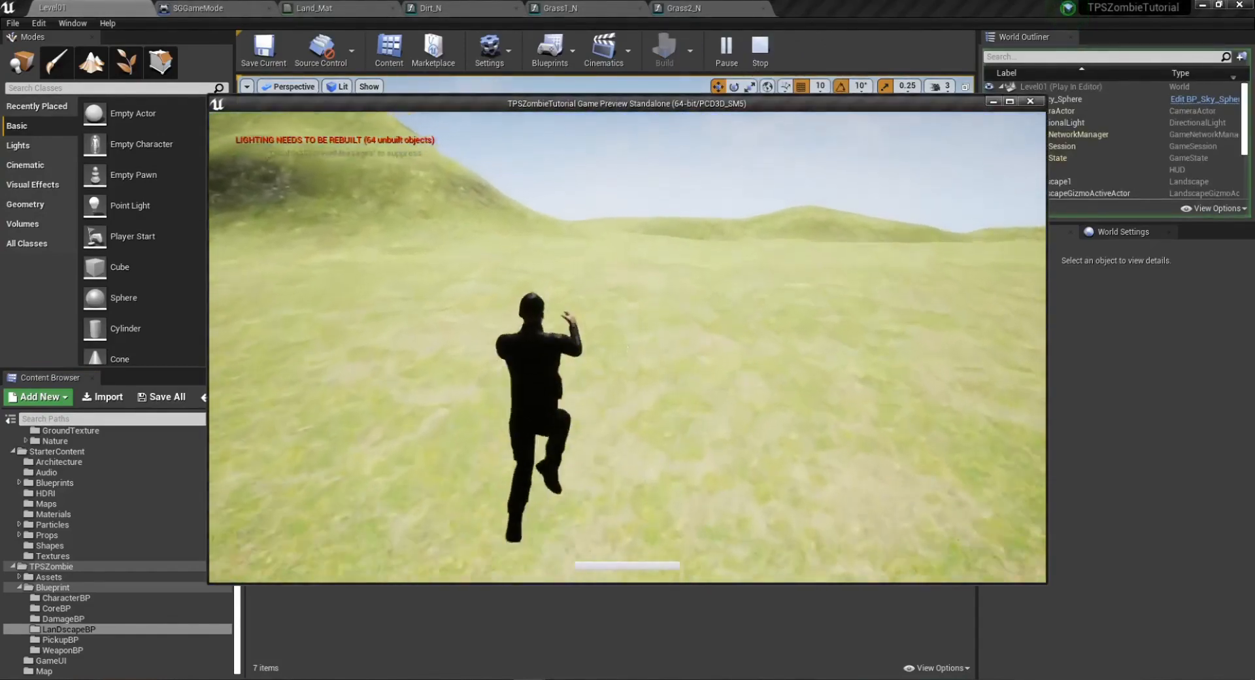
key("w")
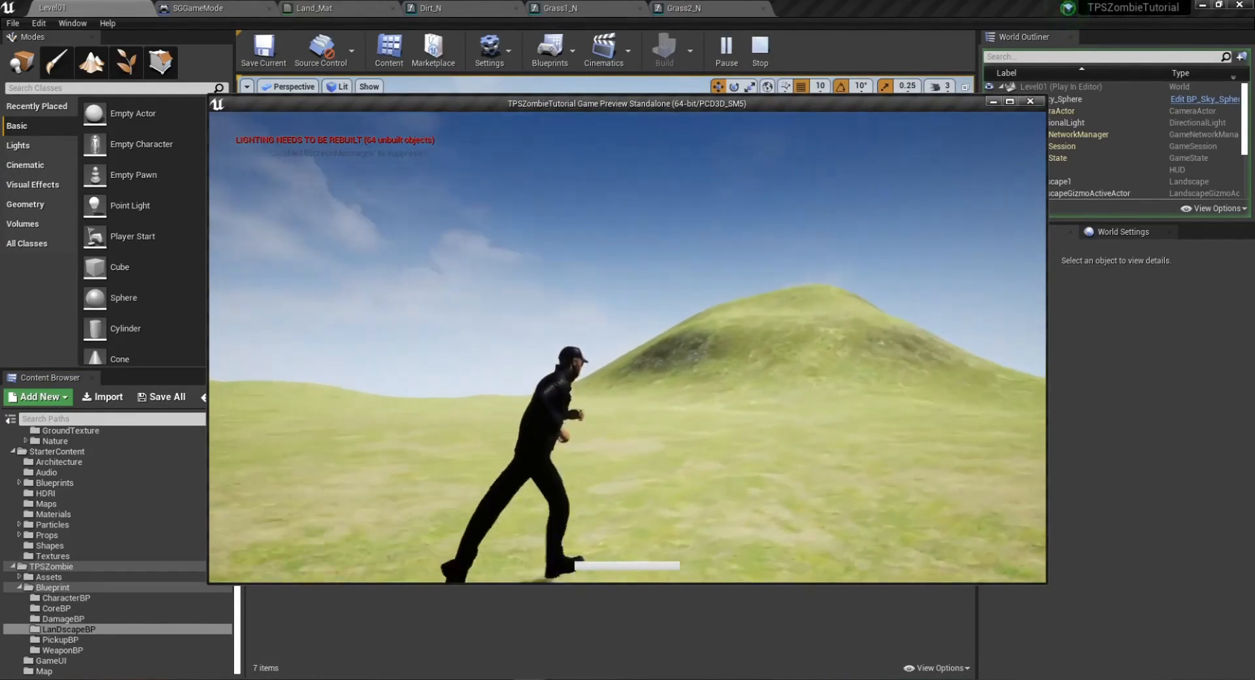
key("w")
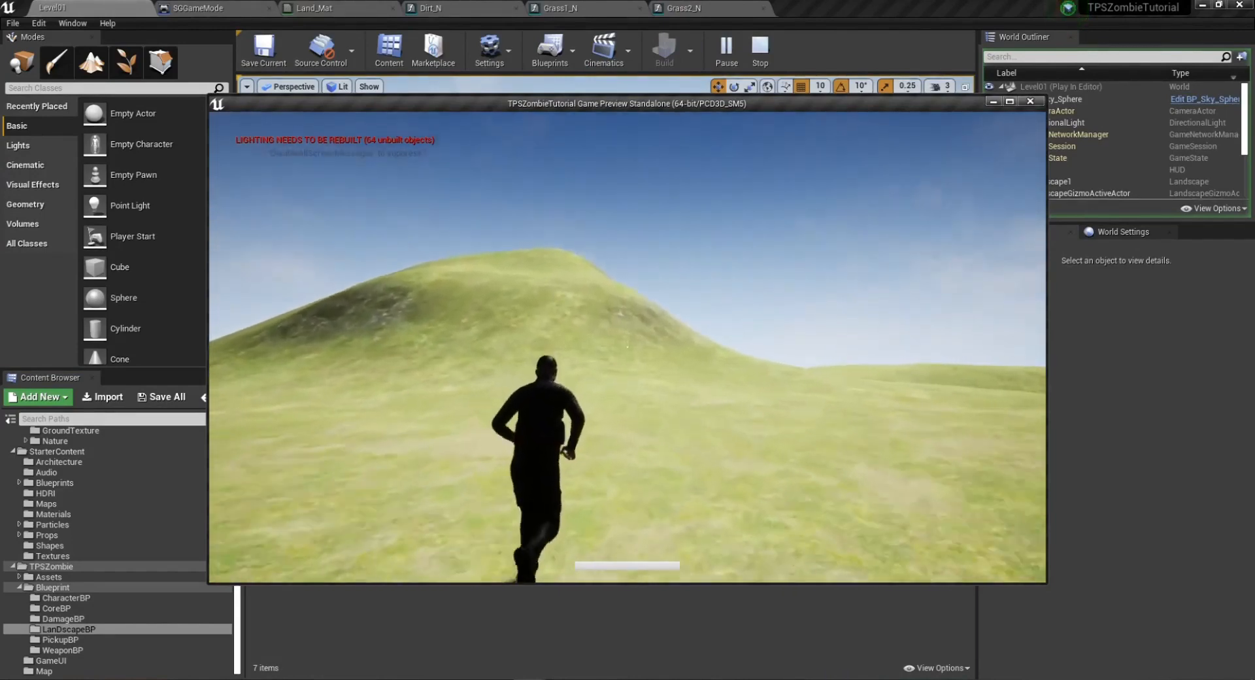
Run the character across the landscape in the game preview to inspect the terrain texture, and end the preview.
key("w")
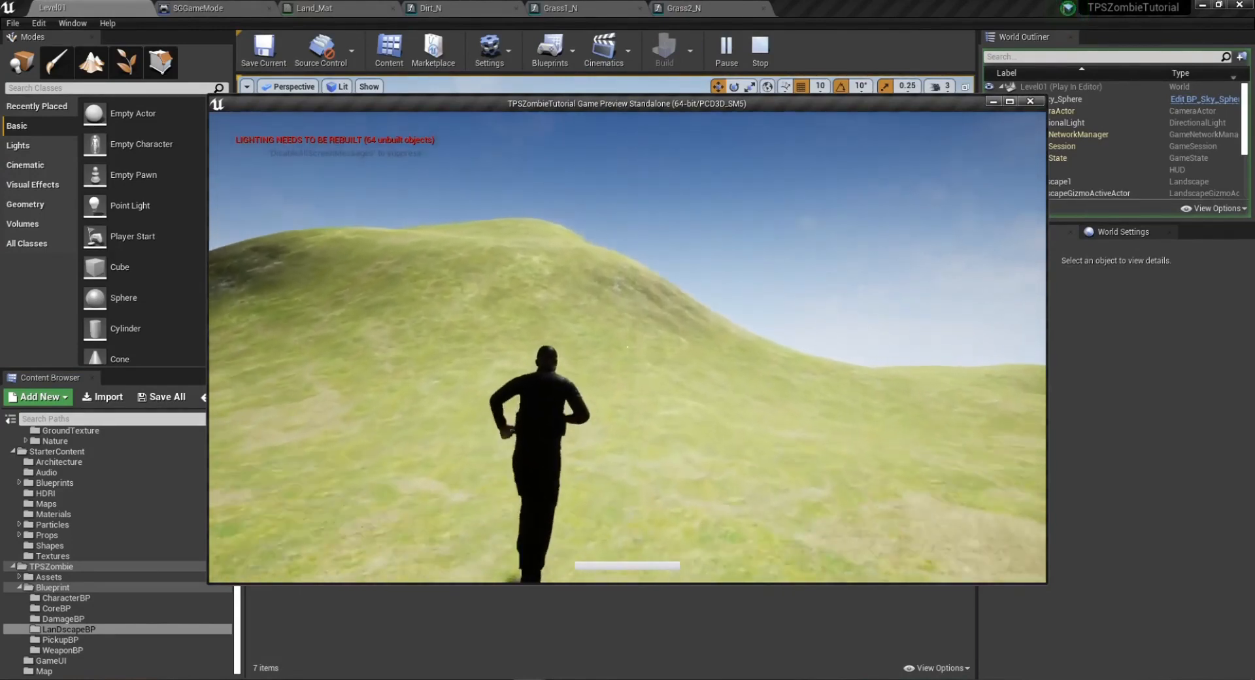
key("w")
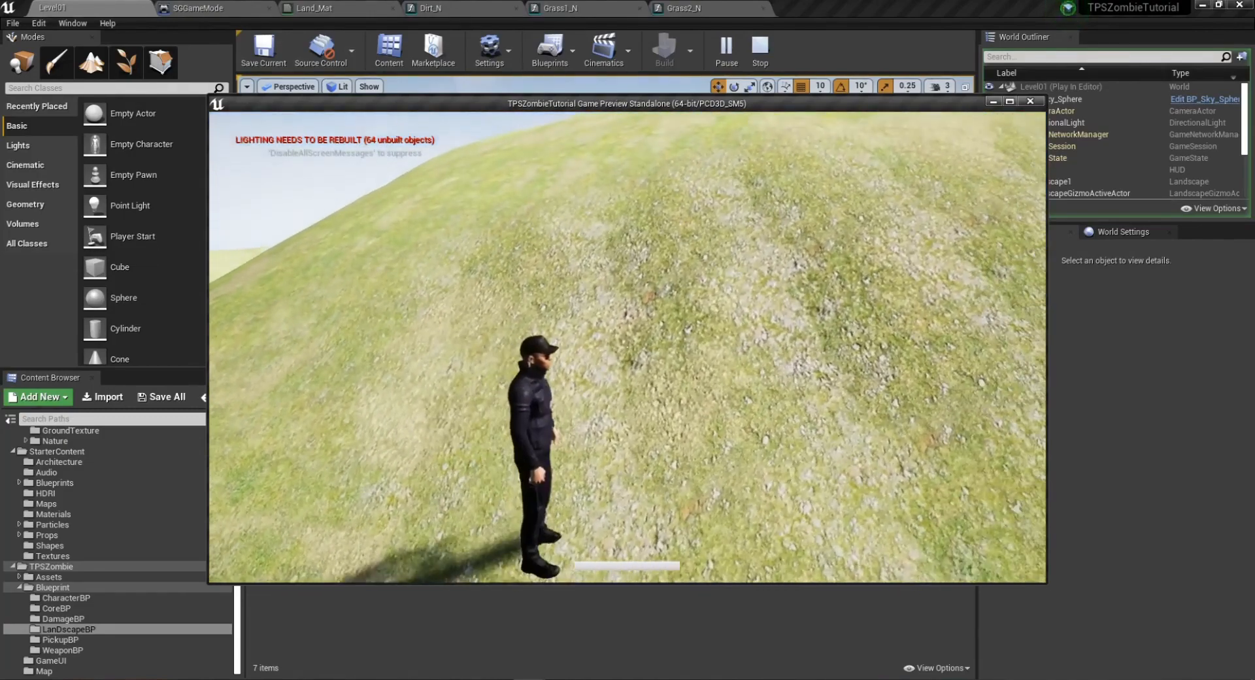
key("d")
key("w")
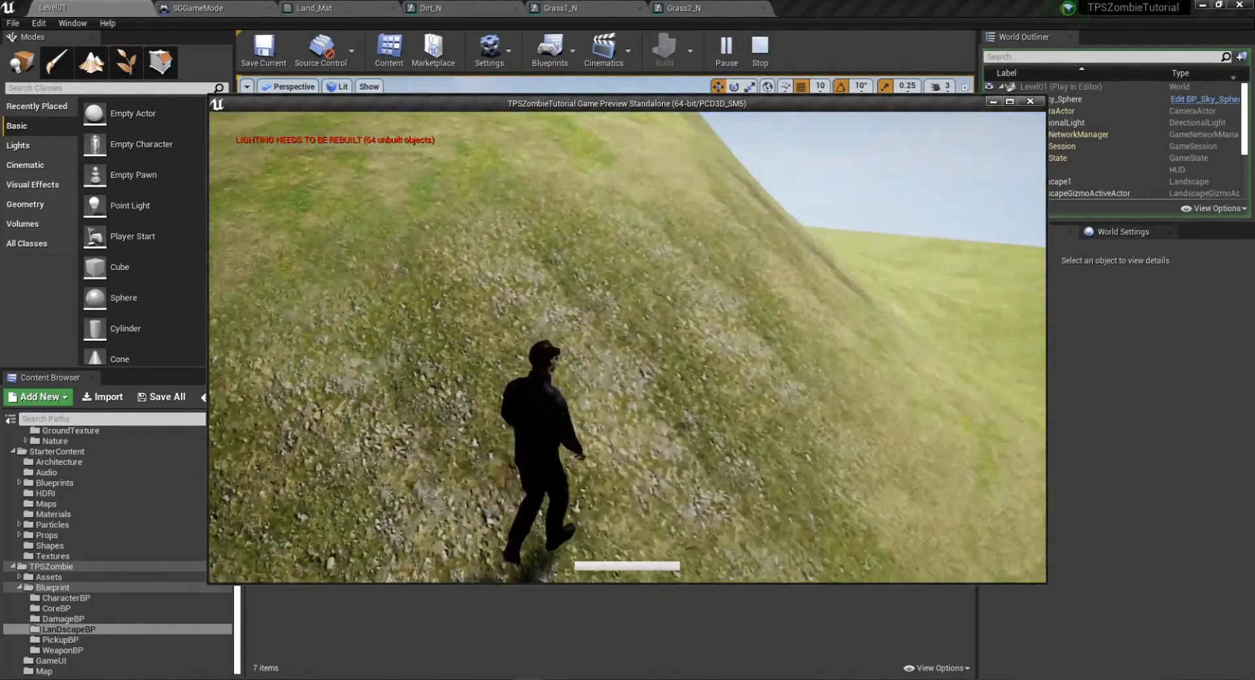
key("Escape")
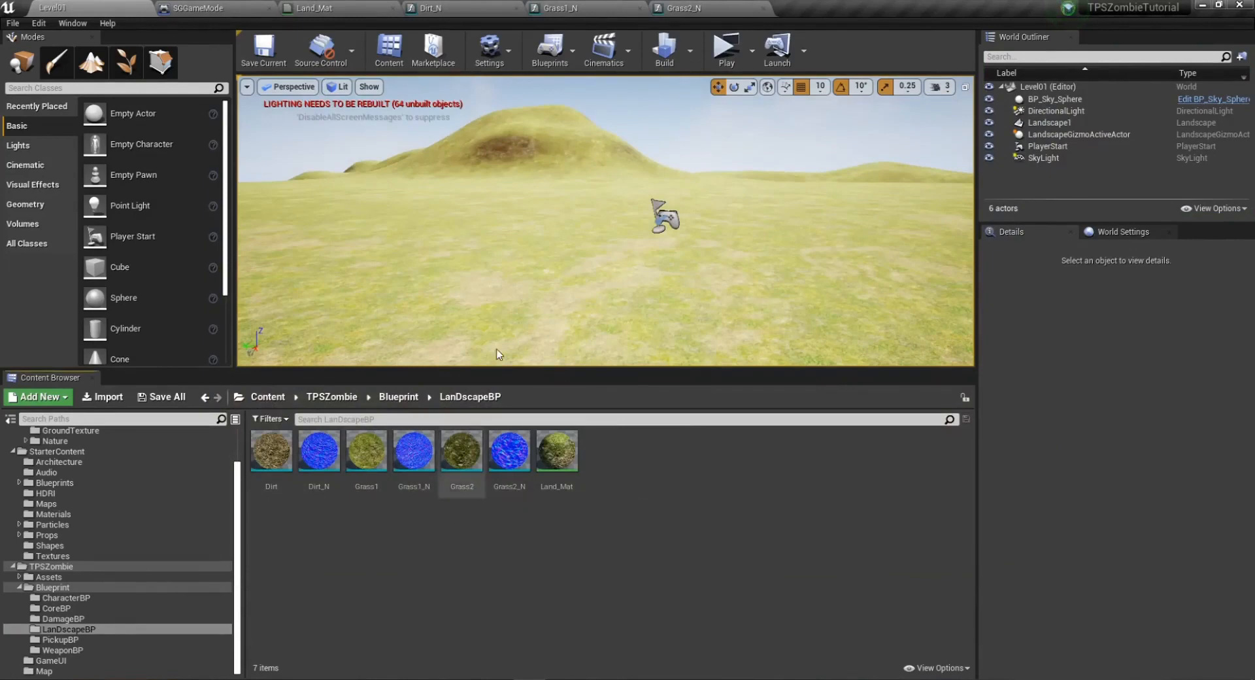
right_click_drag(630, 134, 732, 141)
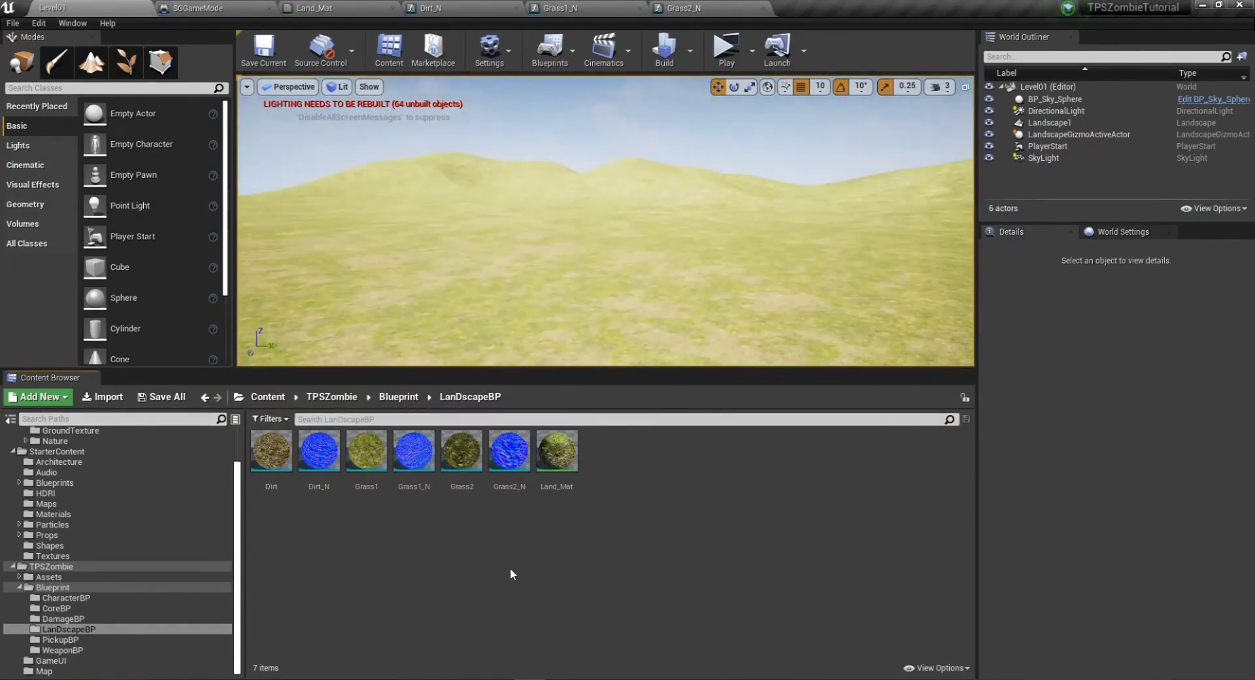
Review the Land_Mat material and return to the LanDscapeBP folder in the level editor.
double_click(557, 451)
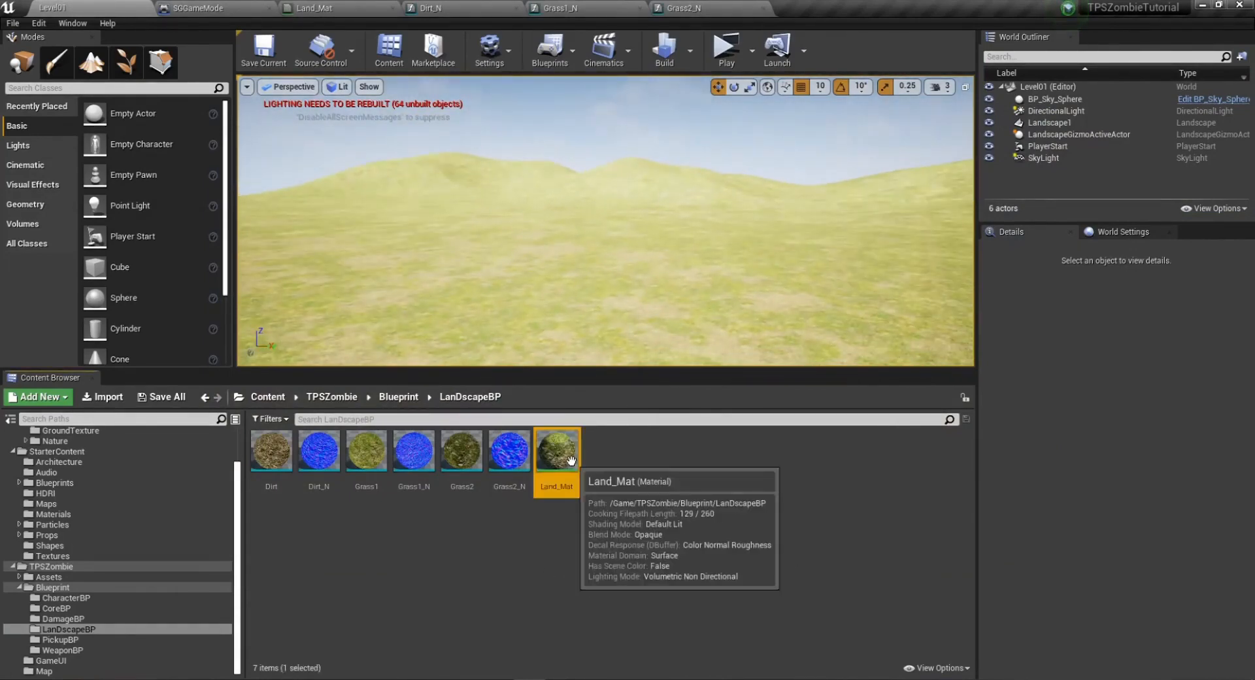
right_click_drag(709, 504, 657, 369)
left_click(178, 43)
left_click(574, 551)
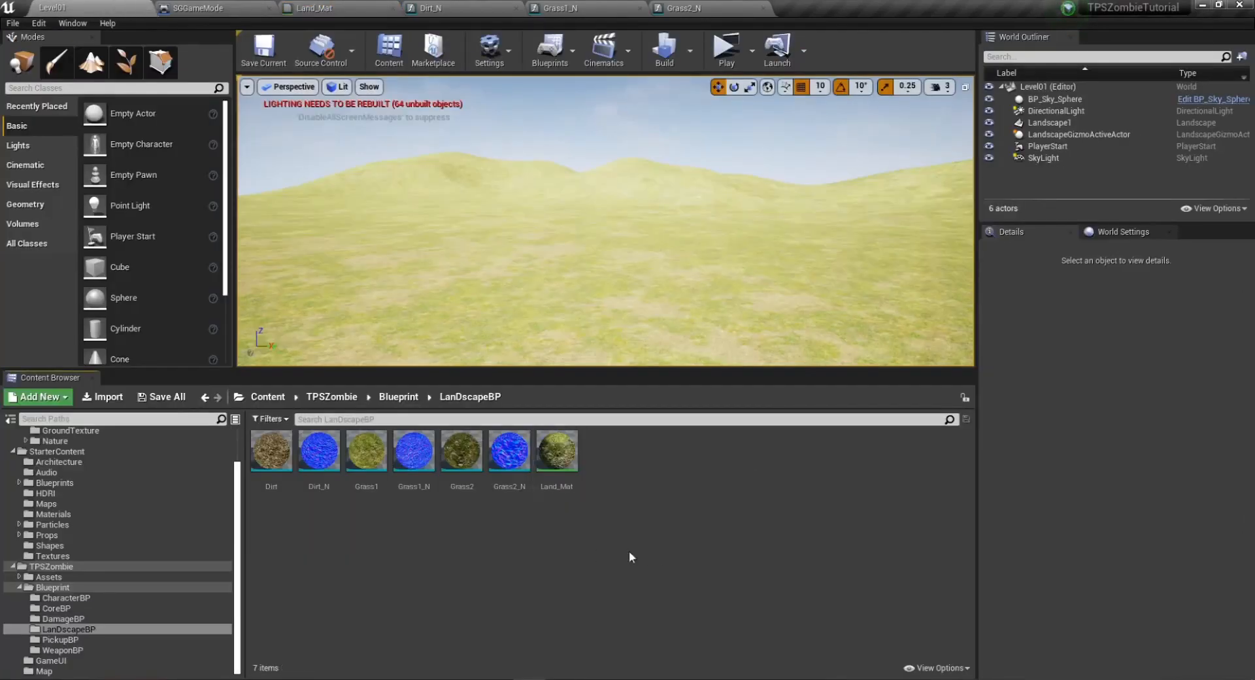
Create a Landscape Grass Type asset named Grass in the LanDscapeBP folder.
right_click(656, 545)
mouse_move(704, 437)
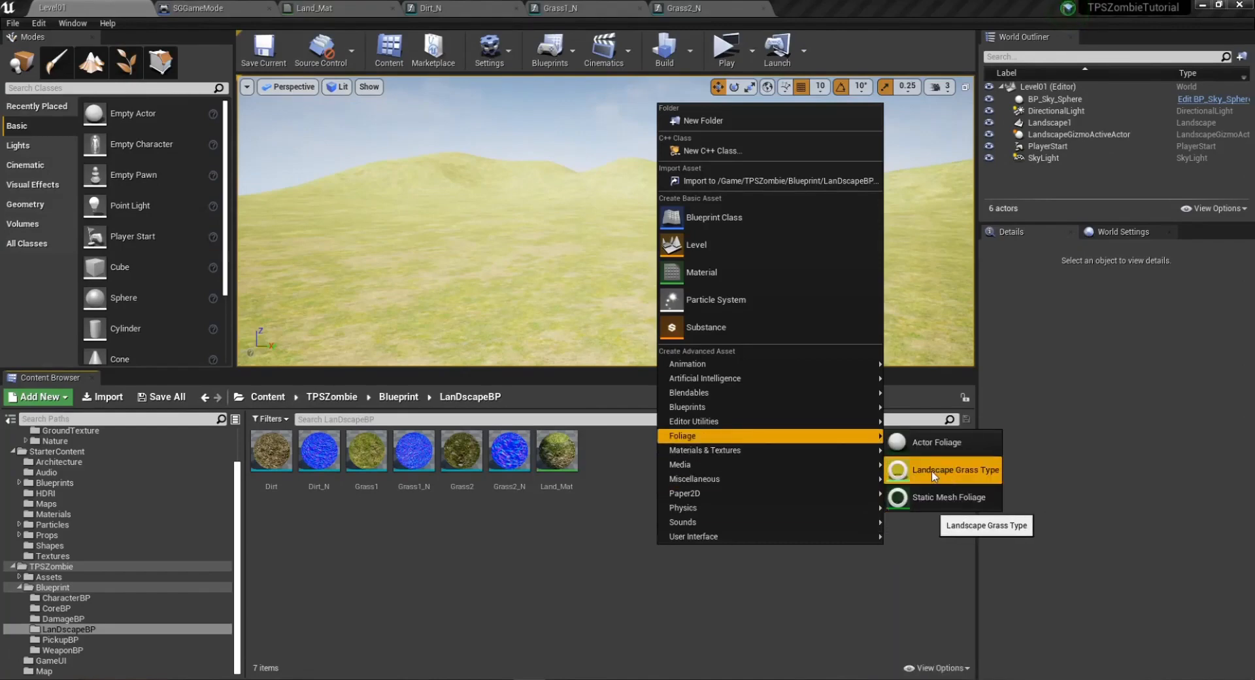
left_click(973, 479)
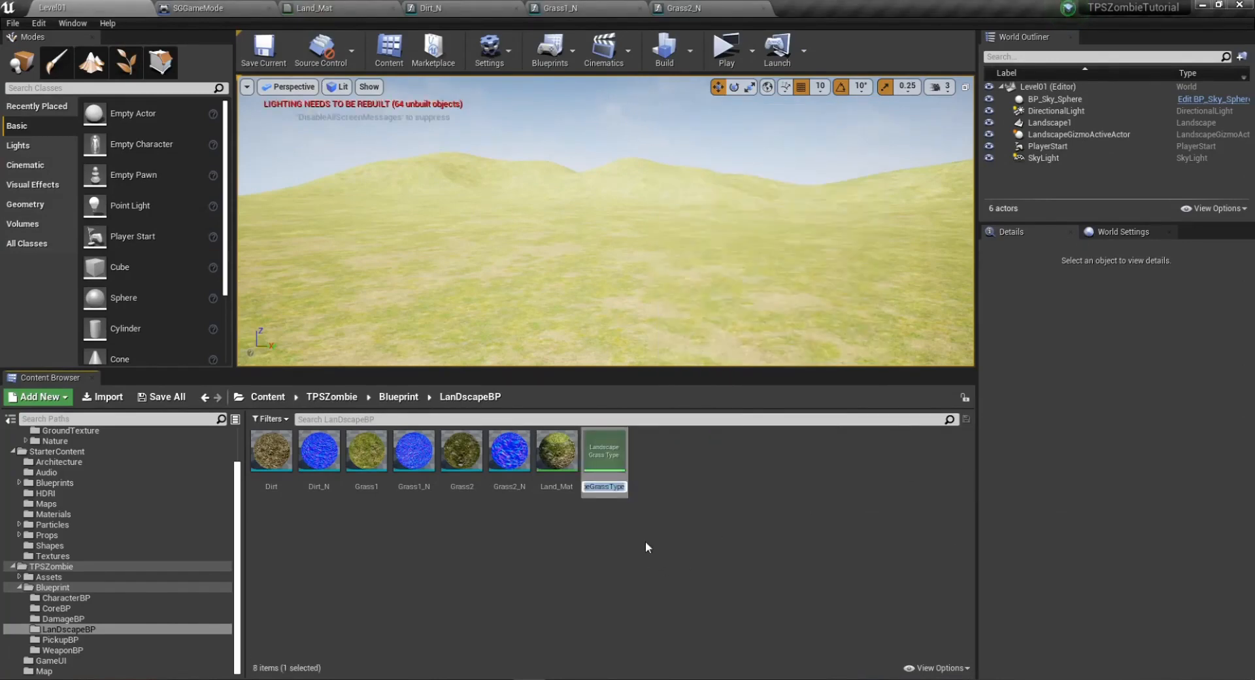
type("LandscapeGrass")
key("Left")
key("Left")
key("Left")
key("Left")
key("BackSpace")
key("BackSpace")
key("BackSpace")
key("BackSpace")
key("BackSpace")
key("BackSpace")
key("BackSpace")
key("BackSpace")
key("BackSpace")
key("Return")
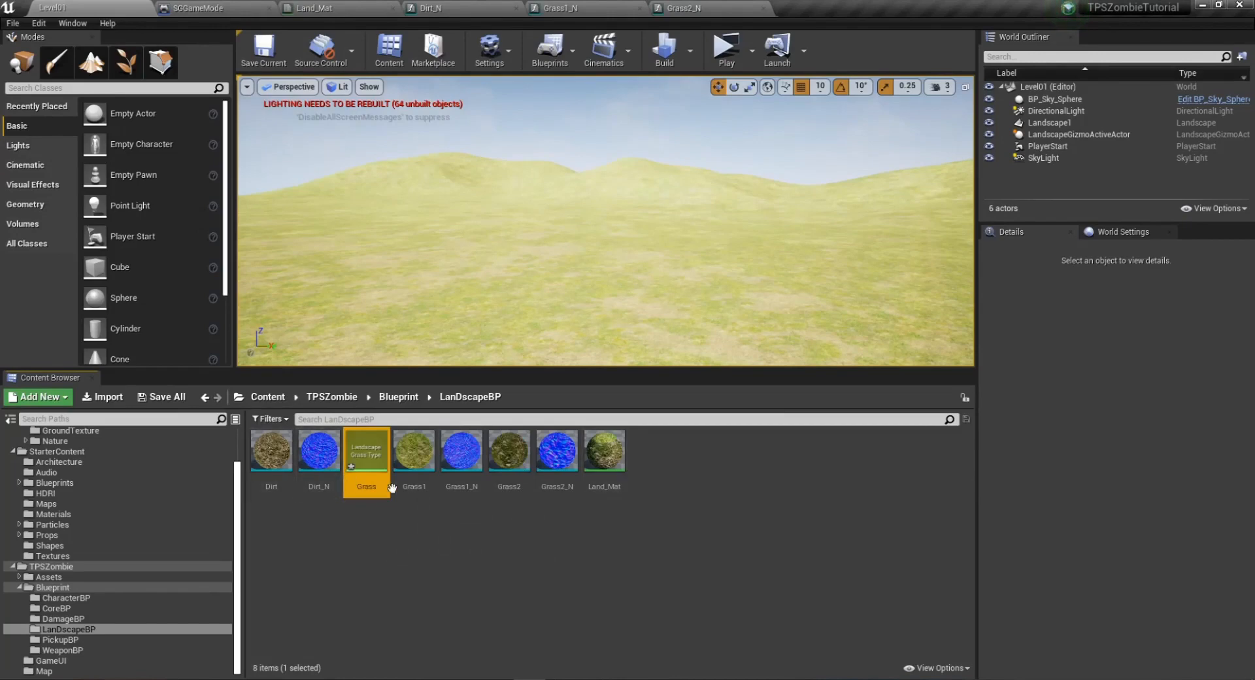
Add one grass variety to the Grass asset and assign the Grass static mesh as its grass mesh.
double_click(386, 458)
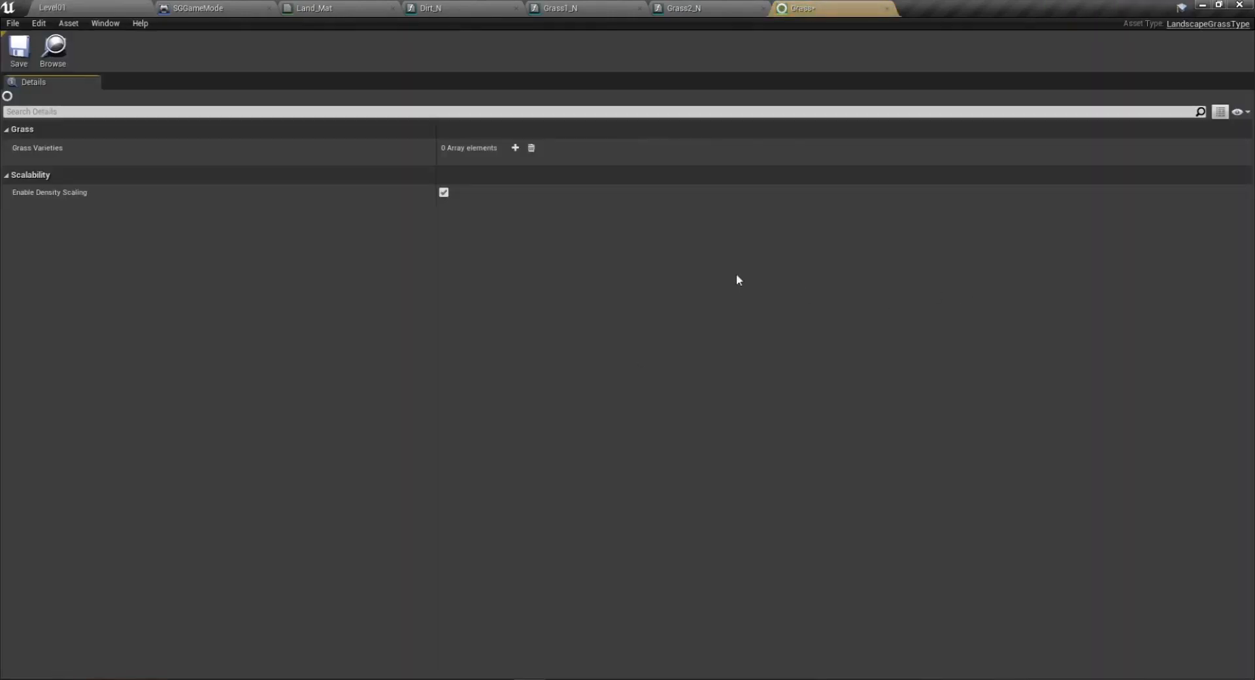
left_click(515, 147)
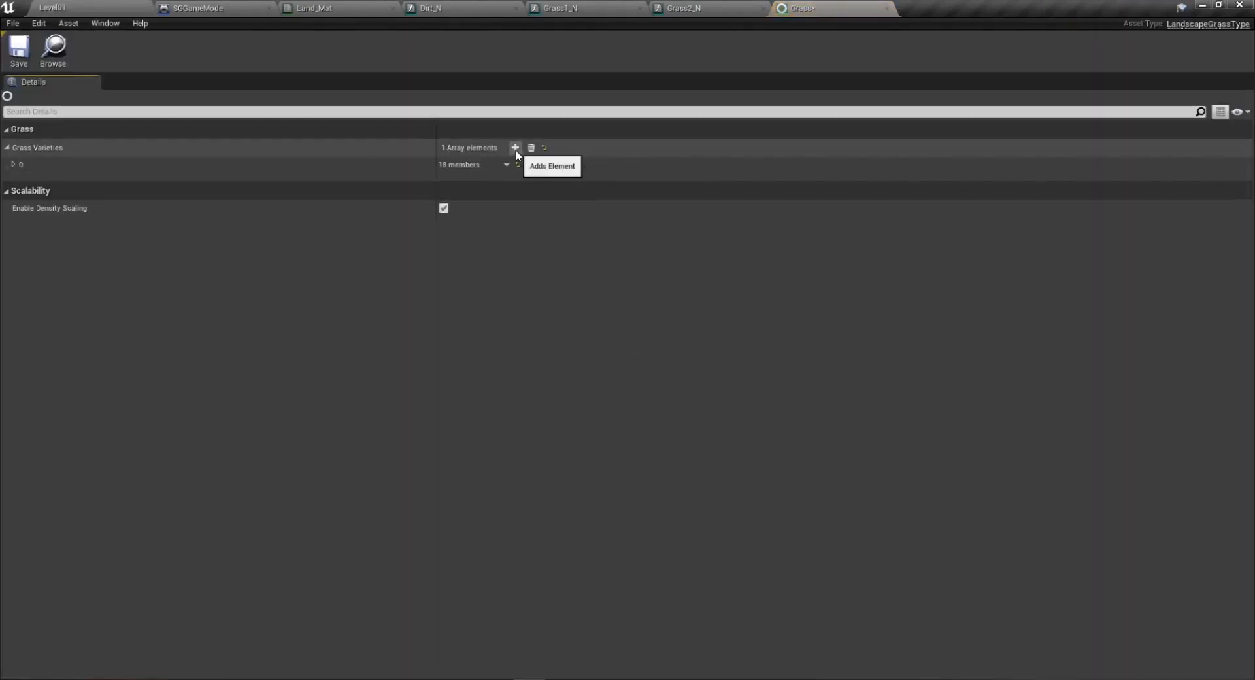
left_click(15, 165)
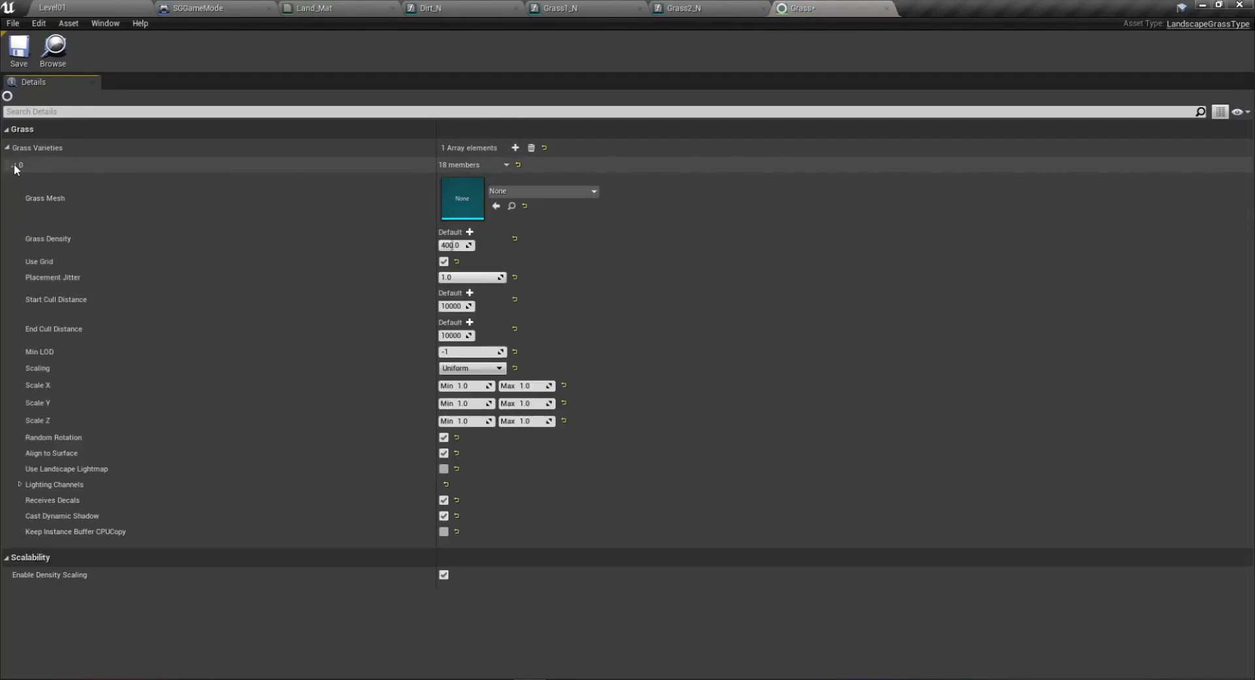
left_click(519, 194)
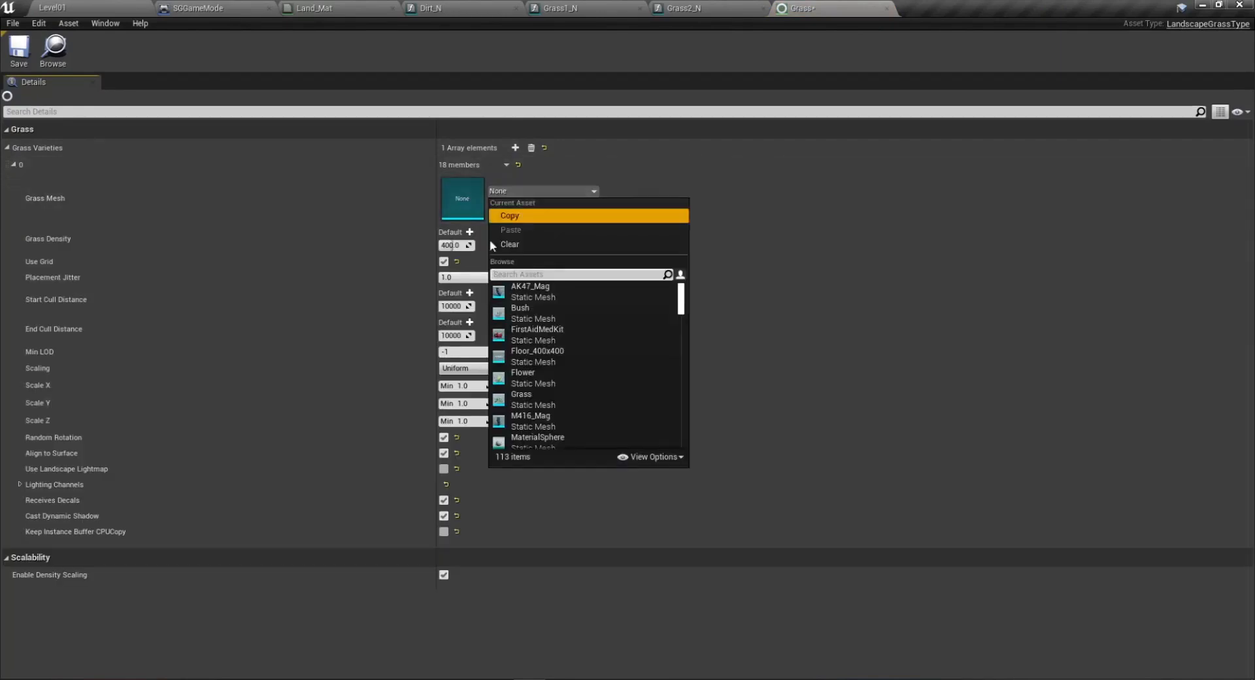
left_click(523, 399)
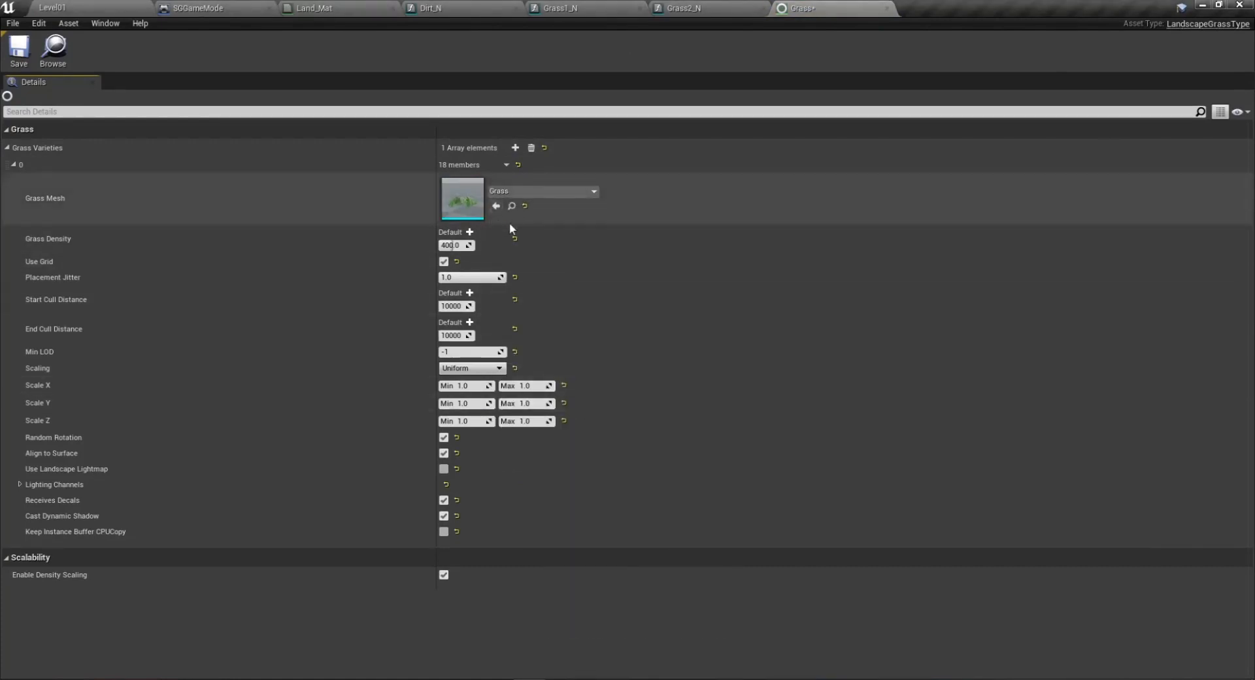
left_click(451, 246)
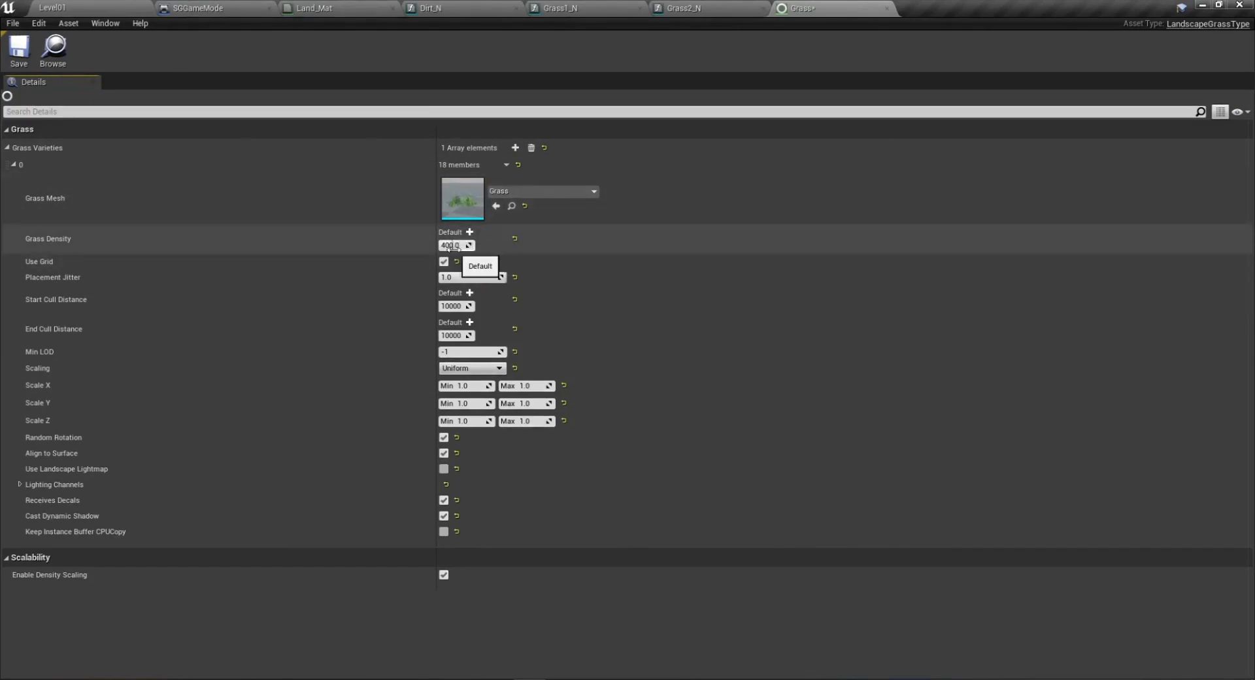
left_click_drag(451, 246, 453, 245)
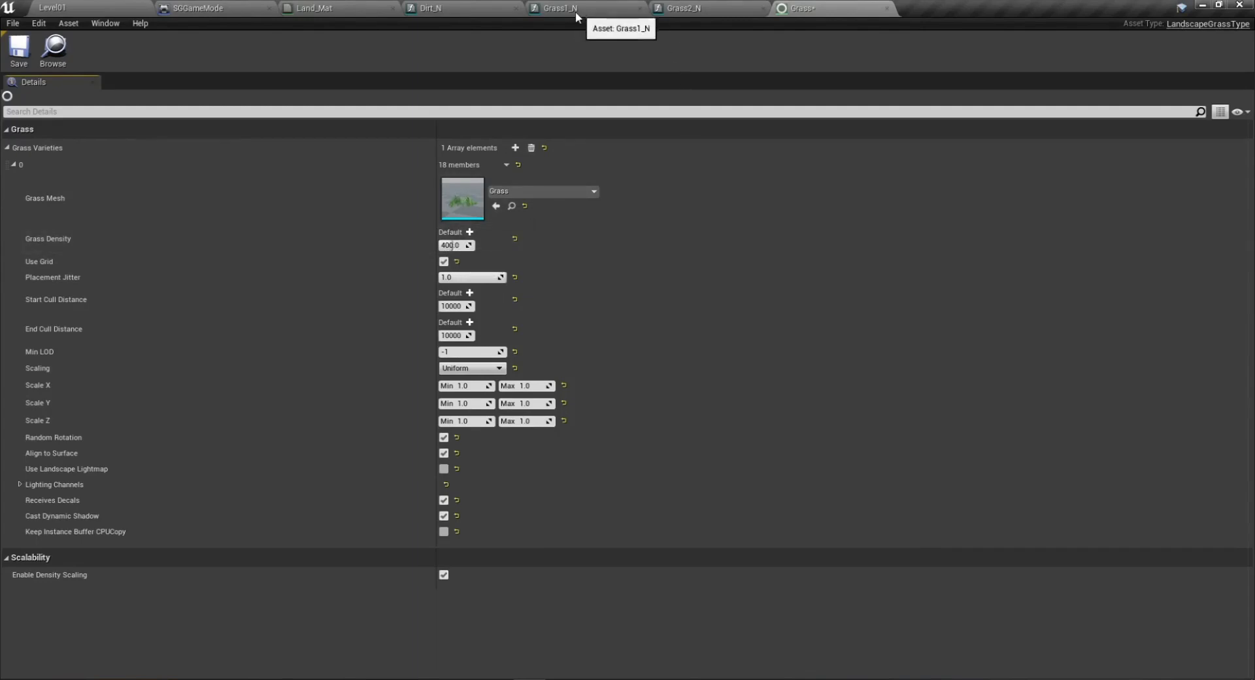
Close the Dirt_N, Grass1_N, Grass2_N and SGGameMode editors, keeping Land_Mat and the Grass asset open.
left_click(490, 9)
left_click(516, 8)
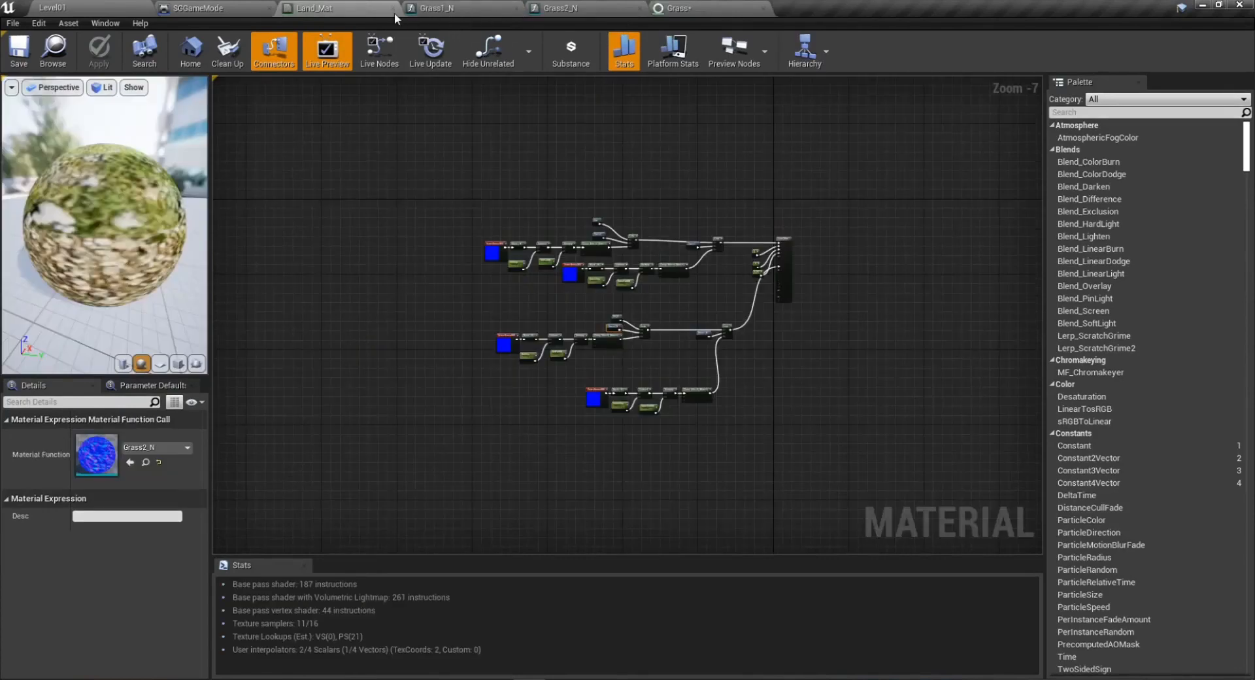
left_click(419, 8)
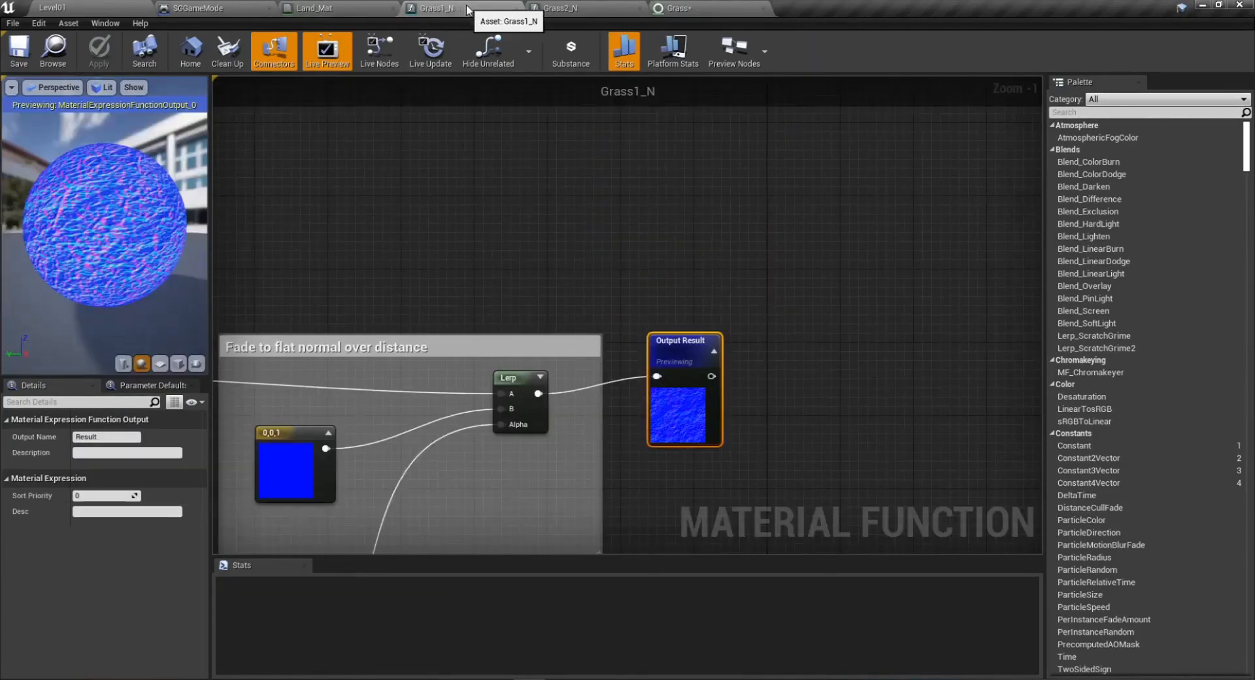
left_click(516, 9)
left_click(516, 8)
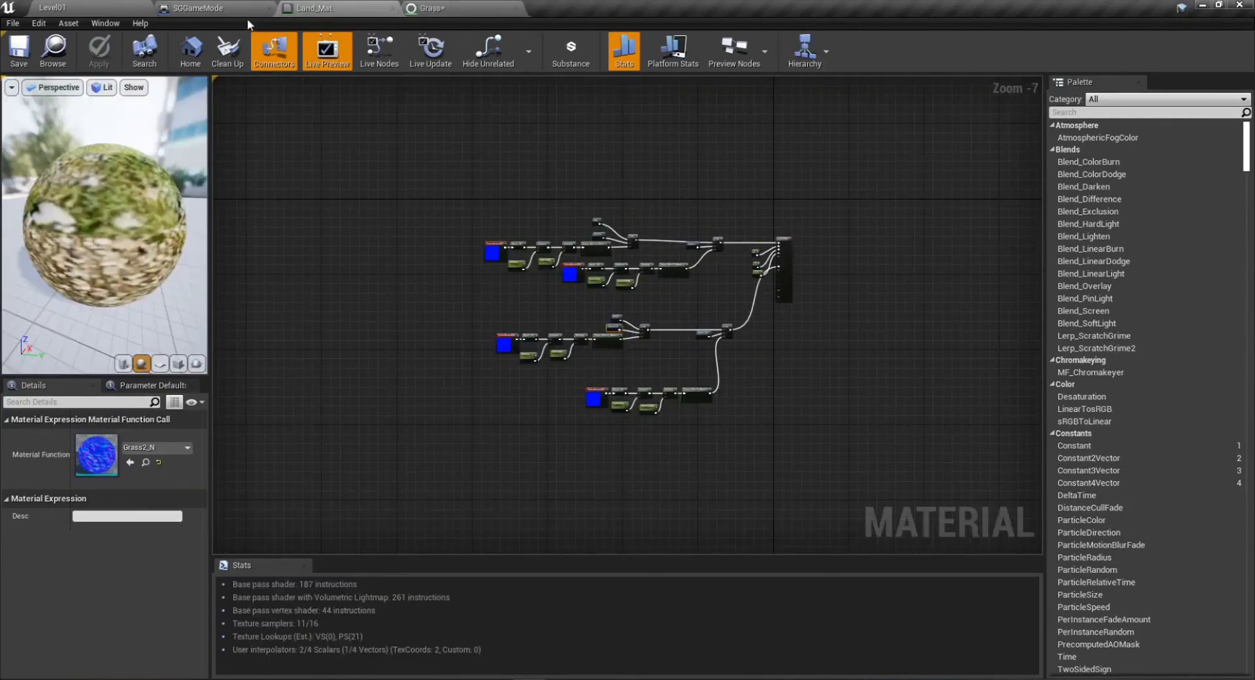
left_click(227, 13)
left_click(94, 6)
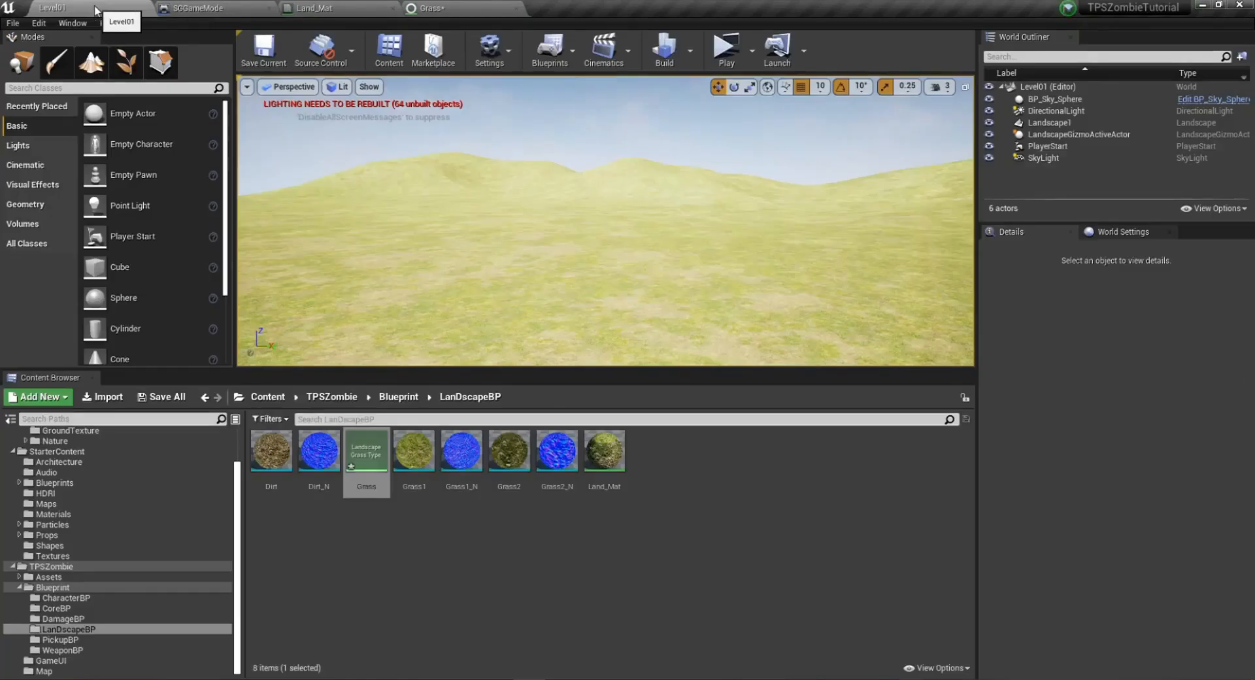
left_click(232, 12)
left_click(269, 9)
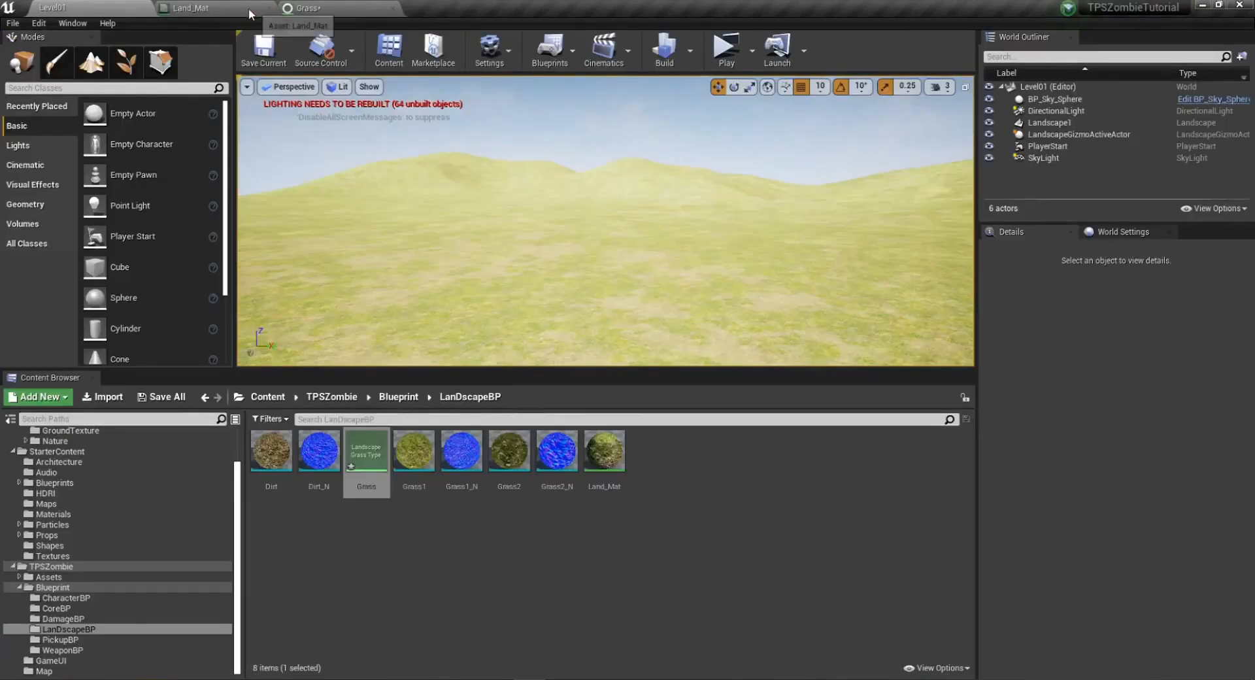
Add a LandscapeLayerSample node in the empty area of the Land_Mat graph below the main material node.
left_click(222, 9)
scroll(831, 317, "up", 4)
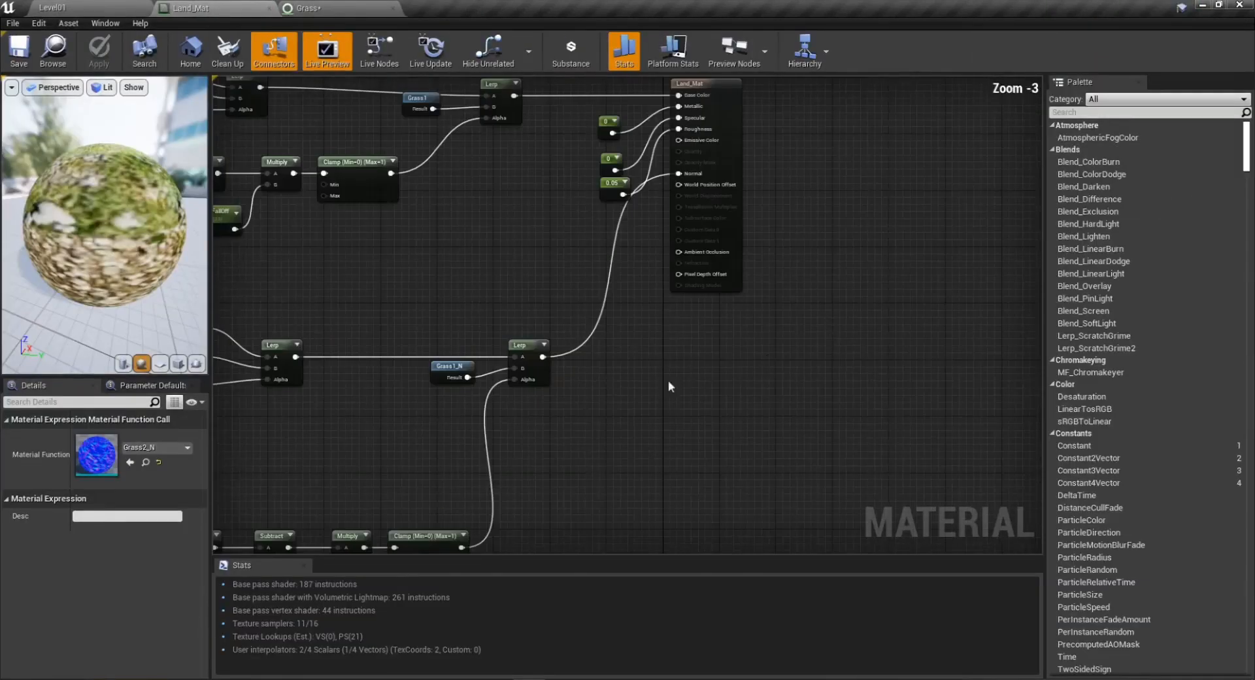
right_click_drag(637, 449, 644, 391)
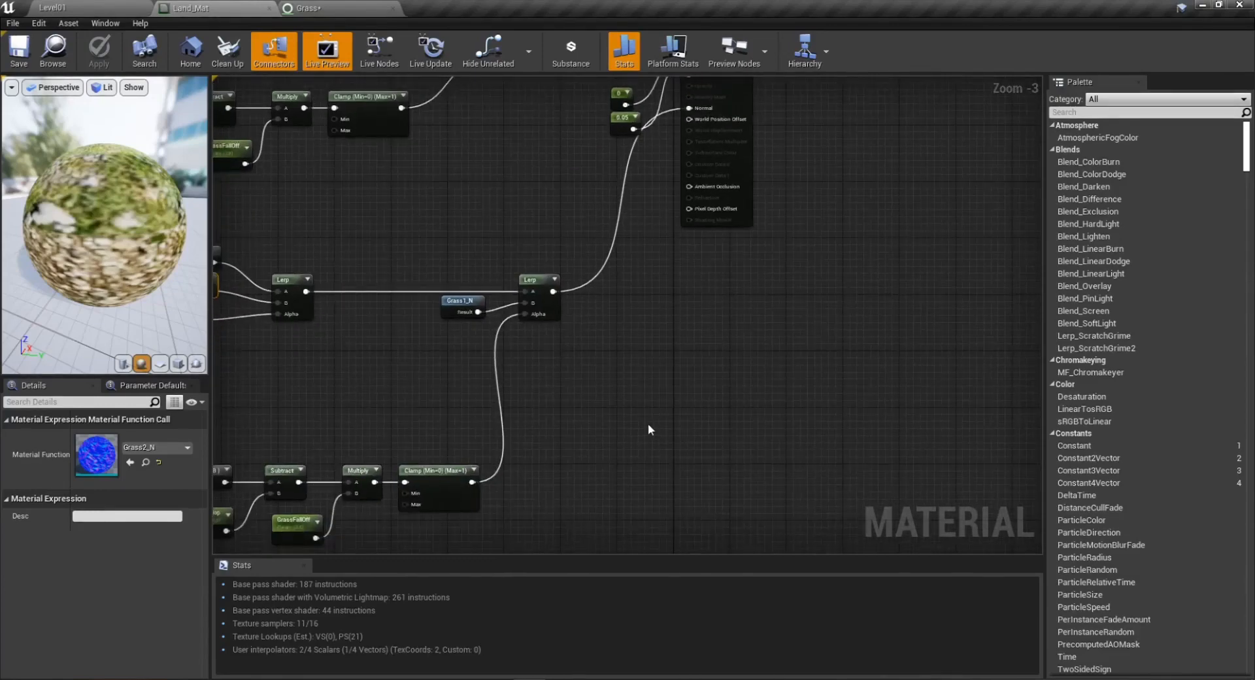
right_click(649, 422)
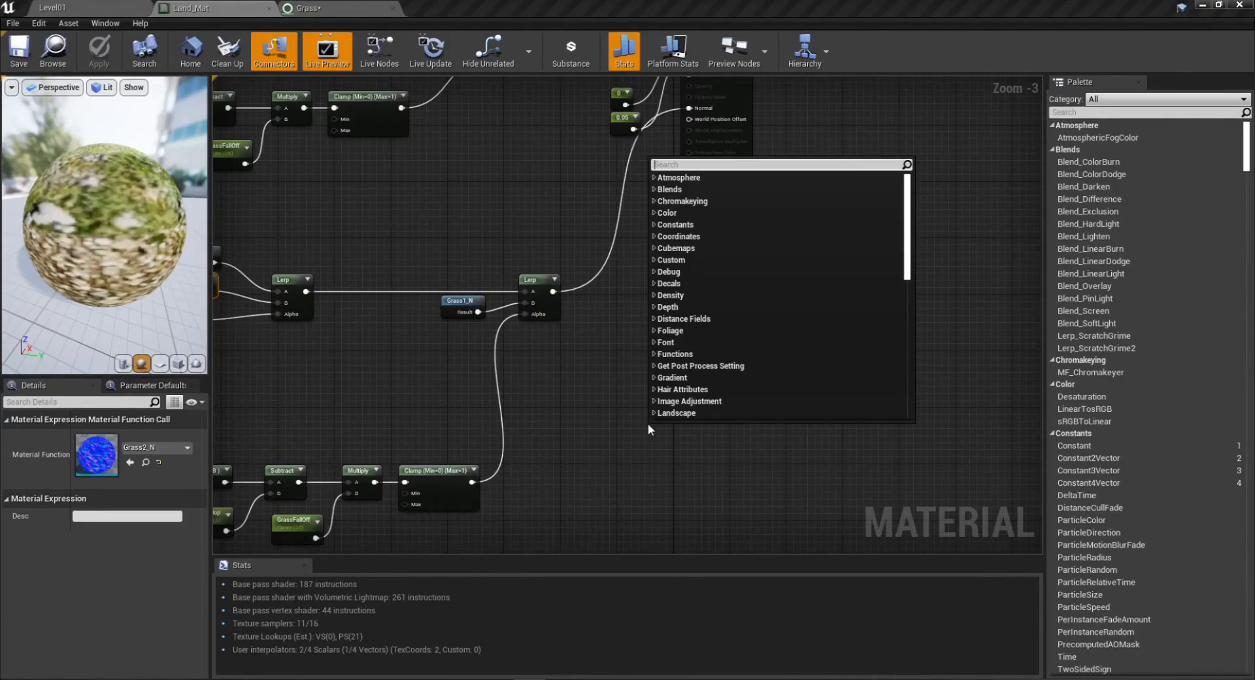
type("LAYER")
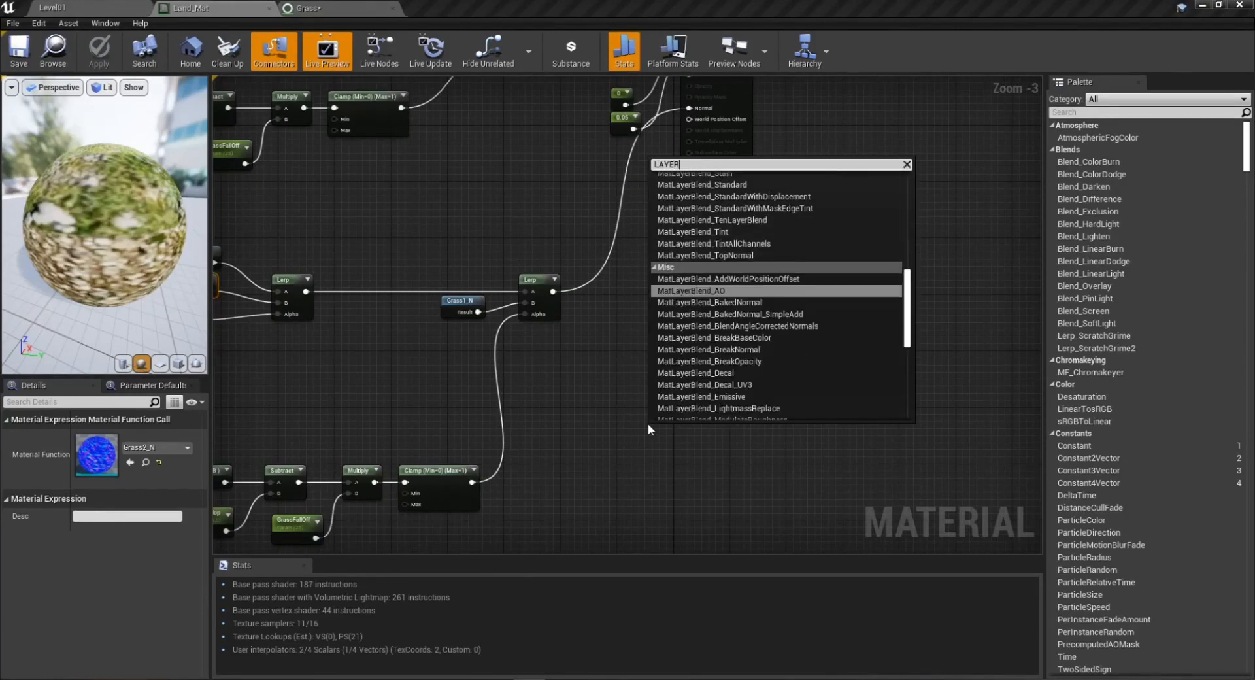
type("SA")
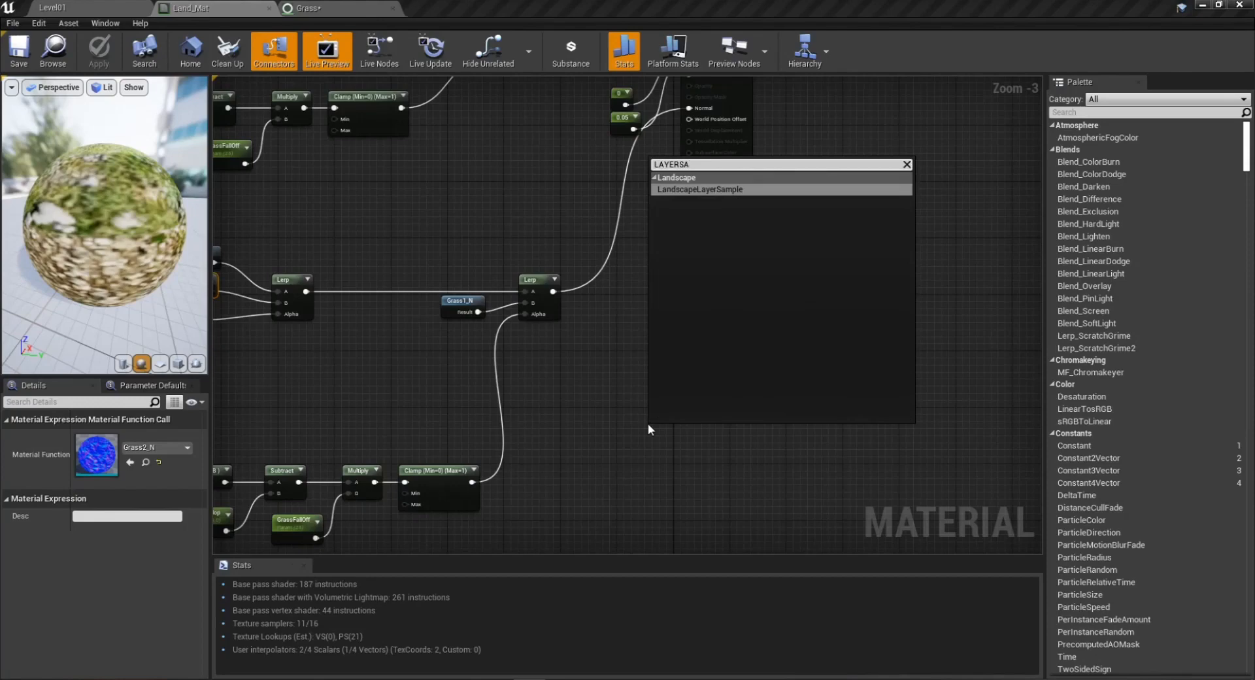
left_click(720, 189)
Set the parameter name of the new landscape layer sample node to Grass.
scroll(723, 471, "up", 3)
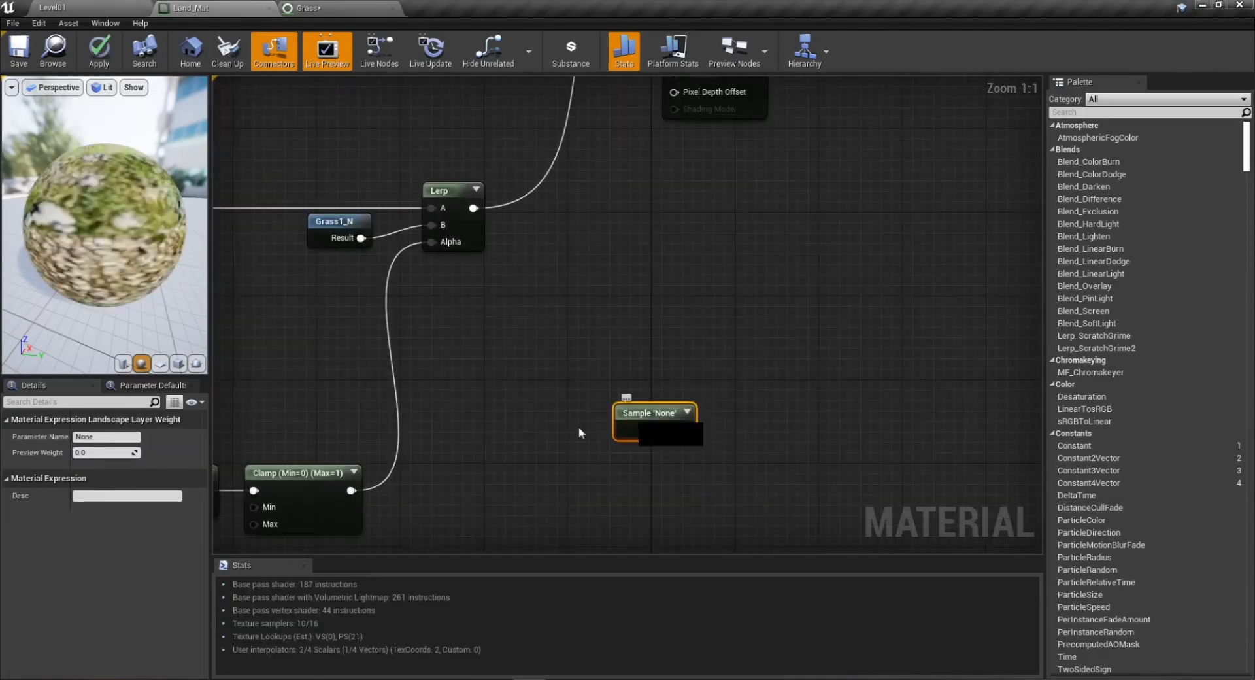
left_click(120, 438)
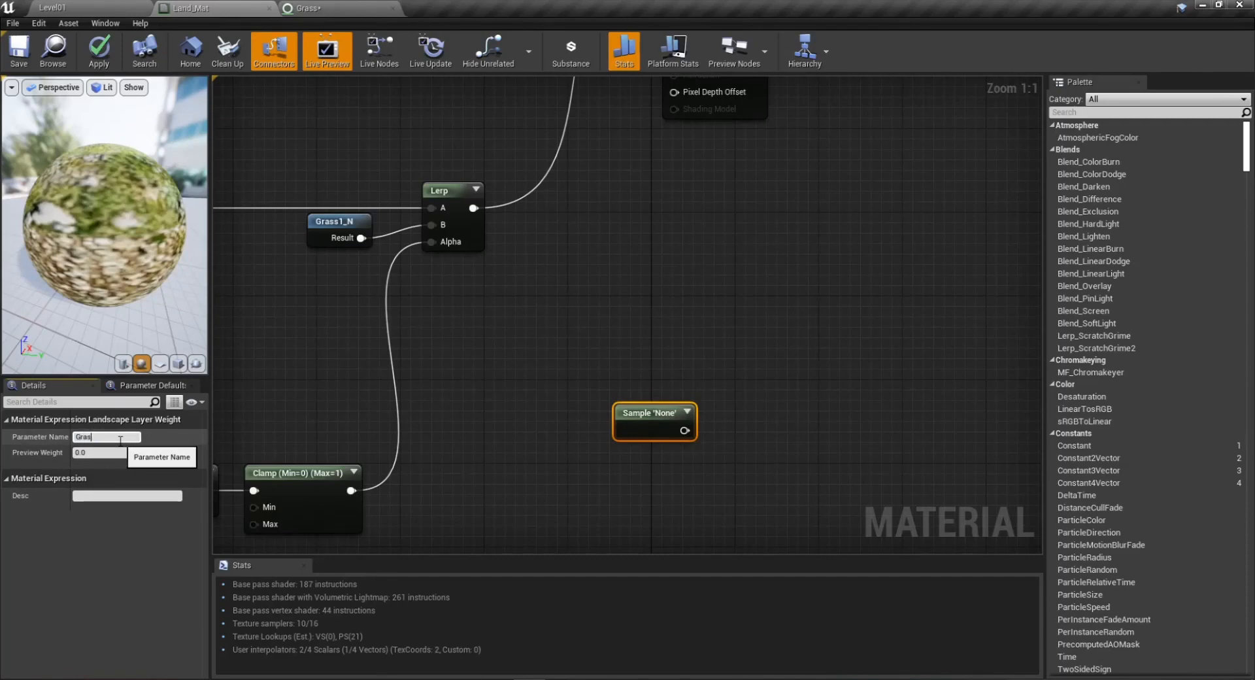
type("Grass")
key("Return")
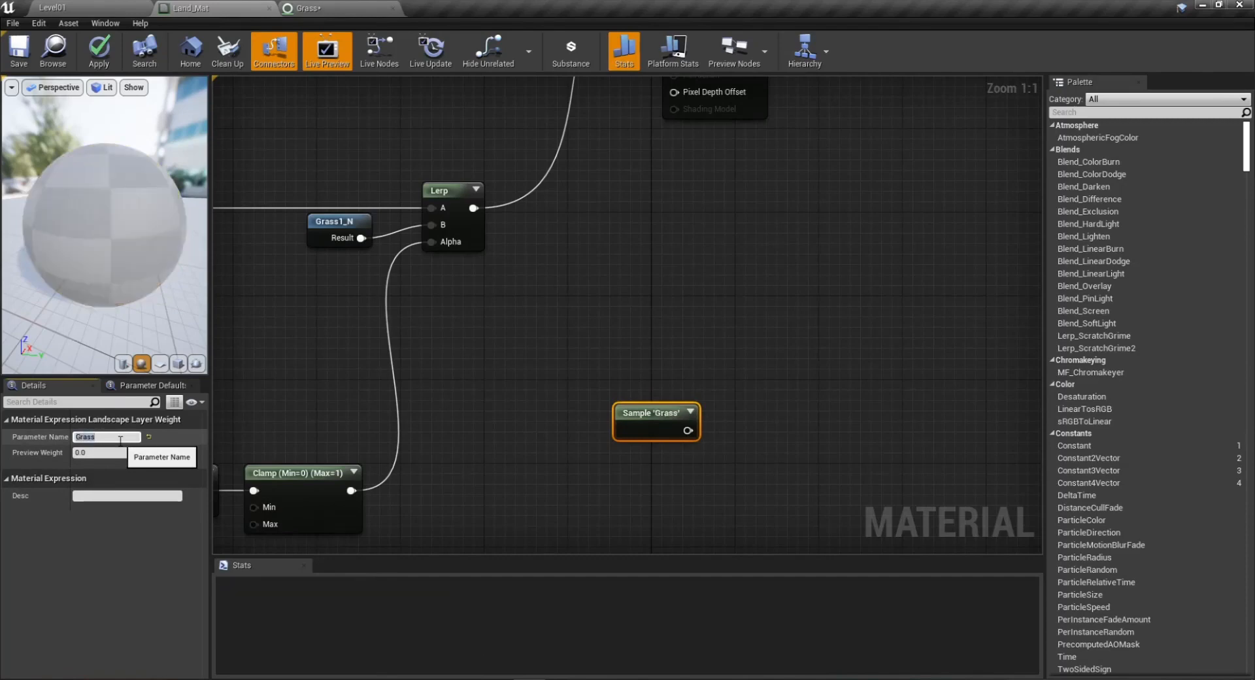
Check the Grass asset's settings and apply the changes made to the Land_Mat material.
left_click(312, 12)
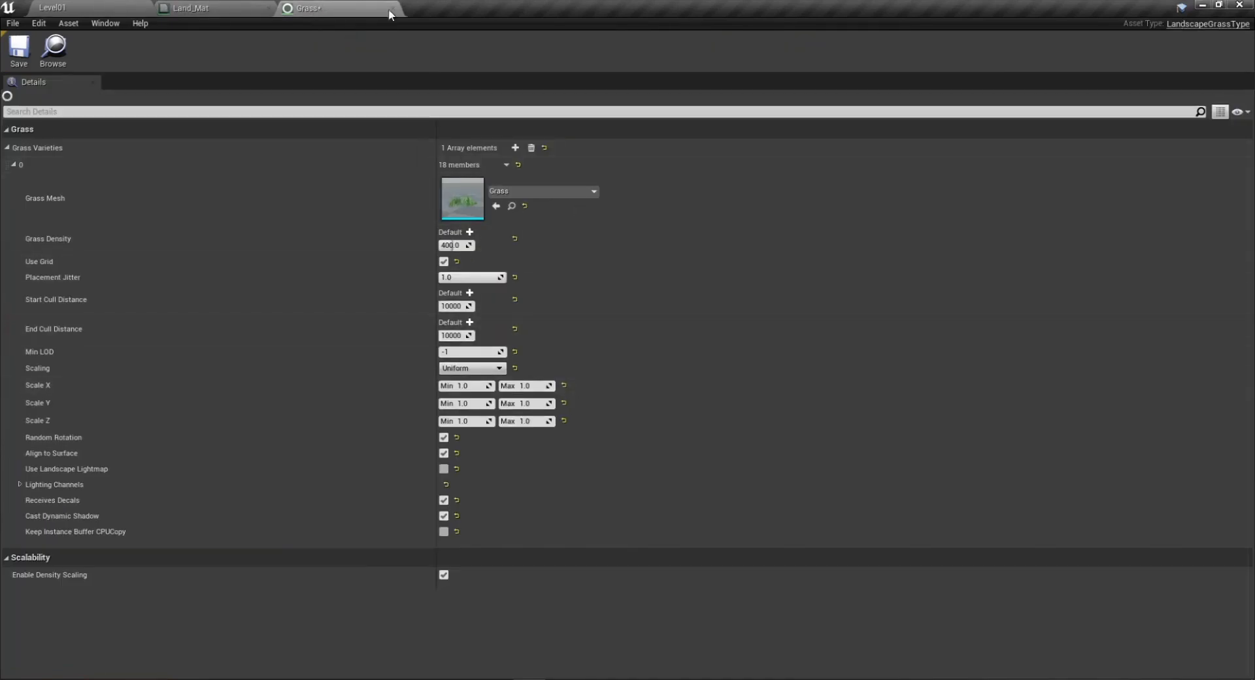
left_click(231, 8)
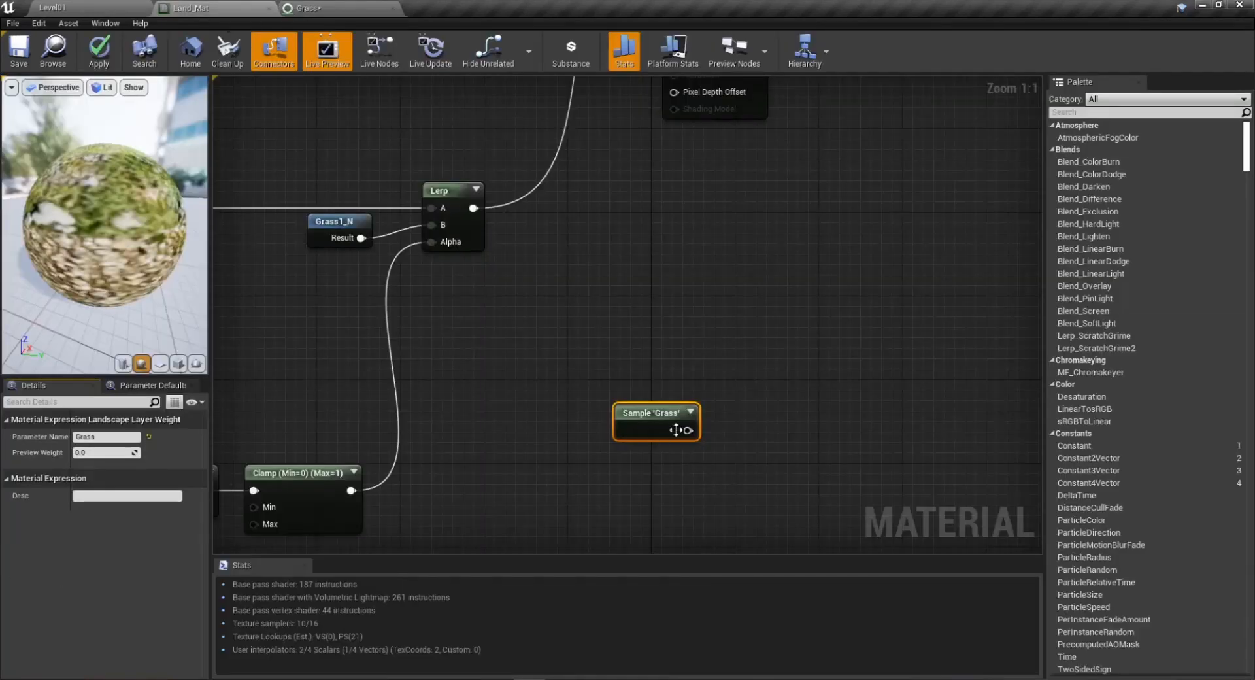
right_click_drag(826, 409, 695, 422)
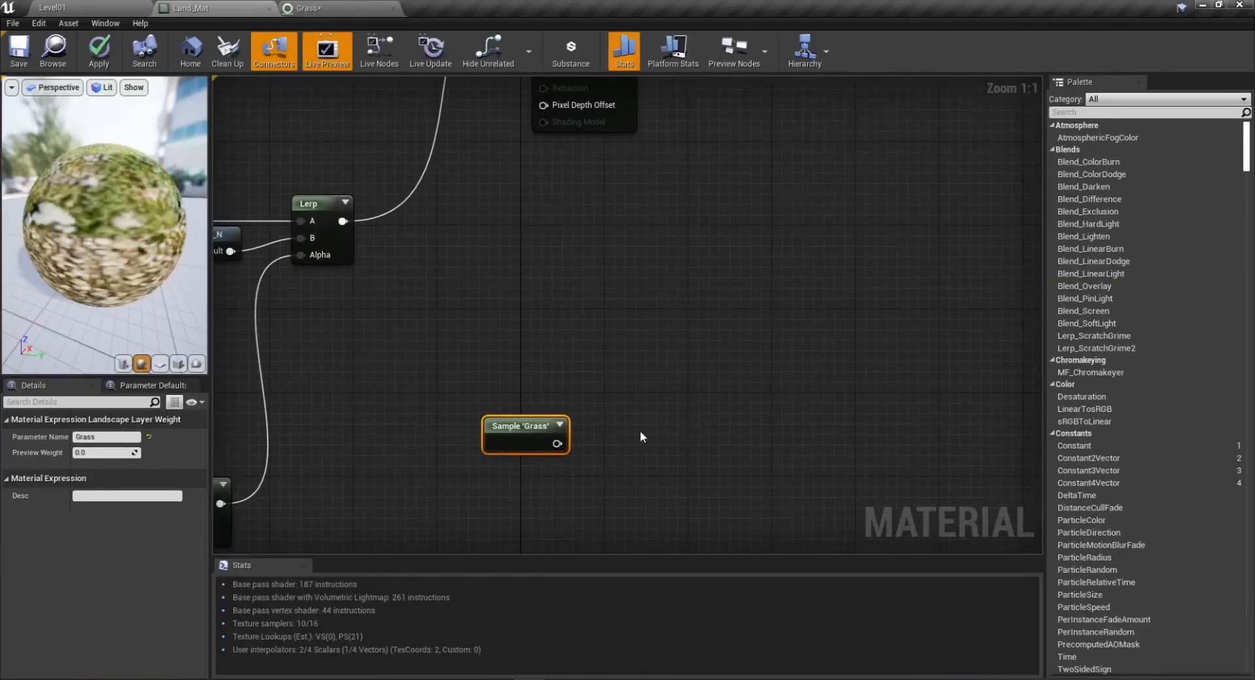
left_click(98, 50)
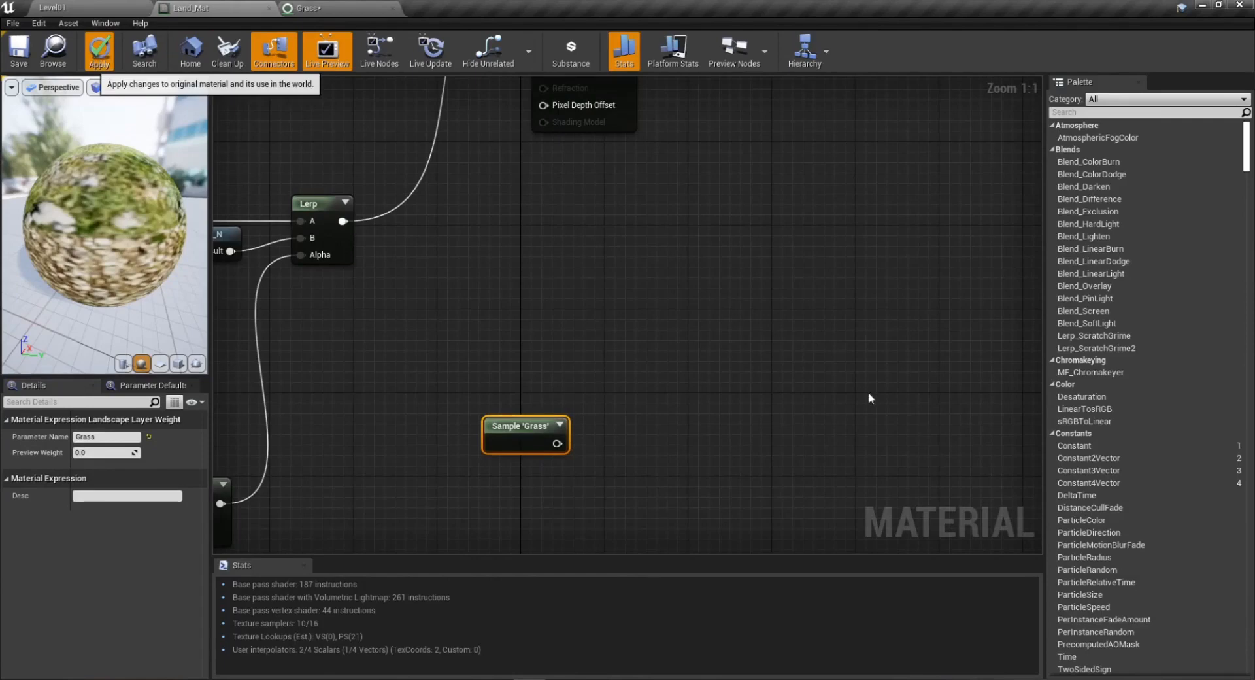
Add a LandscapeGrassOutput node beside the Sample 'Grass' node in the Land_Mat graph.
right_click(633, 414)
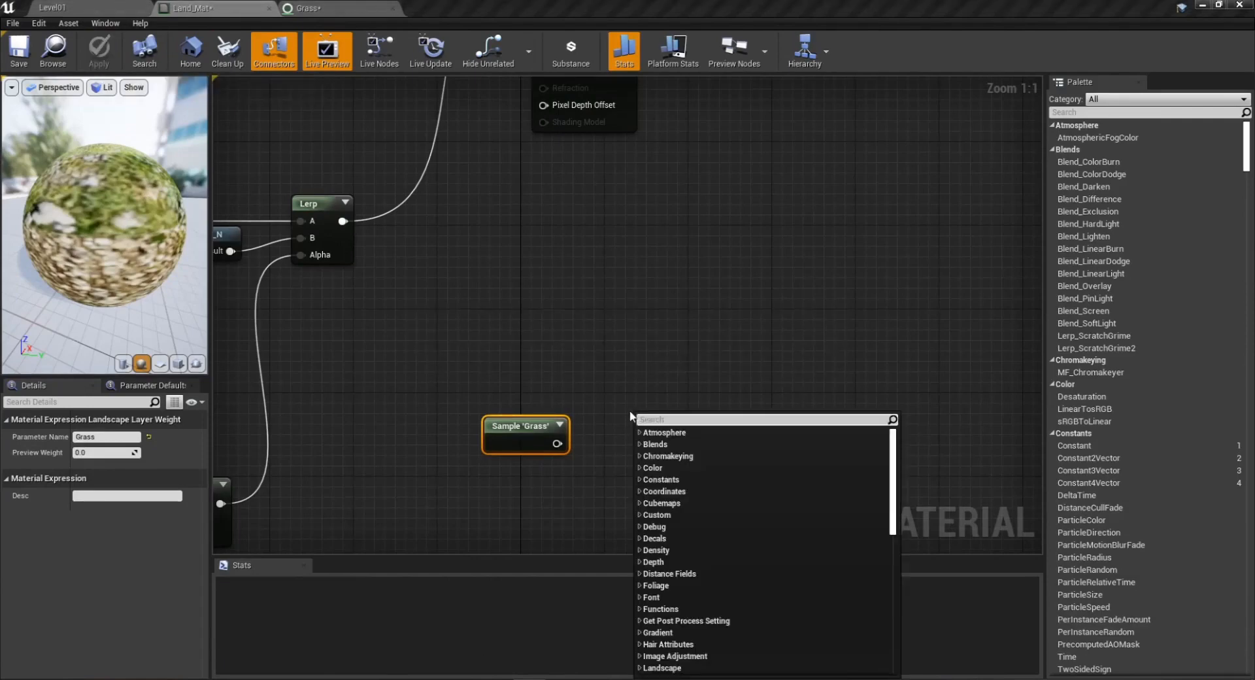
type("grass")
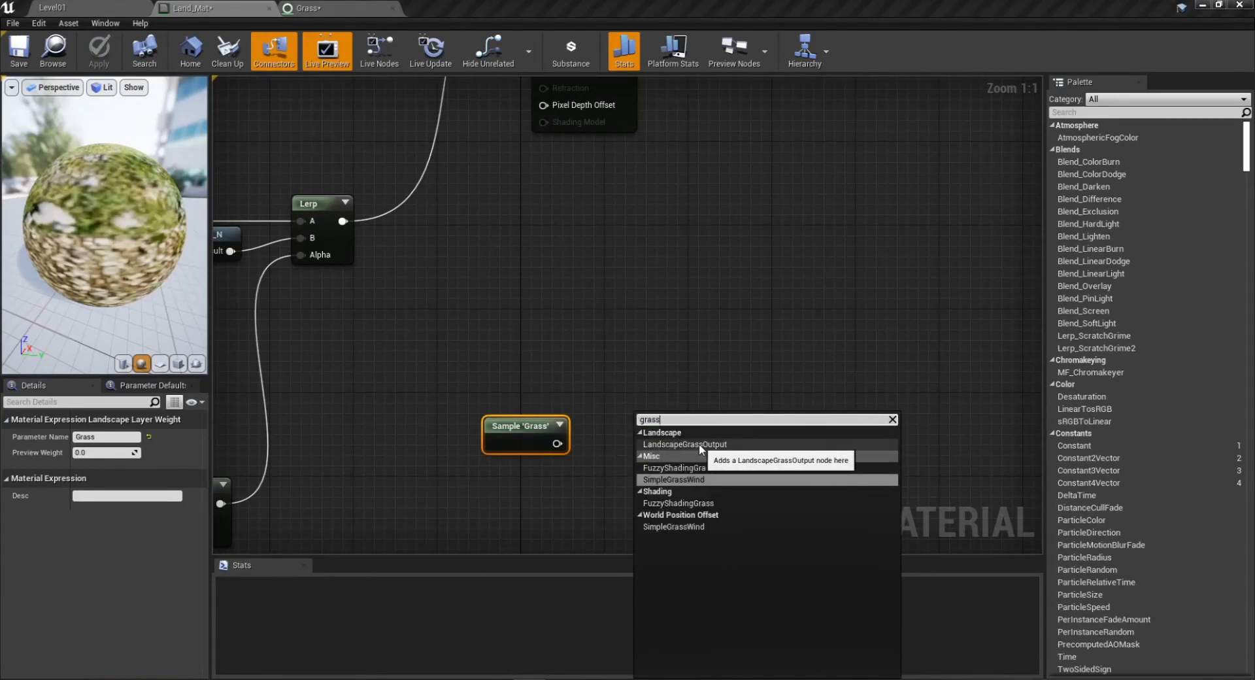
left_click(700, 443)
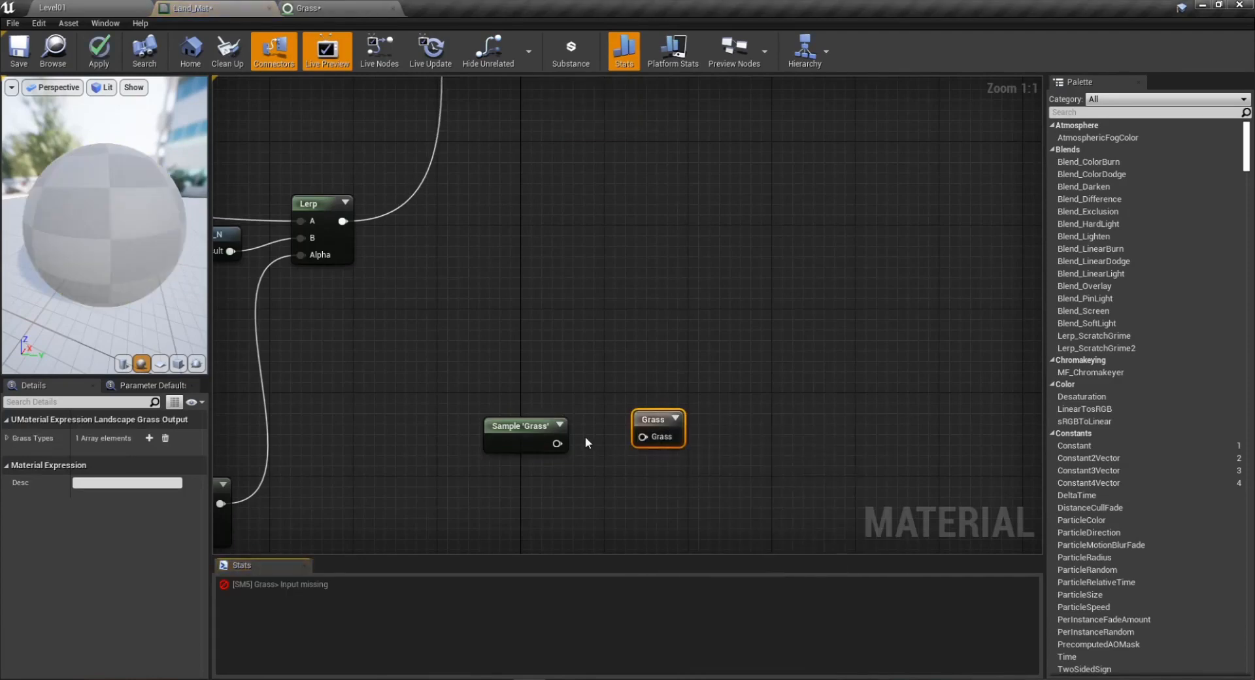
Assign the Grass asset as the grass type of the grass output node's first array element.
left_click(7, 438)
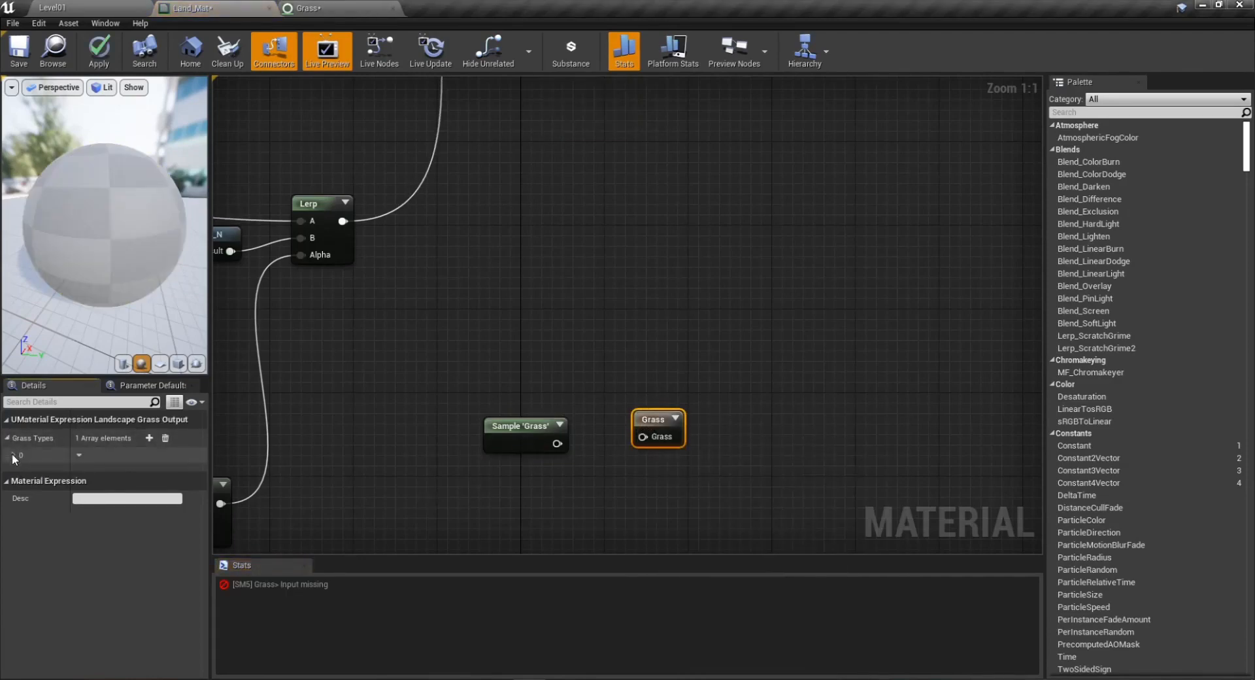
left_click(13, 455)
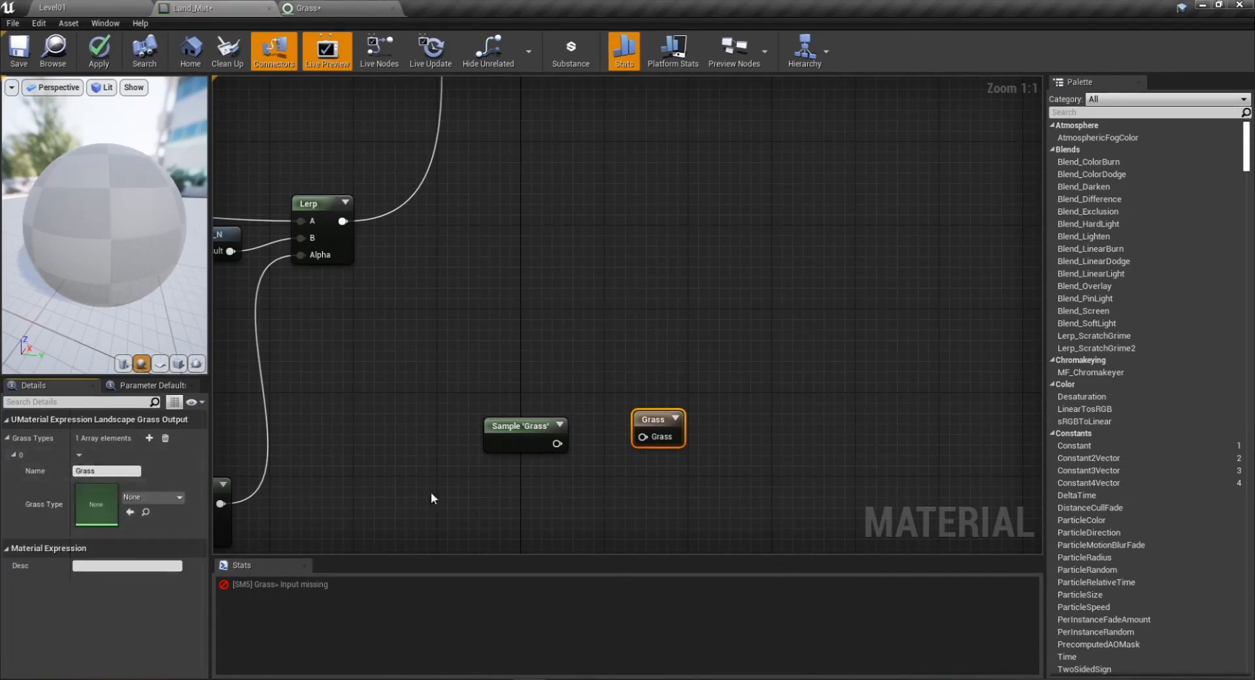
left_click(160, 497)
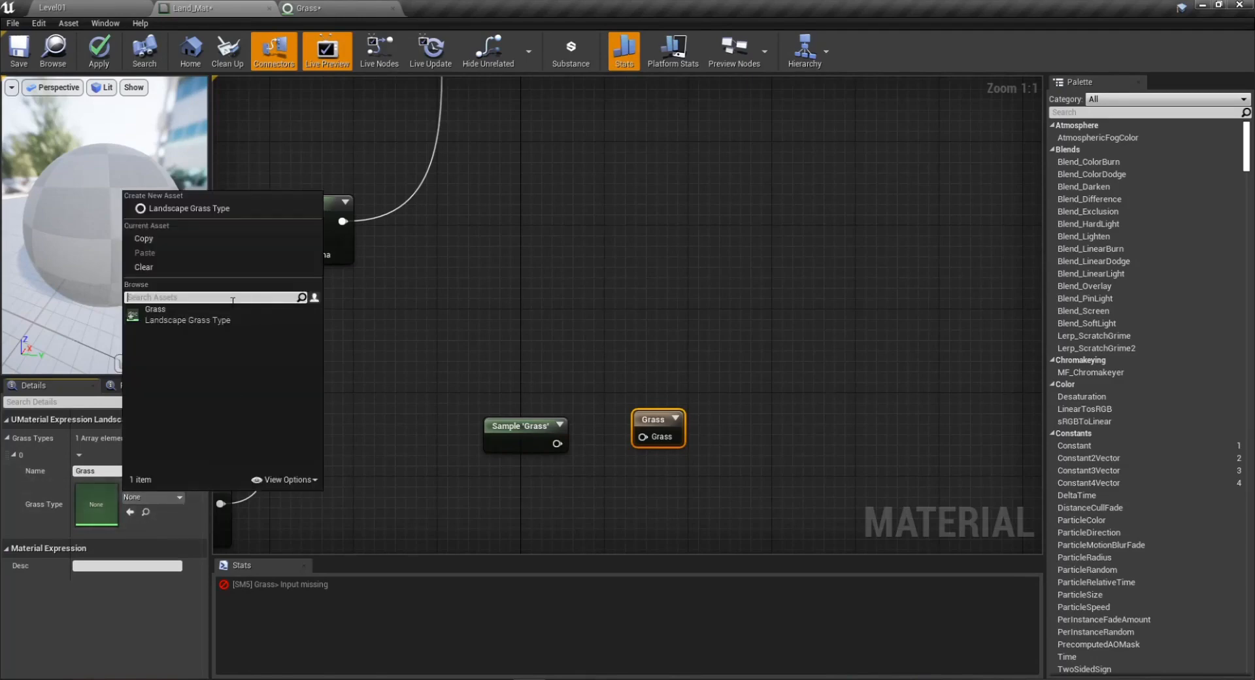
left_click(165, 317)
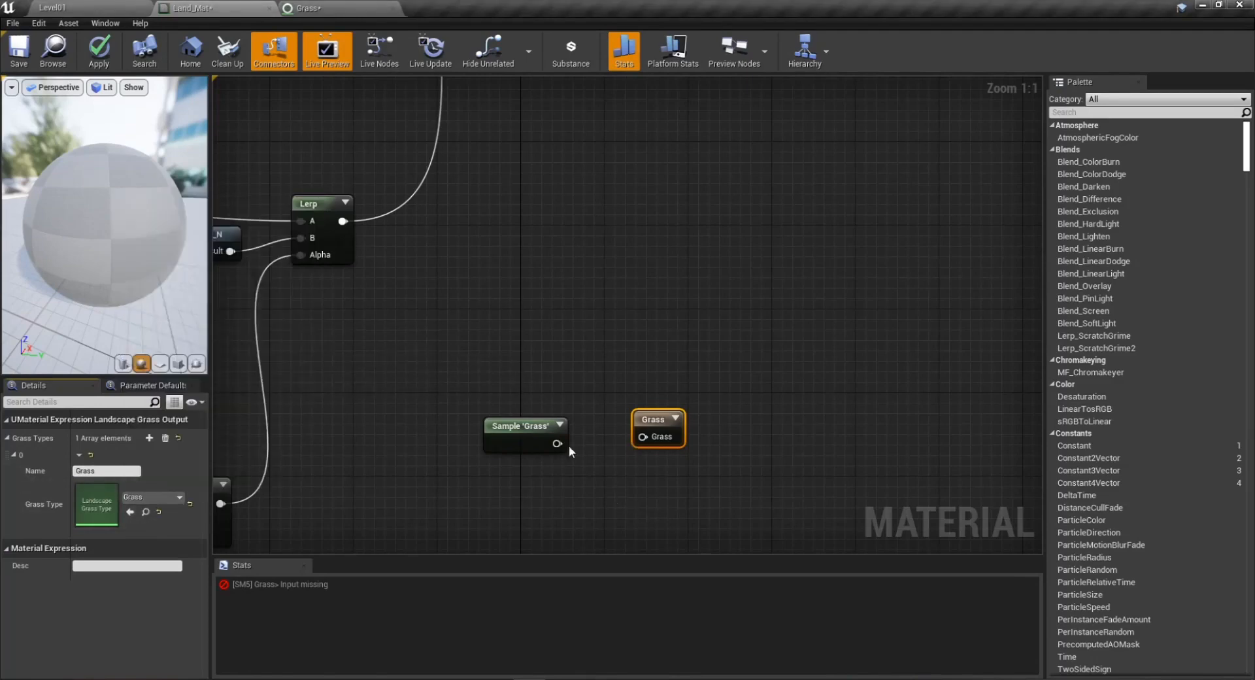
Check the Grass asset's settings, and clear and reassign it as the output node's grass type.
left_click(162, 496)
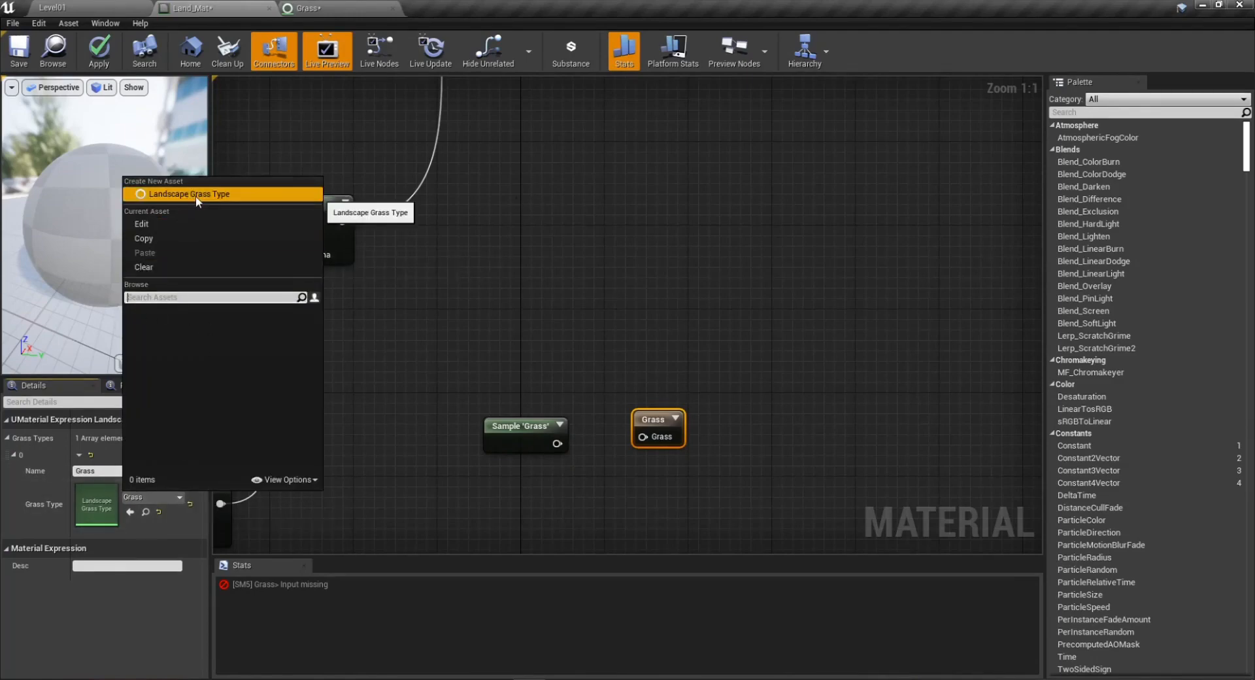
left_click(328, 10)
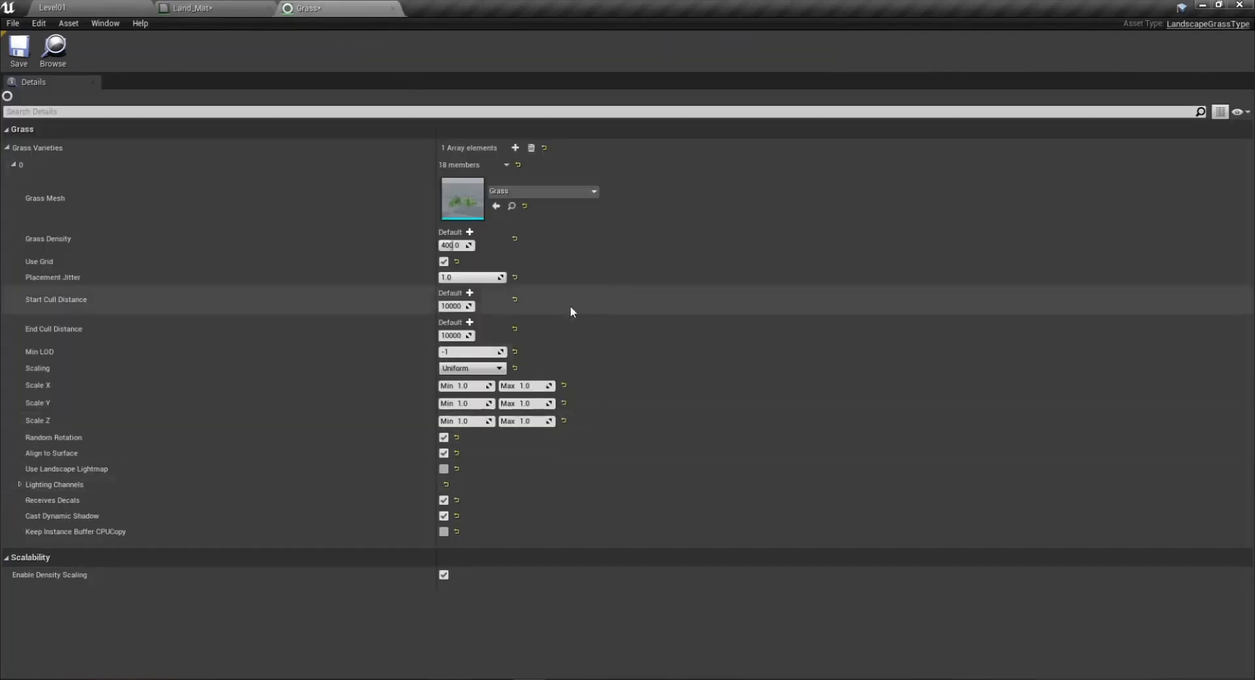
left_click(217, 8)
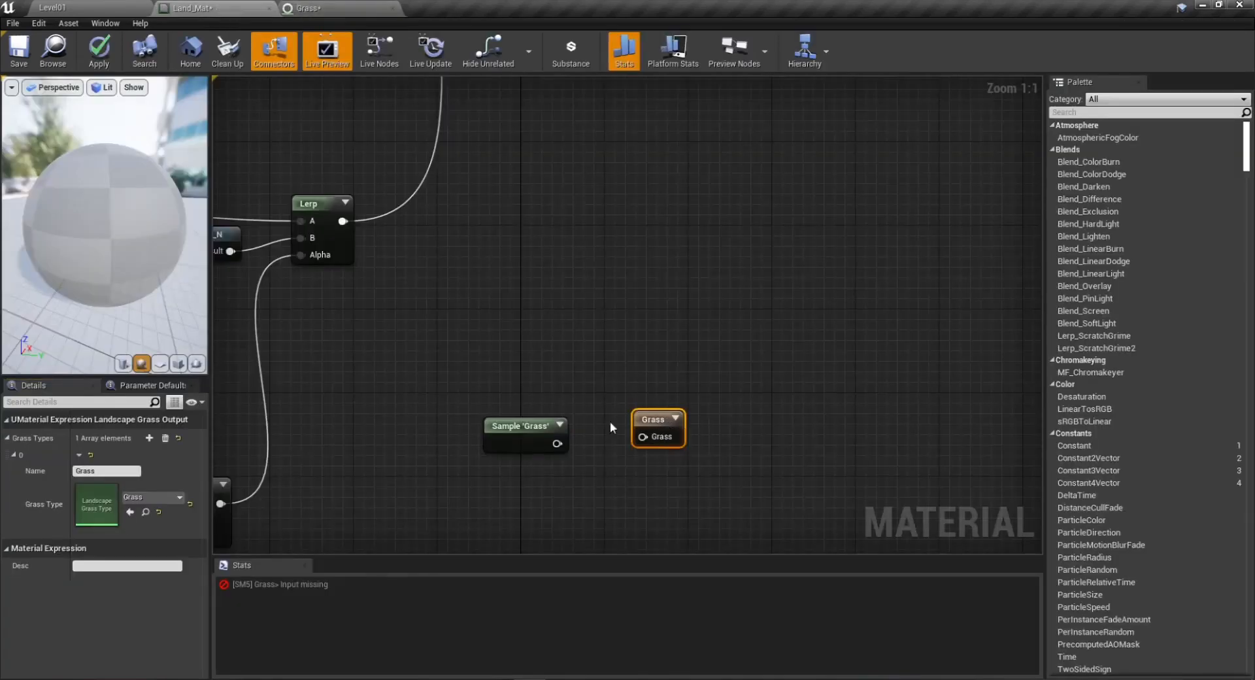
left_click(191, 503)
left_click(148, 497)
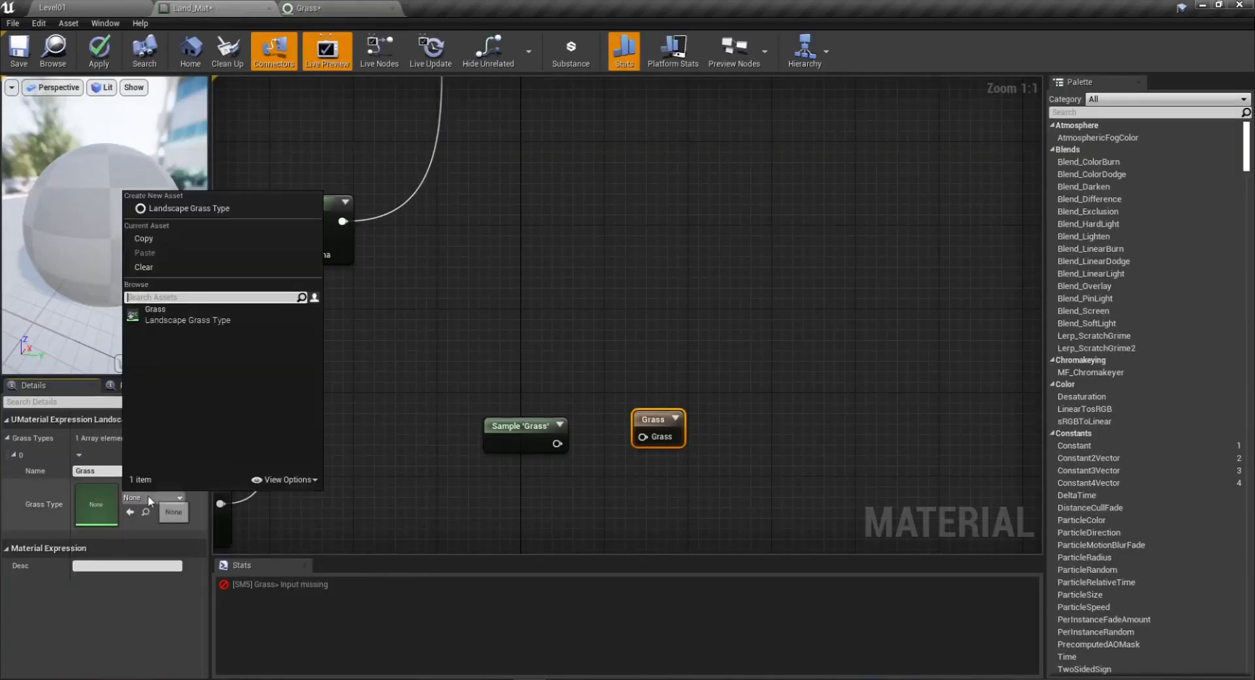
left_click(175, 314)
Connect the Sample 'Grass' node's output to the Grass output node and apply the Land_Mat changes.
left_click_drag(557, 444, 623, 440)
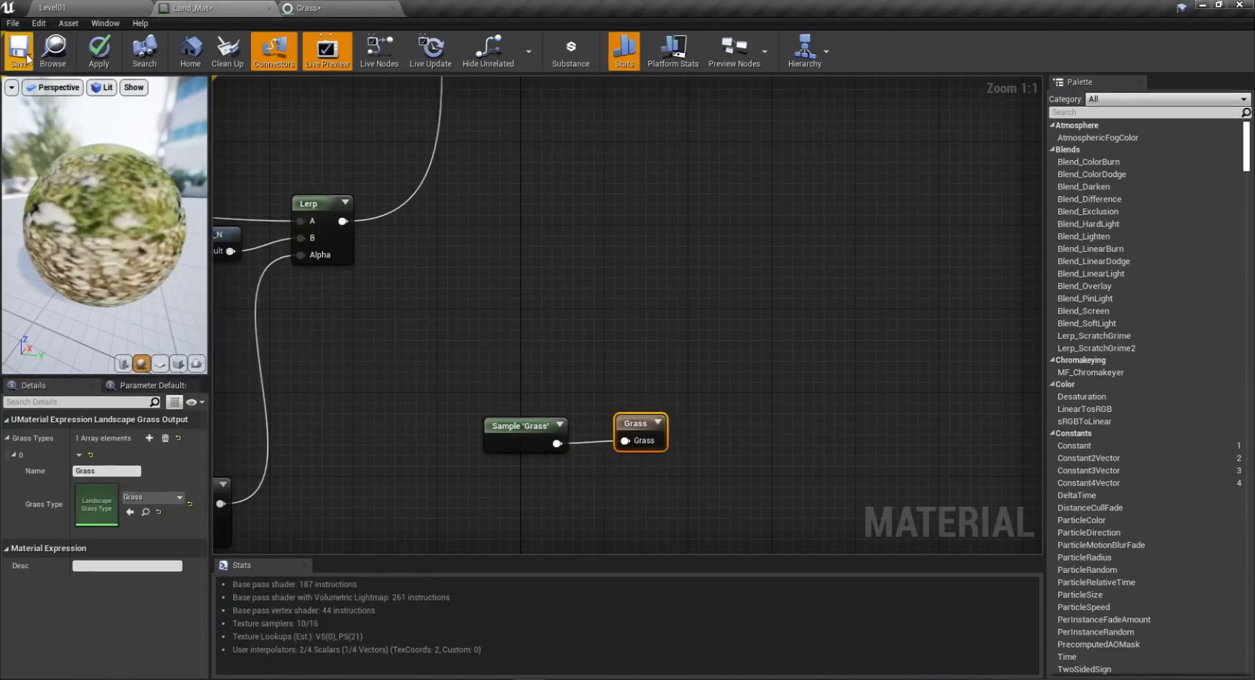
left_click(101, 60)
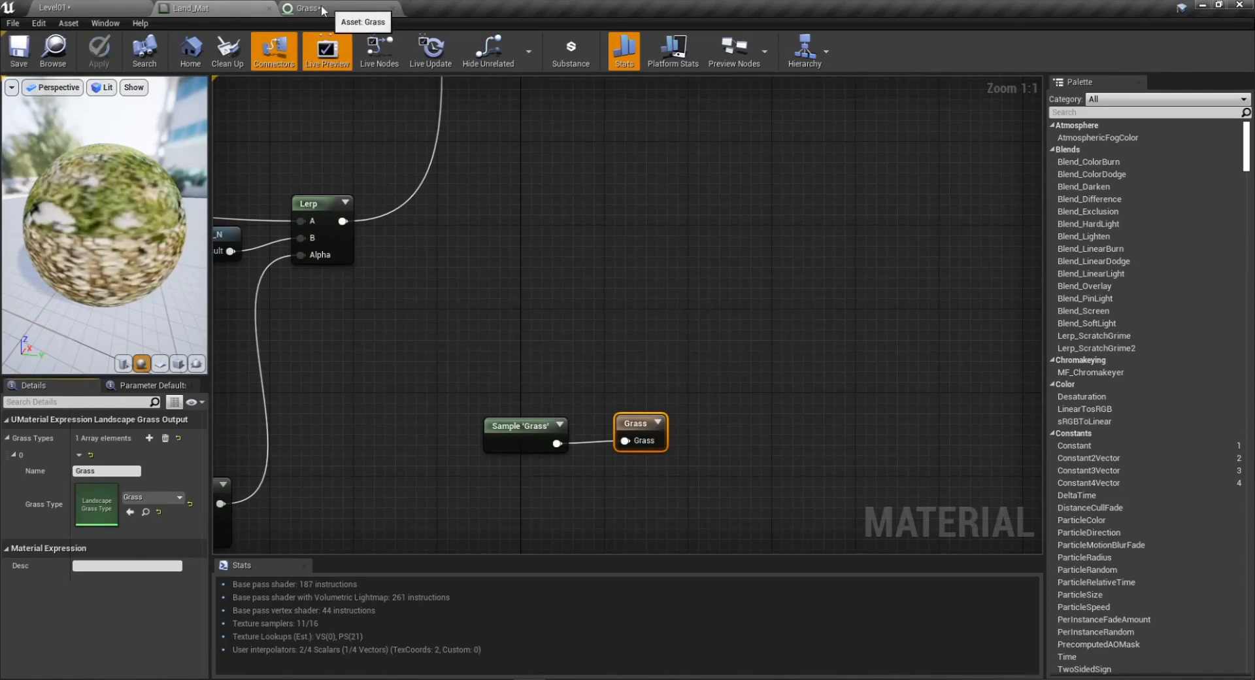
Save all modified assets and the Level01 map, and recheck the Grass and Land_Mat editors.
left_click(85, 6)
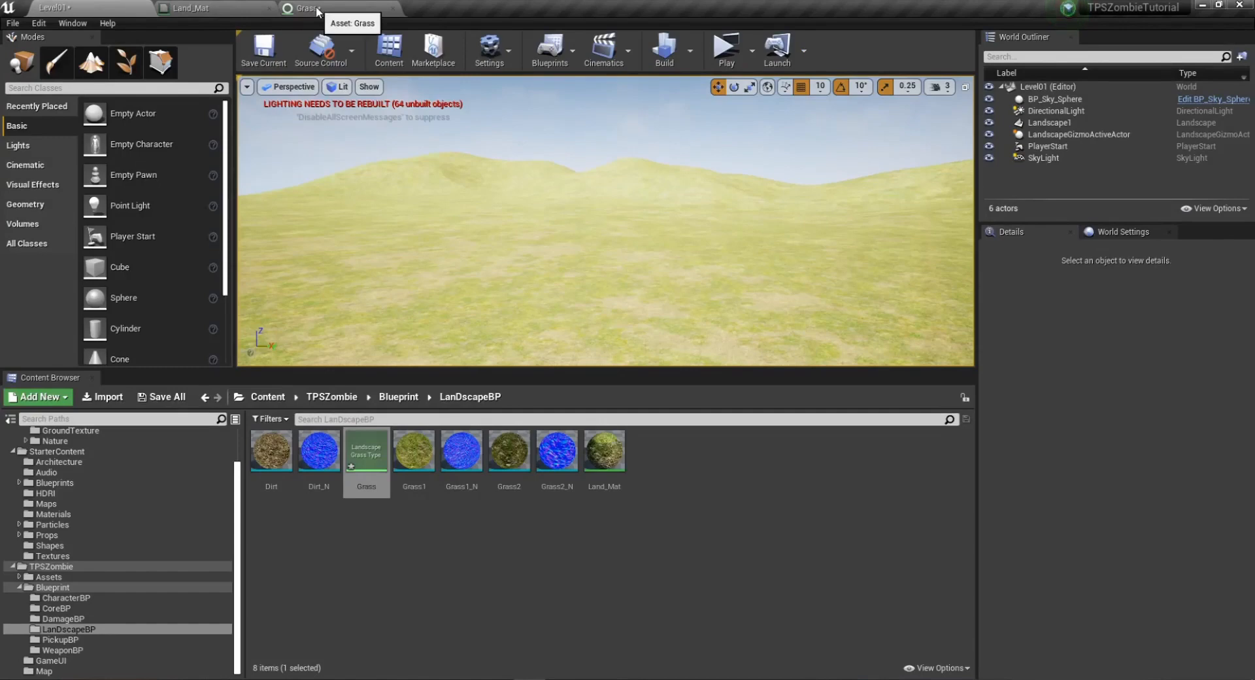
left_click(161, 397)
left_click(732, 466)
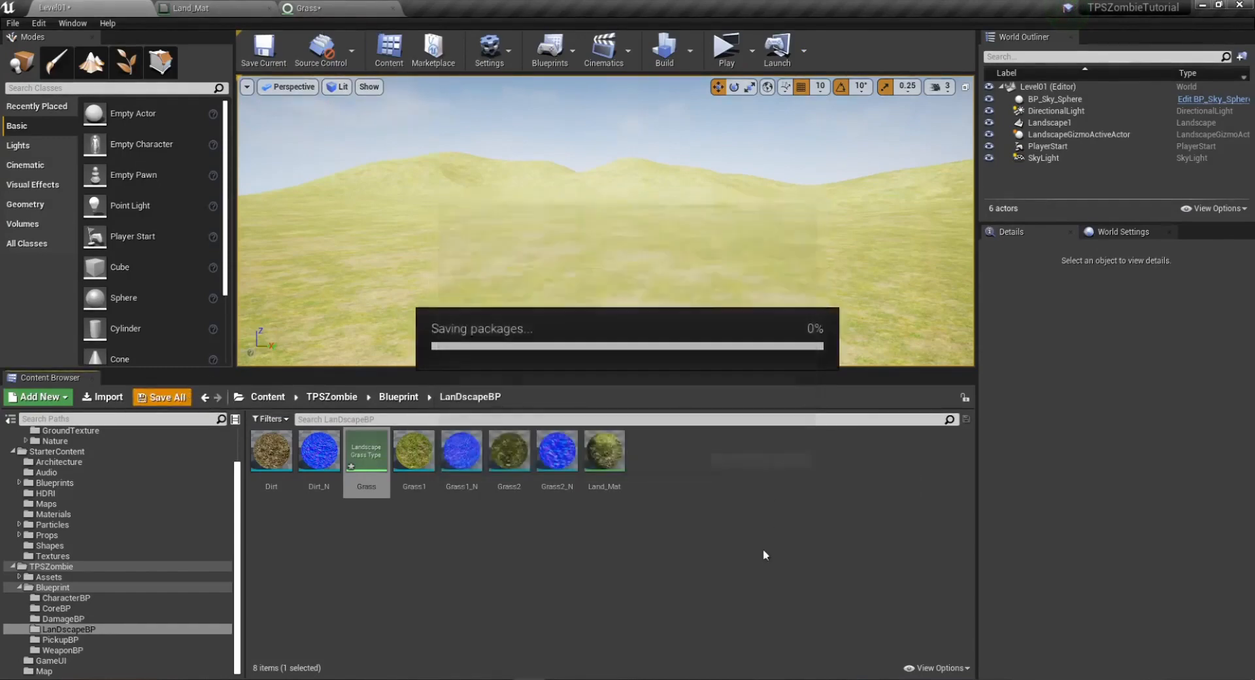
left_click(298, 8)
left_click(224, 8)
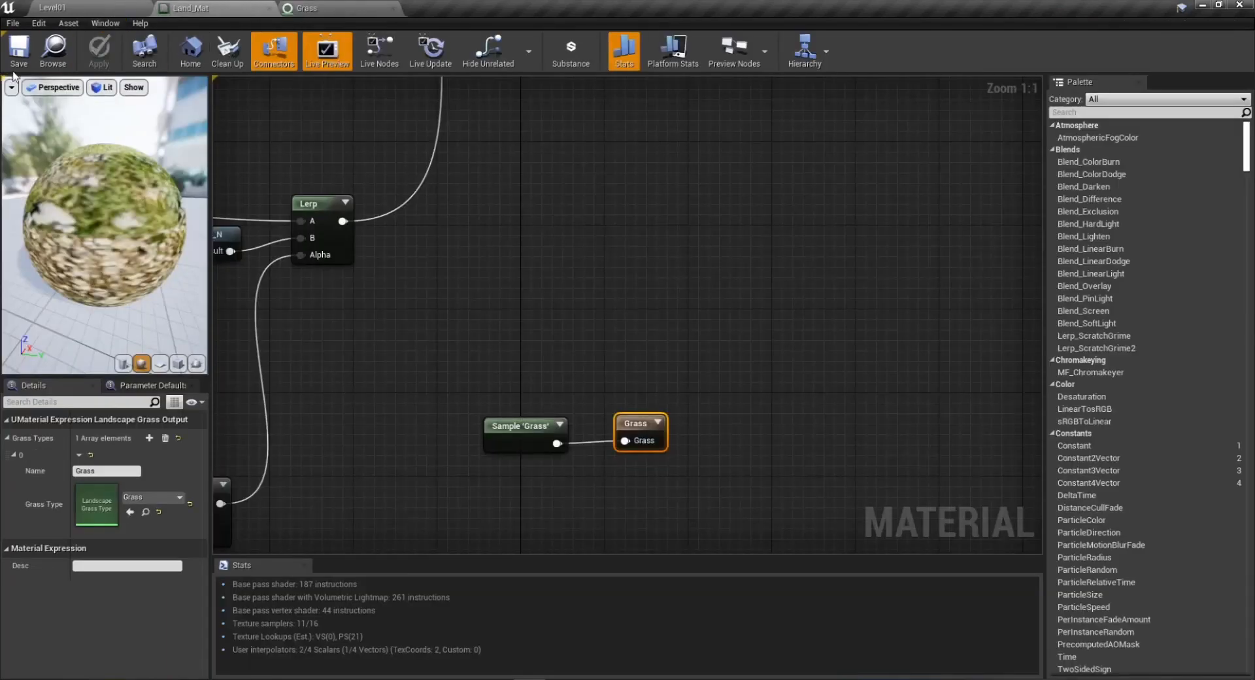
Play-test Level01, walking the character across the landscape to check for grass, and end the preview.
left_click(131, 8)
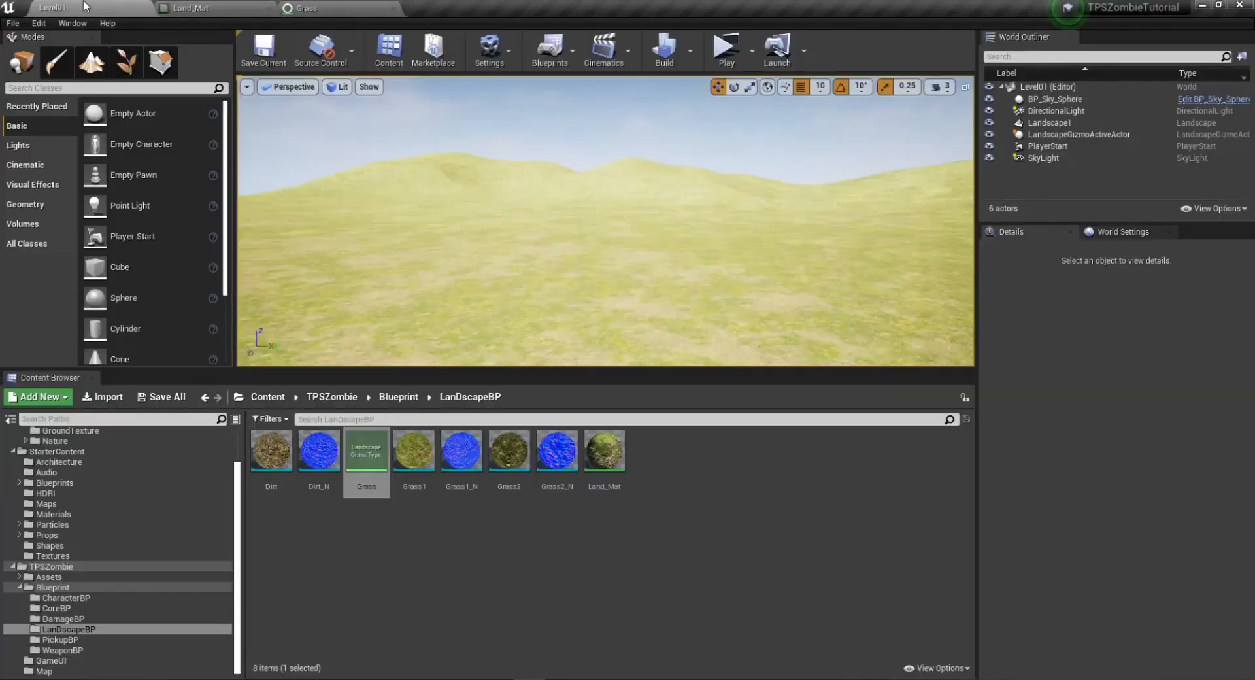
left_click(725, 47)
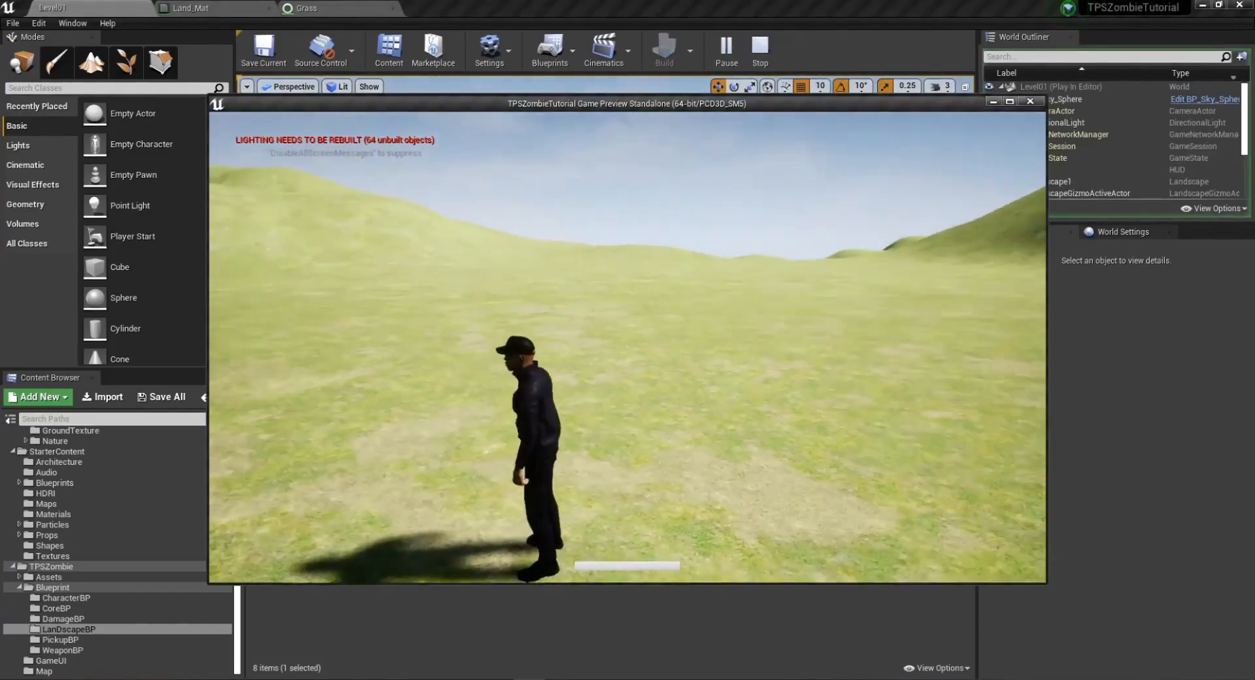
key("w")
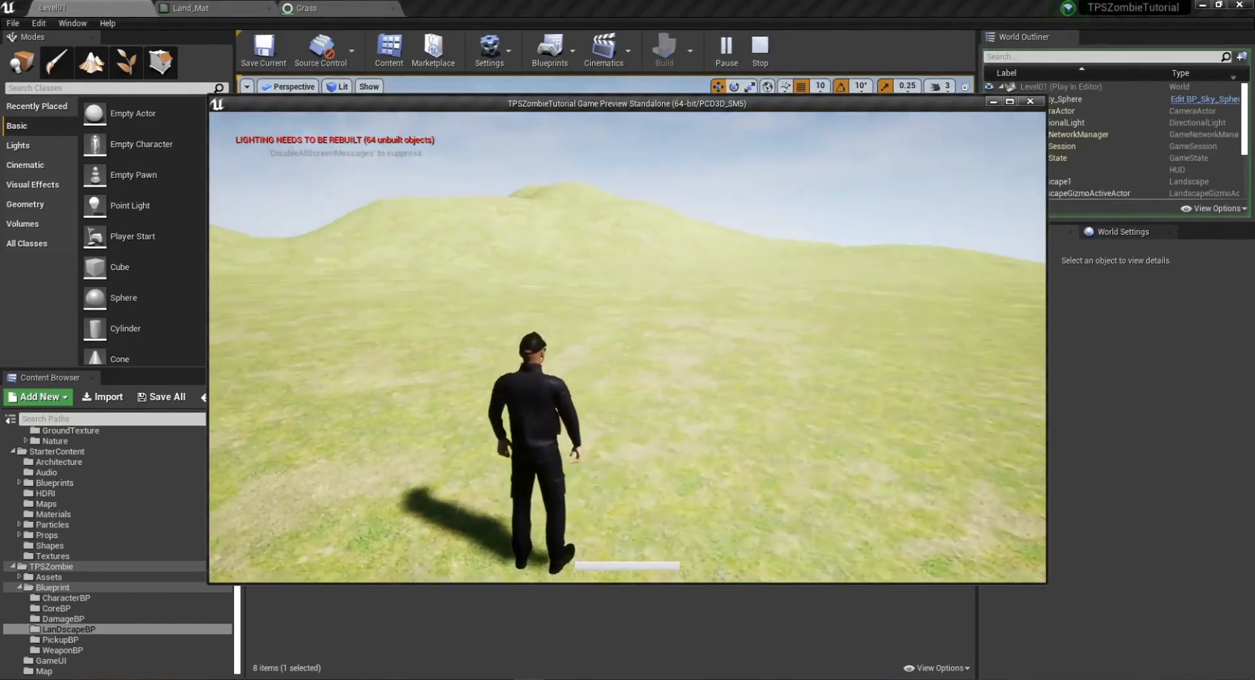
key("Escape")
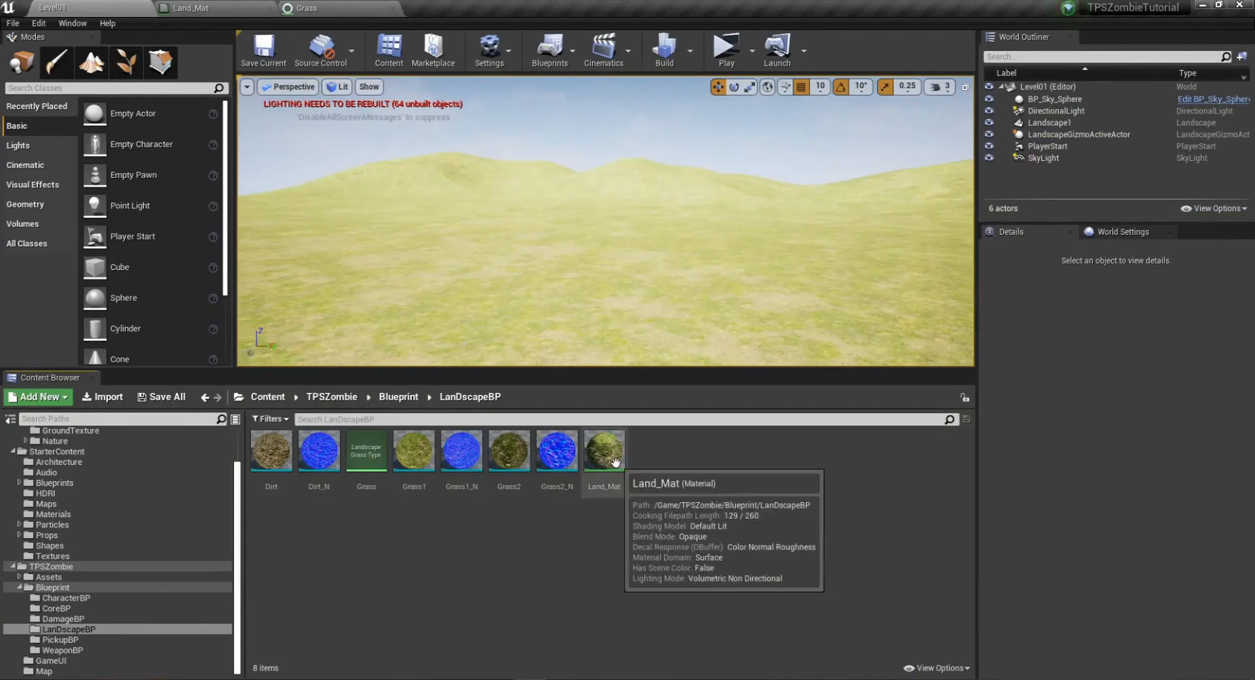
Inspect the settings of the Sample 'Grass' and Grass output nodes in the Land_Mat graph.
double_click(615, 462)
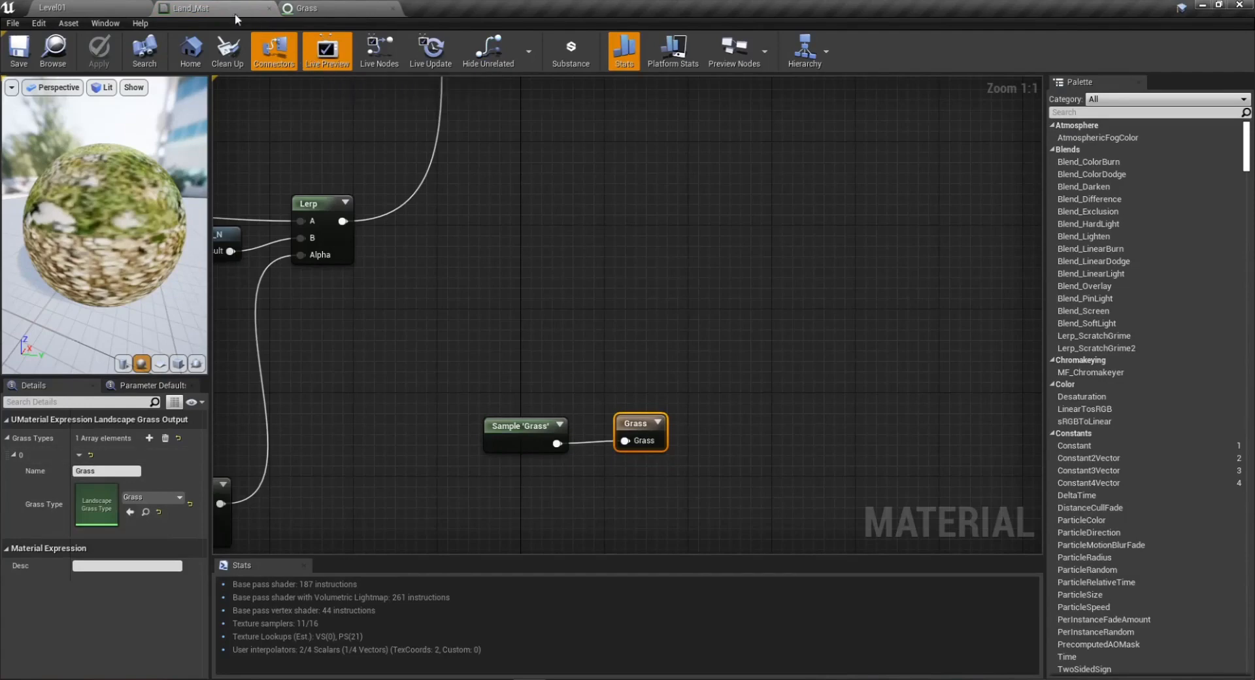
scroll(629, 378, "down", 2)
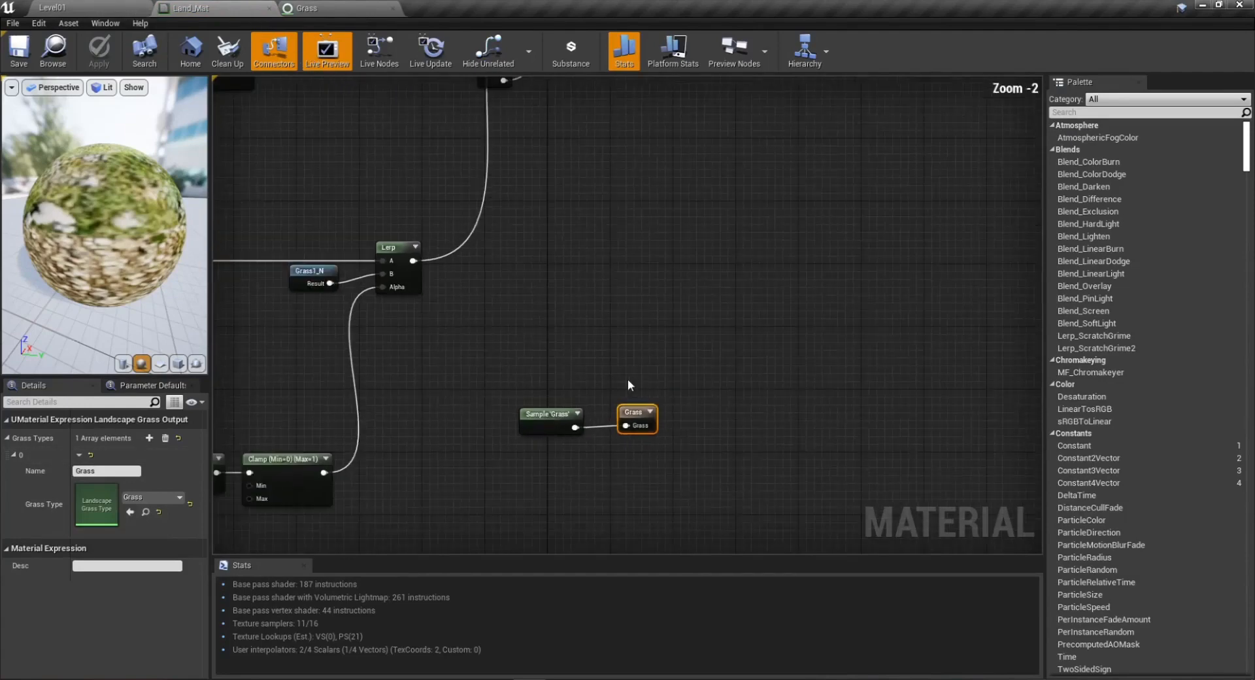
left_click(549, 417)
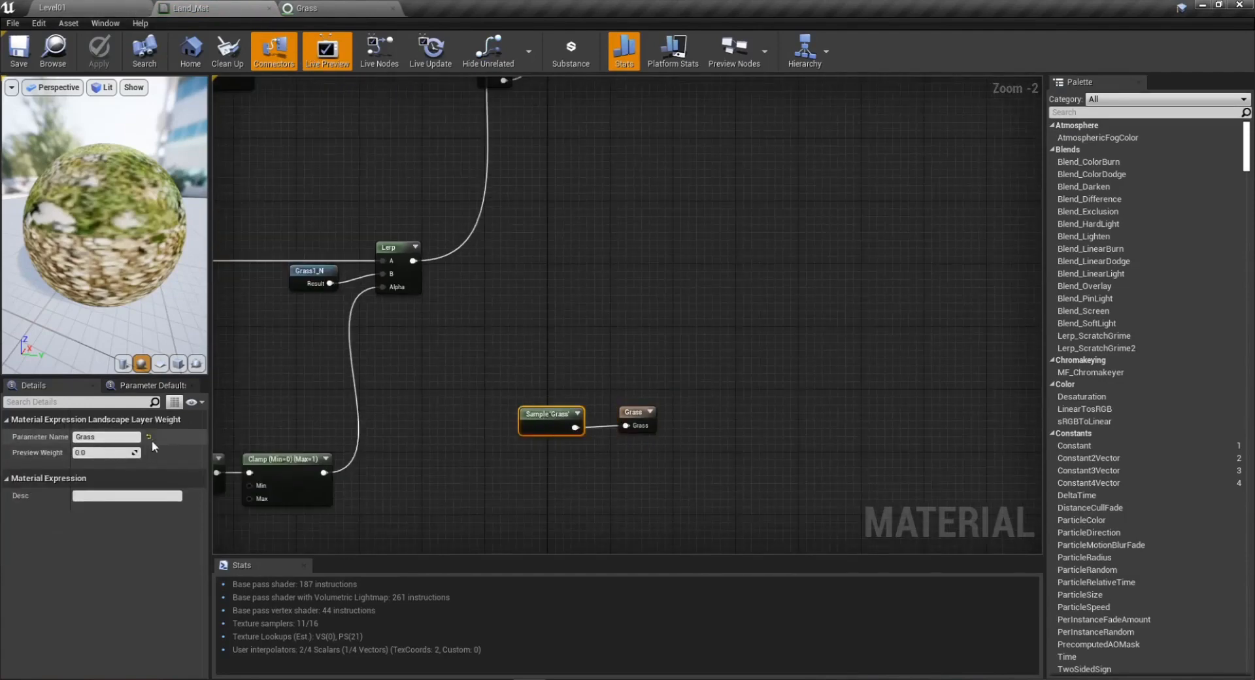
left_click(633, 422)
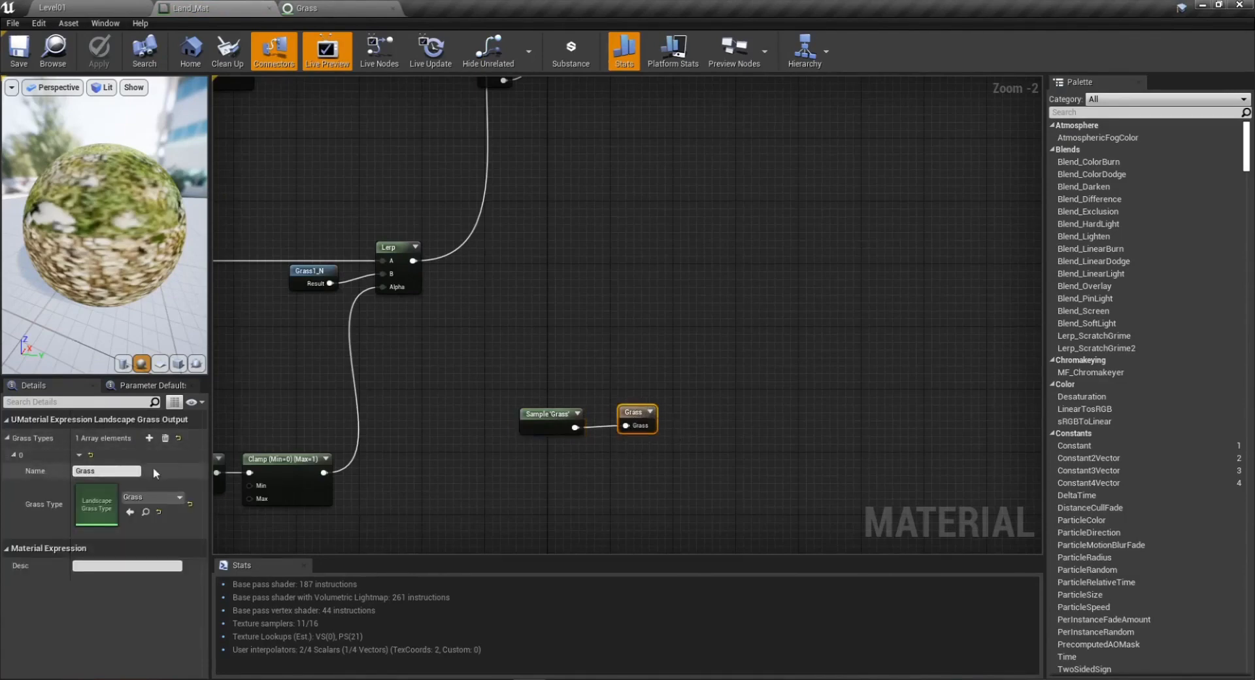
left_click(590, 514)
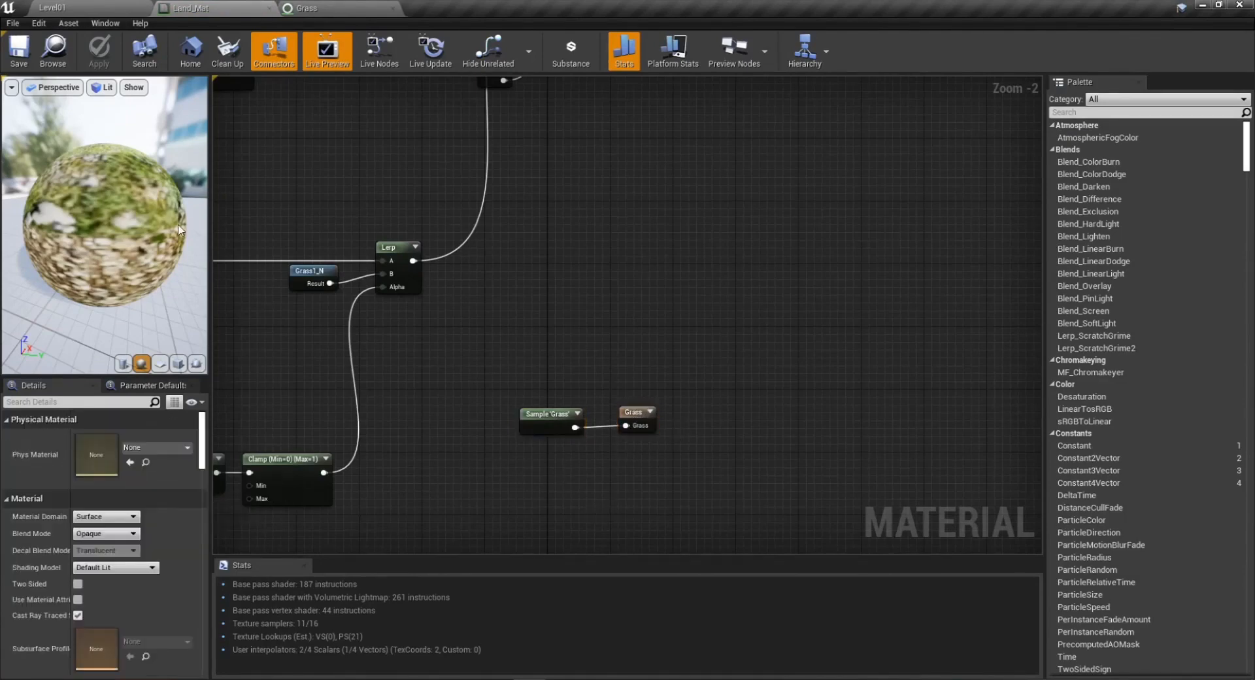
Examine the landscape surface in Level01 and review the grass variety settings of the Grass asset.
left_click(75, 8)
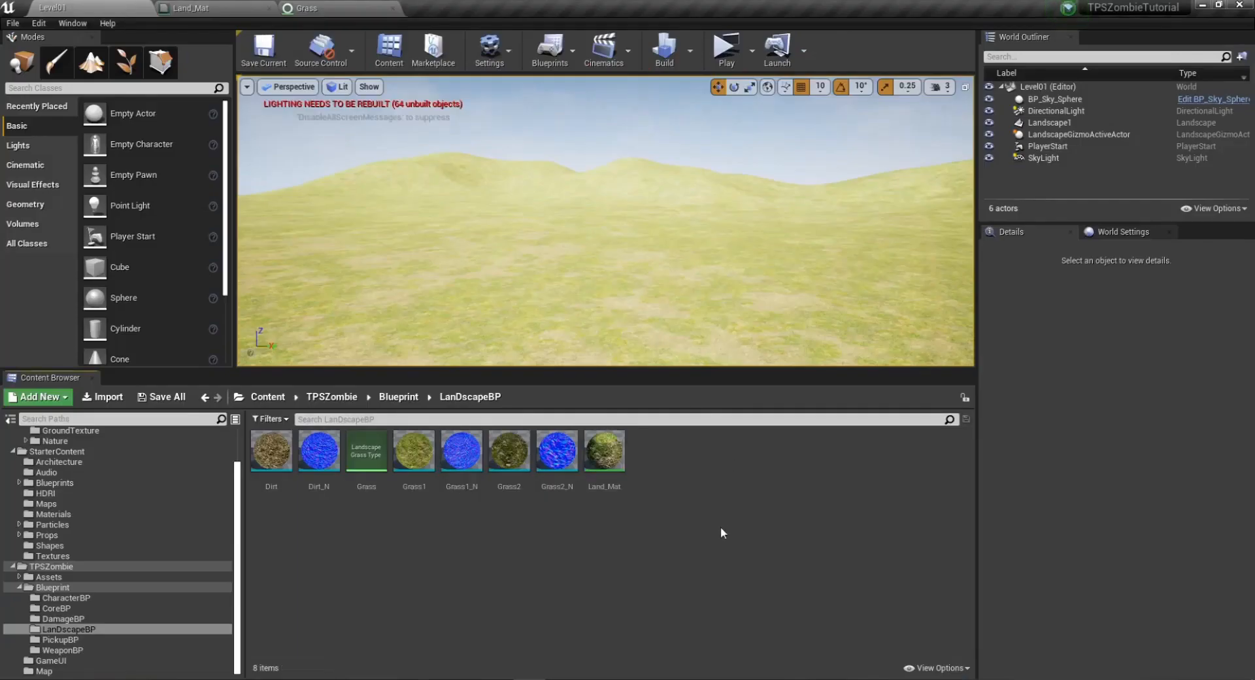
right_click_drag(606, 221, 588, 287)
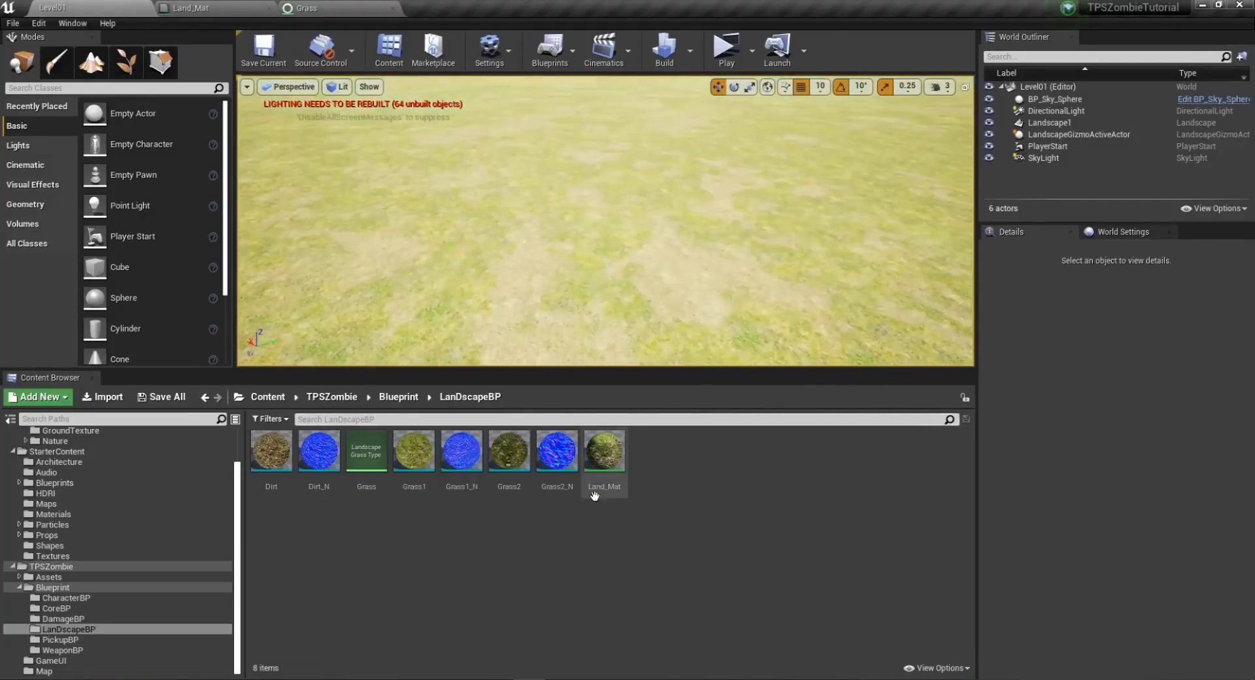
double_click(370, 461)
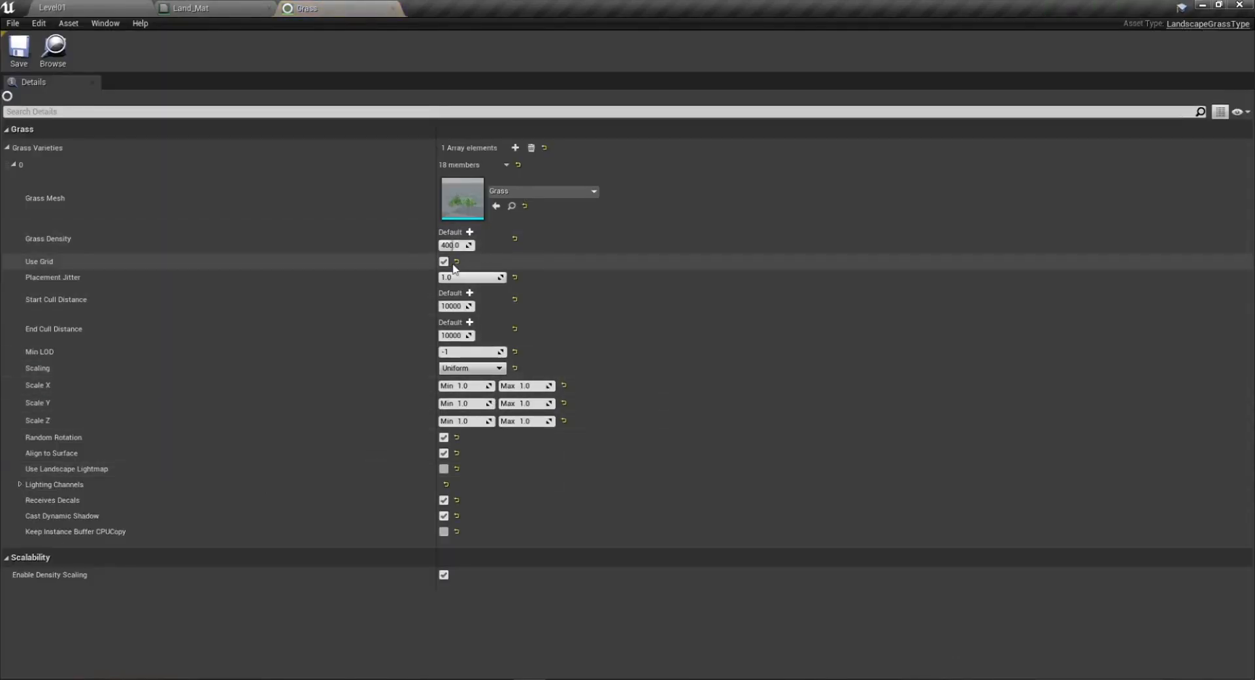
left_click(457, 261)
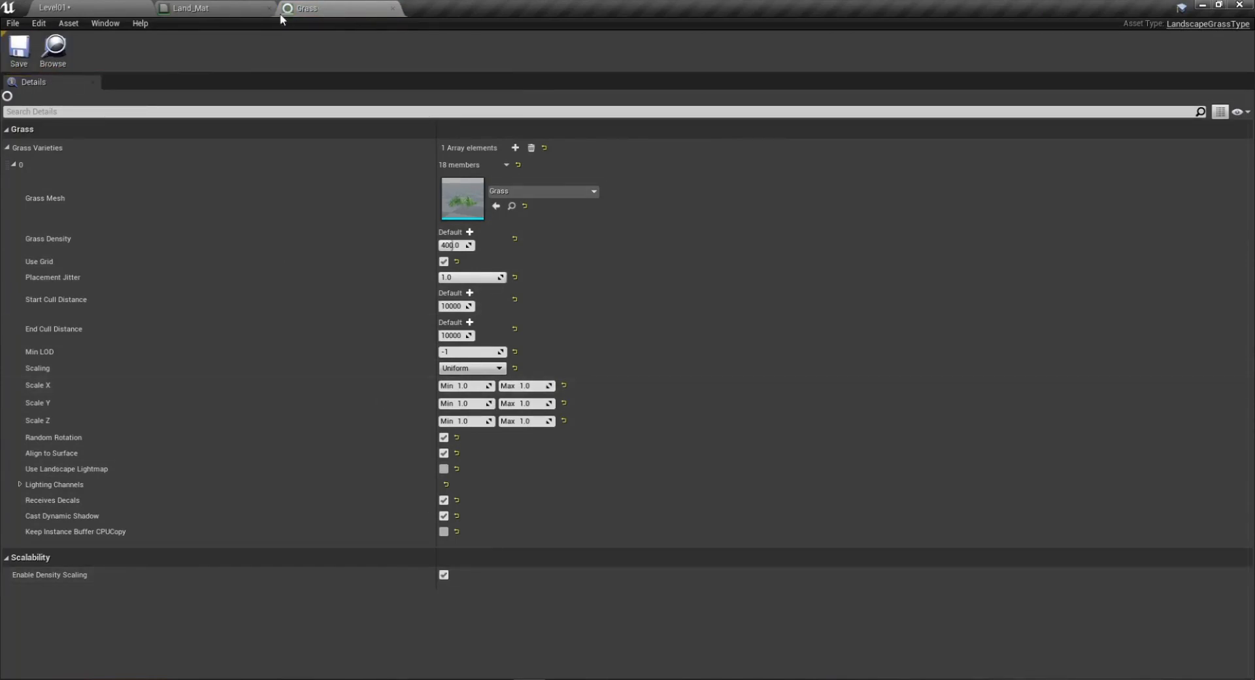
left_click(100, 6)
right_click_drag(677, 276, 735, 219)
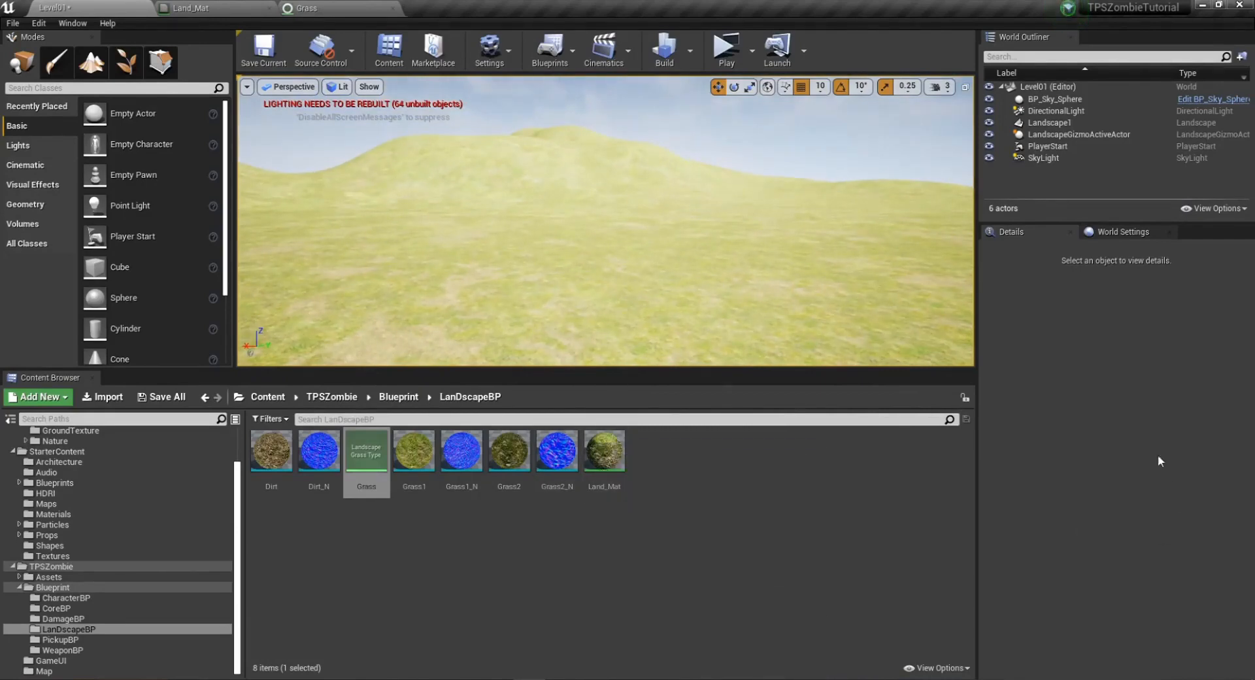
Try to assign Land_Mat as the Override Base Material in the world settings' LODSystem section.
left_click(1122, 233)
left_click(825, 206)
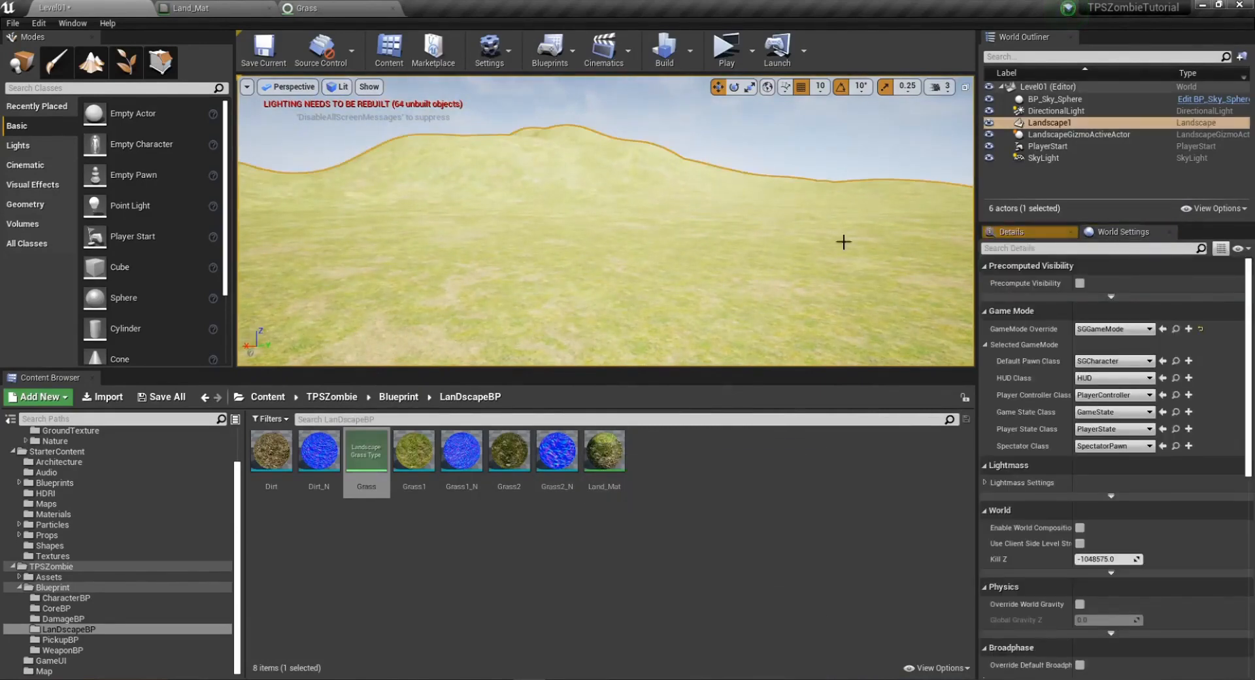
scroll(1123, 524, "down", 5)
scroll(1128, 527, "down", 5)
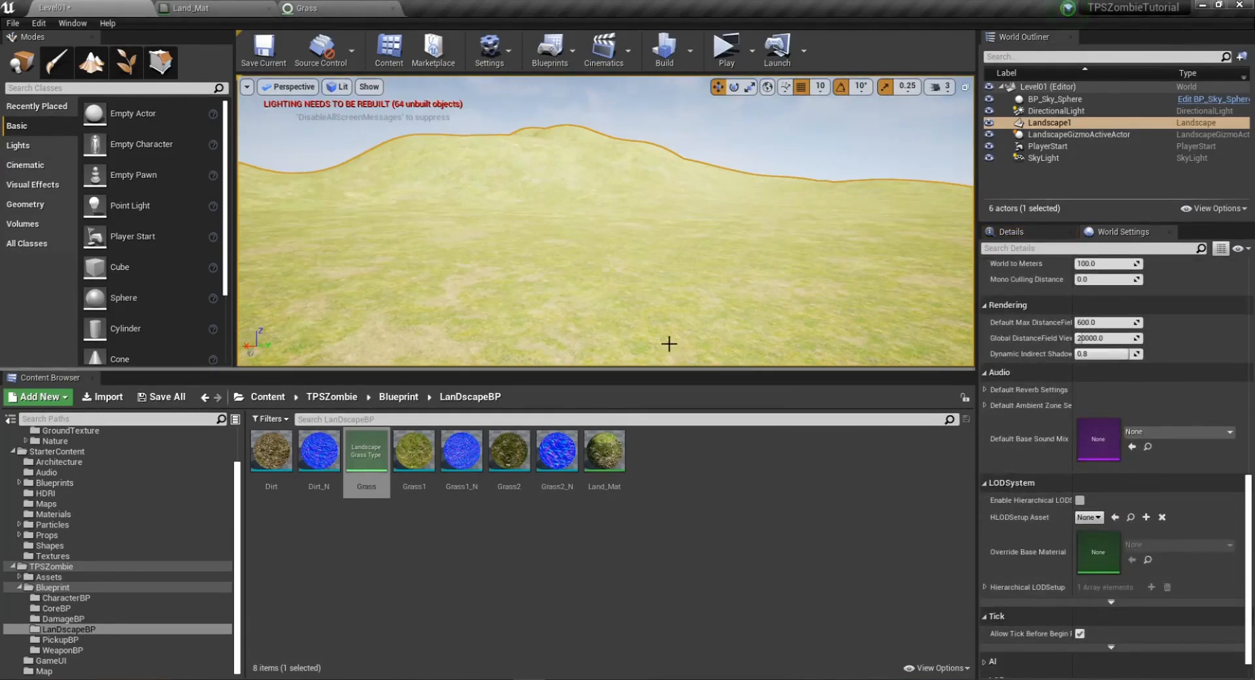
scroll(1165, 564, "down", 1)
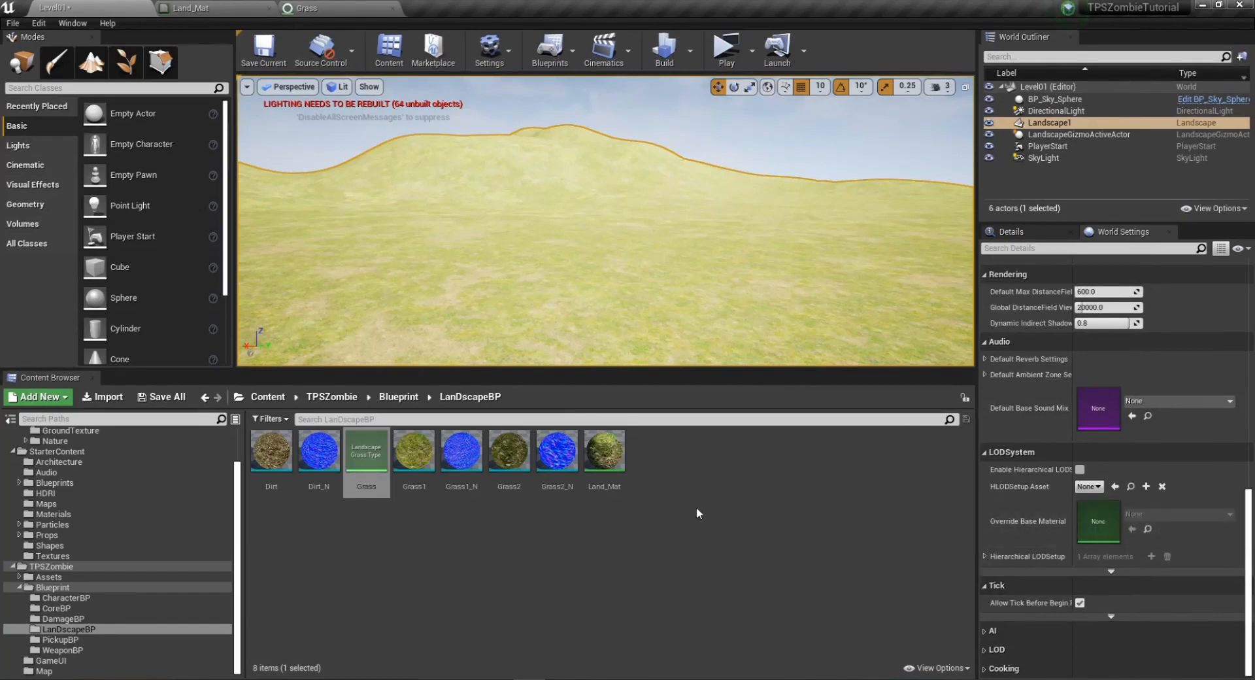
left_click_drag(610, 461, 1089, 521)
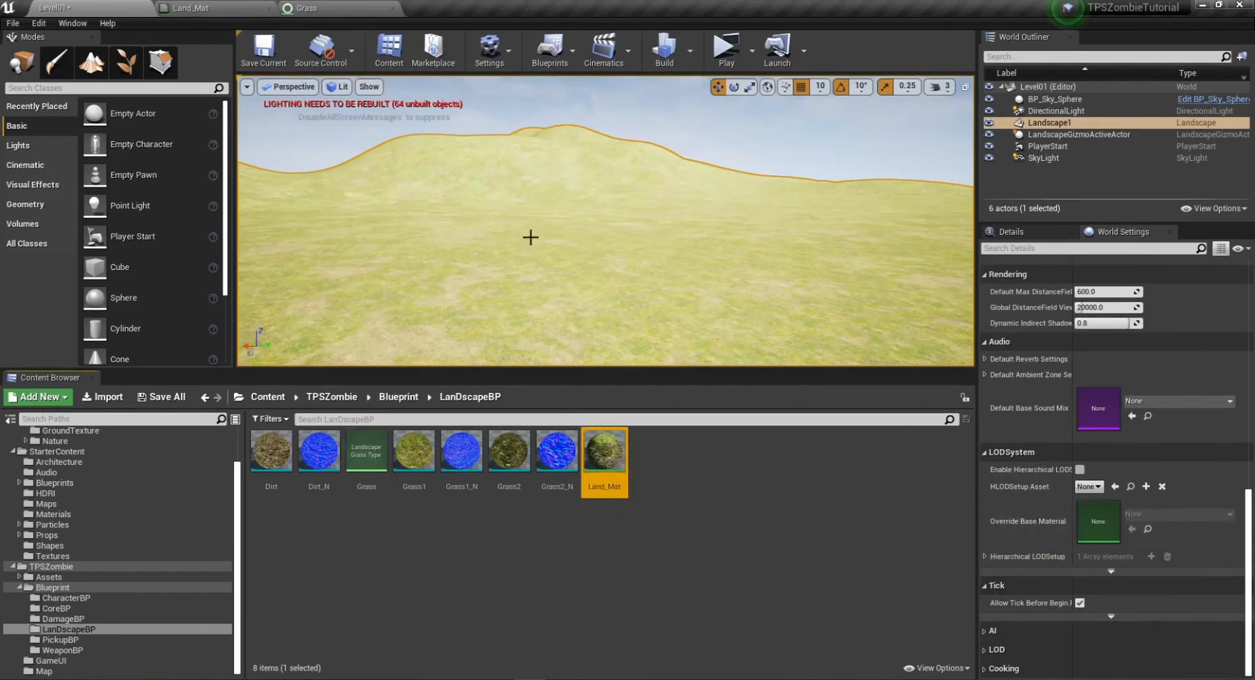
Clear Landscape1's landscape material and save the level, then reassign Land_Mat as its landscape material.
left_click(1050, 123)
scroll(1164, 419, "up", 5)
scroll(1186, 441, "up", 4)
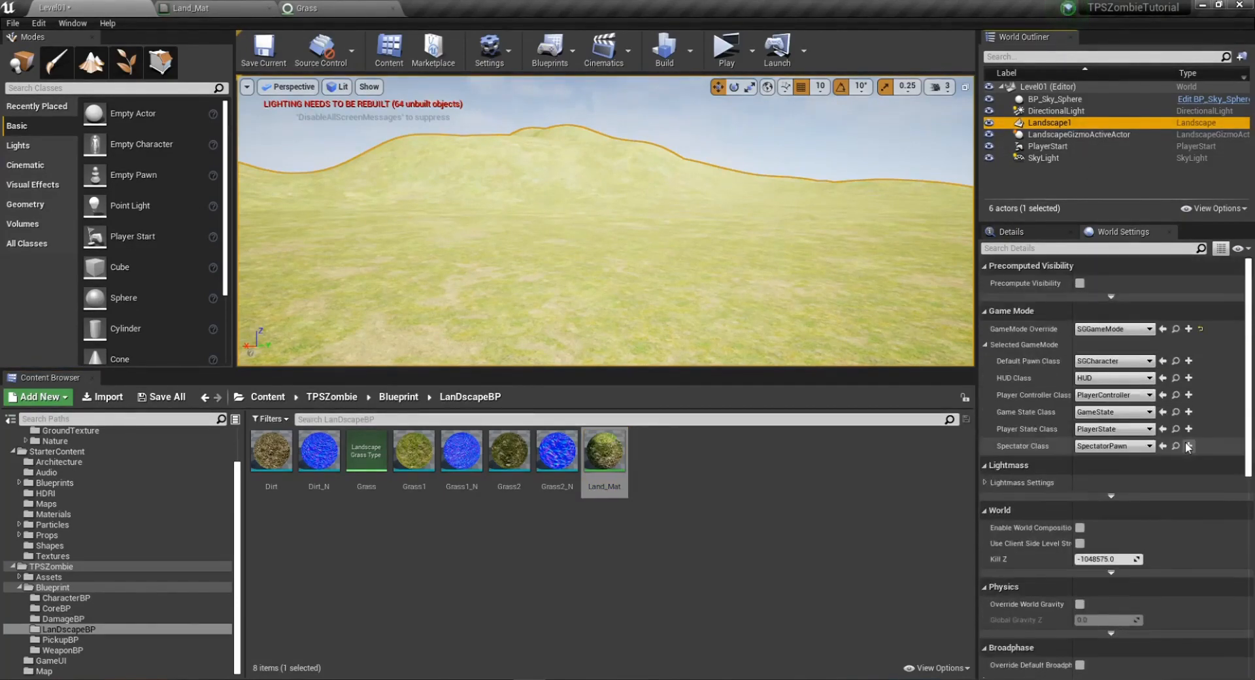
left_click(1033, 231)
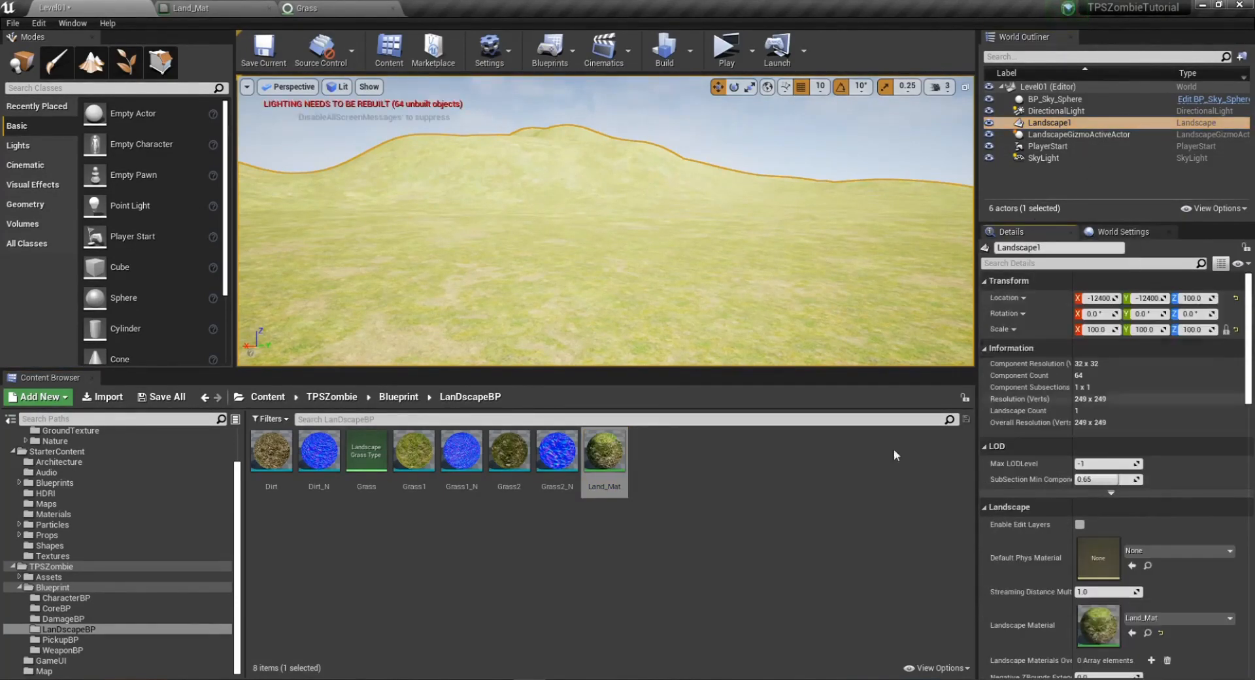
left_click(1161, 633)
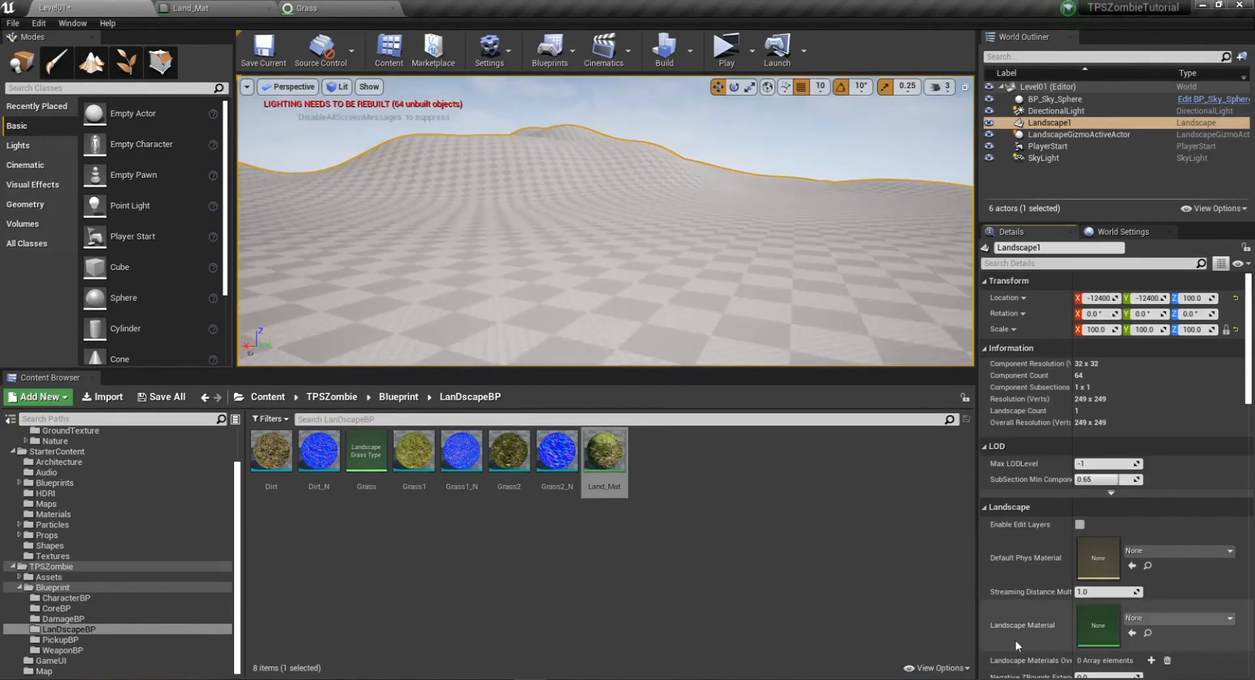
left_click(263, 49)
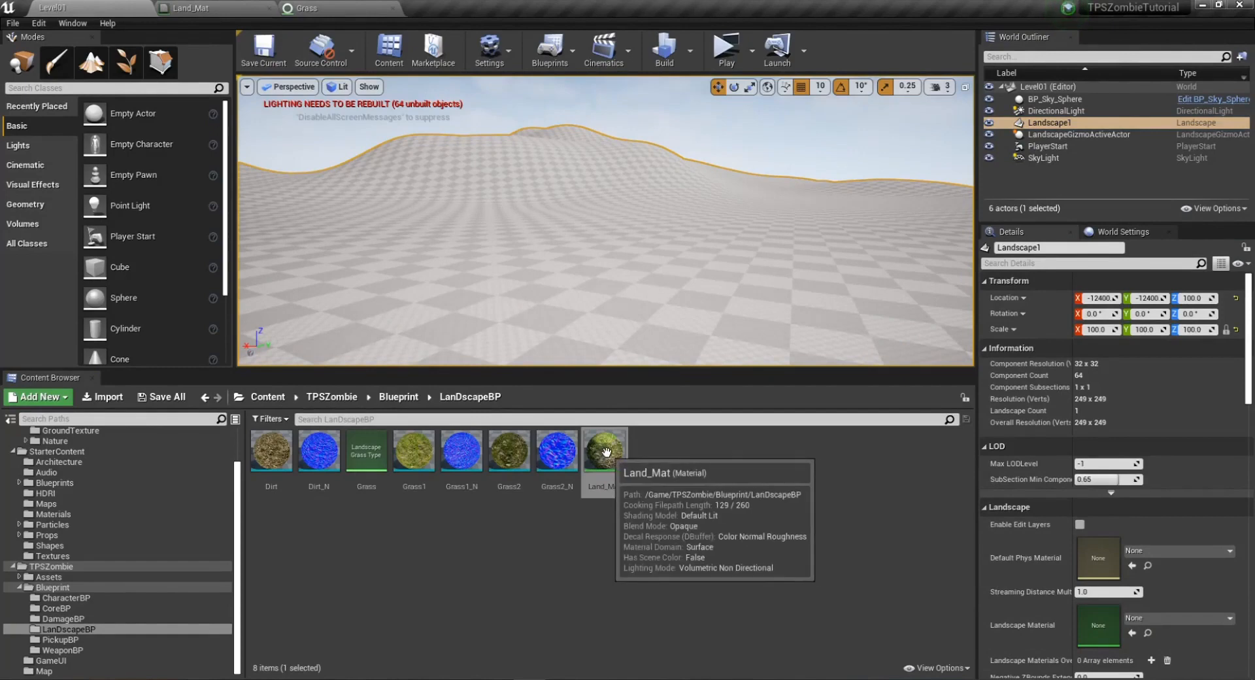
left_click_drag(596, 463, 1097, 637)
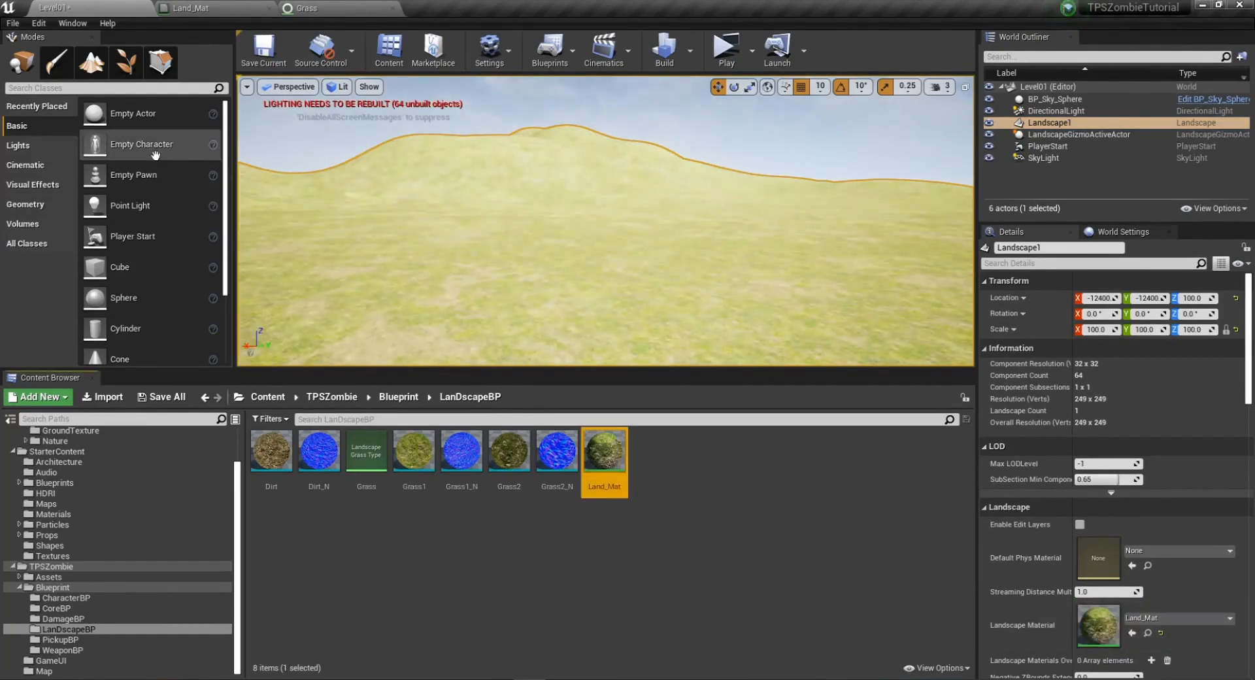
scroll(1129, 620, "down", 3)
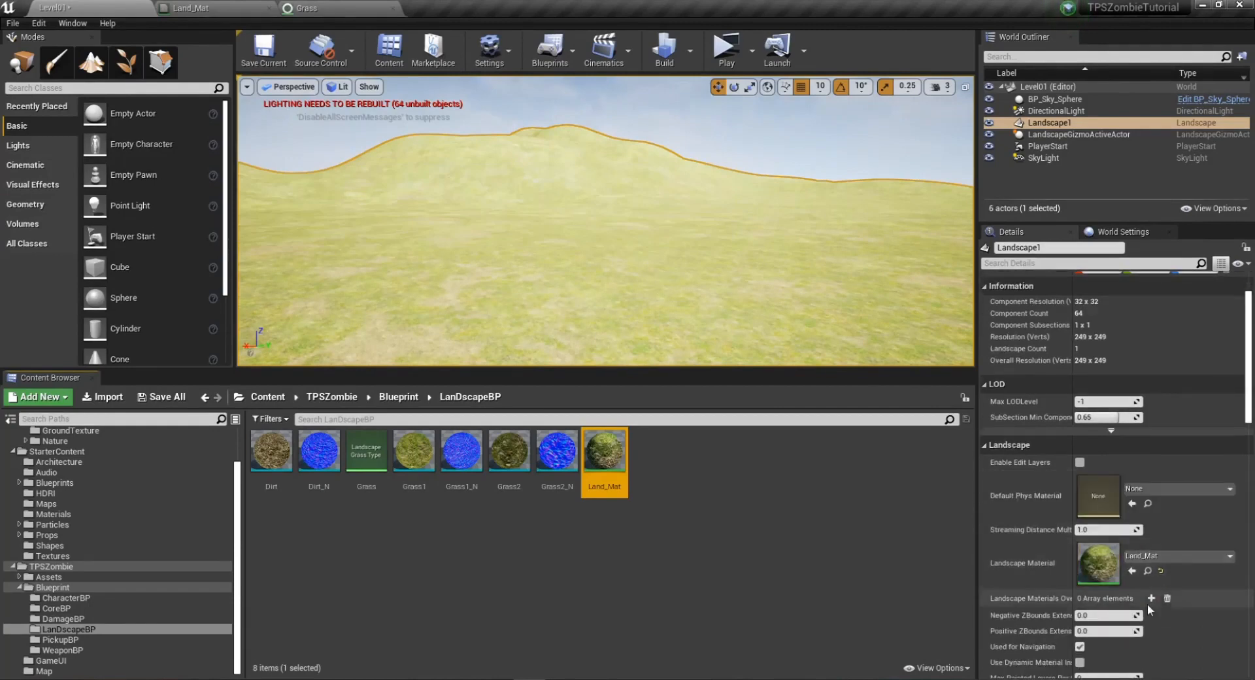
Create a weight-blended layer info, Grass_LayerInfo, for the landscape's Grass paint layer in the LanDscapeBP folder and save all changes.
left_click(91, 62)
left_click(118, 98)
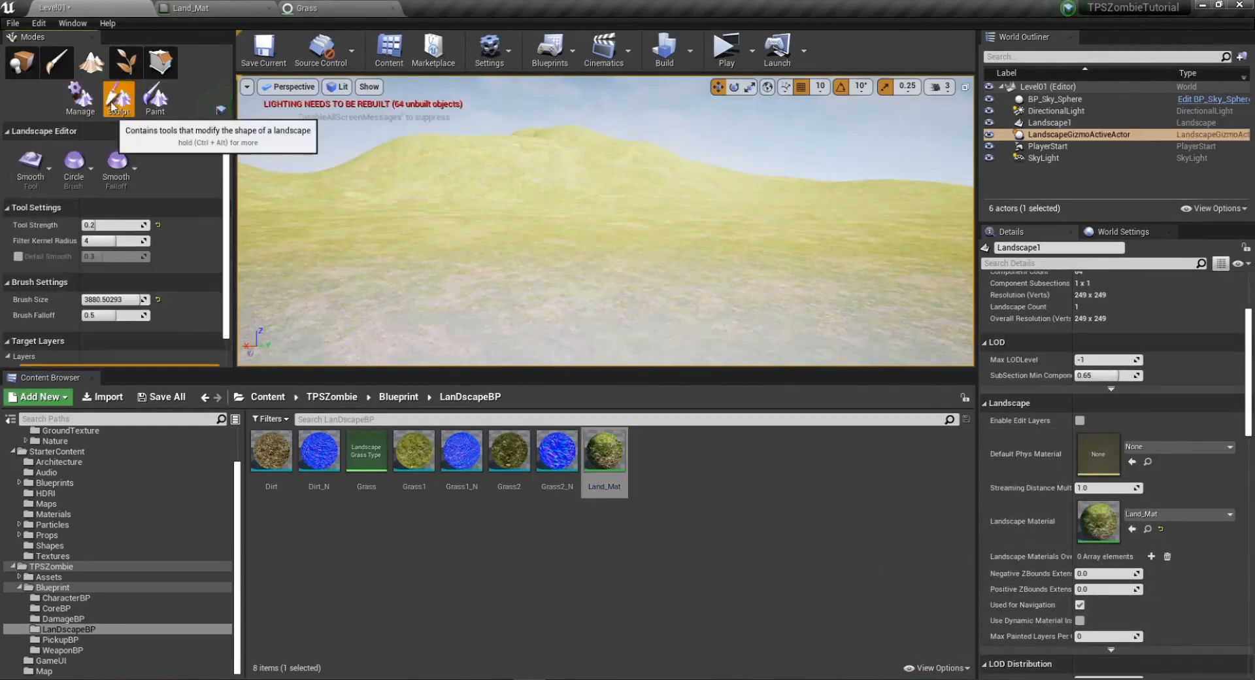
left_click(155, 98)
scroll(185, 281, "down", 2)
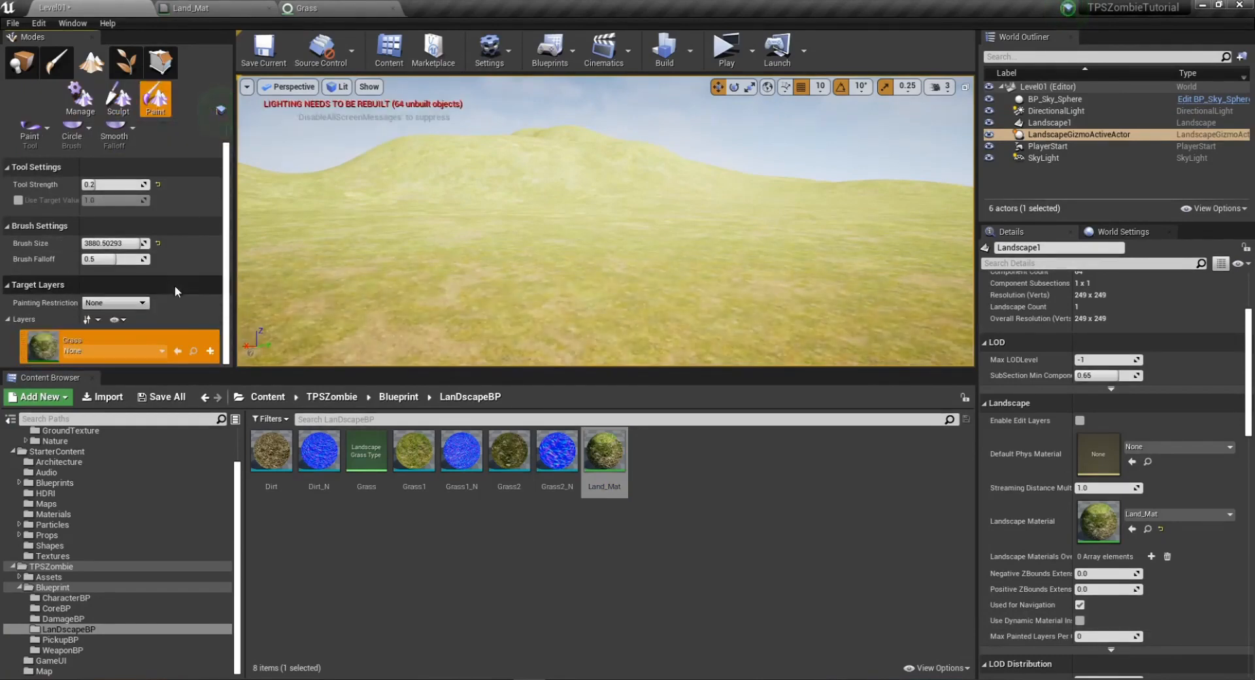
left_click(210, 351)
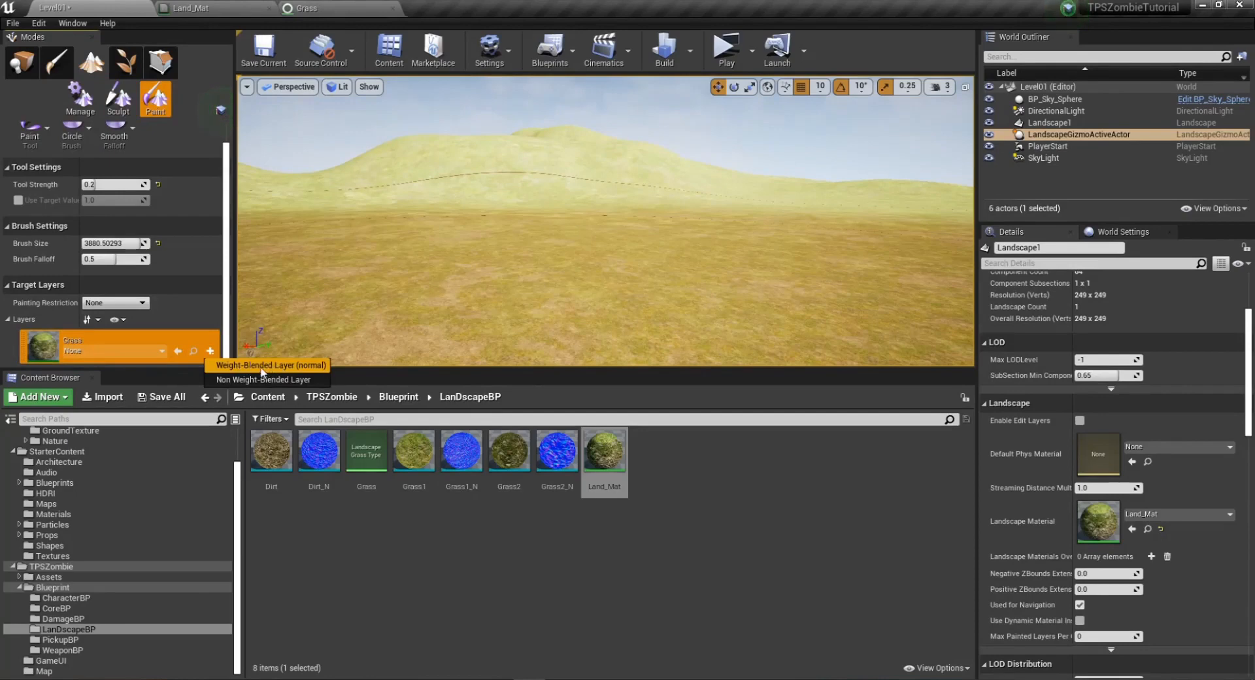
left_click(285, 370)
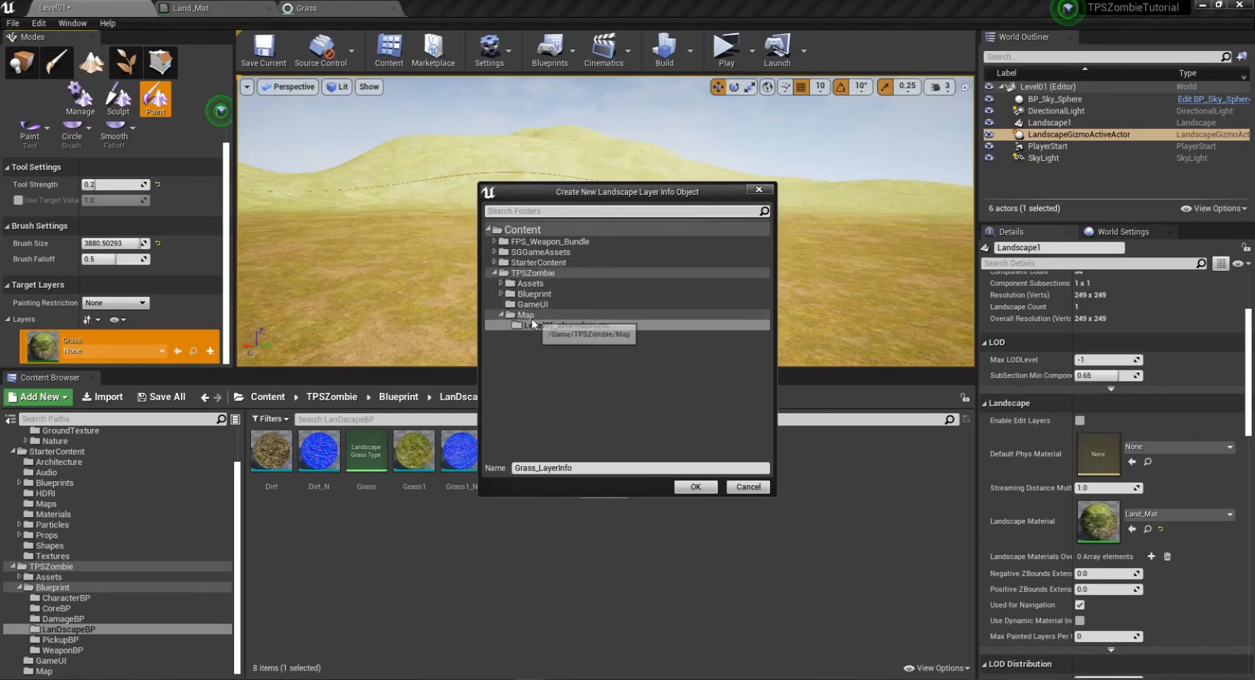
left_click(501, 293)
left_click(551, 335)
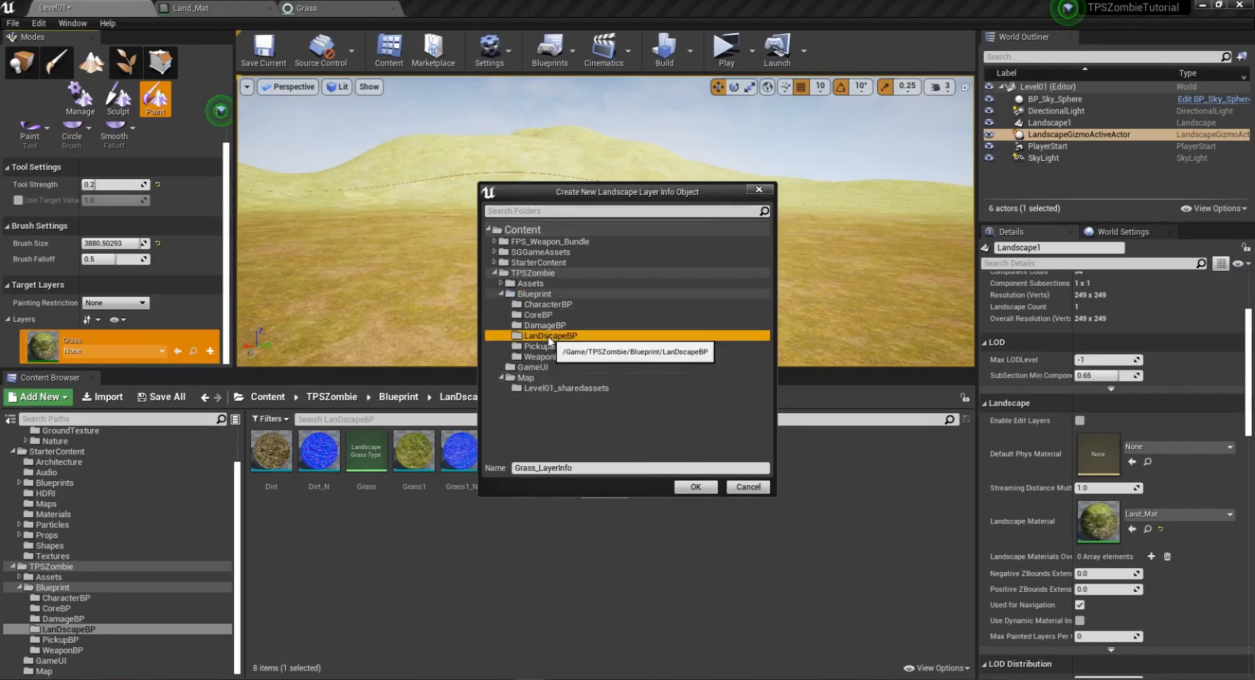
left_click(696, 487)
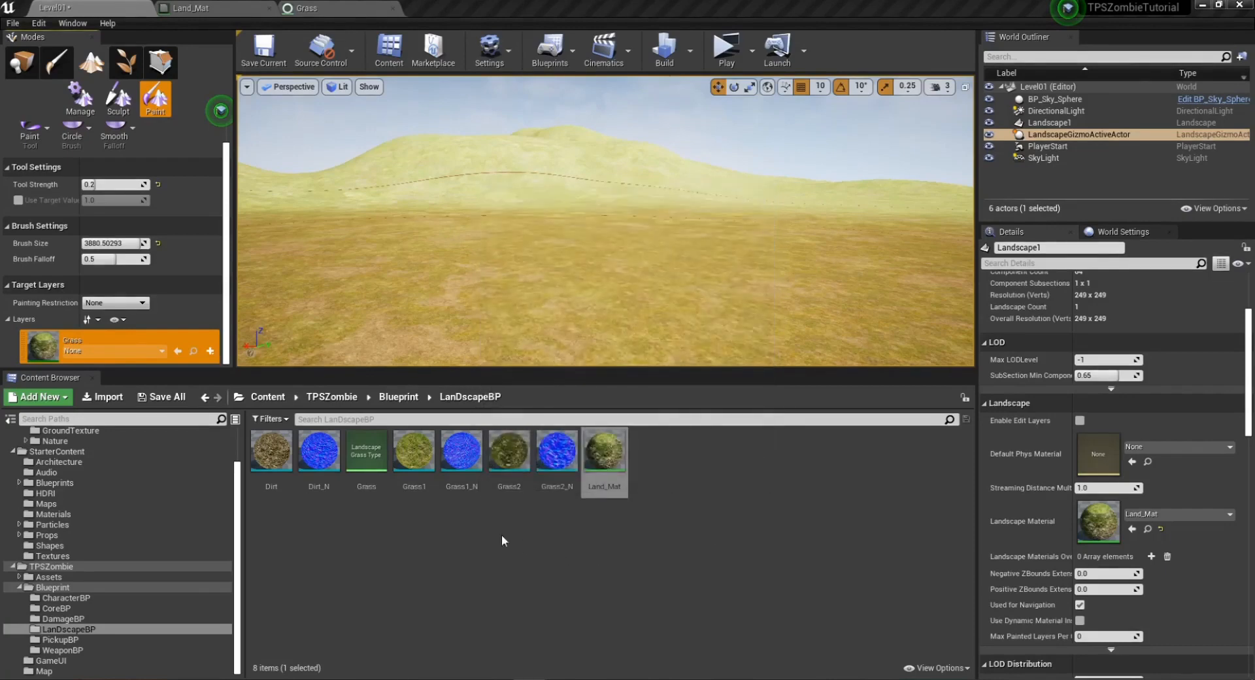
left_click(165, 398)
left_click(745, 466)
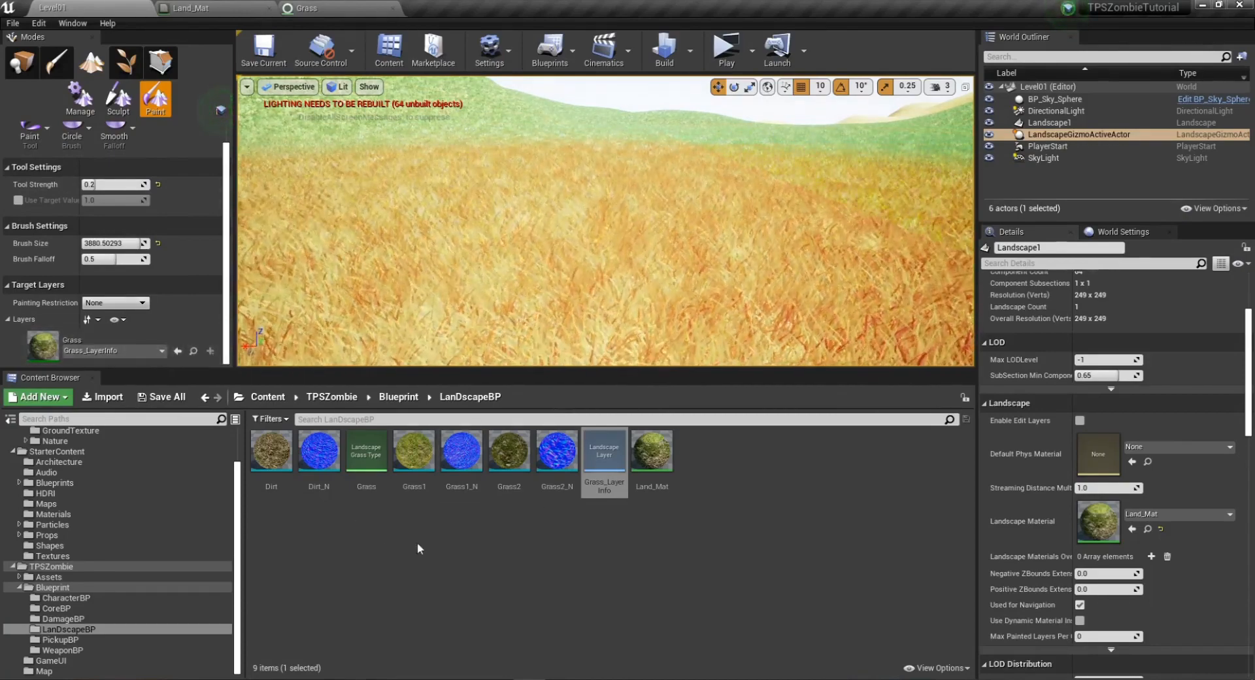
Leave landscape editing and play-test Level01, running the character through the generated grass, and end the preview.
left_click(78, 105)
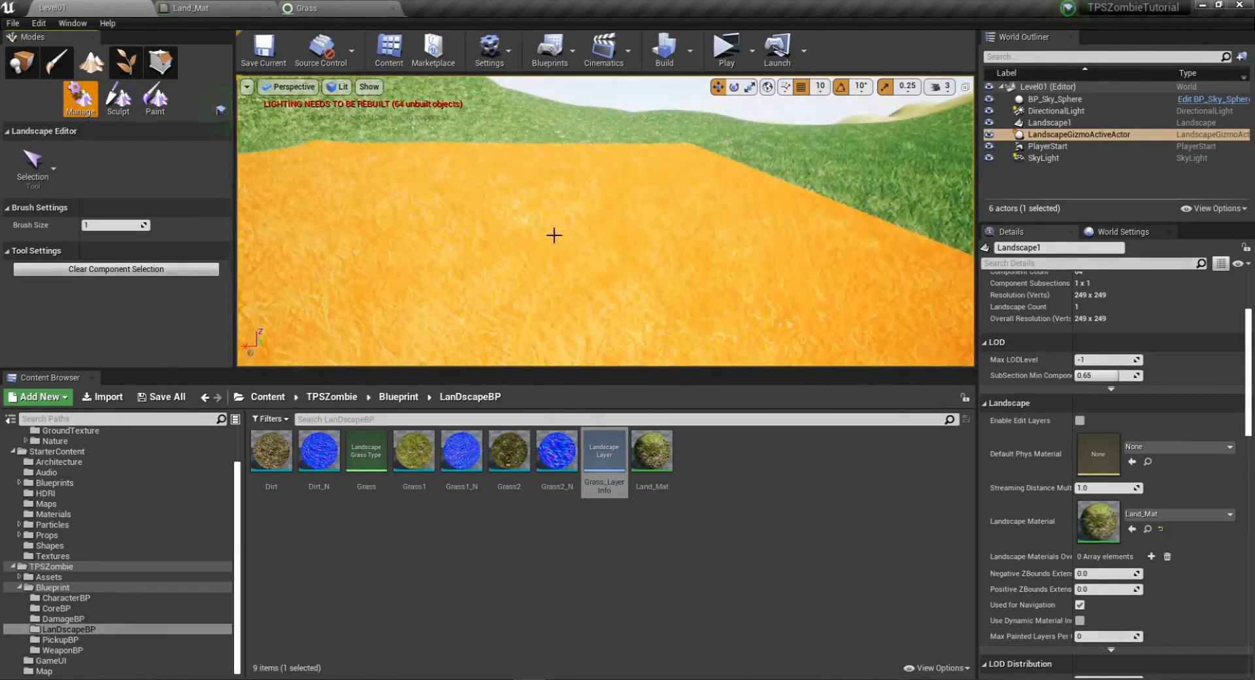
left_click(117, 107)
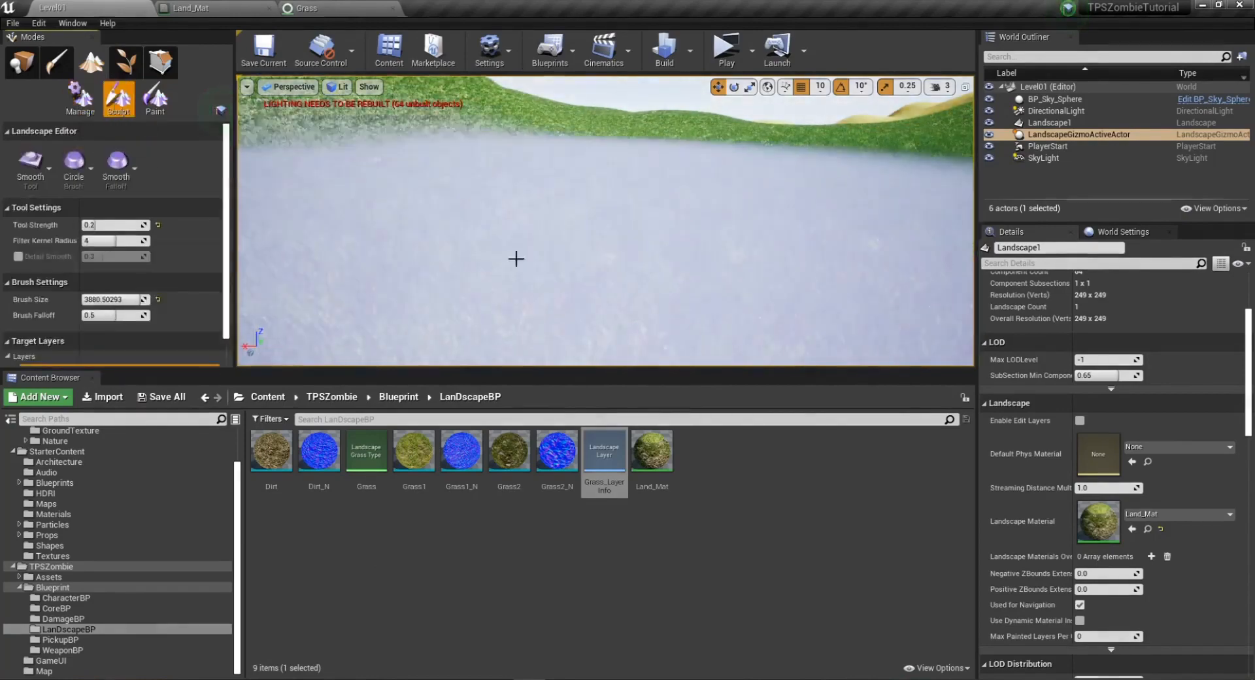
left_click(27, 64)
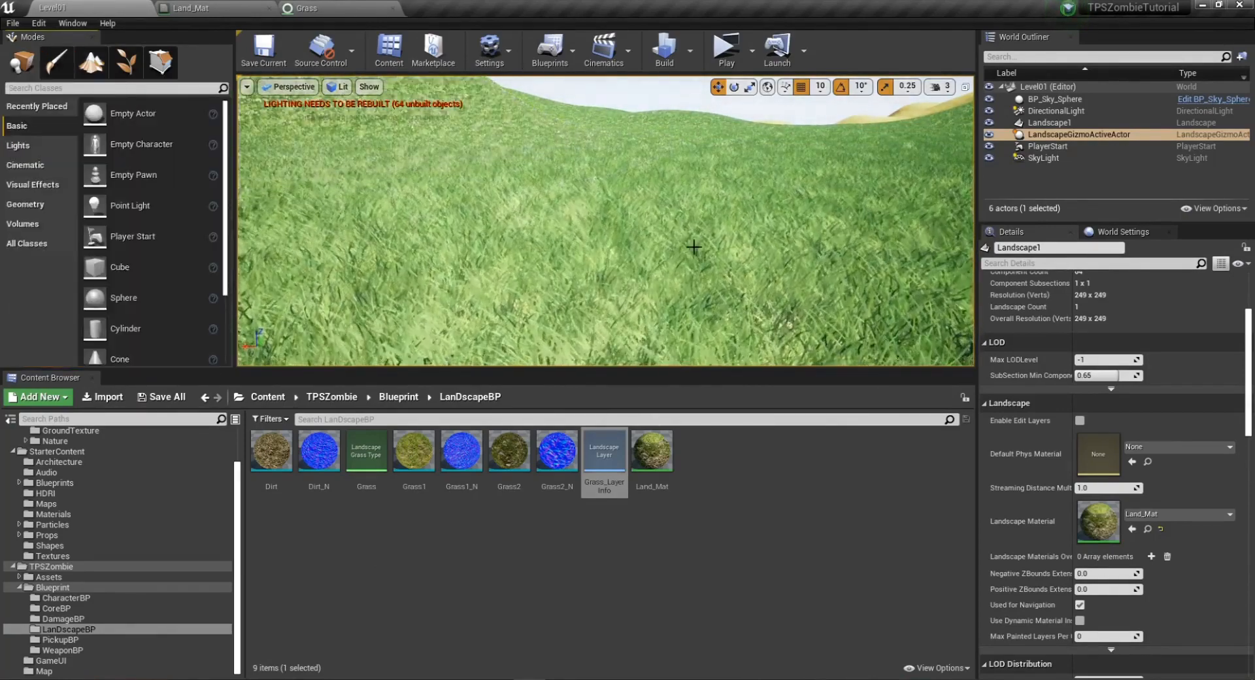
left_click(726, 47)
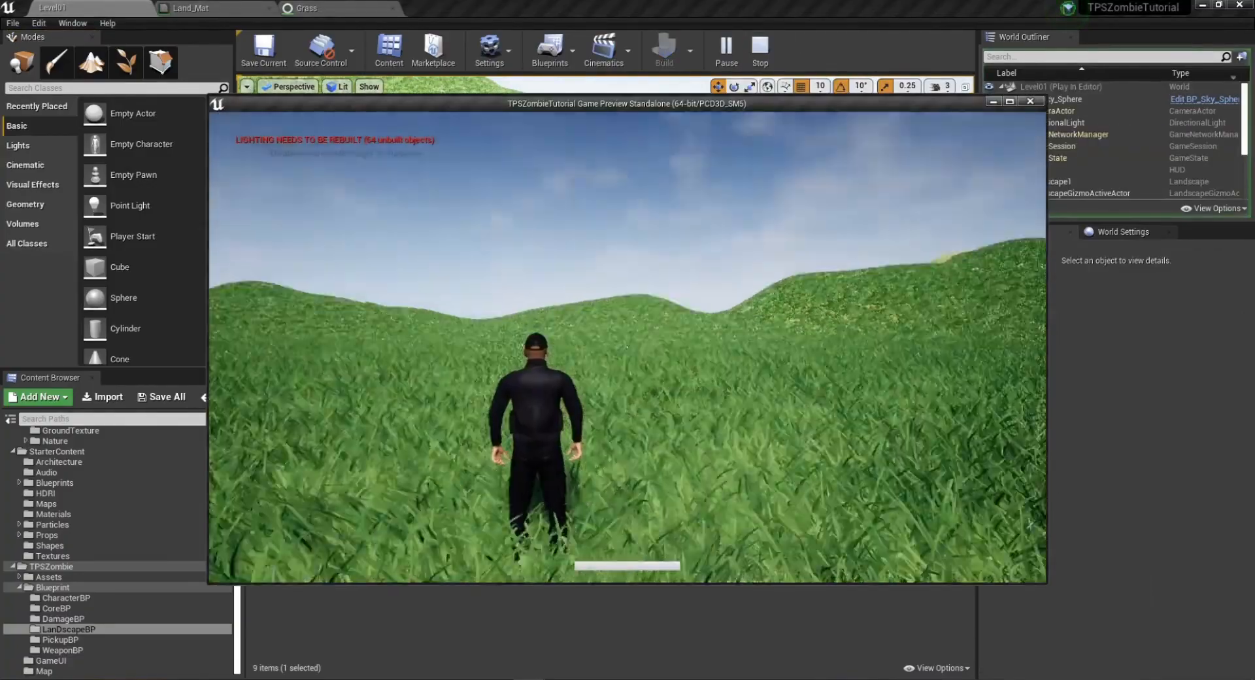
key("w")
key("w")
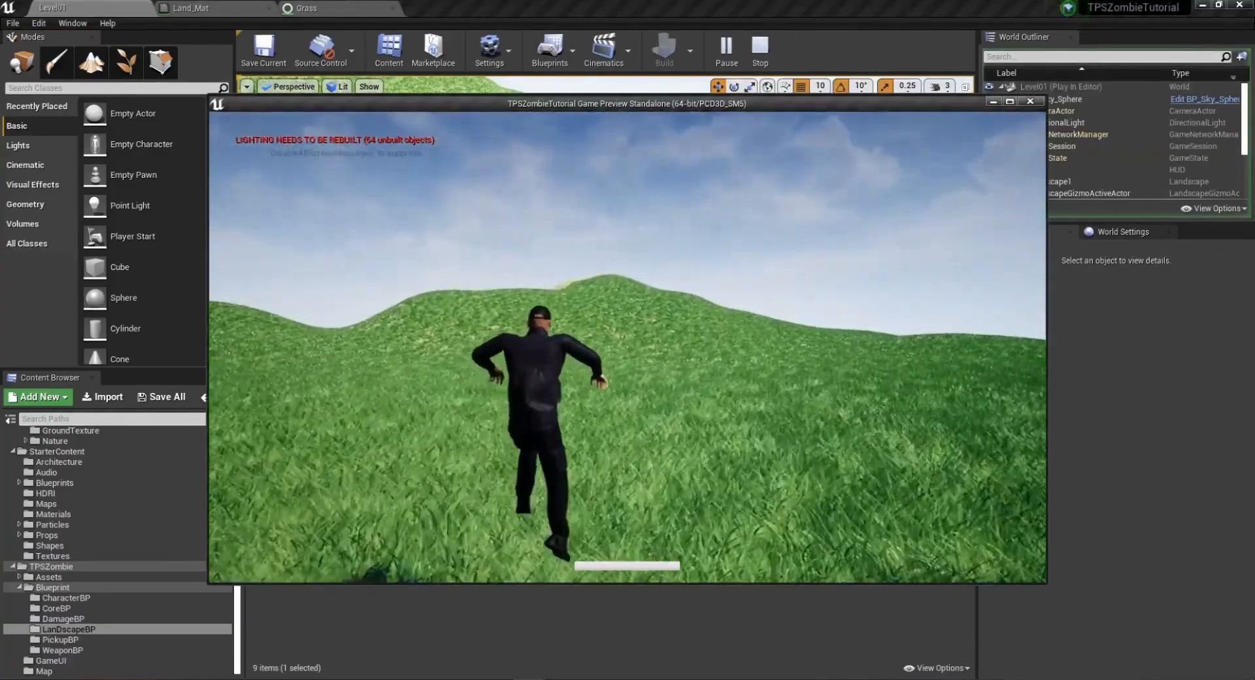
key("w")
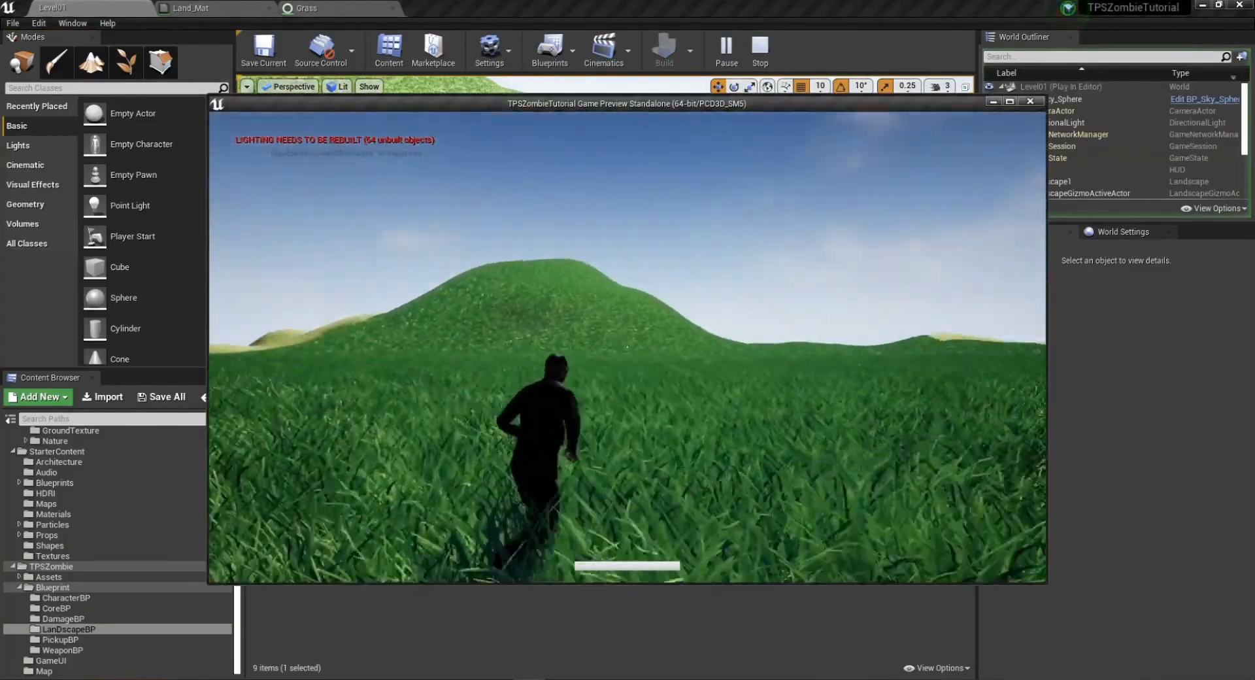
key("w")
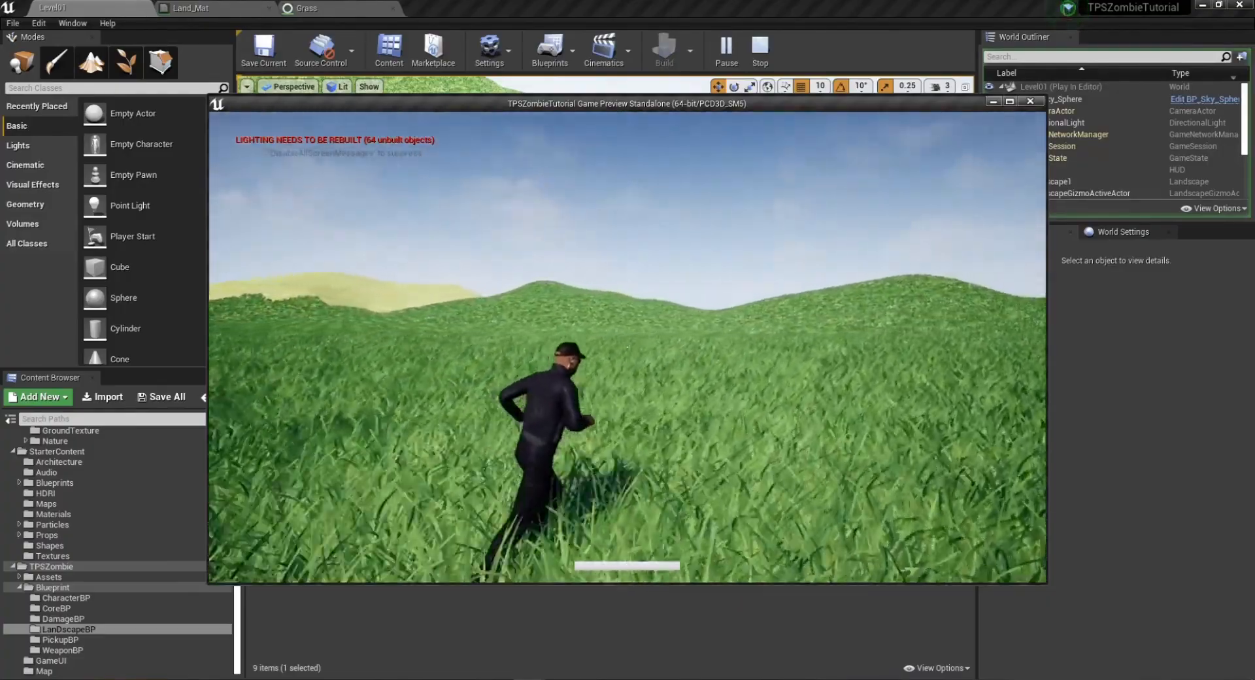
key("w")
key("w")
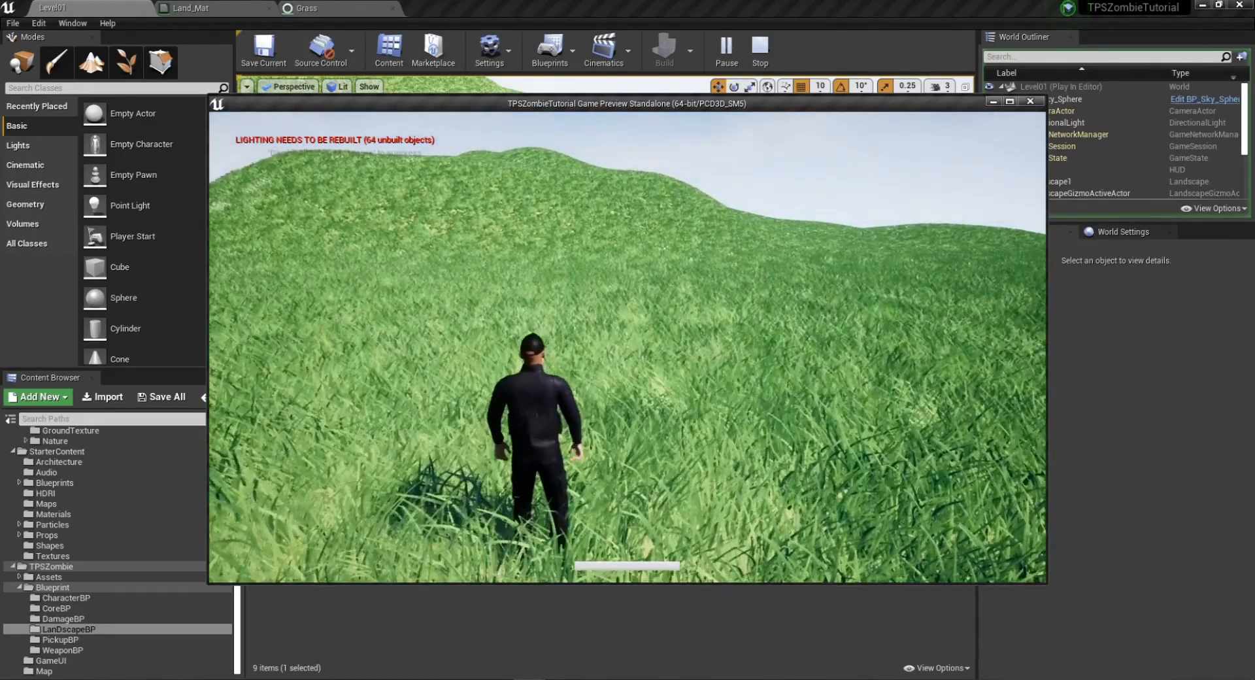
key("Escape")
In the Grass asset, set Grass Density to 200 and the X, Y and Z scales to minimum 0.2 and maximum 1.0.
double_click(664, 449)
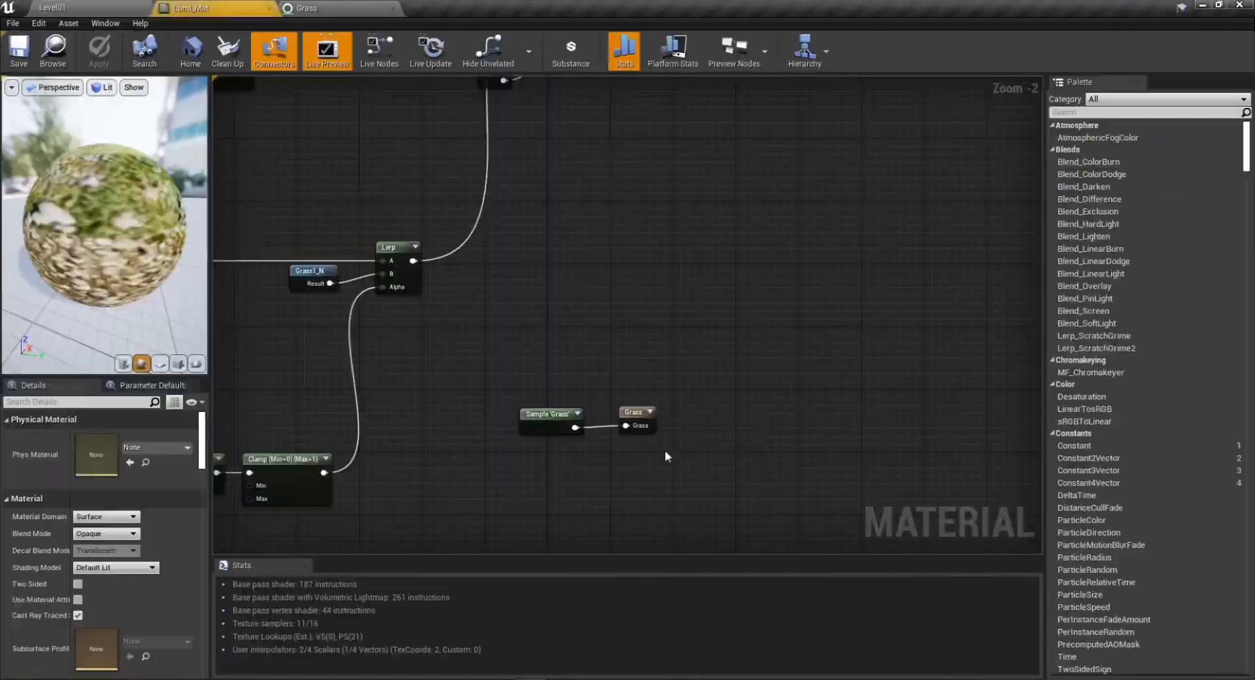
left_click(338, 7)
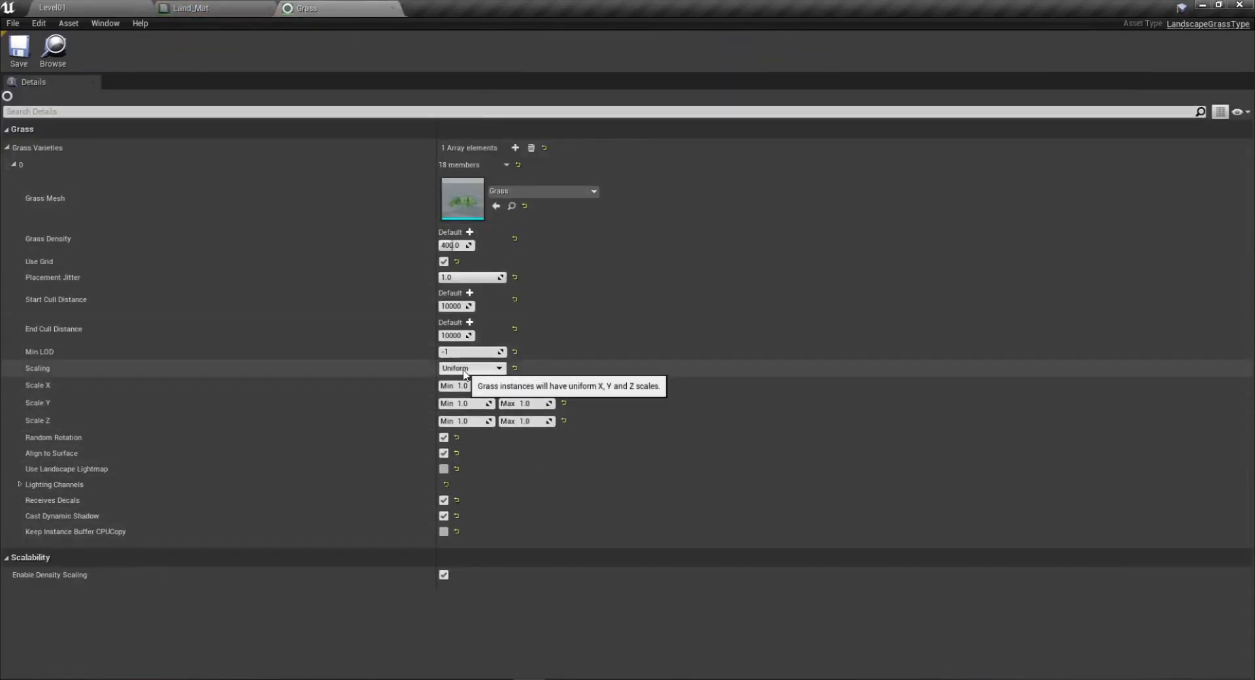
left_click(474, 421)
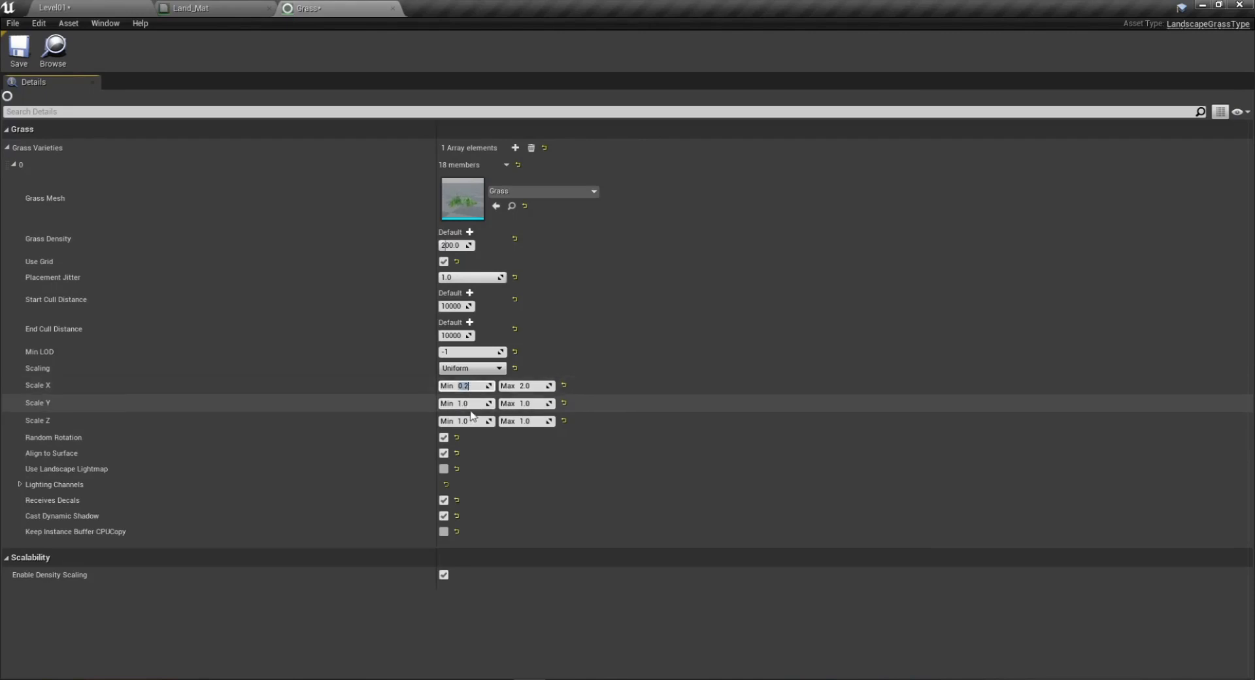
key("Return")
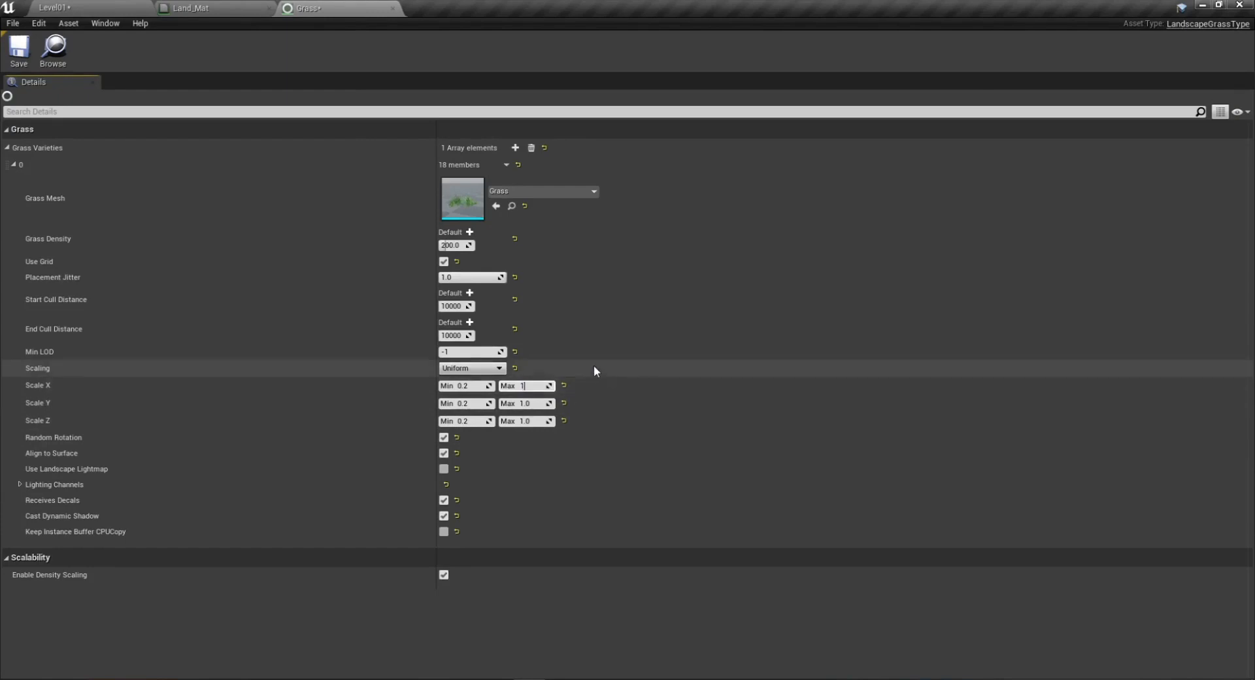
Set the grass variety's Scaling to Free and save the Grass asset.
left_click(491, 368)
left_click(450, 390)
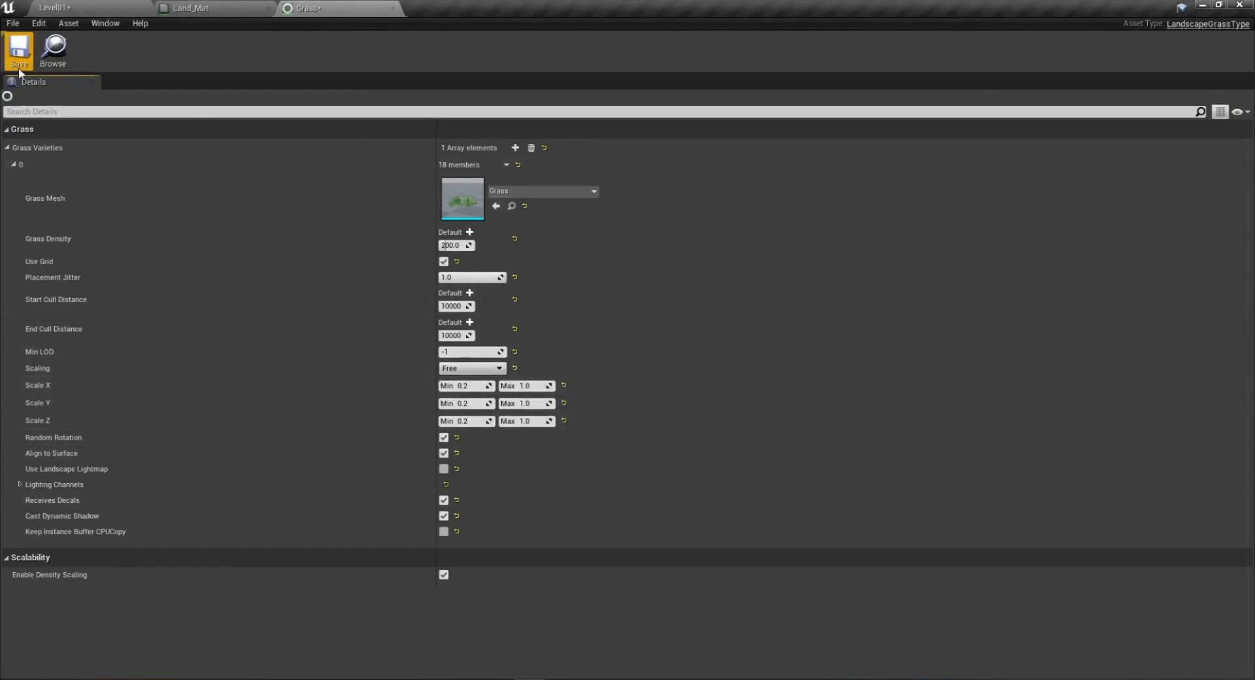
left_click(20, 65)
Check the thinner, varied grass in Level01 and play-test it by running the character around, ending the preview.
left_click(72, 10)
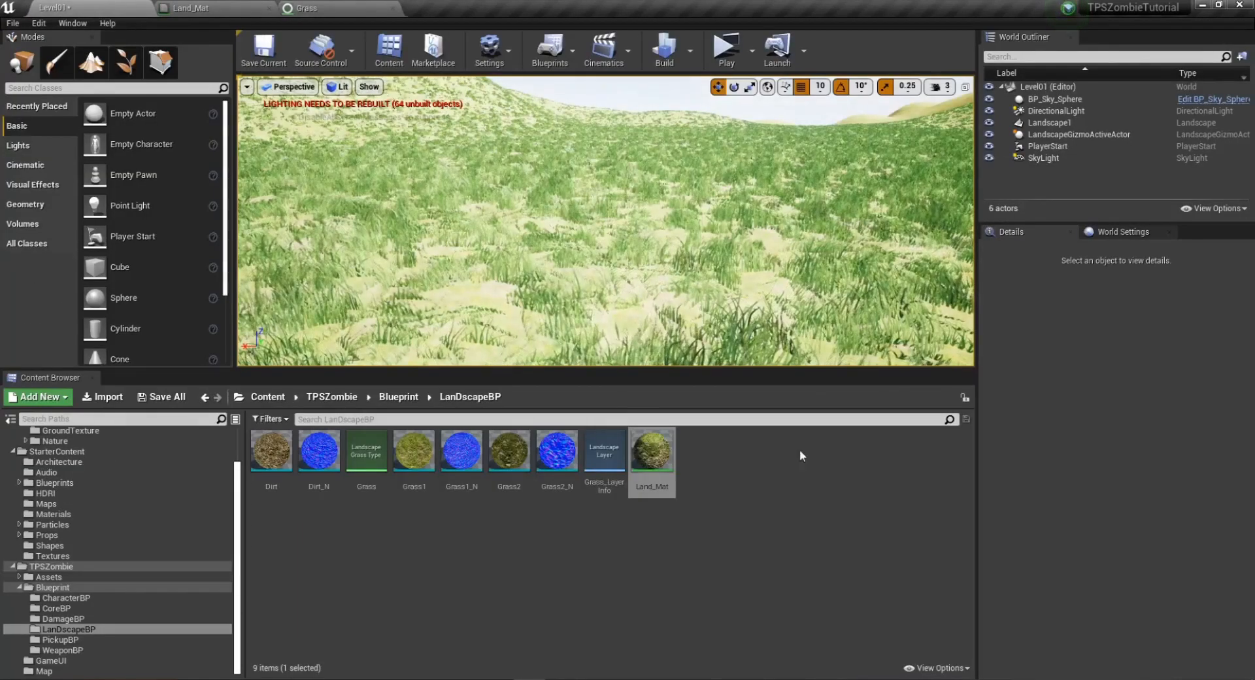
scroll(674, 280, "down", 10)
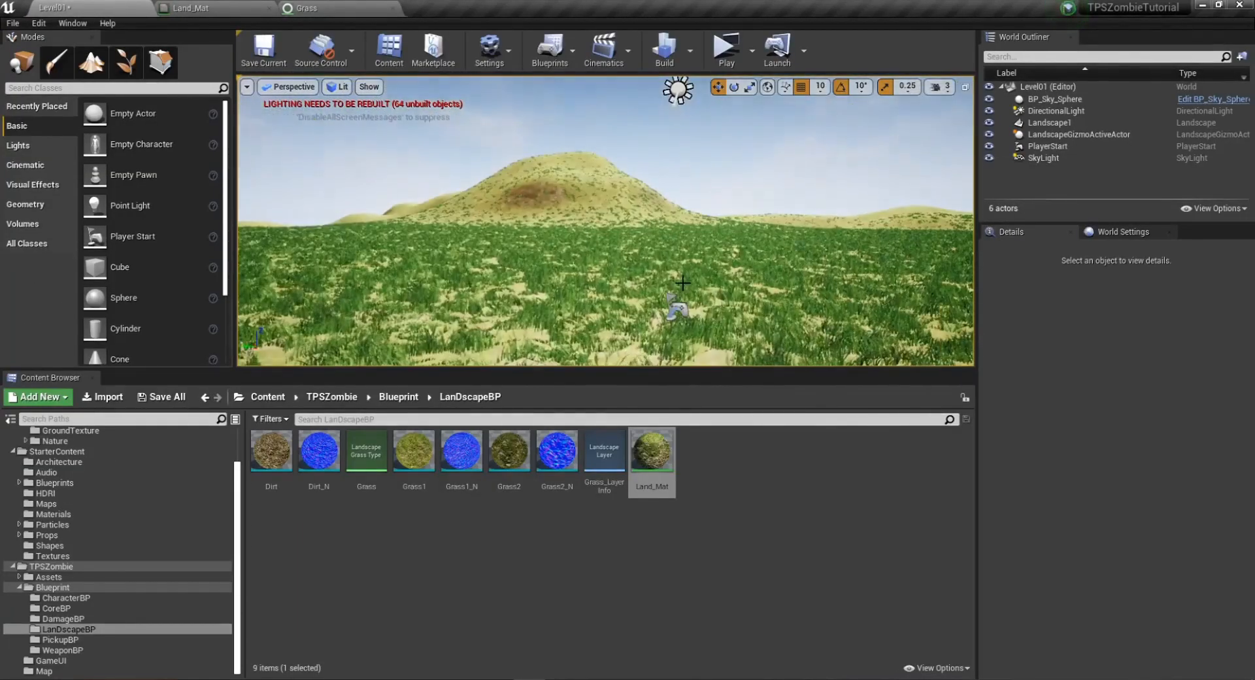
left_click(727, 47)
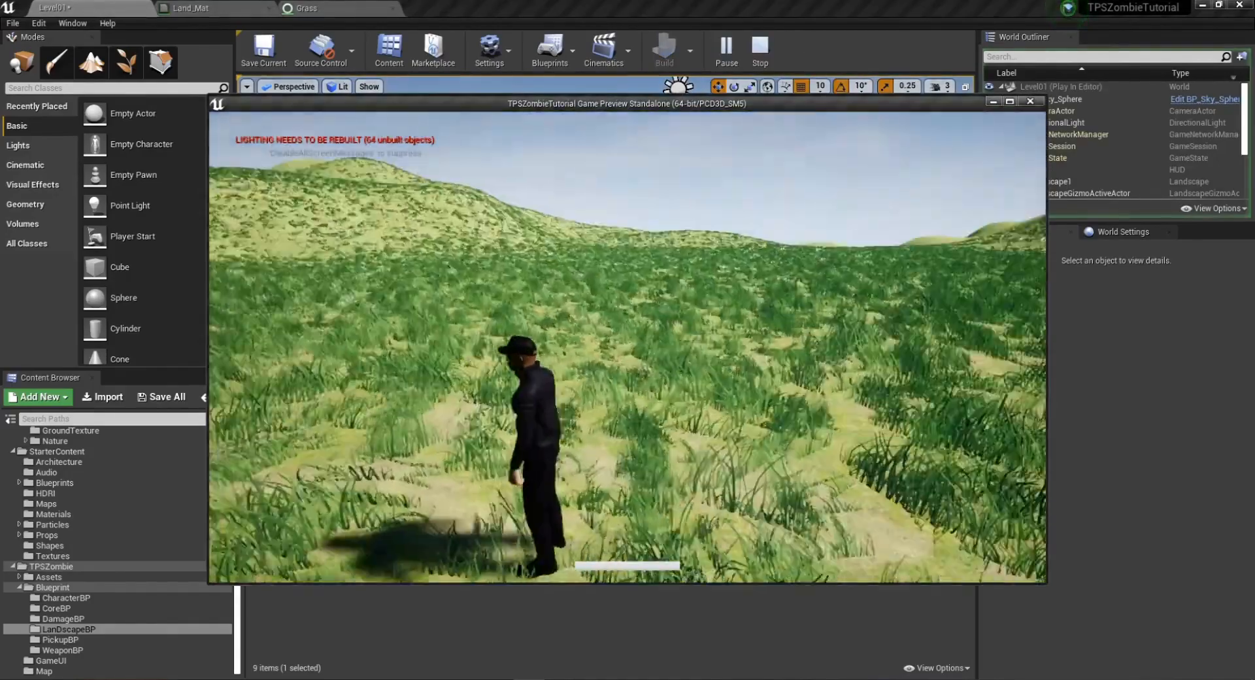
key("w")
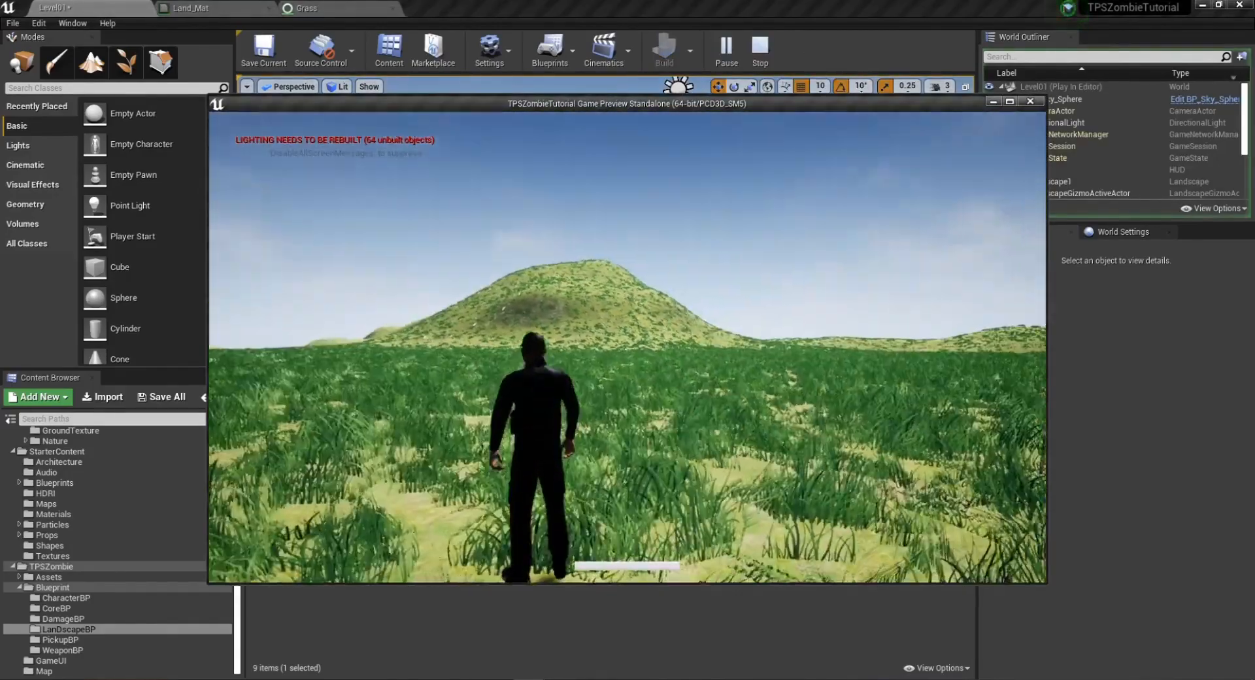
key("w")
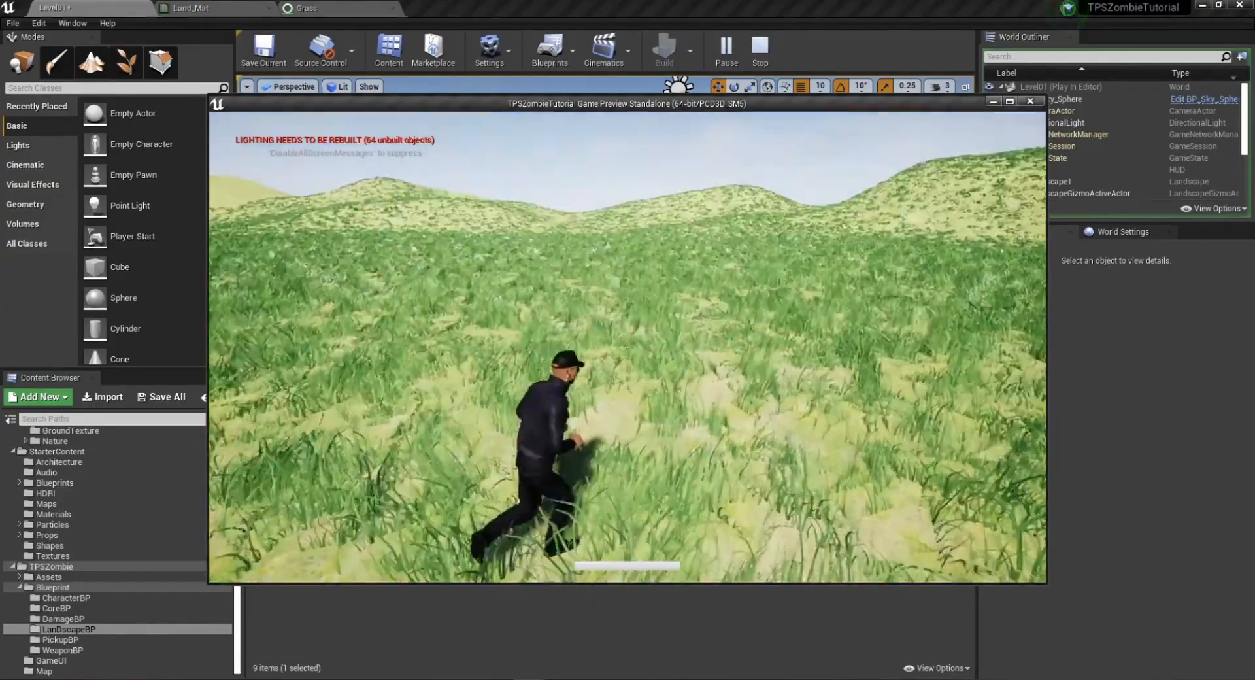
key("w")
key("space")
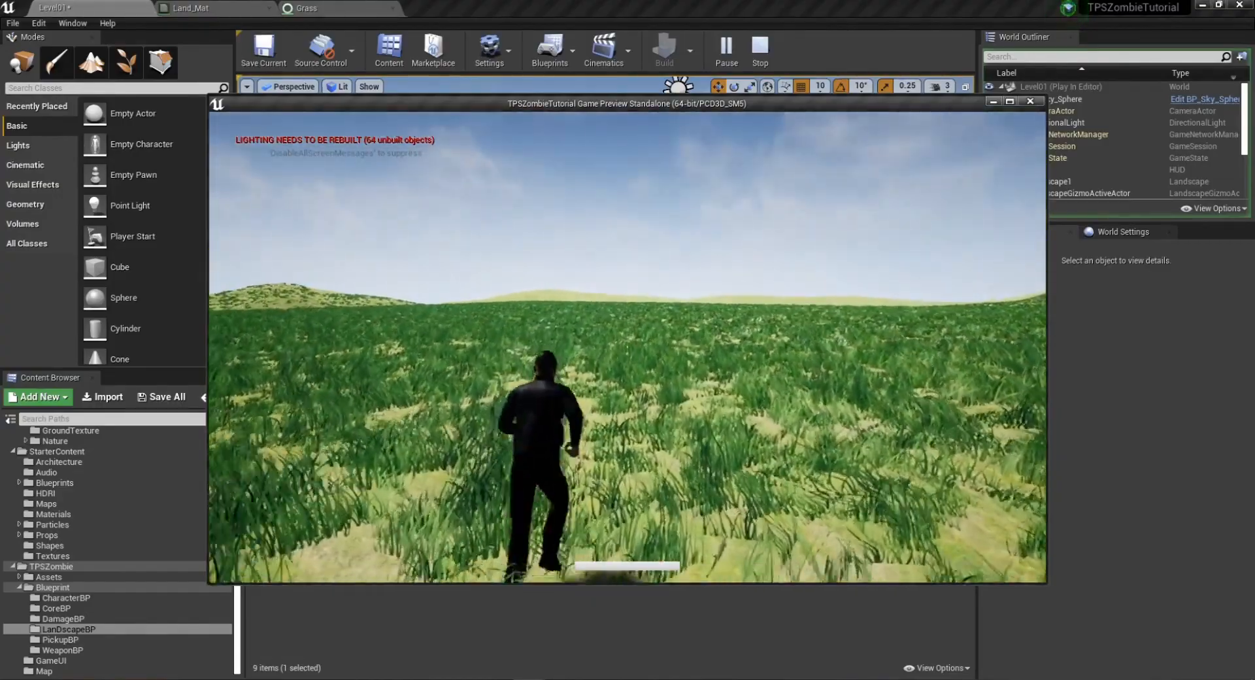
key("w")
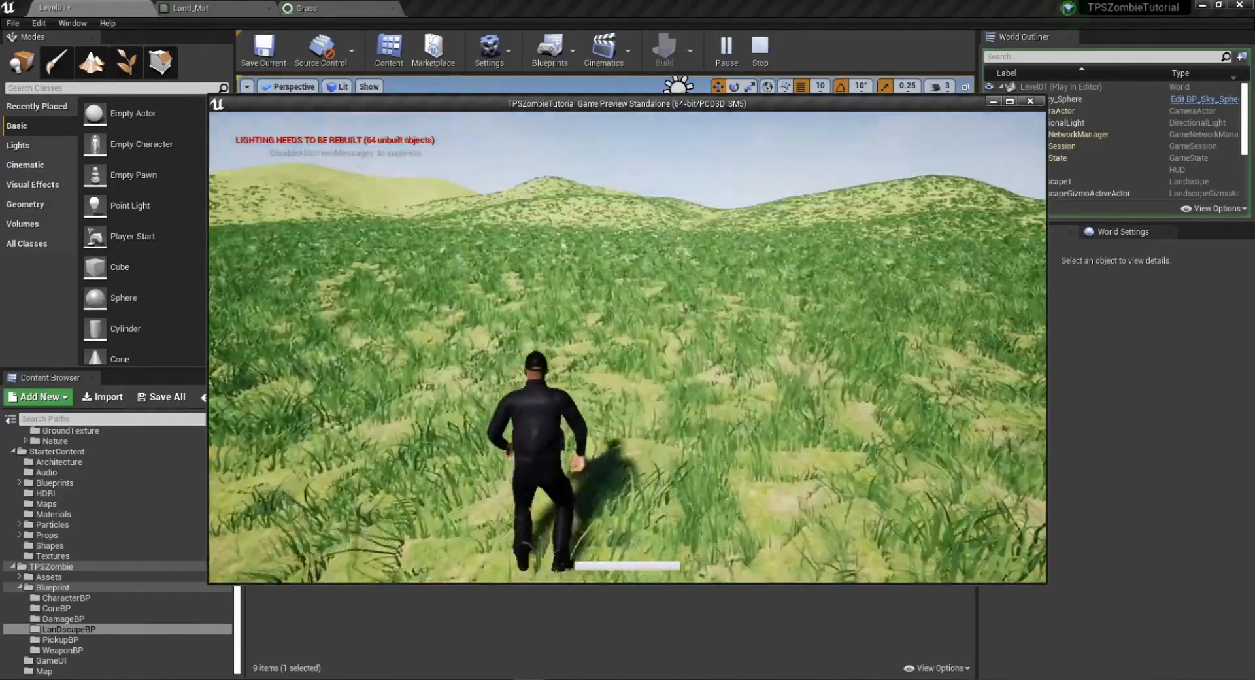
key("w")
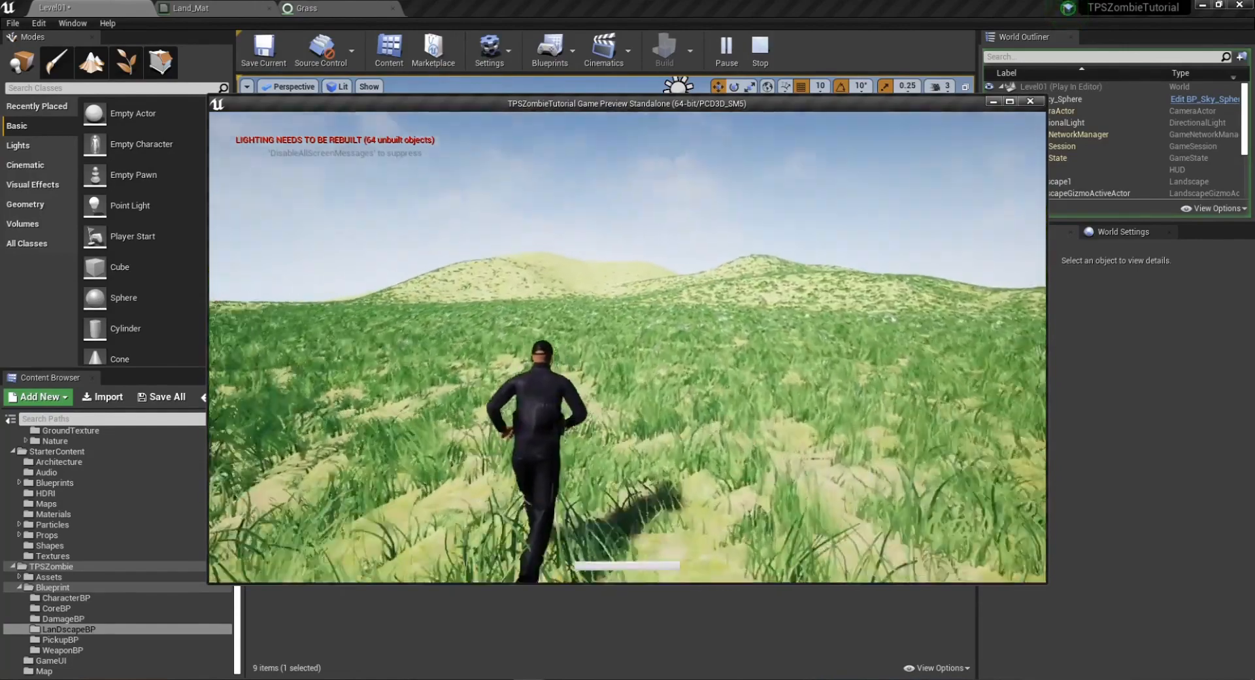
key("Escape")
Review the grass nodes in Land_Mat and the Grass asset's variety settings, closing the material editor.
double_click(672, 461)
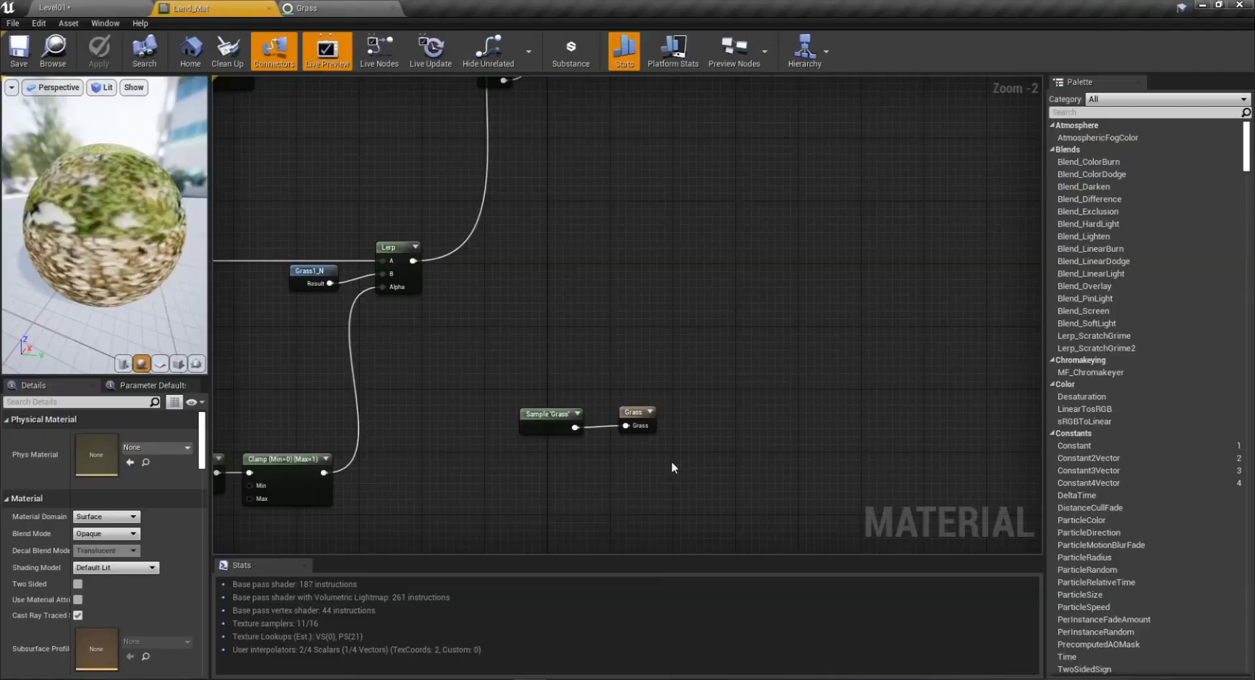
left_click(312, 12)
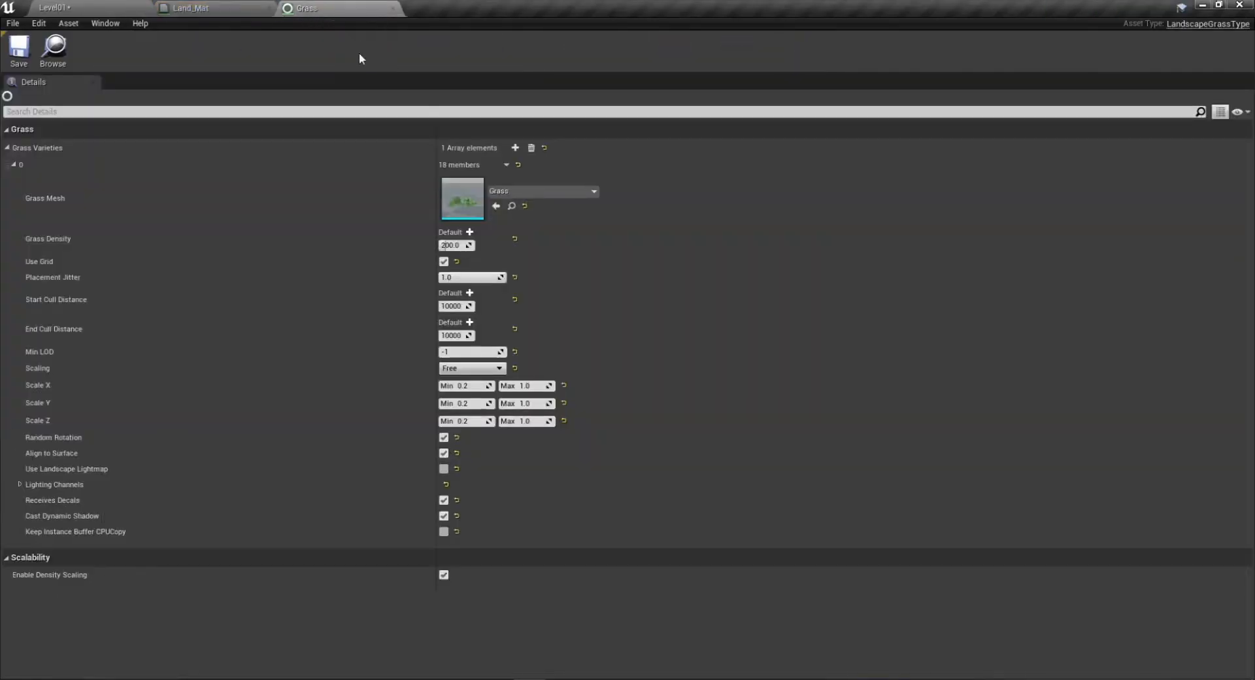
left_click(269, 8)
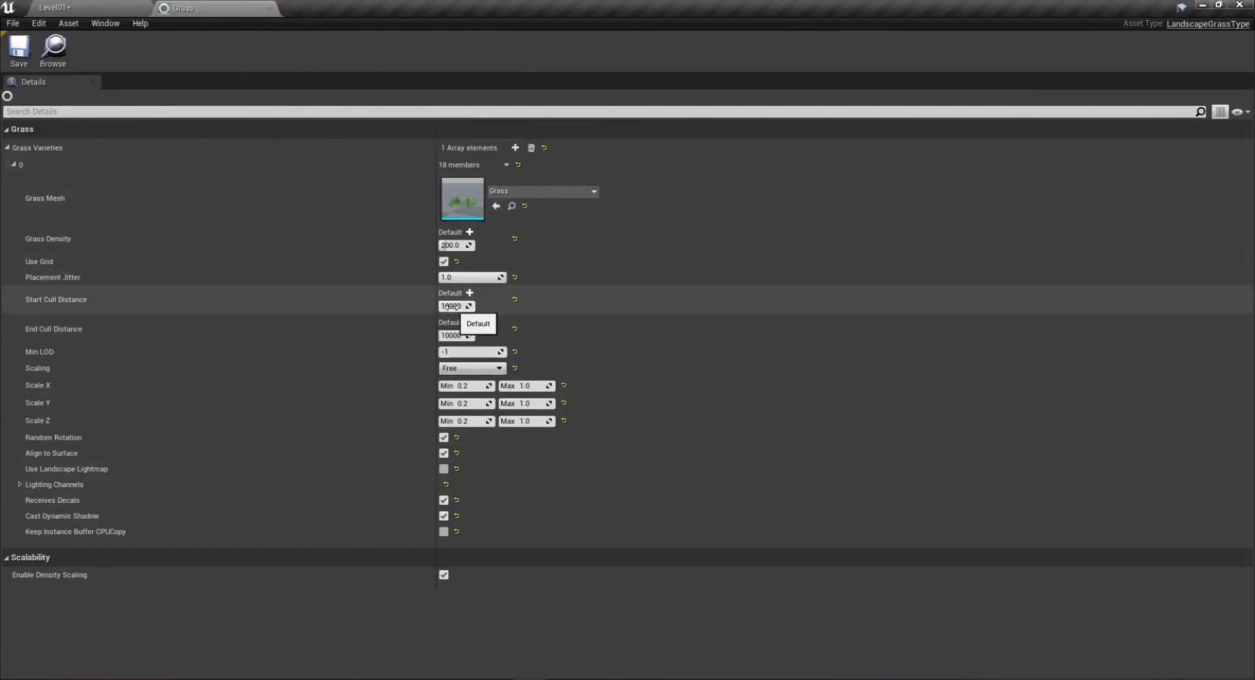
Play-test Level01, running the character across the grassy hills to check the grass coverage, and end the preview.
left_click(85, 8)
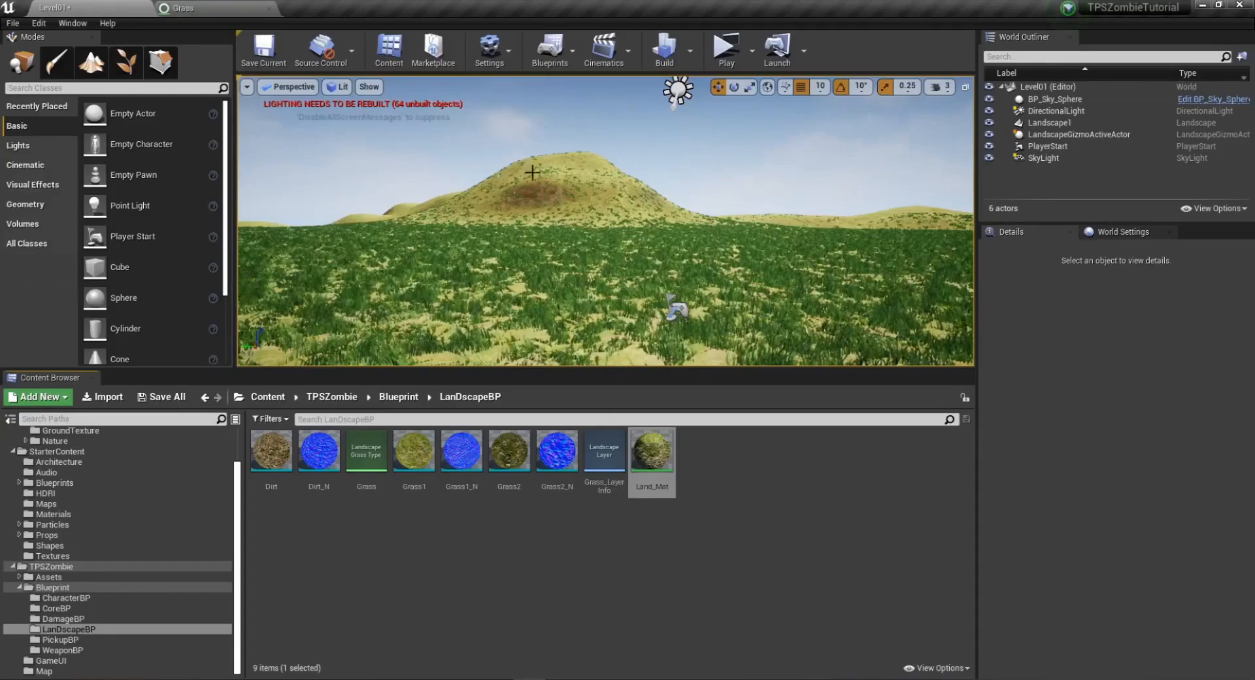
left_click(727, 49)
key("w")
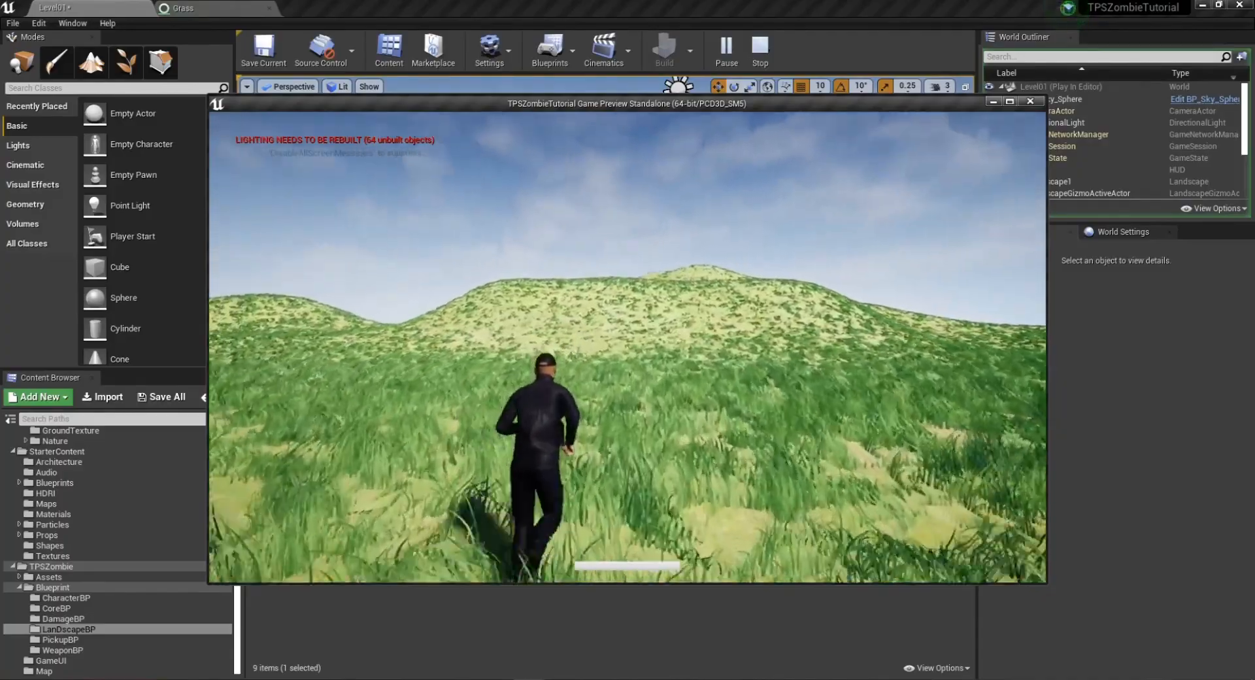
key("w")
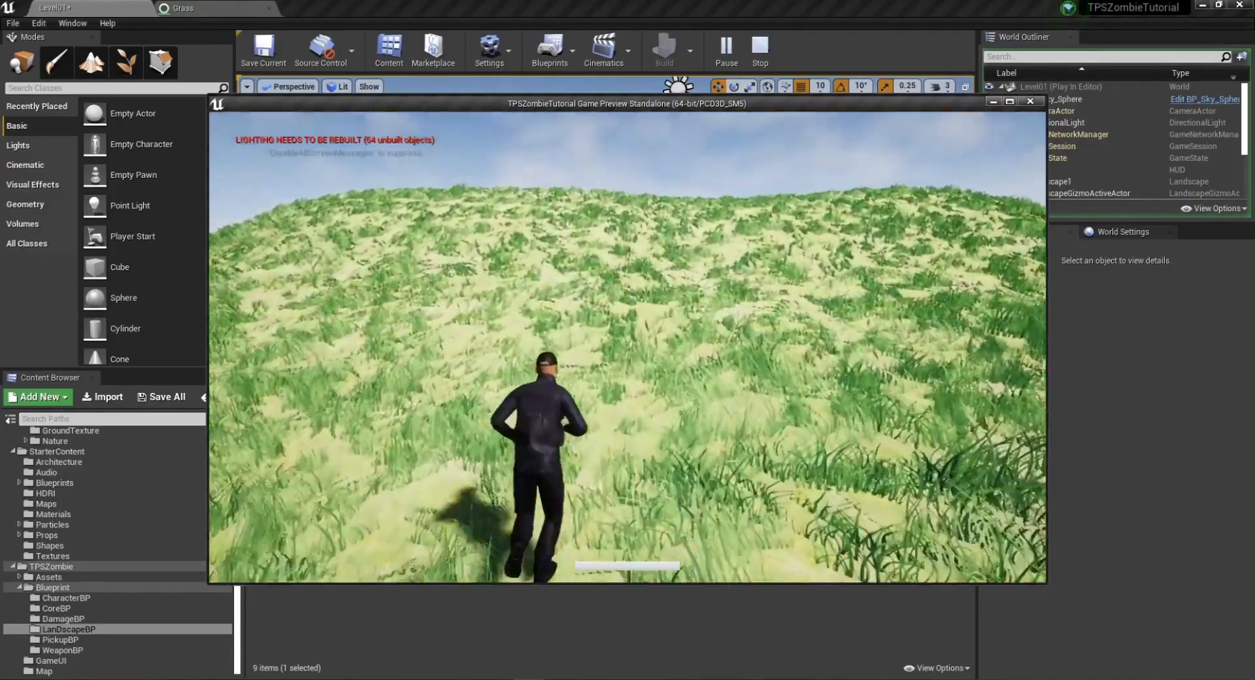
key("d")
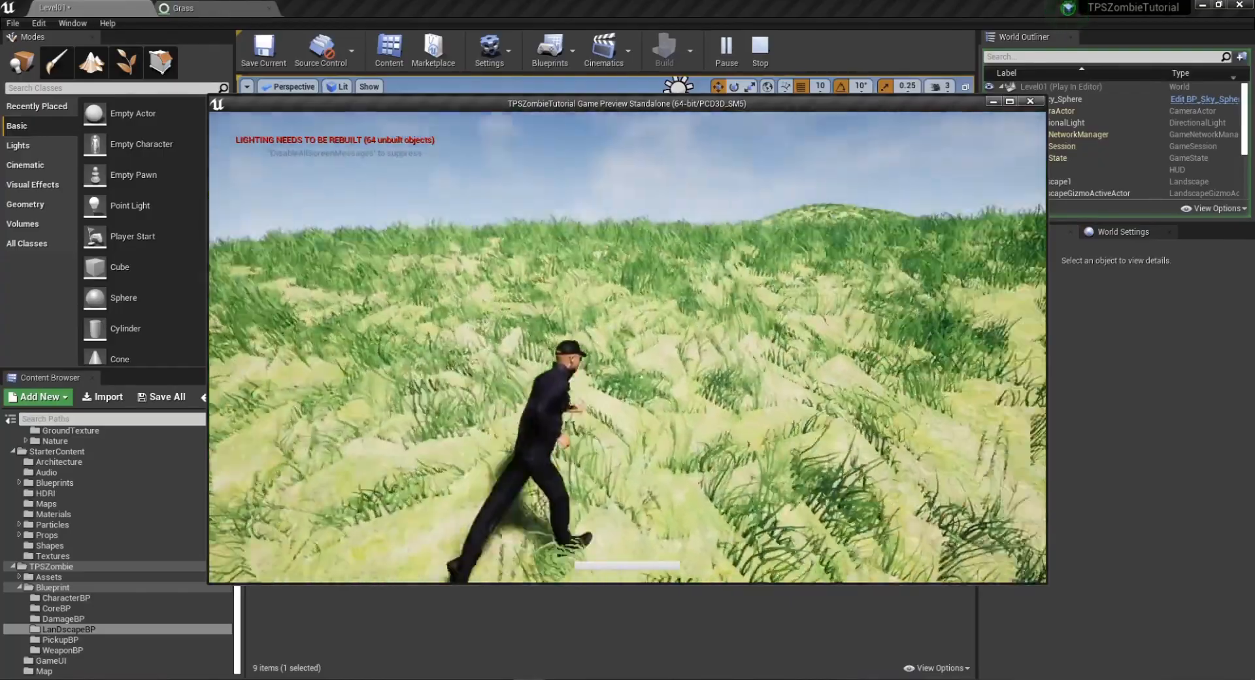
key("w")
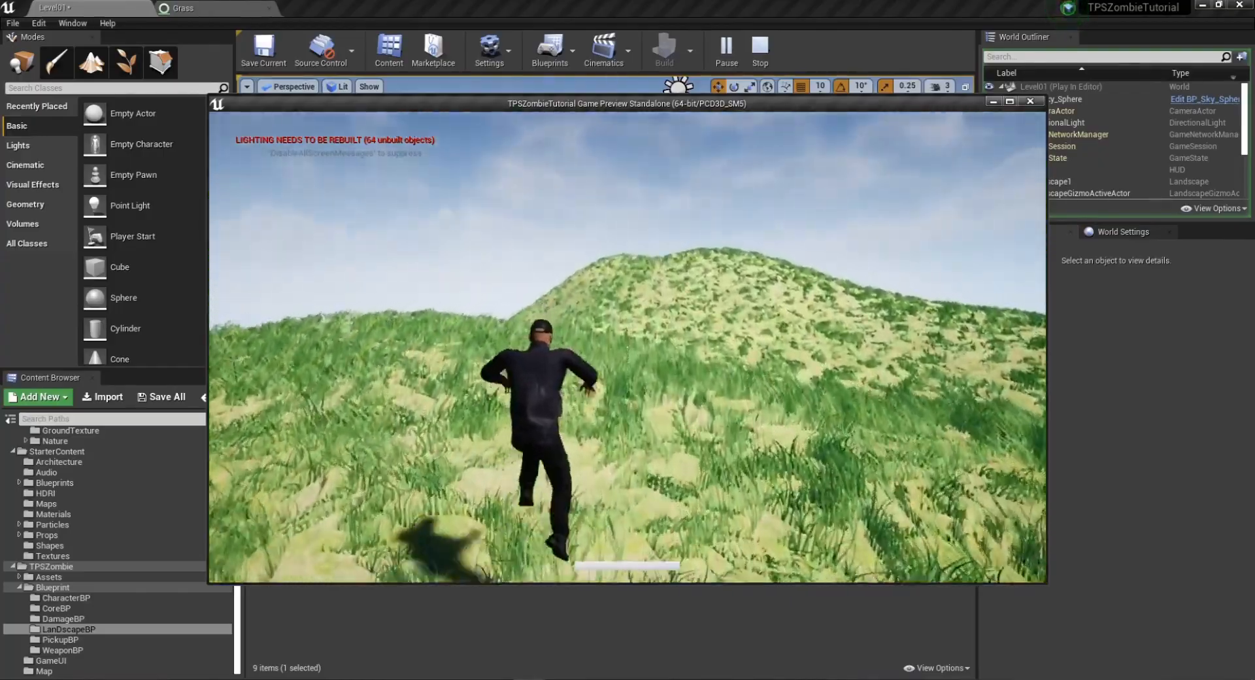
key("w")
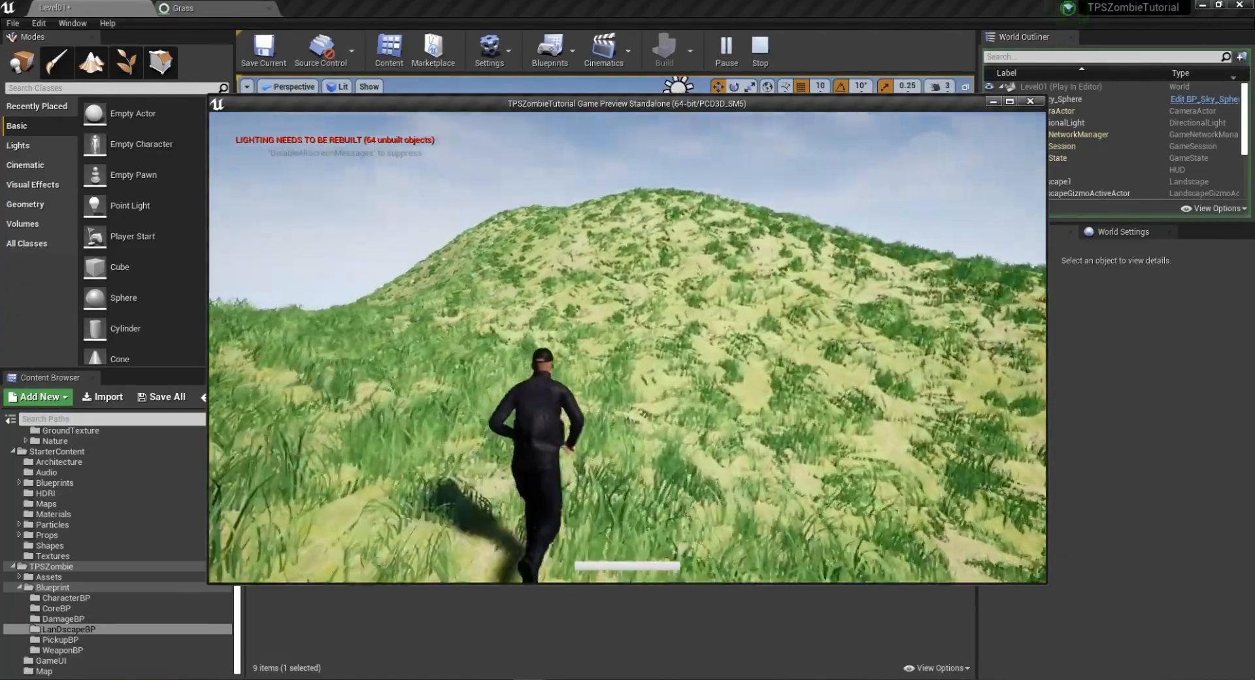
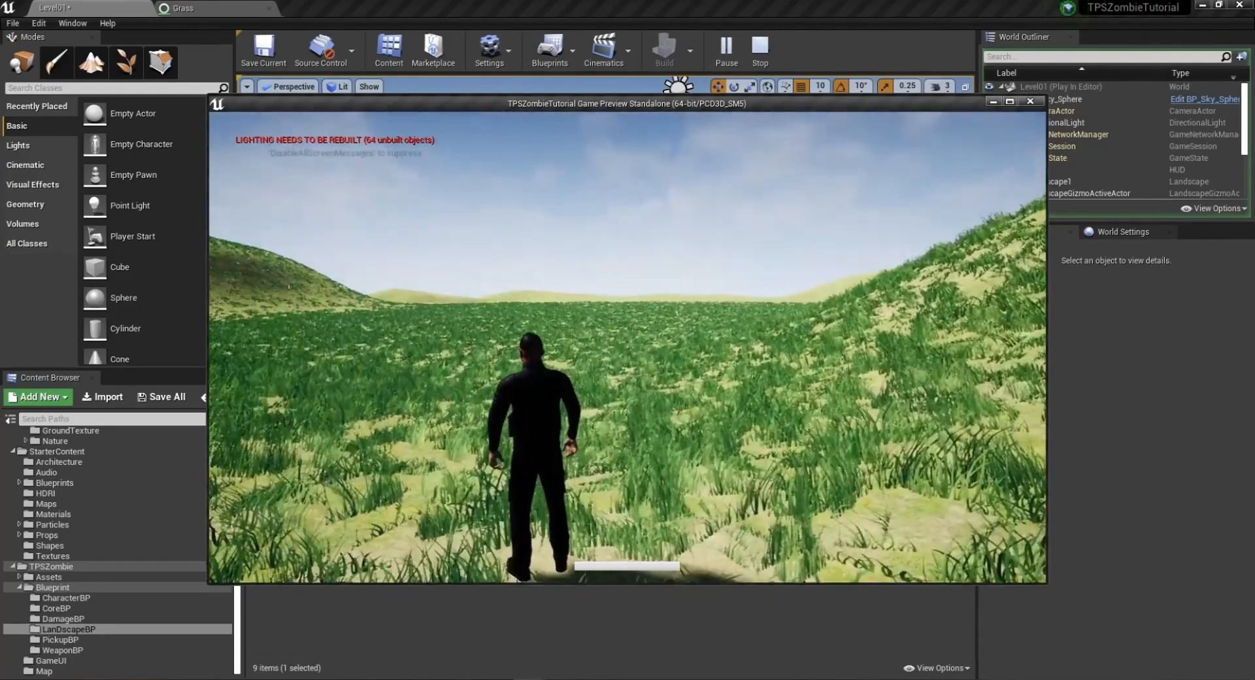
key("Escape")
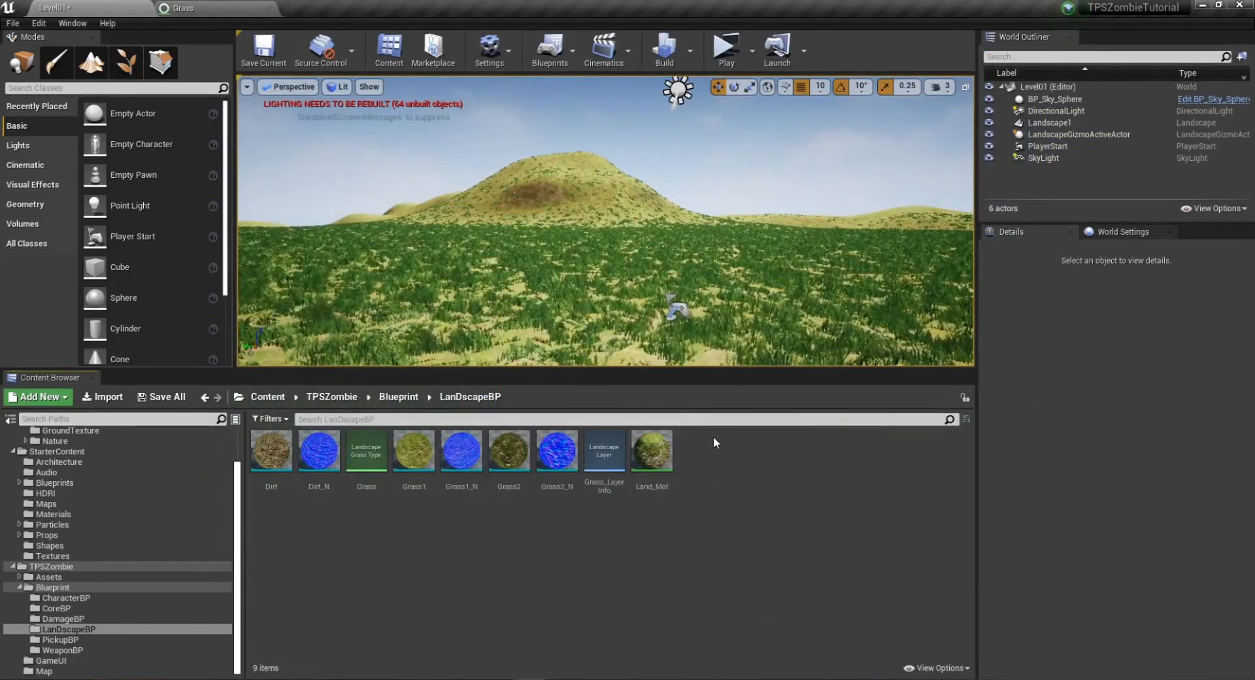
Close the reopened Land_Mat, add a second grass variety to the Grass asset and expand its settings.
double_click(665, 447)
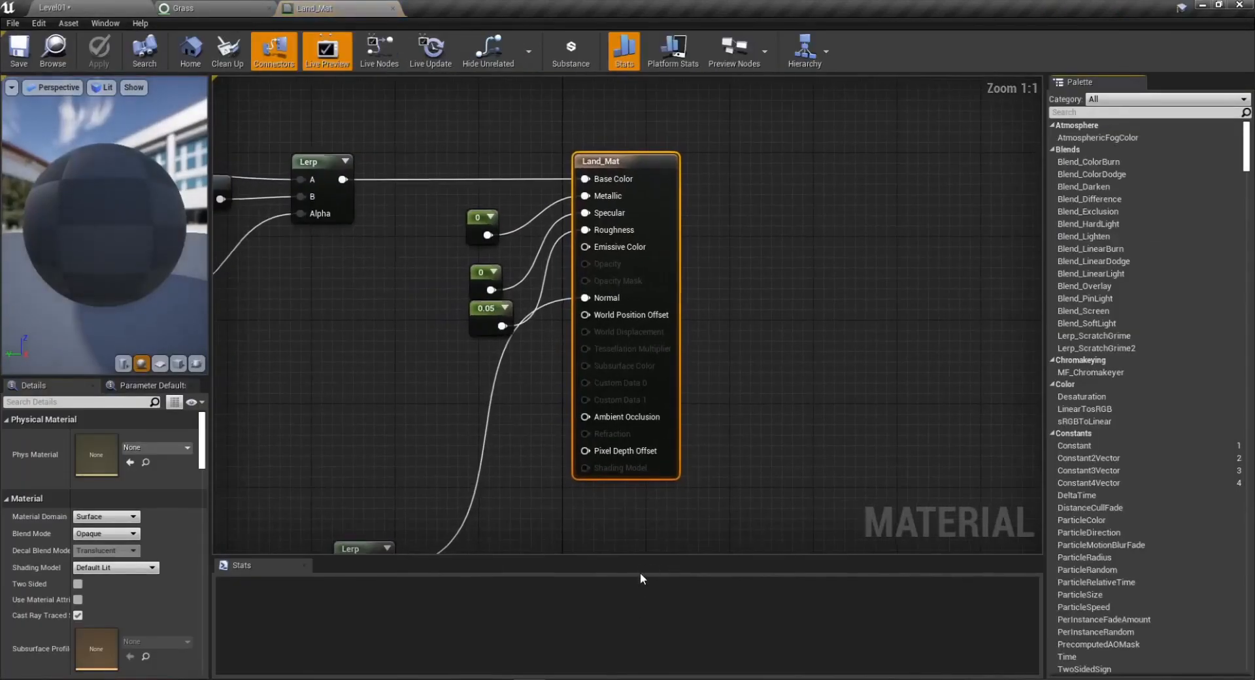
left_click(392, 9)
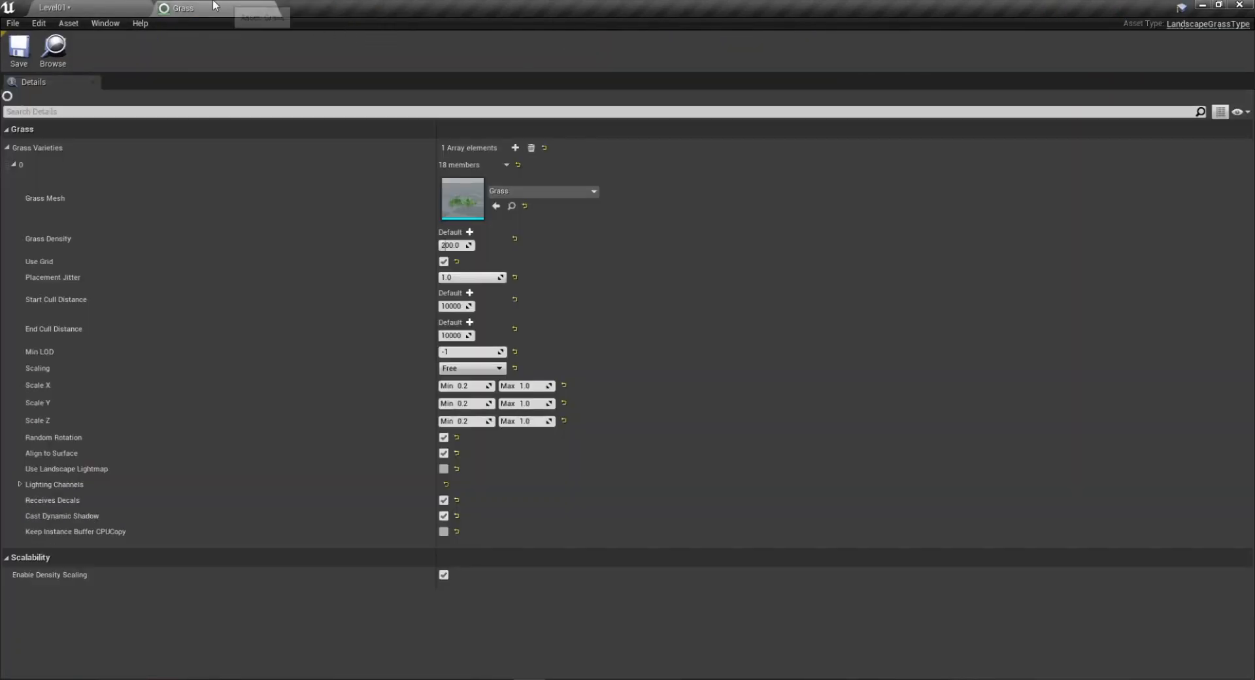
left_click(8, 149)
left_click(516, 148)
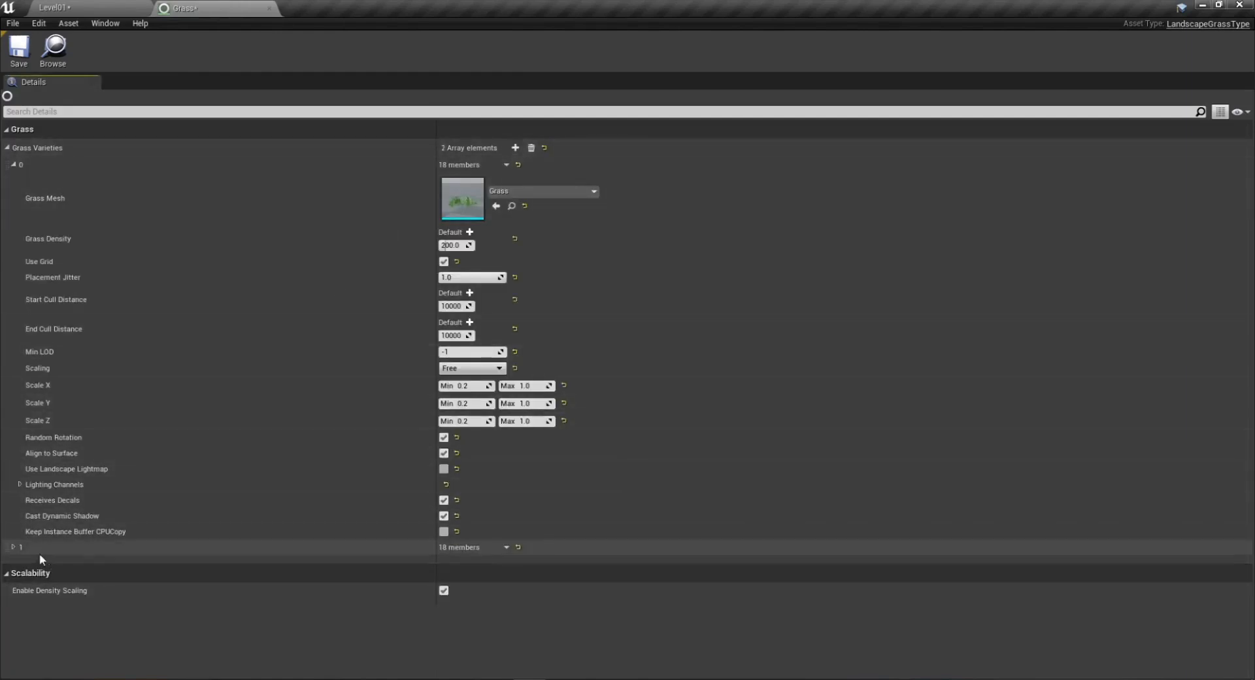
left_click(13, 548)
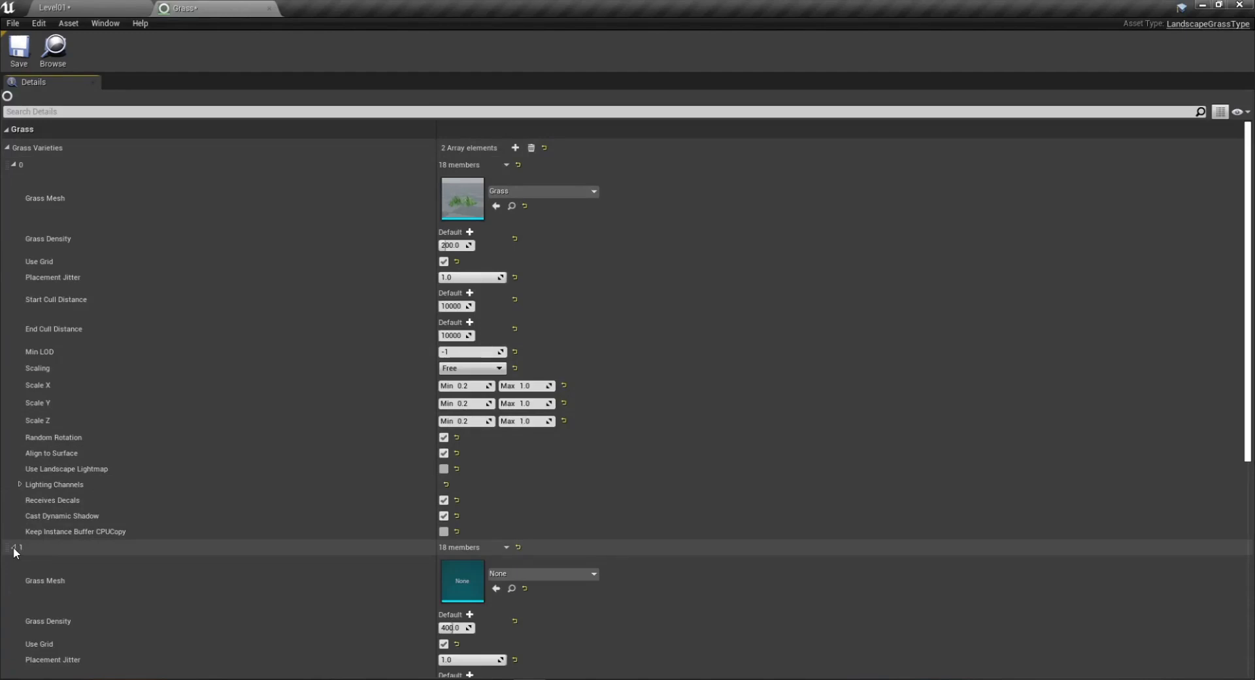
Search the mesh assets for "rock" and assign rock8 as the second variety's Grass Mesh.
left_click(523, 576)
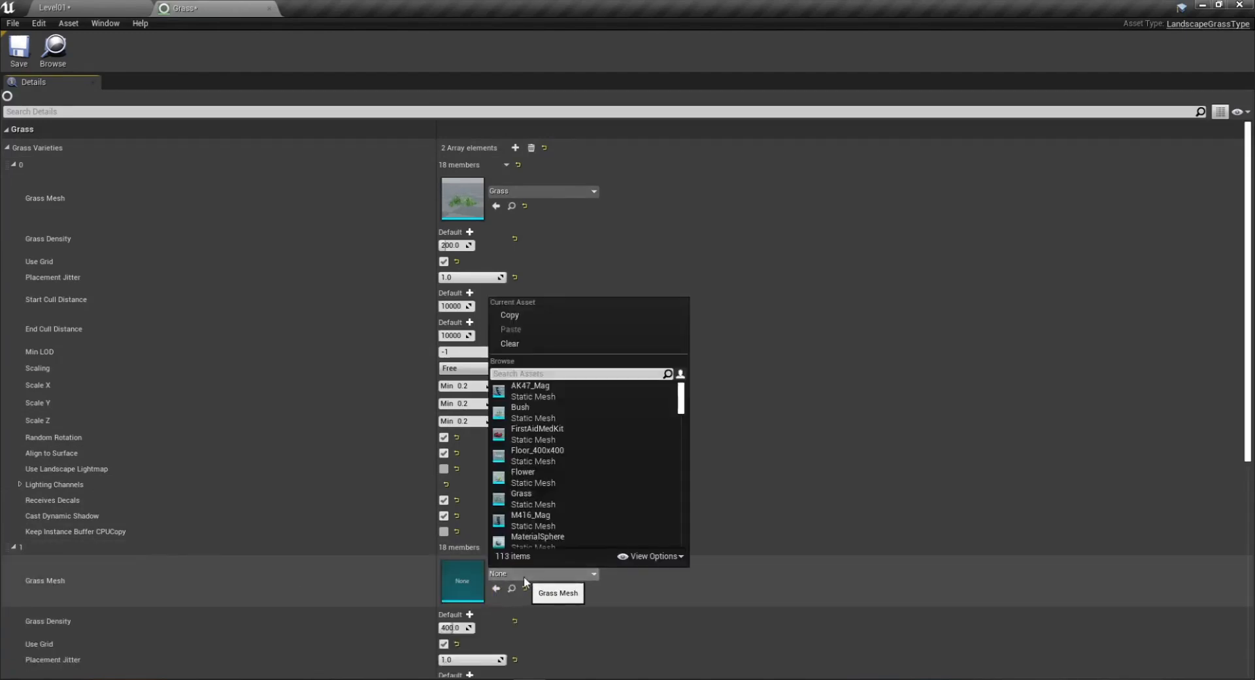
type("sto")
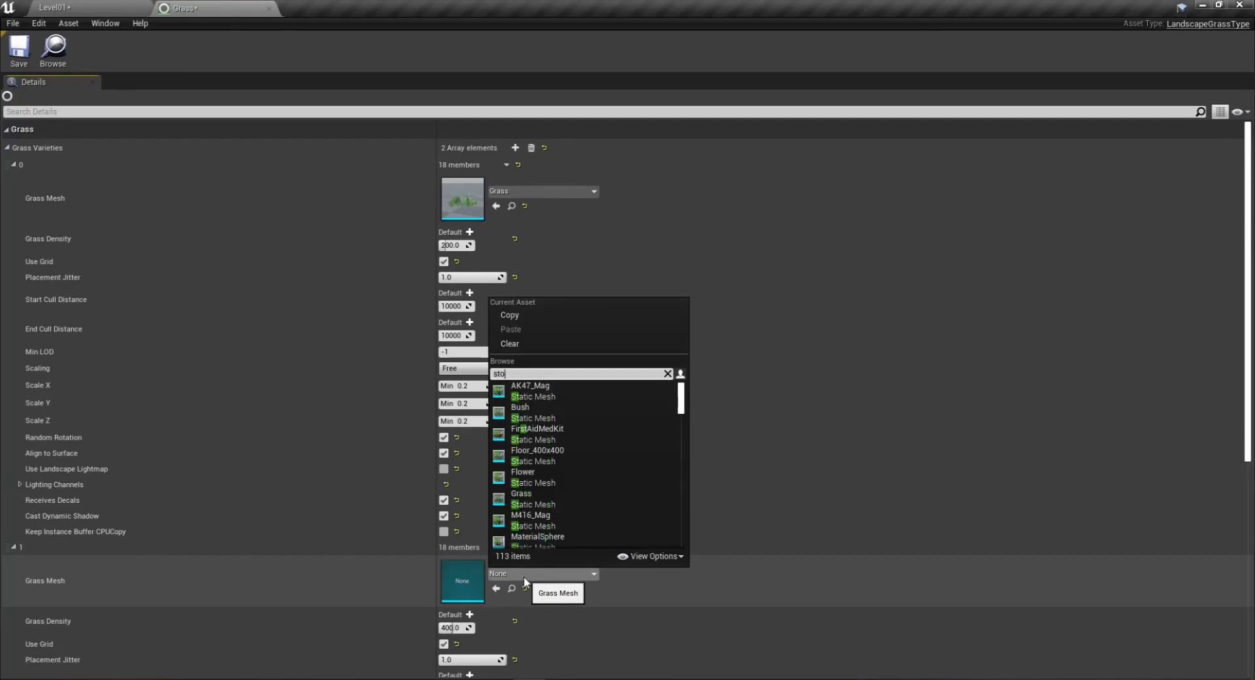
type("n")
key("BackSpace")
key("BackSpace")
key("BackSpace")
key("BackSpace")
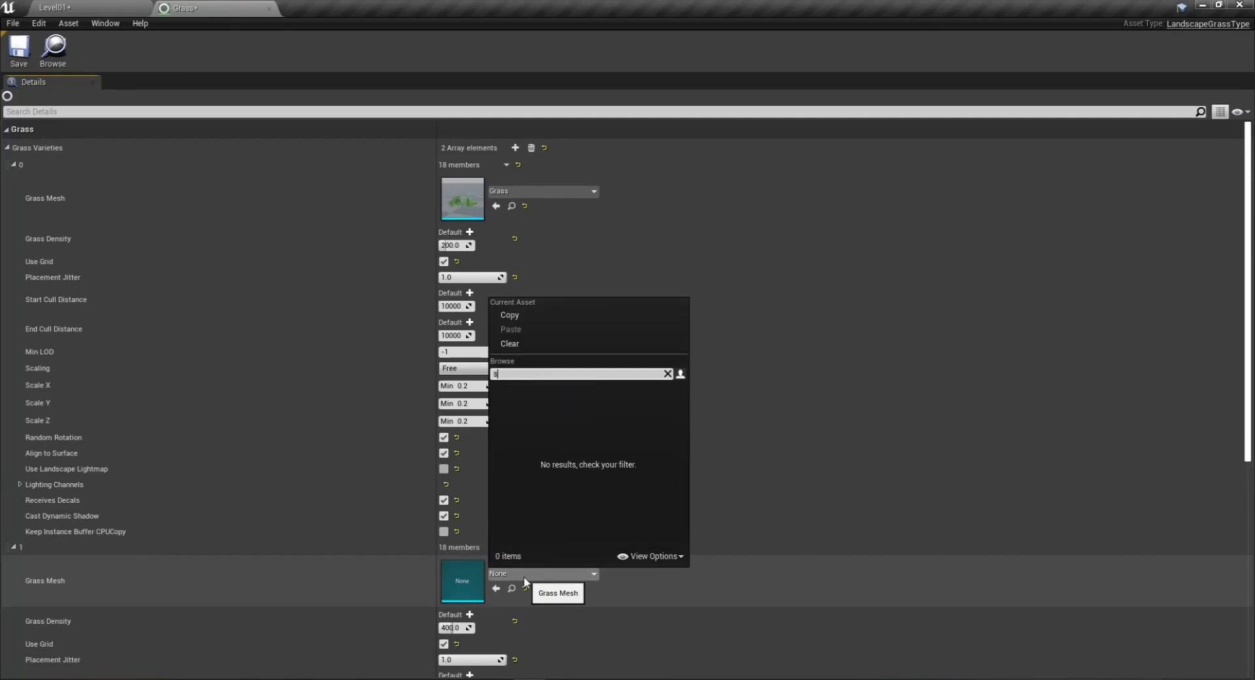
type("rock")
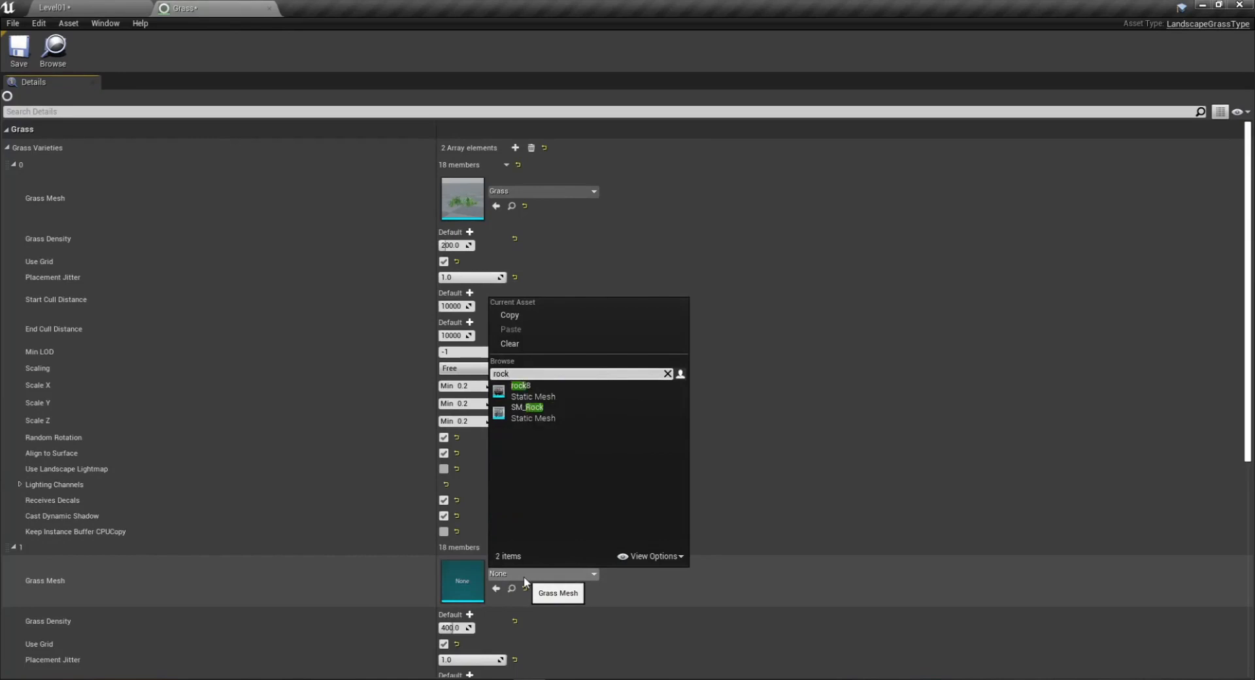
left_click(521, 391)
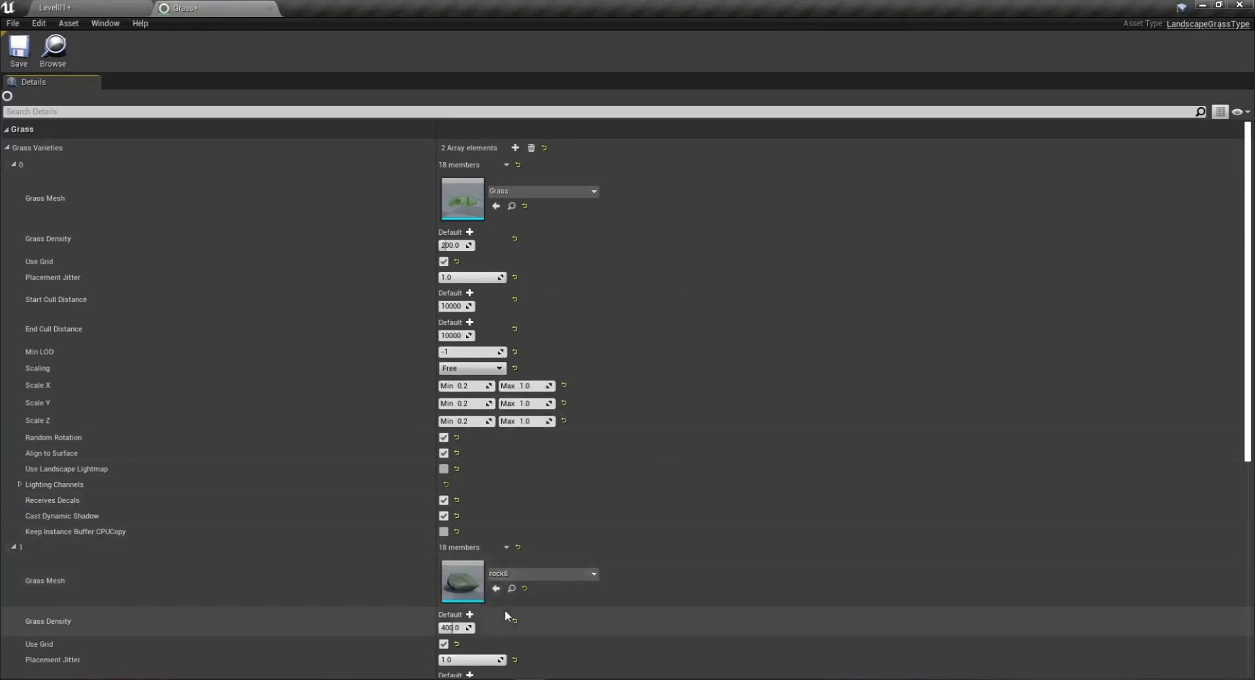
Set the rock variety's Grass Density to 3 and save the Grass asset.
scroll(492, 616, "down", 3)
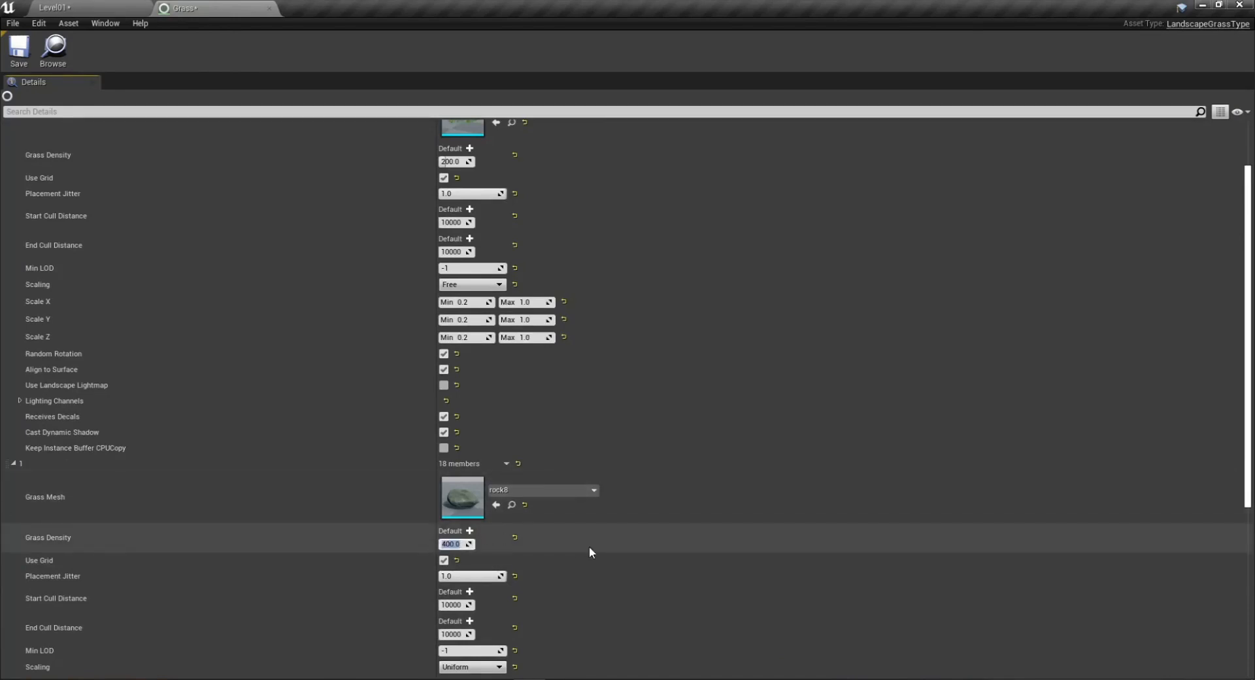
type("1")
key("BackSpace")
type("2")
scroll(469, 583, "down", 3)
scroll(465, 583, "down", 2)
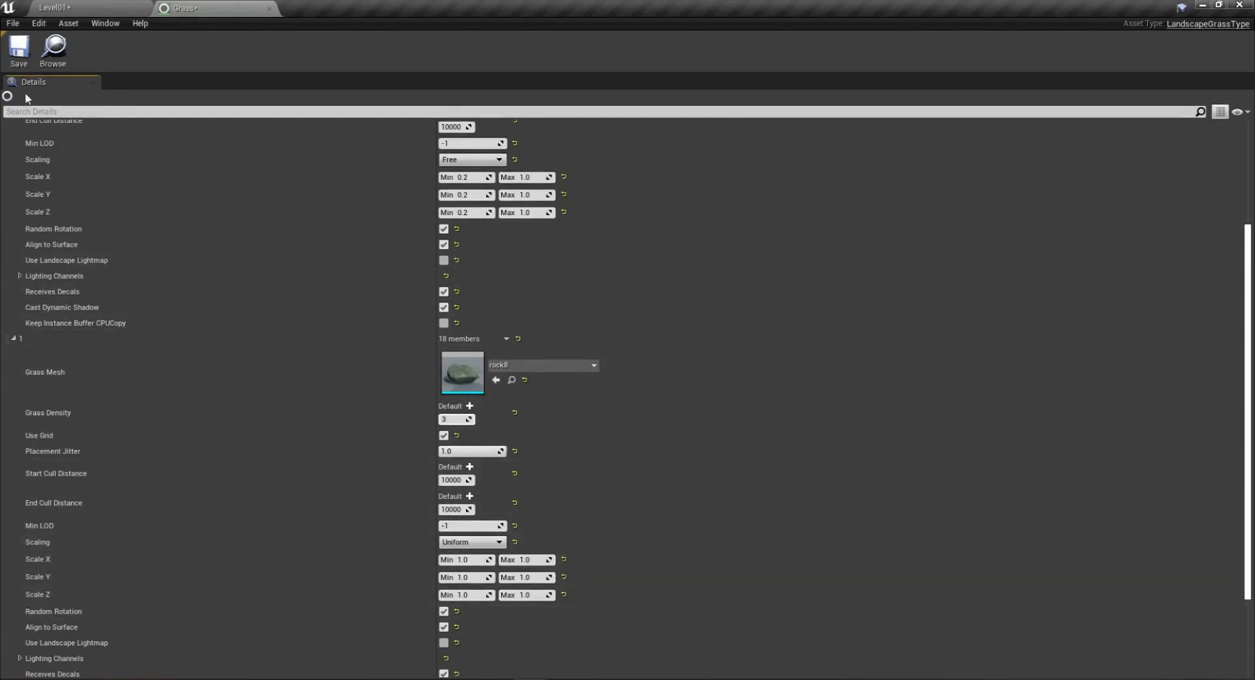
left_click(19, 49)
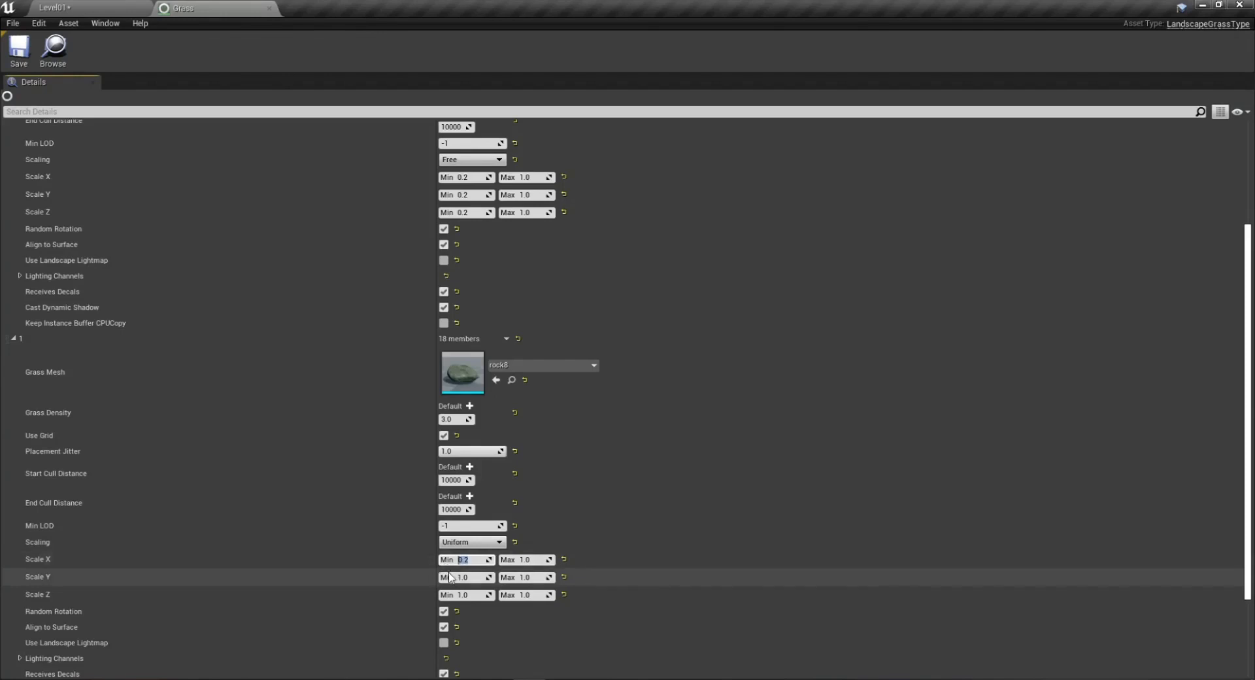
Set the rock variety's X, Y and Z scales to minimum 0.2 and maximum 2.0, and save the Grass asset.
type("0.2")
key("Return")
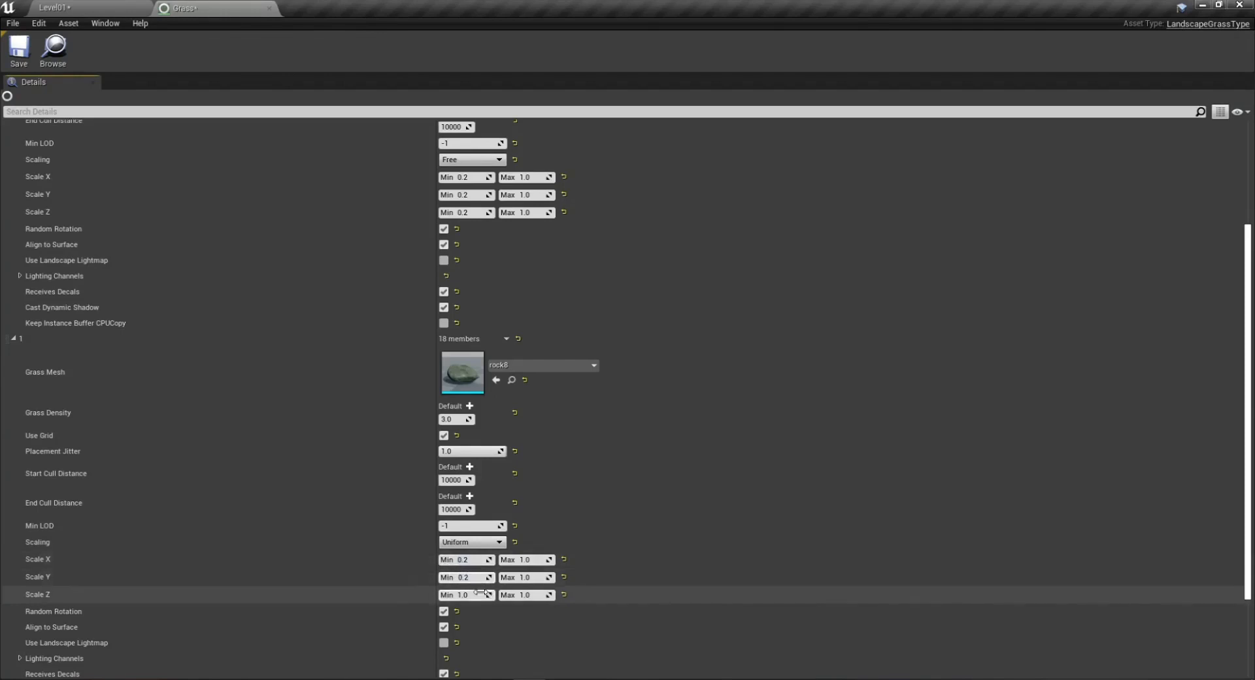
type("0.2")
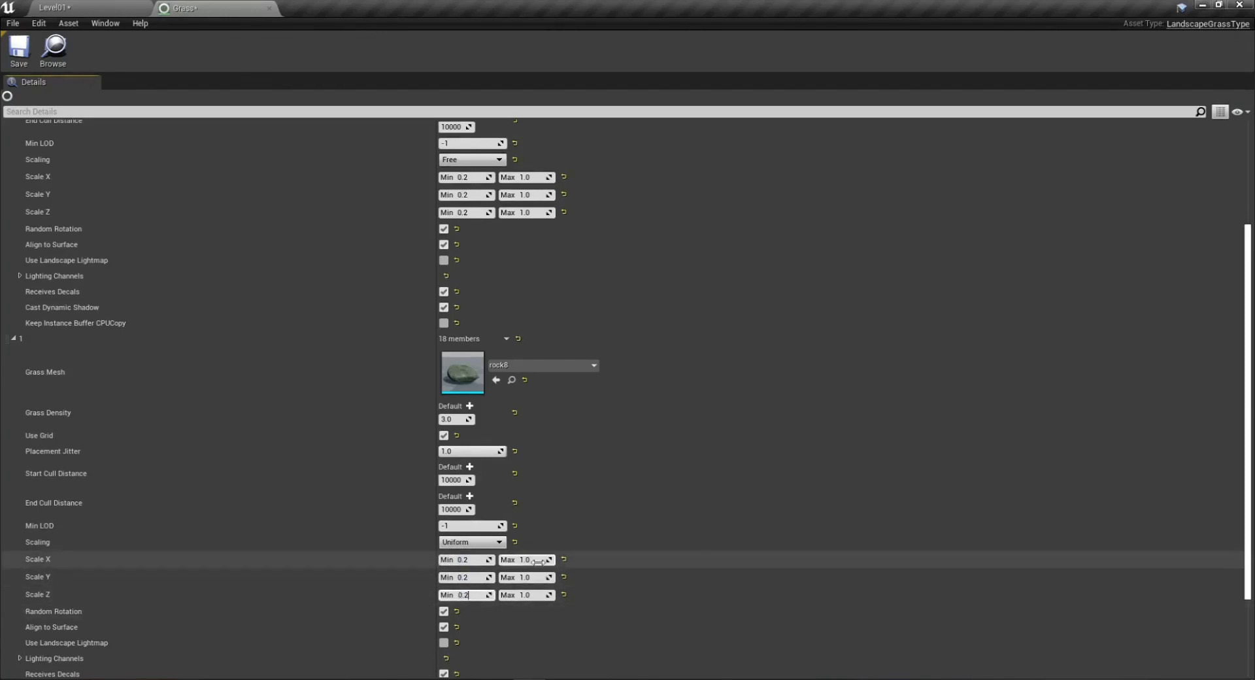
type("2")
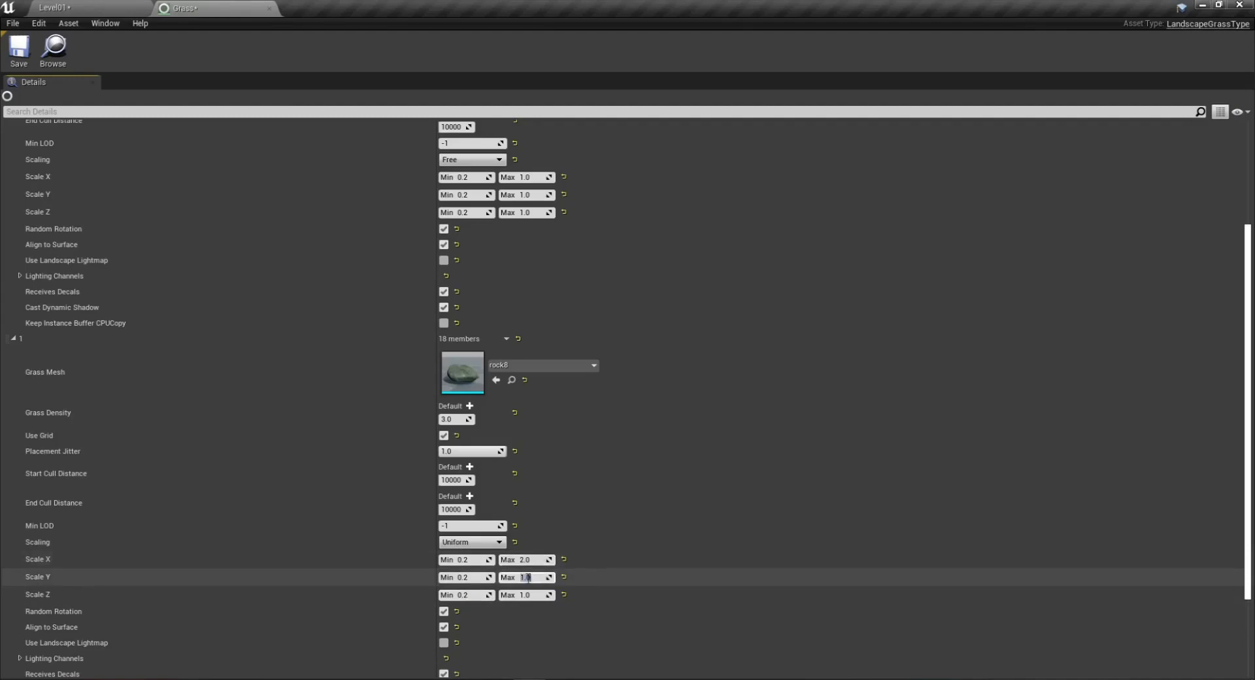
type("22")
key("Return")
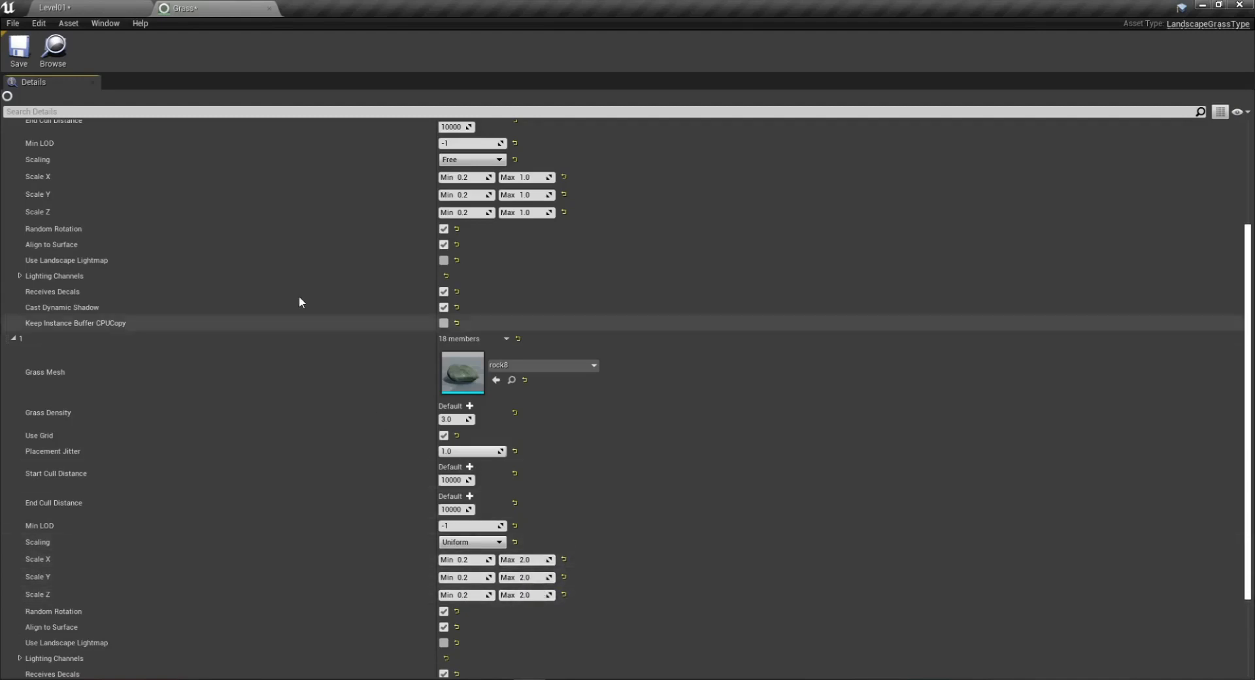
Play-test Level01, running and jumping the character among the scattered rocks, and end the preview.
left_click(106, 13)
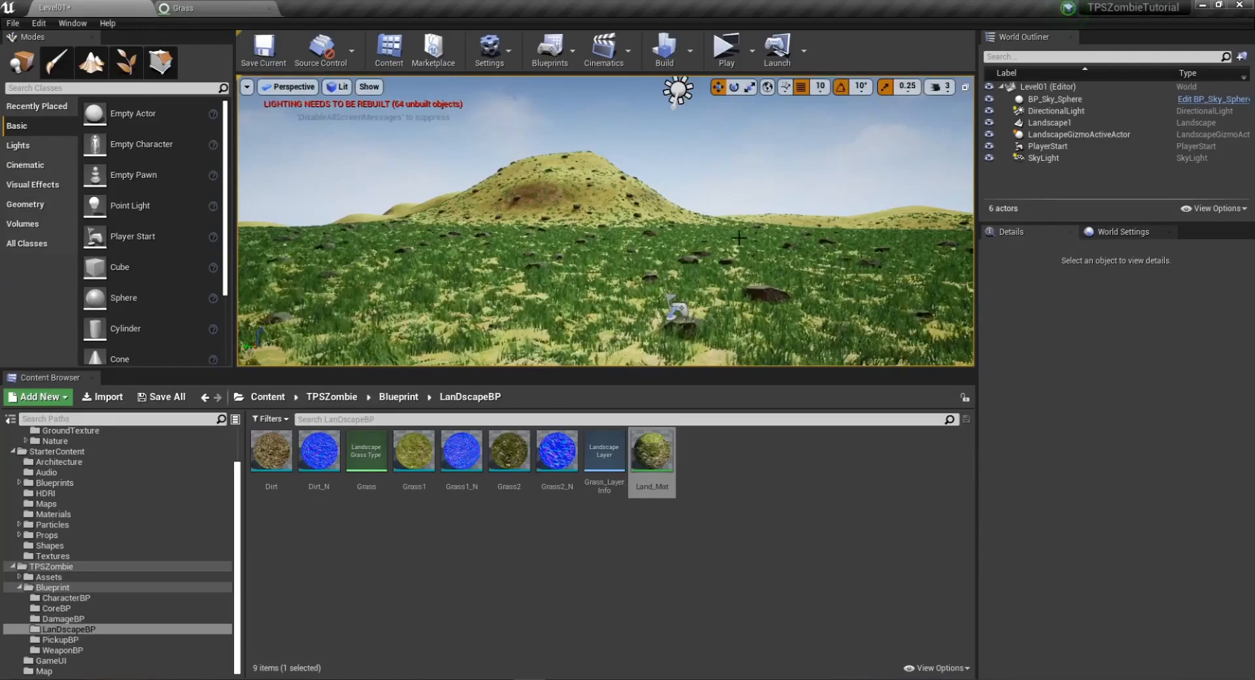
left_click(726, 49)
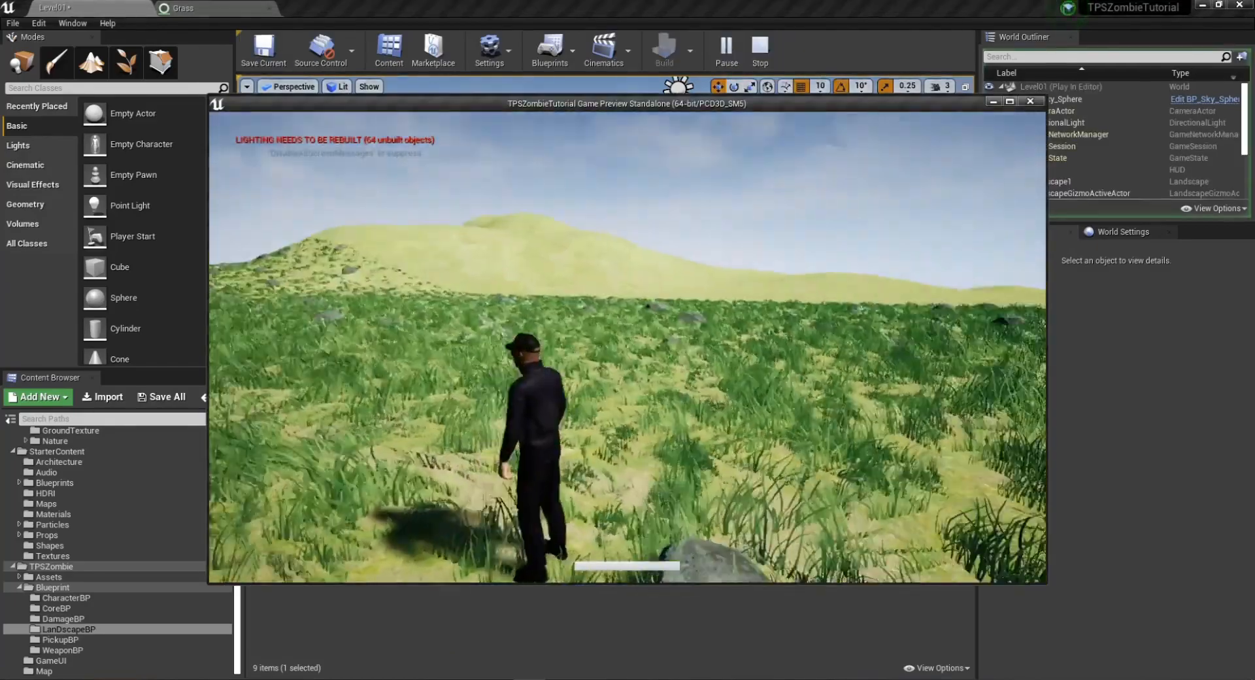
key("w")
key("space")
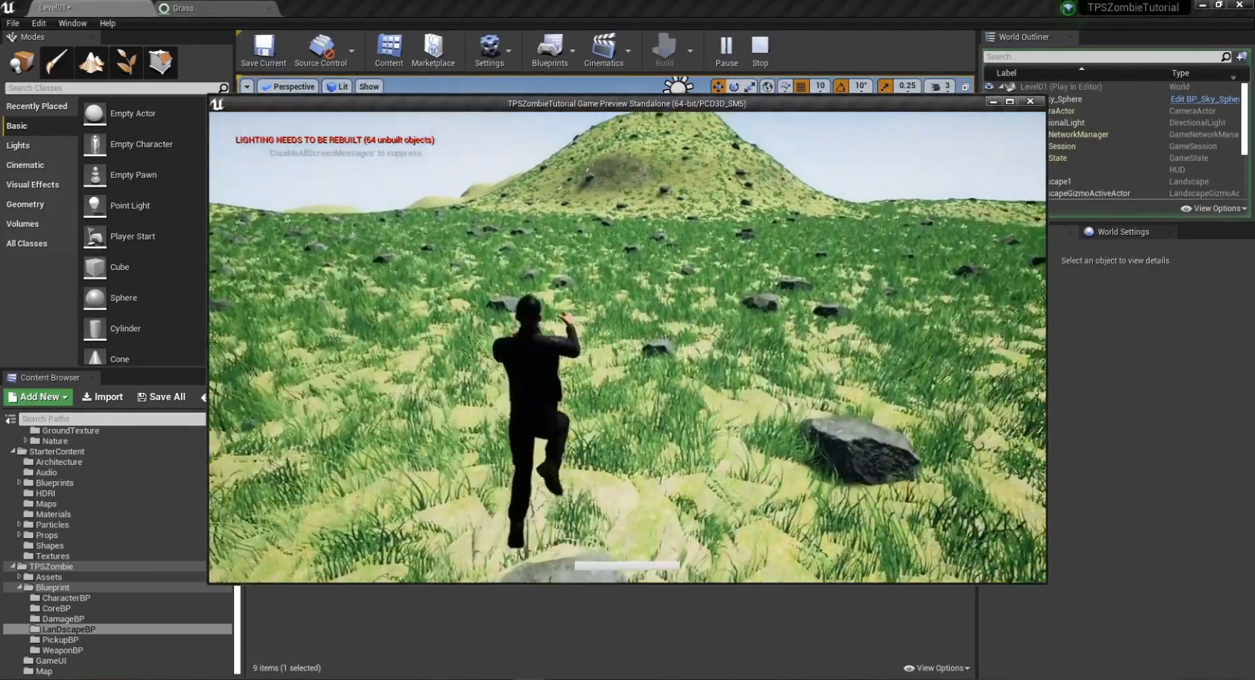
key("w")
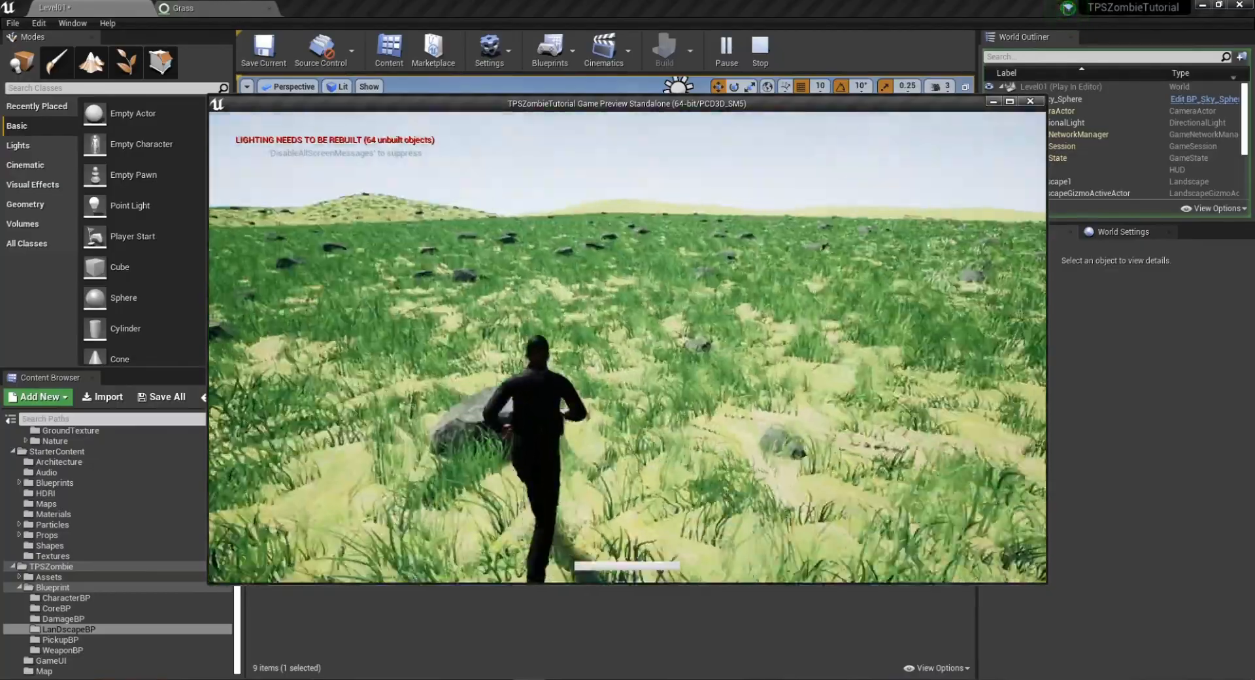
key("w")
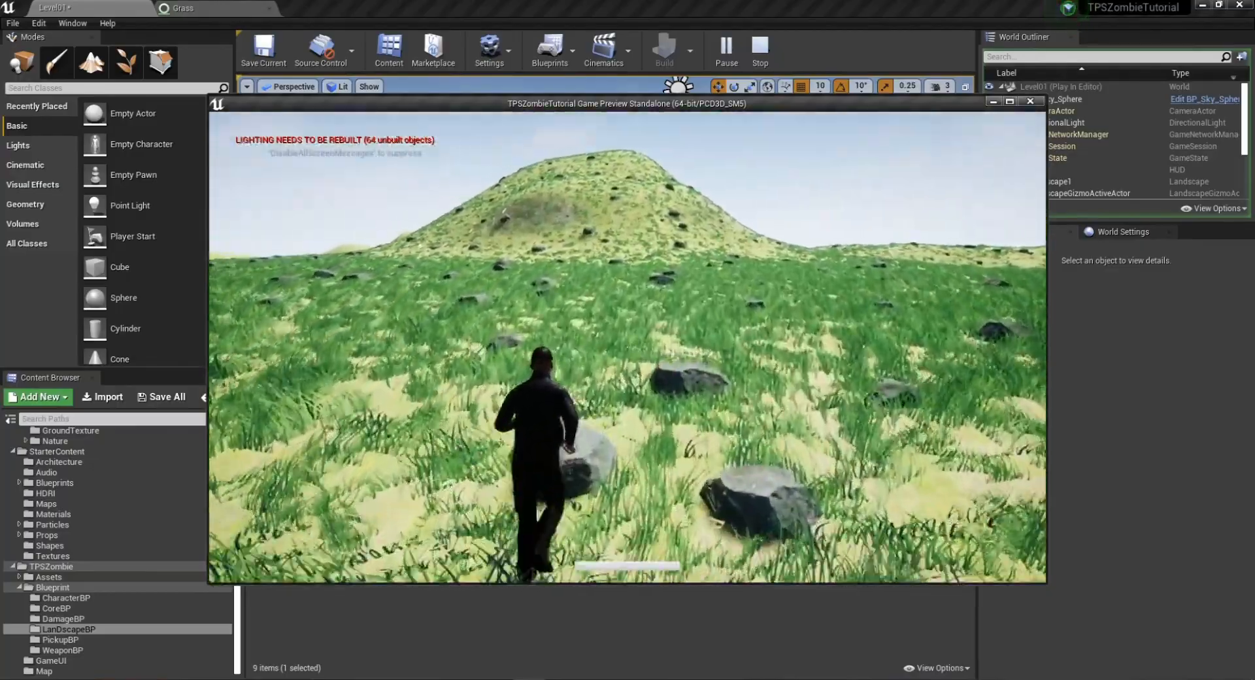
key("w")
key("space")
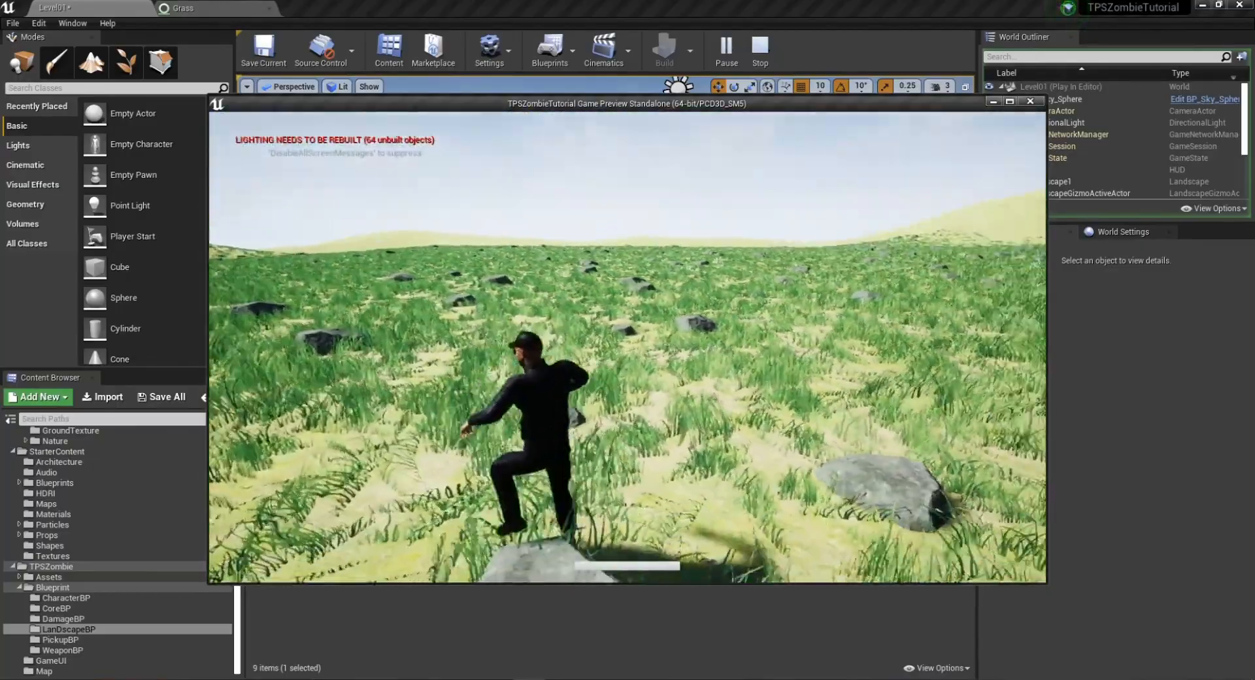
key("w")
key("Escape")
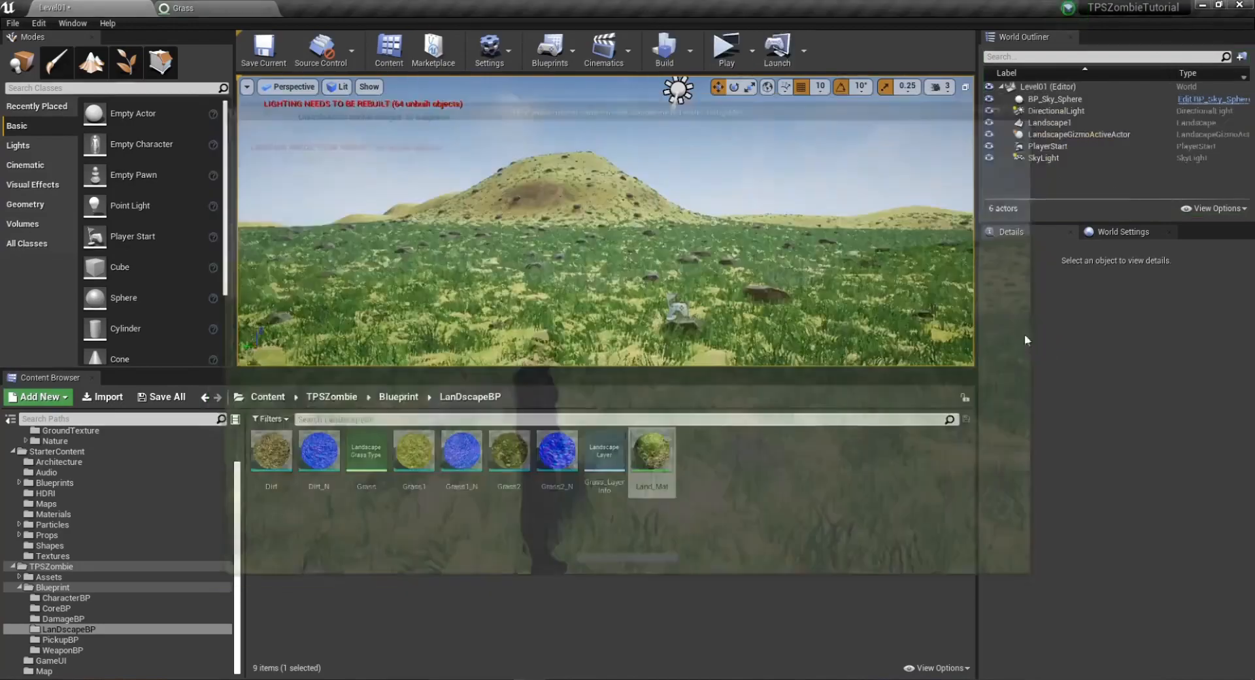
Locate the rock8 static mesh in the project's Nature/Stone folder, starting from the Grass asset.
double_click(366, 451)
left_click(513, 380)
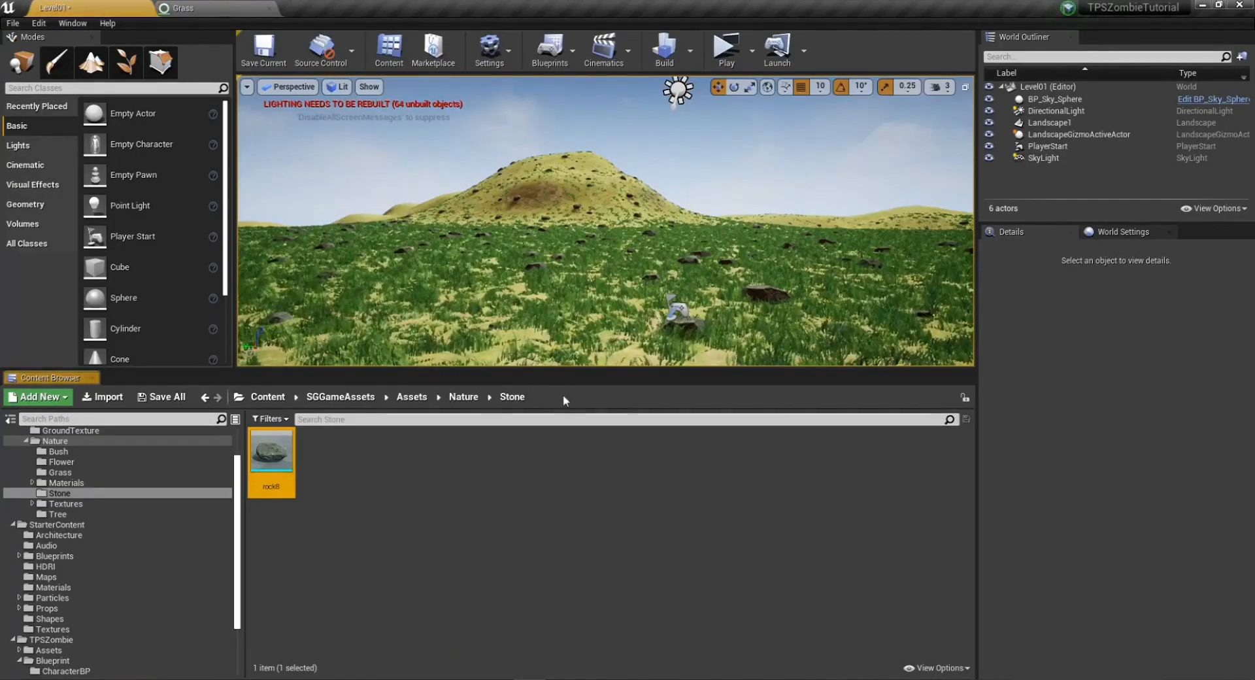
Open the rock8 static mesh to inspect its shape and collision display, and return to Level01.
double_click(277, 455)
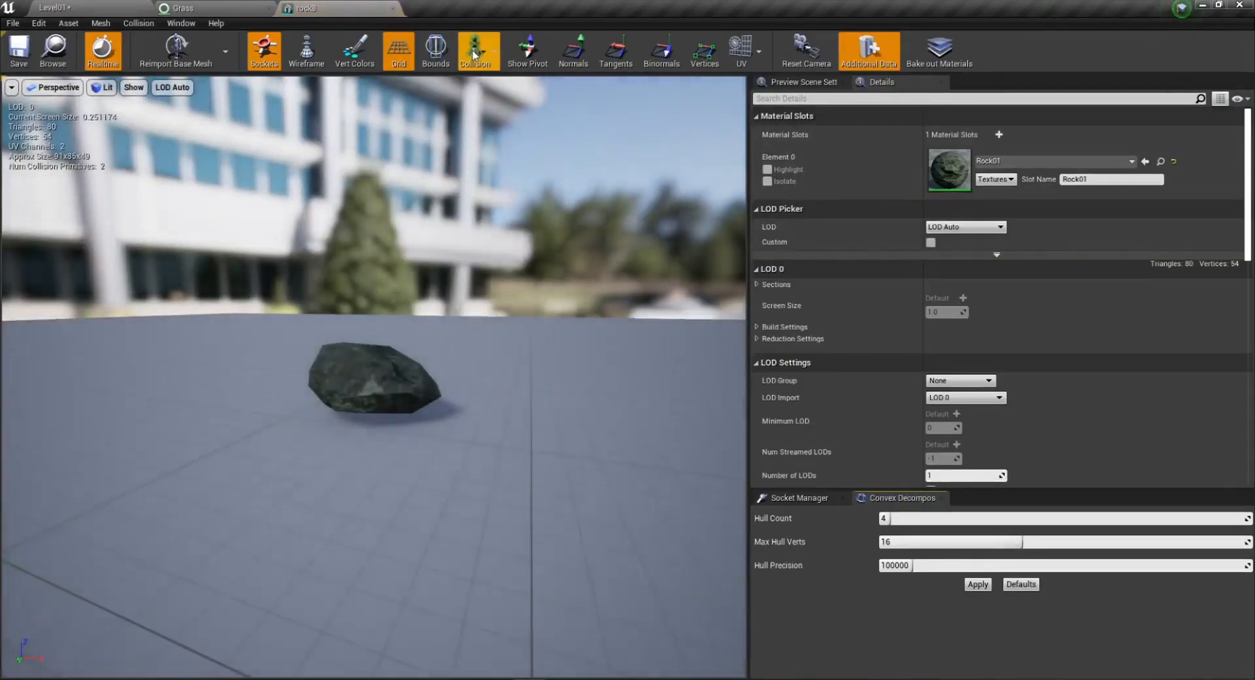
left_click(494, 91)
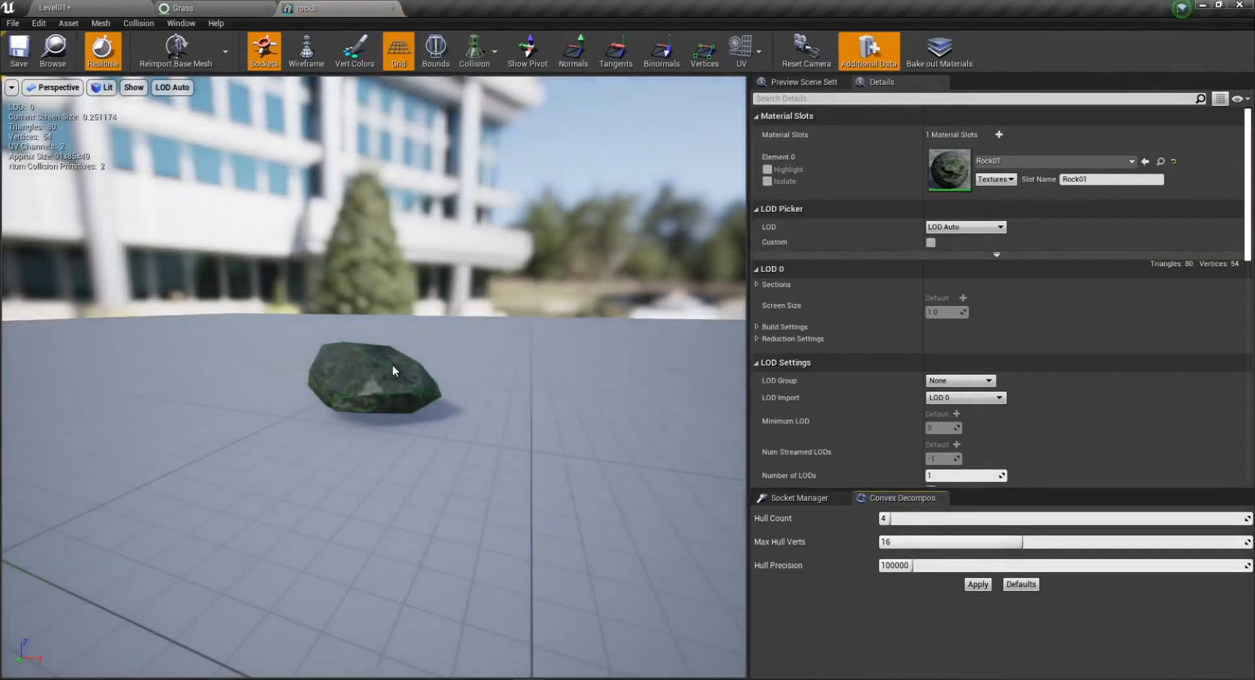
left_click(69, 7)
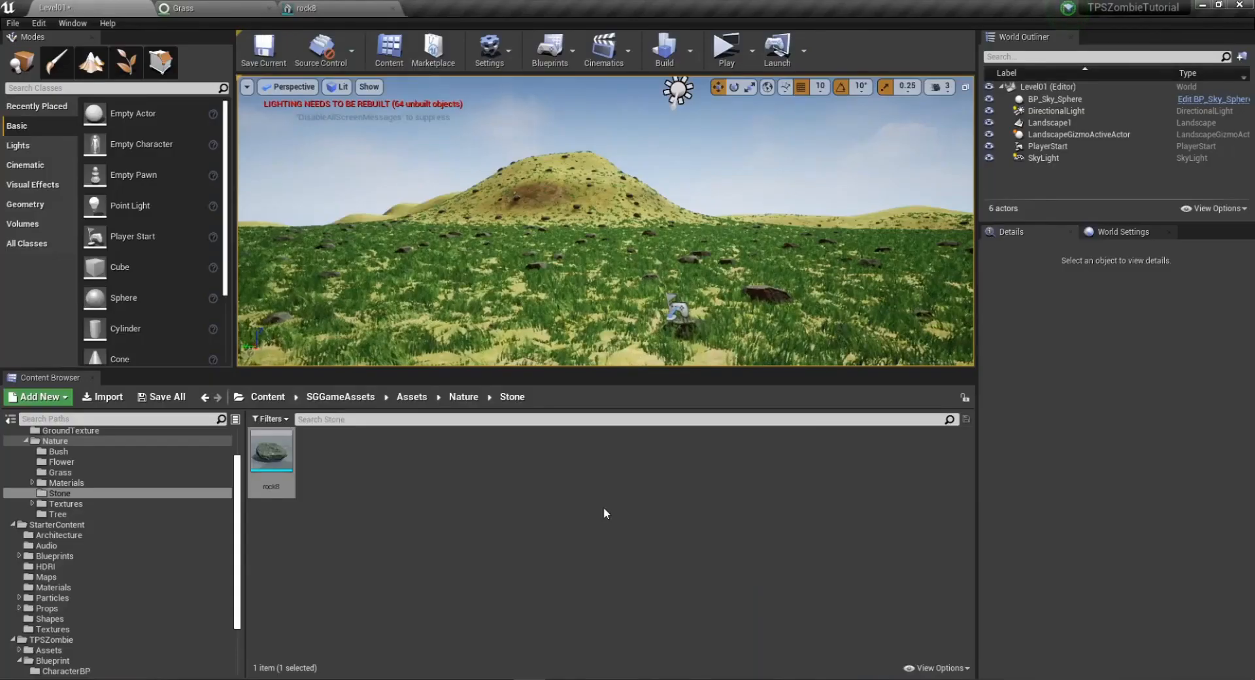
Play-test Level01, jumping and running the character over and around the rocks, and end the preview.
left_click(727, 51)
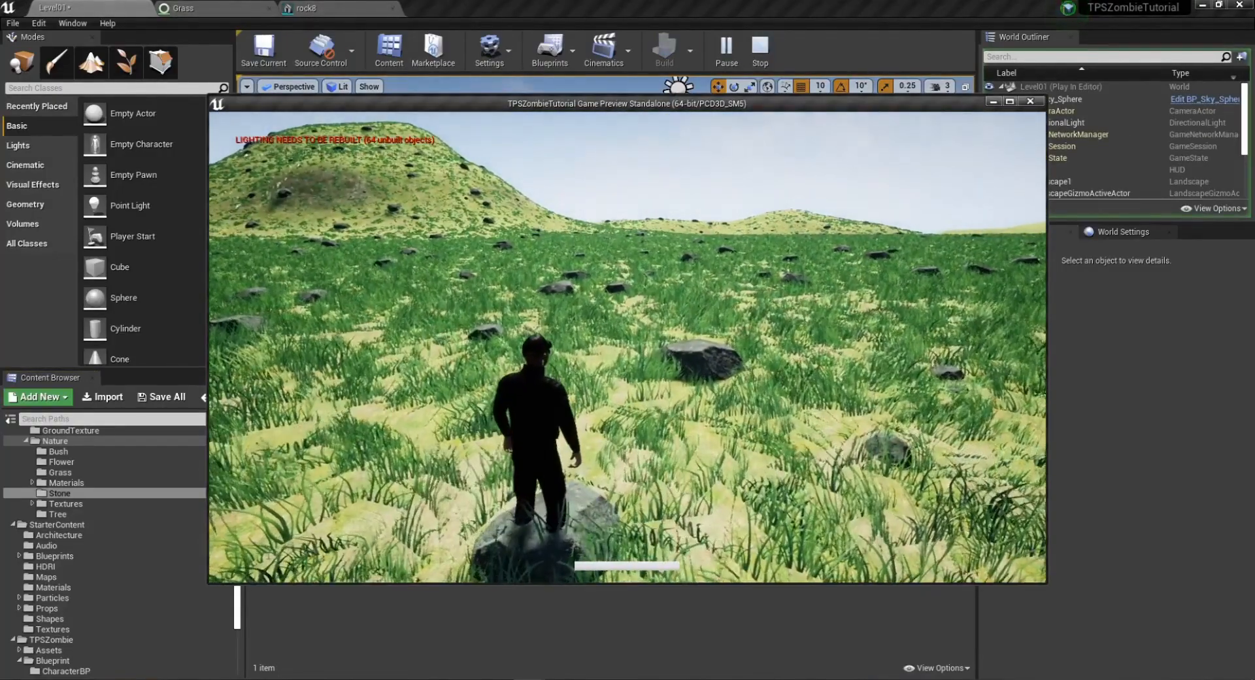
key("space")
key("w")
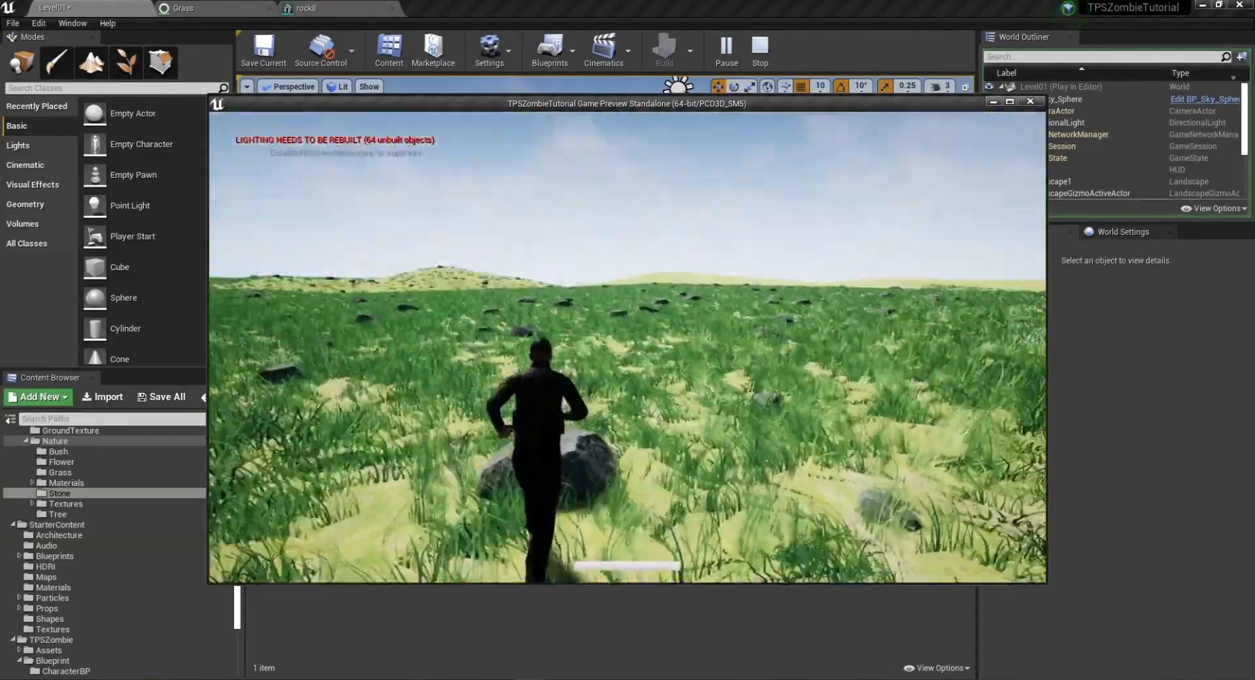
key("space")
key("a")
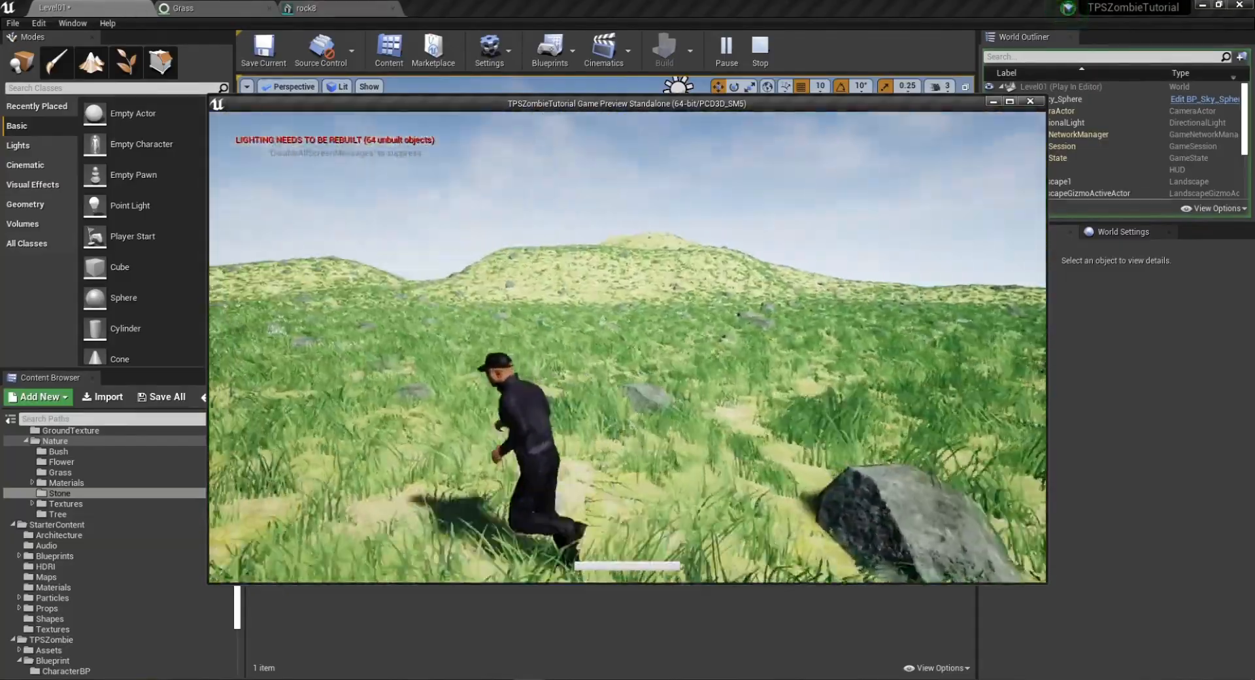
key("w")
key("w")
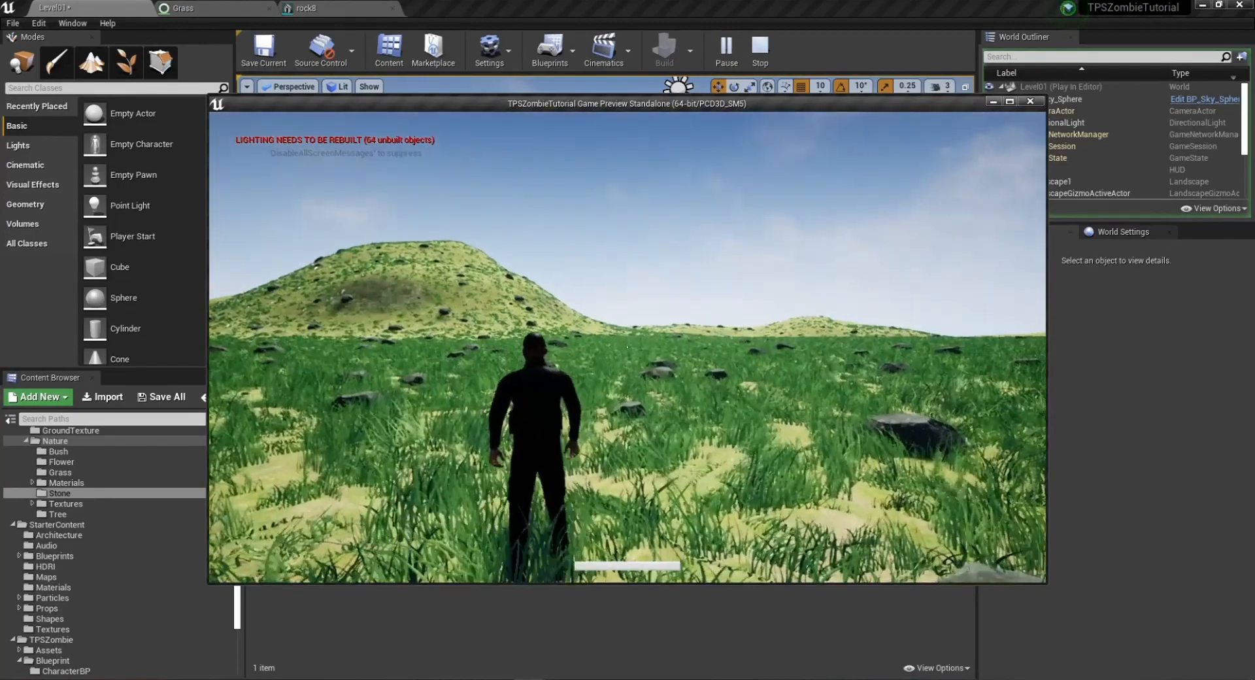
key("Escape")
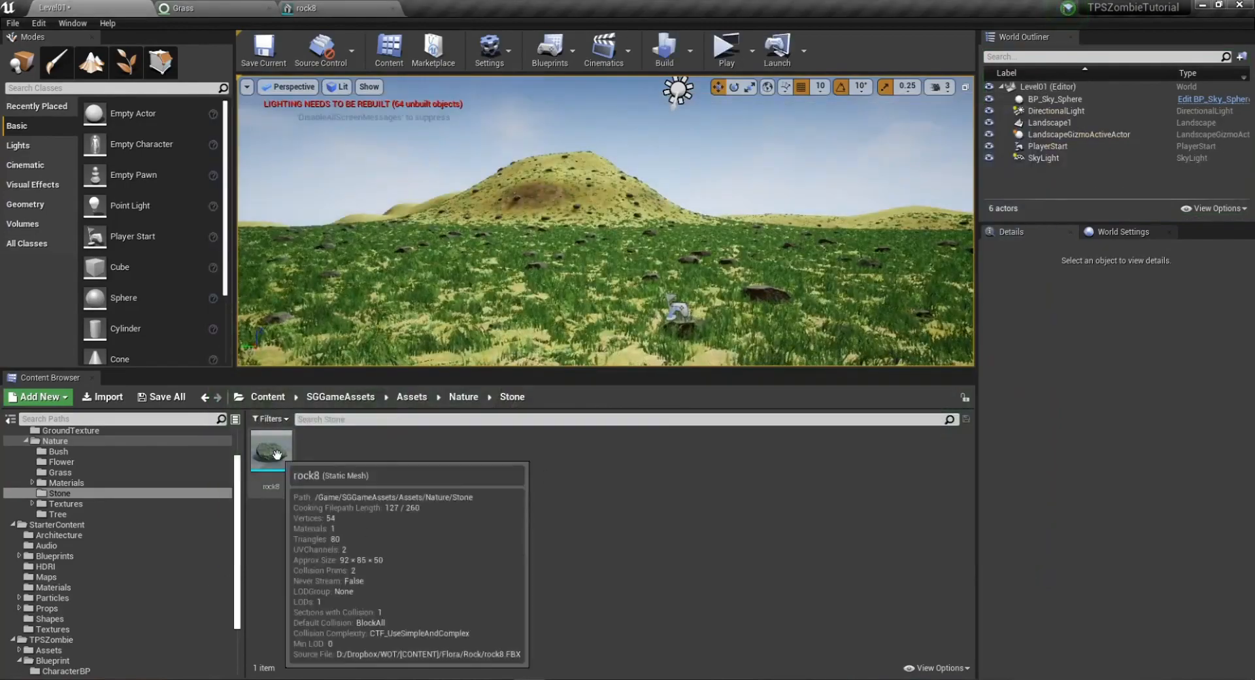
Replace the rock8 mesh of grass variety 1 with Flower, set its Grass Density to 1, and save the Grass asset.
left_click(253, 13)
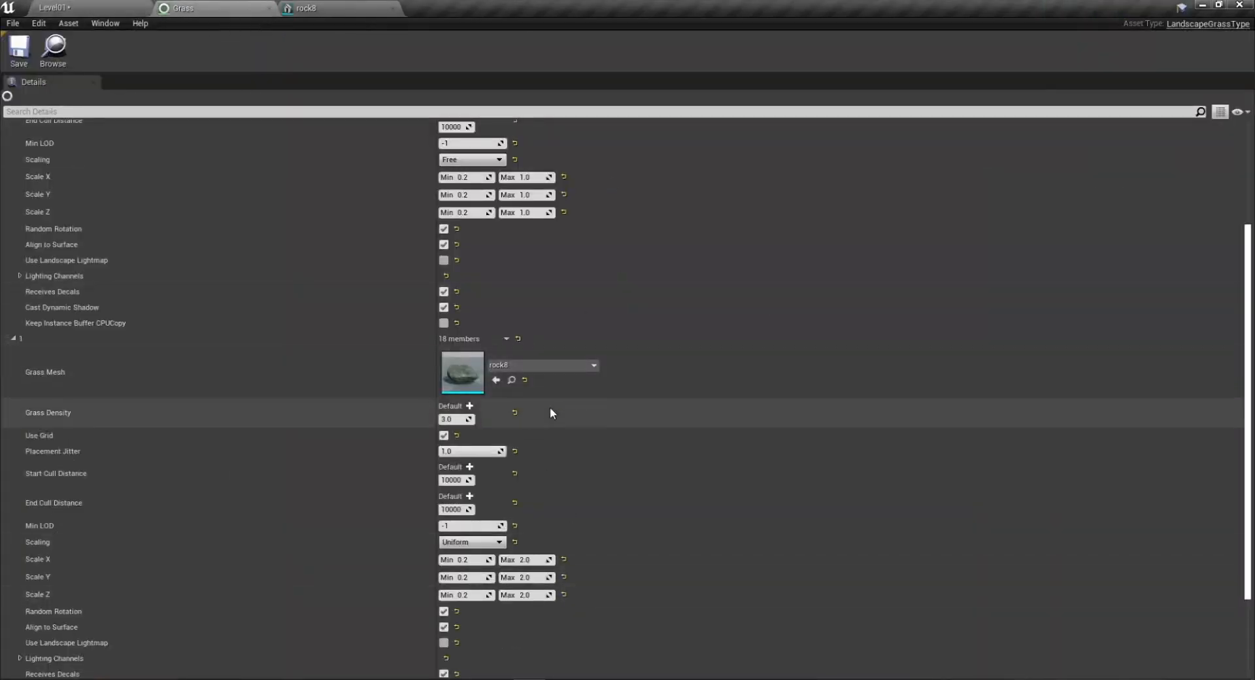
scroll(551, 458, "down", 3)
scroll(414, 242, "up", 5)
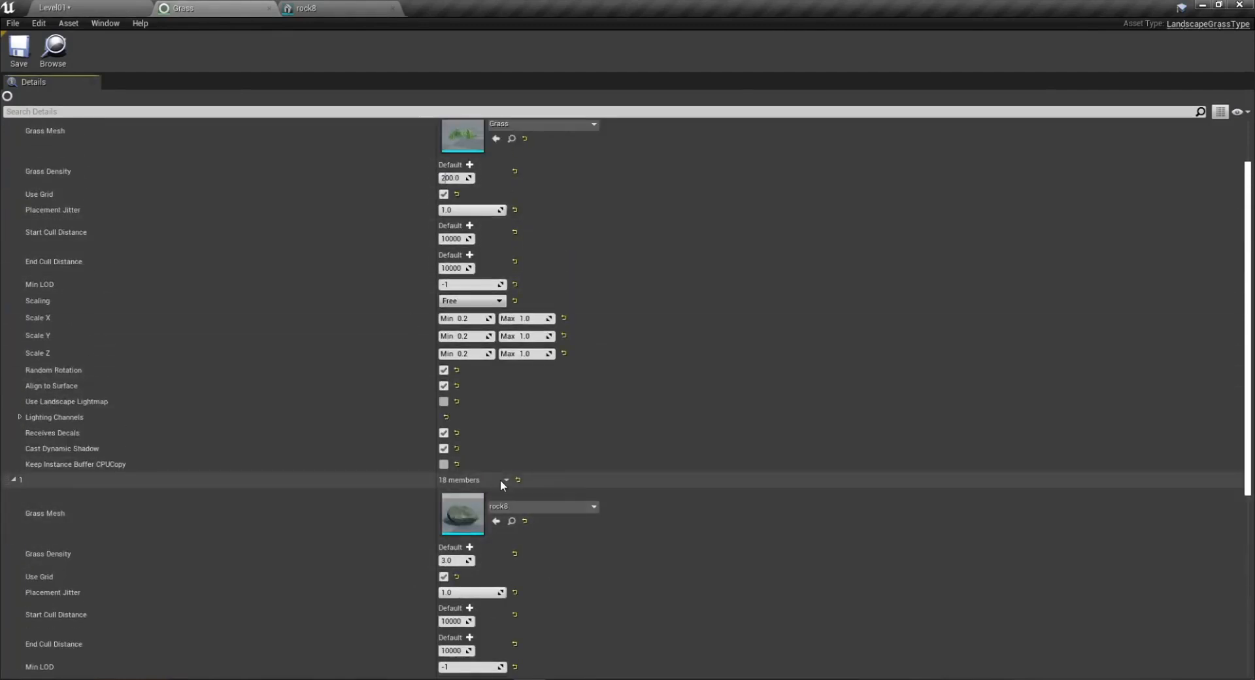
left_click(505, 480)
left_click(593, 506)
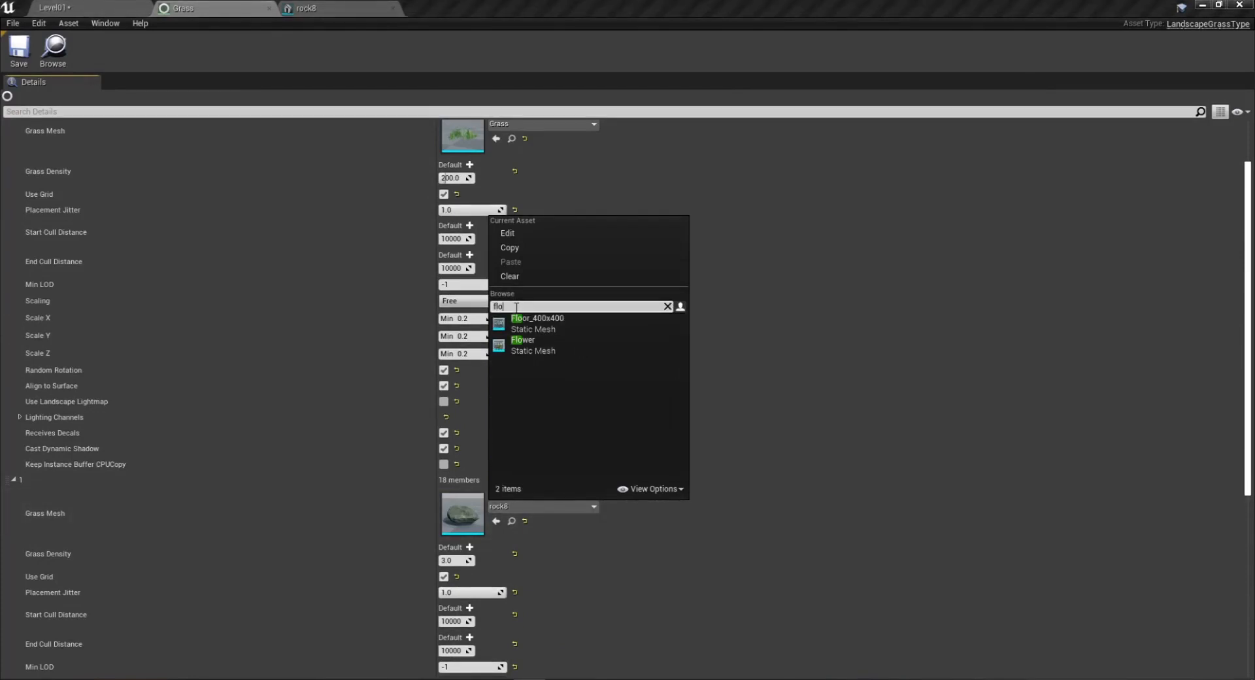
left_click(536, 345)
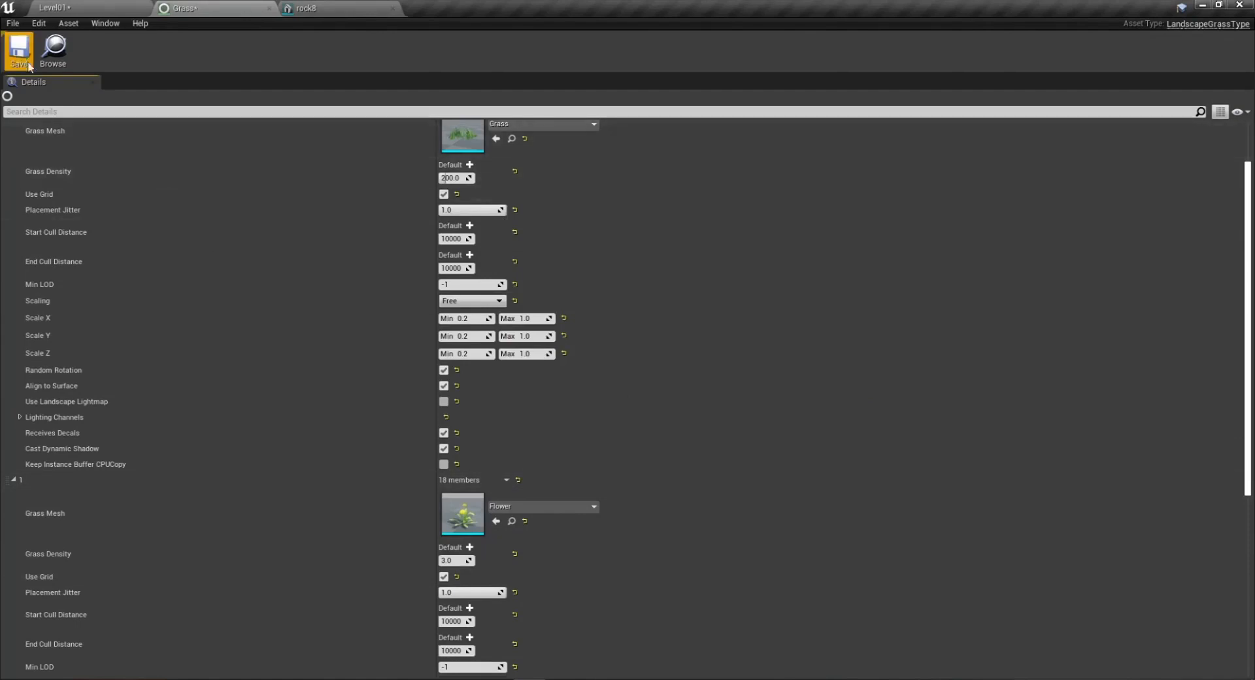
left_click(19, 51)
scroll(484, 561, "down", 3)
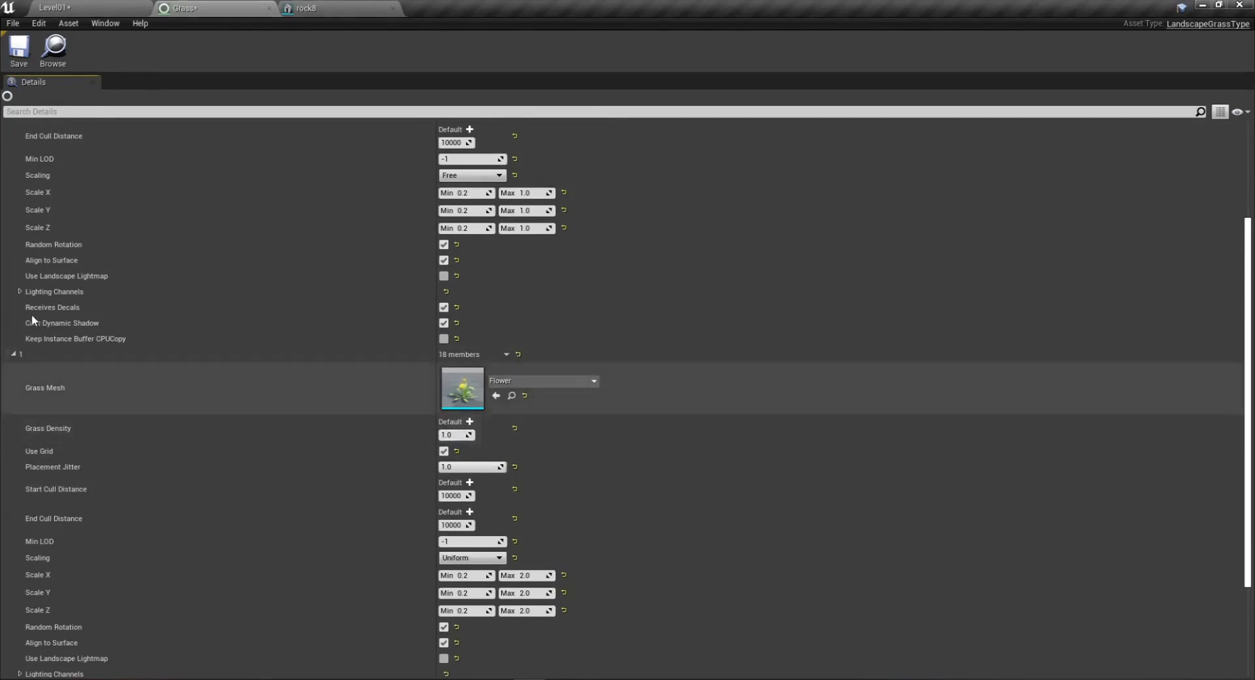
left_click(19, 51)
Play-test Level01, running the character through the grass to check the scattered flowers, and end the preview.
left_click(65, 8)
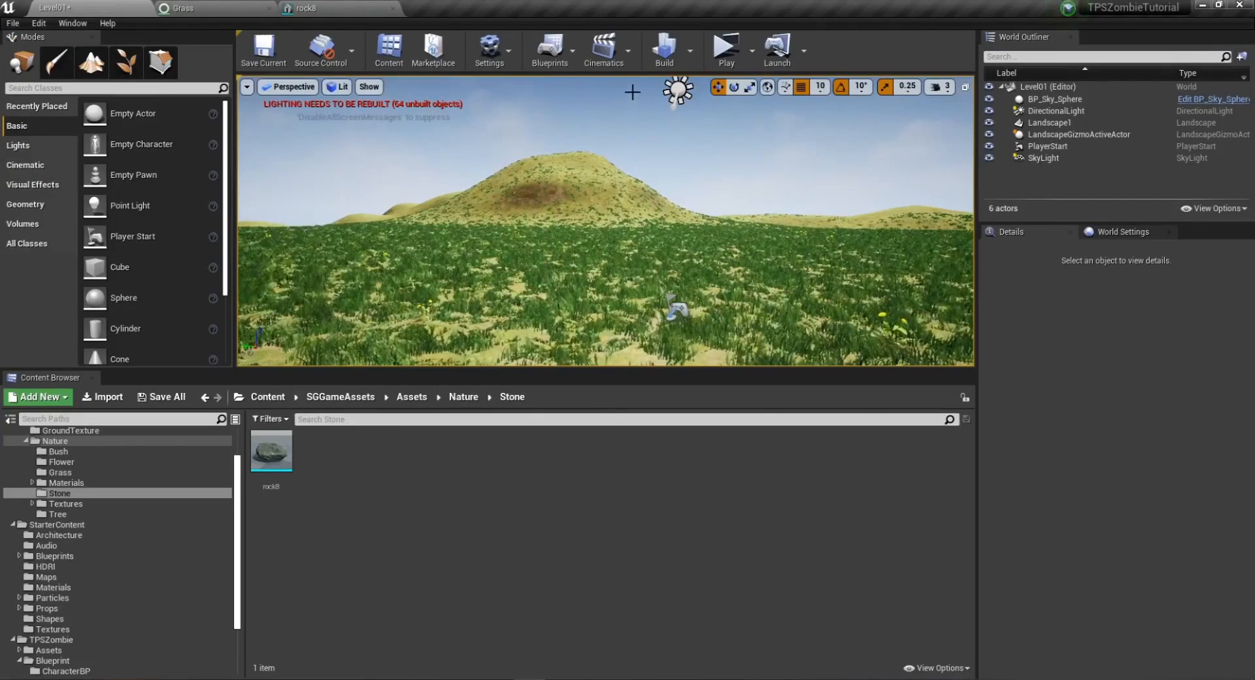
left_click(725, 51)
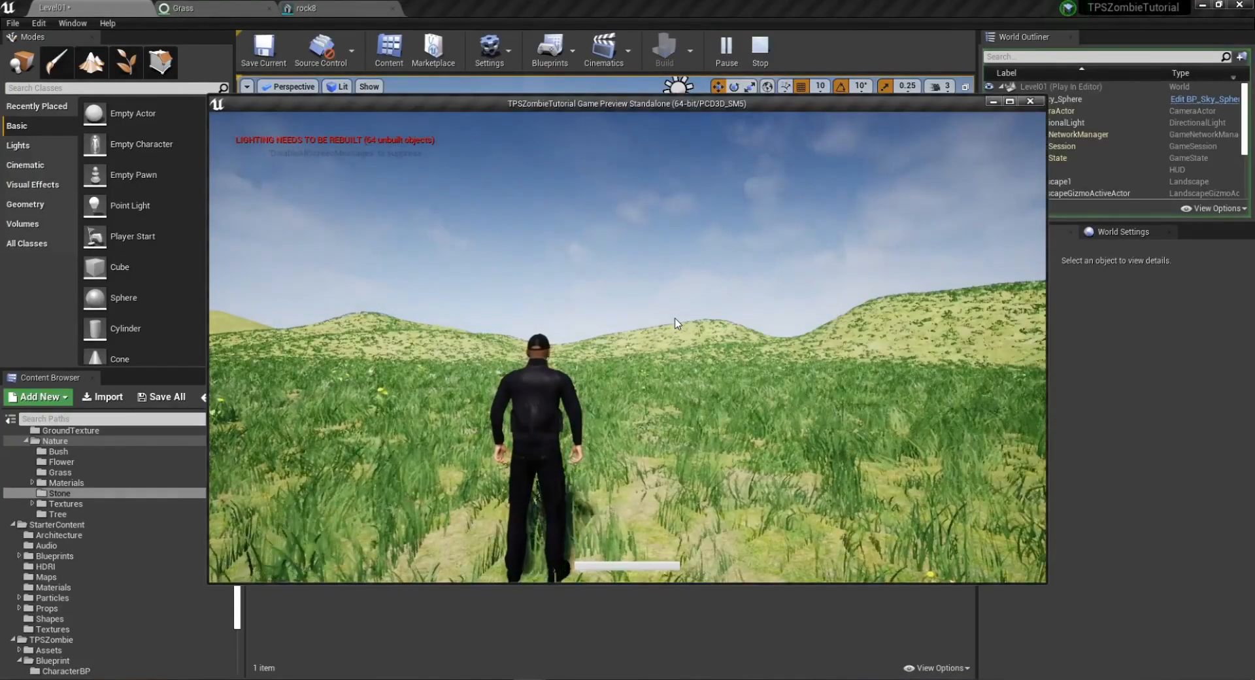
key("w")
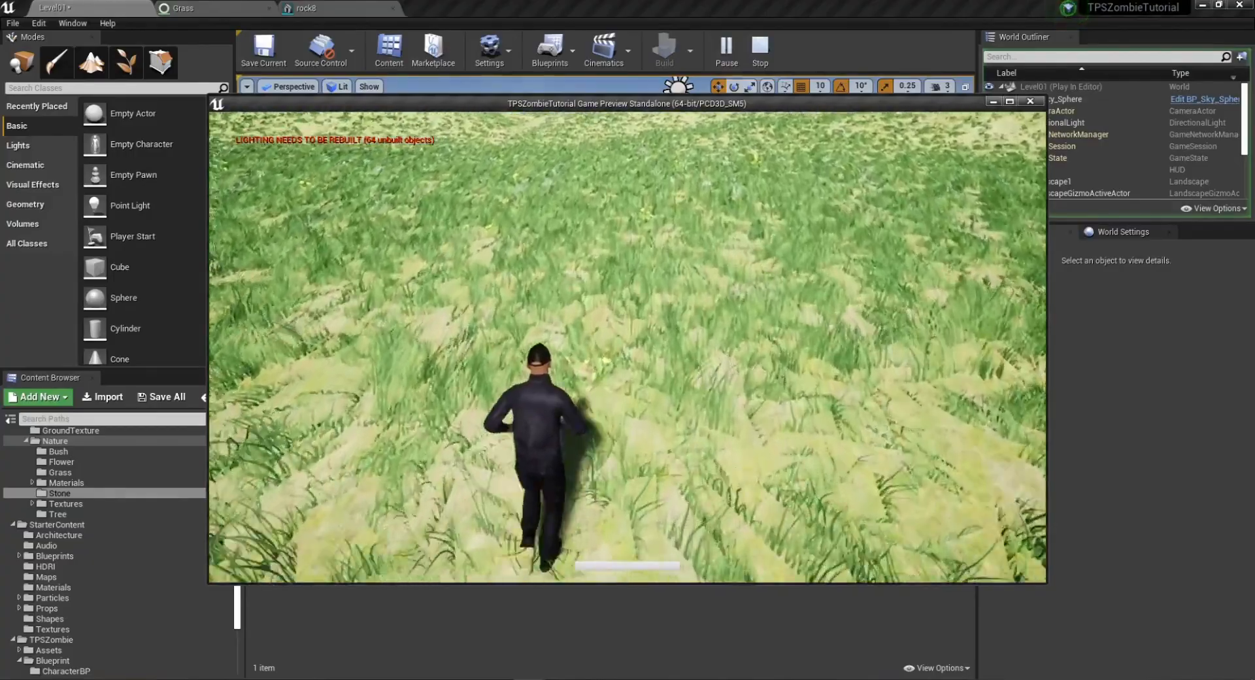
key("w")
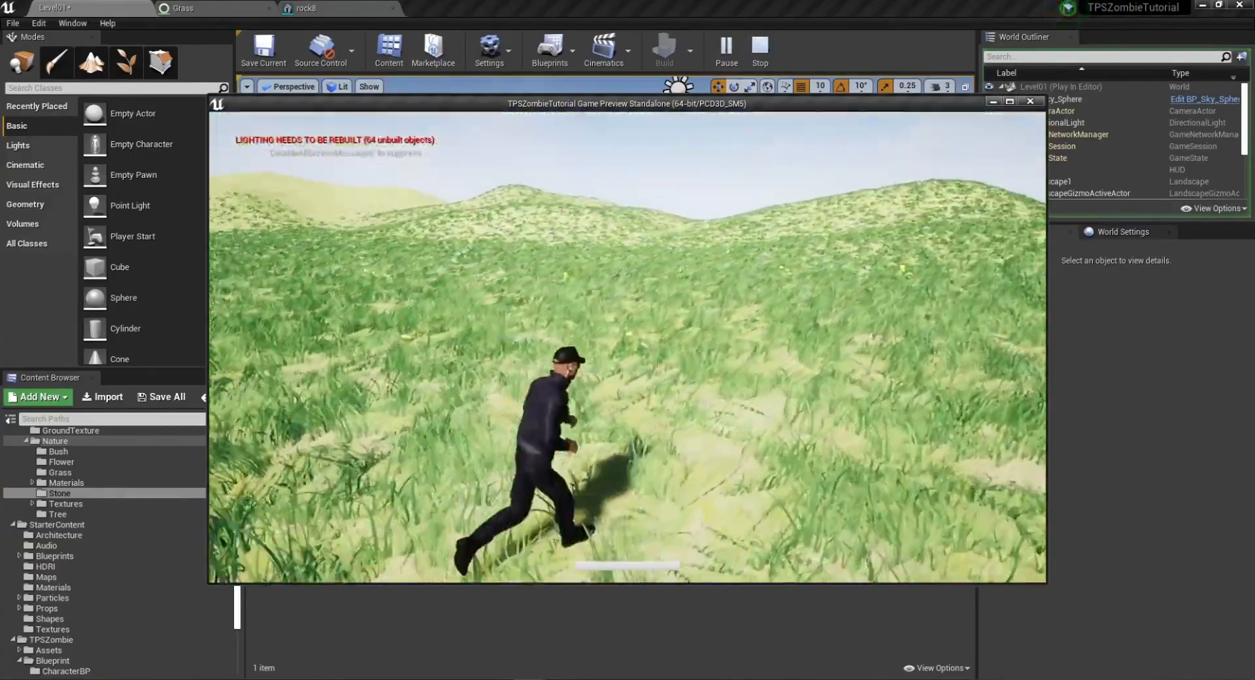
key("w")
key("d")
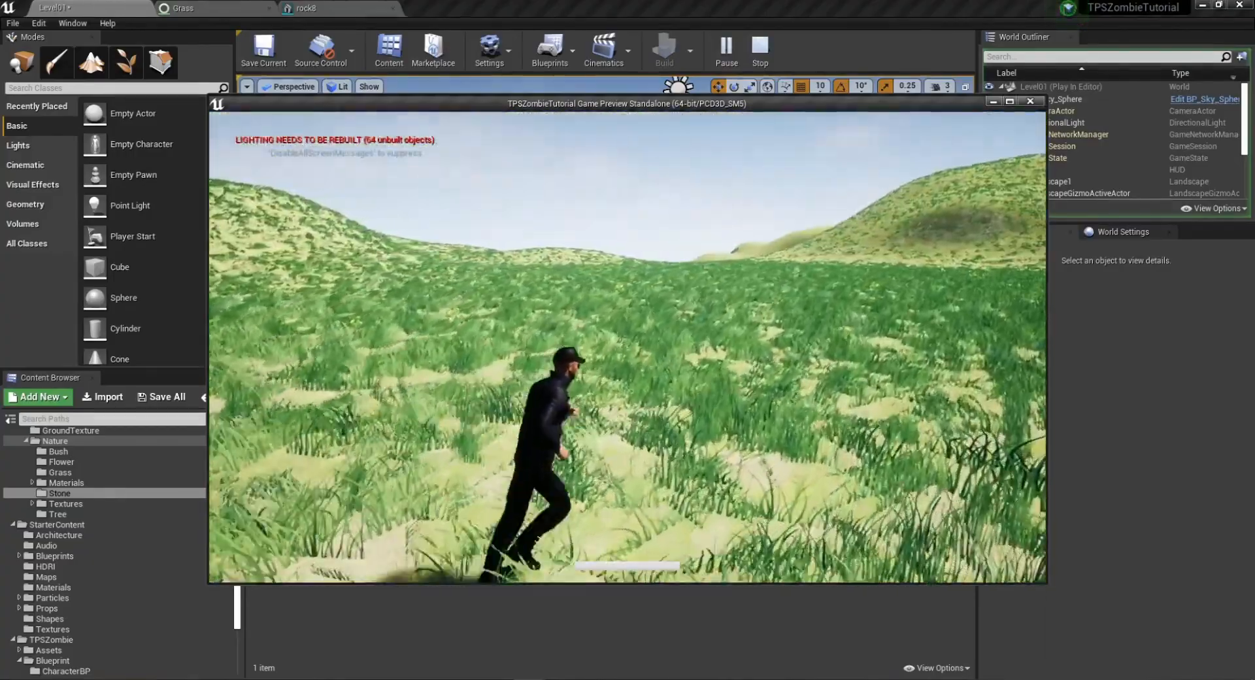
key("w")
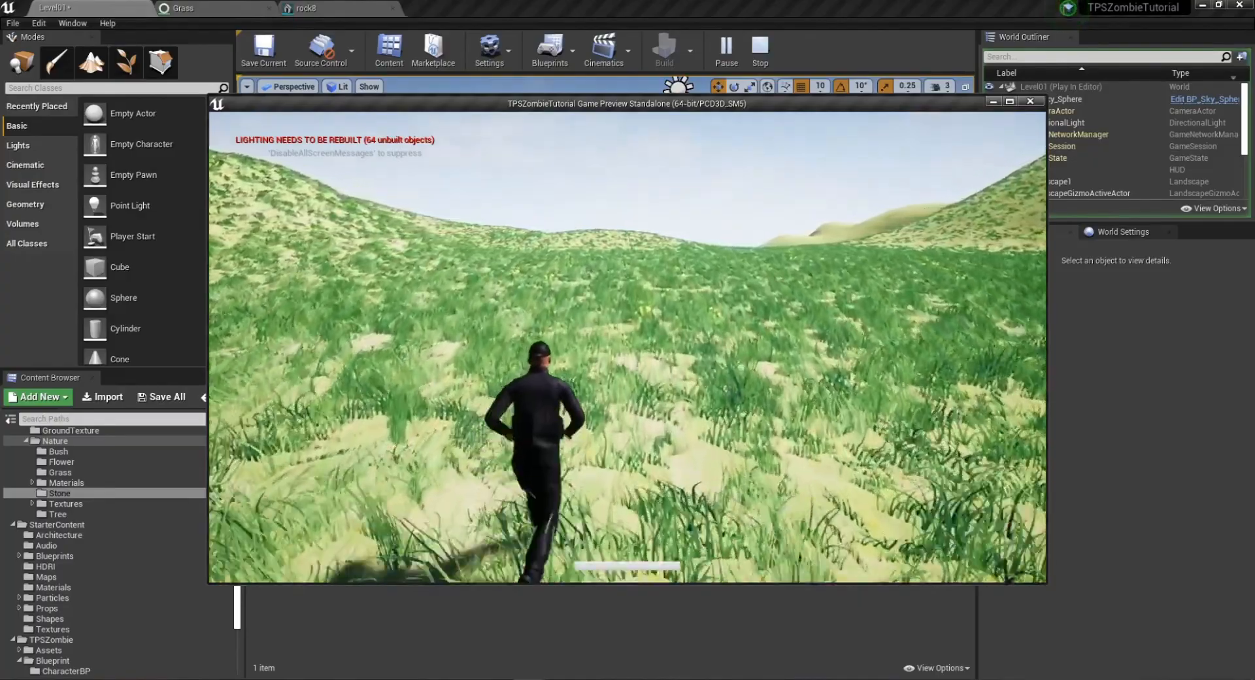
key("w")
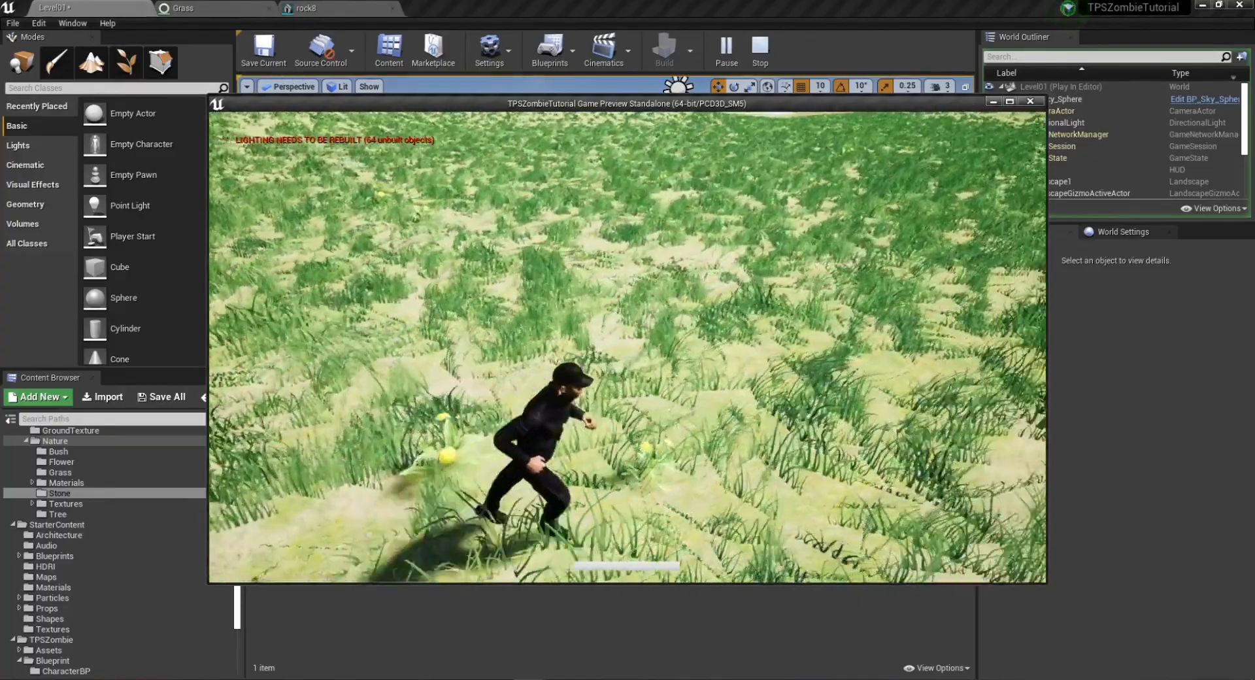
key("Escape")
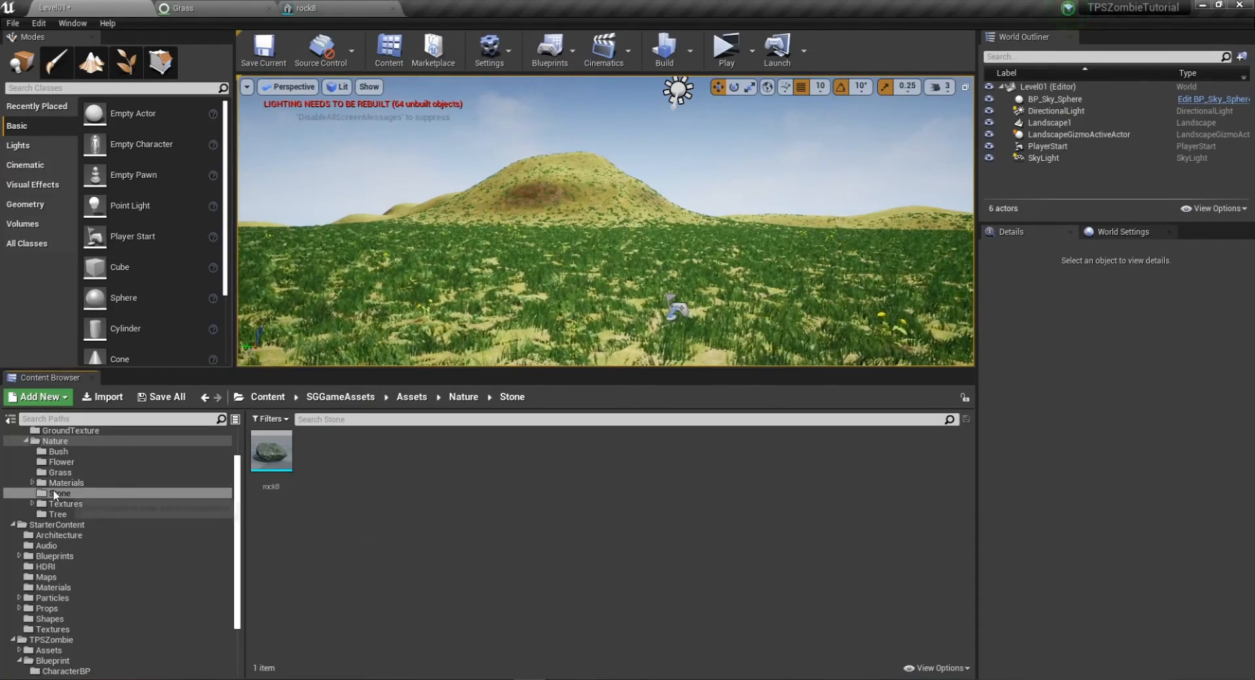
Duplicate the Flower variety in the Grass asset's Grass Varieties array, with the existing entries collapsed.
left_click(333, 8)
left_click(209, 8)
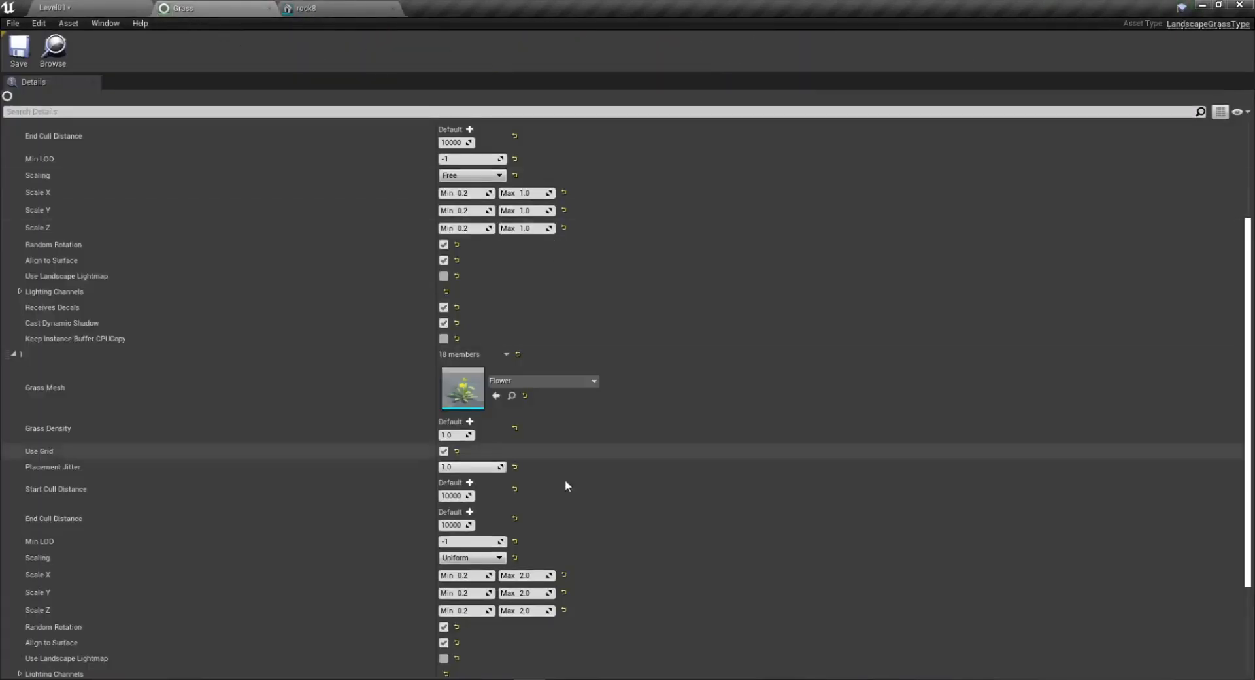
scroll(515, 480, "up", 2)
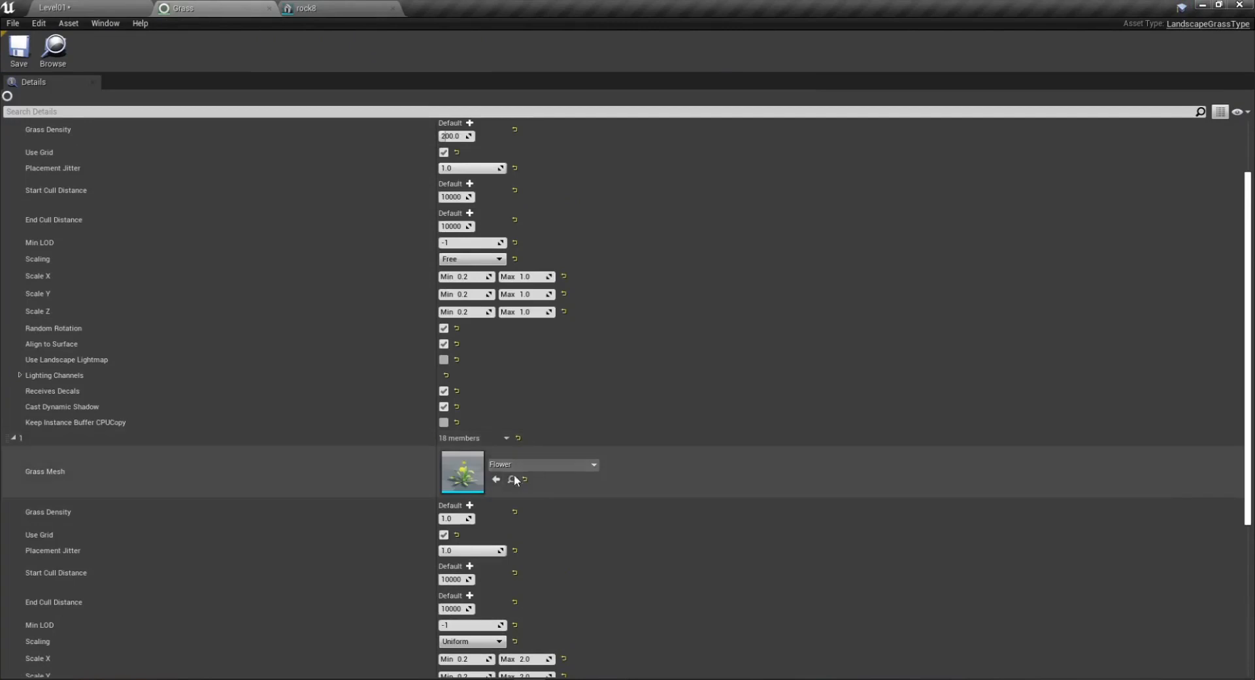
left_click(14, 437)
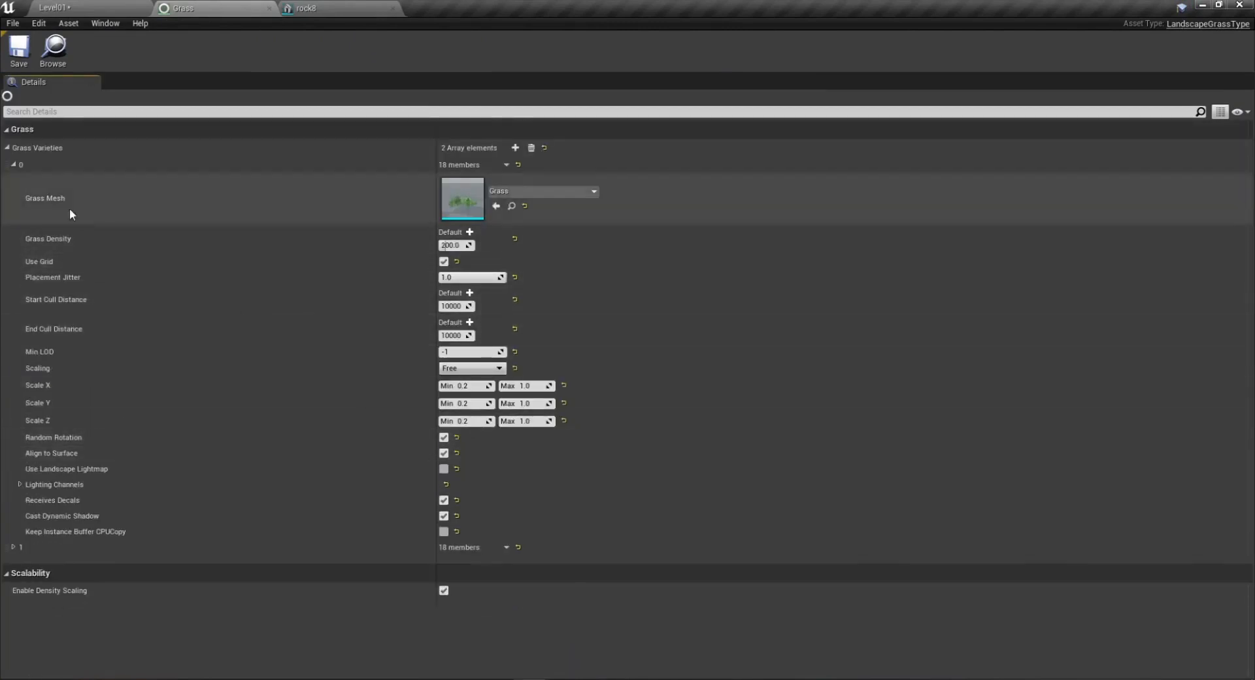
left_click(14, 165)
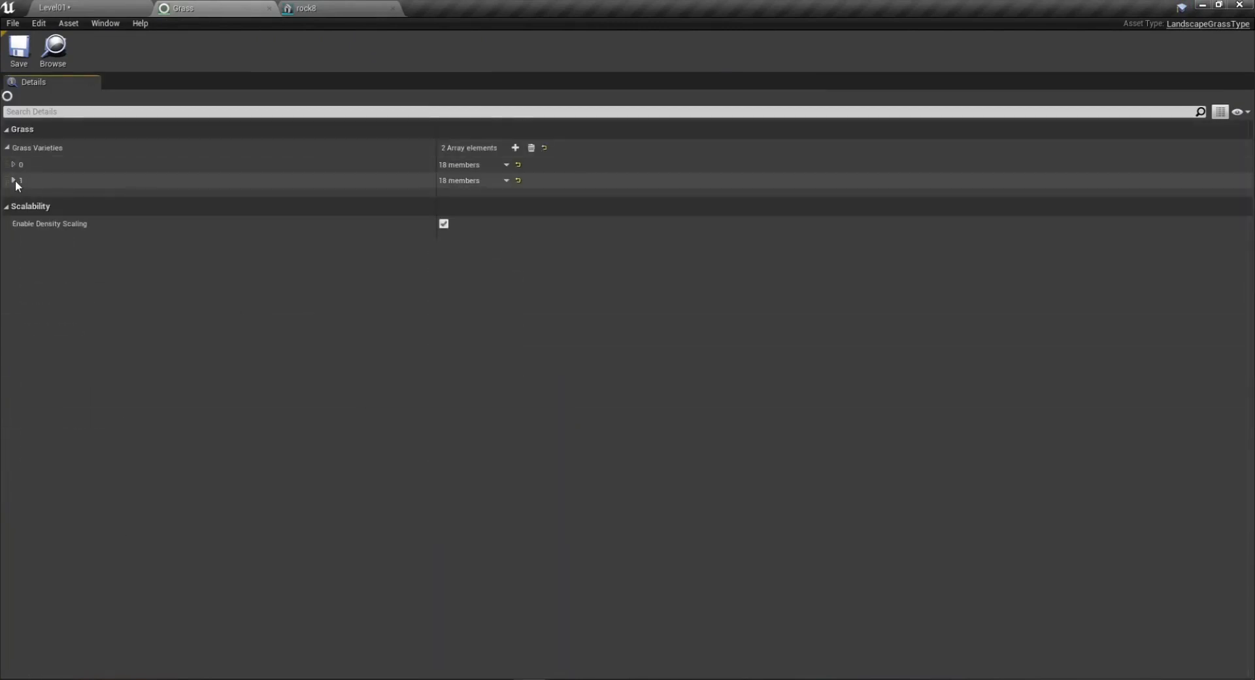
left_click(506, 181)
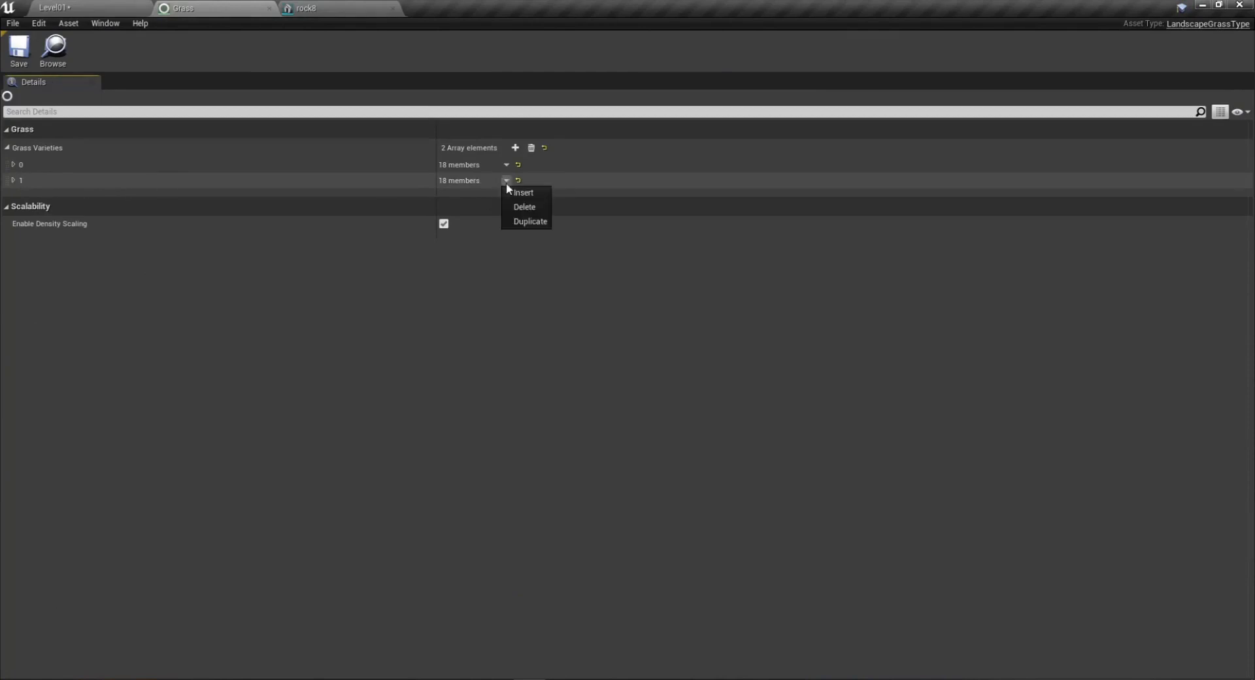
left_click(531, 222)
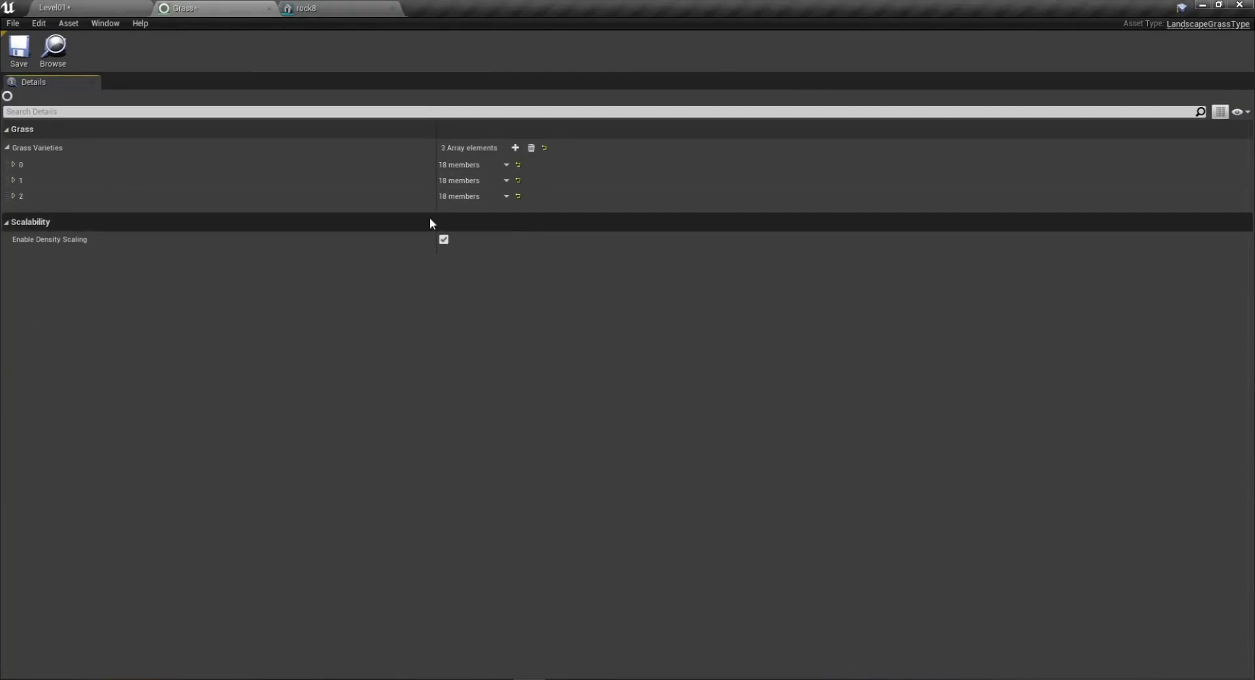
Assign the Bush static mesh to grass variety 2, save the Grass asset, and set that variety's Scaling to Free.
left_click(13, 196)
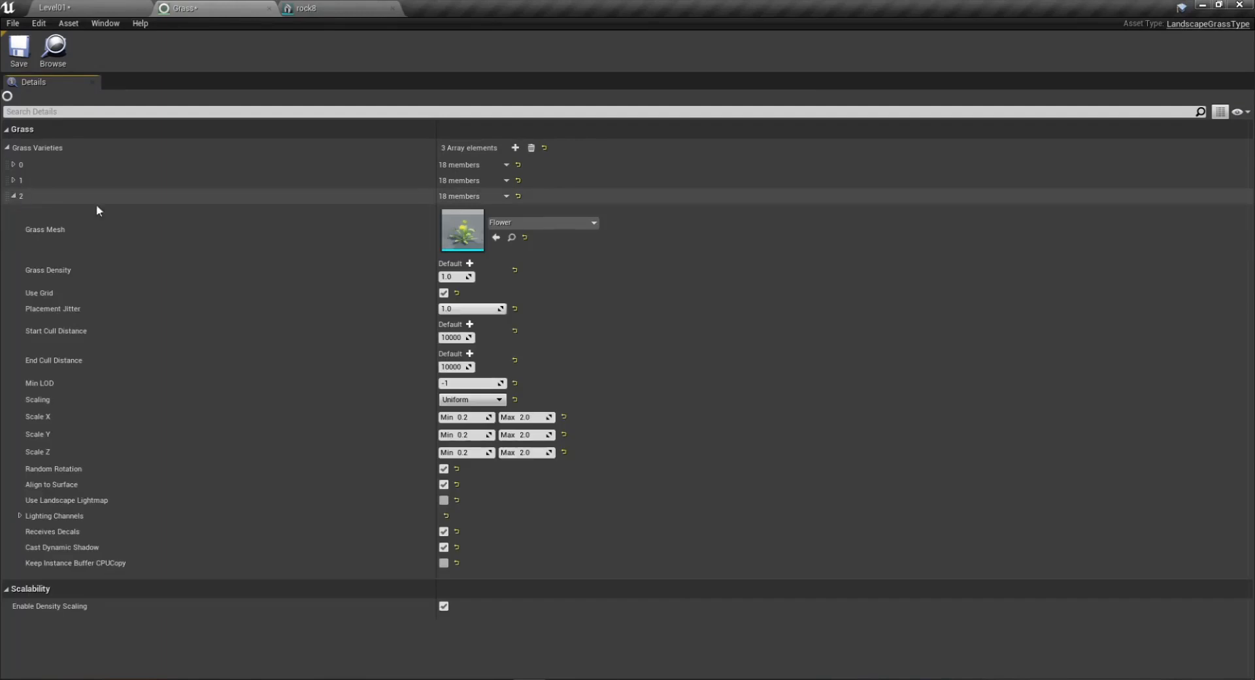
left_click(534, 222)
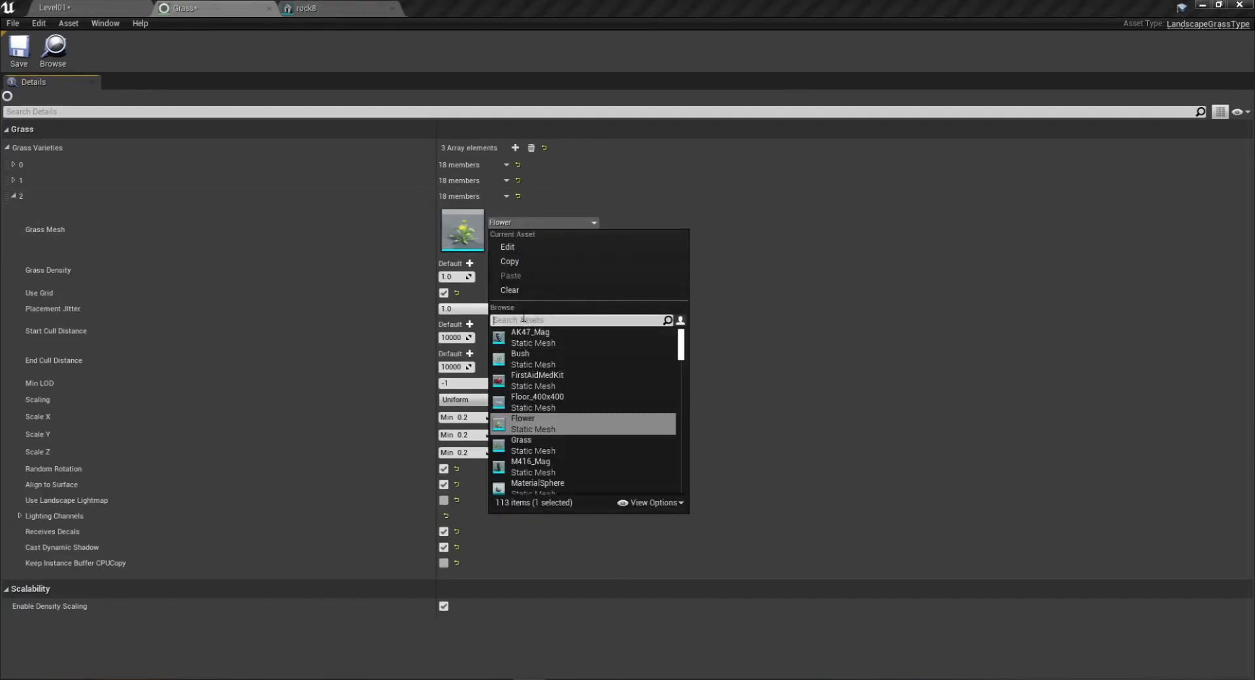
type("br")
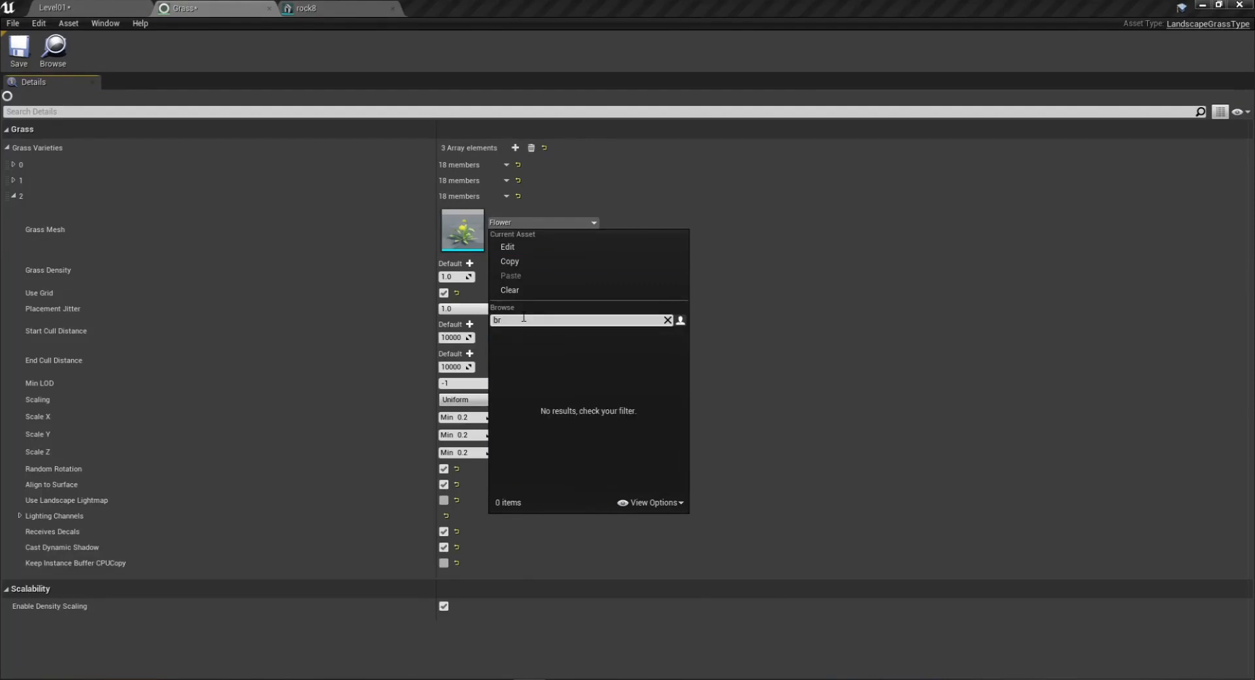
type("usush")
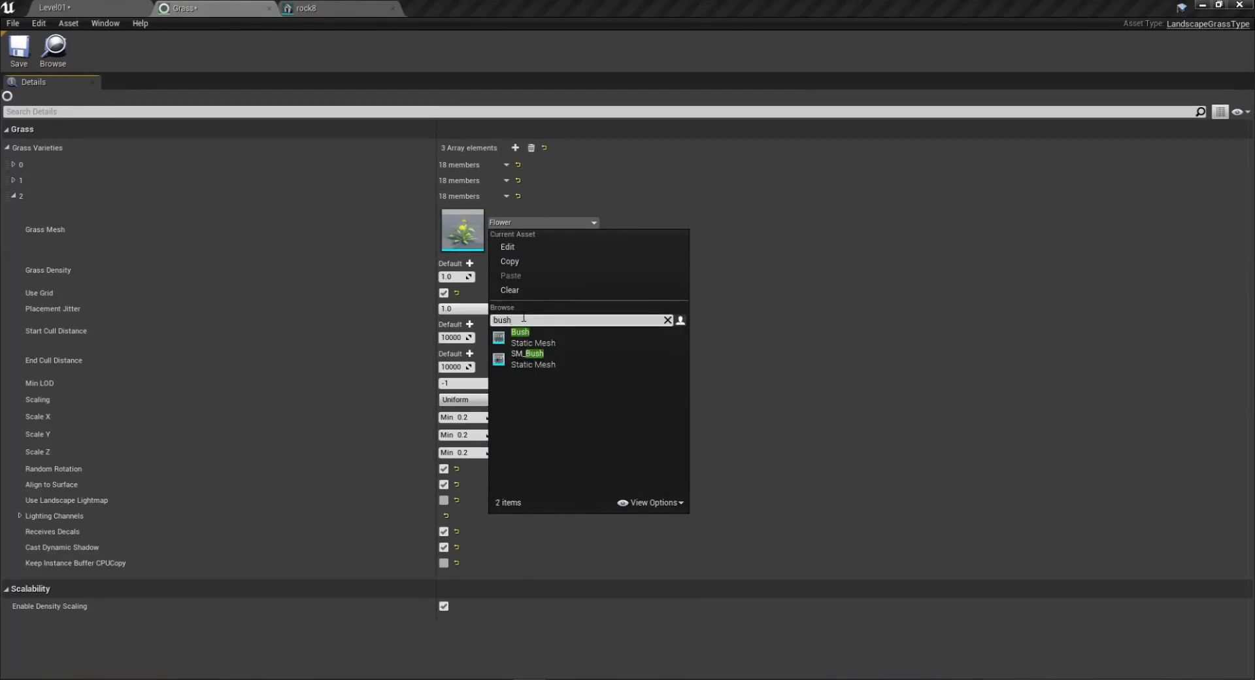
left_click(522, 337)
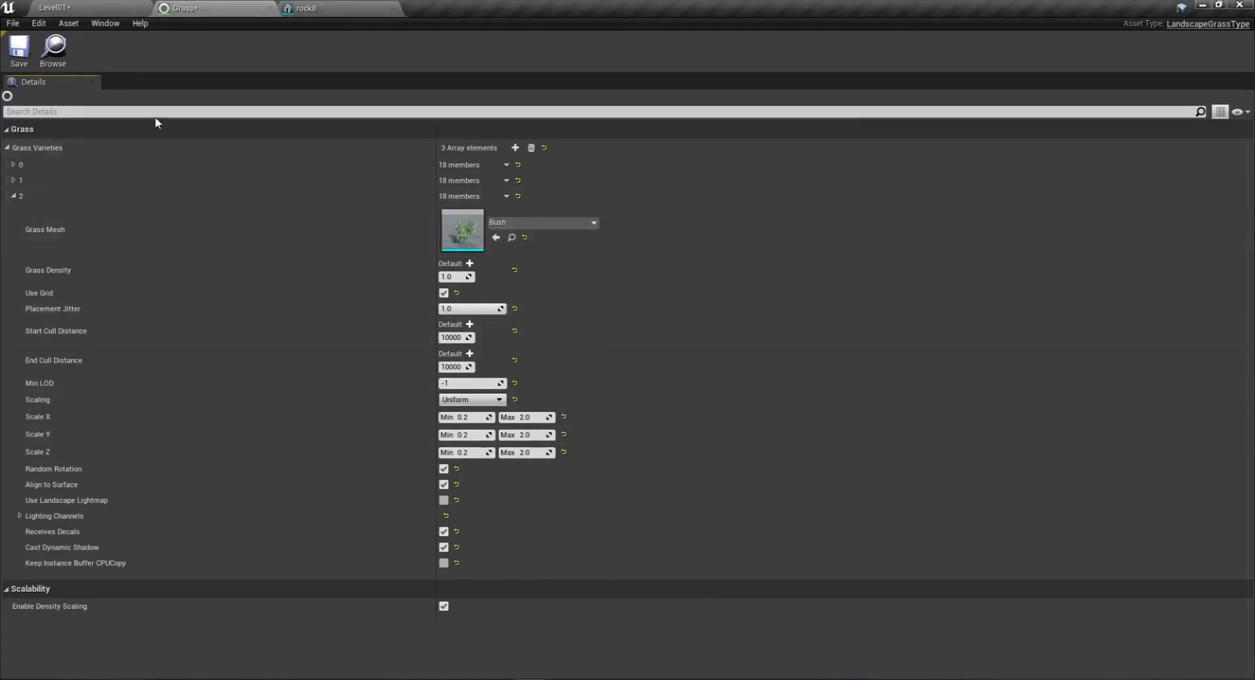
left_click(30, 61)
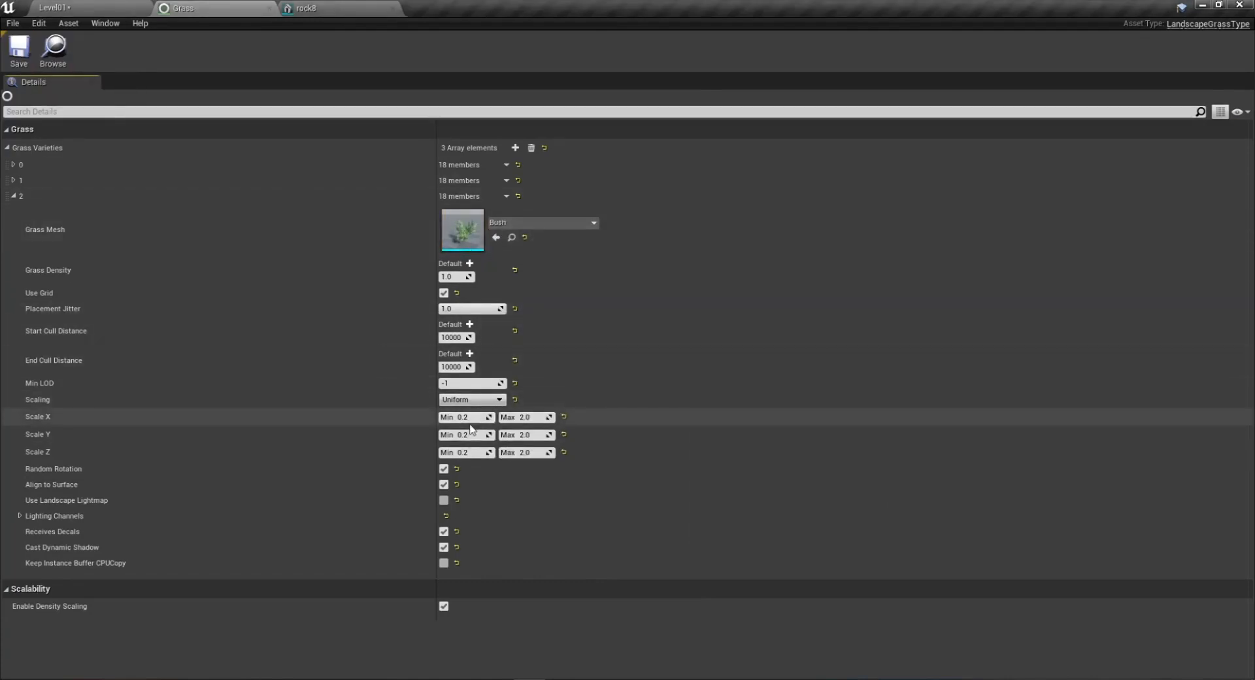
left_click(470, 400)
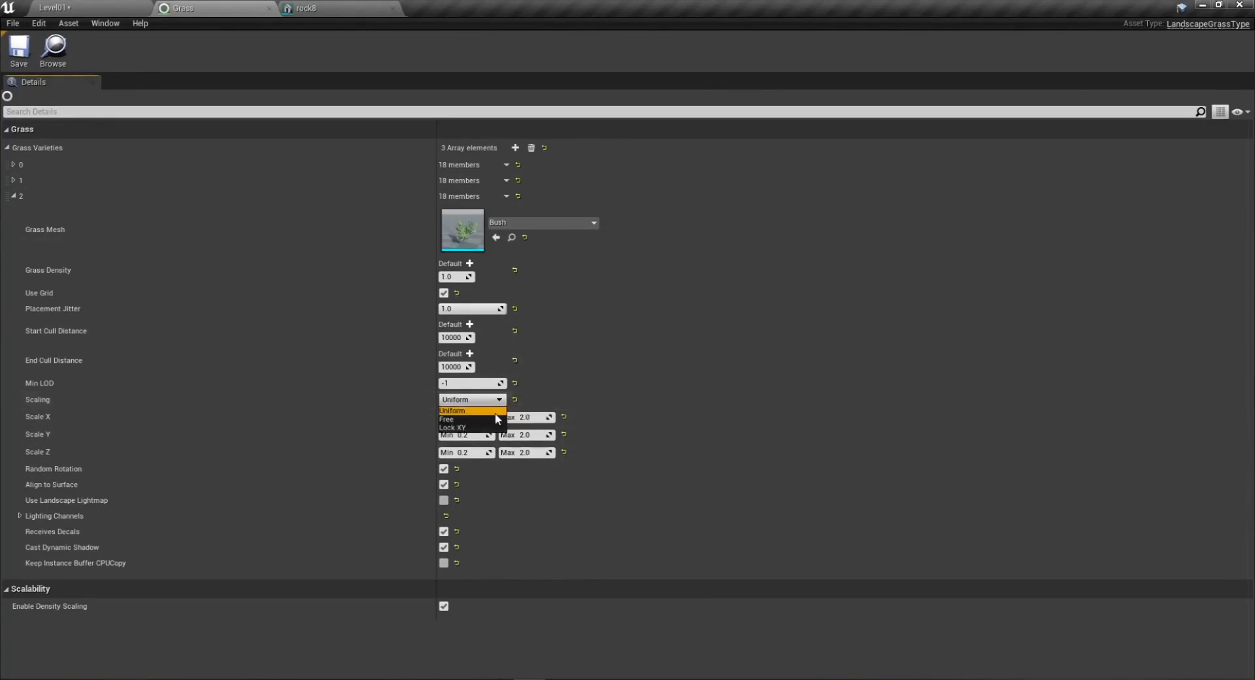
left_click(473, 418)
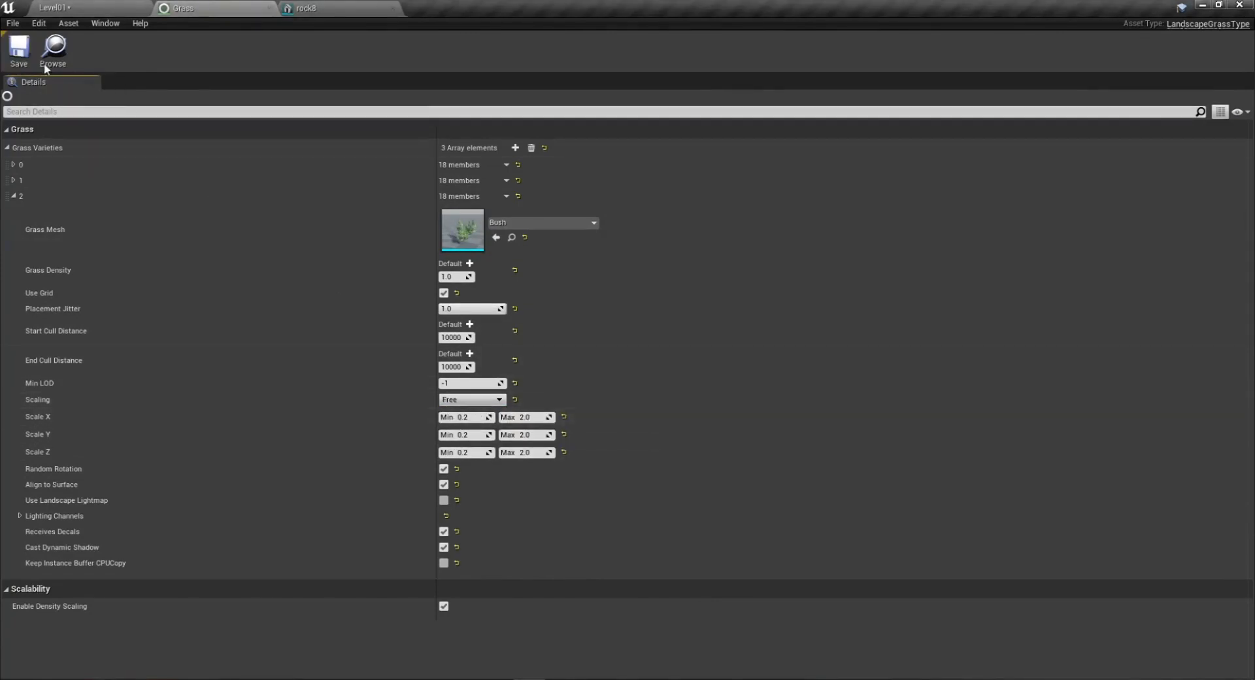
Set the Scaling of the Flower variety to Free in the Grass asset, collapse its entry, and expand grass variety 0.
left_click(13, 181)
scroll(527, 570, "down", 6)
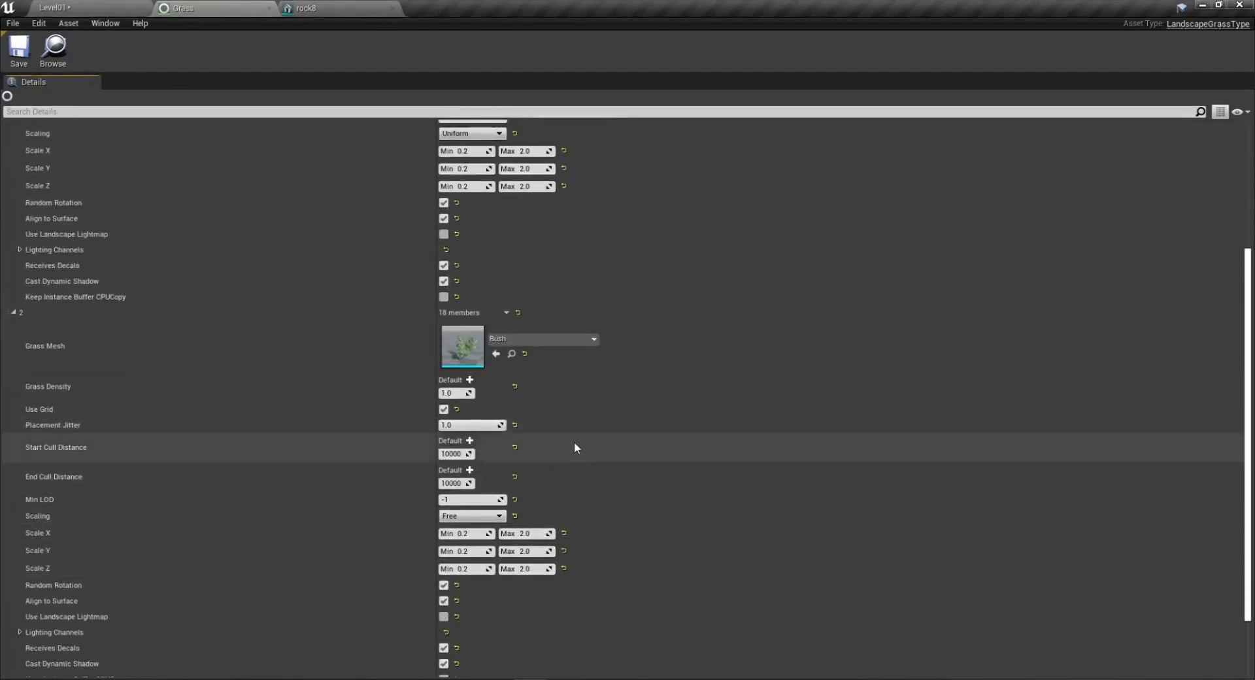
scroll(585, 470, "up", 6)
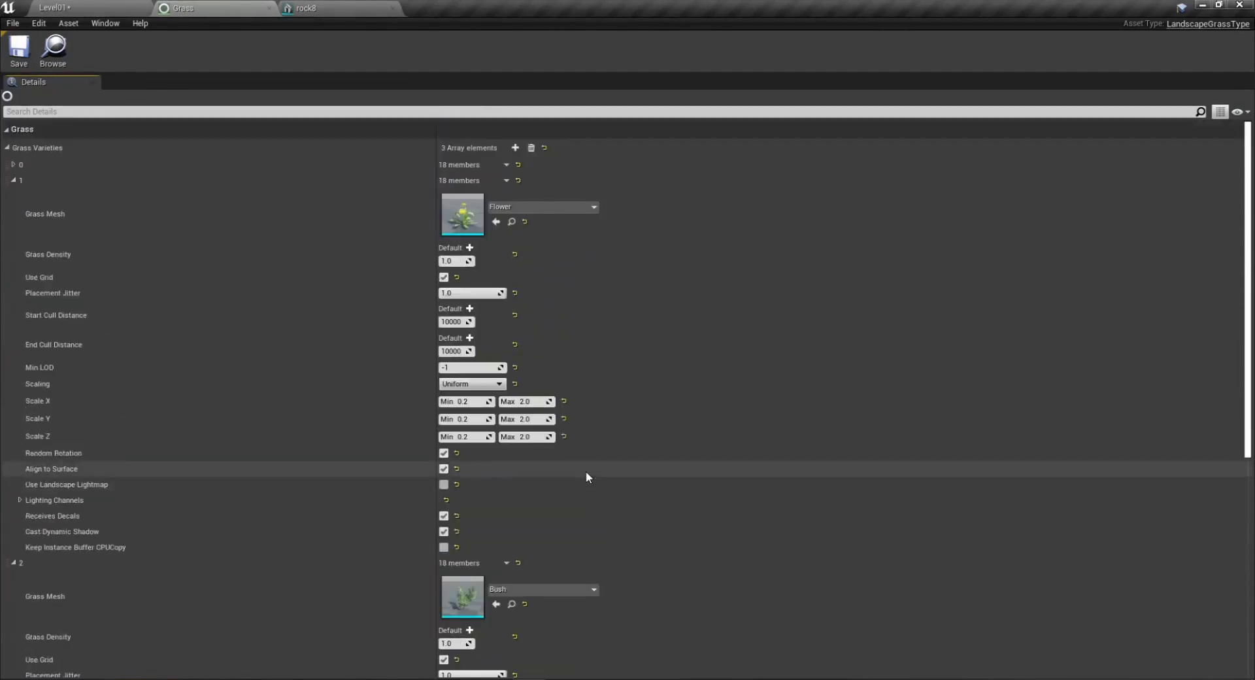
left_click(461, 384)
left_click(448, 404)
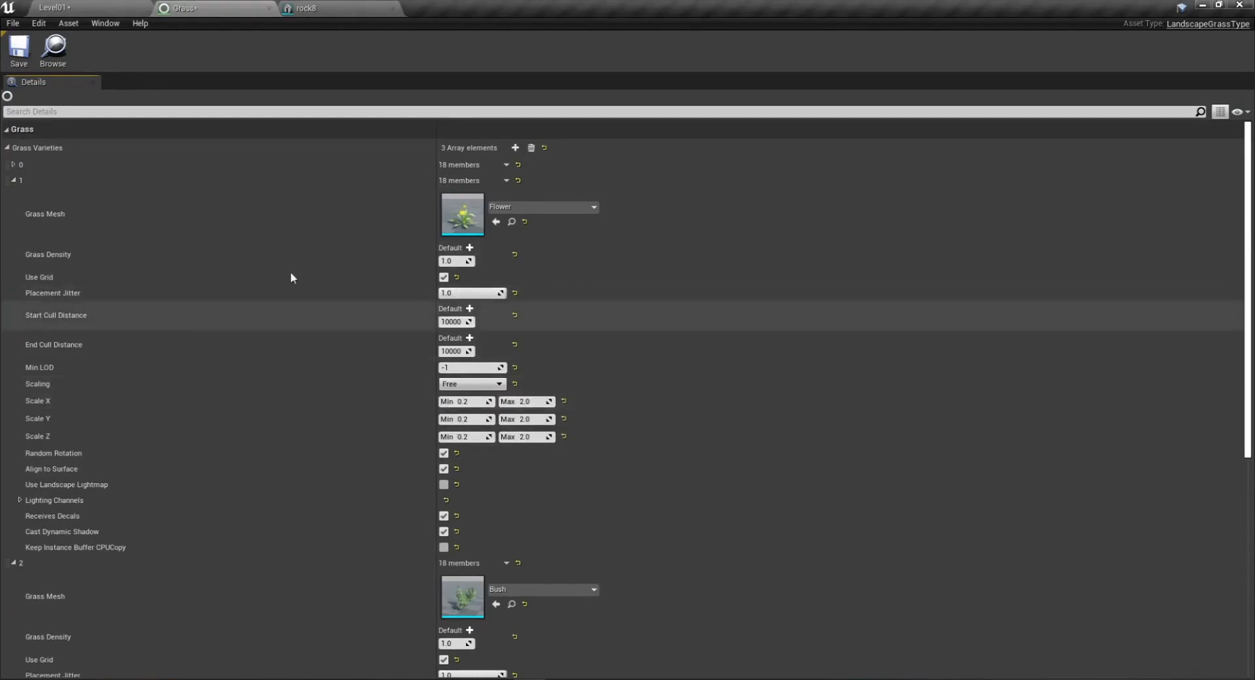
left_click(17, 178)
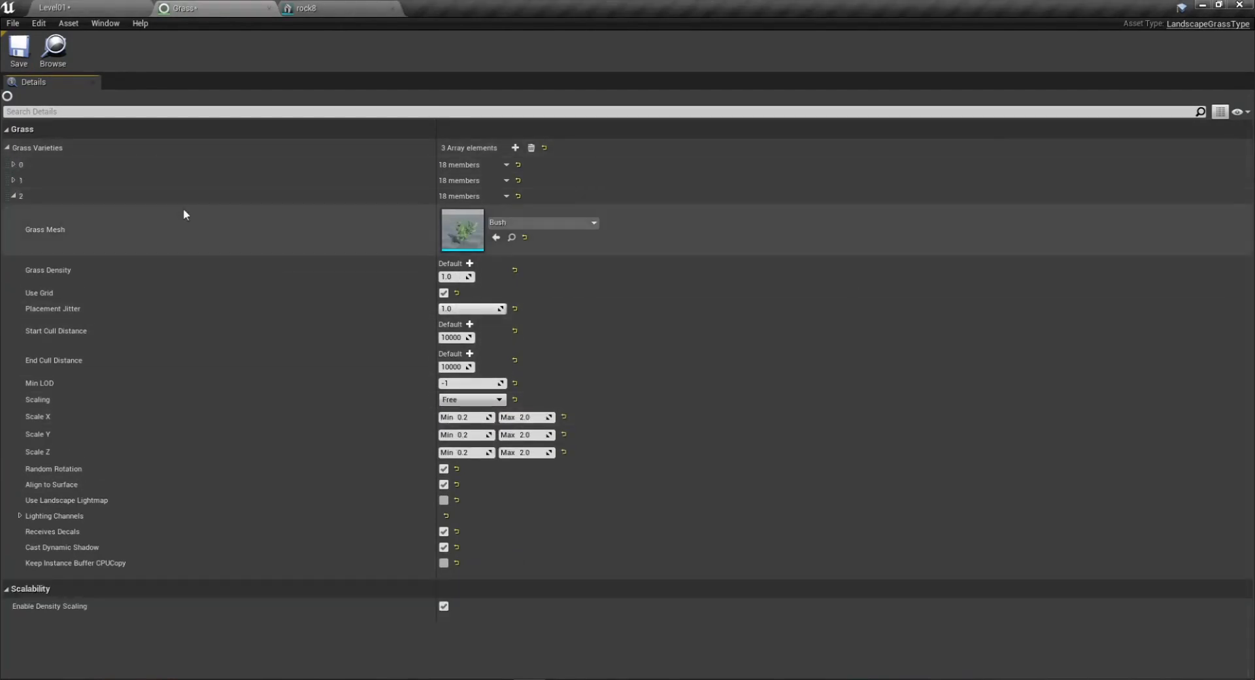
left_click(14, 166)
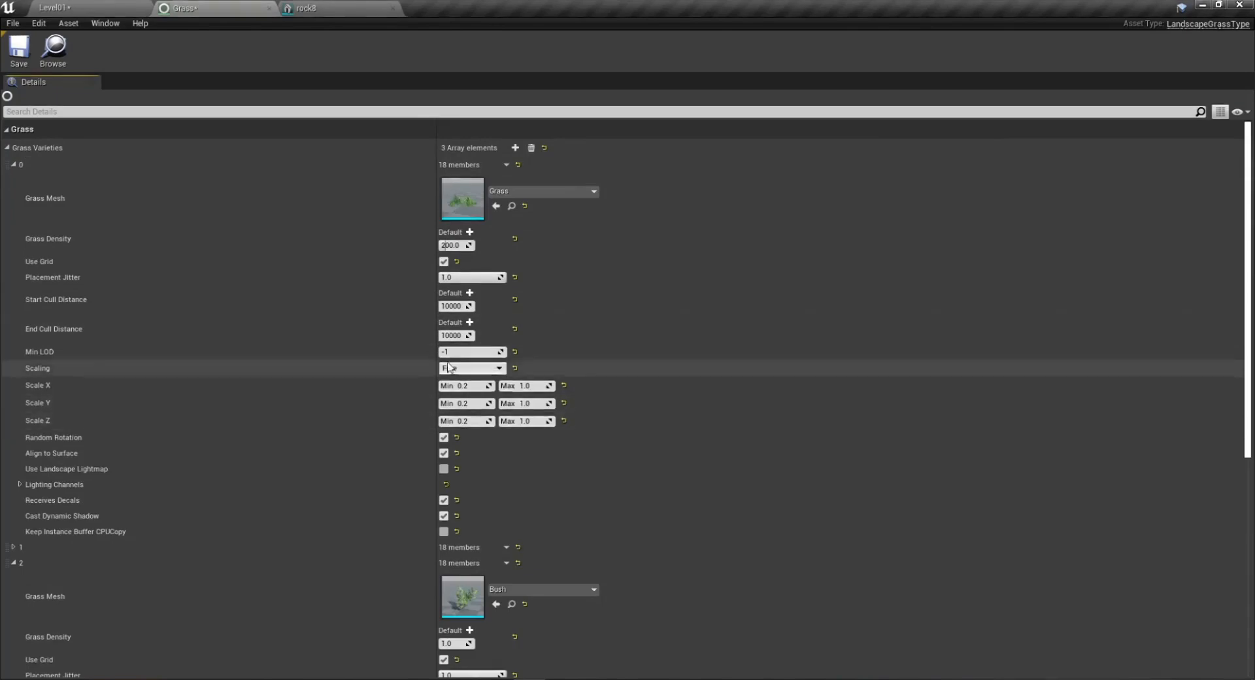
Play-test Level01, running the character through the grass to check the scattered bushes, and end the preview.
left_click(128, 9)
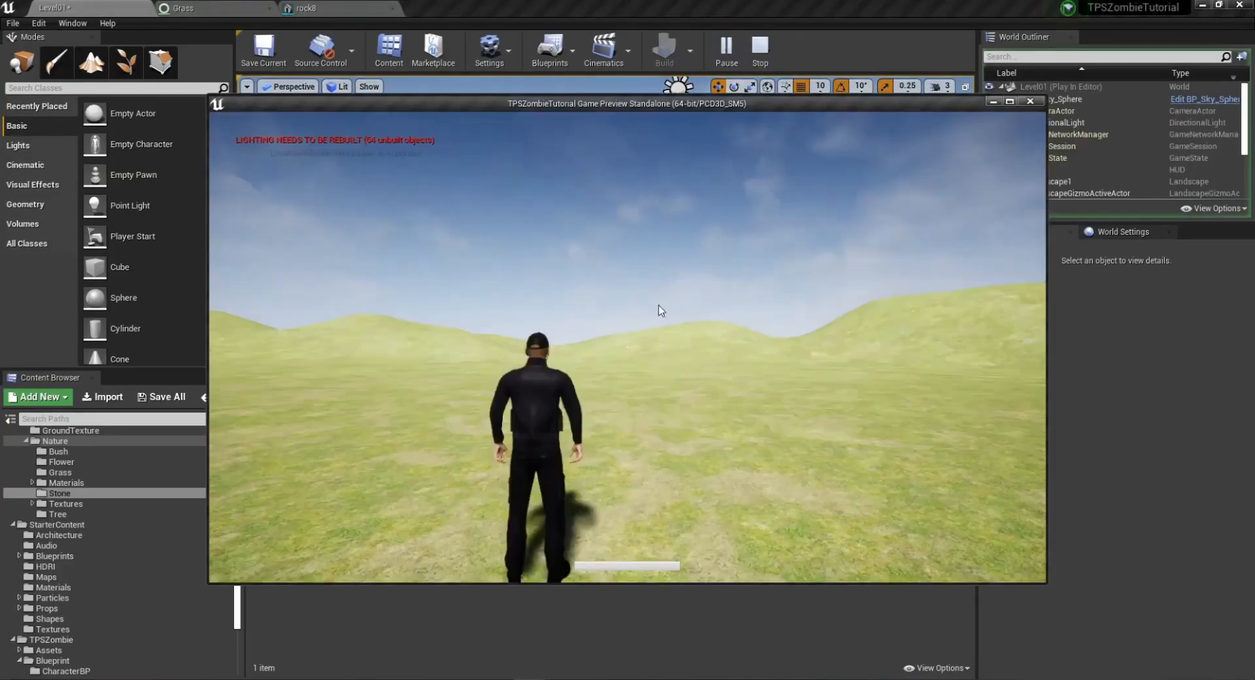
key("w")
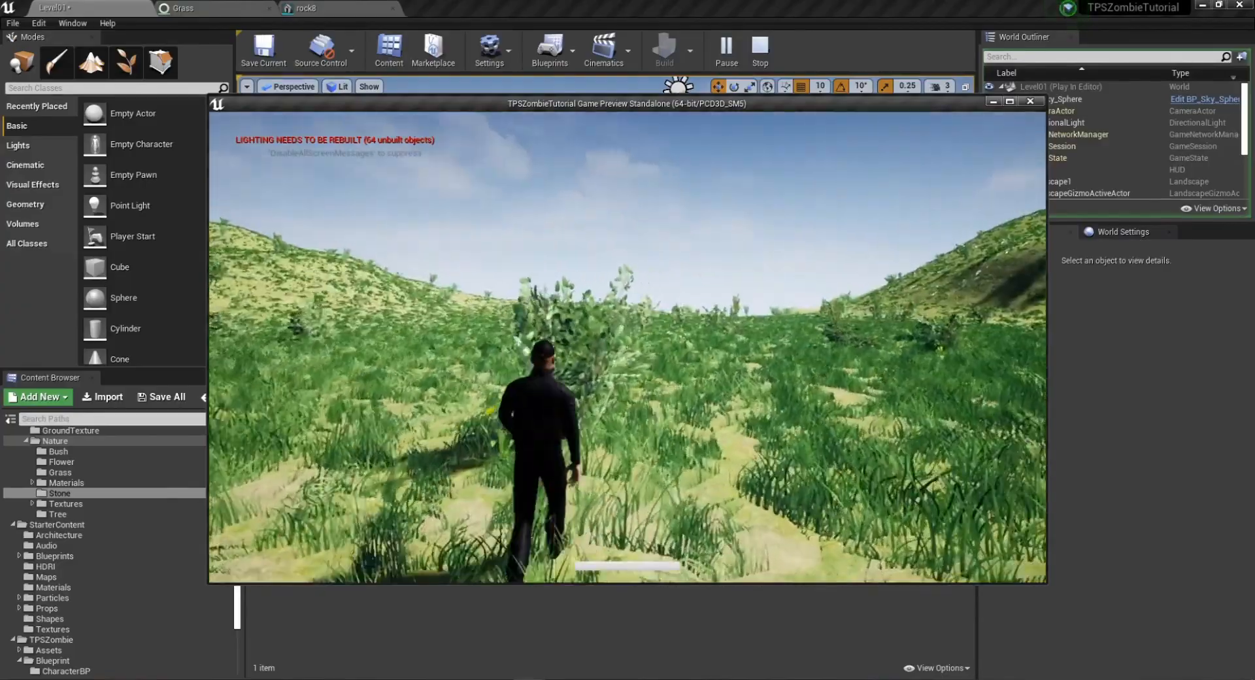
key("d")
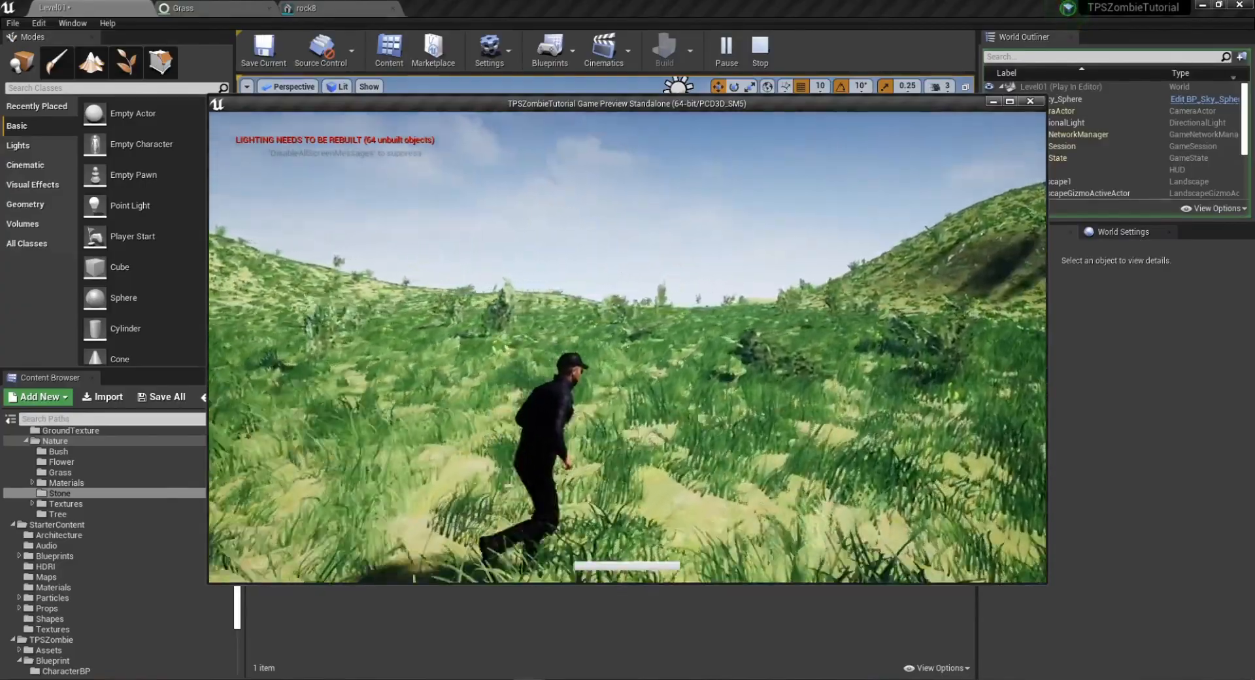
key("w")
key("w")
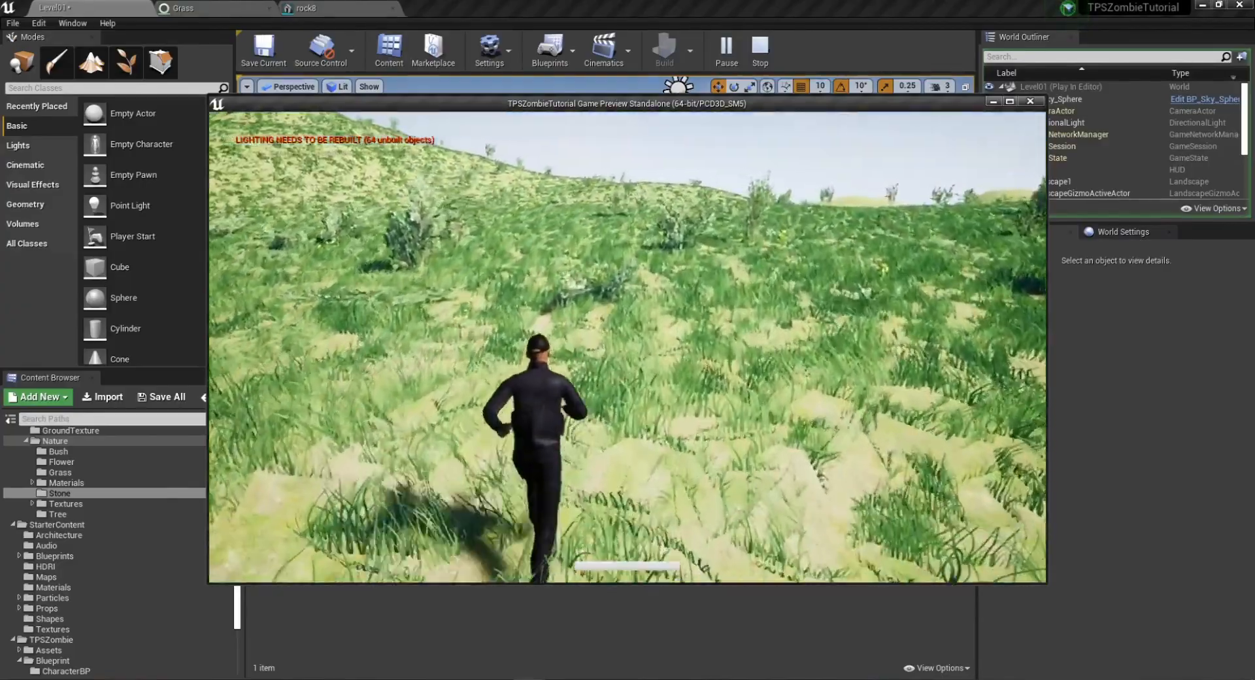
key("w")
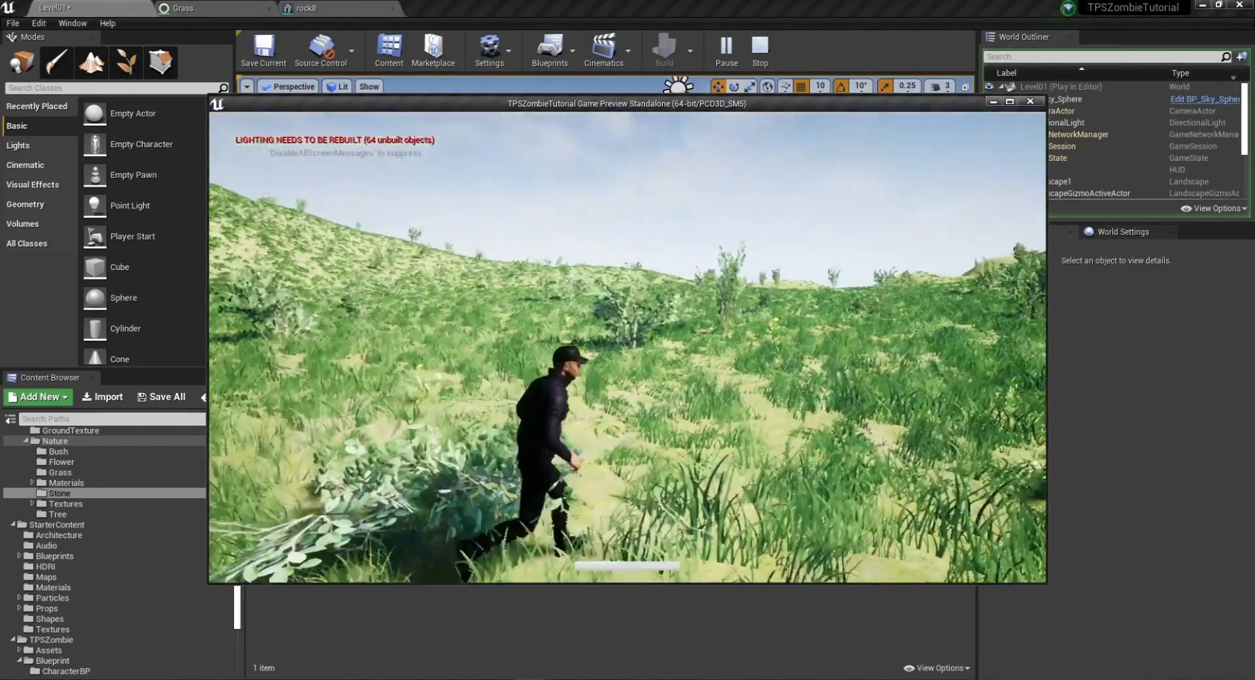
key("Escape")
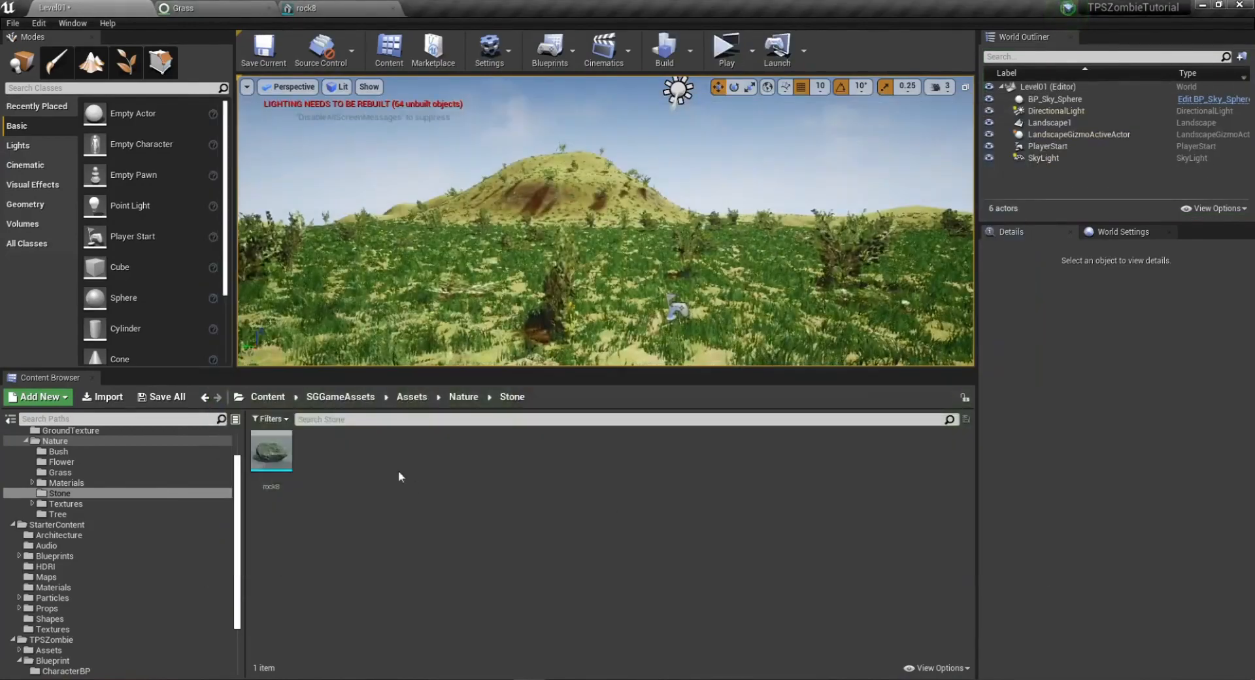
Set the Bush variety's X, Y and Z scales to Min 0.1 and Max 1, its Grass Density to 0.5, and save the Grass asset.
left_click(197, 8)
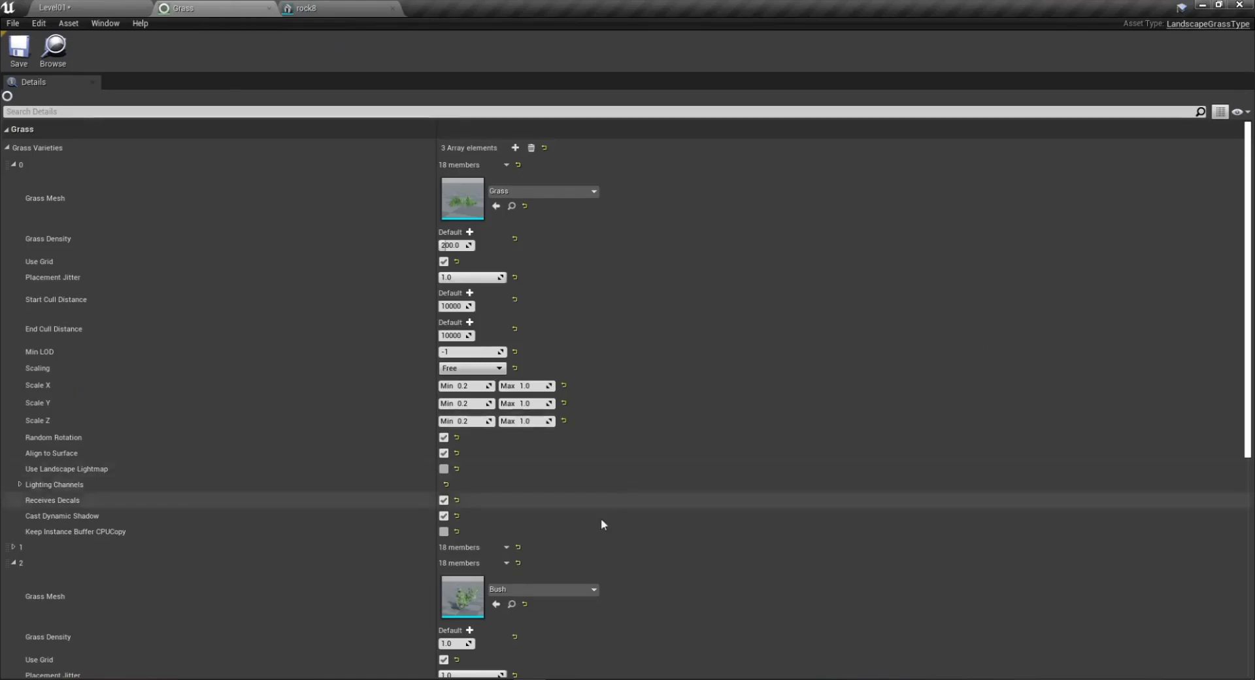
scroll(554, 556, "down", 5)
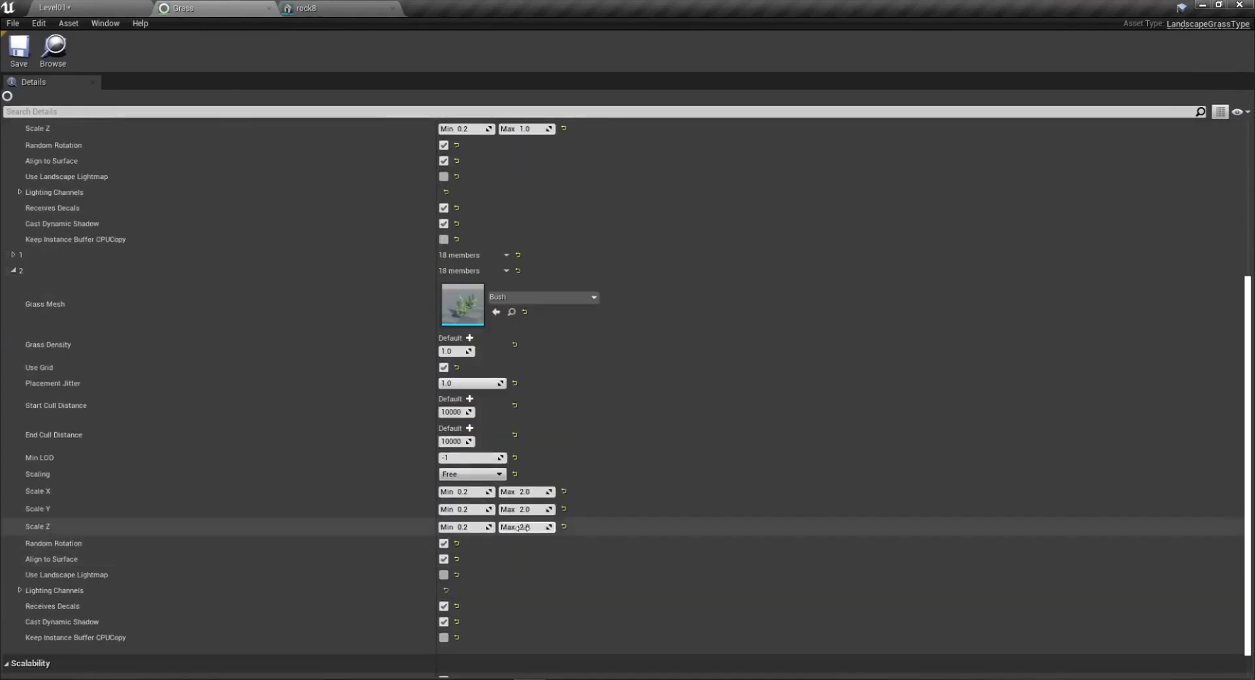
type("1")
left_click(531, 510)
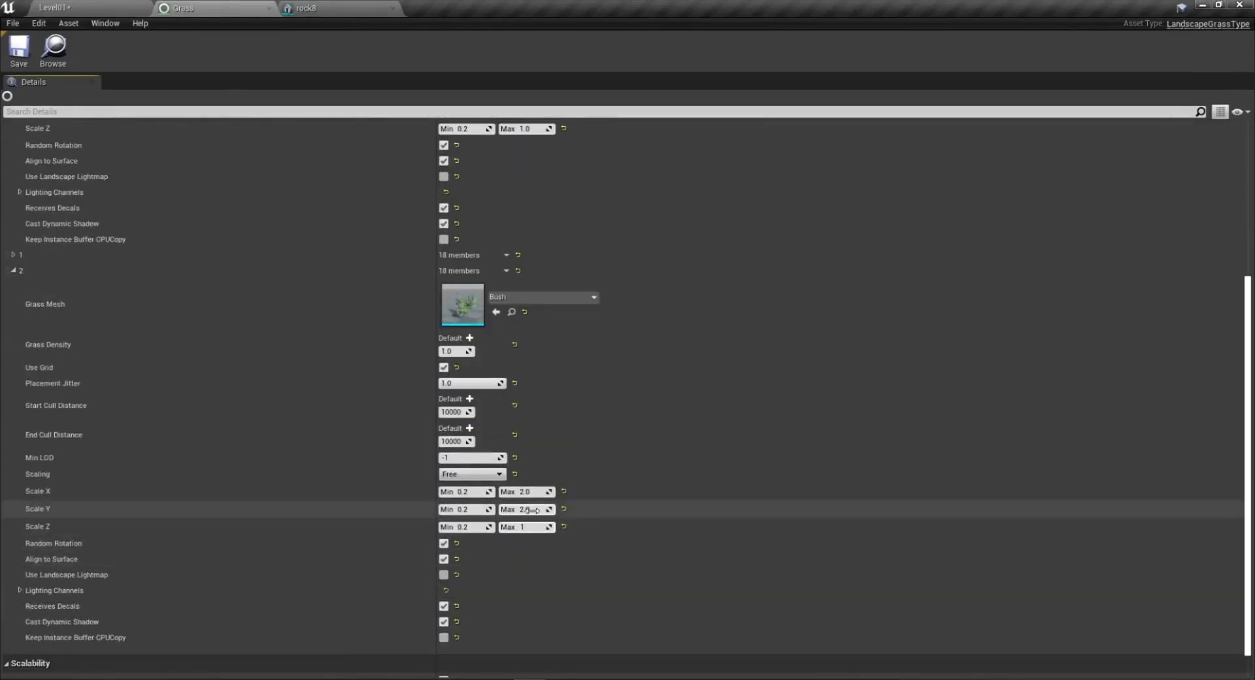
type("1")
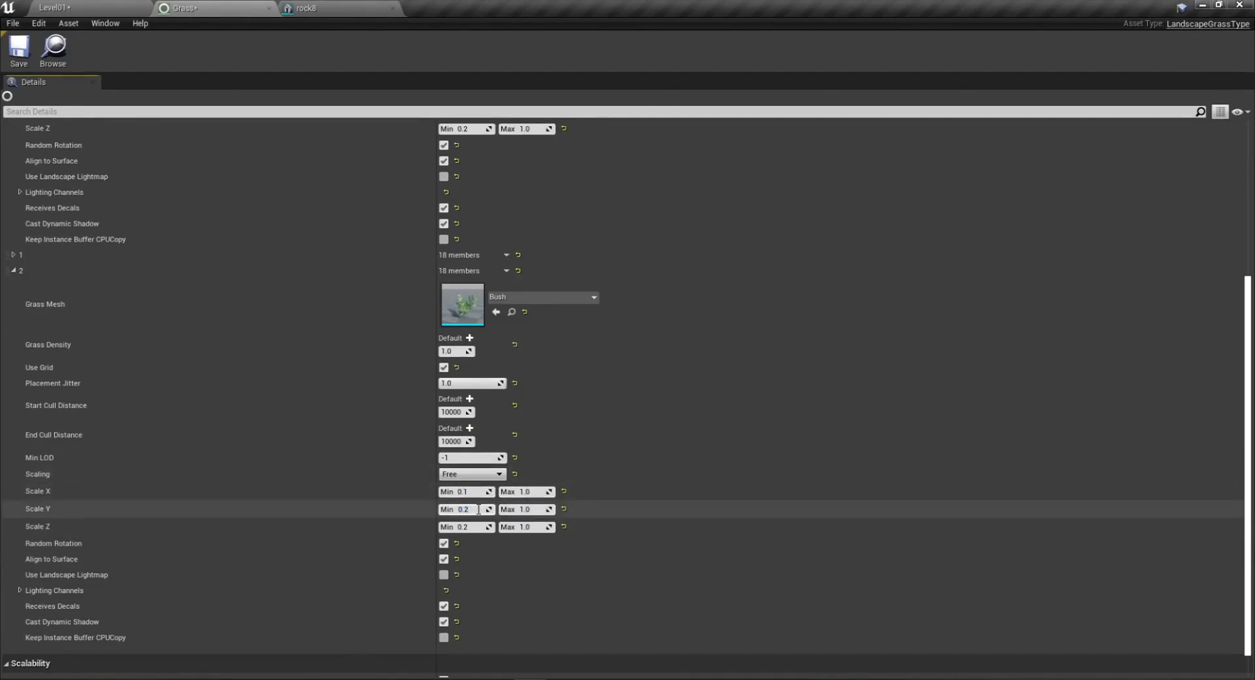
left_click(479, 509)
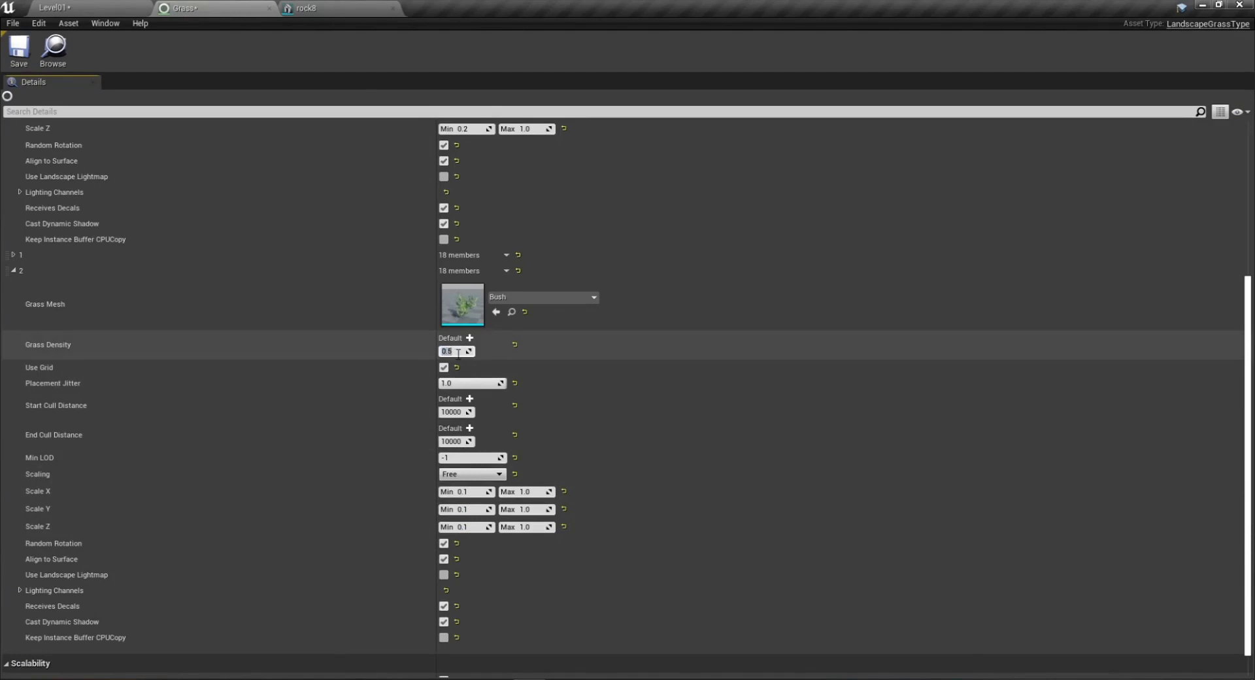
left_click(9, 54)
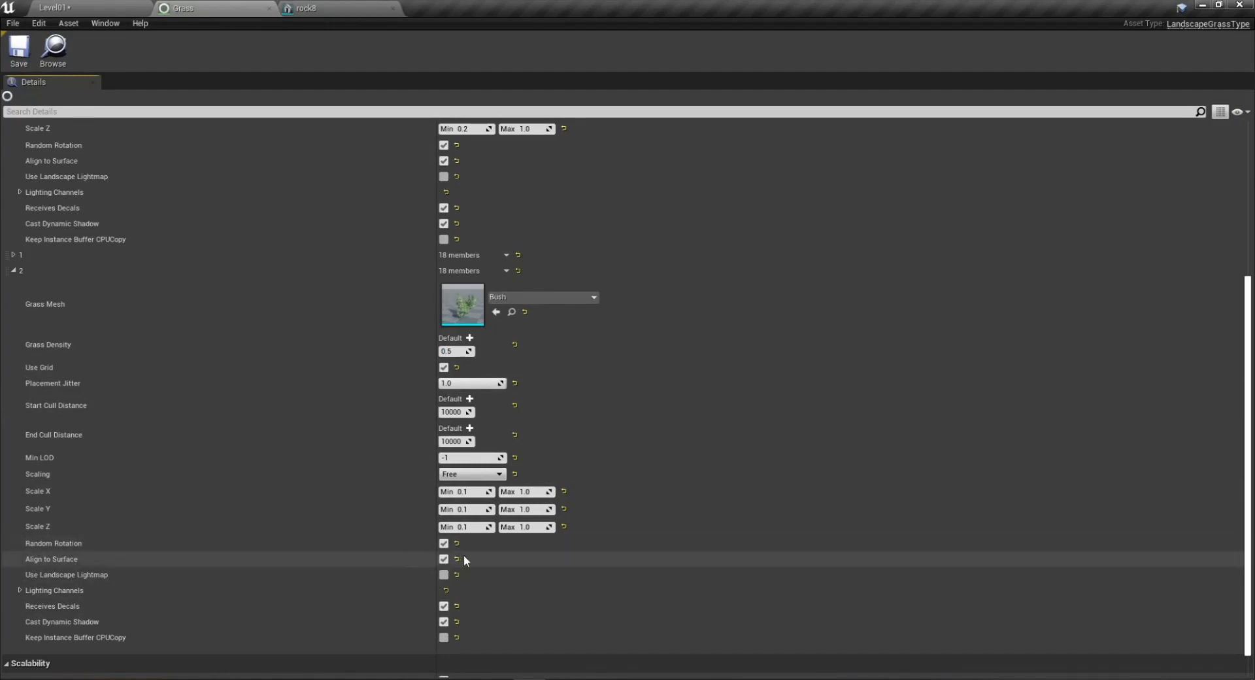
left_click(26, 45)
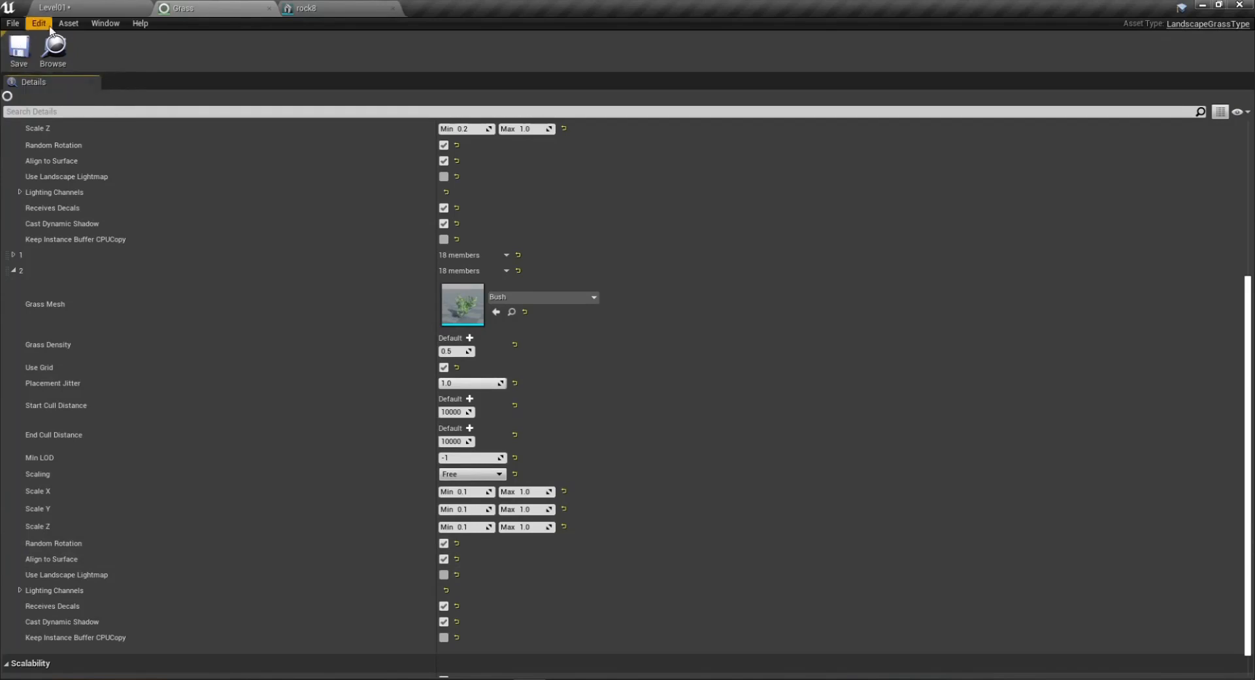
Play-test Level01 again, running across the plain and hillside to check the size and spacing of the bushes, and end the preview.
left_click(114, 8)
left_click(726, 55)
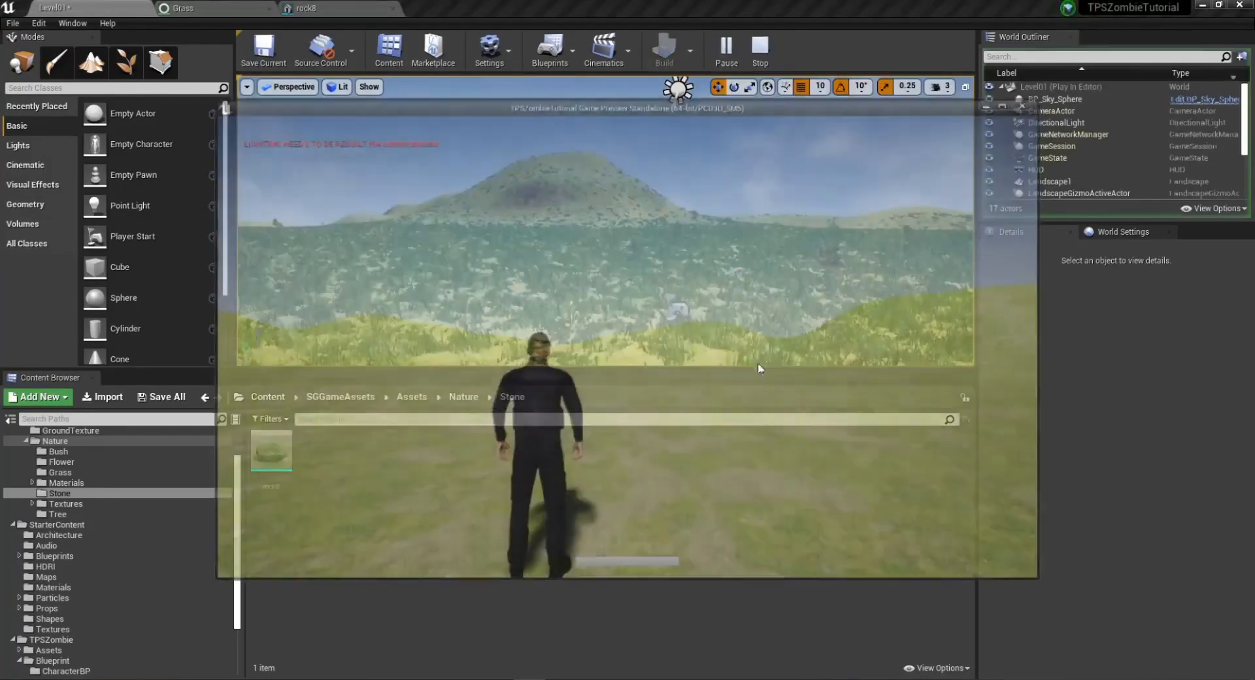
key("w")
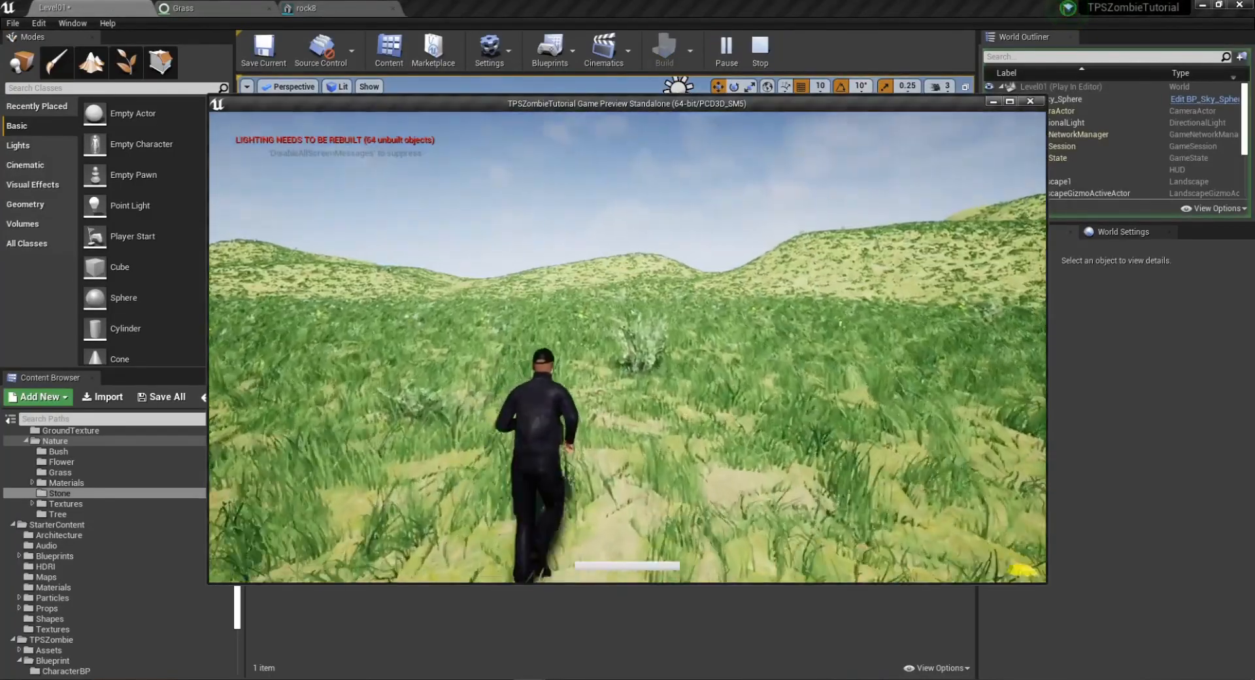
key("w")
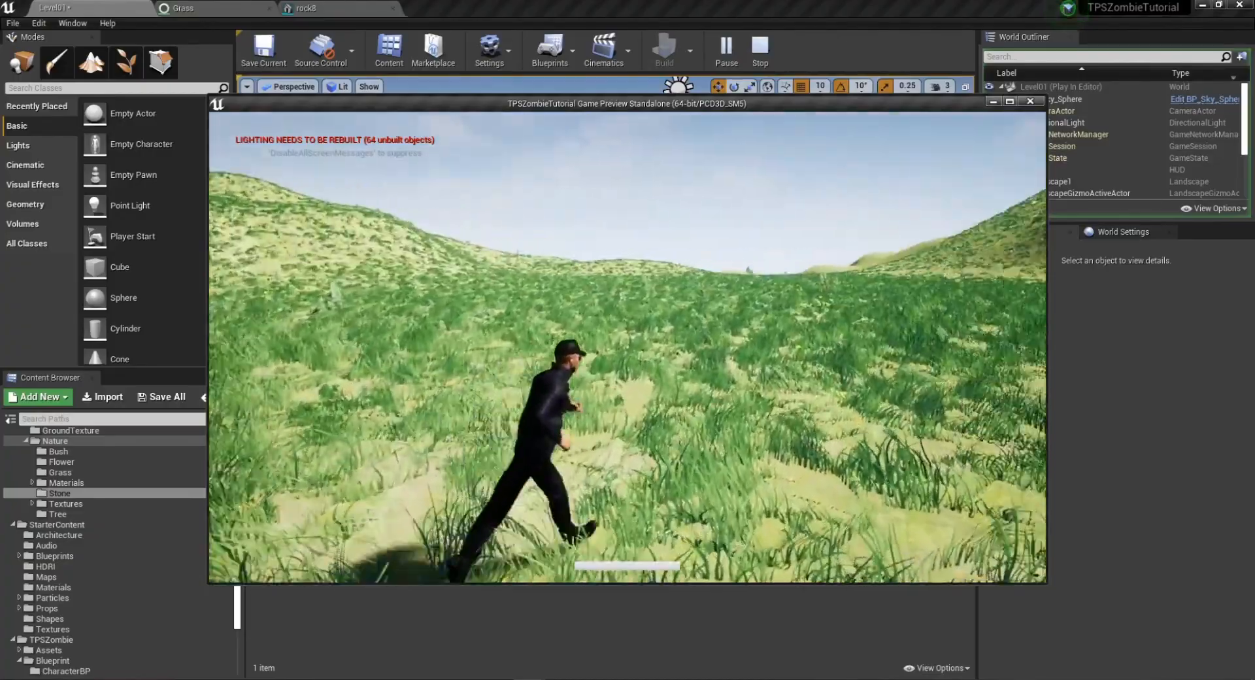
key("w")
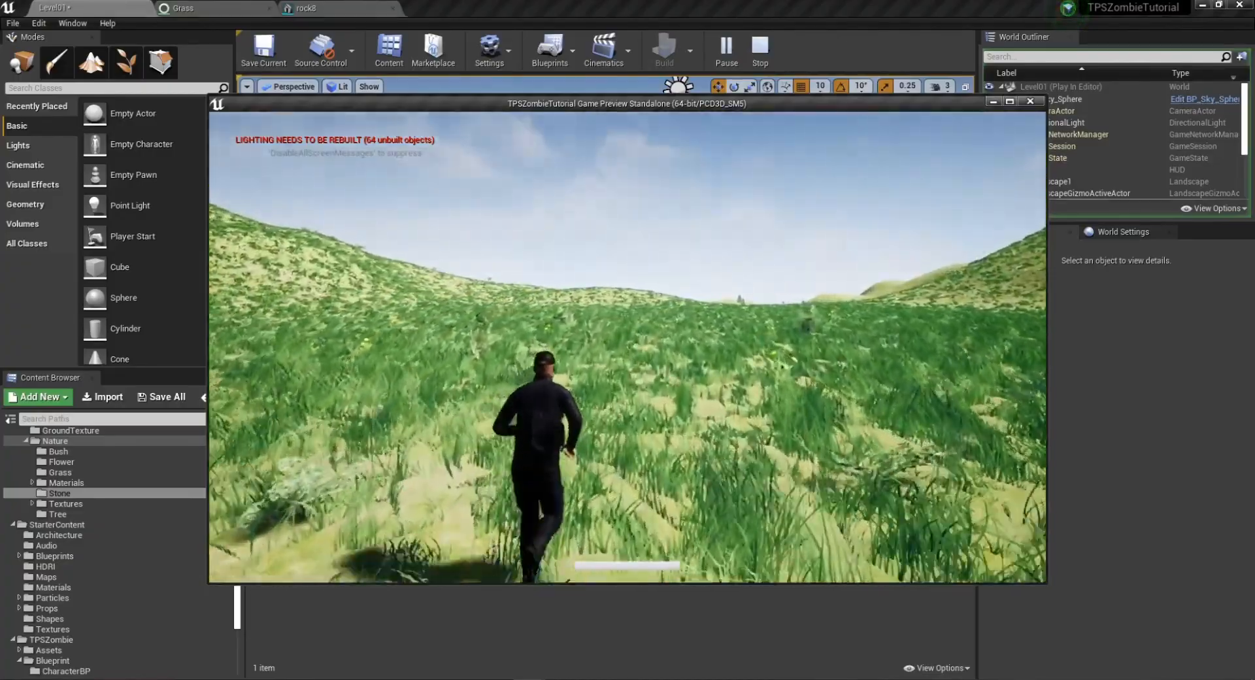
key("w")
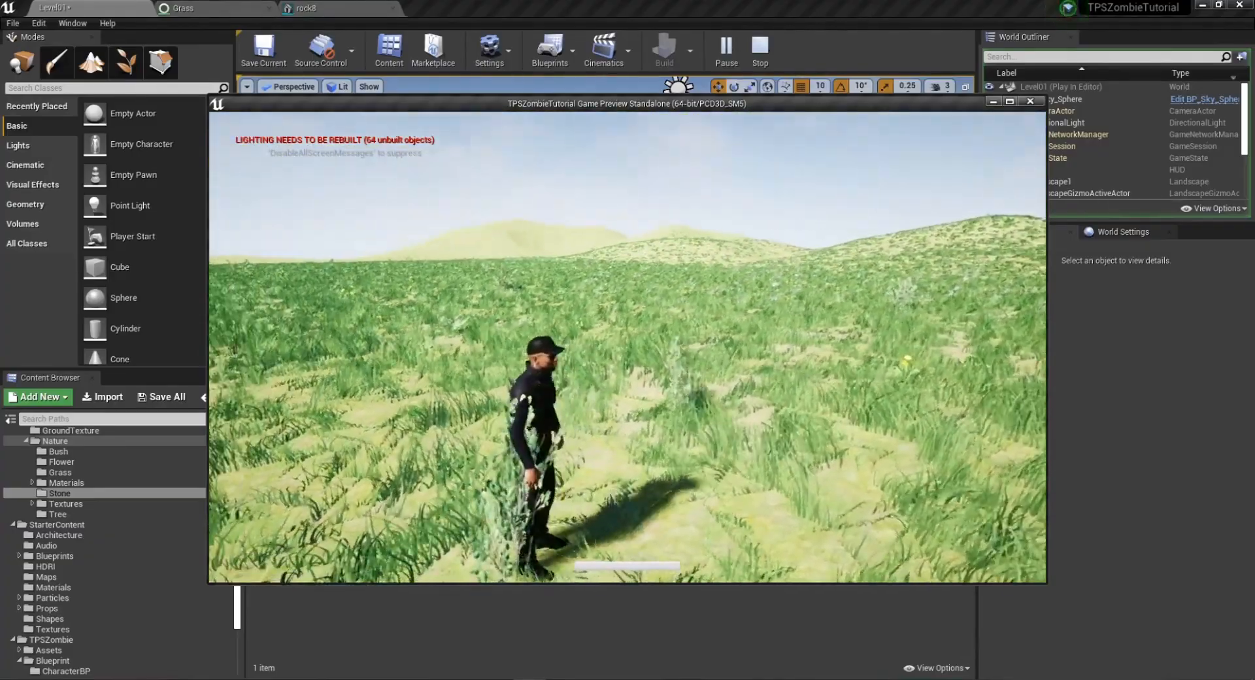
key("s")
key("w")
key("w")
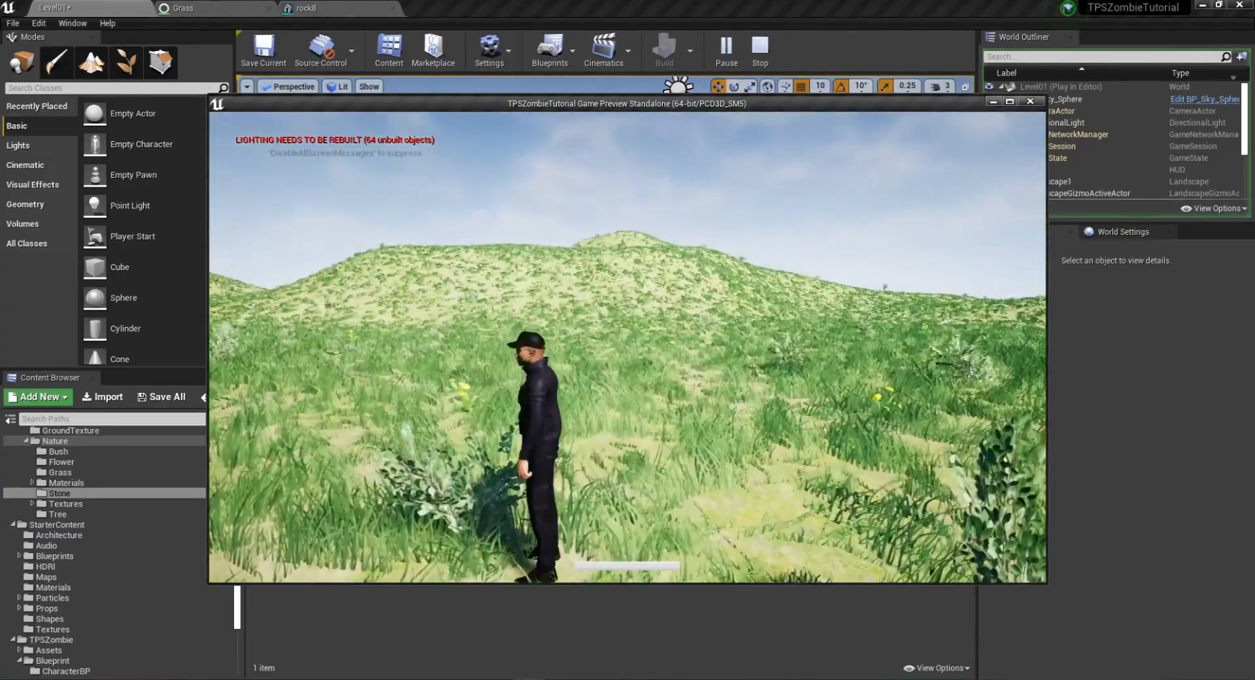
key("w")
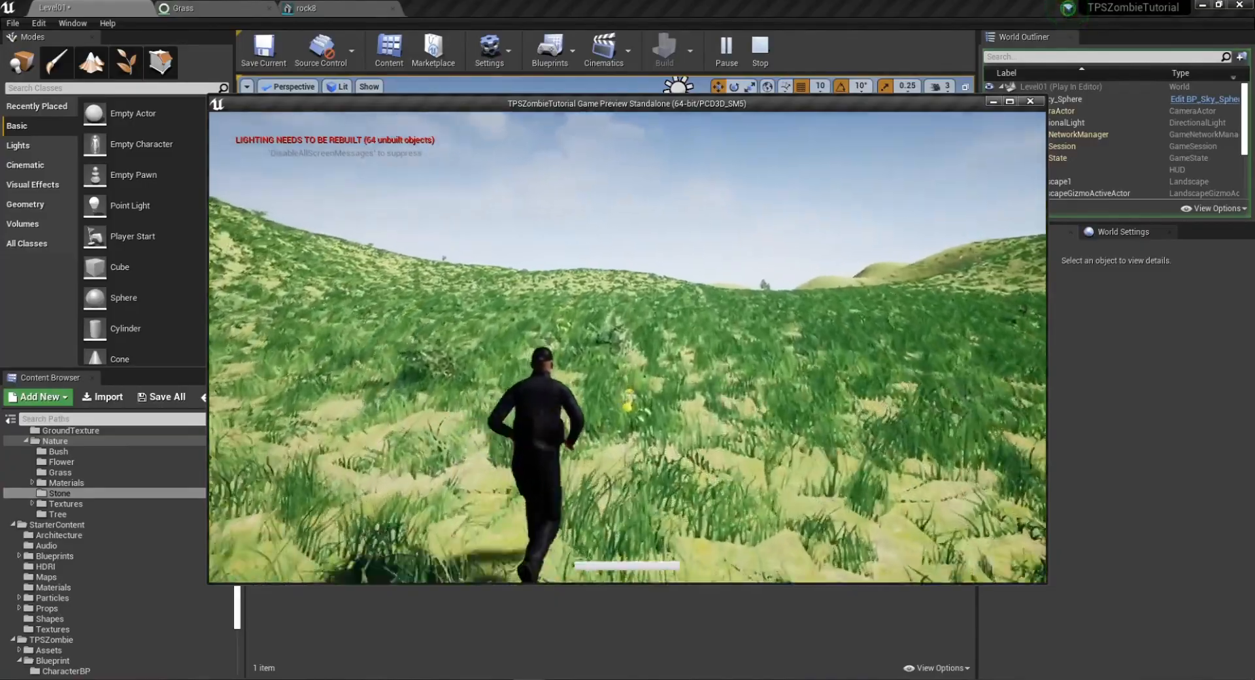
key("space")
key("w")
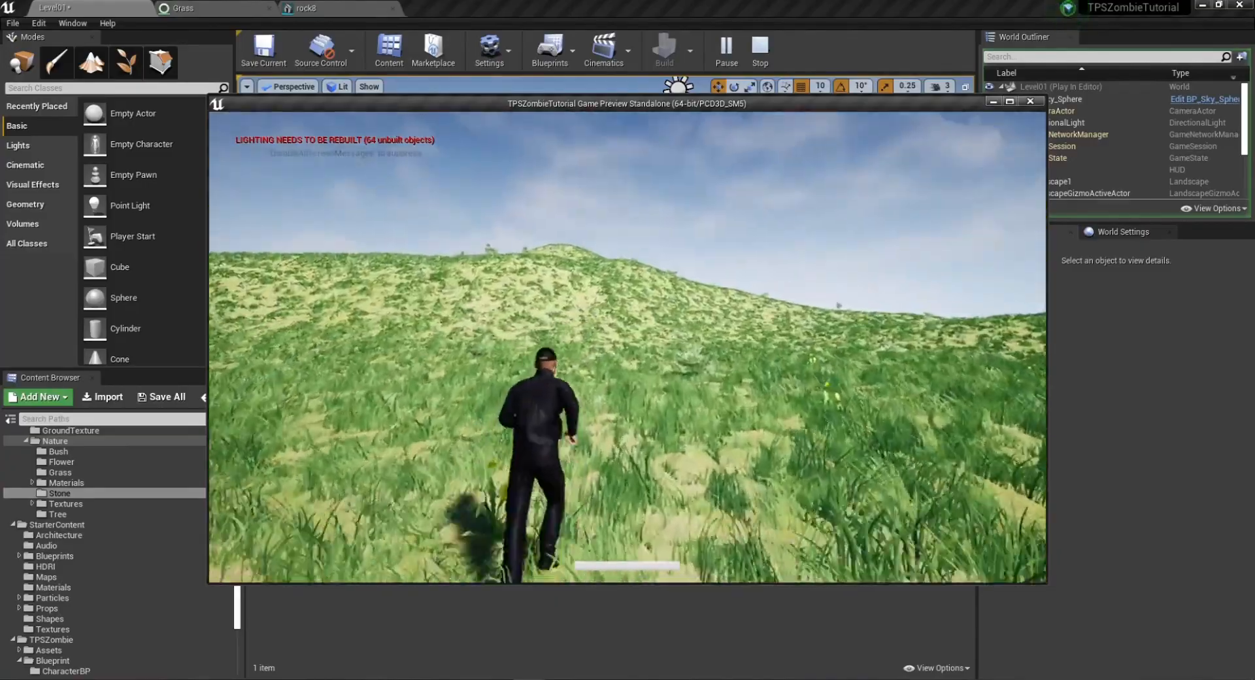
key("w")
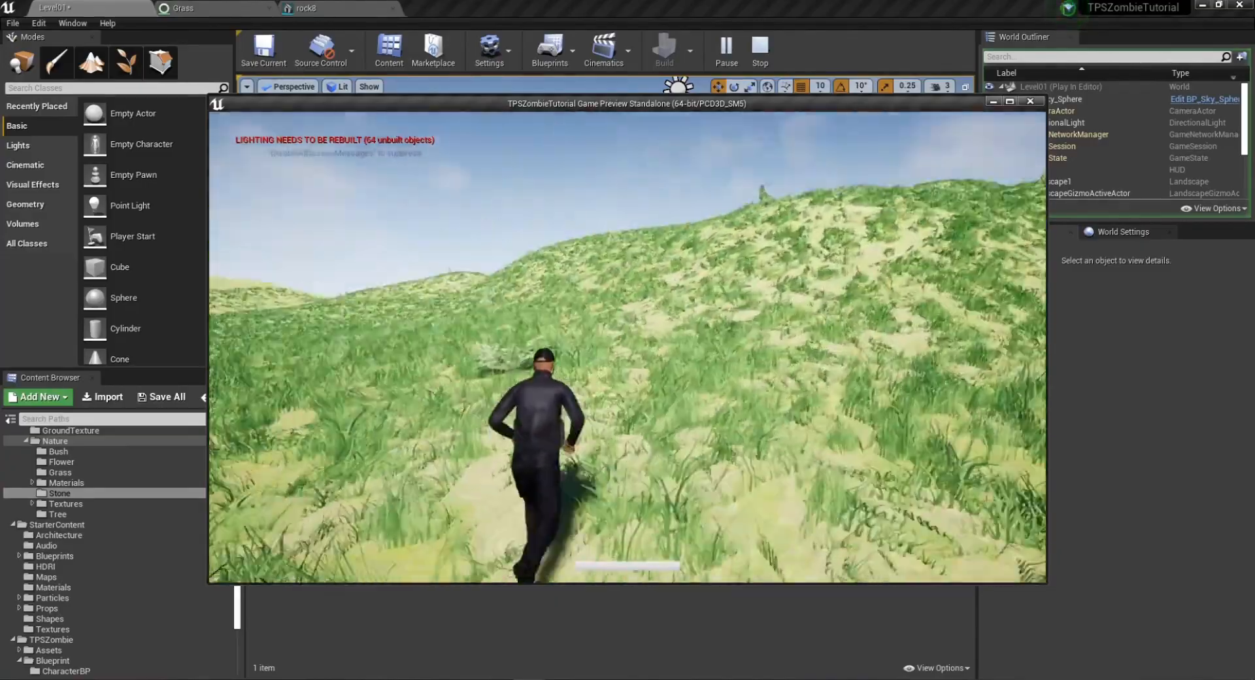
key("w")
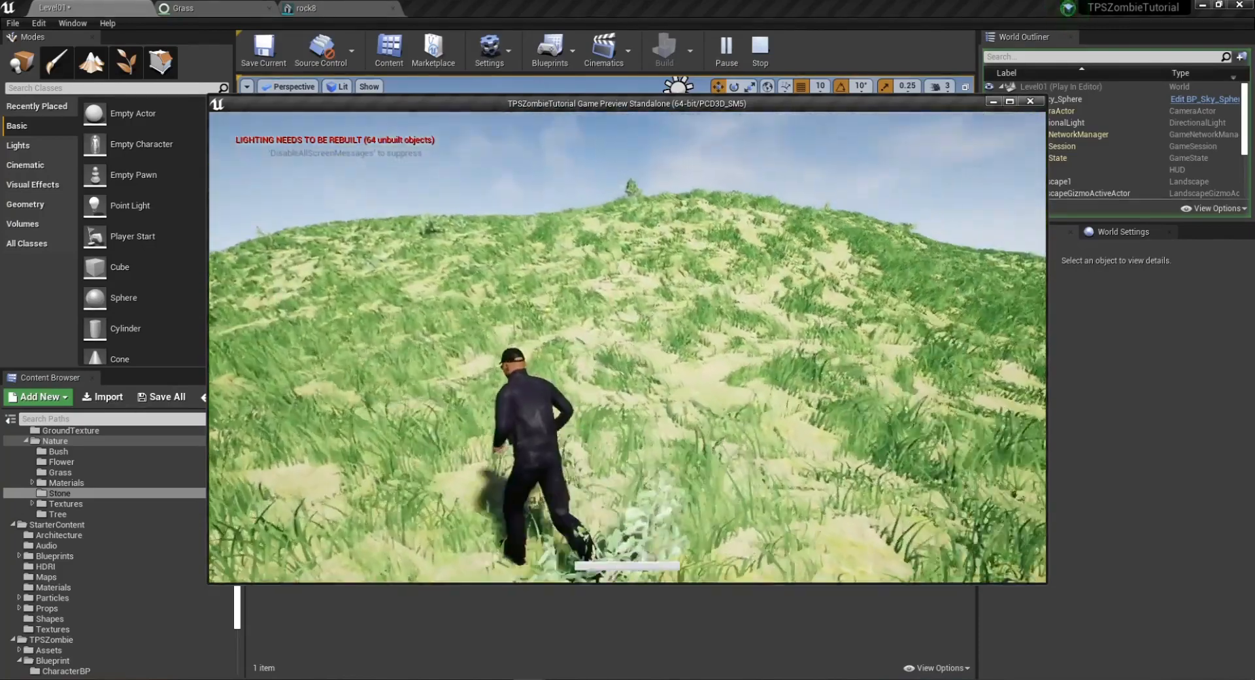
key("Escape")
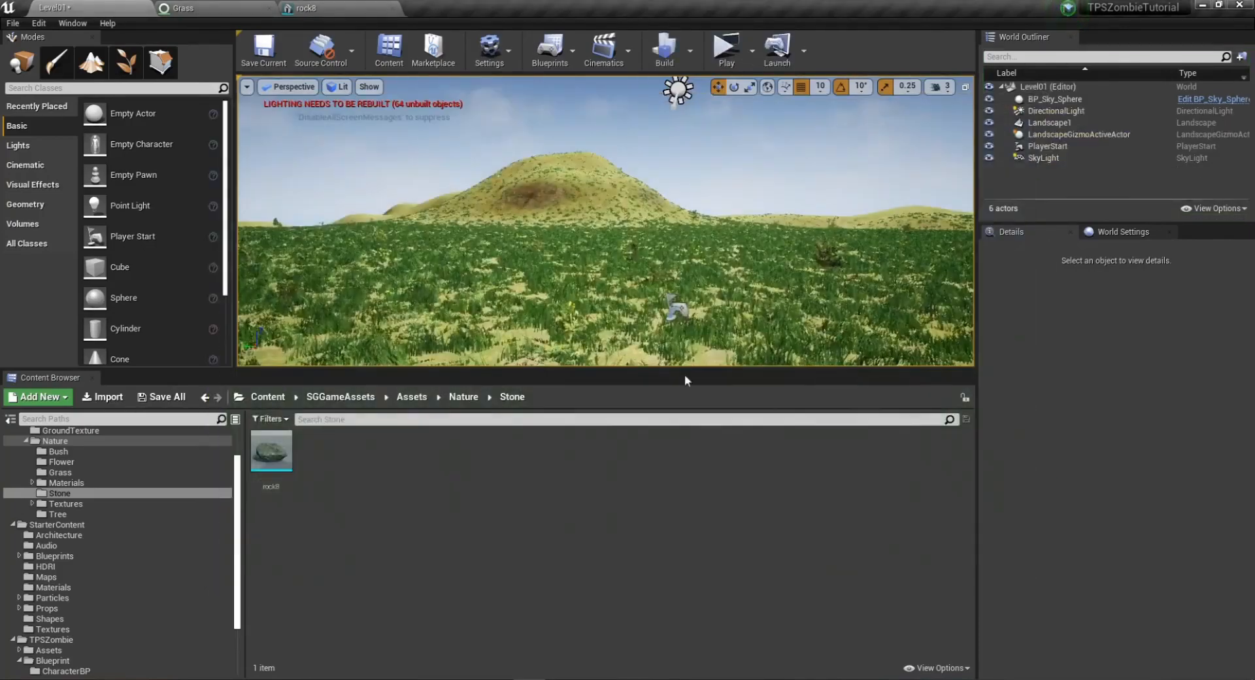
Switch the Bush variety's Scaling to Uniform and set its Scale X, Y and Z Min and Max values to 1.
left_click(209, 9)
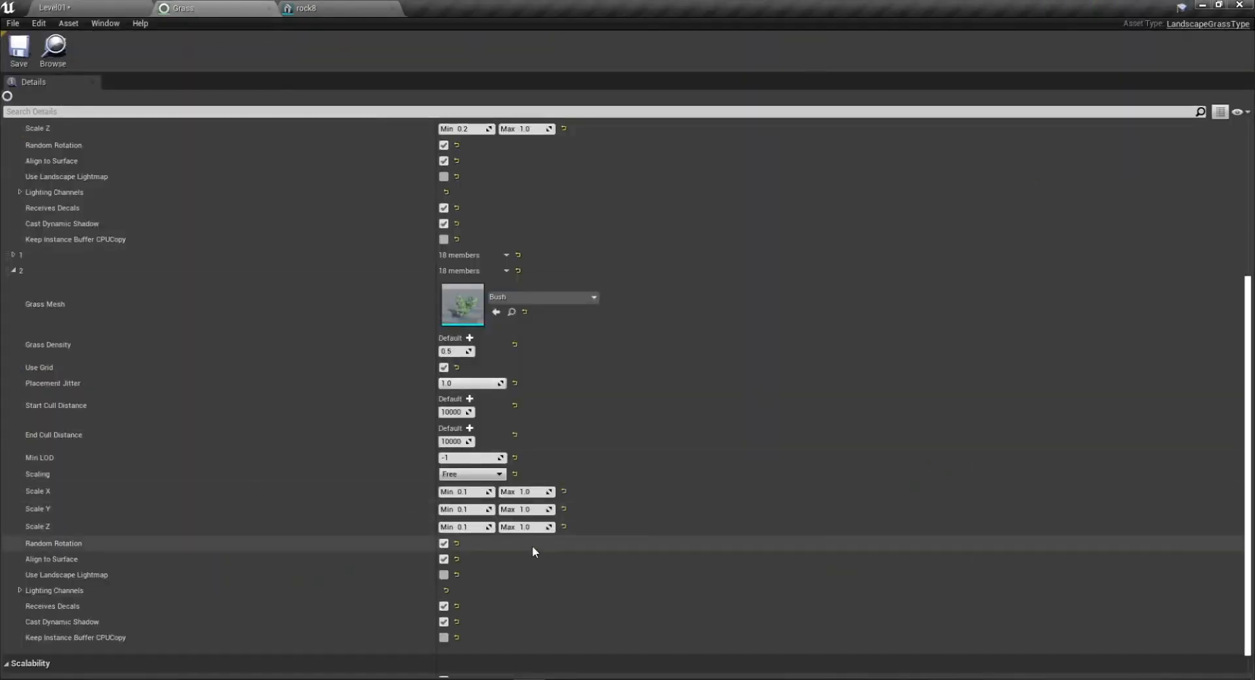
left_click(563, 491)
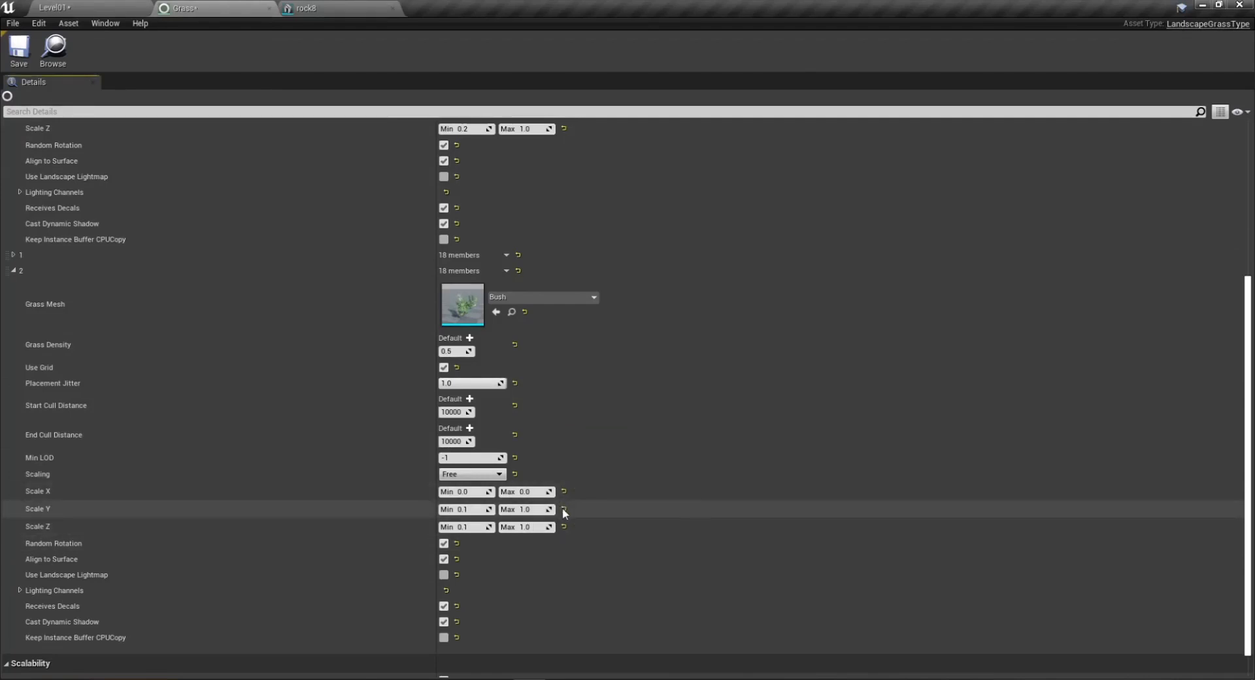
left_click(563, 508)
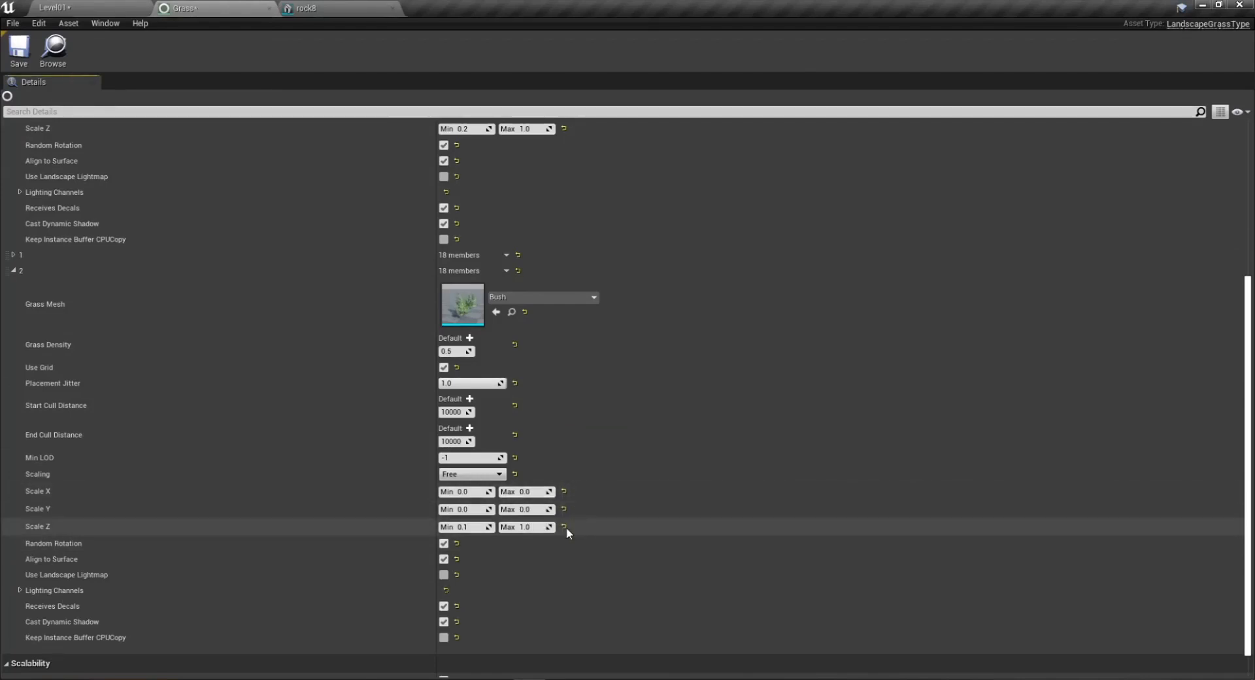
left_click(472, 473)
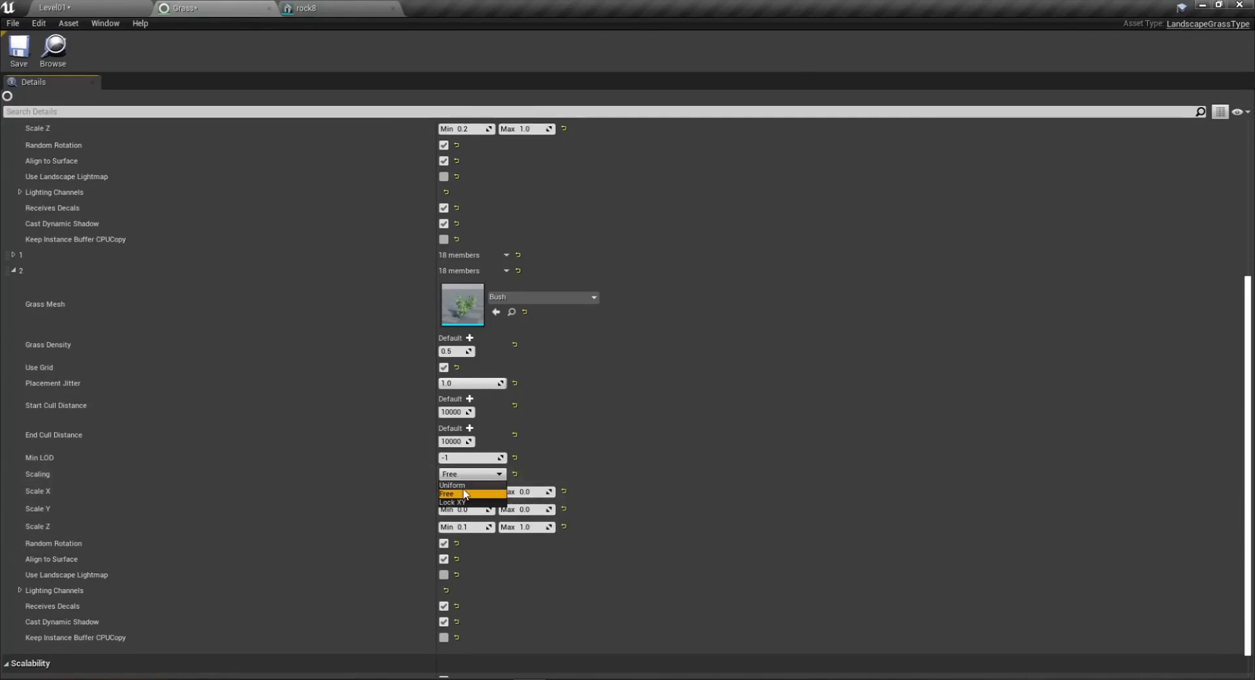
left_click(488, 491)
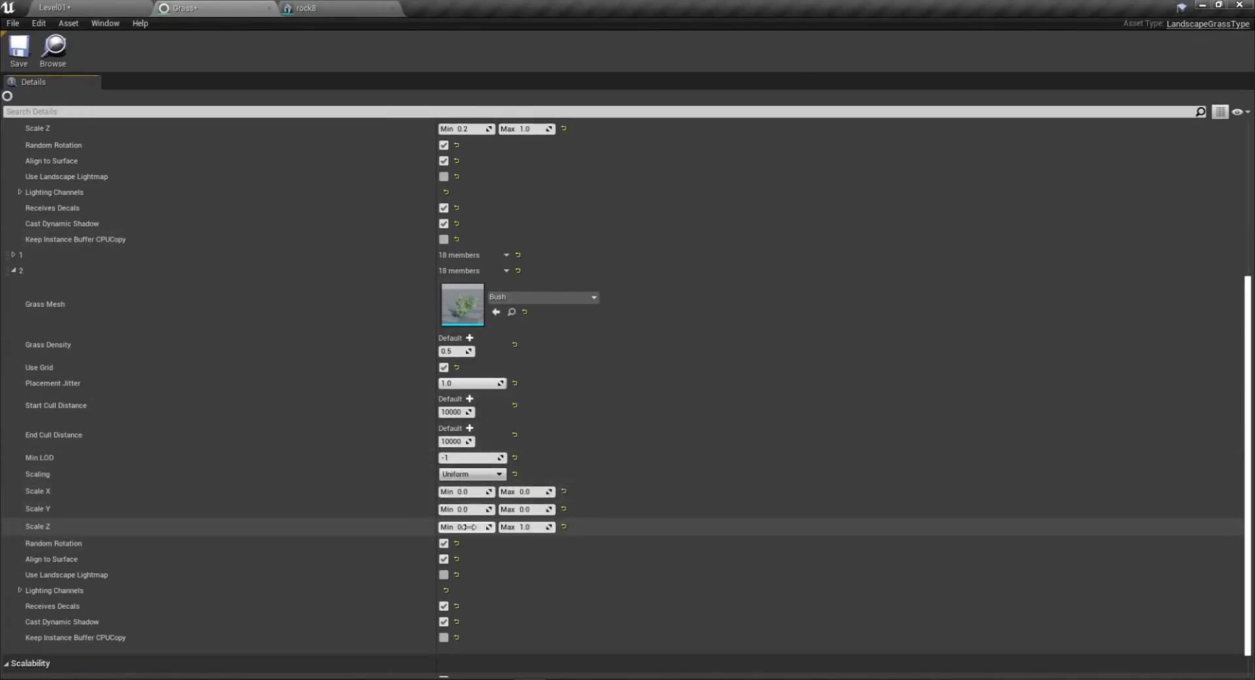
type("1")
left_click(477, 509)
type("1")
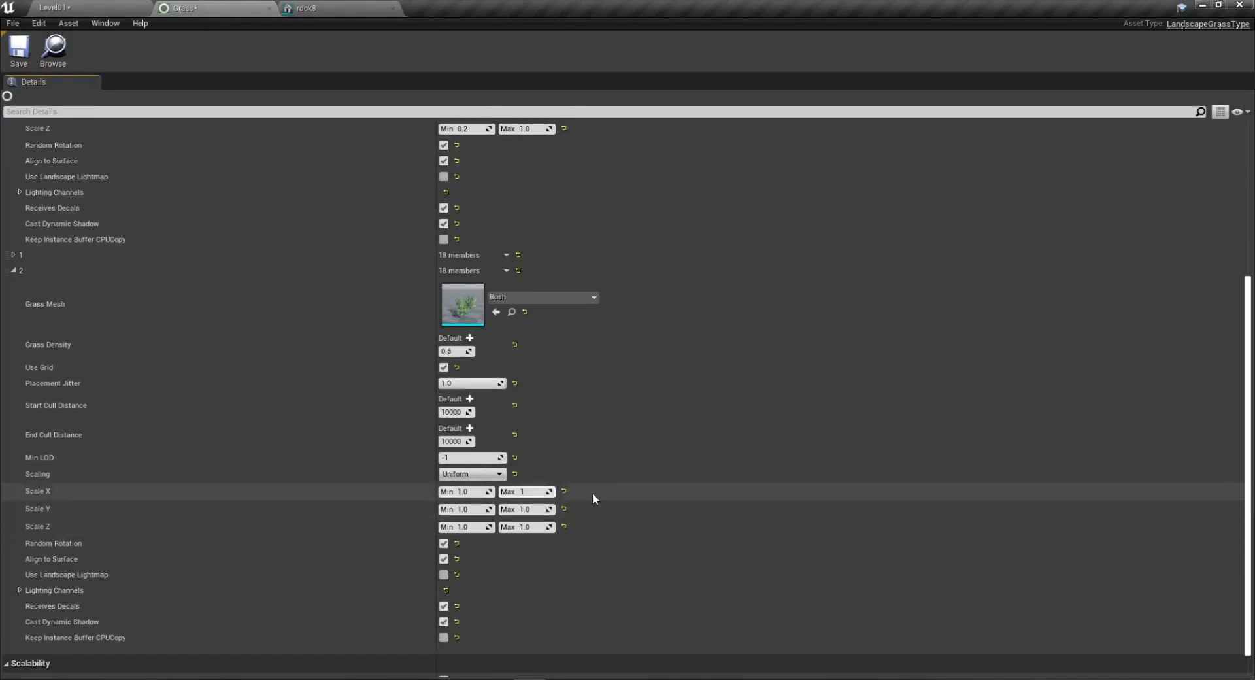
Save the Grass asset and play-test Level01, running the character through the grass to check the uniformly scaled bushes.
left_click(19, 48)
left_click(83, 6)
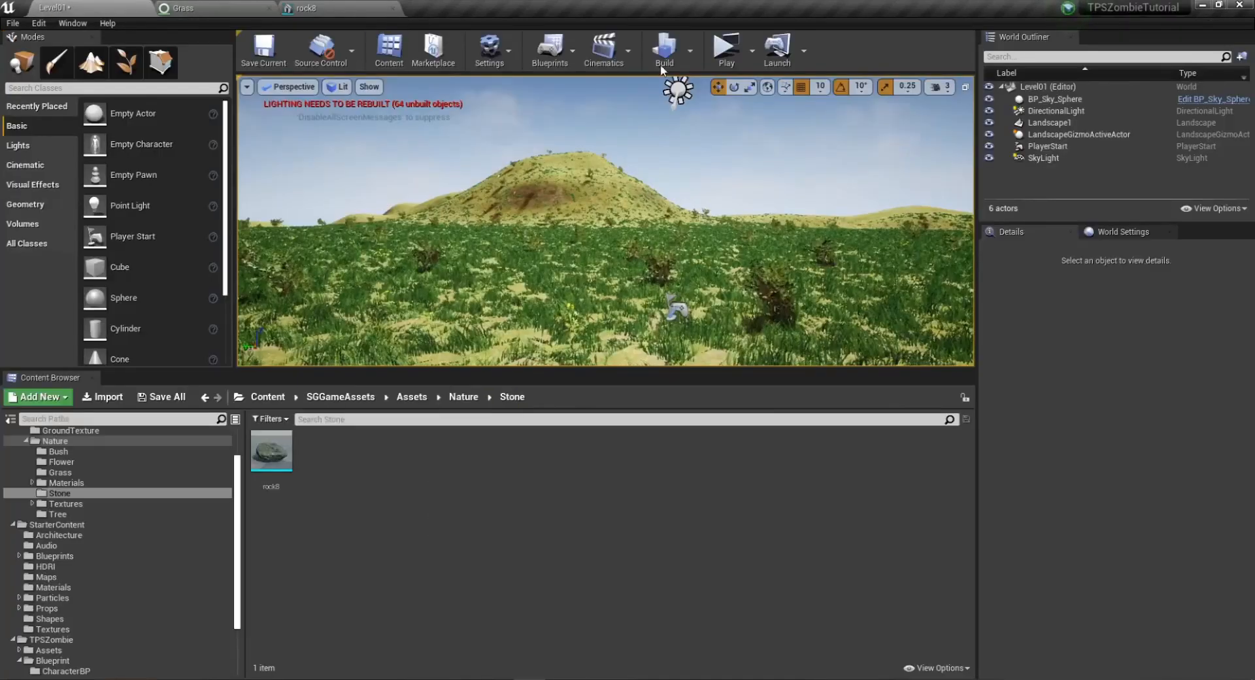
left_click(727, 47)
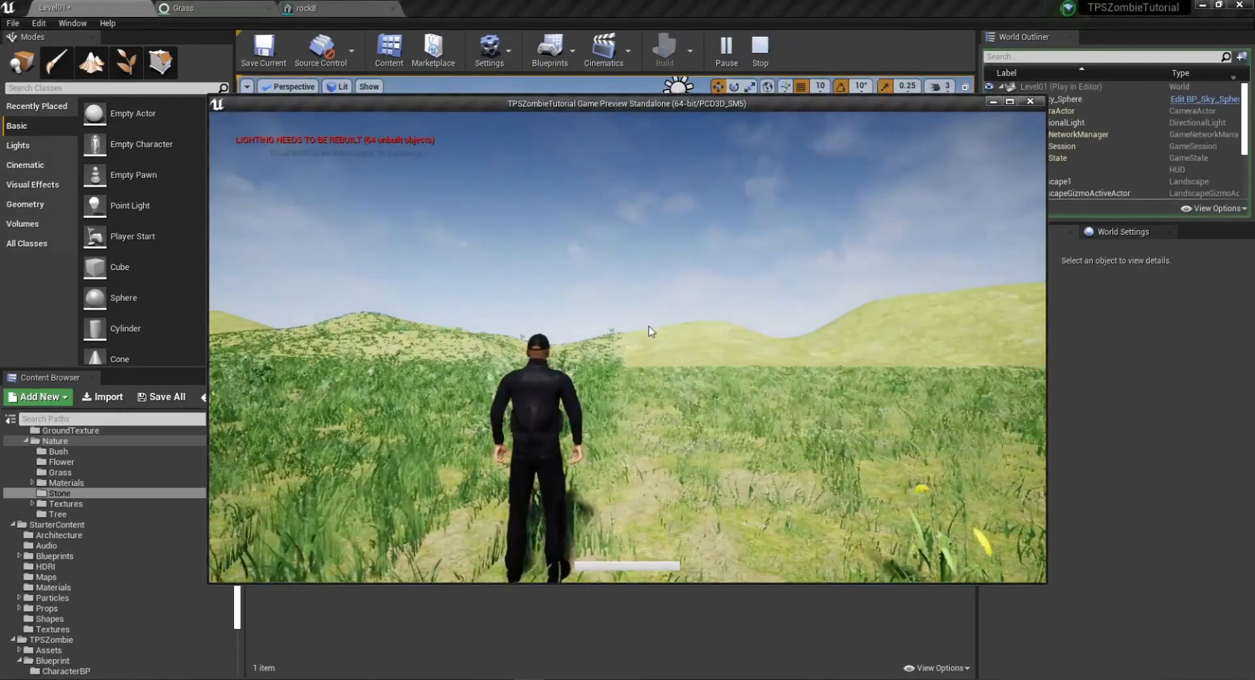
key("w")
key("d")
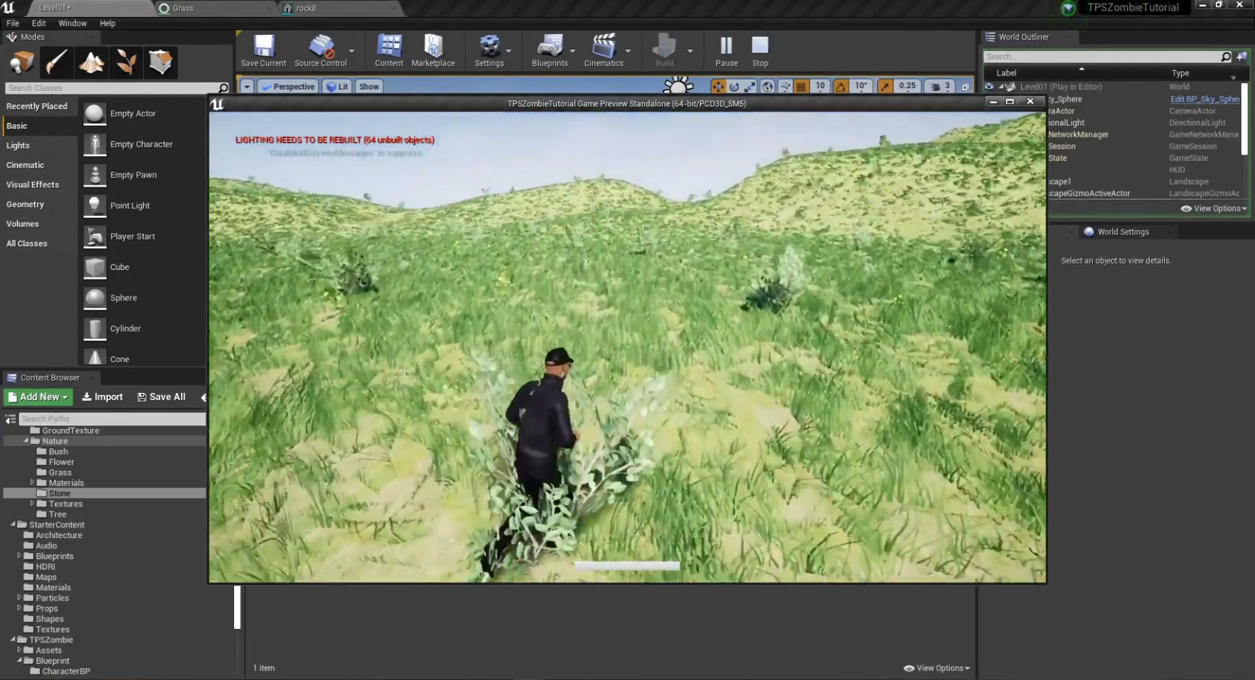
key("d")
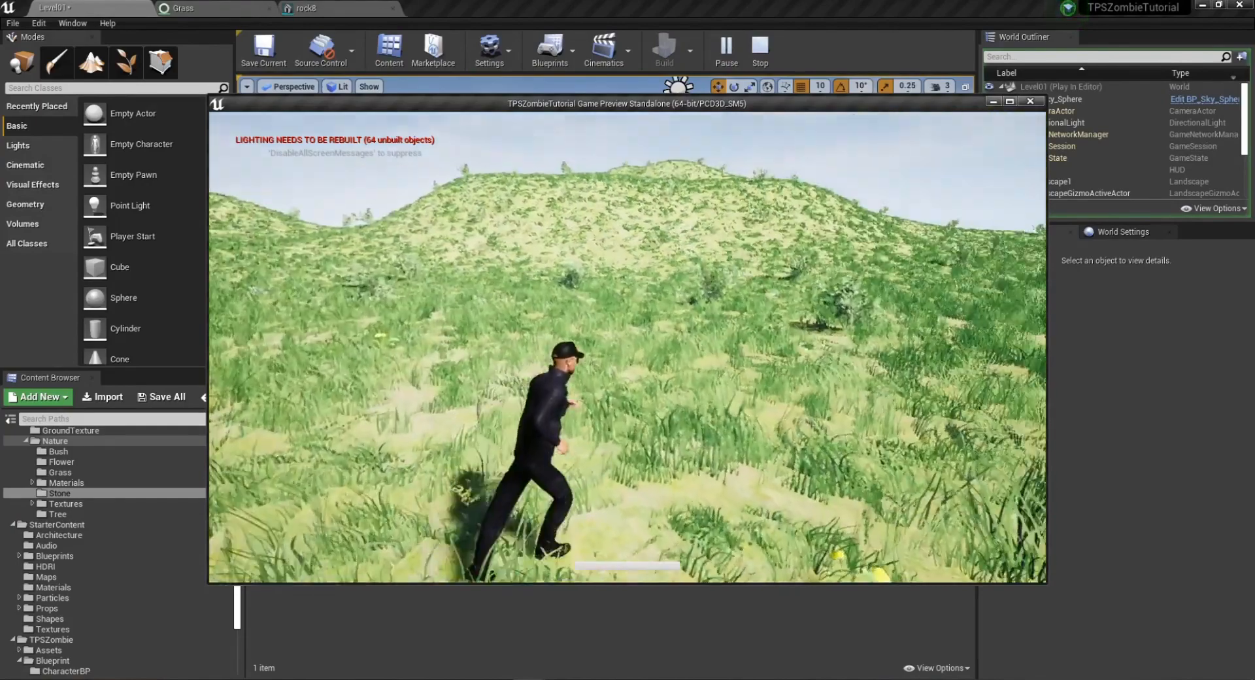
key("space")
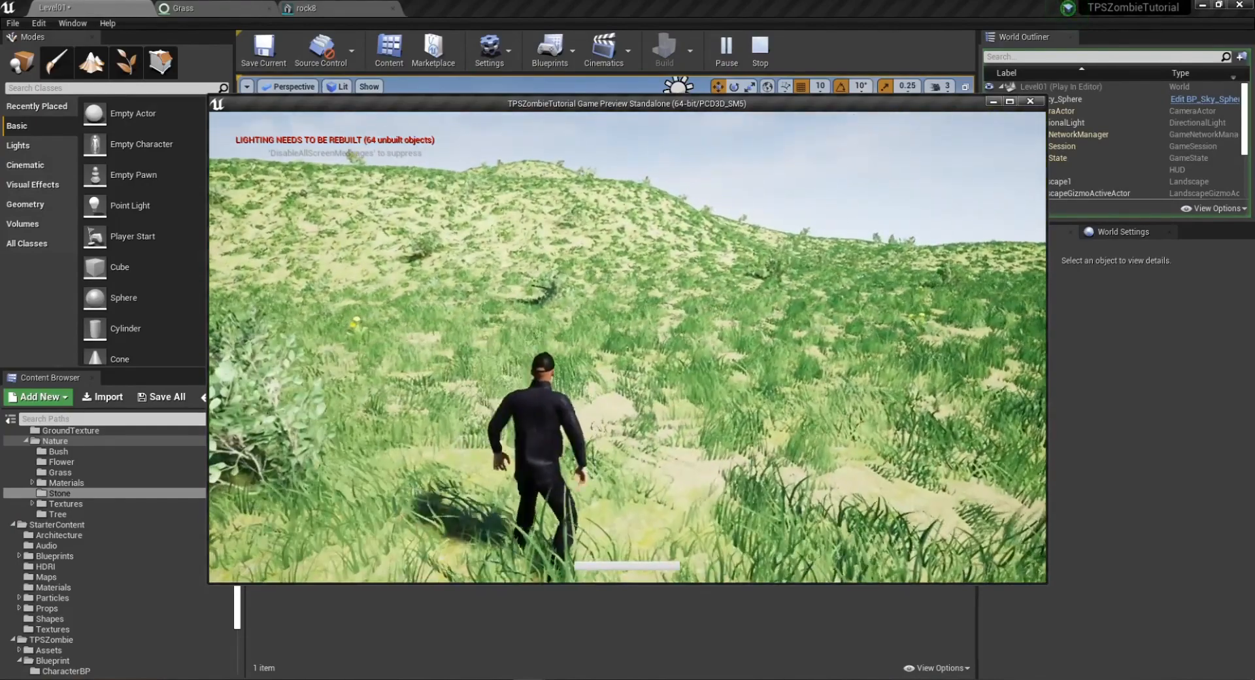
key("Escape")
Save all changes to Level01 and locate the Grass asset in the TPSZombie LanDscapeBP folder.
left_click(161, 397)
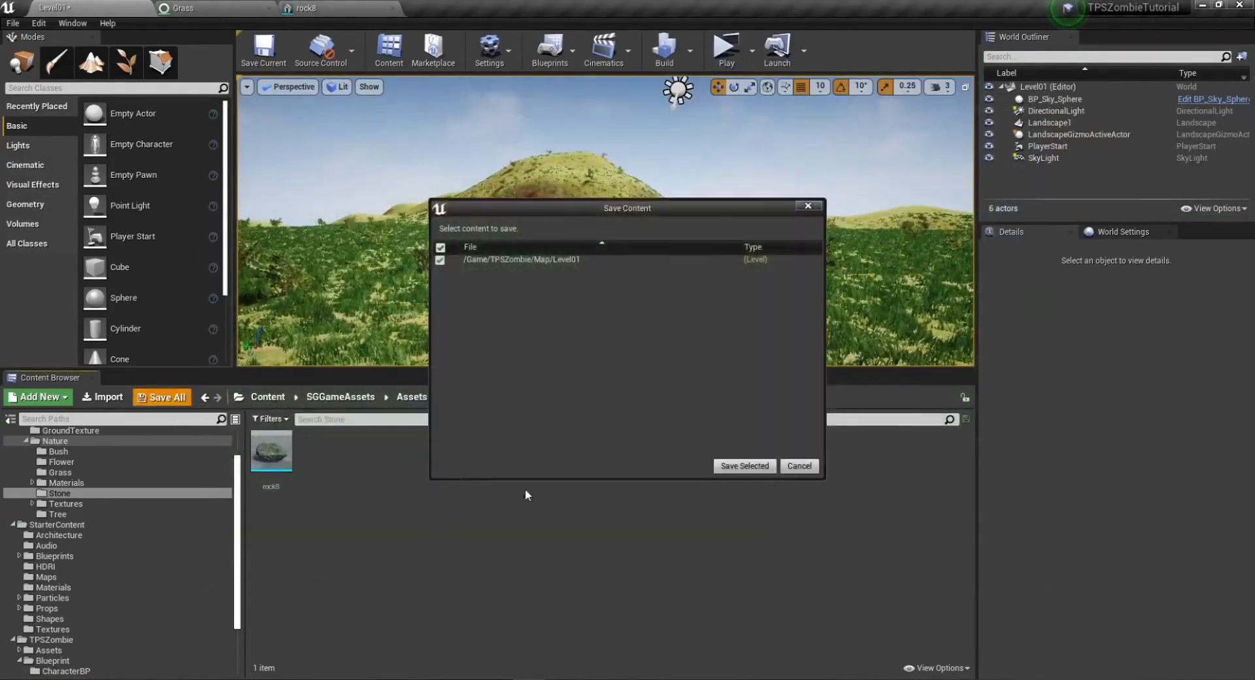
left_click(737, 465)
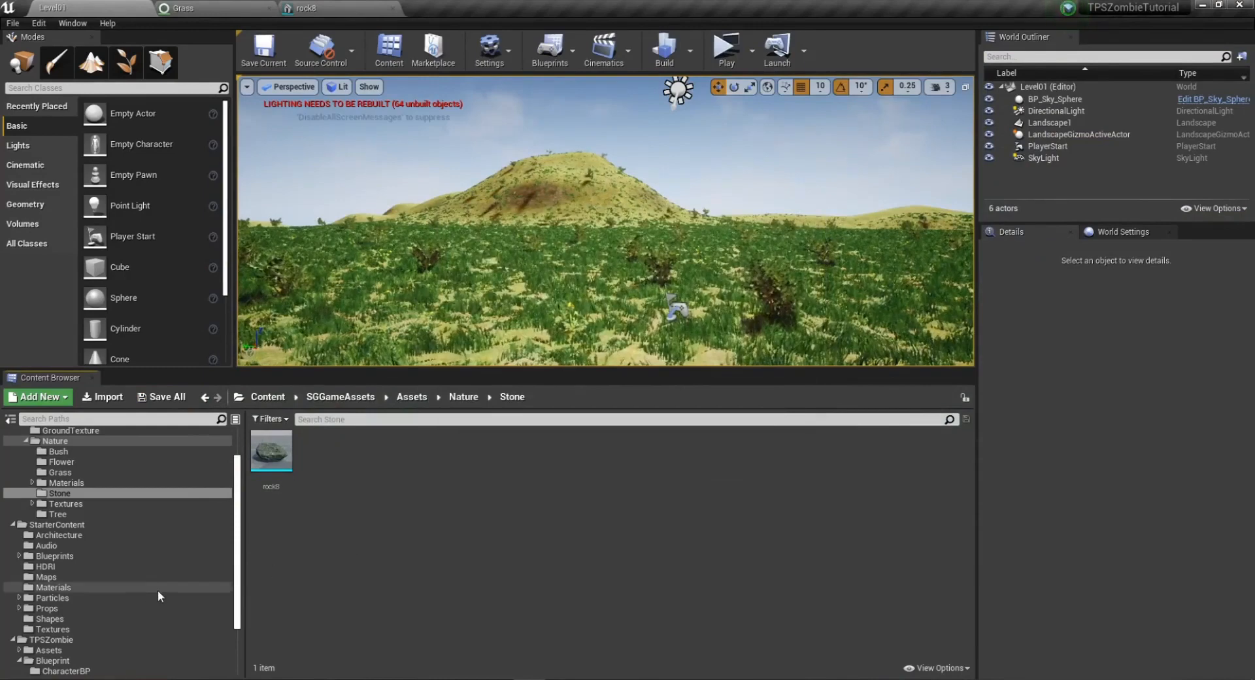
left_click(57, 514)
scroll(60, 511, "up", 3)
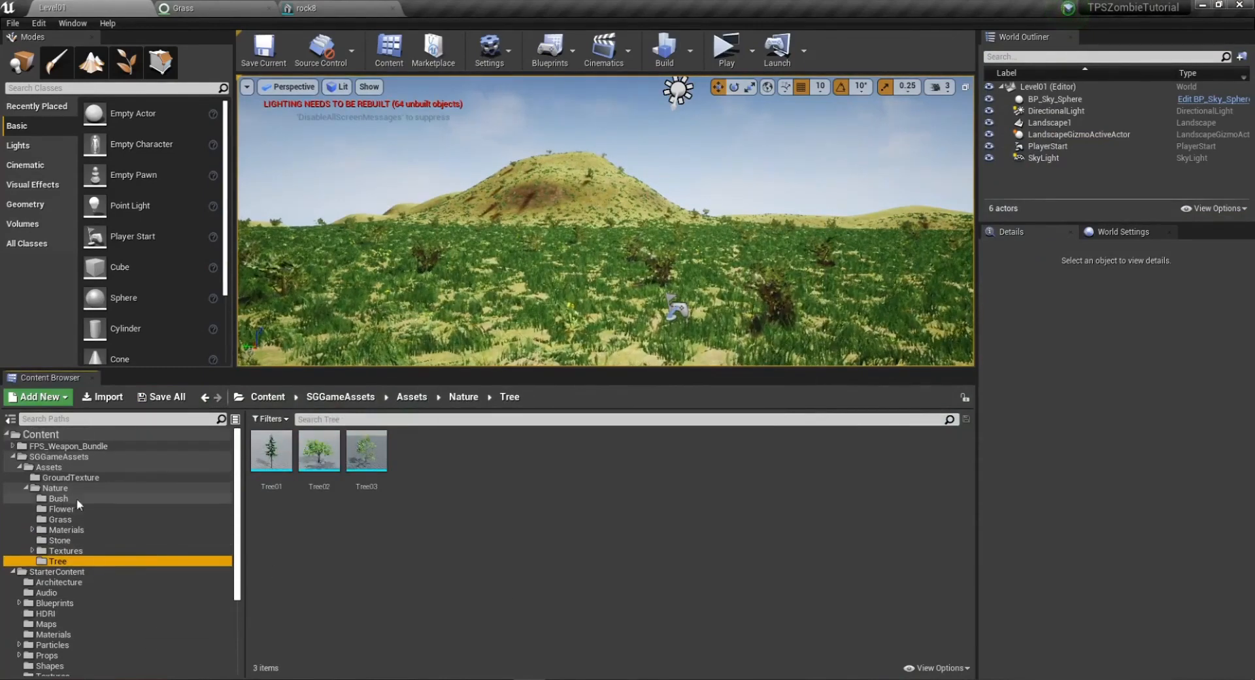
left_click(73, 520)
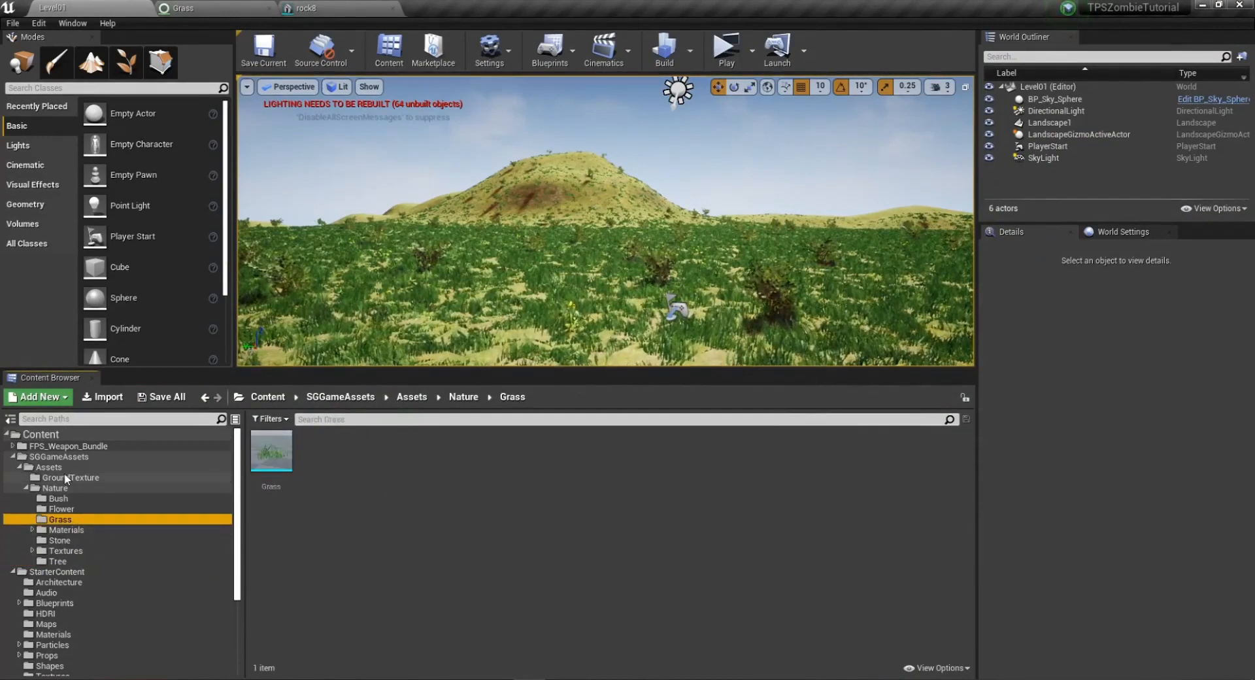
left_click(64, 469)
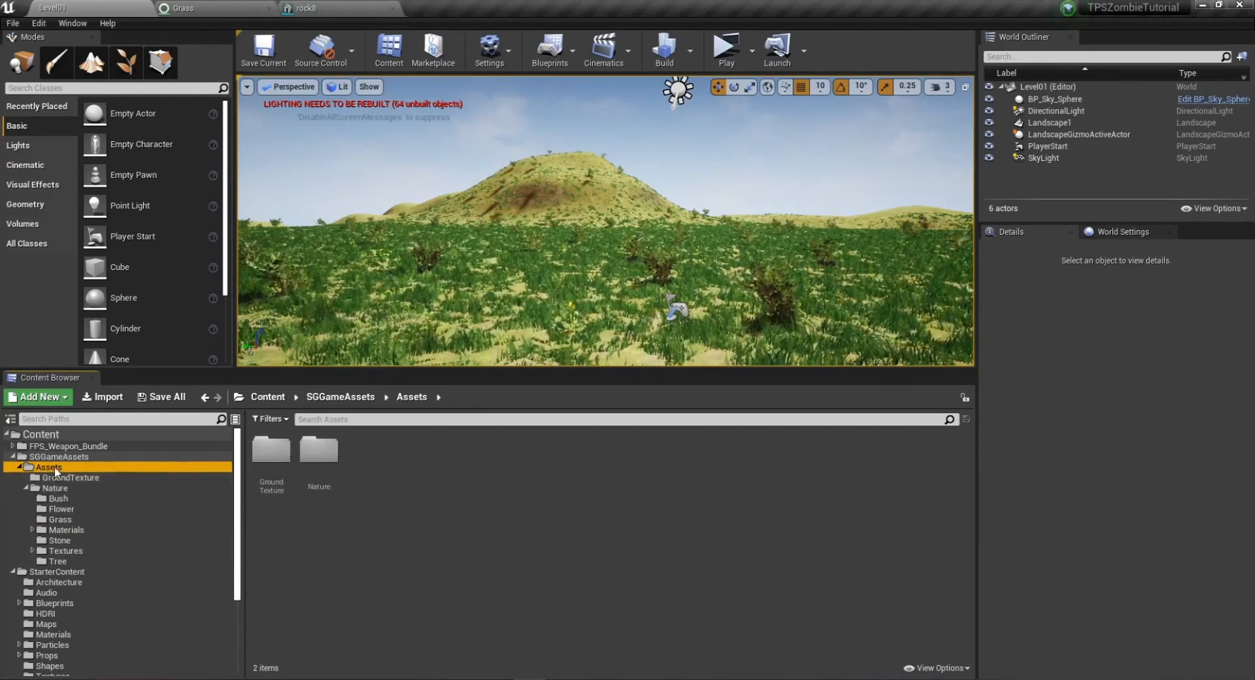
scroll(66, 654, "down", 3)
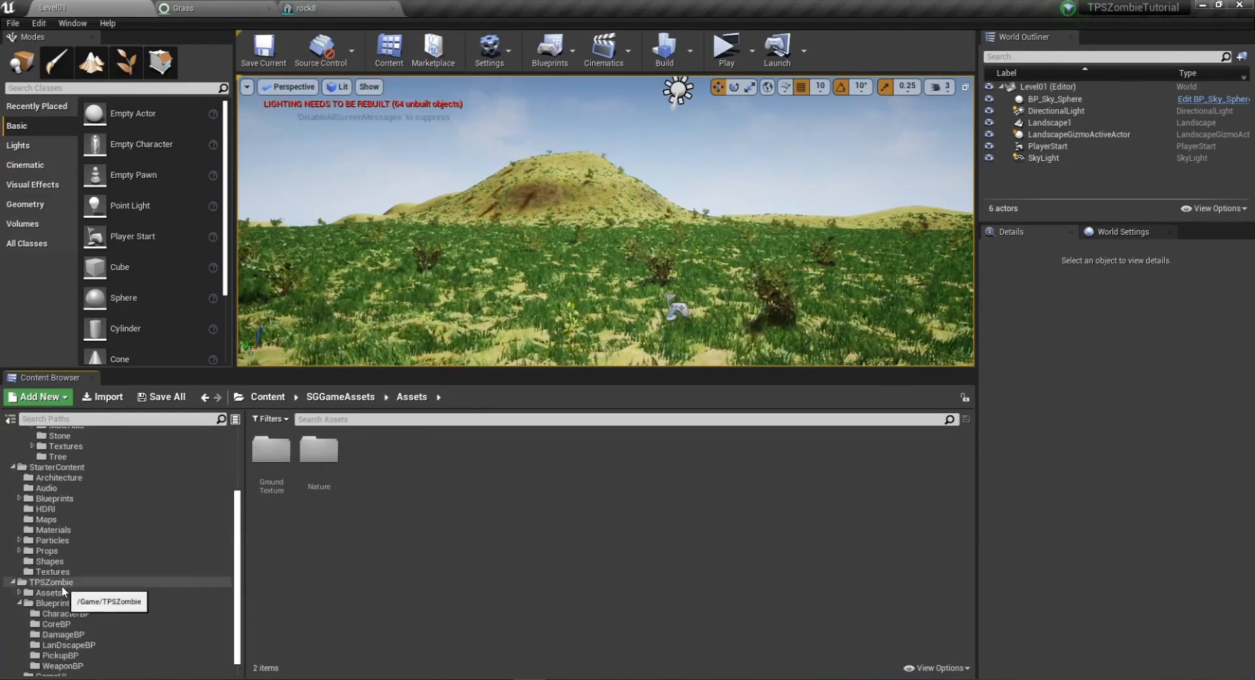
scroll(62, 585, "down", 1)
left_click(69, 628)
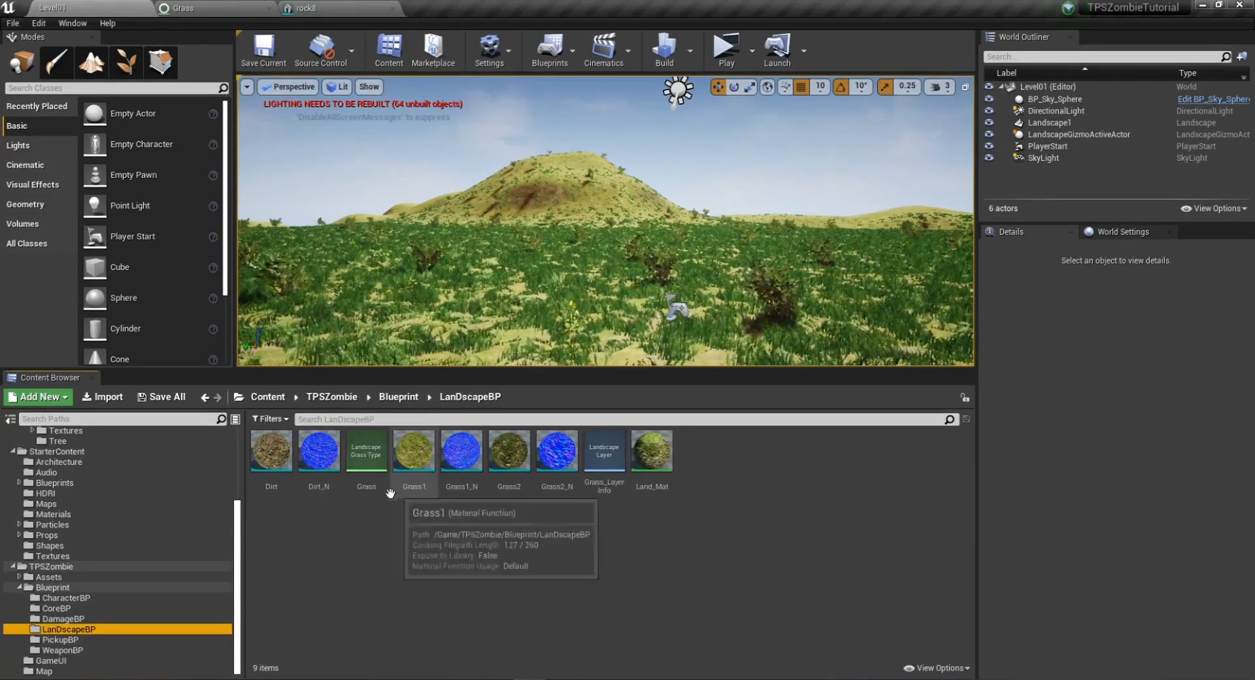
left_click(355, 466)
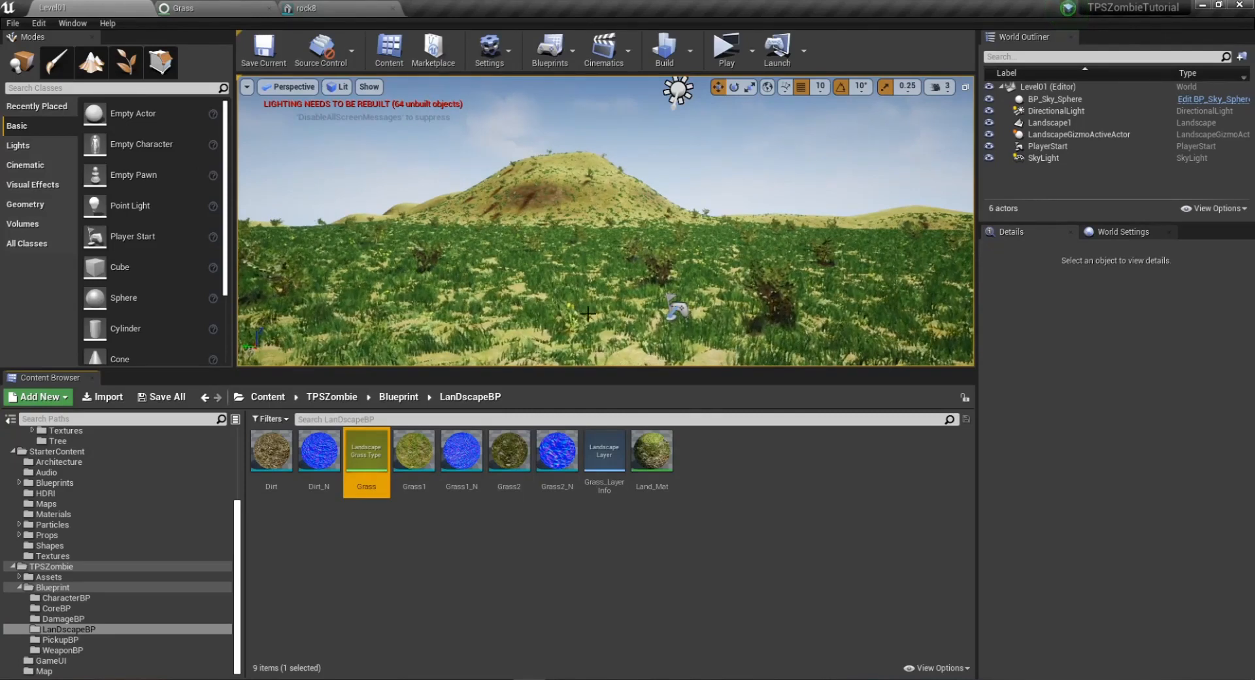
left_click(663, 554)
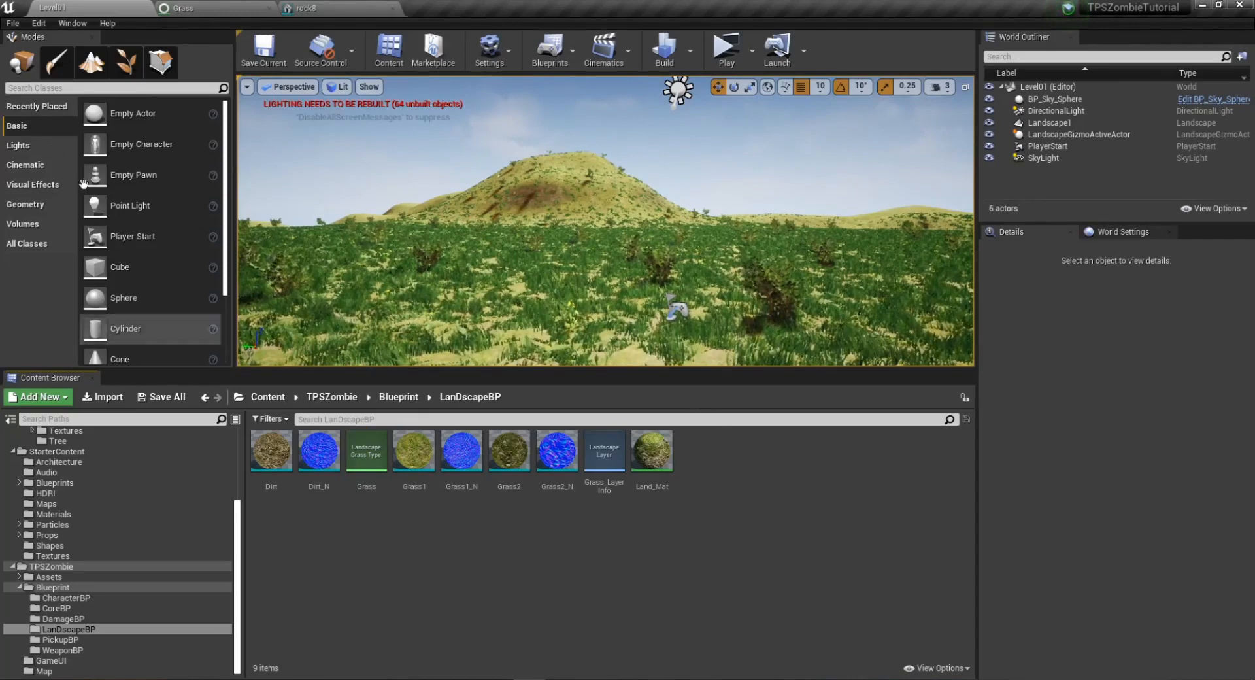
Open the Editor Preferences.
left_click(39, 23)
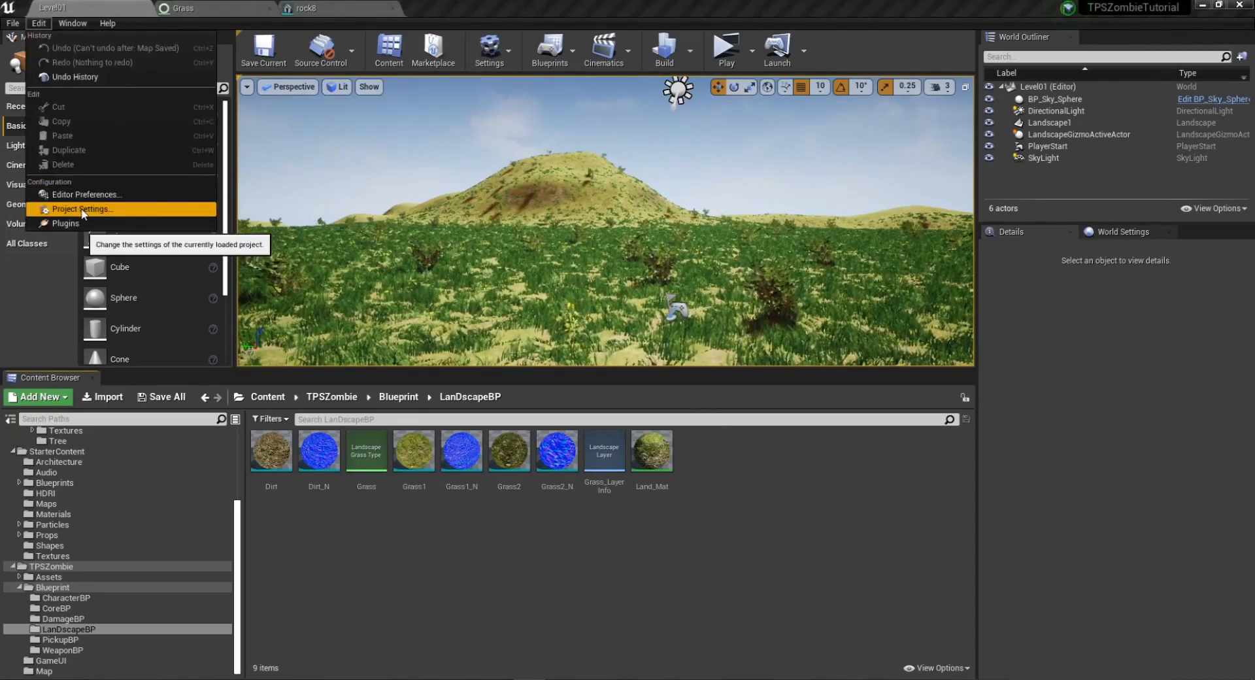
left_click(72, 23)
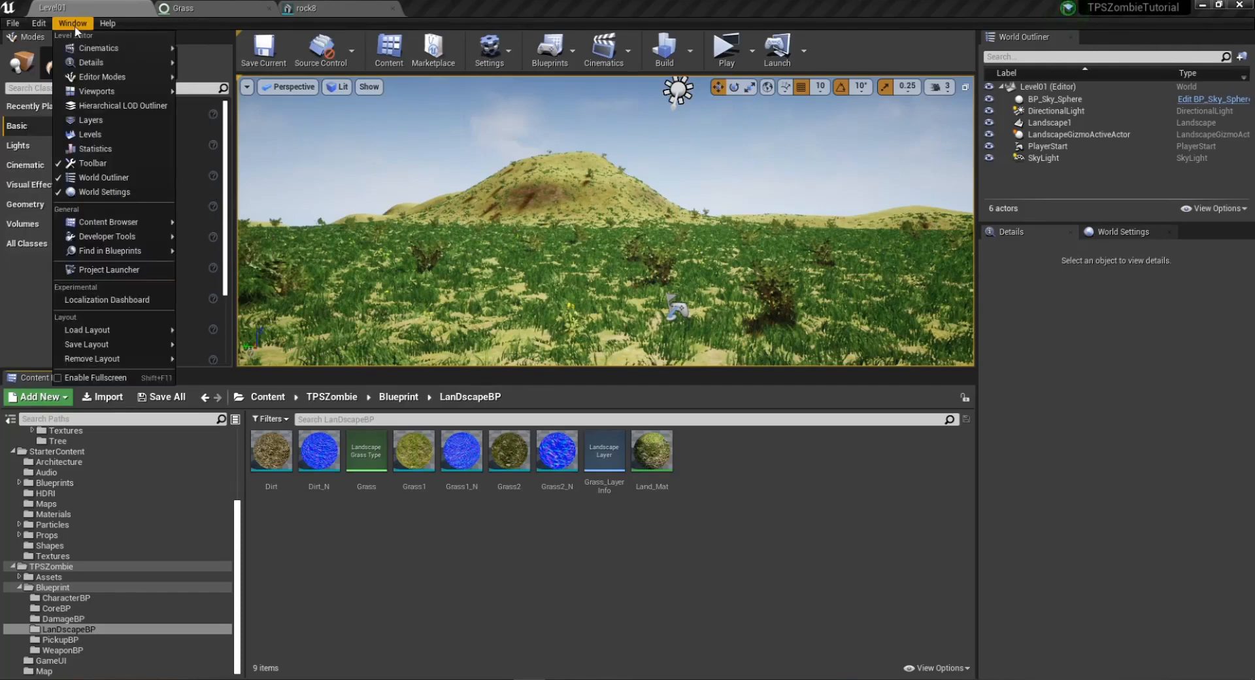
left_click(38, 23)
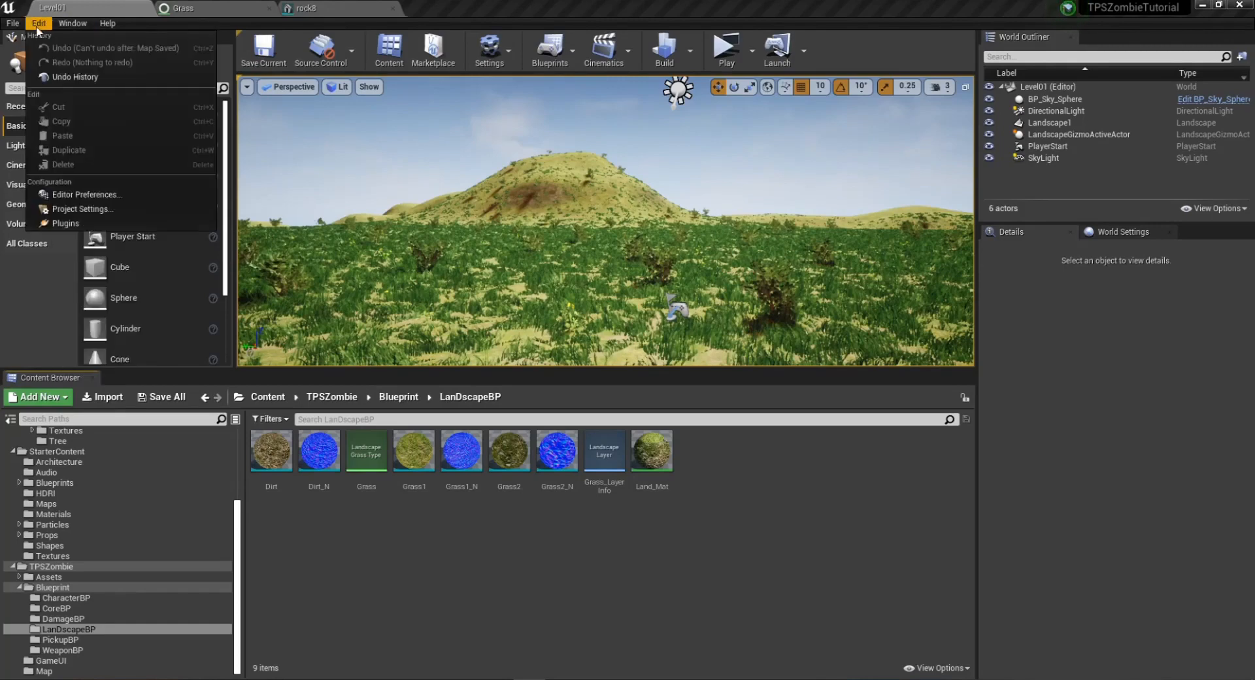
left_click(77, 199)
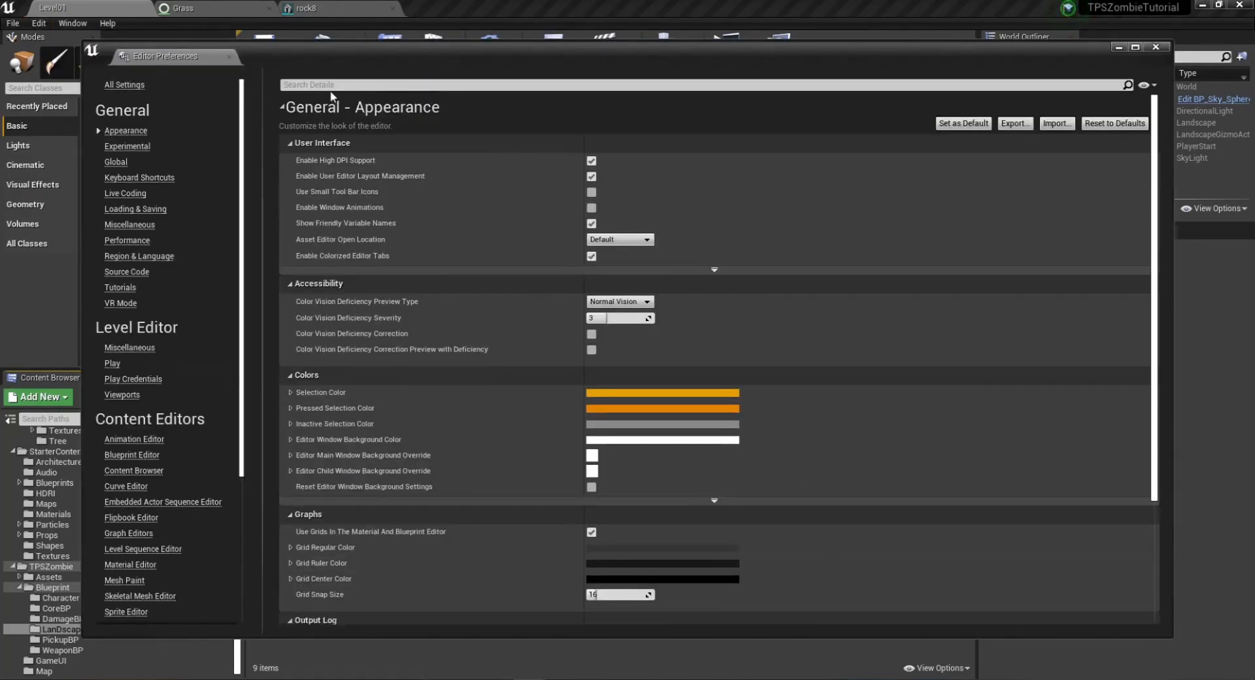
left_click_drag(335, 74, 401, 158)
left_click(41, 24)
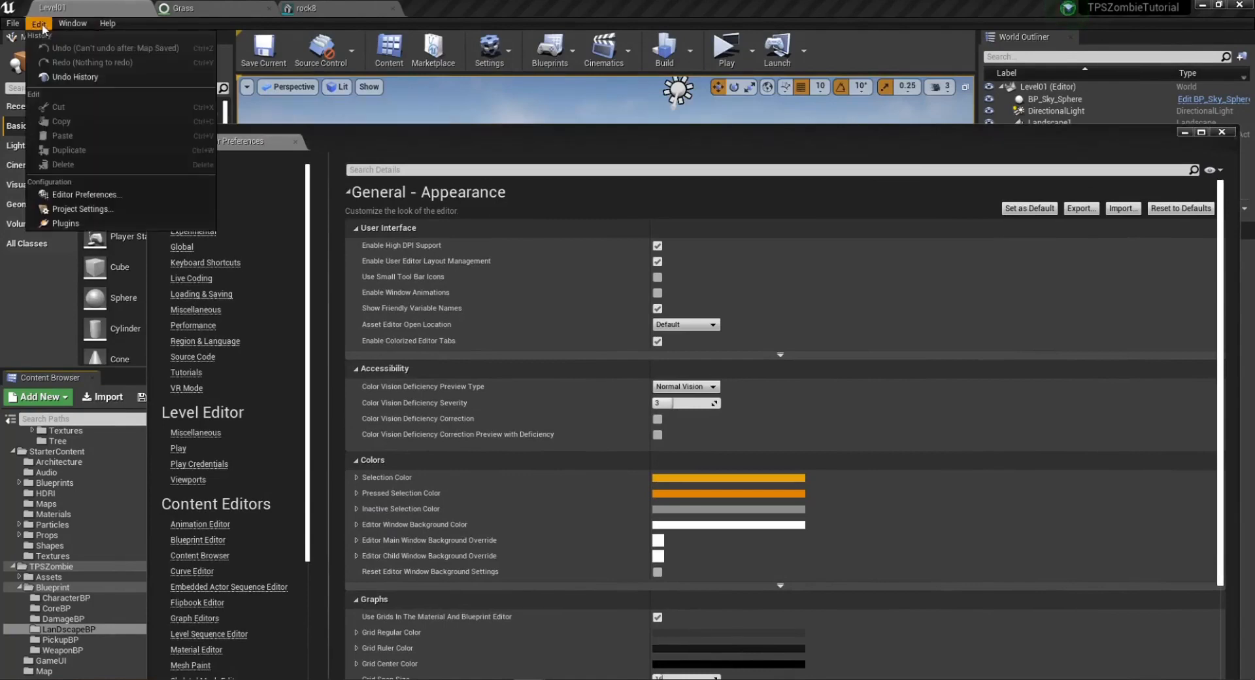
left_click(82, 199)
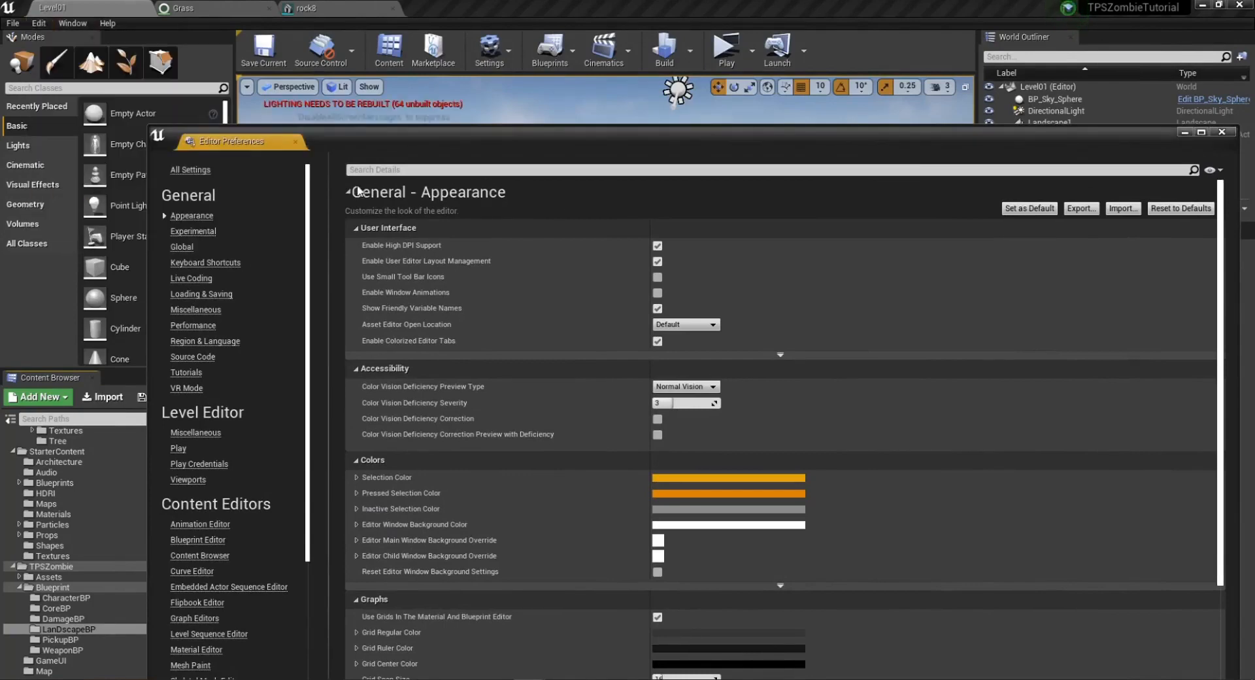
Search the preferences for "proce" to enable the experimental Procedural Foliage option, and save the current level.
left_click(452, 170)
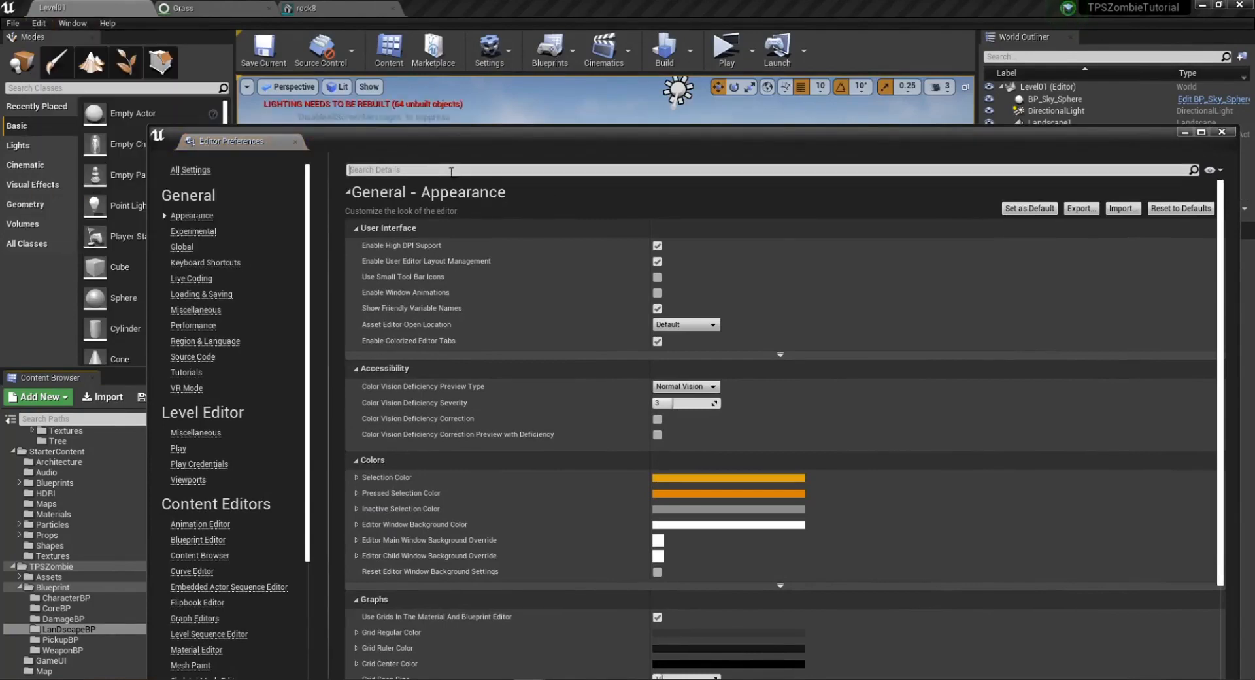
type("r")
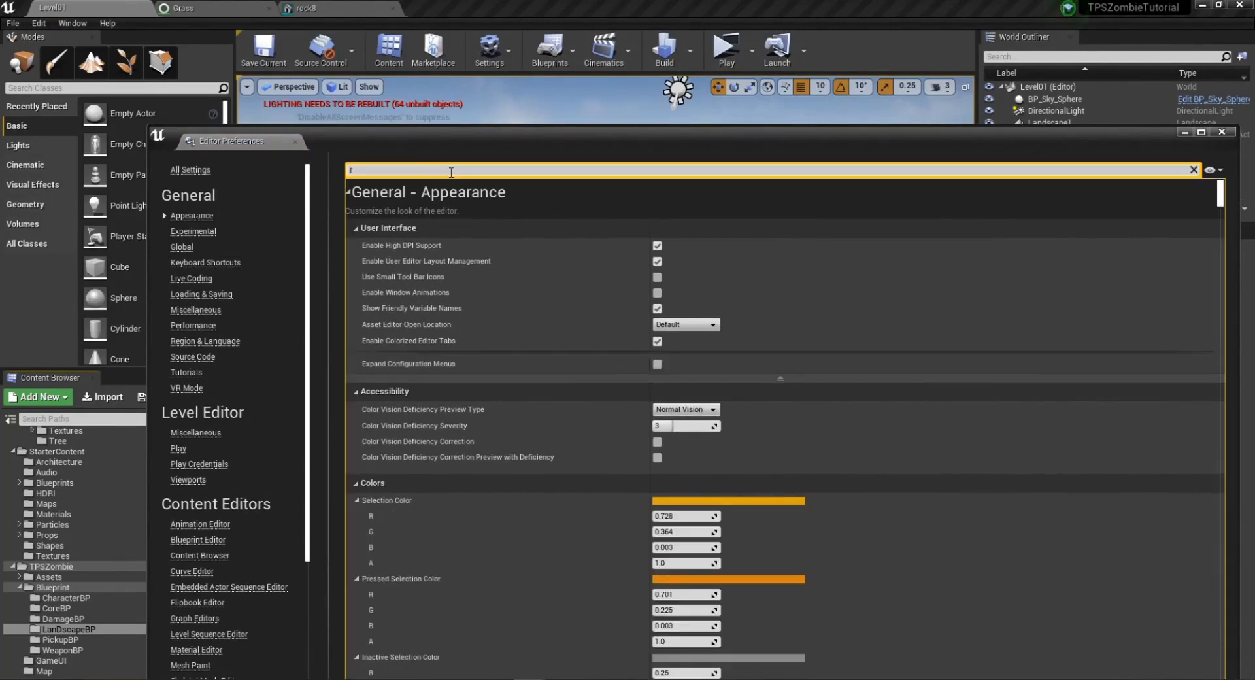
type("ro")
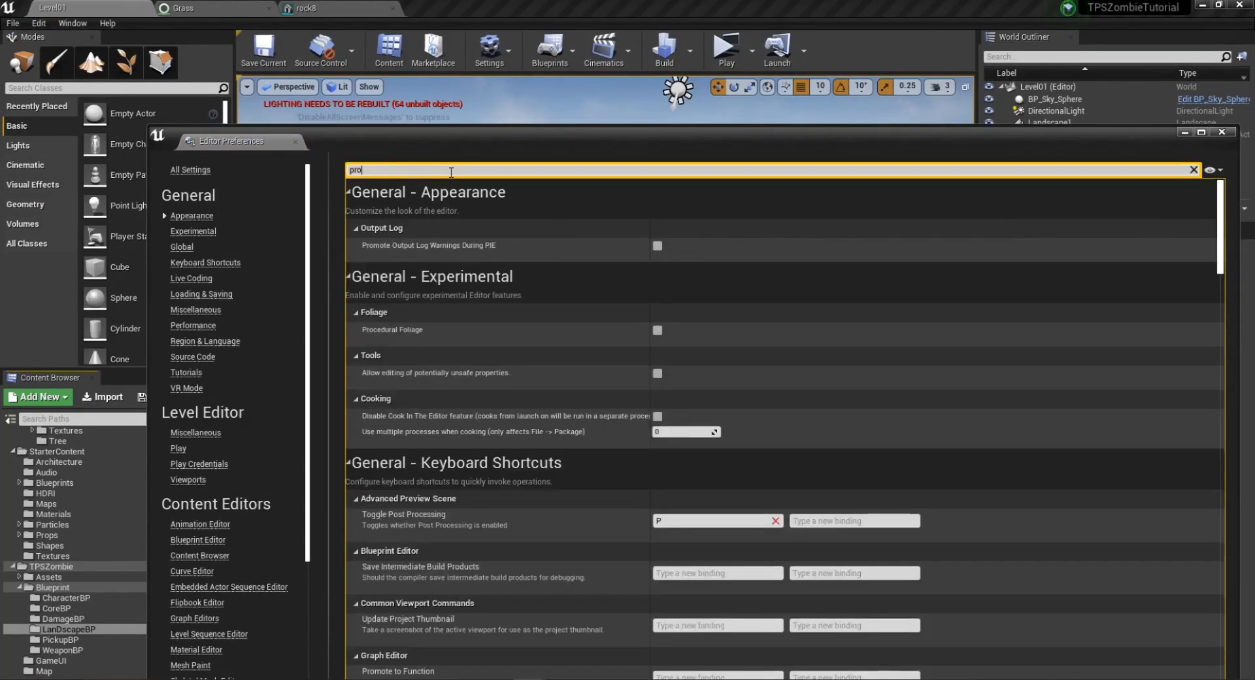
type("ce")
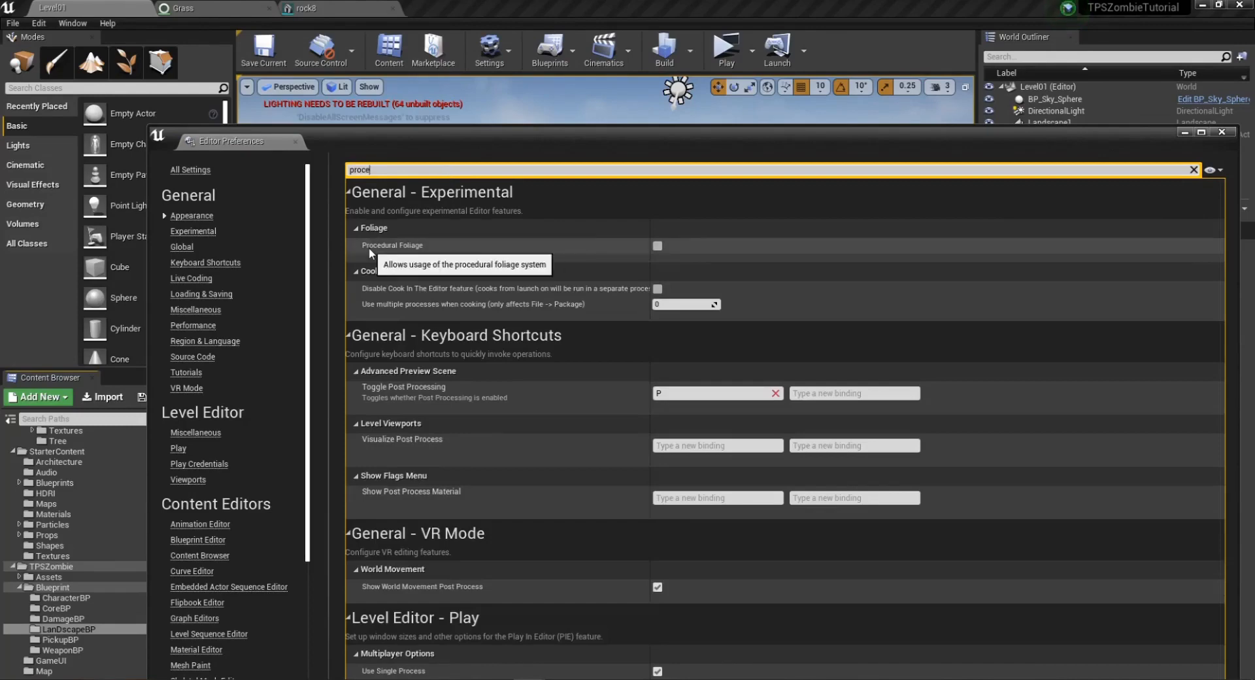
left_click(657, 245)
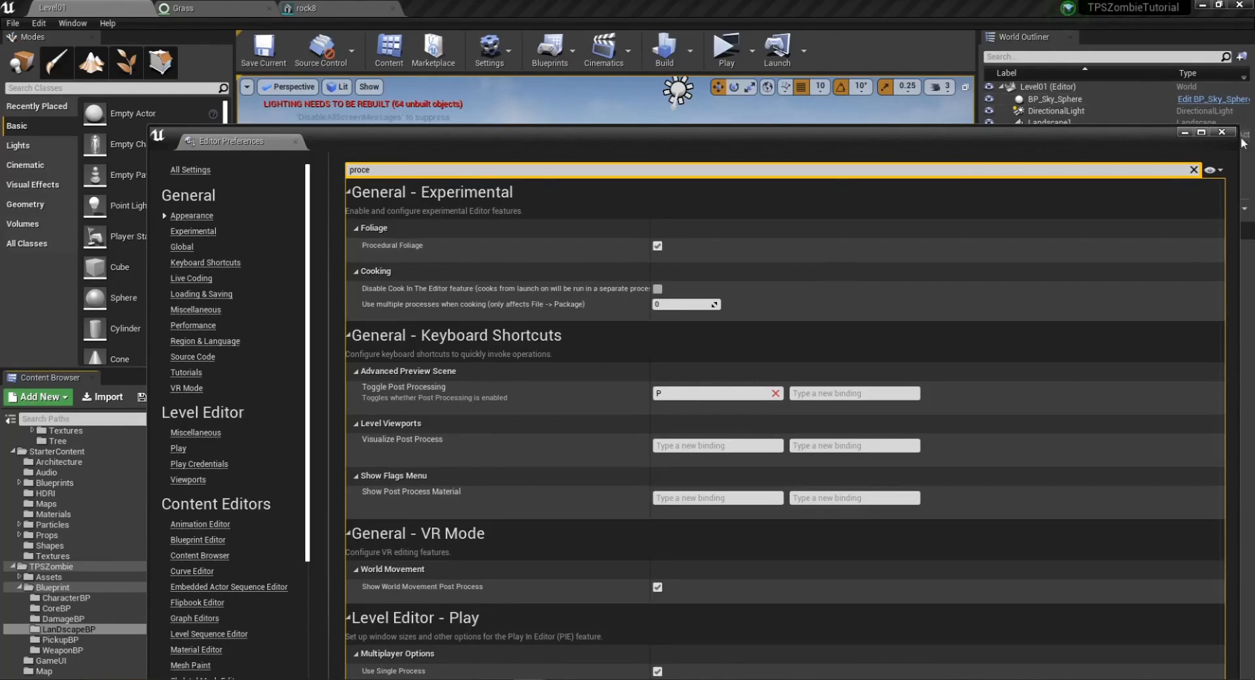
left_click(1222, 132)
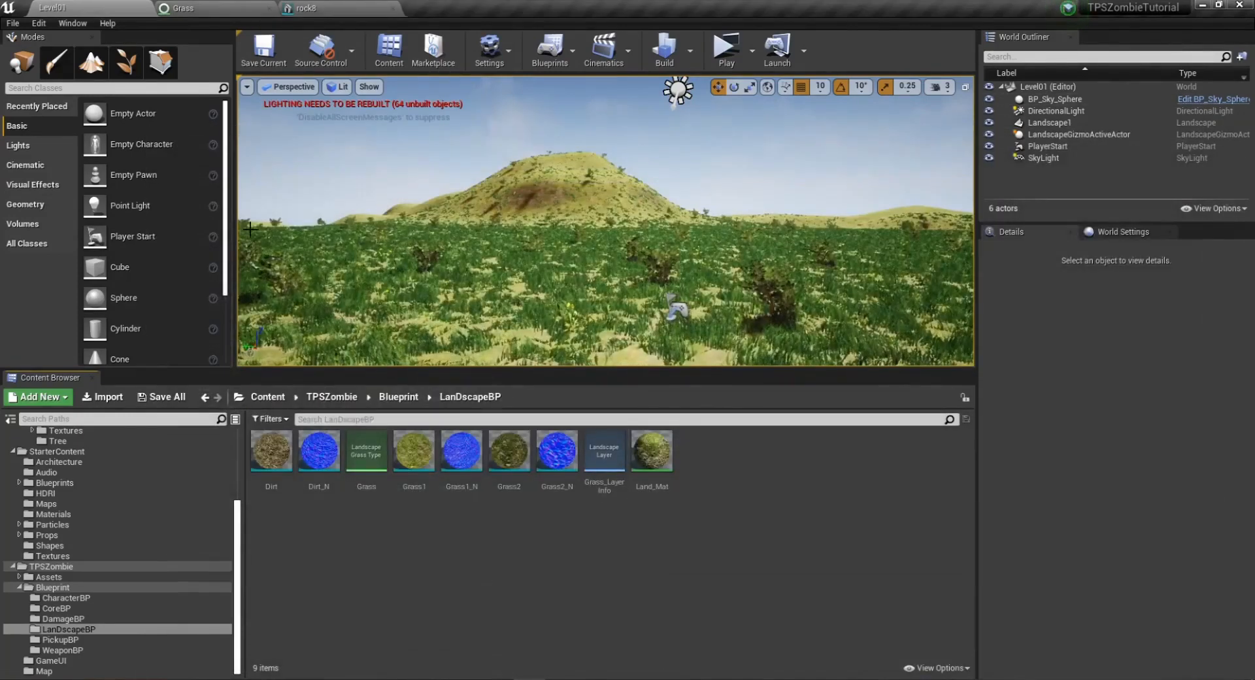
left_click(264, 49)
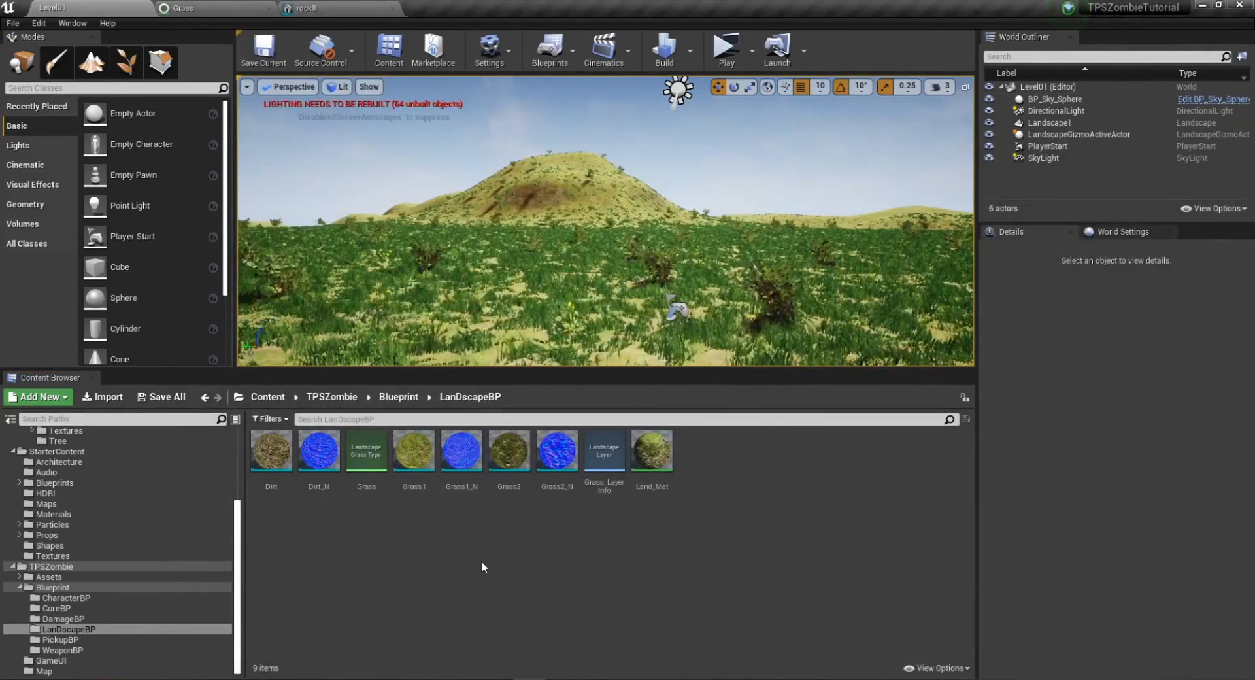
Create a Procedural Foliage Spawner asset named FoliageSpawner in the LanDscapeBP folder.
right_click(482, 559)
mouse_move(485, 560)
mouse_move(529, 502)
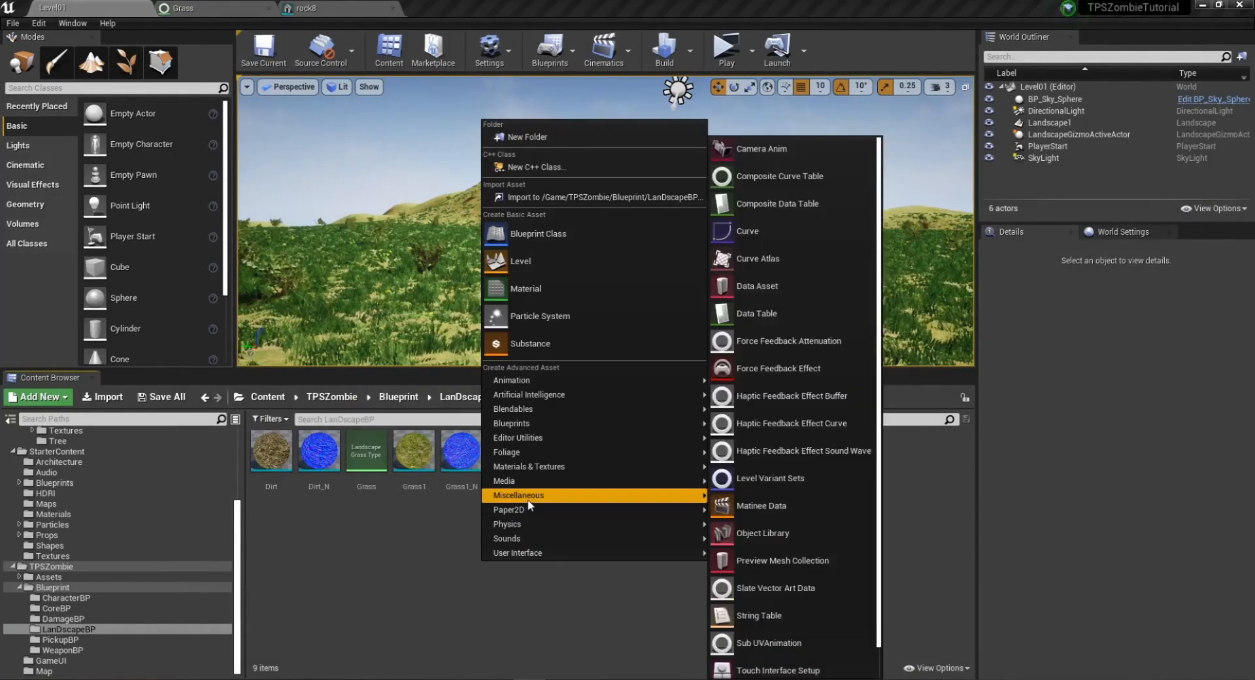
mouse_move(520, 454)
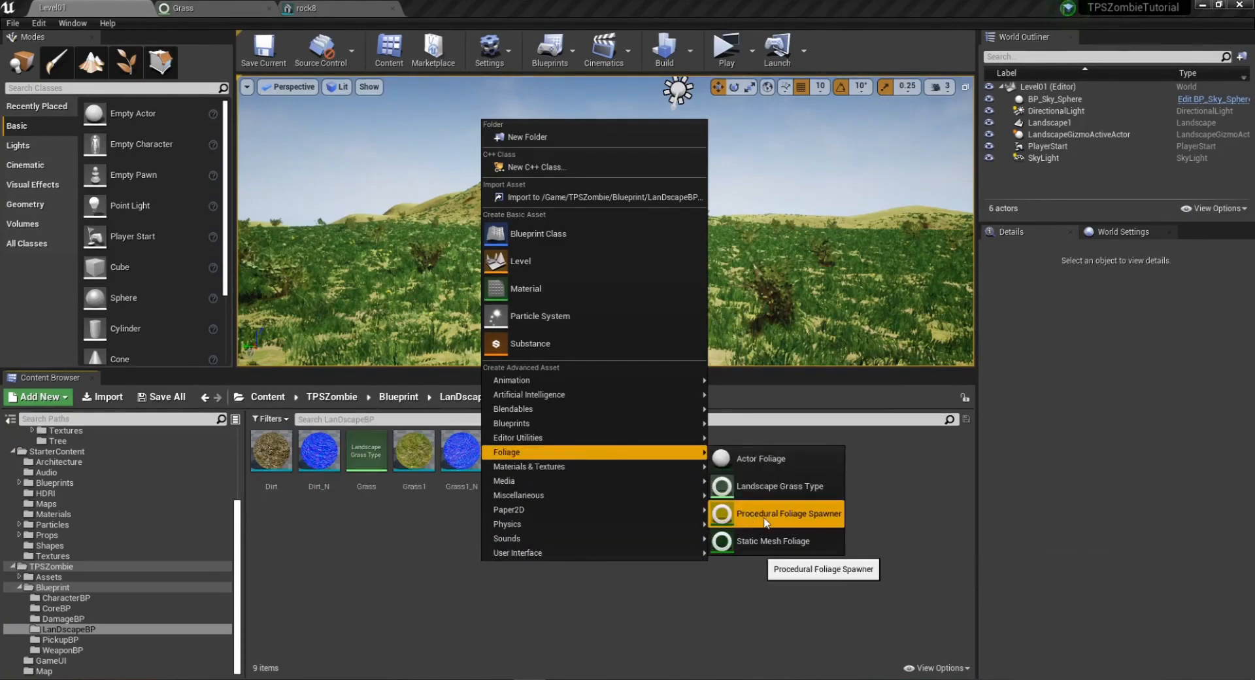
left_click(814, 520)
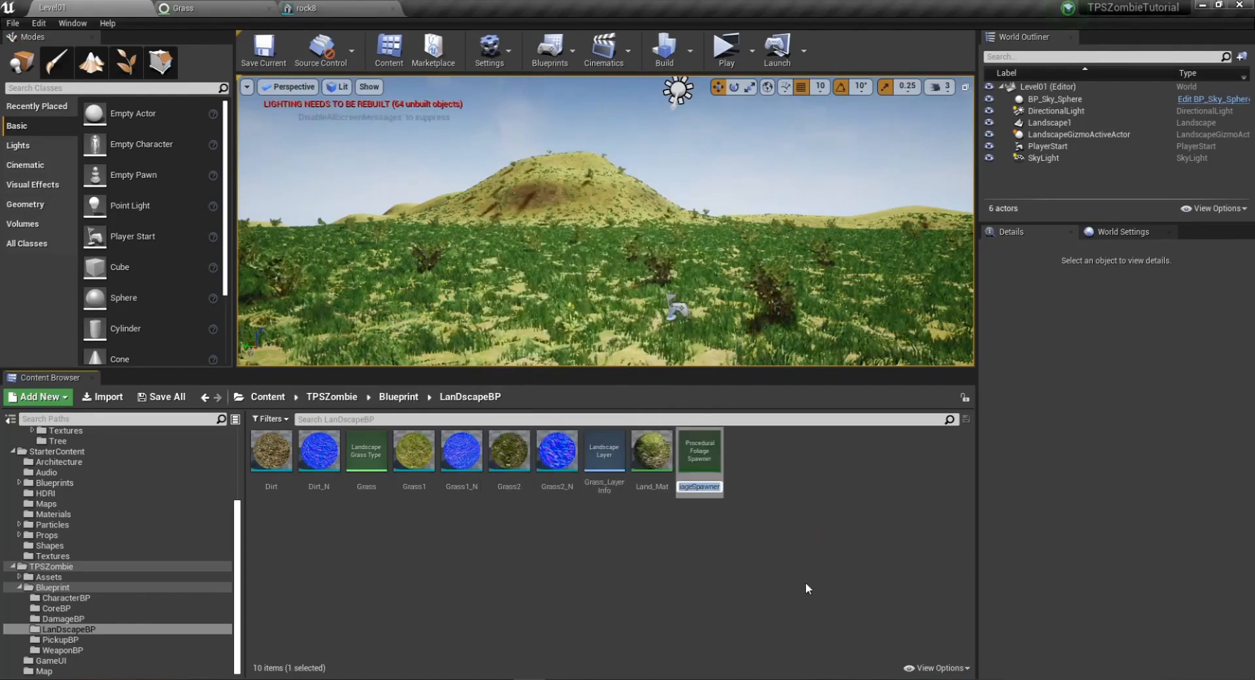
key("F2")
left_click(695, 489)
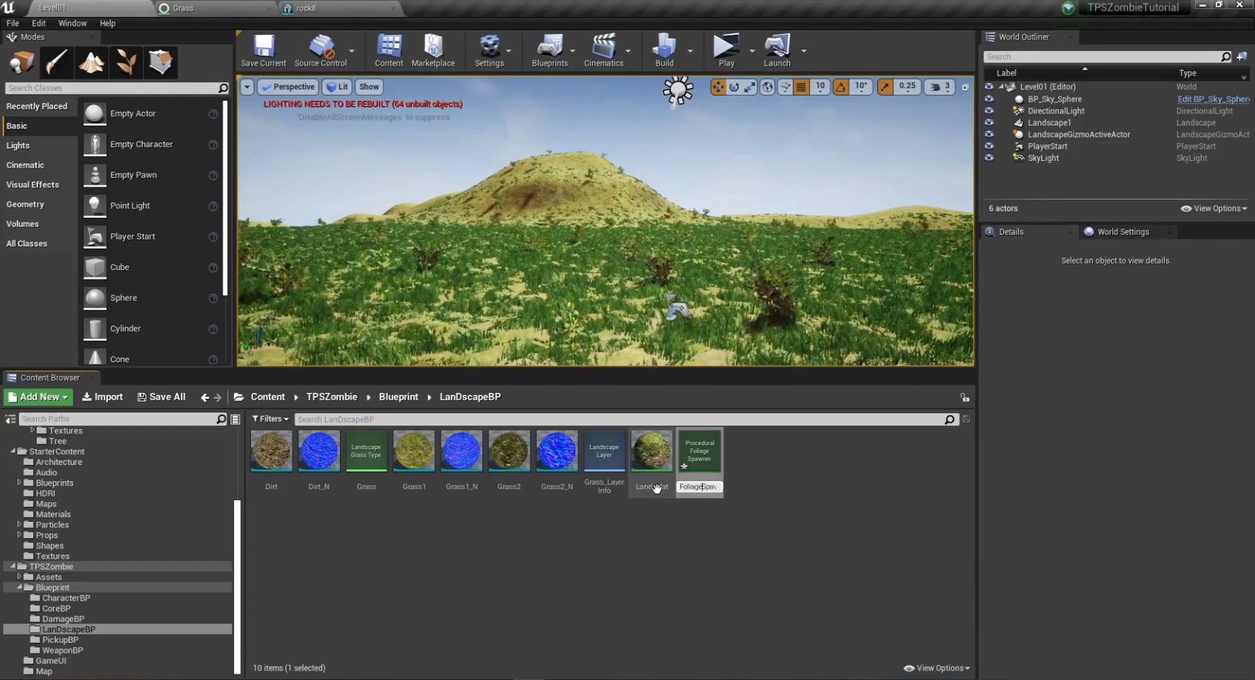
key("Return")
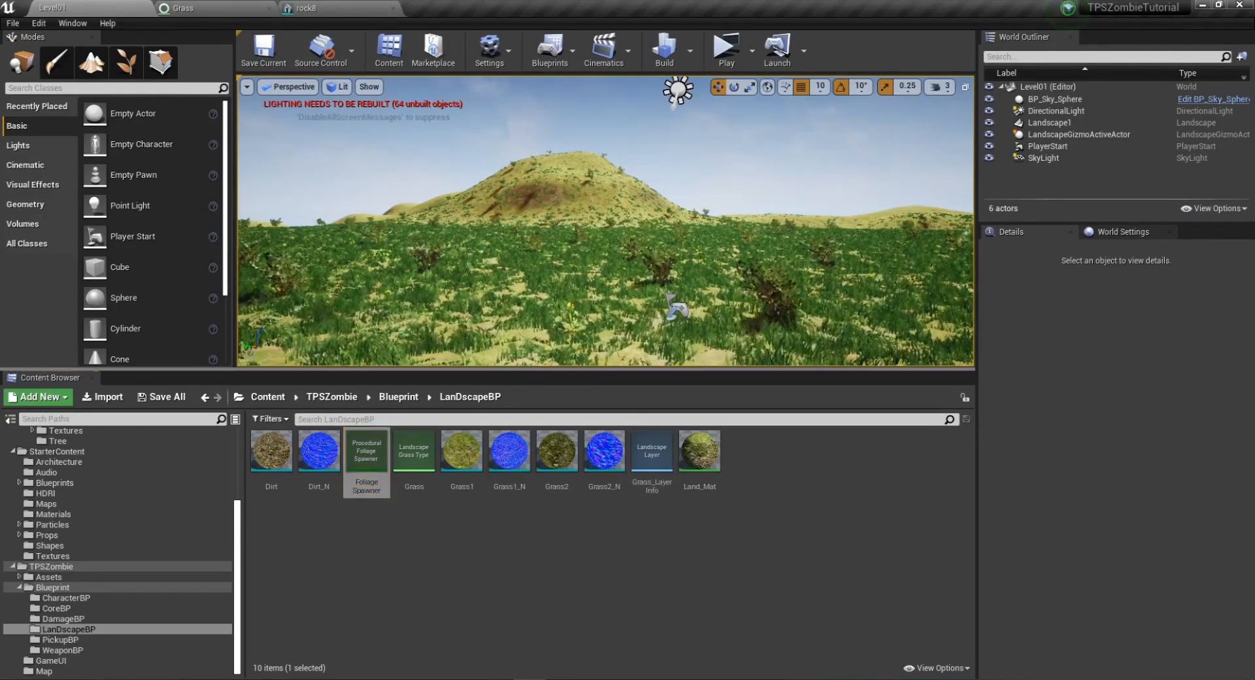
Create a Static Mesh Foliage asset named Tree1 in the LanDscapeBP folder.
right_click_drag(719, 274, 752, 288)
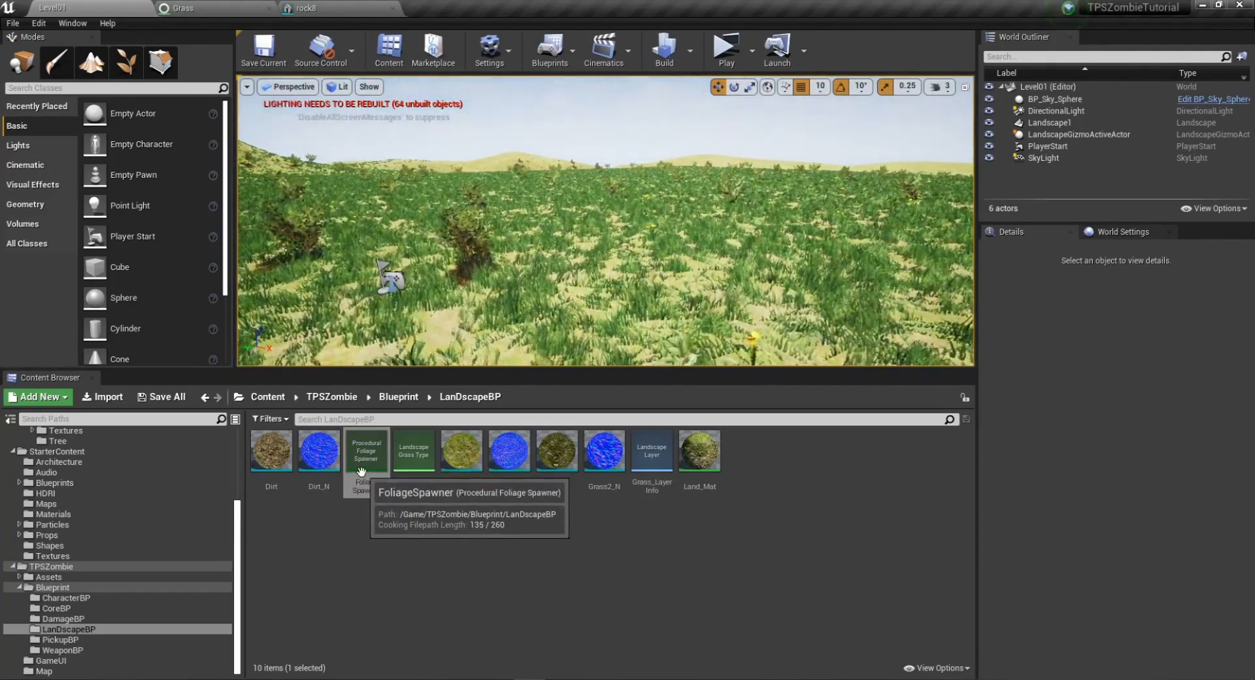
right_click(614, 559)
mouse_move(677, 560)
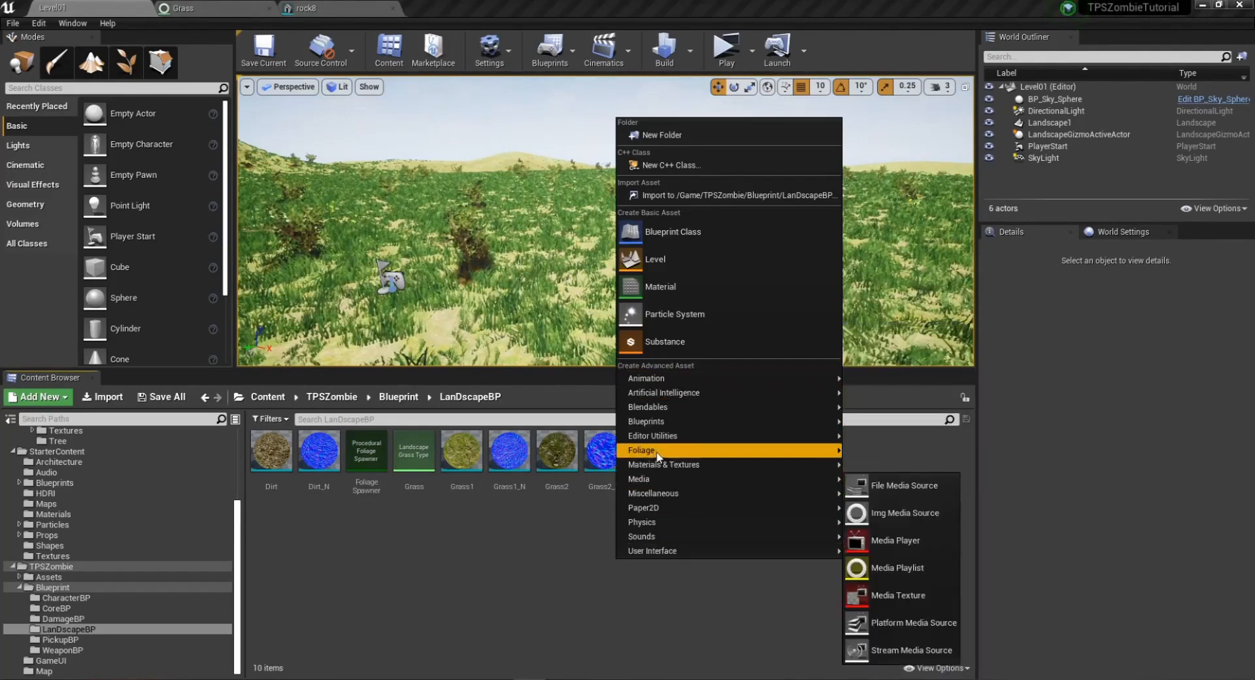
mouse_move(636, 453)
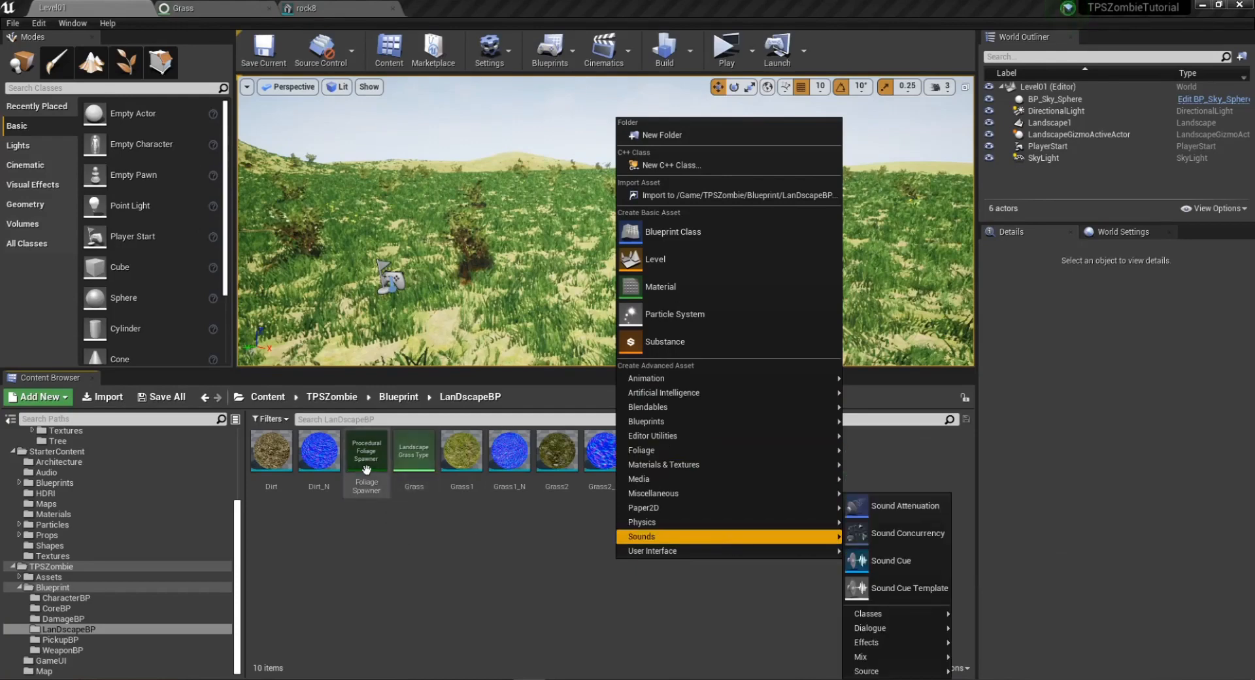
mouse_move(733, 553)
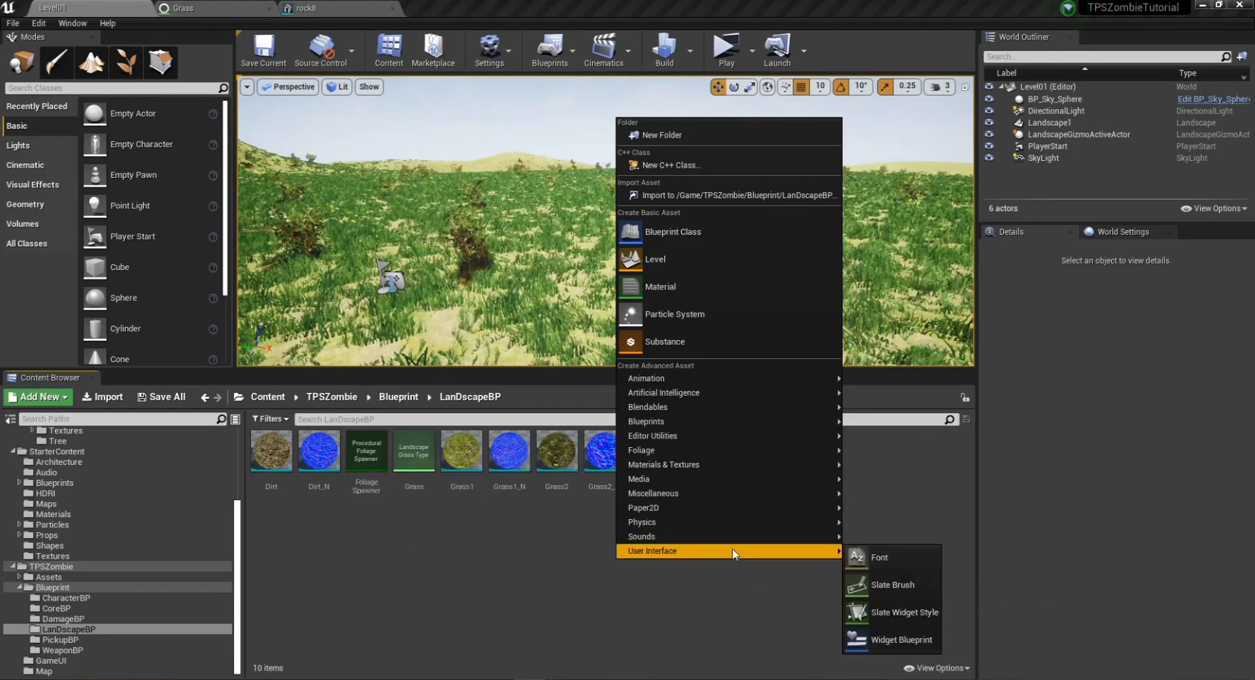
mouse_move(693, 454)
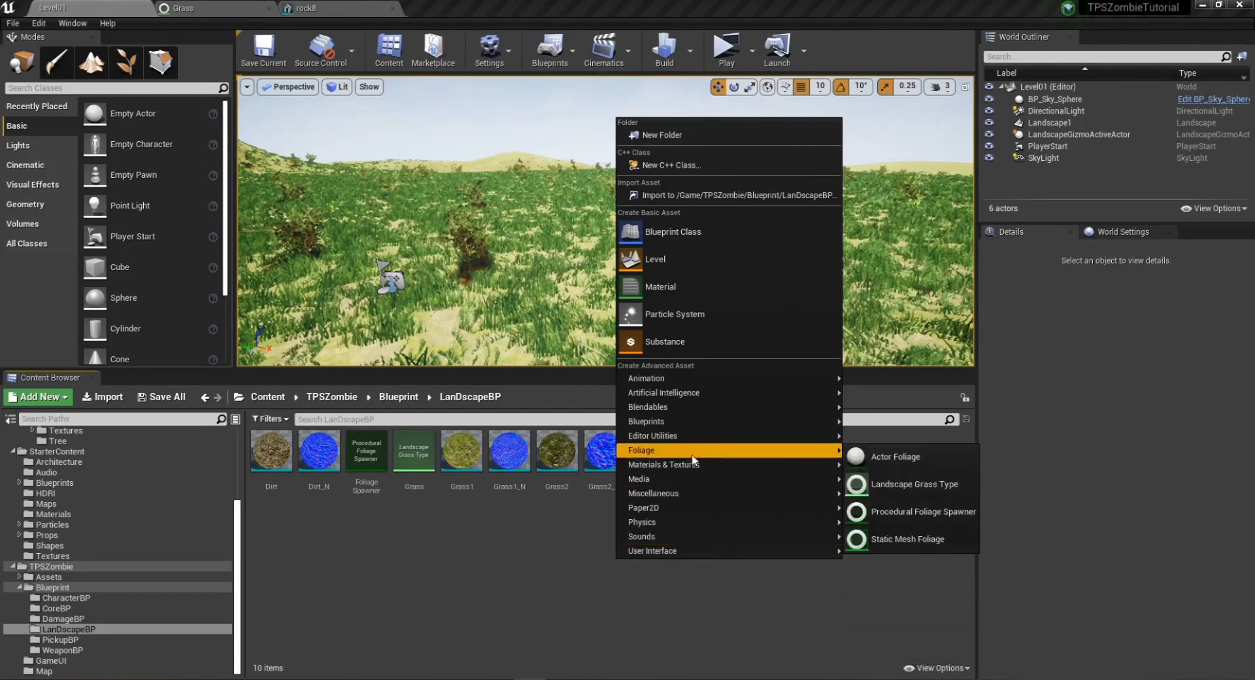
left_click(928, 540)
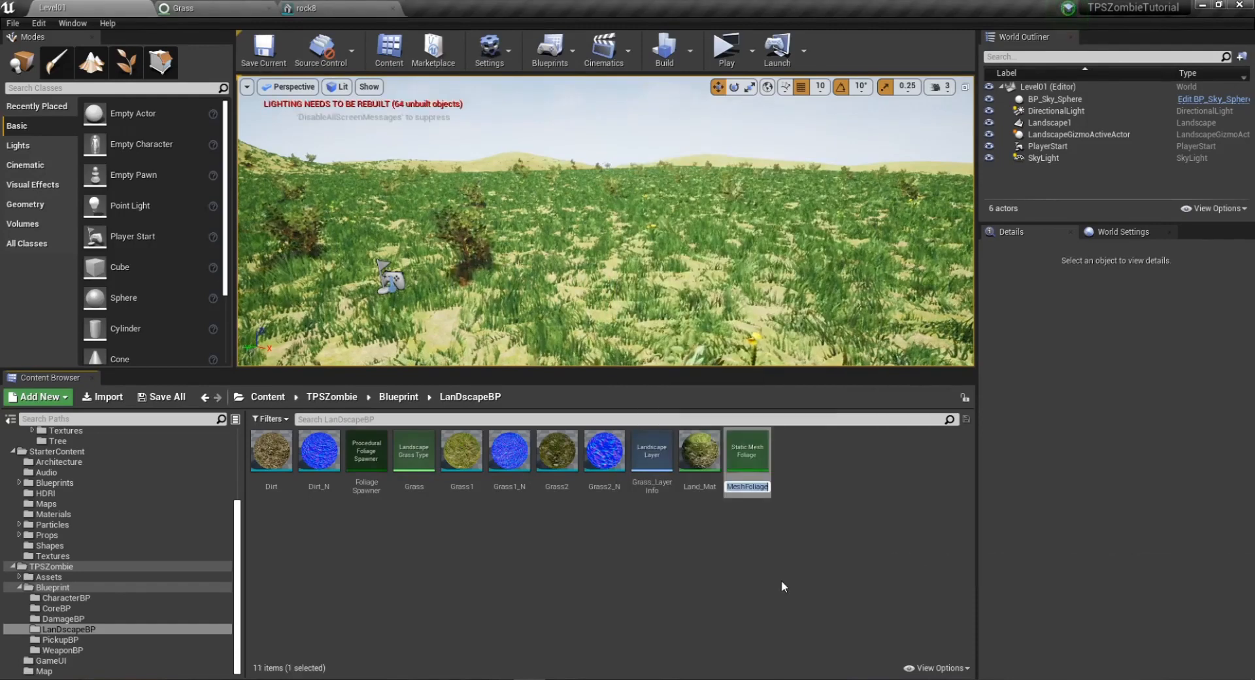
key("BackSpace")
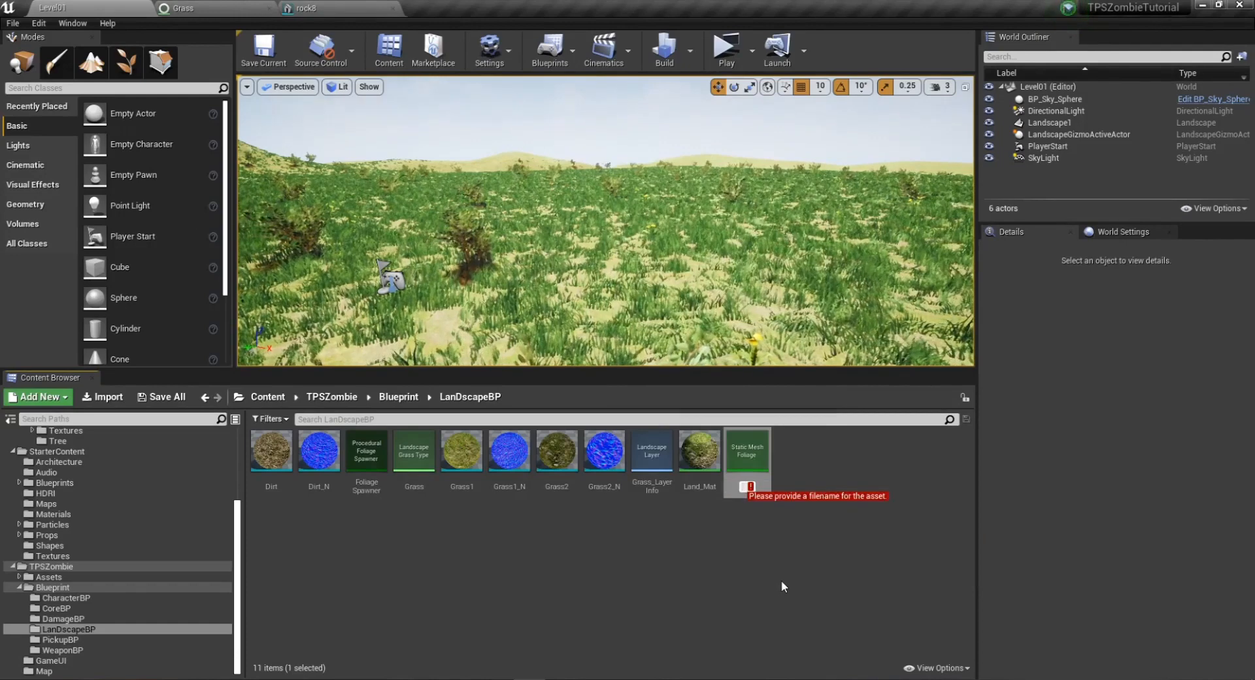
type("Tree")
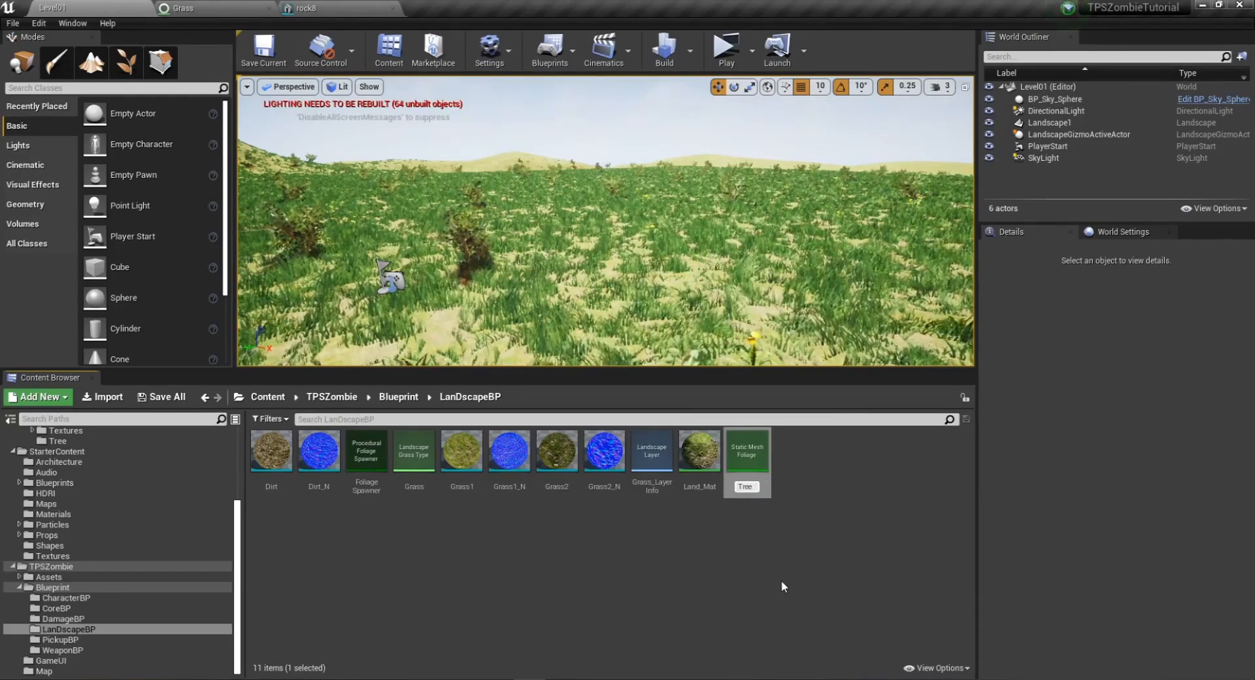
type("1")
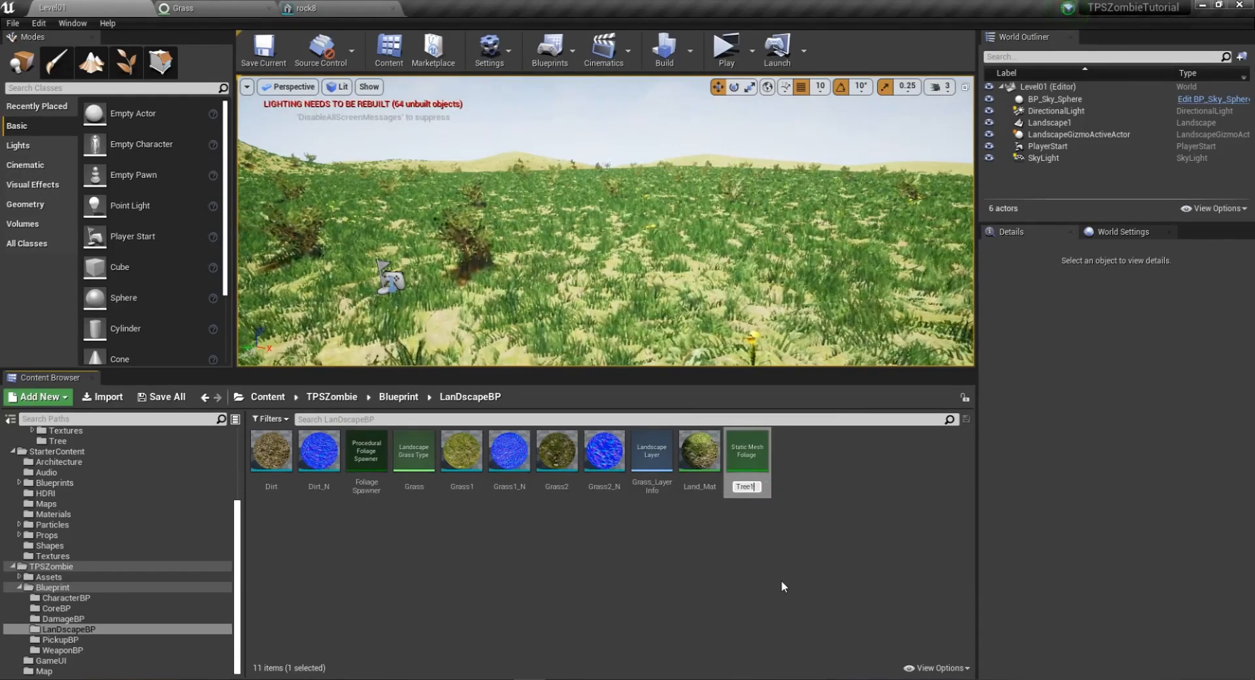
key("Return")
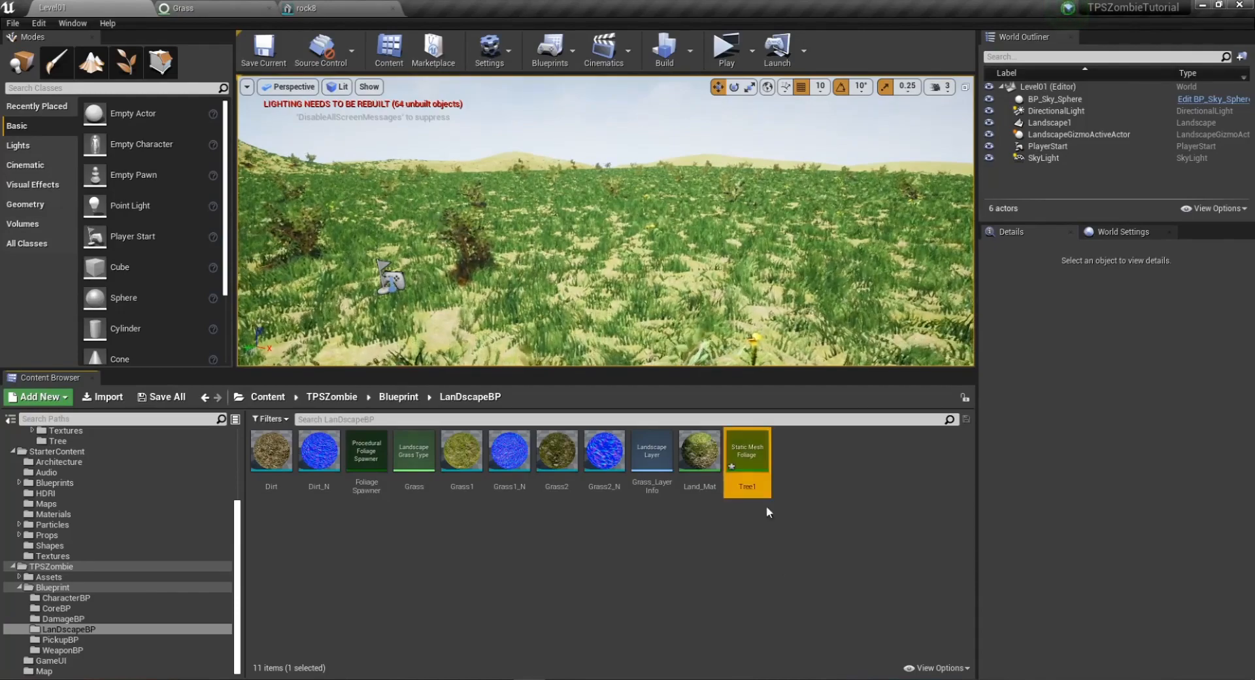
Open the Tree1 foliage asset and assign the Tree01 static mesh to it.
double_click(751, 451)
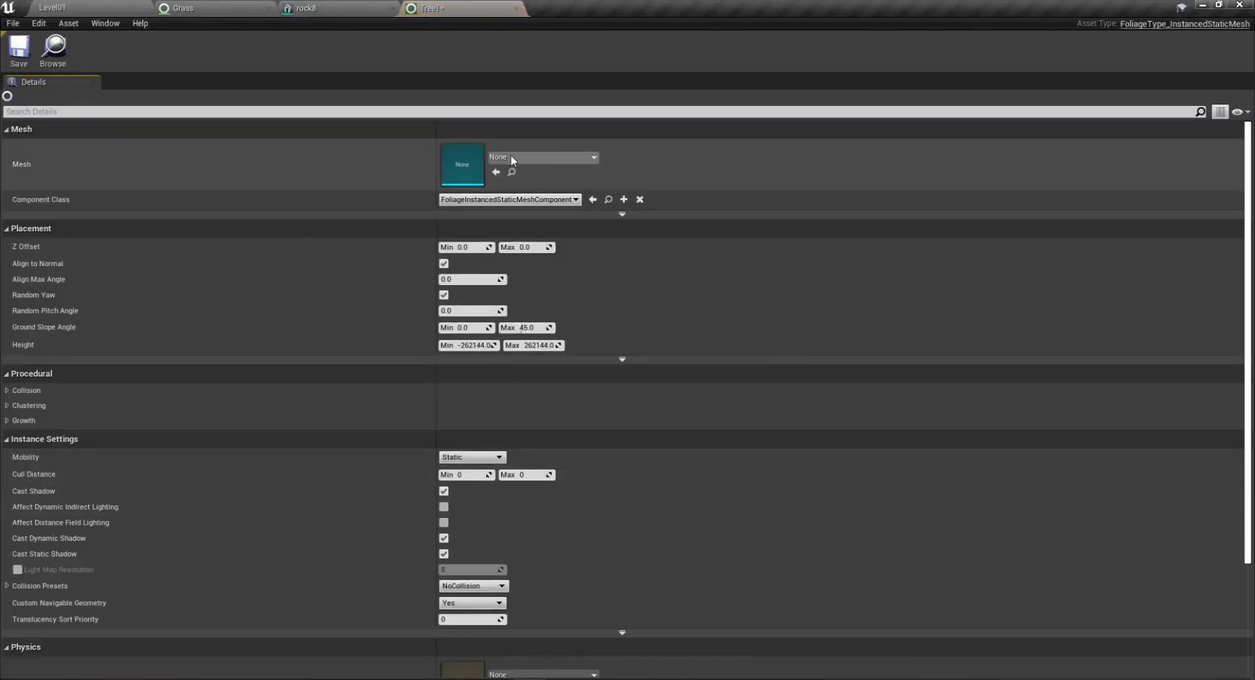
left_click(512, 155)
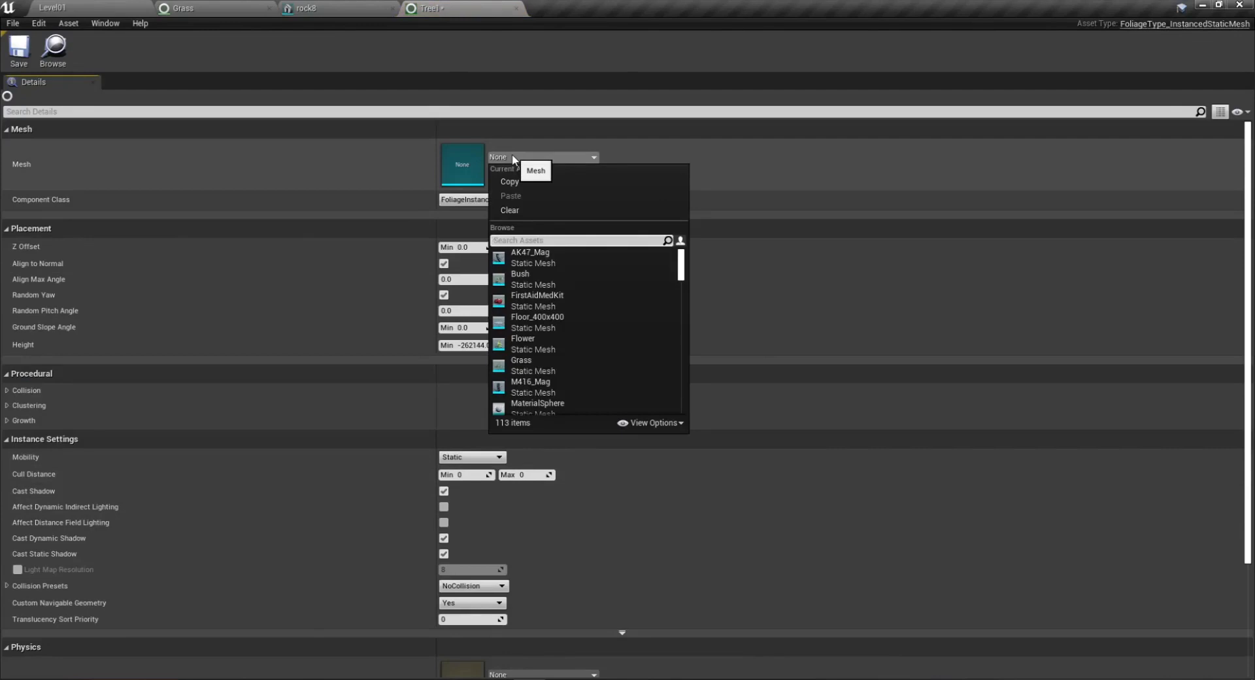
type("tree")
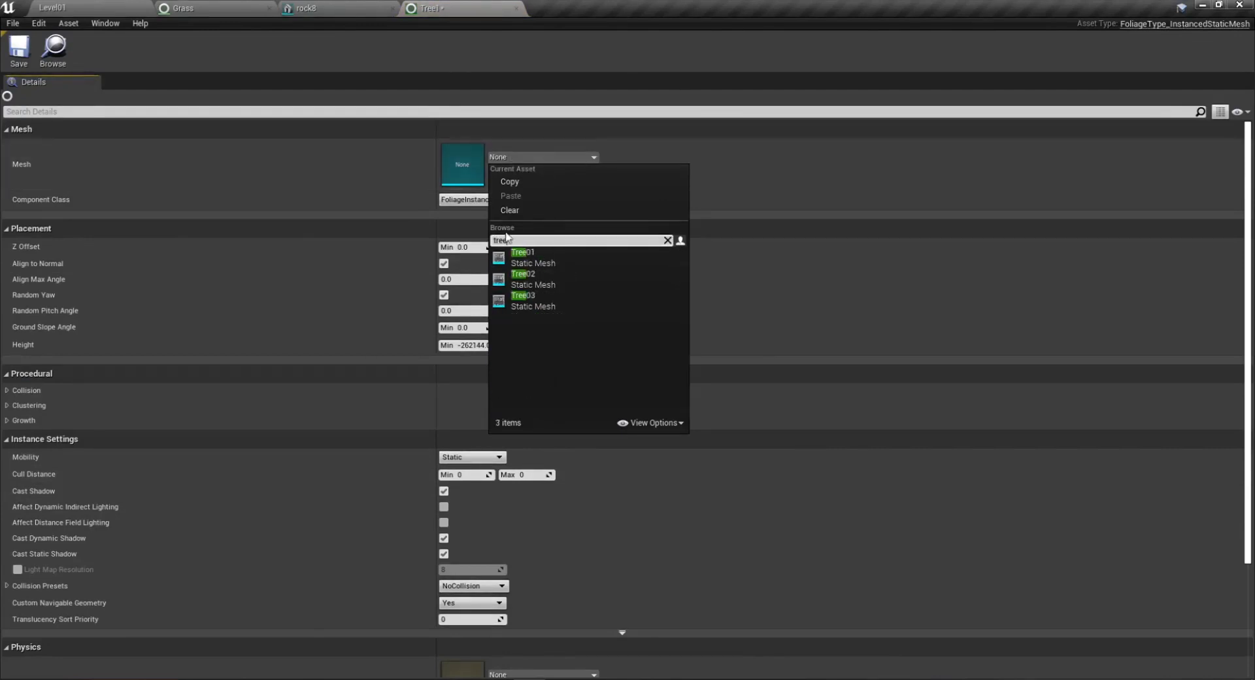
left_click(531, 259)
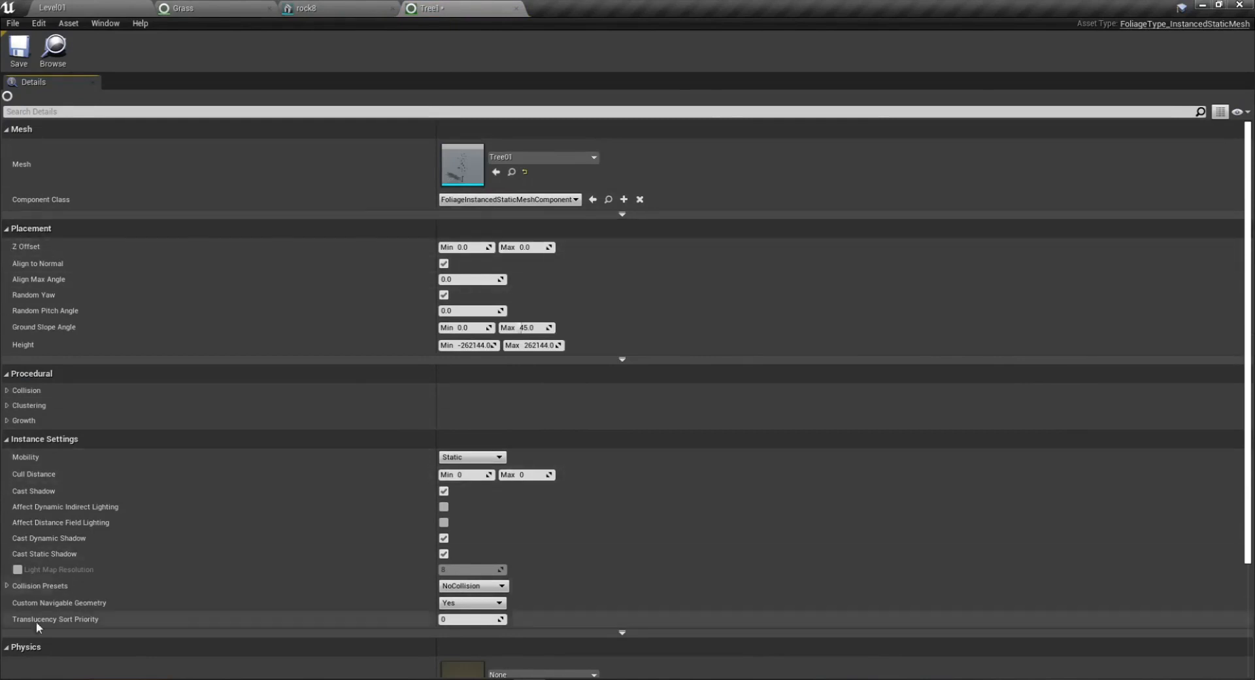
In Tree1's procedural Clustering settings, set Num Steps to 1 and Initial Seed Density to 0.5.
left_click(7, 391)
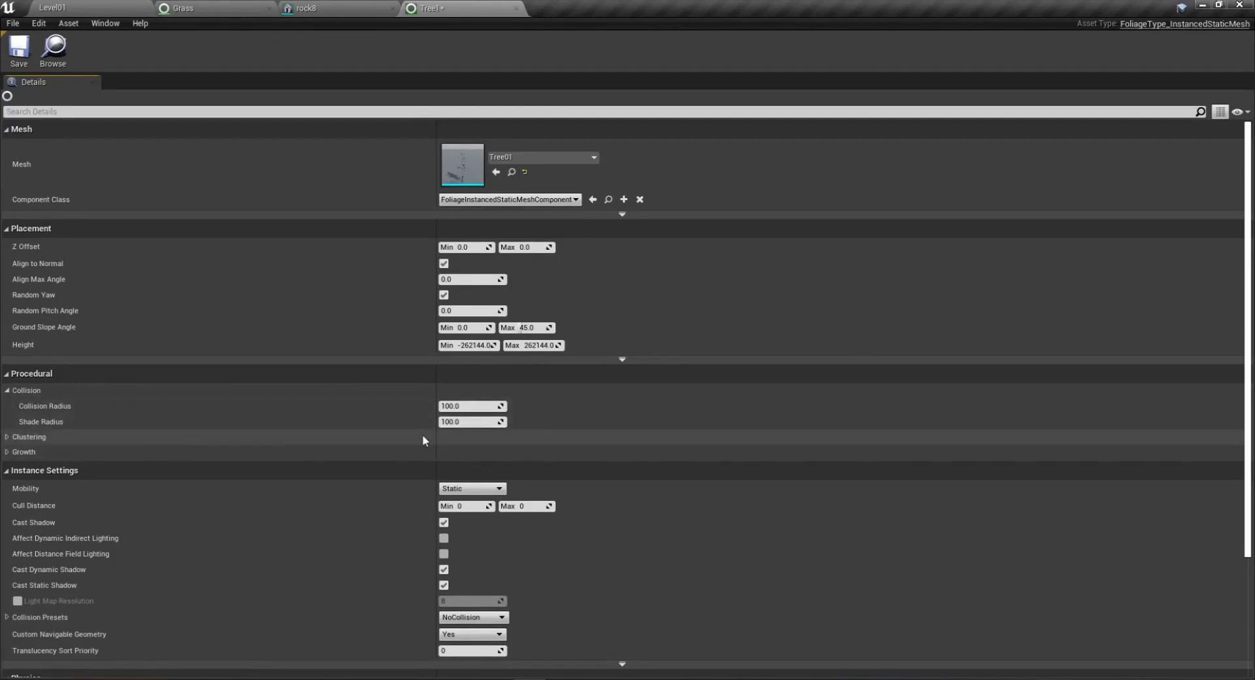
left_click(7, 437)
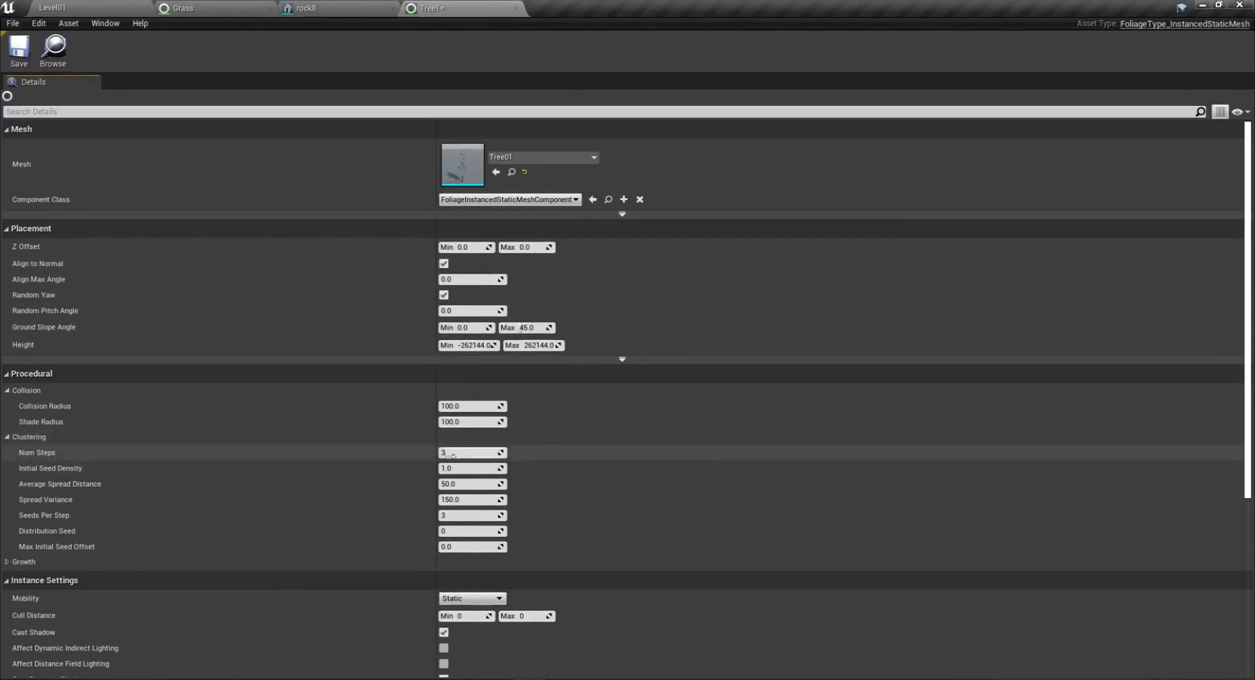
left_click(472, 453)
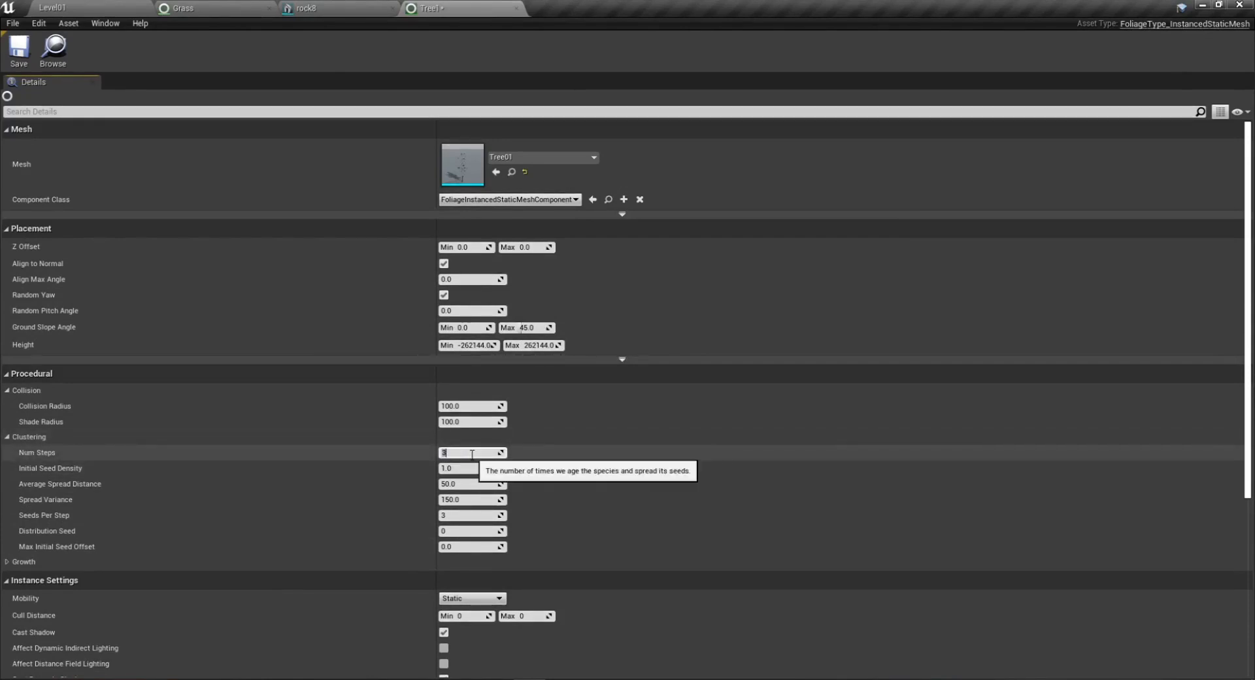
left_click(466, 468)
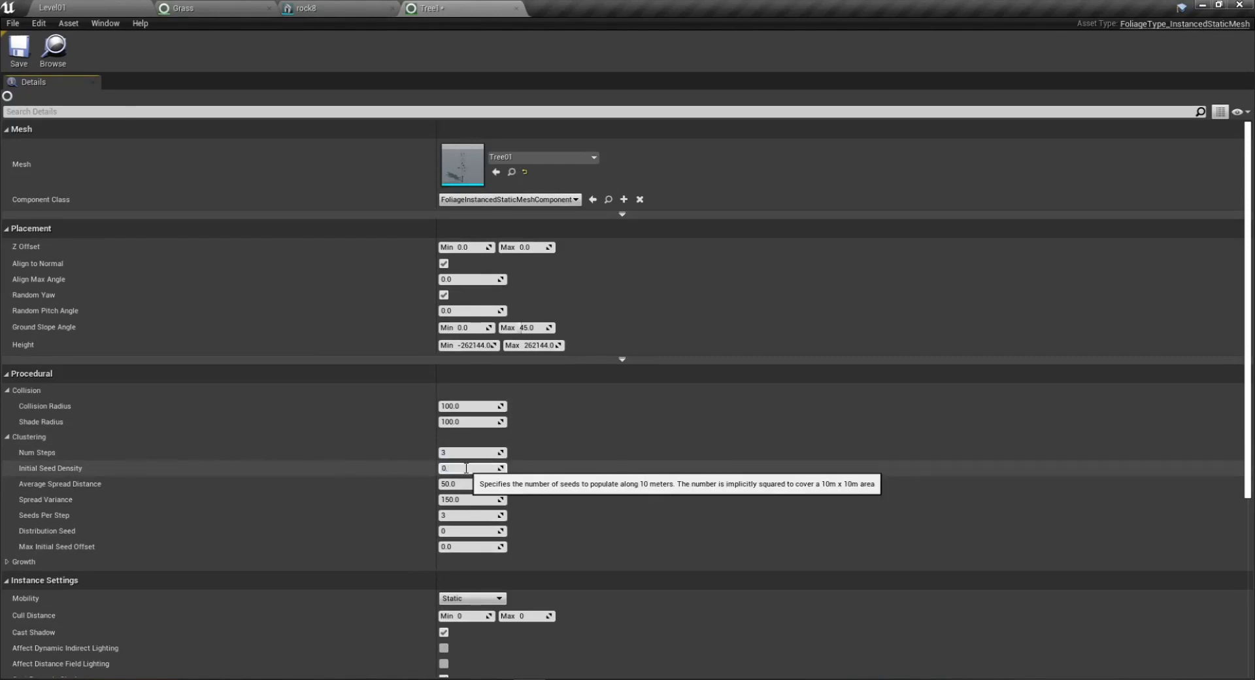
left_click(462, 452)
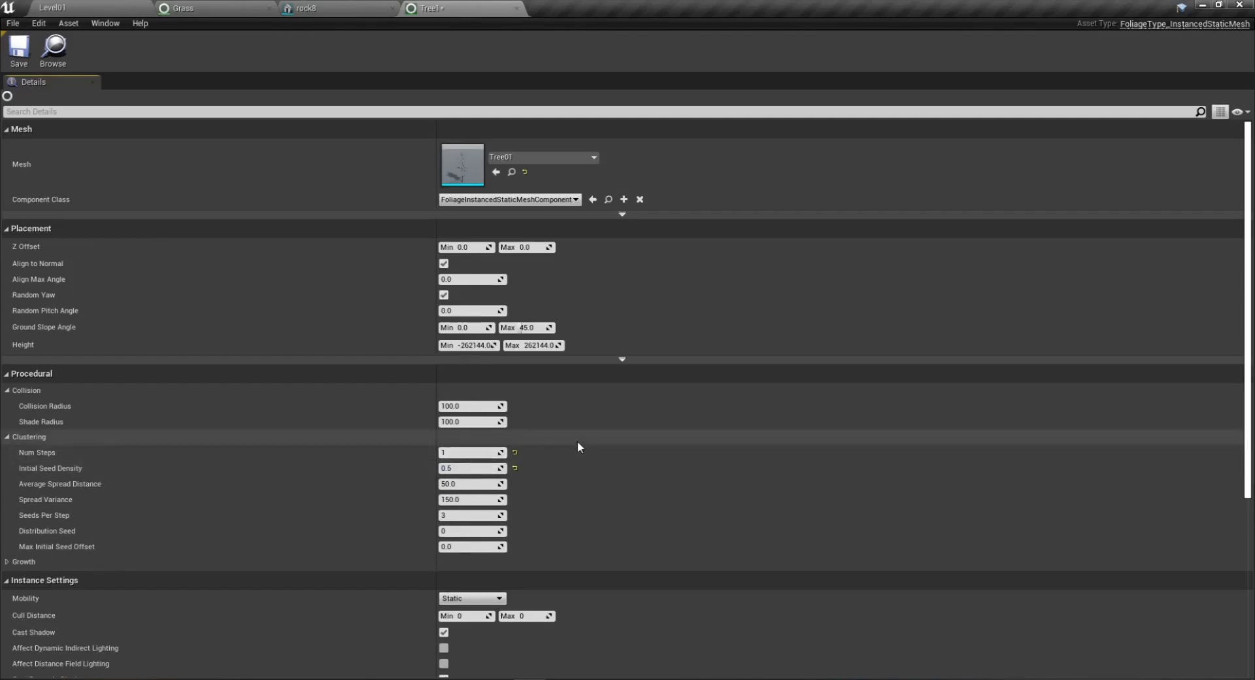
In Tree1's Growth settings, set the Procedural Scale maximum to 5 and Max Age to 5, and save the asset.
left_click(52, 7)
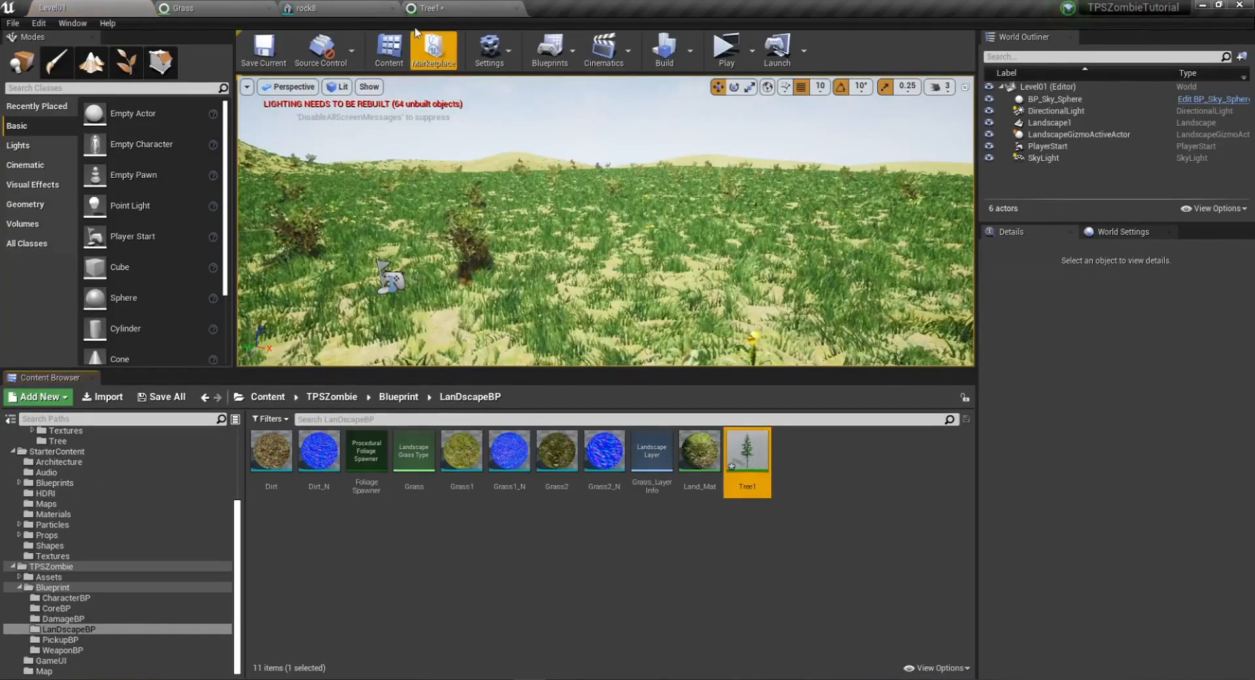
left_click(428, 8)
scroll(450, 571, "down", 5)
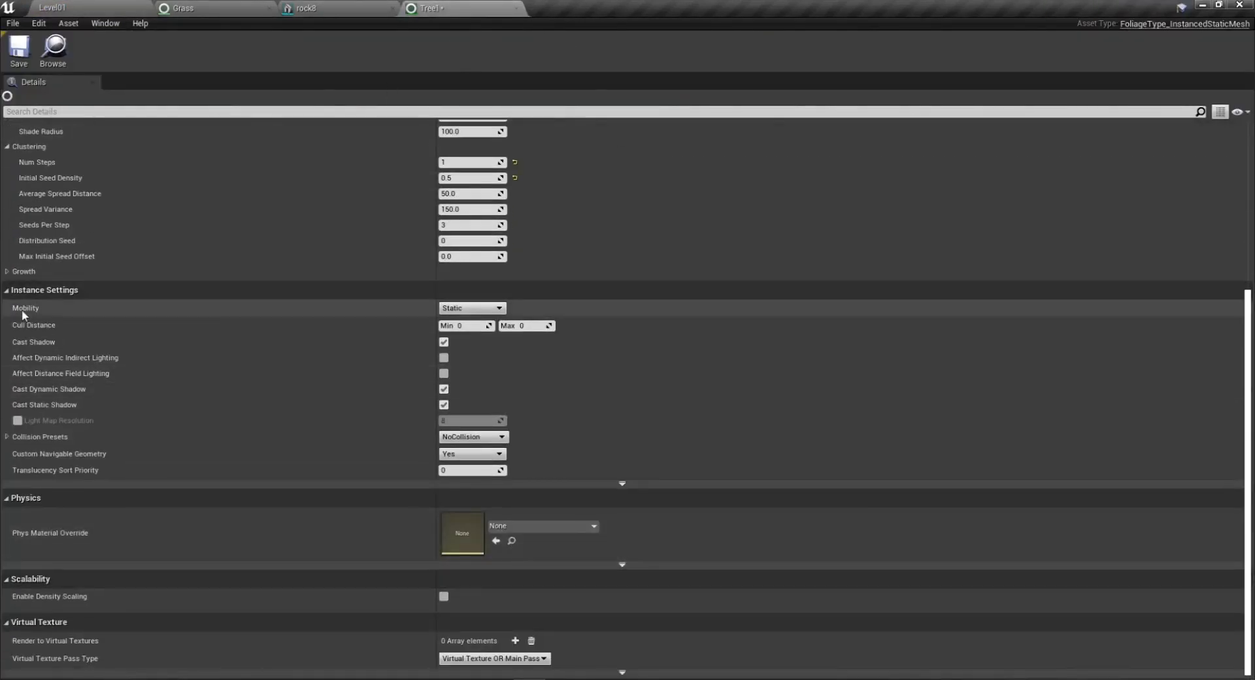
left_click(19, 272)
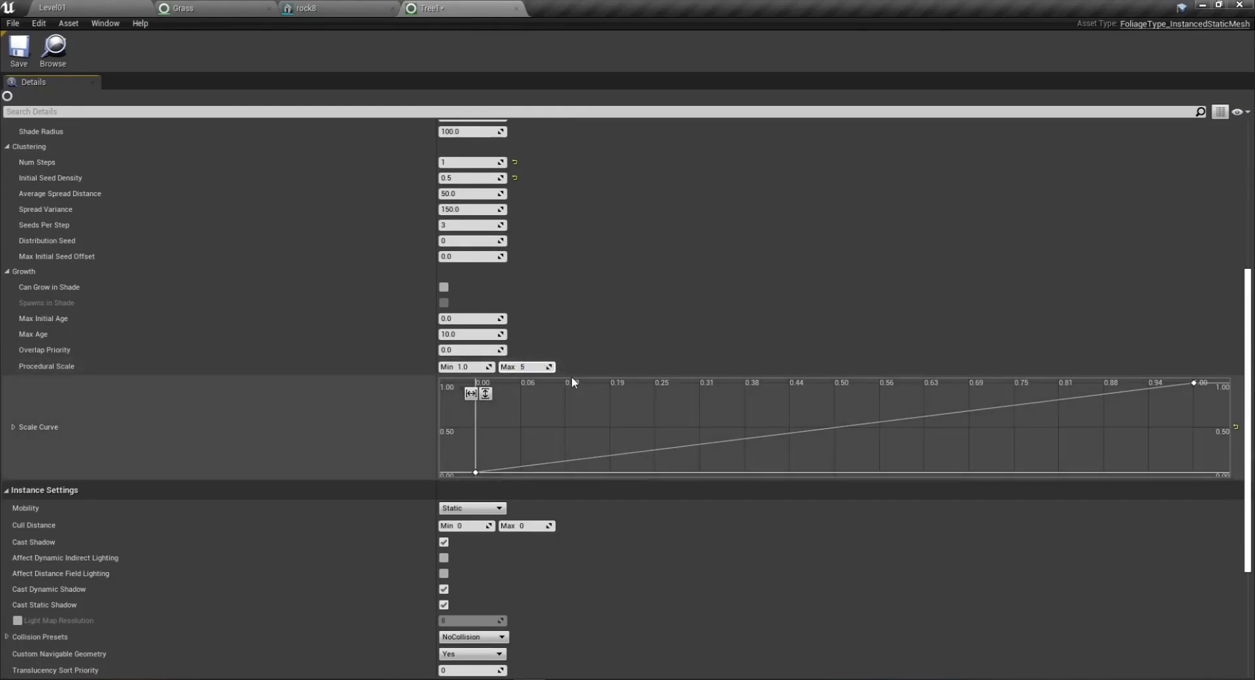
left_click(465, 334)
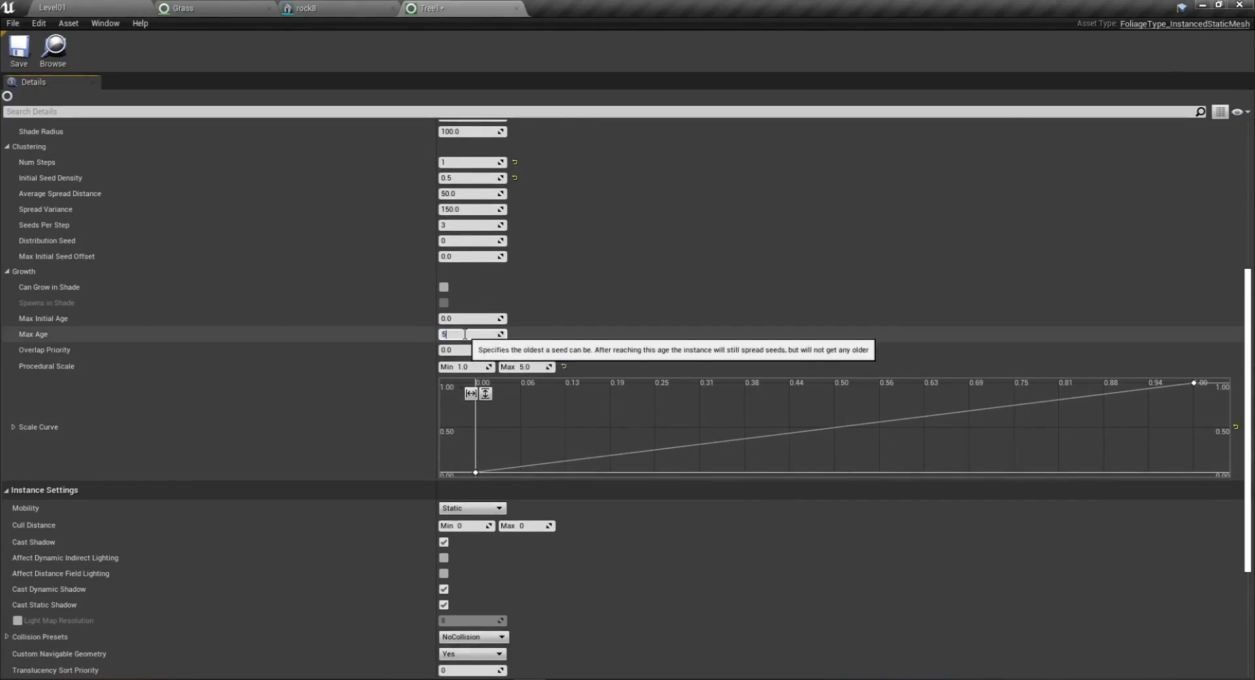
key("Return")
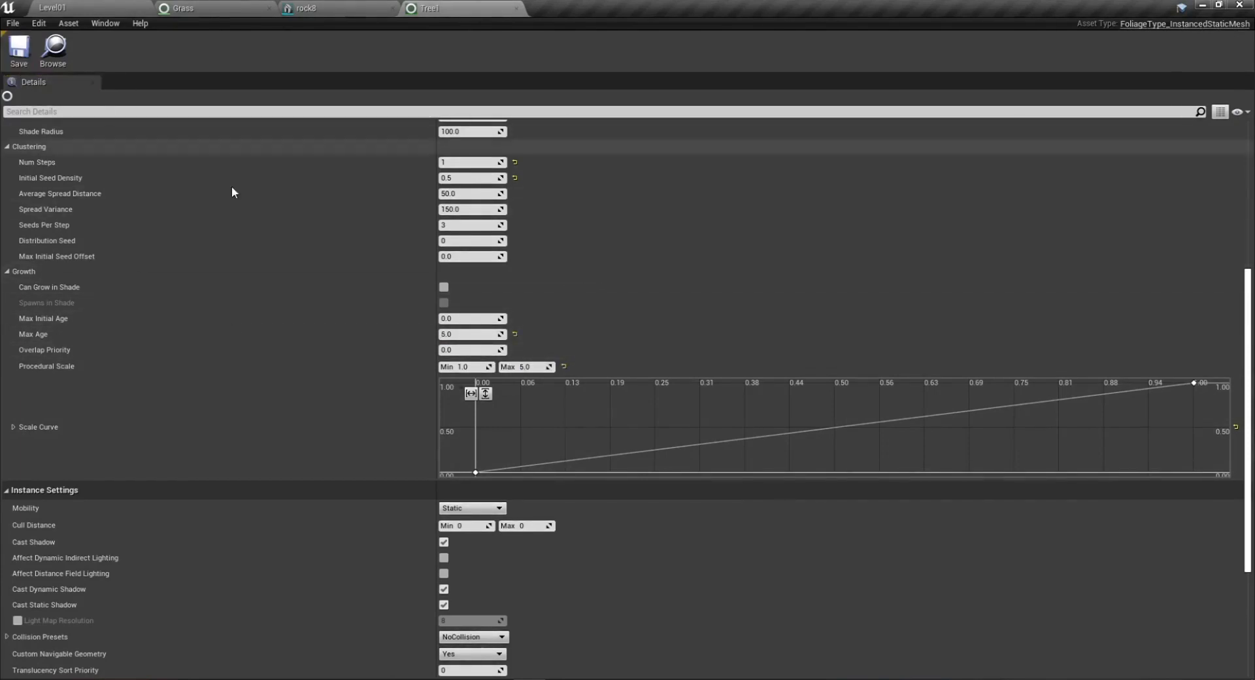
Set Seeds Per Step to 1 in Tree1's Clustering settings.
left_click(7, 491)
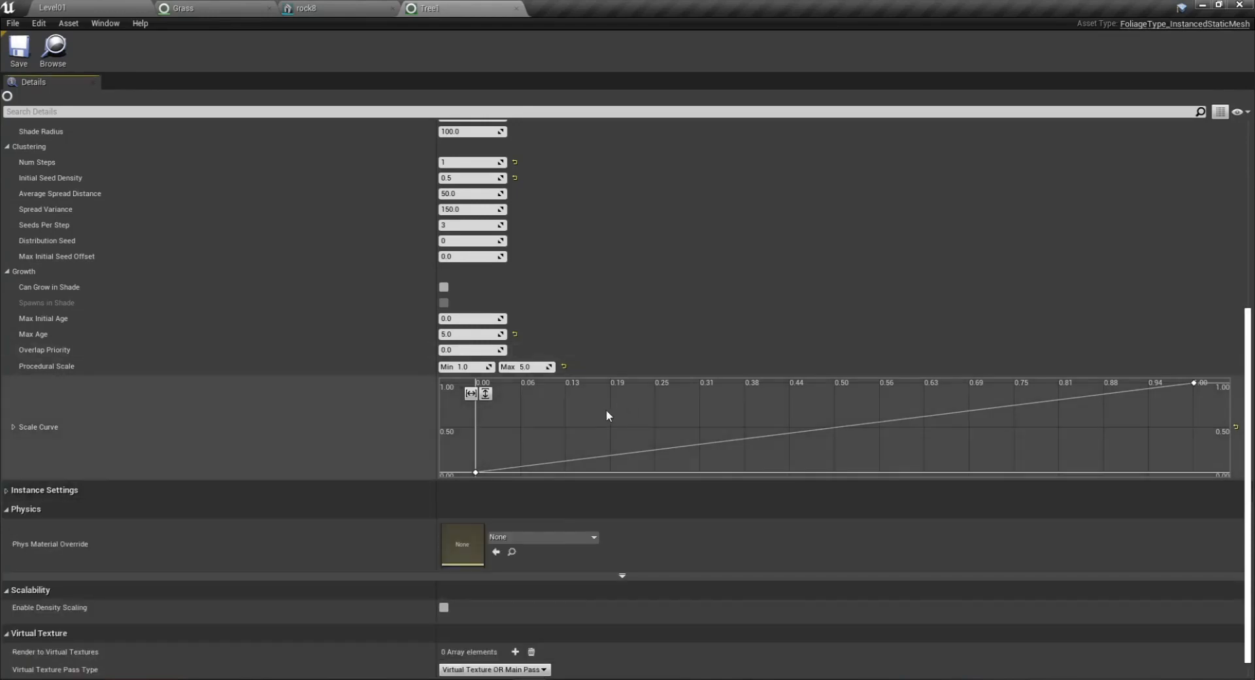
scroll(89, 269, "up", 3)
scroll(89, 270, "up", 6)
scroll(117, 324, "down", 2)
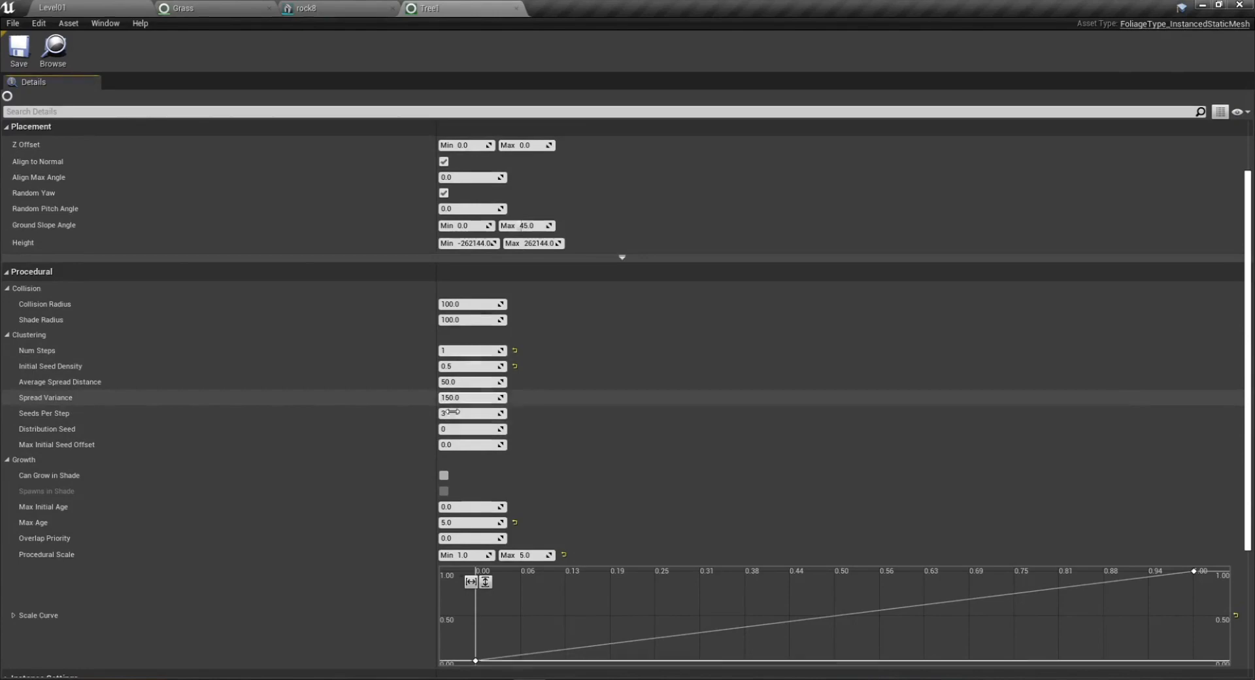
left_click(473, 414)
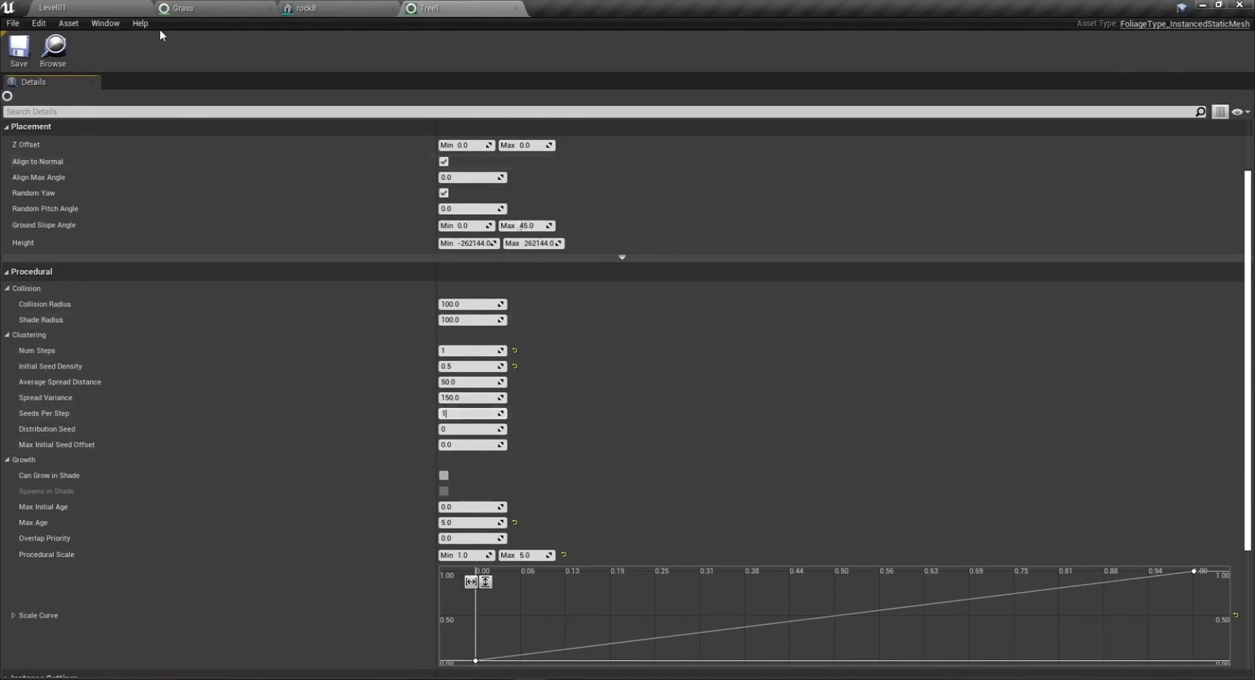
left_click(65, 8)
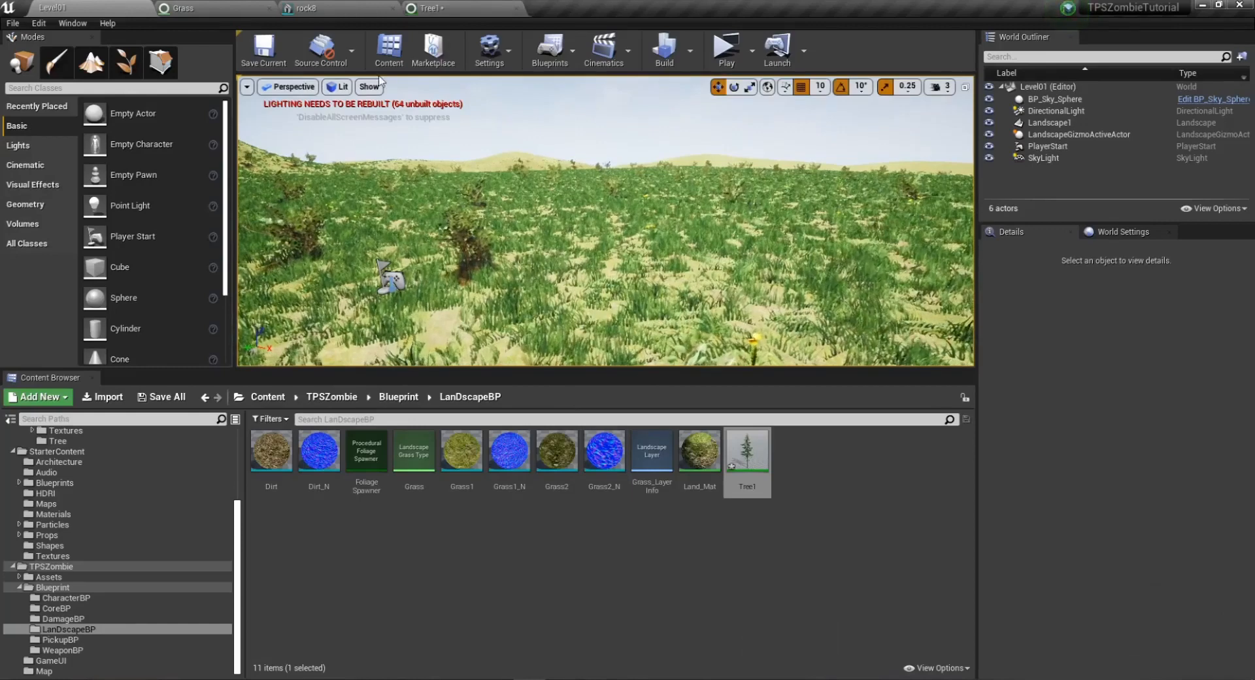
left_click(470, 11)
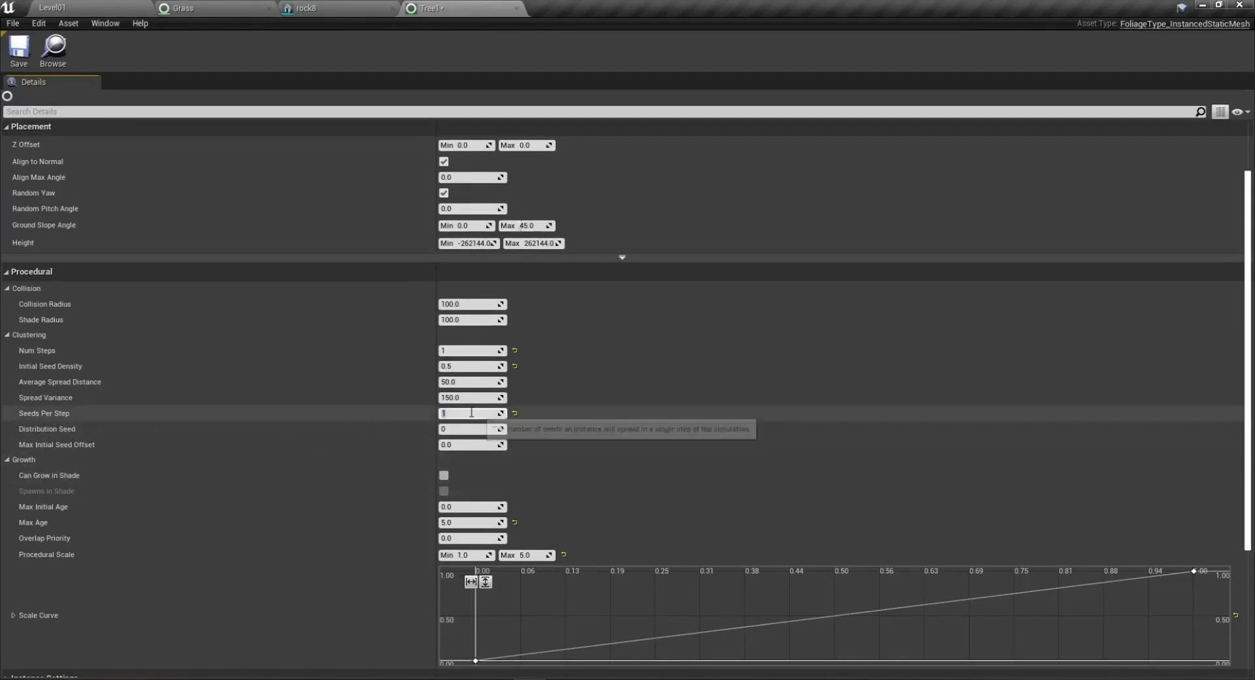
Set Tree1's Seeds Per Step to 2, Spread Variance to 300 and Average Spread Distance to 200.
left_click(51, 8)
right_click_drag(353, 353, 581, 98)
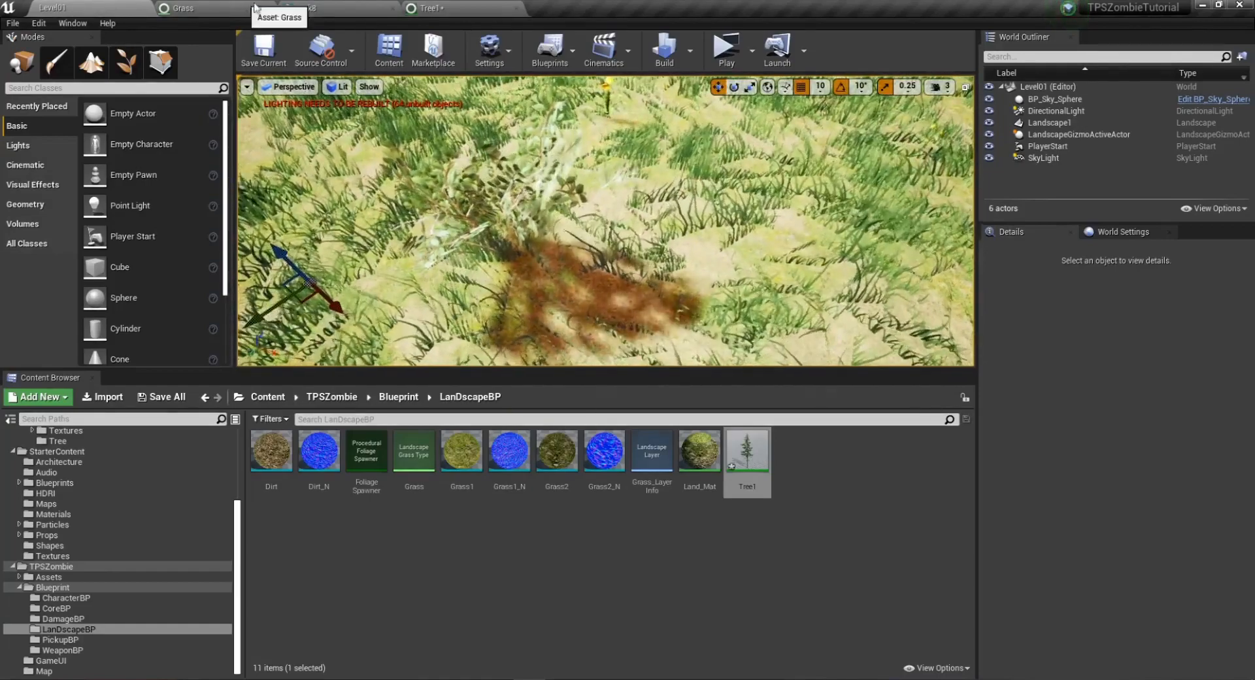
left_click(430, 8)
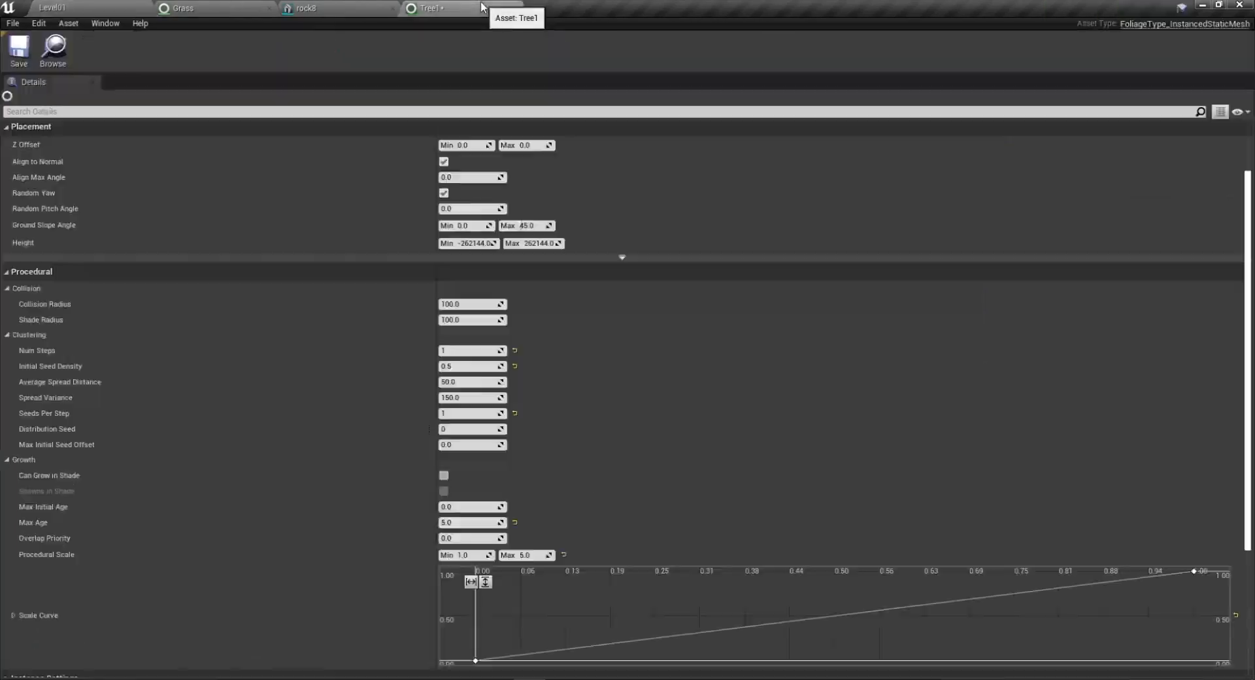
left_click(463, 413)
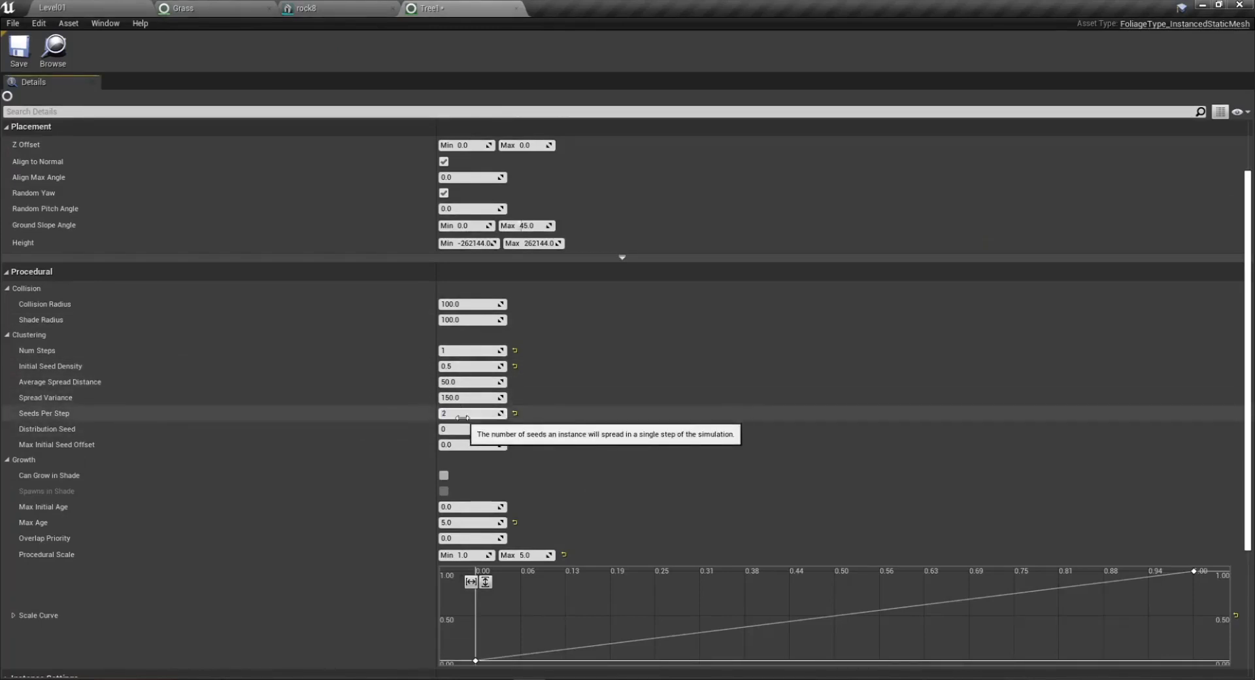
type("2")
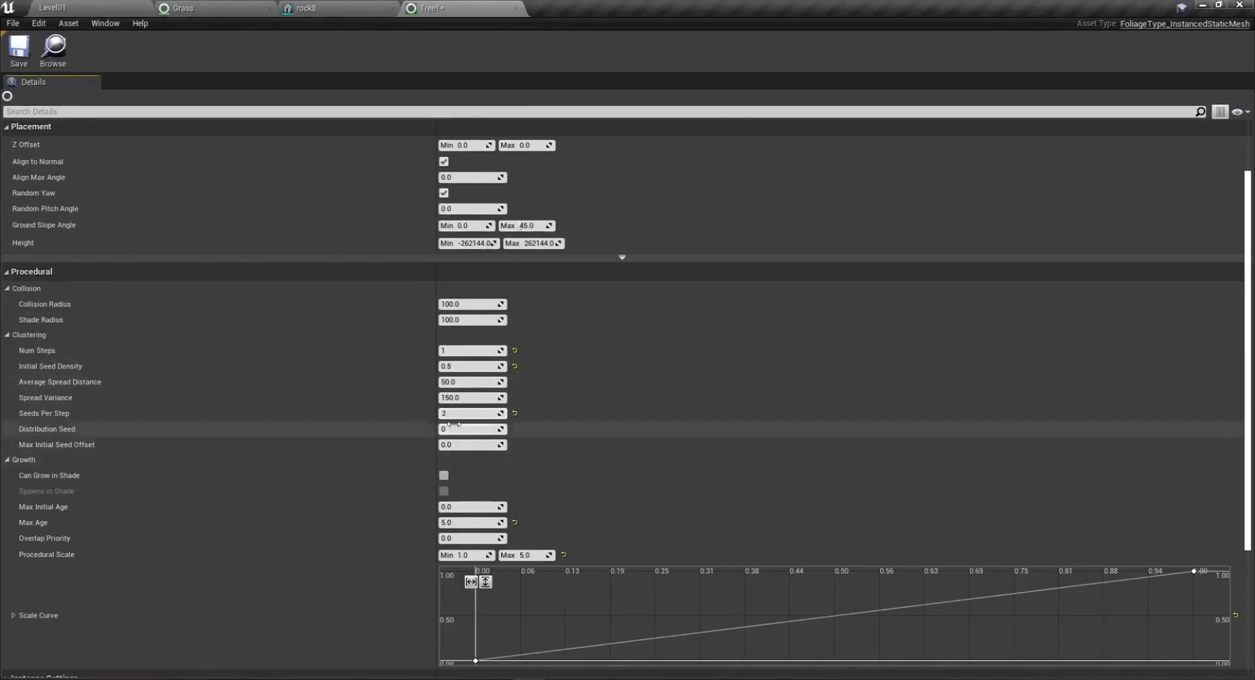
left_click(449, 397)
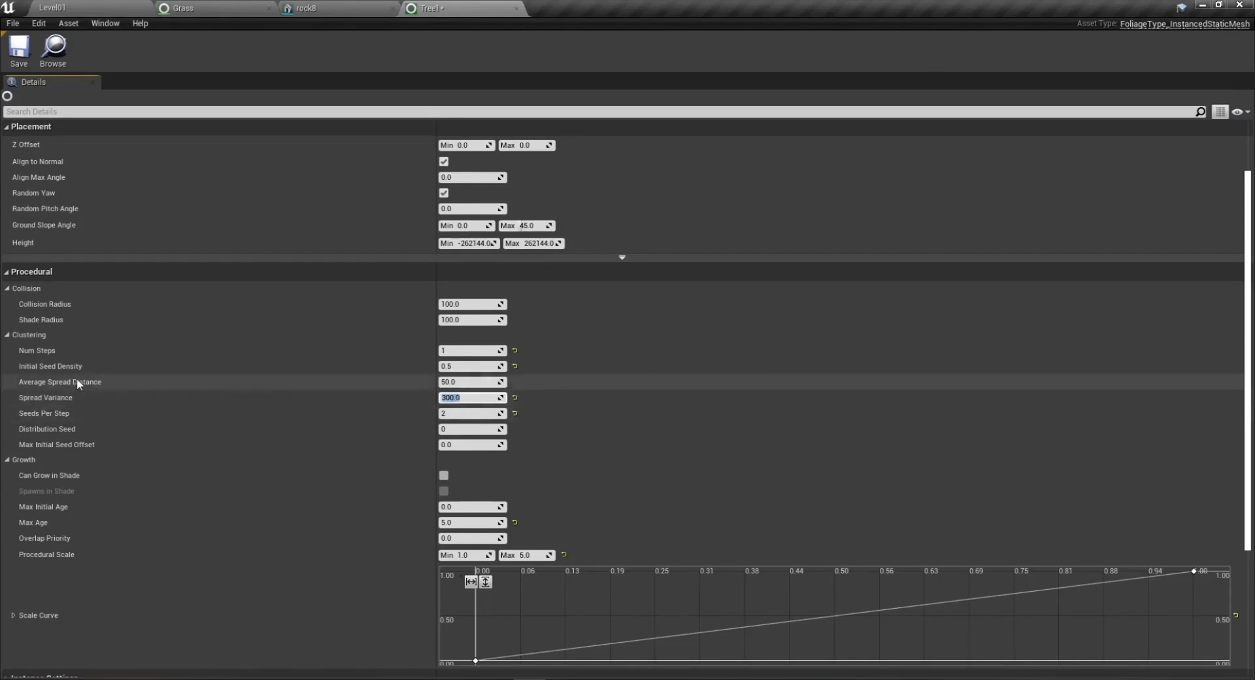
left_click(456, 382)
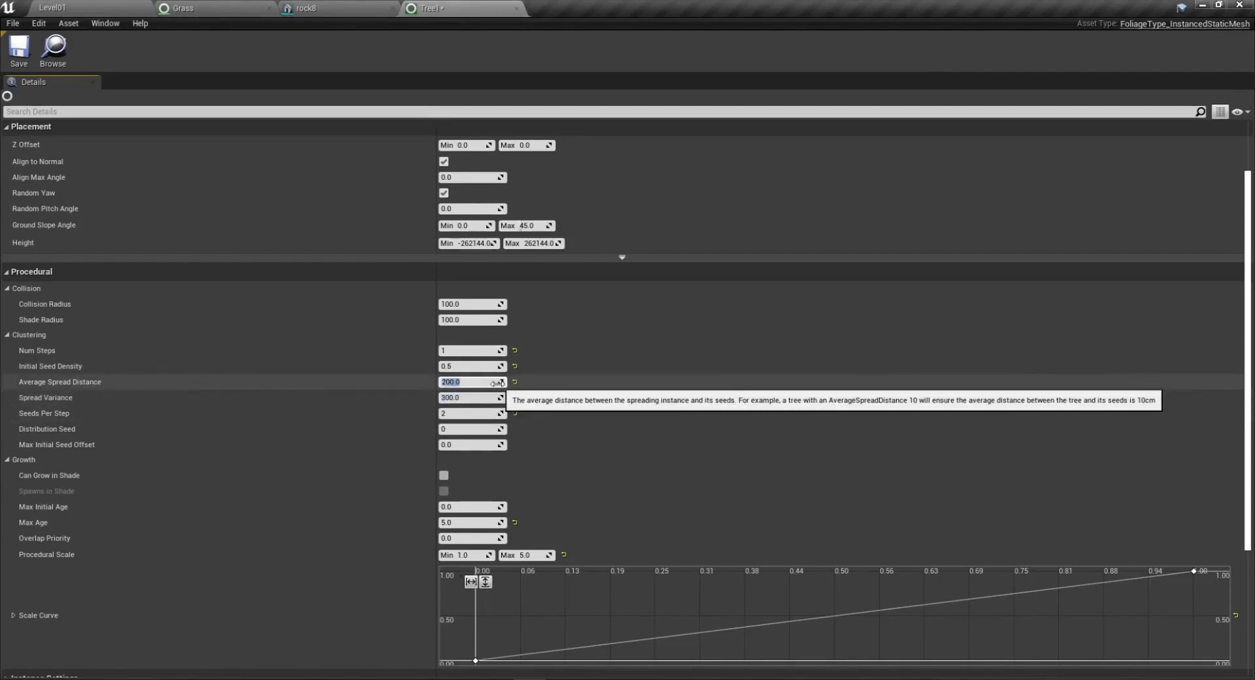
Save Tree1, assign it as a foliage type object in the FoliageSpawner asset, and save the spawner.
left_click(13, 66)
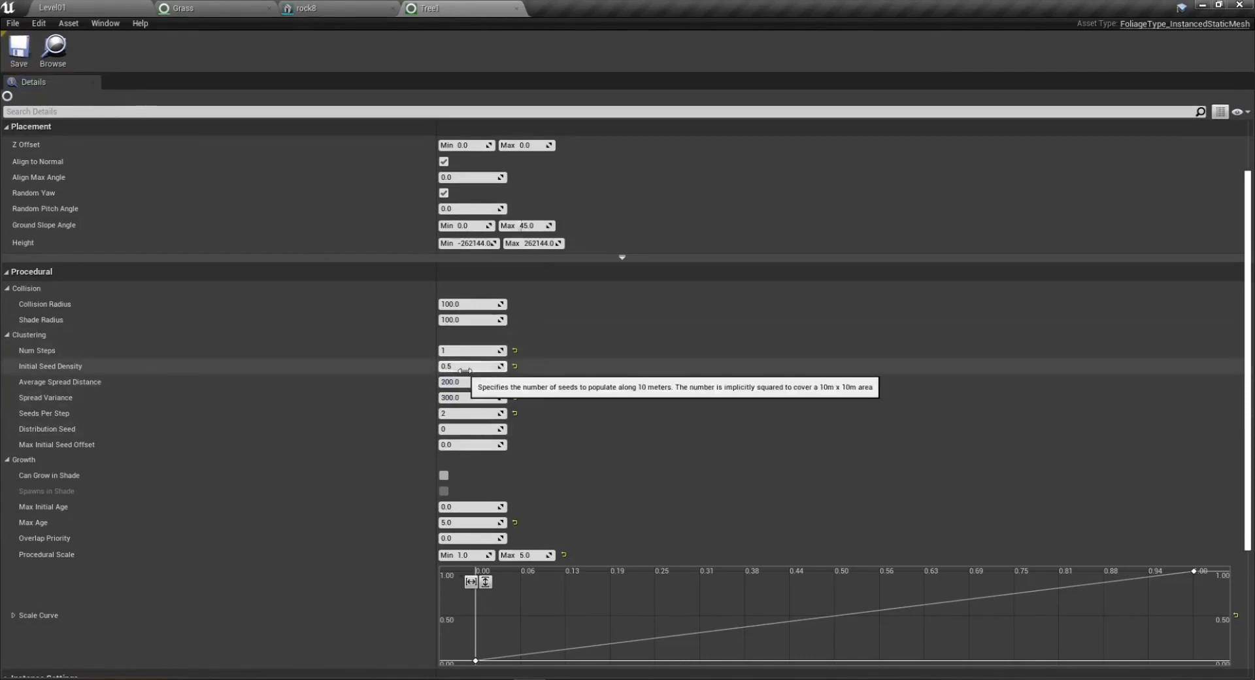
left_click(107, 8)
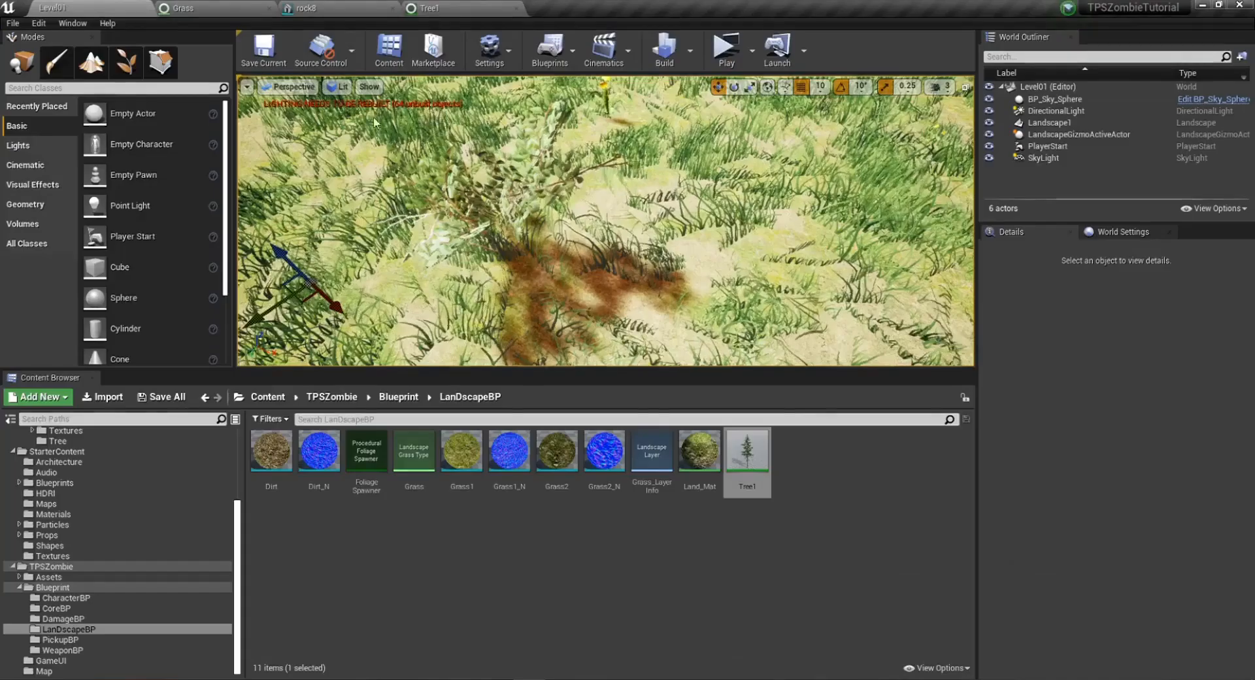
right_click_drag(654, 222, 654, 144)
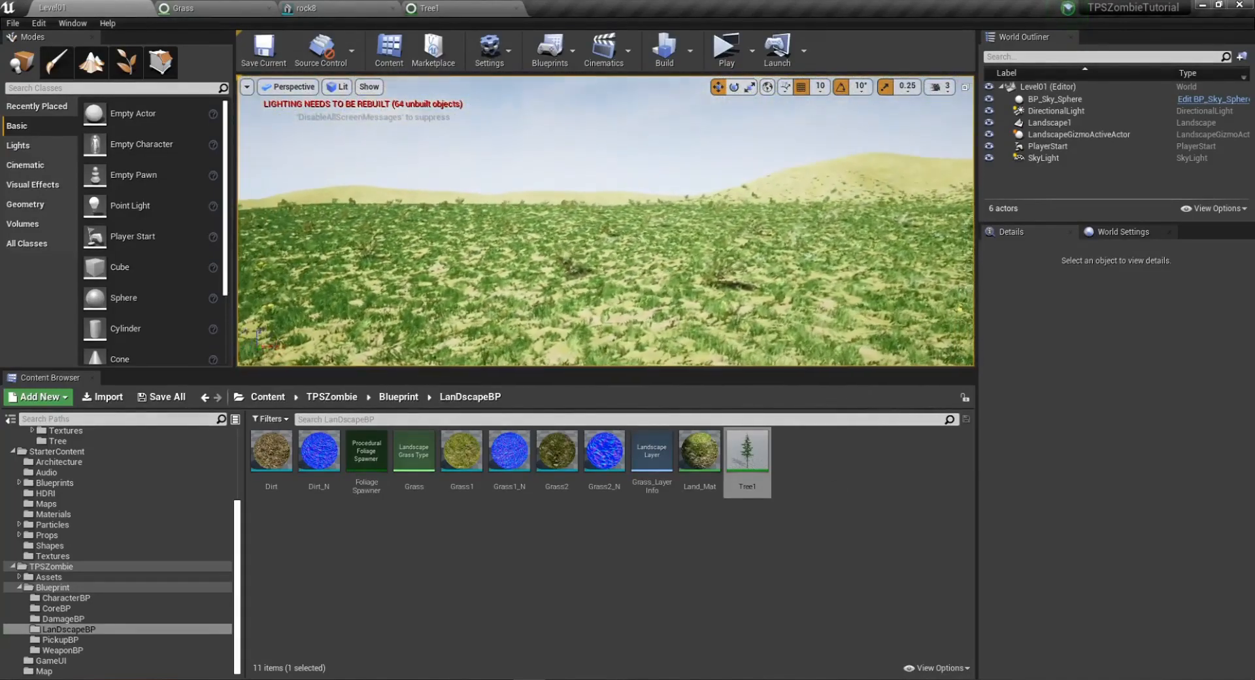
double_click(366, 457)
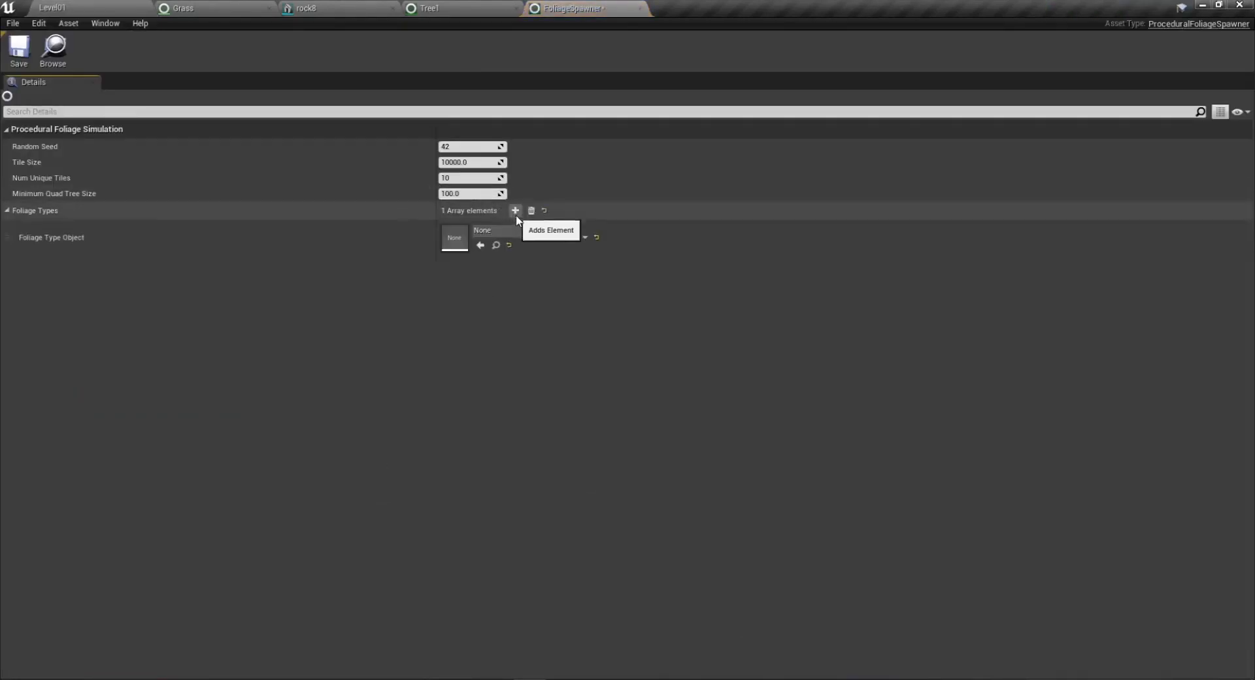
left_click(518, 230)
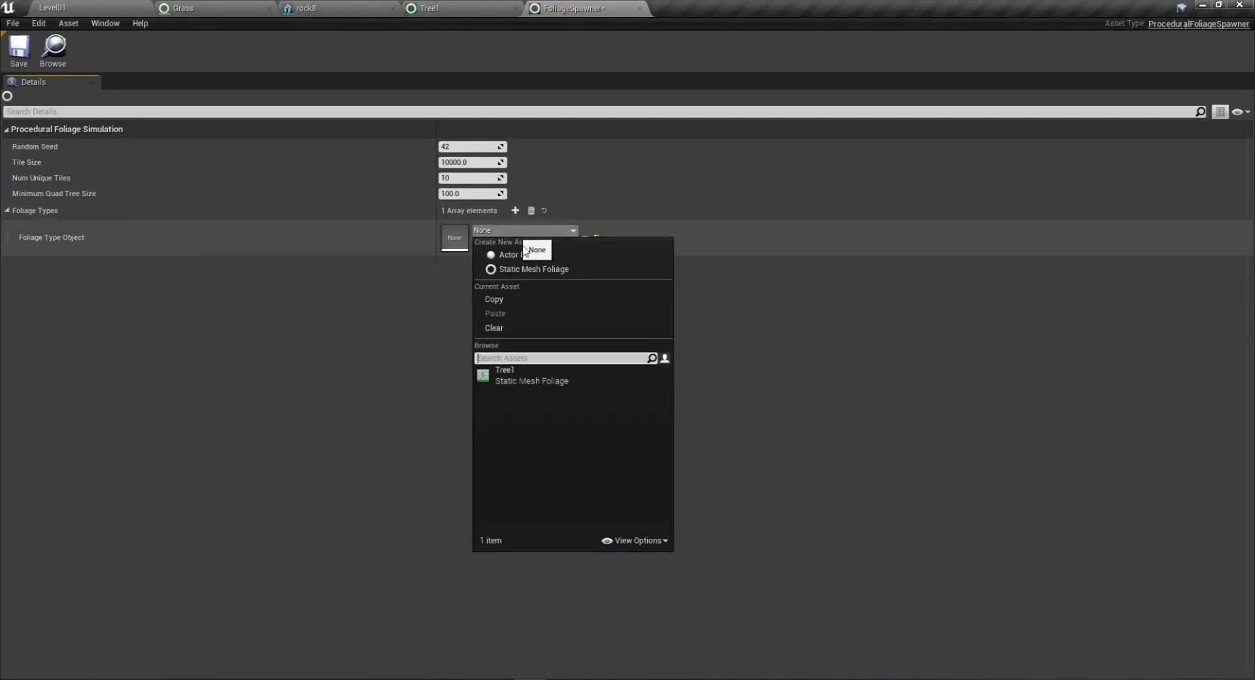
left_click(507, 377)
left_click(18, 51)
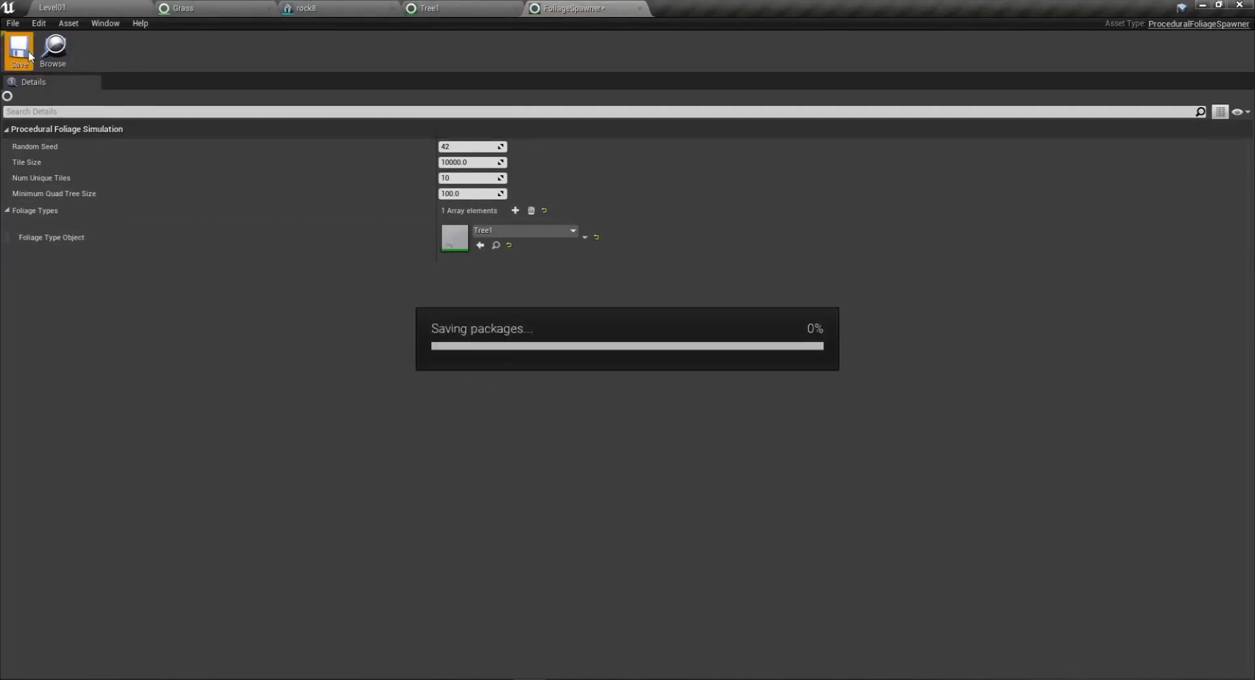
Place the FoliageSpawner in the Level01 landscape and raise it to a Z location of 80.
left_click(71, 8)
right_click_drag(467, 248, 467, 278)
left_click_drag(368, 458, 450, 230)
scroll(1136, 394, "up", 3)
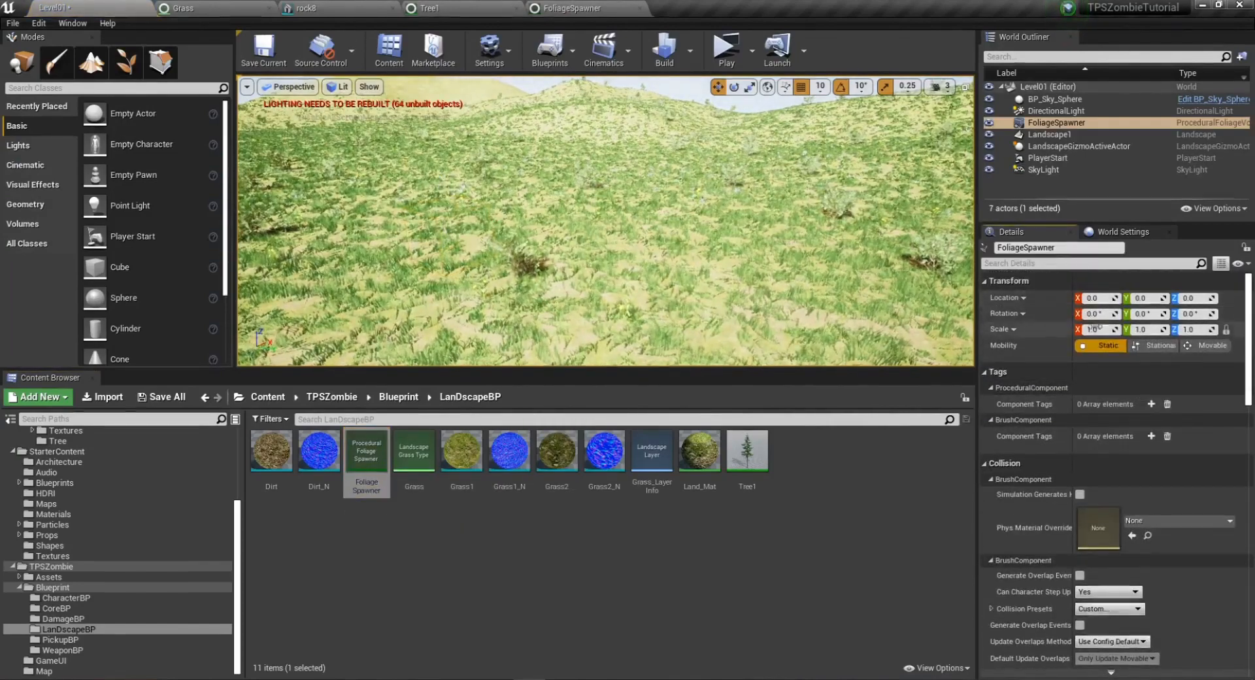
right_click_drag(669, 228, 668, 196)
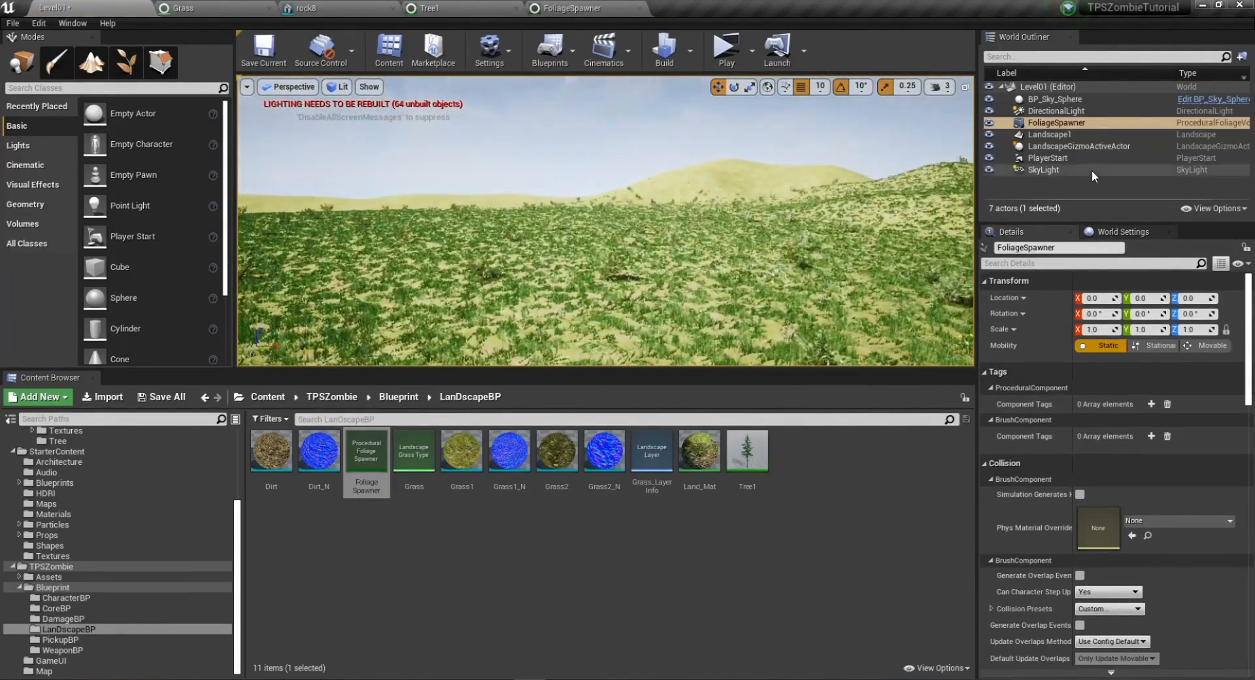
double_click(1052, 124)
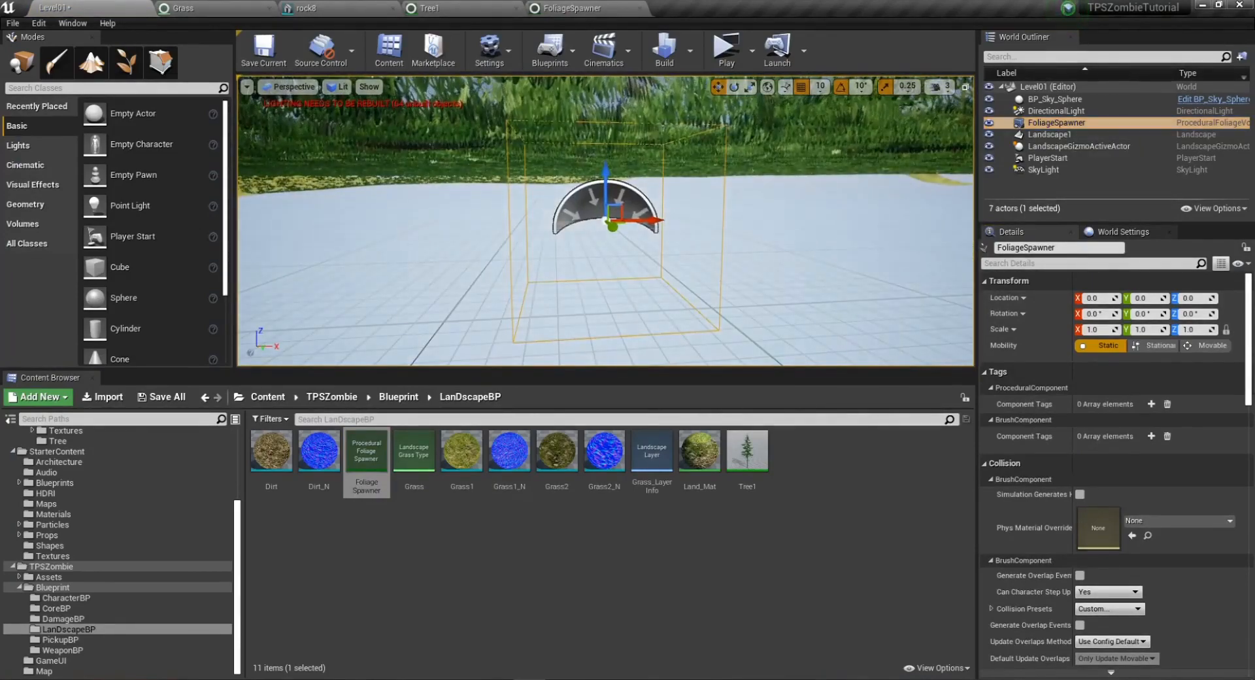
key("s")
mouse_move(713, 234)
right_mouse_down()
mouse_move(715, 203)
mouse_move(715, 216)
right_mouse_up()
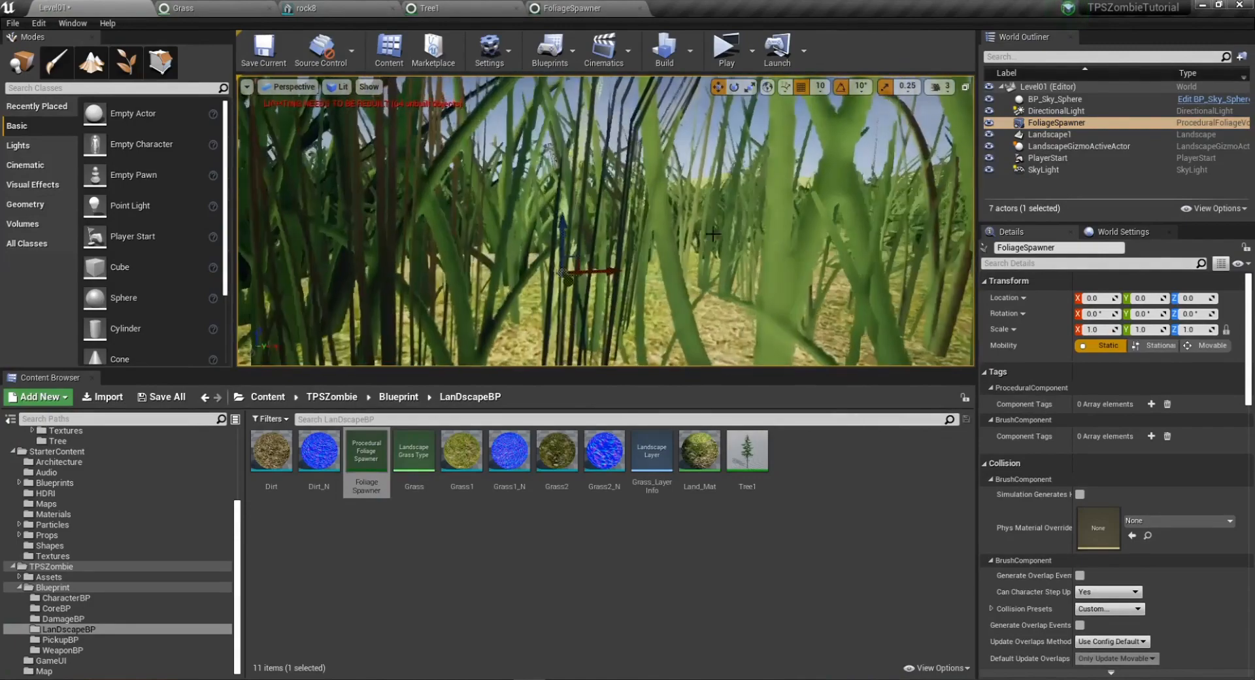
left_click_drag(564, 222, 566, 202)
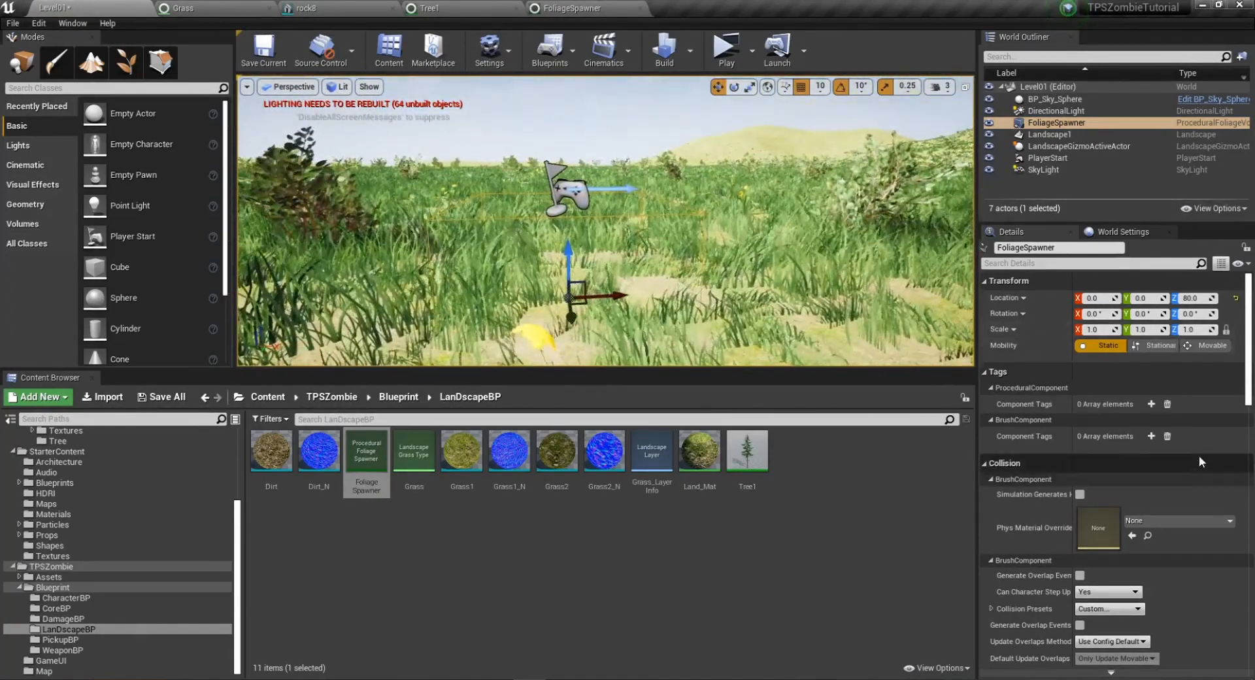
Set the X size of the FoliageSpawner volume's box brush to 10000.
scroll(1171, 445, "down", 3)
scroll(1178, 473, "down", 10)
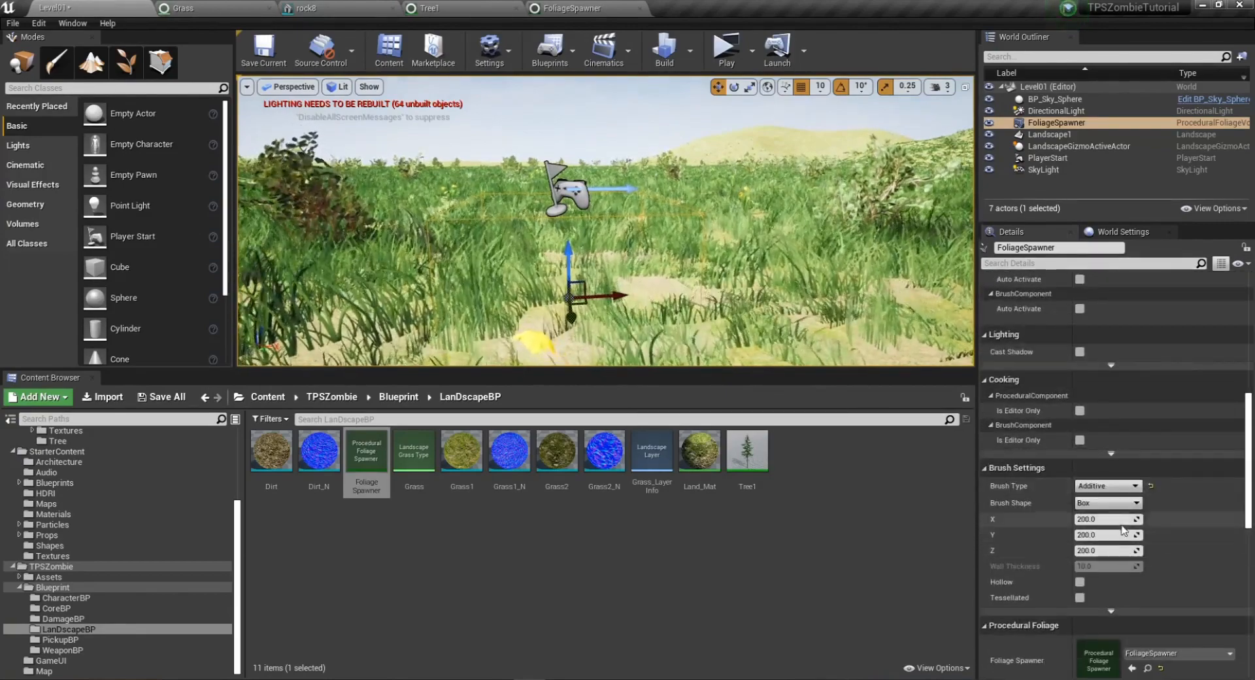
mouse_move(759, 255)
right_mouse_down()
mouse_move(761, 340)
mouse_move(757, 298)
mouse_move(775, 242)
right_mouse_up()
key("s")
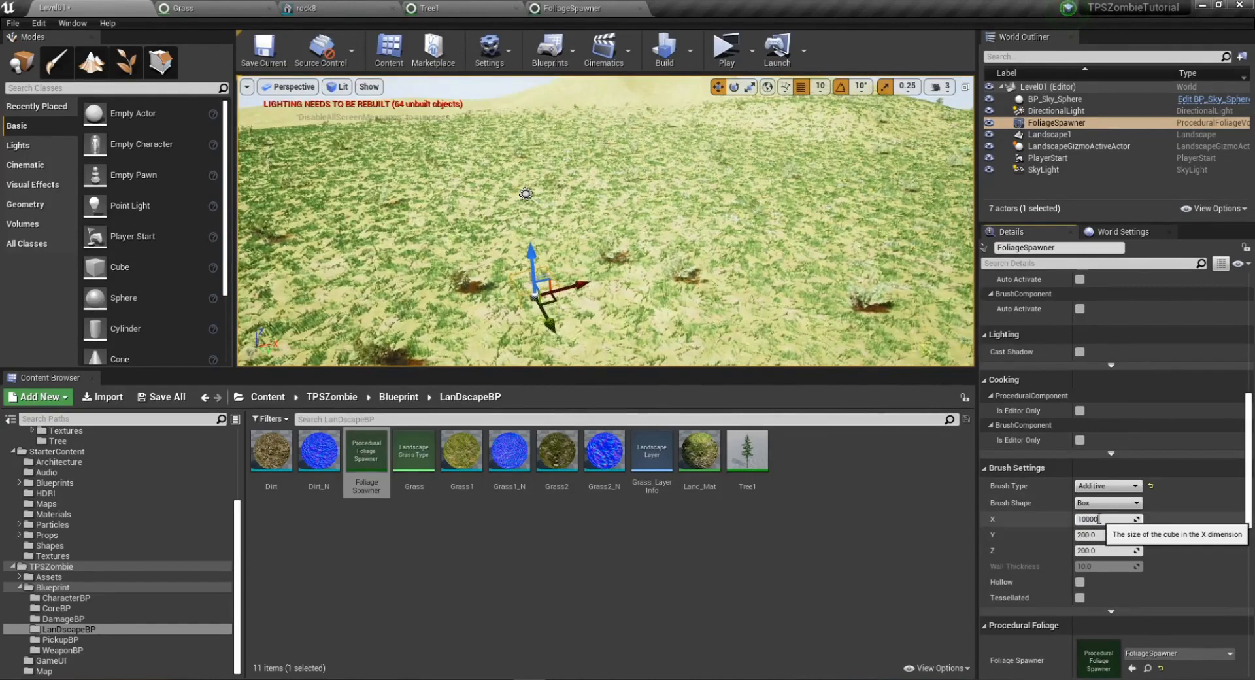
key("Return")
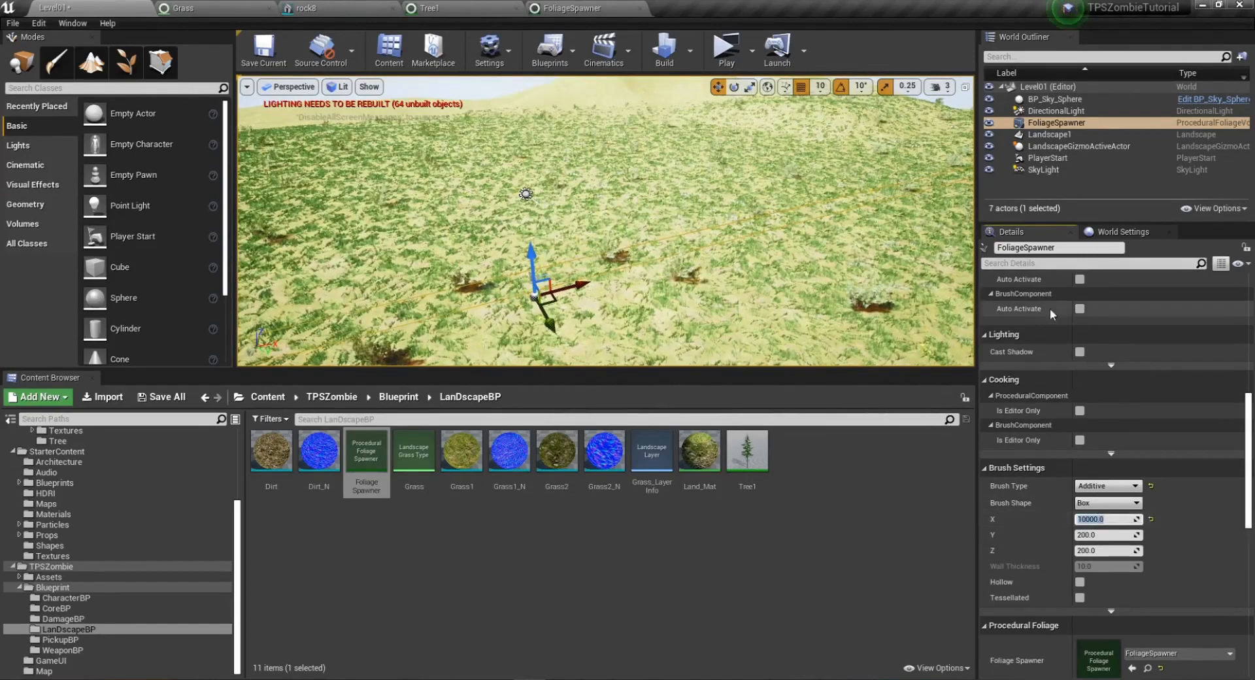
Set the viewport camera speed to 6 and the FoliageSpawner's box brush to 20000 in X and Y and 10000 in Z.
left_click(942, 87)
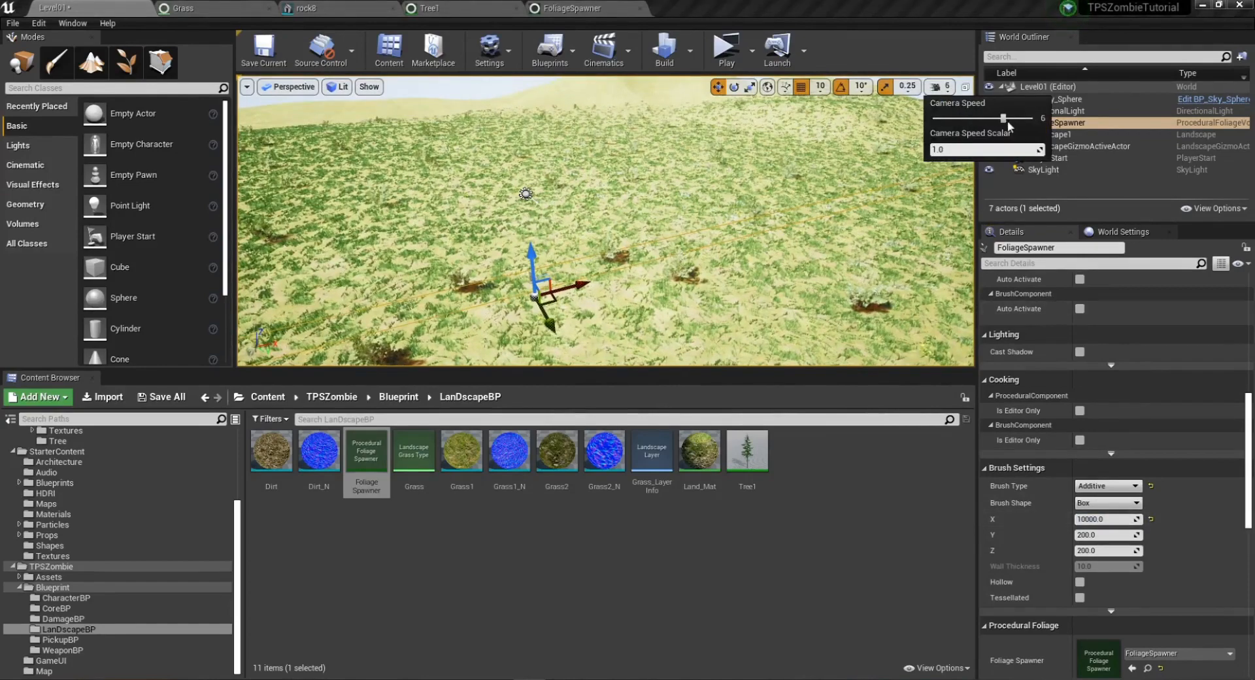
key("s")
mouse_move(752, 196)
right_mouse_down()
mouse_move(811, 238)
mouse_move(870, 245)
mouse_move(882, 238)
mouse_move(882, 203)
mouse_move(879, 281)
mouse_move(869, 258)
right_mouse_up()
key("s")
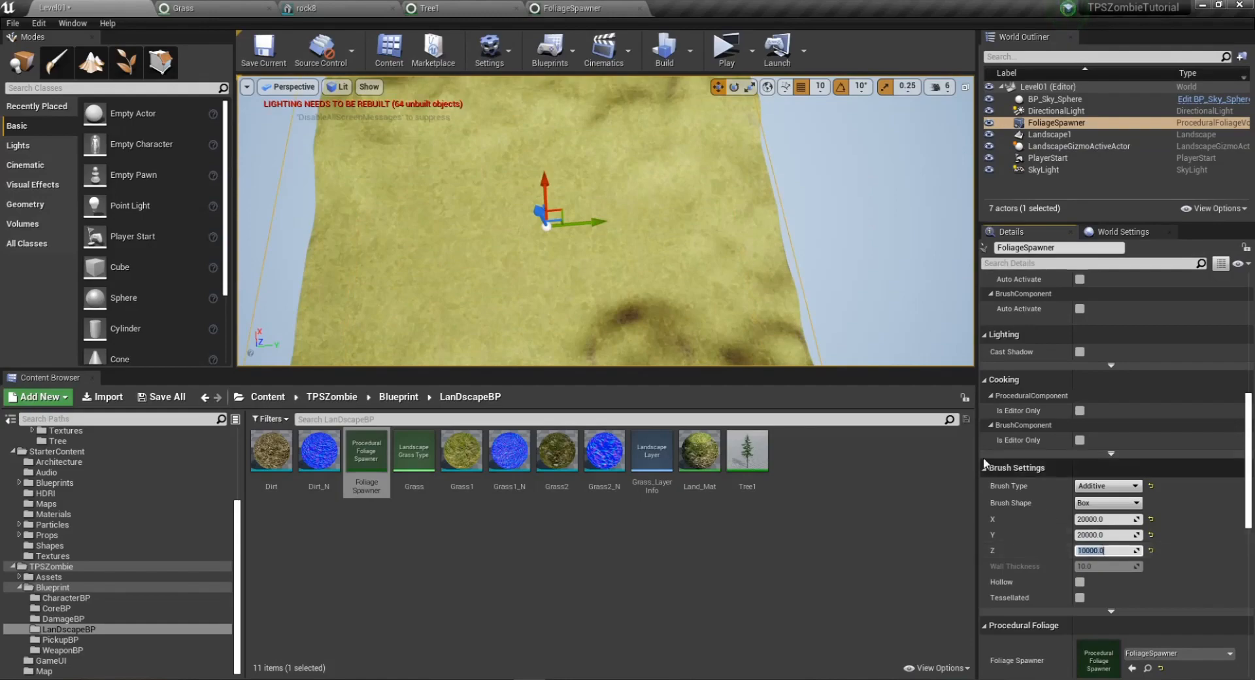
Resize the FoliageSpawner's box brush to 25000 in X and Y and 5000 in Z to fit the landscape.
right_click_drag(605, 221, 313, 131)
right_click_drag(709, 238, 710, 203)
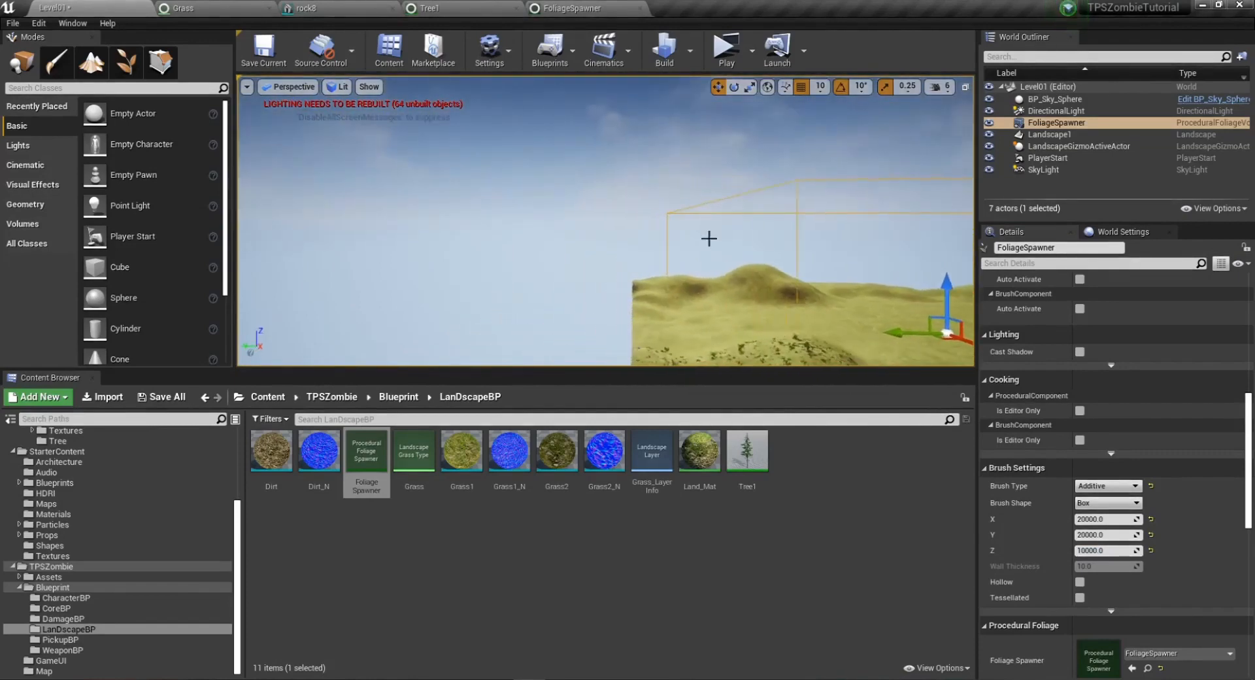
mouse_move(766, 262)
right_mouse_down()
mouse_move(823, 258)
mouse_move(766, 263)
right_mouse_up()
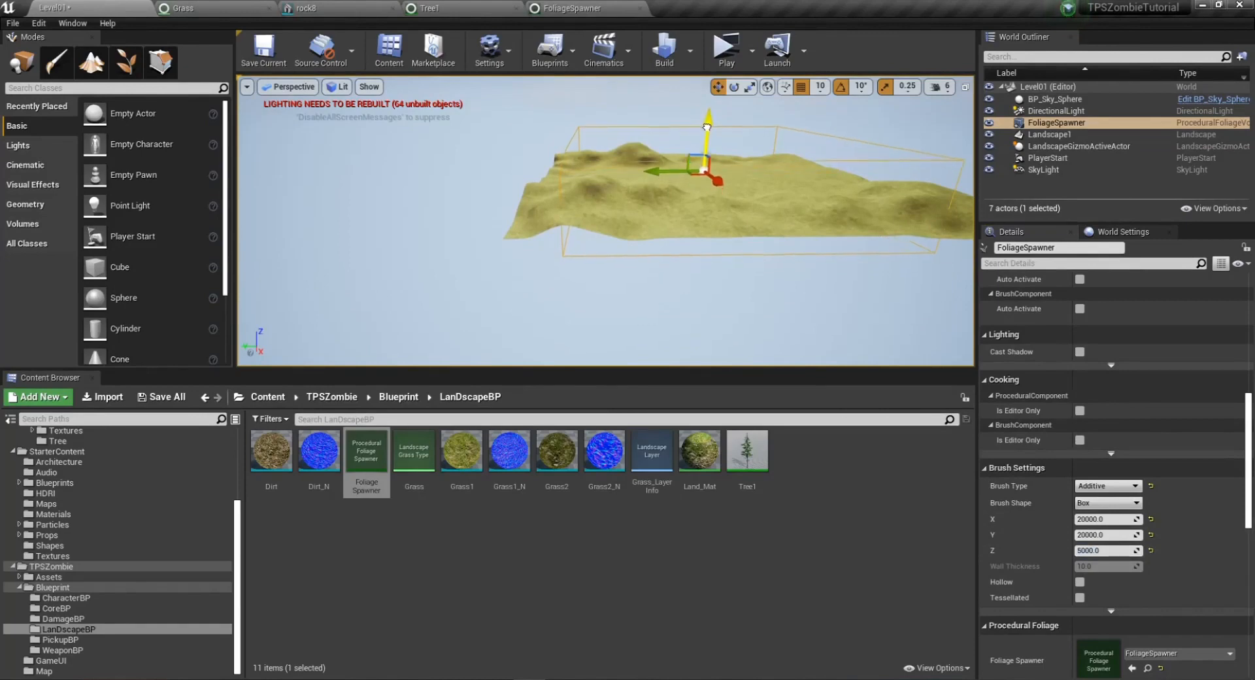
mouse_move(777, 252)
right_mouse_down()
mouse_move(844, 254)
mouse_move(794, 263)
right_mouse_up()
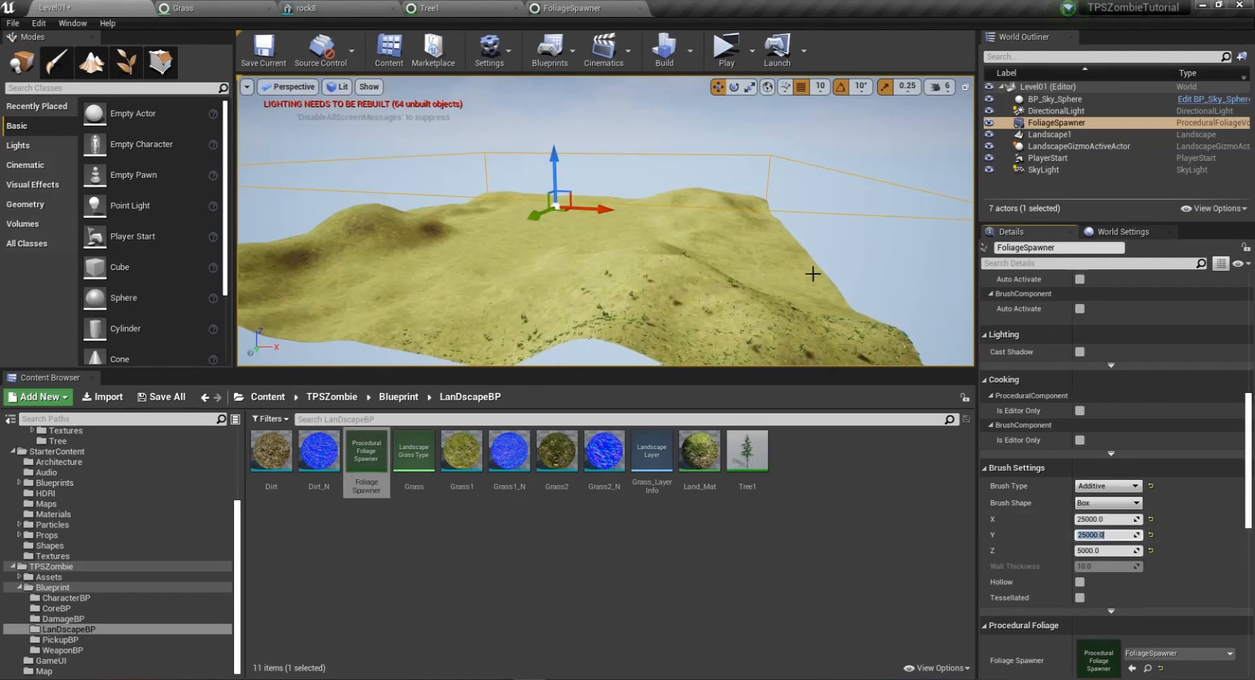
Resimulate the FoliageSpawner's procedural foliage and inspect the trees generated across the landscape.
right_click_drag(813, 273, 1167, 409)
scroll(1150, 523, "down", 3)
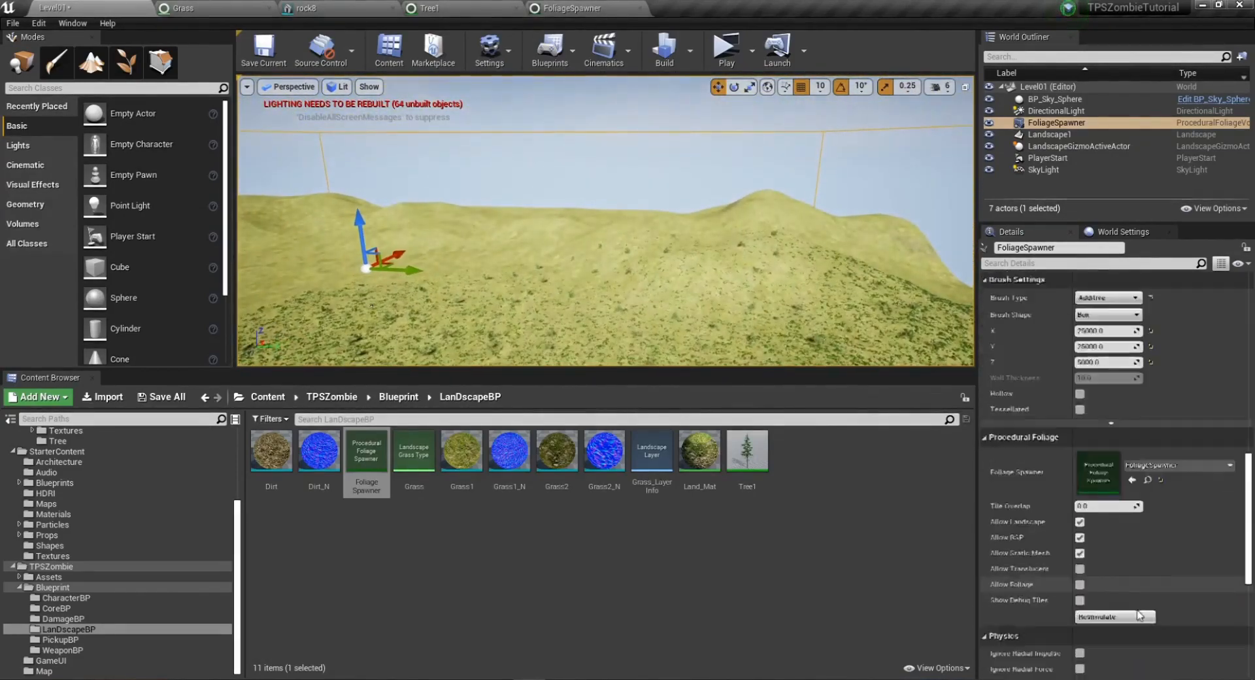
scroll(1137, 608, "down", 3)
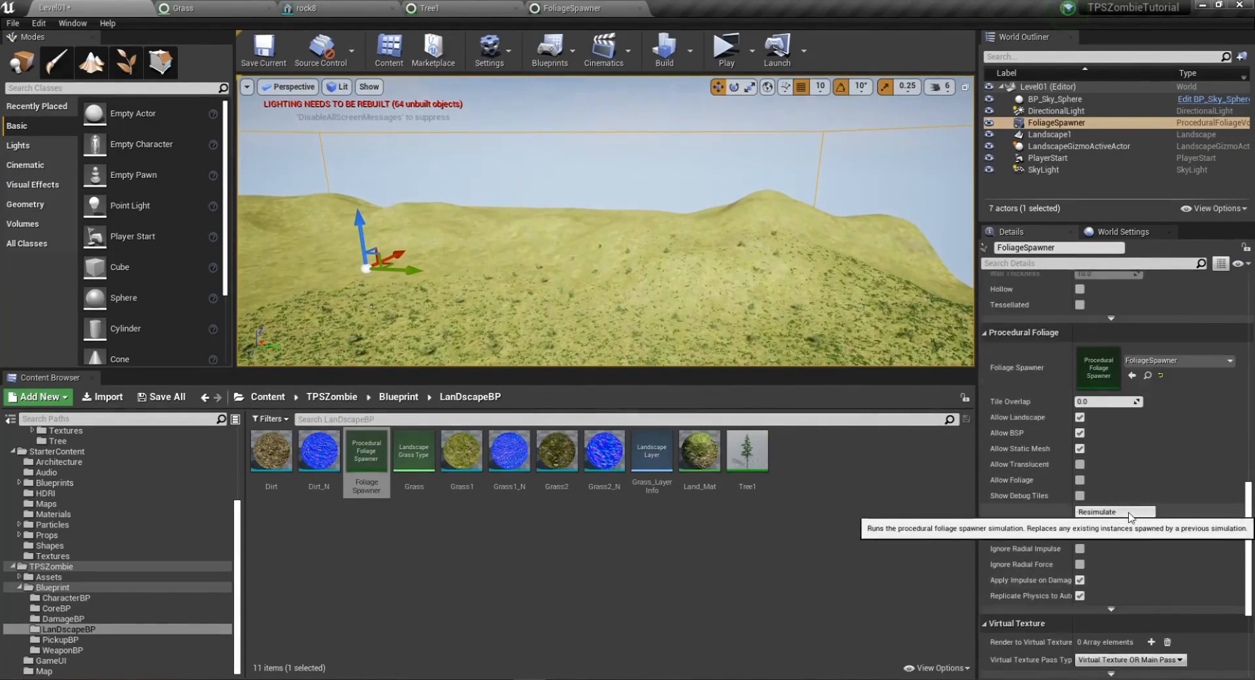
left_click(1115, 511)
right_click_drag(605, 222, 611, 216)
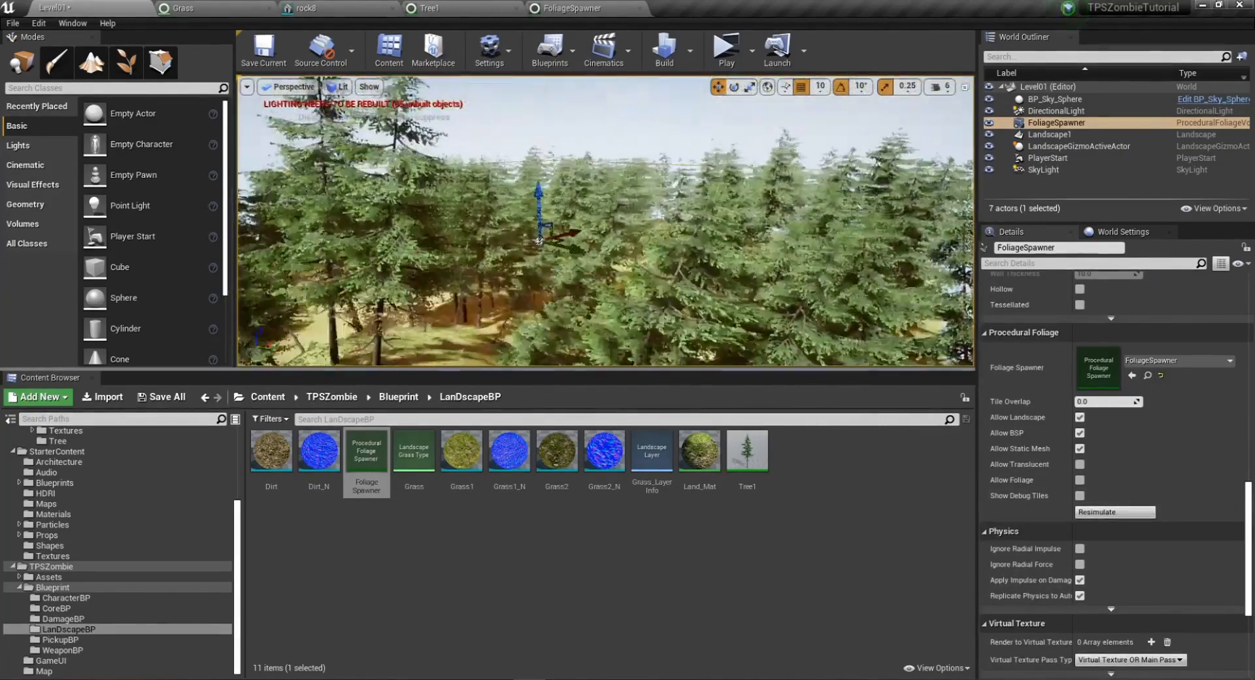
right_click_drag(710, 268, 740, 276)
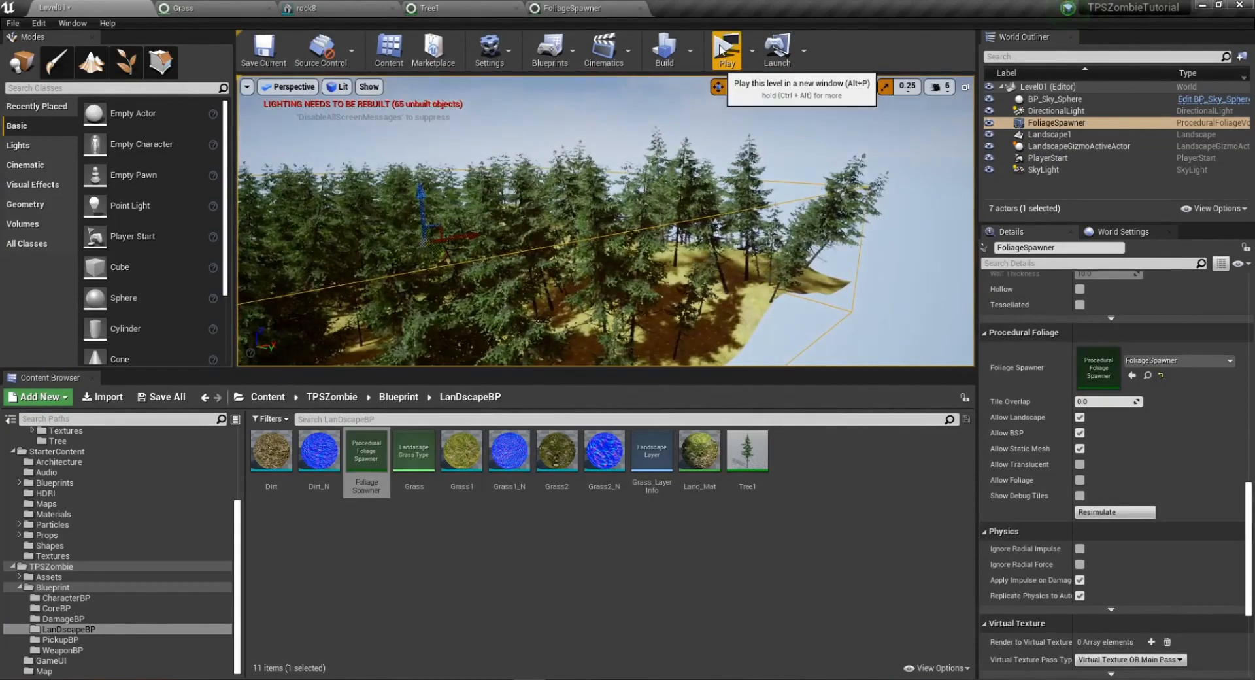
right_click_drag(760, 234, 631, 256)
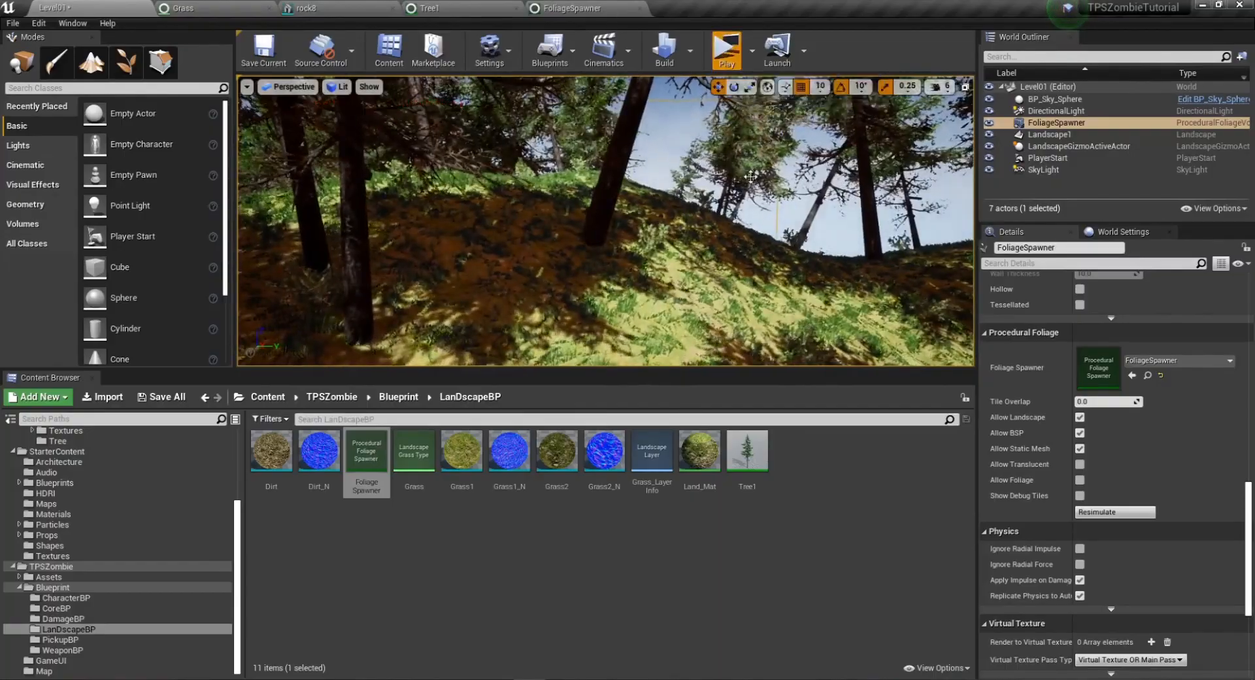
Play the level, run the character through the forest to check the trees and grass, and end the preview.
left_click(727, 49)
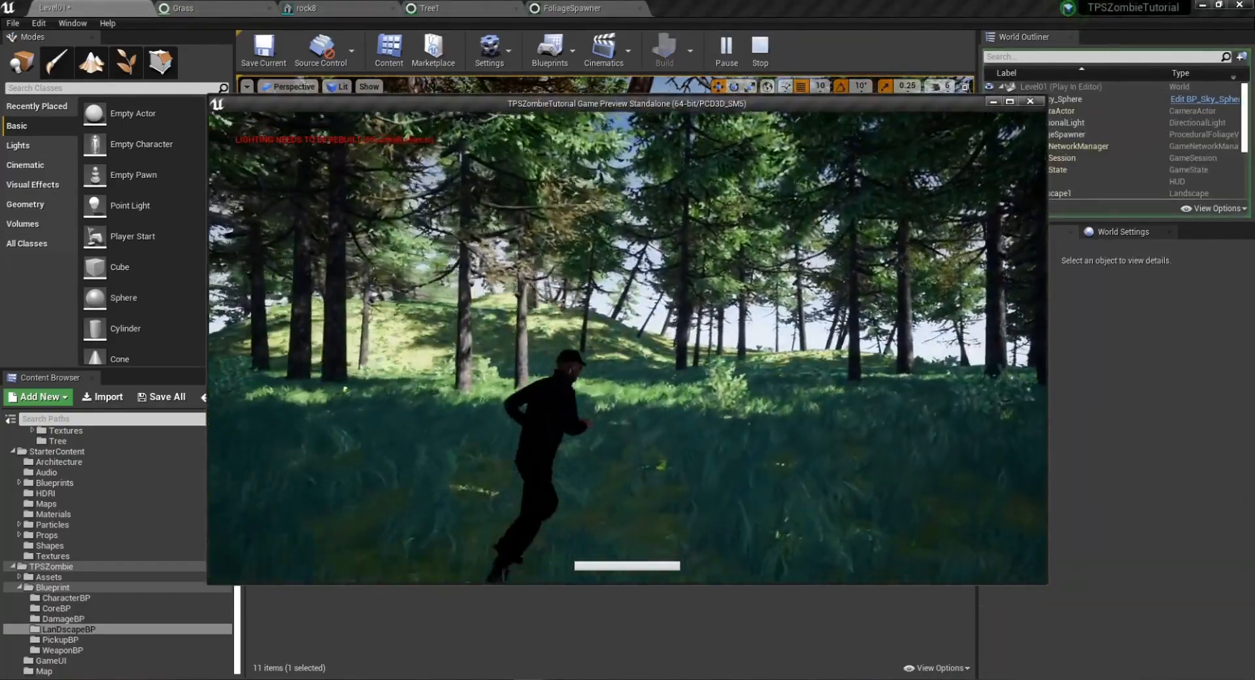
key("d")
key("w")
key("d")
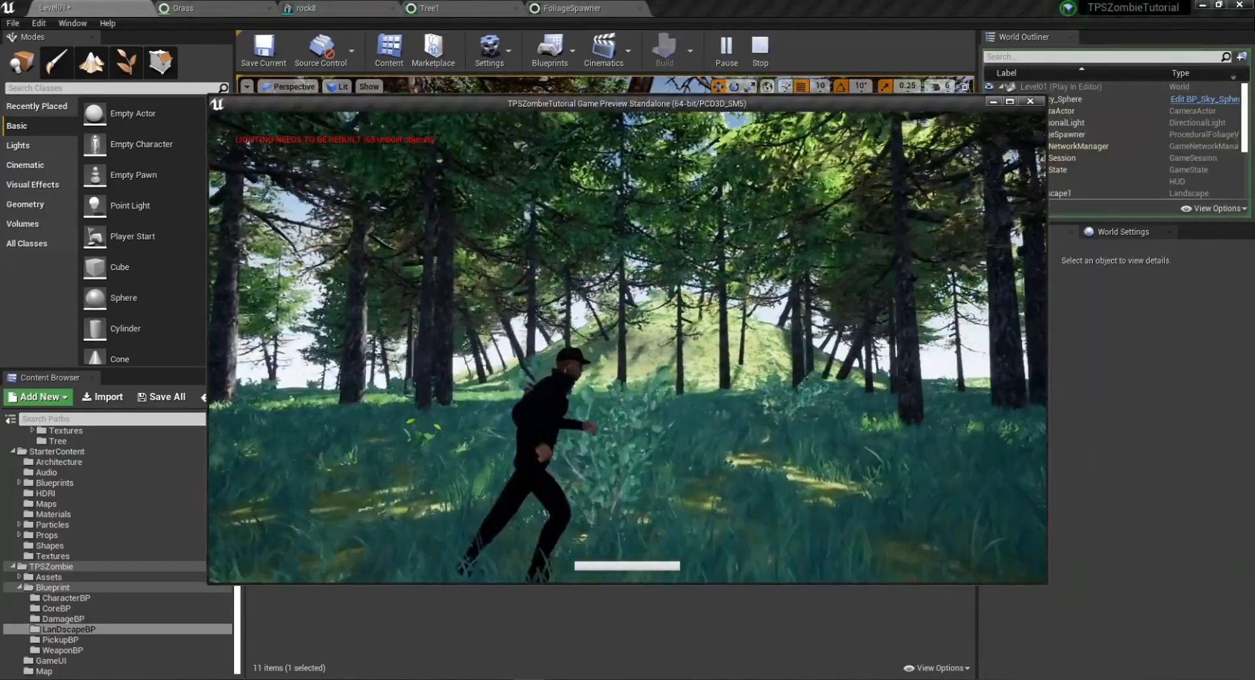
key("w")
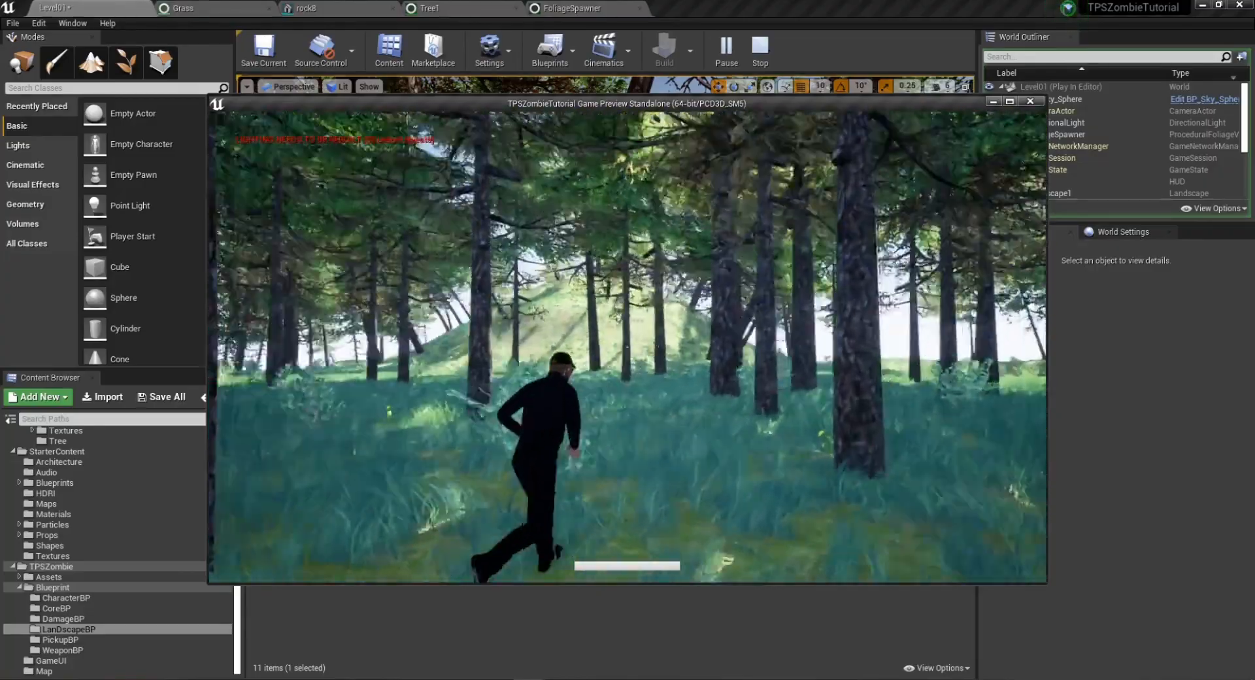
key("w")
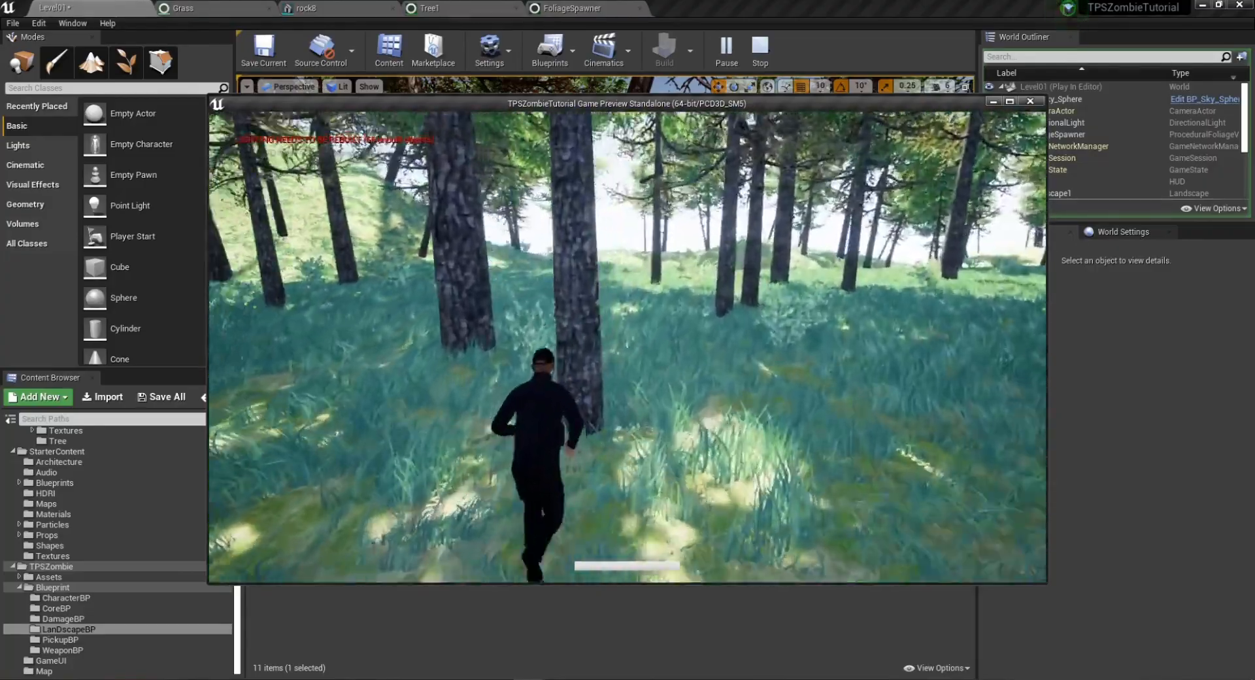
key("s")
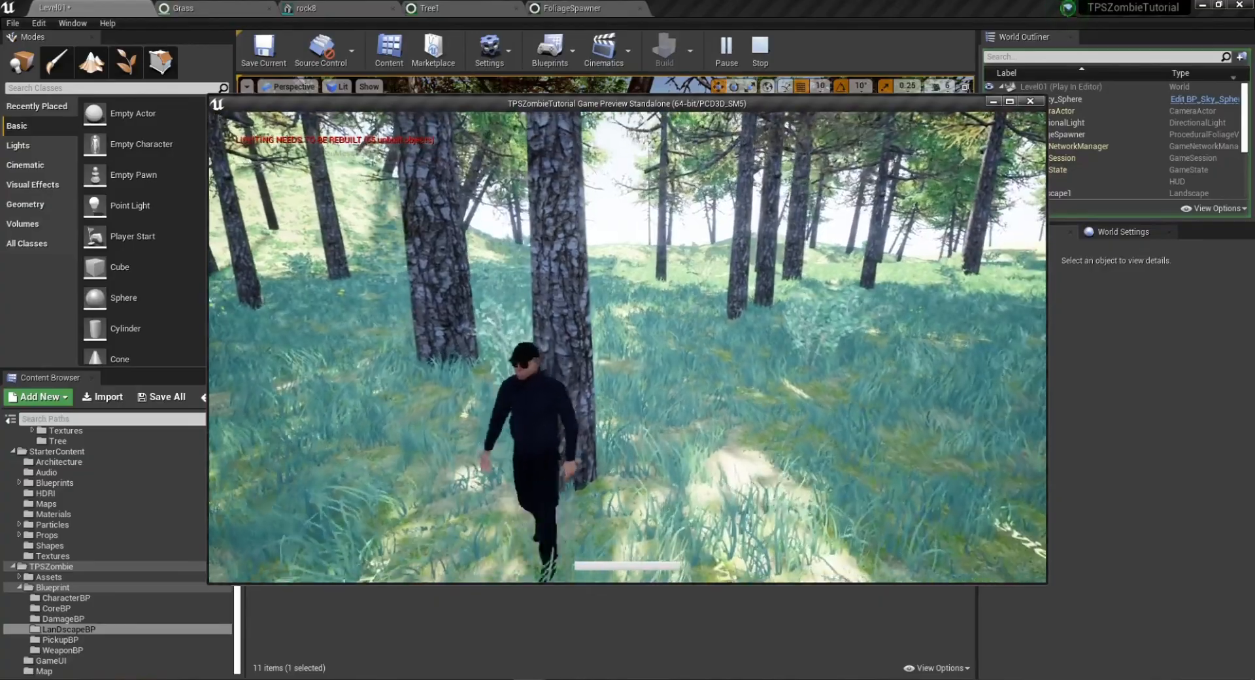
key("w")
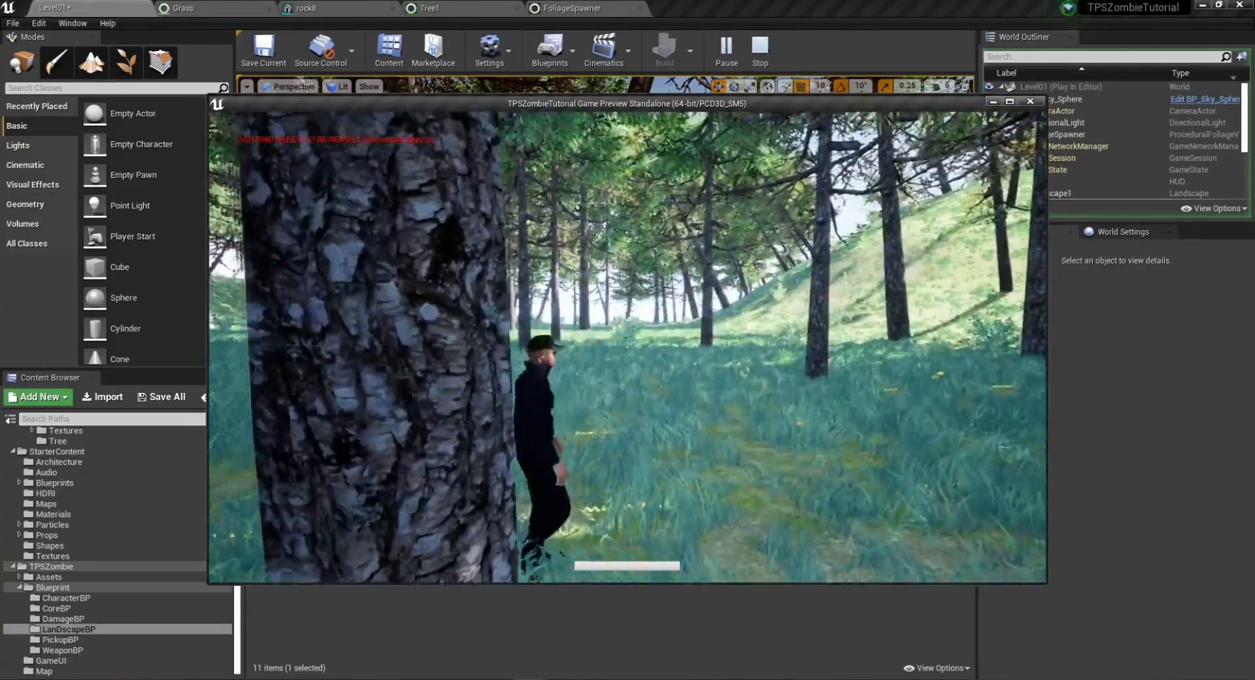
key("a")
key("w")
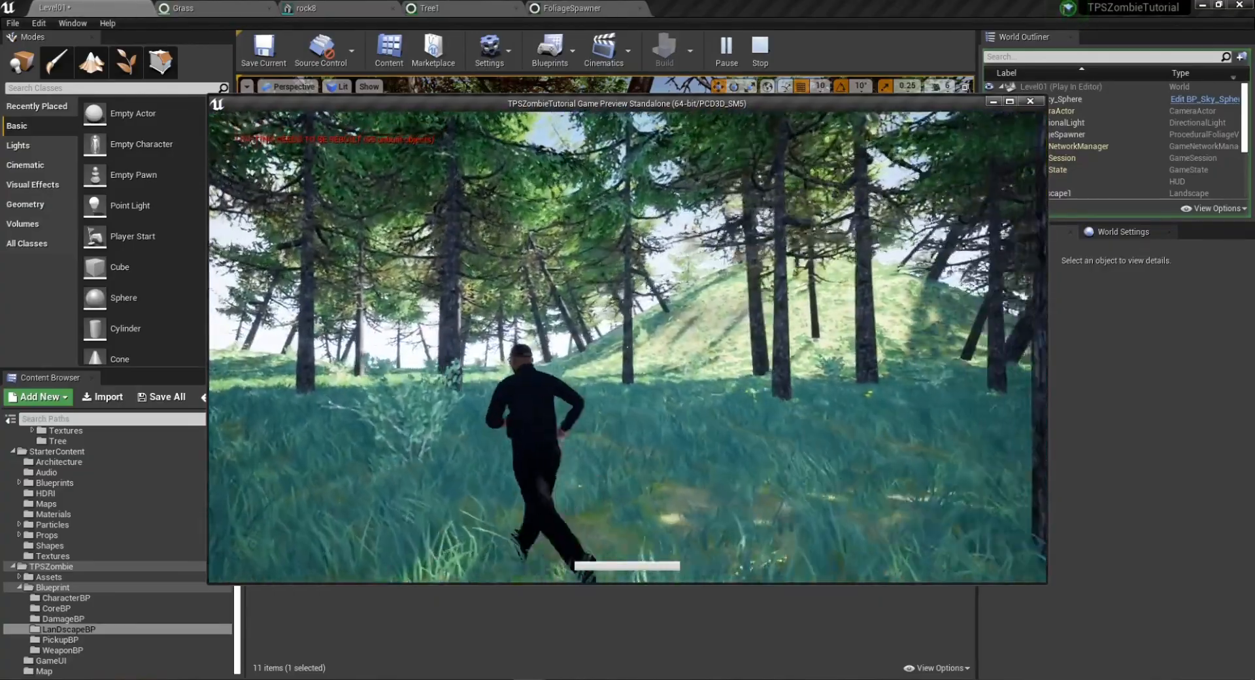
key("d")
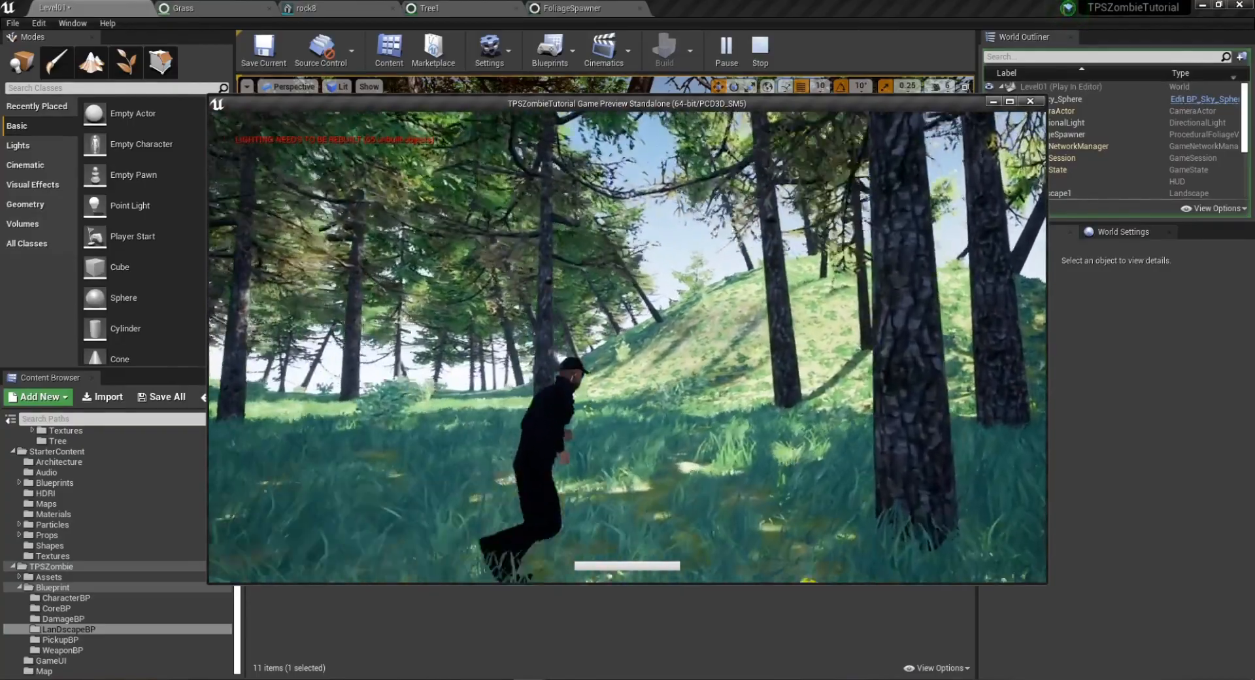
key("w")
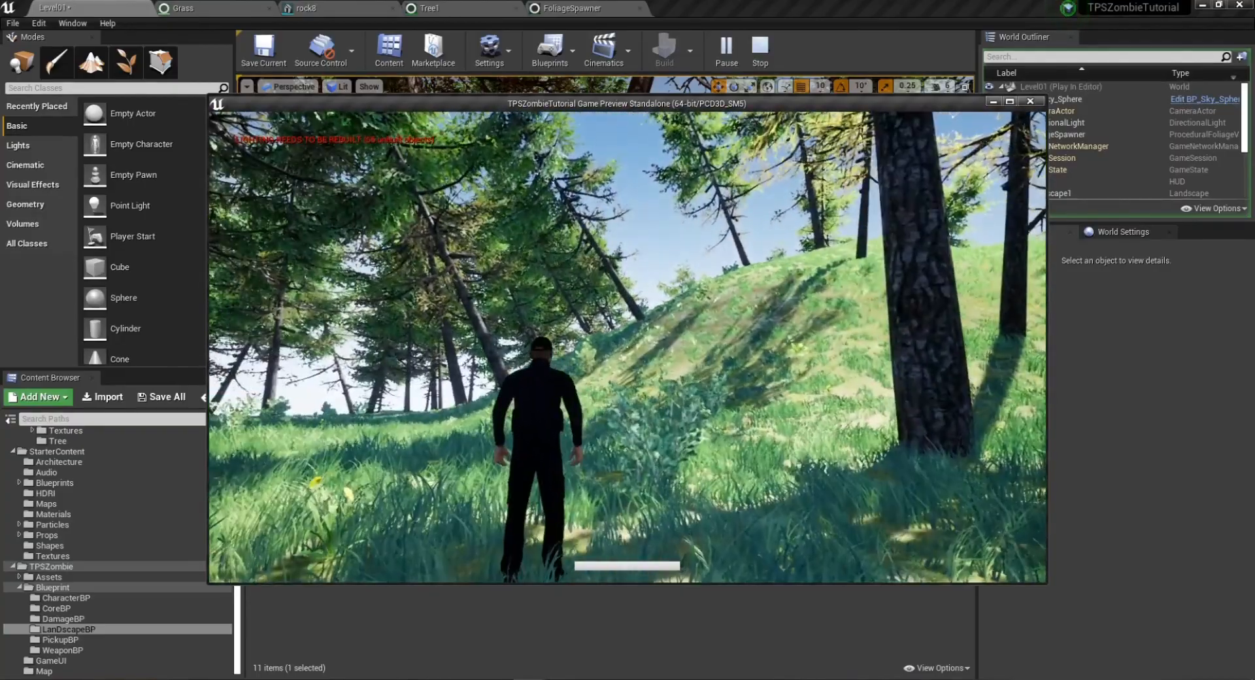
key("Escape")
Open the settings of the Tree1 foliage type.
double_click(745, 448)
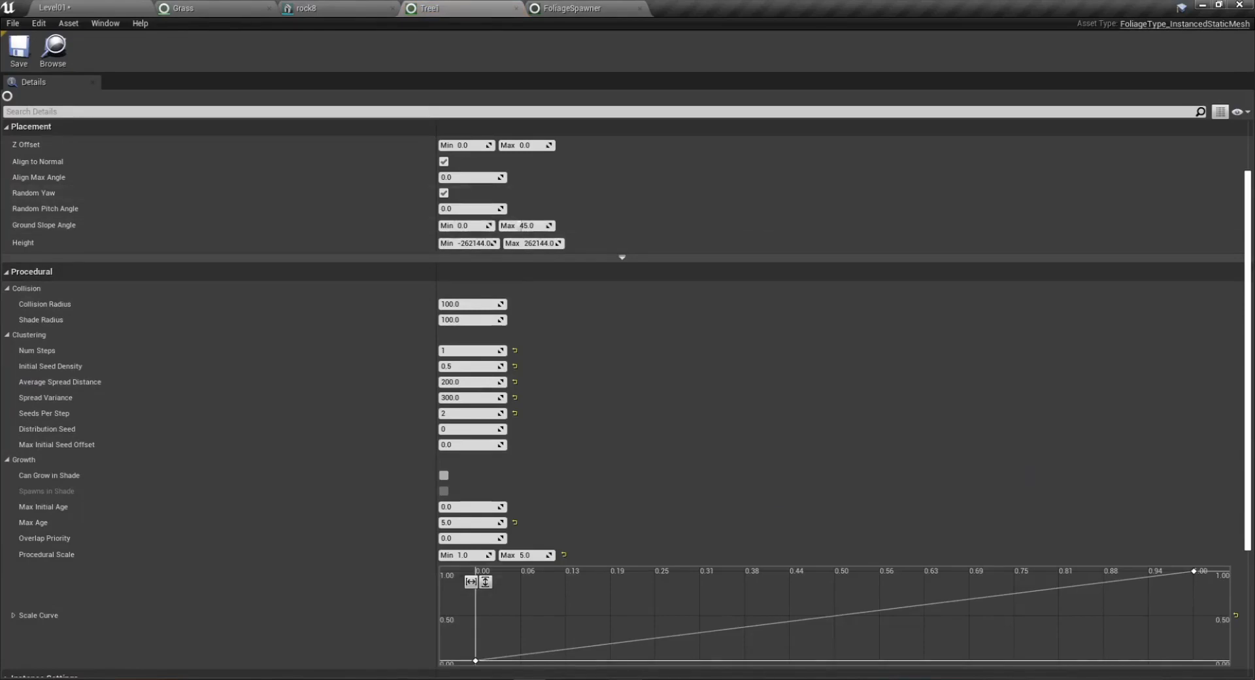
key("alt+Tab")
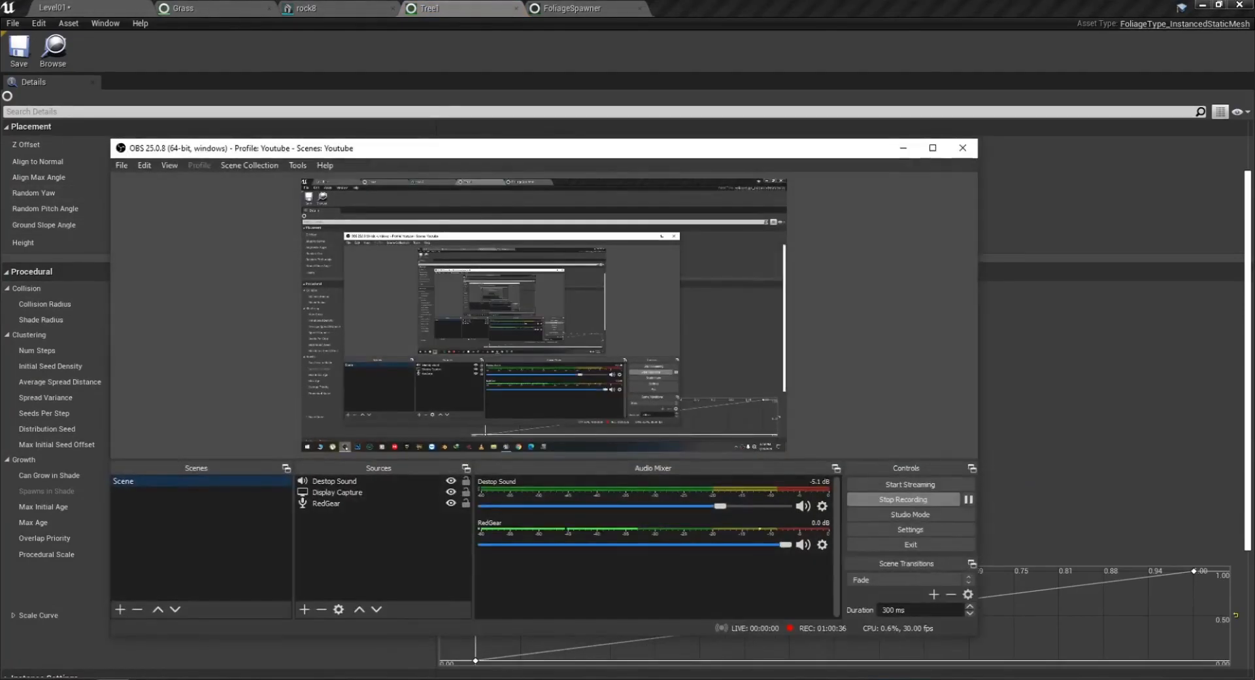
Turn off Align to Normal for the Tree1 foliage type, save it and return to the level.
key("alt+Tab")
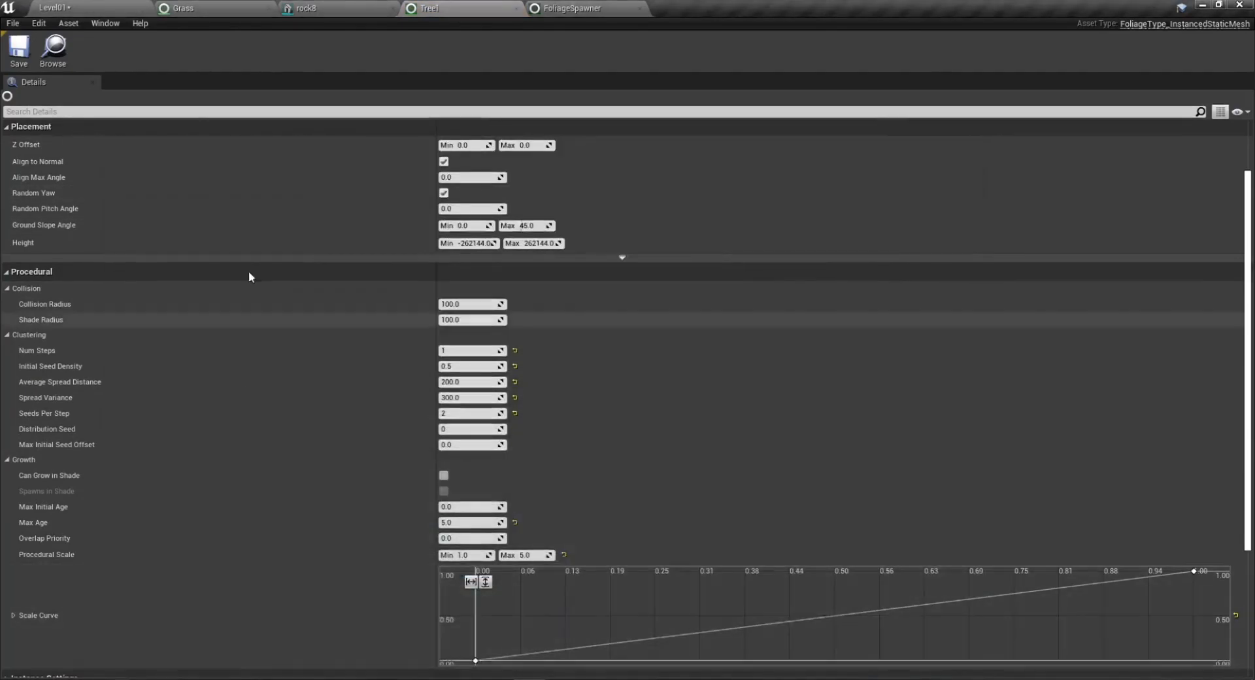
left_click(444, 165)
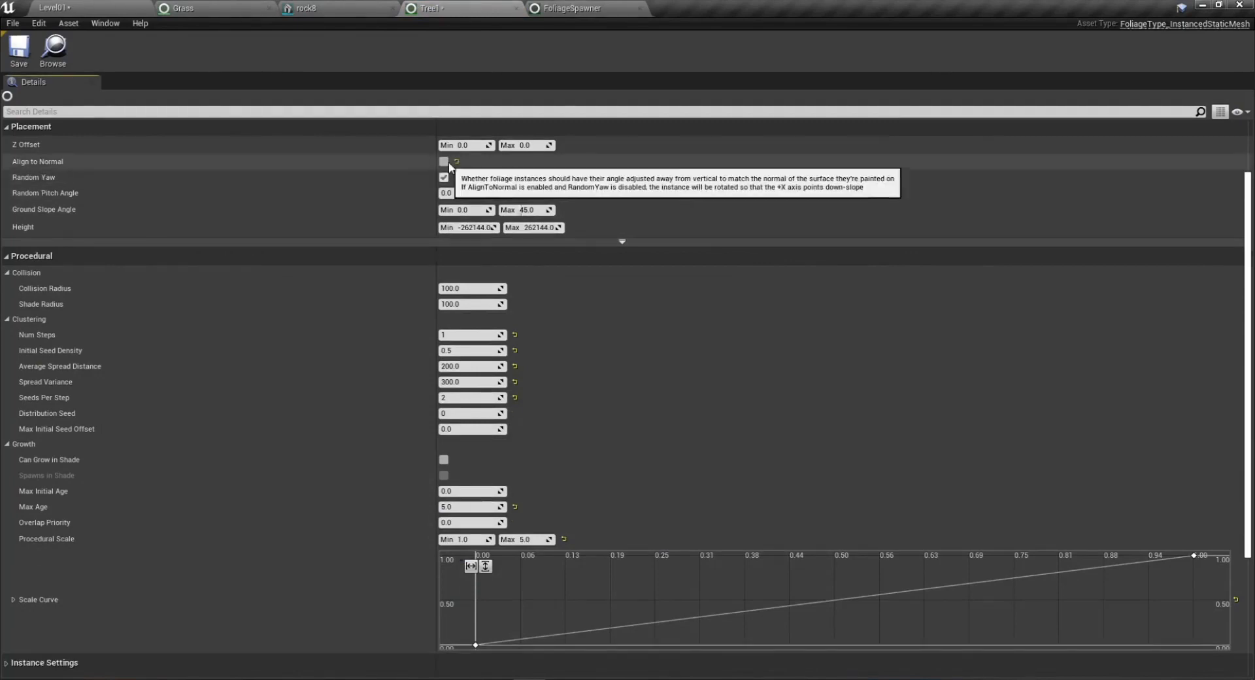
left_click(80, 13)
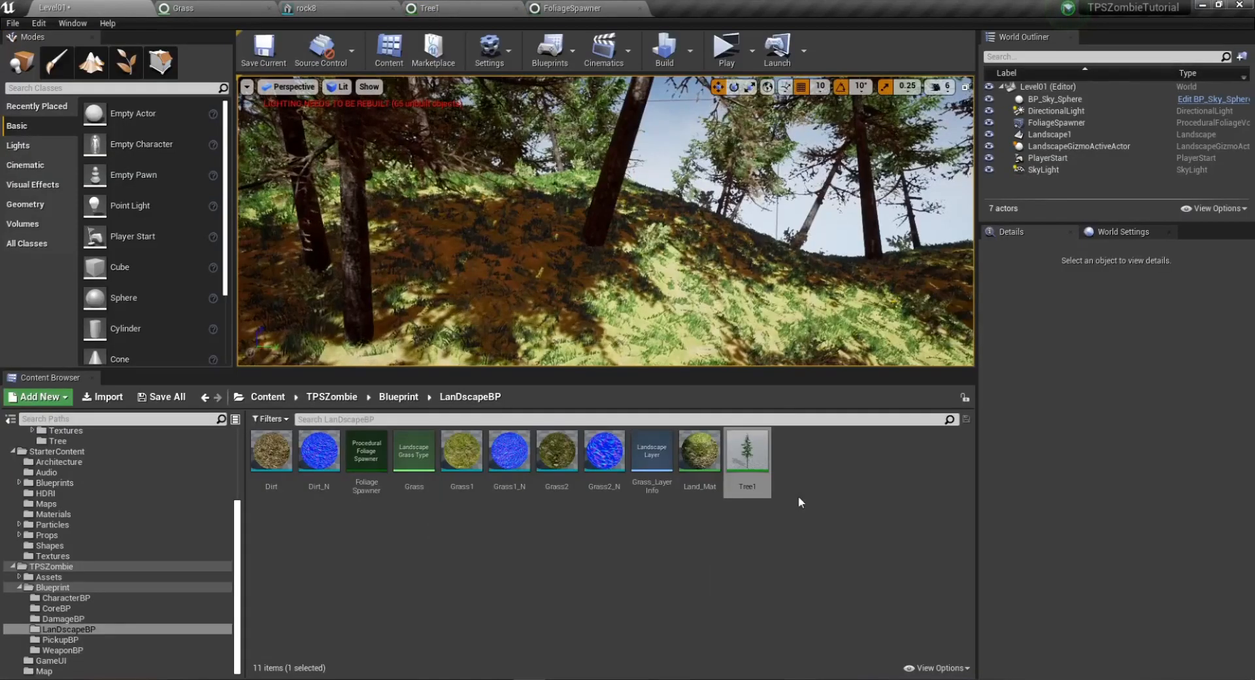
Select the FoliageSpawner in the level, resimulate its procedural foliage and inspect how the trees stand on the slopes.
right_click_drag(723, 290, 561, 289)
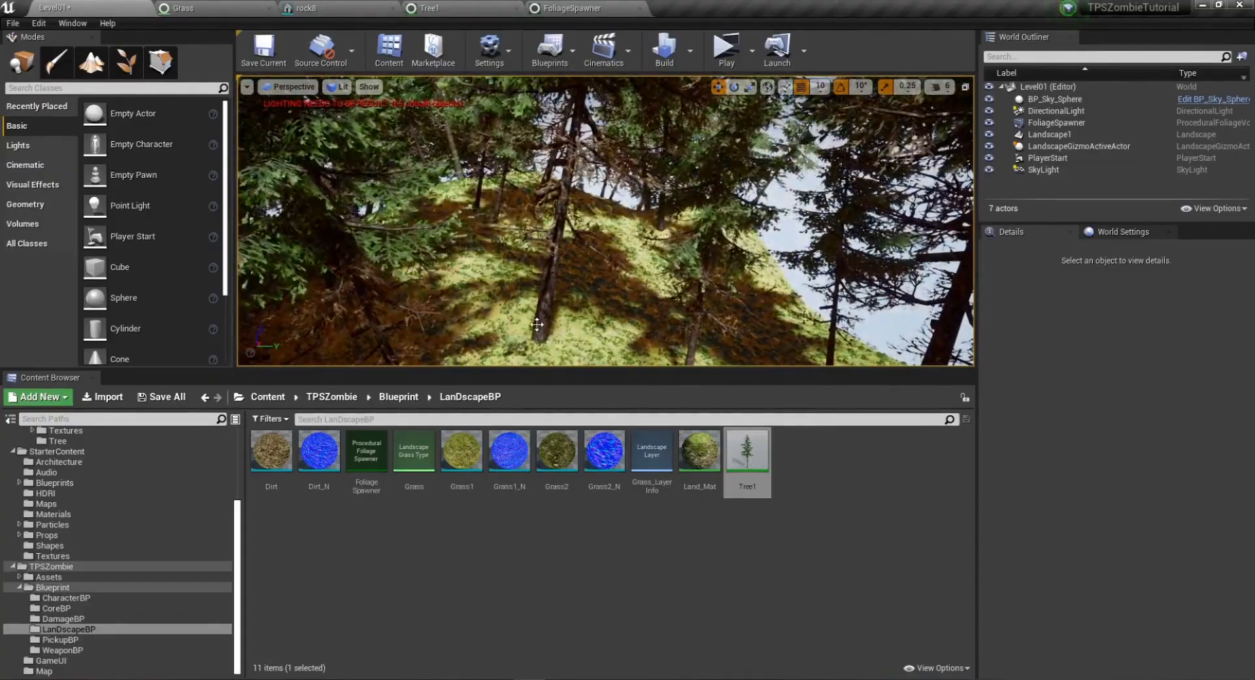
left_click(1109, 230)
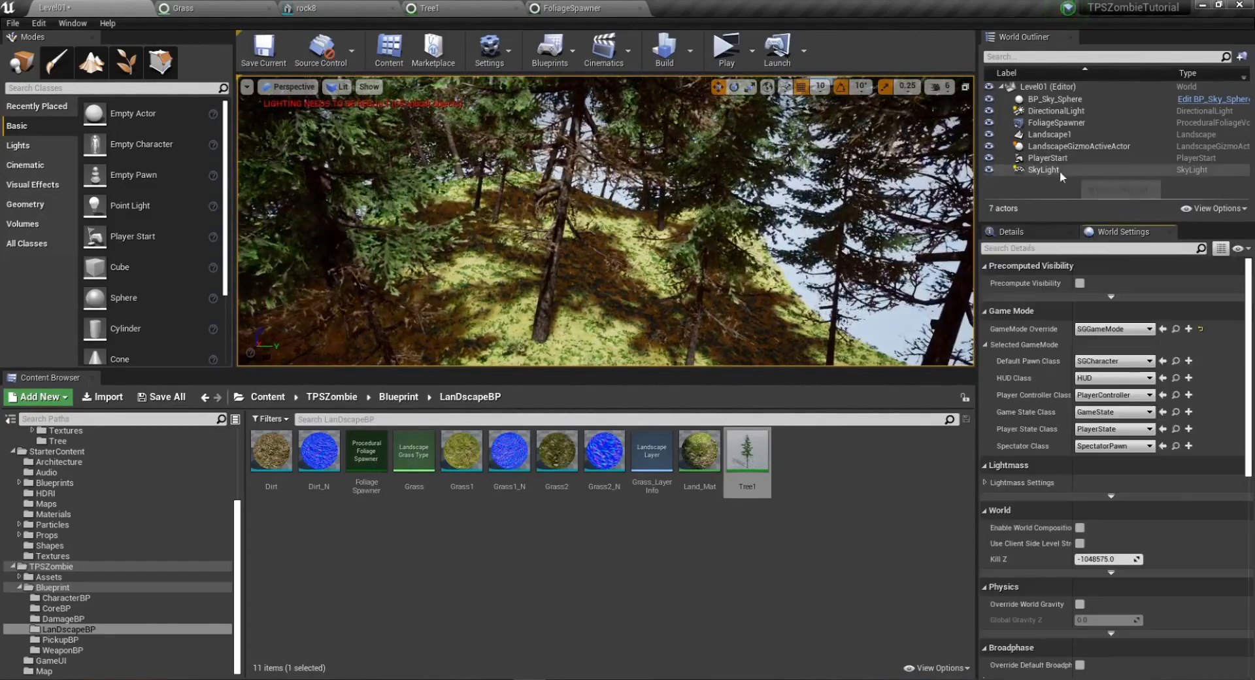
left_click(1047, 121)
scroll(1159, 586, "down", 15)
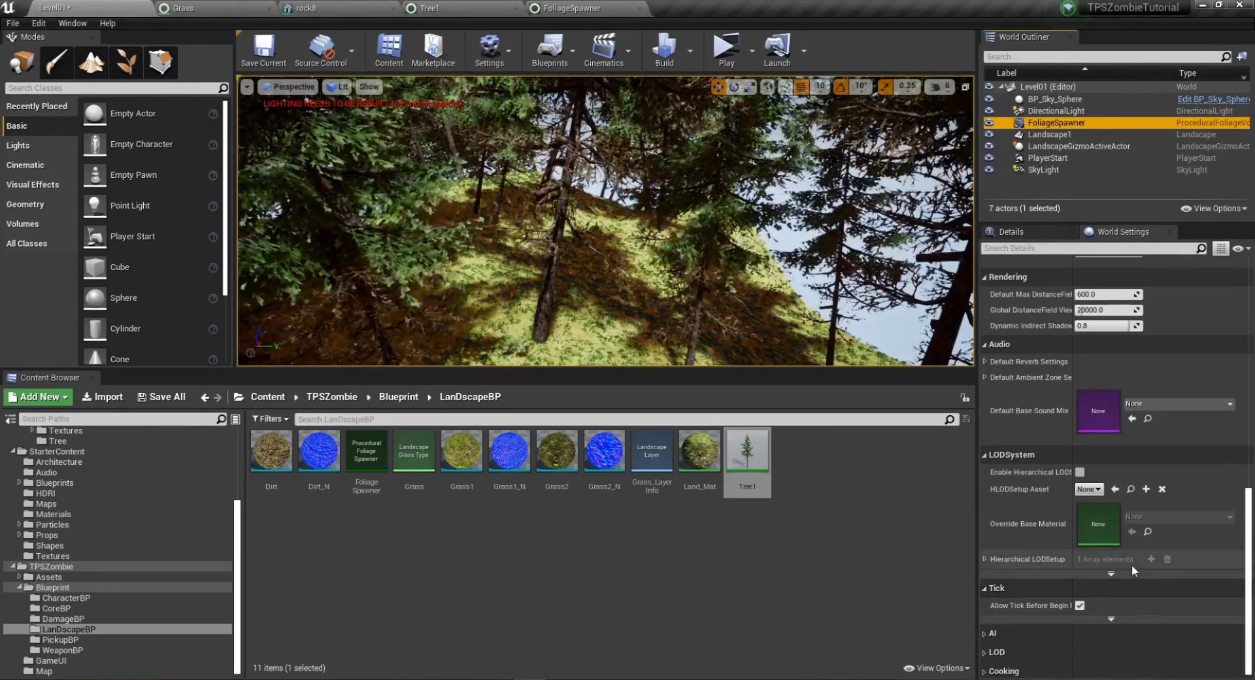
scroll(1130, 564, "up", 4)
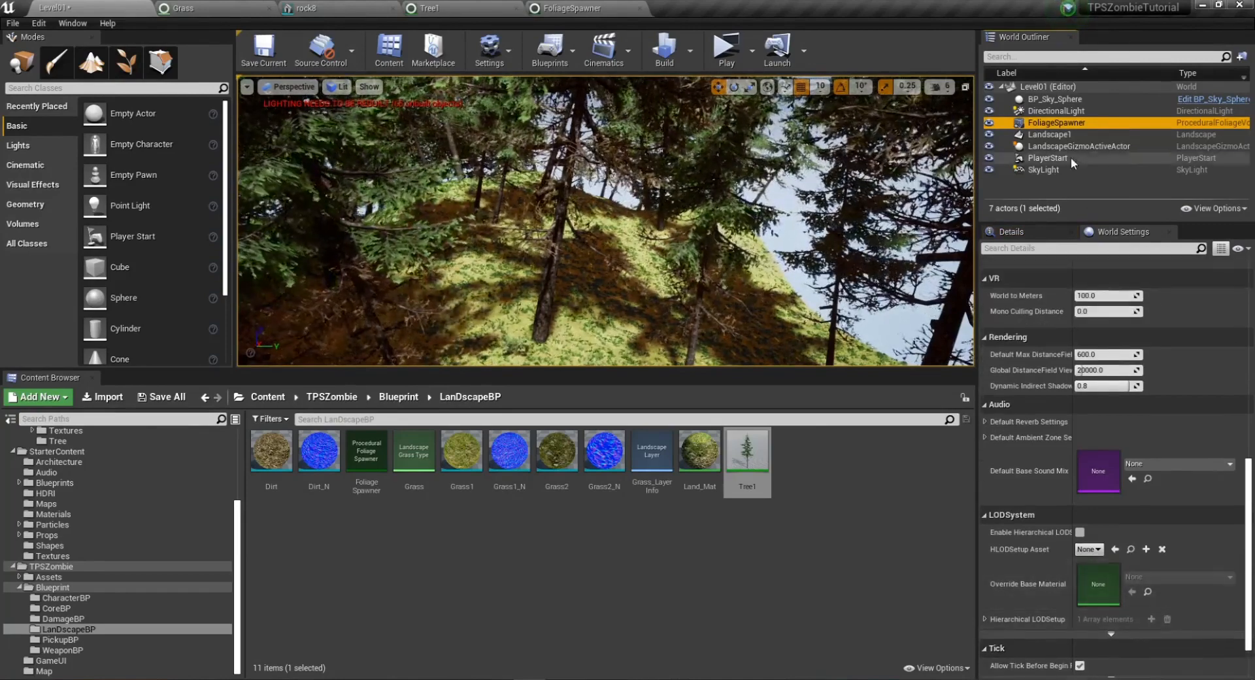
scroll(1152, 574, "up", 6)
scroll(1152, 575, "up", 4)
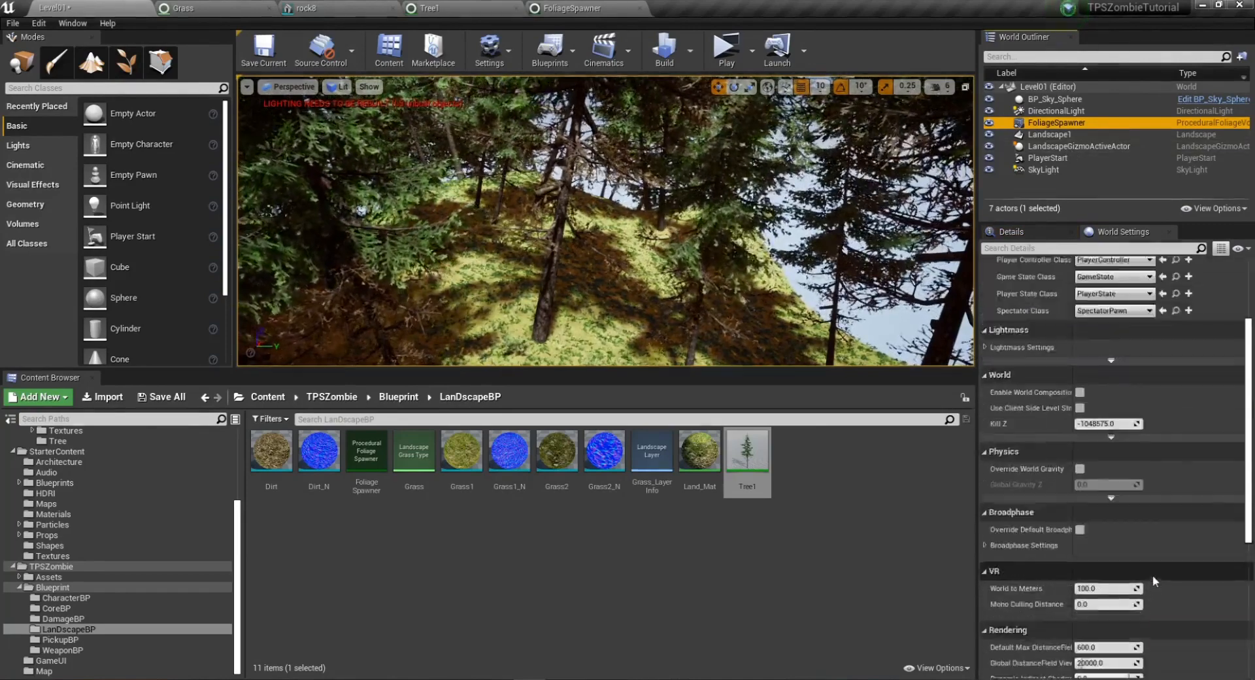
left_click(1012, 231)
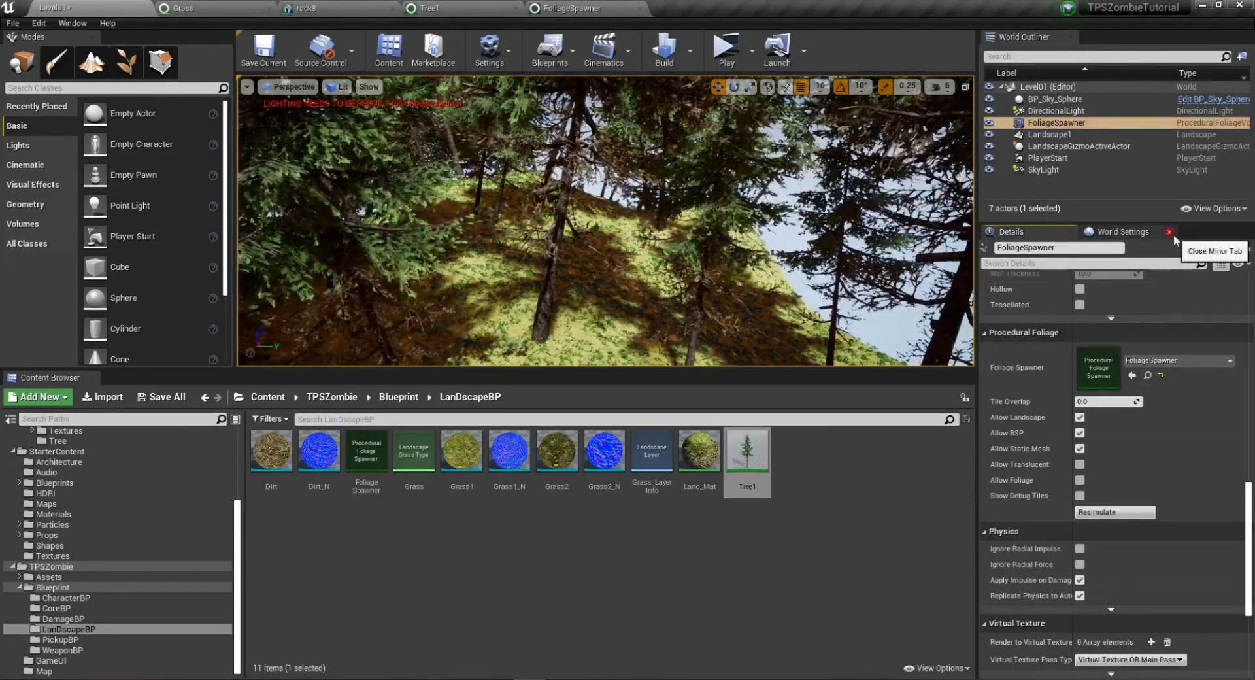
left_click(1114, 511)
mouse_move(646, 230)
right_mouse_down()
mouse_move(655, 199)
mouse_move(637, 239)
mouse_move(638, 208)
right_mouse_up()
key("f")
Set the Tree1 foliage type's Initial Seed Density to 0.1 and save it.
double_click(743, 449)
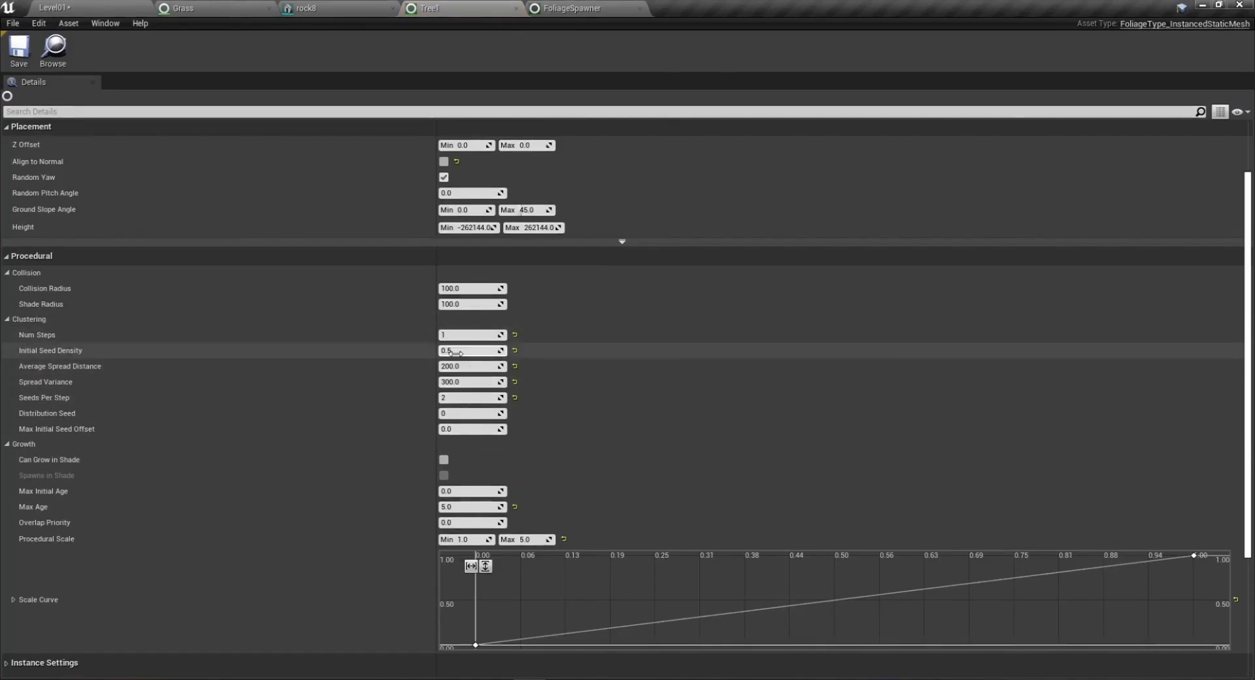
key("Return")
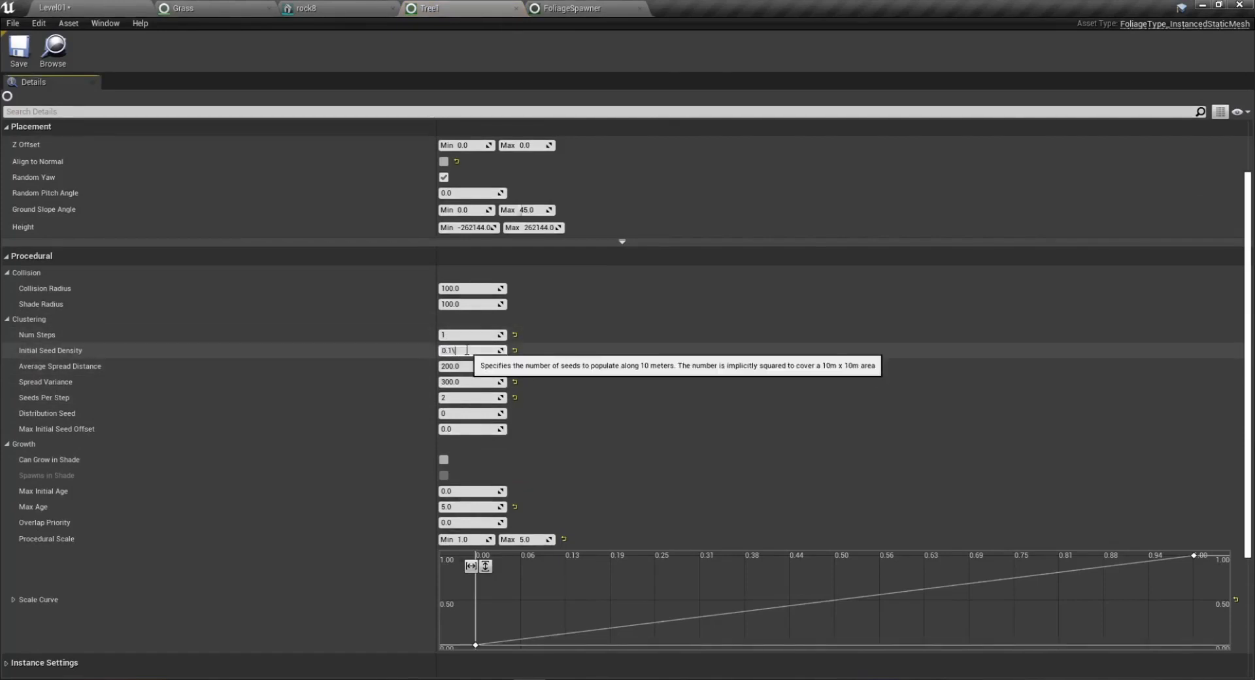
left_click(469, 350)
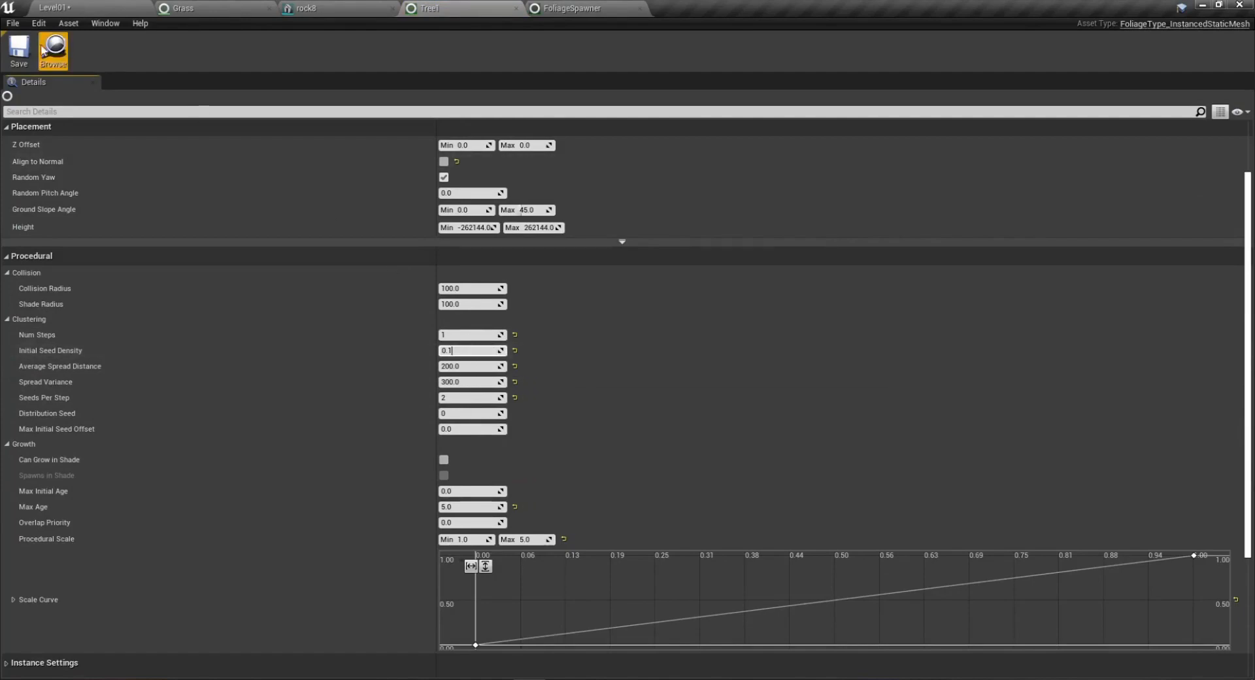
Return to the level, resimulate the FoliageSpawner and inspect the tree density across the landscape.
left_click(78, 15)
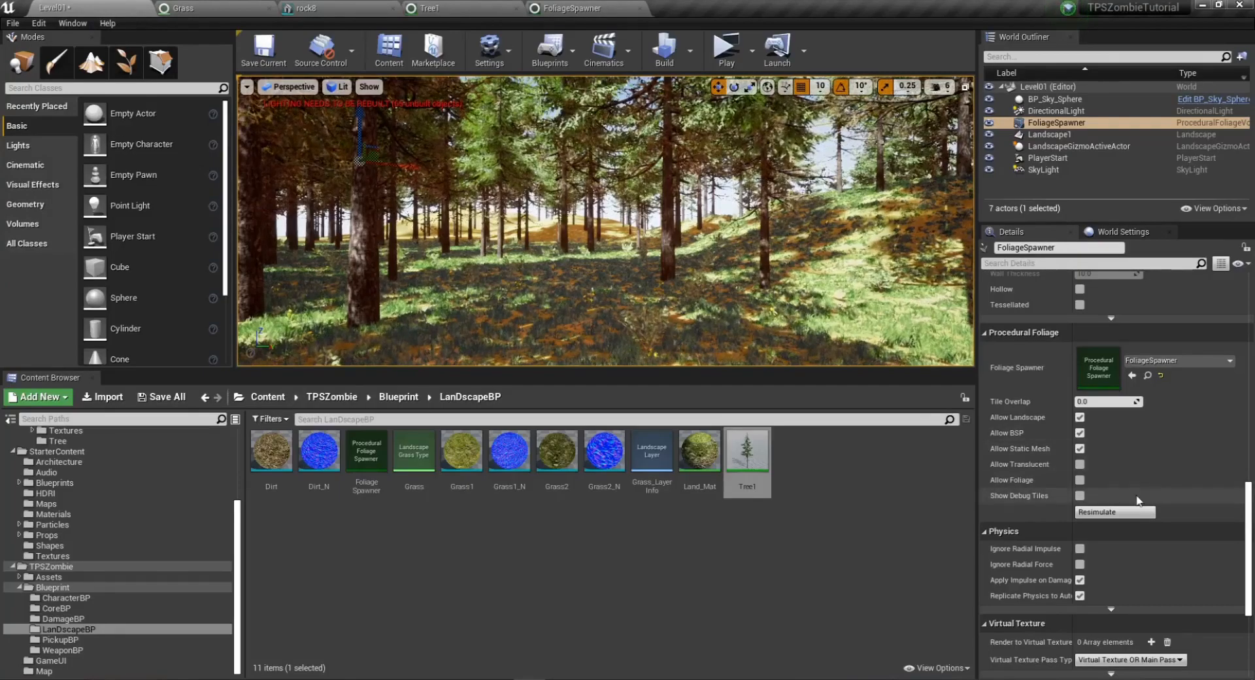
left_click(1114, 512)
right_click_drag(359, 214, 389, 217)
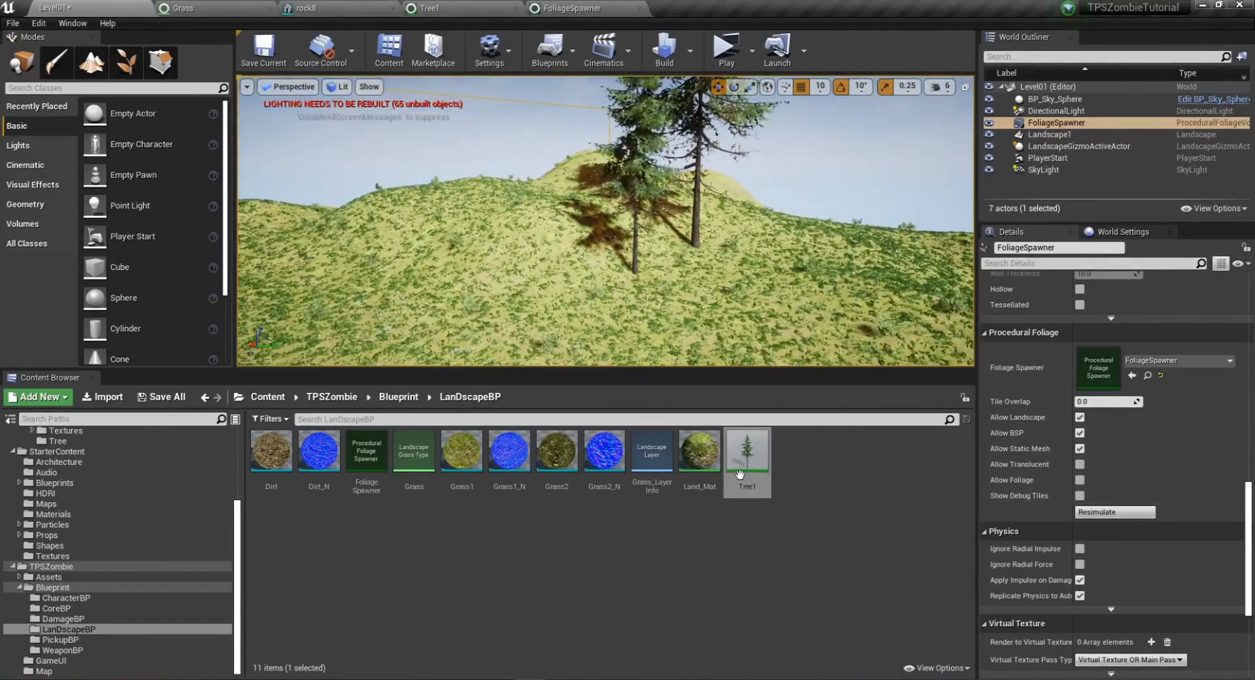
Set the Tree1 foliage type's Initial Seed Density to 0.2, save it and return to the level.
double_click(766, 448)
left_click(461, 350)
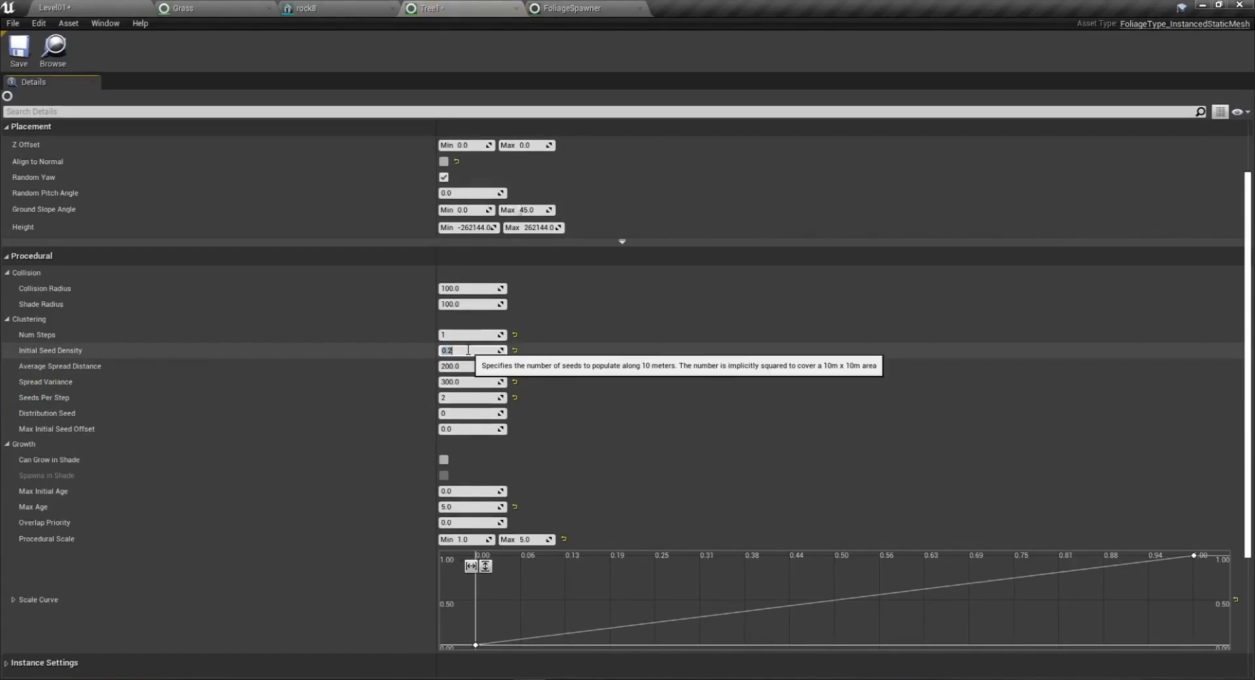
left_click(62, 10)
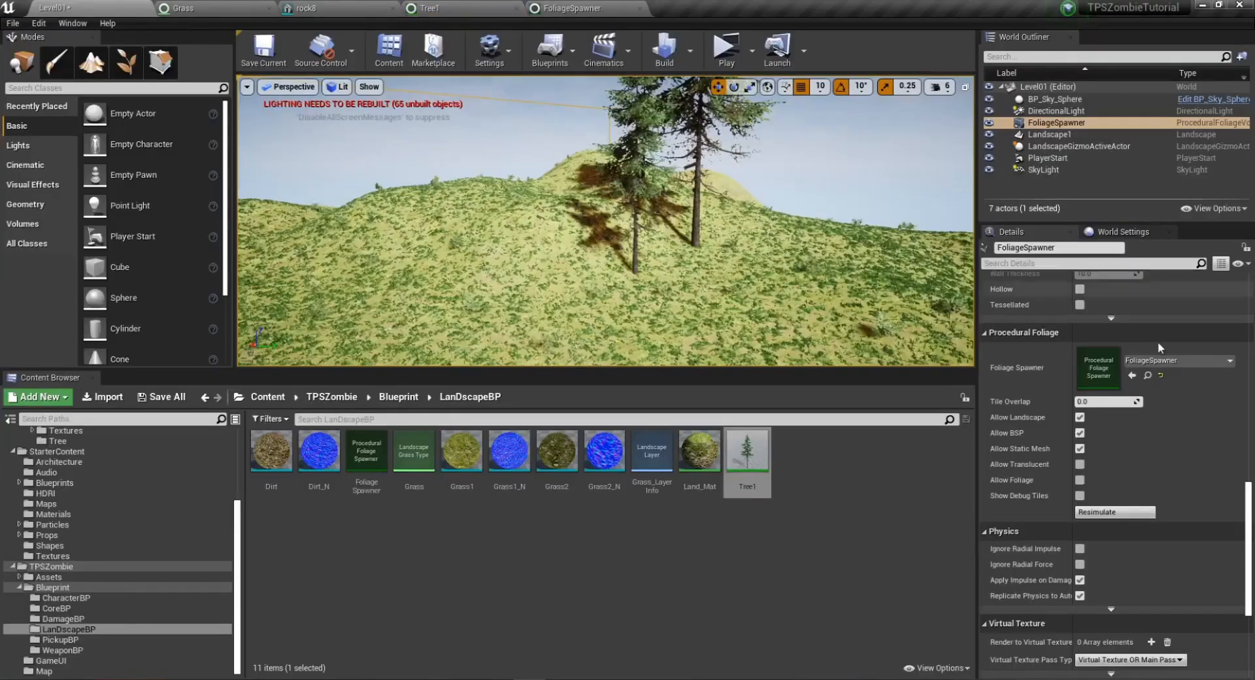
Resimulate the procedural foliage of the FoliageSpawner volume in Level01 and view the spawned trees.
left_click(1115, 512)
key("f")
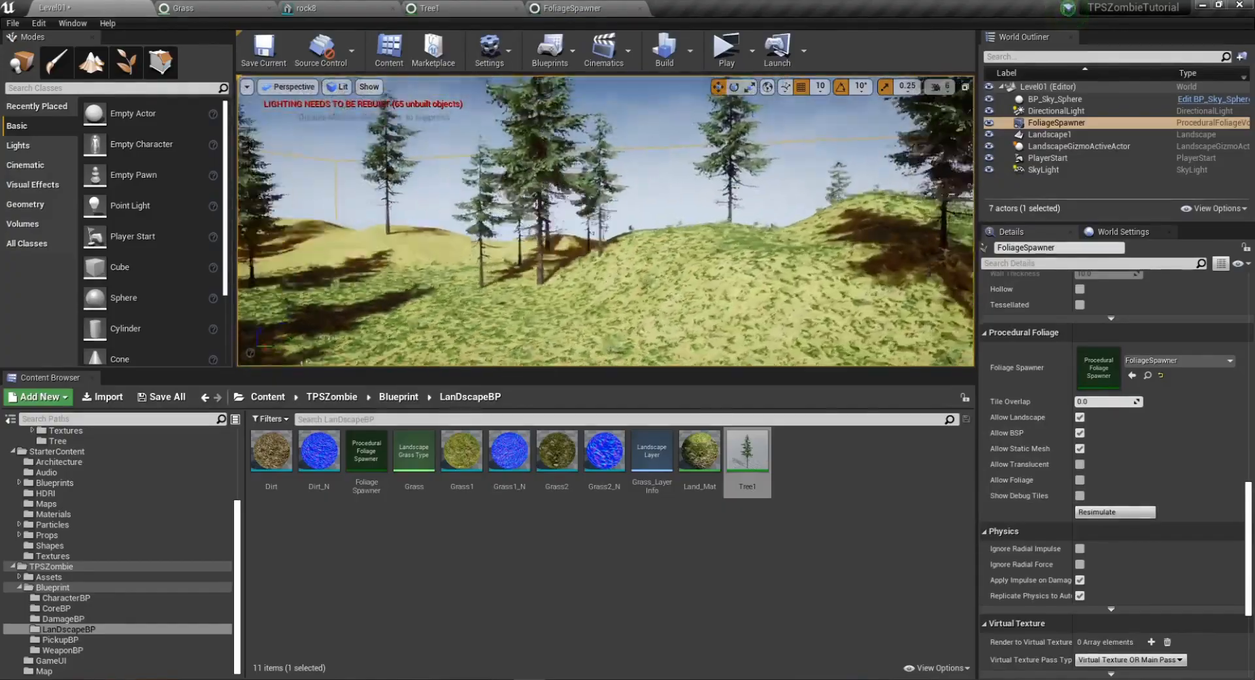
right_click_drag(748, 162, 653, 169)
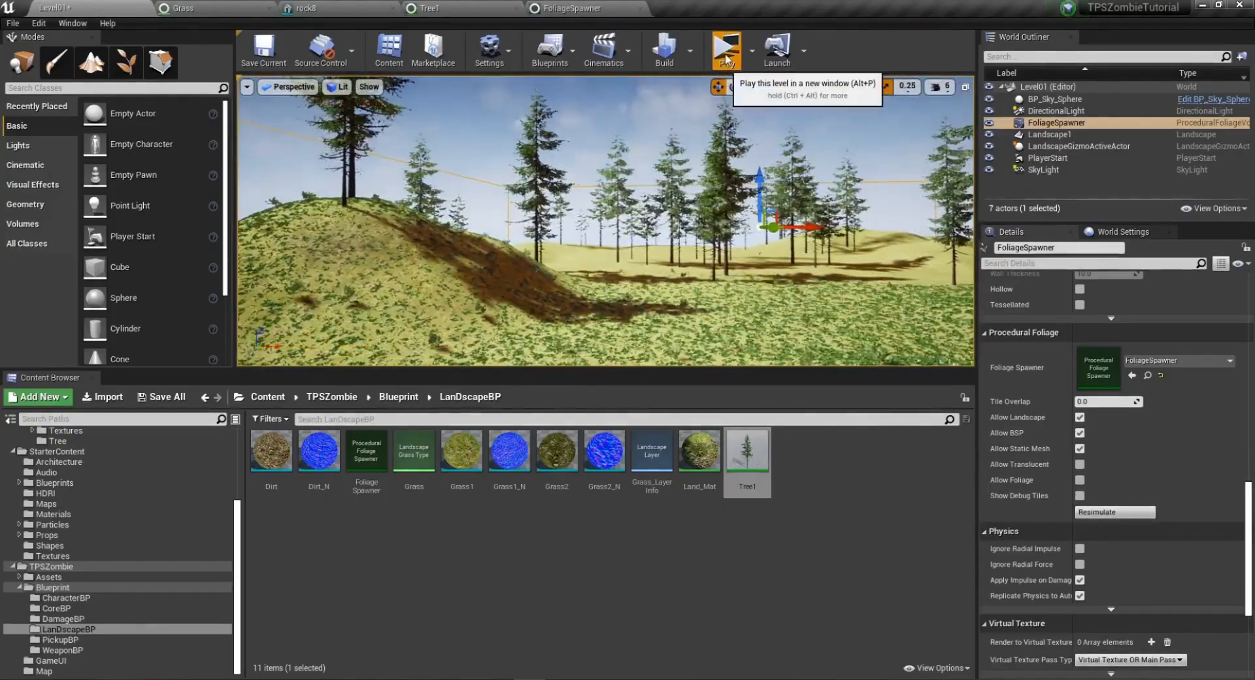
Play-test the level by running the character among the spawned trees and grass, and end the preview.
left_click(727, 58)
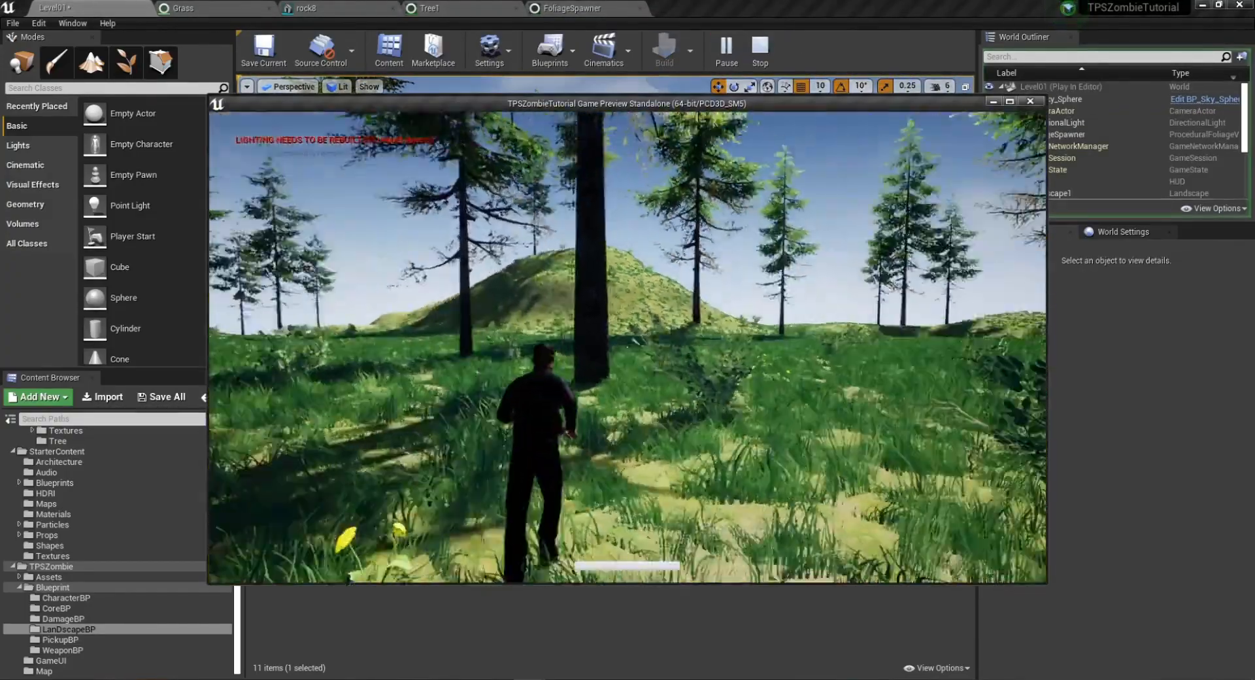
key("d")
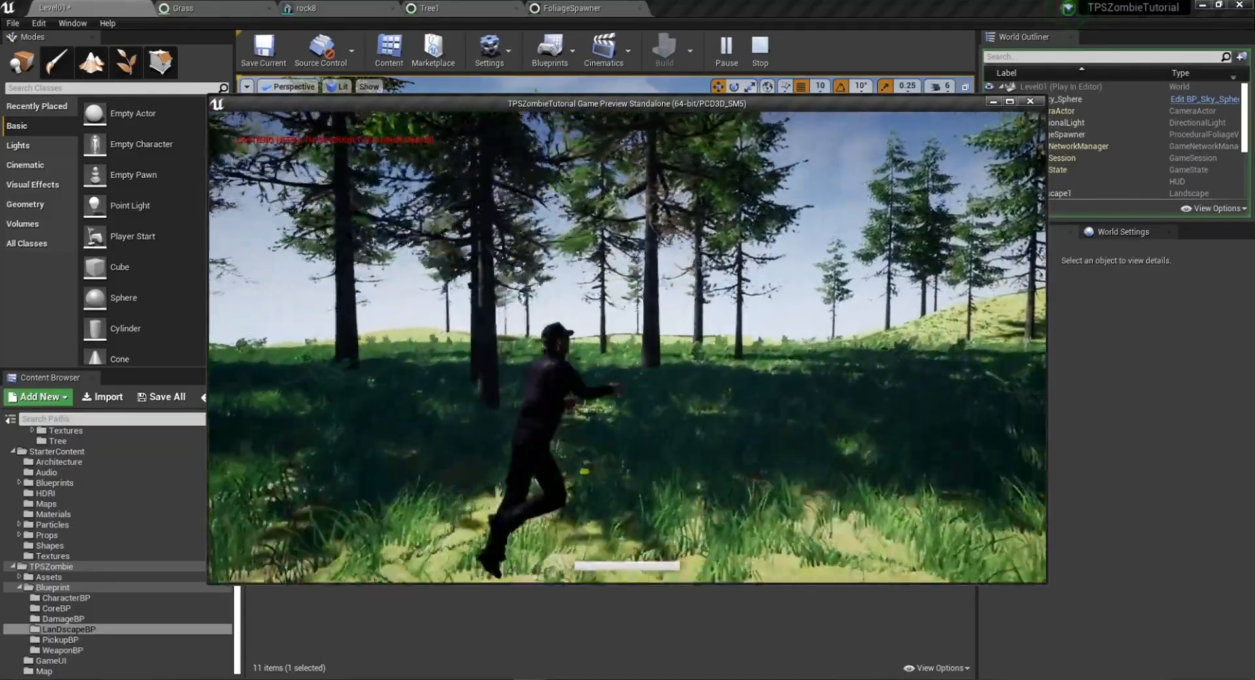
key("w")
key("d")
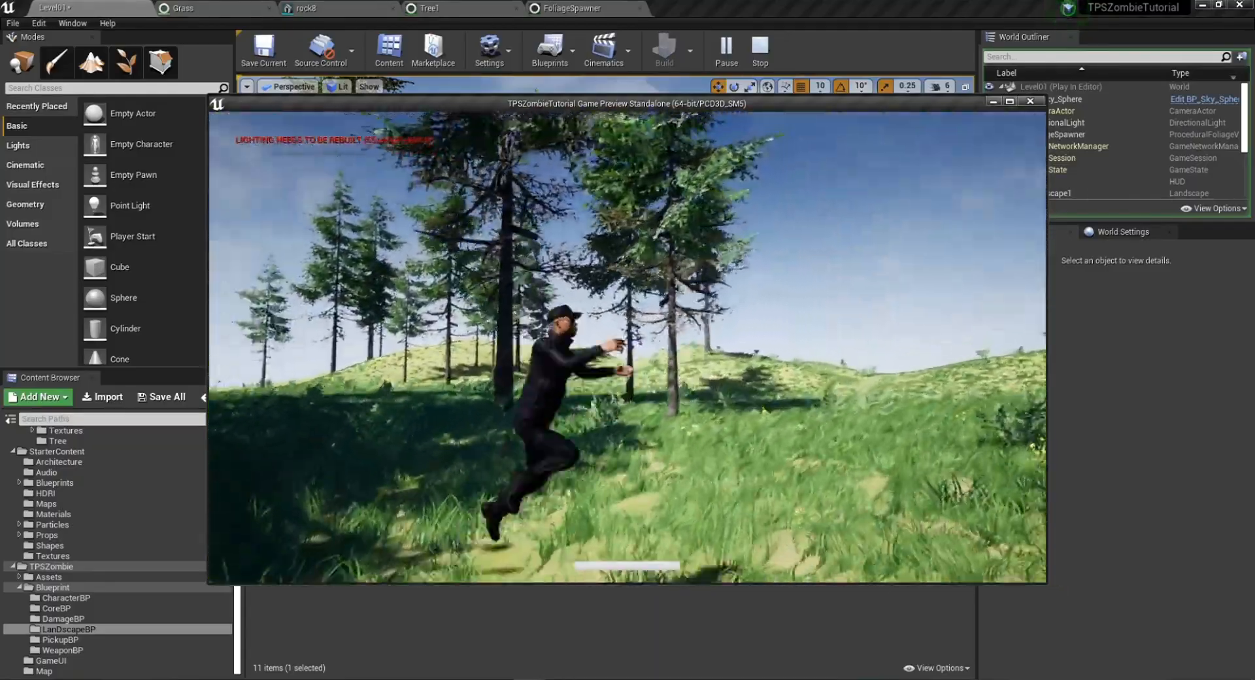
key("w")
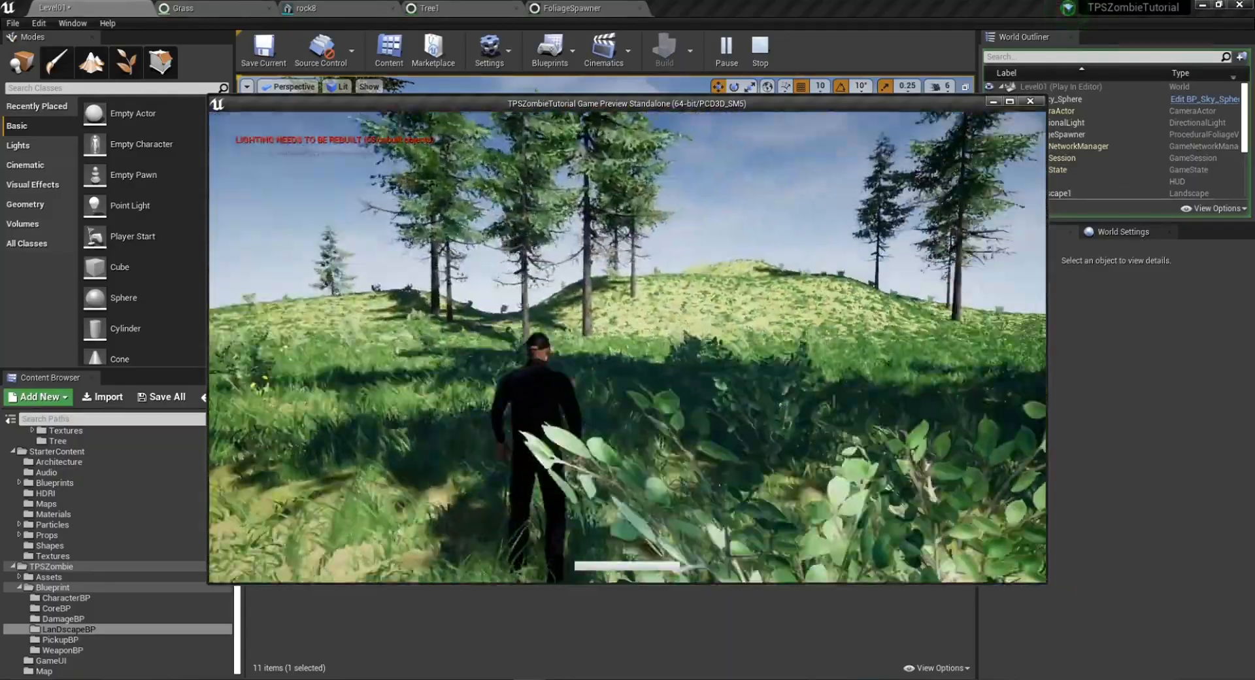
key("Escape")
Duplicate the Tree1 foliage type in the LanDscapeBP folder and name the copy Tree2.
left_click(788, 539)
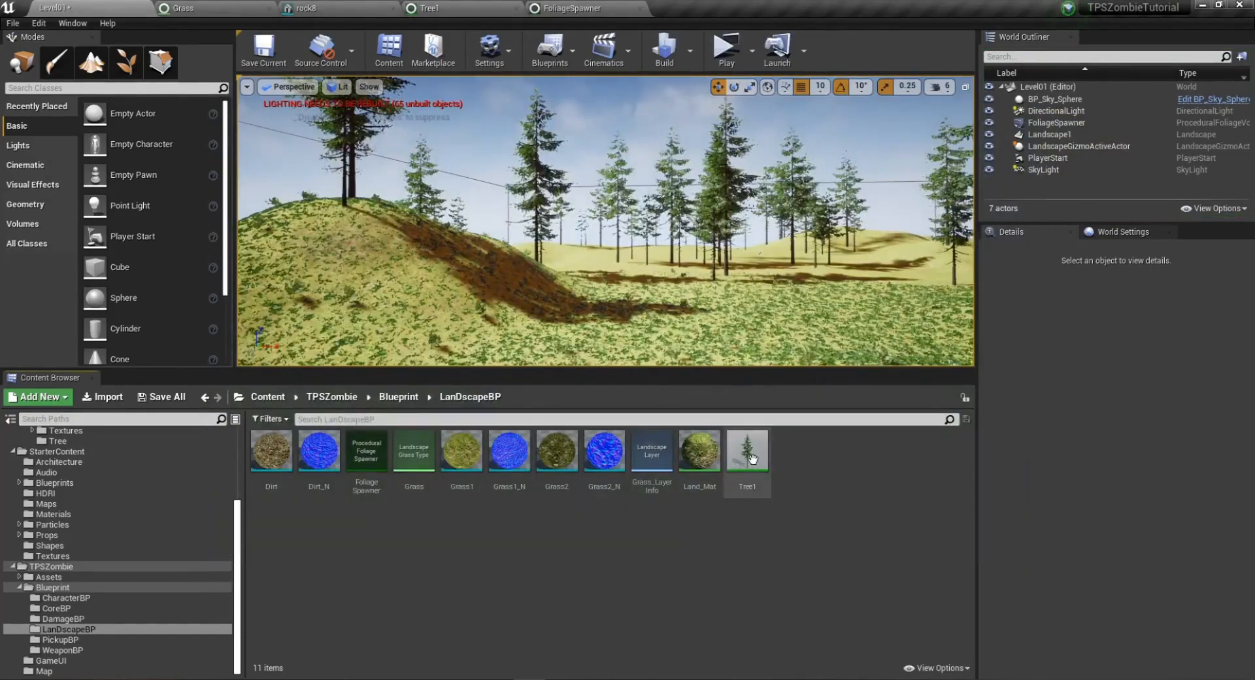
left_click(753, 458)
key("ctrl+w")
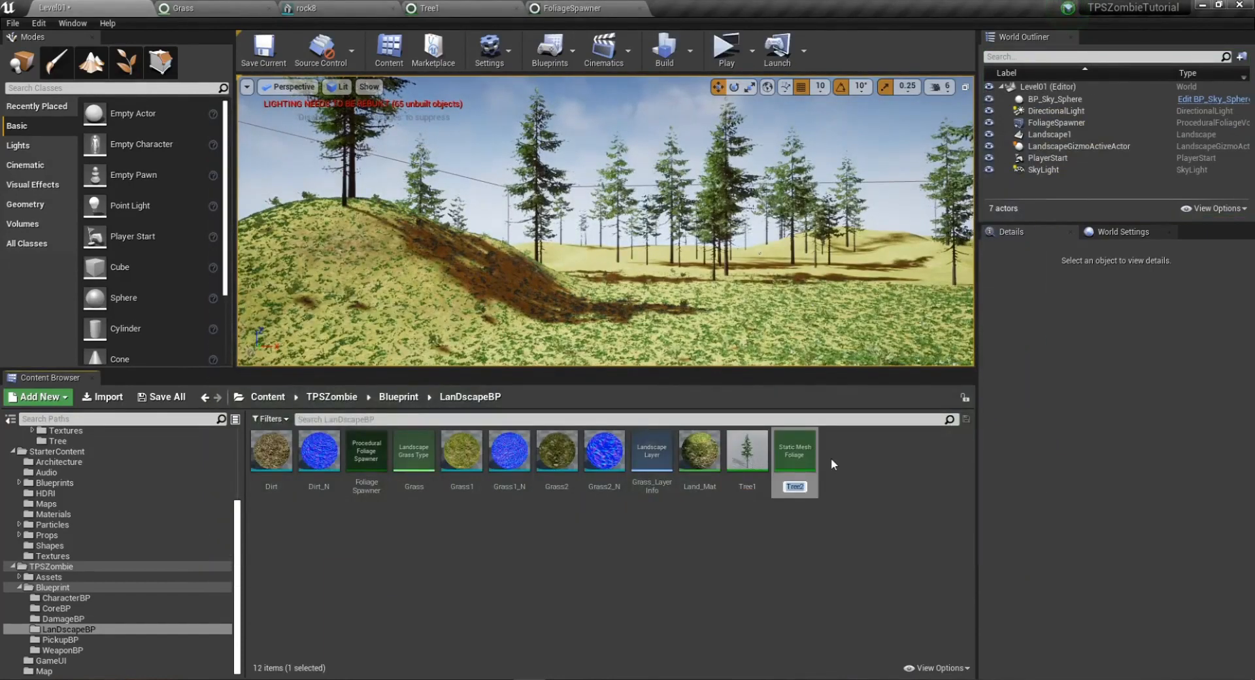
key("Return")
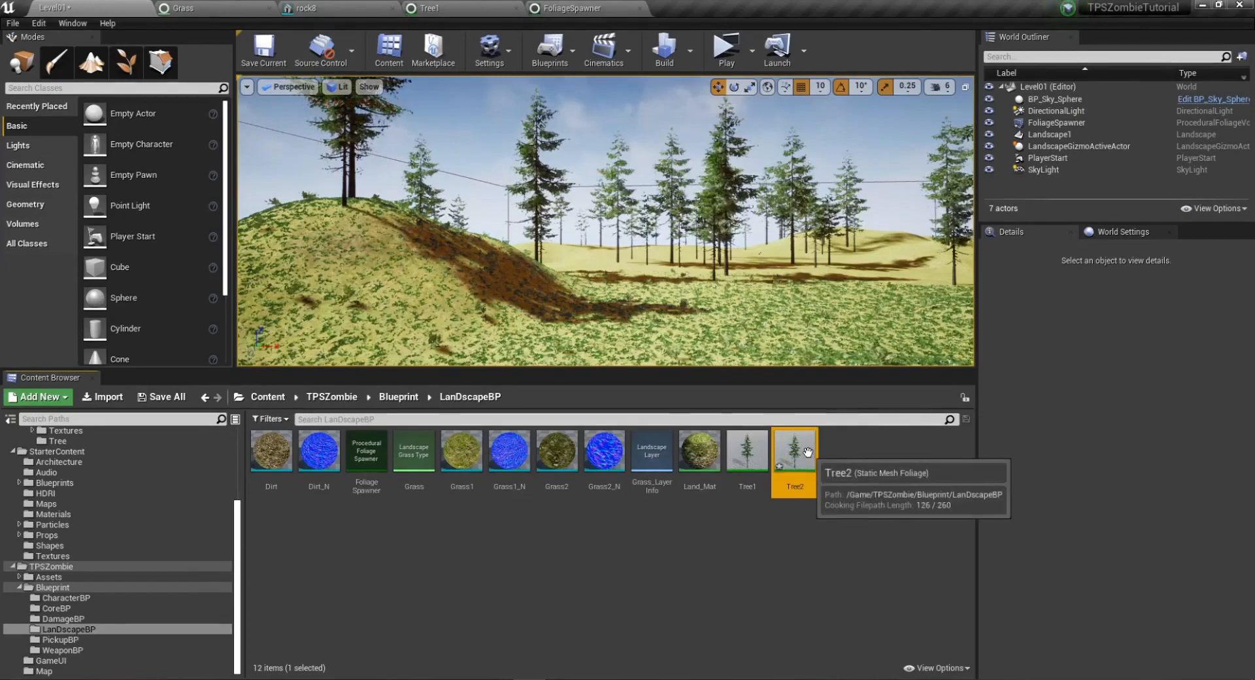
Set the mesh of the Tree2 foliage type to Tree02.
double_click(794, 450)
left_click(528, 157)
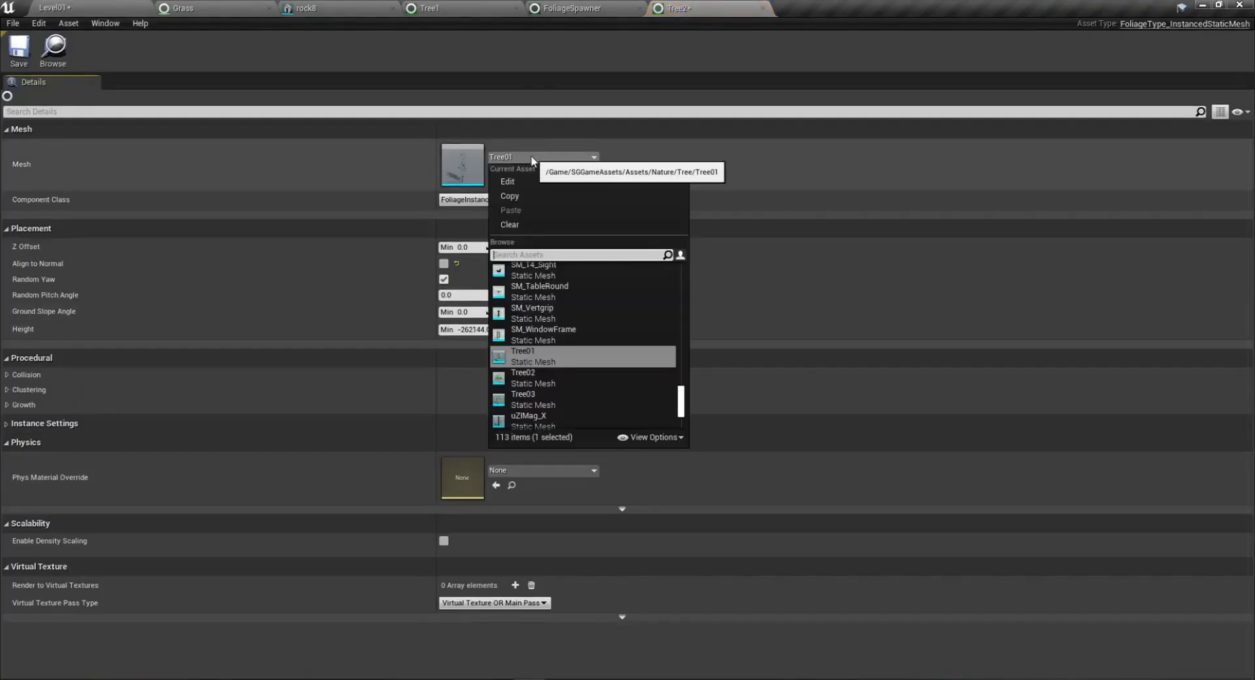
left_click(528, 374)
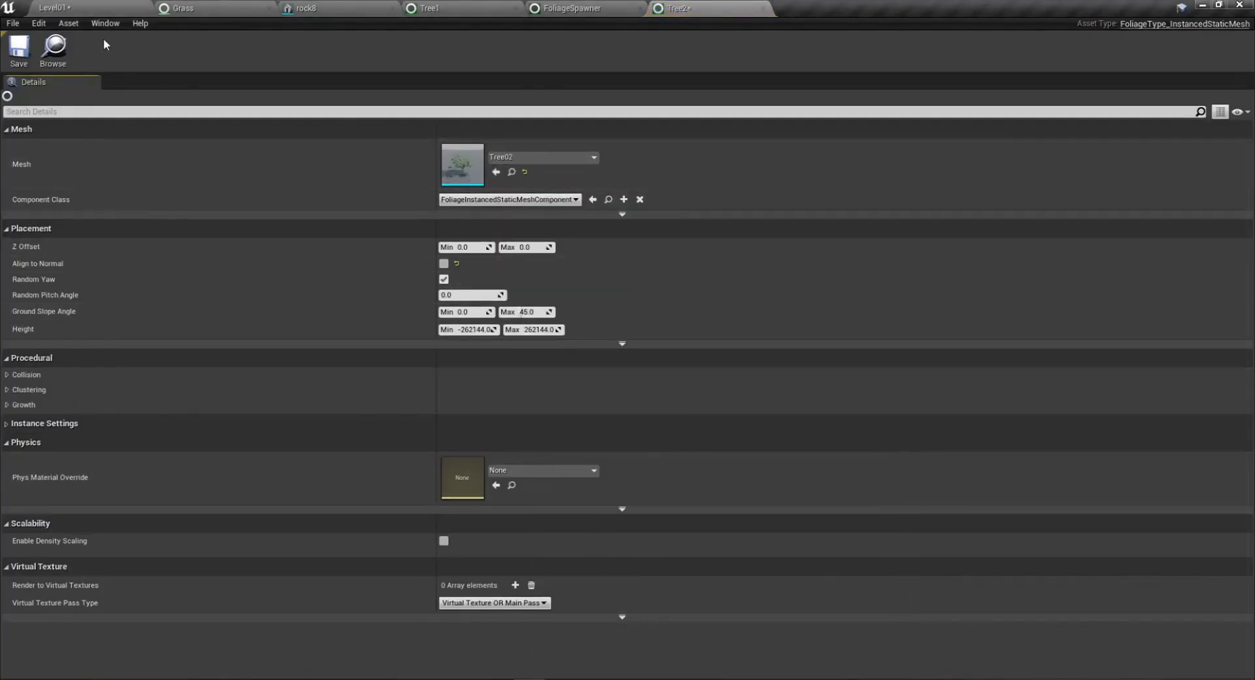
Duplicate the Tree2 foliage type in the LanDscapeBP folder and name the copy Tree3.
left_click(90, 11)
left_click(795, 451)
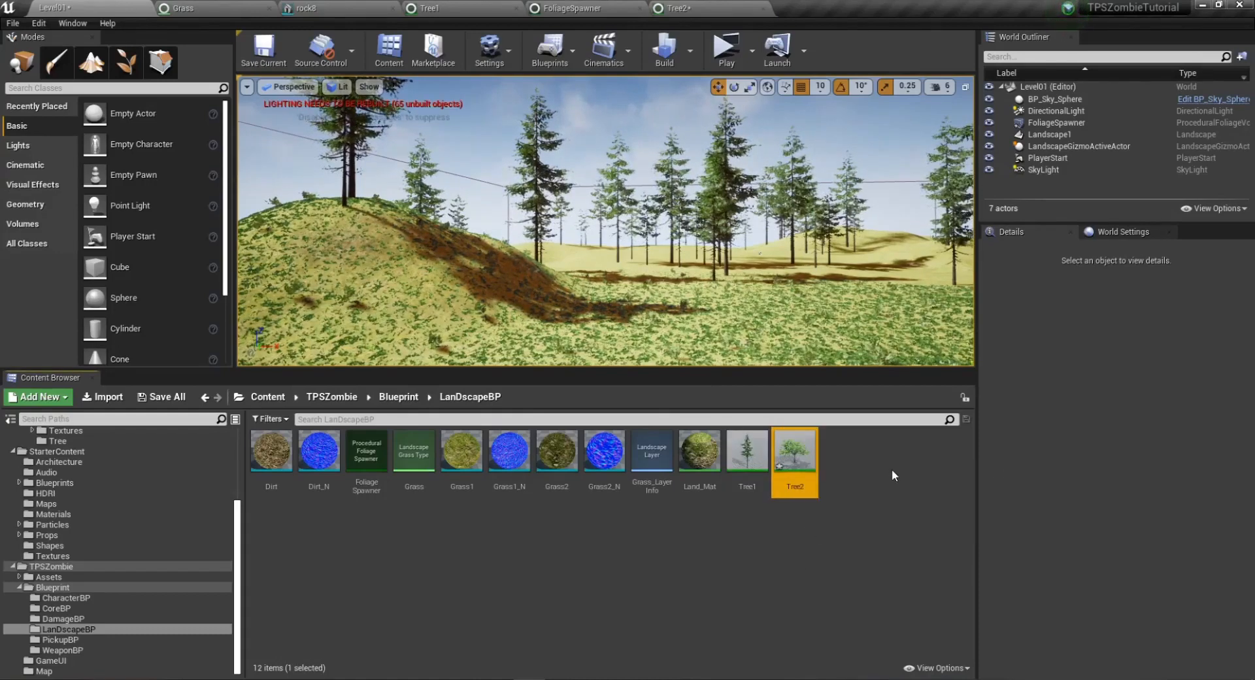
key("ctrl+w")
key("Return")
Set the mesh of the Tree3 foliage type to Tree03.
double_click(848, 453)
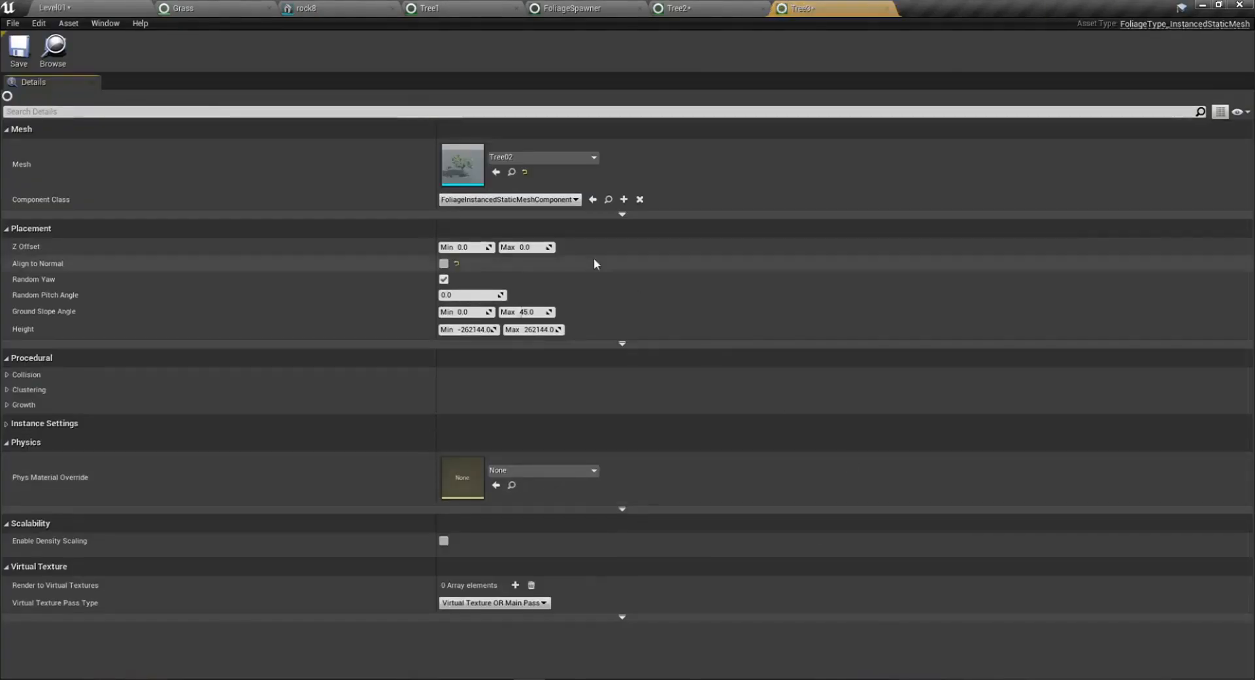
left_click(526, 159)
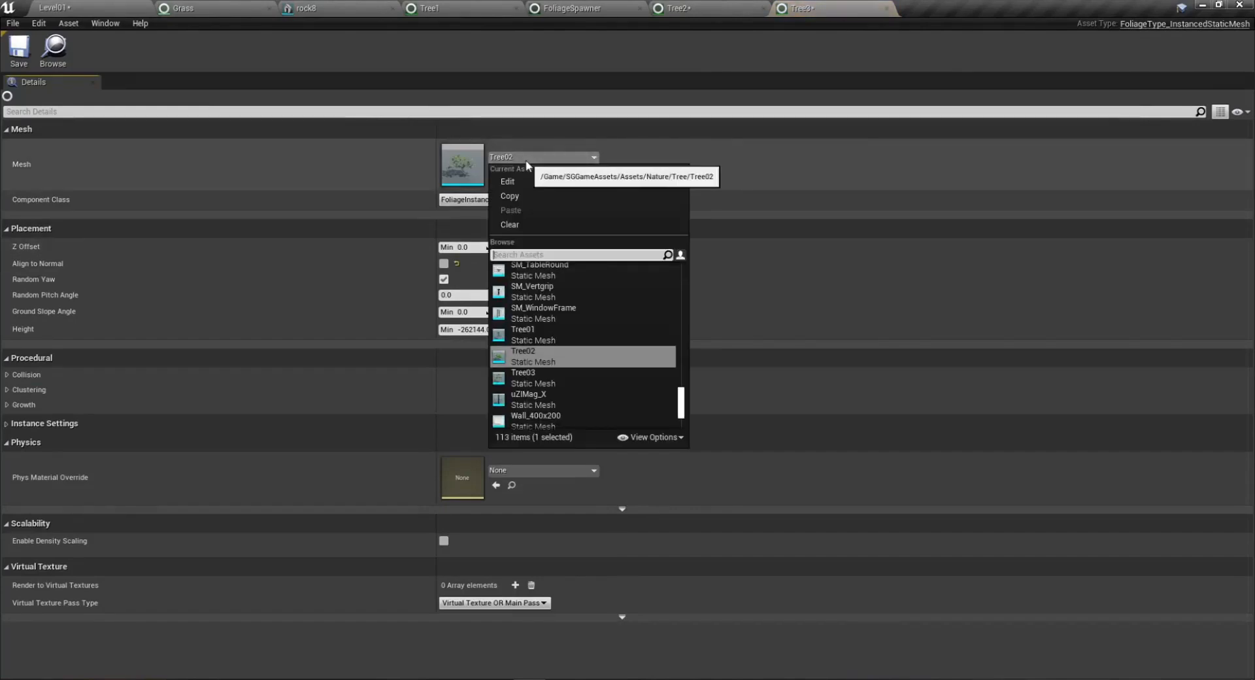
left_click(533, 380)
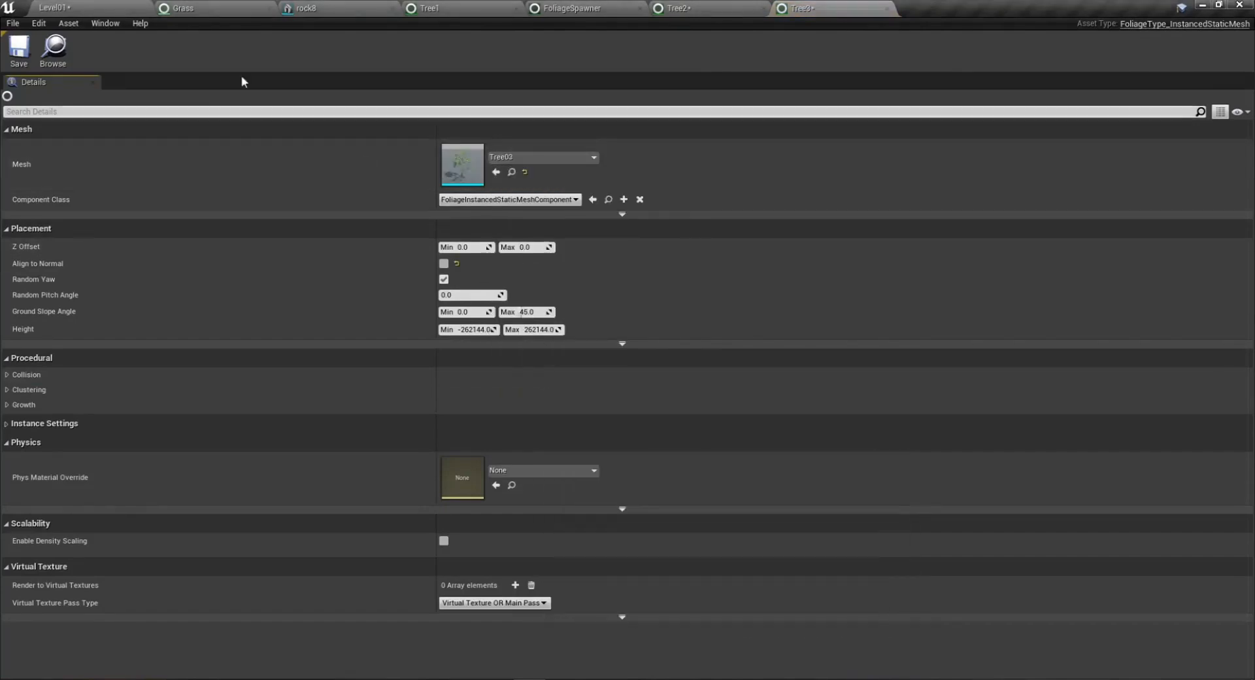
Return to Level01 and save all modified assets and the level.
left_click(56, 8)
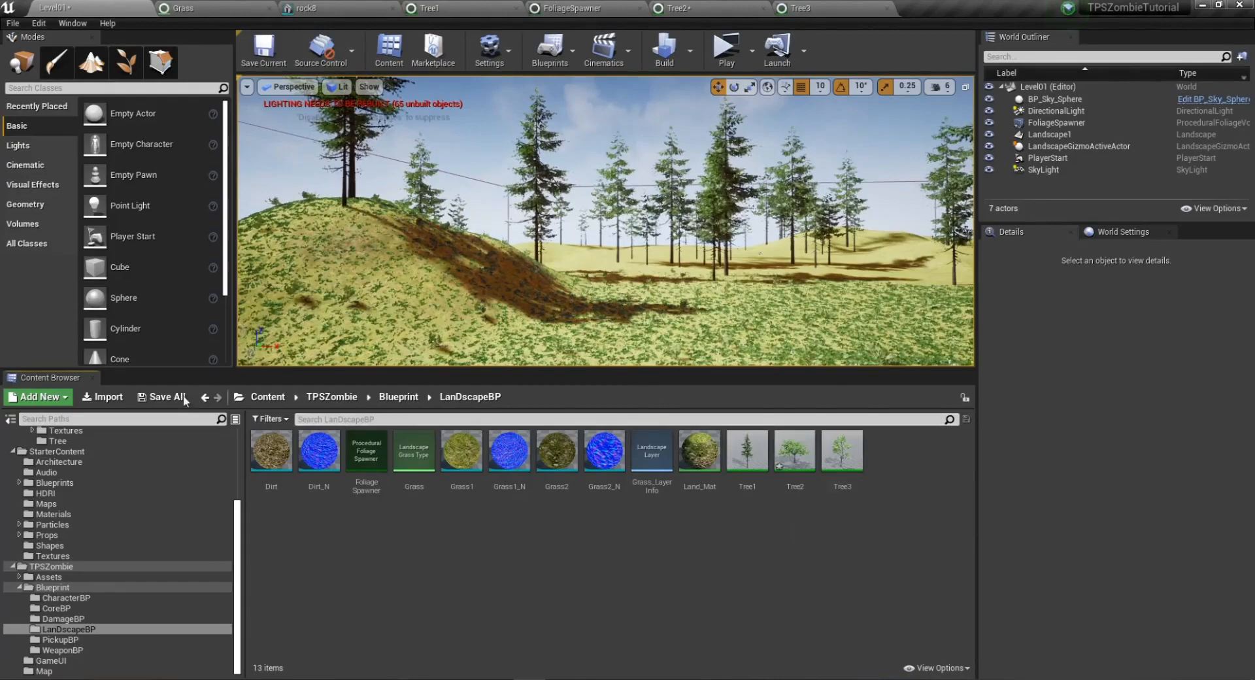
left_click(180, 397)
left_click(745, 467)
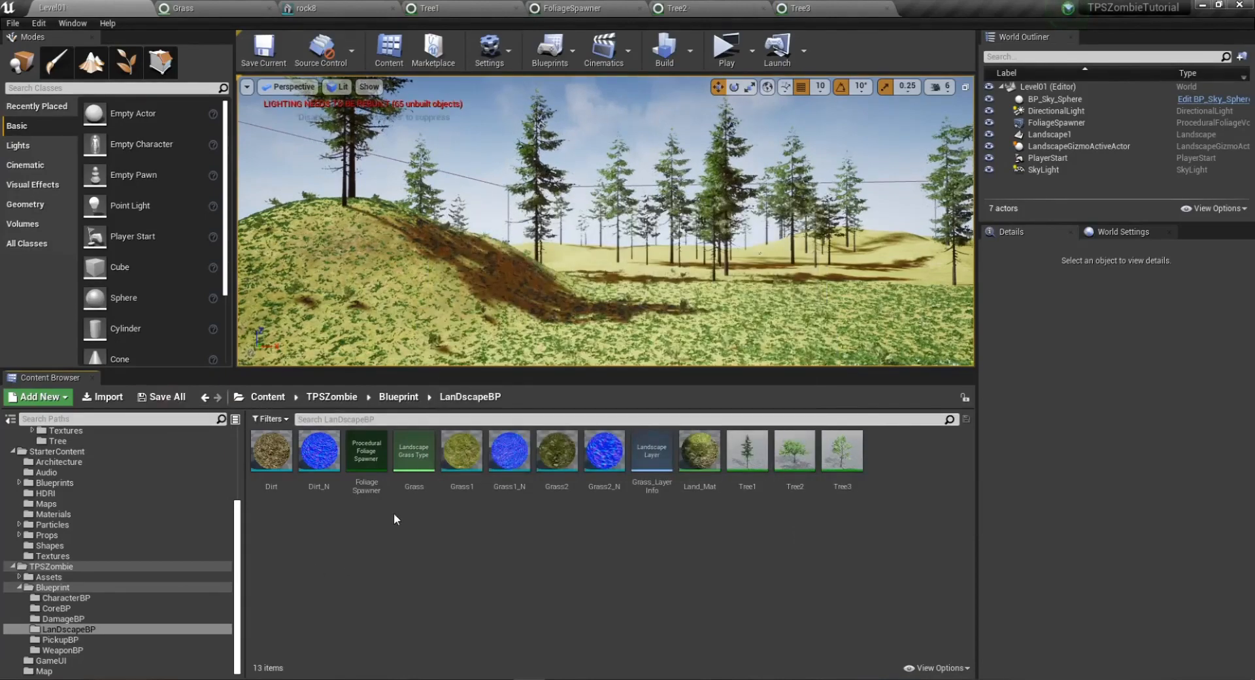
Add two entries to the FoliageSpawner asset's foliage types, assign Tree2 and Tree3 to them, and save the asset.
double_click(372, 479)
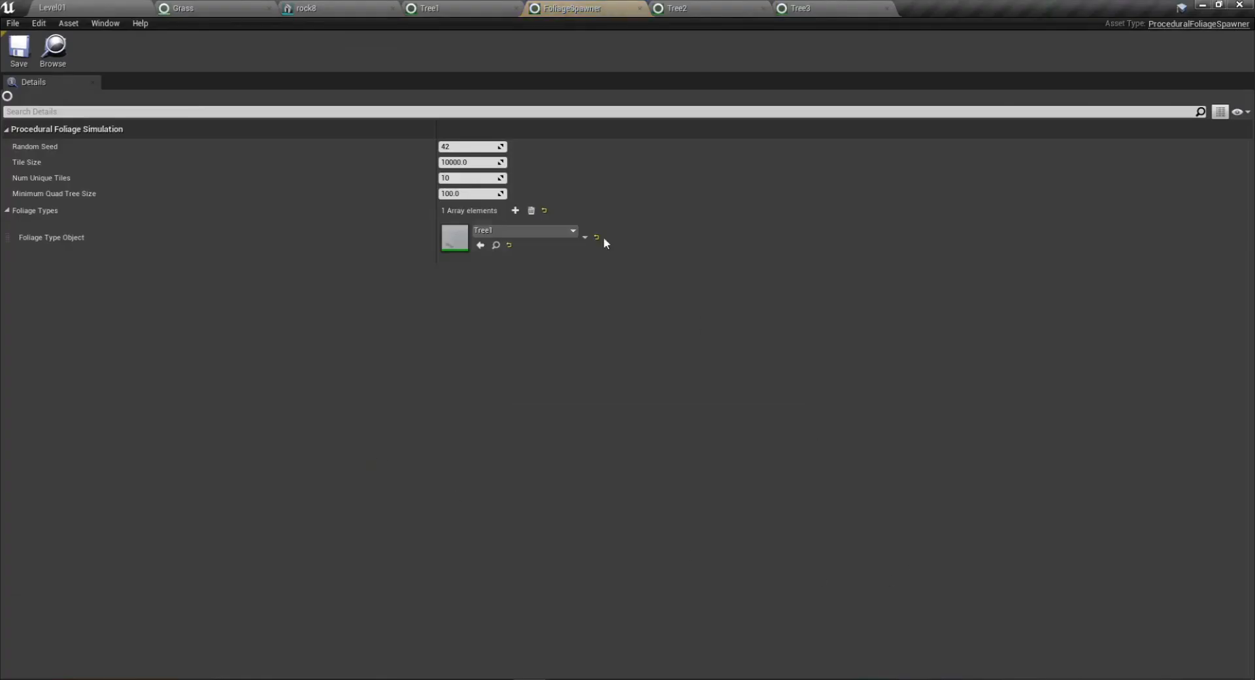
left_click(516, 210)
left_click(523, 266)
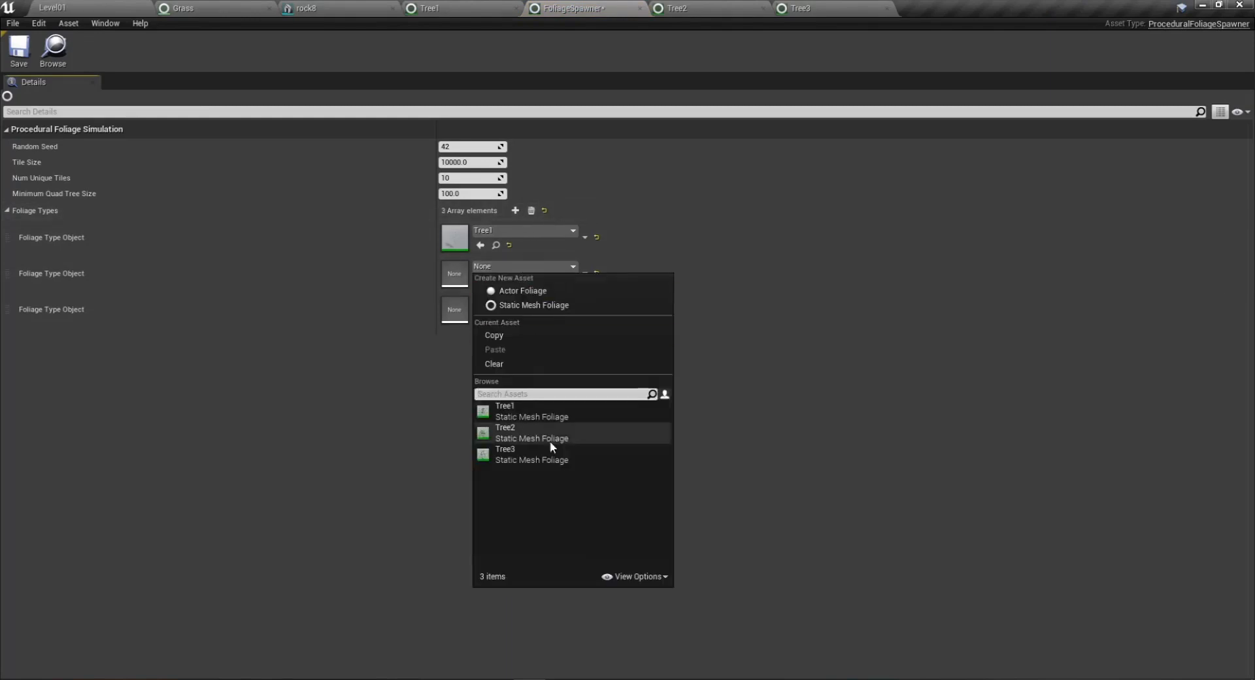
left_click(521, 435)
left_click(513, 302)
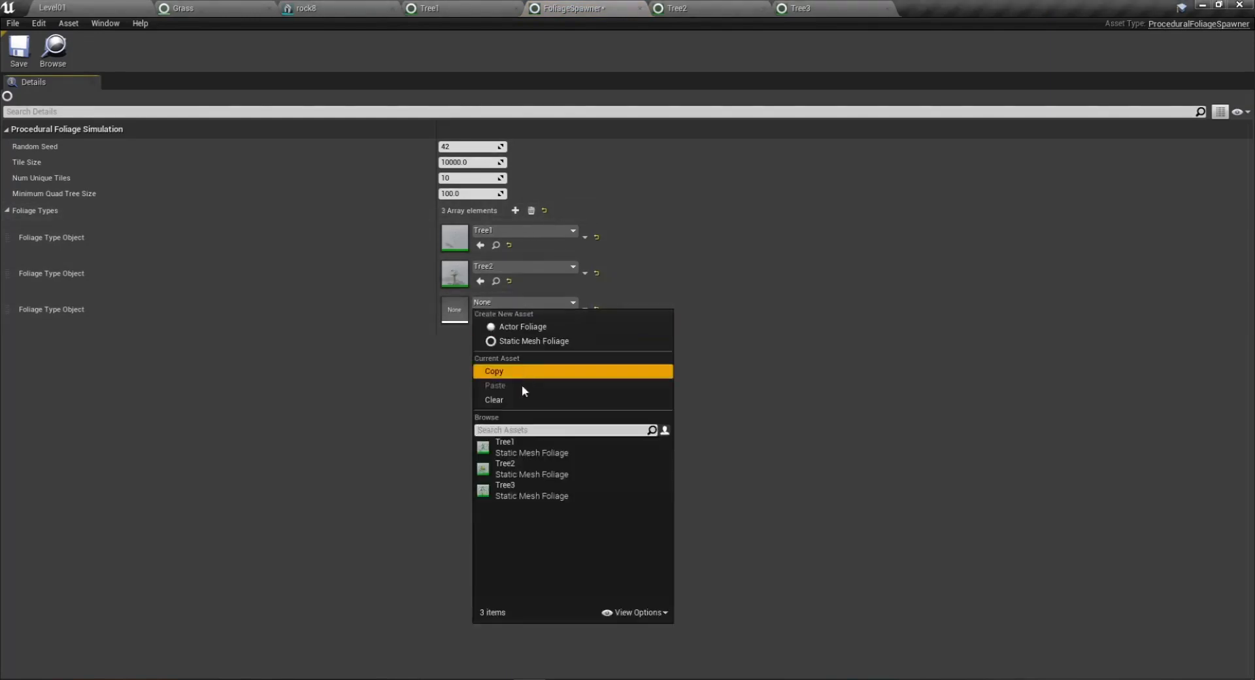
left_click(523, 492)
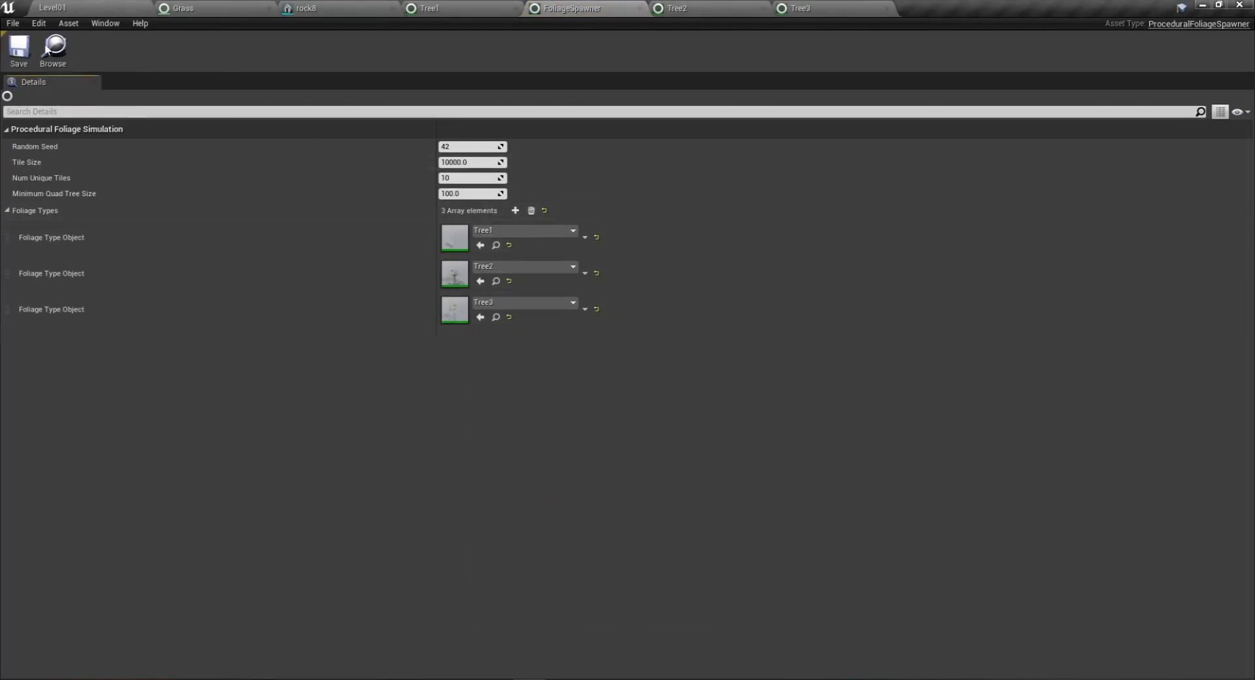
Resimulate the FoliageSpawner volume in Level01 with the three tree types and view the resulting forest.
left_click(82, 8)
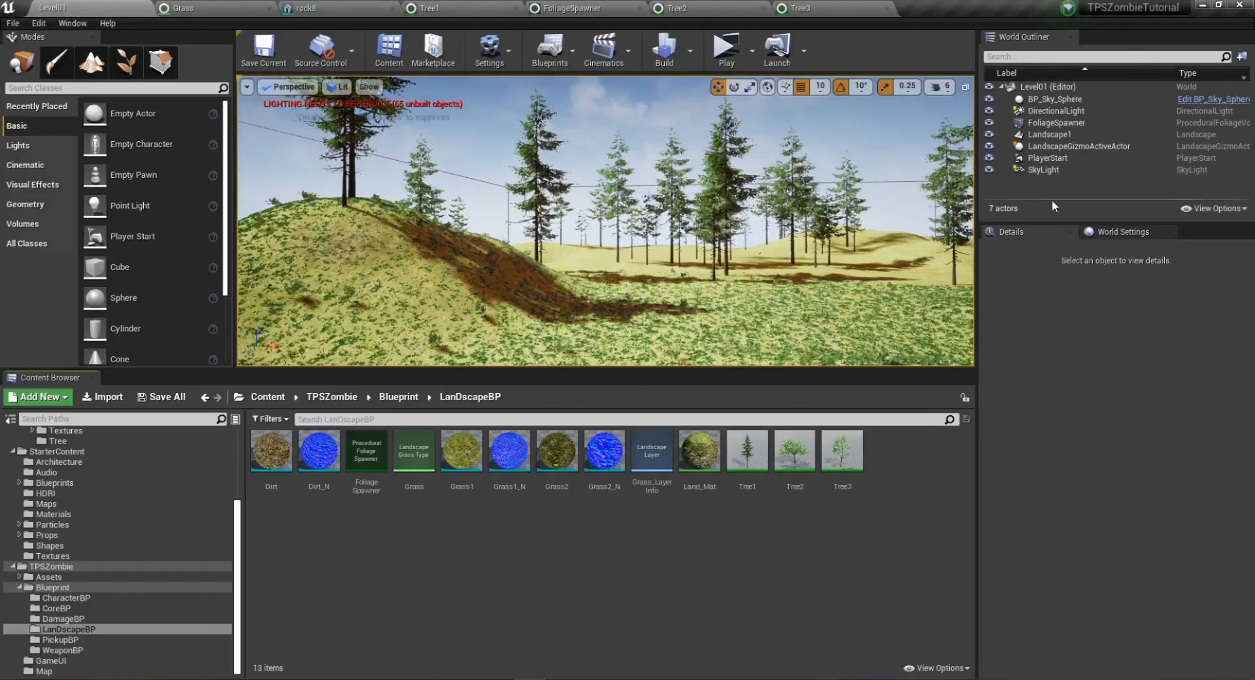
double_click(1054, 123)
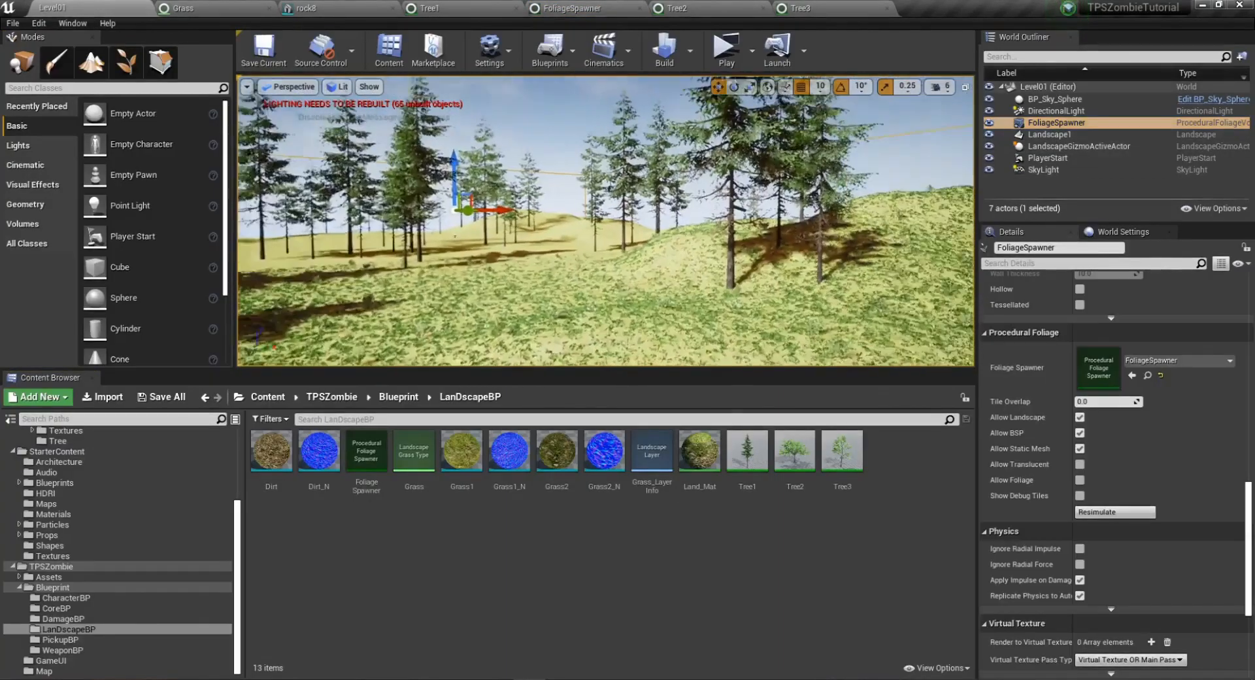
left_click(1115, 511)
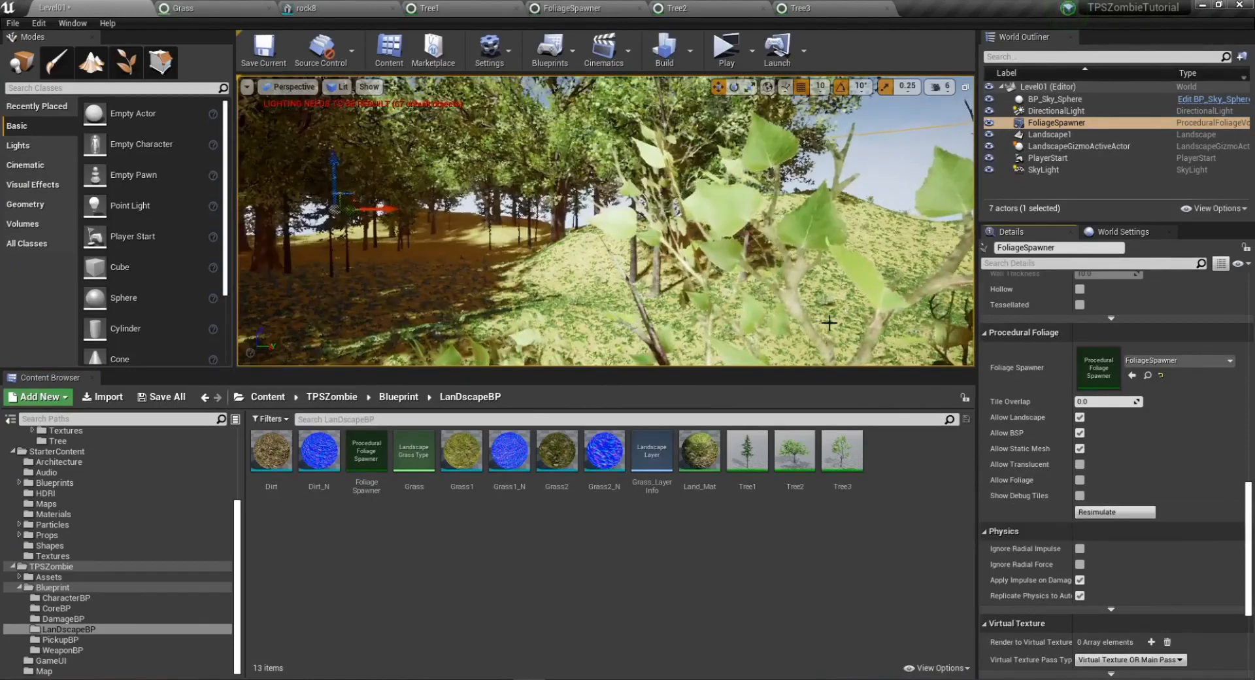
right_click_drag(778, 189, 788, 94)
Play-test the level with the mixed forest by running the character forward, and end the preview.
left_click(729, 51)
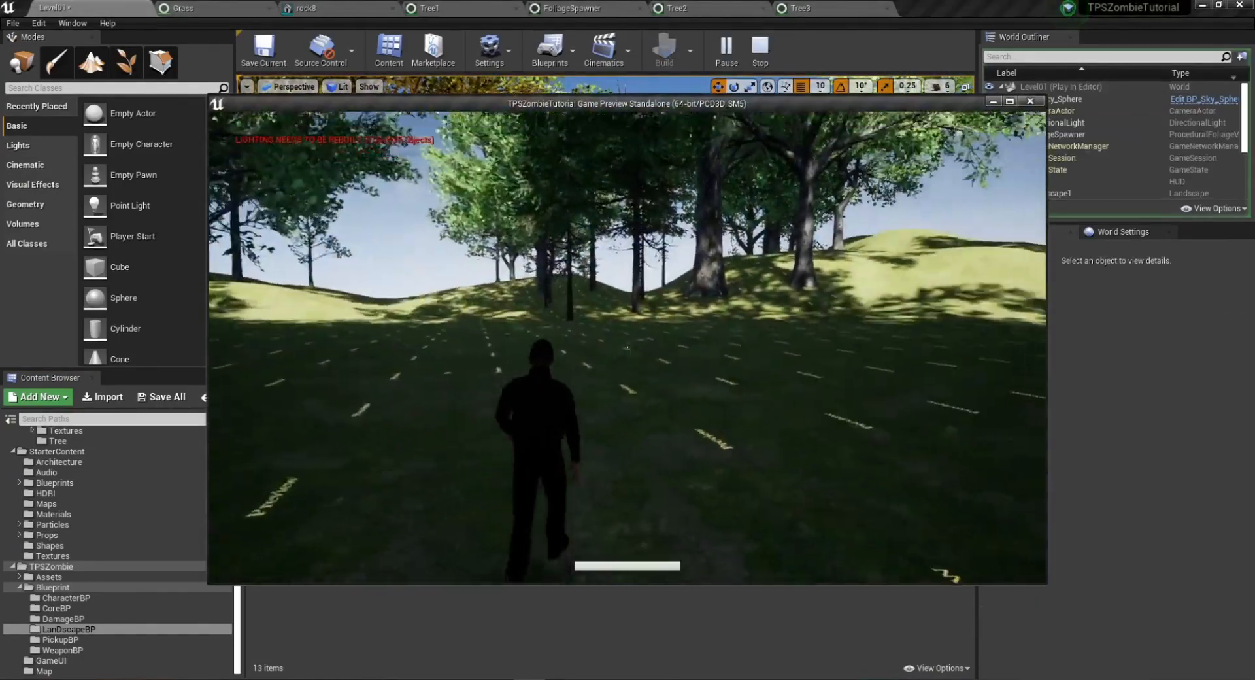
key("w")
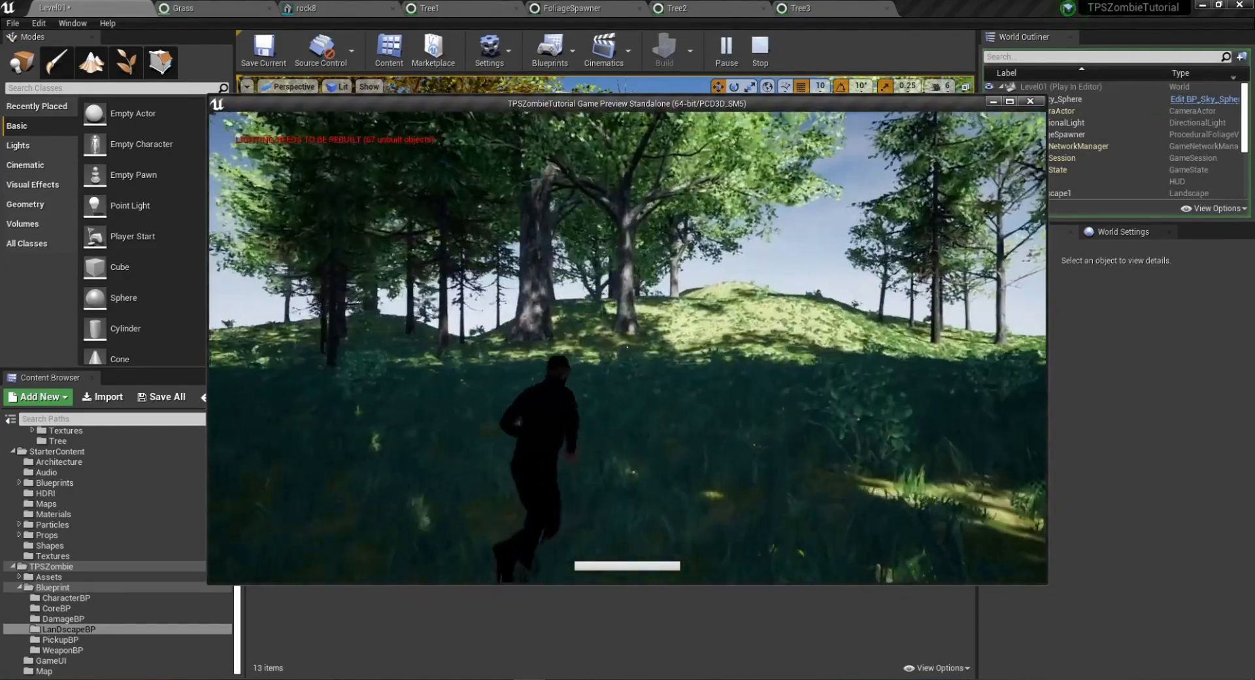
key("Escape")
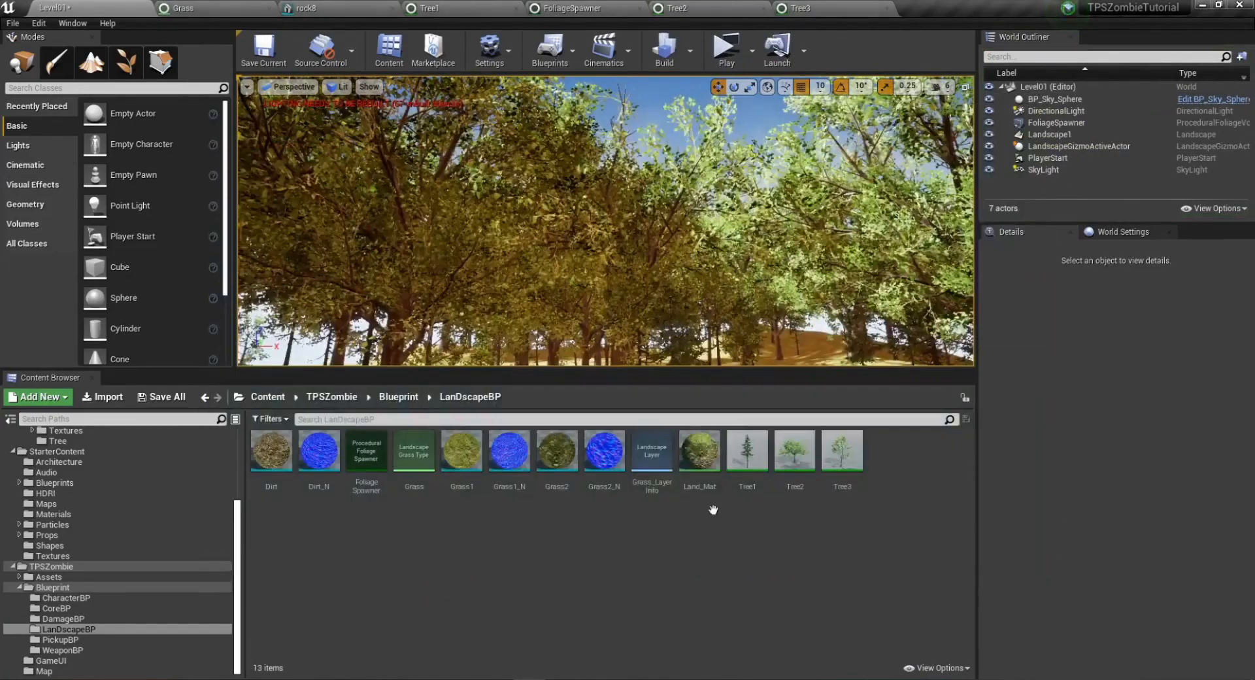
Locate the Tree02 mesh used by the Tree2 foliage type and inspect it up close in the mesh editor.
double_click(795, 451)
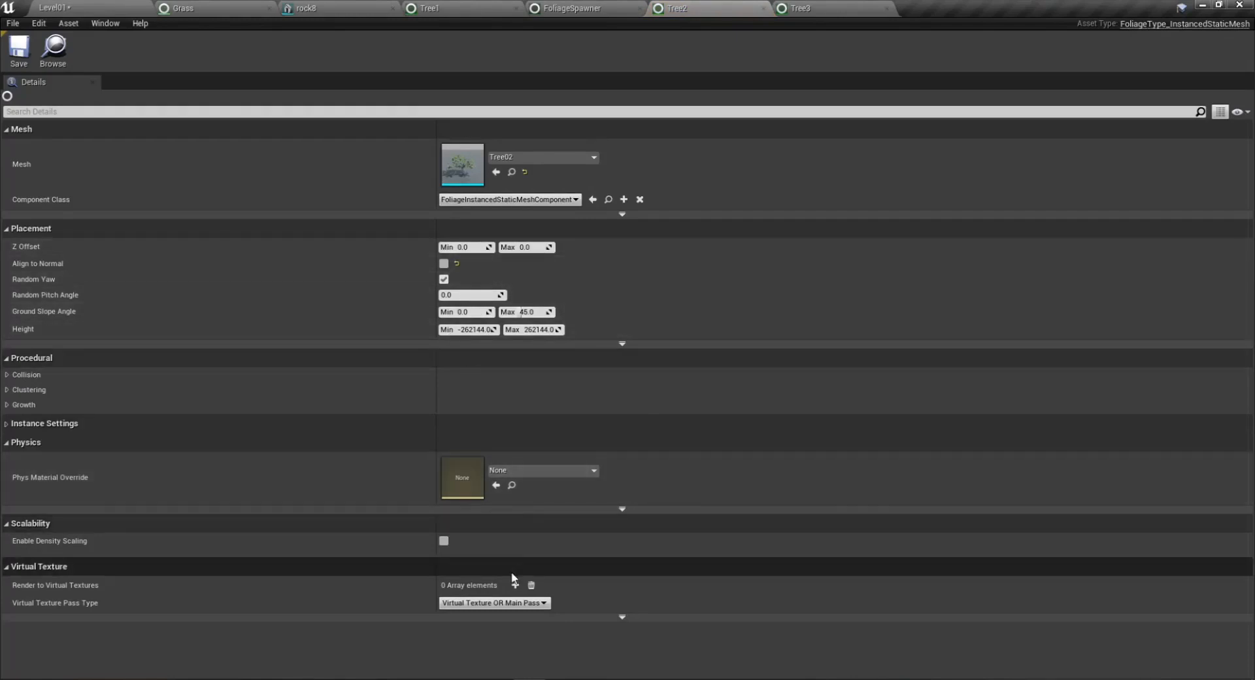
left_click(512, 173)
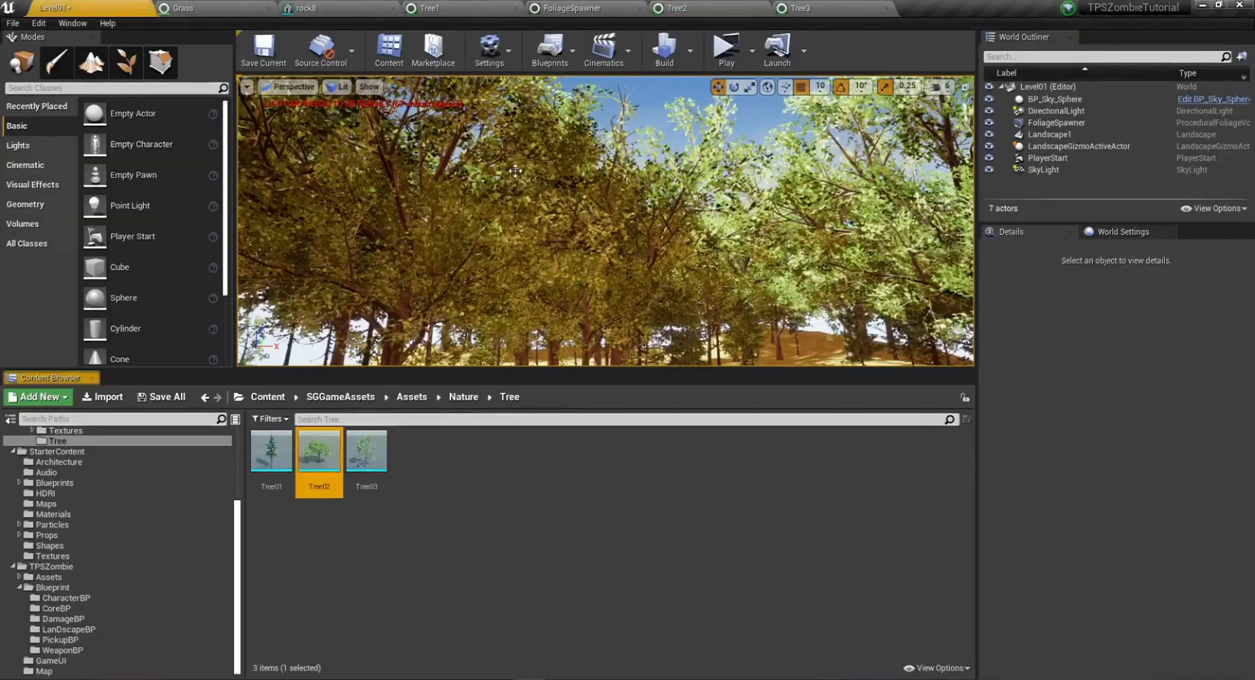
right_click_drag(636, 261, 638, 321)
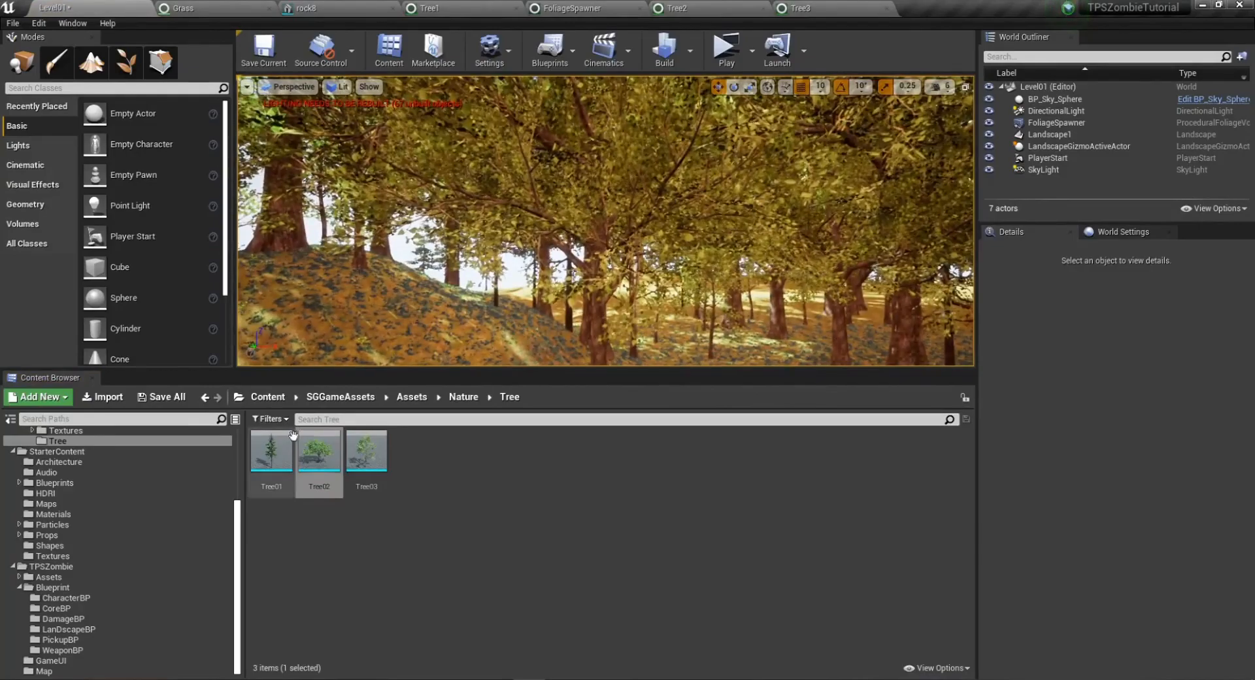
double_click(321, 455)
scroll(320, 455, "up", 6)
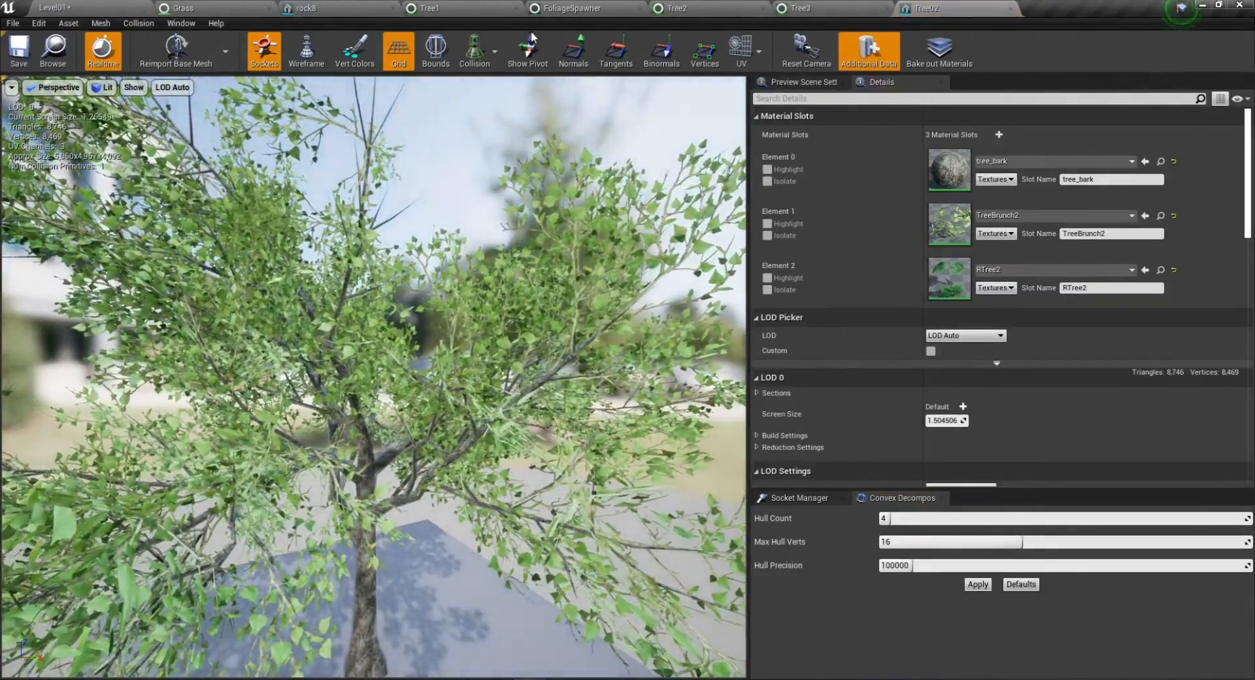
In the Tree2 foliage type's clustering settings, set Average Spread Distance to 300, Spread Variance to 500 and Seeds Per Step to 1, and save.
left_click(822, 10)
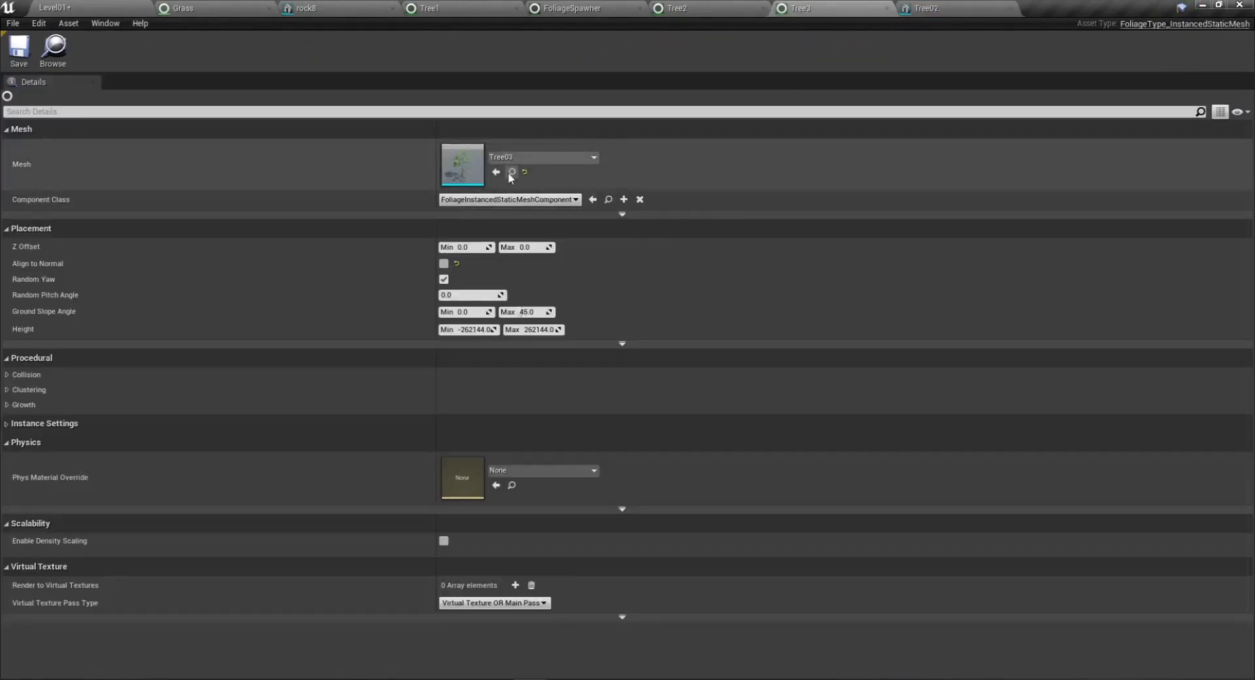
left_click(716, 10)
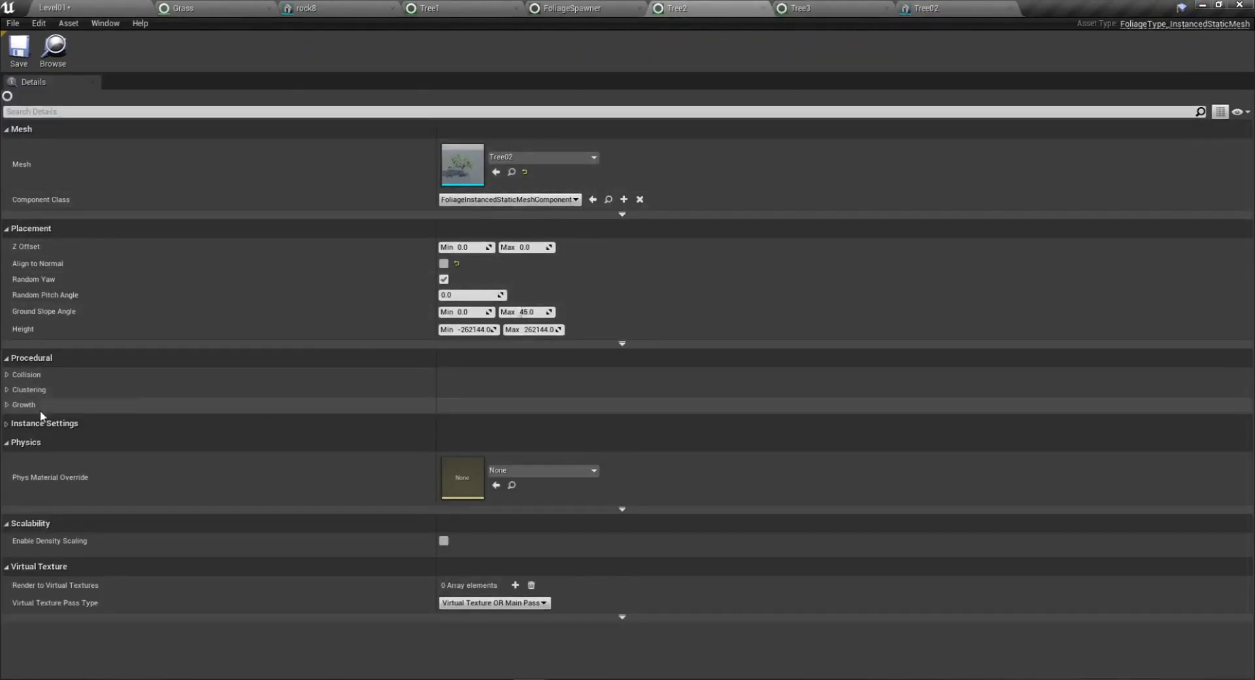
left_click(8, 374)
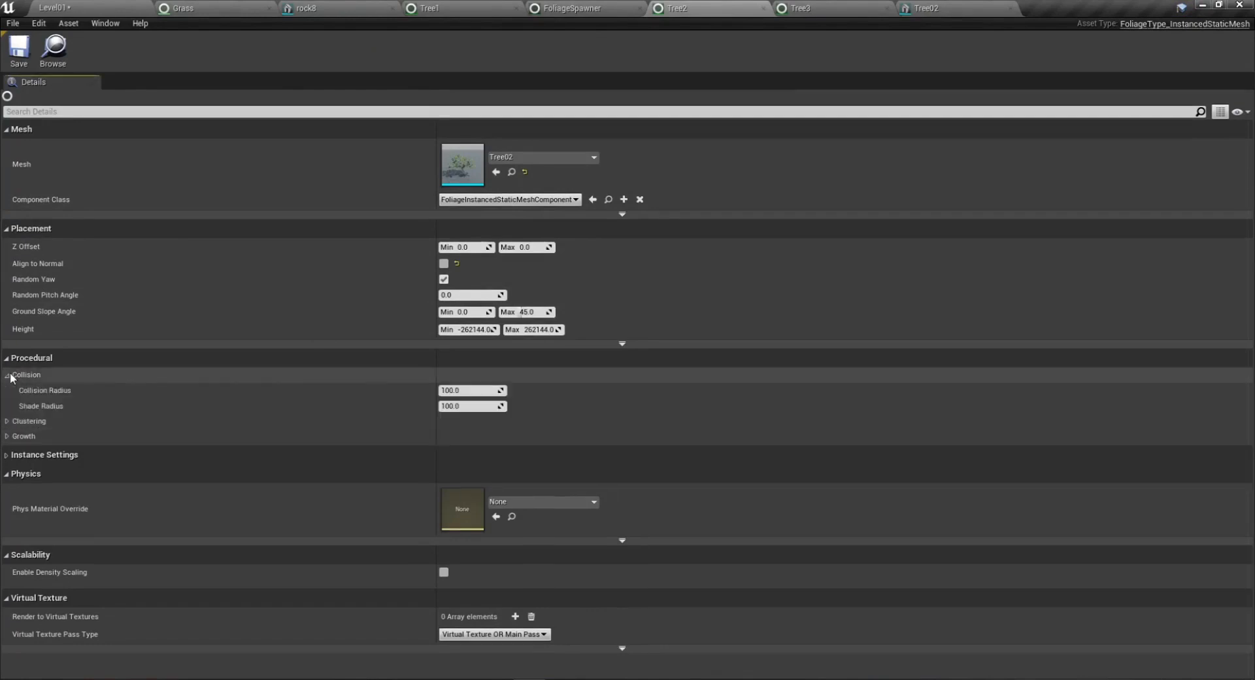
left_click(8, 421)
mouse_move(480, 453)
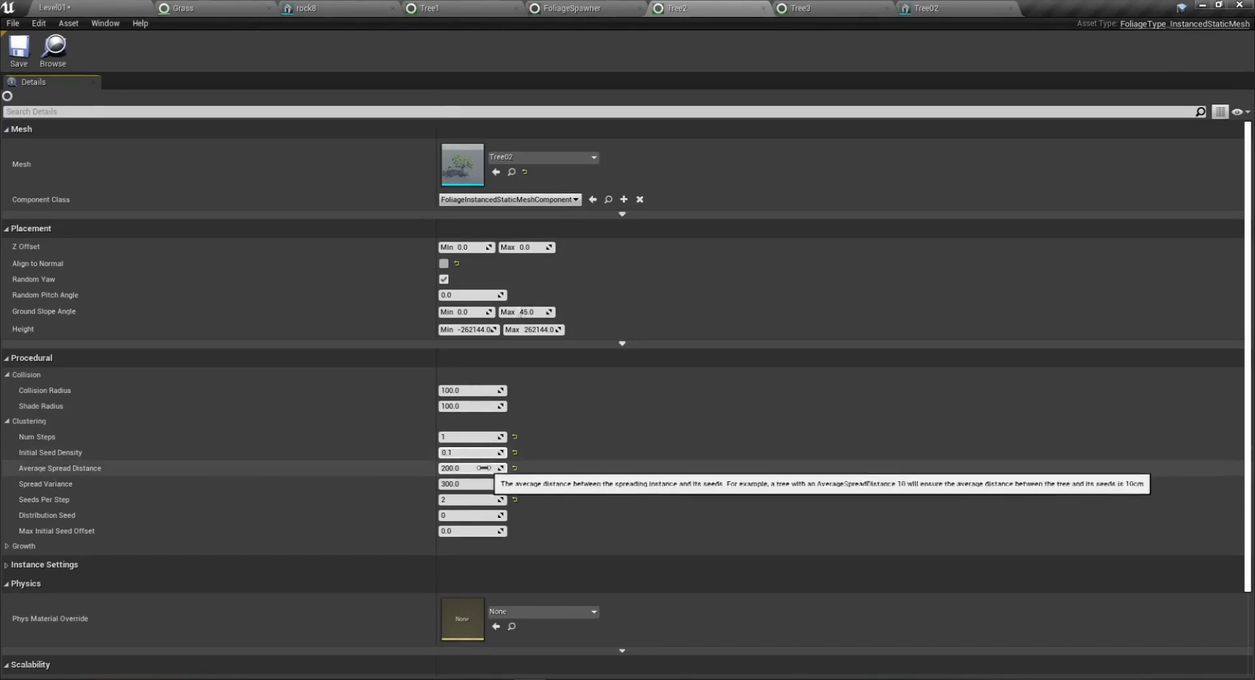
left_click(485, 468)
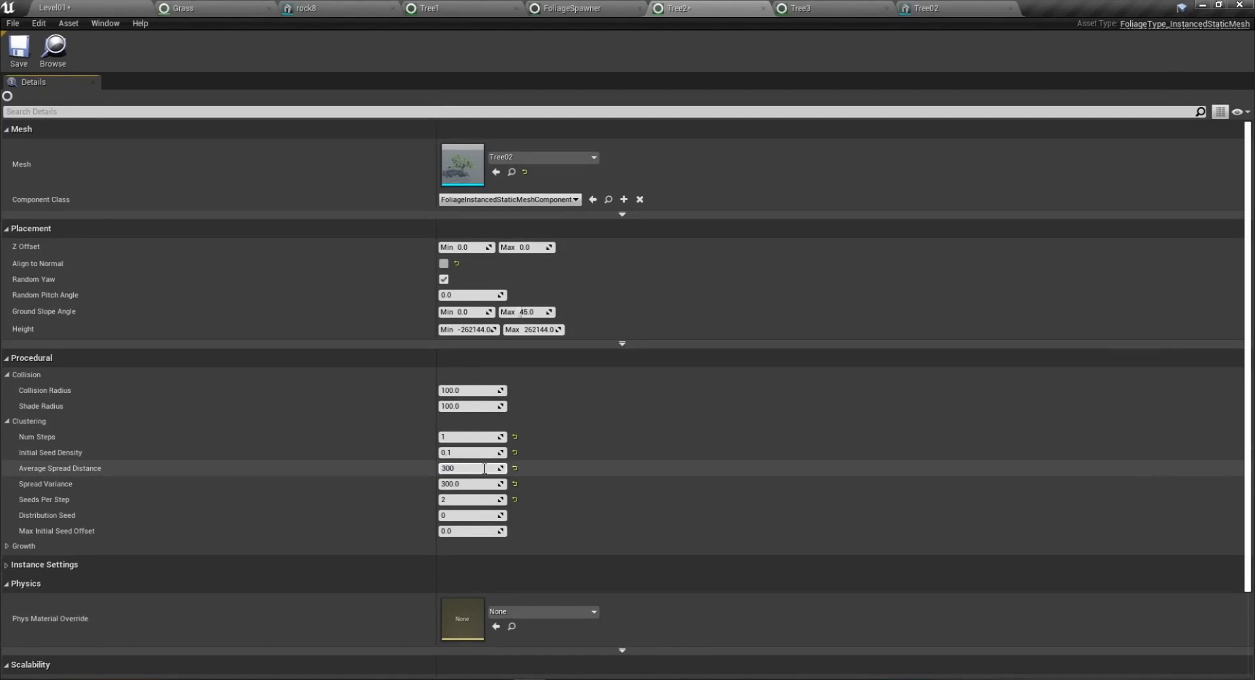
type("300")
left_click(496, 484)
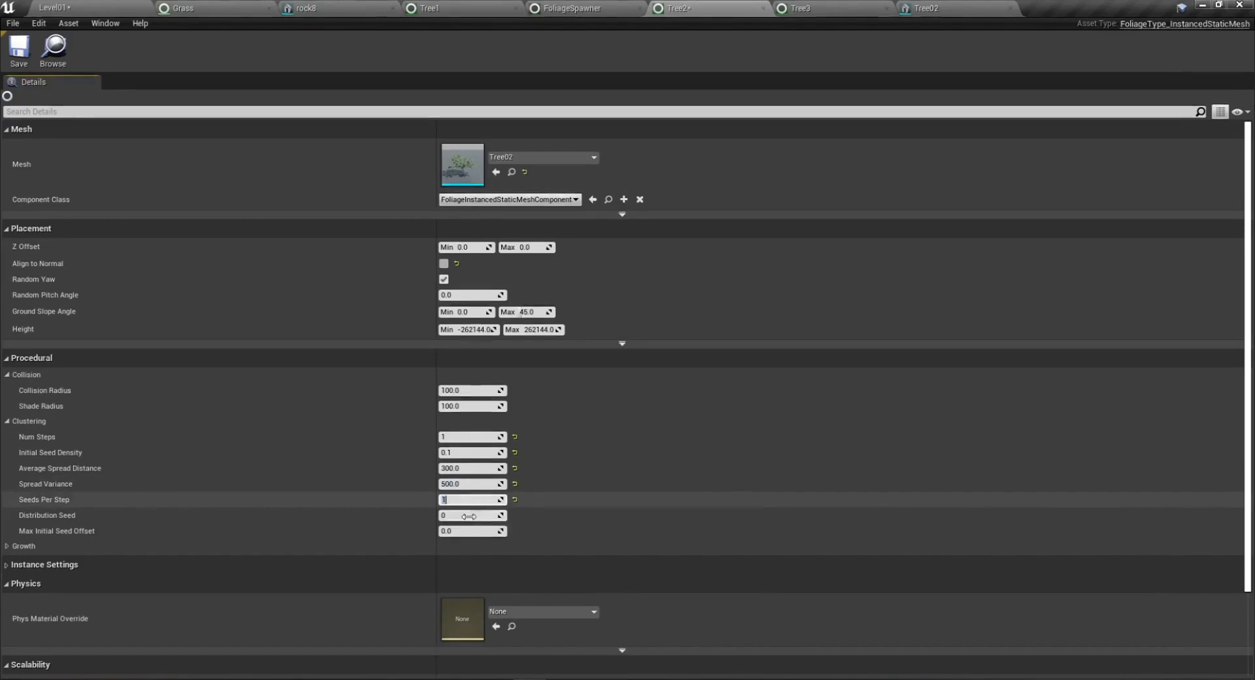
left_click(30, 62)
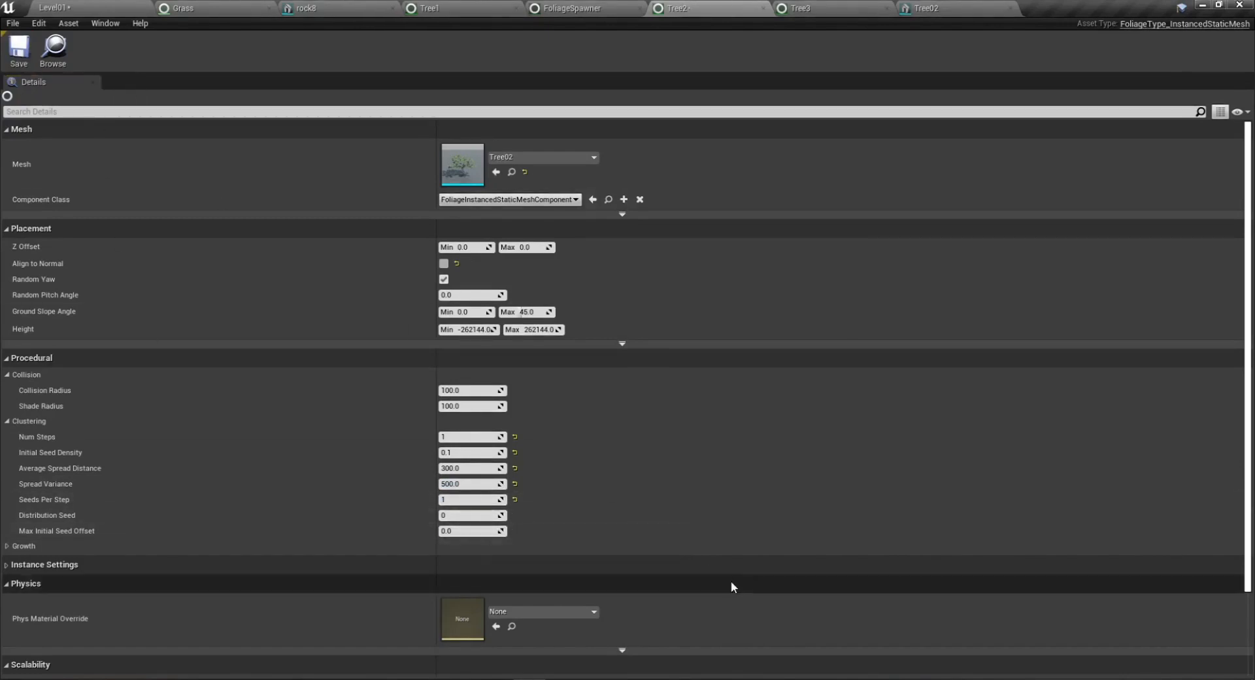
Set the maximum Procedural Scale of the Tree2 foliage type's growth settings to 2 and save the asset.
scroll(716, 577, "down", 3)
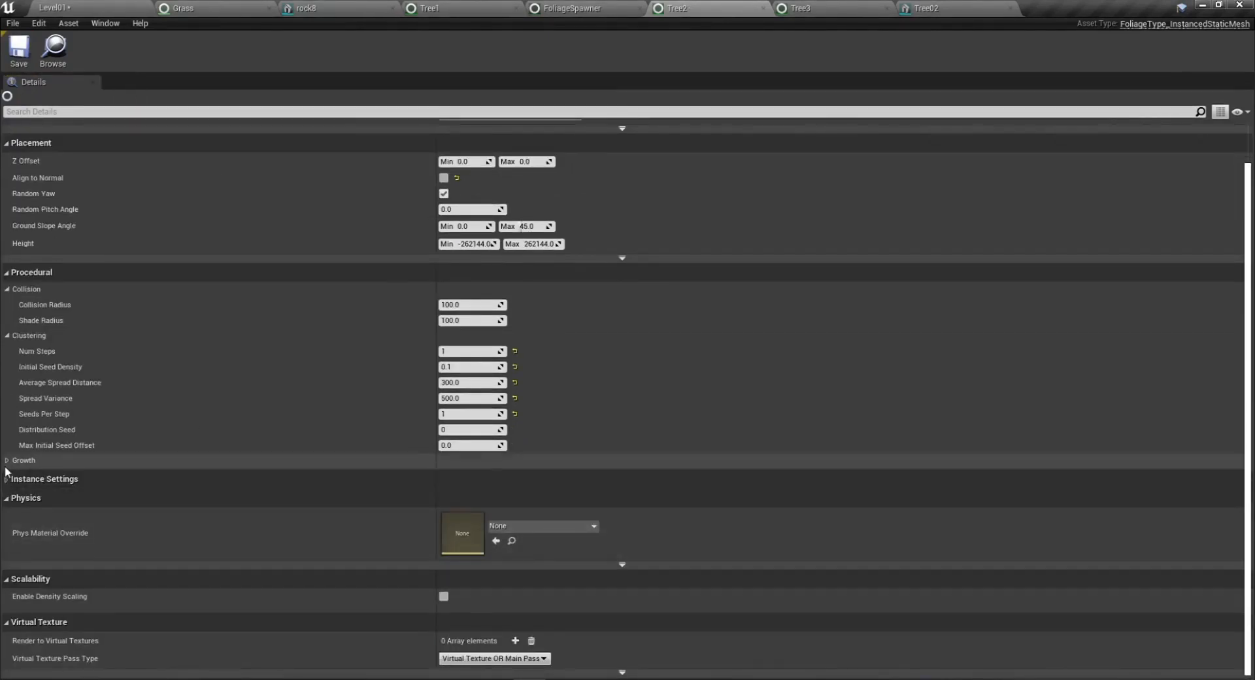
left_click(6, 461)
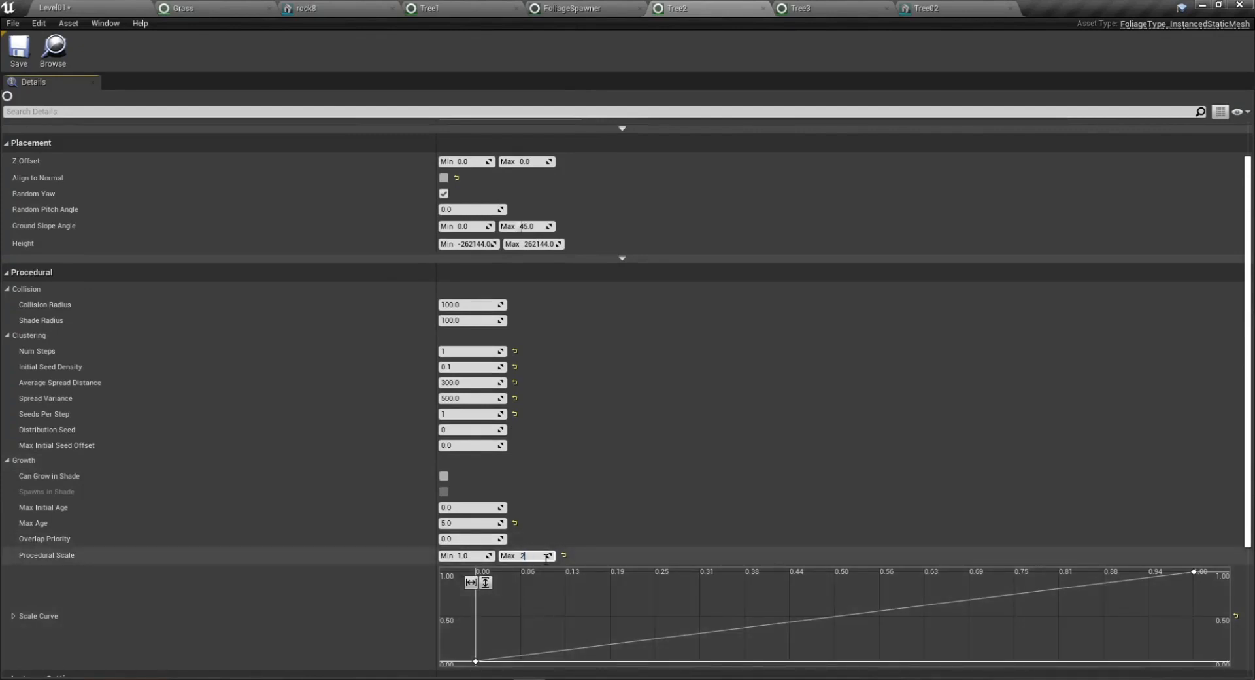
left_click(626, 504)
left_click(452, 524)
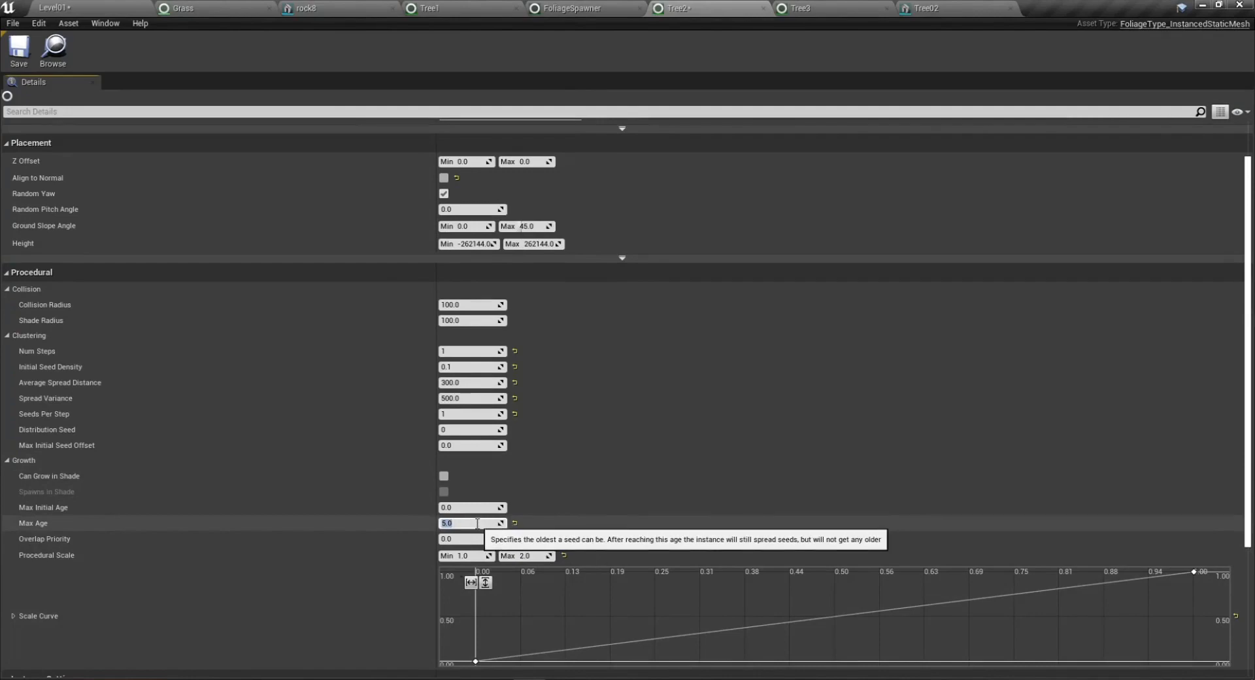
left_click(19, 49)
Return to Level01 and save all its pending changes.
left_click(69, 7)
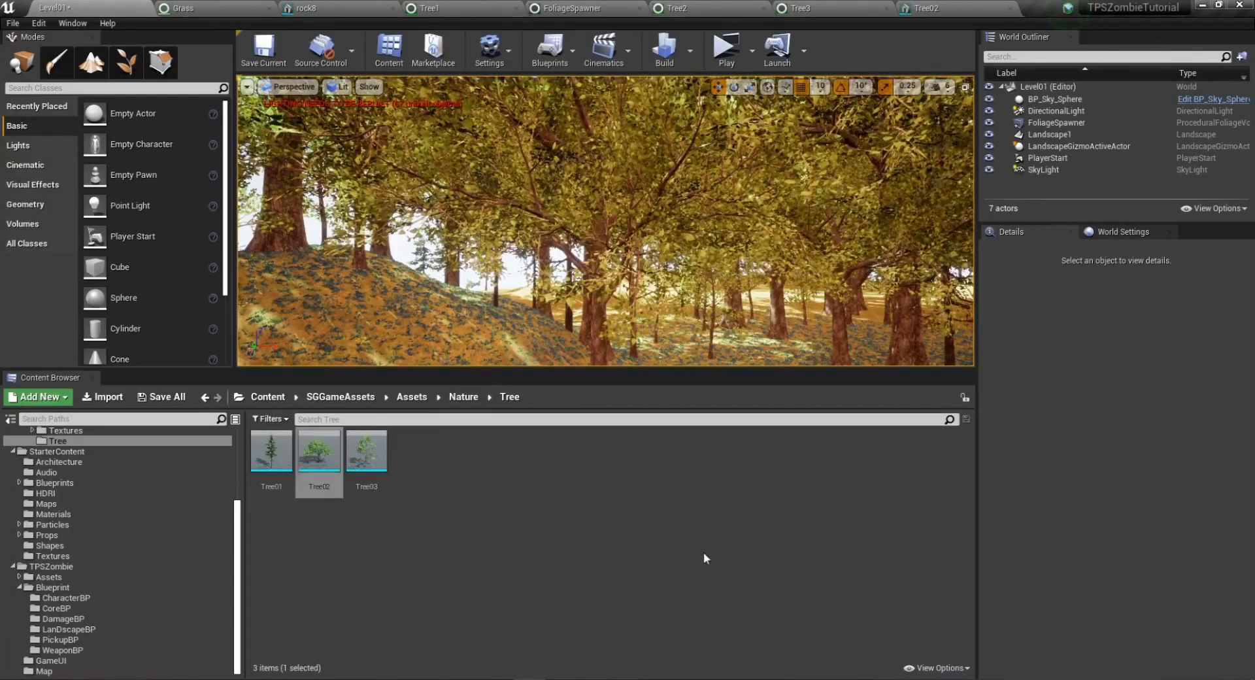
left_click(163, 397)
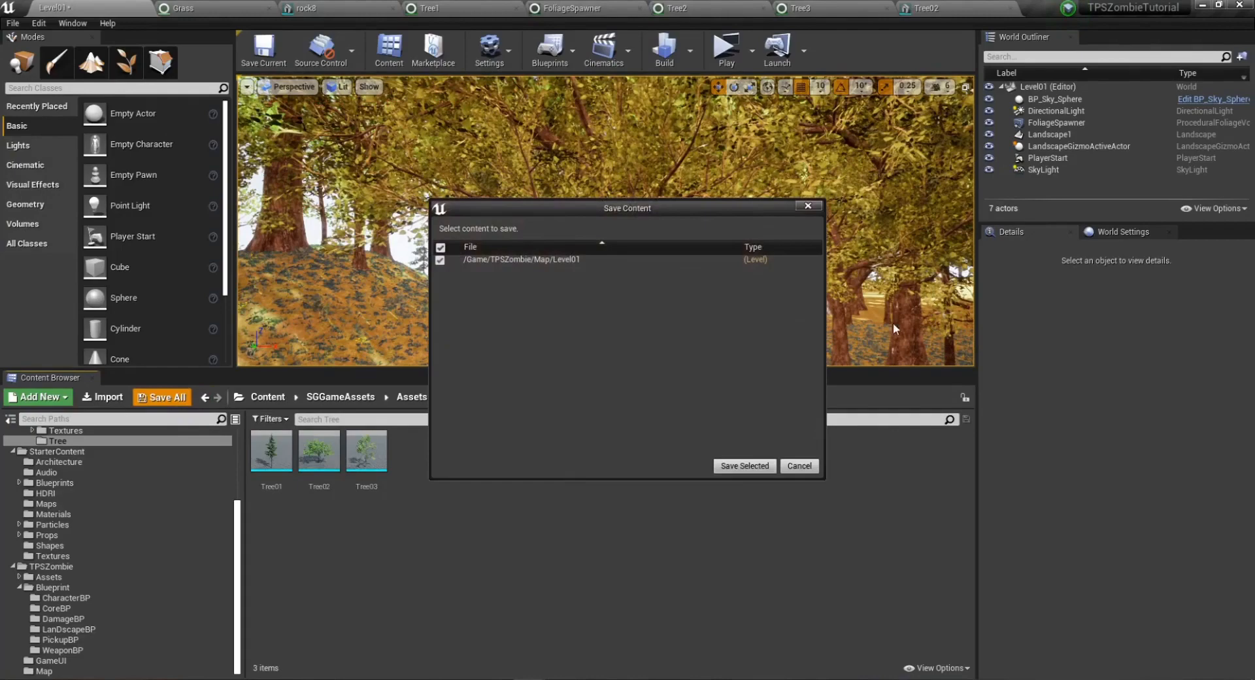
left_click(719, 466)
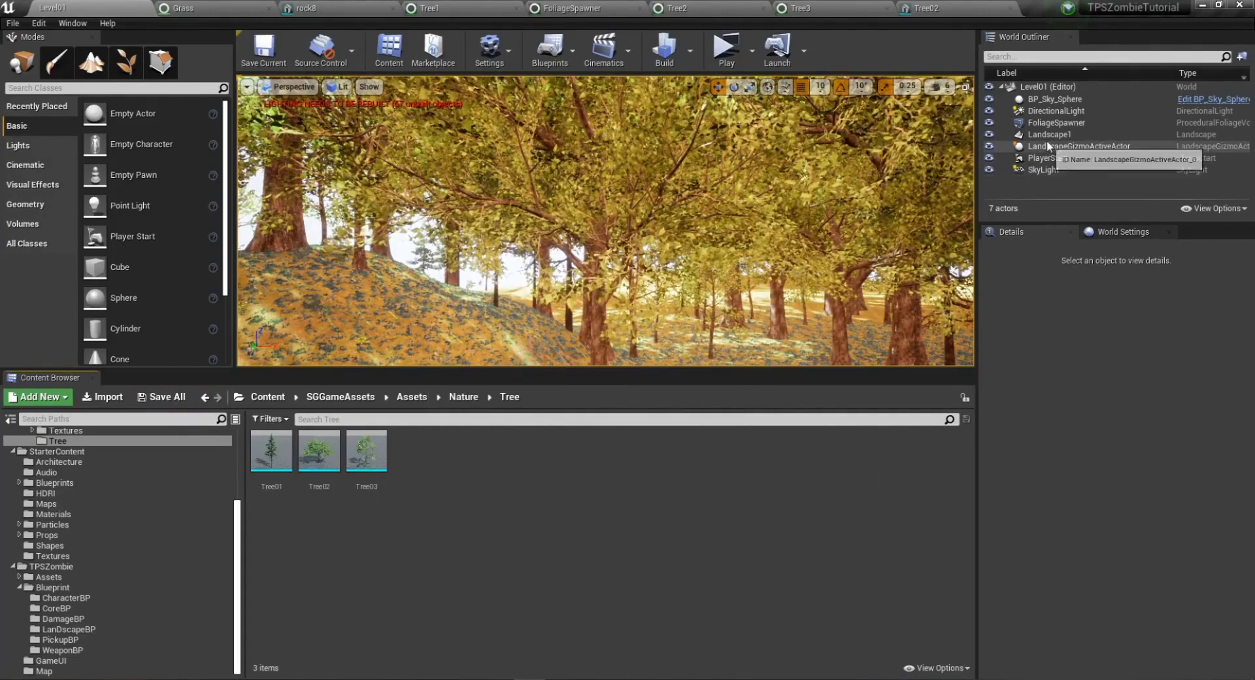
Resimulate the FoliageSpawner volume with the updated Tree2 settings and look around the regenerated forest.
right_click_drag(817, 262, 732, 262)
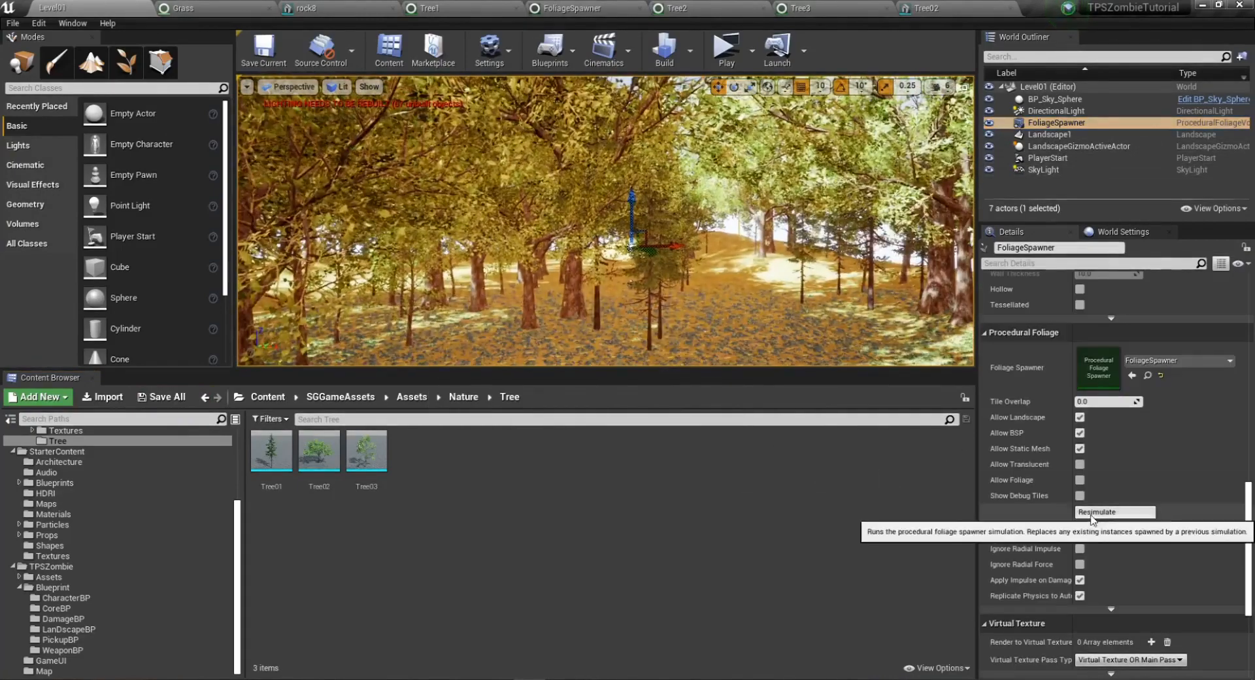
left_click(1099, 513)
key("w")
right_click_drag(785, 298, 941, 298)
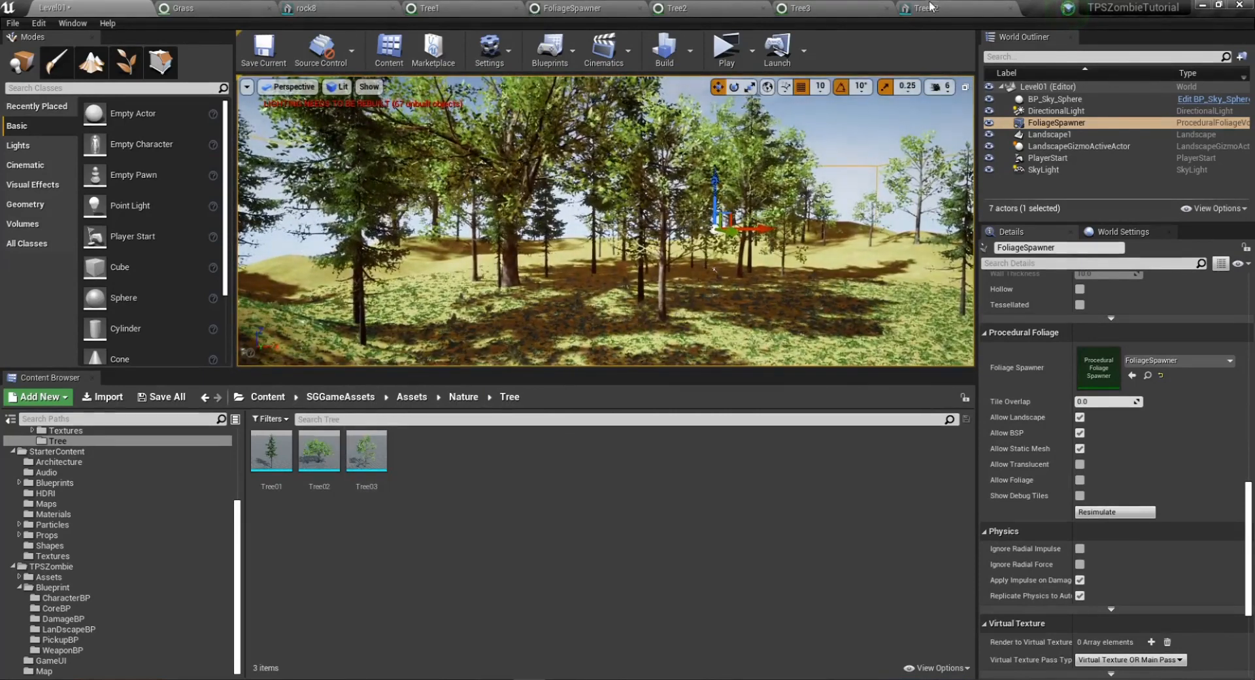
Set the Tree3 foliage type's Initial Seed Density to 0.1, Average Spread Distance to 400, Spread Variance to 500 and Seeds Per Step to 1.
left_click(850, 8)
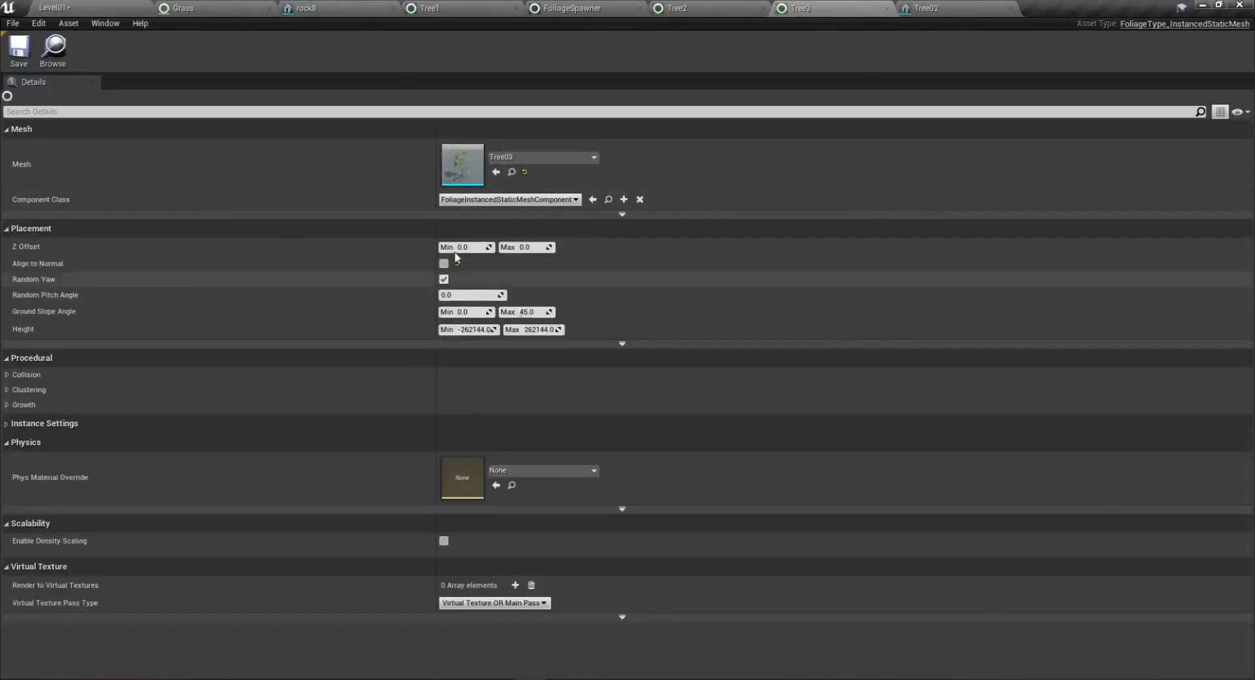
left_click(7, 374)
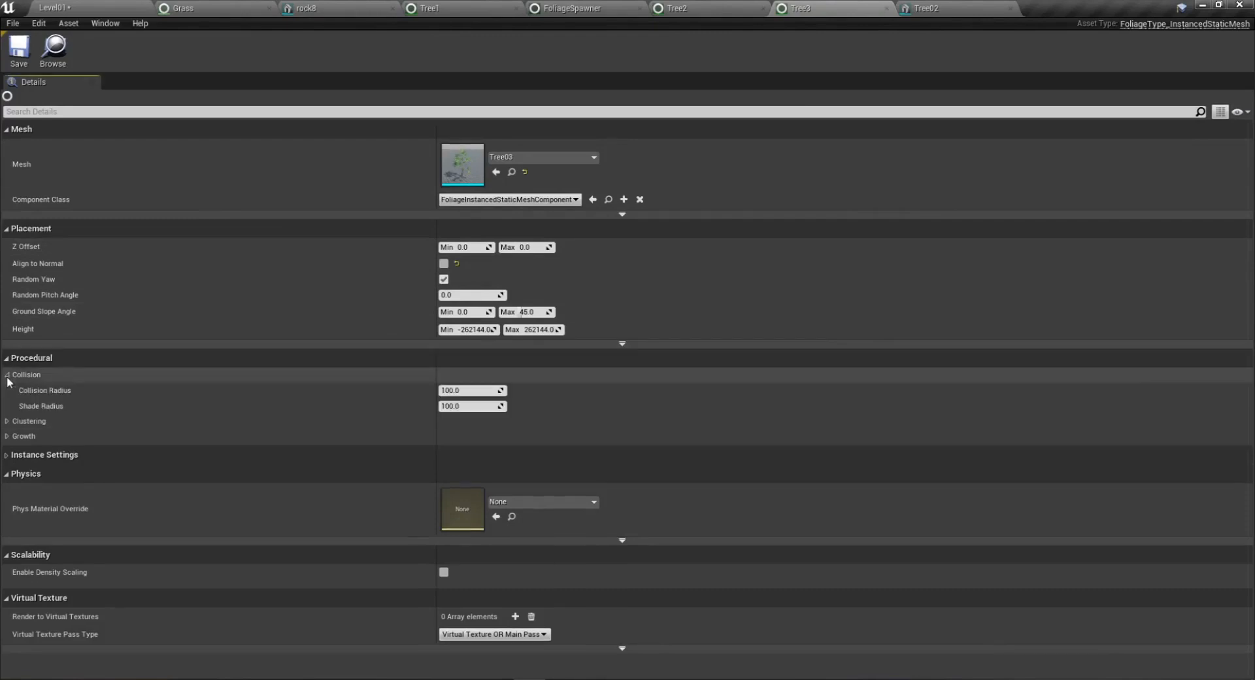
left_click(6, 375)
left_click(6, 390)
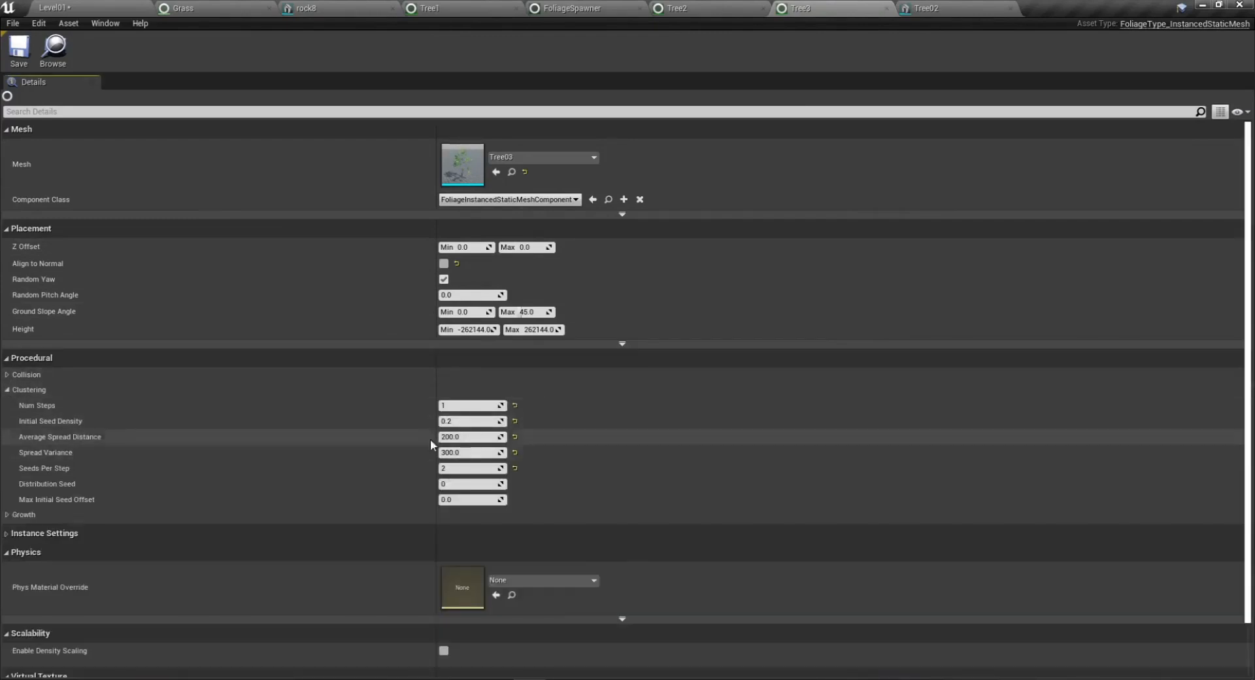
left_click(463, 422)
left_click(468, 452)
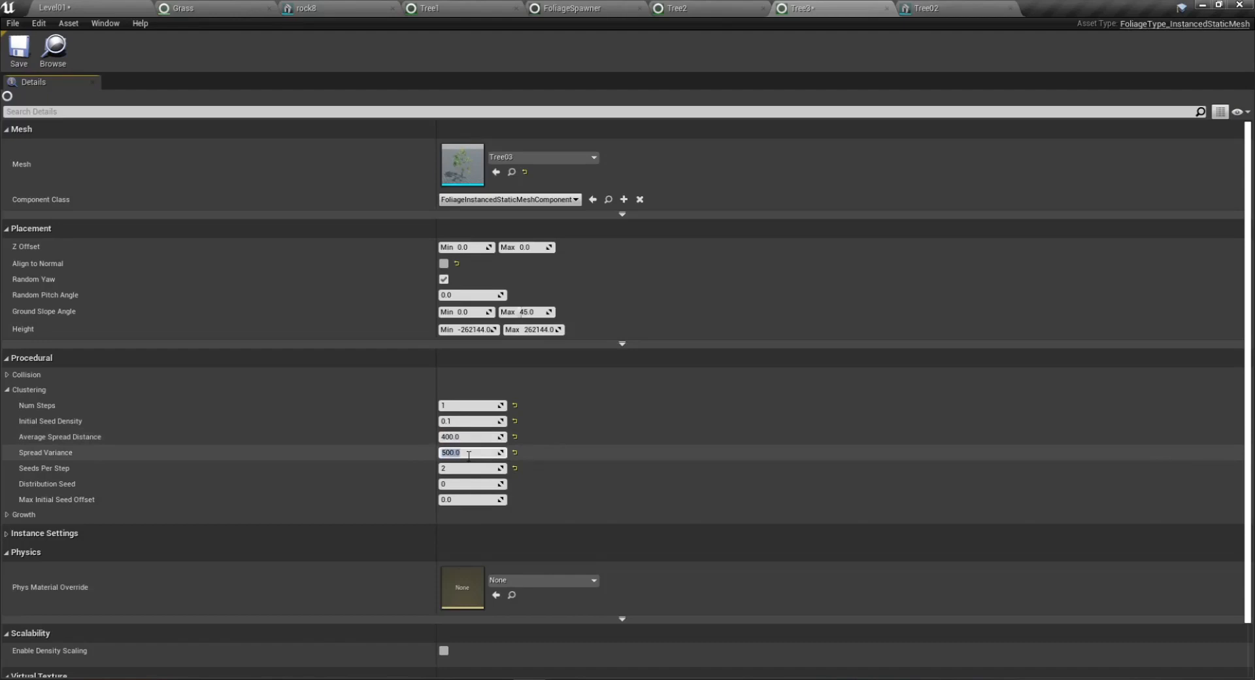
left_click(468, 468)
type("1")
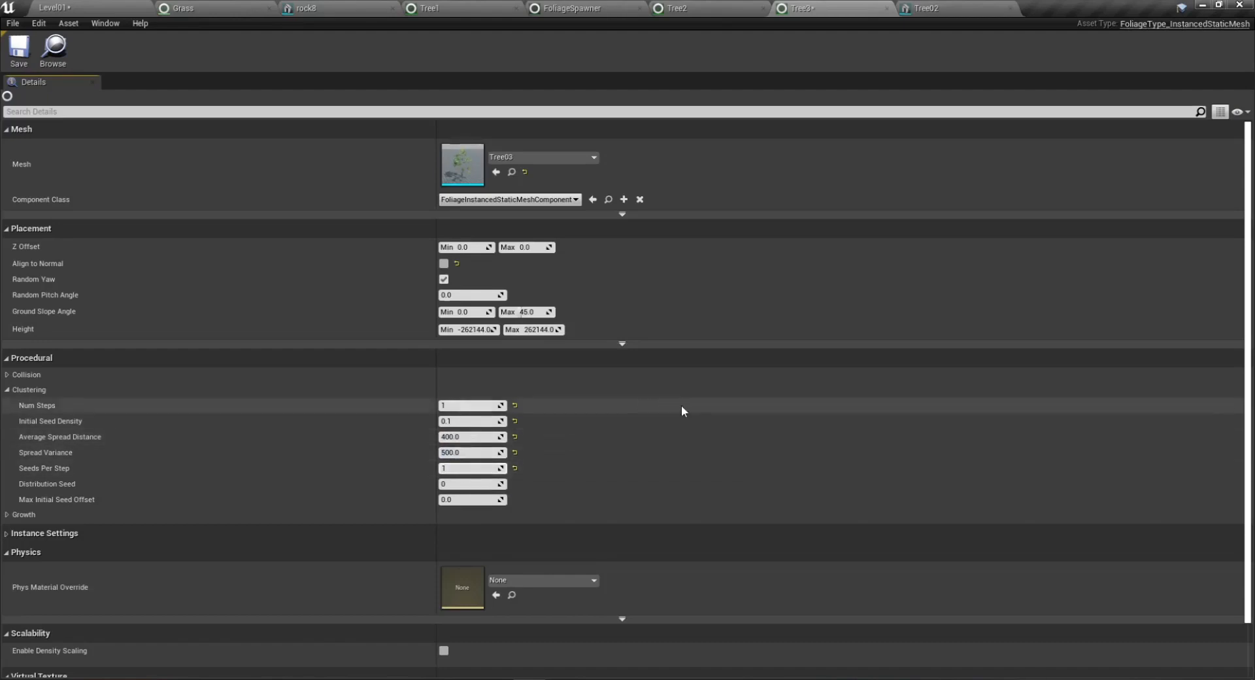
key("Return")
Set Tree3's maximum Procedural Scale to 3 and Max Age to 3 in its growth settings, and save the asset.
scroll(493, 561, "down", 2)
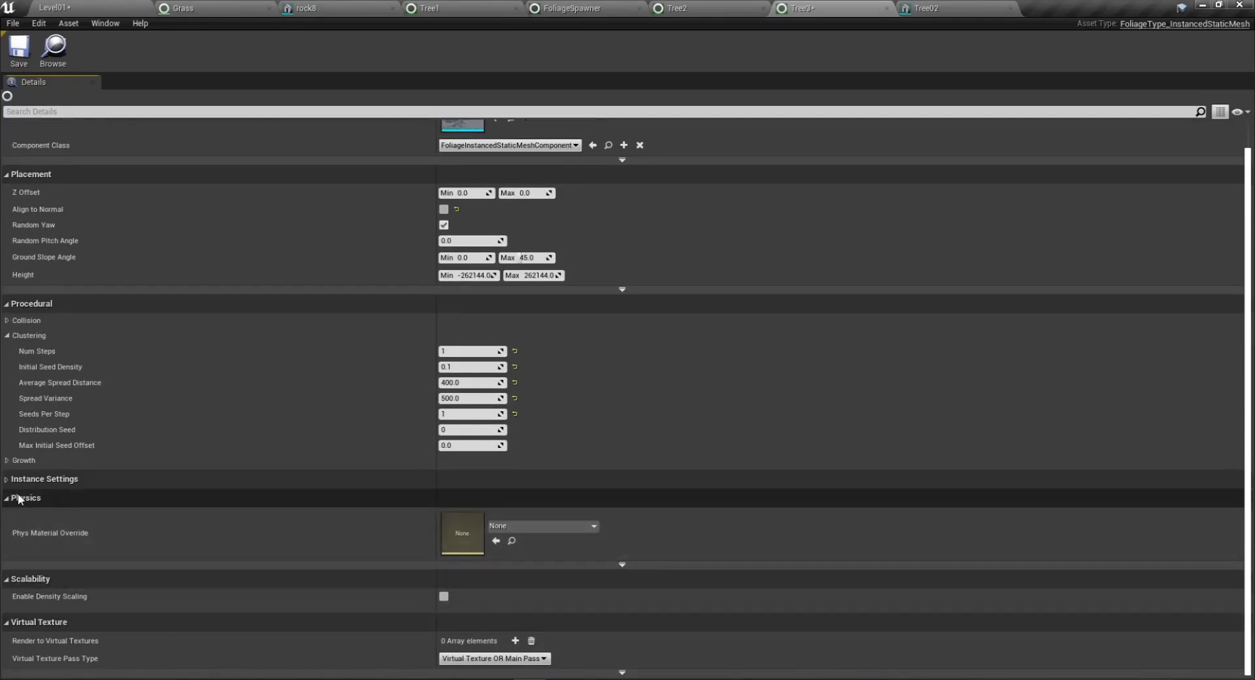
left_click(7, 460)
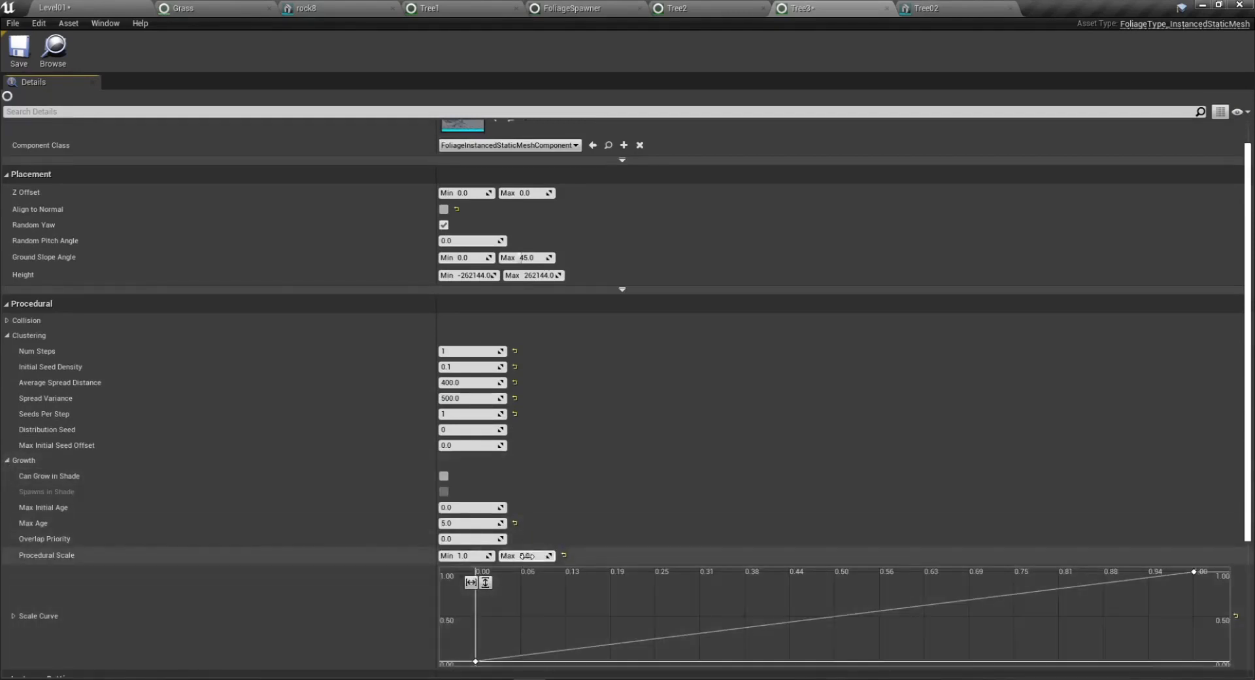
type("3")
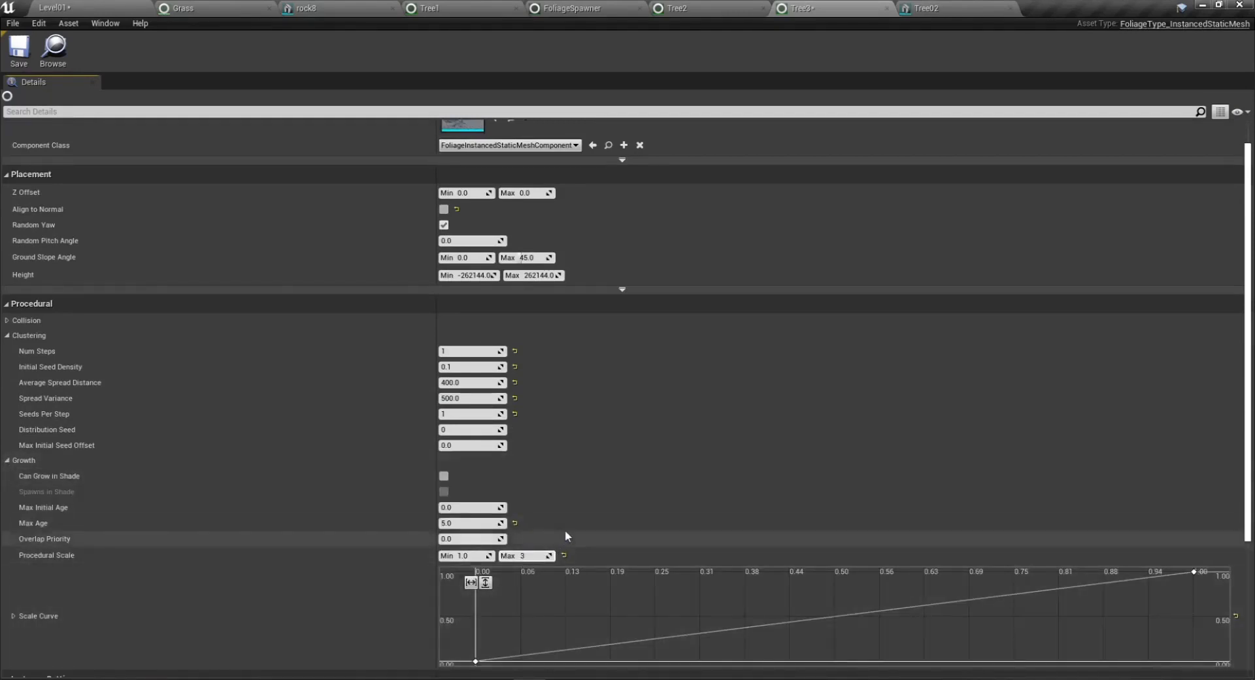
left_click(468, 523)
key("Return")
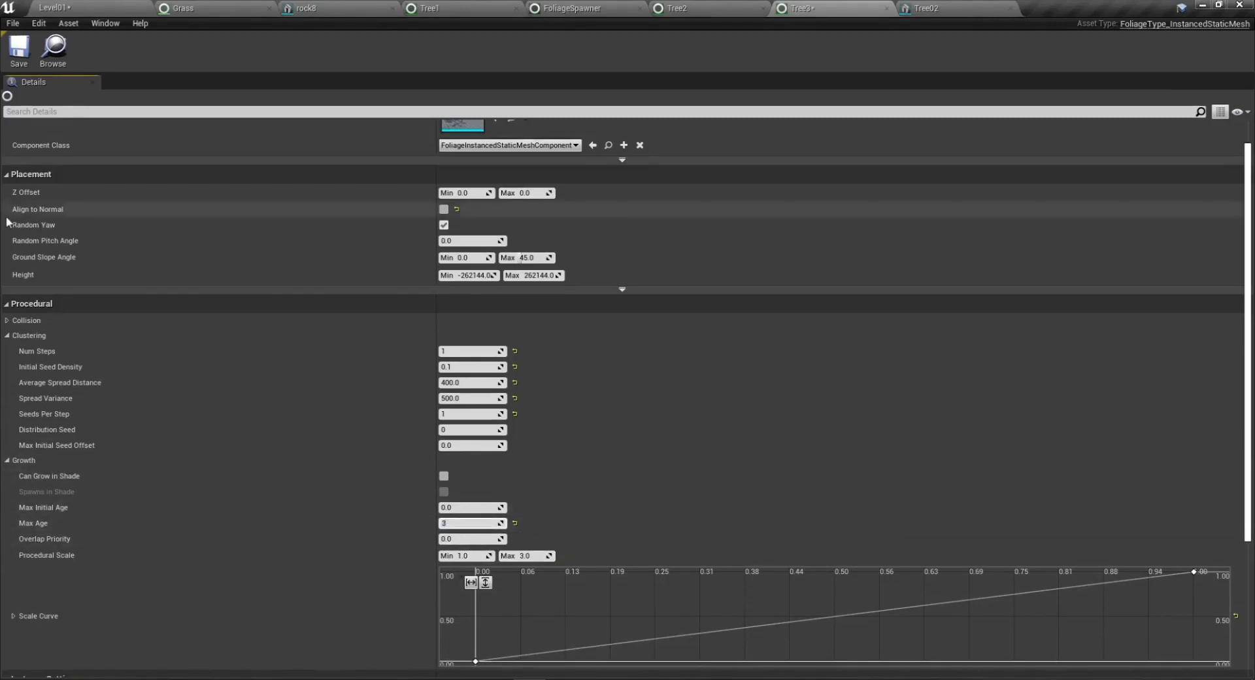
left_click(19, 49)
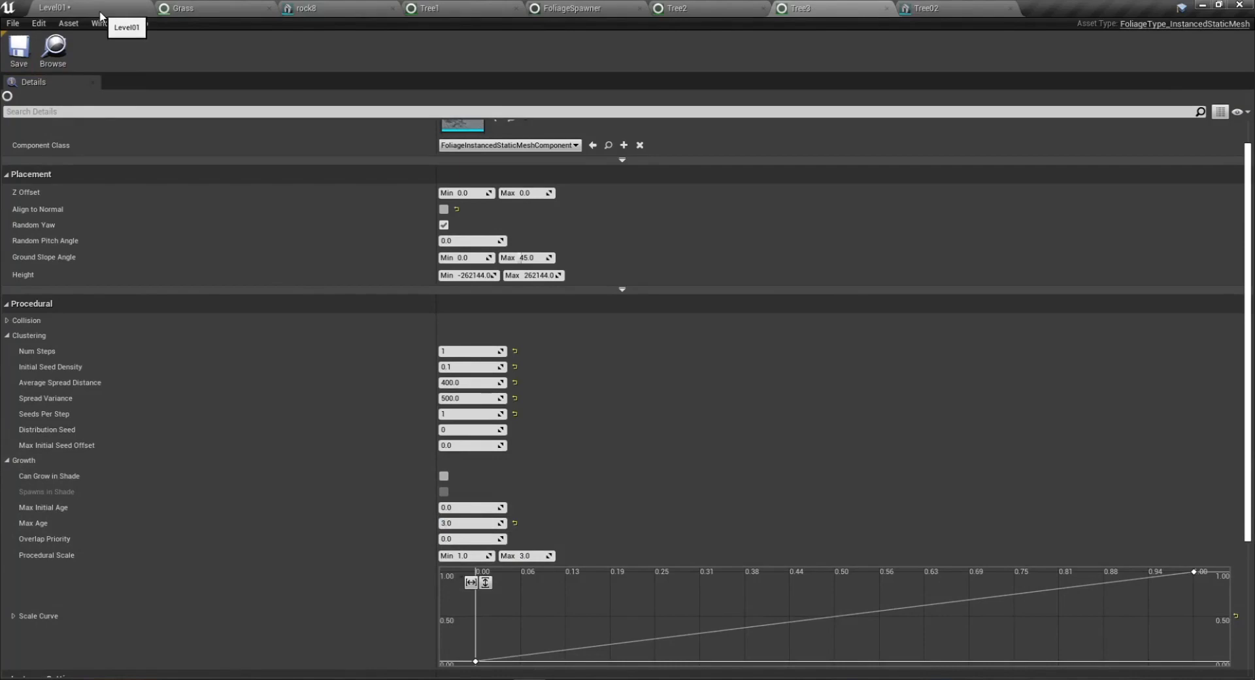
Save the Level01 changes and resimulate the FoliageSpawner volume with the updated Tree3 settings.
left_click(100, 16)
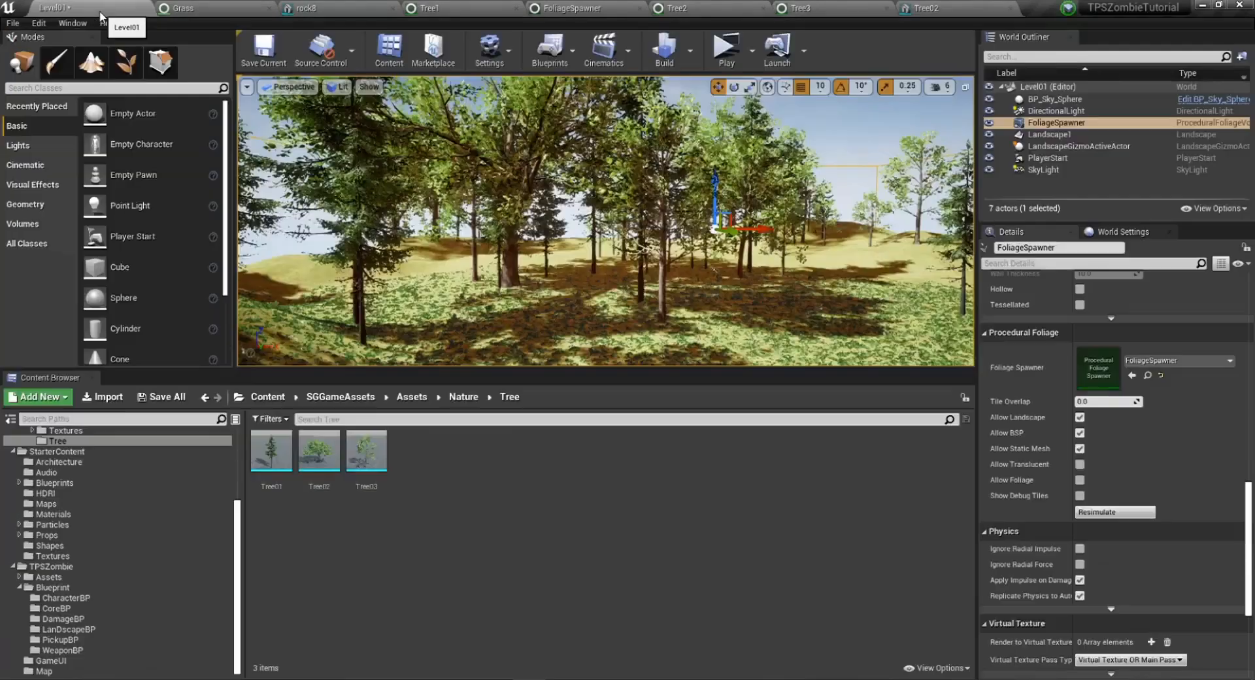
left_click(187, 397)
left_click(734, 465)
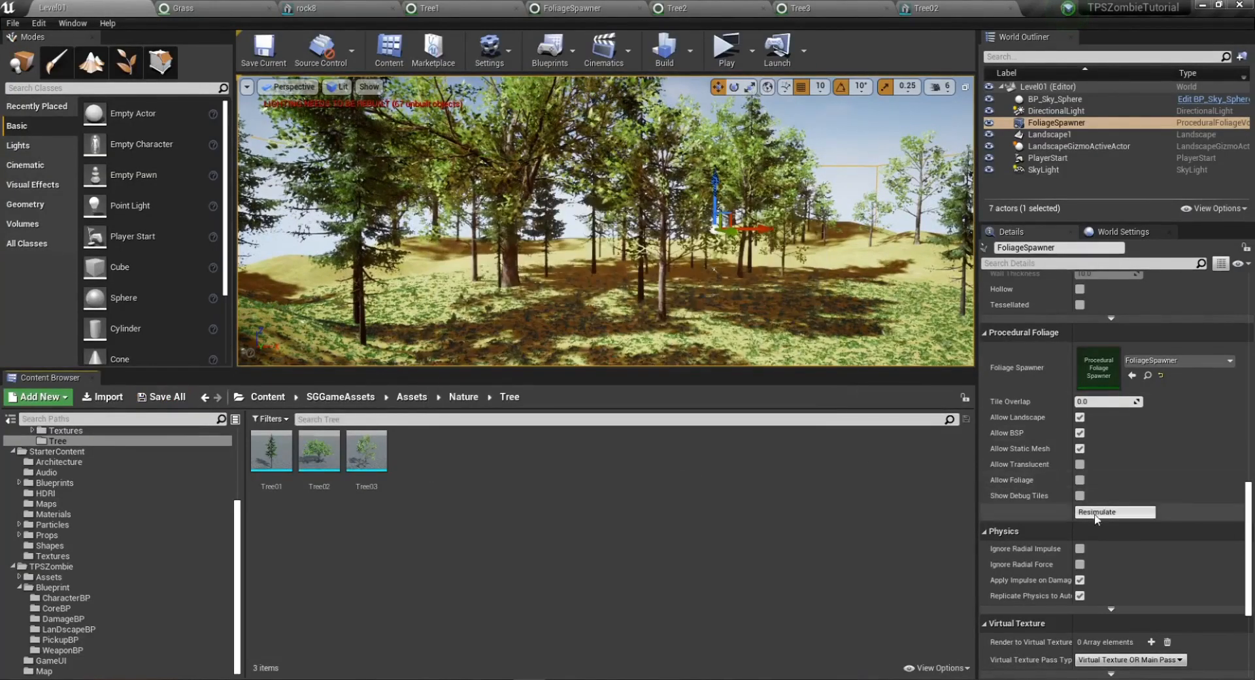
left_click(1097, 512)
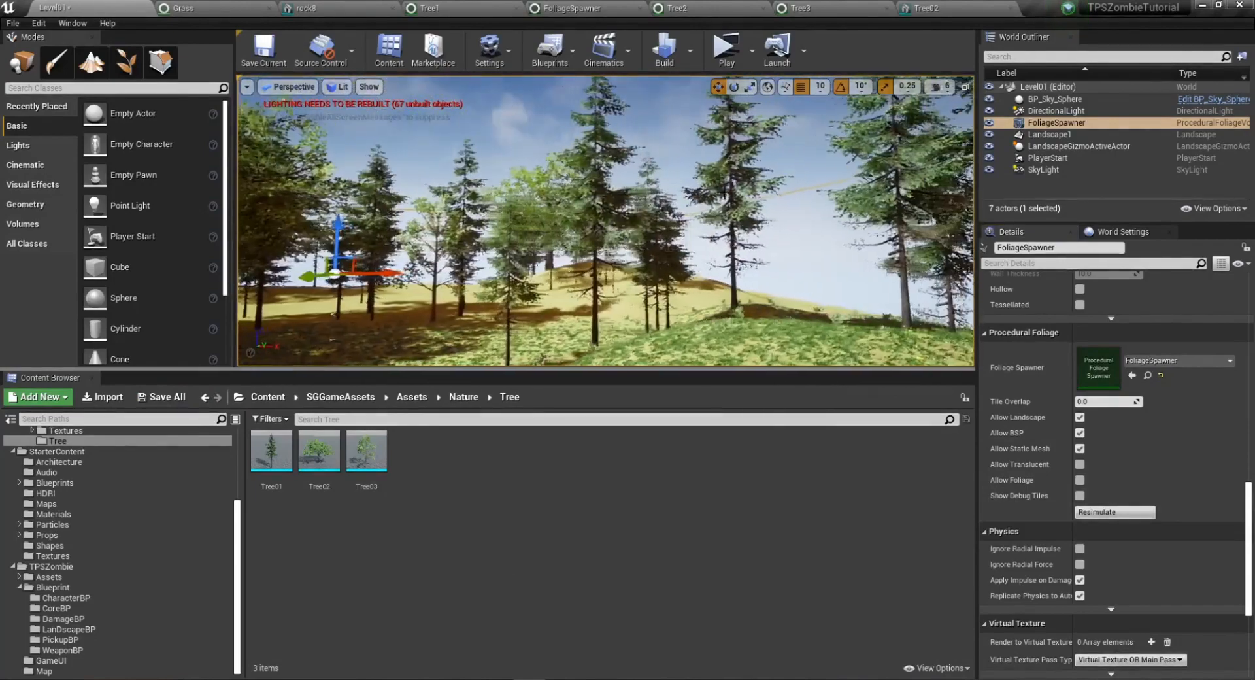
Play the level and run the character through the forest to examine the size and density of the trees.
left_click(727, 52)
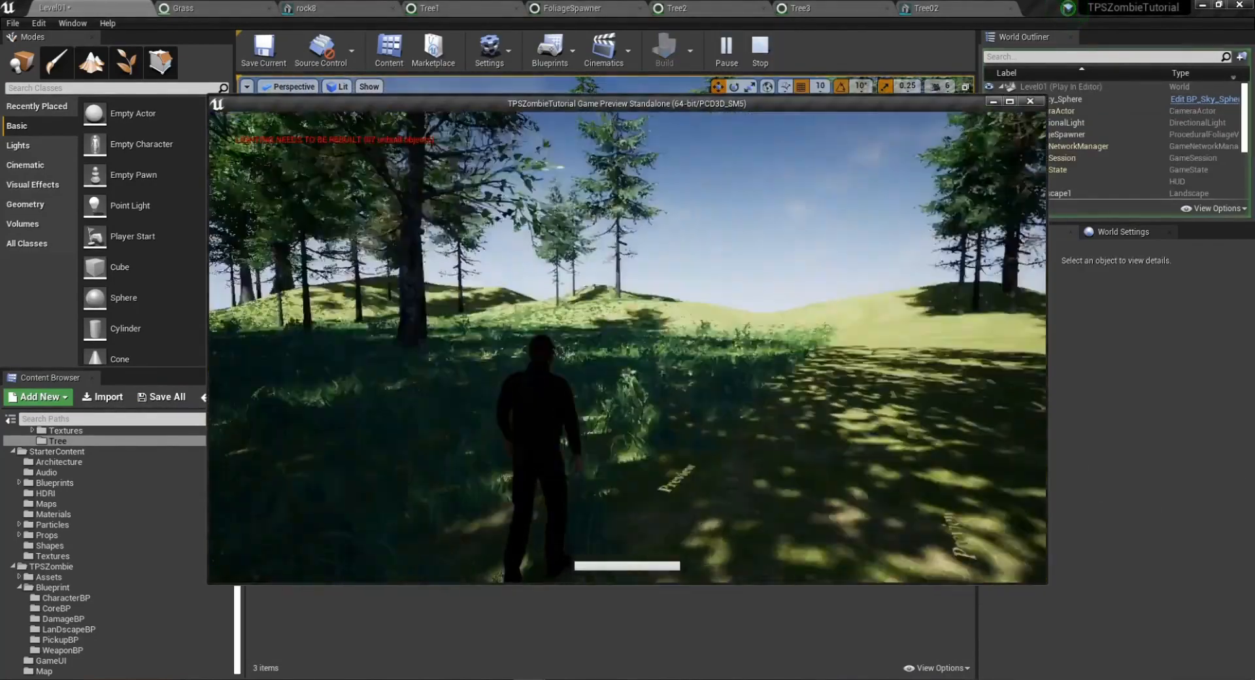
key("space")
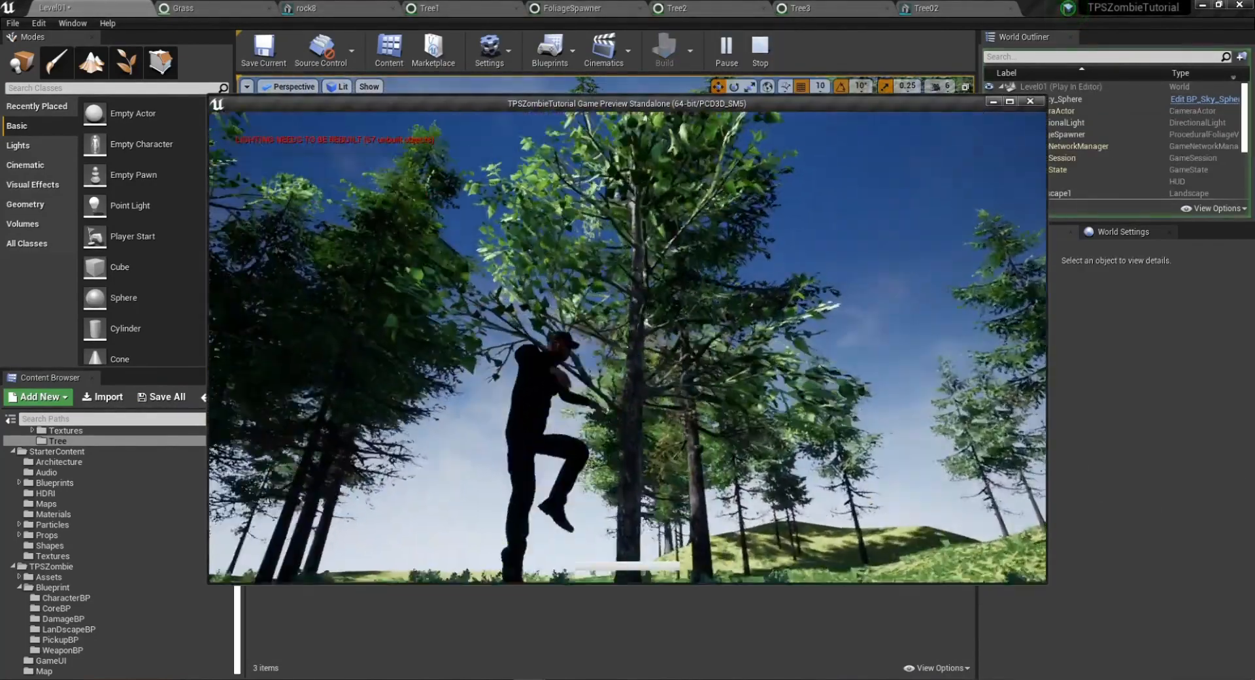
key("w")
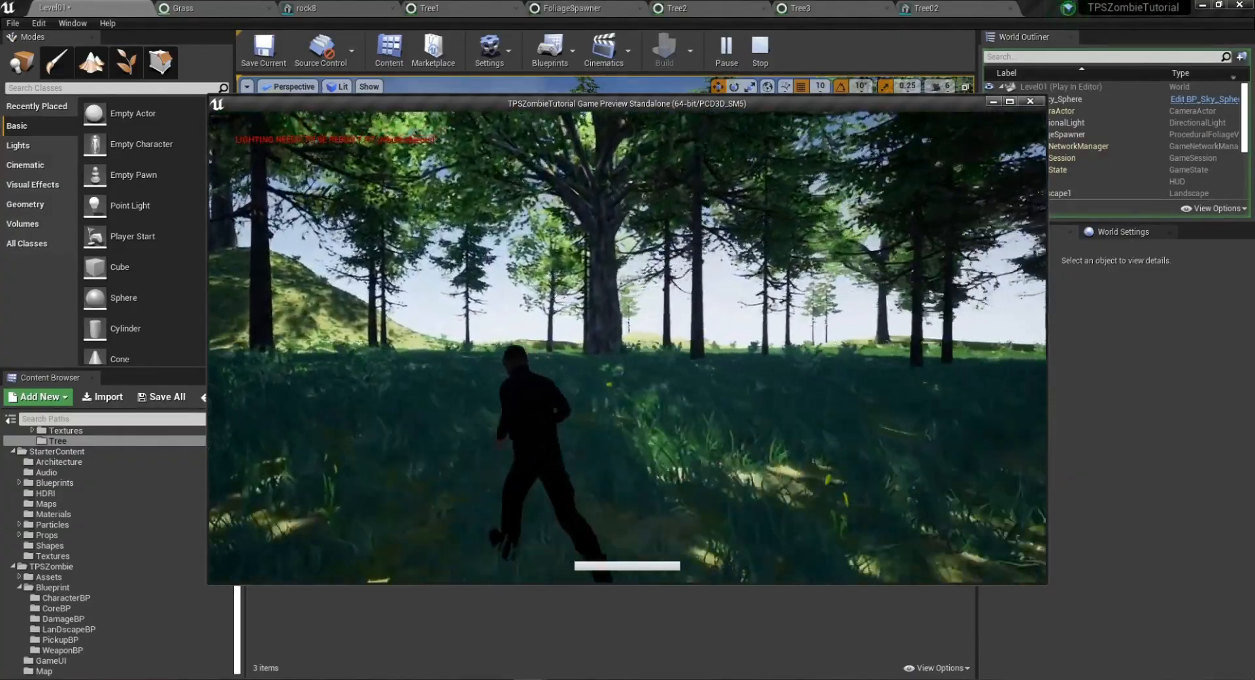
key("w")
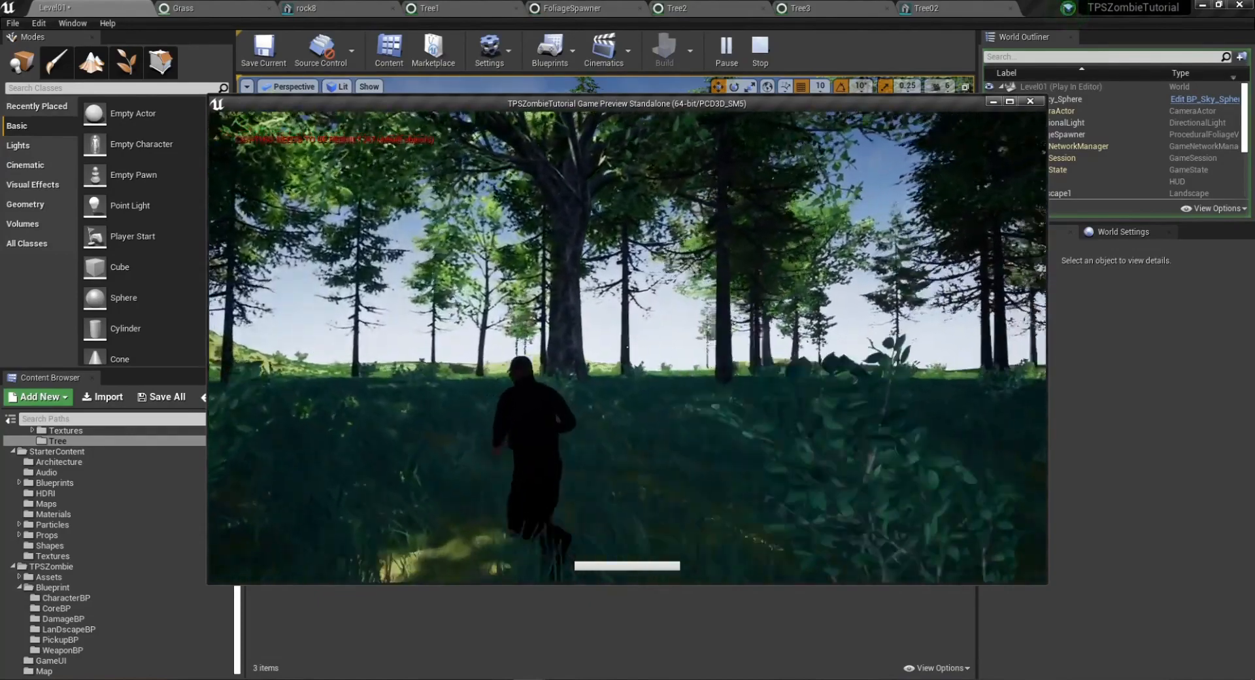
key("w")
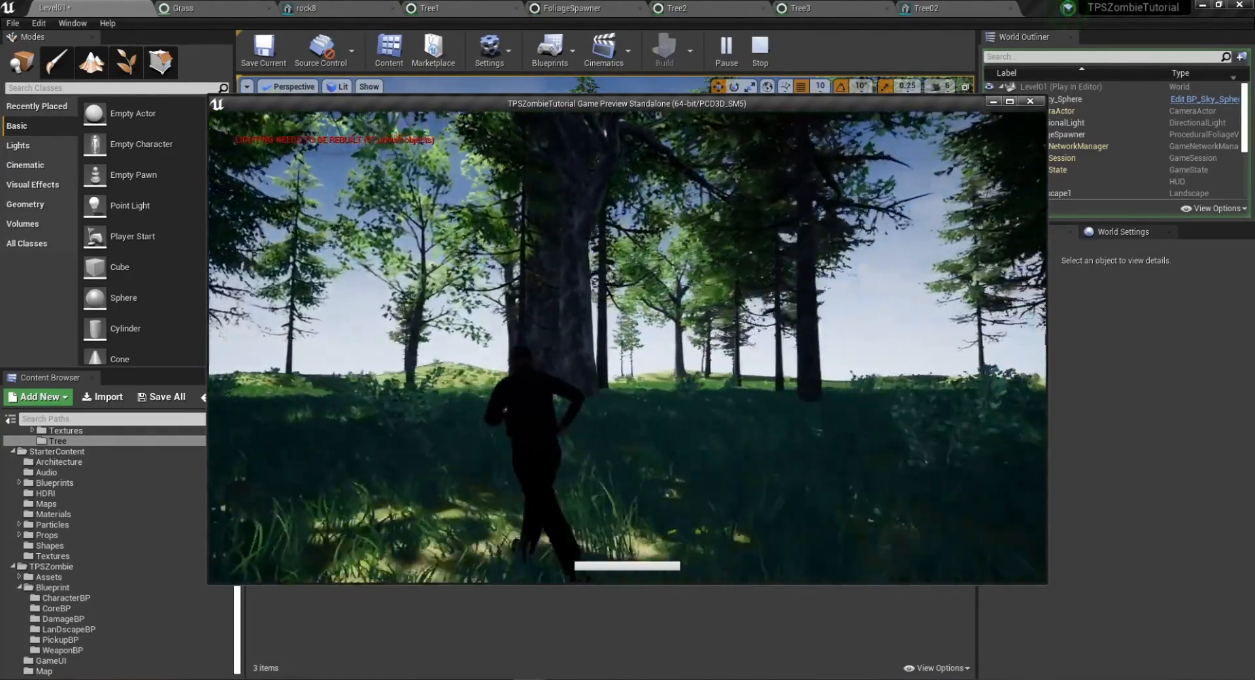
key("w")
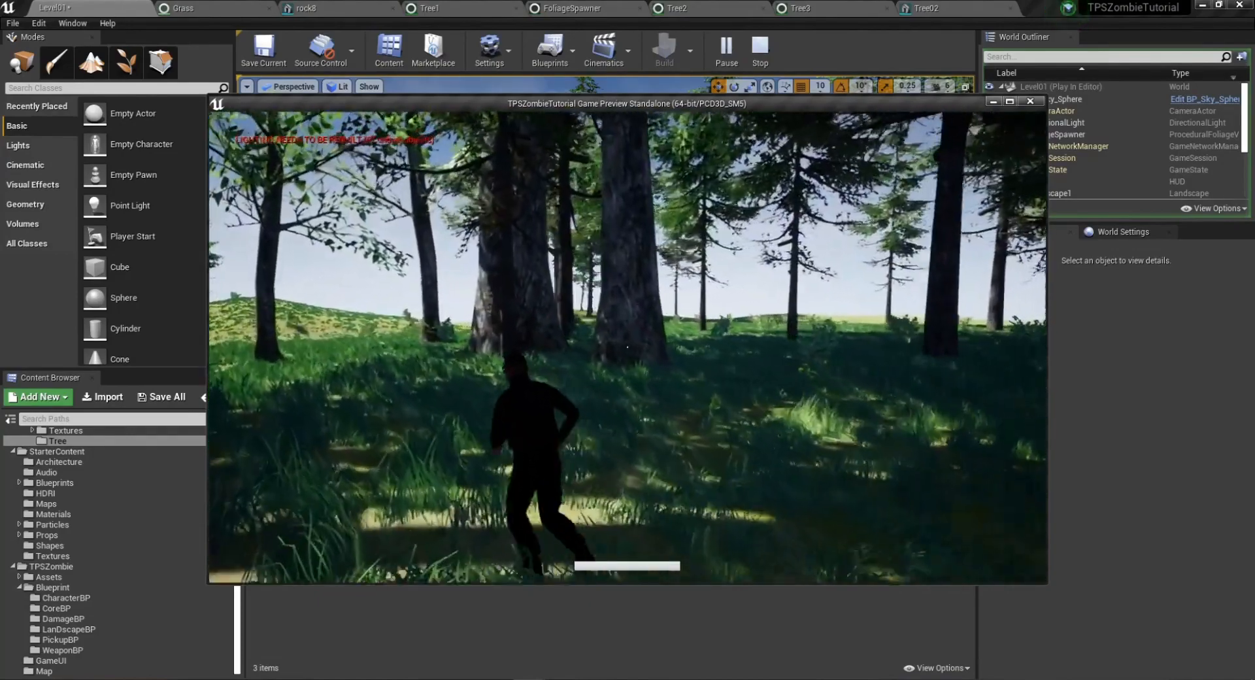
key("w")
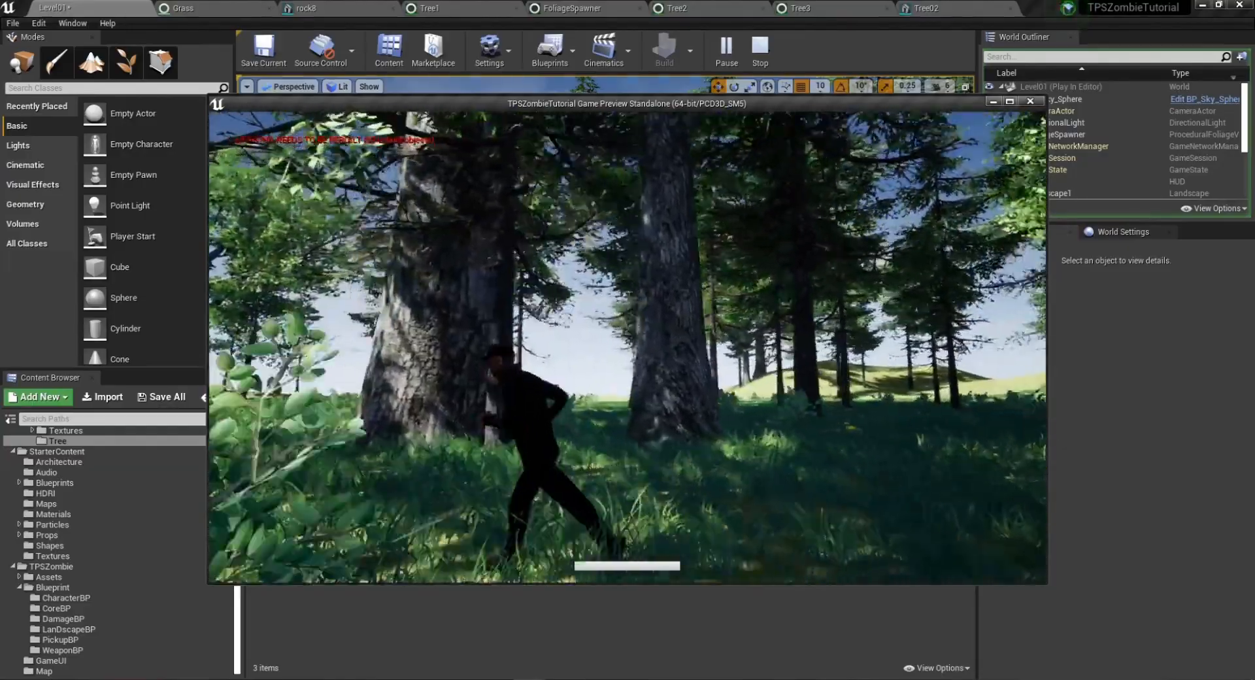
key("w")
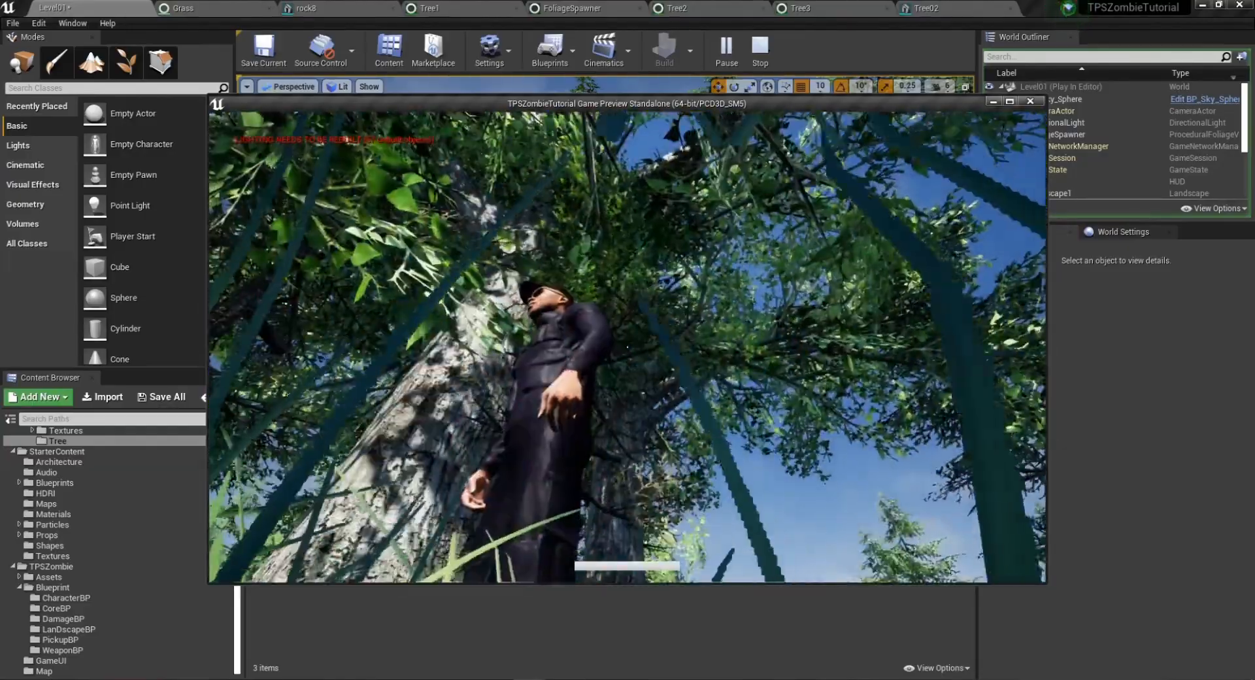
key("Escape")
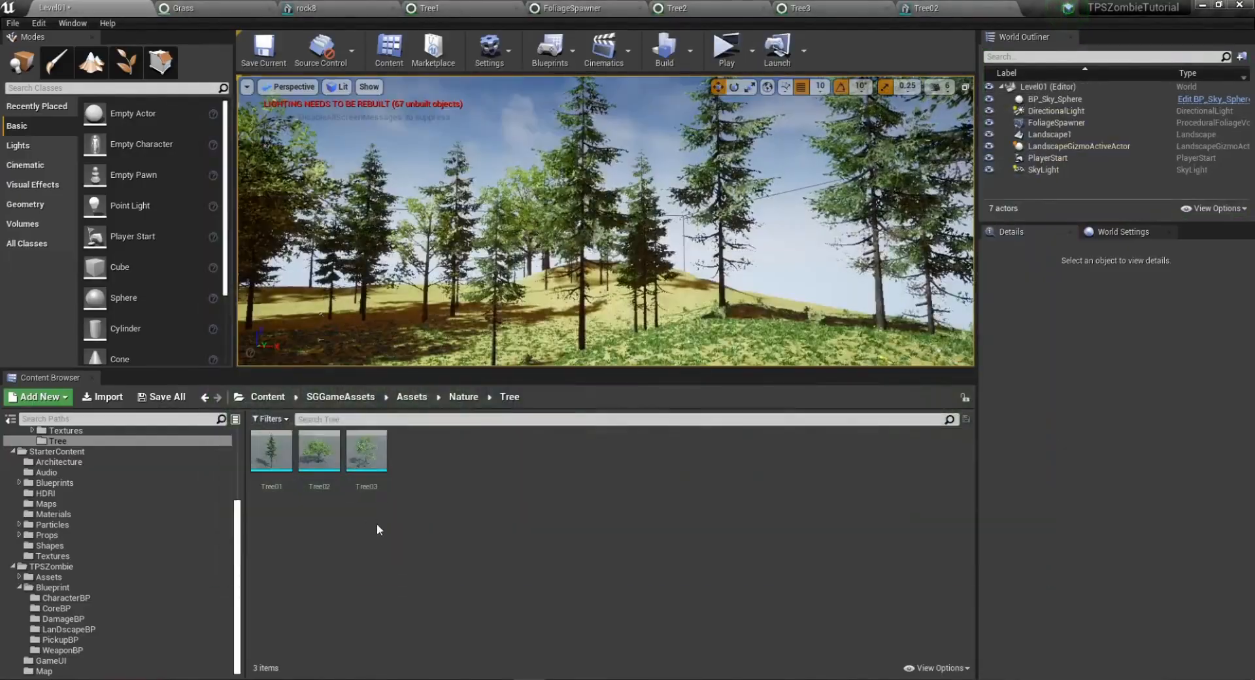
Set Tree2's Procedural Scale to minimum 0.5 and maximum 1 and its Max Age to 3, and save all changes.
left_click(751, 8)
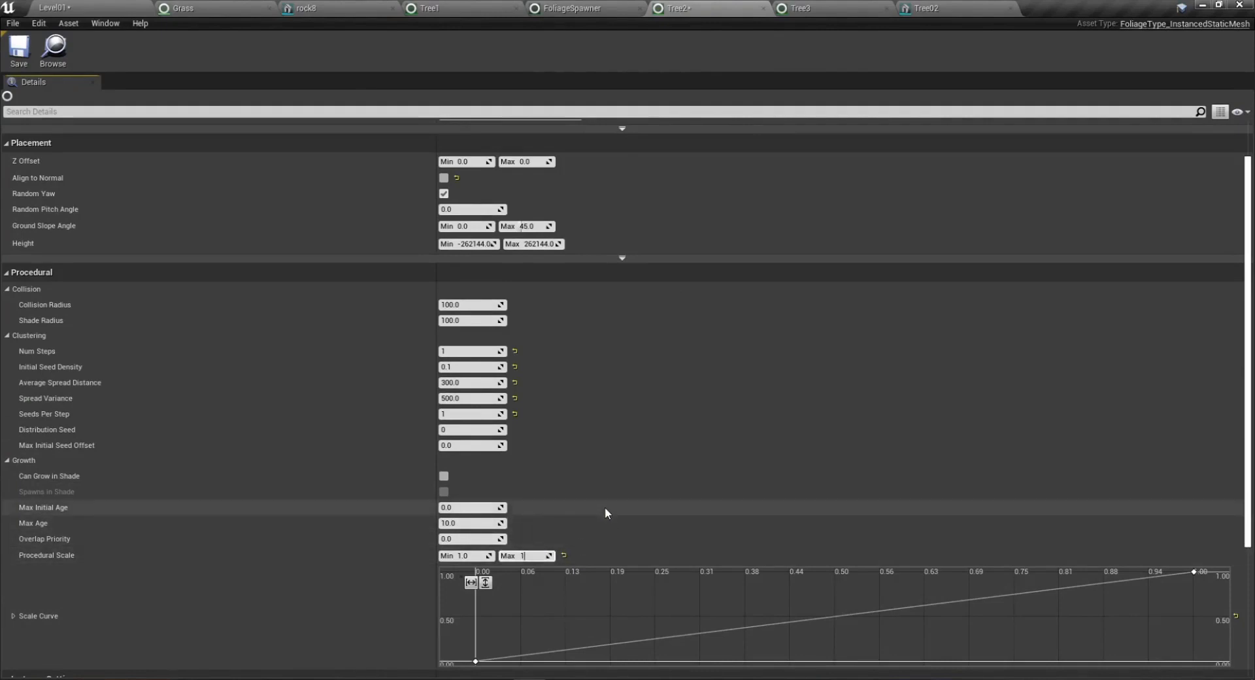
key("Return")
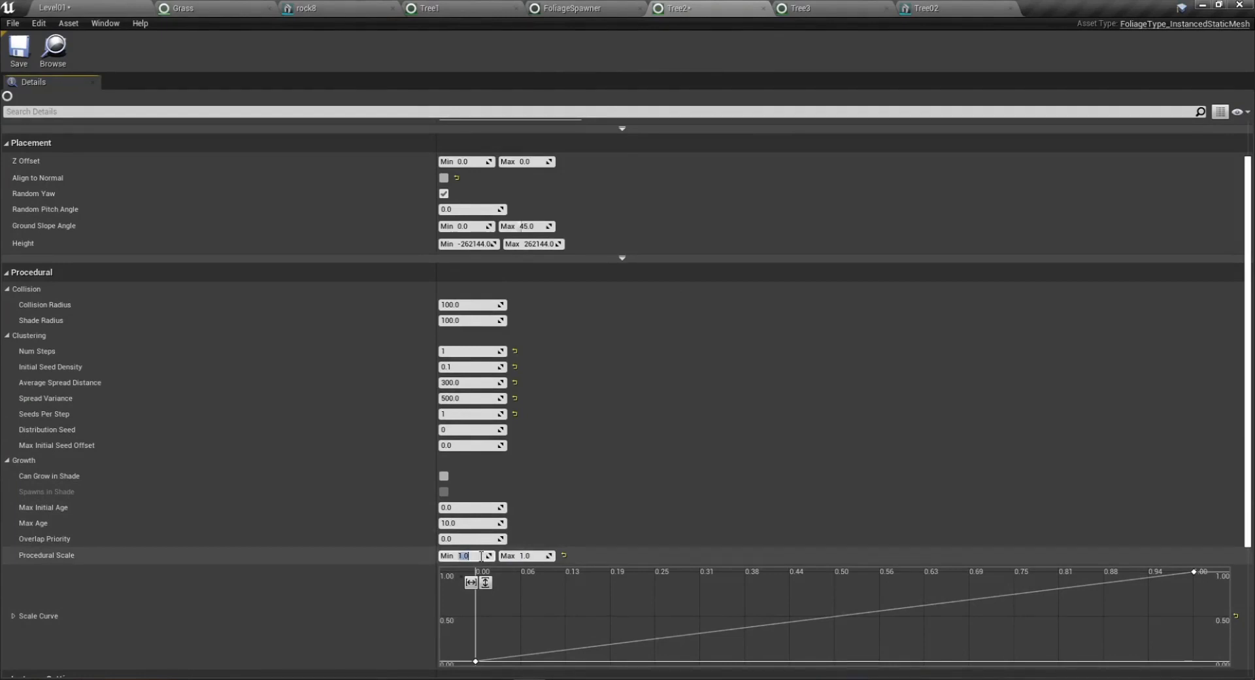
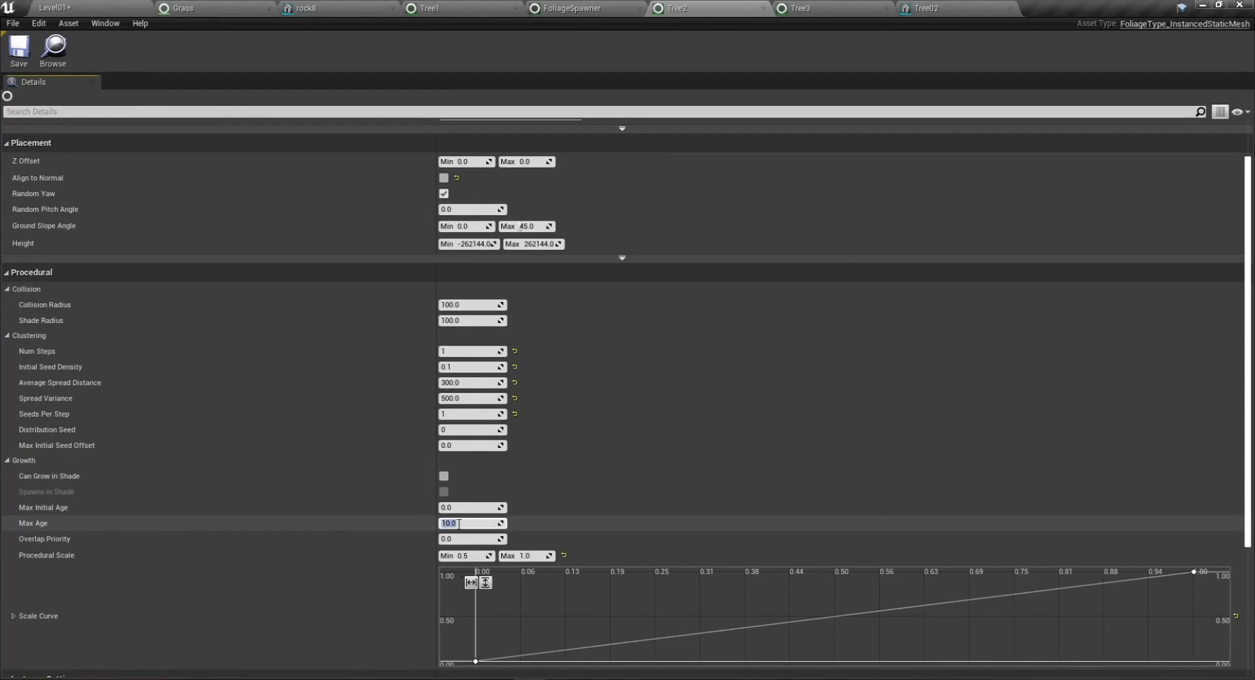
key("Return")
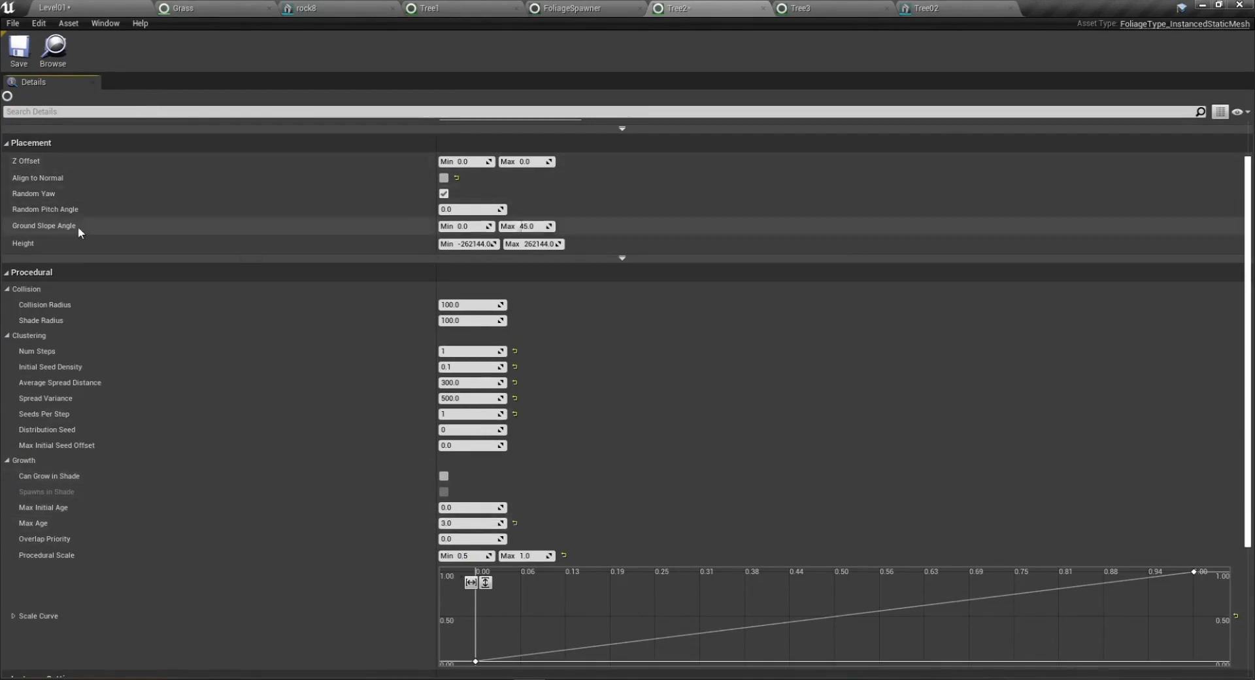
left_click(83, 12)
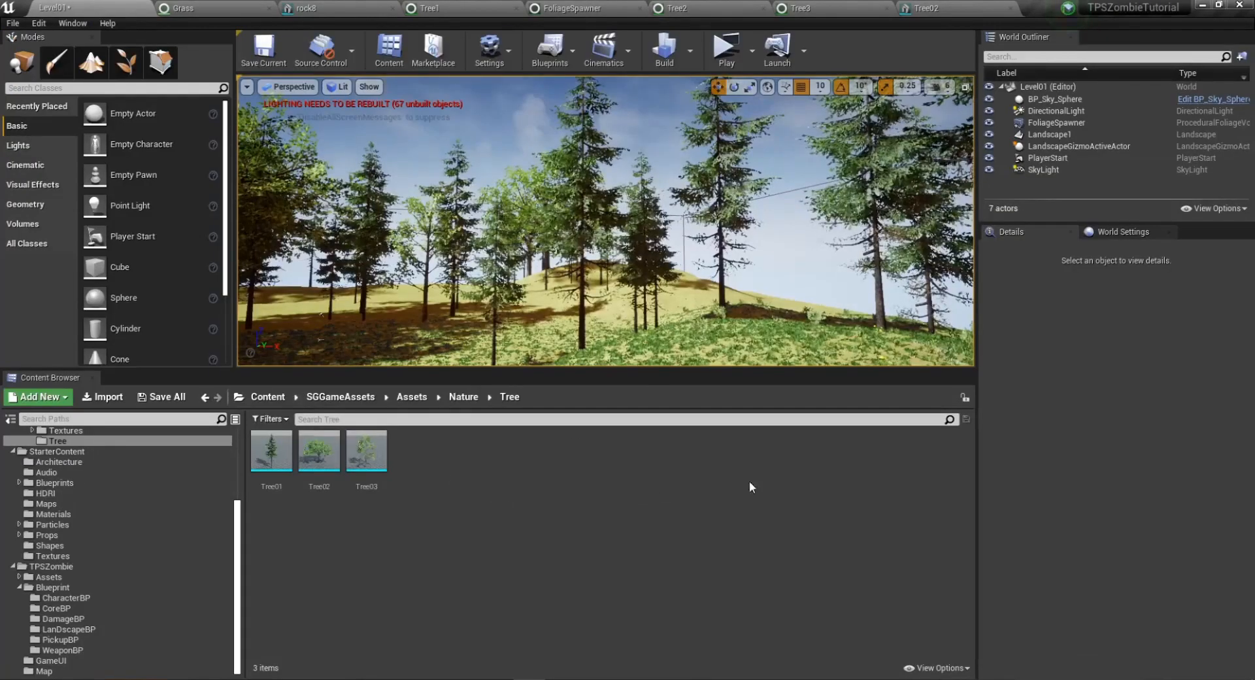
left_click(161, 397)
left_click(747, 465)
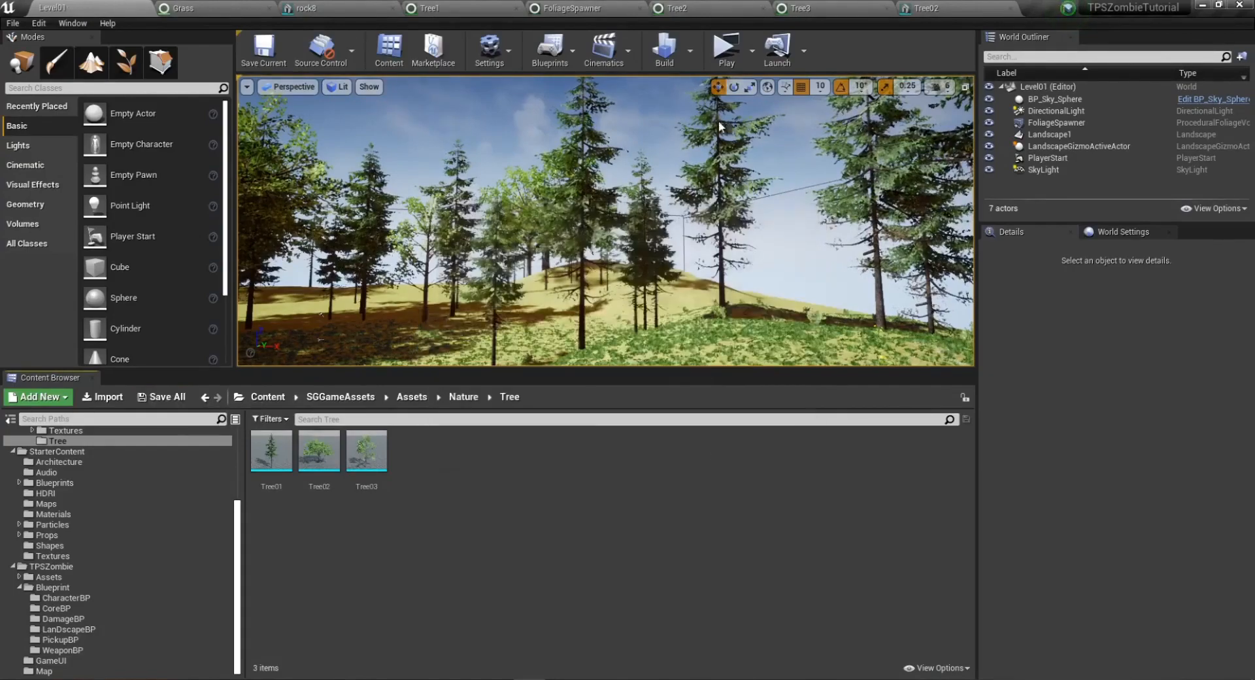
Close the Tree02 mesh editor and set Tree2's Spread Variance to 1000, Average Spread Distance to 500 and Initial Seed Density to 0.06, saving the asset.
left_click(938, 8)
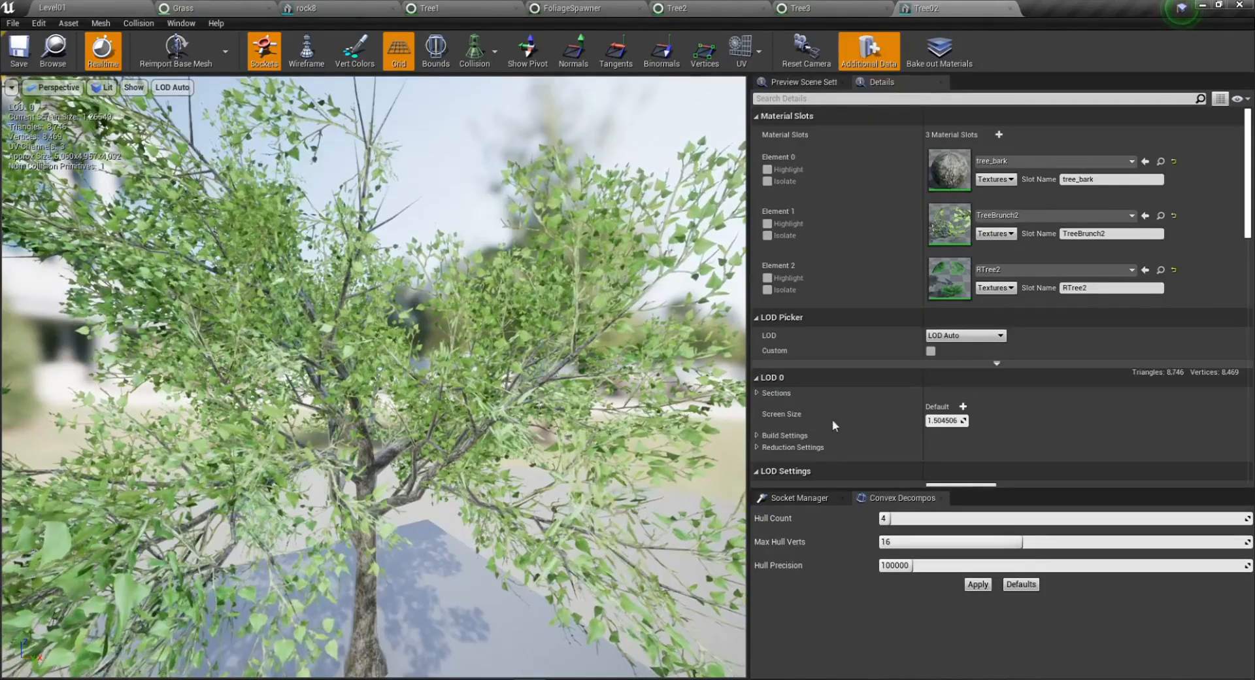
left_click(1011, 8)
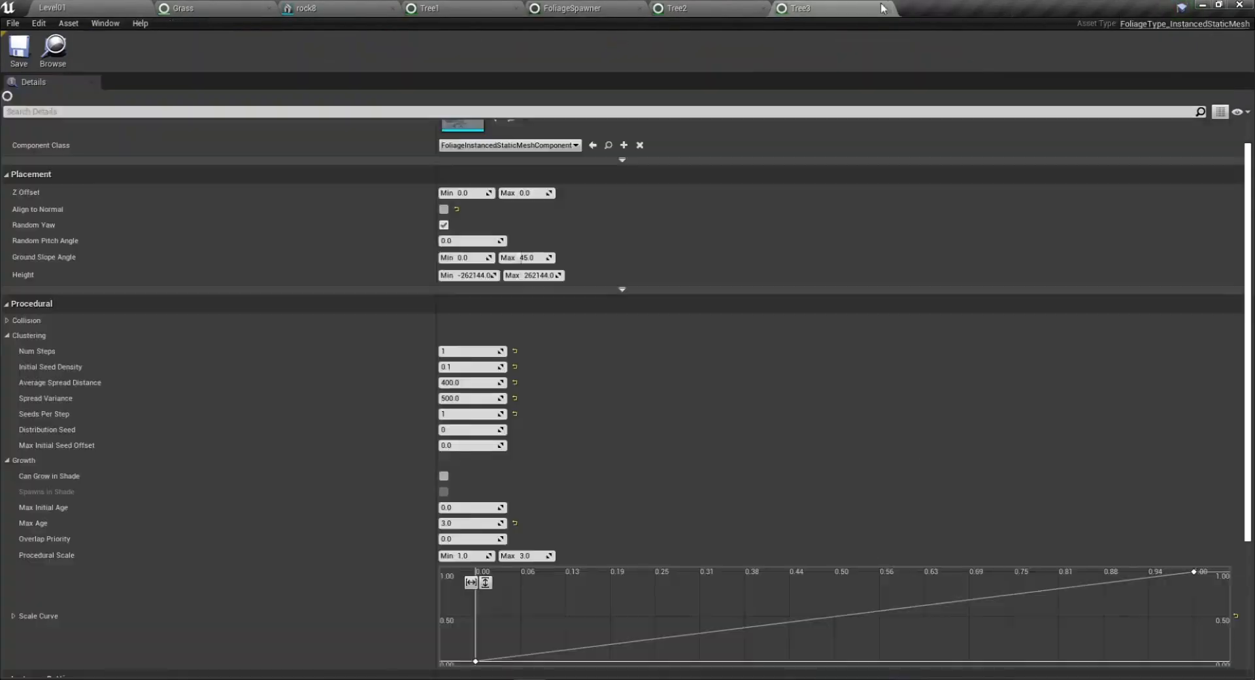
scroll(594, 525, "down", 3)
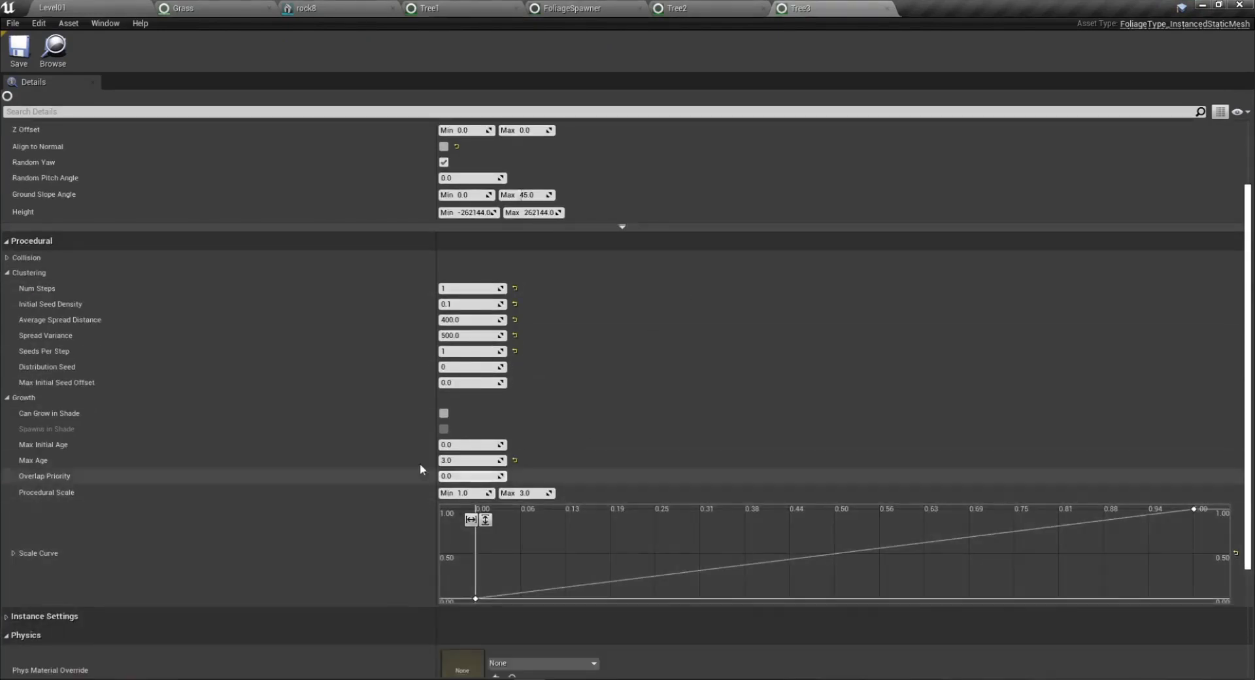
left_click(700, 12)
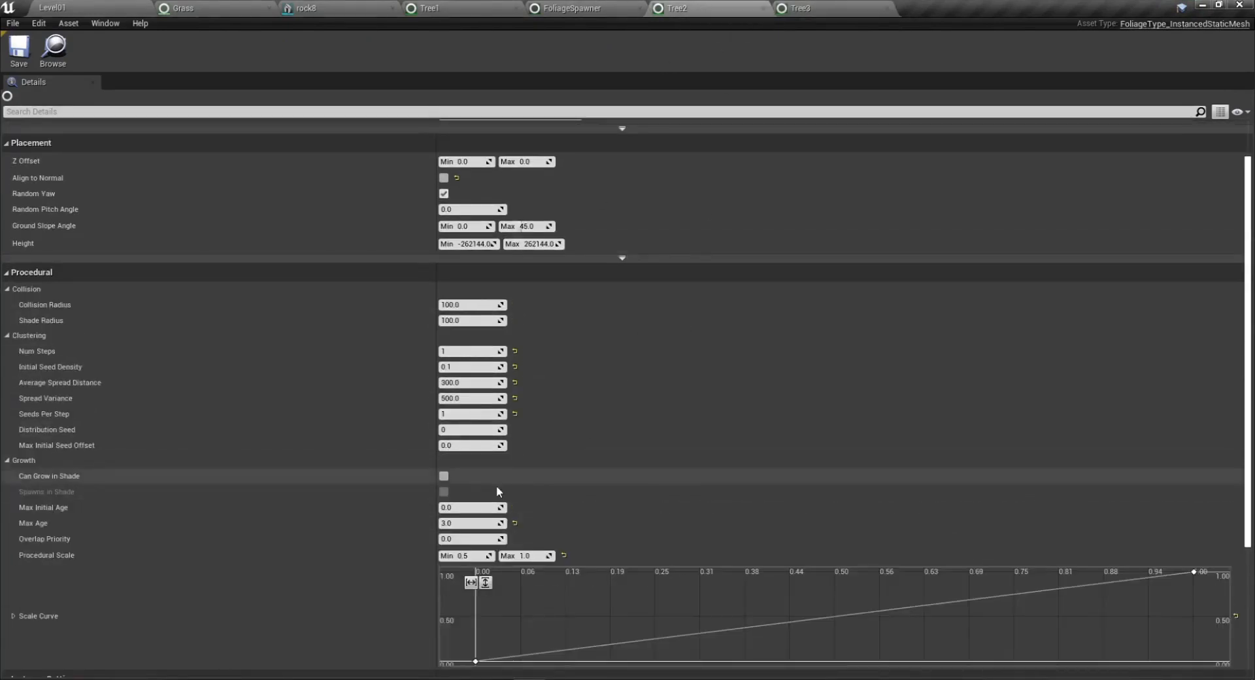
left_click(471, 398)
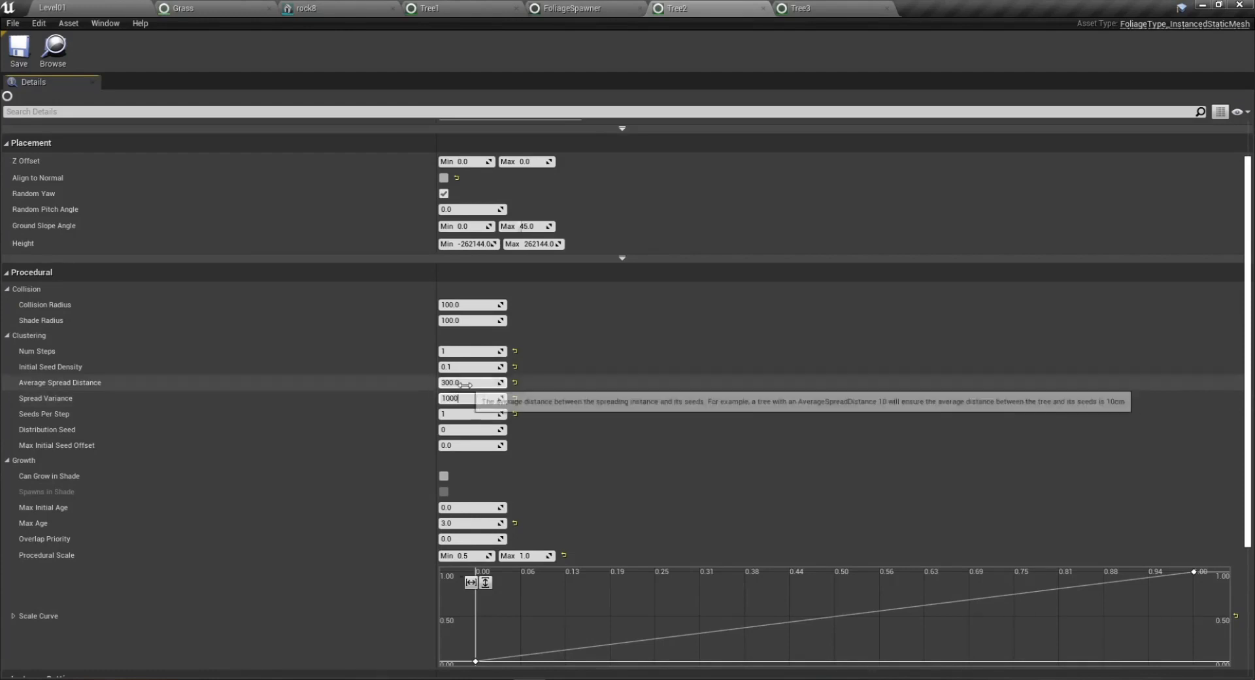
left_click(470, 383)
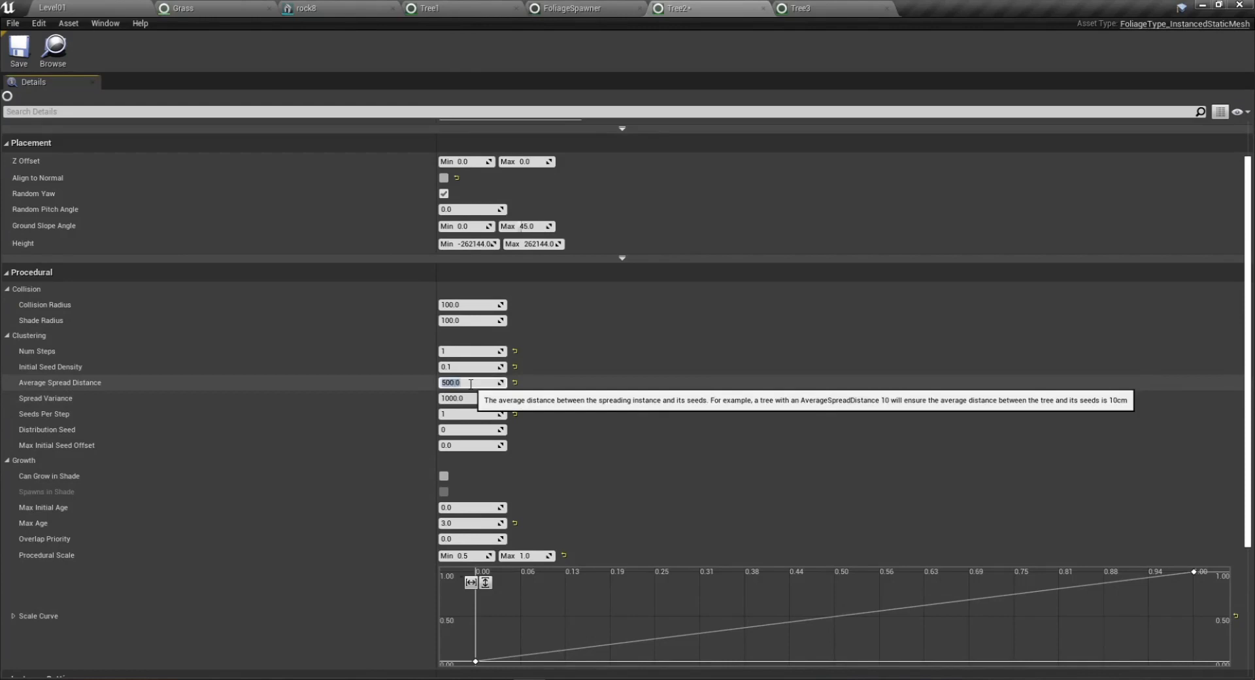
key("Return")
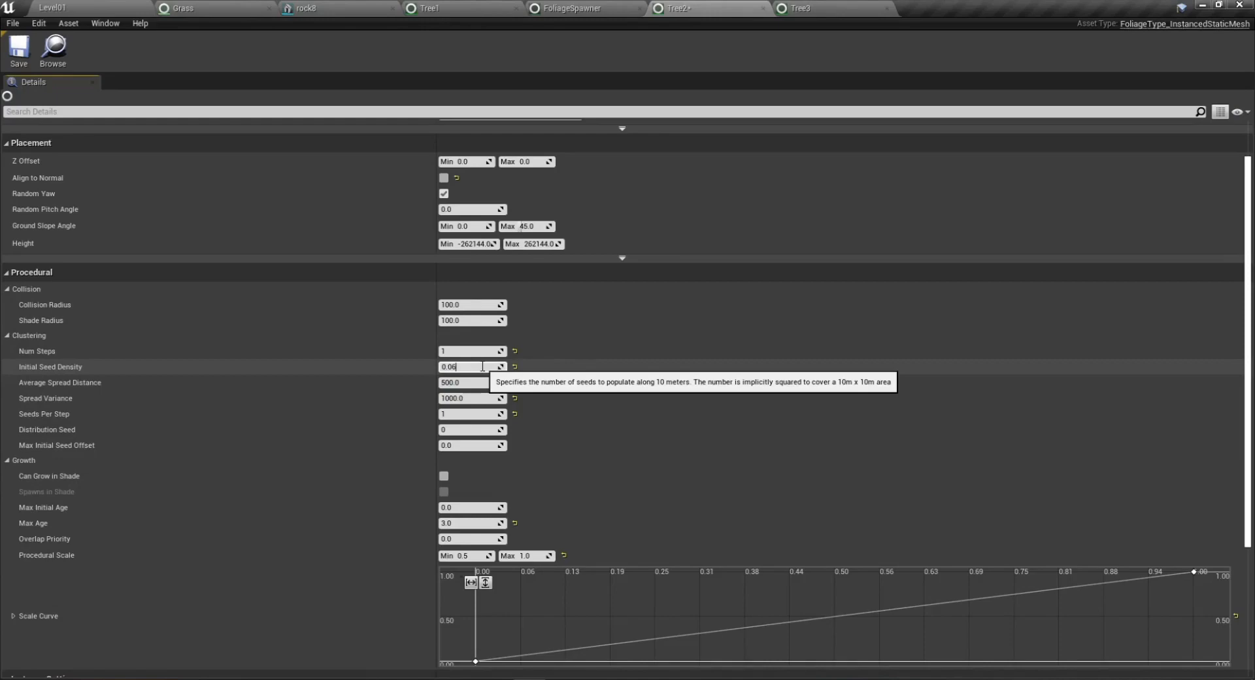
left_click(483, 366)
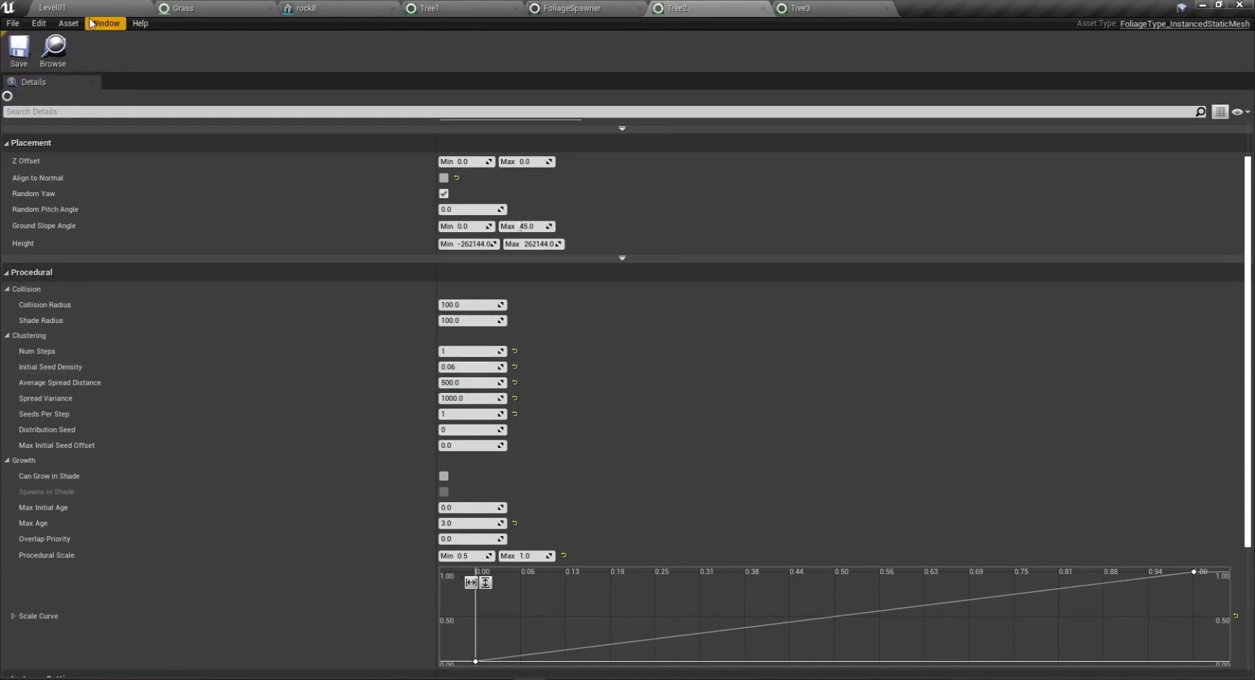
Resimulate the FoliageSpawner volume in Level01 with the wider Tree2 spacing and inspect the trees from above.
left_click(53, 8)
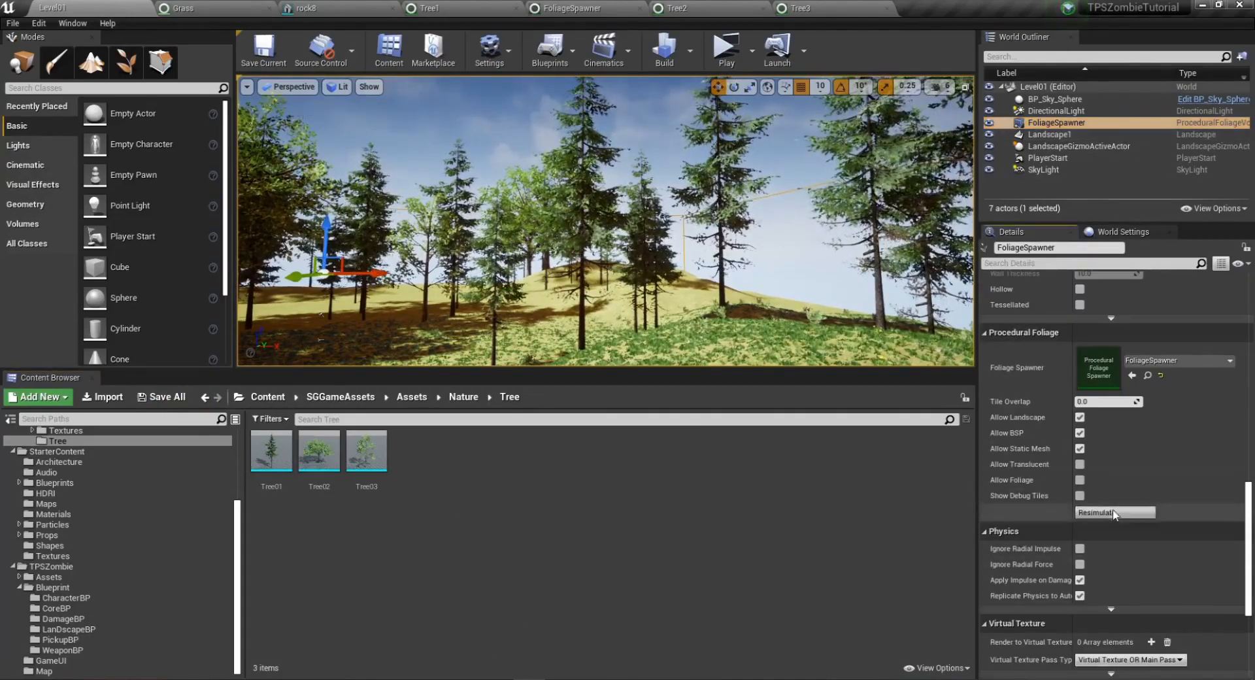
left_click(1116, 514)
right_click_drag(793, 288, 657, 266)
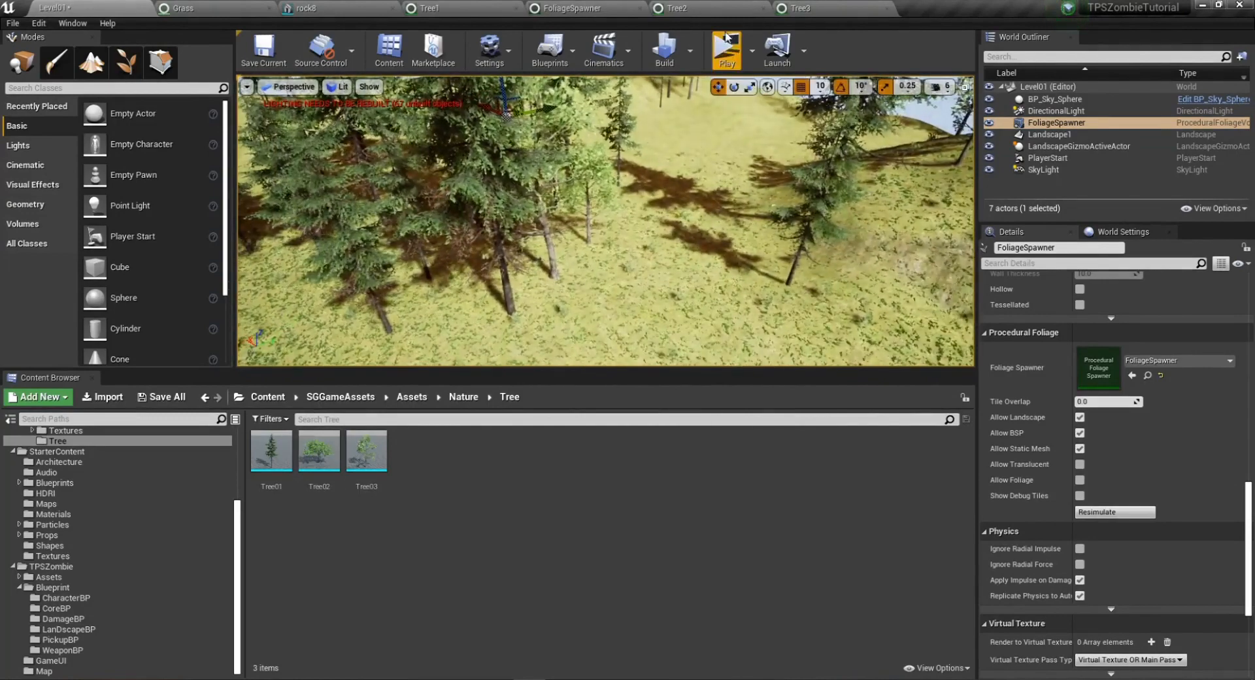
Compare with Tree3's seed density, change Tree2's Initial Seed Density and save the Tree2 asset.
left_click(819, 8)
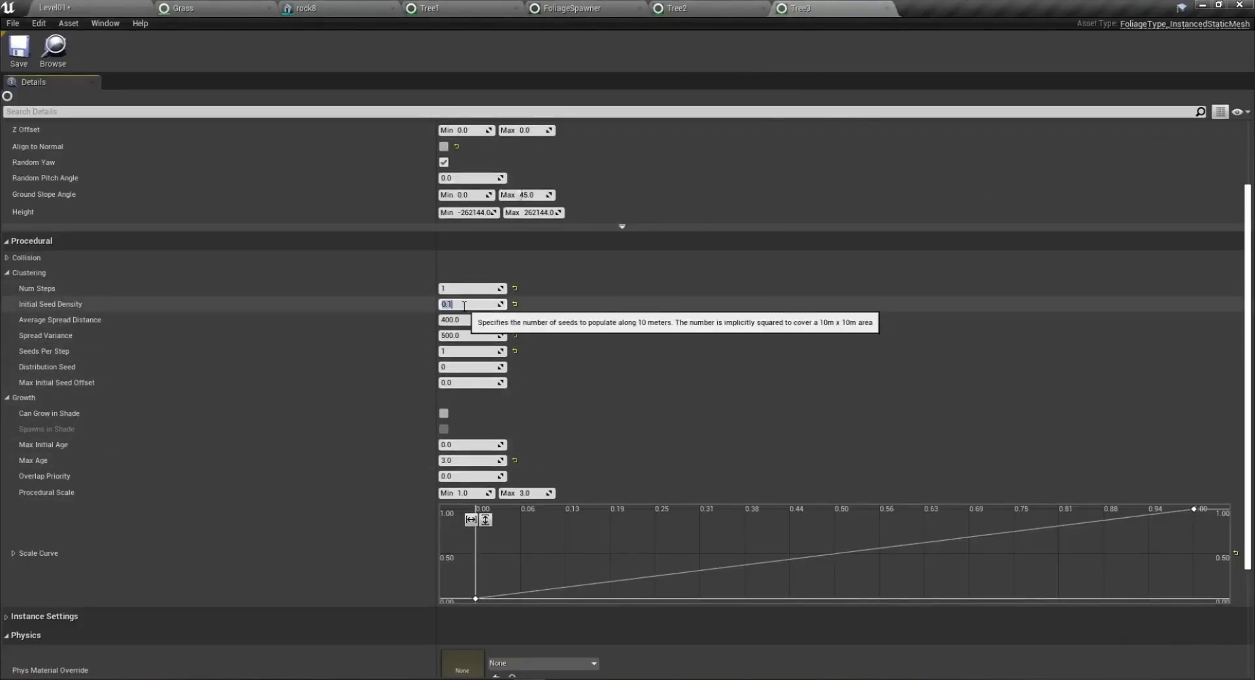
left_click(703, 10)
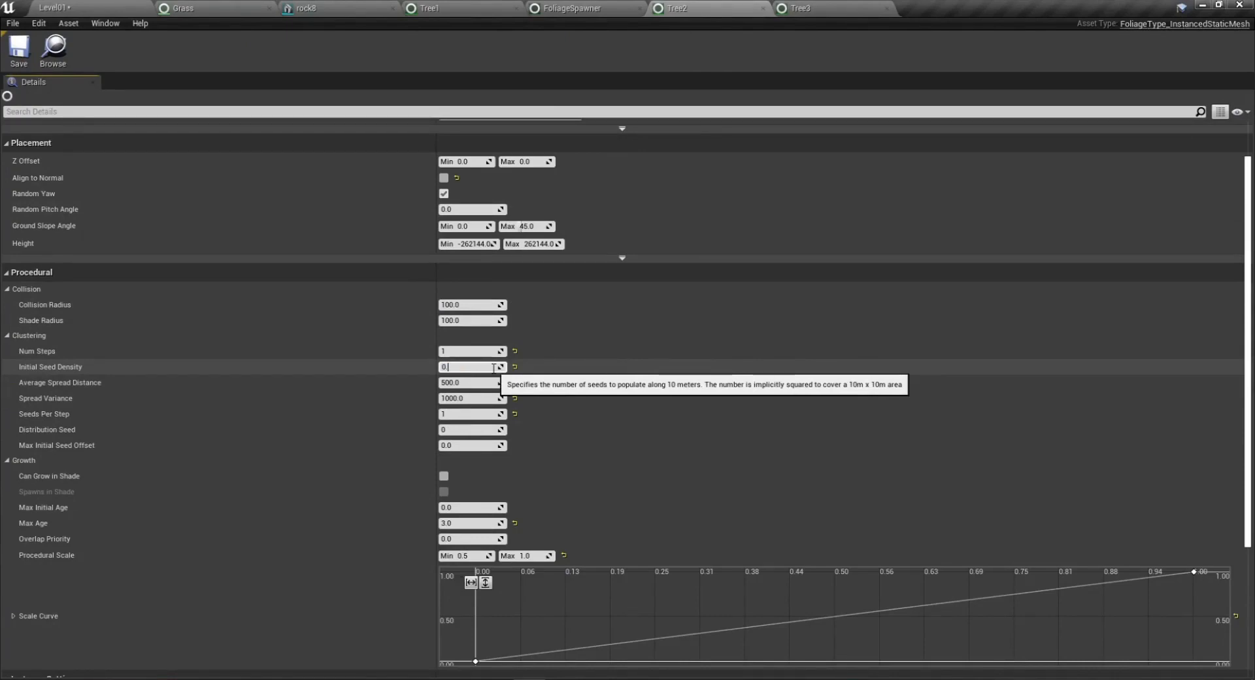
key("Return")
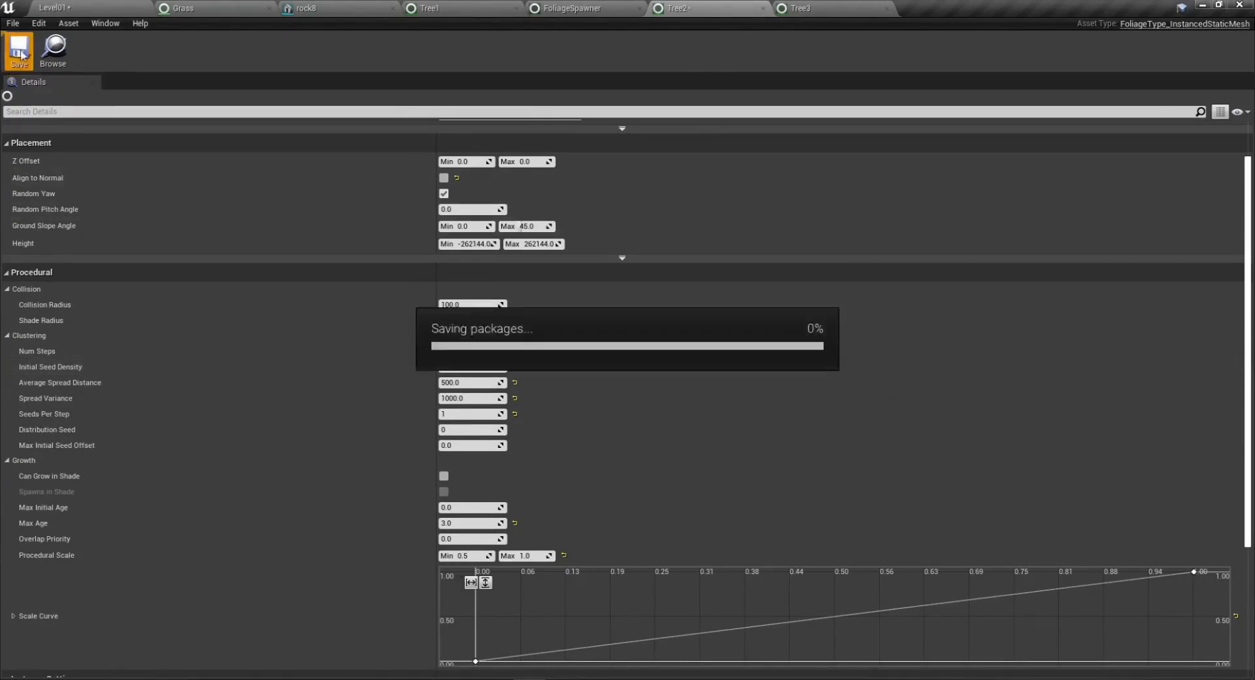
Resimulate the FoliageSpawner volume with Tree2's new seed density and look around the regenerated forest.
left_click(53, 9)
key("f")
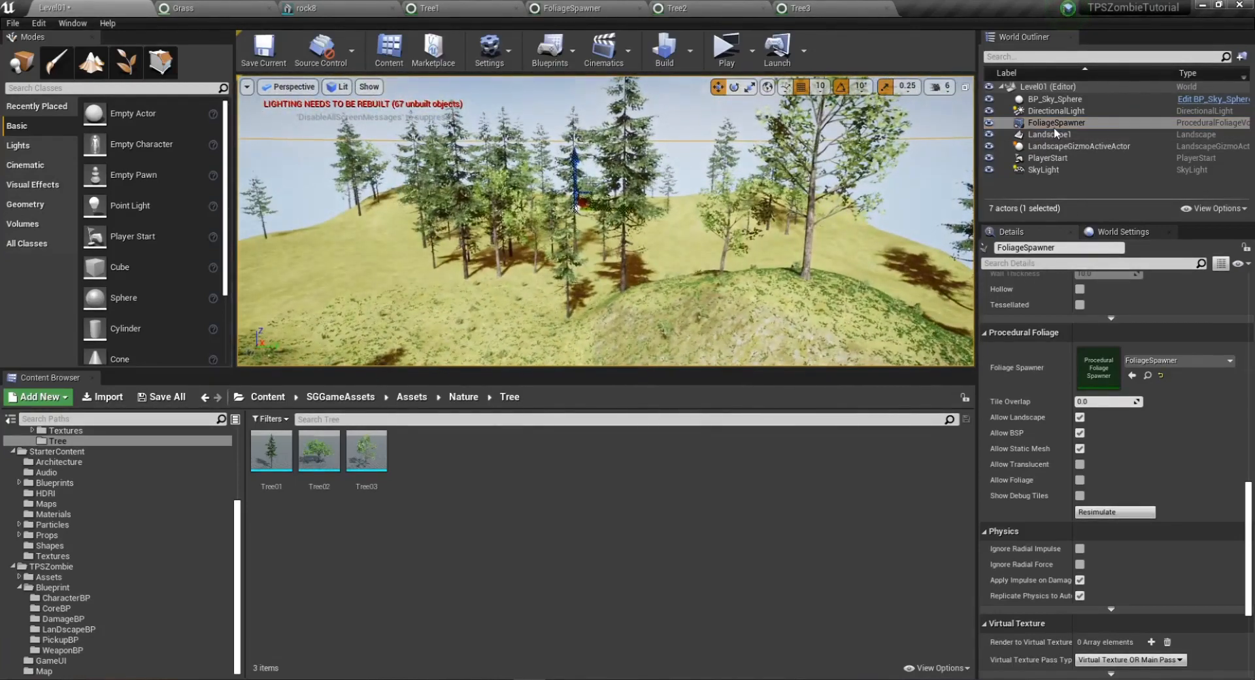
left_click(1116, 512)
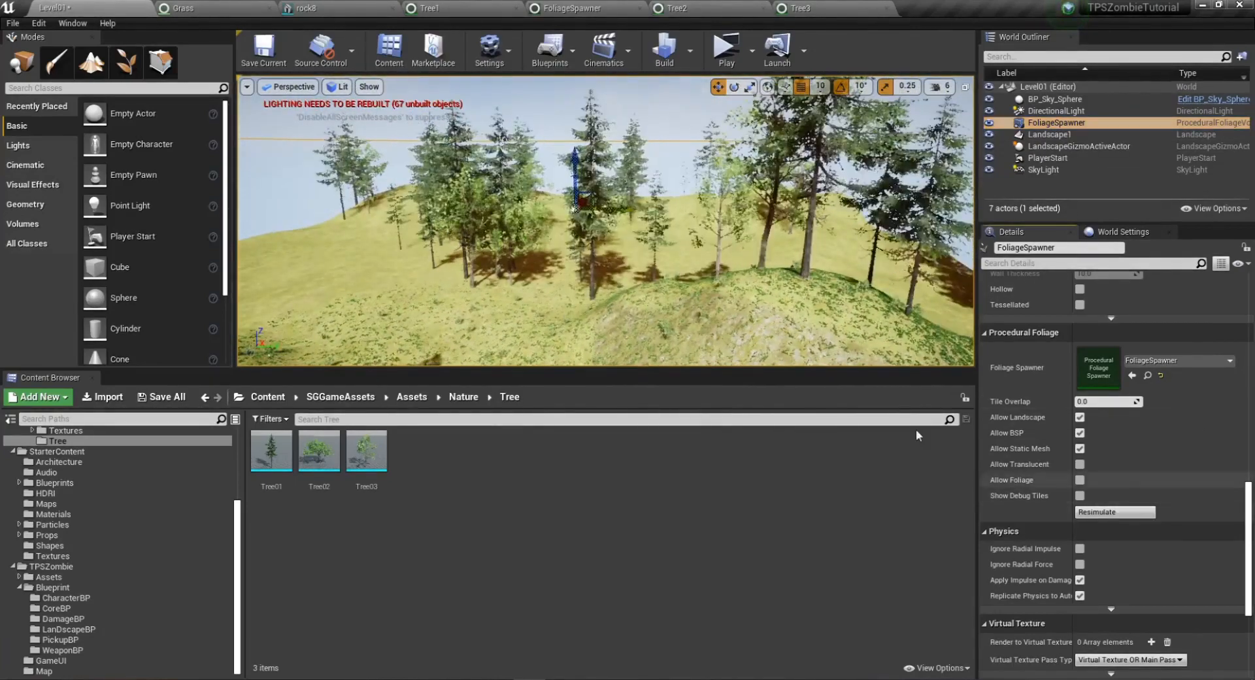
right_click_drag(654, 235, 451, 210)
right_click_drag(663, 296, 588, 275)
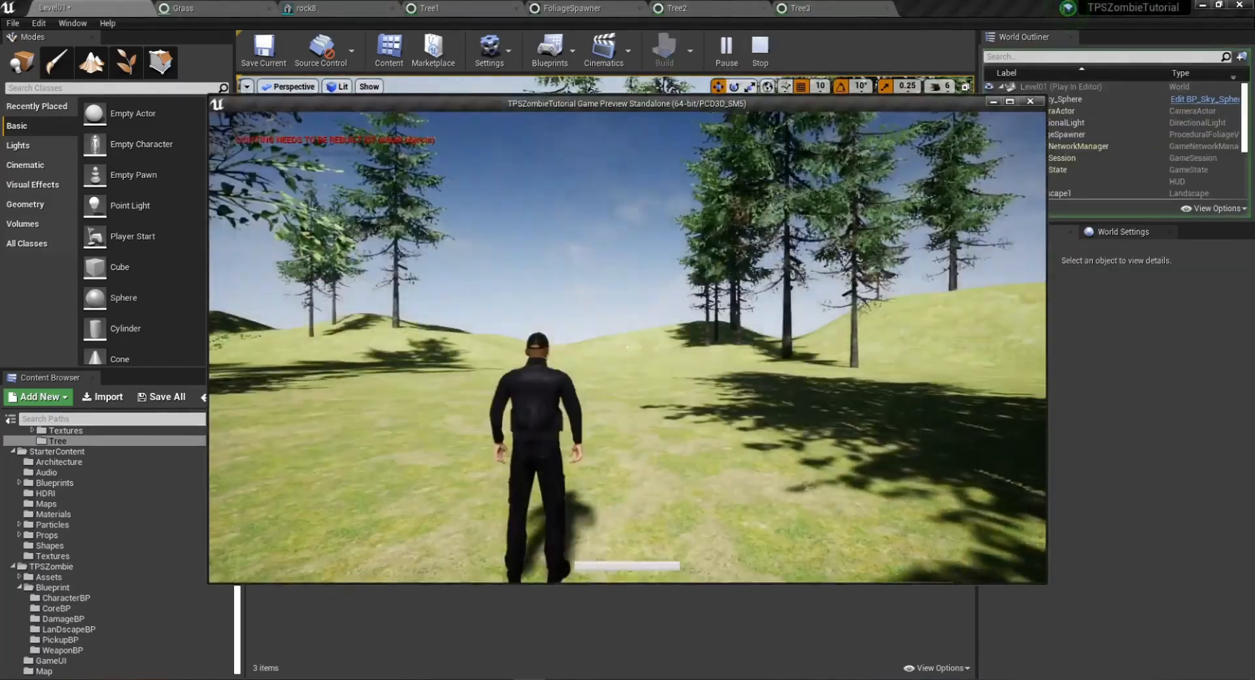
Run the character through the regenerated forest in play mode to inspect trees, grass and shadows, and end the play session.
key("d")
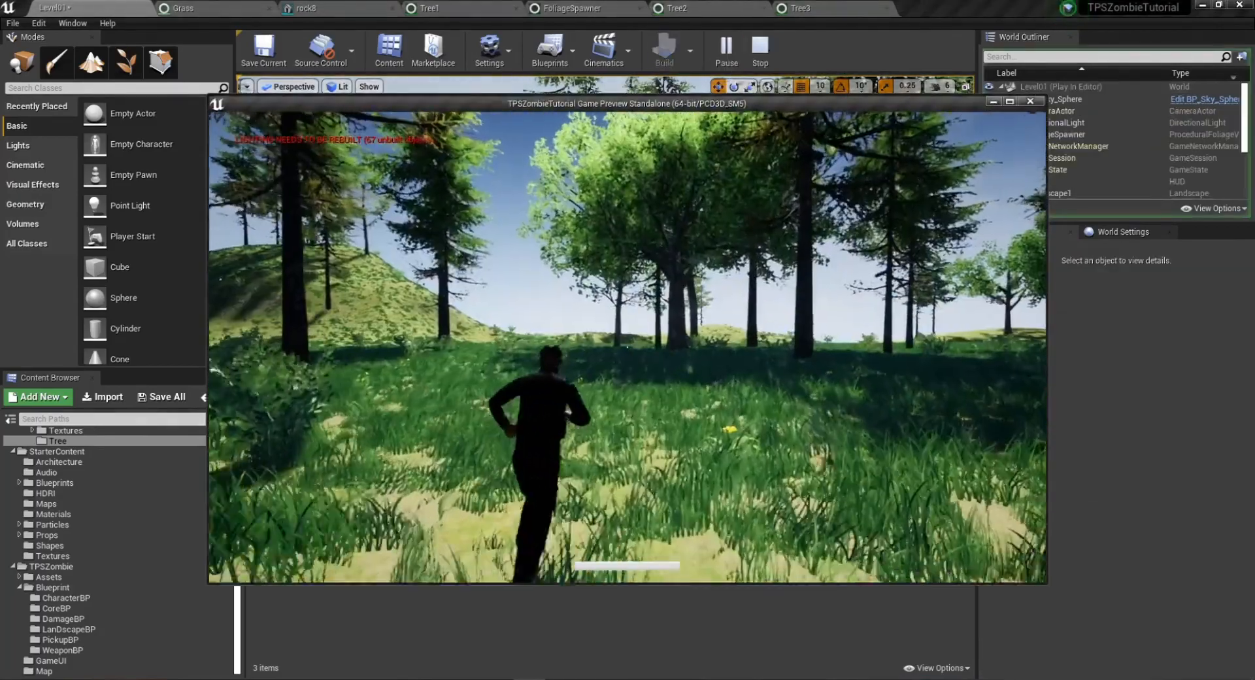
key("d")
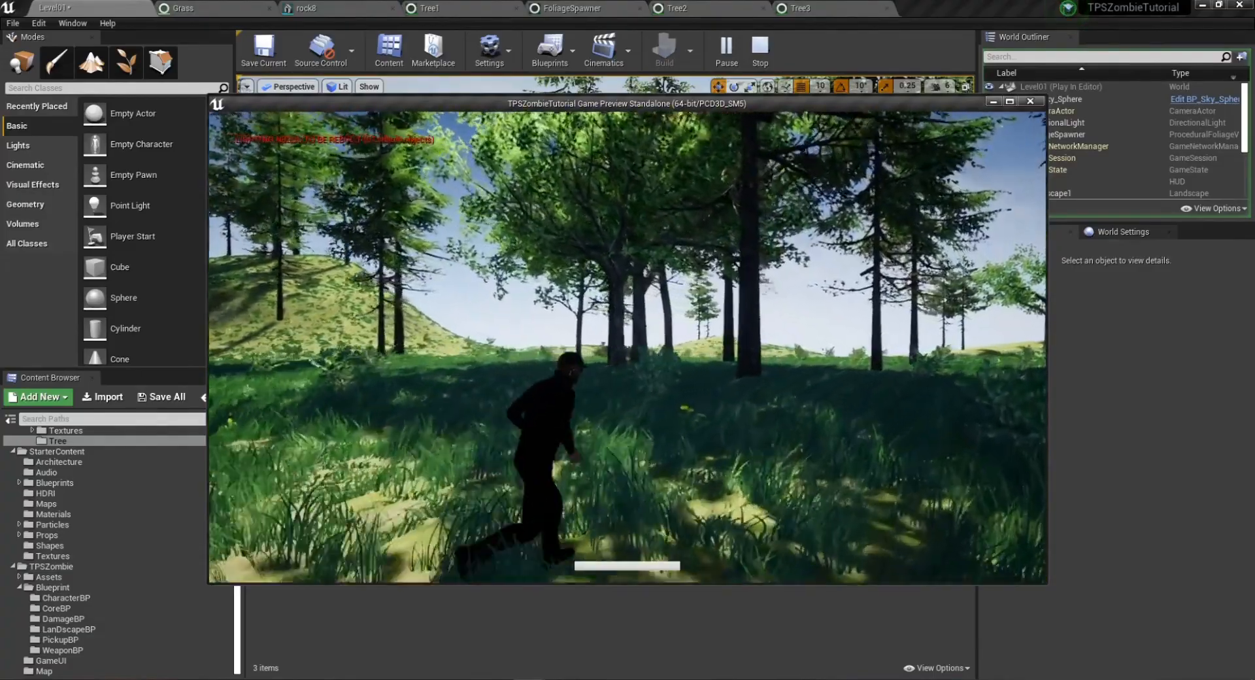
key("space")
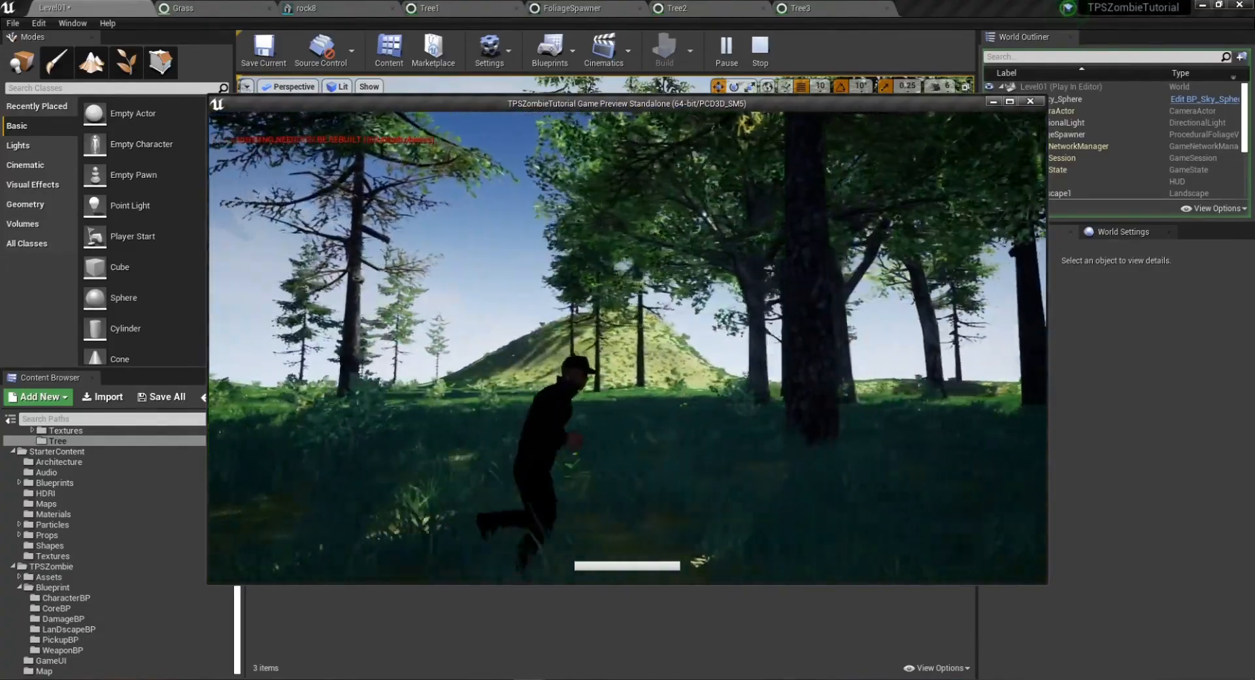
key("a")
key("w")
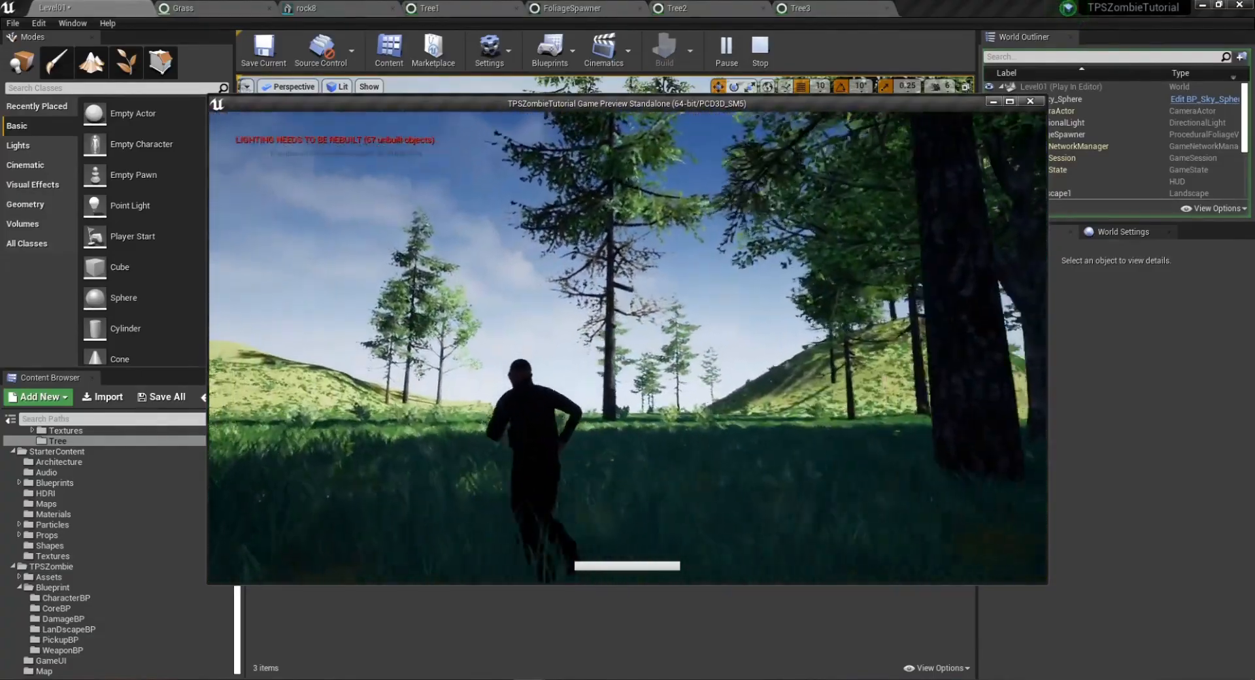
key("space")
key("w")
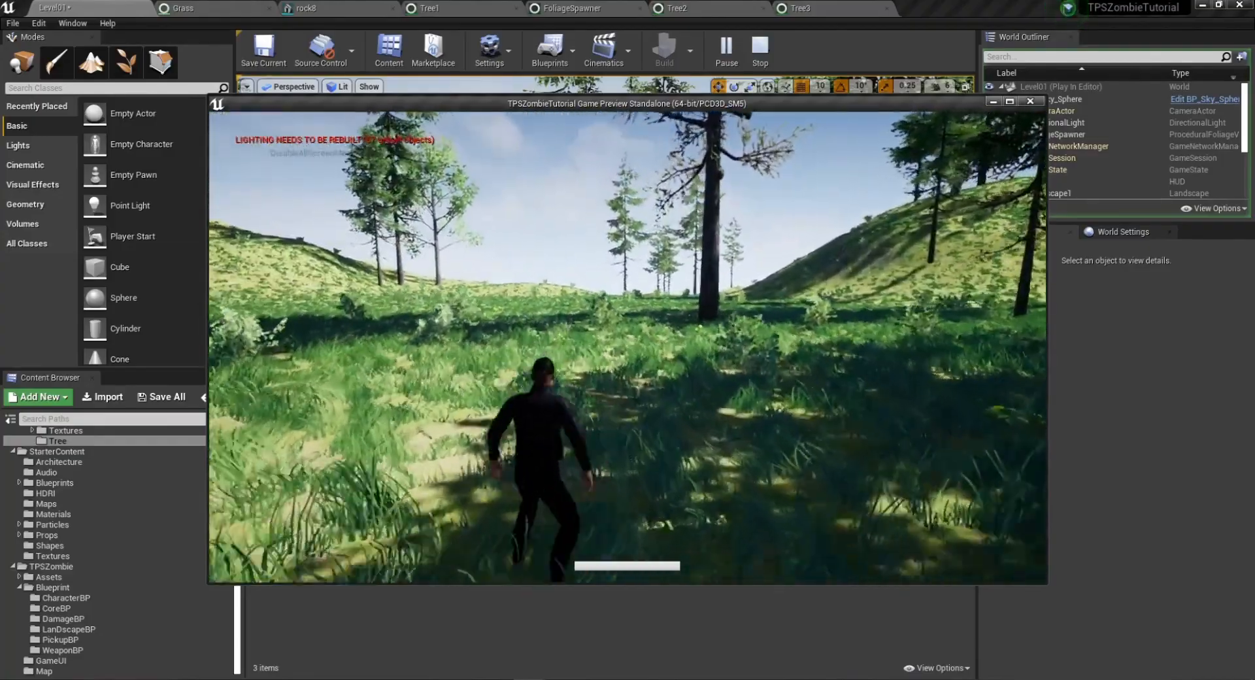
key("w")
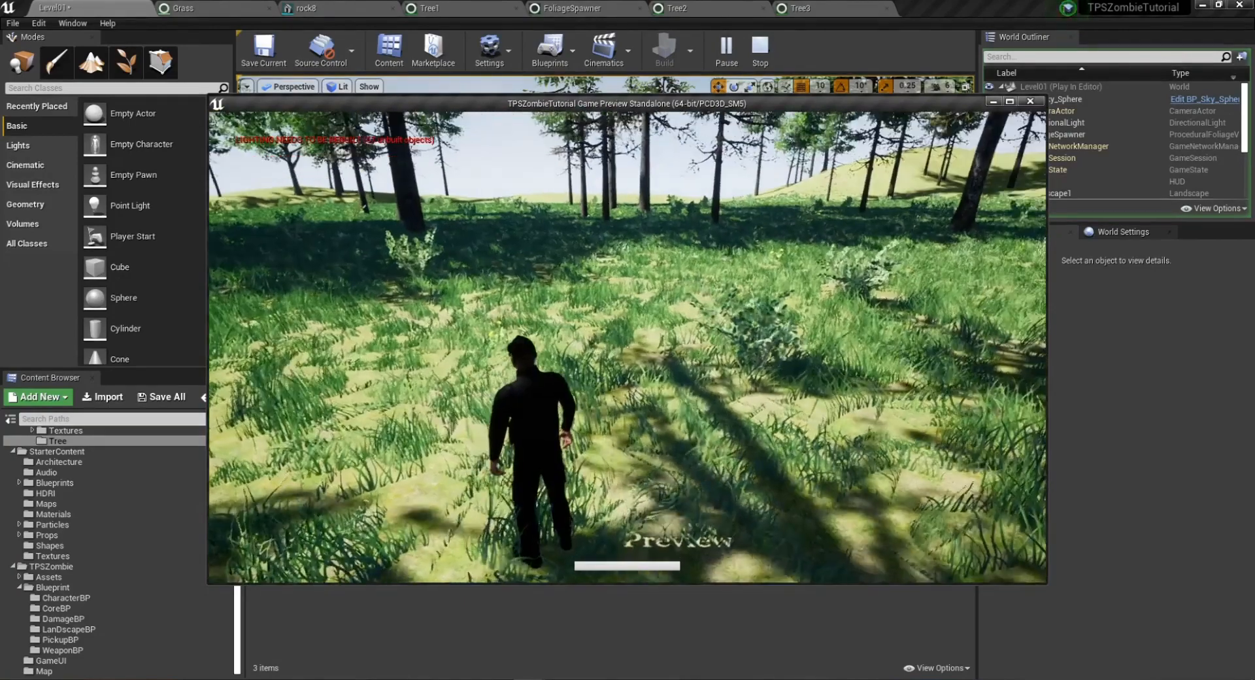
key("grave")
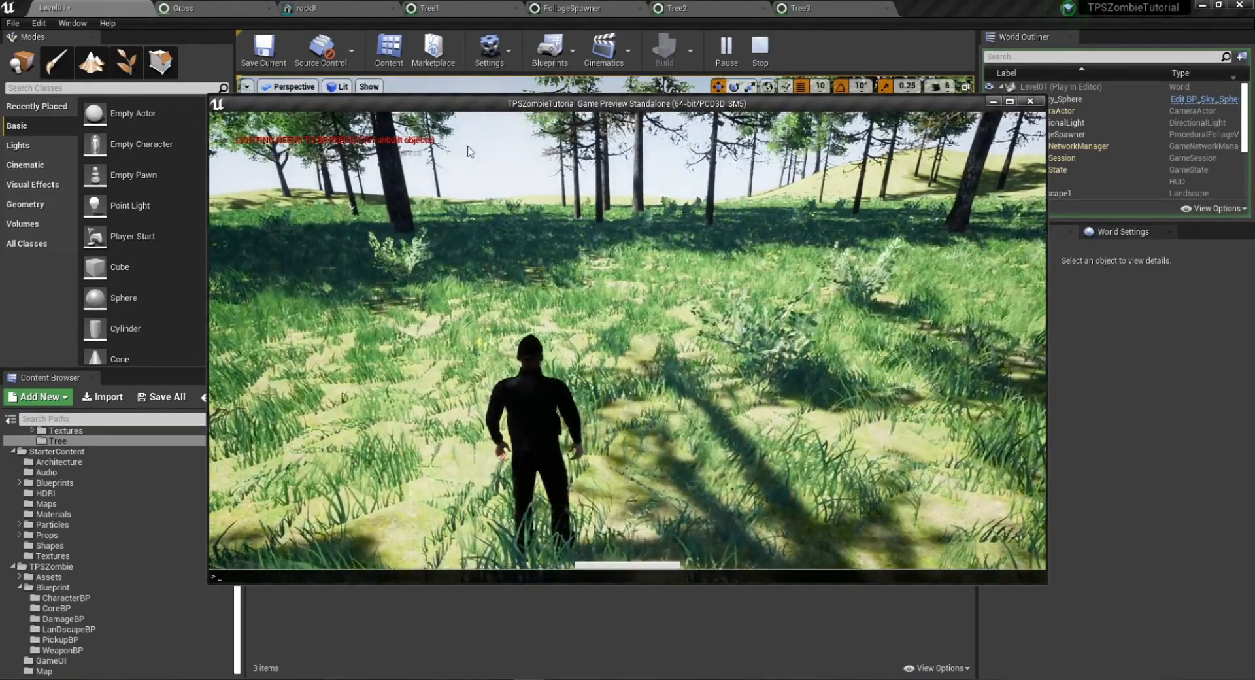
key("Escape")
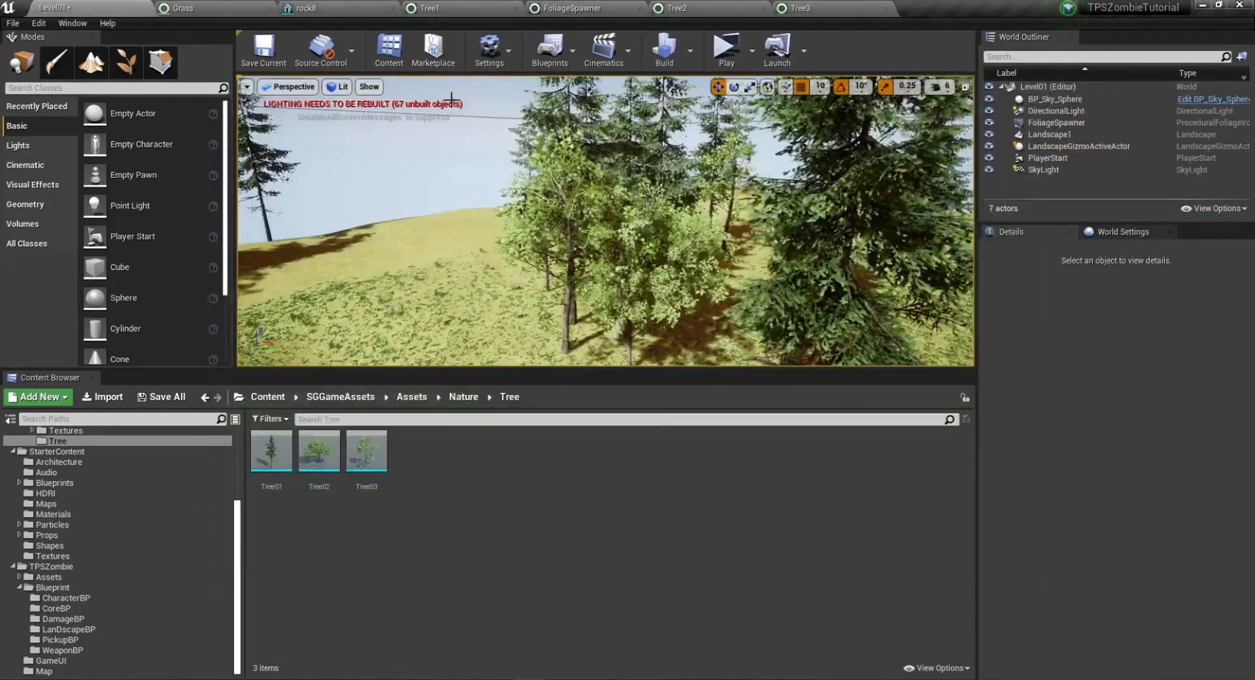
left_click(692, 56)
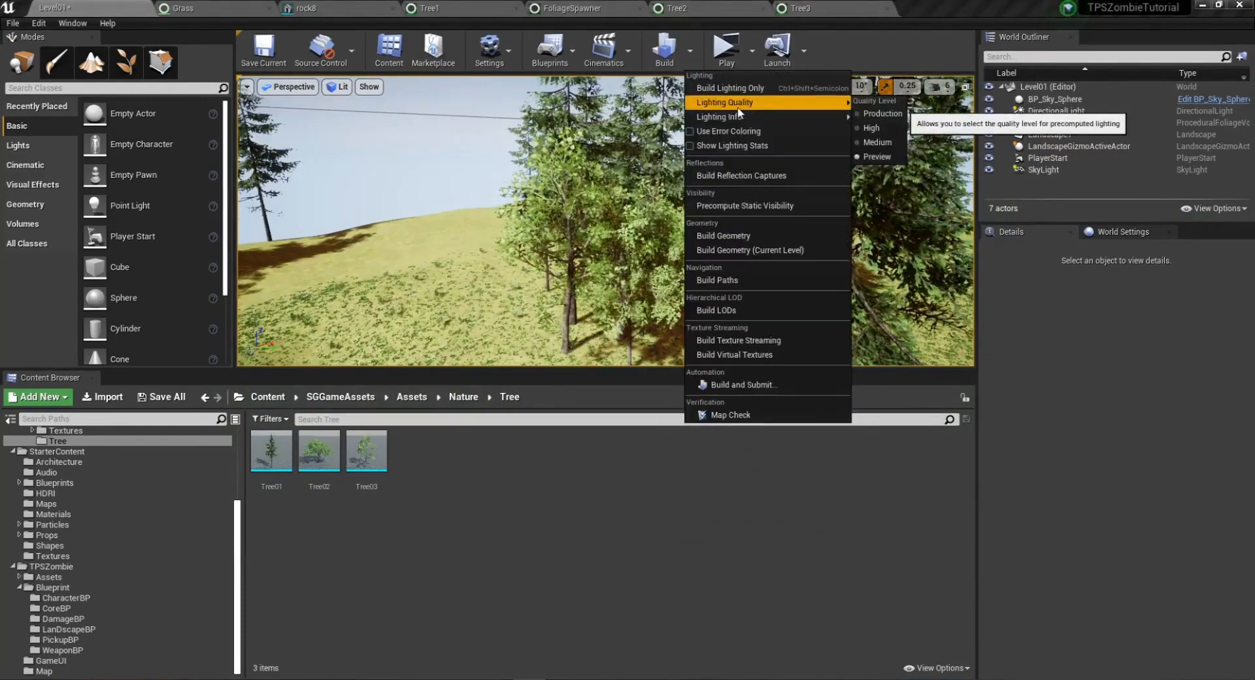
left_click(727, 89)
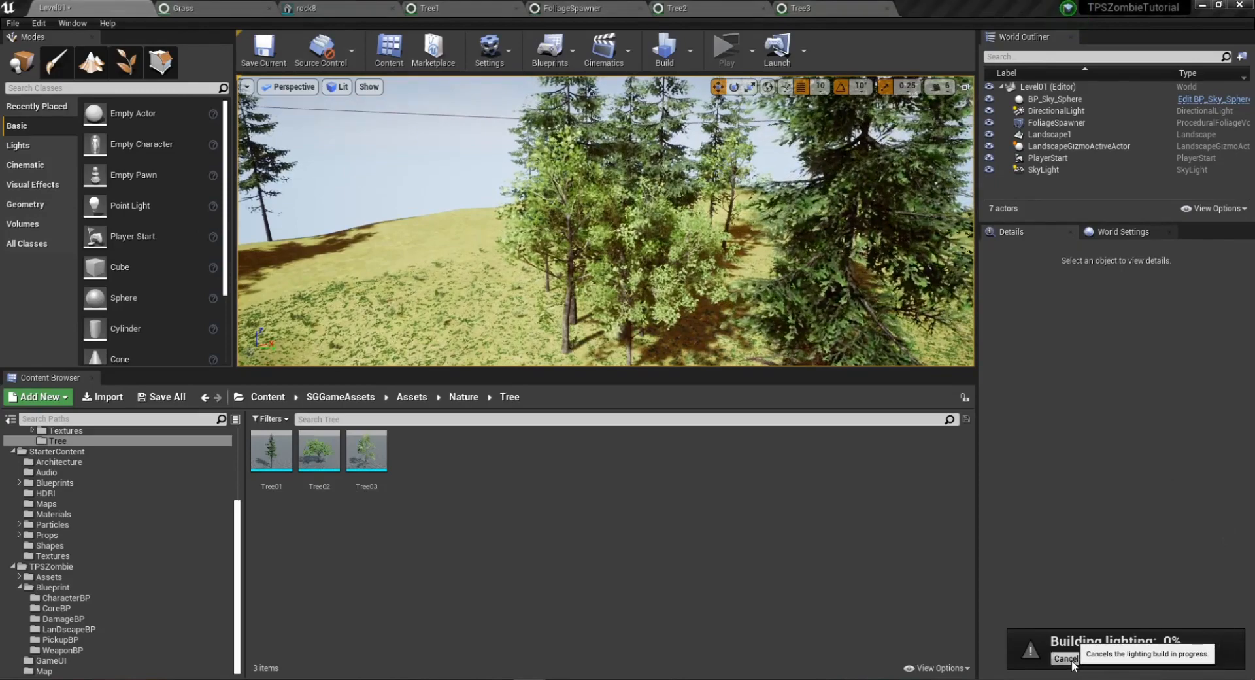
left_click(1133, 647)
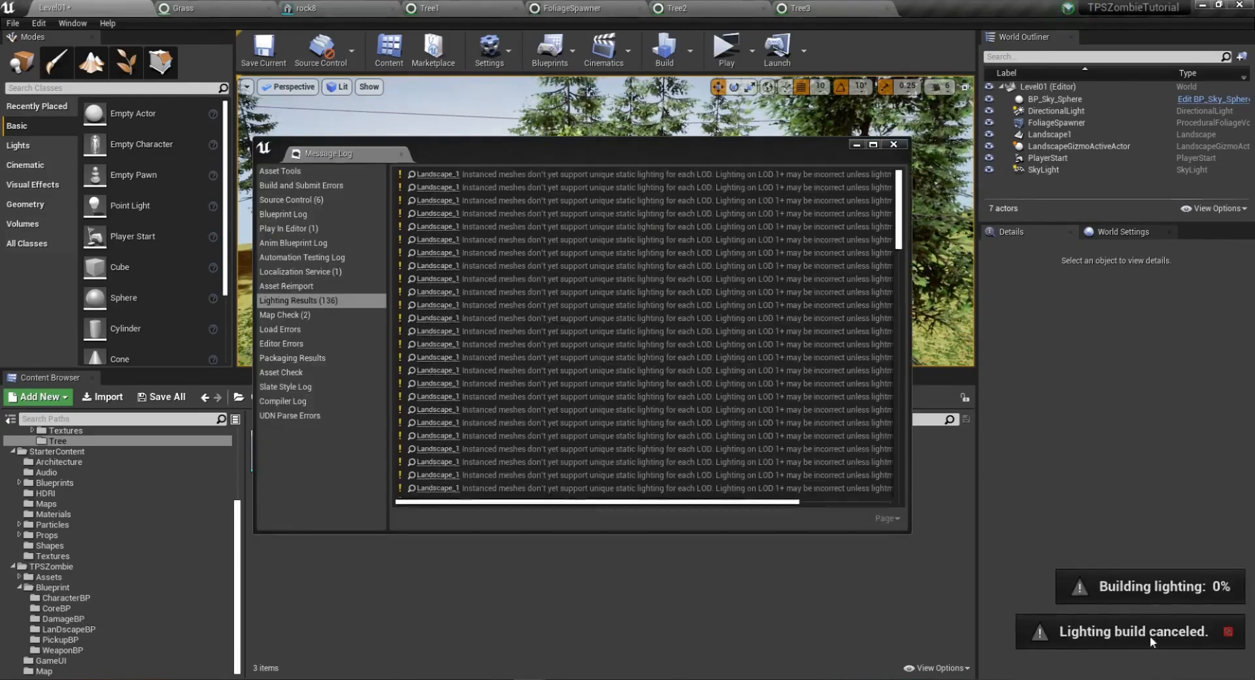
left_click(893, 145)
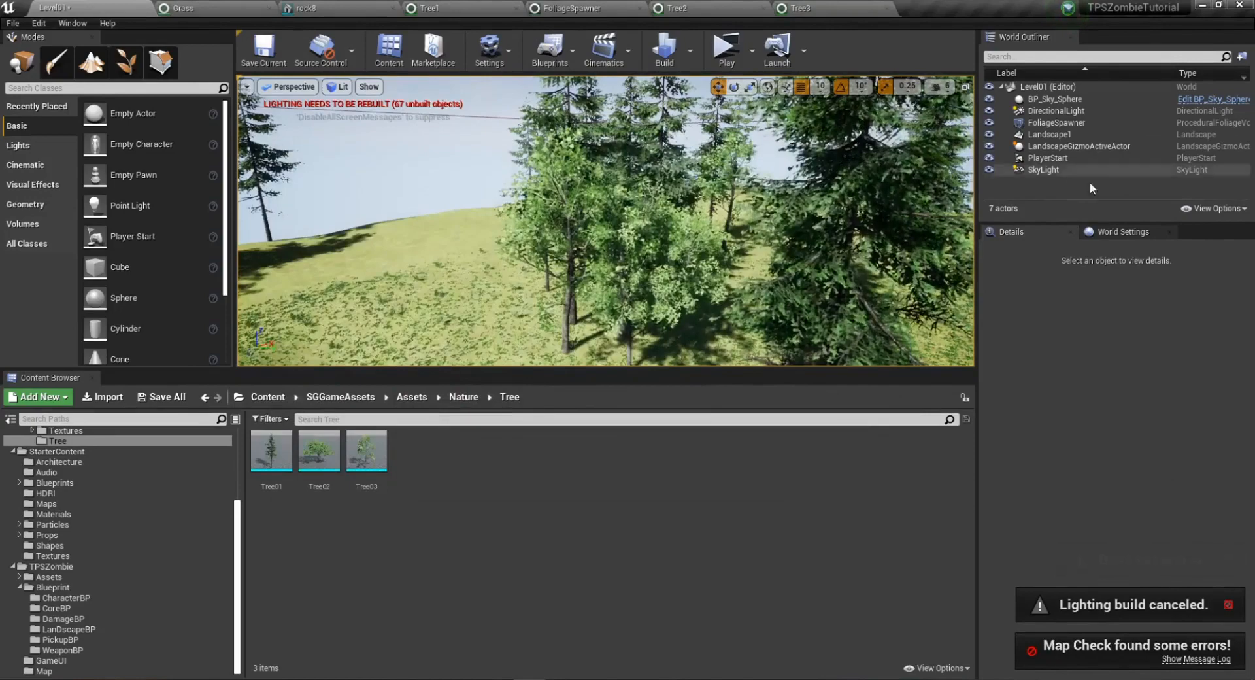
Set the DirectionalLight's Mobility to Movable.
left_click(1049, 114)
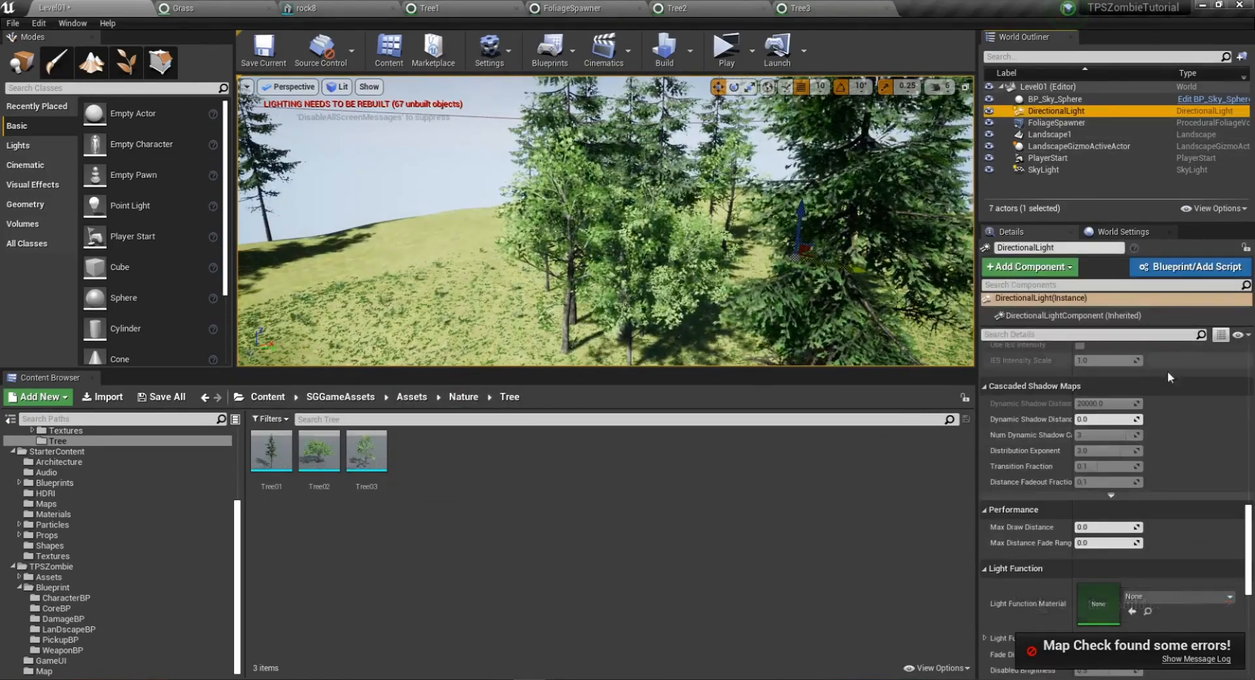
scroll(1168, 392, "down", 5)
scroll(1165, 425, "up", 10)
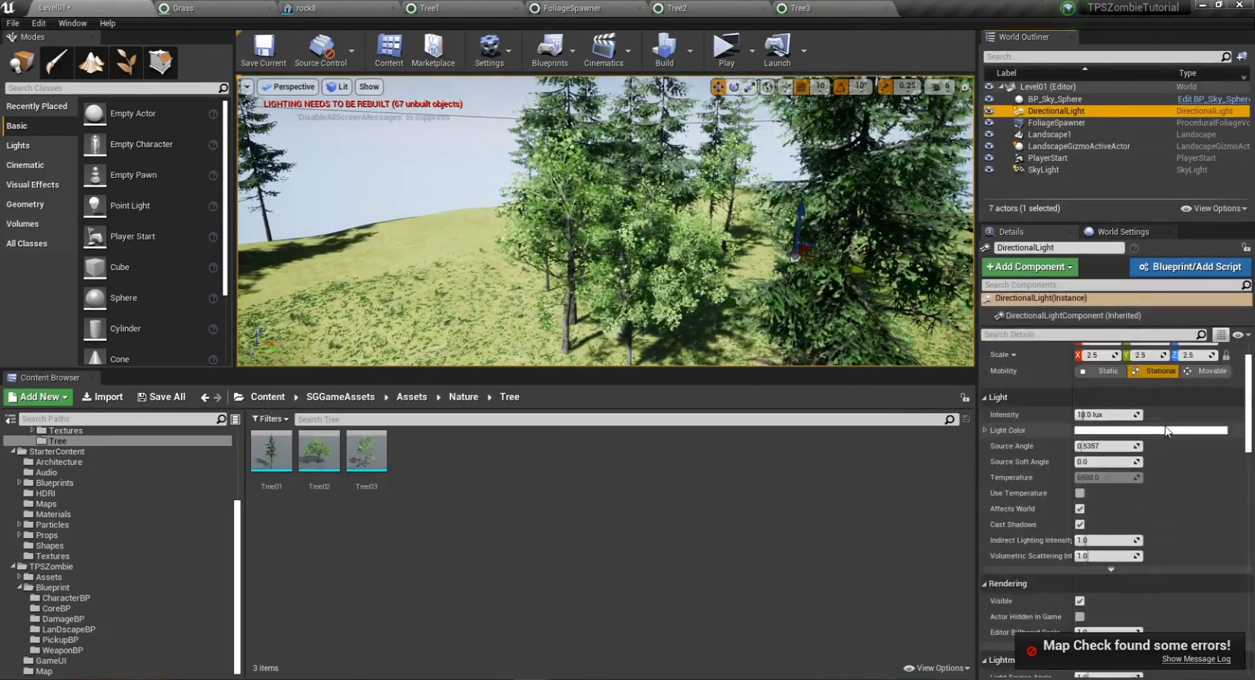
left_click(1196, 417)
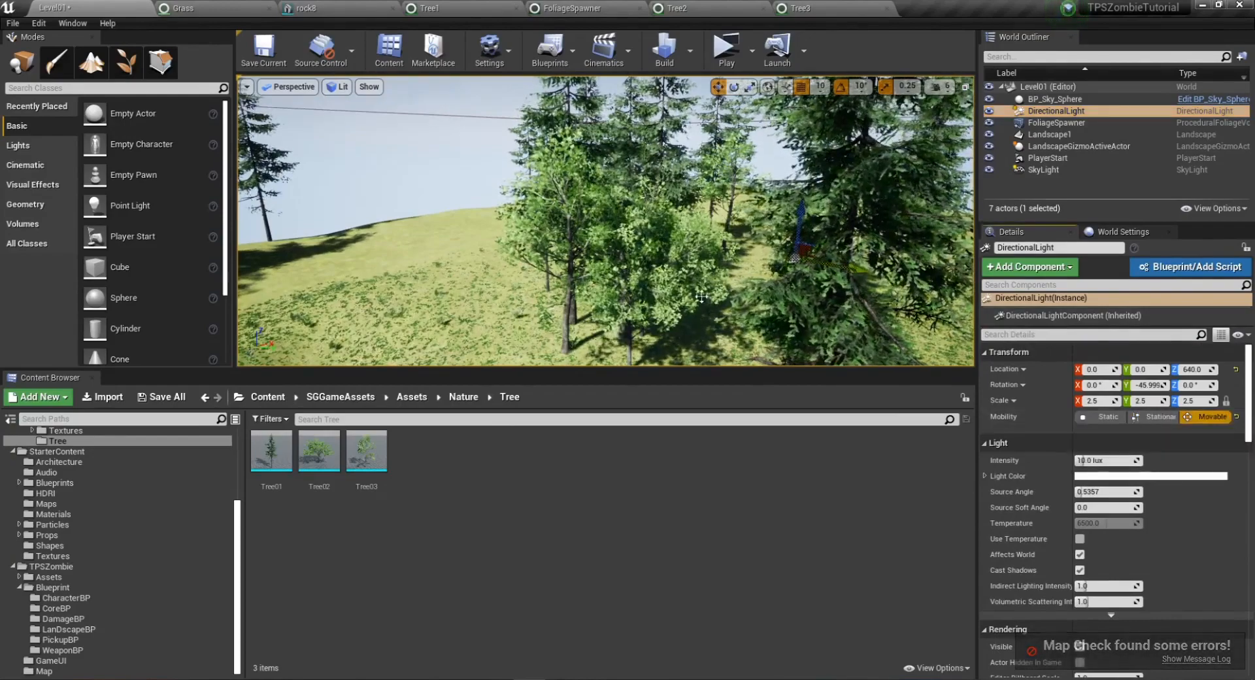
Play-test Level01 with the movable light, running the character among the trees in two sessions, and stop playing.
left_click(726, 49)
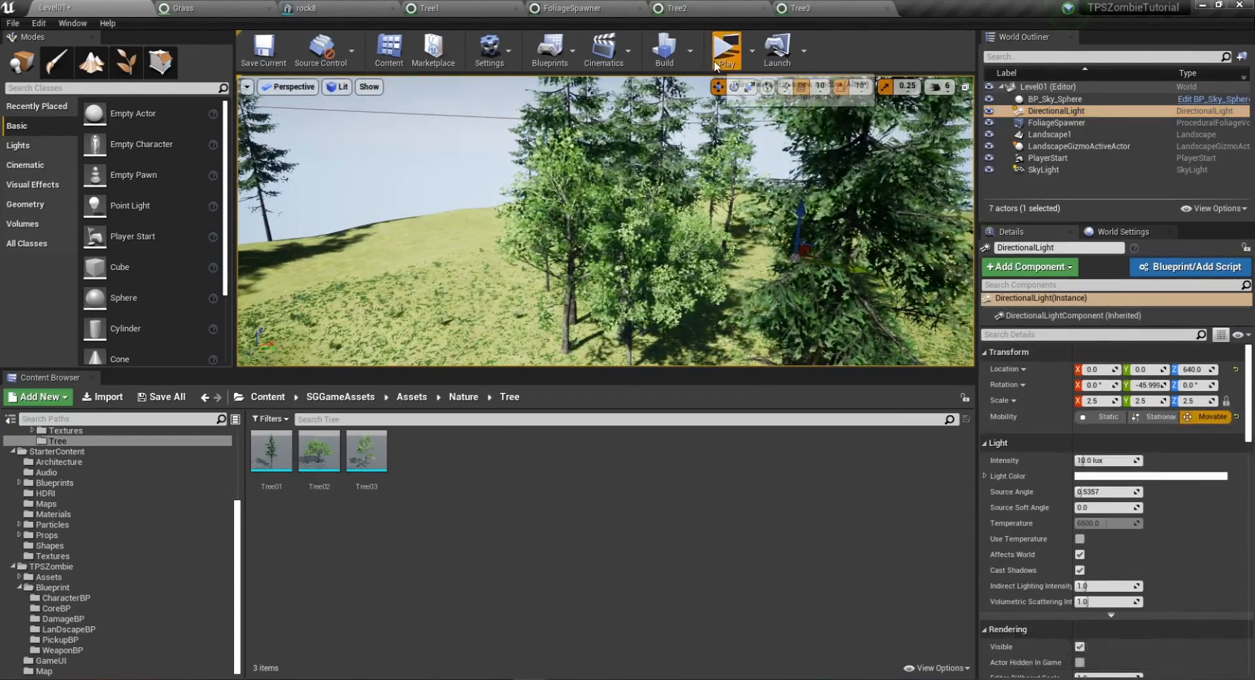
key("w")
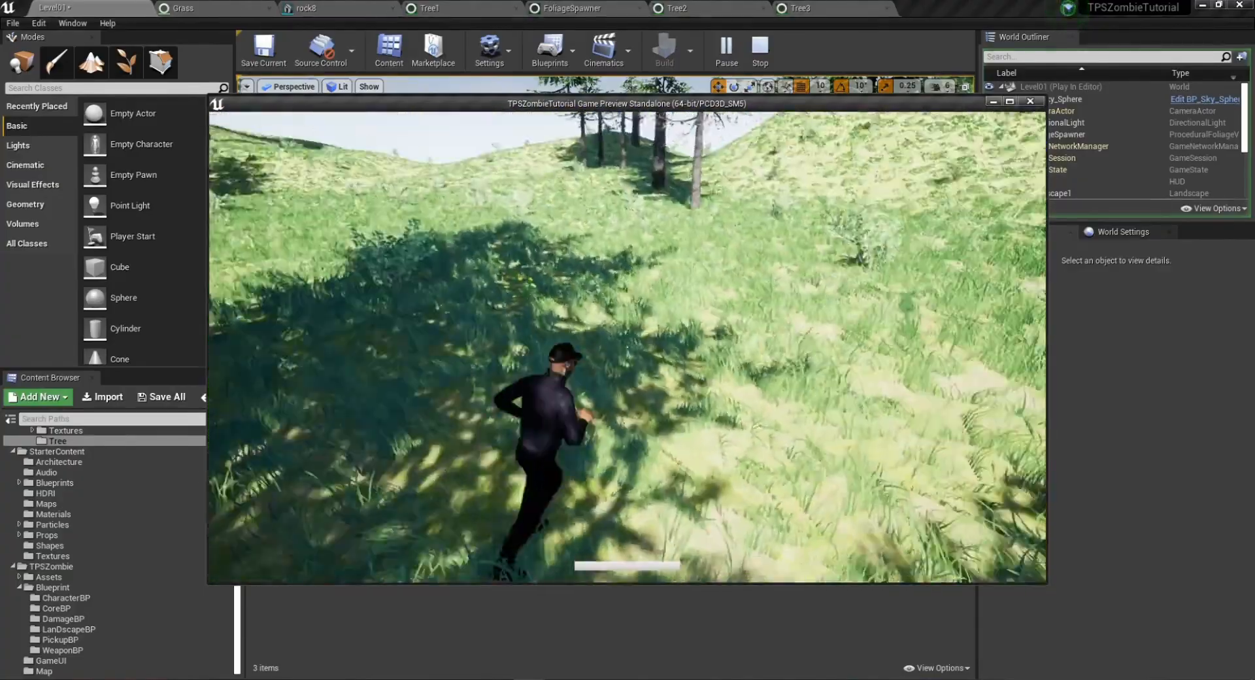
key("Escape")
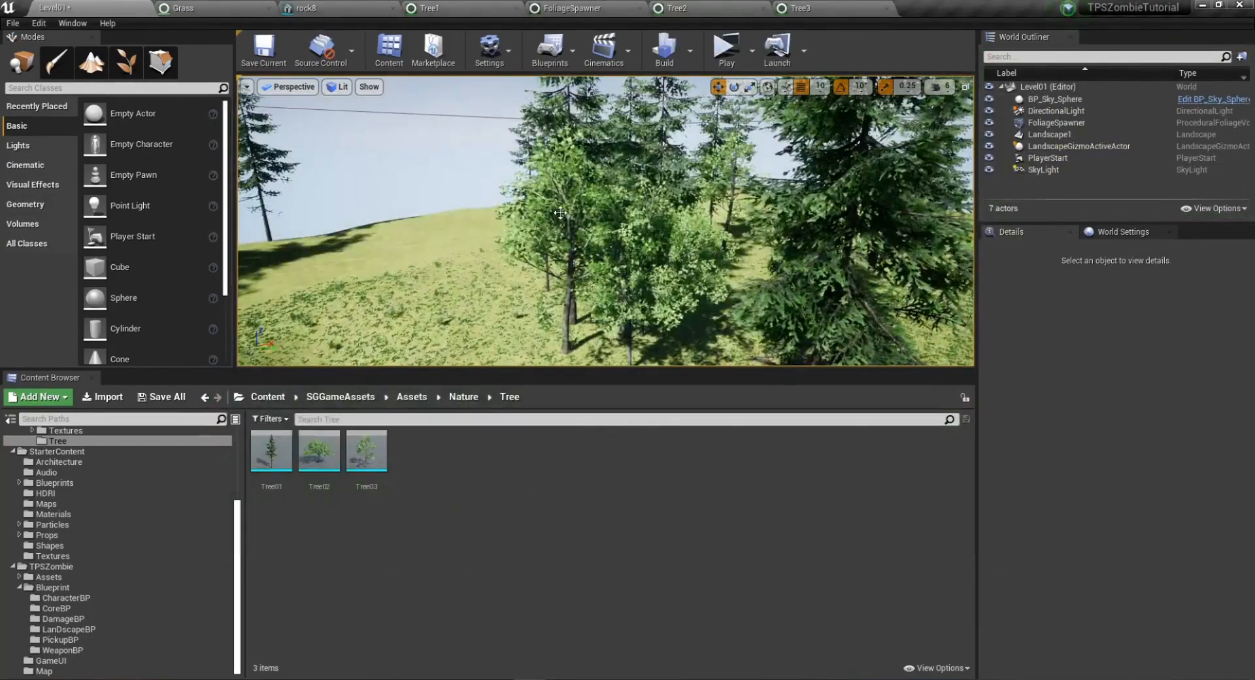
left_click(726, 53)
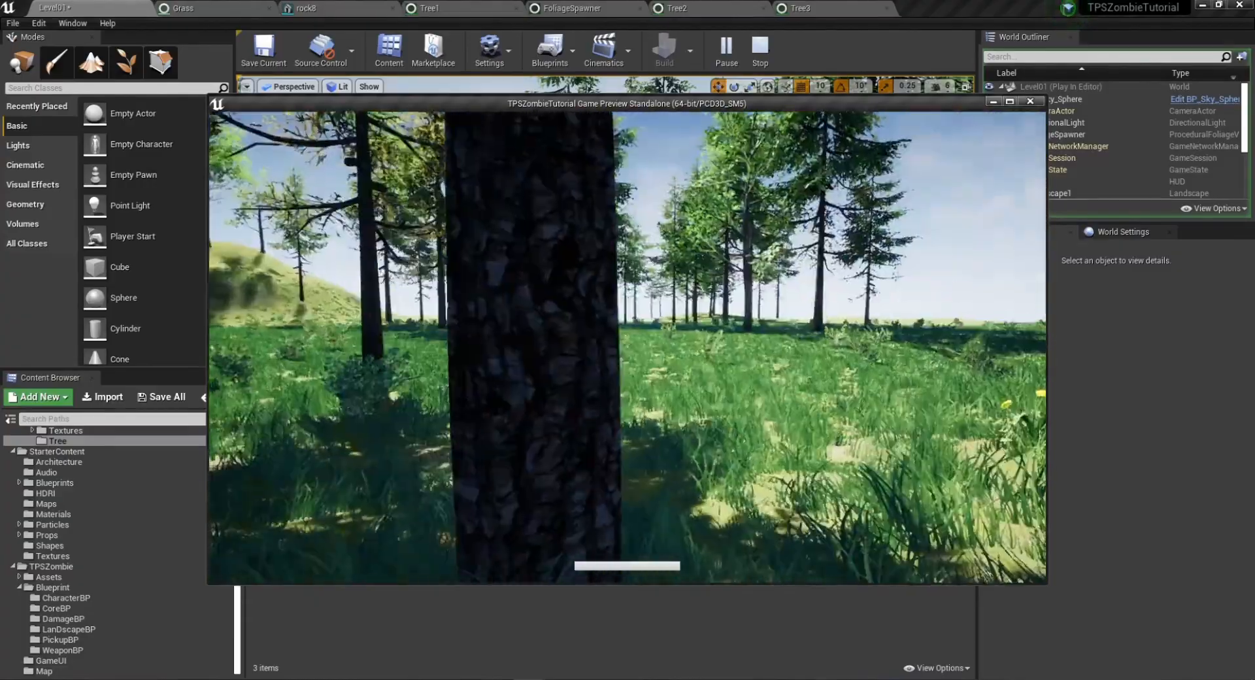
key("w")
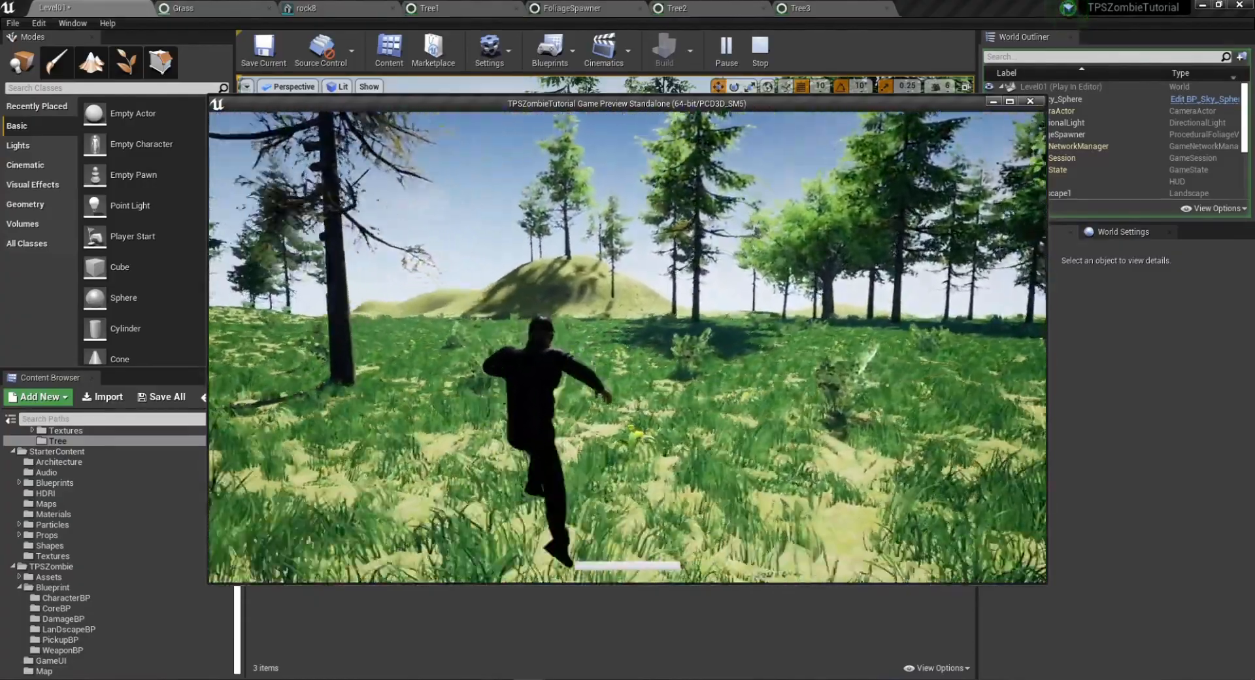
key("d")
key("Escape")
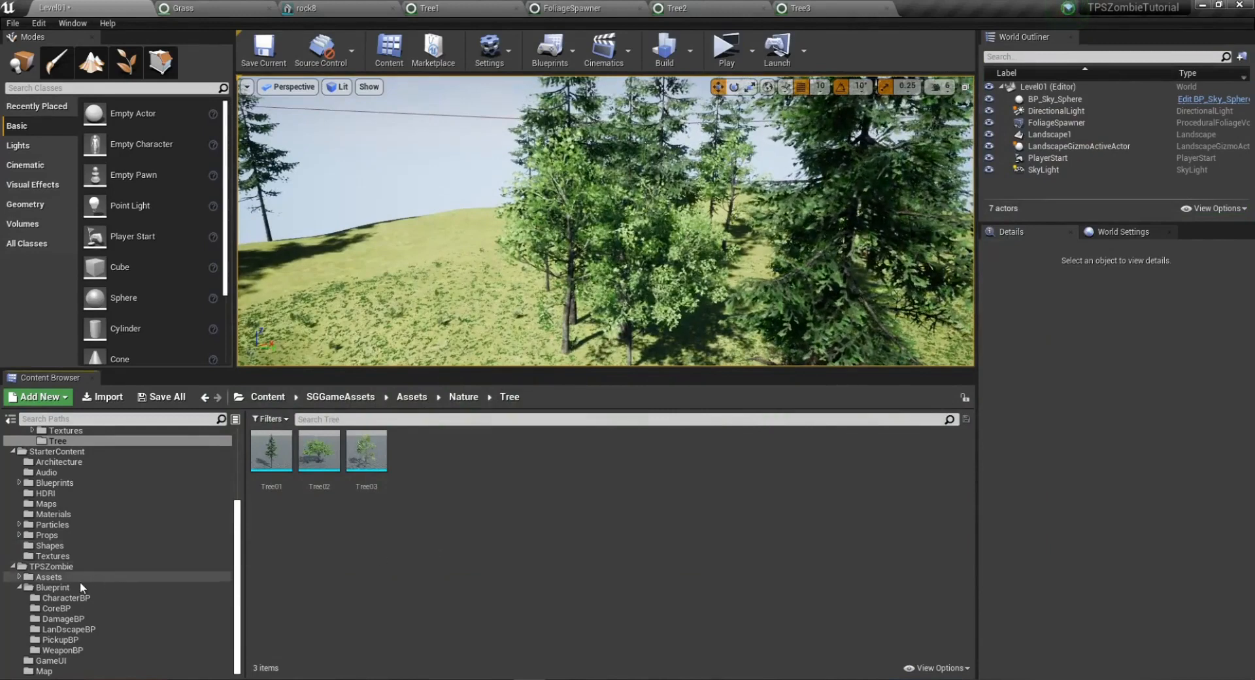
Browse the TPSZombie Blueprint and StarterContent folders and return to the Tree folder under SGGameAssets, Assets, Nature.
left_click(68, 598)
left_click(52, 587)
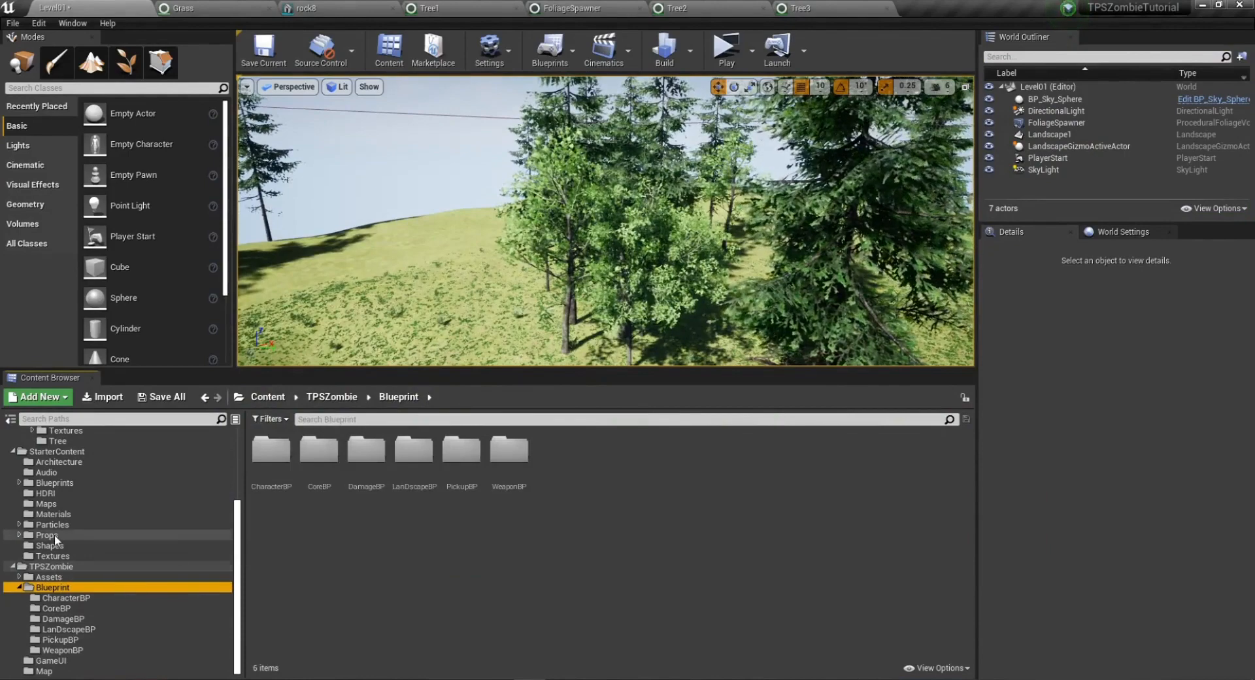
scroll(54, 535, "up", 2)
left_click(60, 495)
scroll(65, 500, "up", 4)
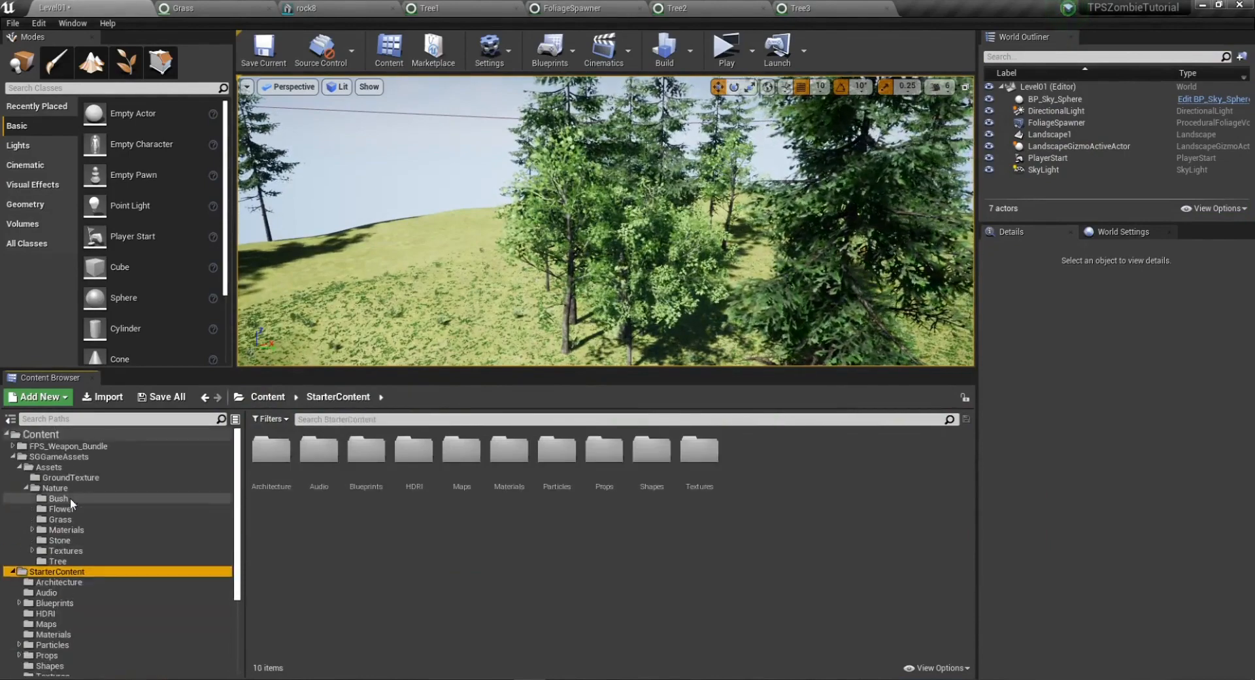
left_click(49, 457)
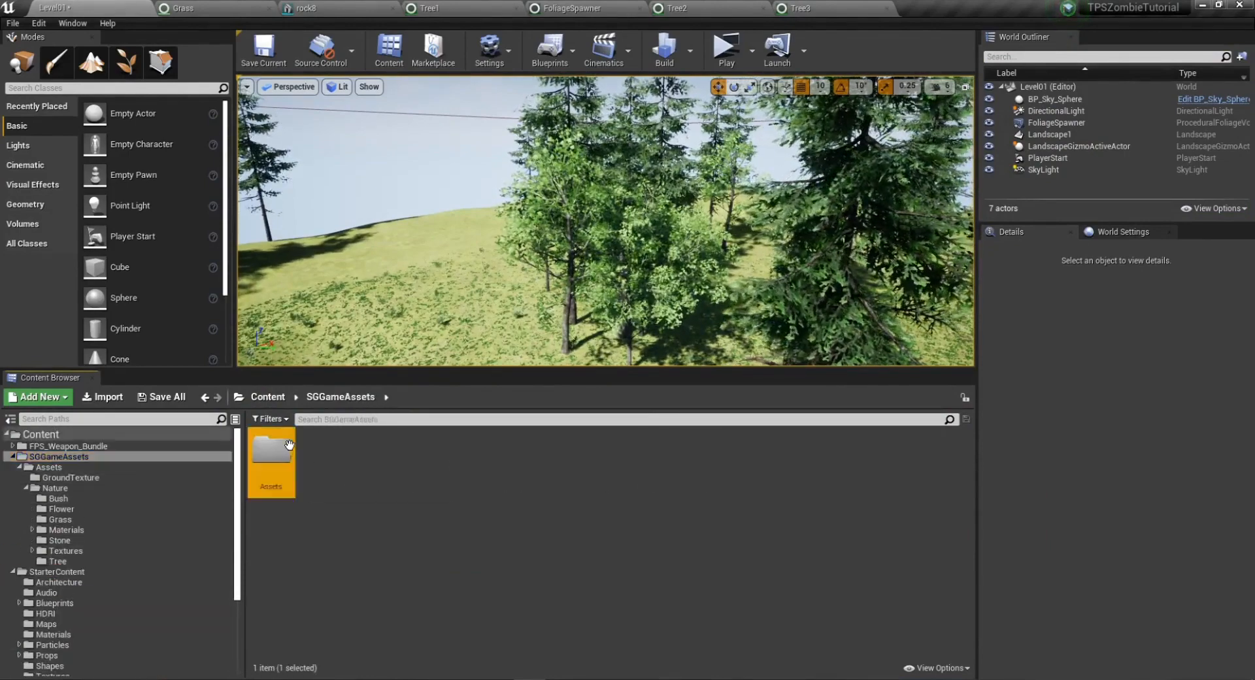
double_click(320, 449)
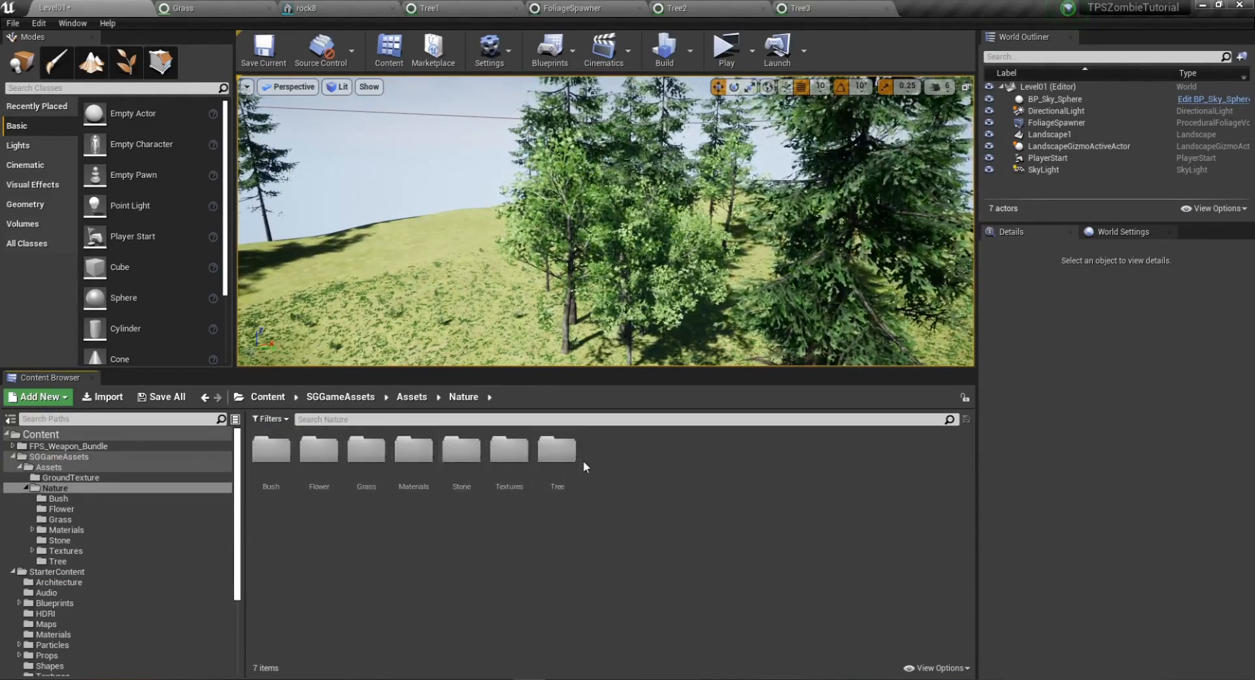
double_click(565, 449)
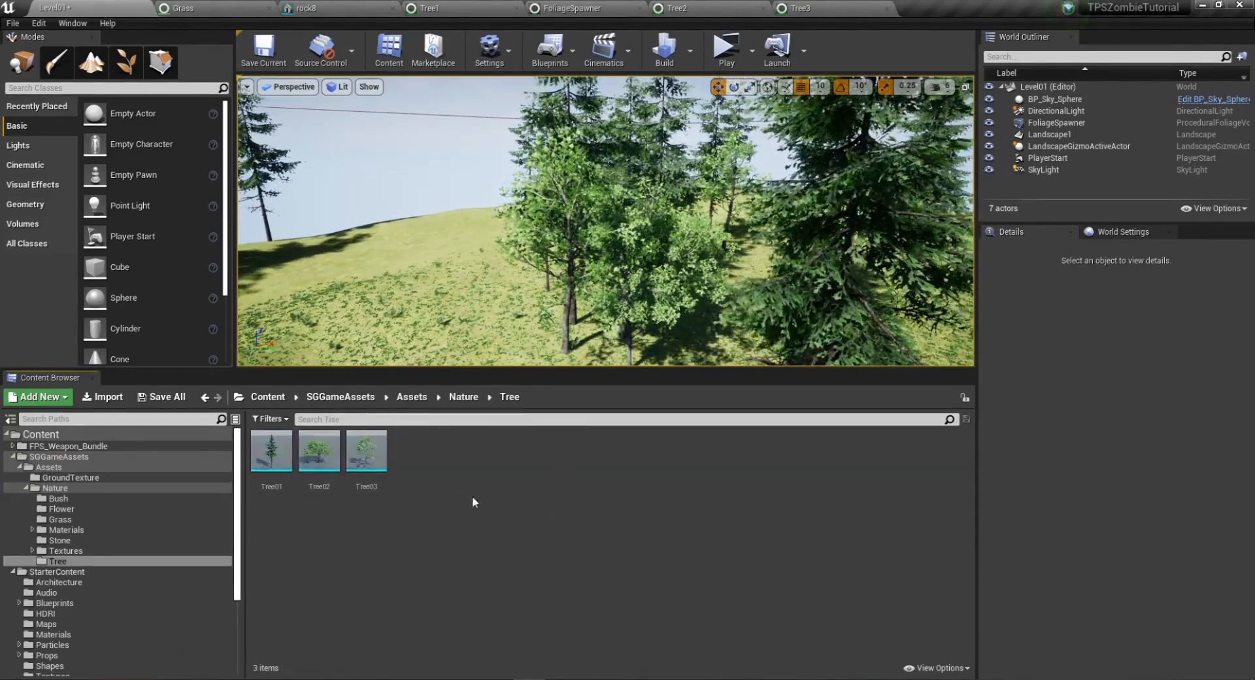
Open the Tree01 mesh from the Tree folder and show its simple collision.
double_click(271, 451)
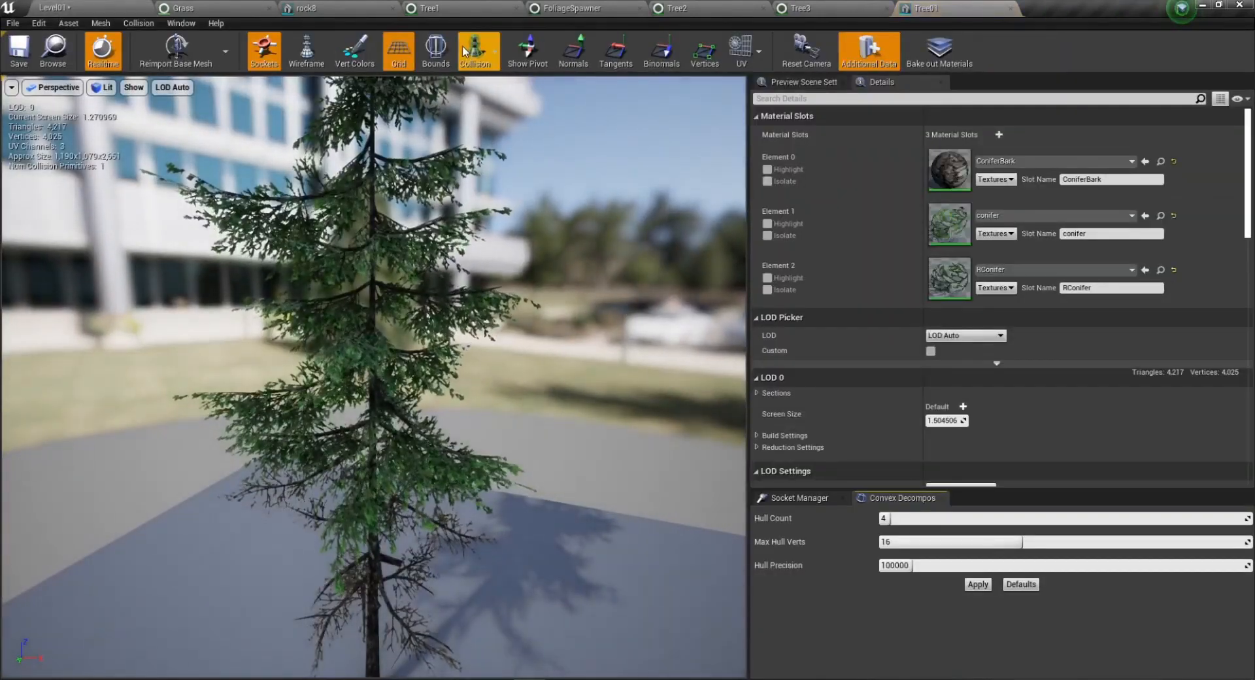
left_click(472, 88)
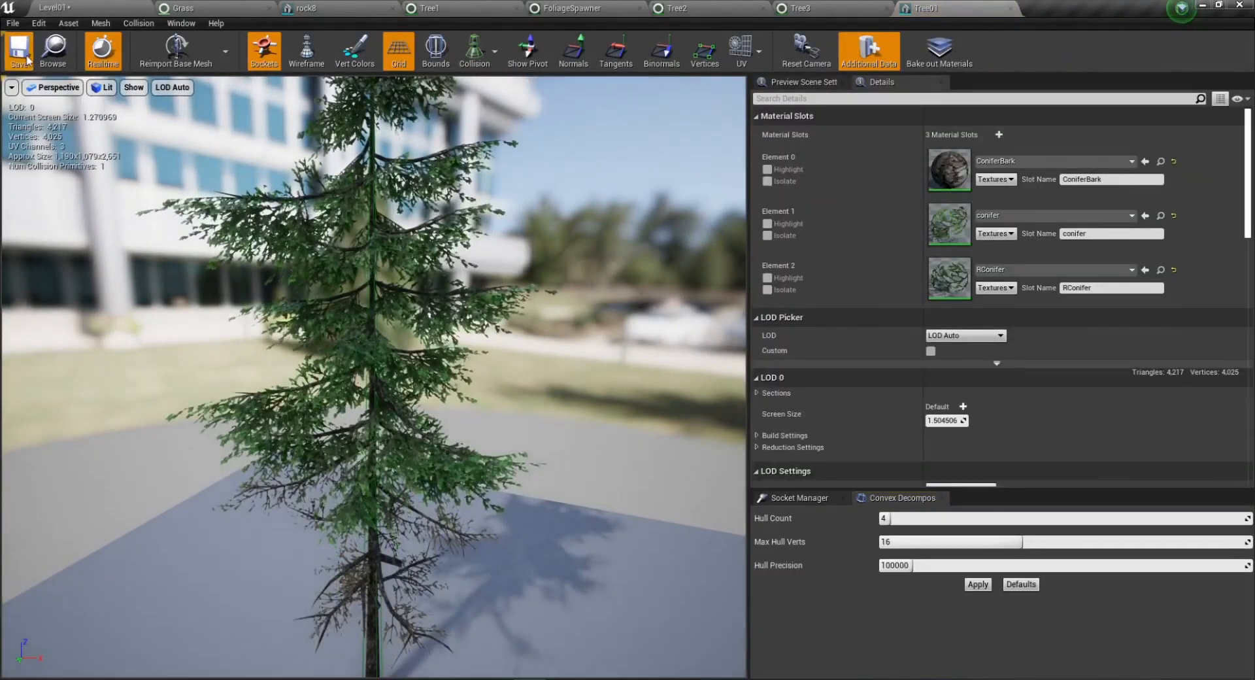
left_click(495, 51)
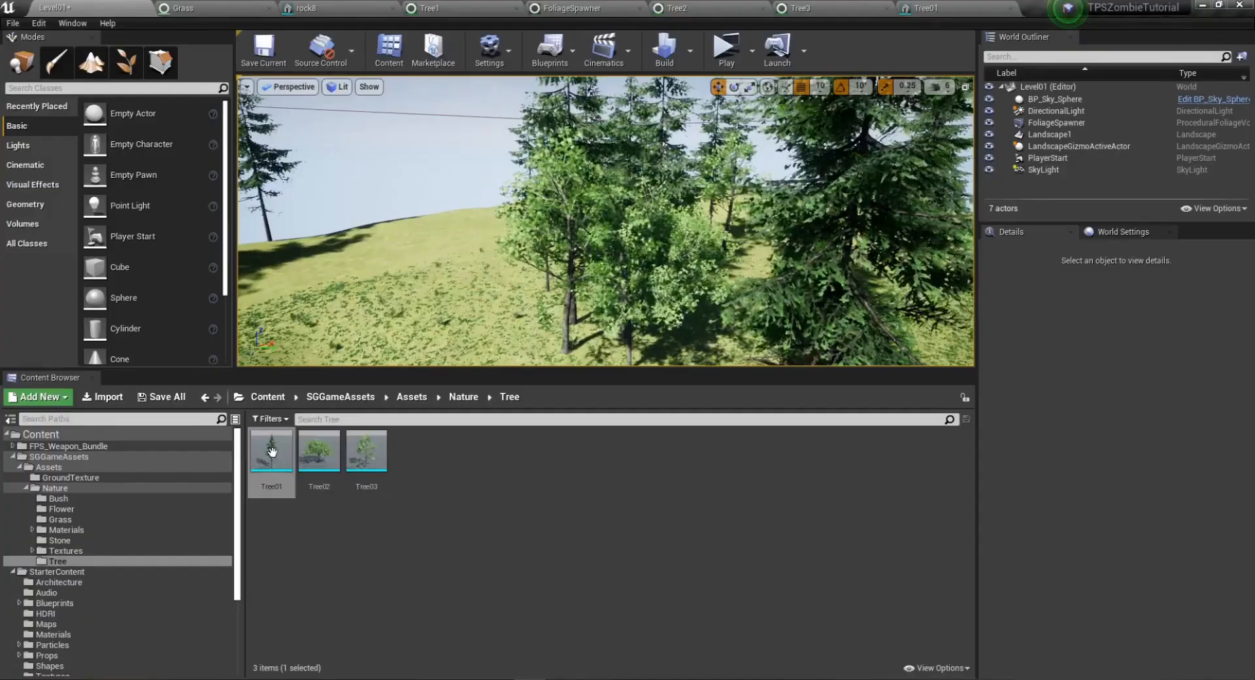
Check the simple collision of the Tree02 and Tree03 meshes, saving Tree02, and return to Level01.
double_click(319, 450)
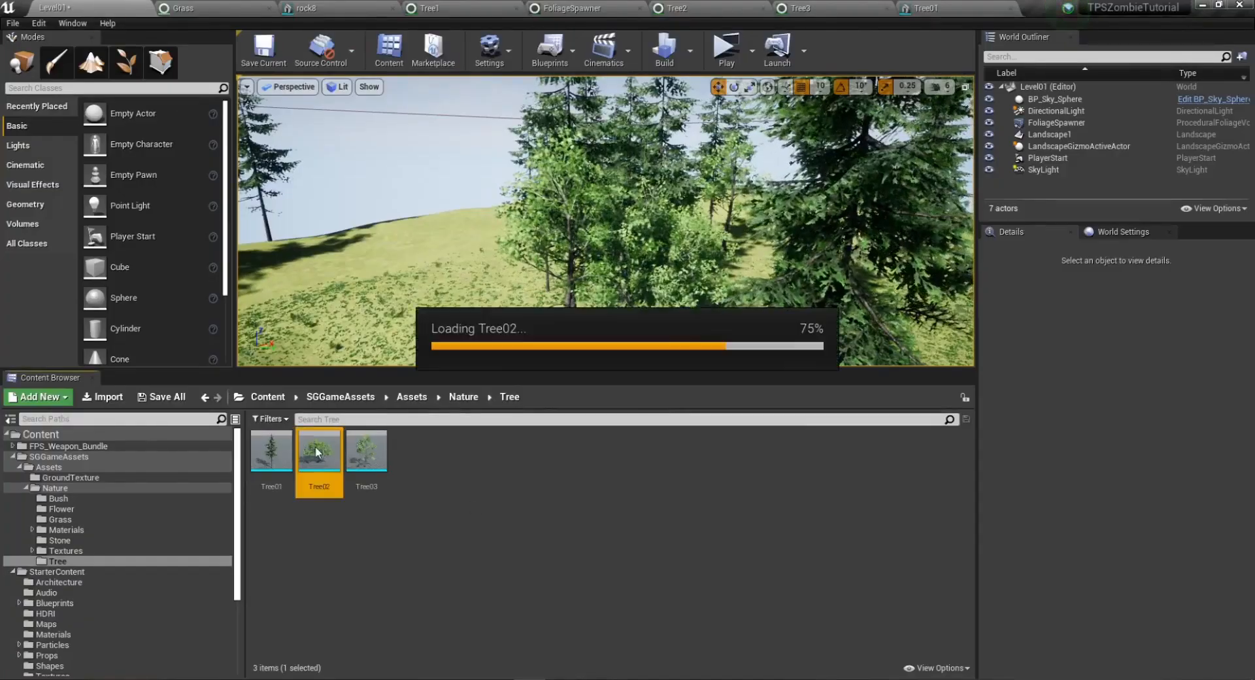
left_click(495, 51)
left_click(487, 89)
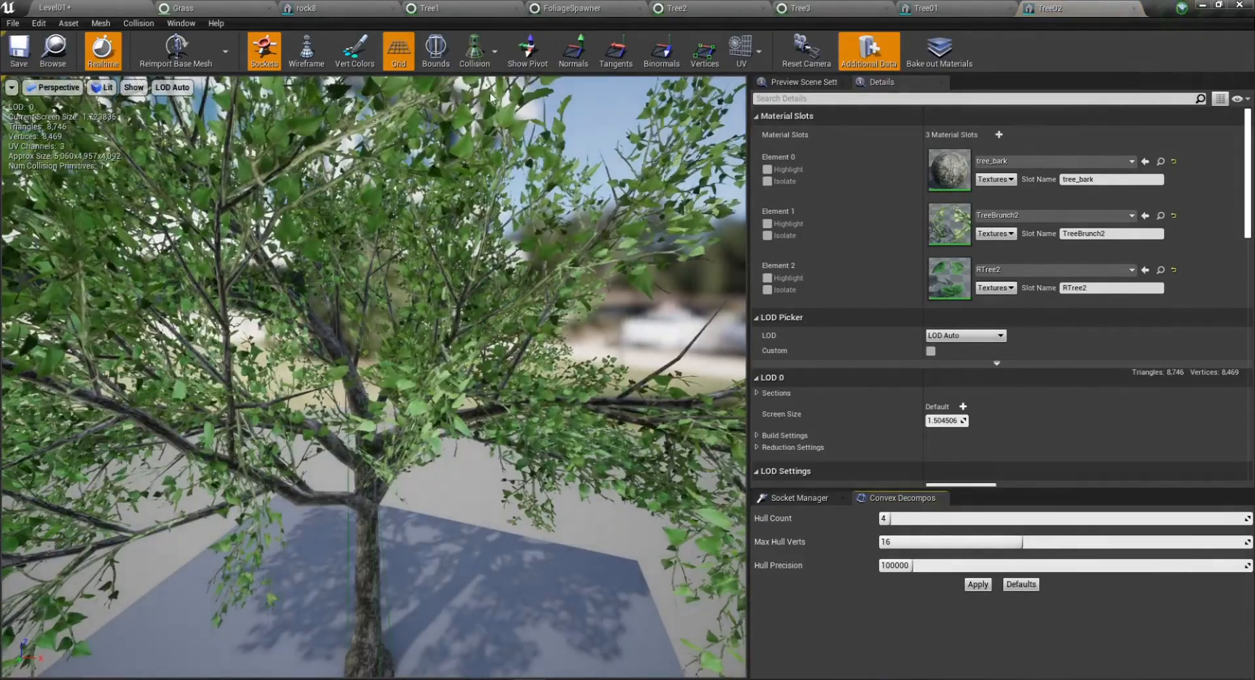
left_click(18, 51)
left_click(78, 8)
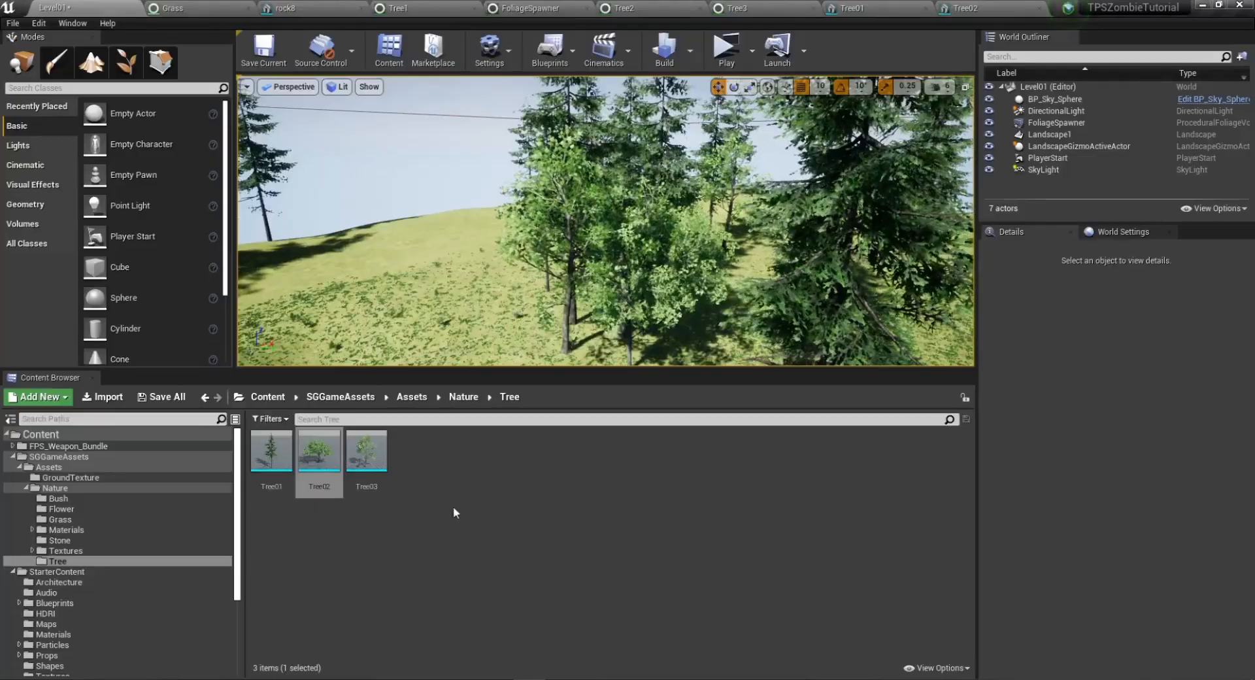
double_click(366, 450)
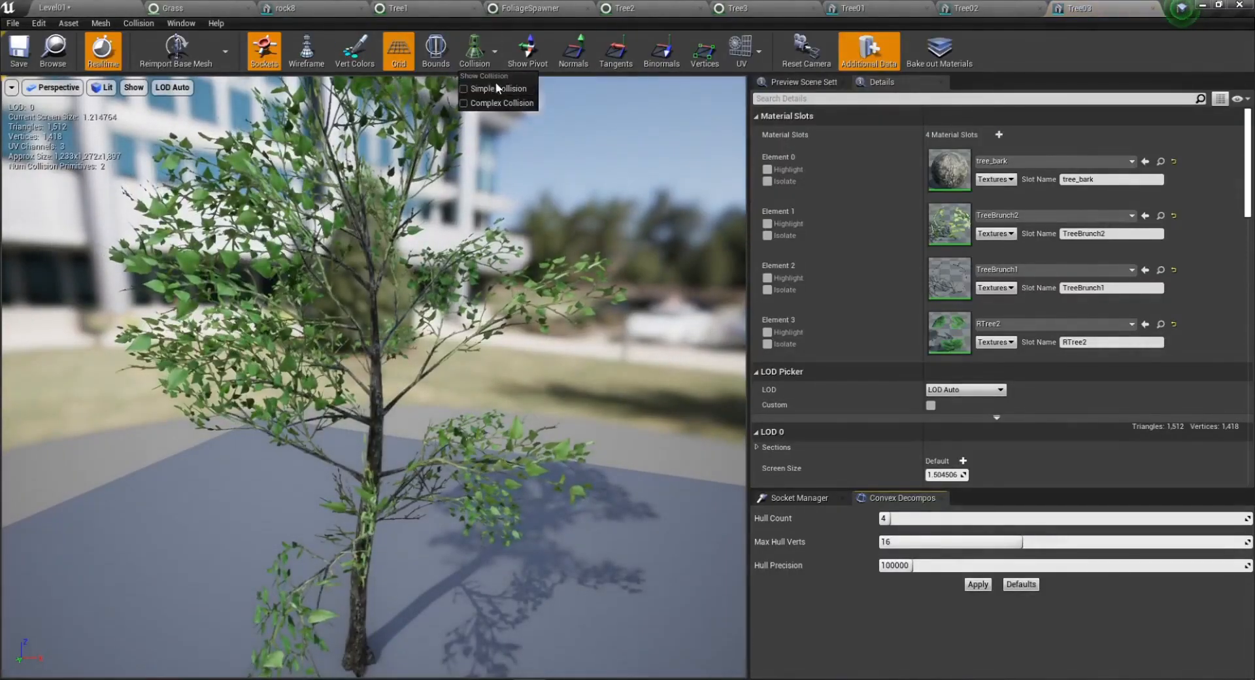
left_click(87, 6)
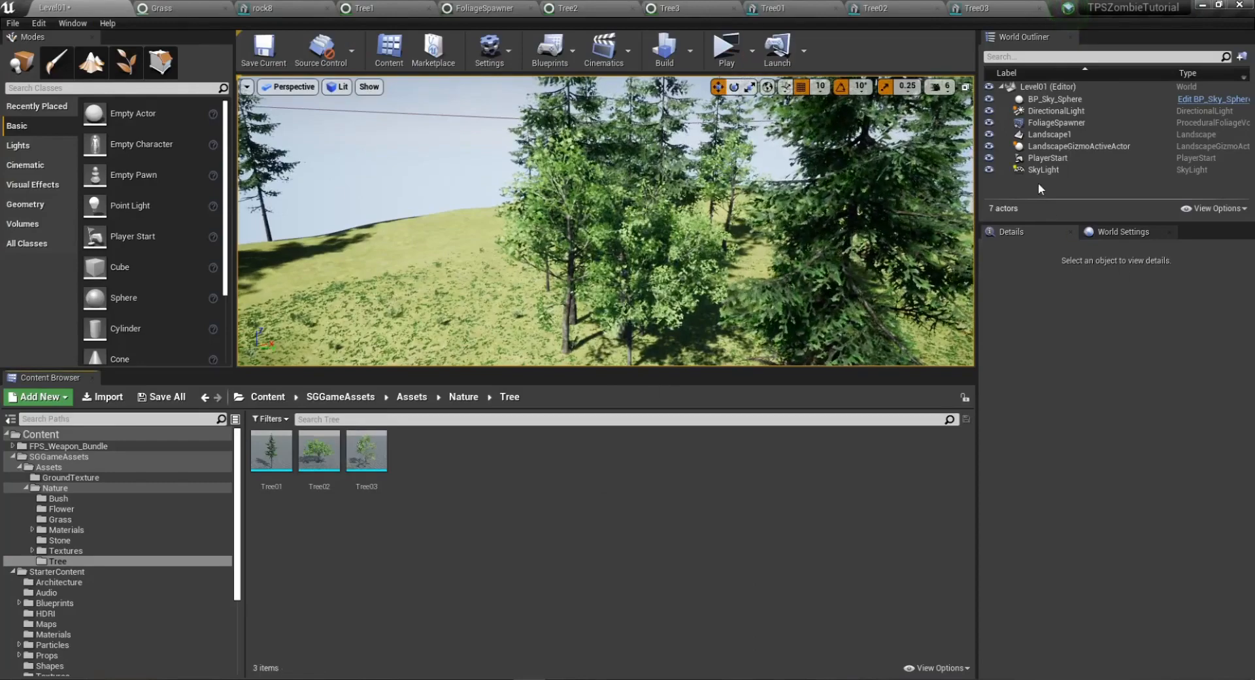
Select the FoliageSpawner actor and review its Brush Settings and Procedural Foliage settings.
left_click(1046, 123)
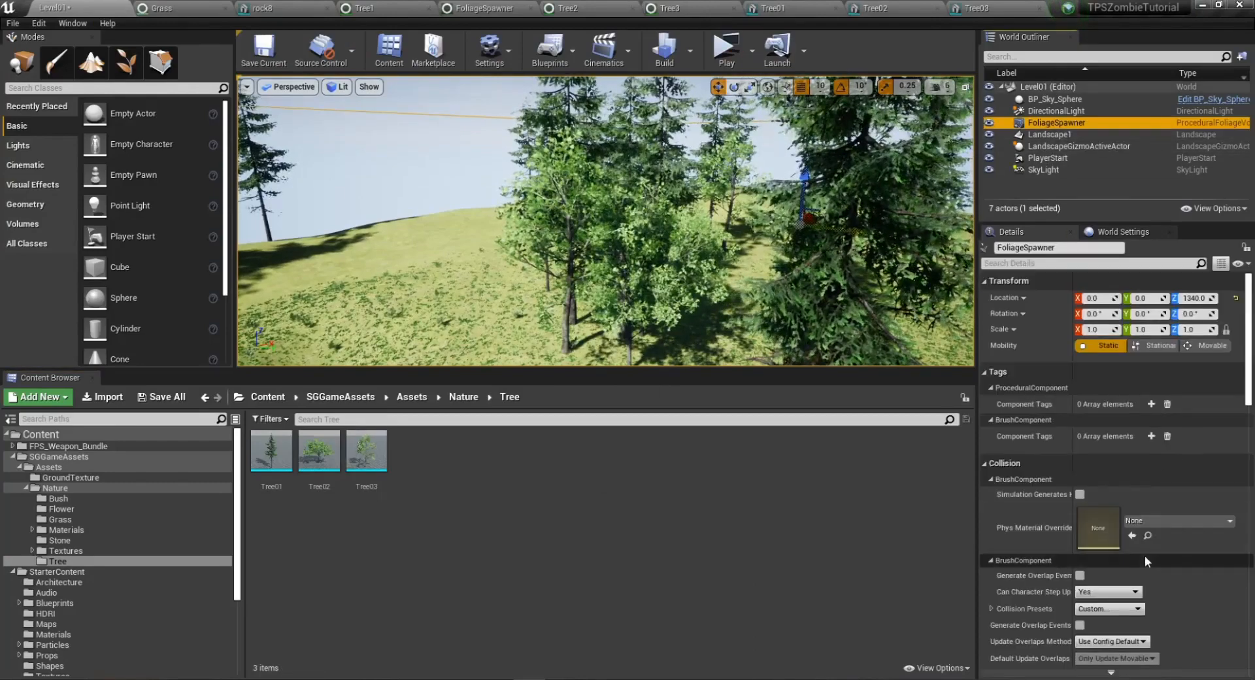
scroll(1148, 494, "down", 6)
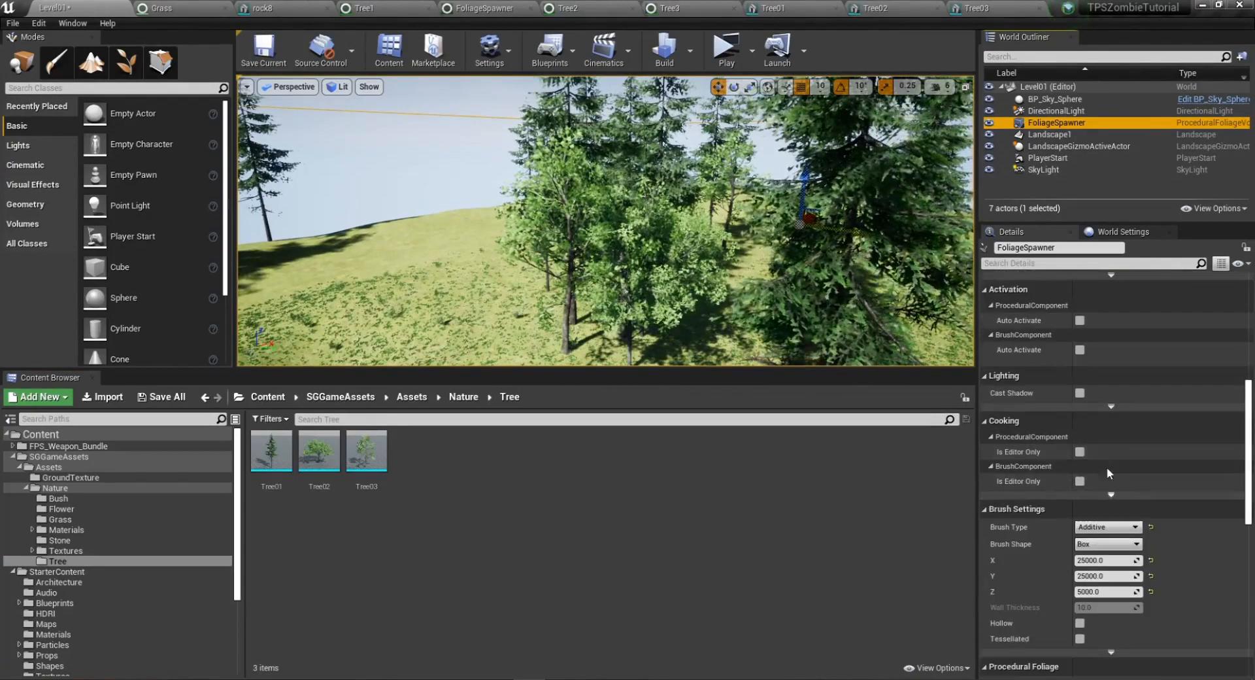
scroll(1105, 495, "down", 5)
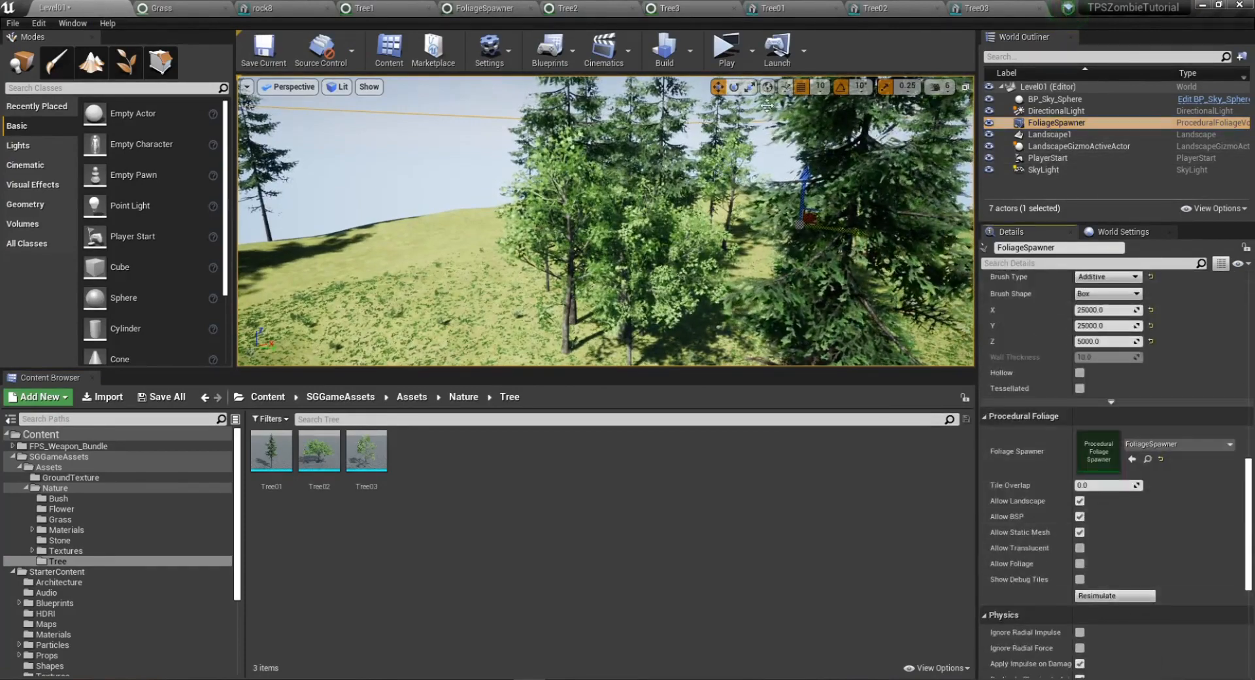
Play-test Level01, running the character into the tree trunks to check collision, and stop playing.
left_click(729, 64)
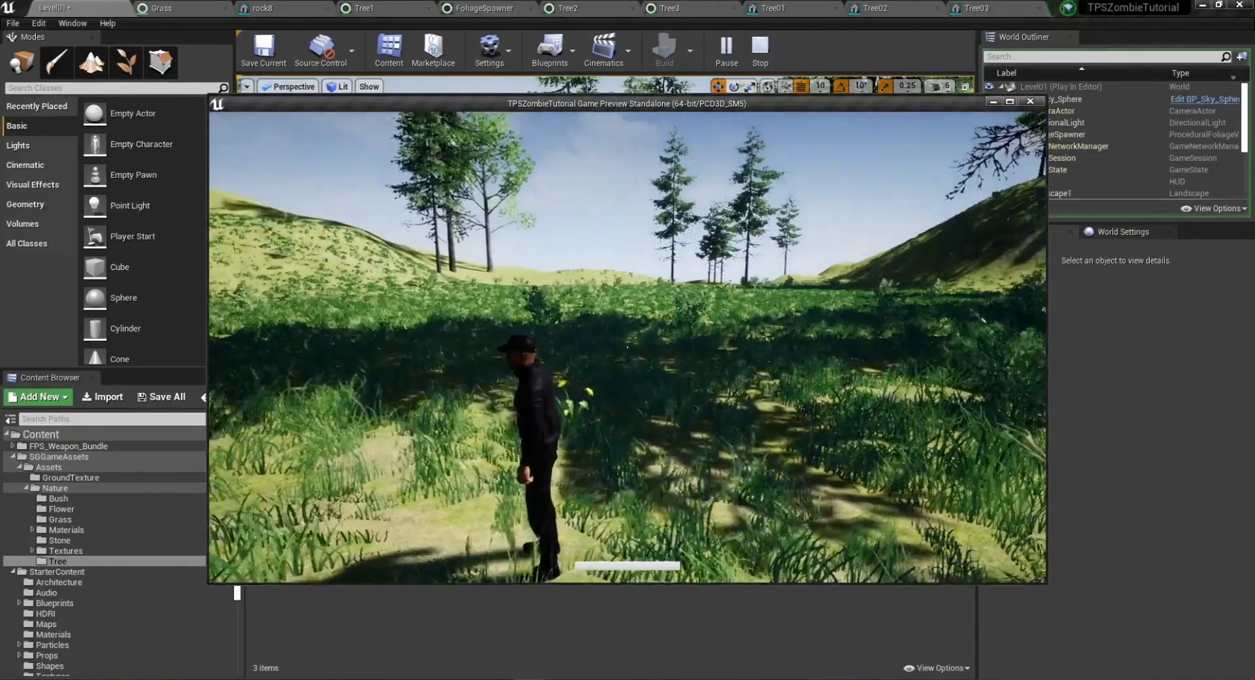
key("w")
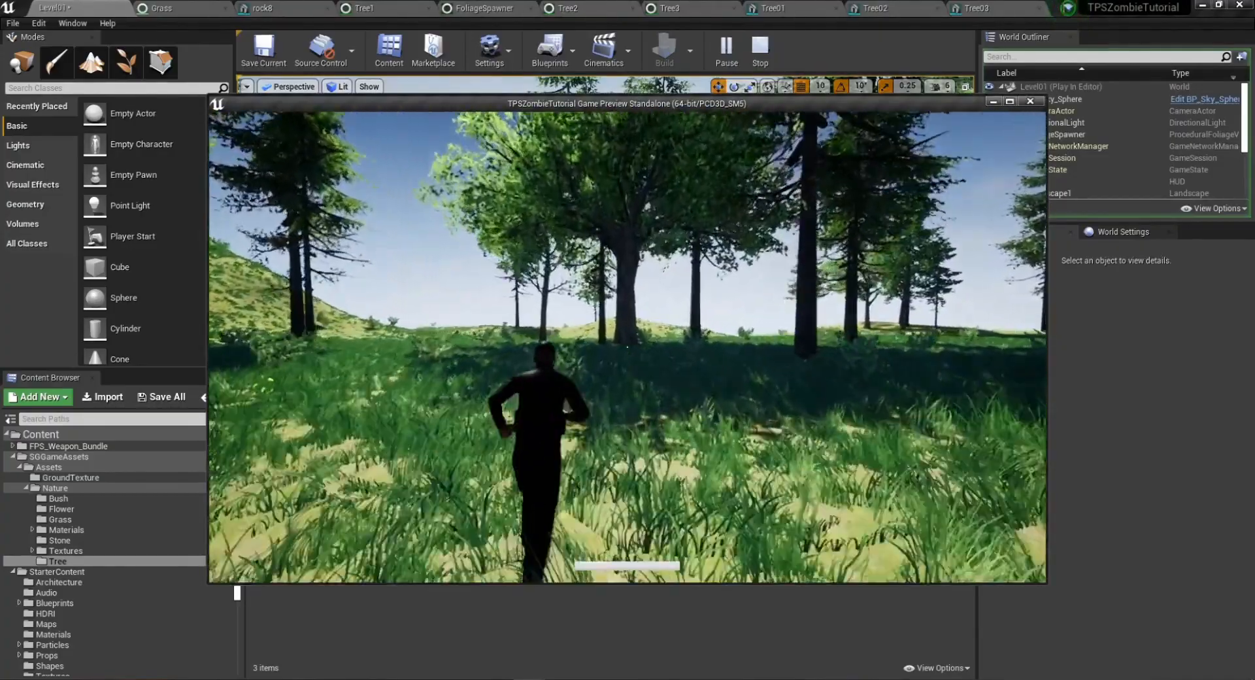
key("w")
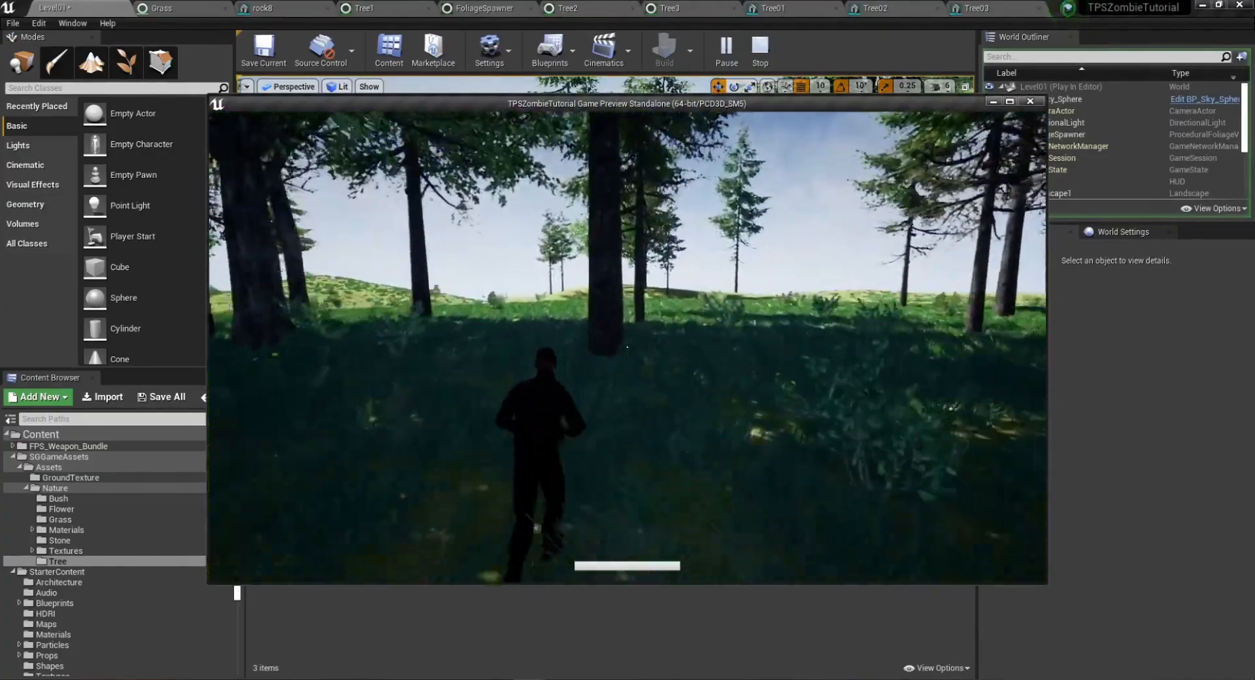
key("w")
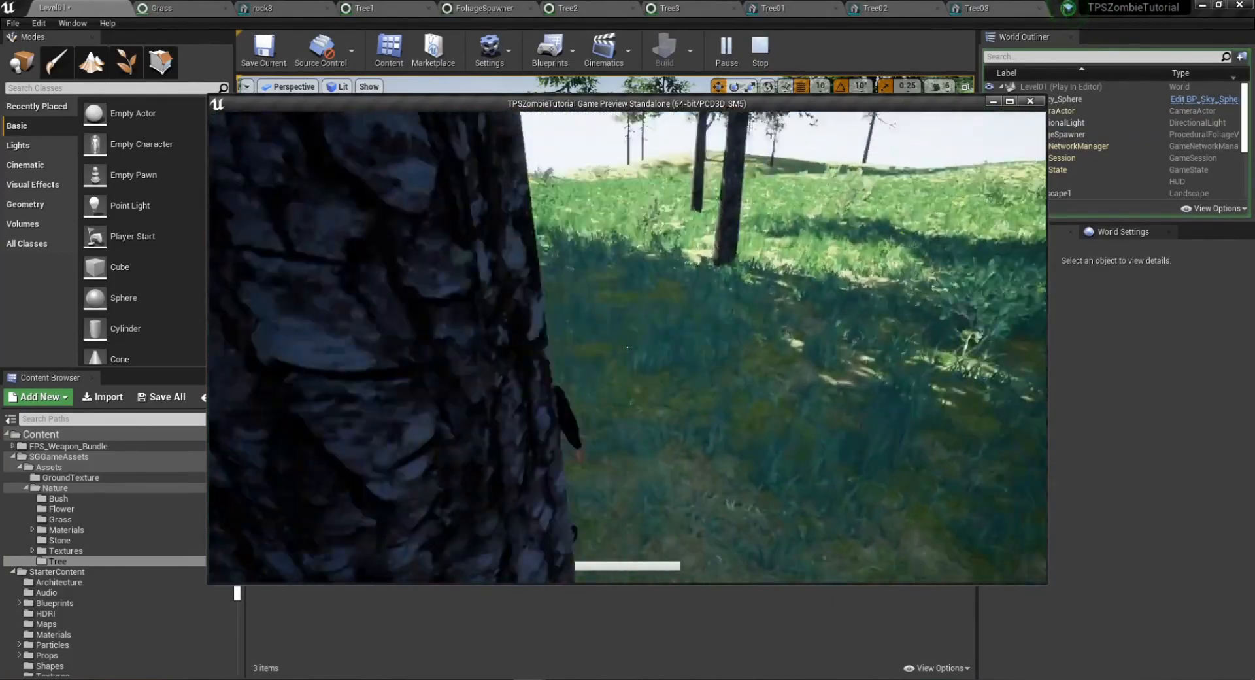
key("a")
key("w")
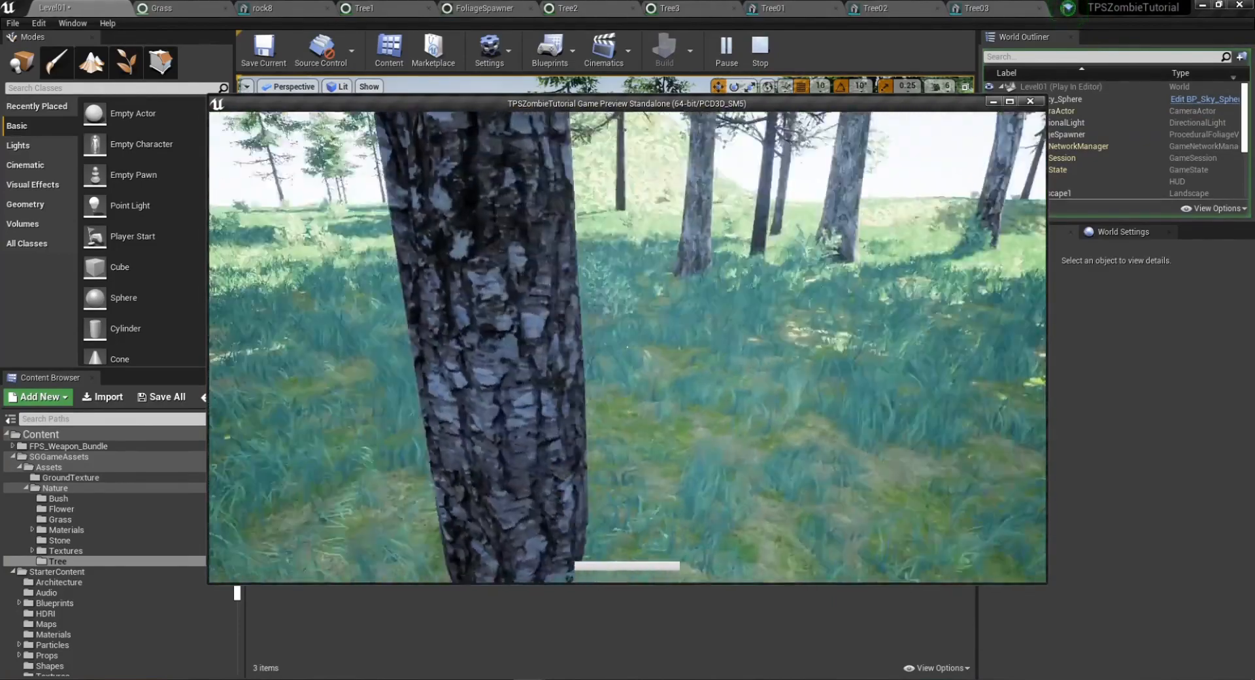
key("a")
key("Escape")
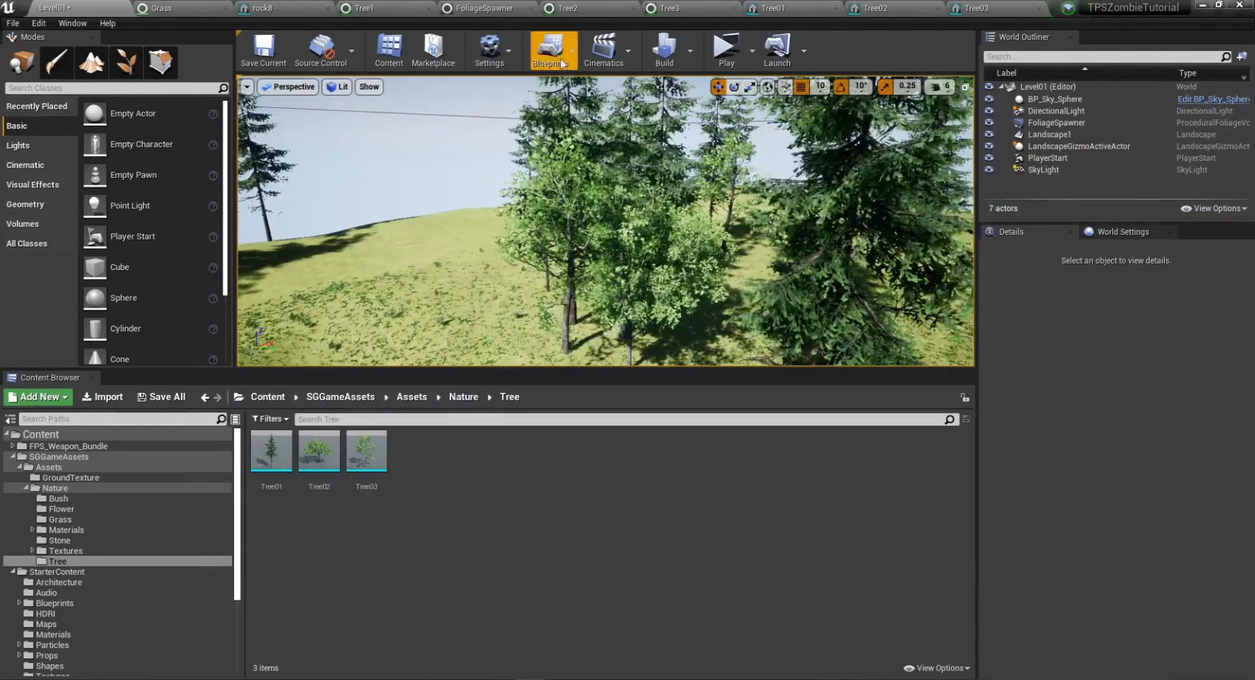
Bring up the Tree2 foliage type, and close the FoliageSpawner and Tree2 editors.
left_click(597, 11)
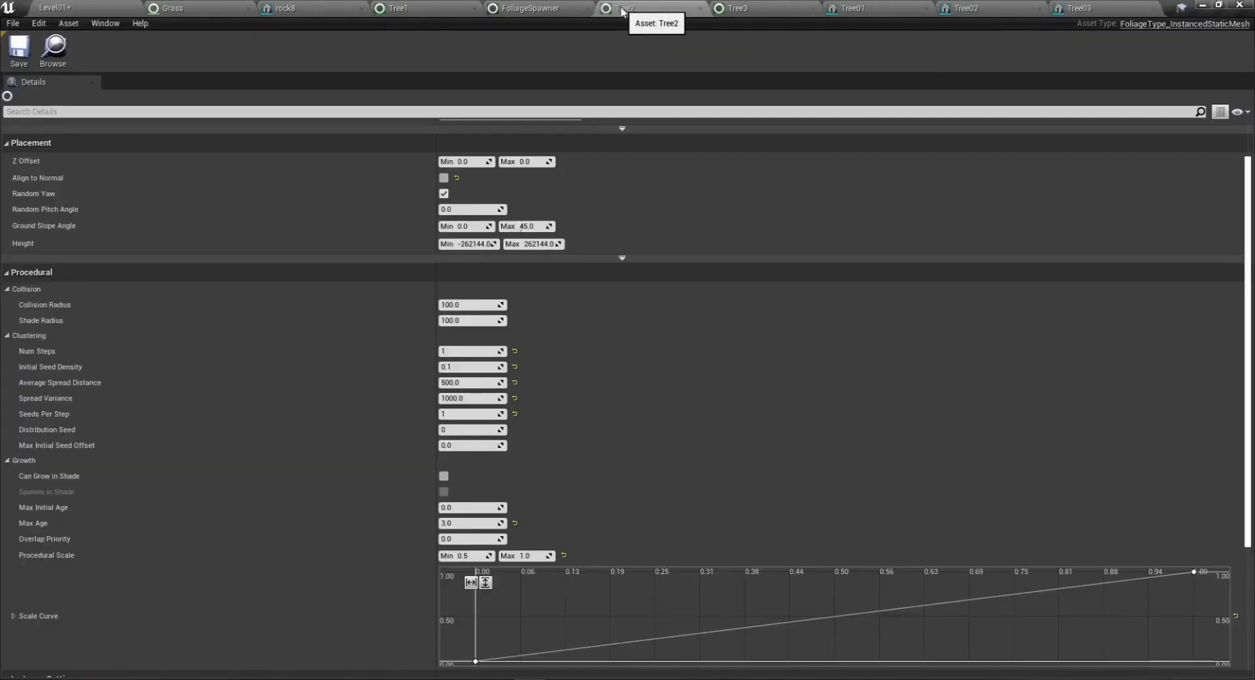
left_click(700, 8)
left_click(640, 8)
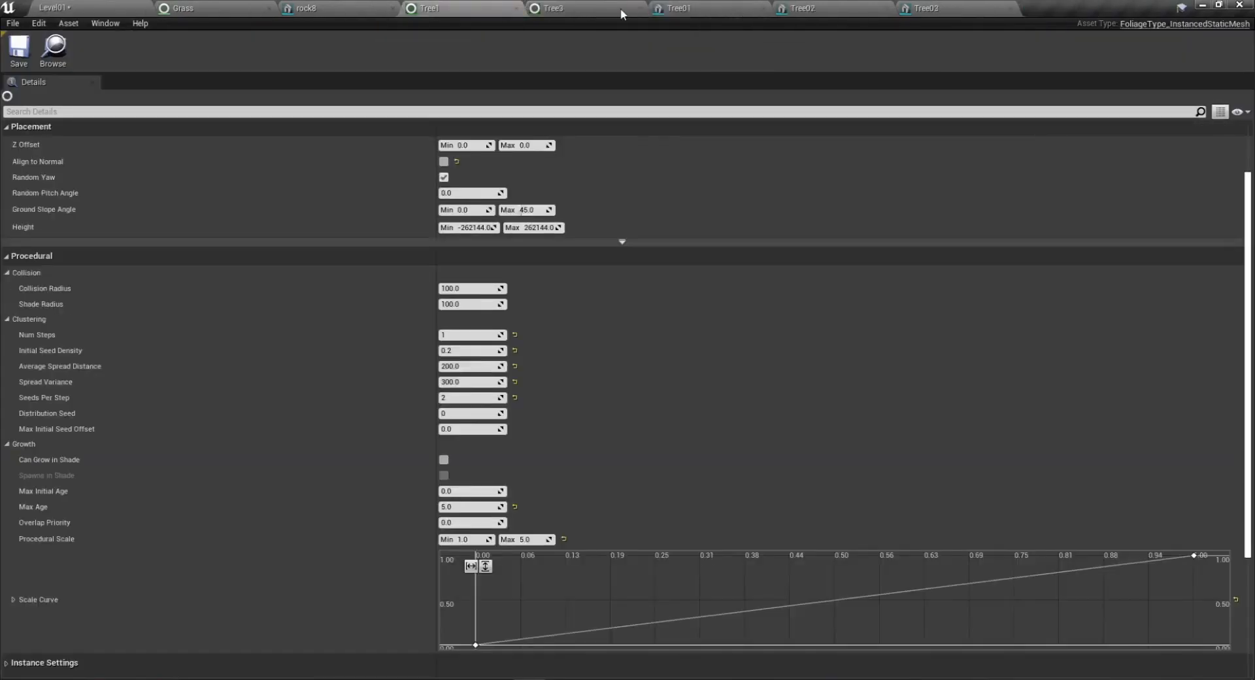
Review the Tree3 foliage type's settings, expanding its procedural Collision values, and close its editor.
scroll(252, 475, "down", 4)
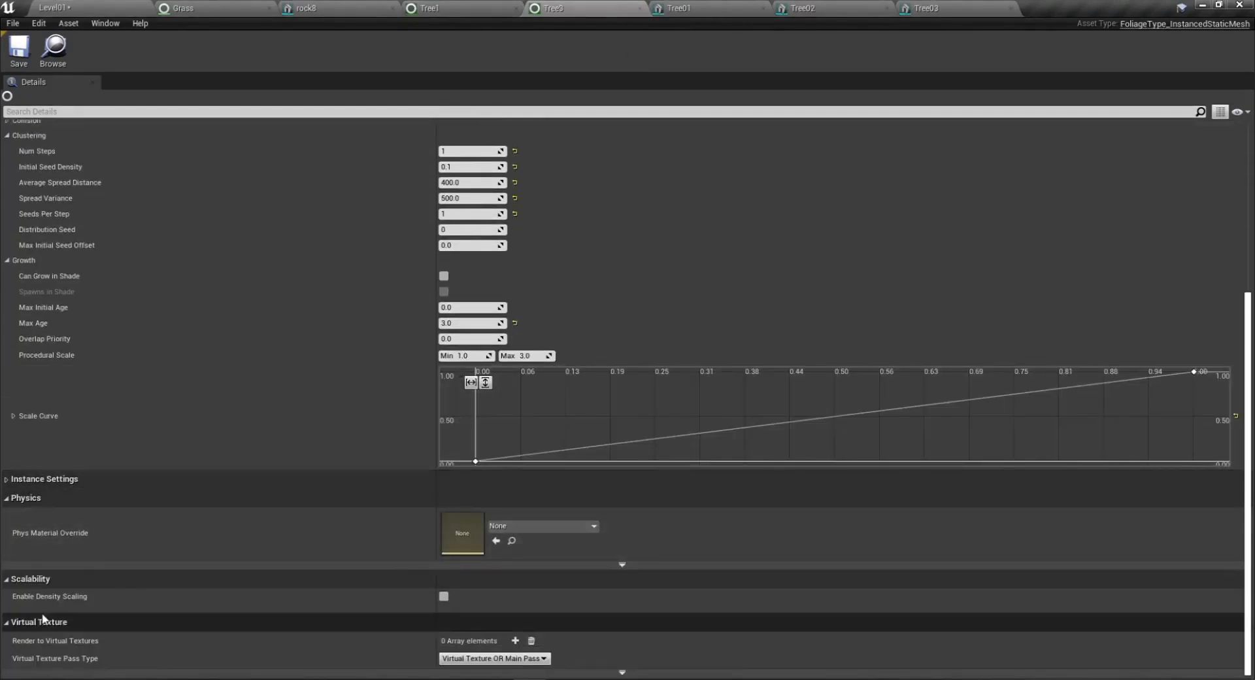
scroll(39, 372, "up", 3)
scroll(257, 386, "up", 3)
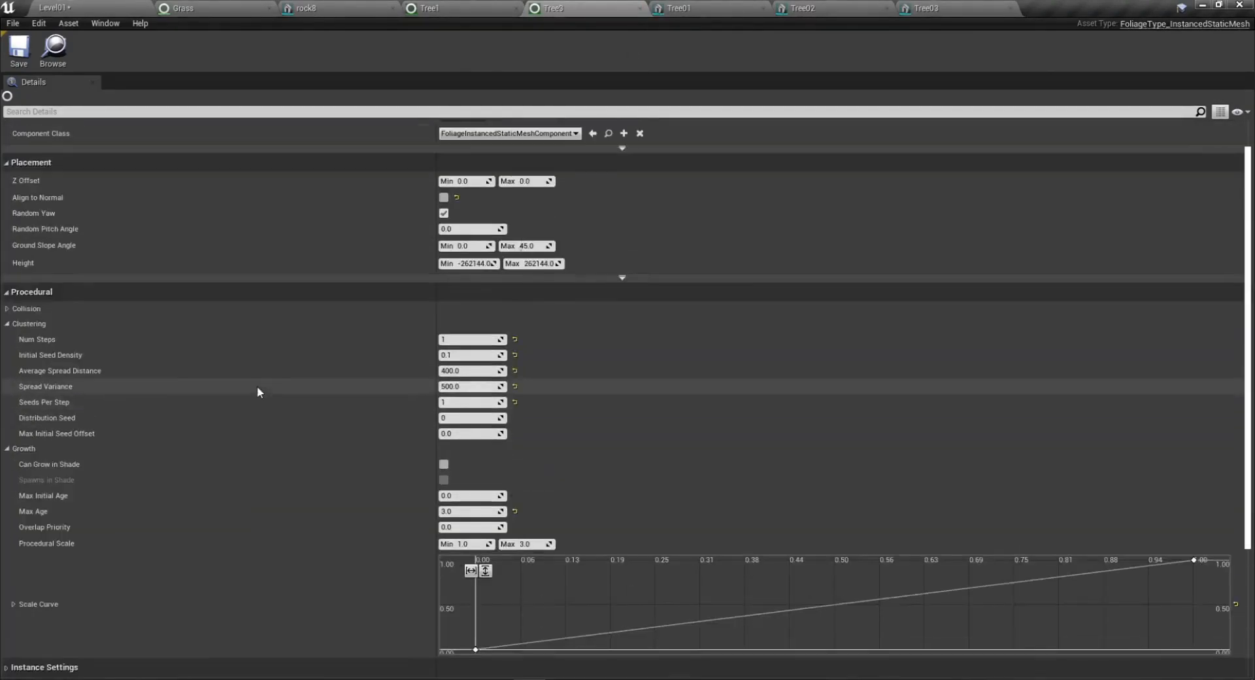
left_click(7, 309)
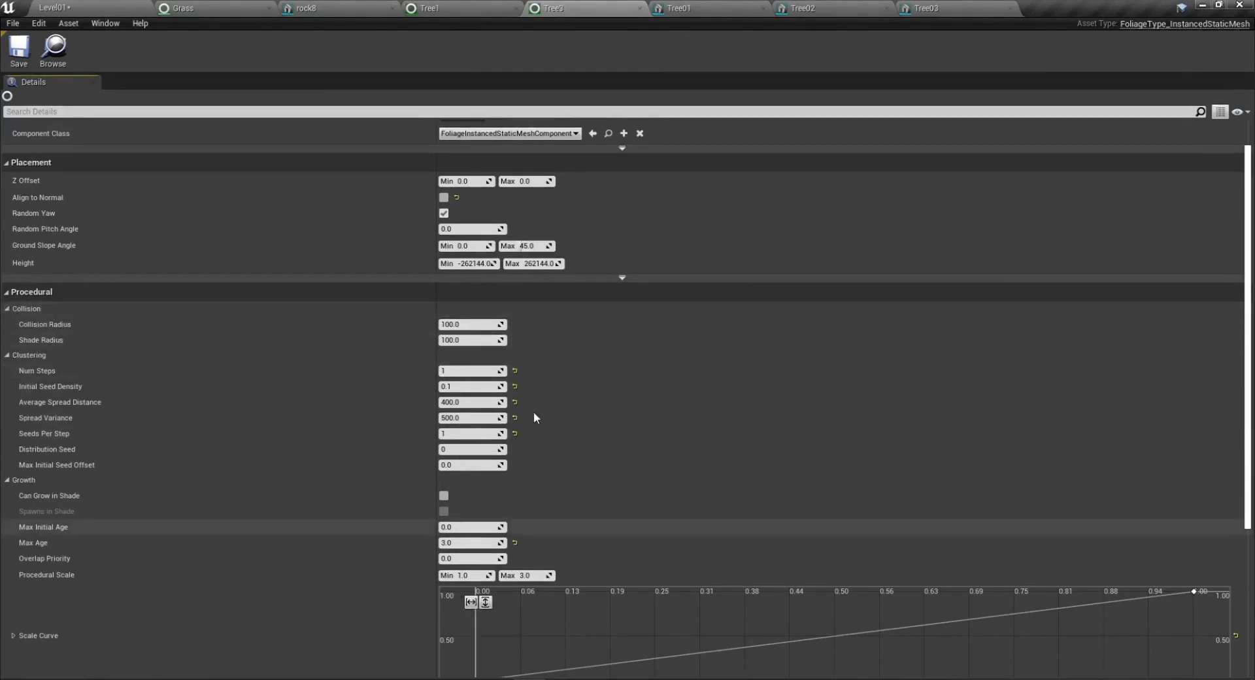
left_click(641, 9)
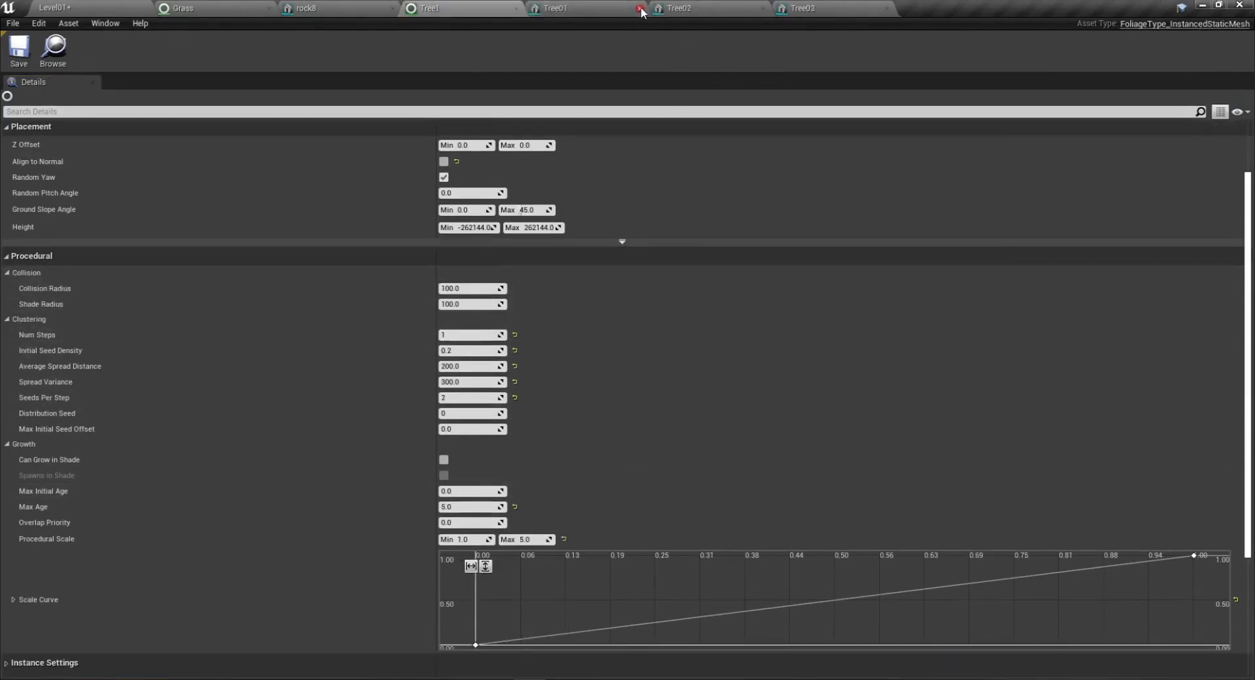
In the Tree01 mesh editor, check the collision display and creation options and the available Complex Collision Mesh assets.
left_click(552, 9)
left_click(481, 64)
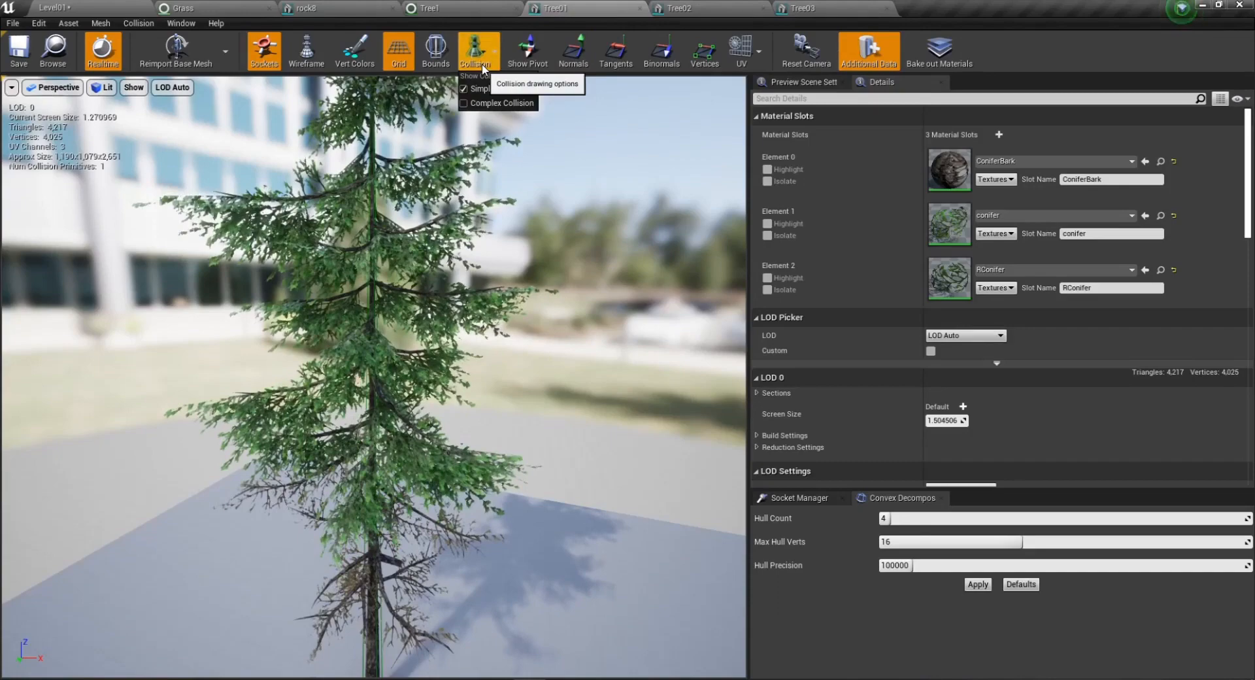
left_click(138, 23)
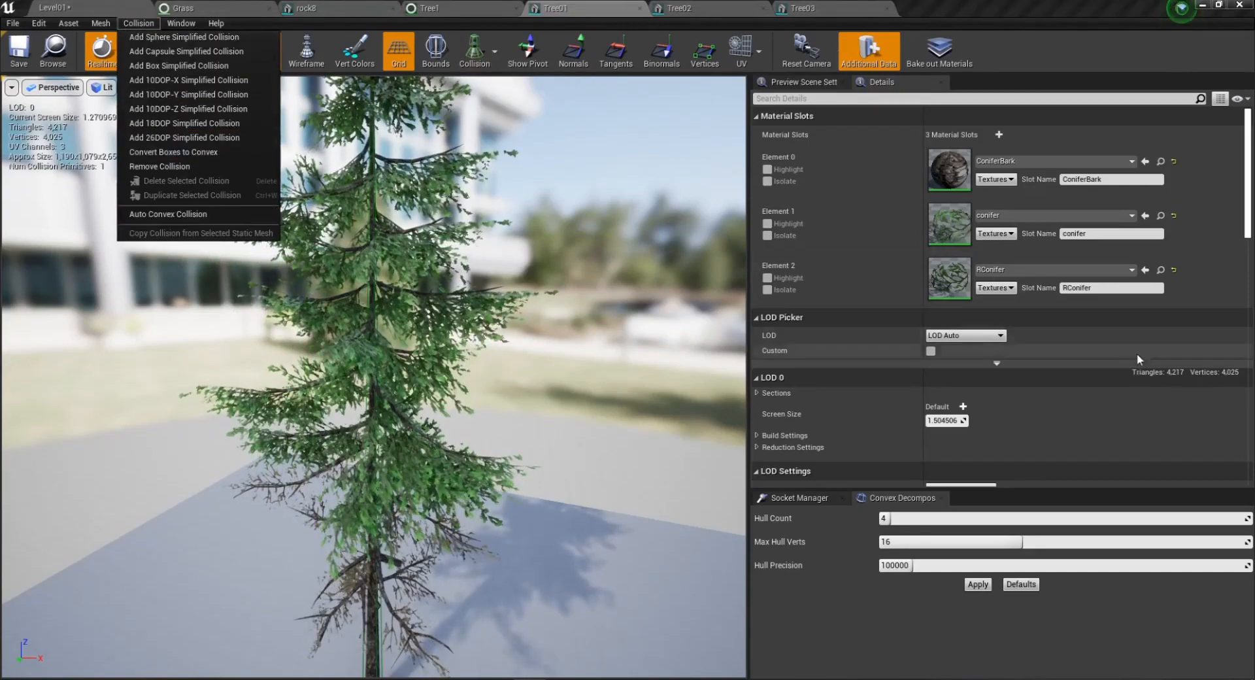
left_click(1093, 374)
scroll(1007, 333, "down", 3)
scroll(1006, 332, "down", 15)
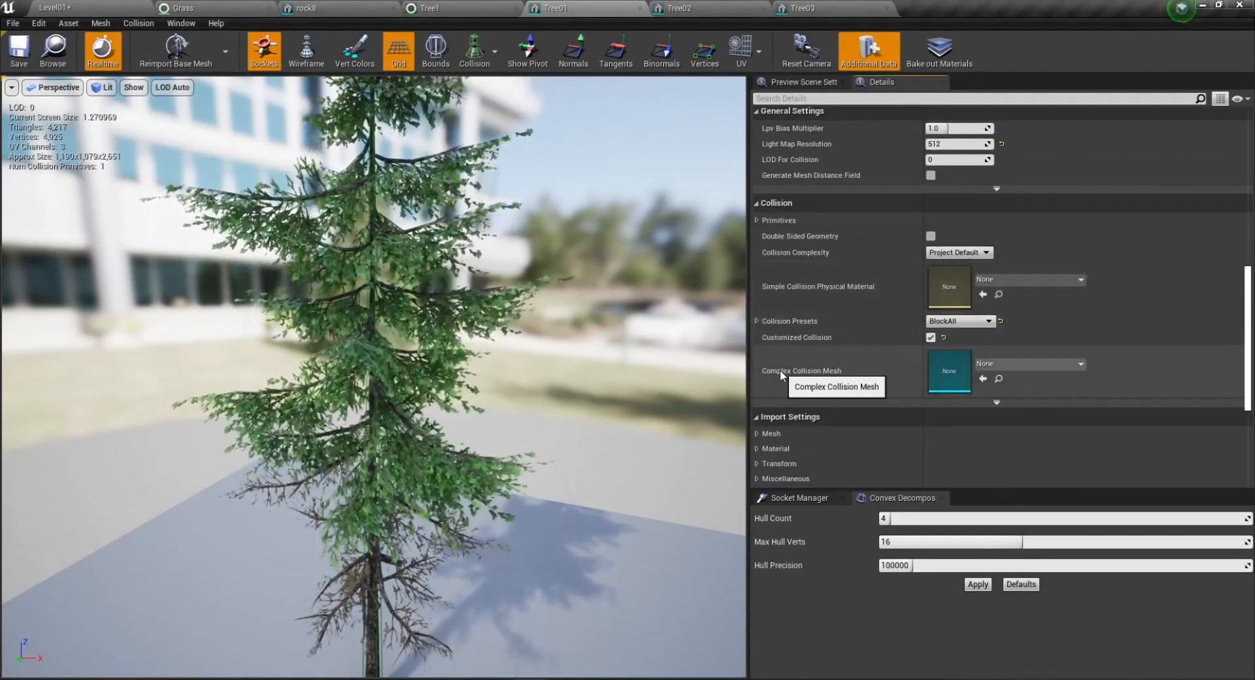
left_click(998, 368)
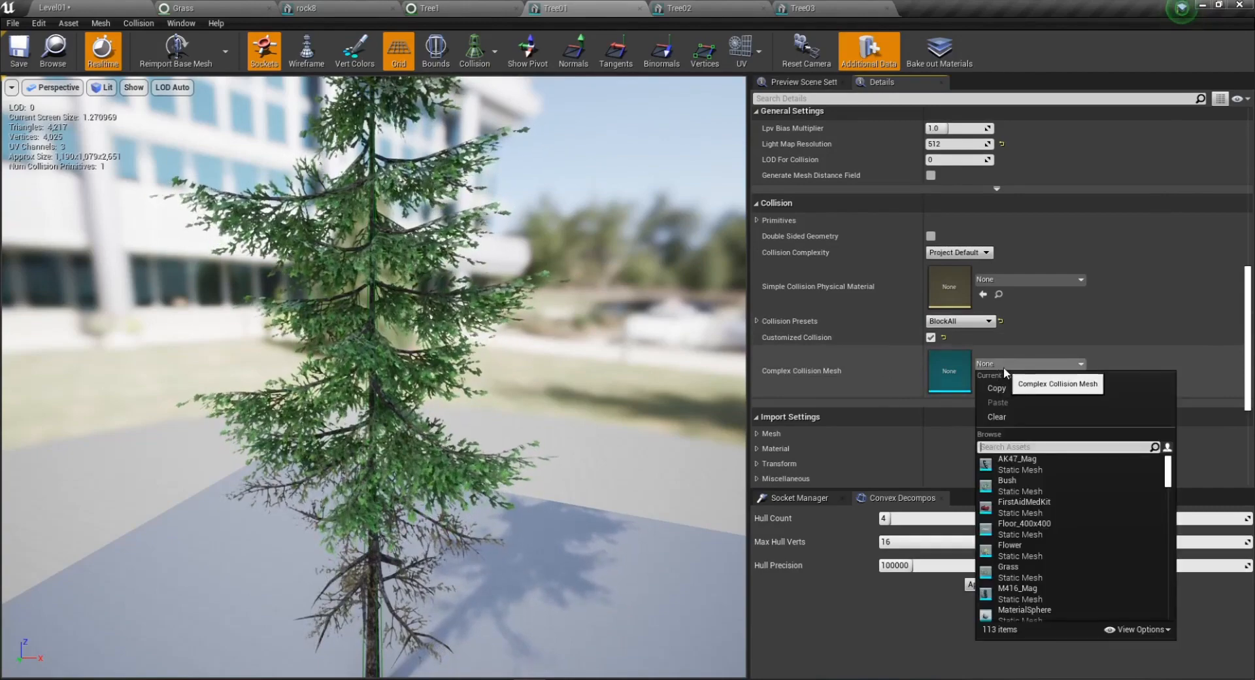
left_click(1003, 367)
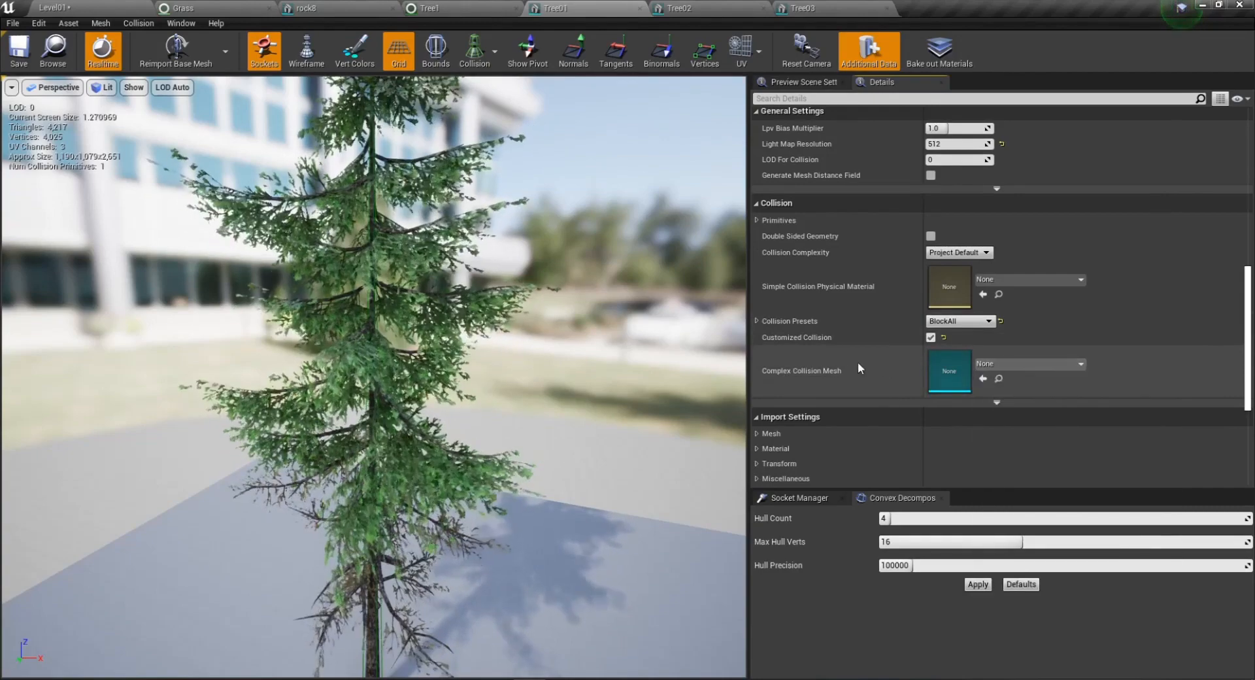
Expand Tree01's Collision Presets and review its collision responses and the list of available presets.
left_click(757, 321)
scroll(1055, 375, "down", 4)
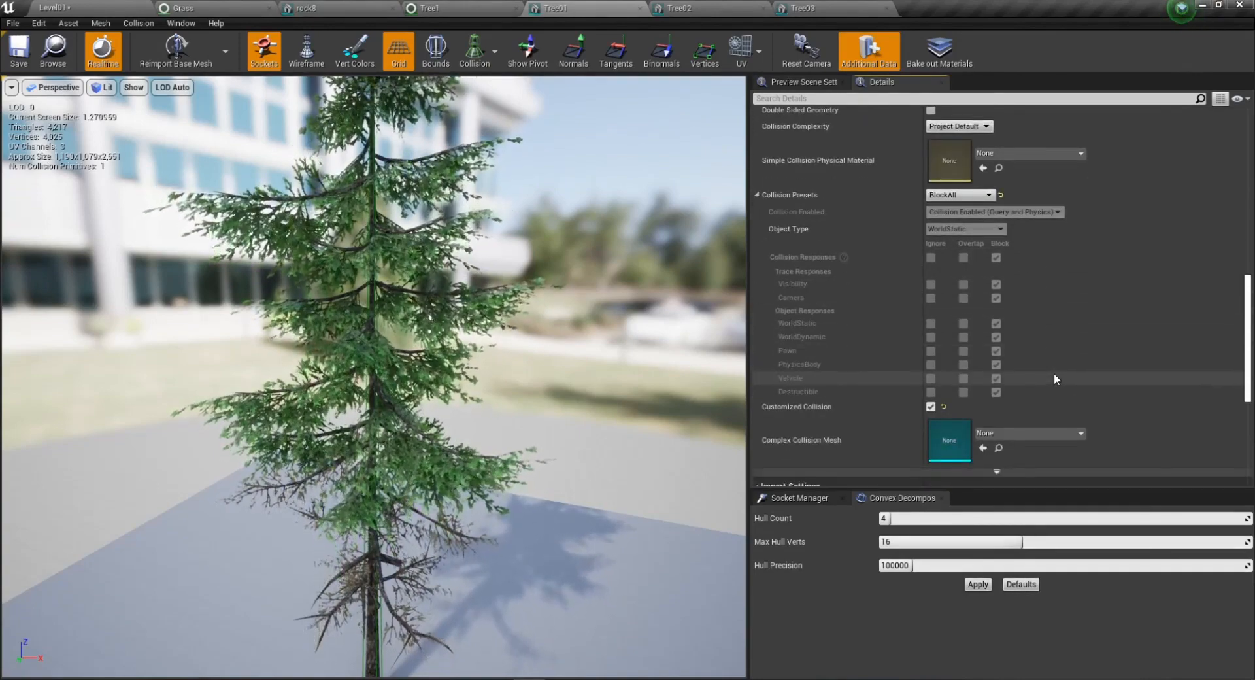
scroll(1054, 376, "up", 3)
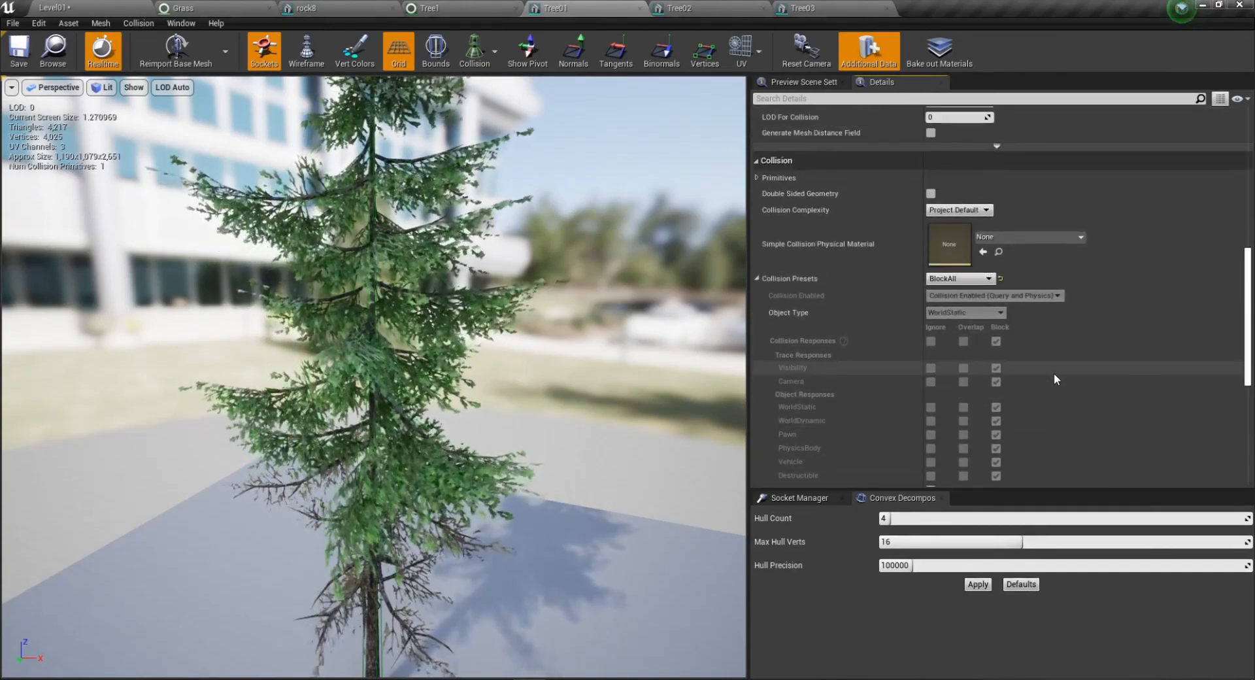
left_click(986, 279)
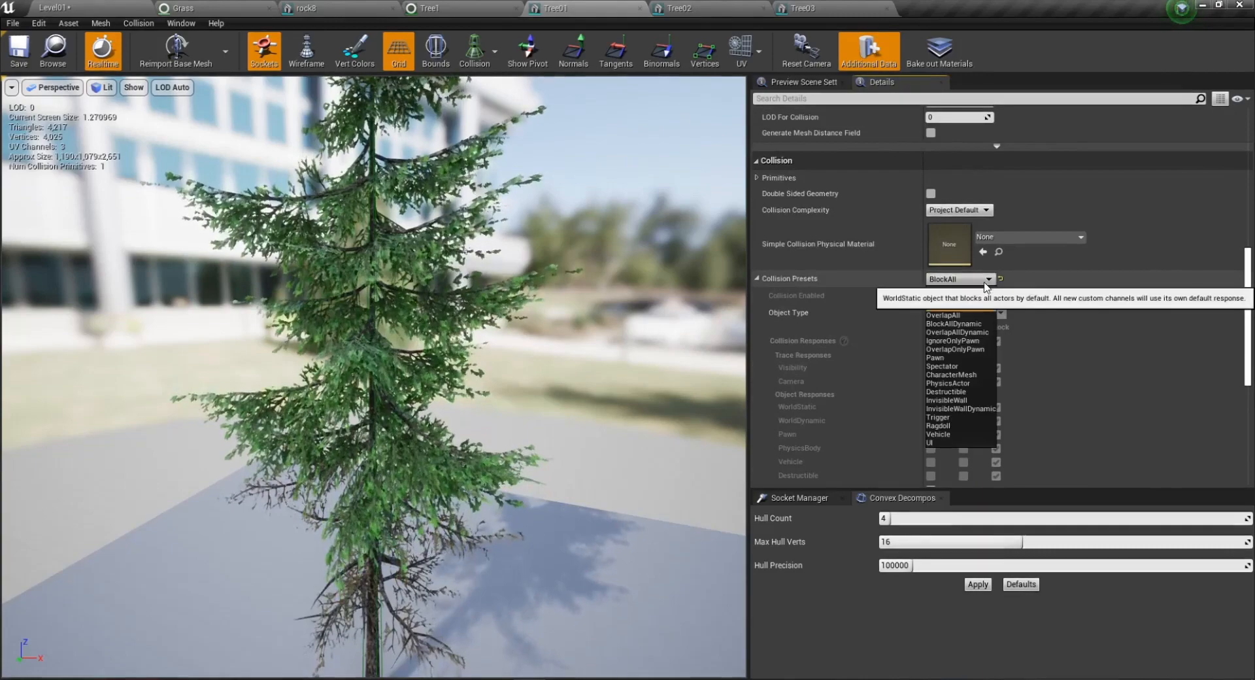
left_click(1125, 316)
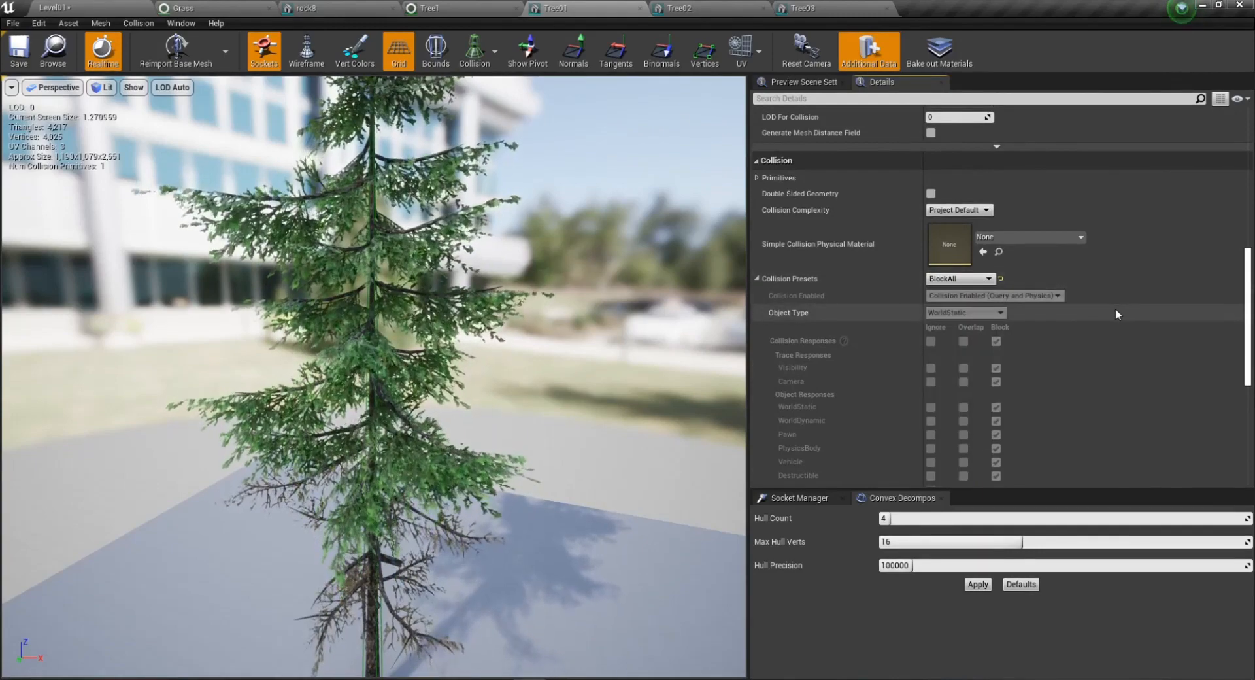
Inspect the simple collision around Tree01's trunk and its list of collision primitives.
right_click_drag(481, 528, 470, 567)
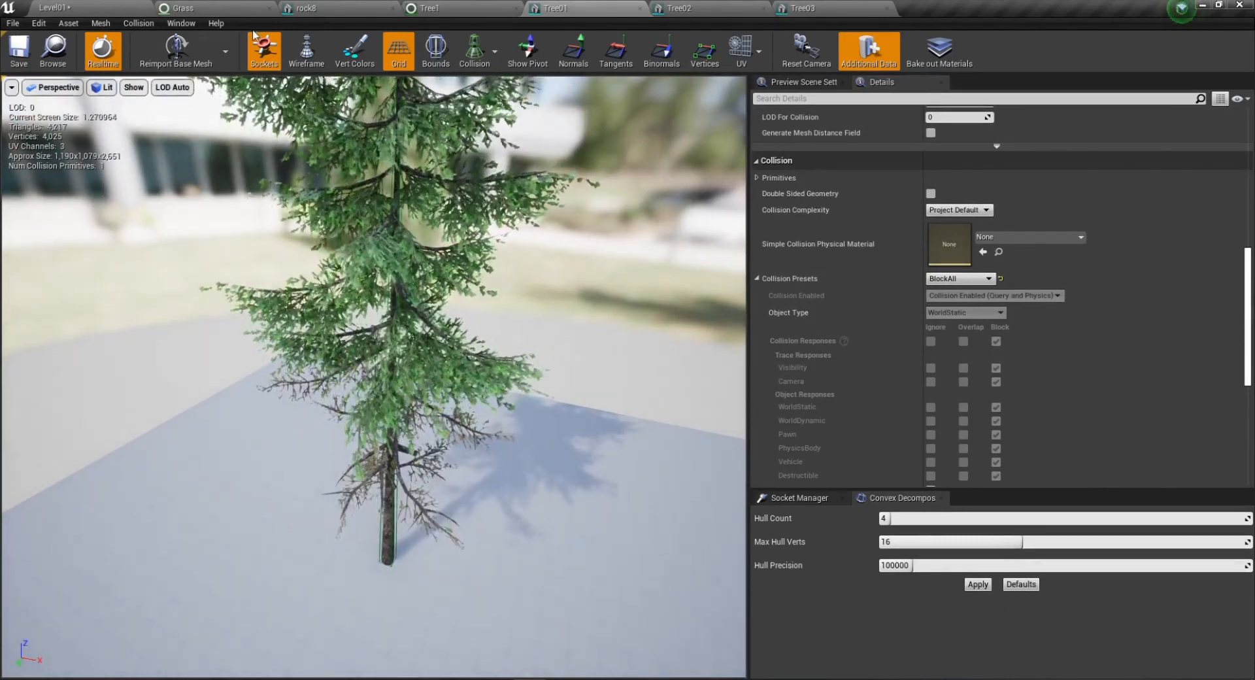
left_click(181, 23)
left_click(1082, 391)
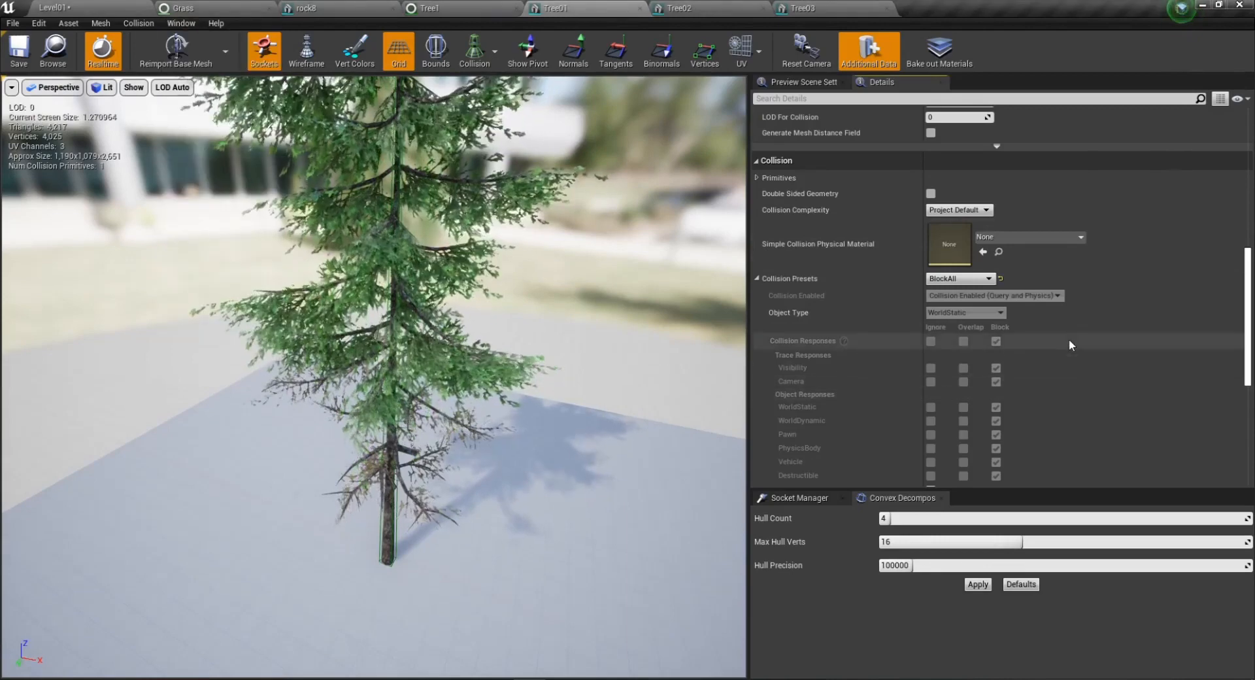
scroll(1069, 333, "up", 2)
left_click(757, 240)
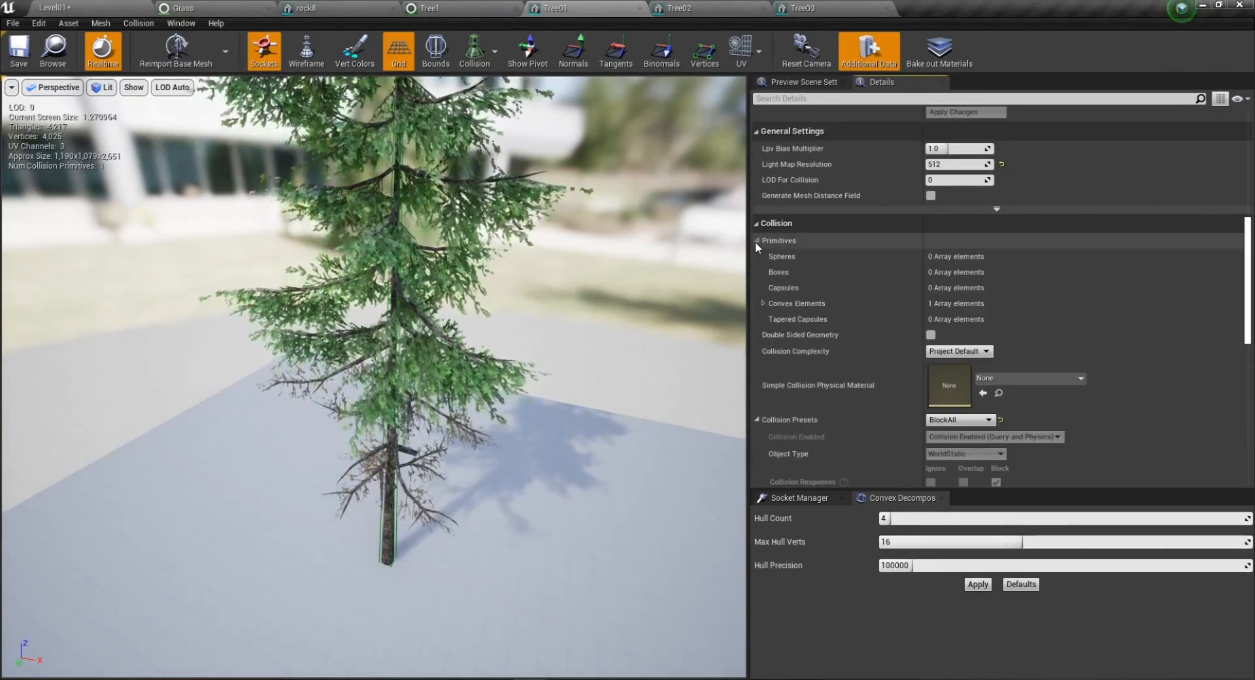
left_click(757, 241)
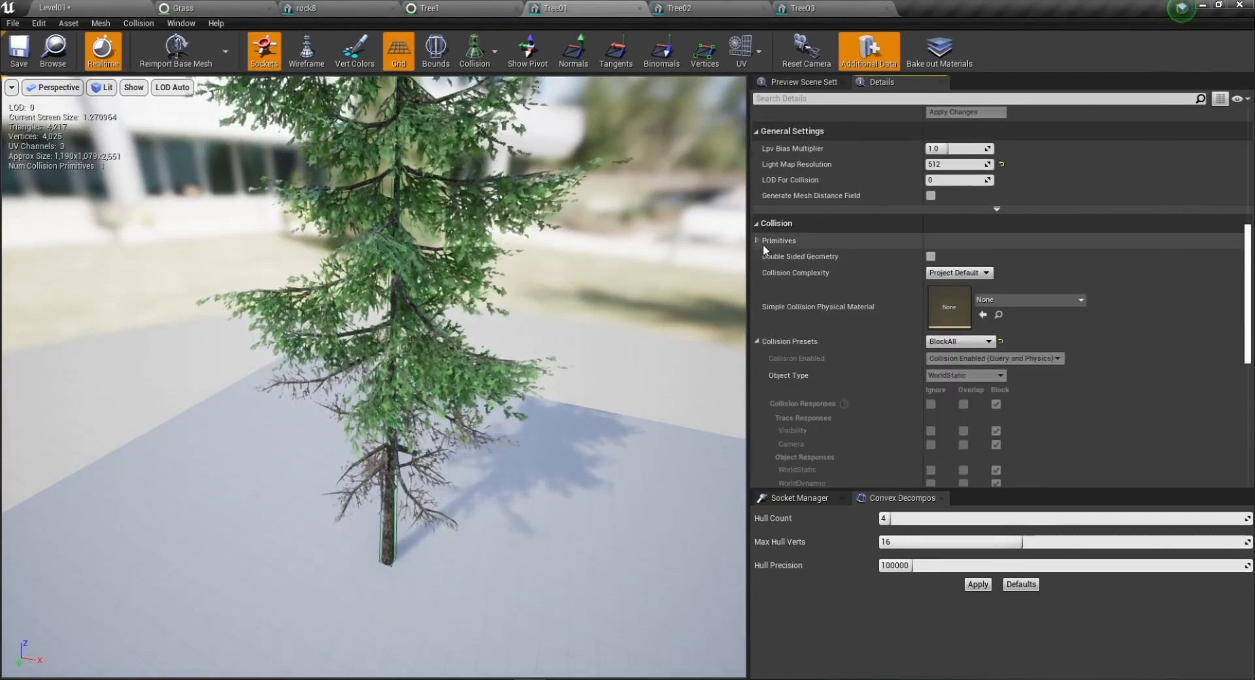
Set Tree01's collision preset to Custom, check its Collision Enabled and Object Type options, and save the mesh.
left_click(988, 342)
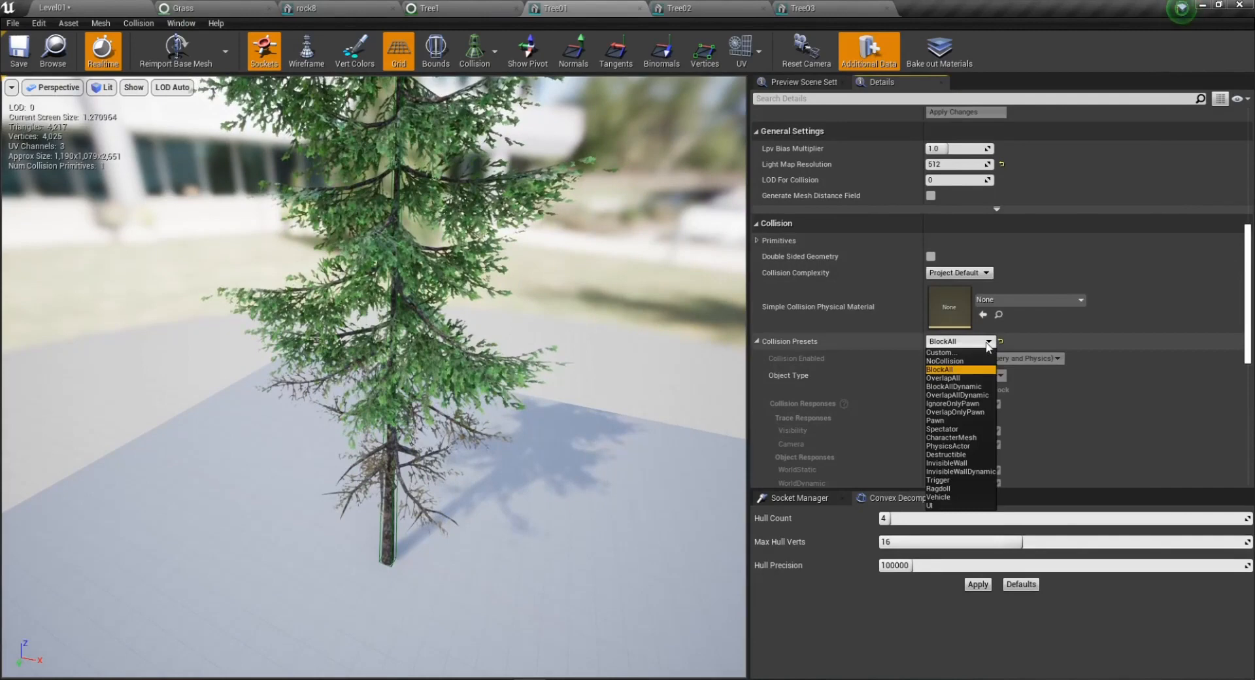
left_click(960, 353)
scroll(1031, 451, "down", 2)
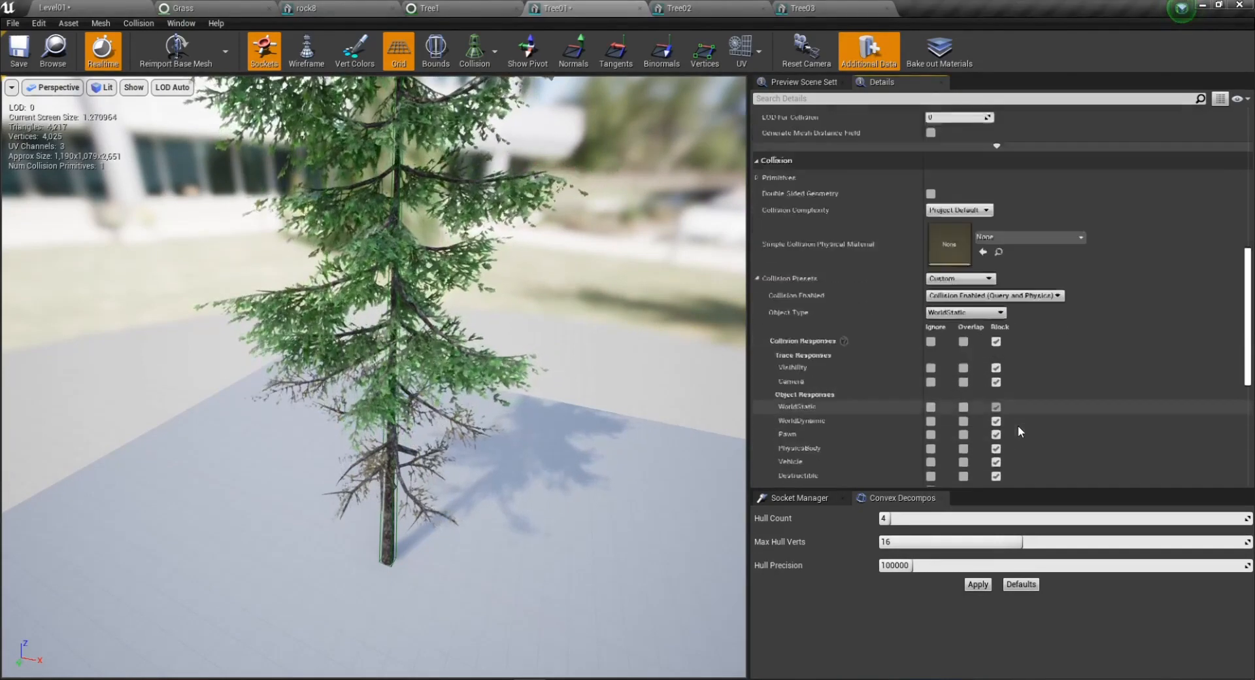
left_click(980, 275)
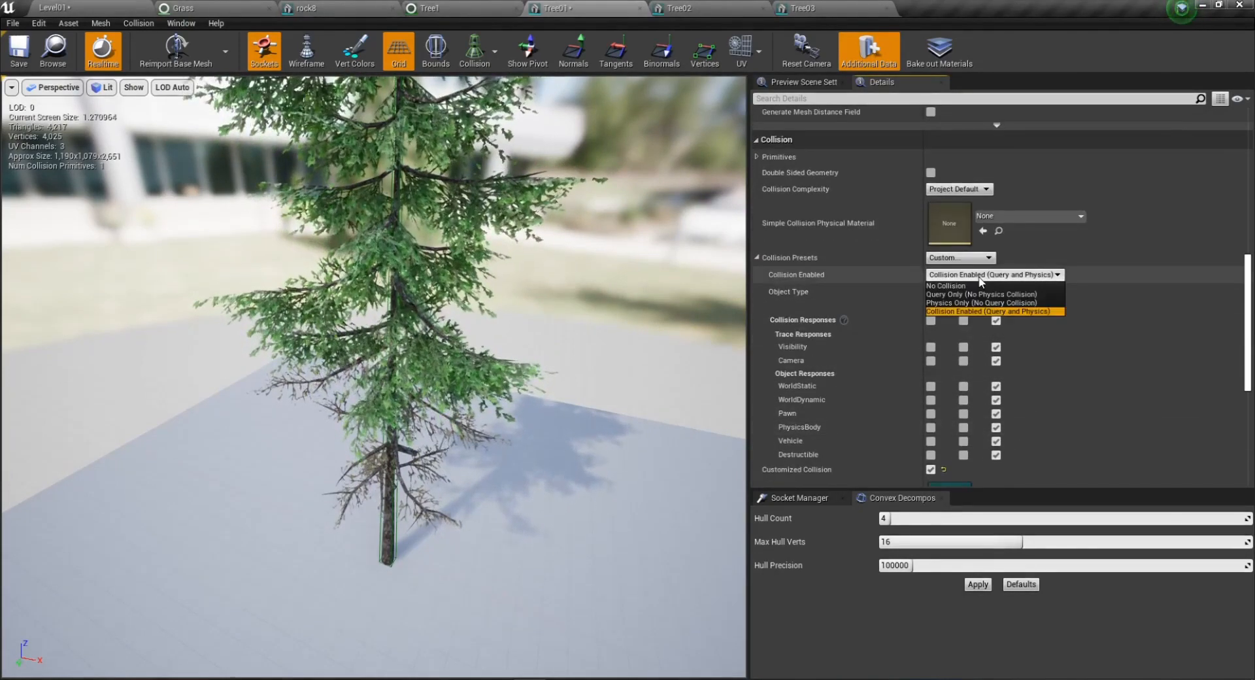
left_click(979, 278)
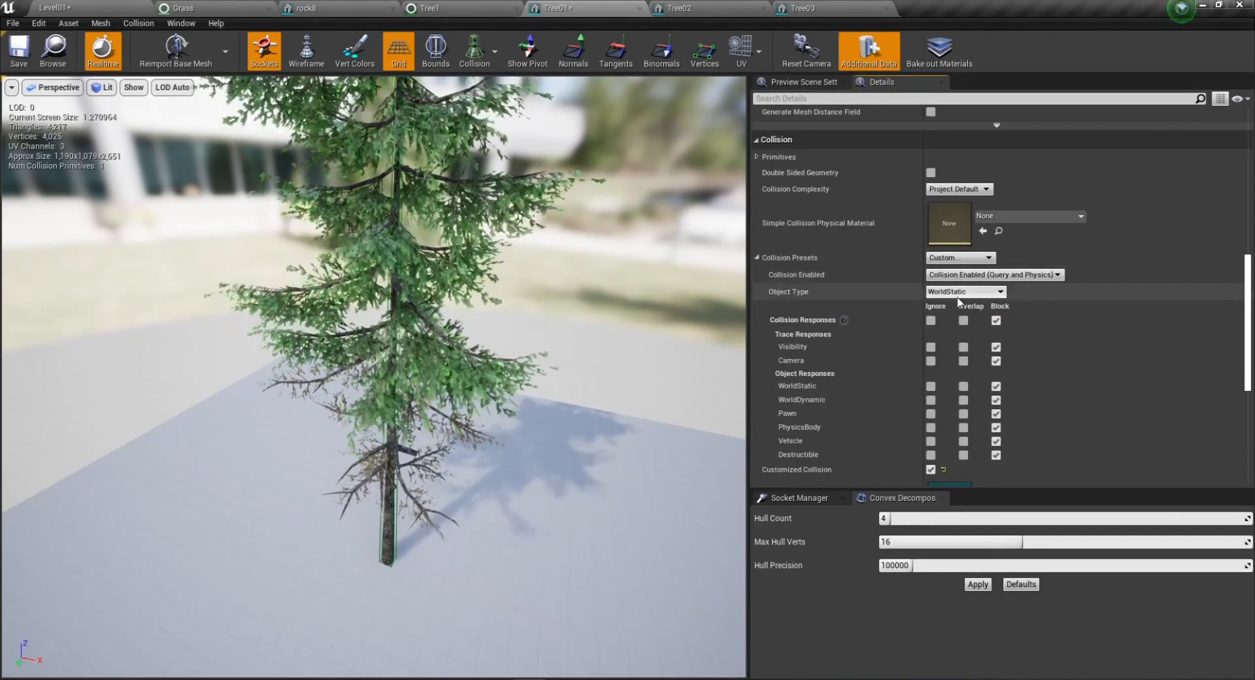
left_click(960, 297)
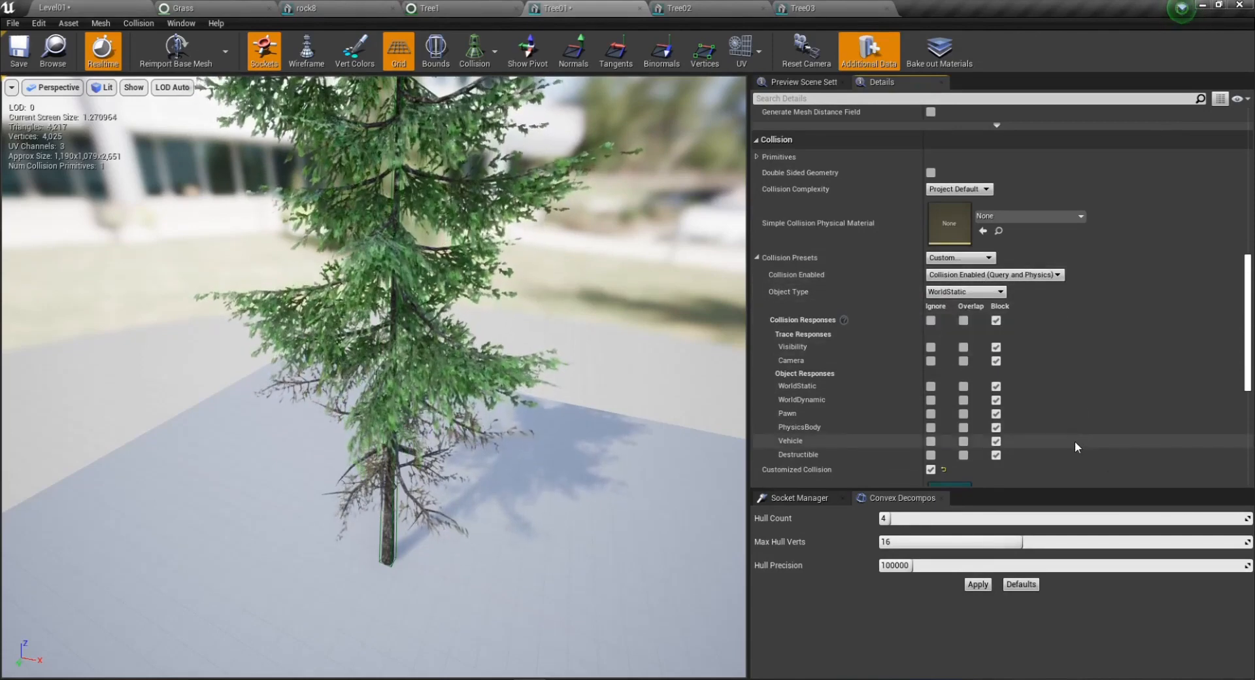
left_click(931, 470)
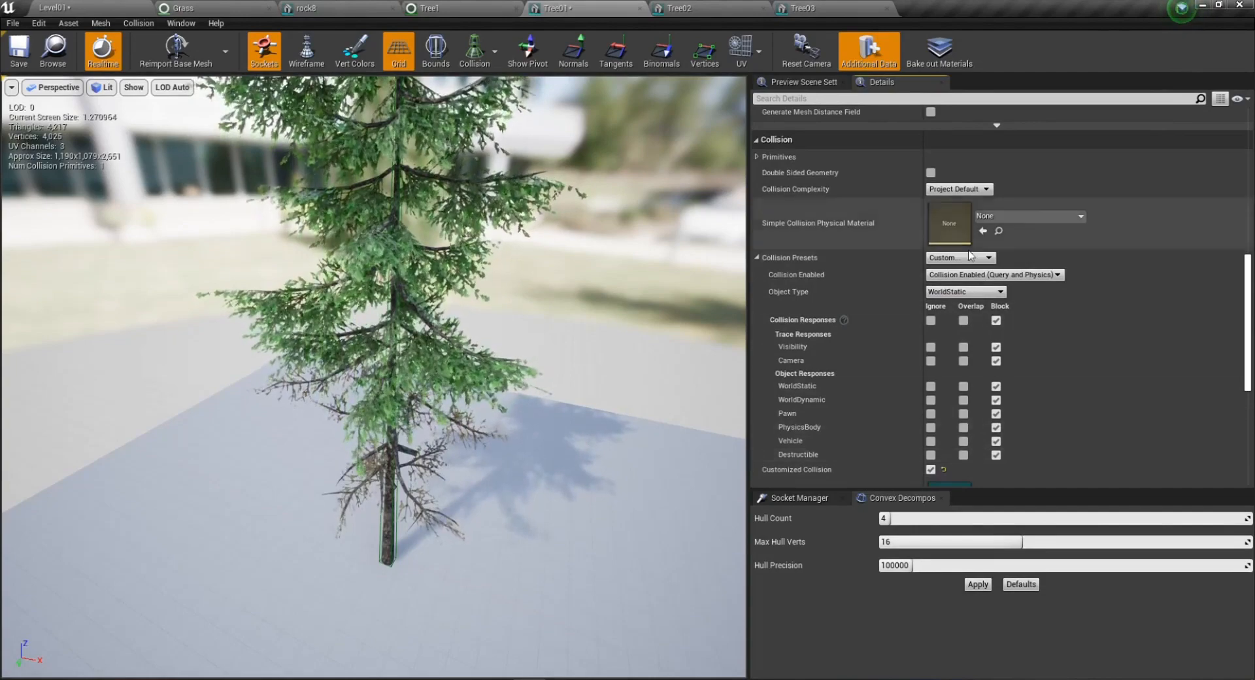
left_click(20, 59)
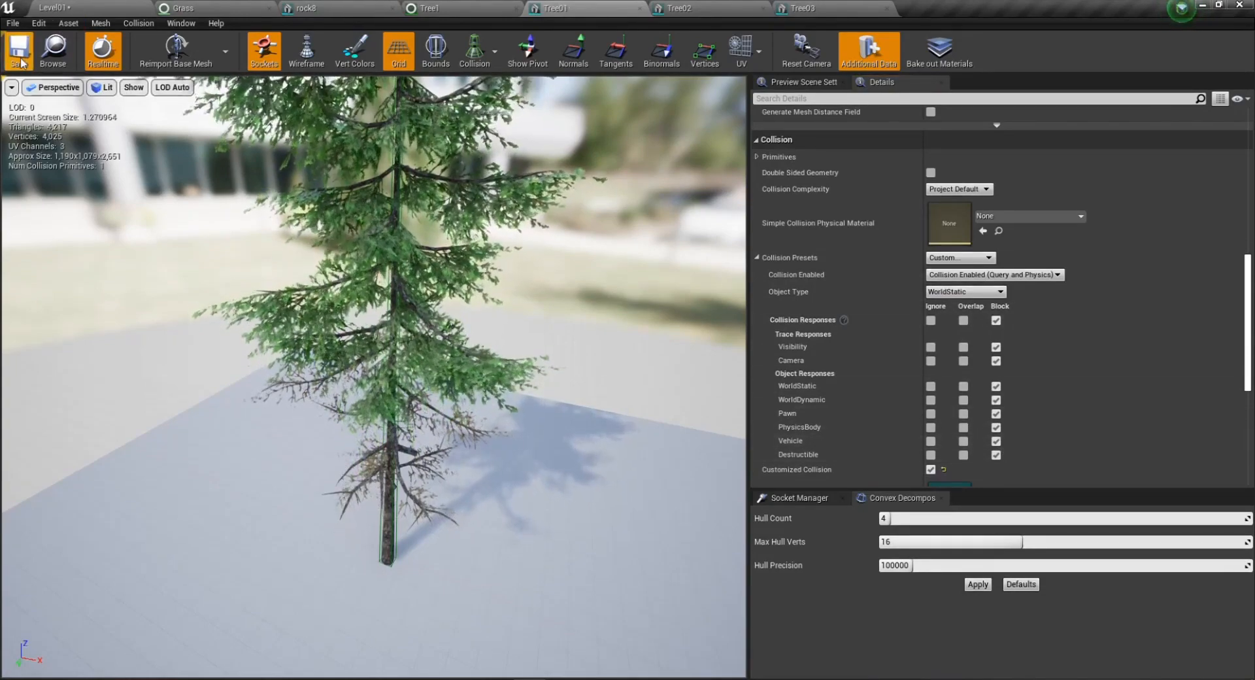
Check the Tree02 mesh, and review Tree03's collision preset and its expanded collision responses.
left_click(702, 10)
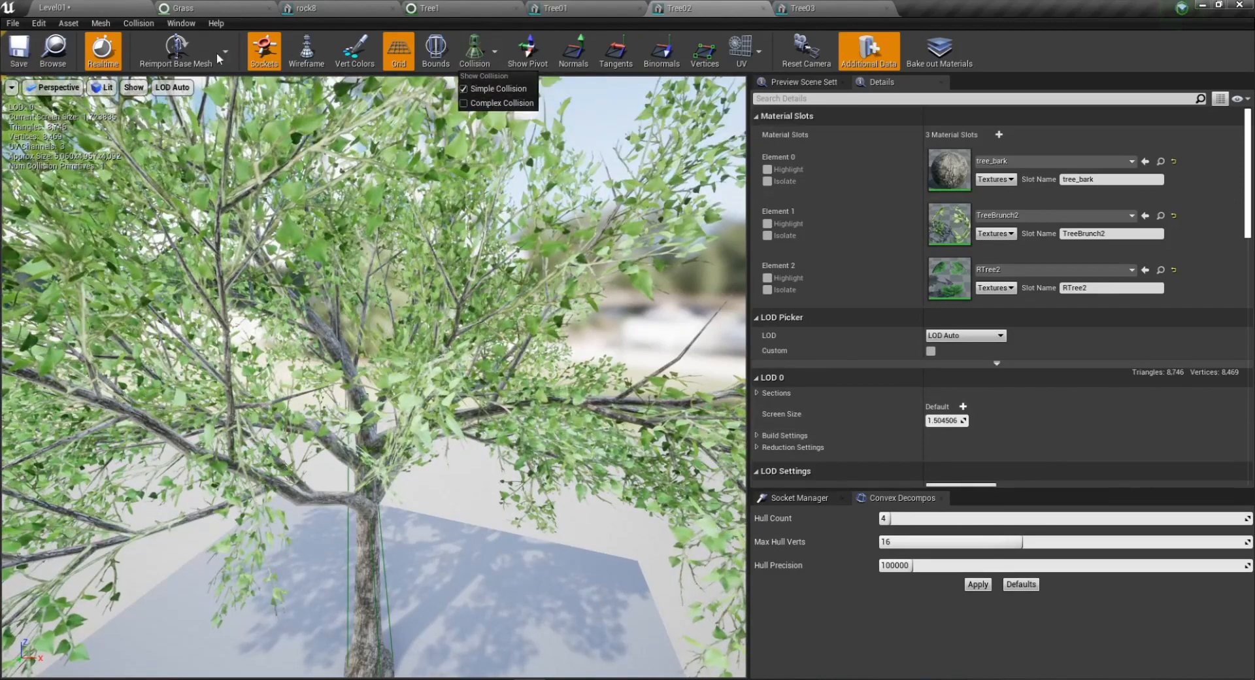
left_click(138, 23)
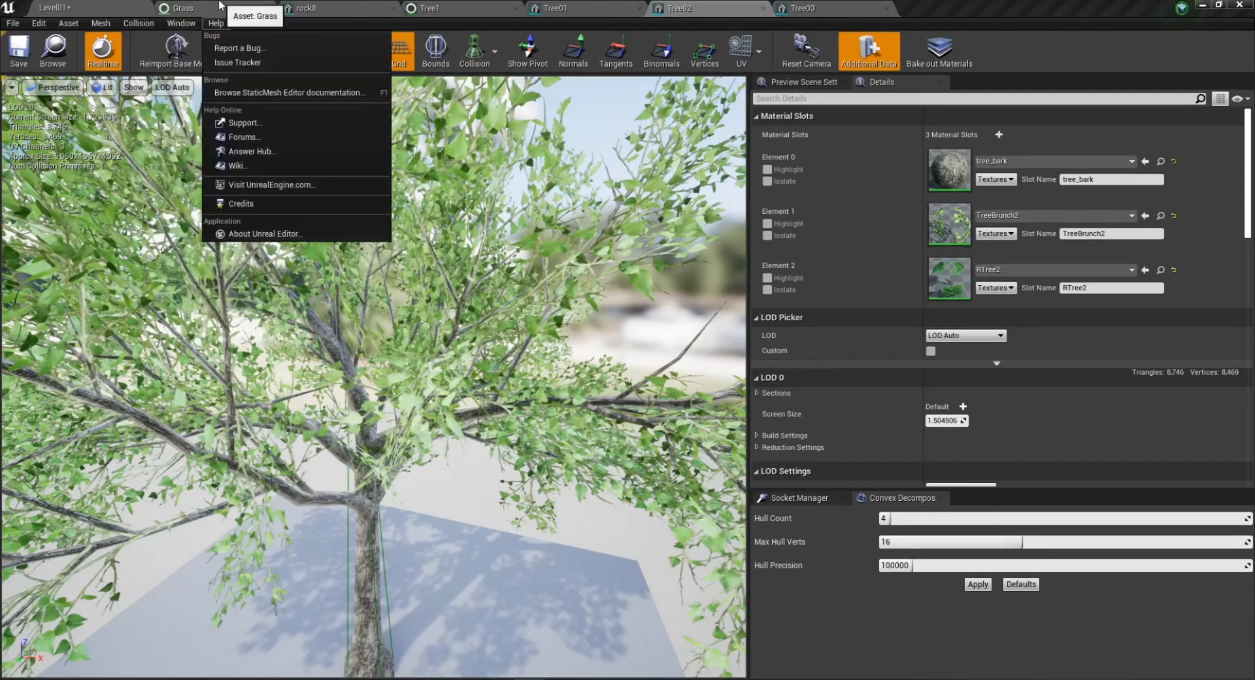
left_click(834, 9)
scroll(1037, 410, "down", 5)
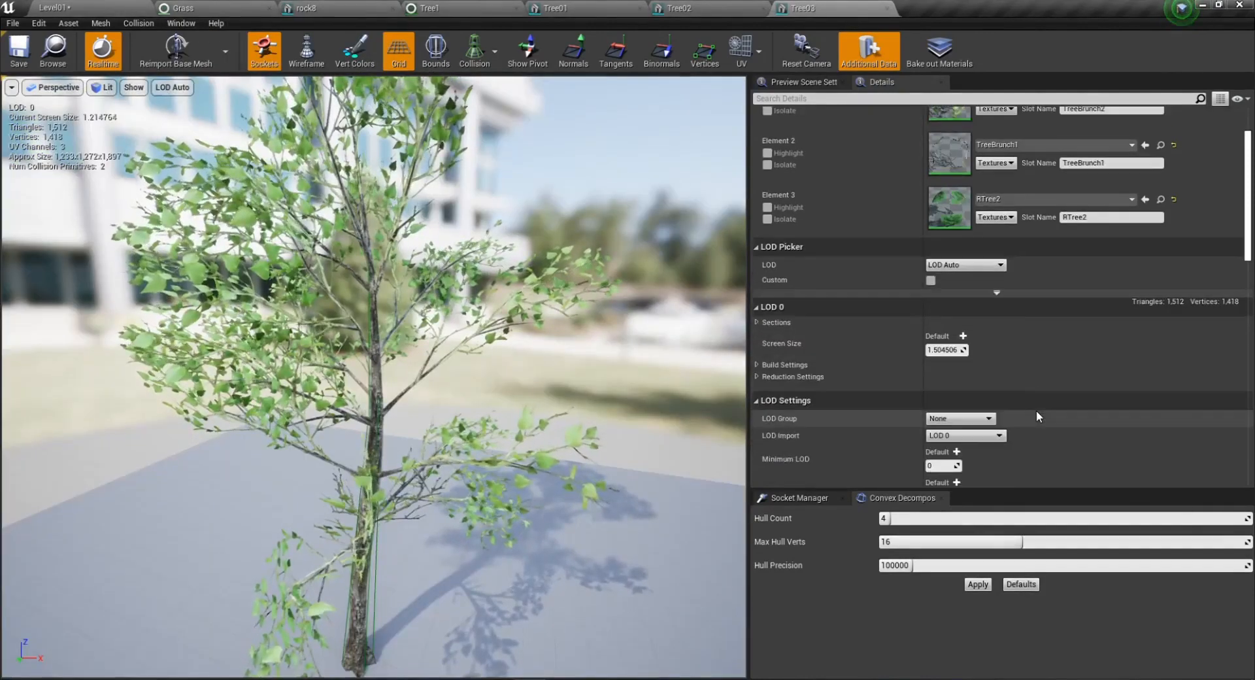
scroll(1036, 410, "down", 6)
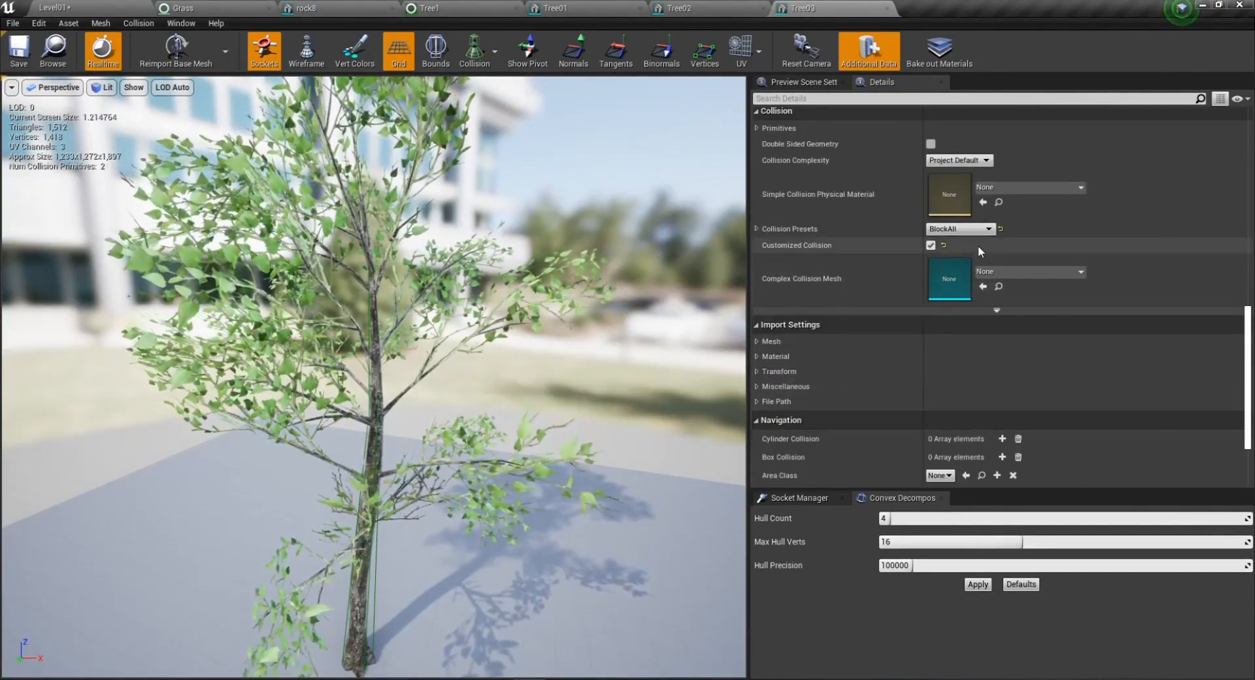
left_click(971, 230)
left_click(961, 252)
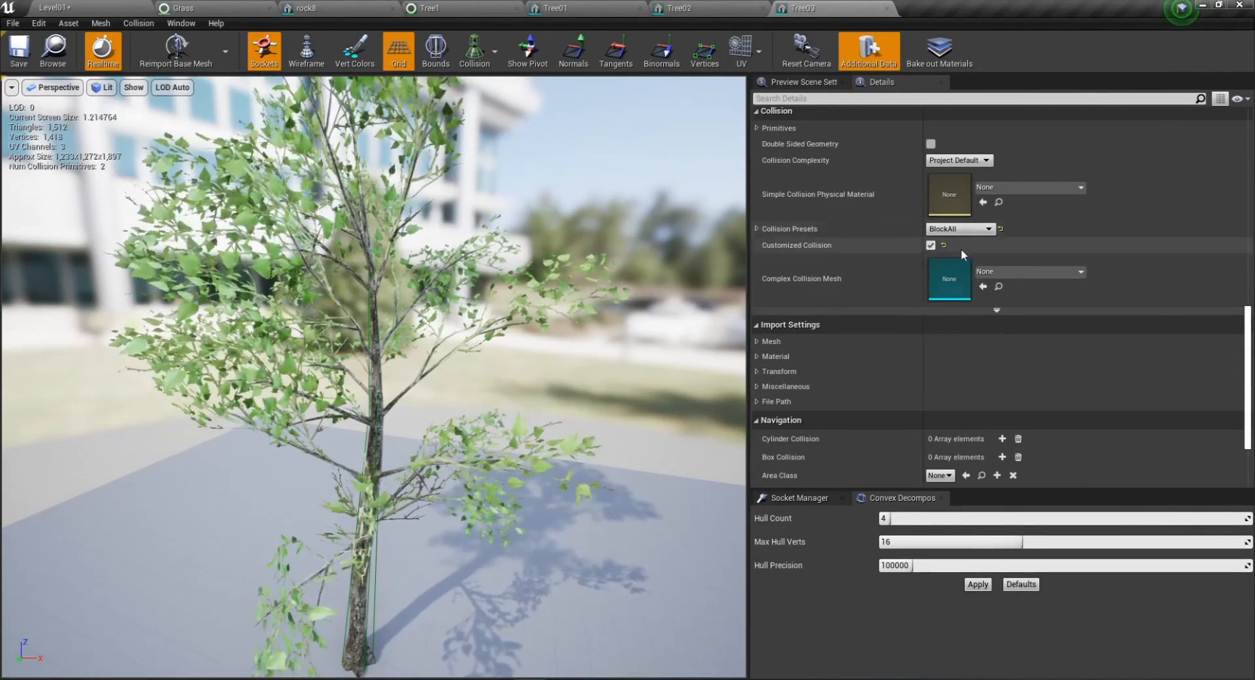
left_click(756, 229)
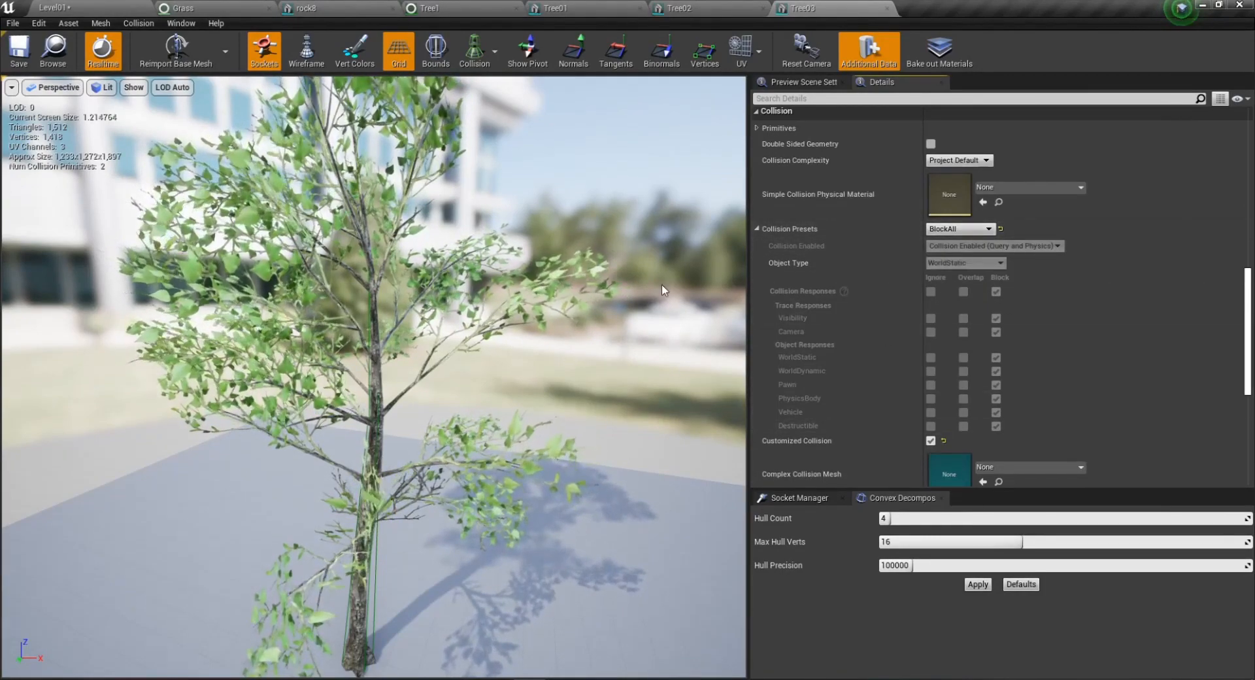
Set Tree03's collision preset to Custom and save all modified content.
left_click(966, 229)
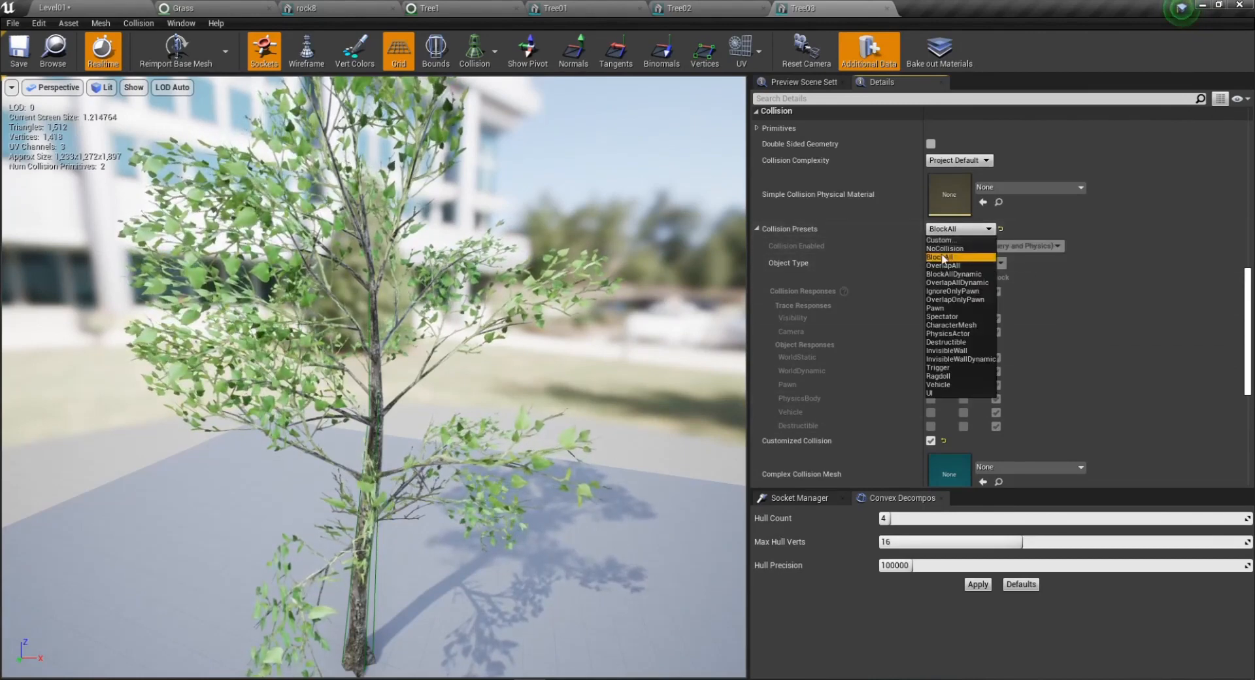
left_click(941, 240)
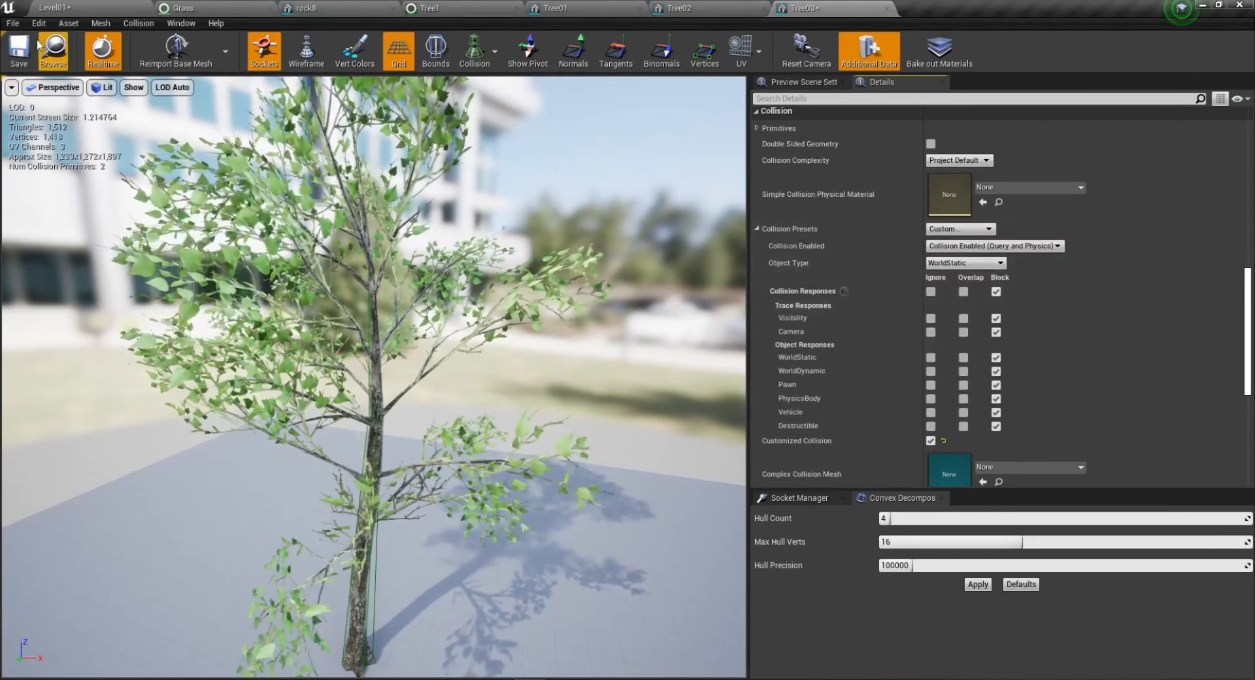
left_click(74, 5)
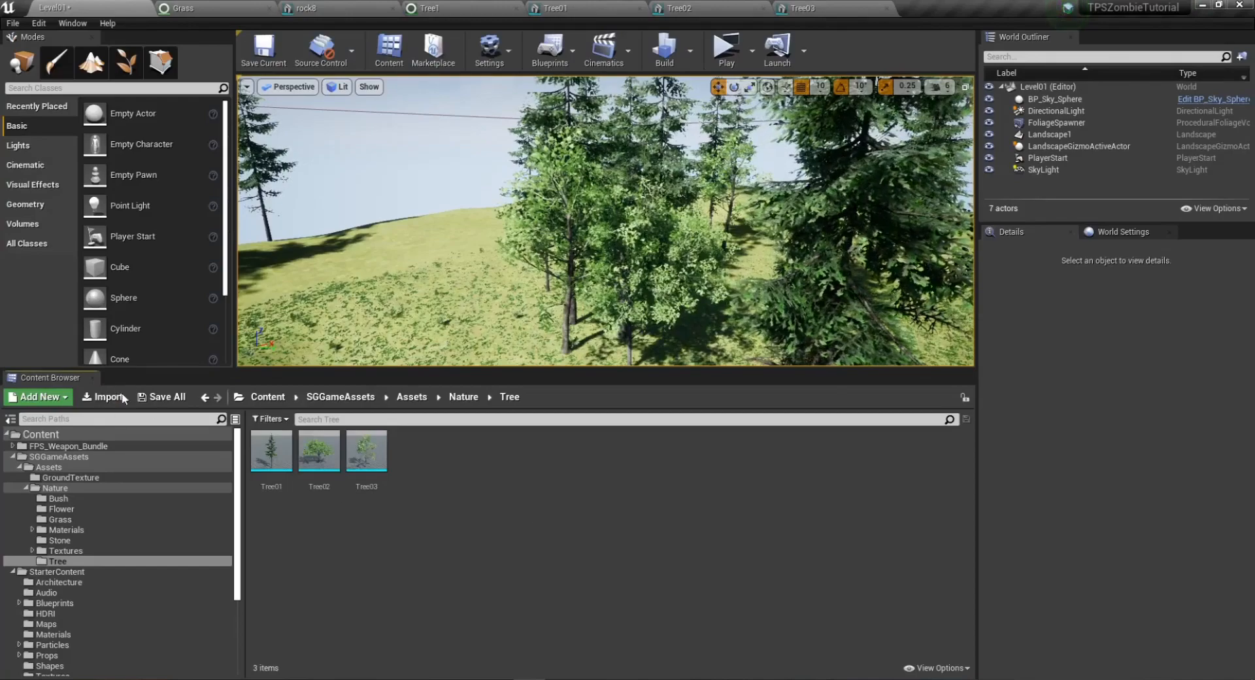
key("ctrl+shift+s")
left_click(745, 466)
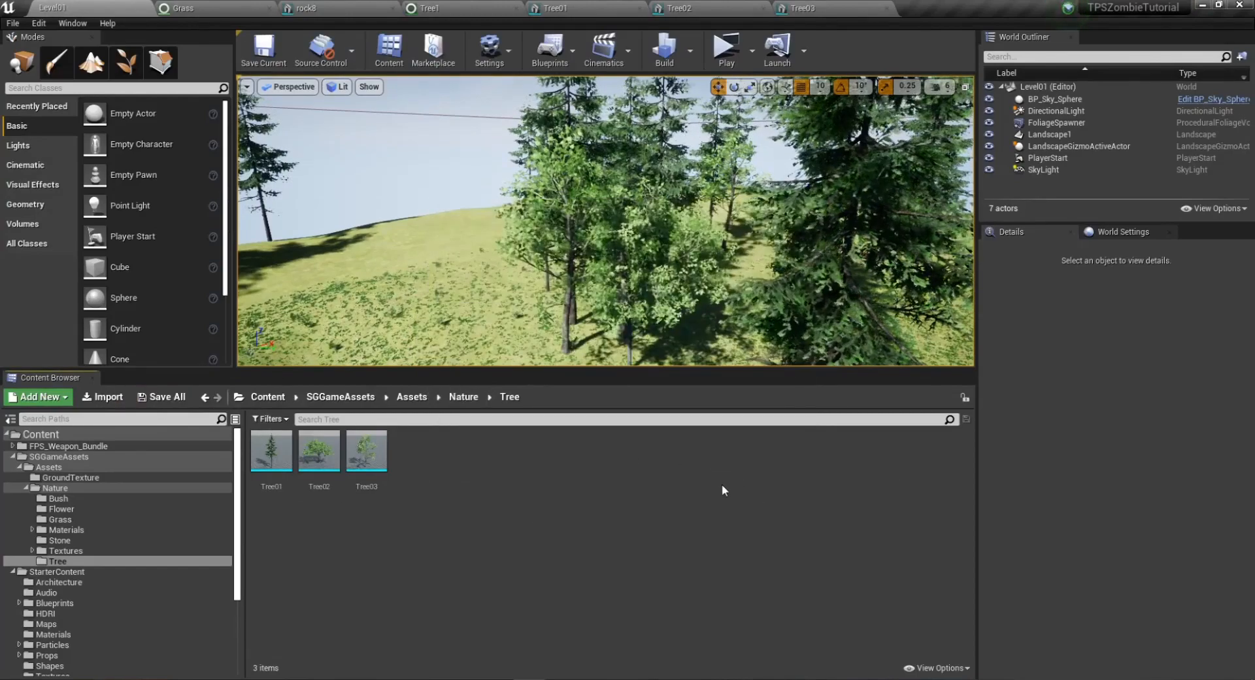
Place a Tree01 static mesh on the grass near the PlayerStart in Level01.
right_click_drag(693, 248, 451, 186)
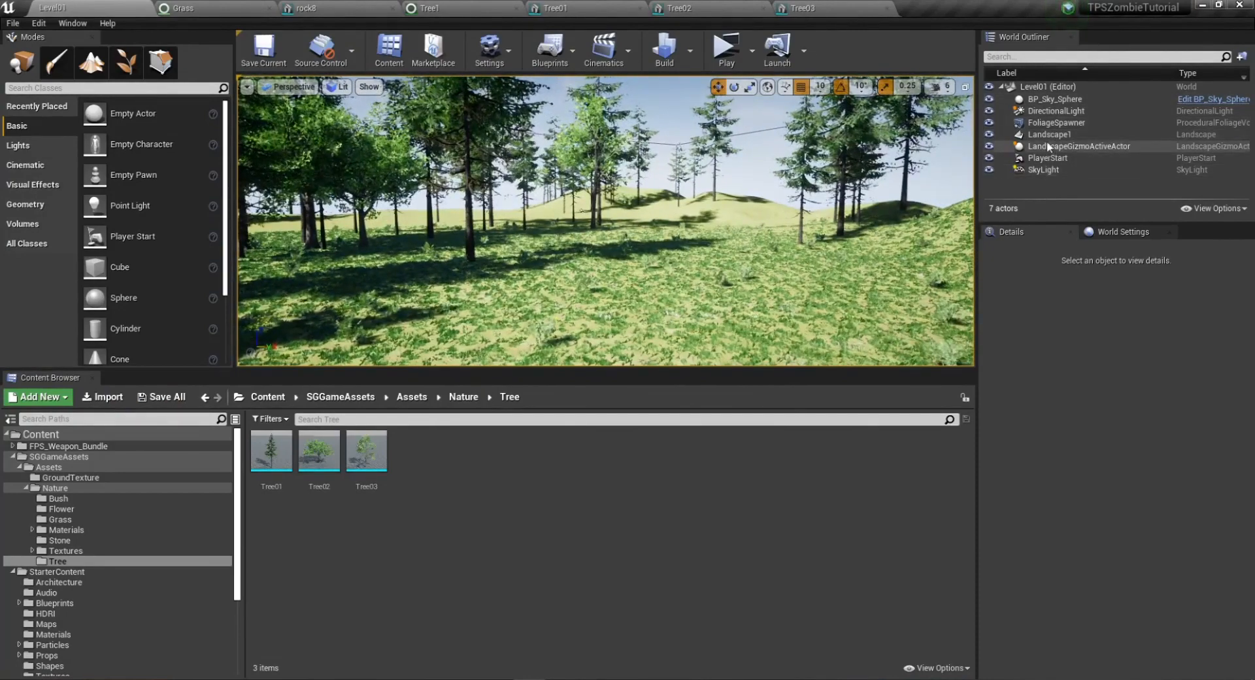
double_click(1050, 158)
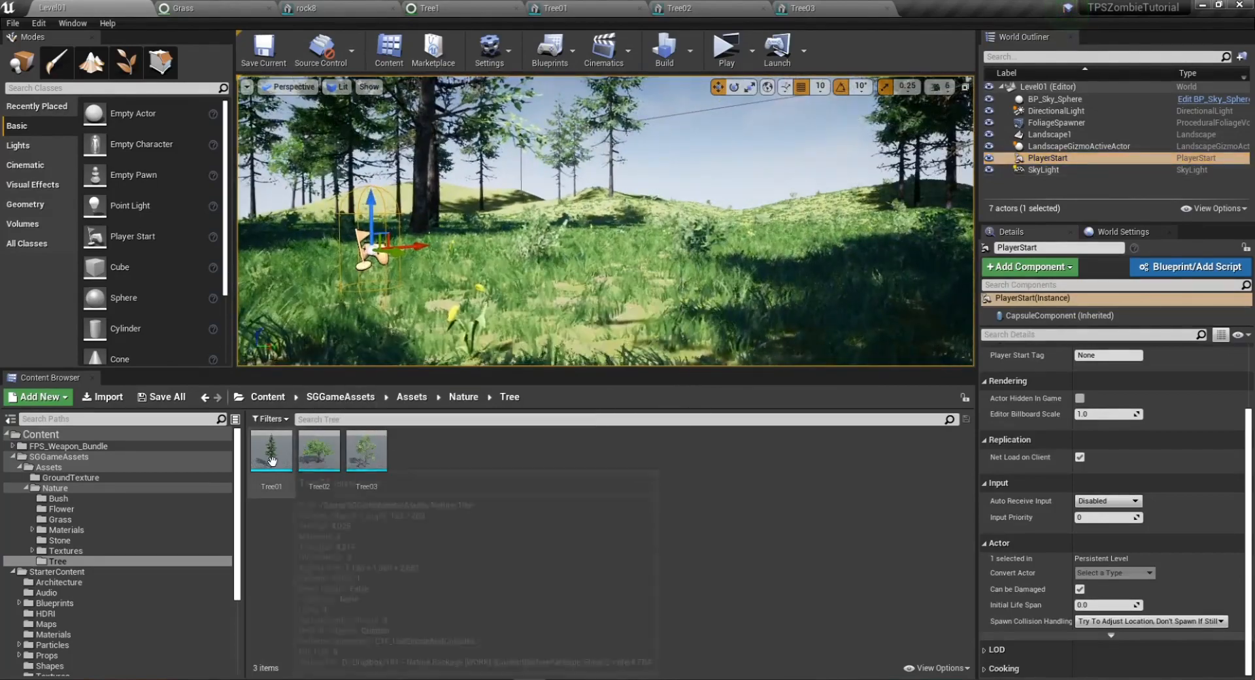
left_click_drag(271, 451, 604, 287)
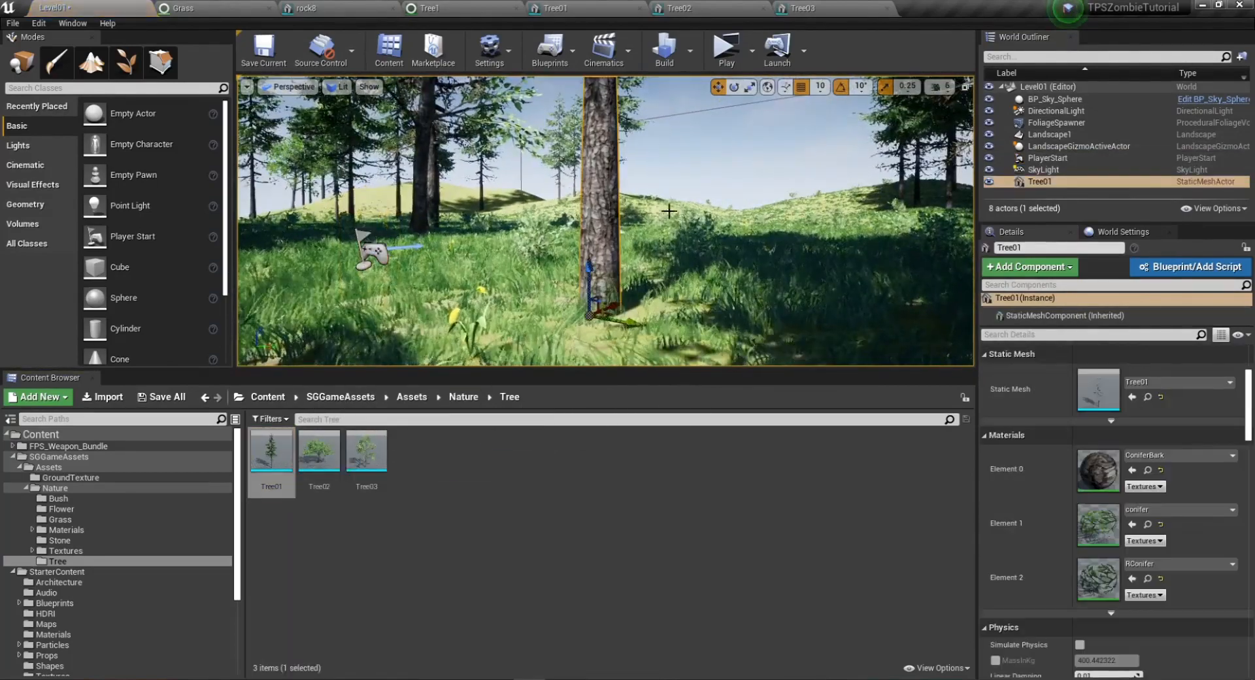
Play the level, walk the character into the placed Tree01 and the spawned trees to test their collision, and save Level01.
left_click(720, 62)
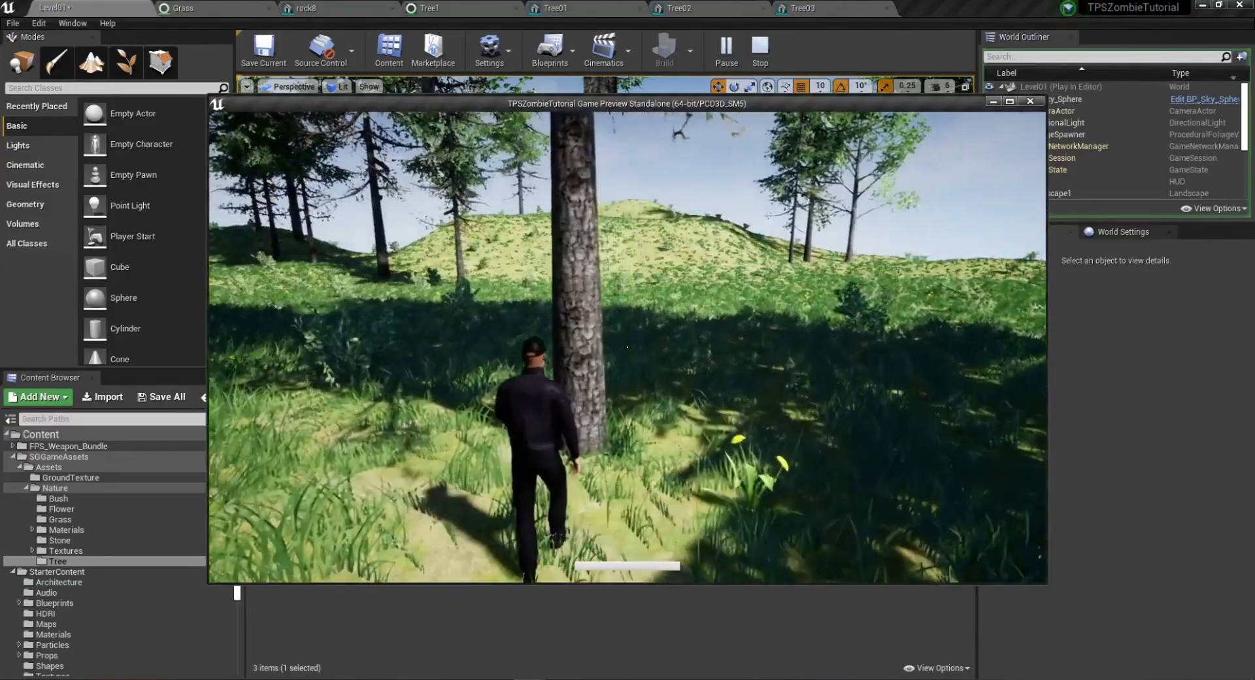
key("w")
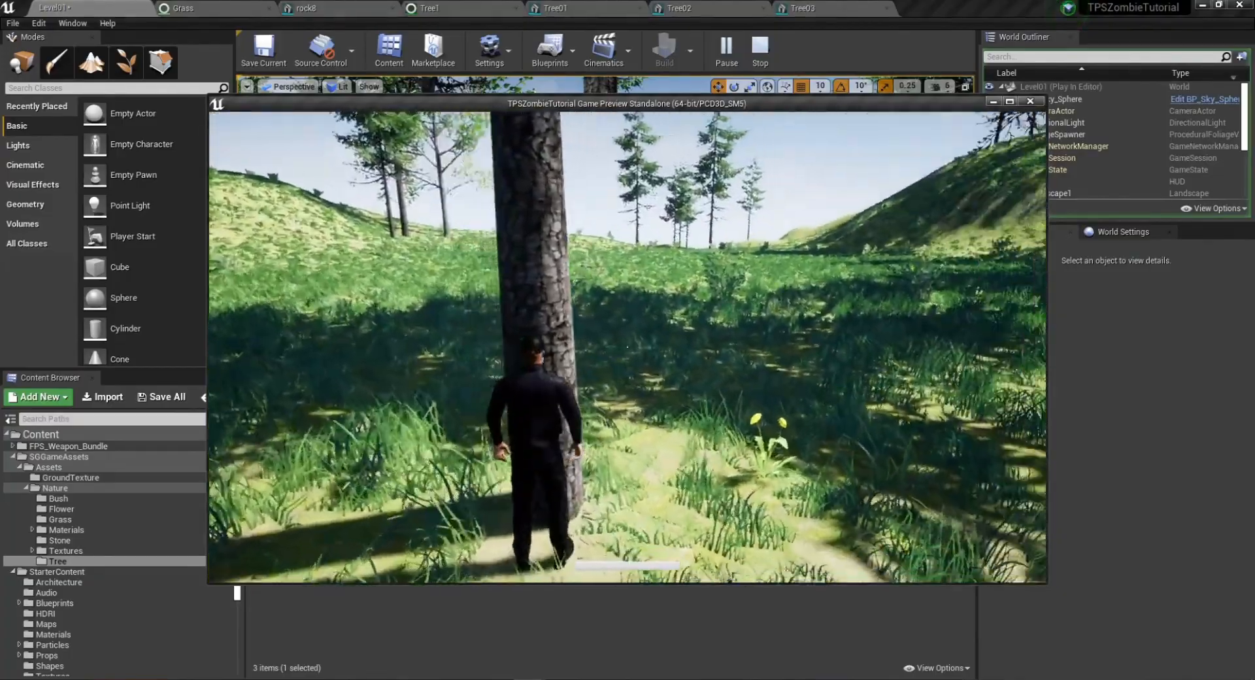
key("d")
key("w")
key("d")
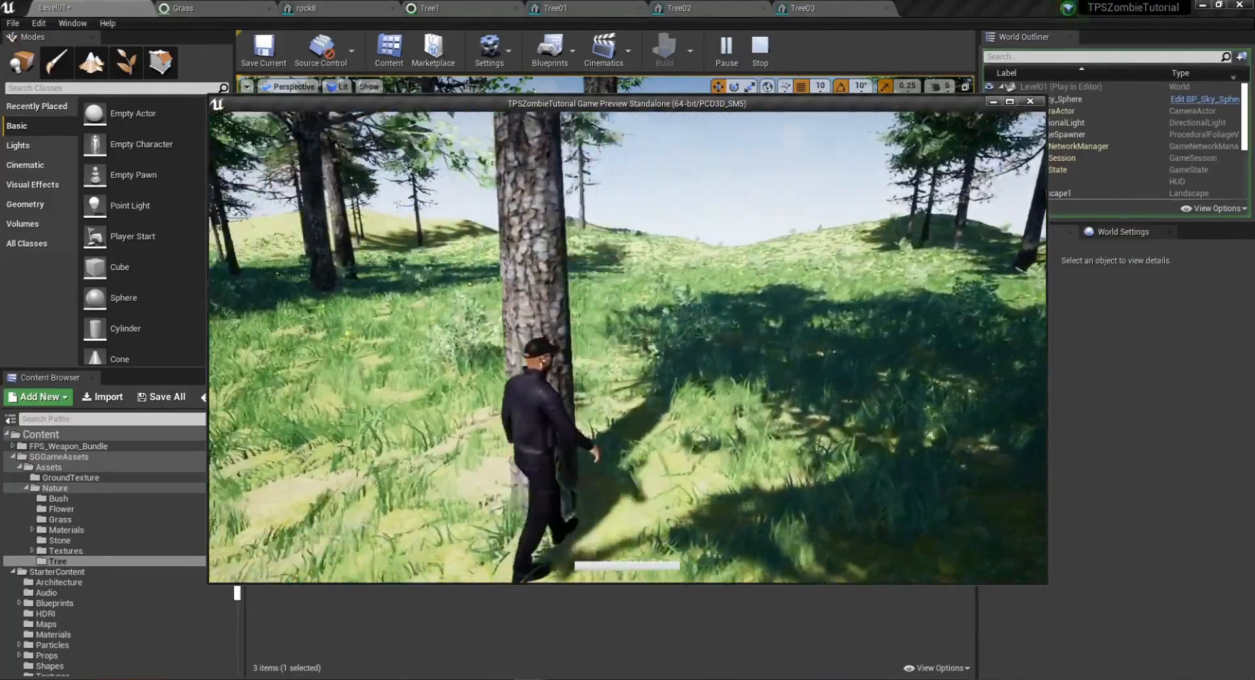
key("w")
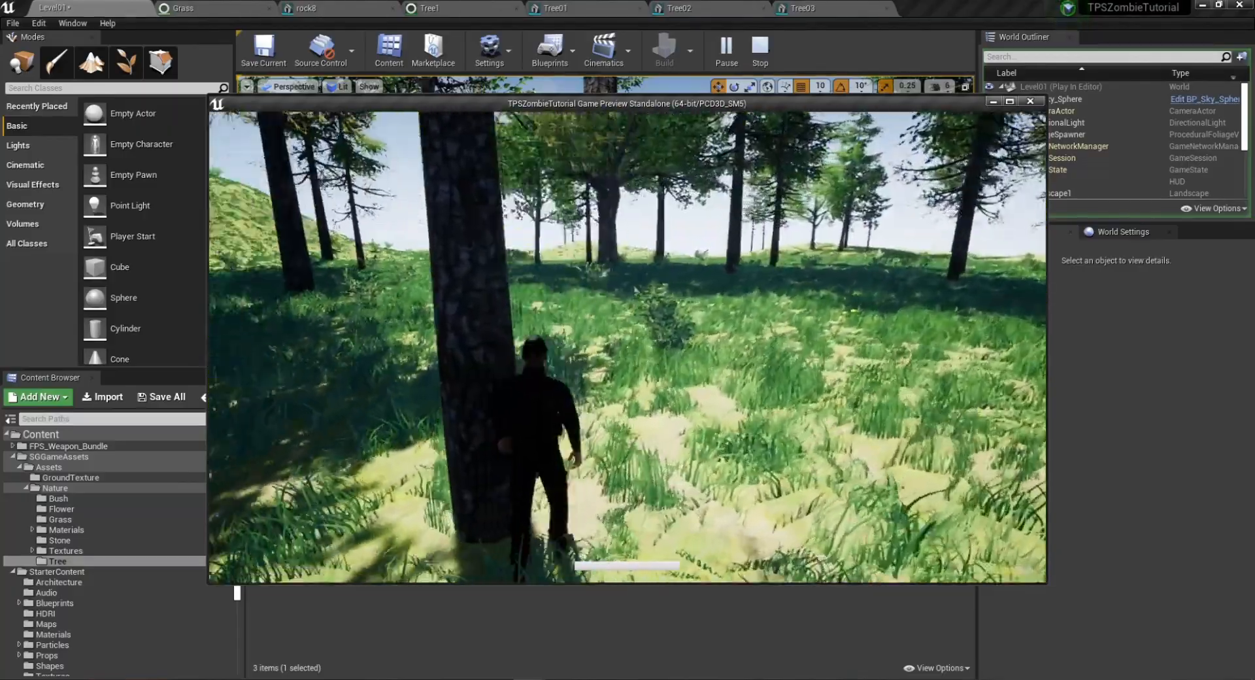
key("w")
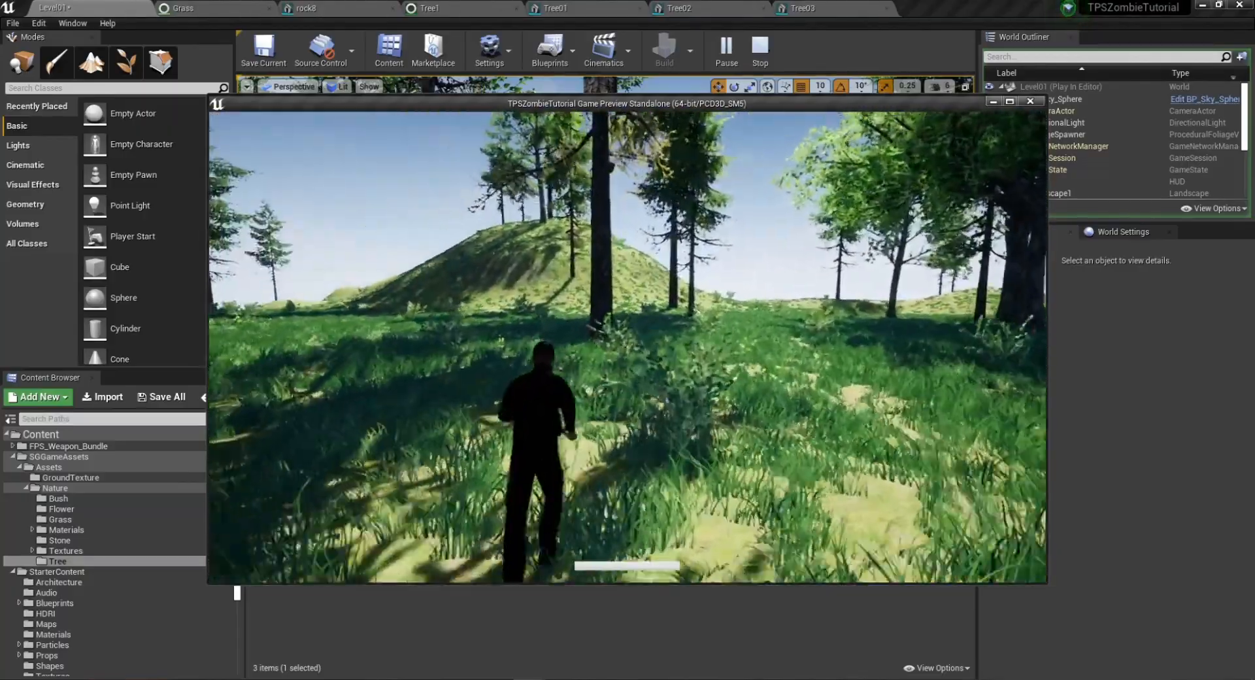
key("w")
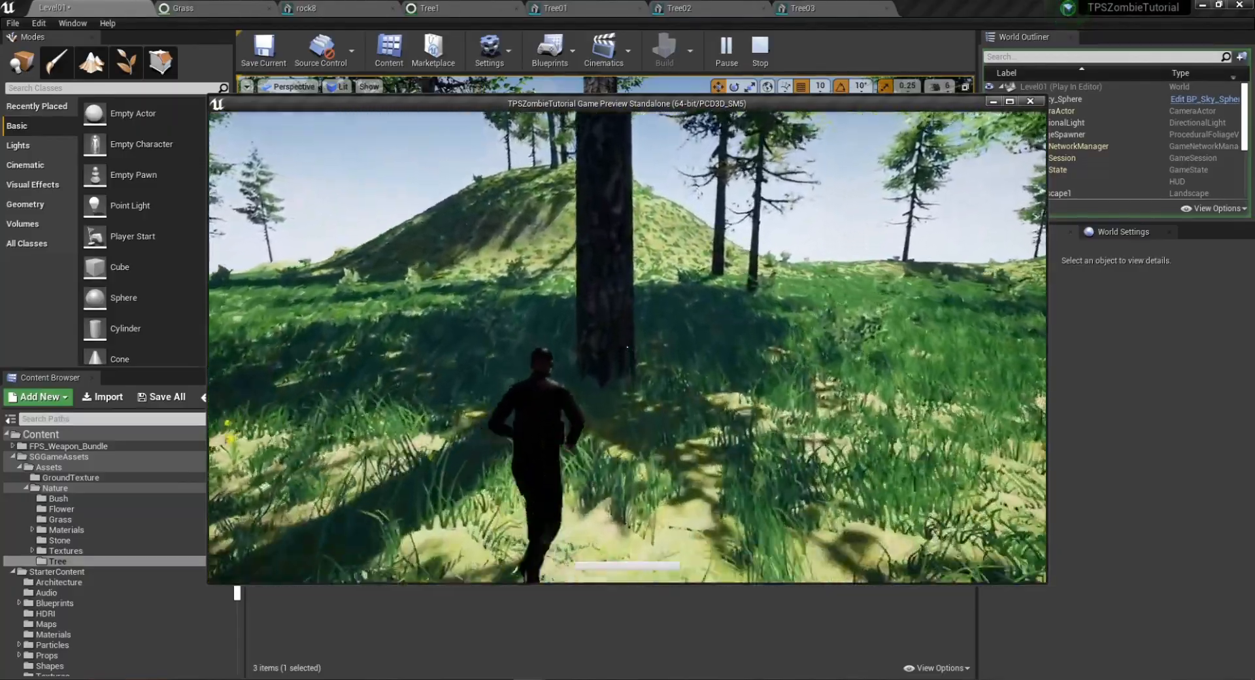
key("w")
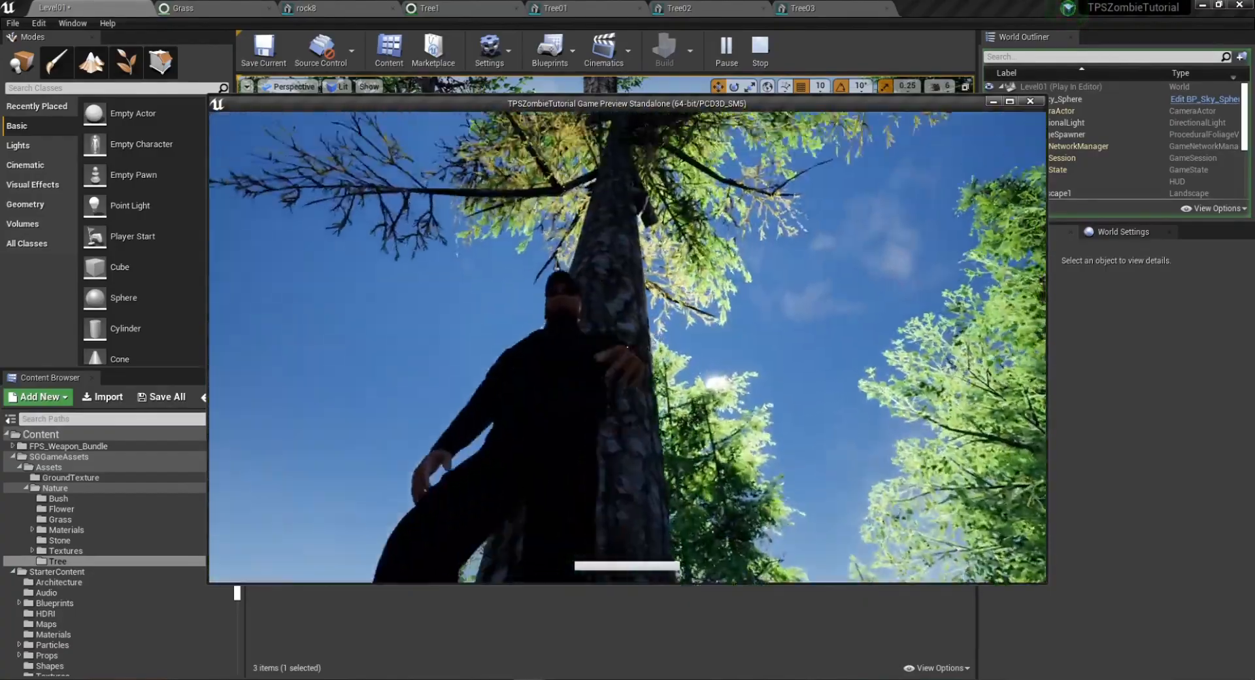
key("w")
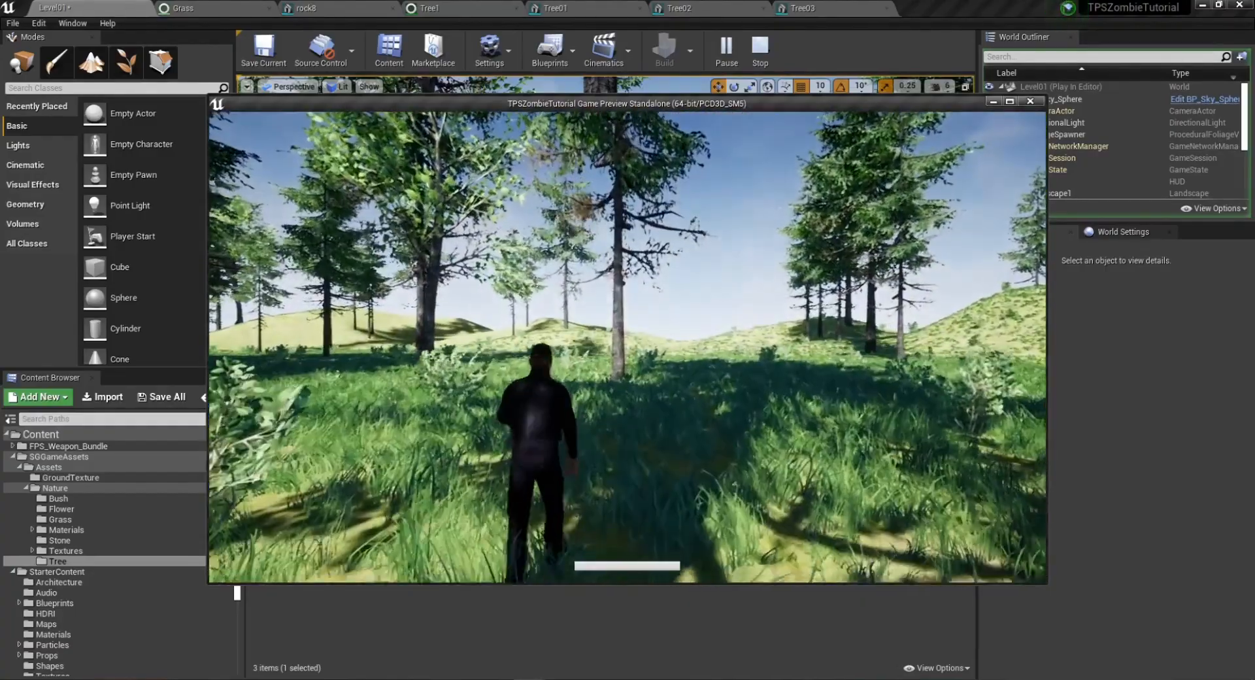
key("Escape")
left_click(177, 394)
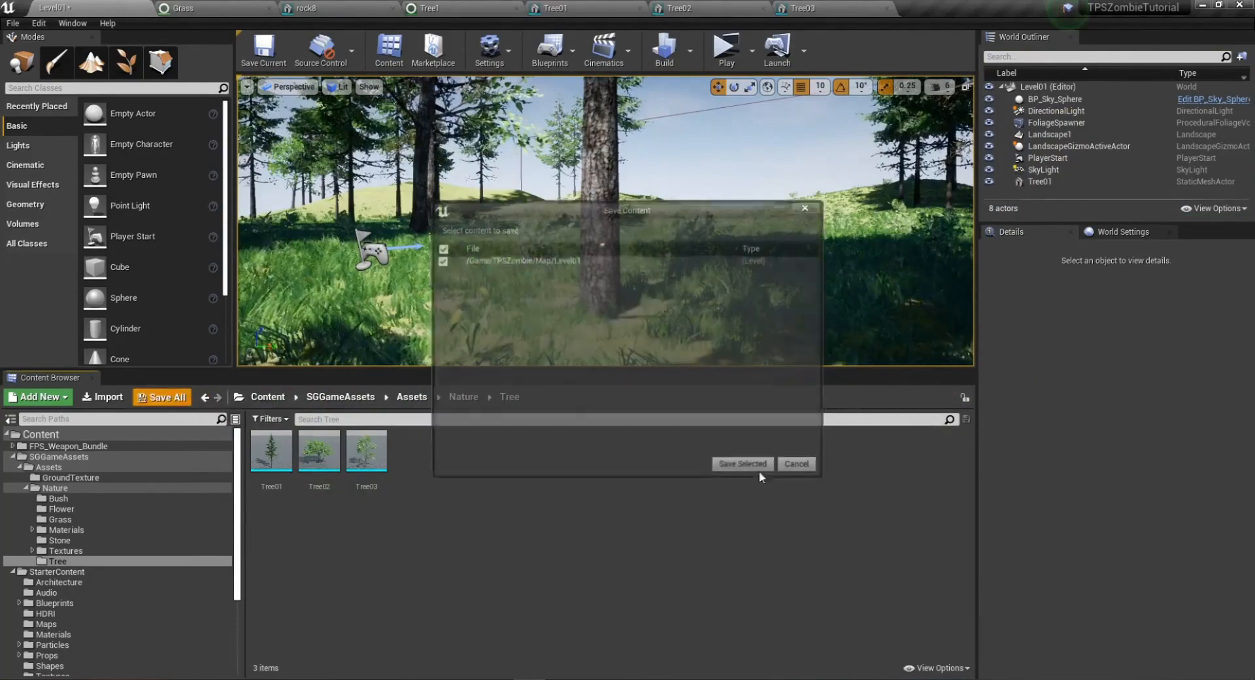
left_click(745, 465)
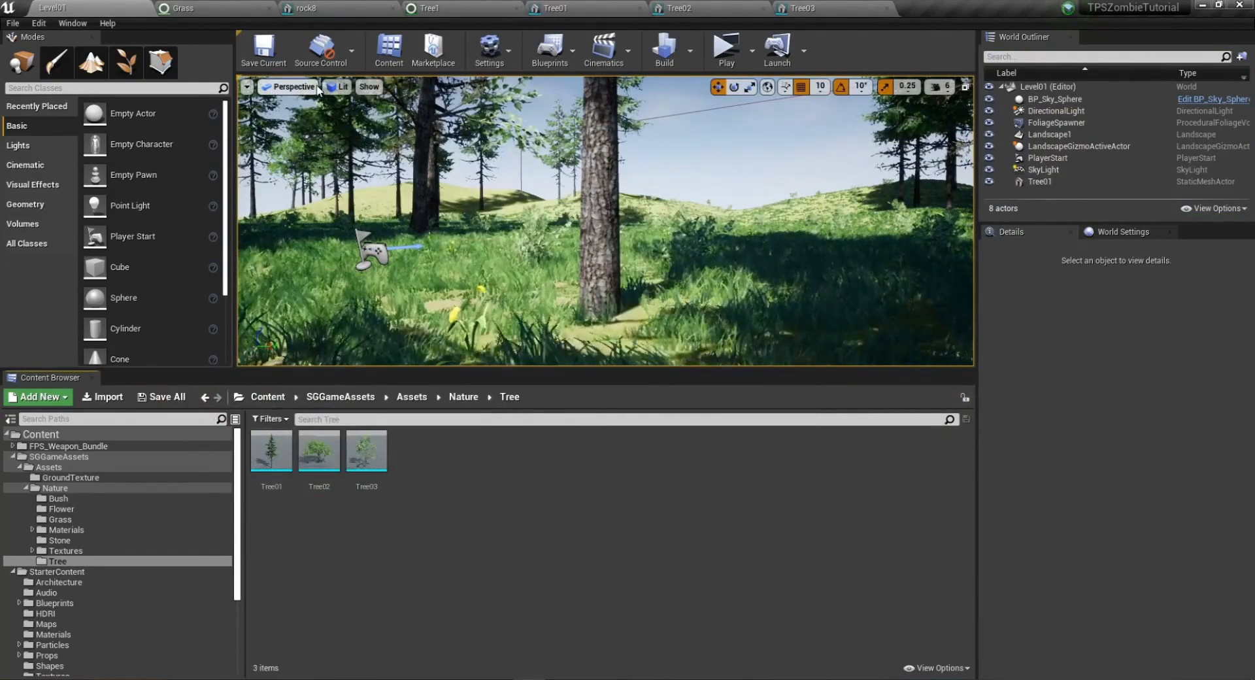
Look over the open rock8 mesh and the Grass landscape grass type settings, and return to Level01.
left_click(451, 8)
left_click(340, 8)
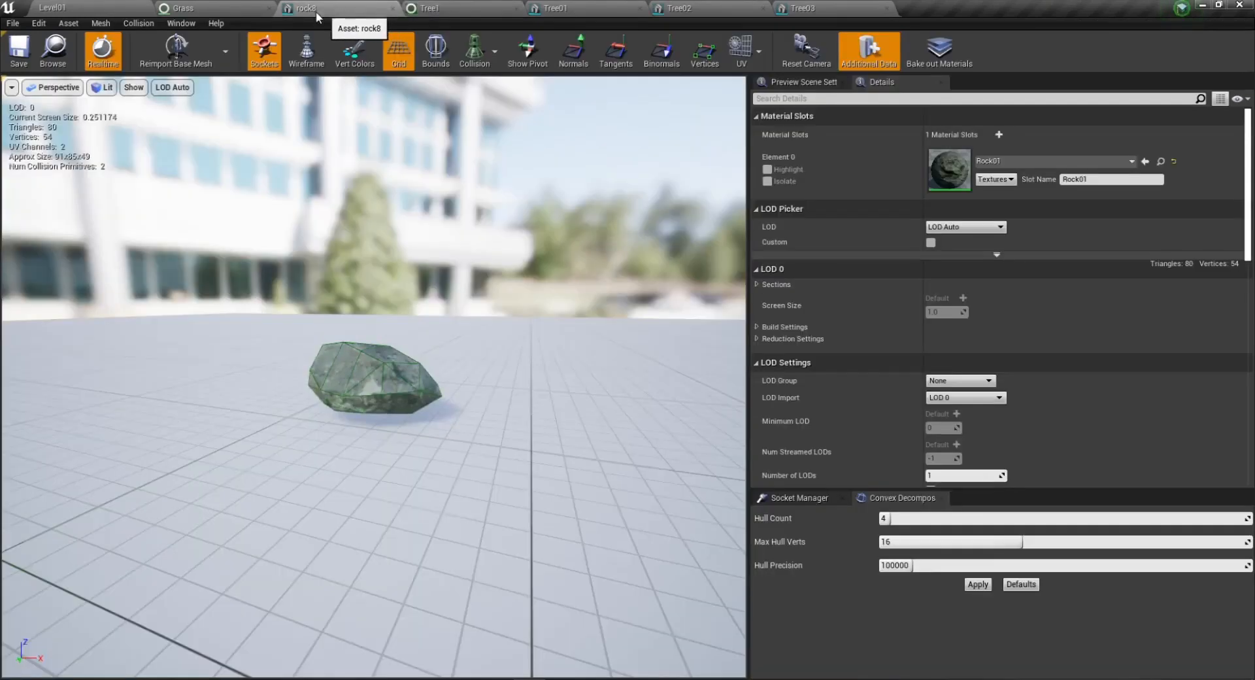
left_click(198, 7)
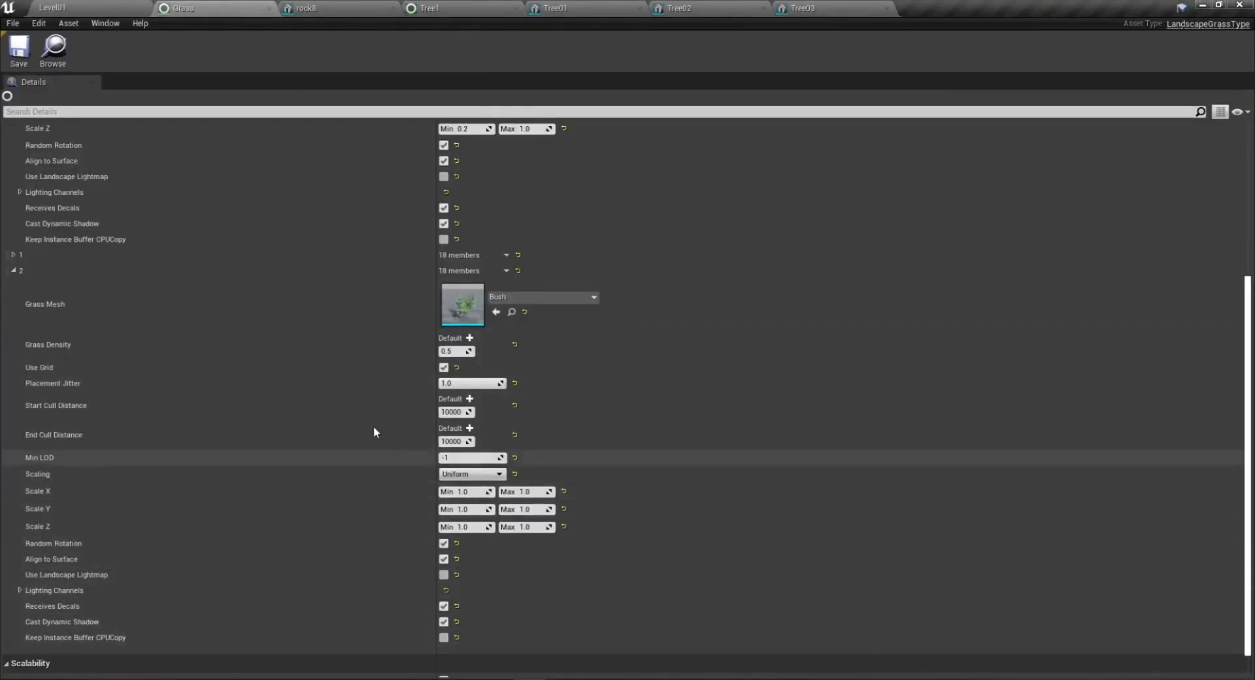
left_click(120, 9)
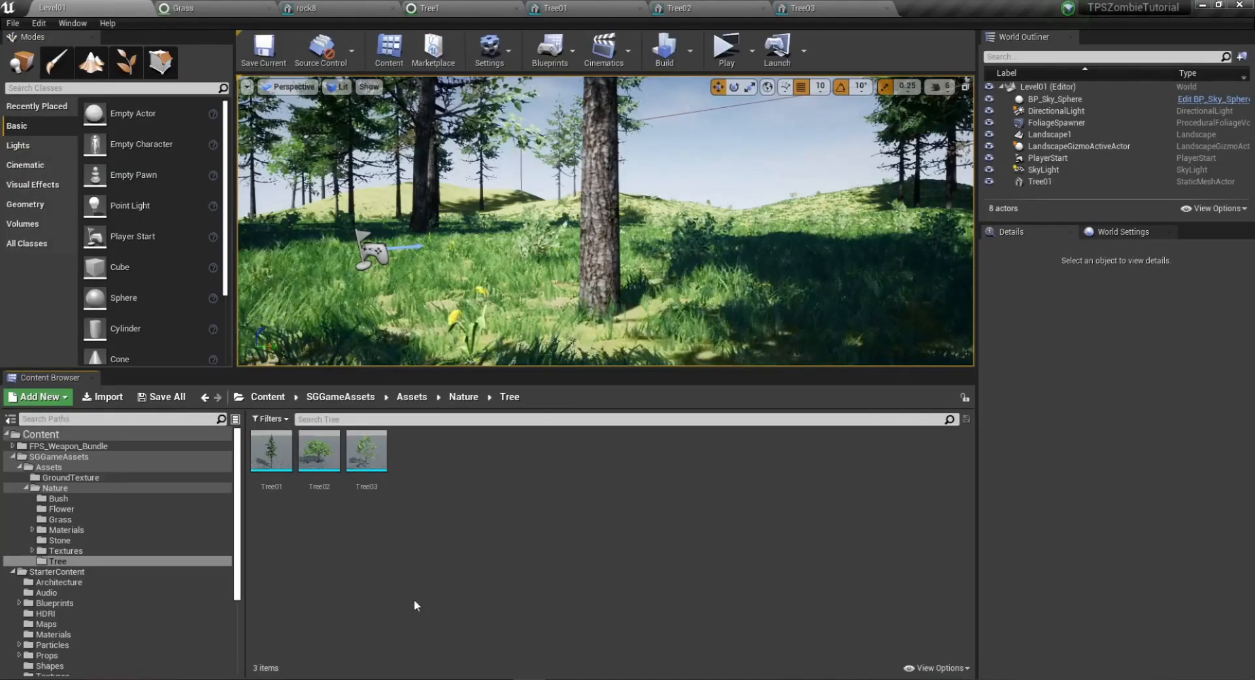
Look through the StarterContent, SGGameAssets and TPSZombie folders for the landscape foliage assets.
scroll(74, 630, "down", 4)
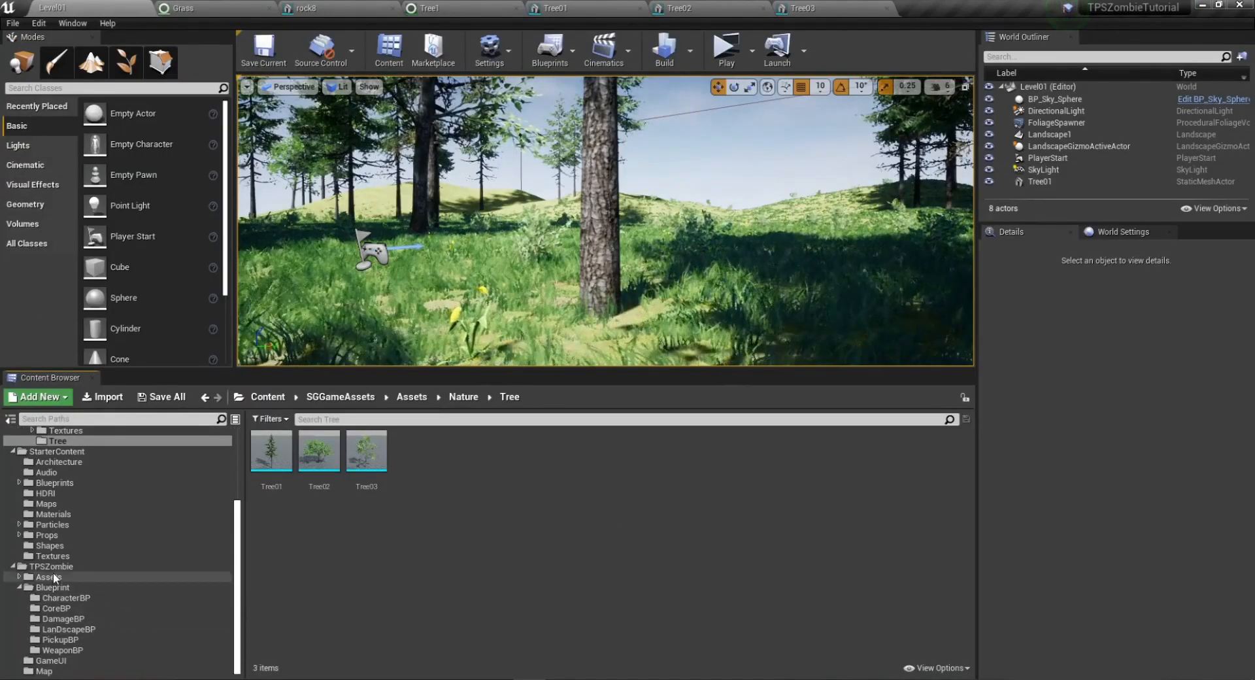
left_click(60, 495)
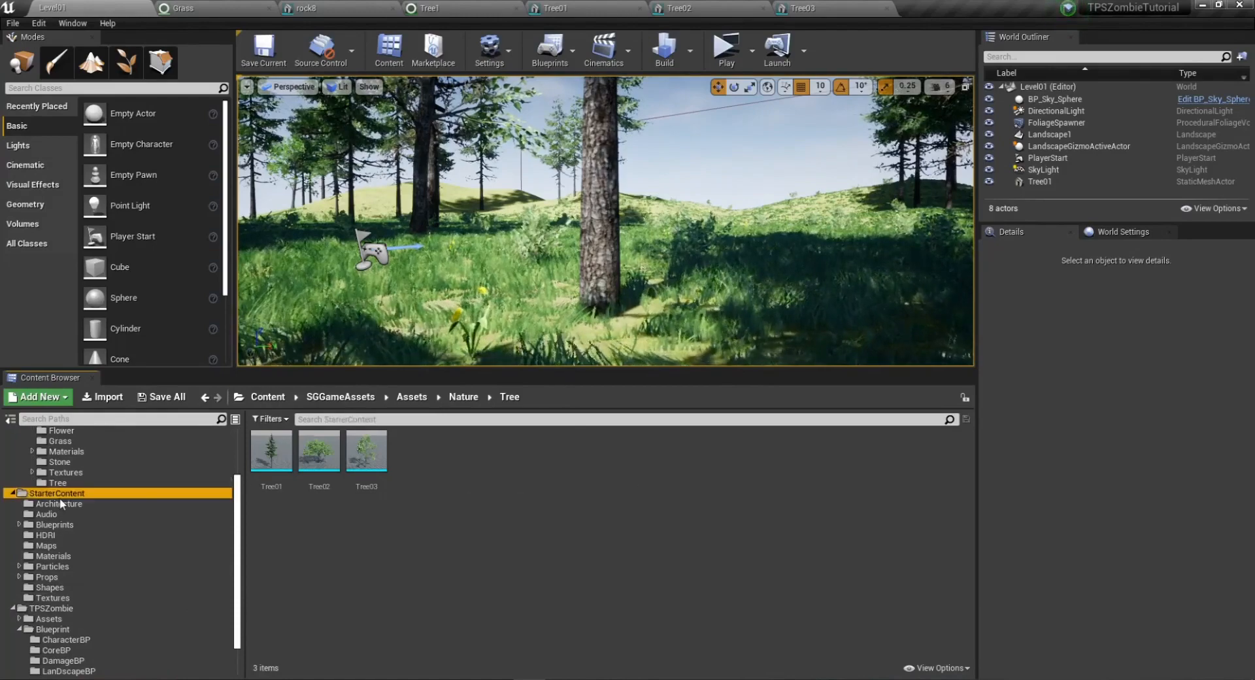
scroll(109, 514, "up", 3)
left_click(50, 467)
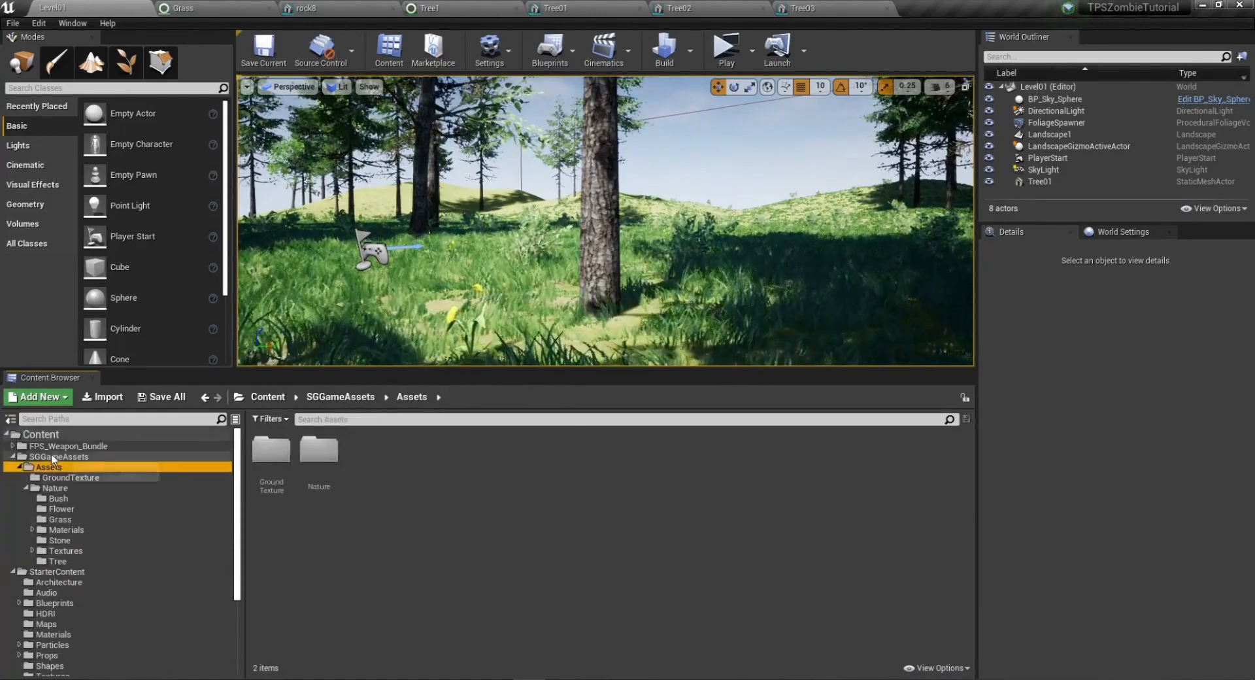
left_click(59, 457)
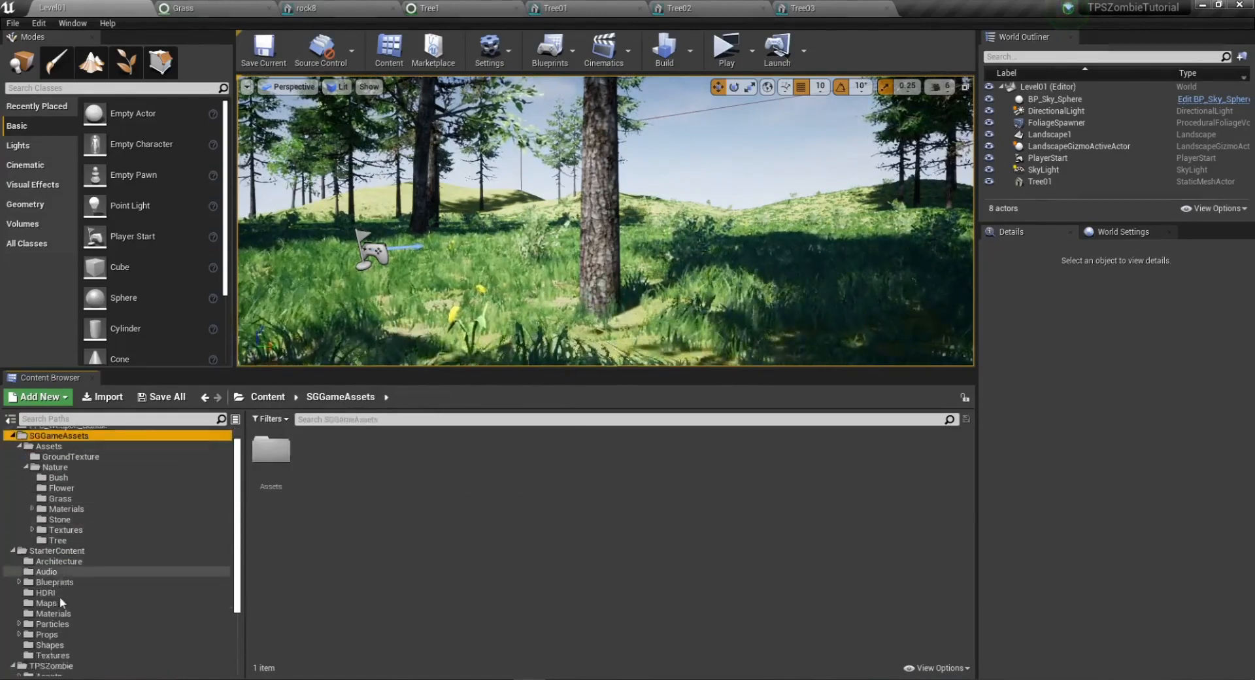
scroll(60, 596, "down", 2)
left_click(48, 510)
scroll(79, 601, "down", 3)
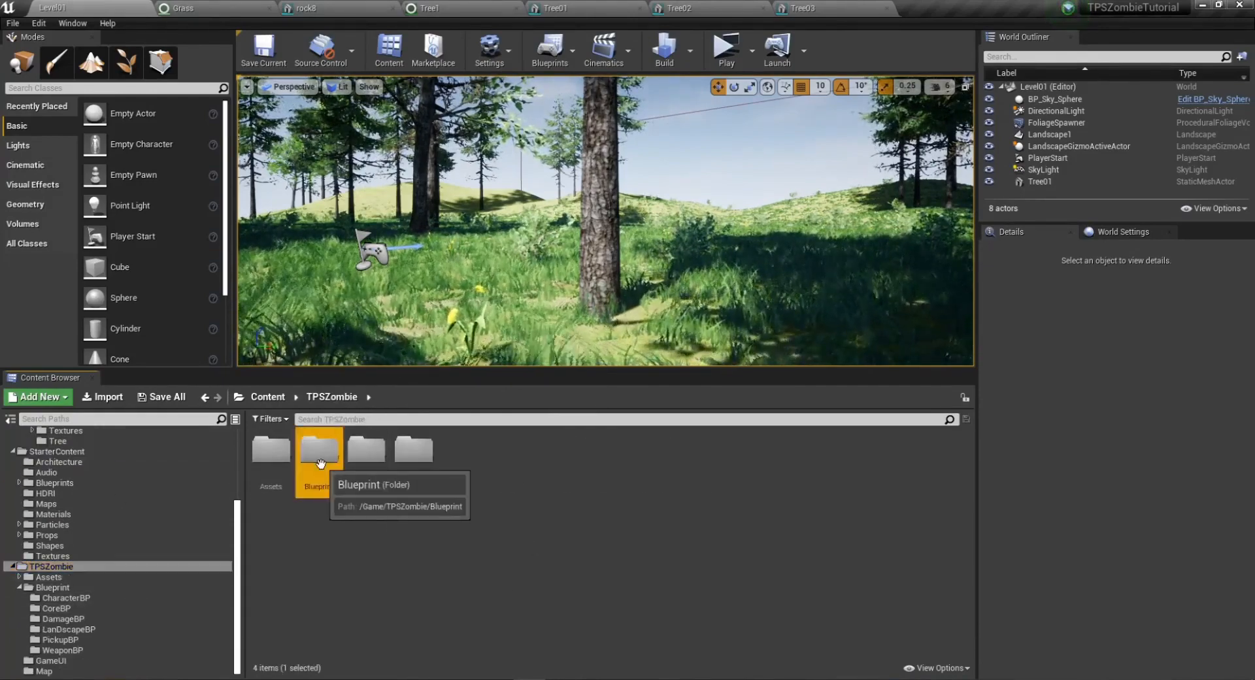
double_click(320, 464)
left_click(204, 398)
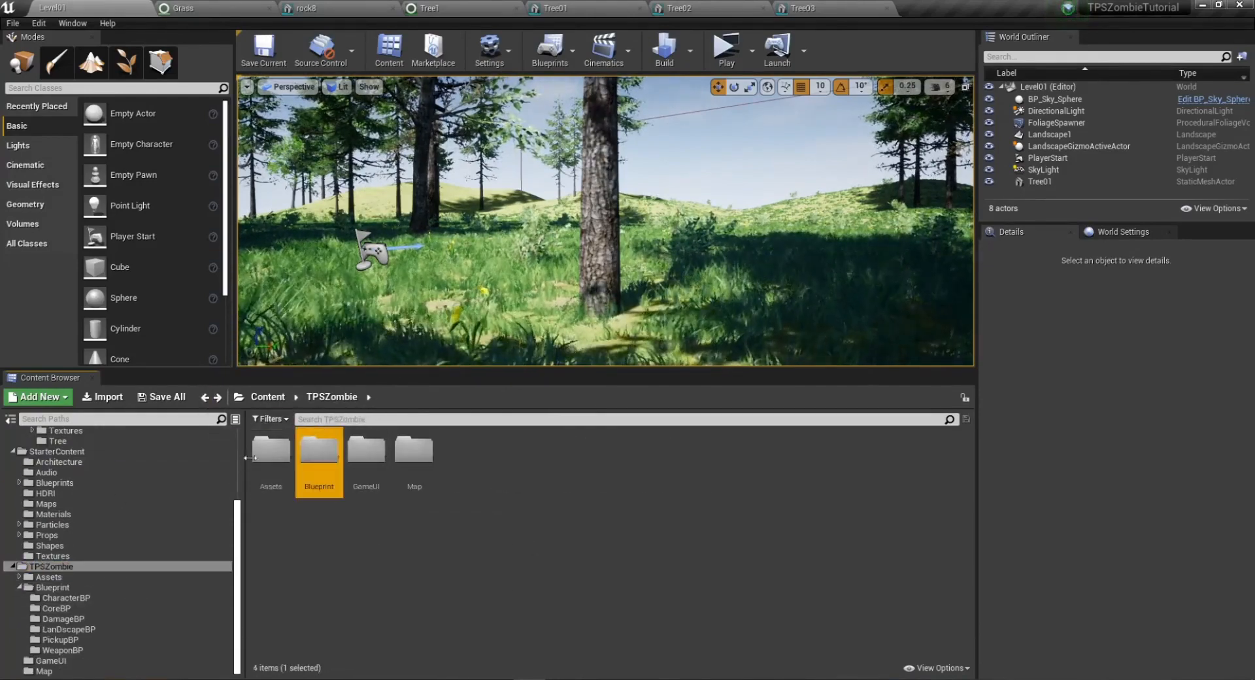
double_click(258, 456)
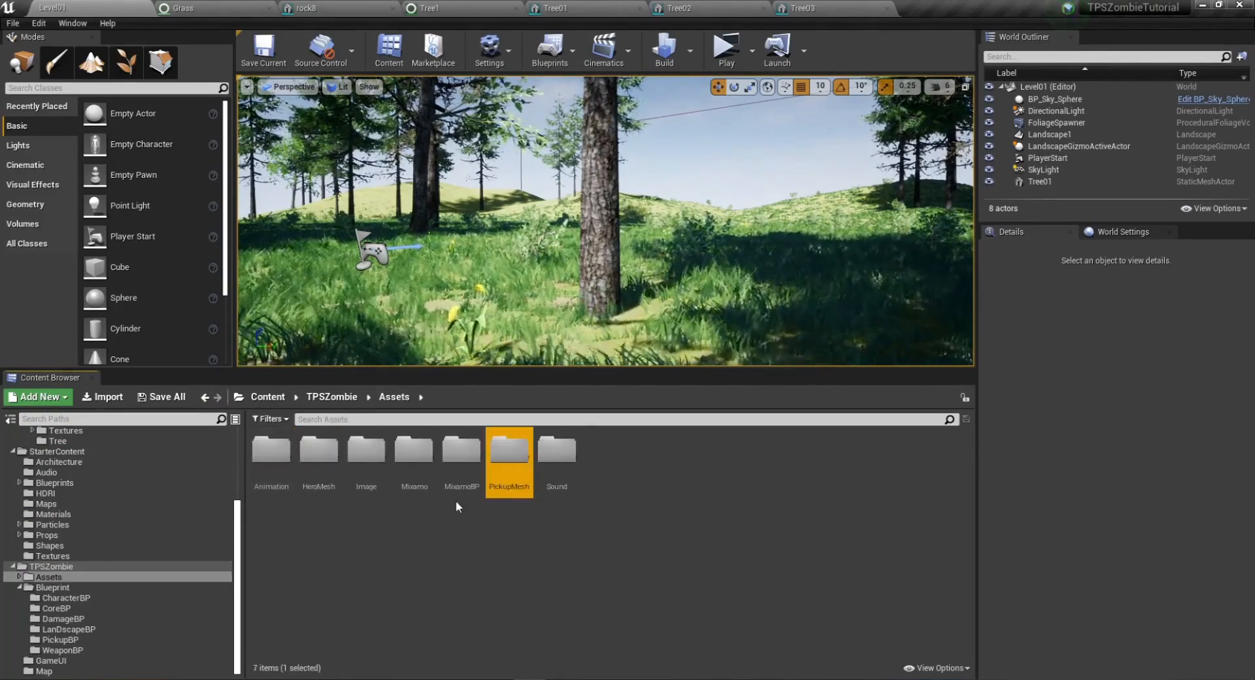
Open the FoliageSpawner asset from TPSZombie's LanDscapeBP blueprint folder.
left_click(65, 640)
left_click(77, 631)
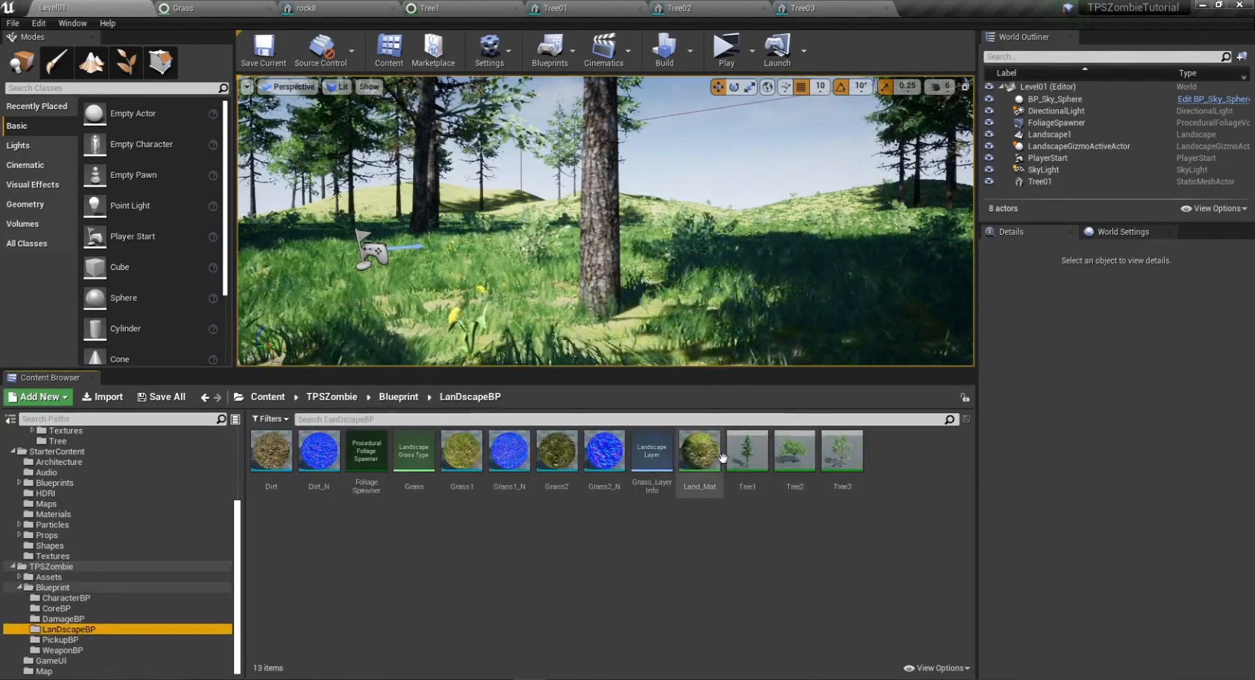
double_click(370, 458)
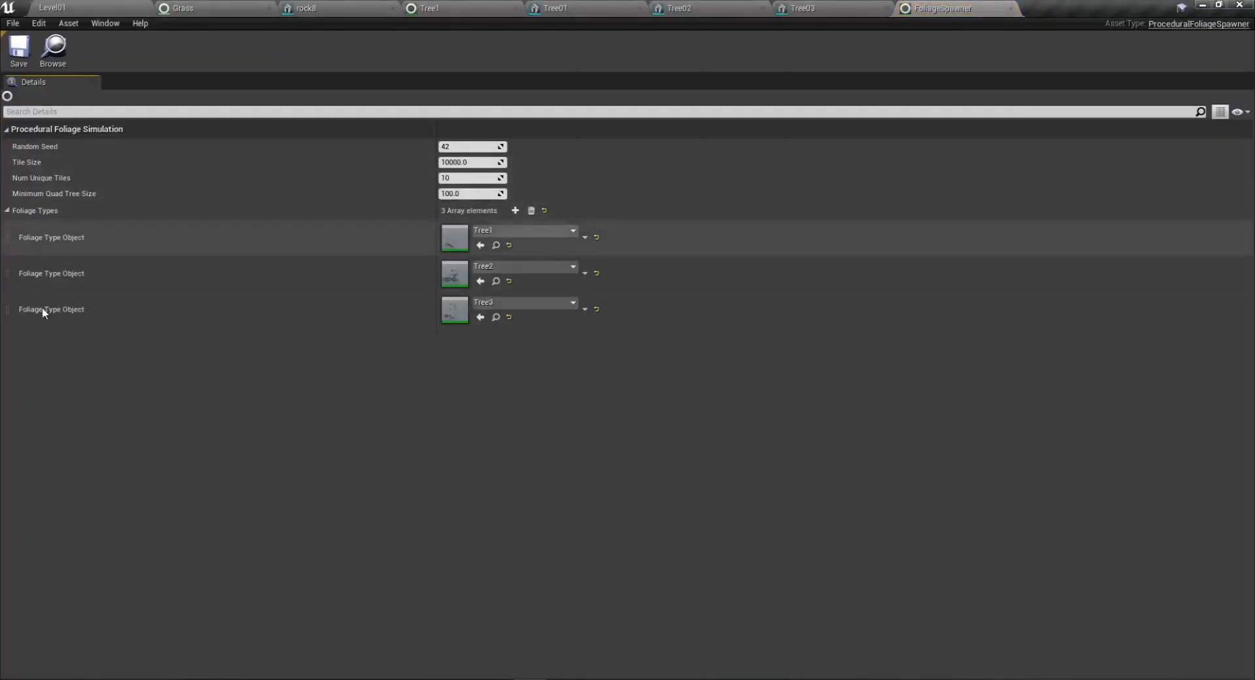
Open the spawner's Tree1 foliage type and expand its Instance Settings and Collision Presets.
left_click(496, 245)
double_click(743, 467)
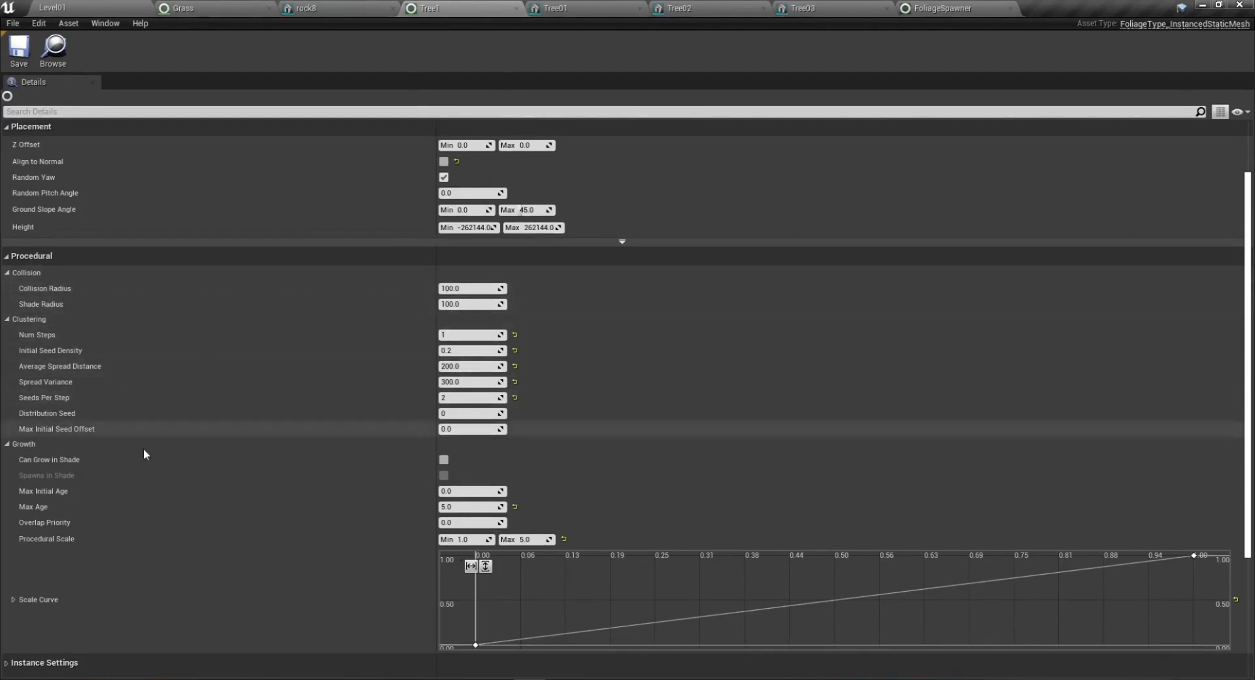
scroll(104, 481, "down", 5)
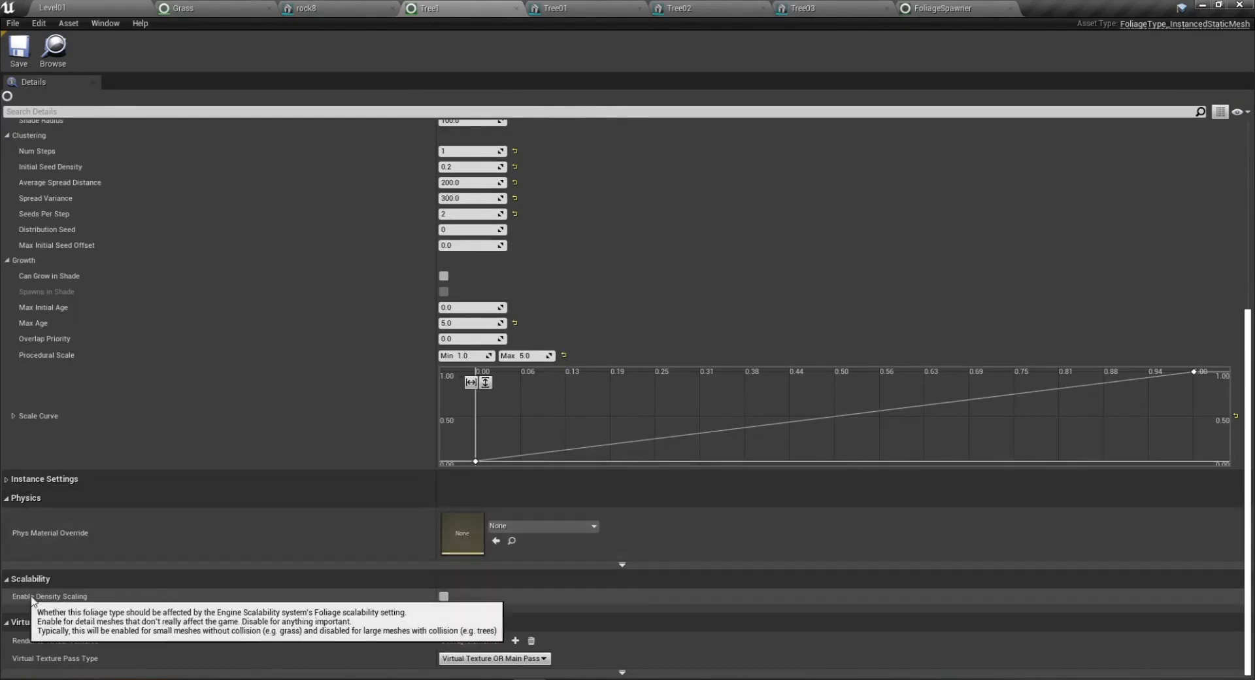
left_click(9, 481)
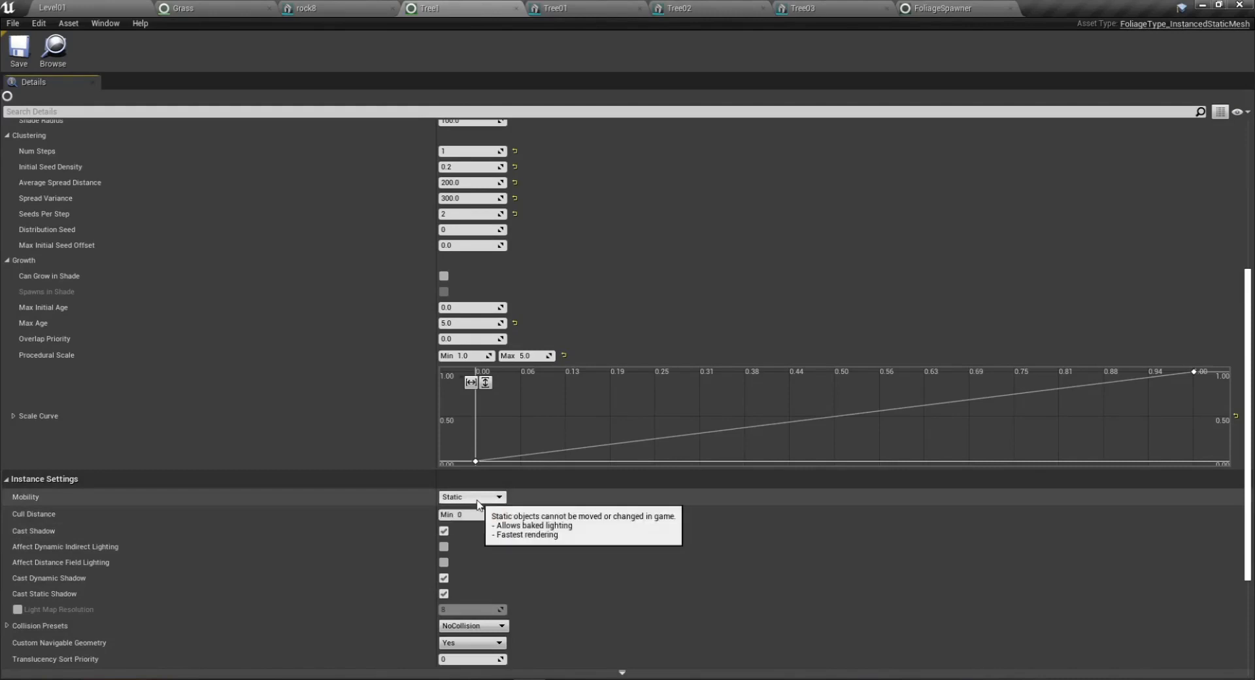
scroll(194, 562, "down", 2)
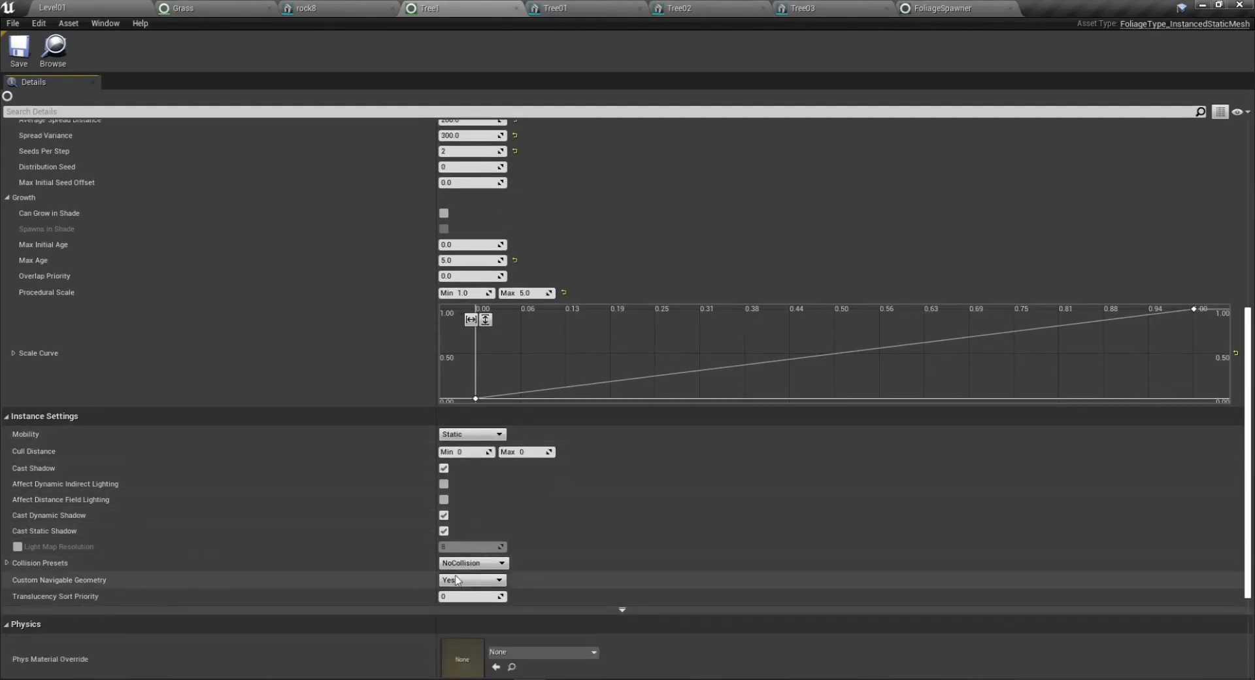
left_click(7, 563)
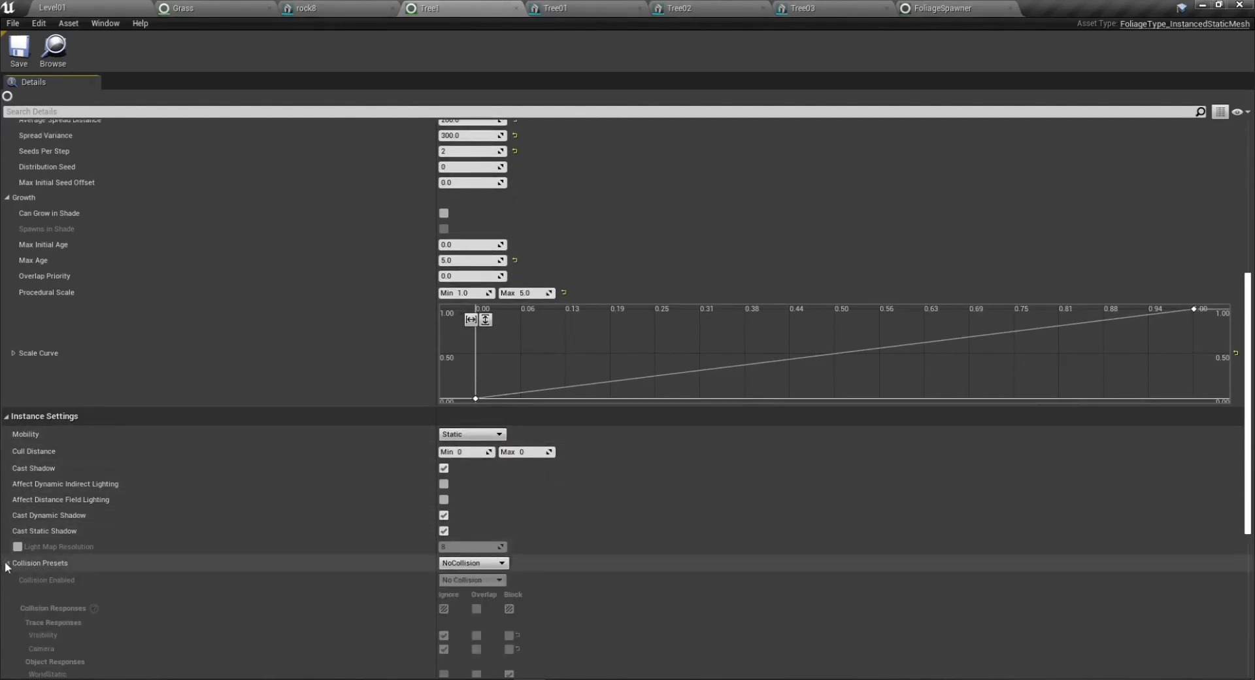
scroll(453, 563, "down", 4)
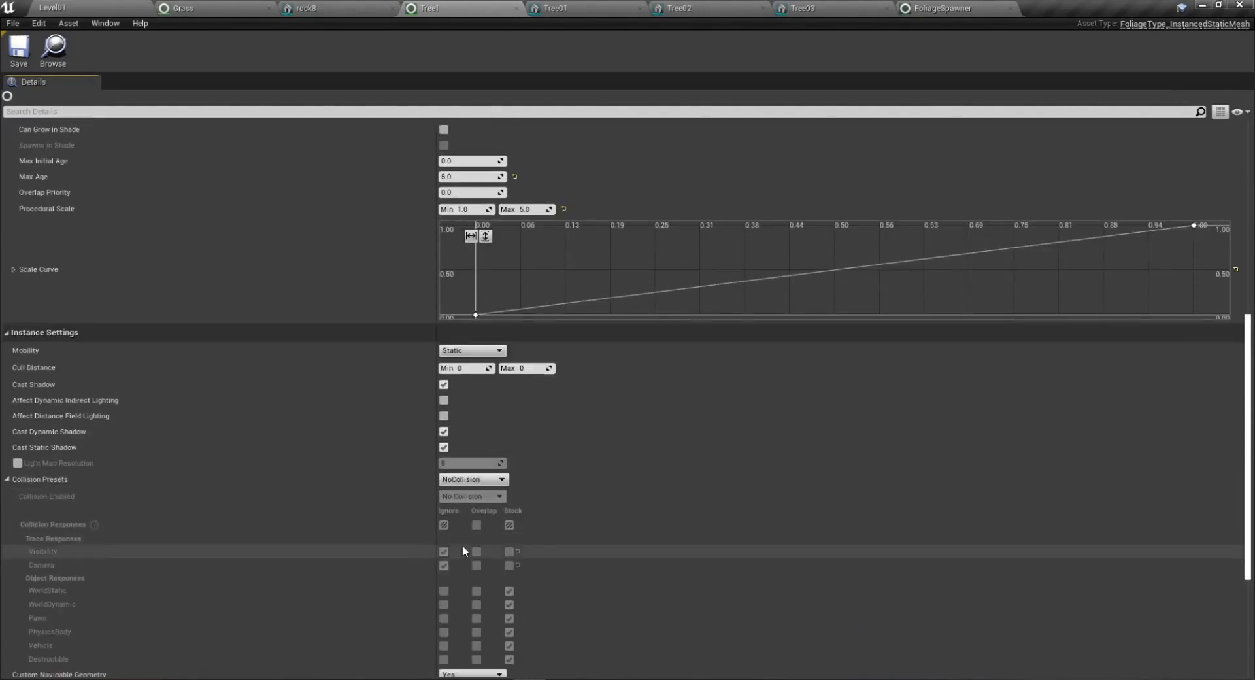
Set Tree1's collision preset to BlockAll and save the foliage type.
left_click(478, 438)
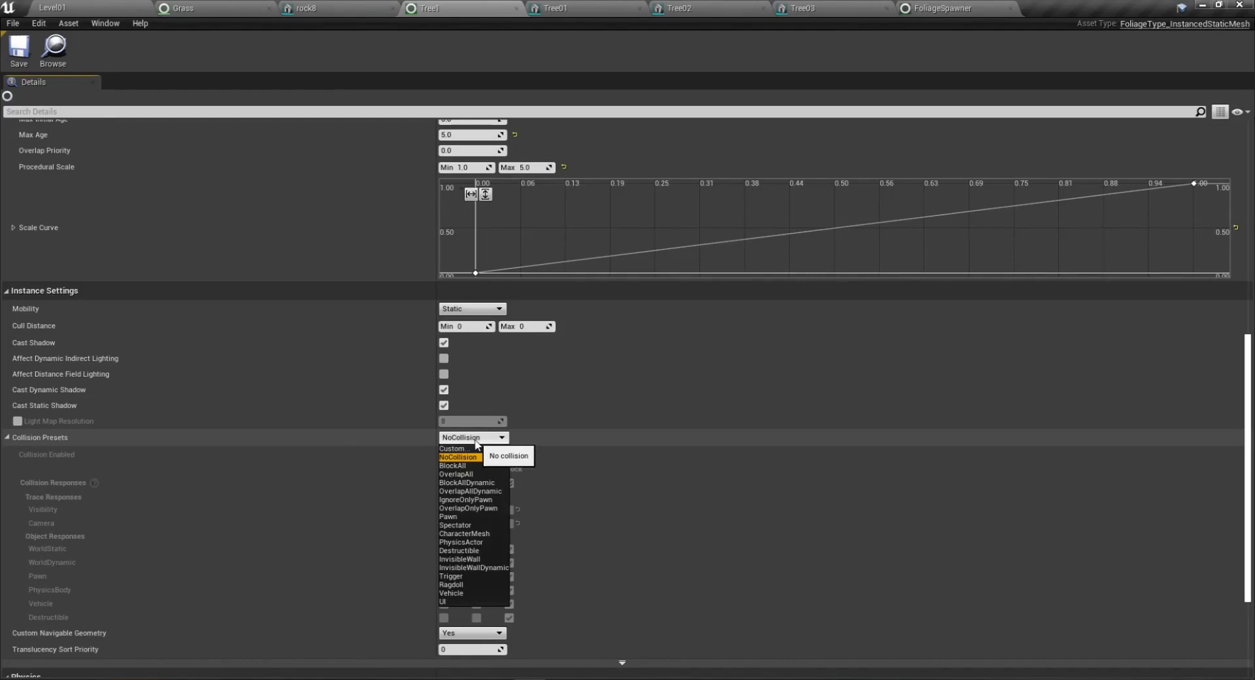
left_click(472, 466)
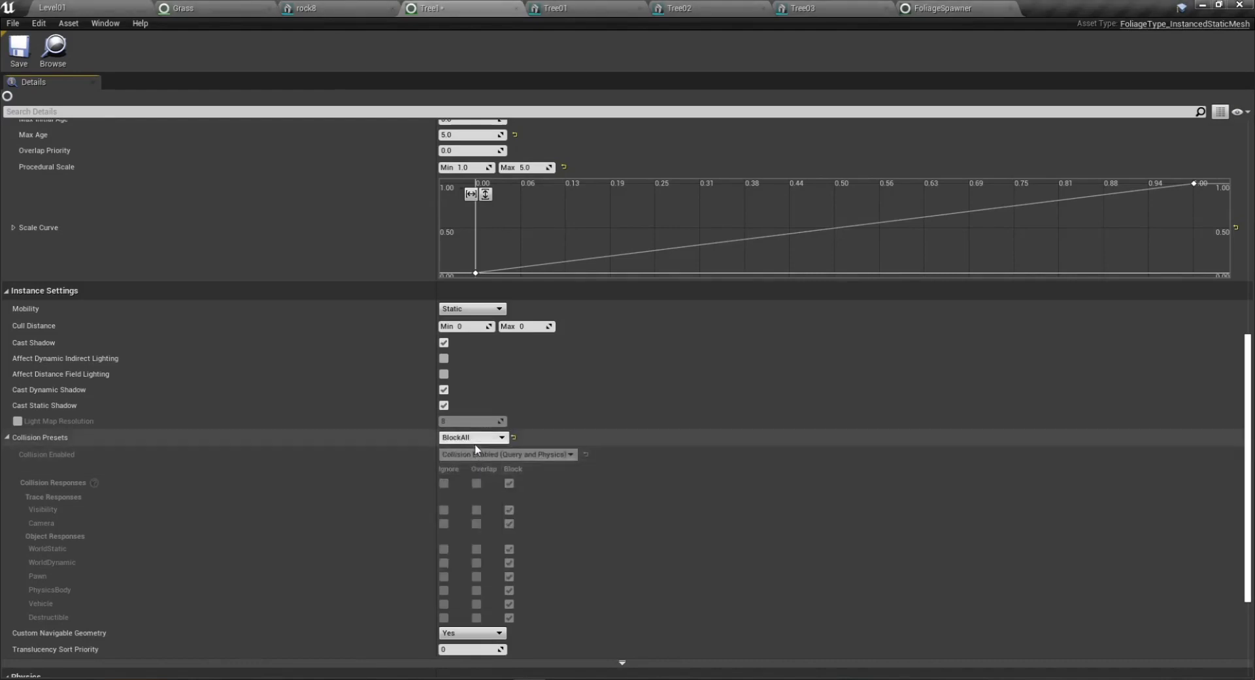
left_click(472, 438)
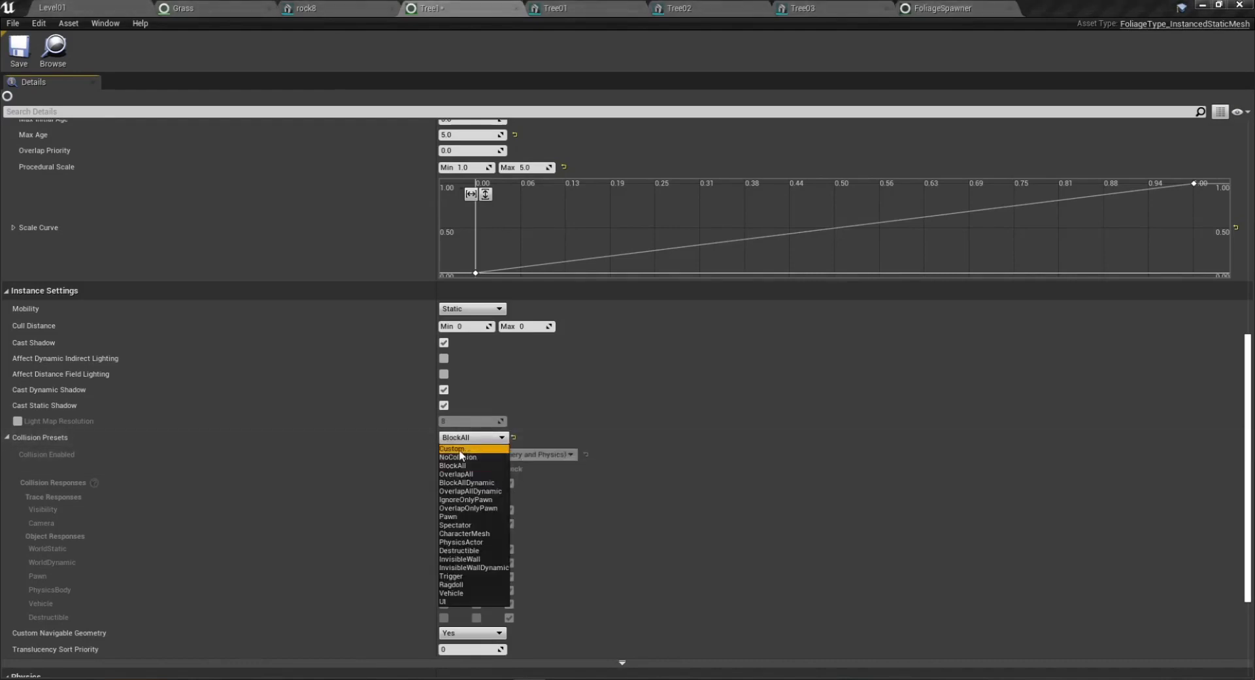
left_click(454, 449)
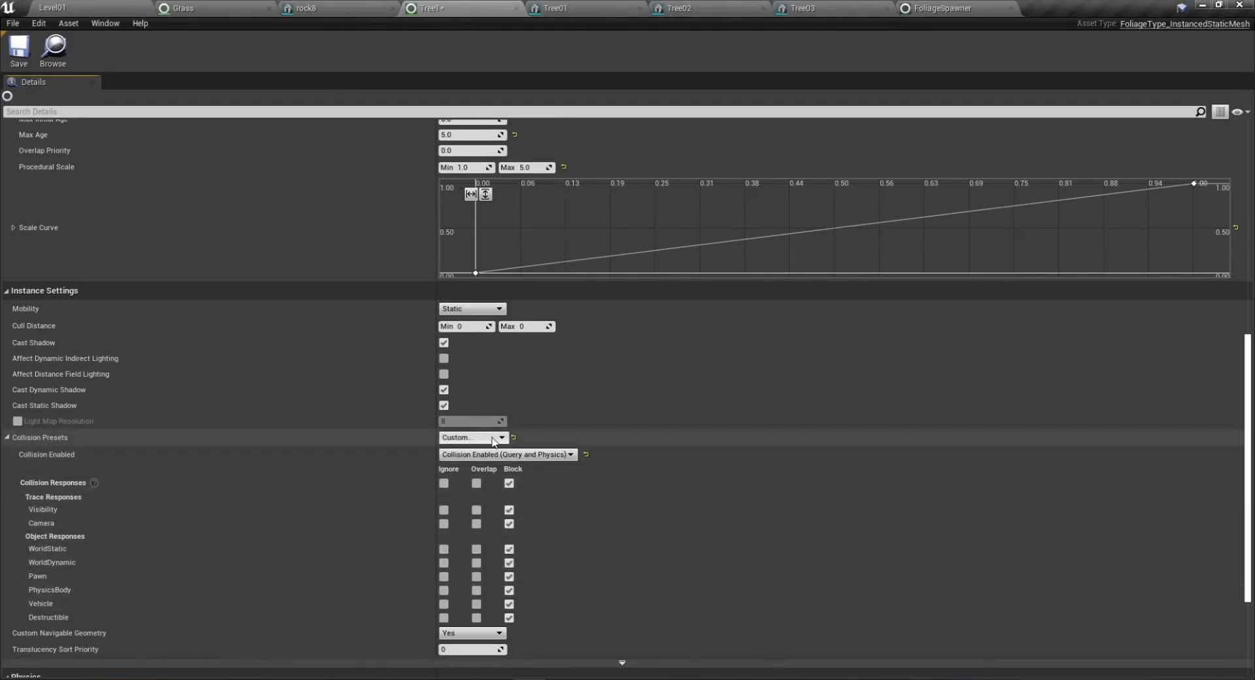
left_click(459, 466)
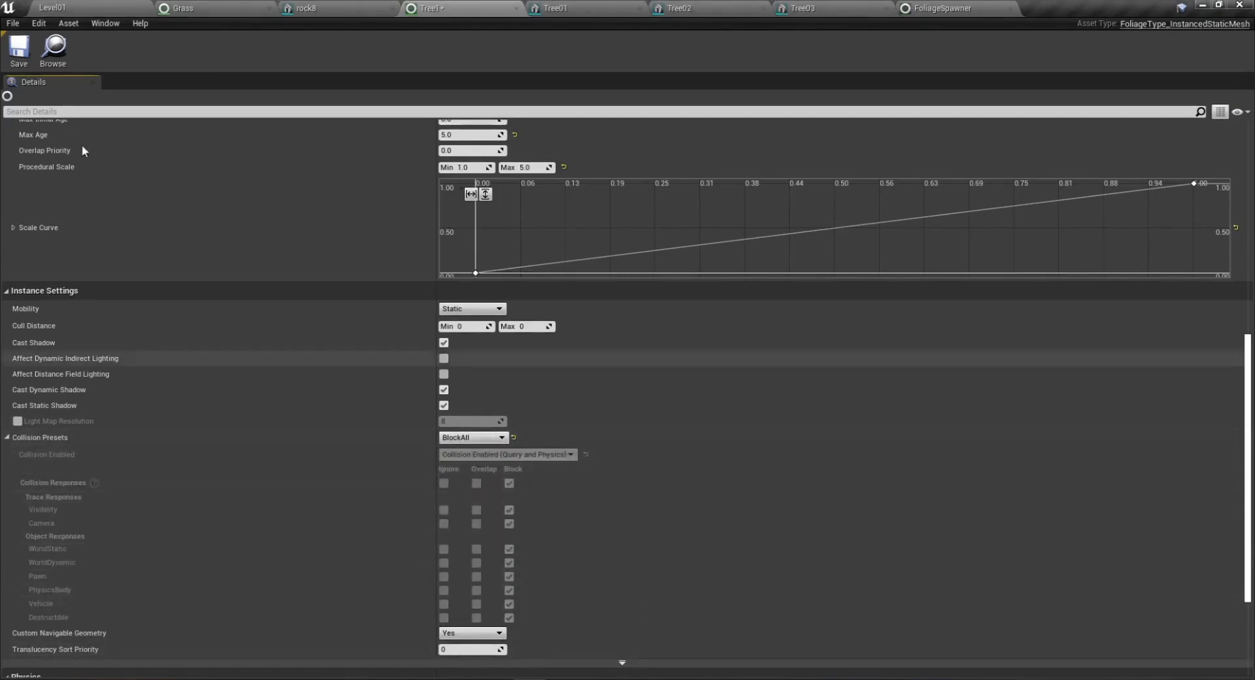
left_click(14, 64)
Close the Tree01, Tree02 and Tree03 static mesh editors.
scroll(606, 414, "up", 8)
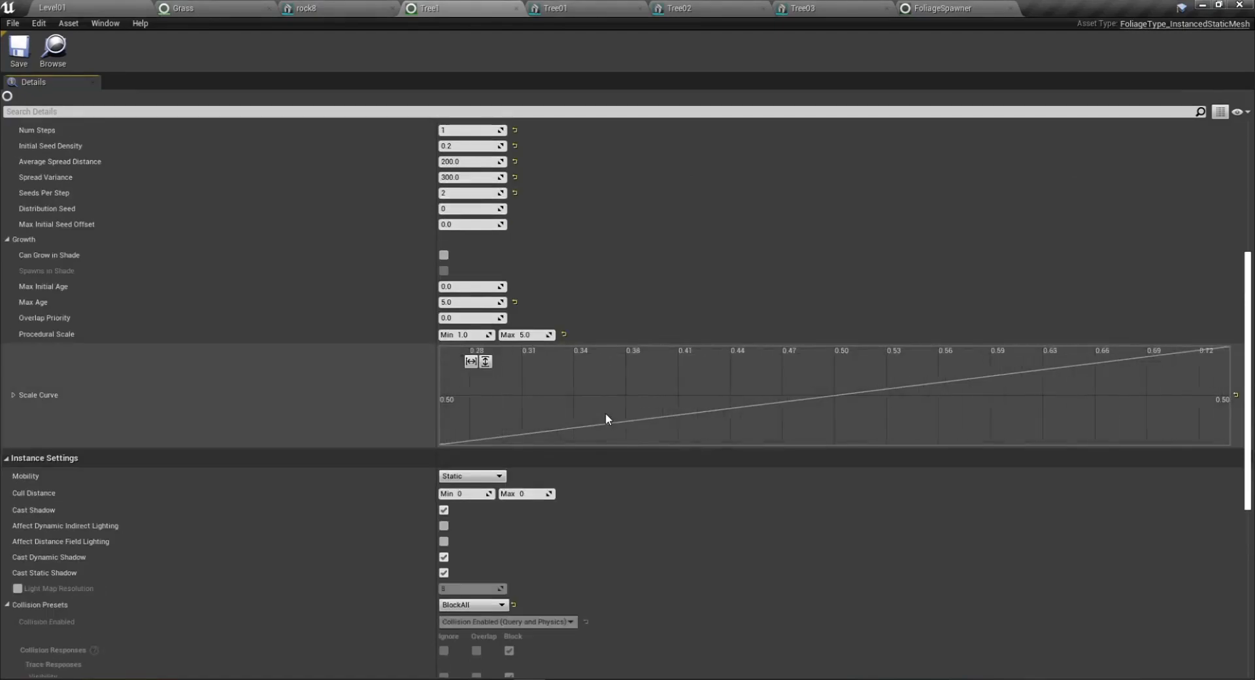
scroll(548, 412, "down", 6)
scroll(418, 301, "down", 3)
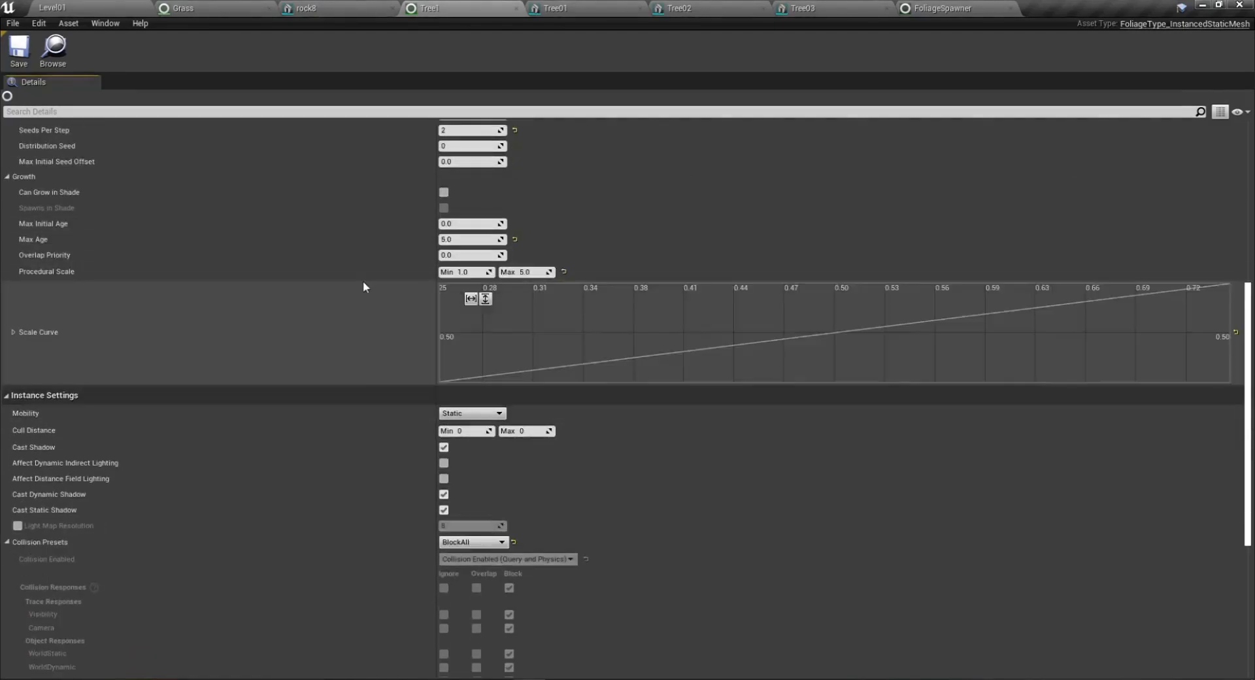
scroll(405, 278, "up", 4)
left_click(574, 11)
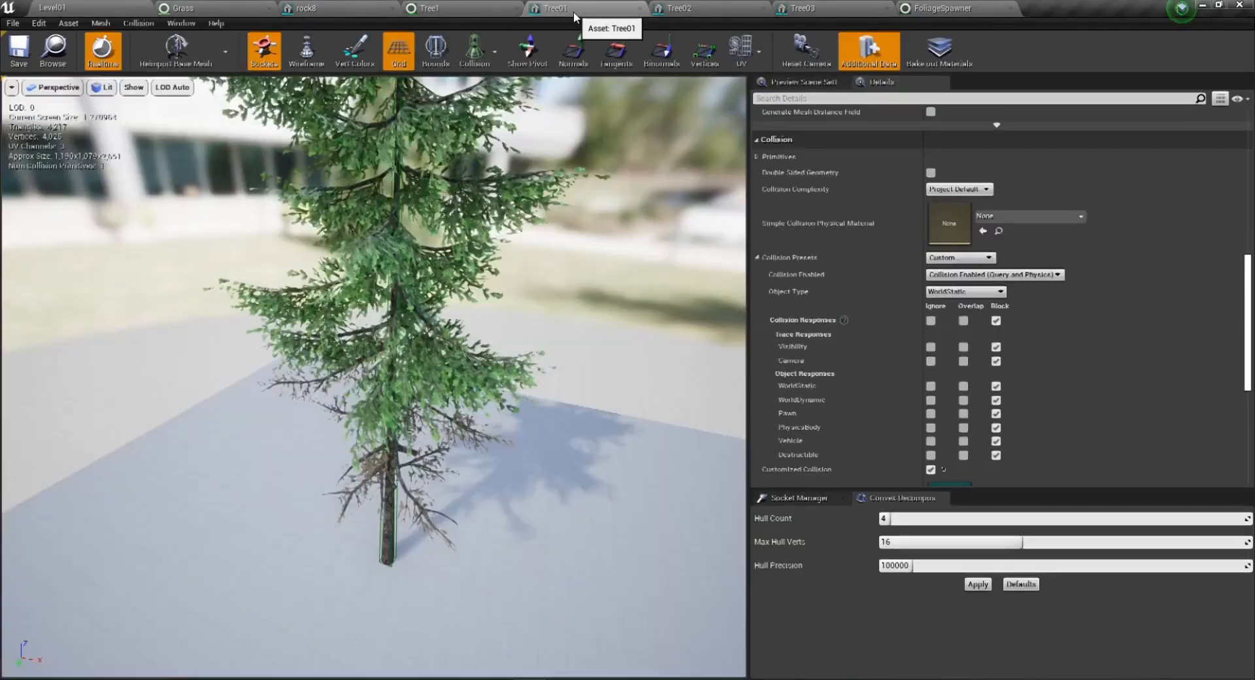
left_click(642, 8)
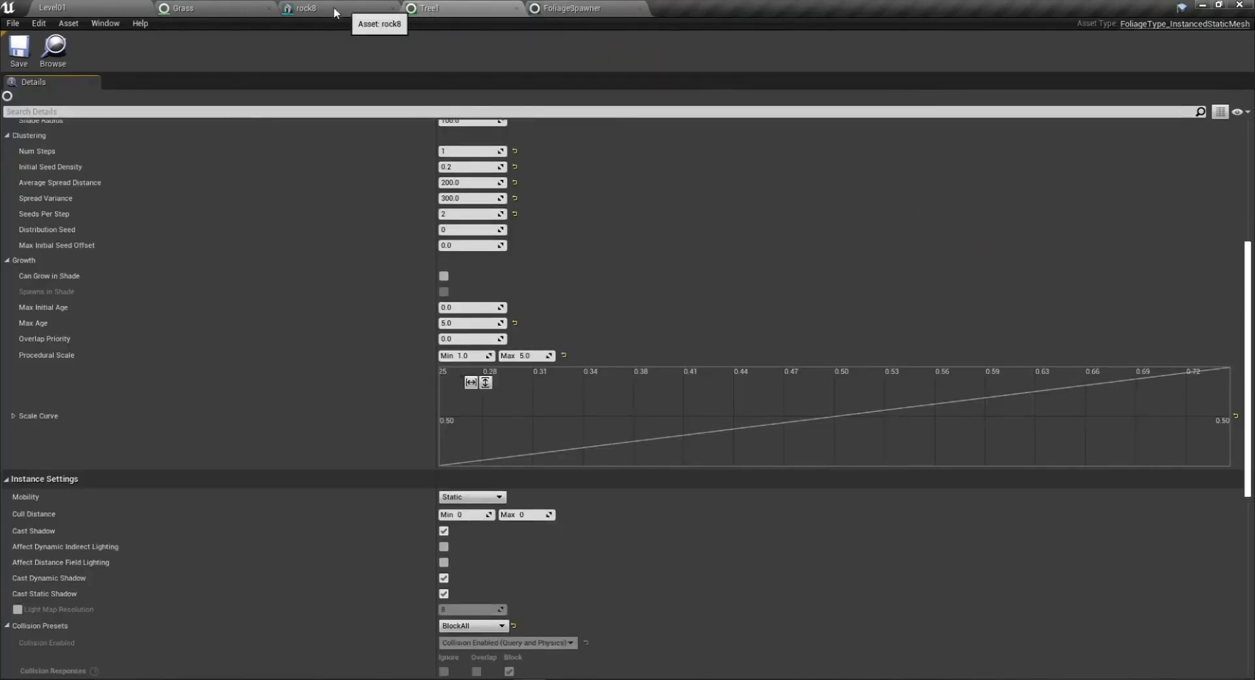
Open the Tree2 foliage type from the LanDscapeBP folder, set its collision preset to BlockAll and save it.
left_click(75, 5)
double_click(795, 462)
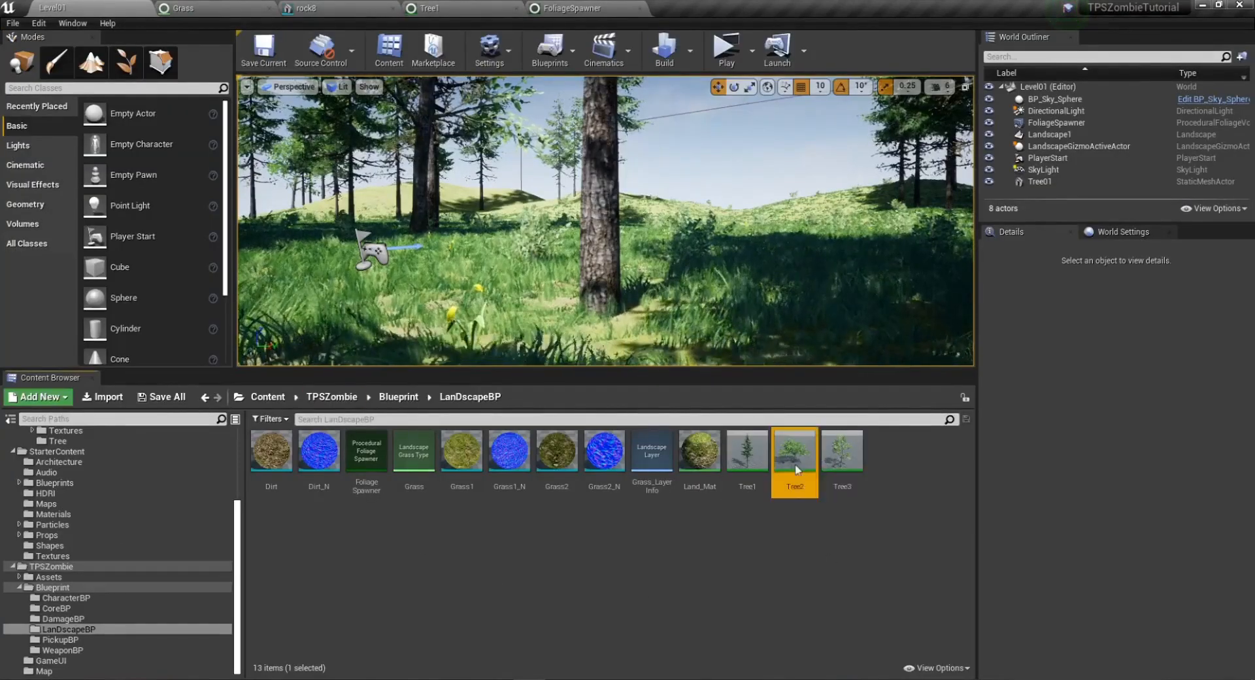
scroll(242, 544, "down", 6)
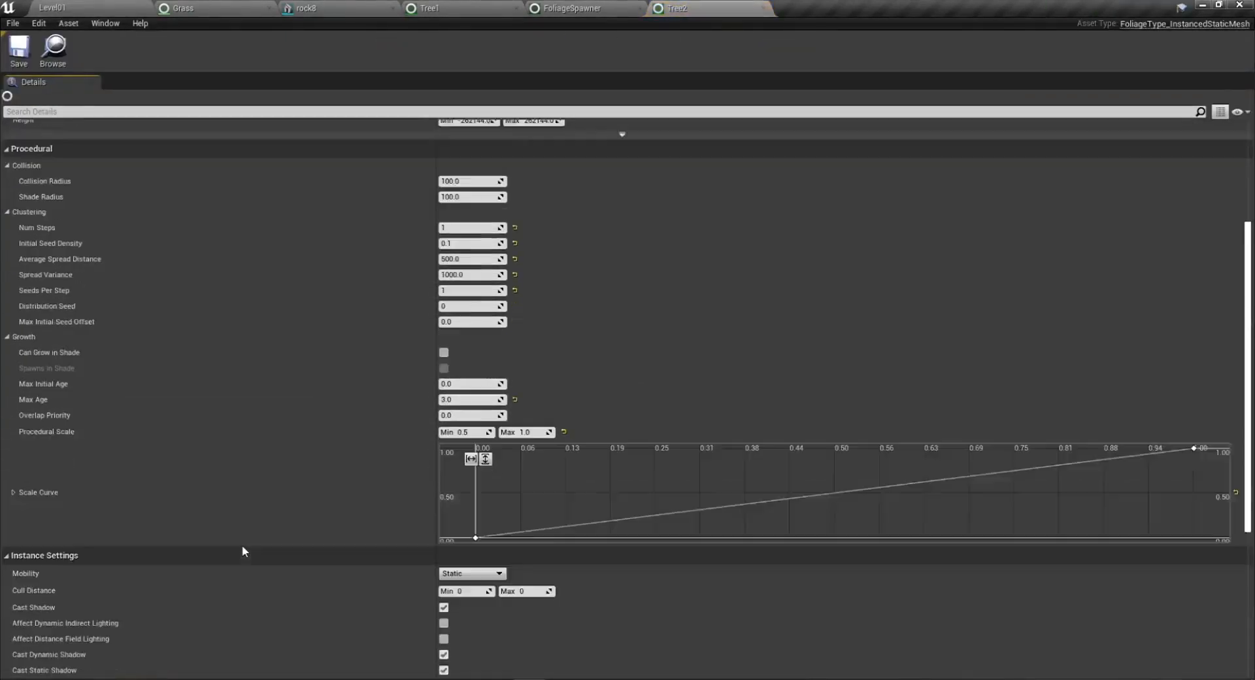
scroll(242, 551, "down", 4)
left_click(492, 407)
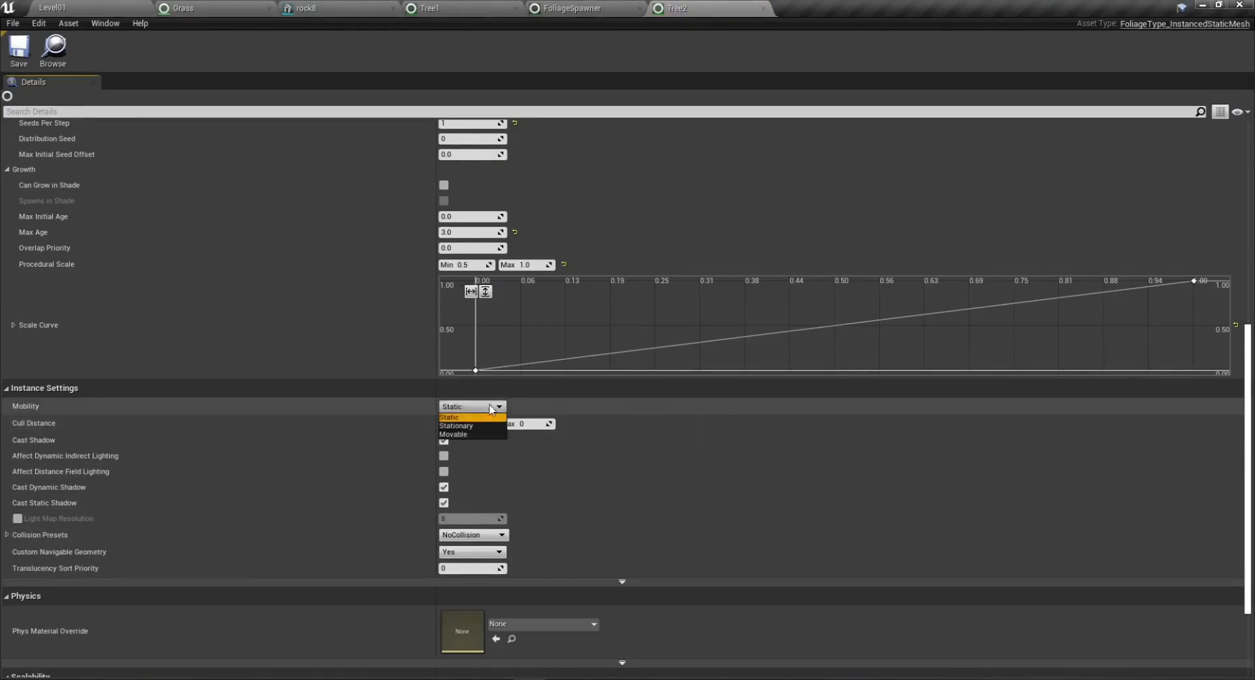
left_click(487, 417)
scroll(124, 595, "down", 3)
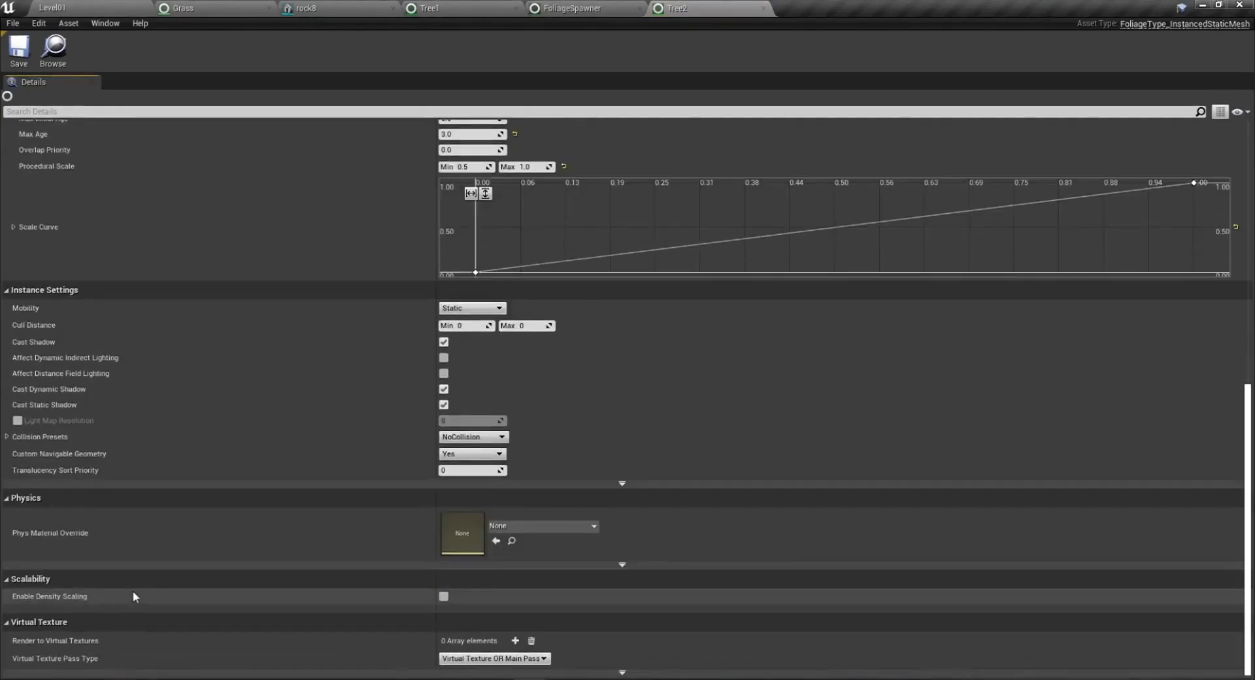
left_click(622, 564)
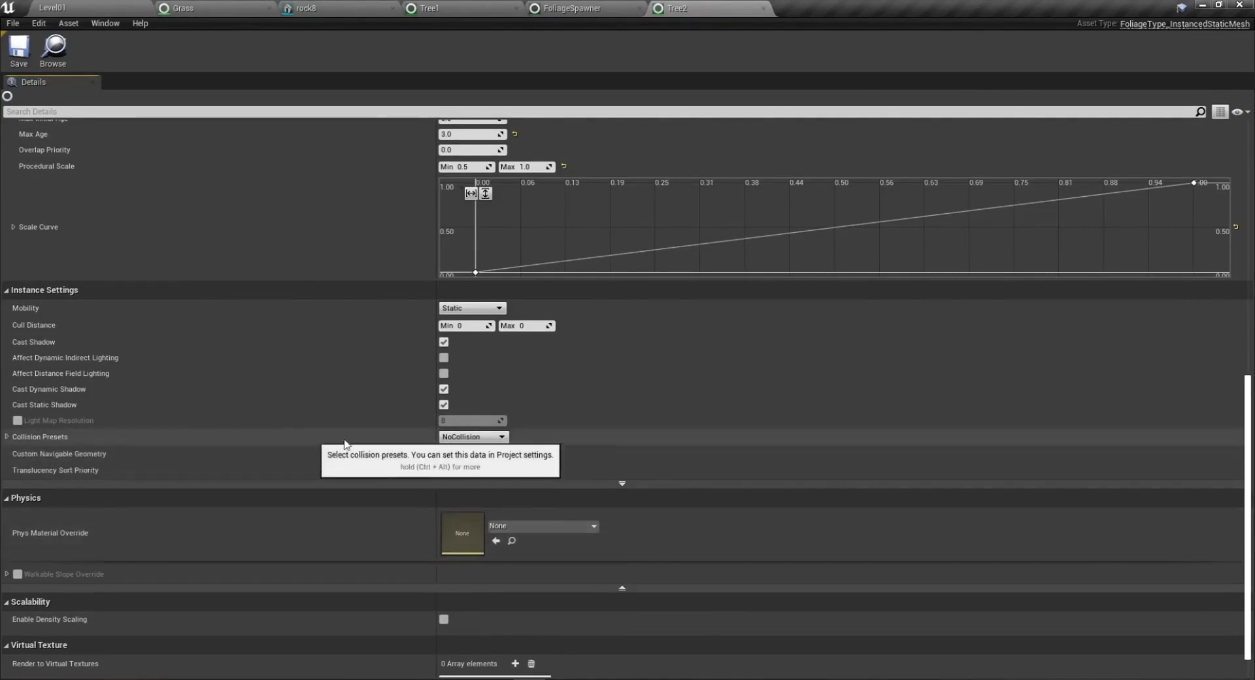
left_click(476, 437)
left_click(453, 465)
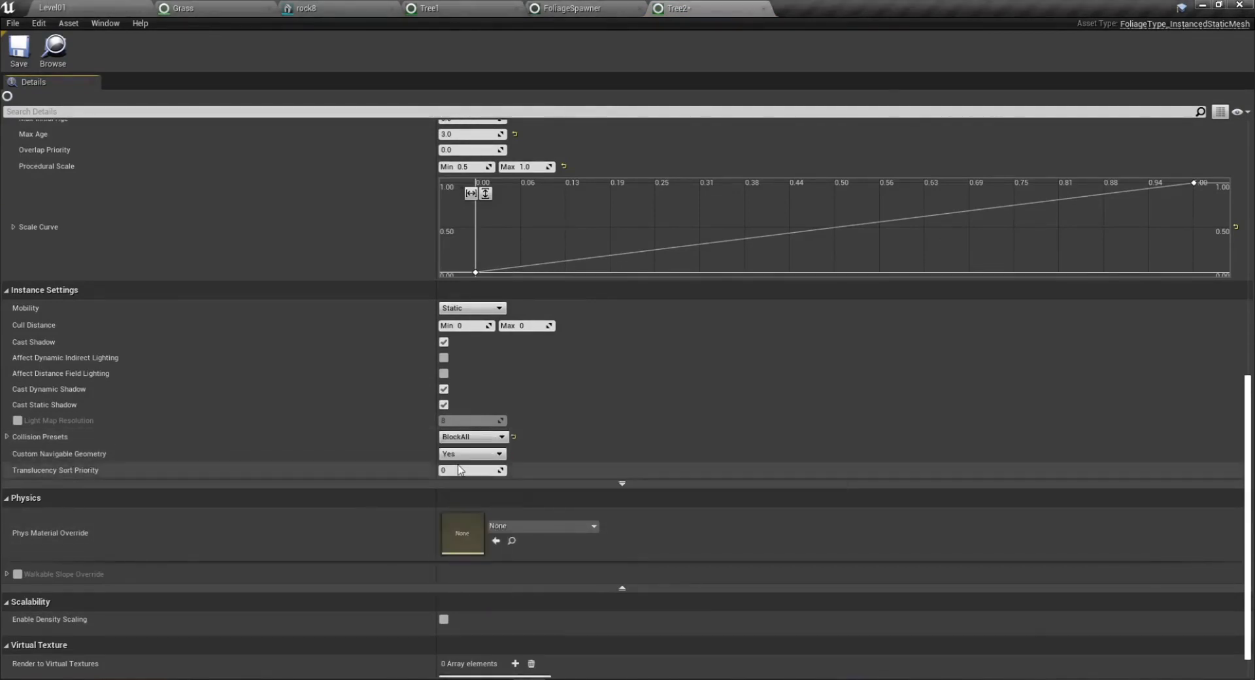
left_click(21, 58)
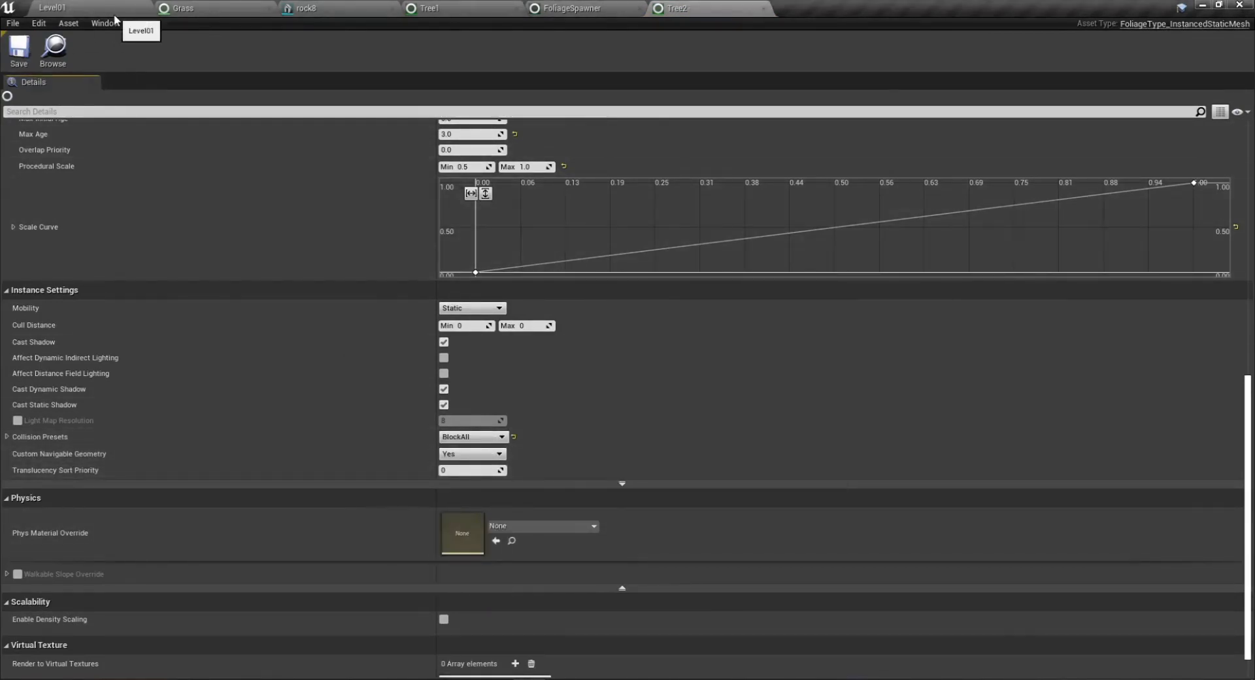
Open the Tree3 foliage type from the LanDscapeBP folder, set its collision preset to BlockAll and save it.
left_click(114, 13)
double_click(844, 461)
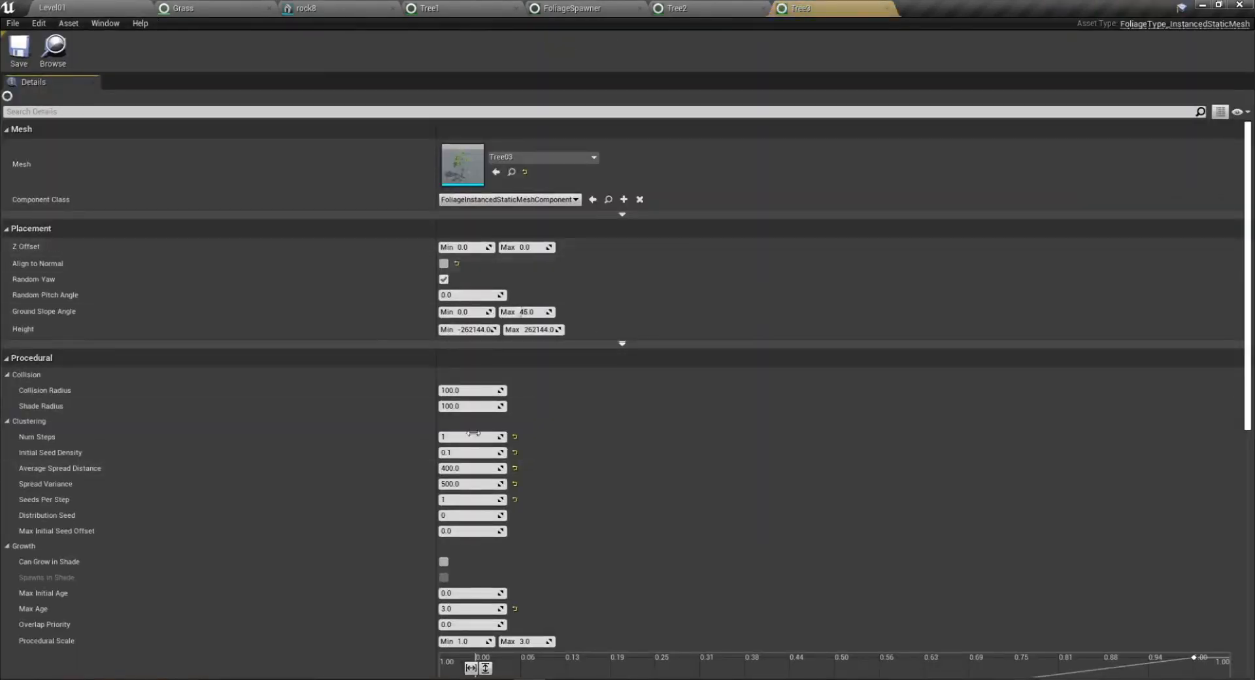
scroll(408, 531, "down", 5)
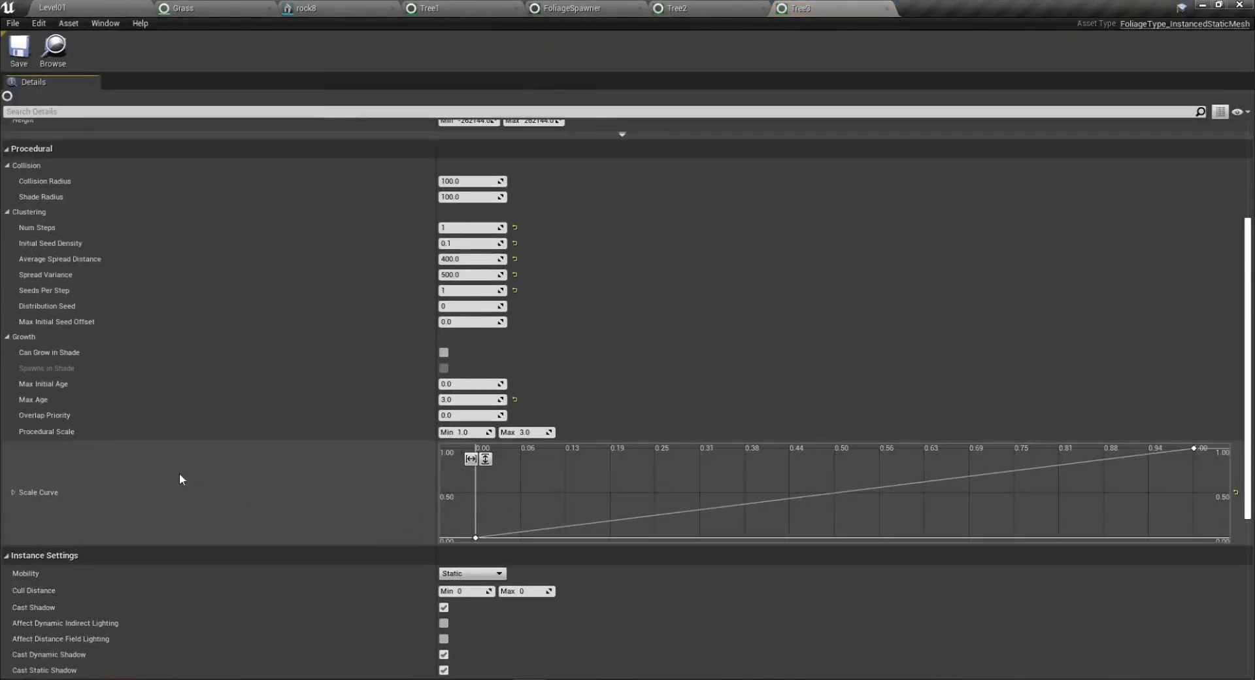
scroll(231, 511, "down", 5)
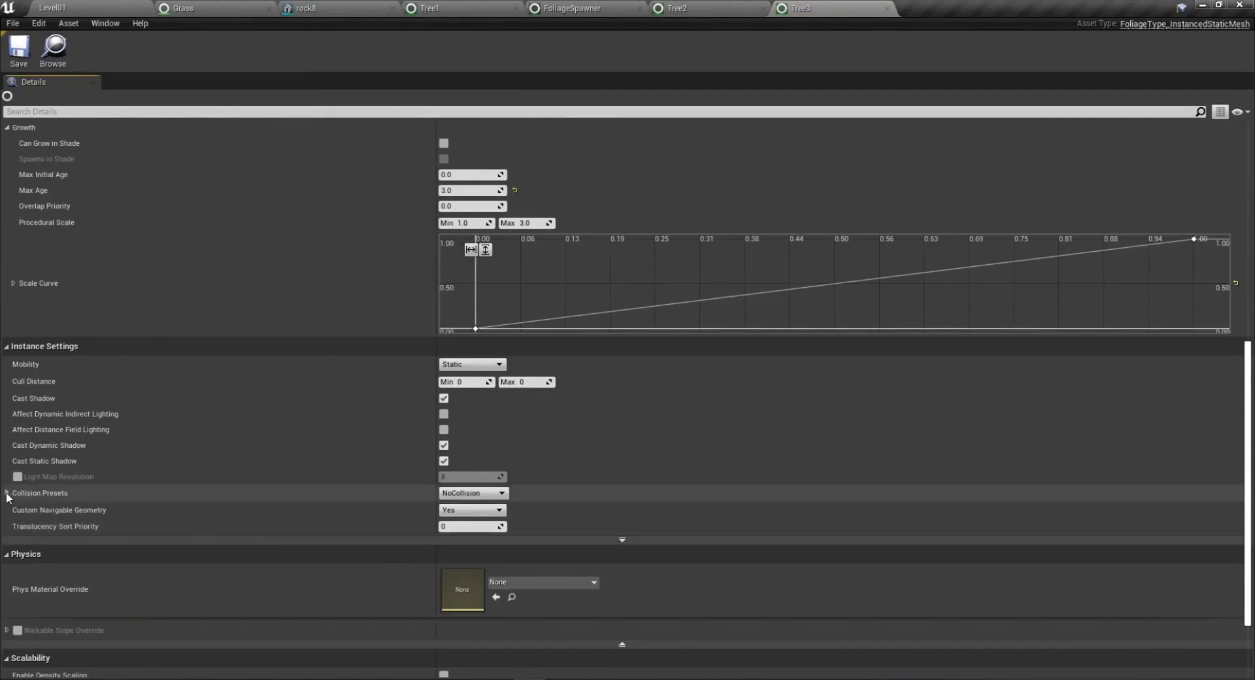
left_click(453, 521)
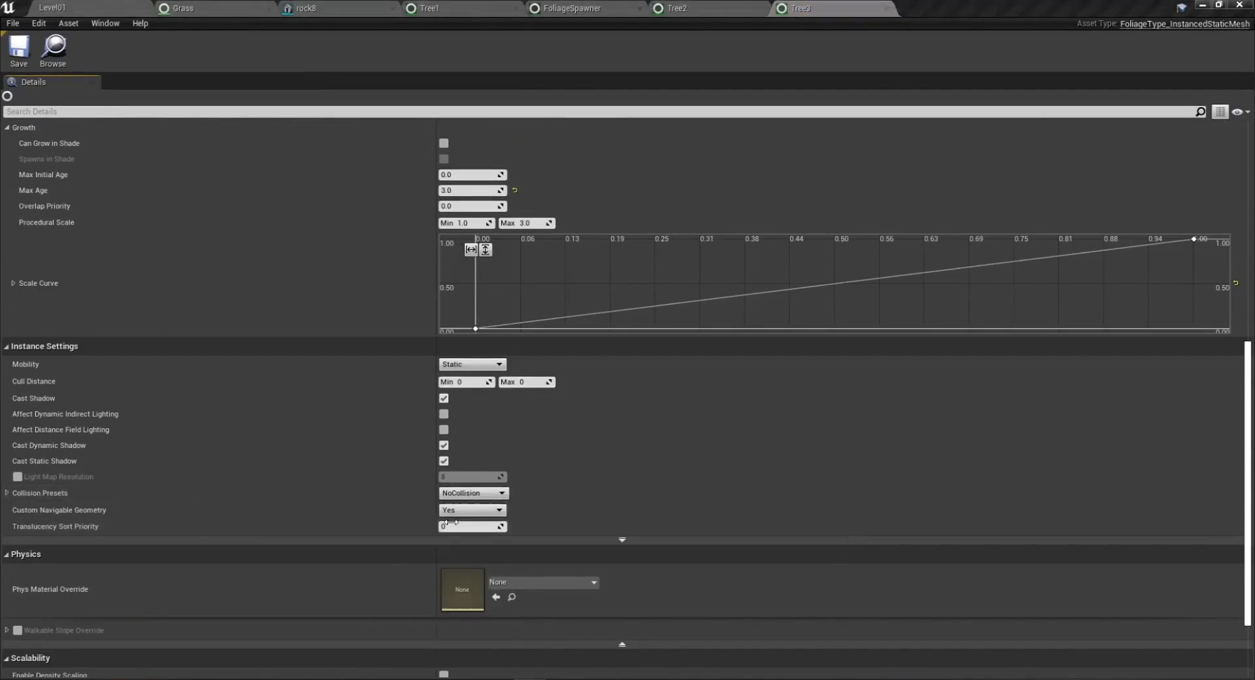
scroll(680, 353, "up", 3)
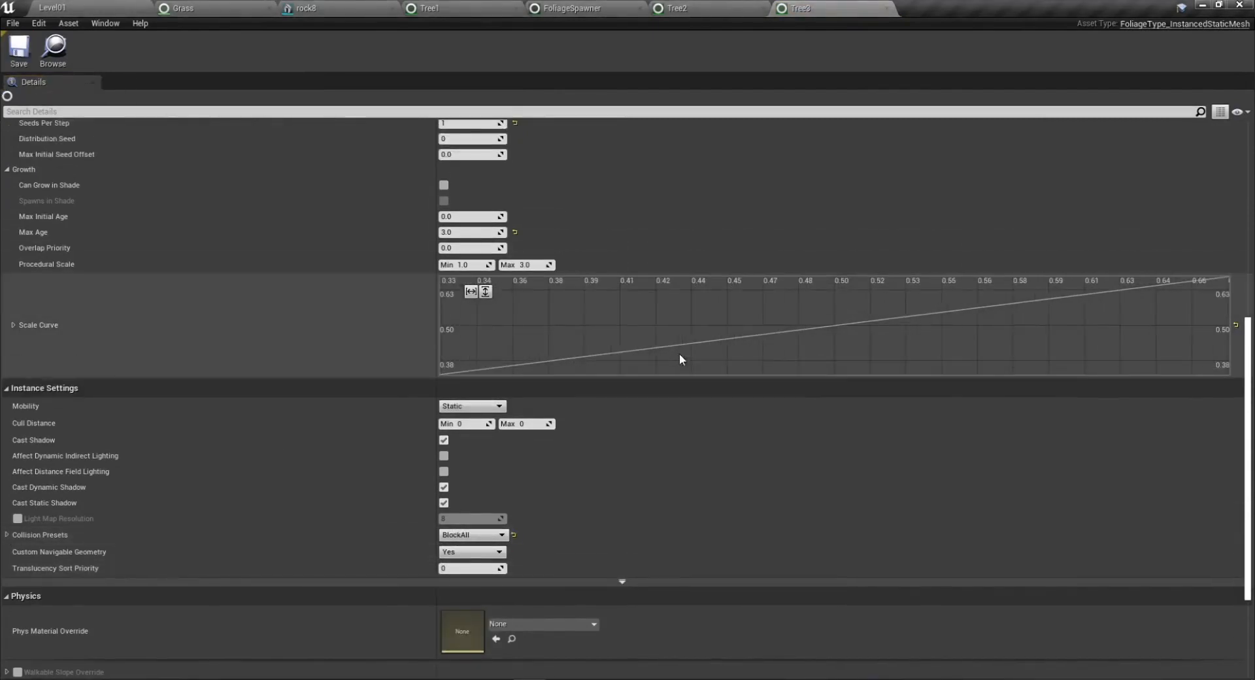
Close the Tree3, Tree2, FoliageSpawner, Tree1, rock8 and Grass editors to return to Level01.
left_click(887, 9)
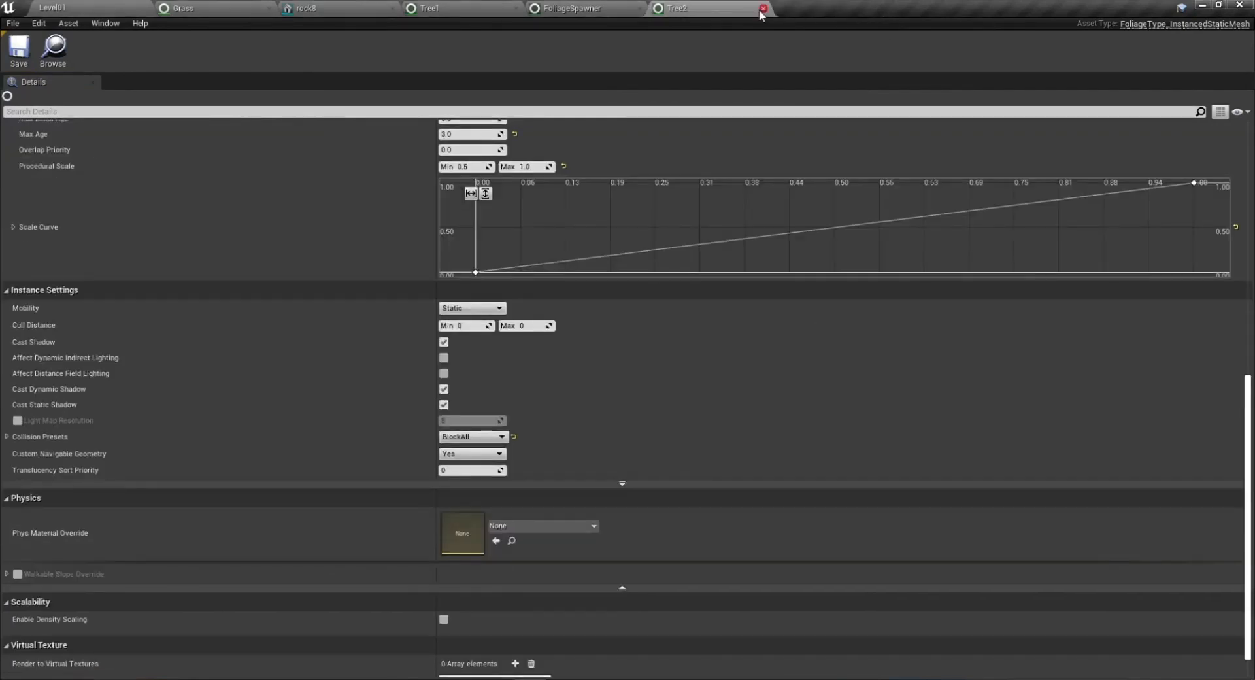
left_click(759, 8)
left_click(639, 8)
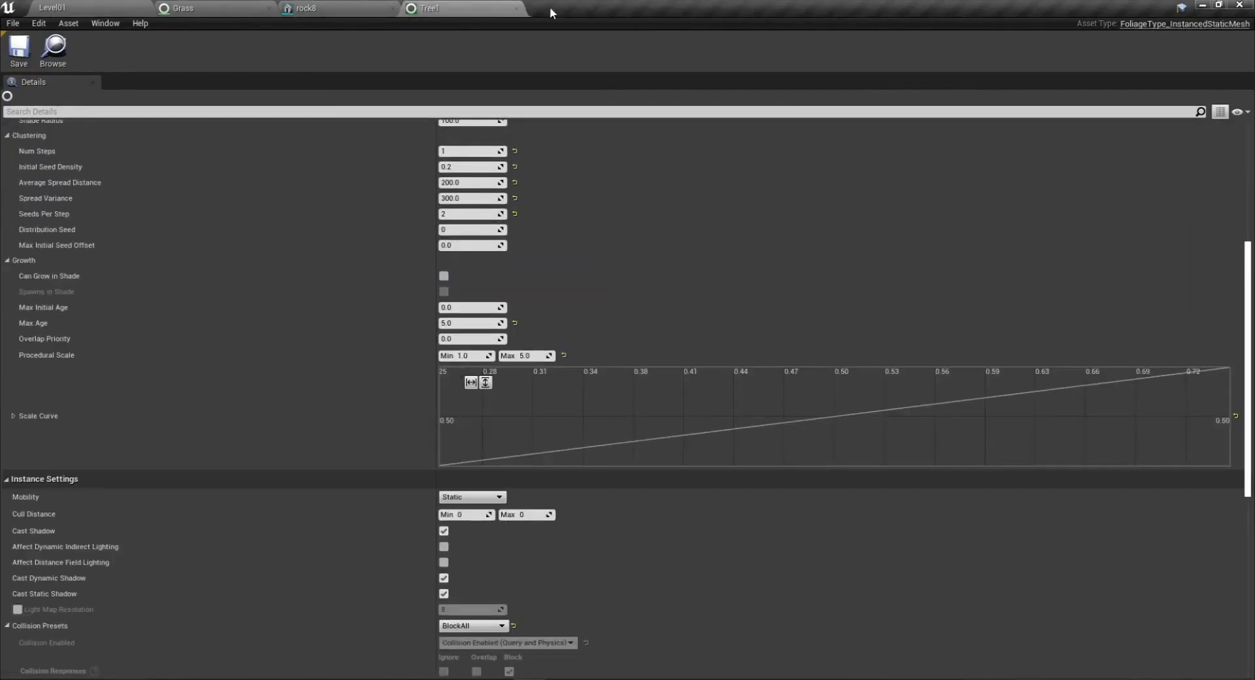
left_click(517, 9)
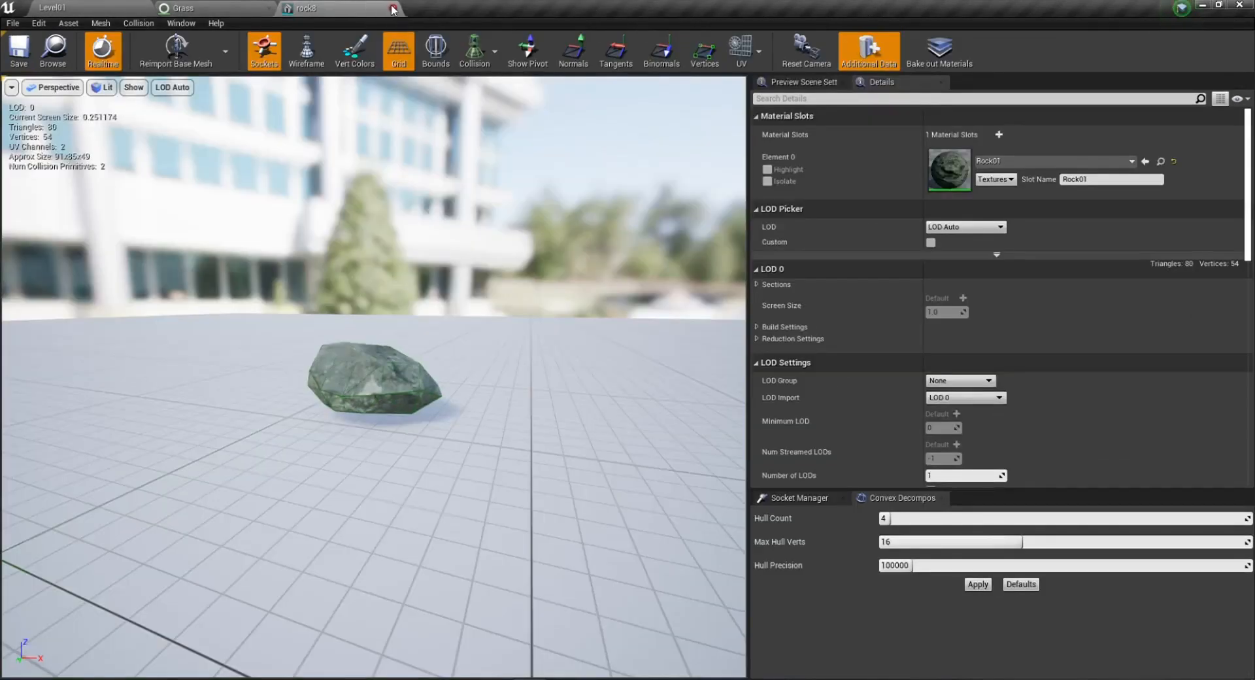
left_click(393, 9)
left_click(269, 8)
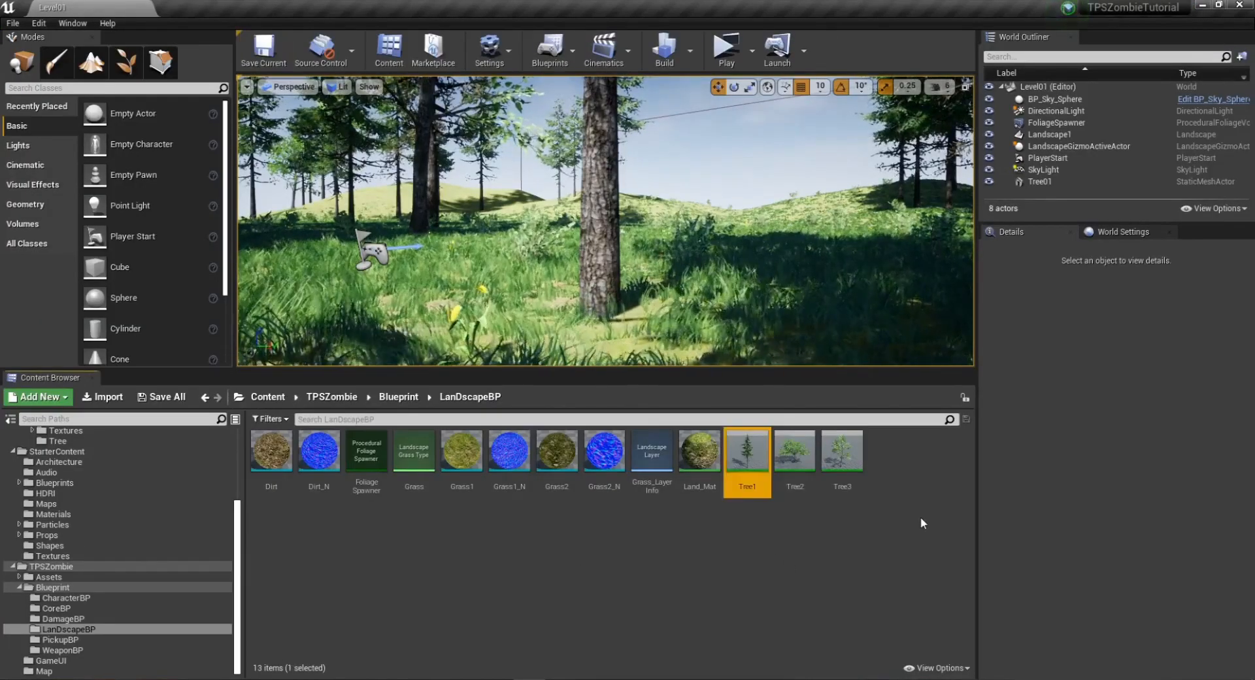
Duplicate the Tree1 foliage type in the LanDscapeBP folder as Rock and open the copy.
key("ctrl+w")
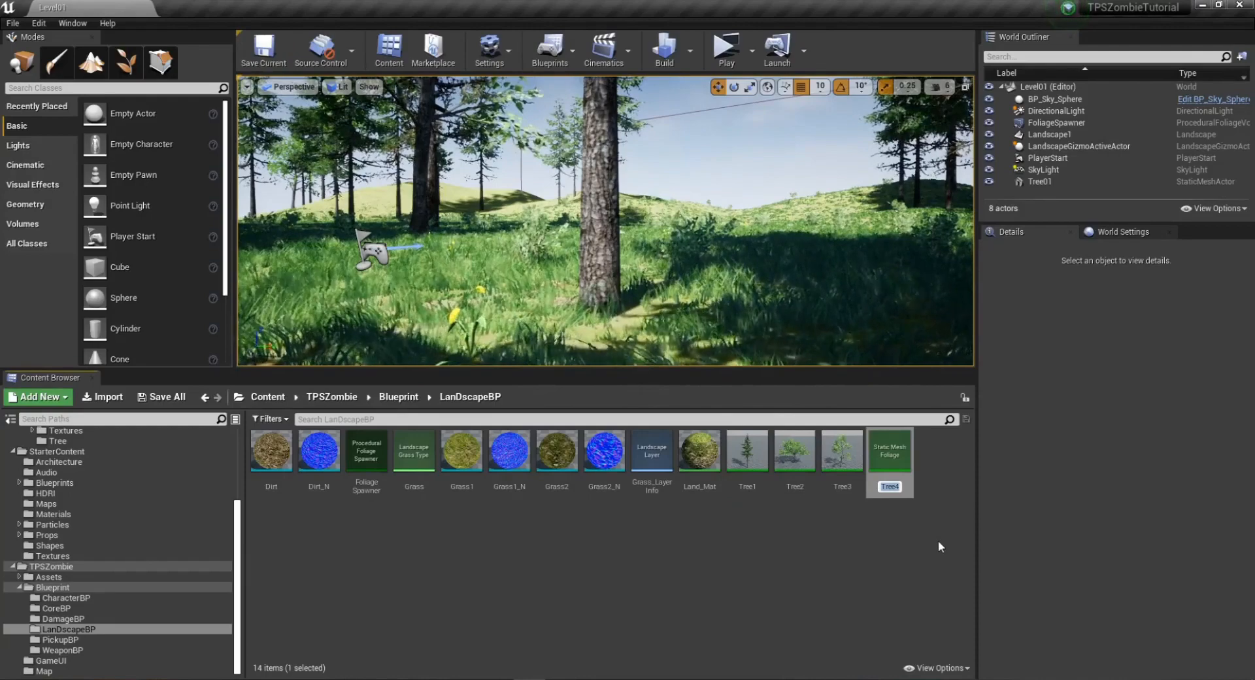
type("Rock")
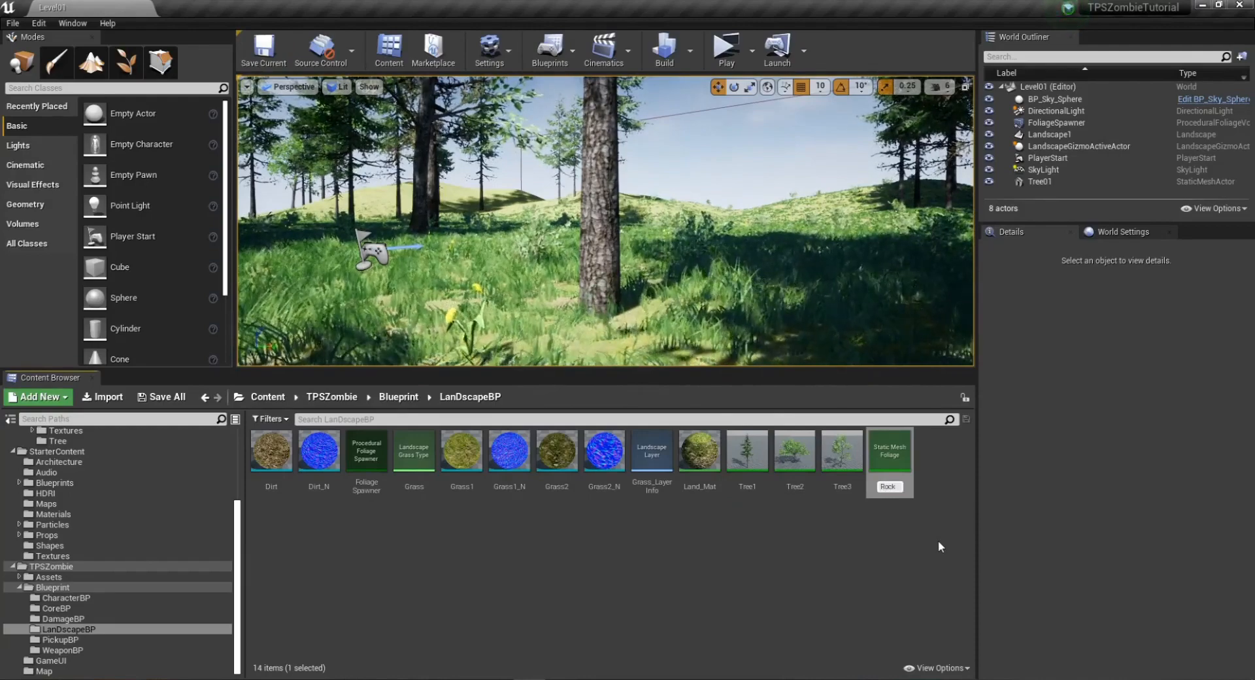
key("Return")
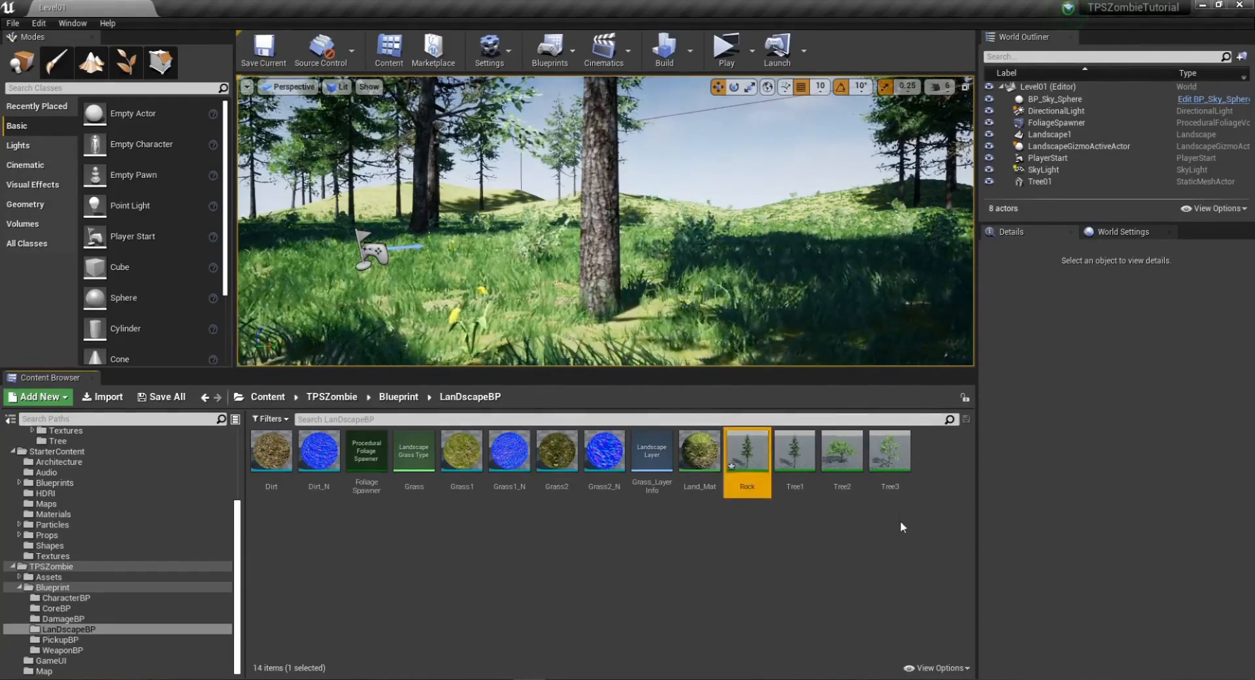
double_click(748, 454)
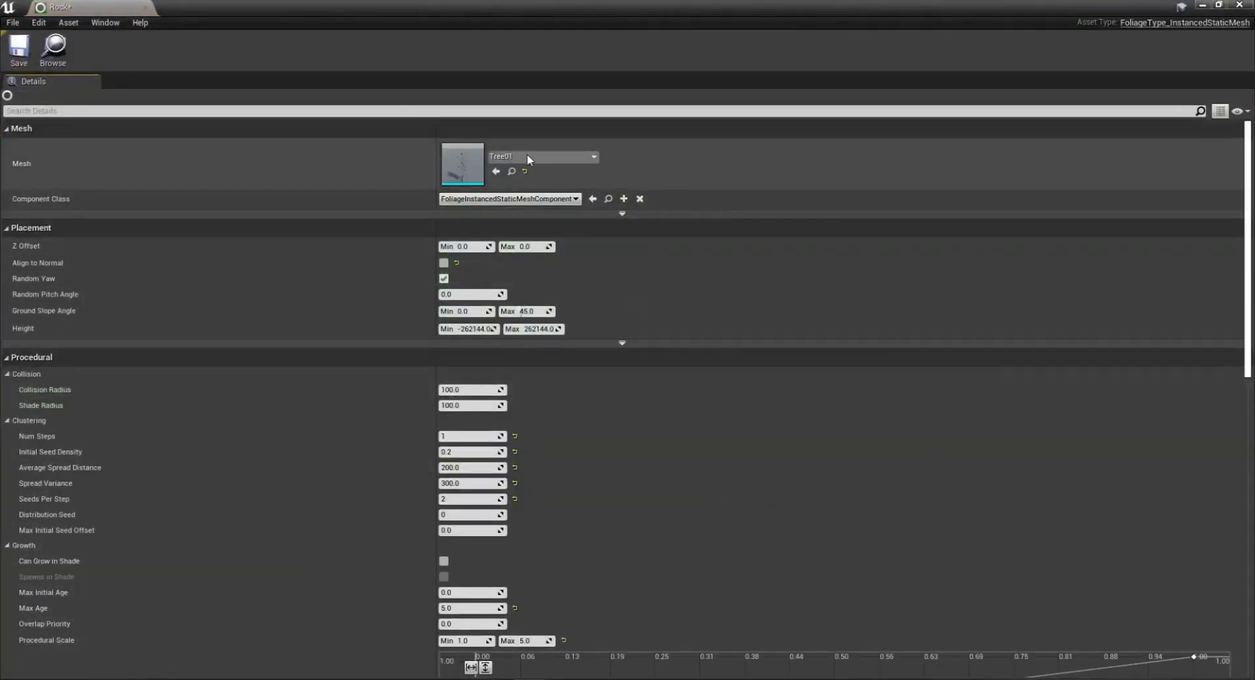
Set the Rock foliage type's mesh to rock8, enable Align to Normal, and save it.
left_click(527, 154)
type("ock")
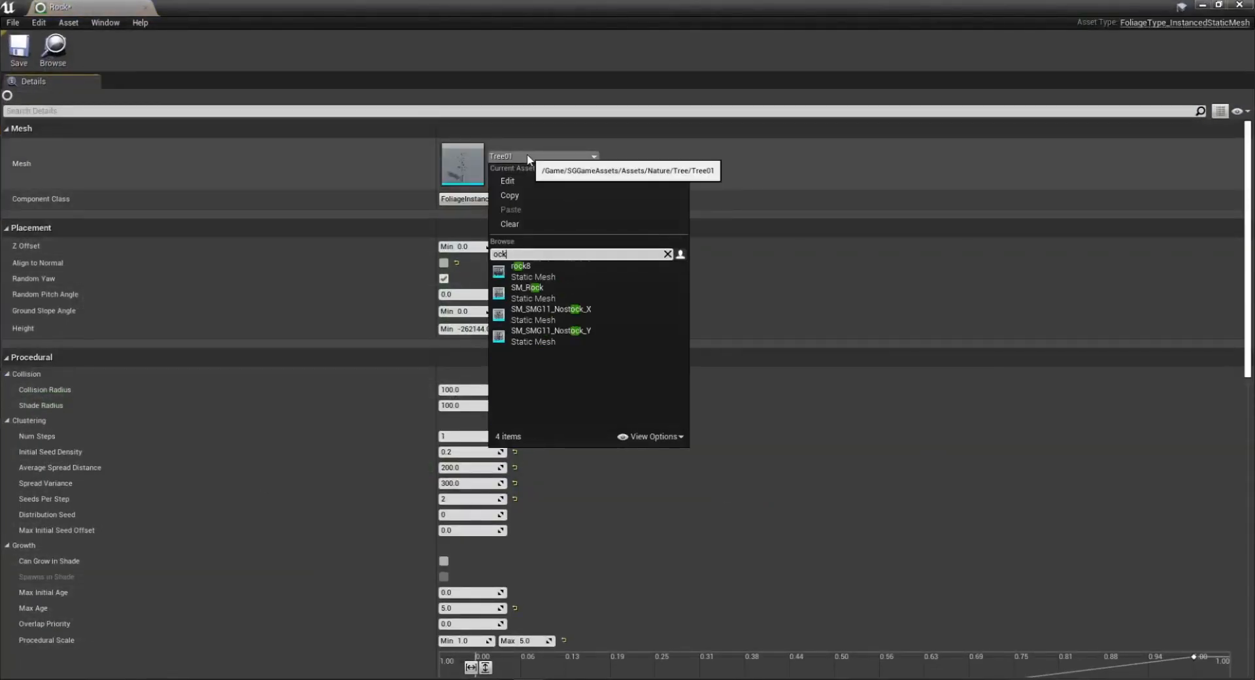
left_click(531, 267)
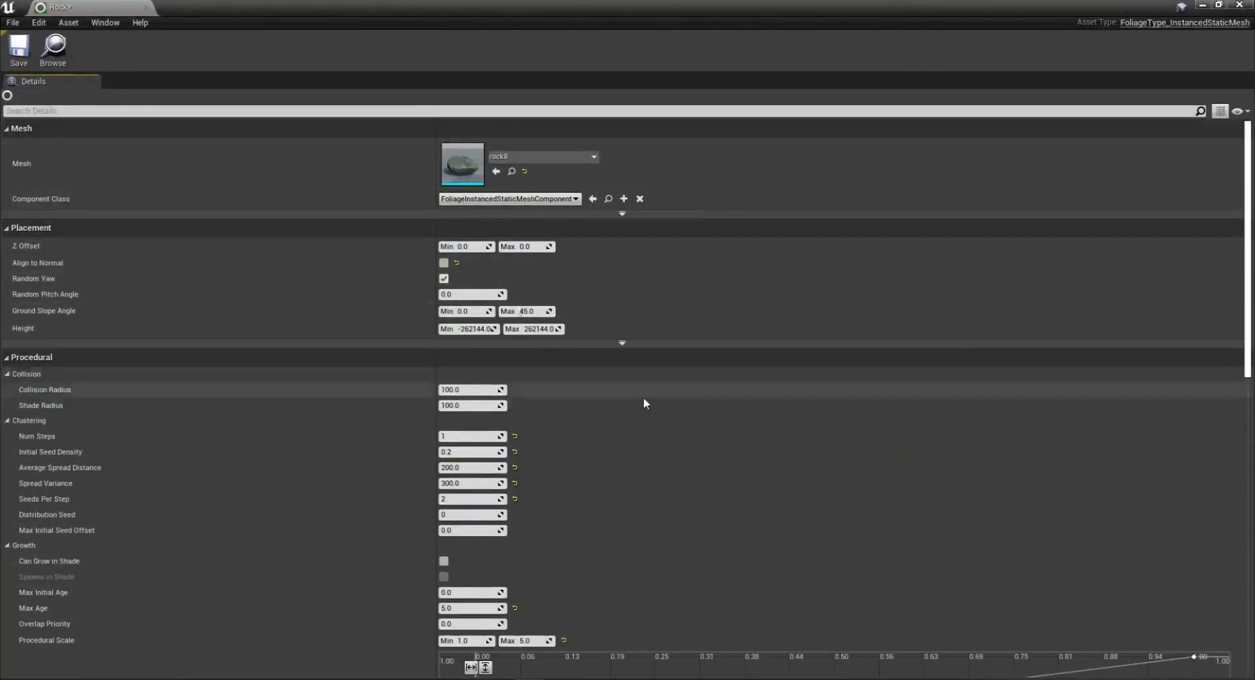
left_click(444, 263)
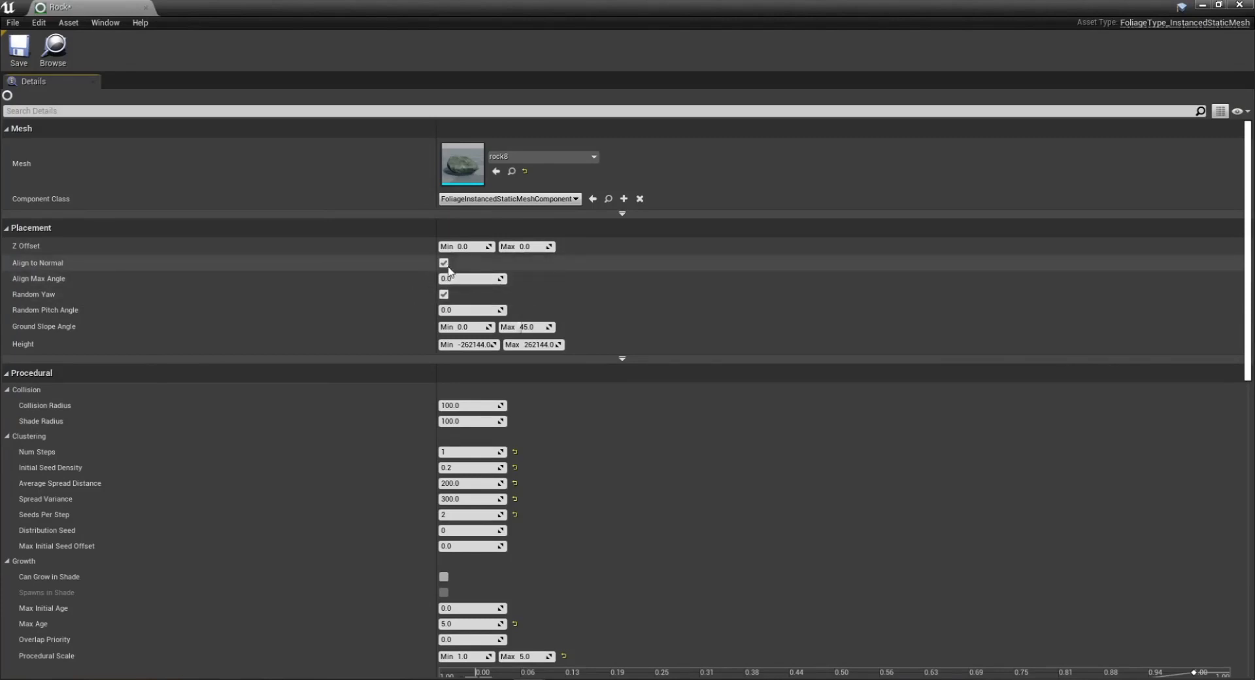
left_click(19, 51)
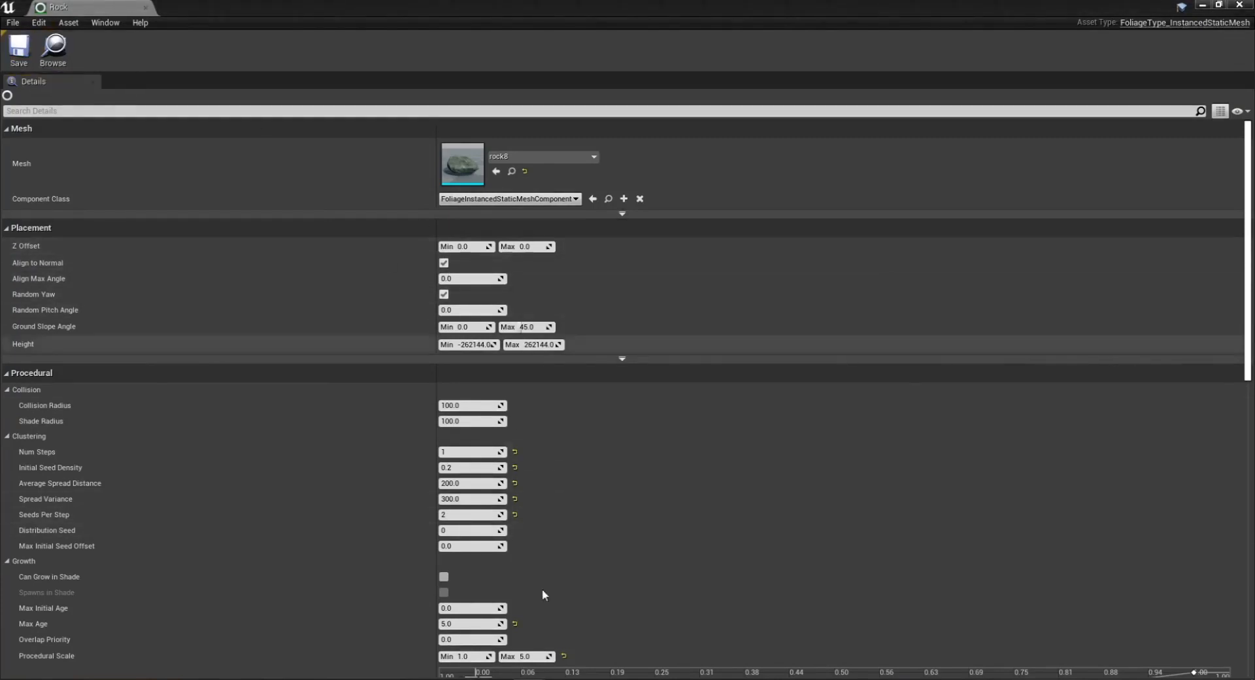
Set the Rock foliage type's Initial Seed Density to 0.1 and save it.
left_click(462, 469)
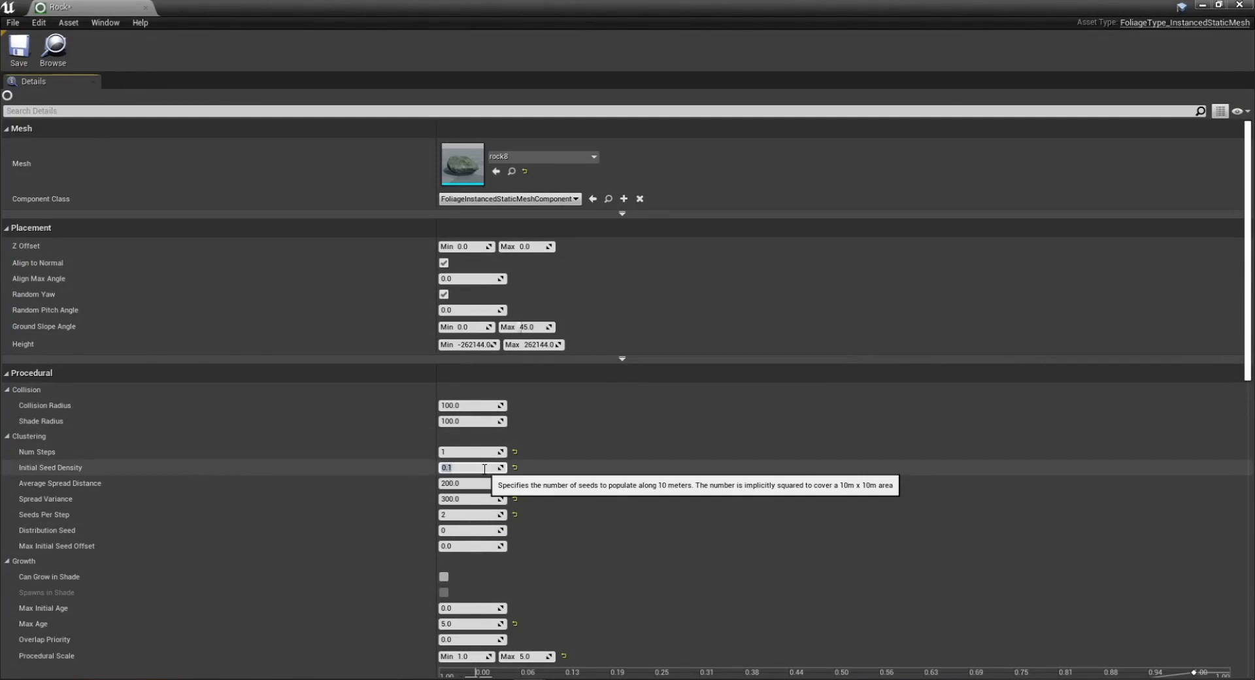
scroll(642, 548, "down", 5)
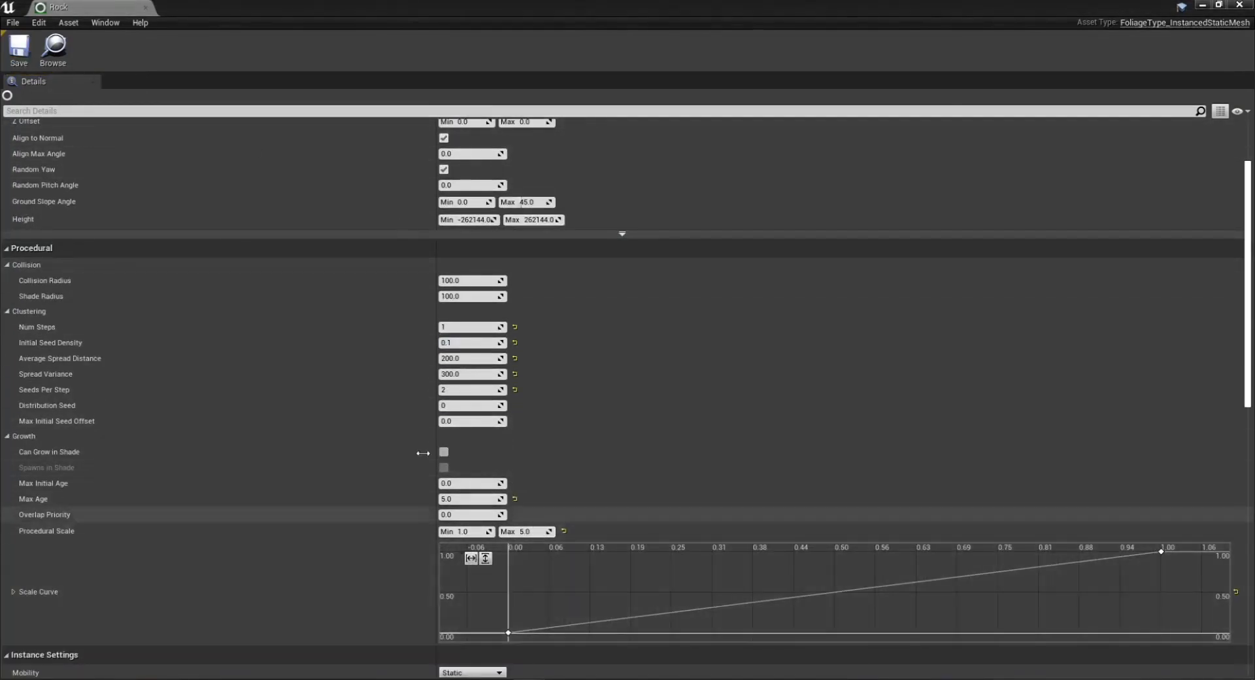
scroll(343, 571, "down", 2)
scroll(344, 572, "down", 10)
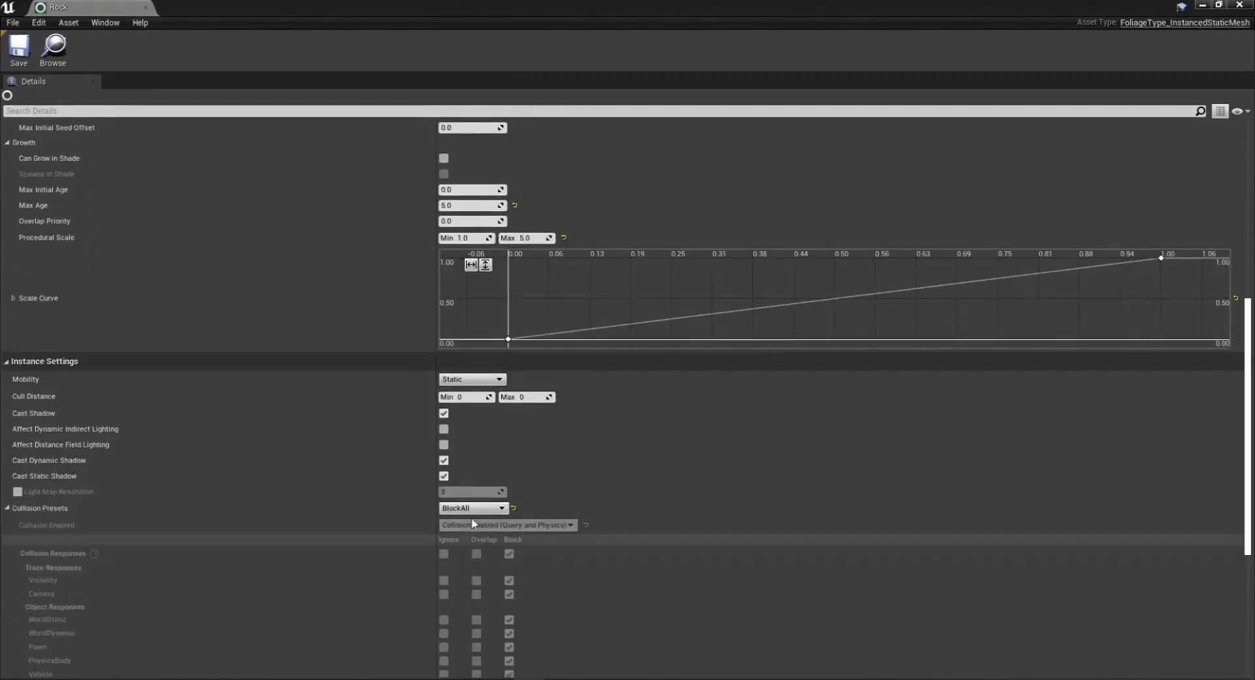
Dock the Rock editor beside Level01, return to the level and delete the Tree01 actor.
left_click_drag(76, 8, 237, 7)
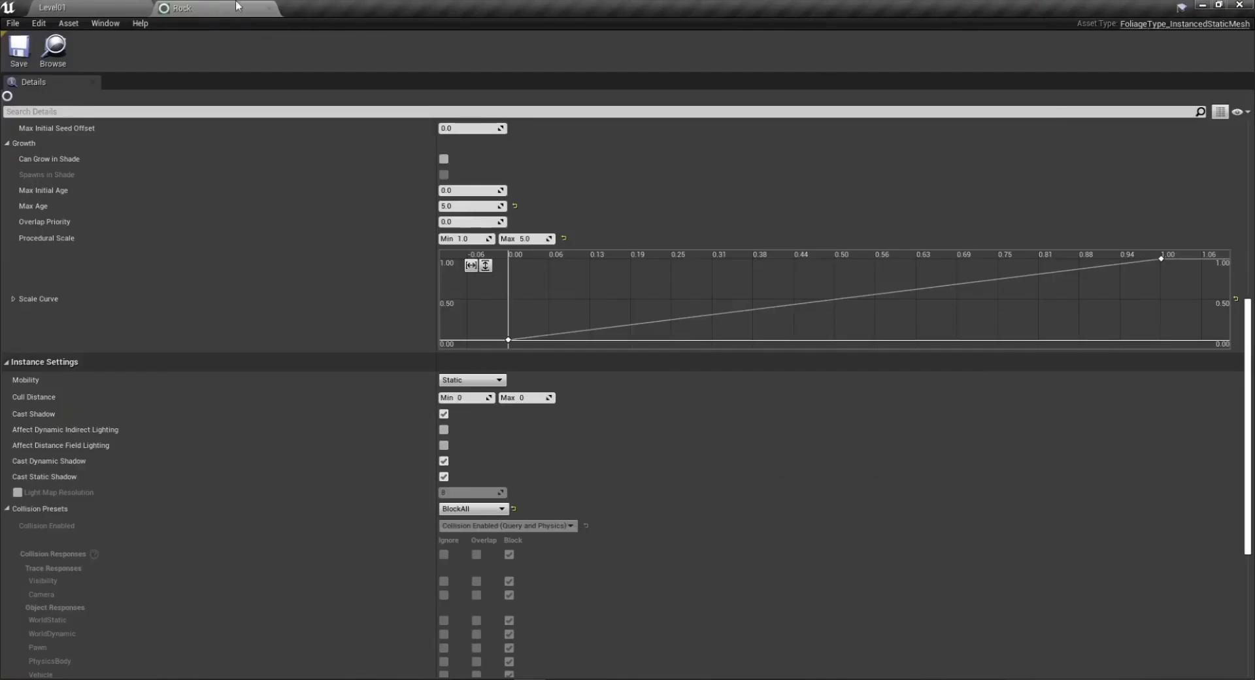
left_click(140, 9)
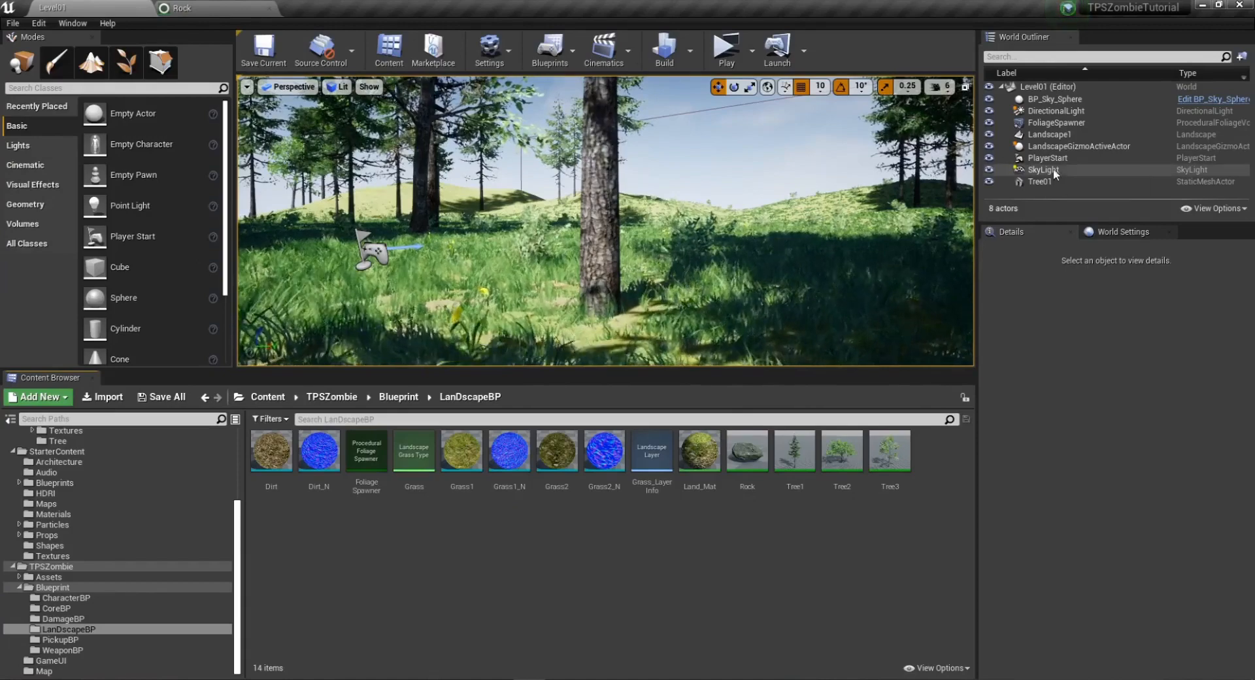
left_click(595, 228)
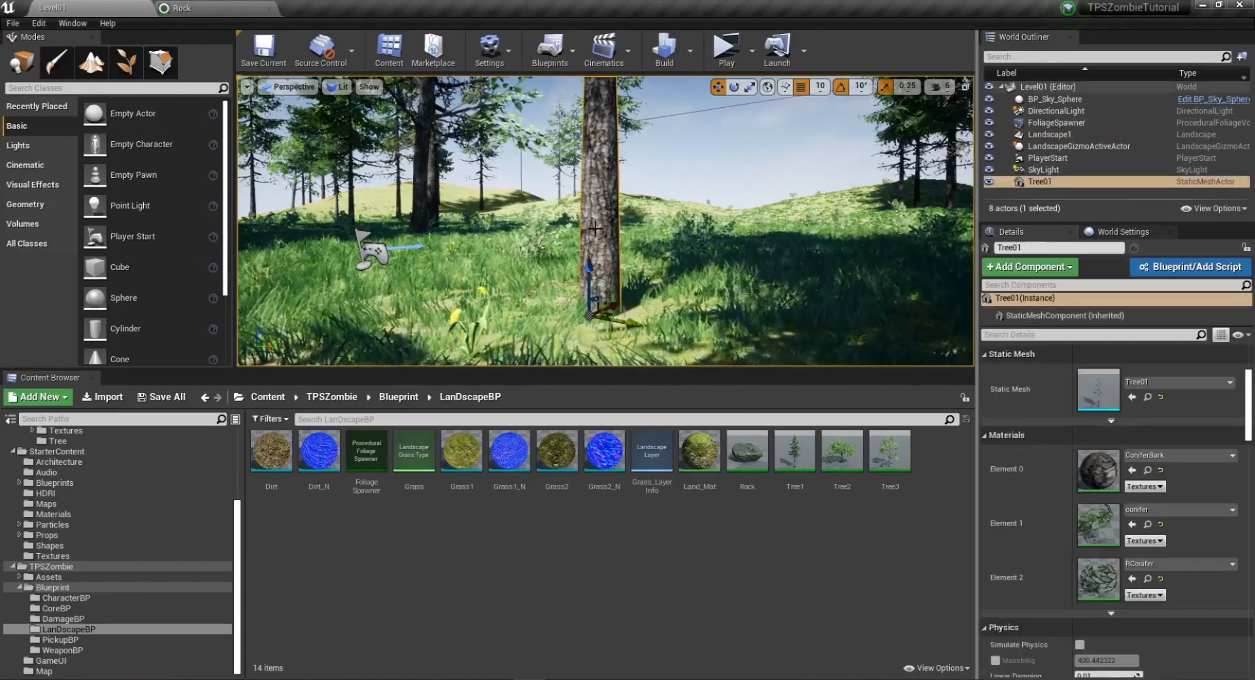
key("Delete")
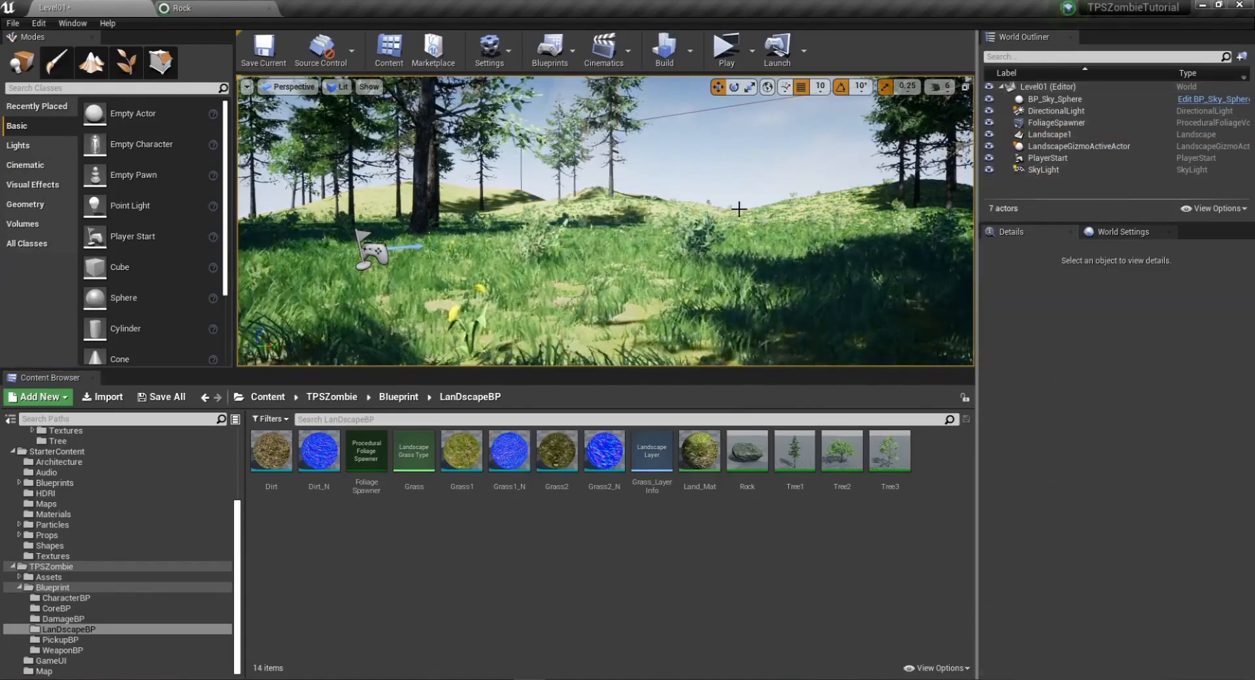
Select the FoliageSpawner volume in Level01 and bring up its Procedural Foliage settings.
left_click(1054, 122)
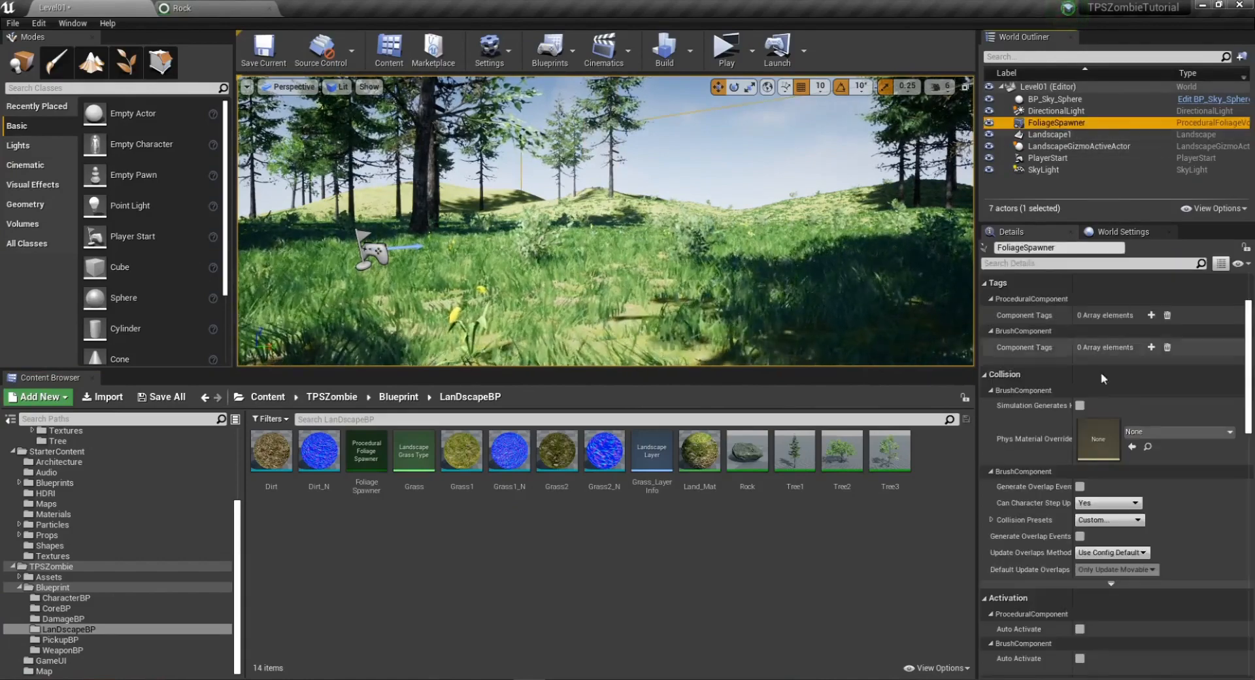
scroll(1148, 472, "down", 3)
scroll(1149, 472, "down", 6)
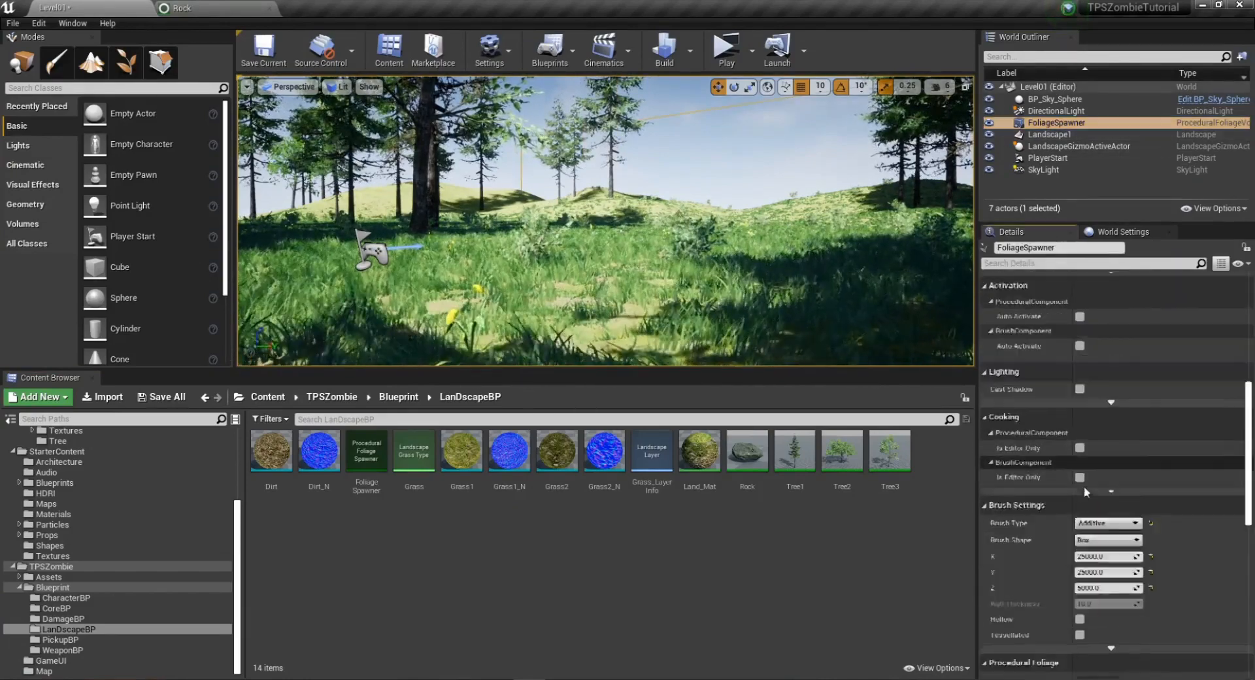
scroll(1126, 502, "down", 5)
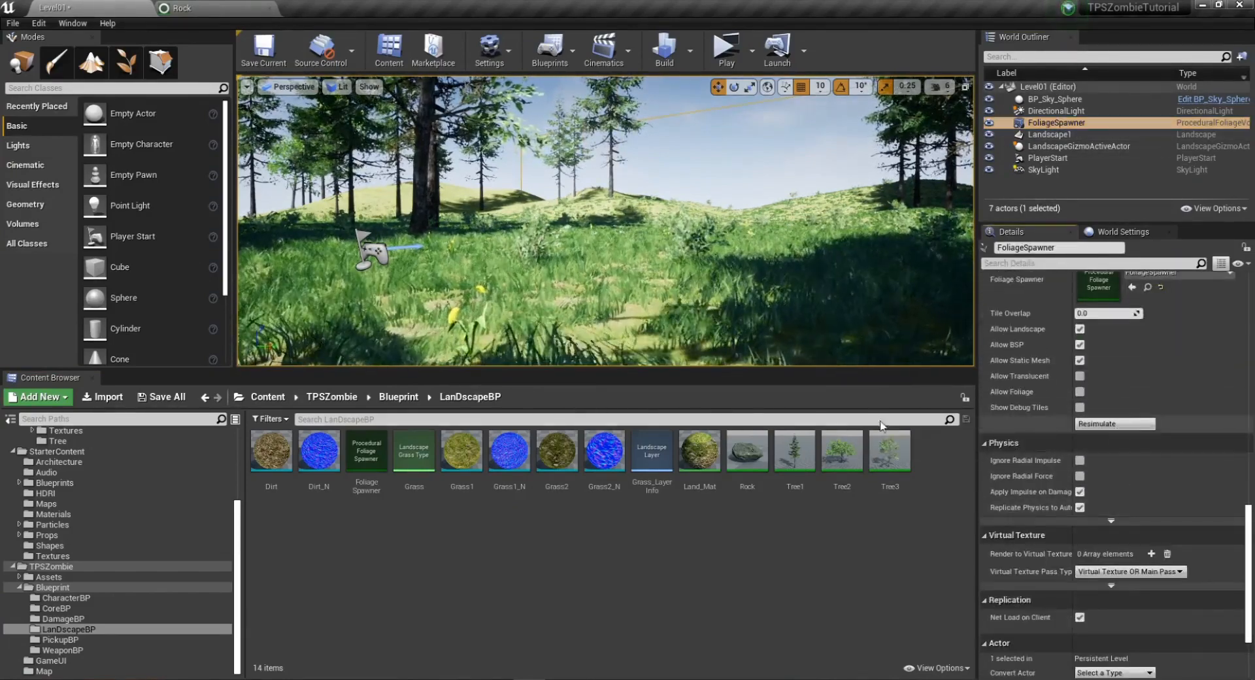
key("w")
right_click_drag(657, 286, 674, 251)
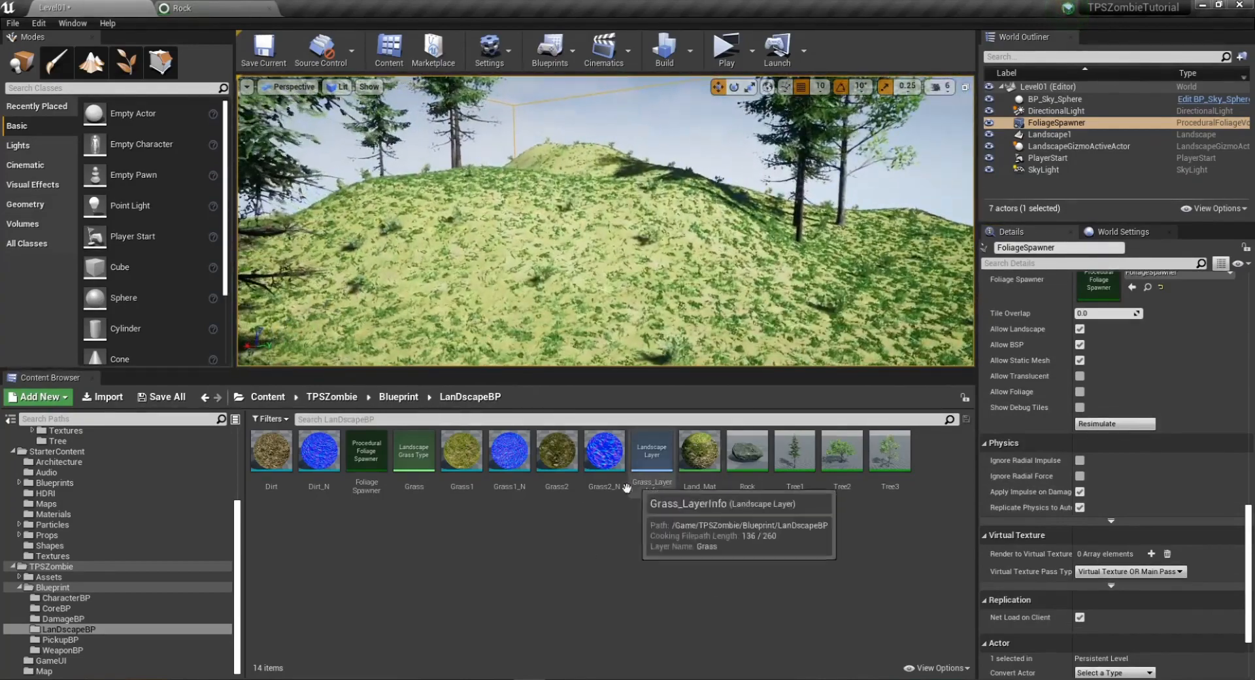
Open the FoliageSpawner asset in the LanDscapeBP folder, add Rock as a fourth foliage type and save it.
double_click(377, 460)
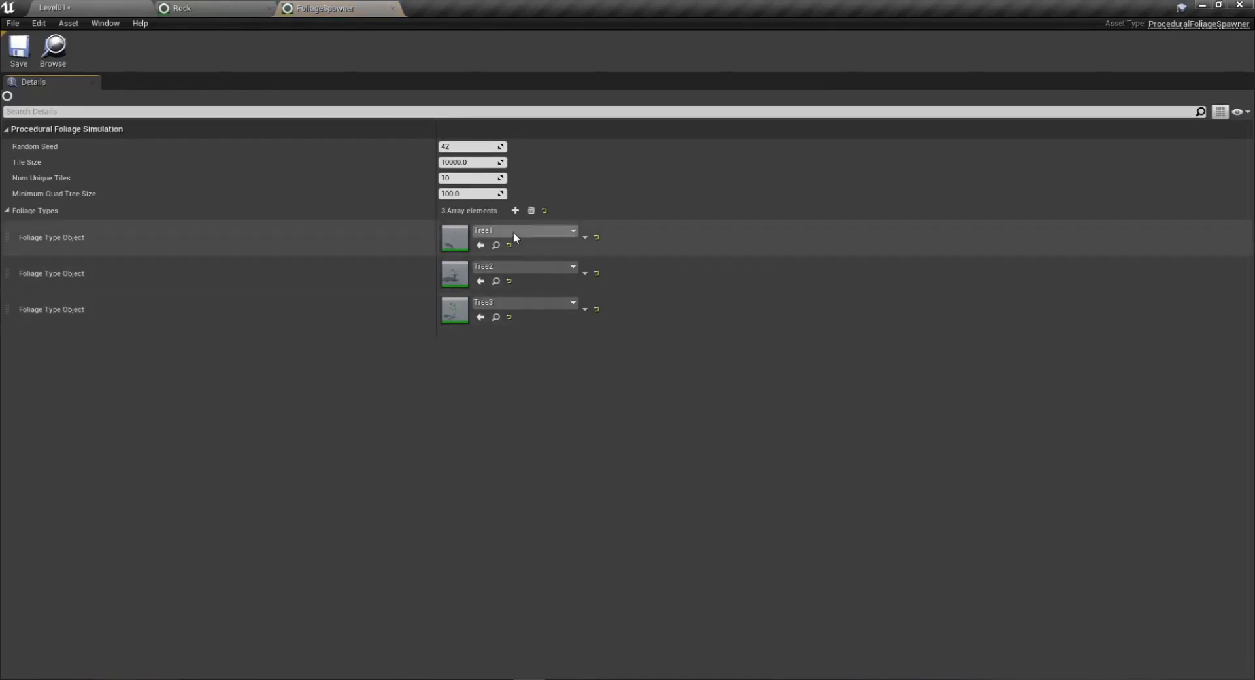
left_click(515, 210)
left_click(513, 337)
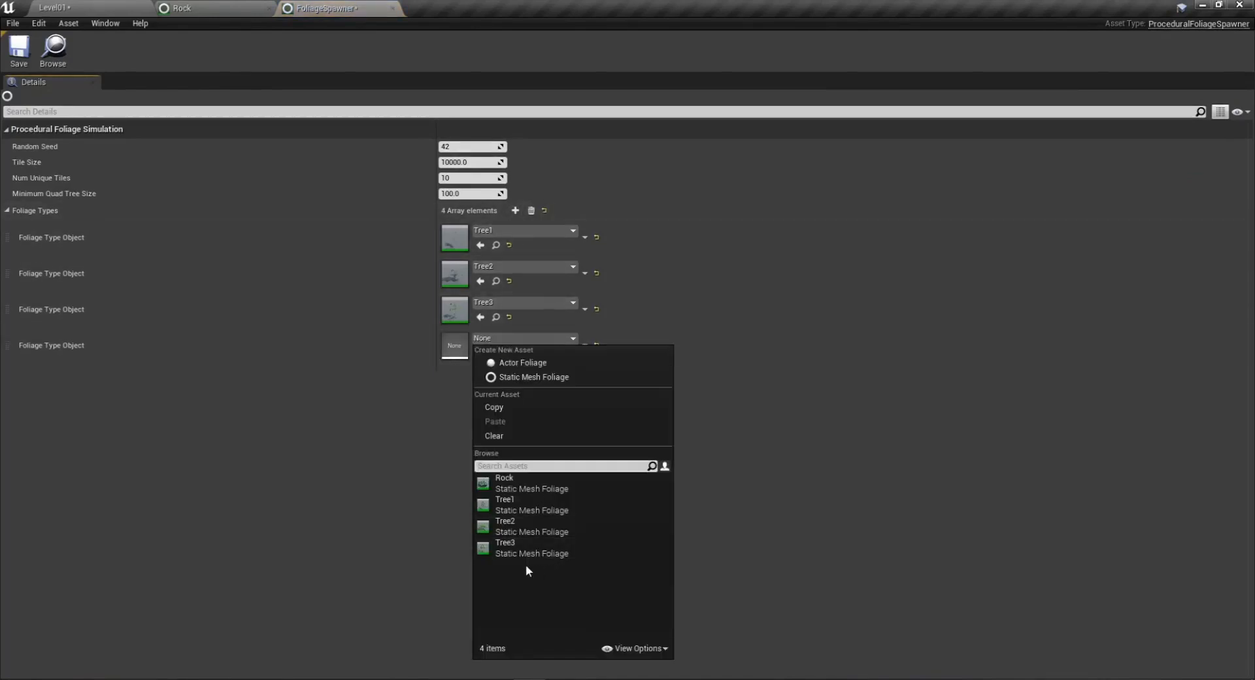
left_click(497, 482)
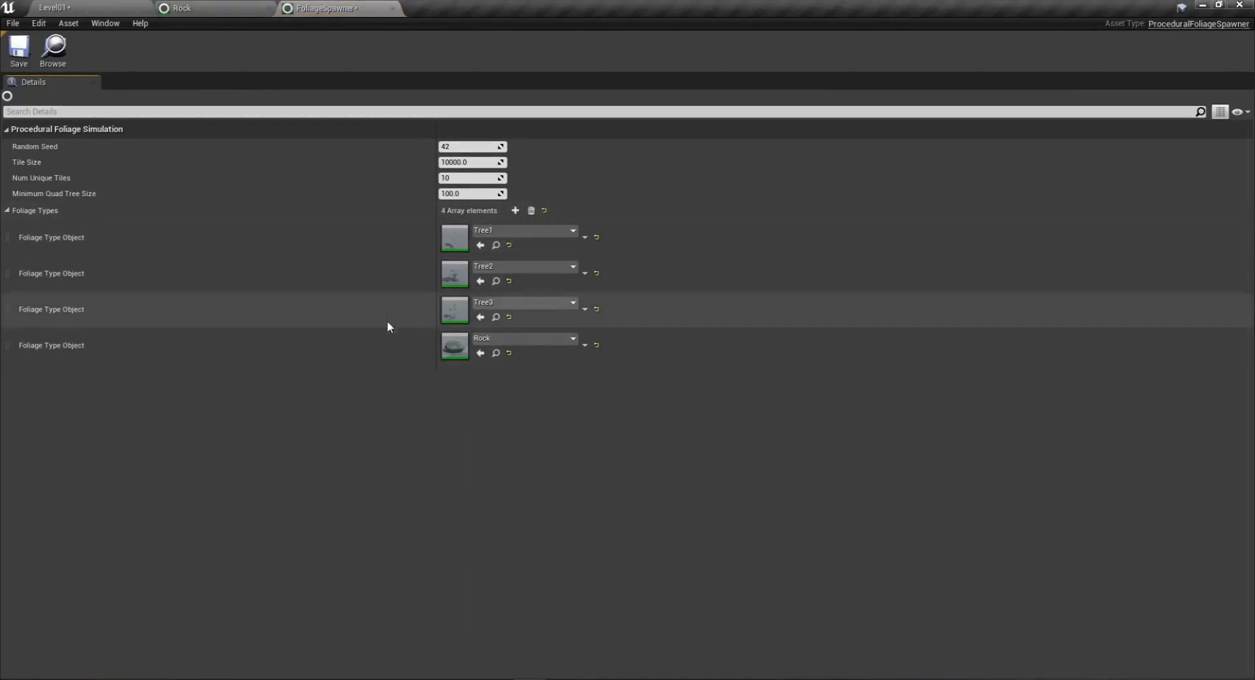
Resimulate the FoliageSpawner volume in Level01 with the Rock type included and look over the spawned foliage.
left_click(117, 10)
scroll(1163, 365, "up", 2)
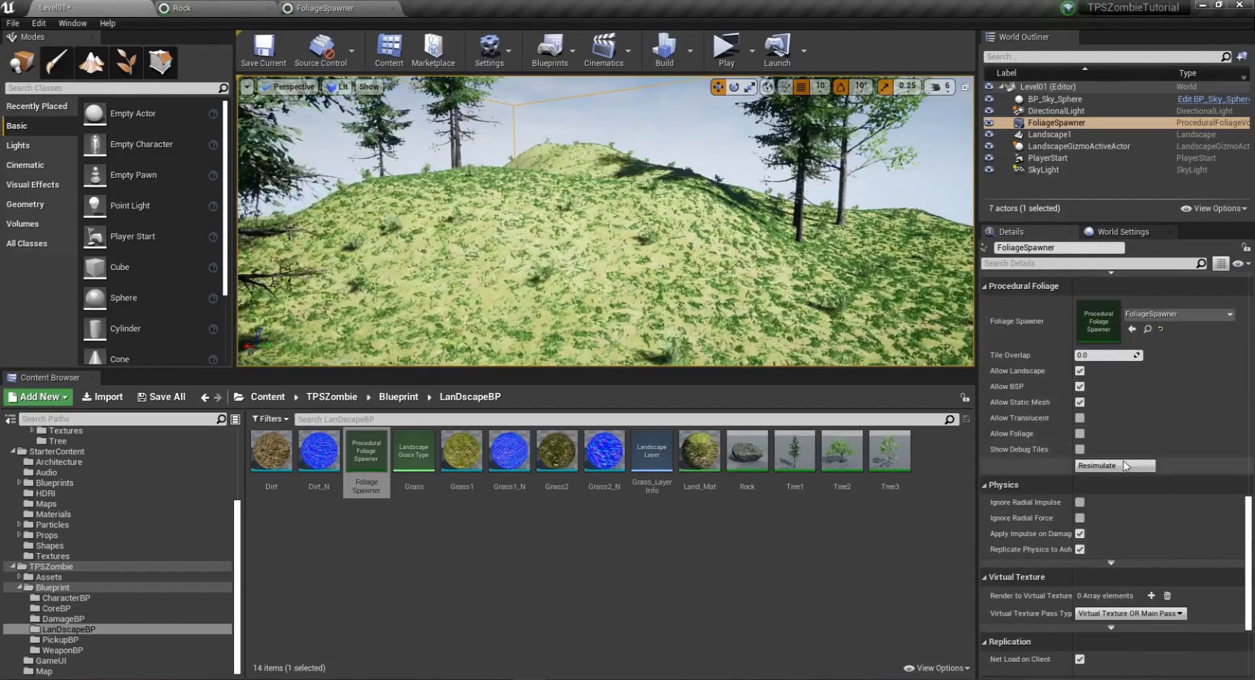
left_click(1112, 469)
mouse_move(796, 284)
right_mouse_down()
mouse_move(858, 268)
mouse_move(798, 286)
right_mouse_up()
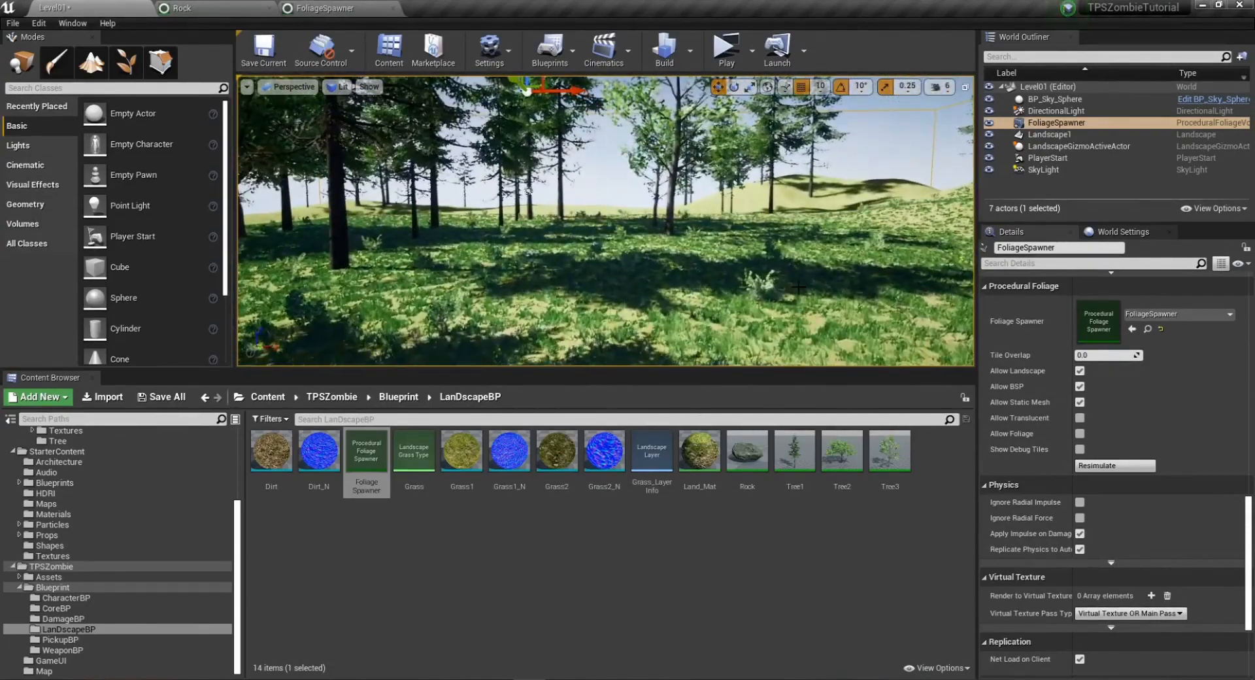
right_click_drag(556, 270, 606, 182)
In Rock, set Initial Seed Density 0.2, Average Spread Distance 50, Spread Variance 150, Max Age 10 and maximum Procedural Scale 10, and save.
double_click(747, 457)
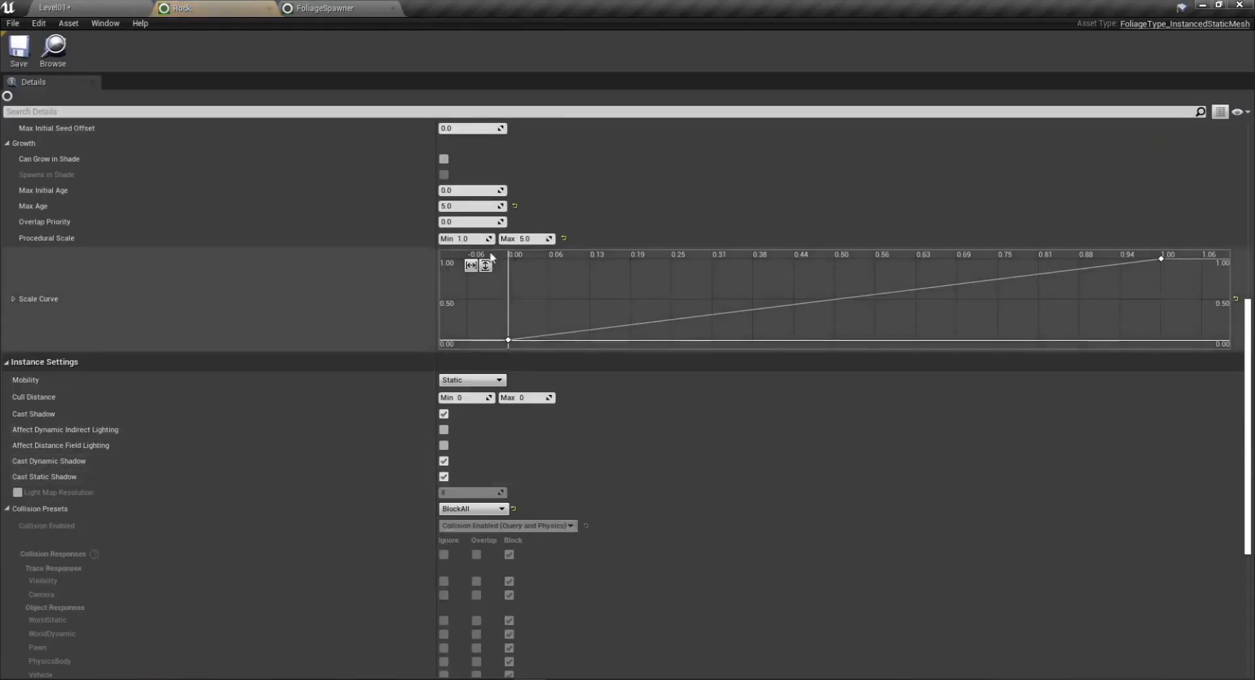
scroll(647, 447, "up", 3)
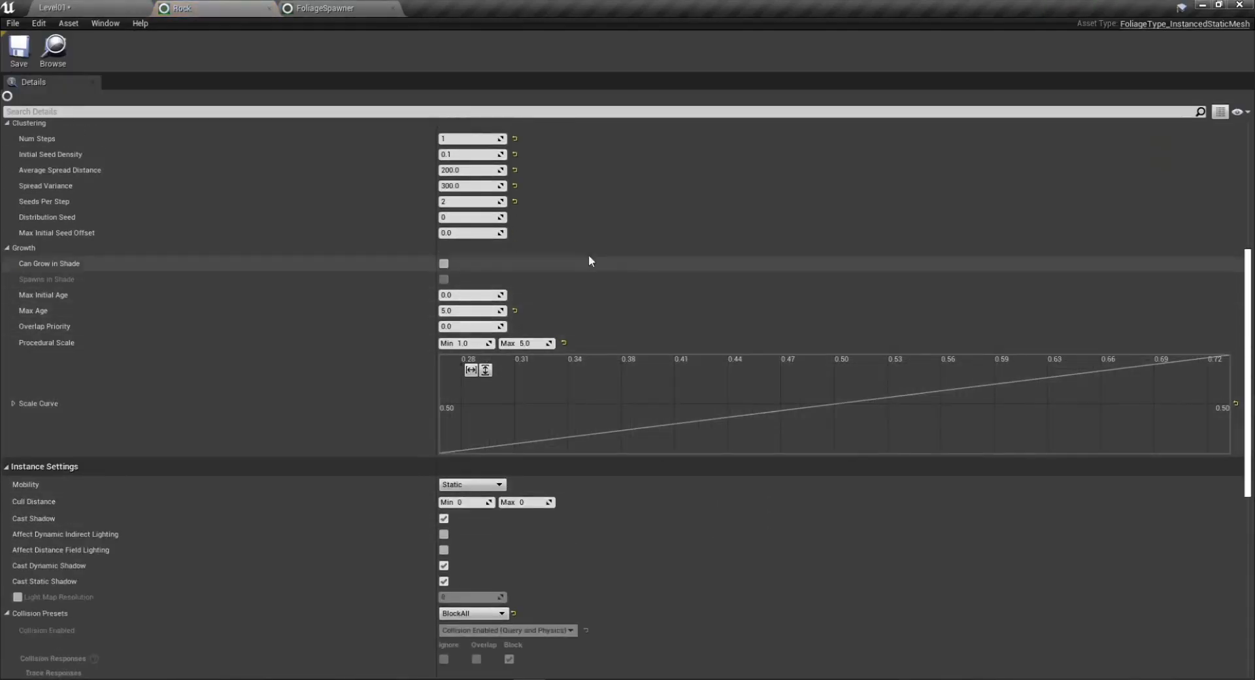
scroll(661, 233, "up", 2)
scroll(661, 233, "up", 8)
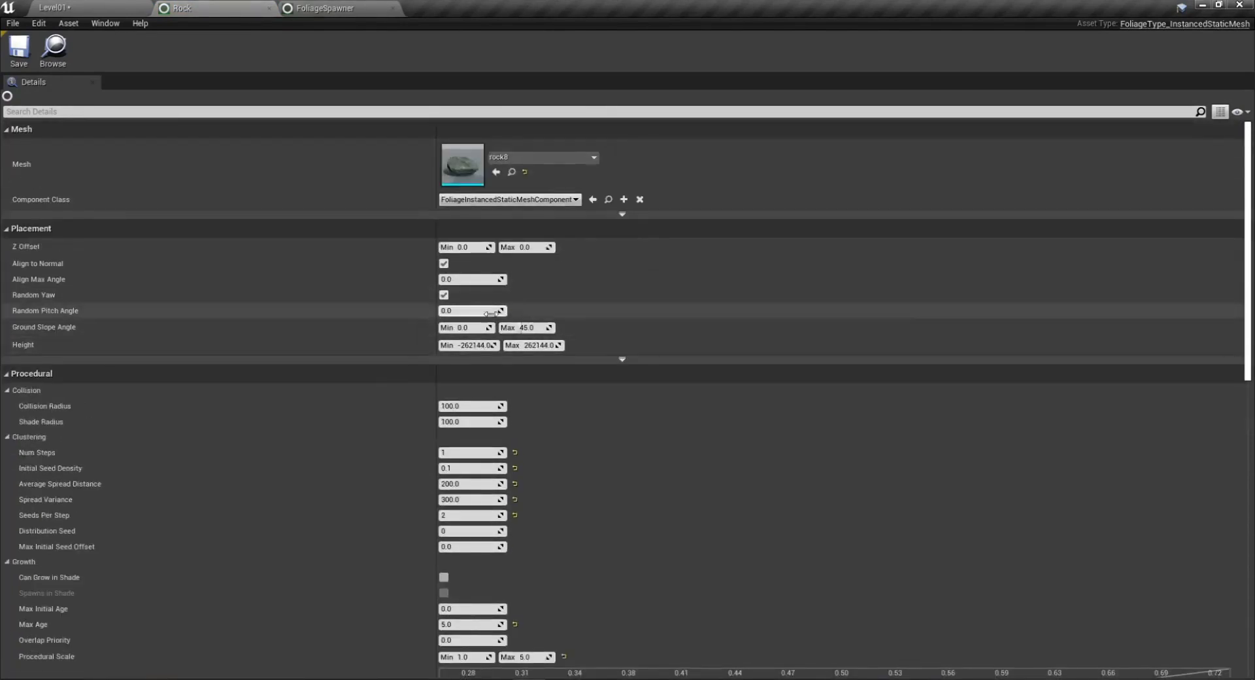
key("Return")
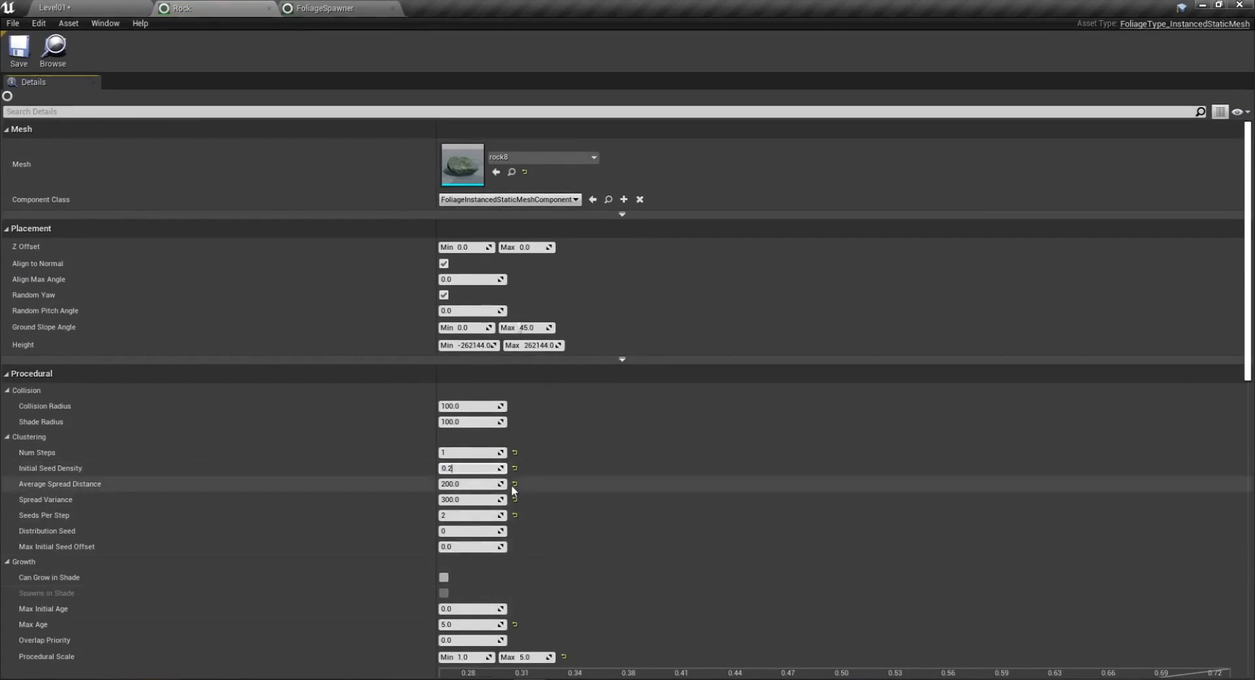
left_click(513, 484)
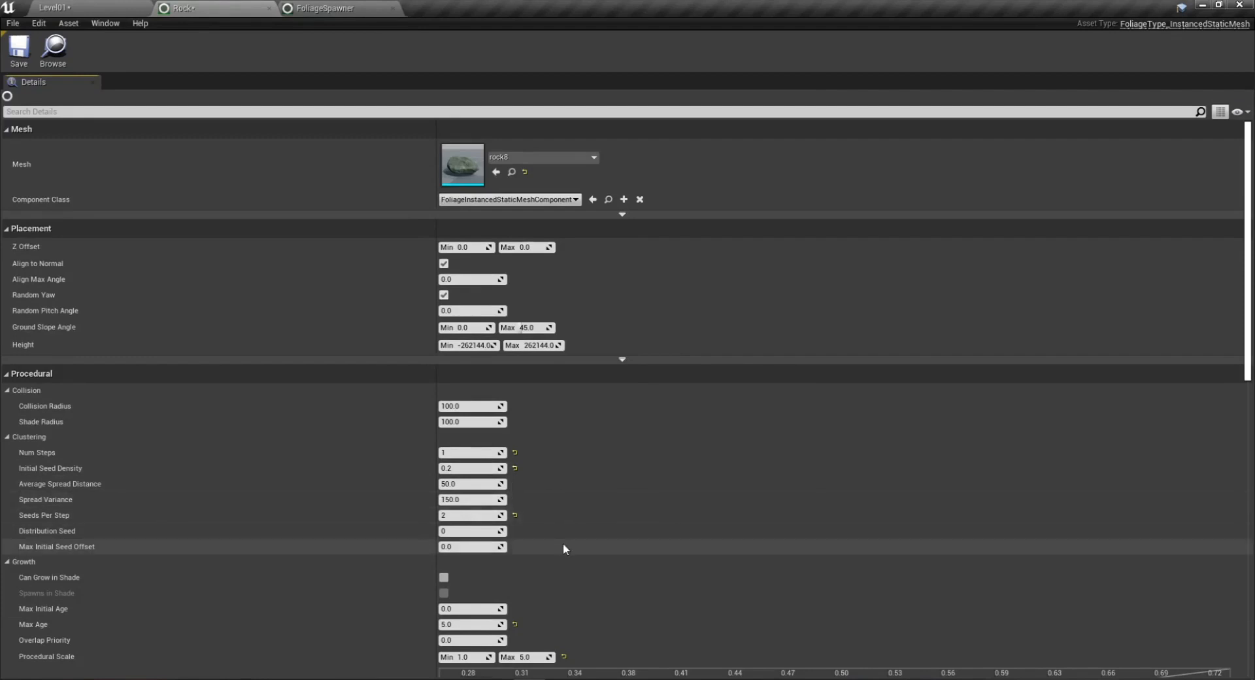
scroll(563, 543, "down", 4)
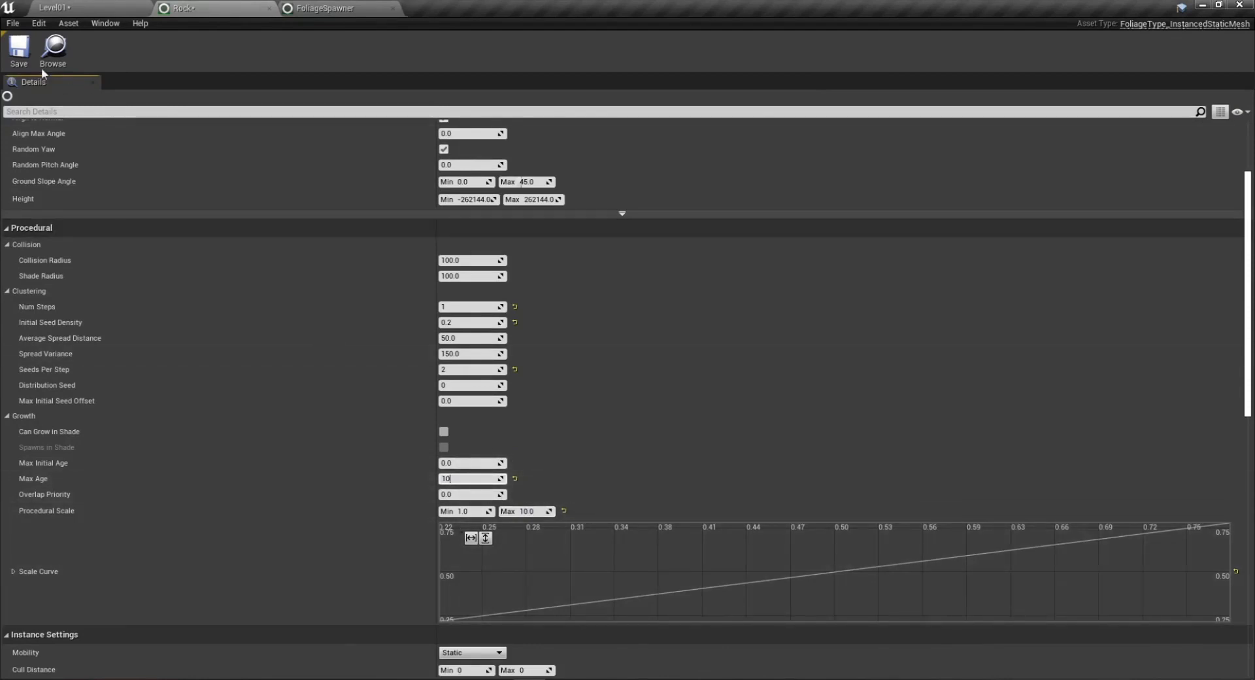
Return to Level01 and resimulate the FoliageSpawner volume with the updated Rock settings.
left_click(77, 7)
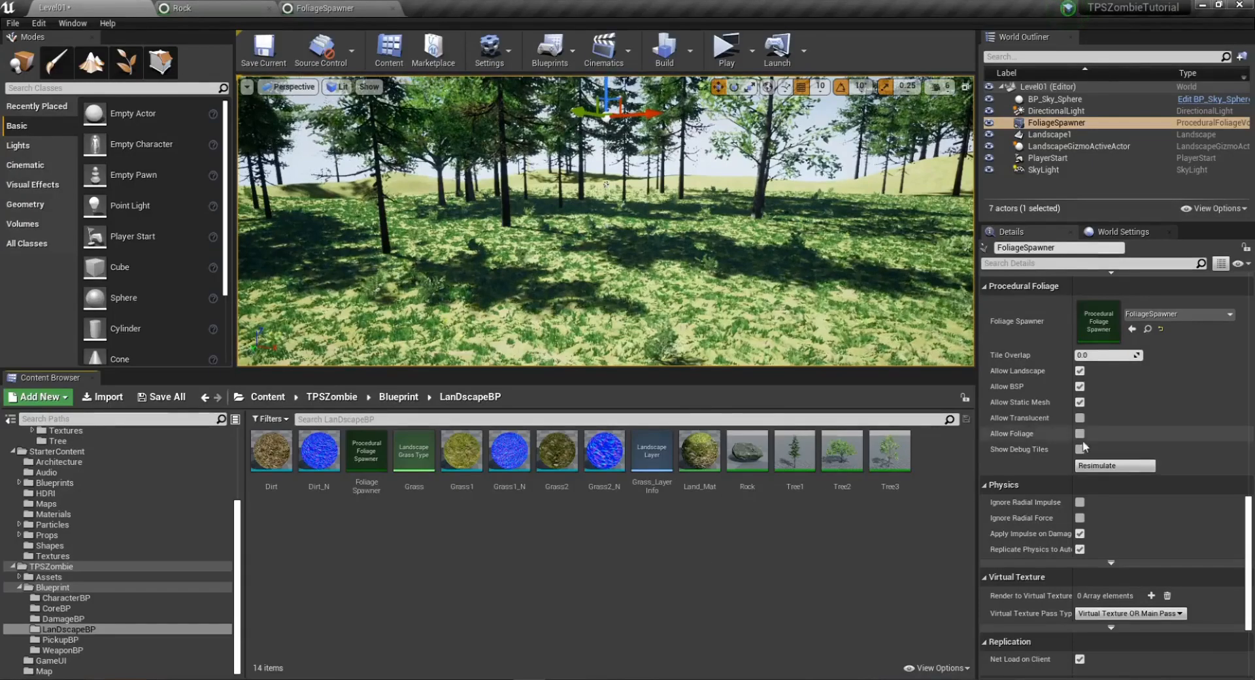
left_click(1103, 467)
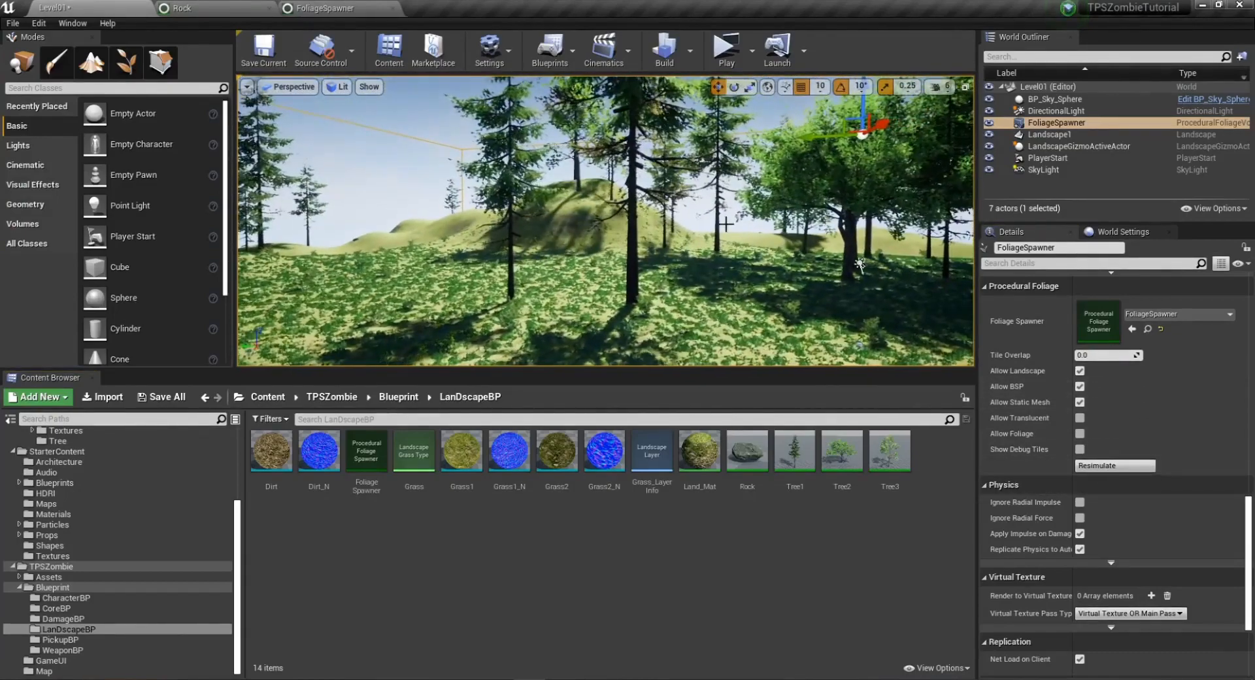
Play-test Level01, running the character through the forest and jumping onto a rock to check the foliage and its collision.
left_click(726, 51)
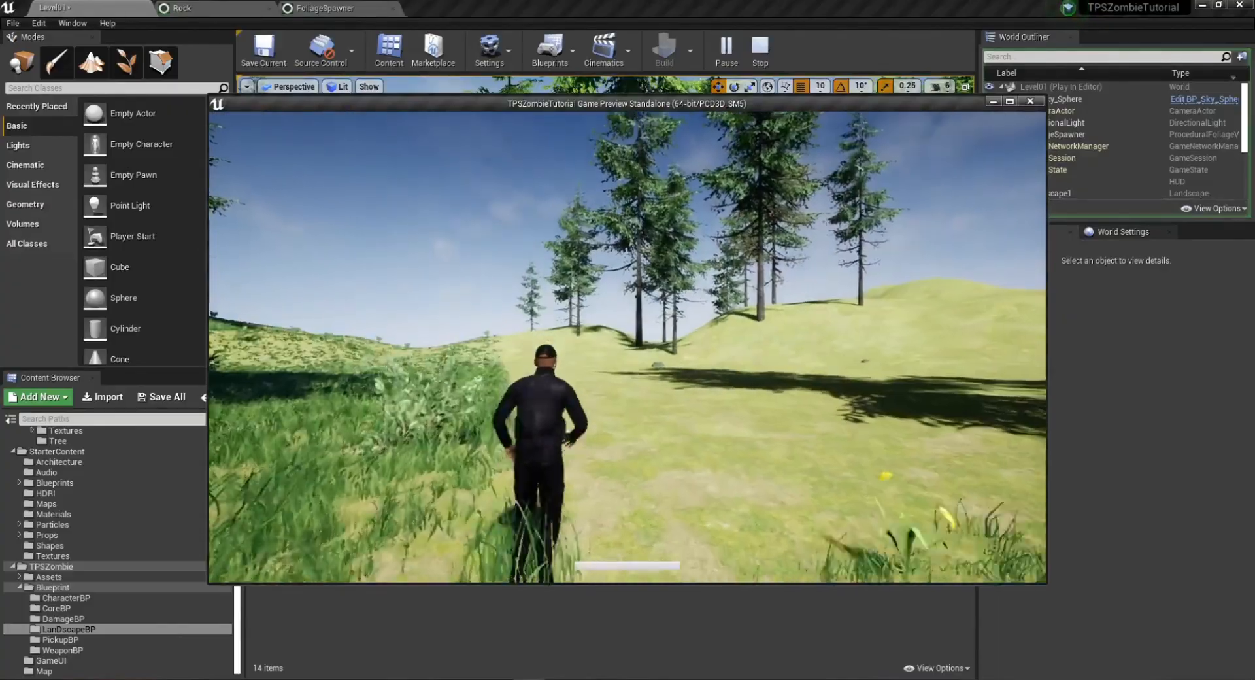
key("w")
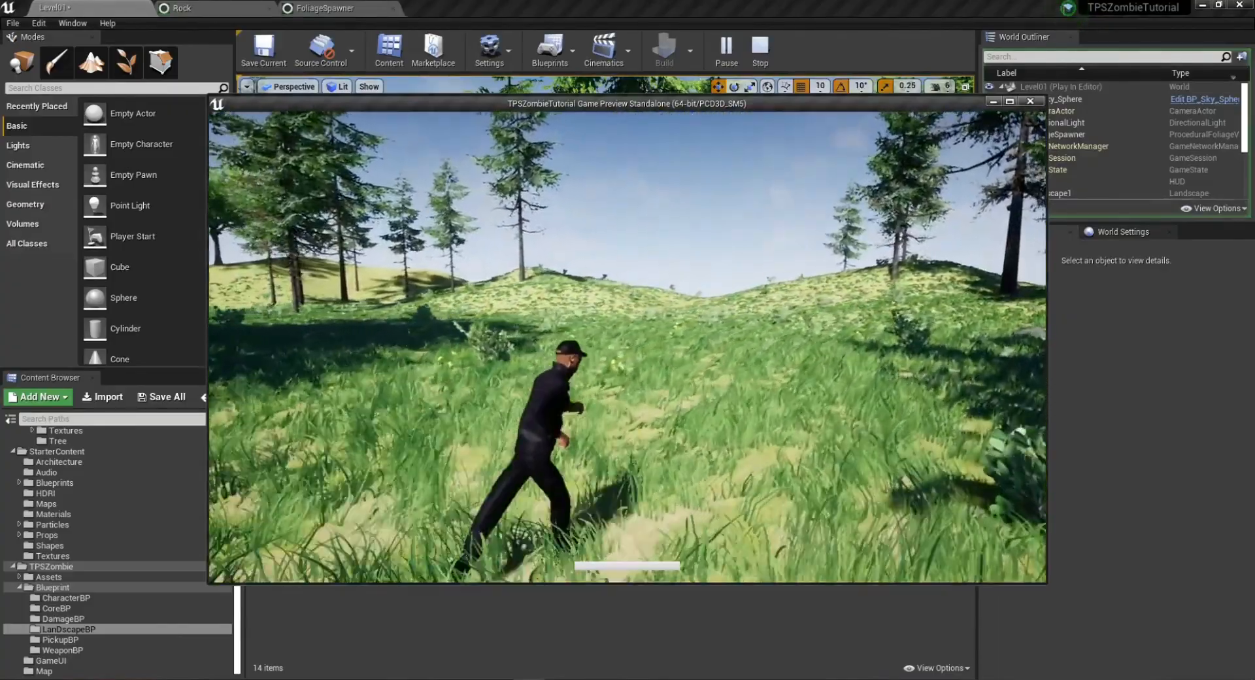
key("w")
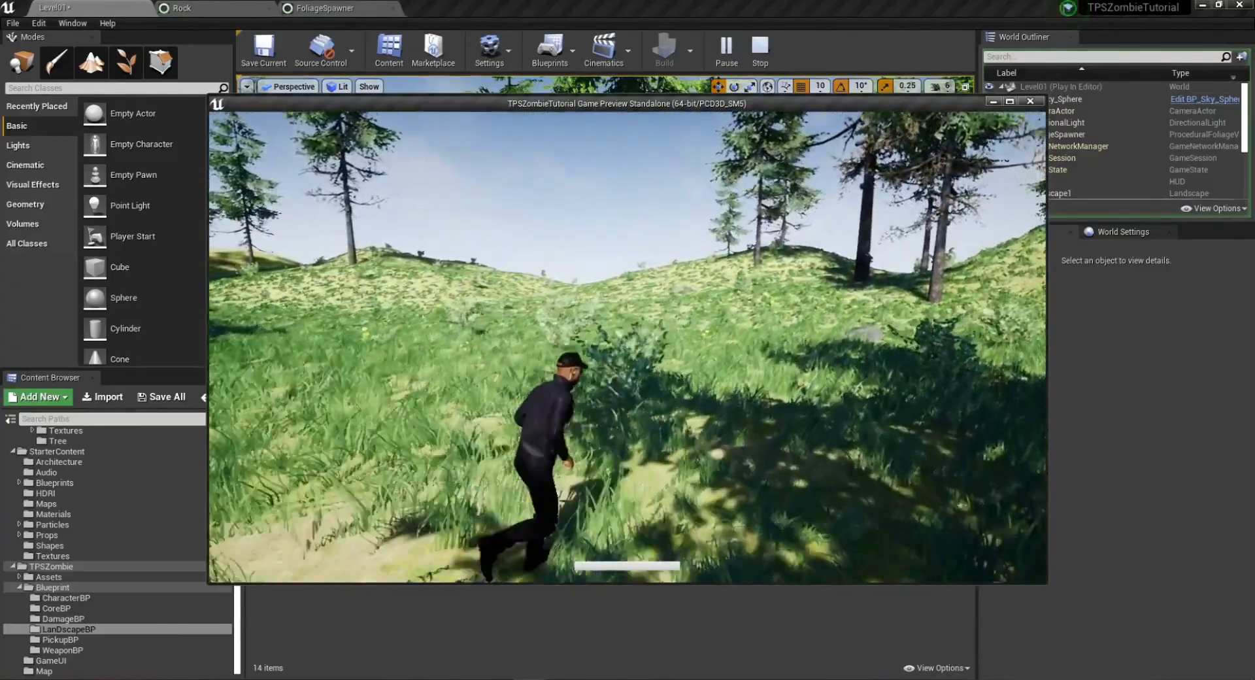
key("w")
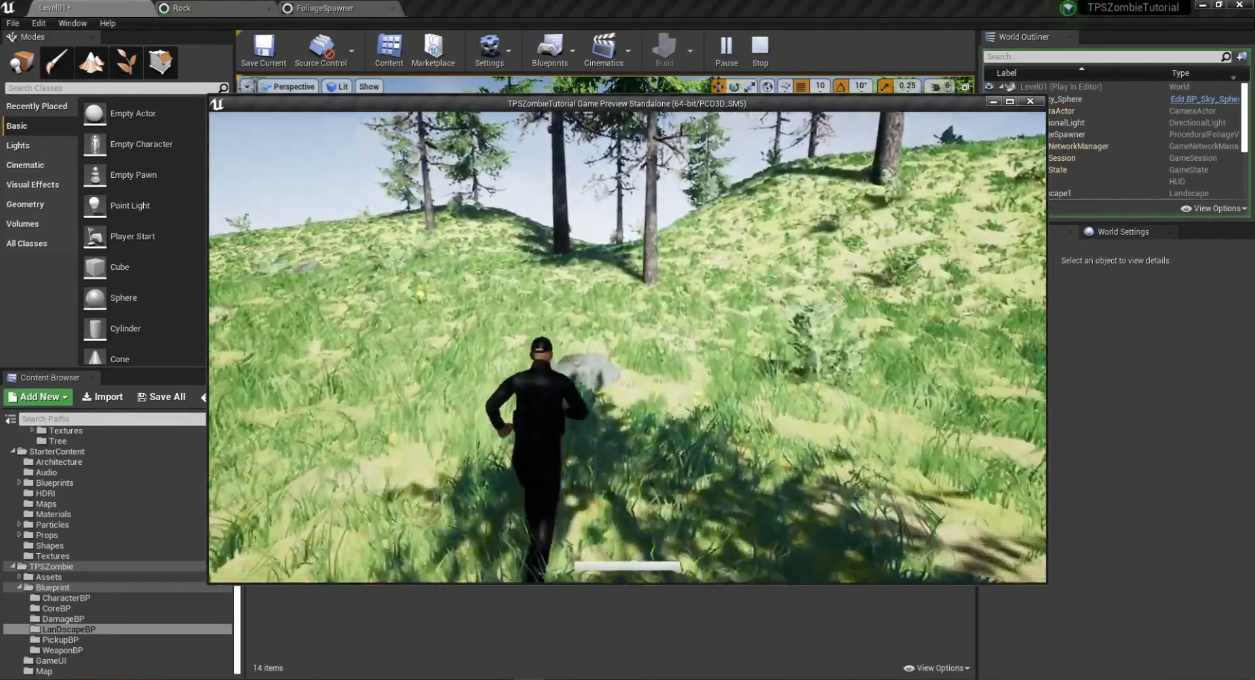
key("space")
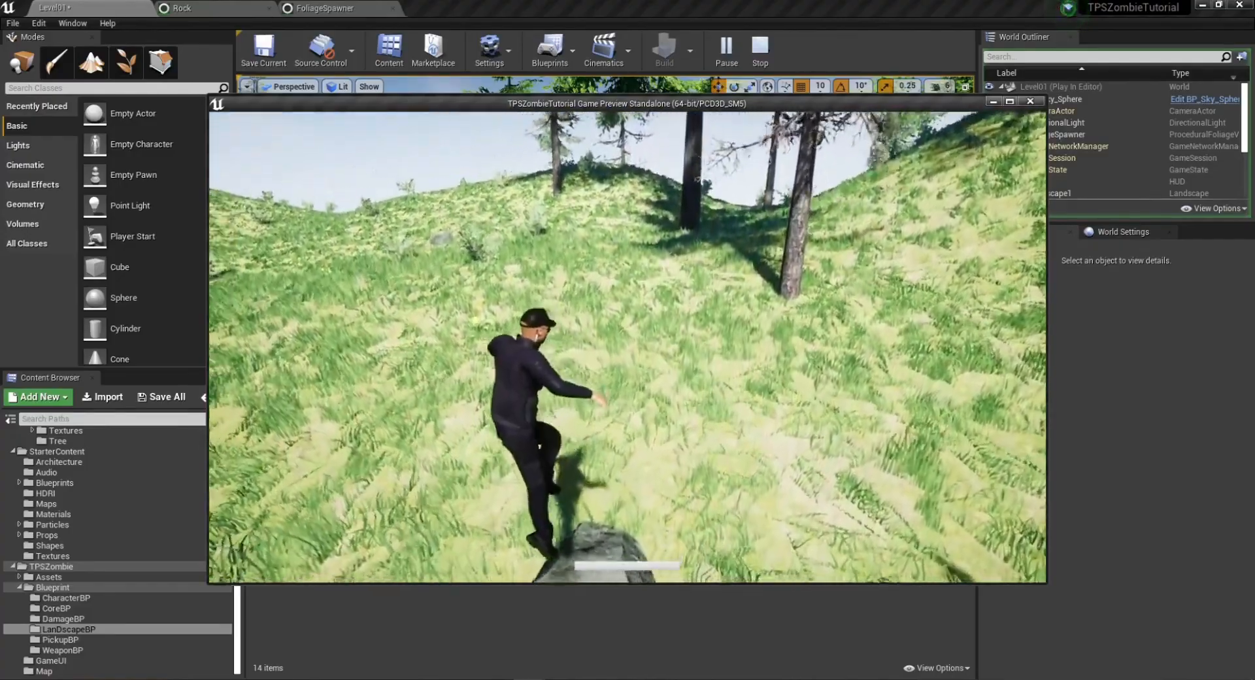
key("w")
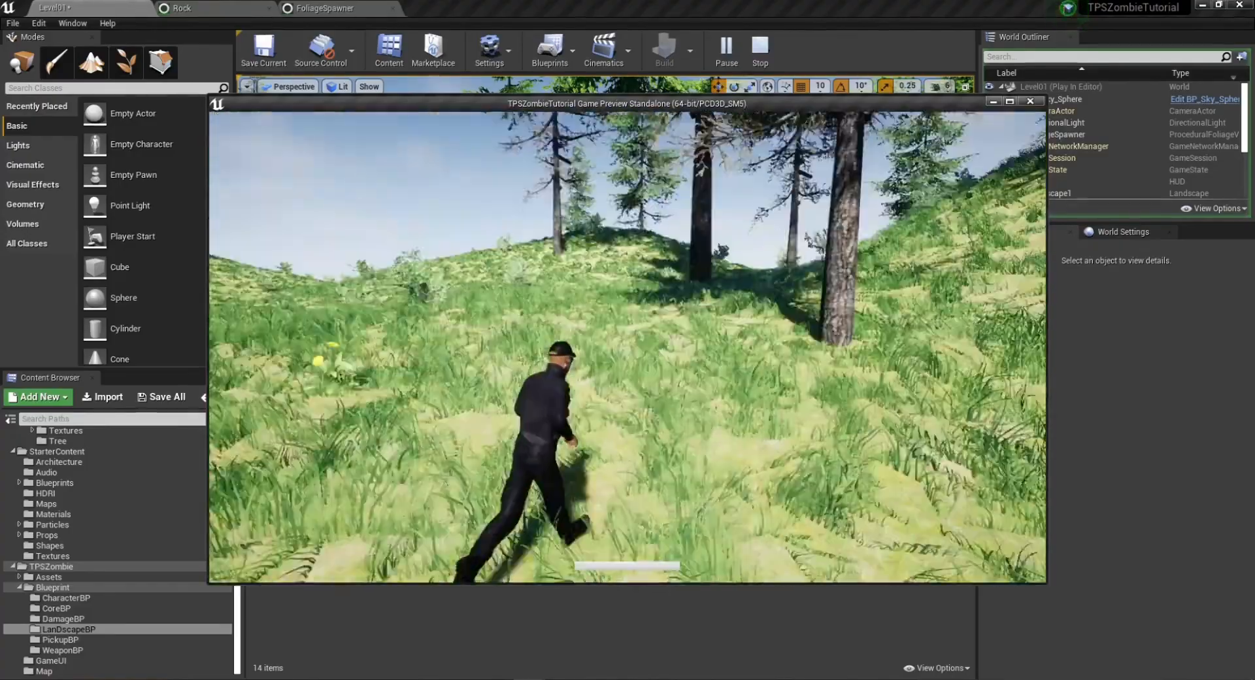
key("w")
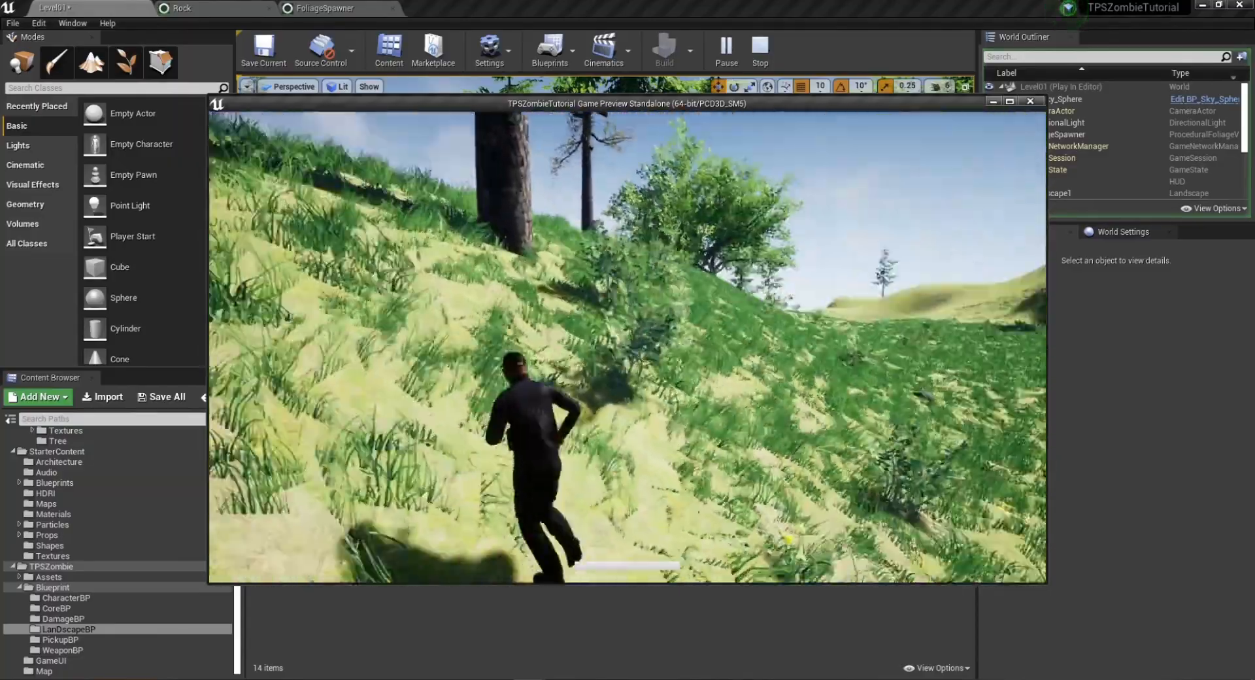
key("w")
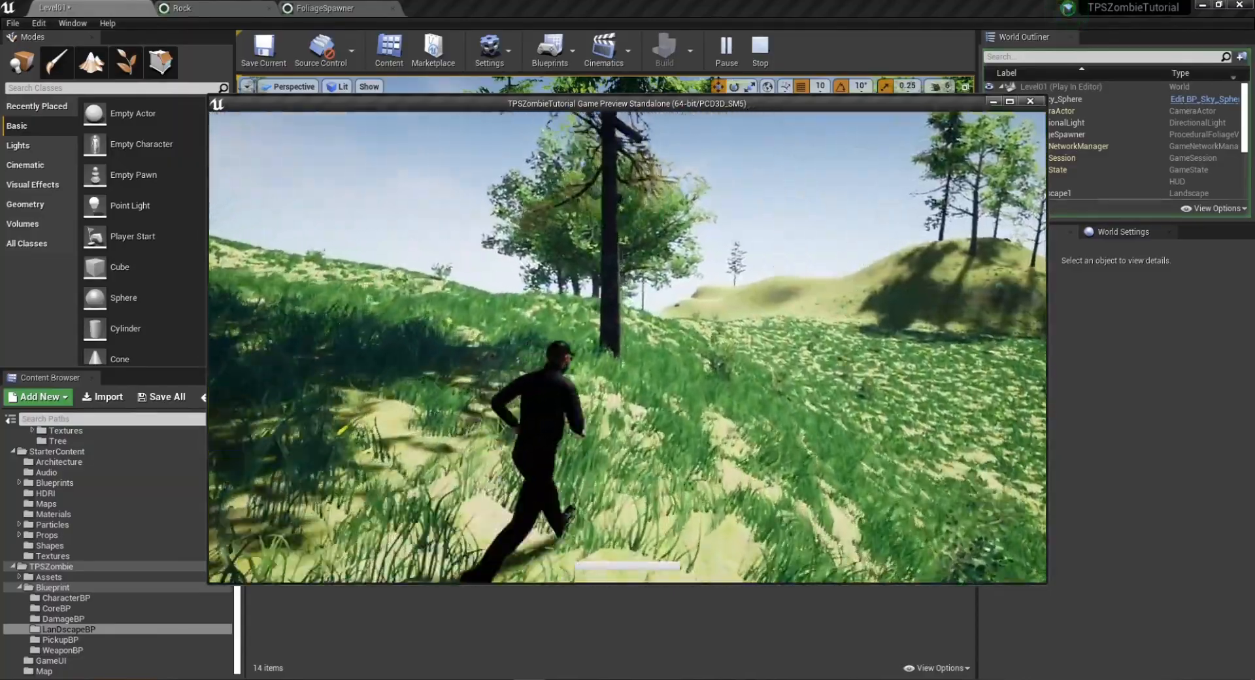
key("w")
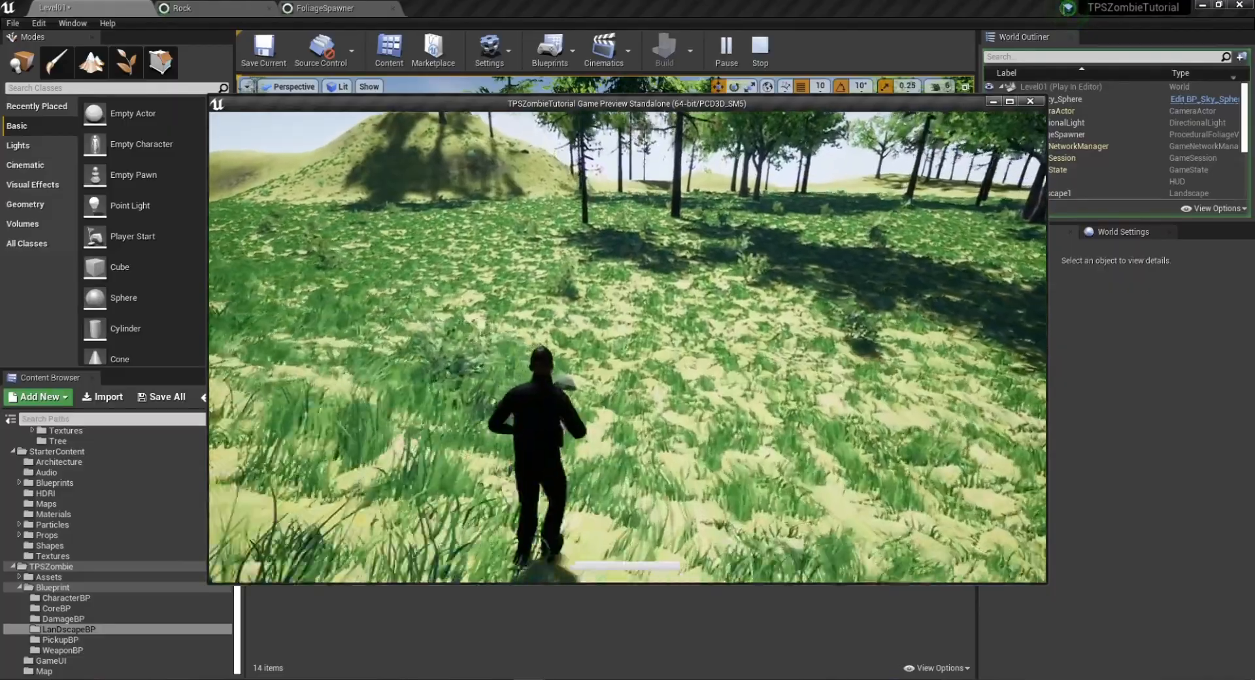
key("w")
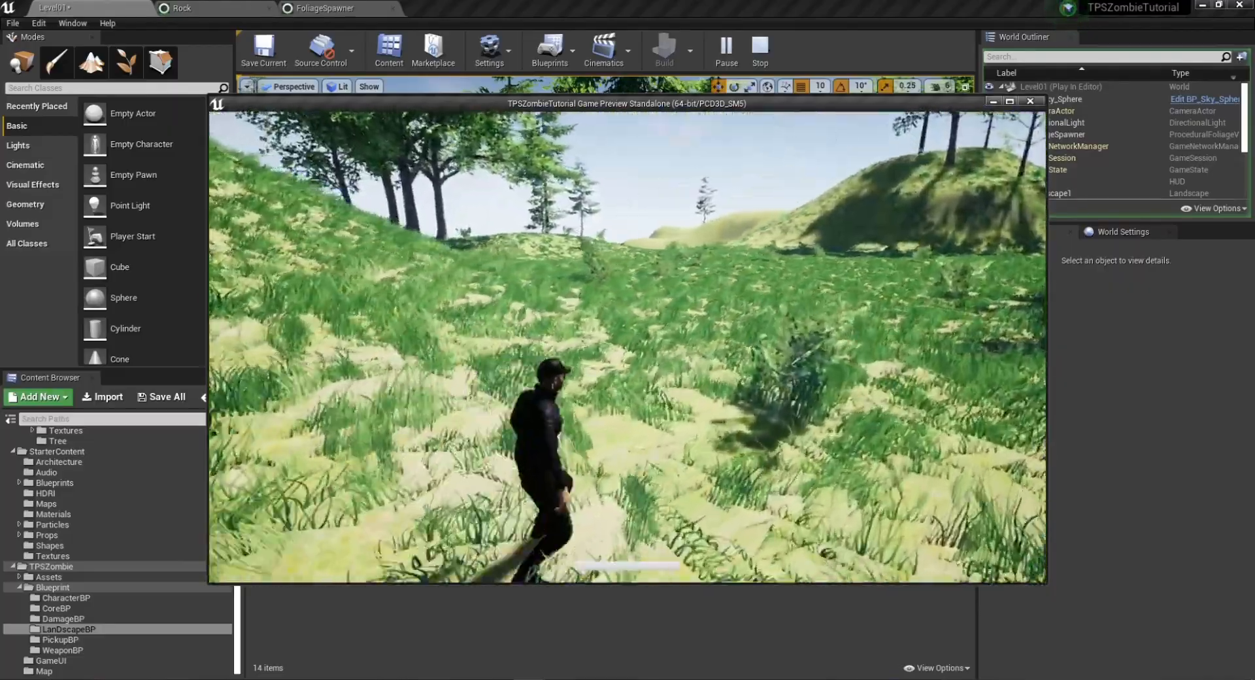
key("w")
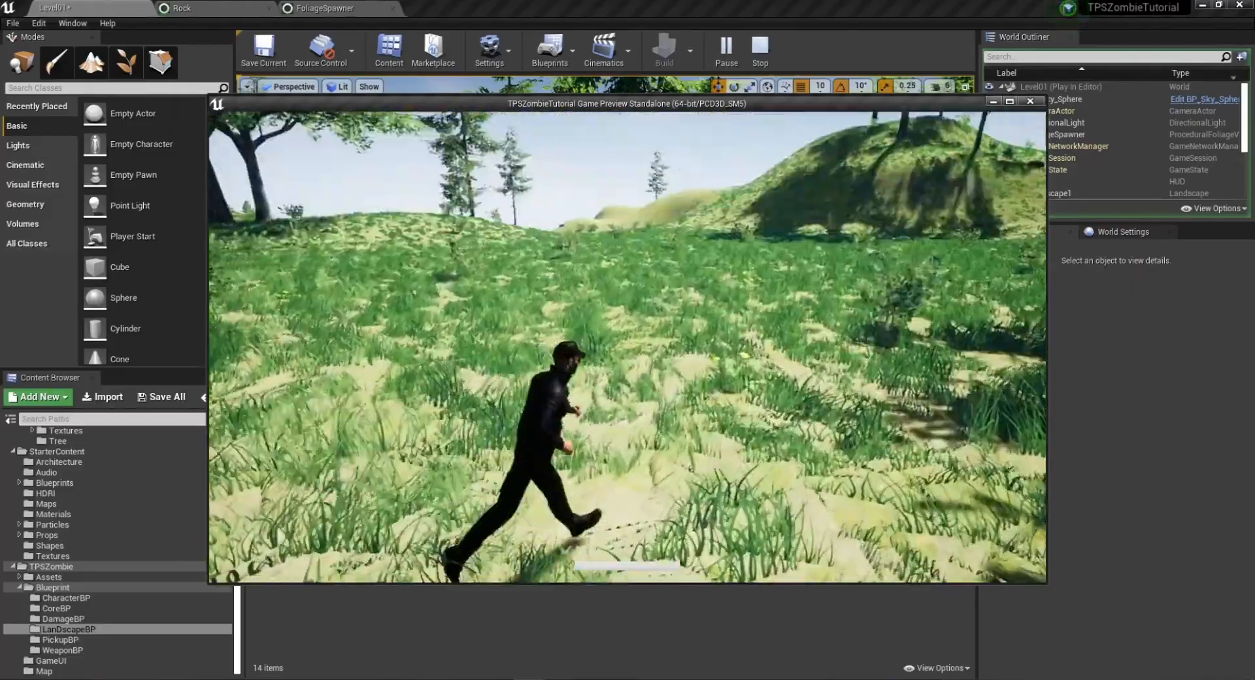
key("w")
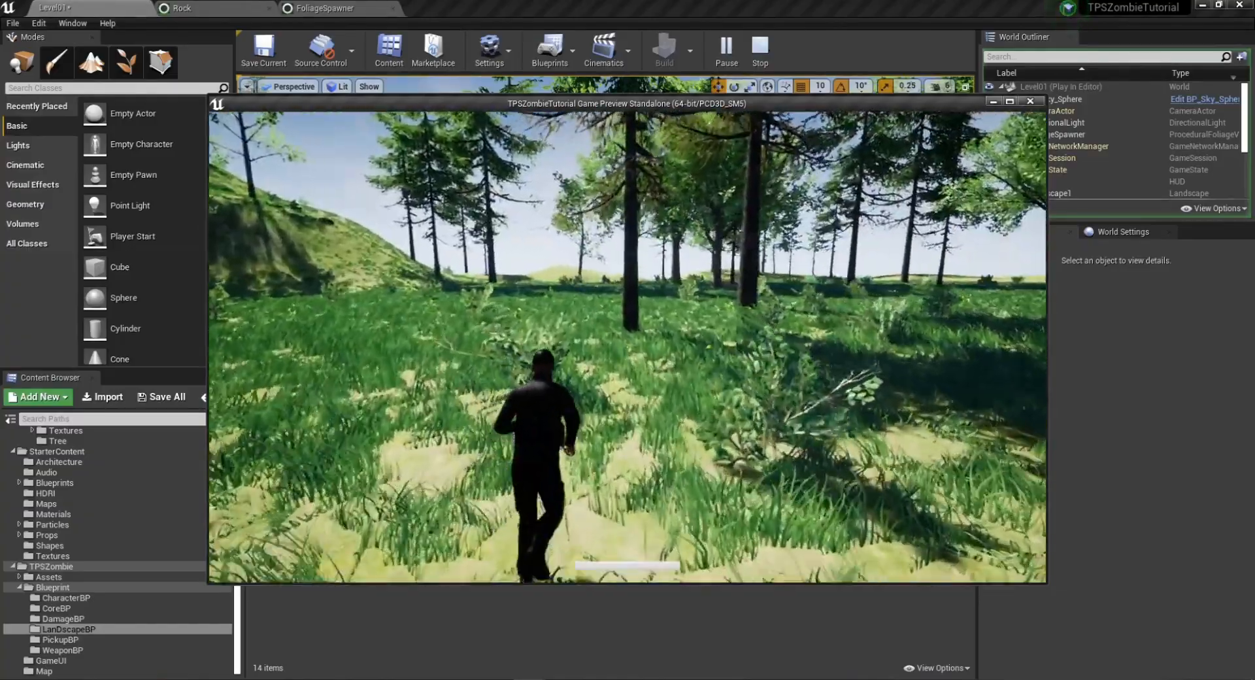
key("w")
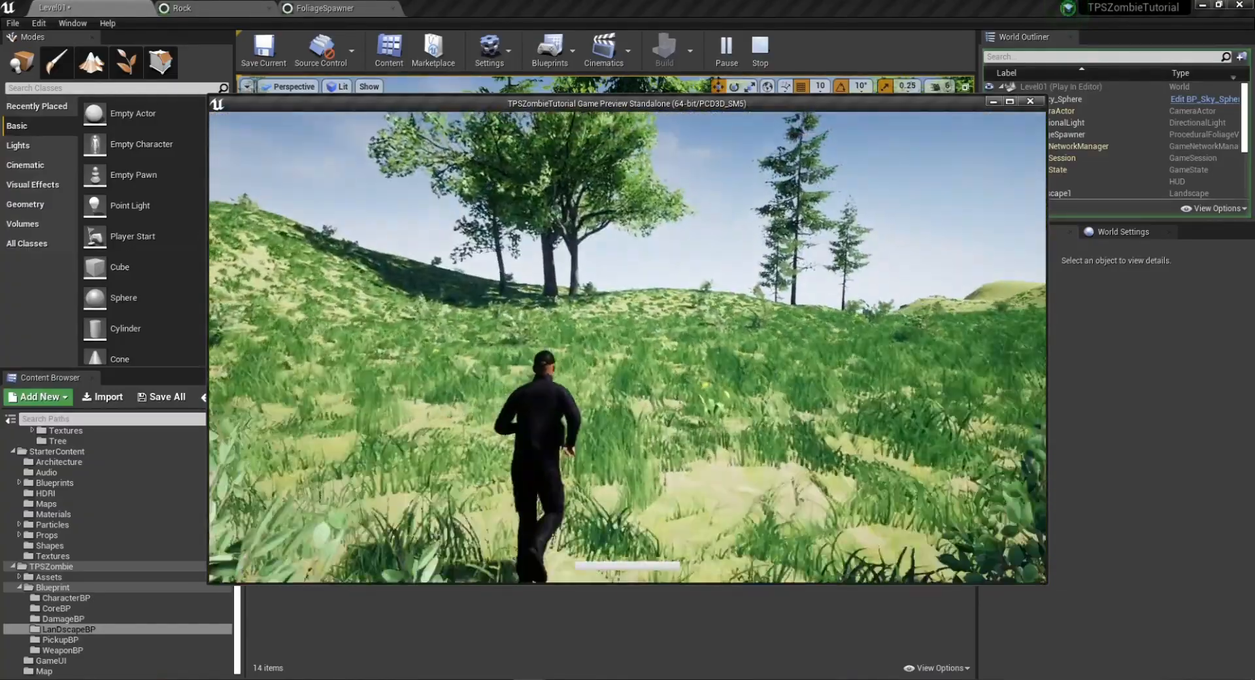
key("Escape")
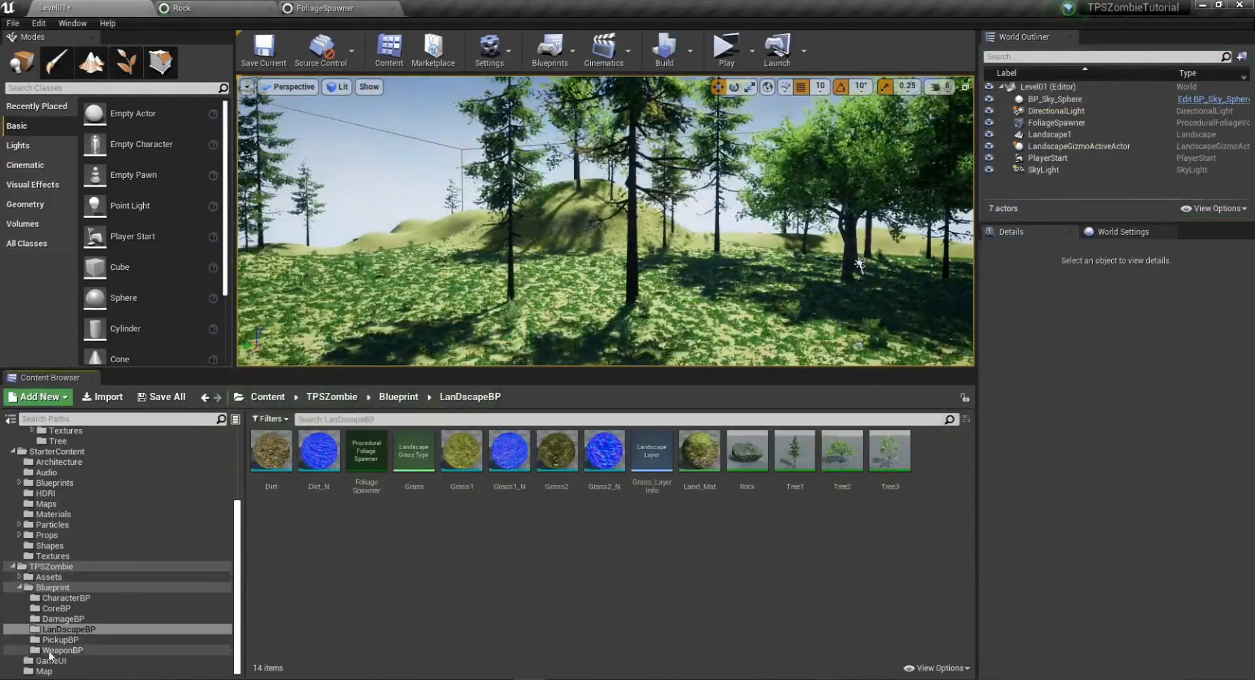
Save all modified content, including Level01, and open the Level01 map from the TPSZombie Map folder.
left_click(26, 671)
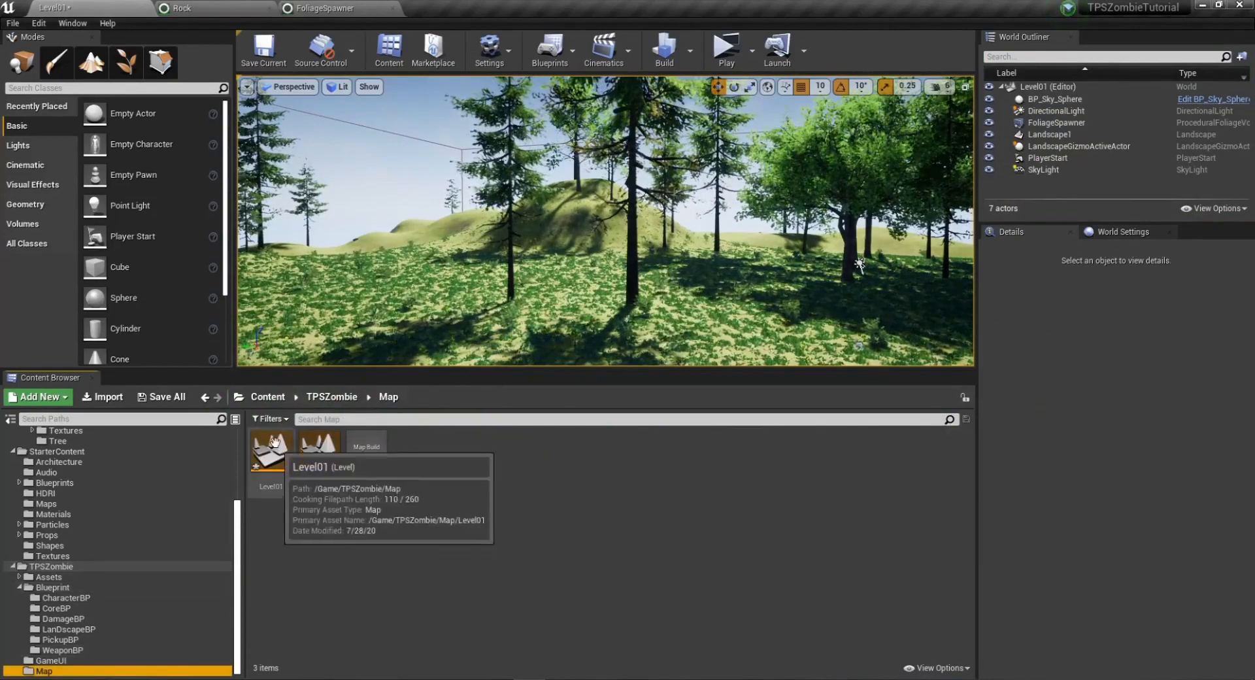
left_click(162, 397)
left_click(684, 462)
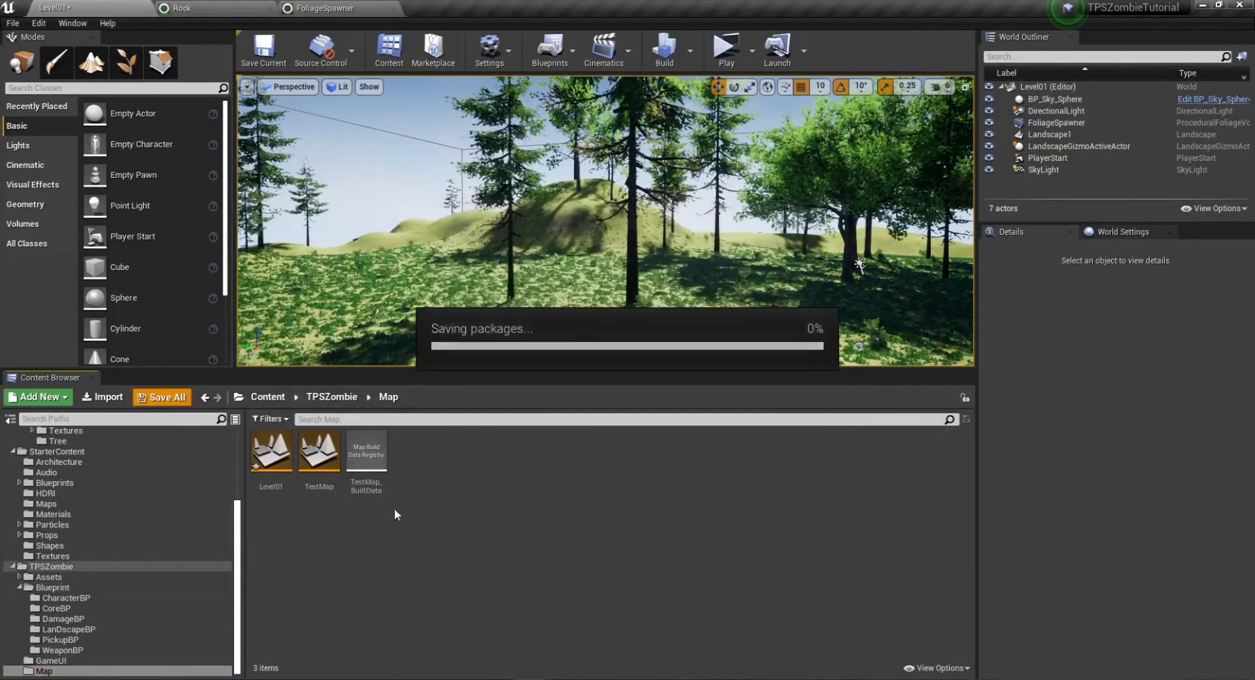
double_click(271, 452)
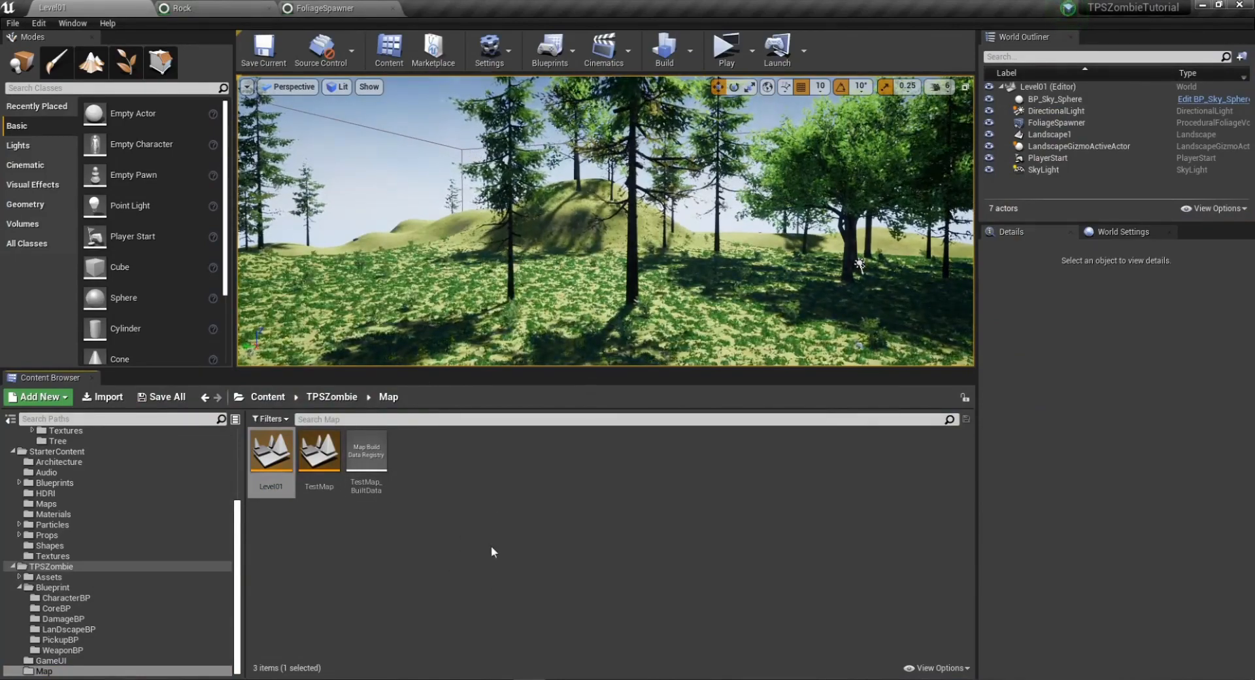
Open the ZombieBP folder inside MixamoBP in the TPSZombie Assets folder.
right_click_drag(719, 333, 674, 327)
left_click(500, 483)
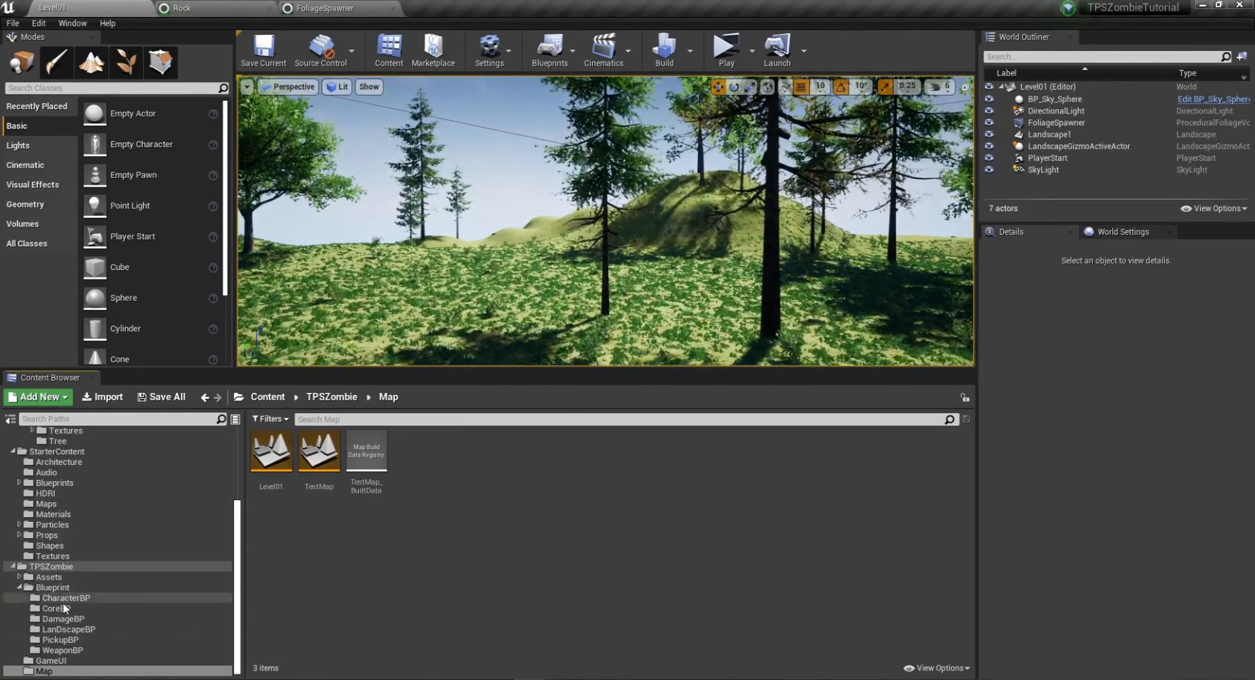
left_click(49, 577)
left_click(463, 453)
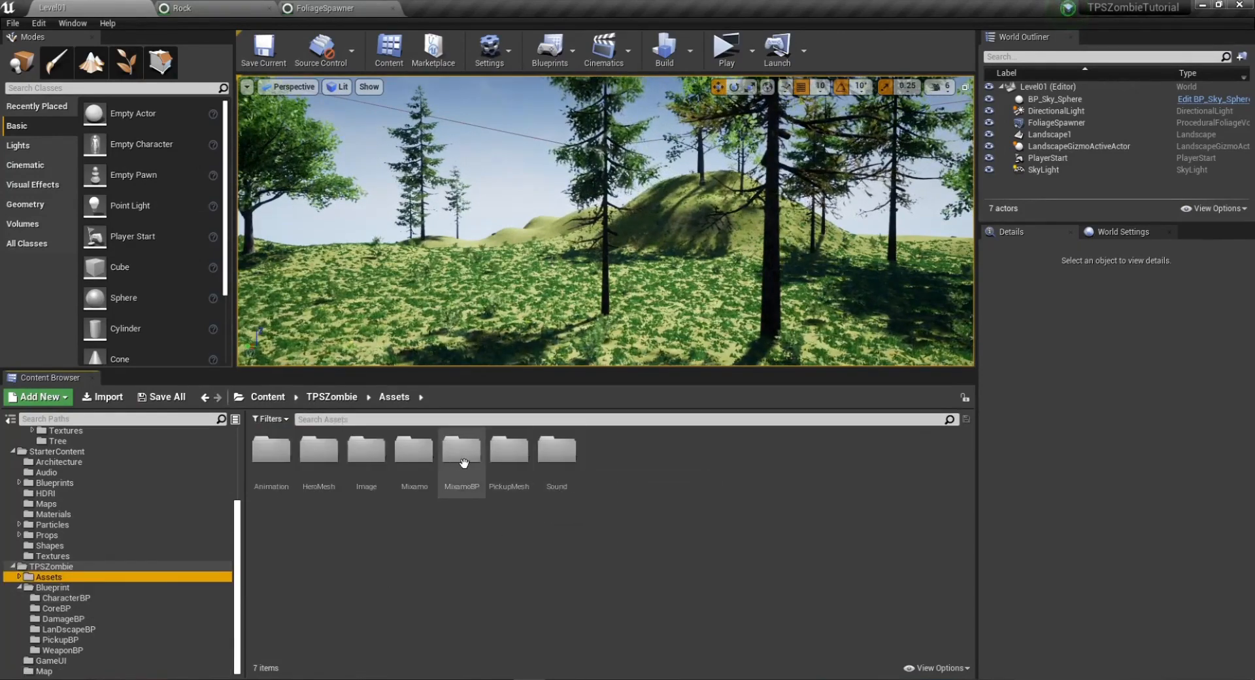
double_click(466, 458)
left_click(366, 451)
double_click(366, 451)
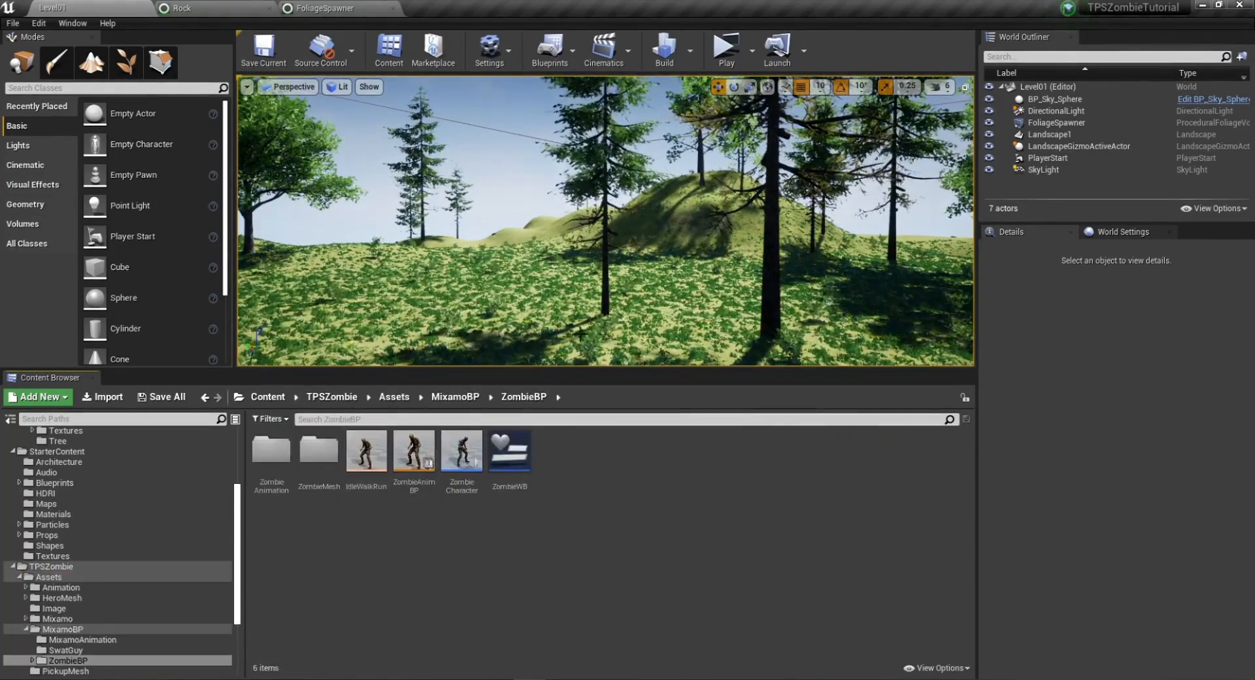
Place a ZombieCharacter on the grass in Level01 and duplicate it into a spread-out group of eight zombies.
left_click_drag(462, 452, 681, 280)
right_click_drag(681, 280, 703, 343)
left_click_drag(555, 294, 536, 168, "alt")
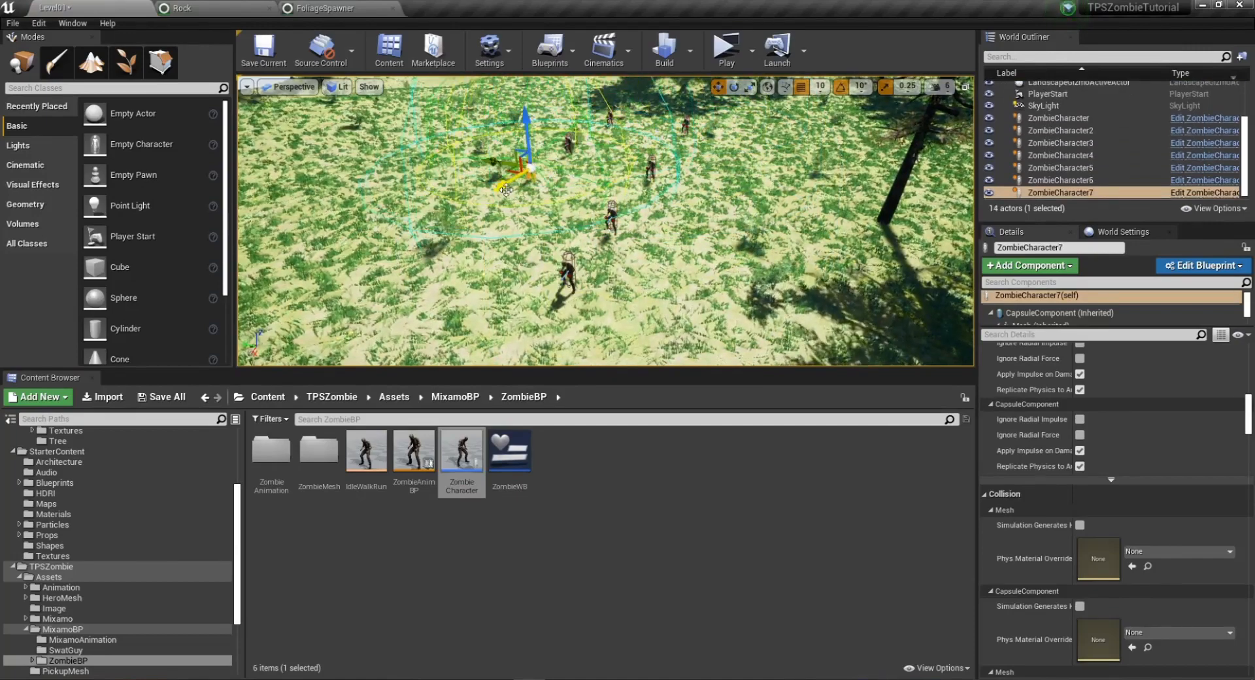
left_click(582, 518)
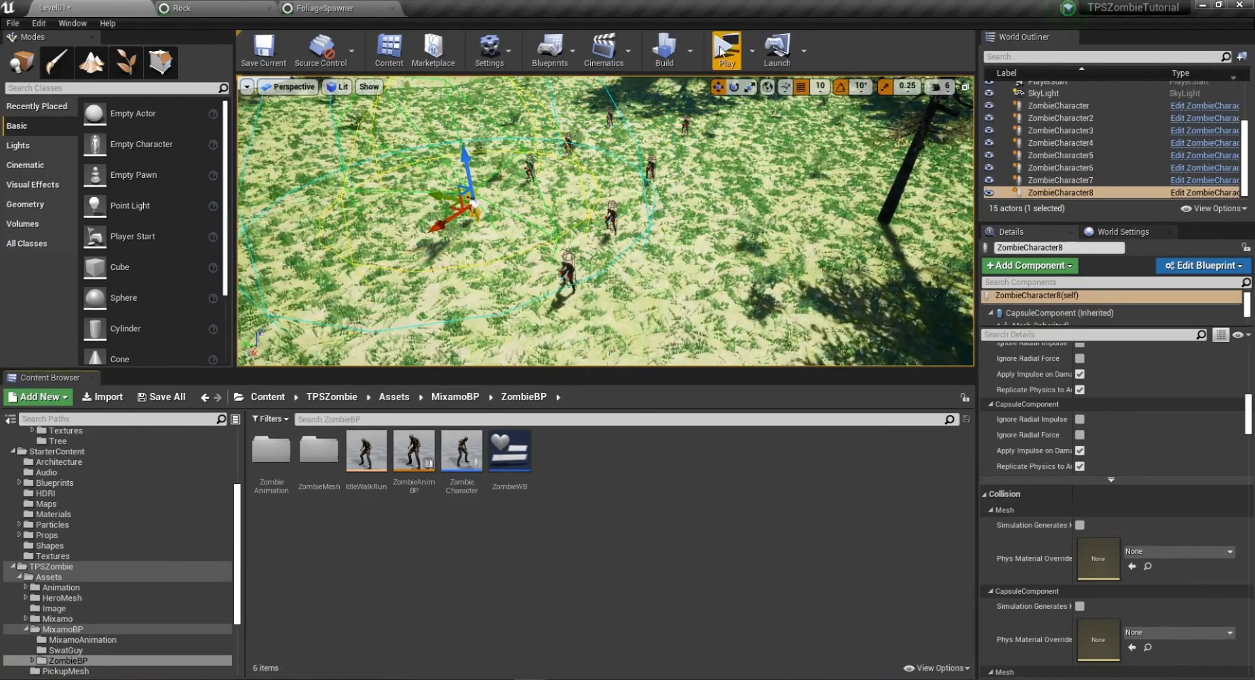
Play-test Level01 and run the character through the trees in search of the placed zombies.
left_click(726, 51)
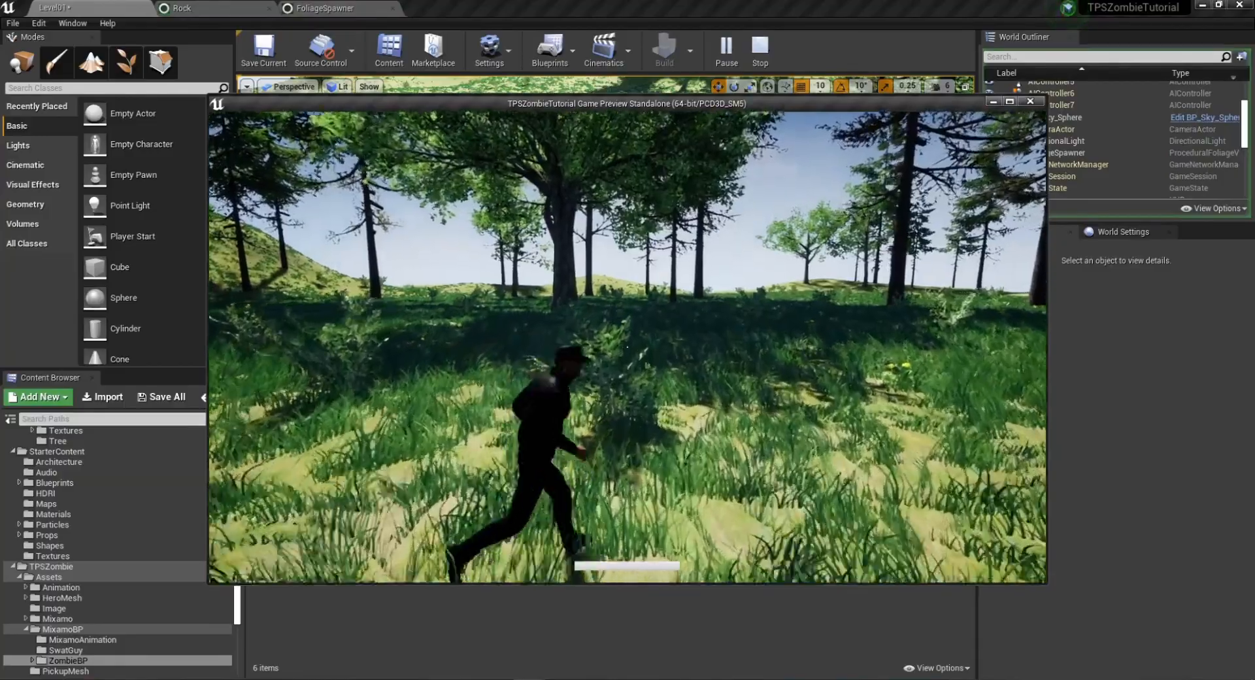
key("w")
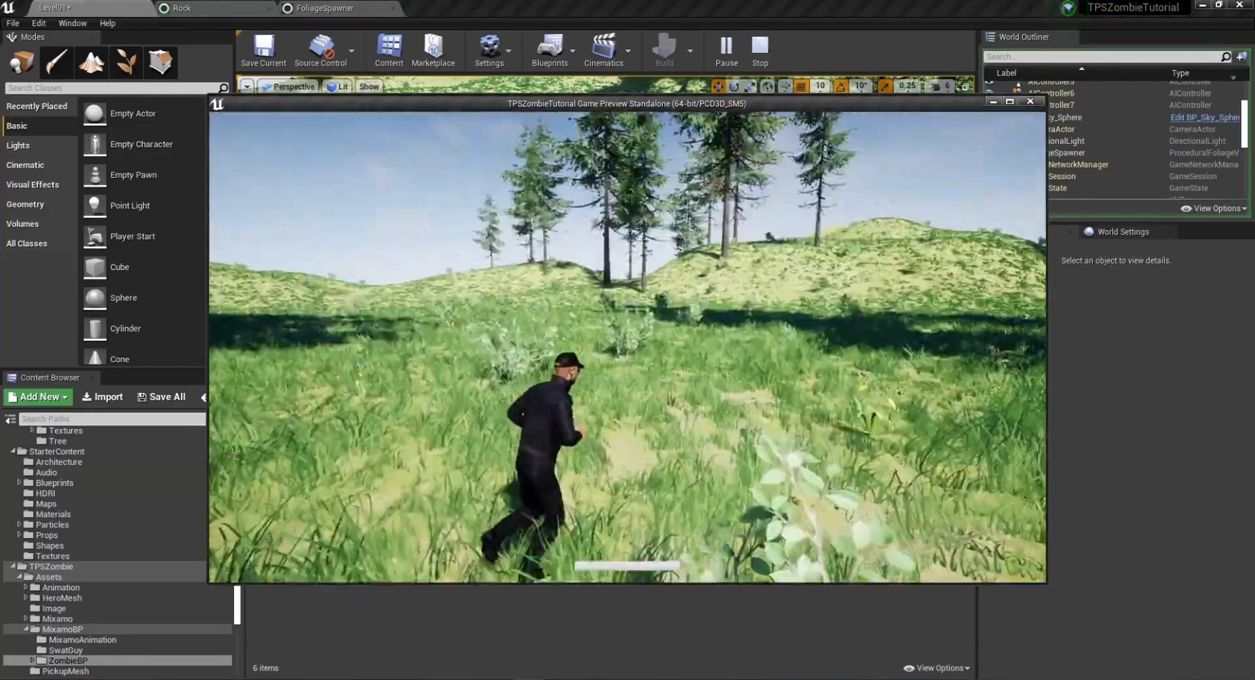
key("w")
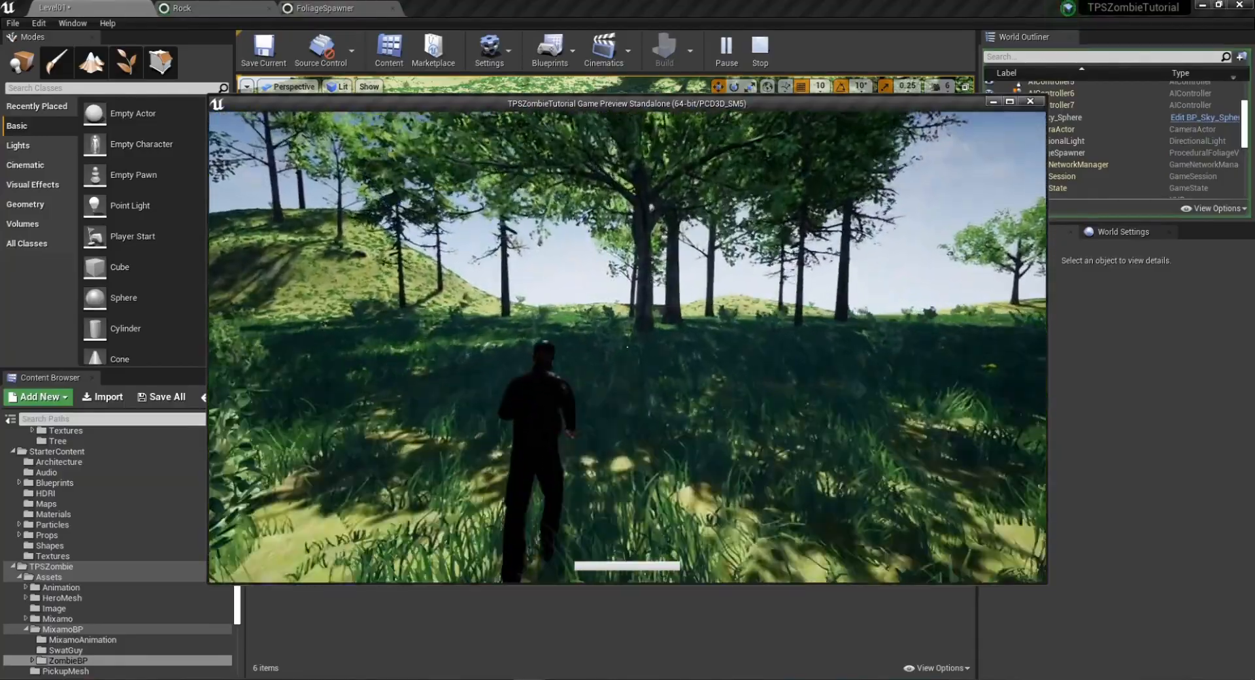
key("w")
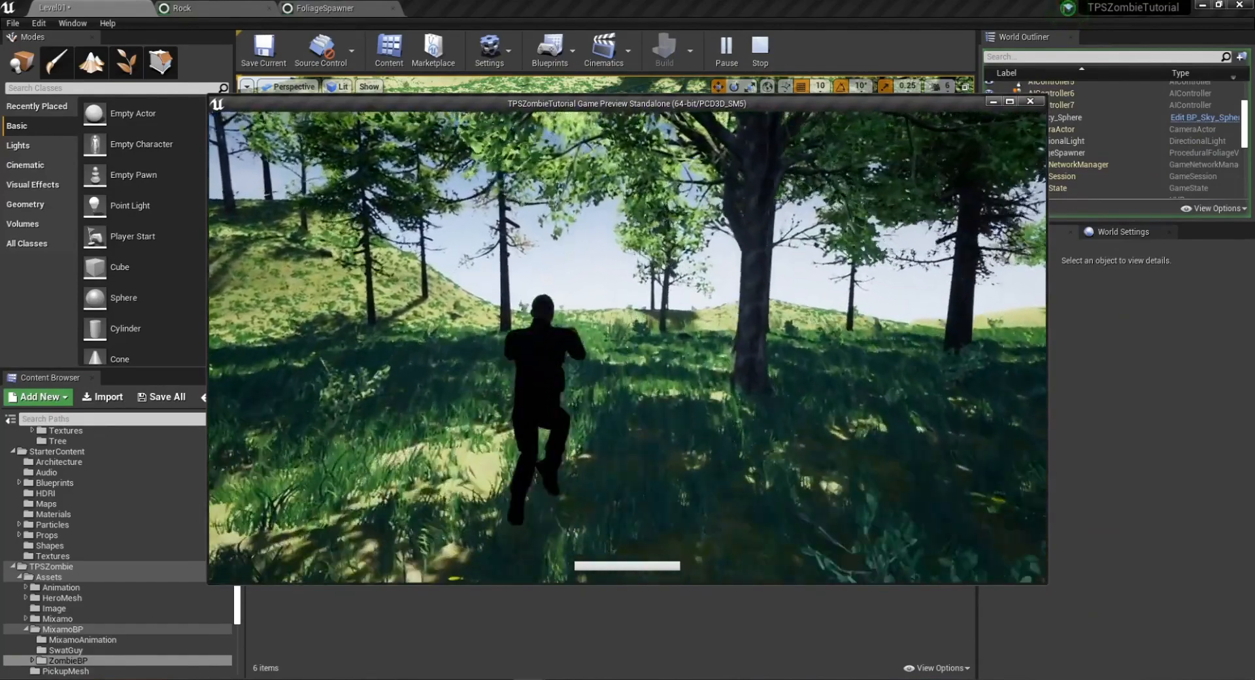
key("w")
key("Escape")
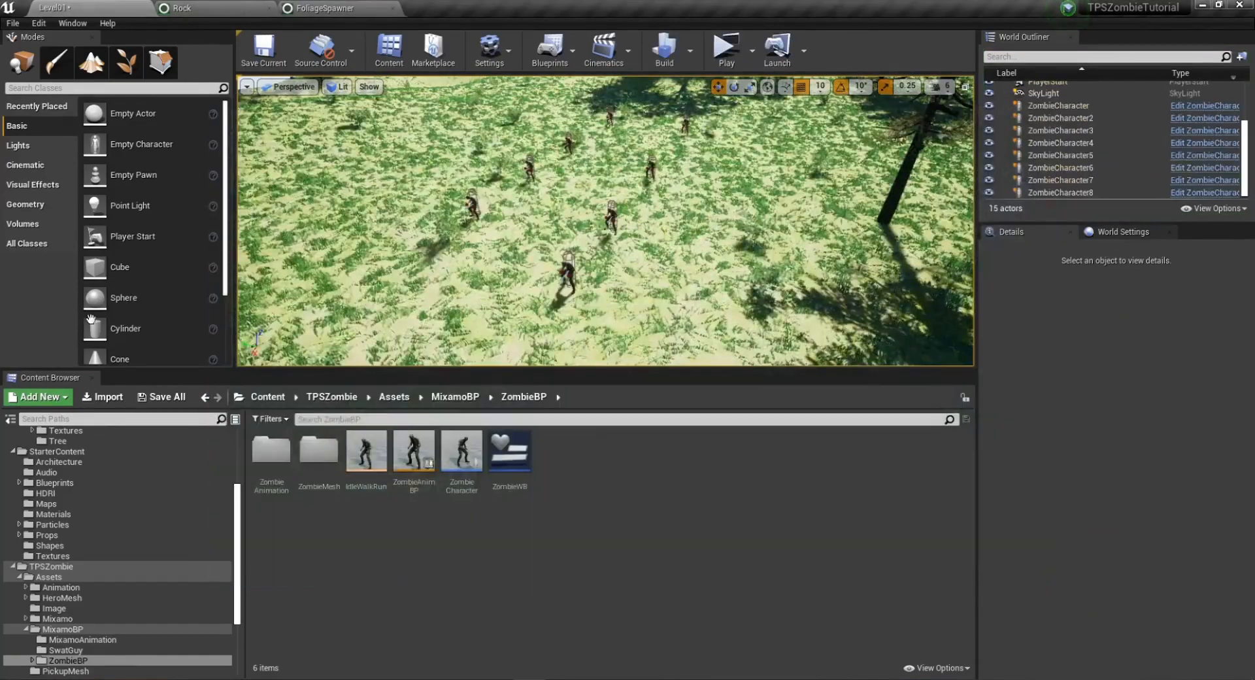
Locate the zombie group in the level, play again and run up to the zombies to check their reaction.
right_click_drag(604, 221, 886, 204)
key("d")
key("a")
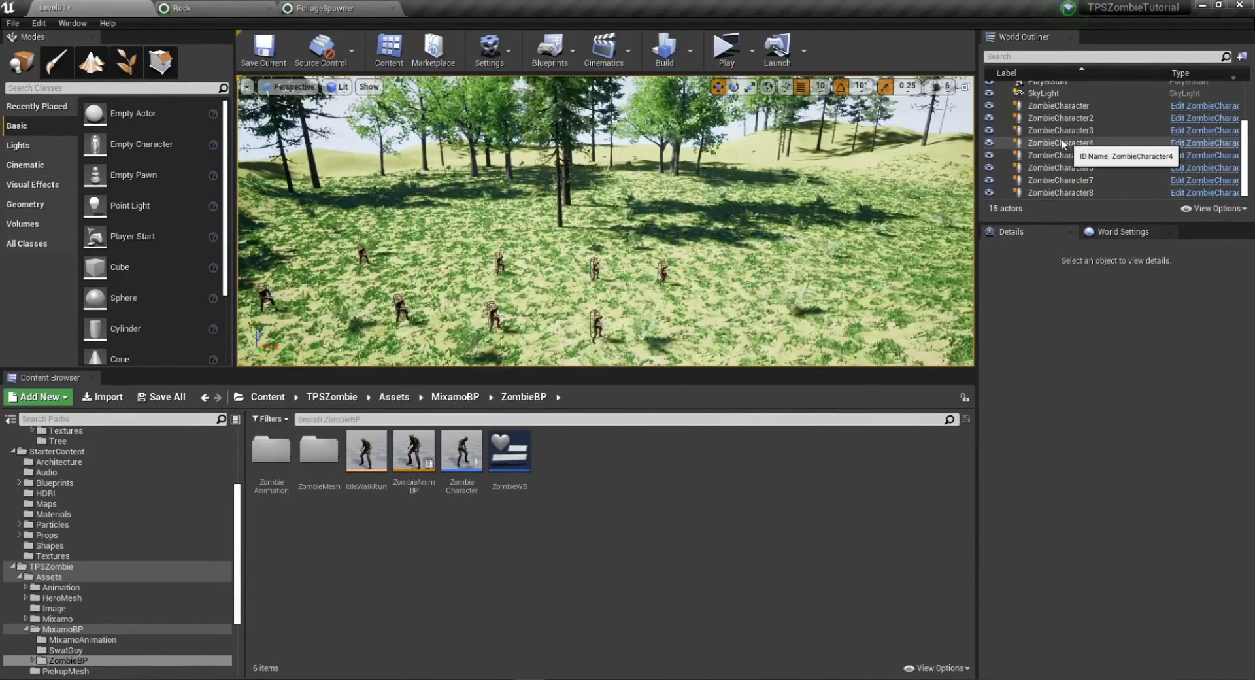
left_click(728, 49)
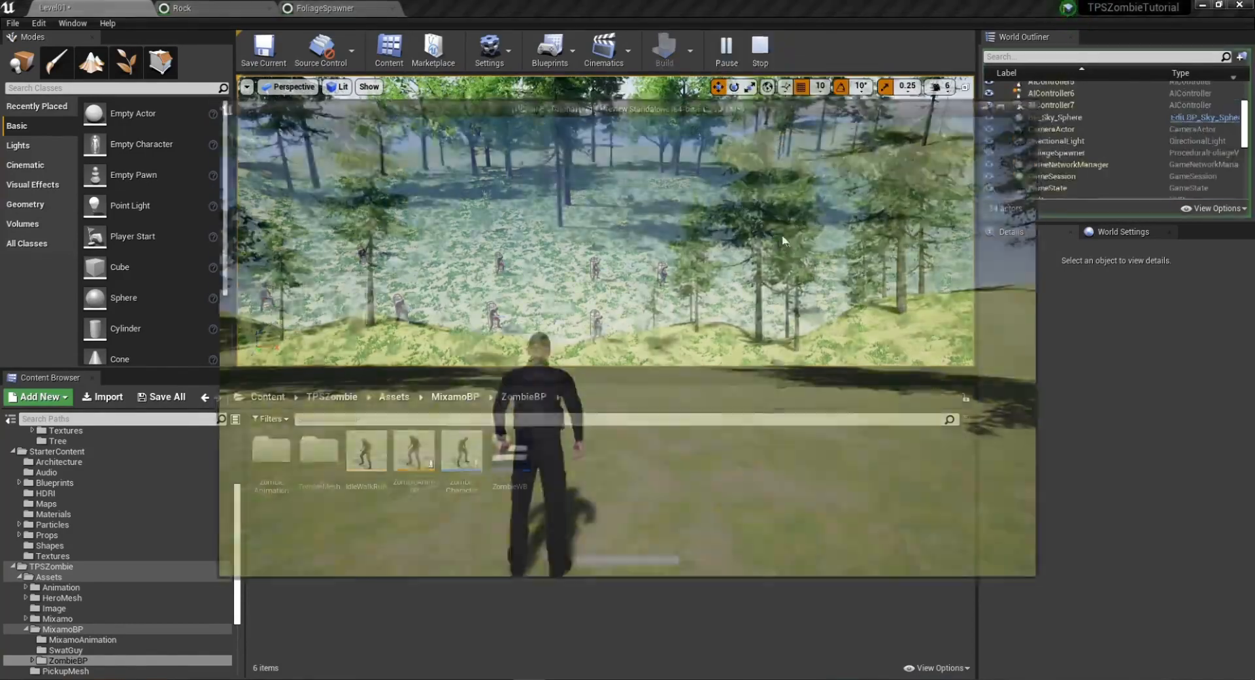
key("w")
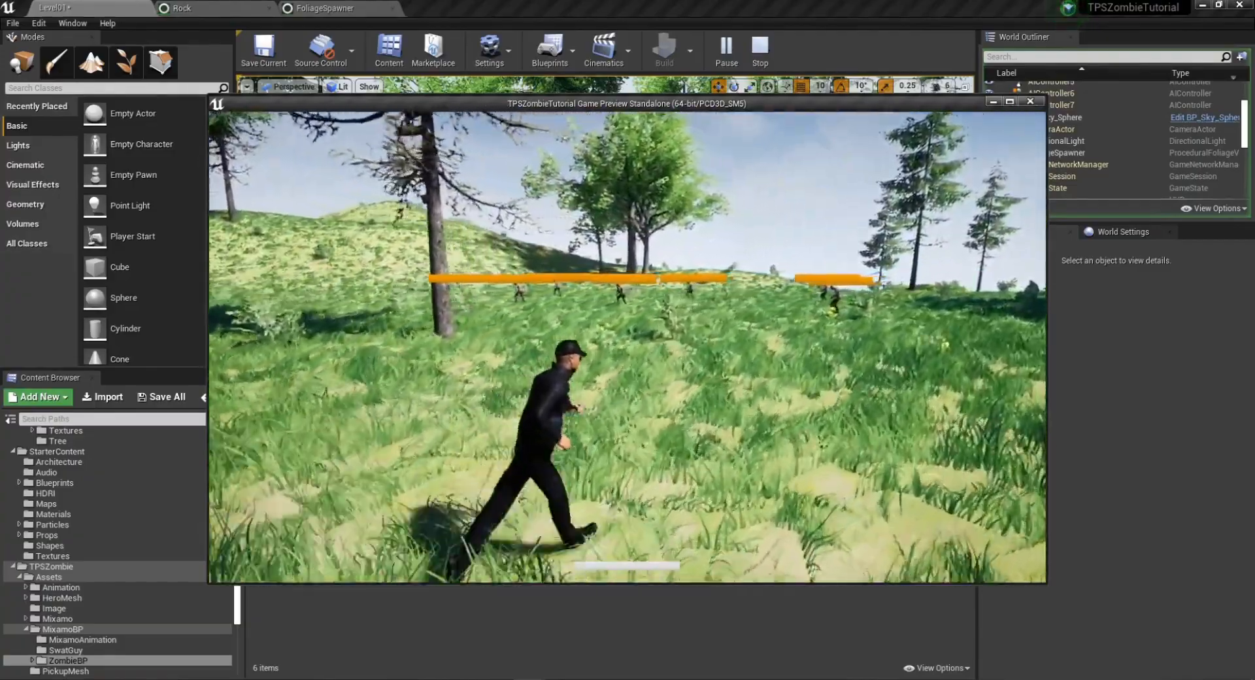
key("space")
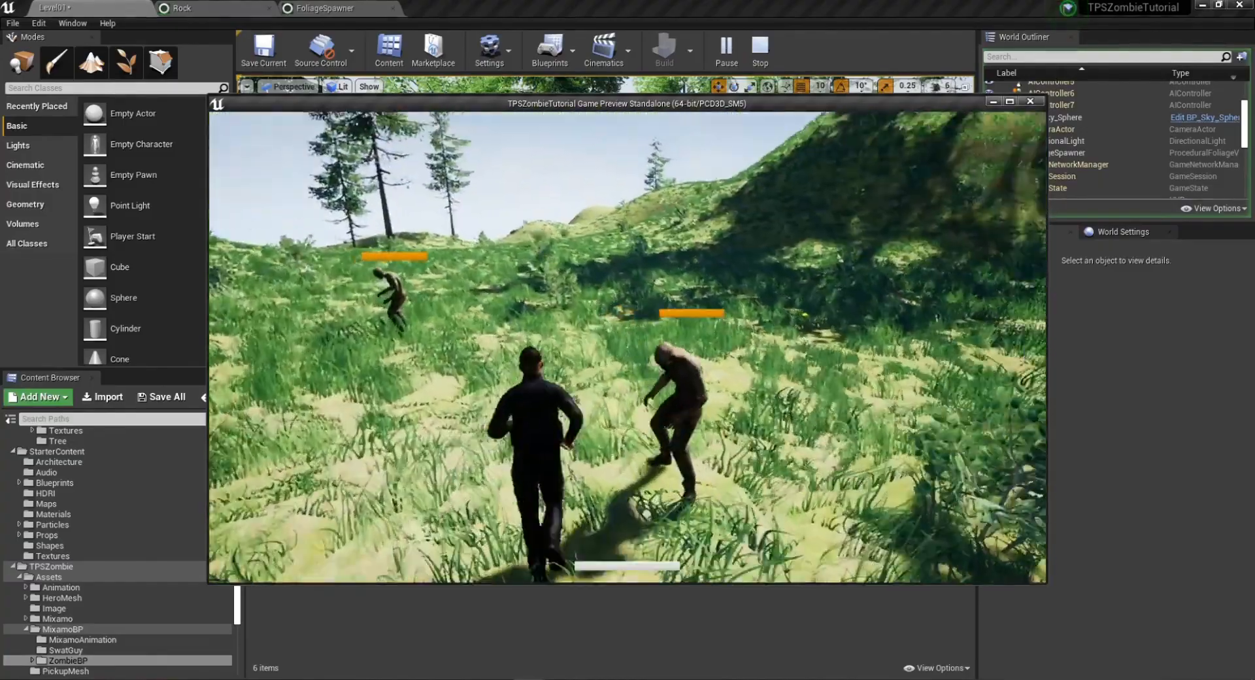
key("Escape")
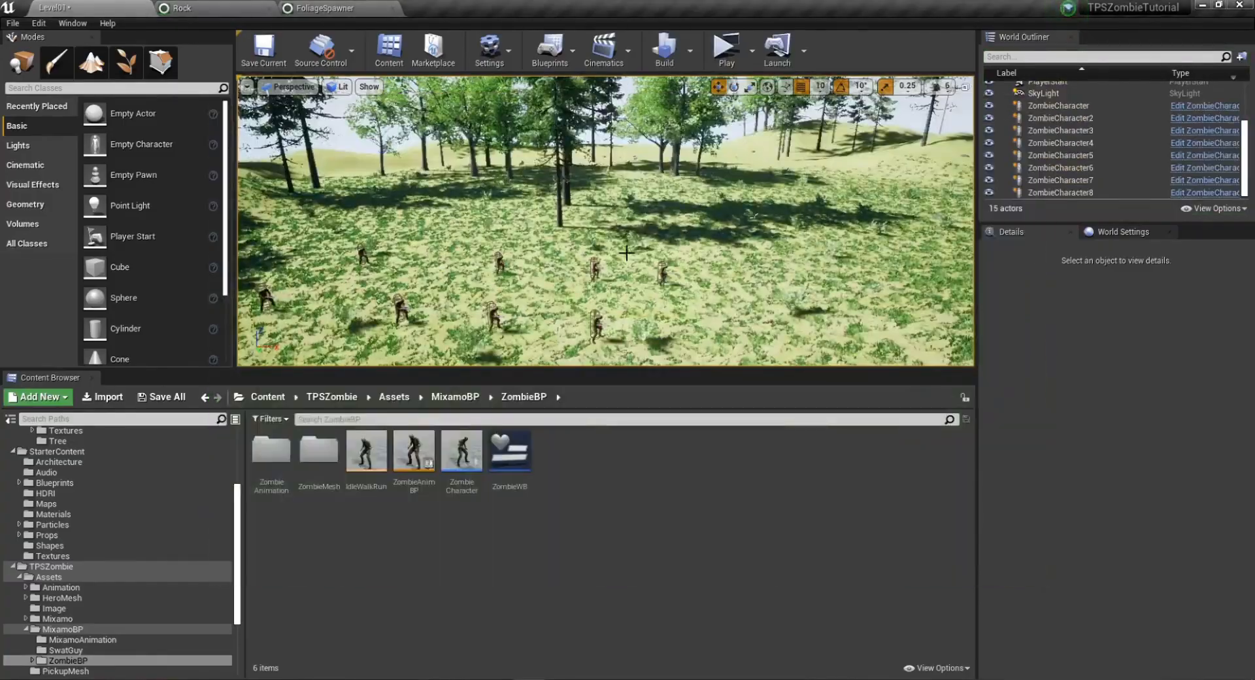
Find the Nav Mesh Bounds Volume actor and place it on the ground beside the zombies in Level01.
left_click(26, 88)
type("nav")
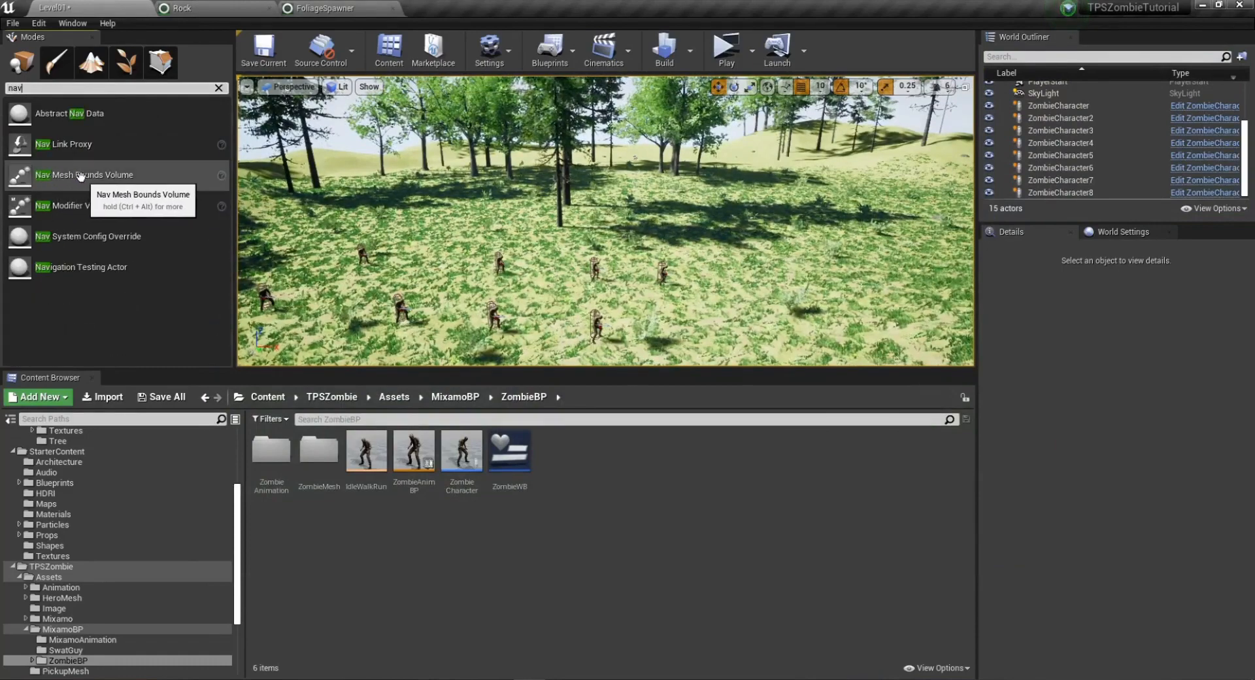
left_click_drag(93, 175, 622, 288)
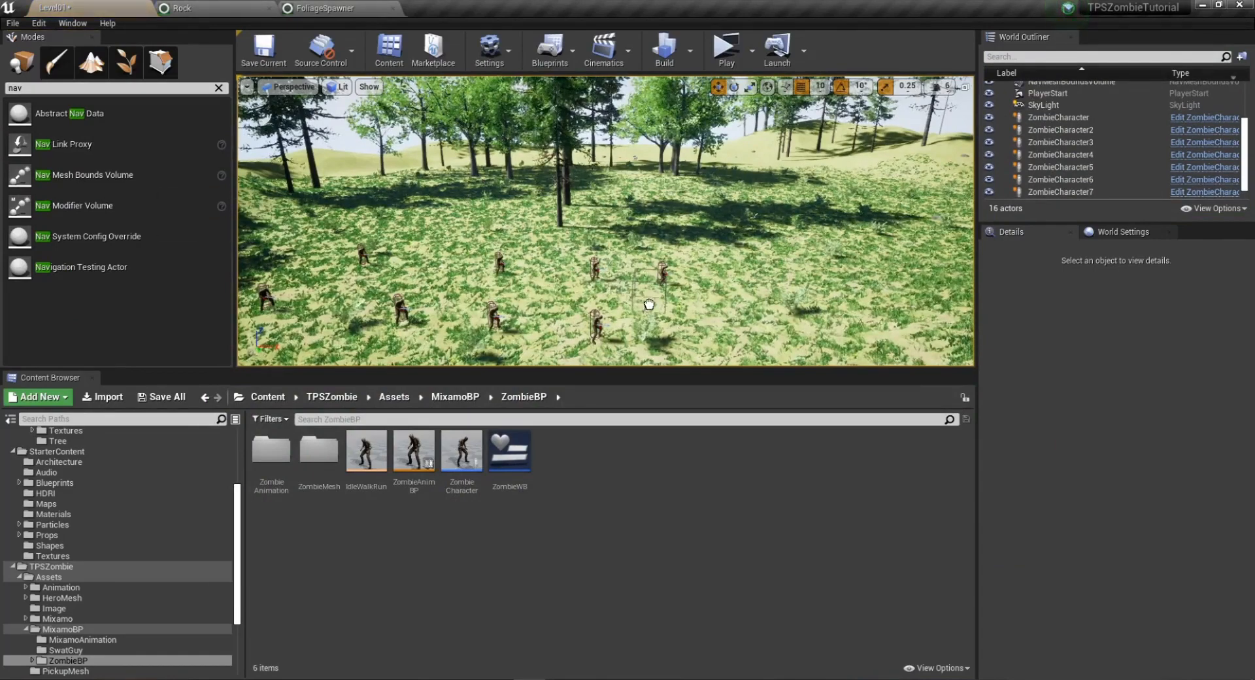
scroll(1190, 344, "up", 10)
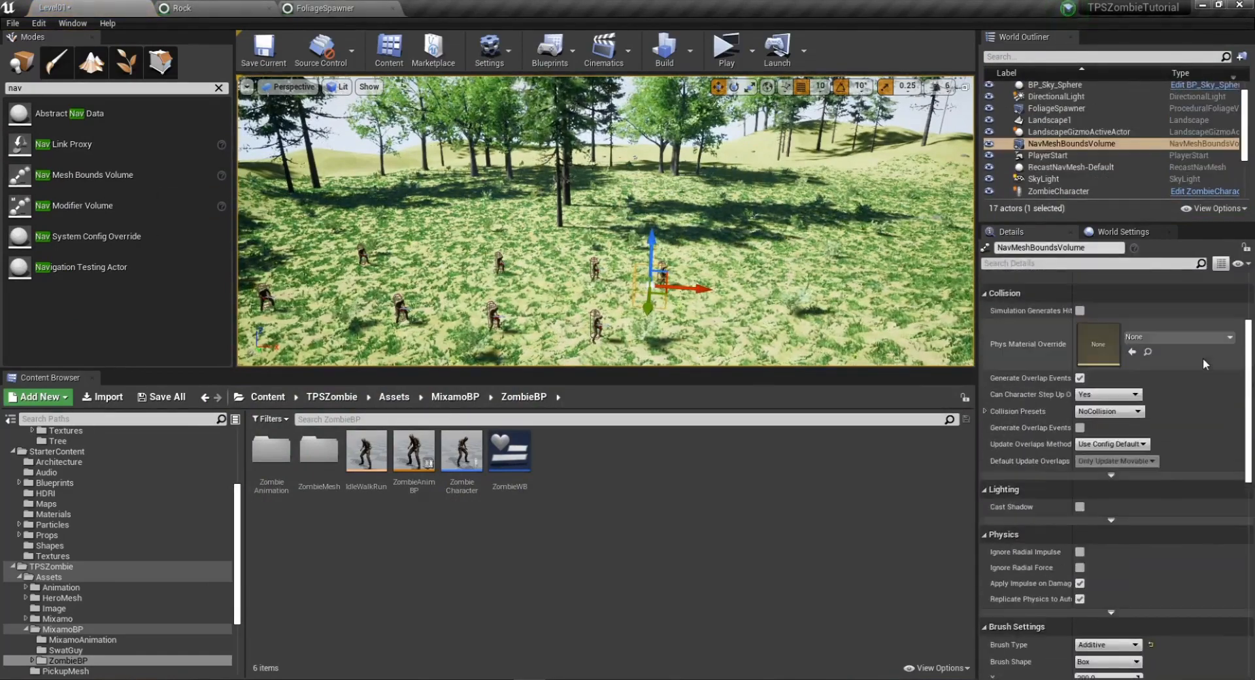
Position the nav mesh bounds volume at 0, 0, 100 and set its brush size to X 20000, Y 20000 and Z 4000.
scroll(1203, 358, "up", 3)
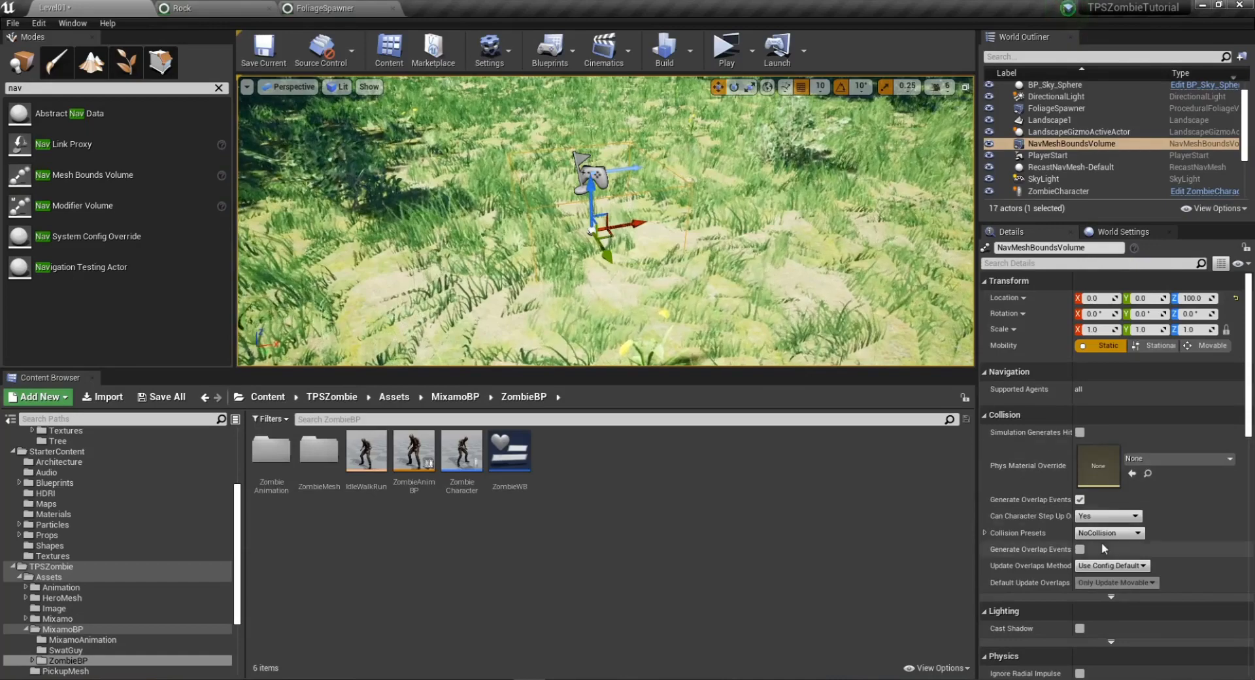
scroll(1190, 520, "down", 6)
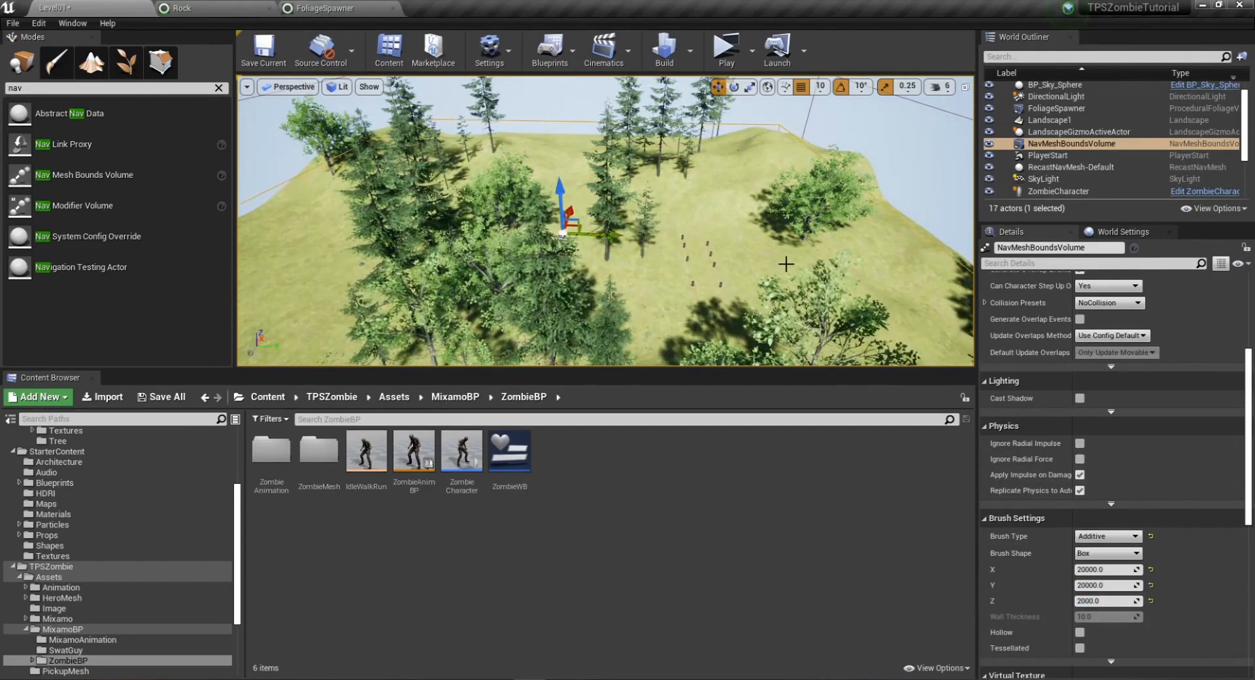
left_click(1097, 601)
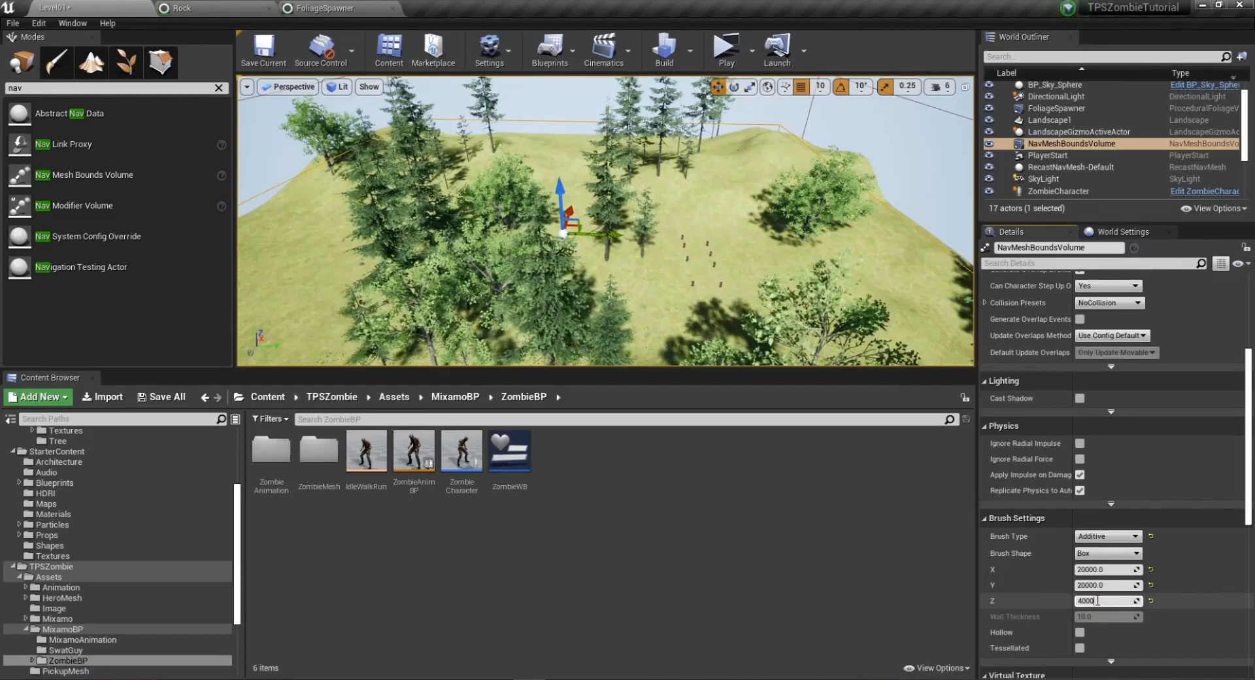
key("Return")
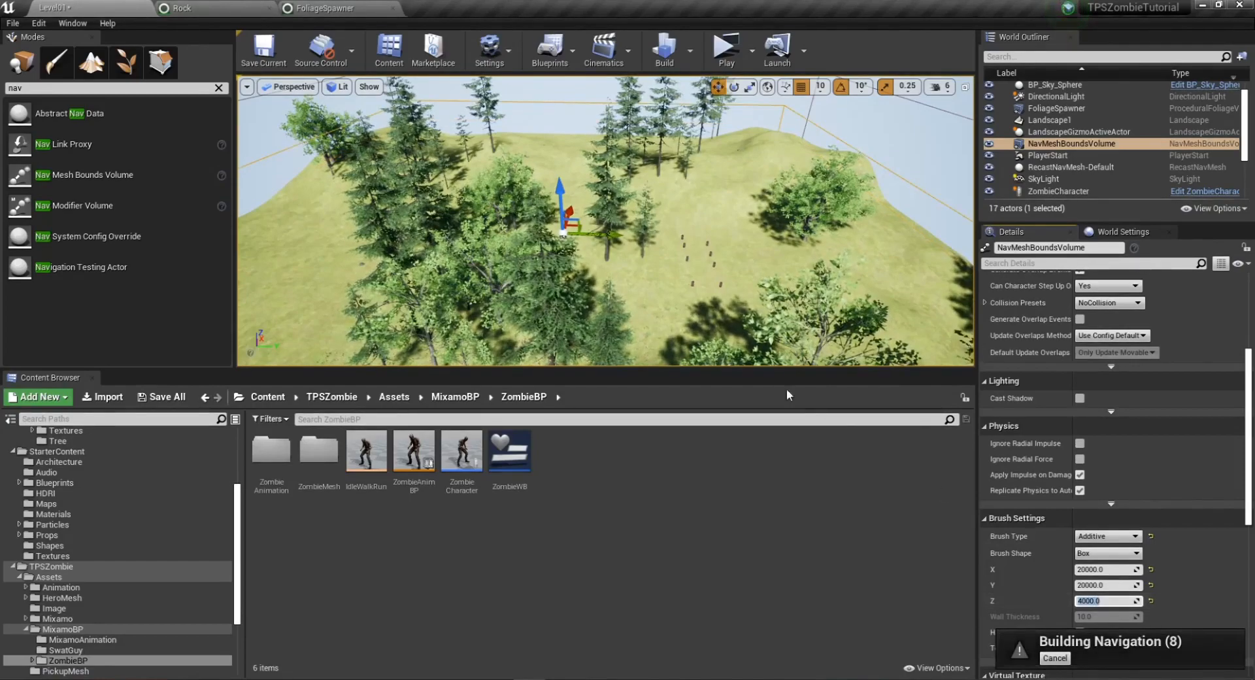
Display the navigation mesh overlay and inspect how it covers the landscape around the trees and zombies.
right_click_drag(719, 262, 719, 262)
right_click_drag(780, 336, 780, 335)
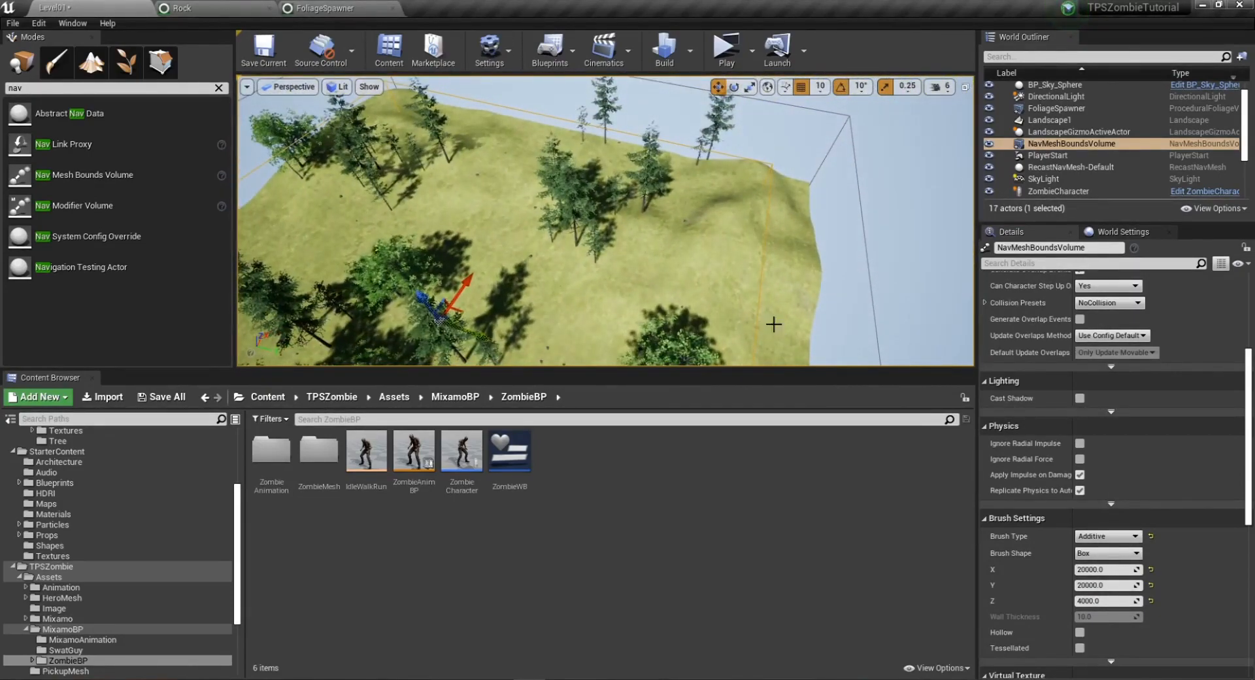
right_click_drag(703, 262, 650, 250)
key("p")
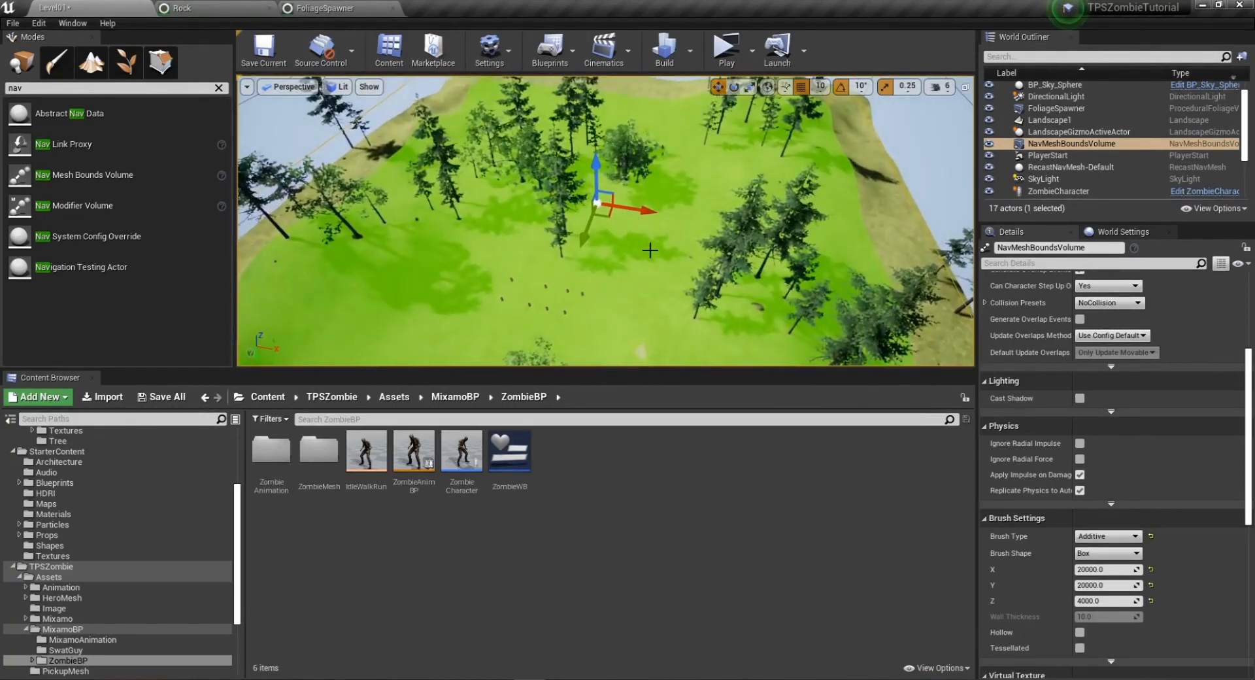
Play-test Level01 by running around the zombie group to check whether the zombies move, and end the session.
left_click(727, 51)
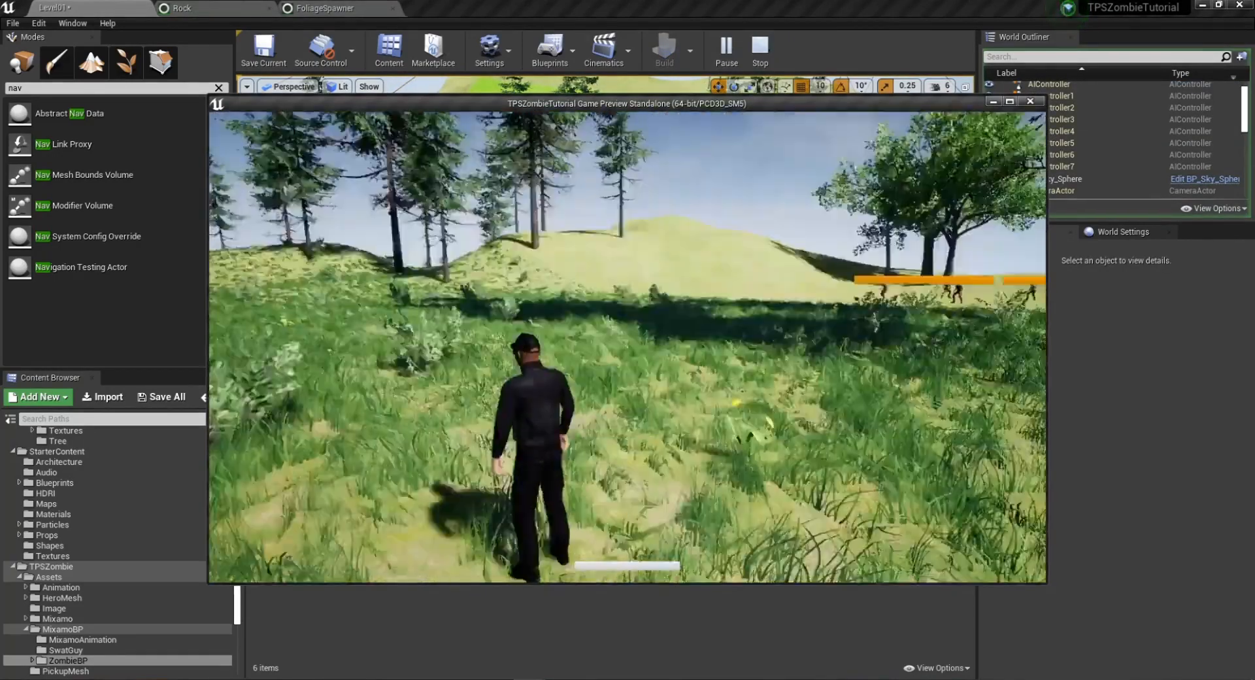
key("w")
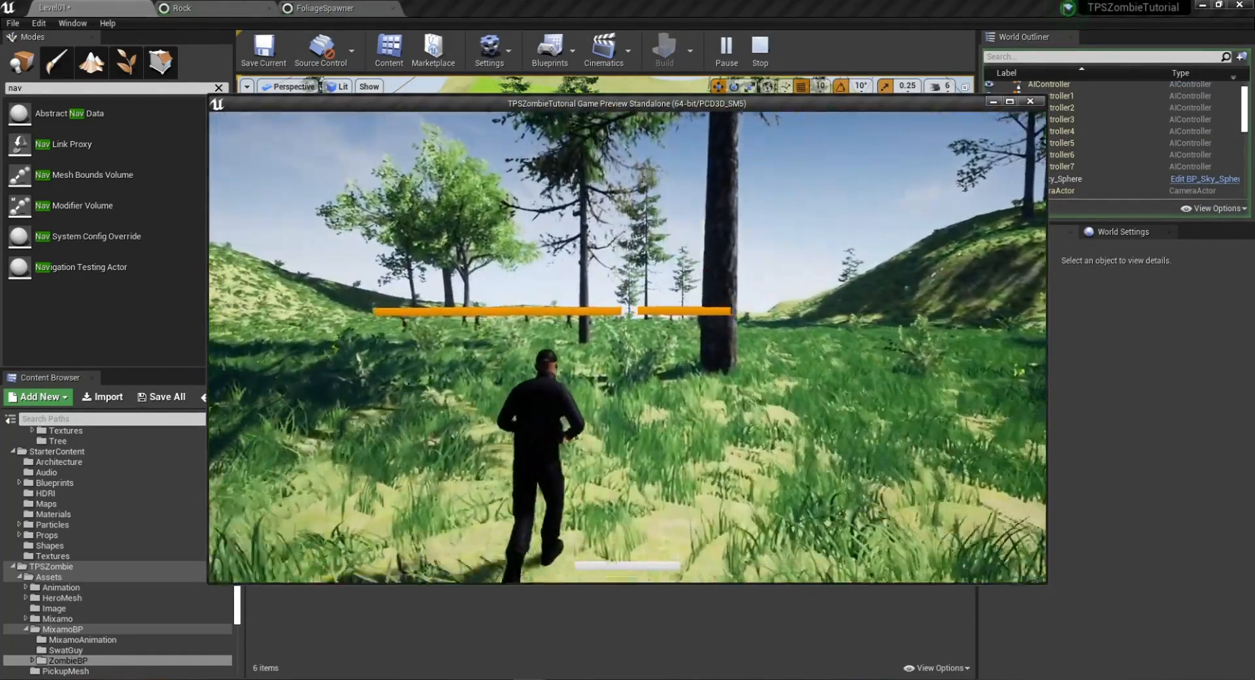
key("d")
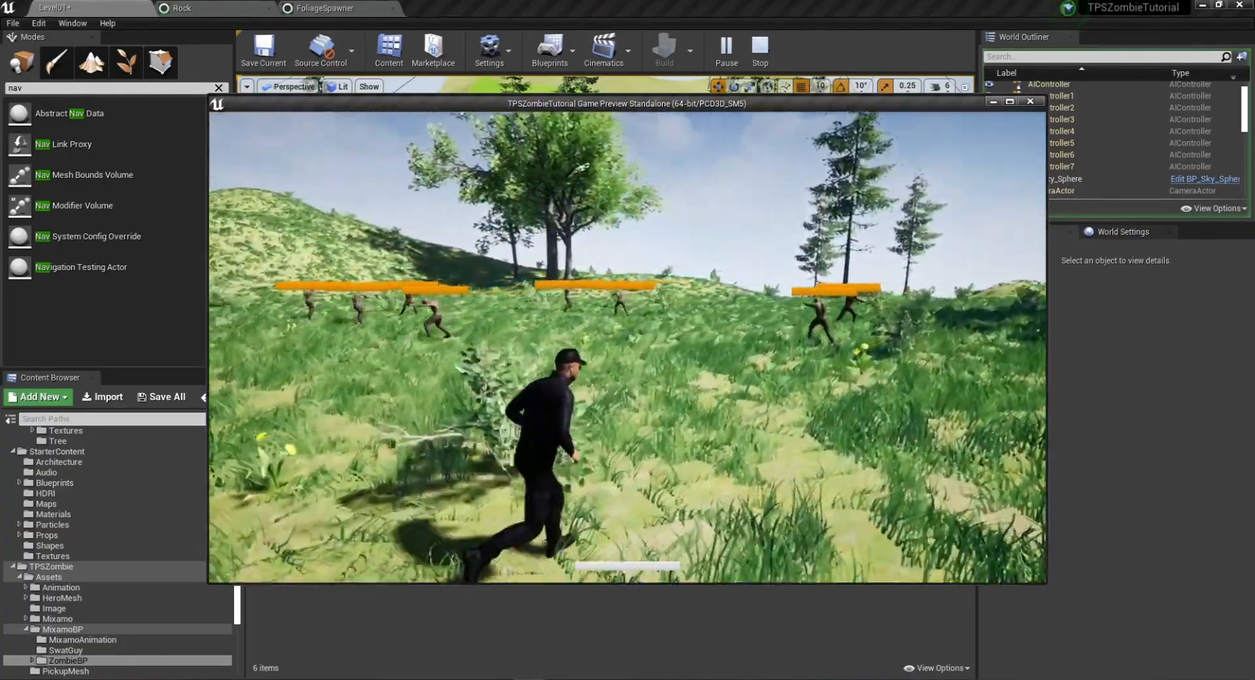
key("space")
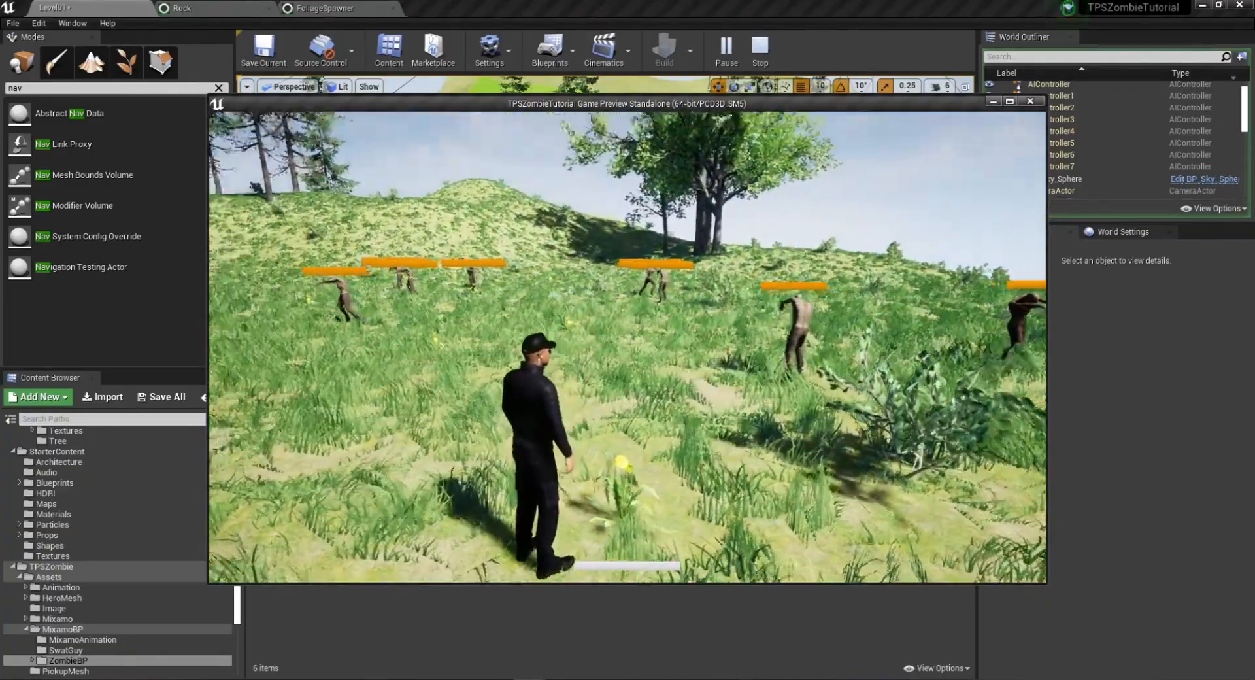
key("w")
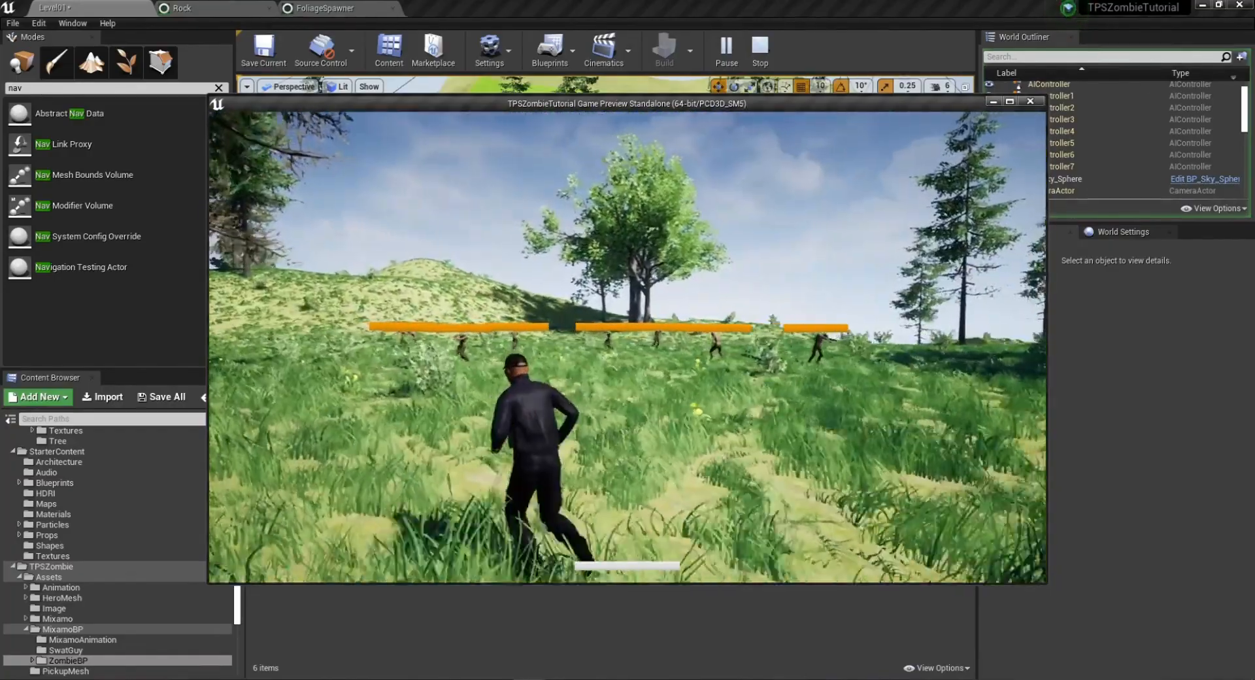
key("Escape")
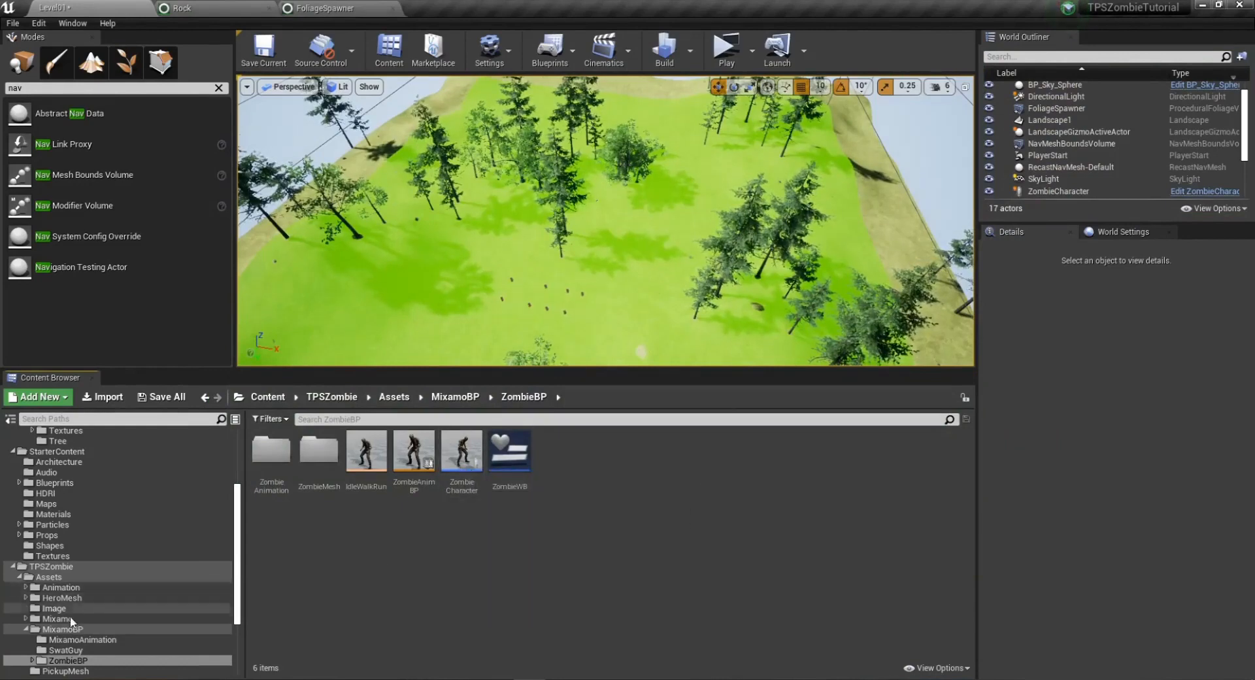
Open the WeaponBP folder under TPSZombie/Blueprint in the project content.
scroll(81, 621, "down", 2)
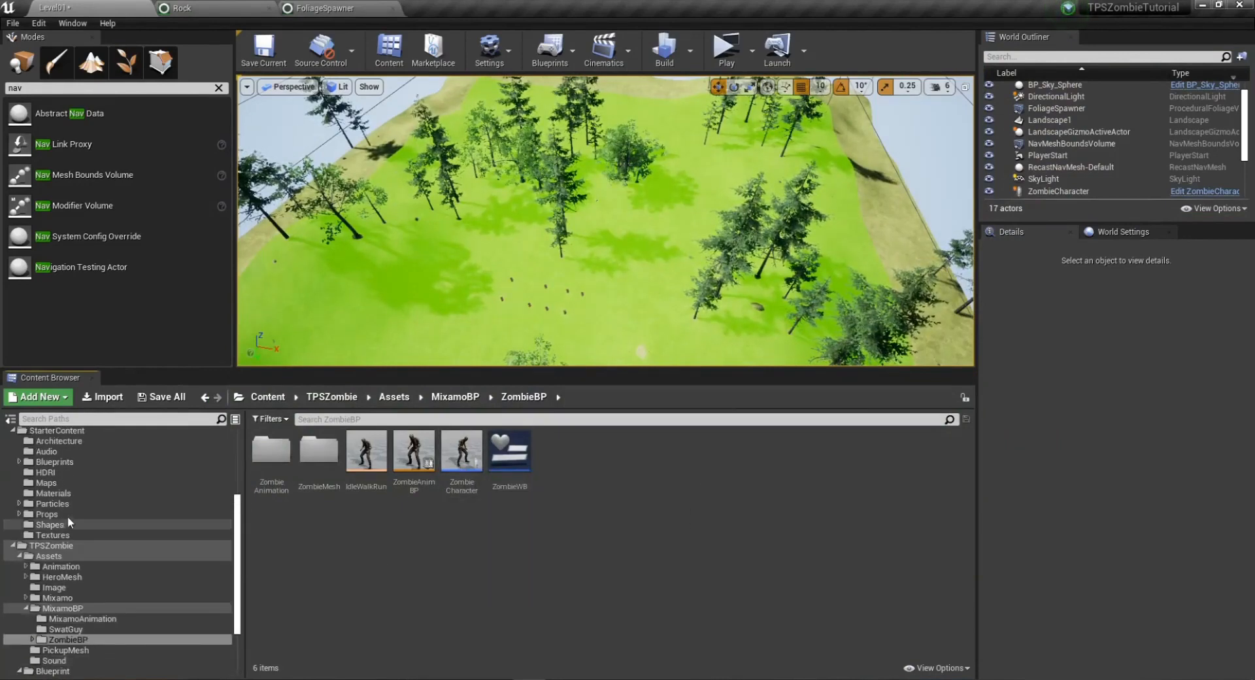
scroll(69, 484, "down", 4)
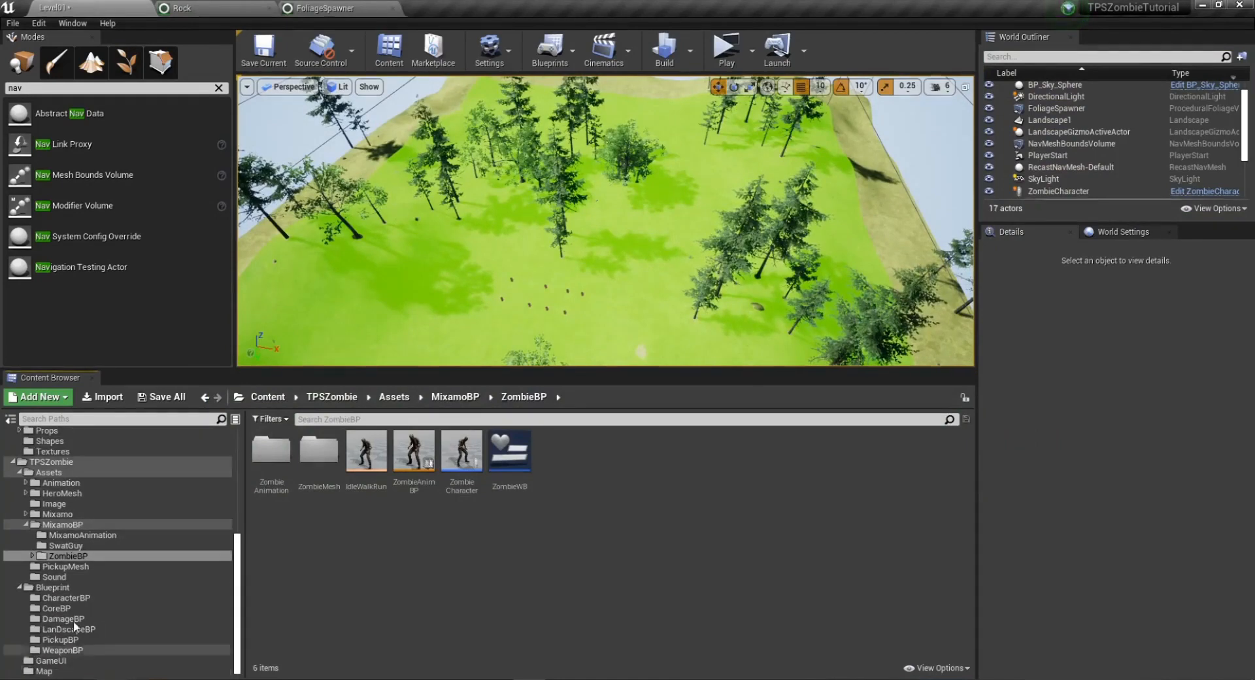
left_click(57, 587)
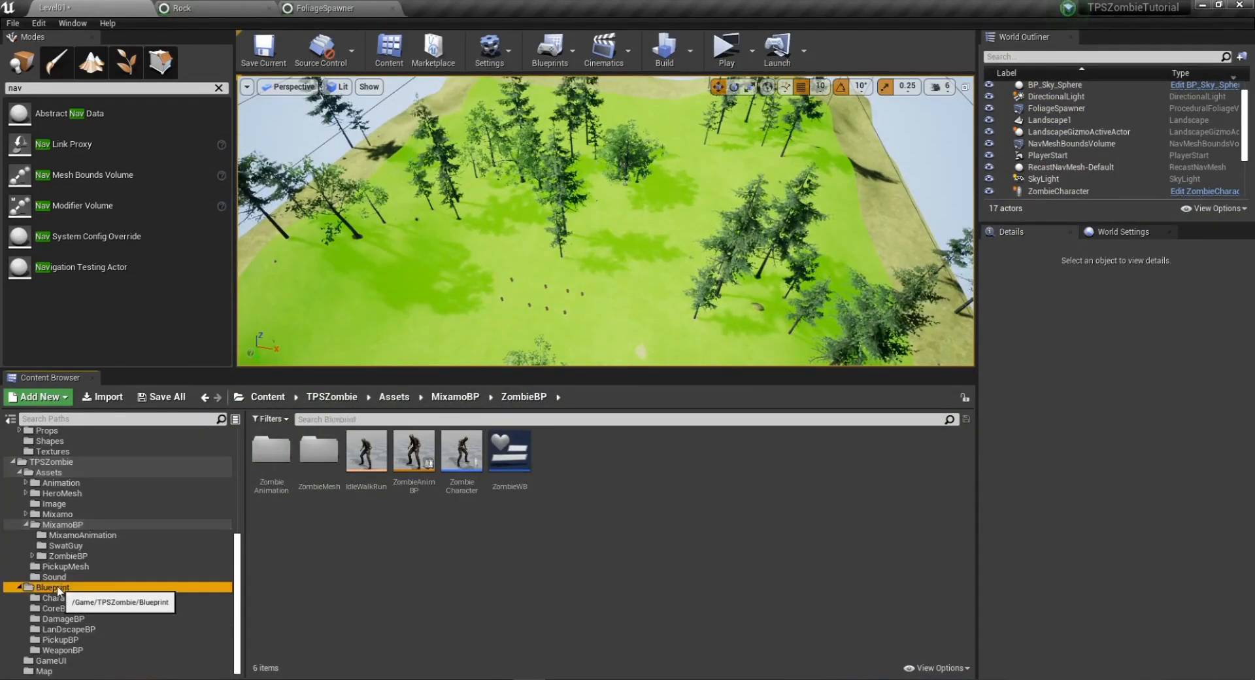
double_click(508, 481)
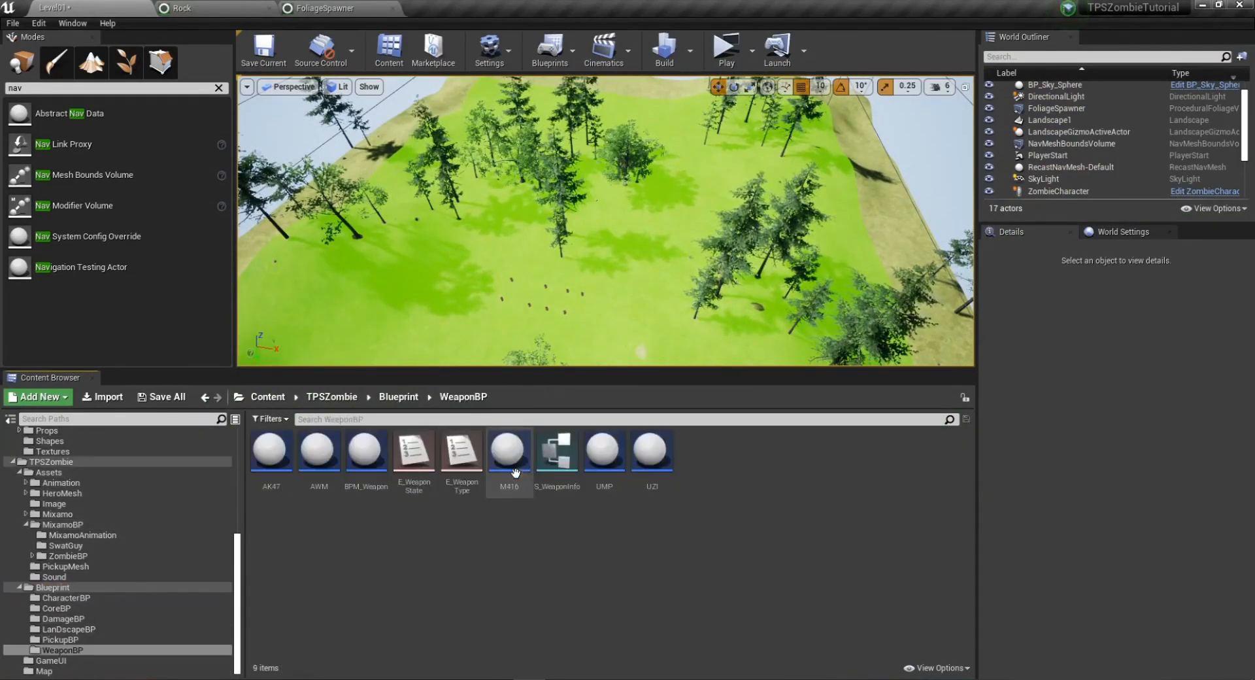
Locate PlayerStart and place the UMP, UZI, AK47 and M416 weapon blueprints in a row on the grass beside it.
key("w")
right_click_drag(674, 348, 695, 322)
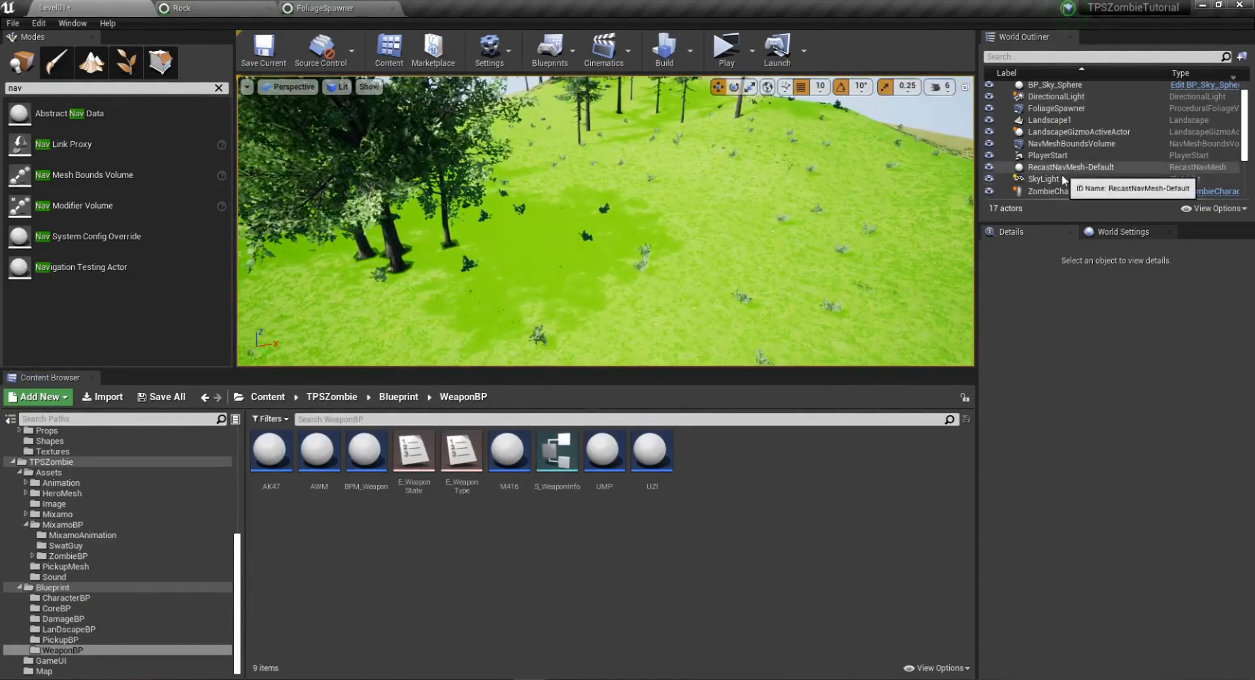
double_click(1042, 156)
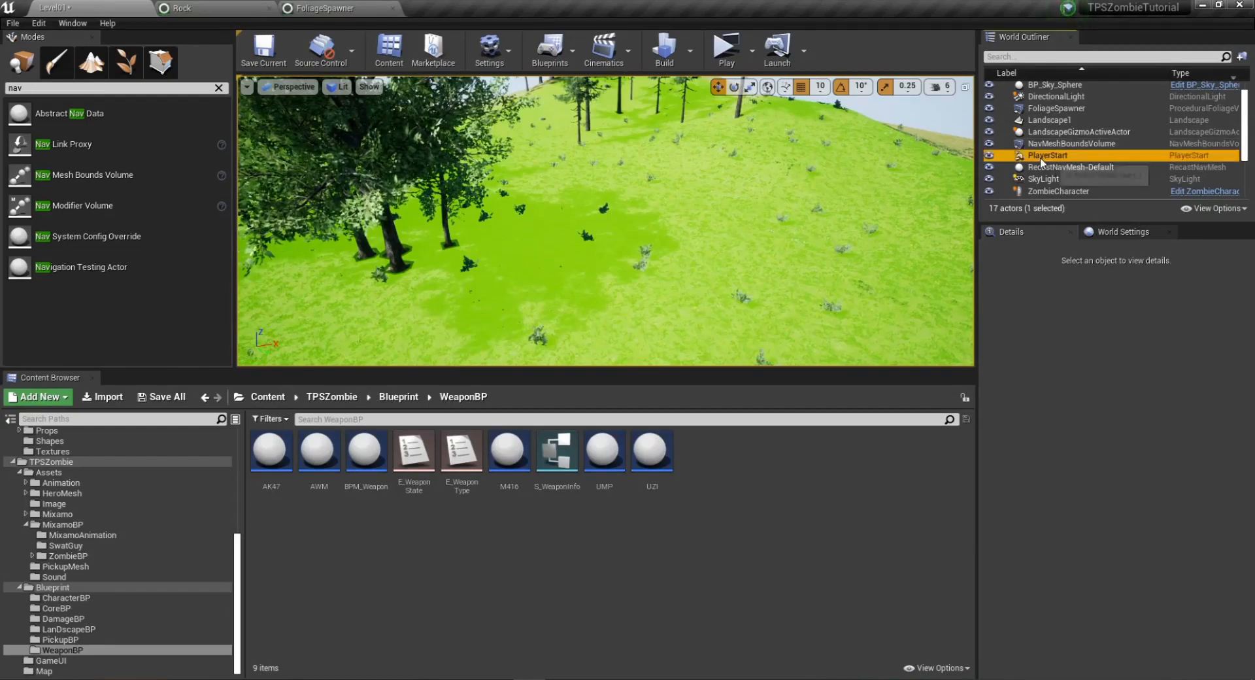
right_click_drag(687, 267, 687, 235)
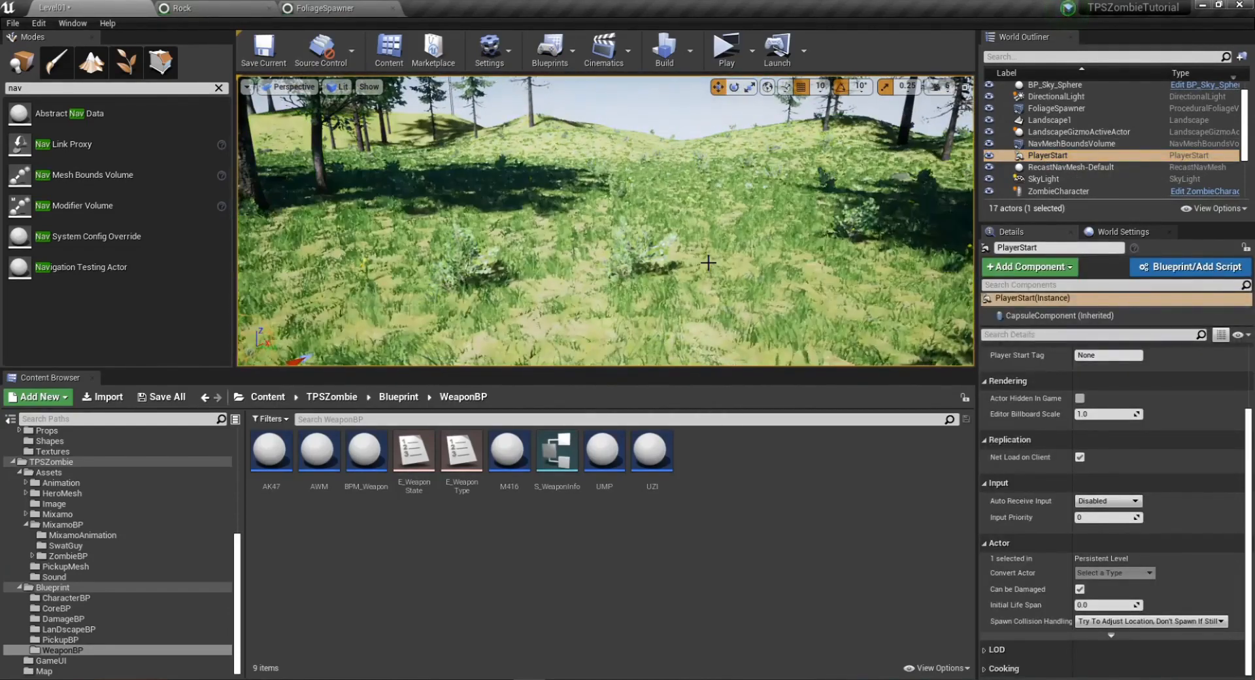
mouse_move(708, 263)
right_mouse_down()
mouse_move(709, 291)
mouse_move(708, 281)
right_mouse_up()
key("s")
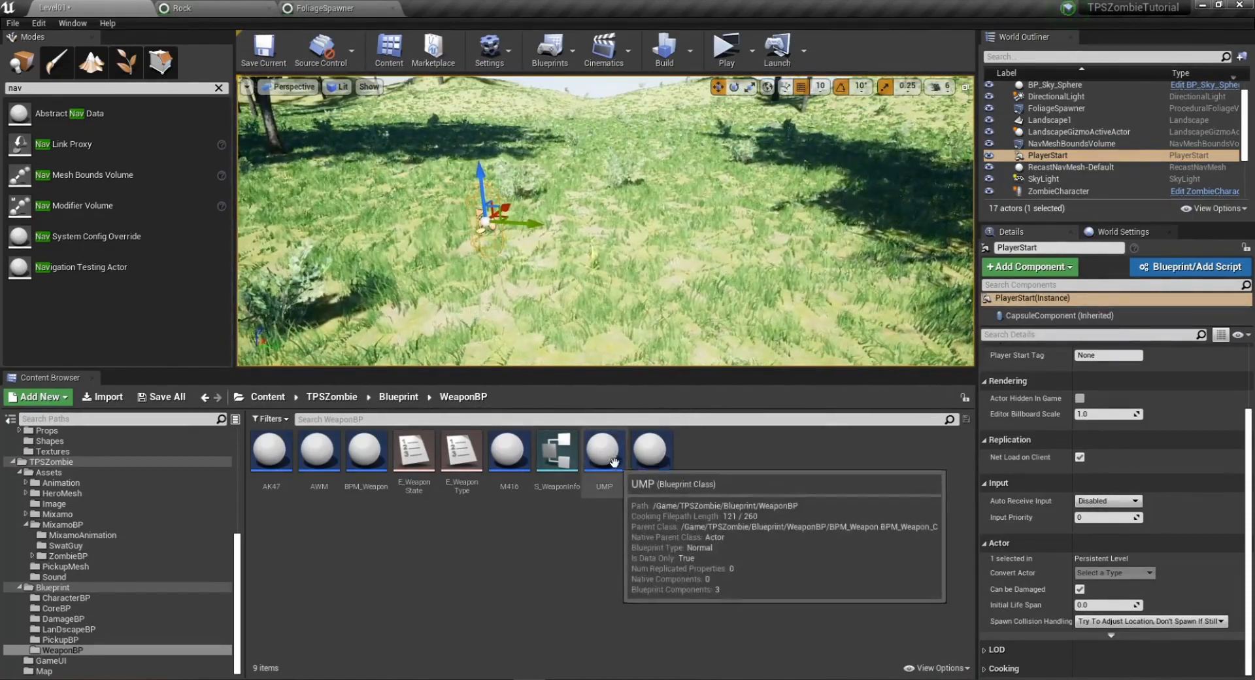
left_click_drag(604, 451, 657, 276)
scroll(674, 245, "down", 5)
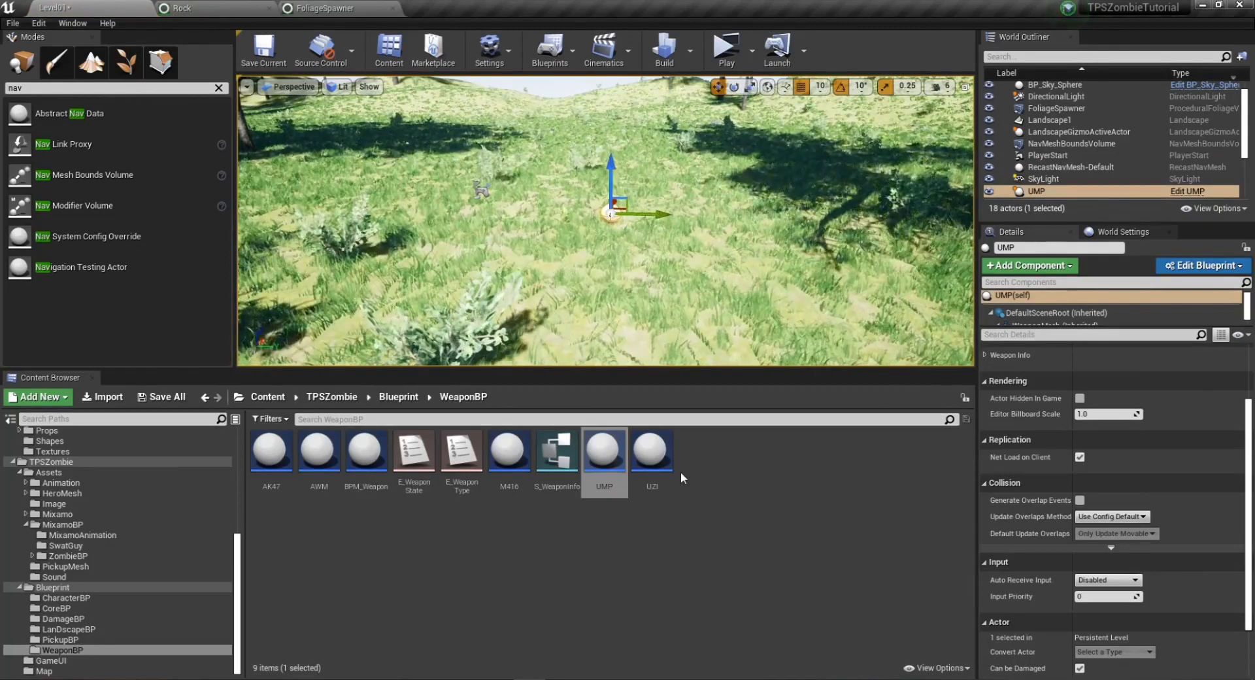
left_click_drag(652, 451, 611, 213)
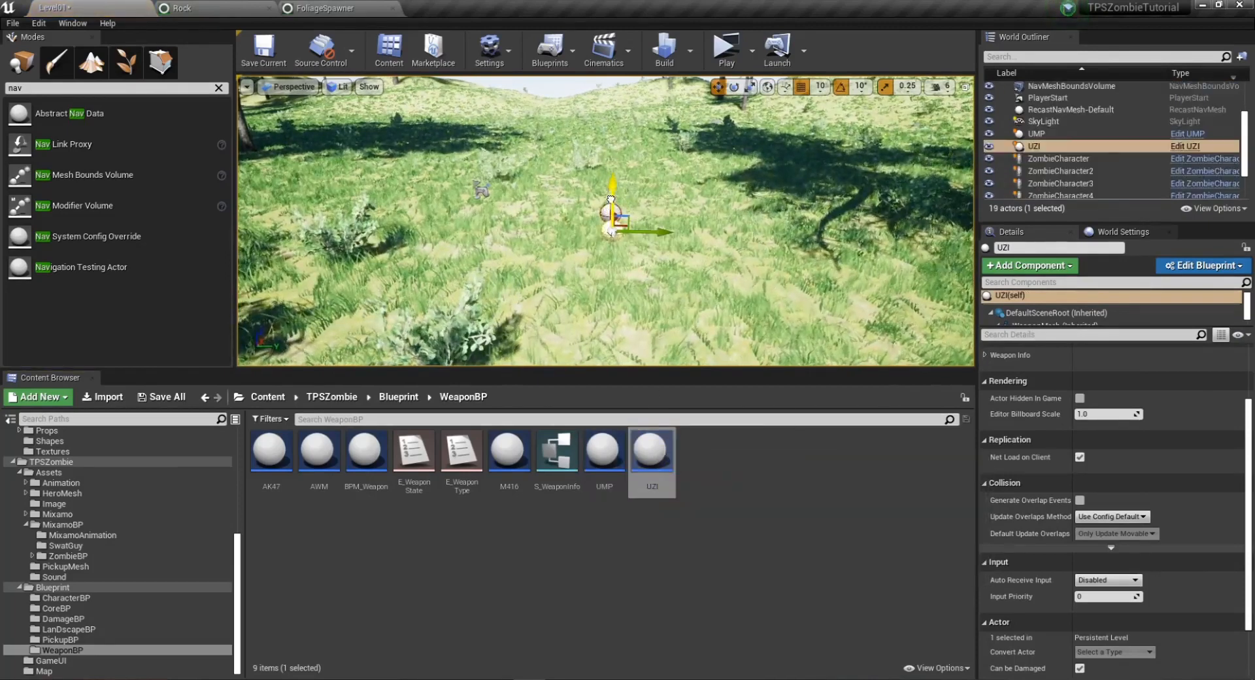
left_click(303, 461)
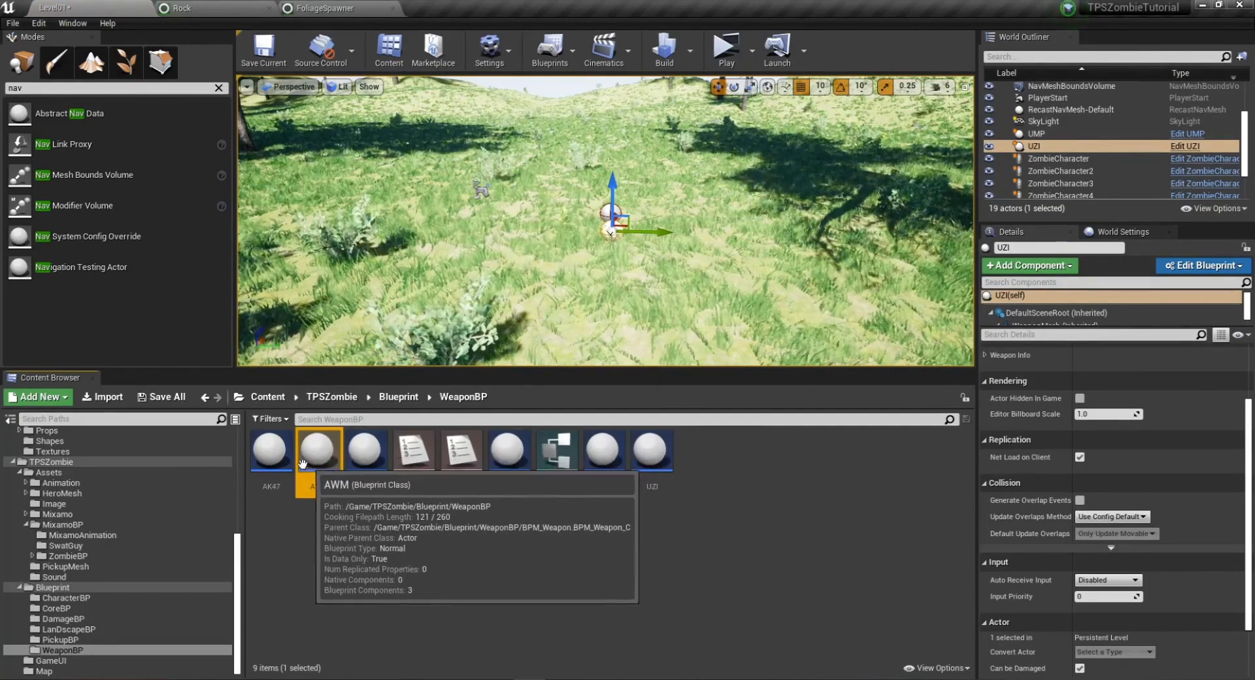
left_click_drag(270, 451, 614, 251)
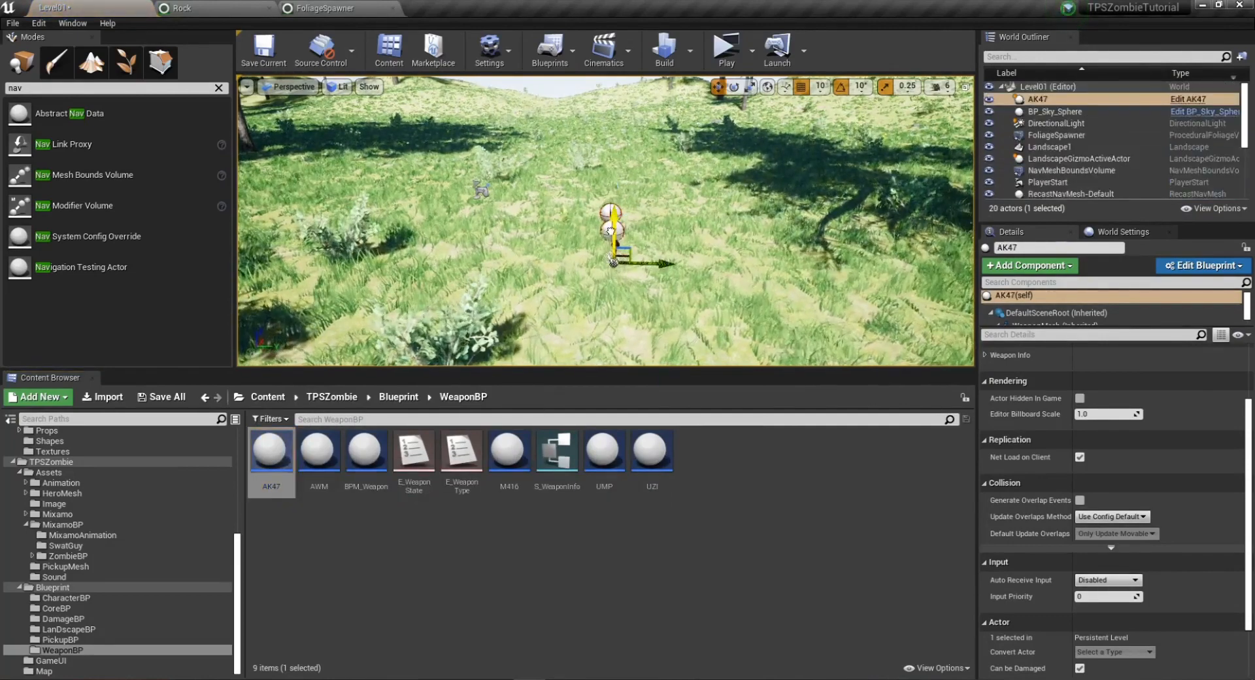
left_click_drag(508, 451, 614, 284)
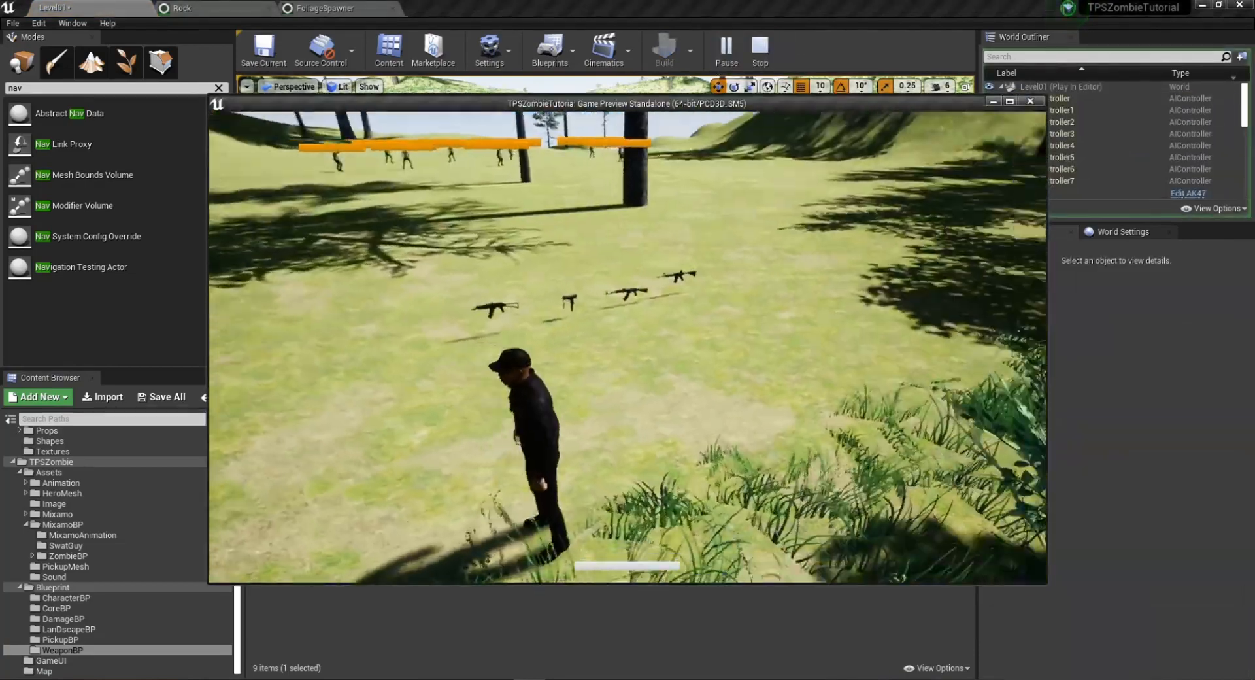
In the play session, run to the placed weapons, pick up and equip the AK47, and aim it at the approaching zombies.
key("w")
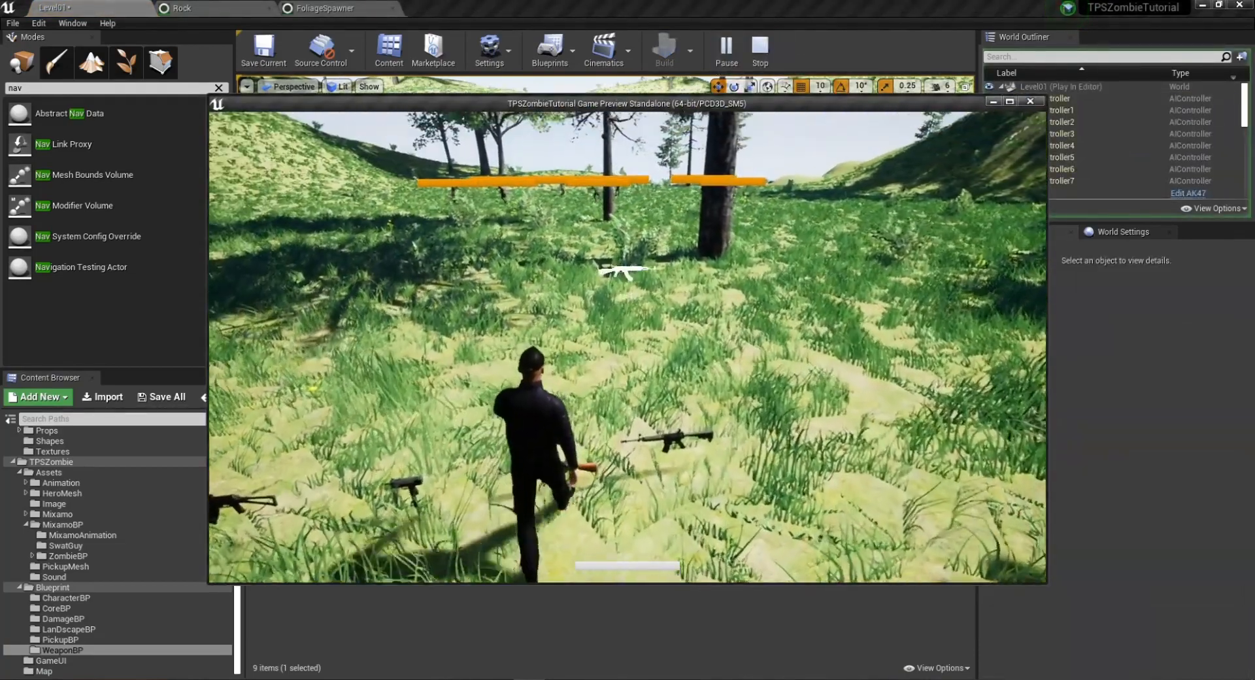
key("e")
key("1")
right_click(627, 348)
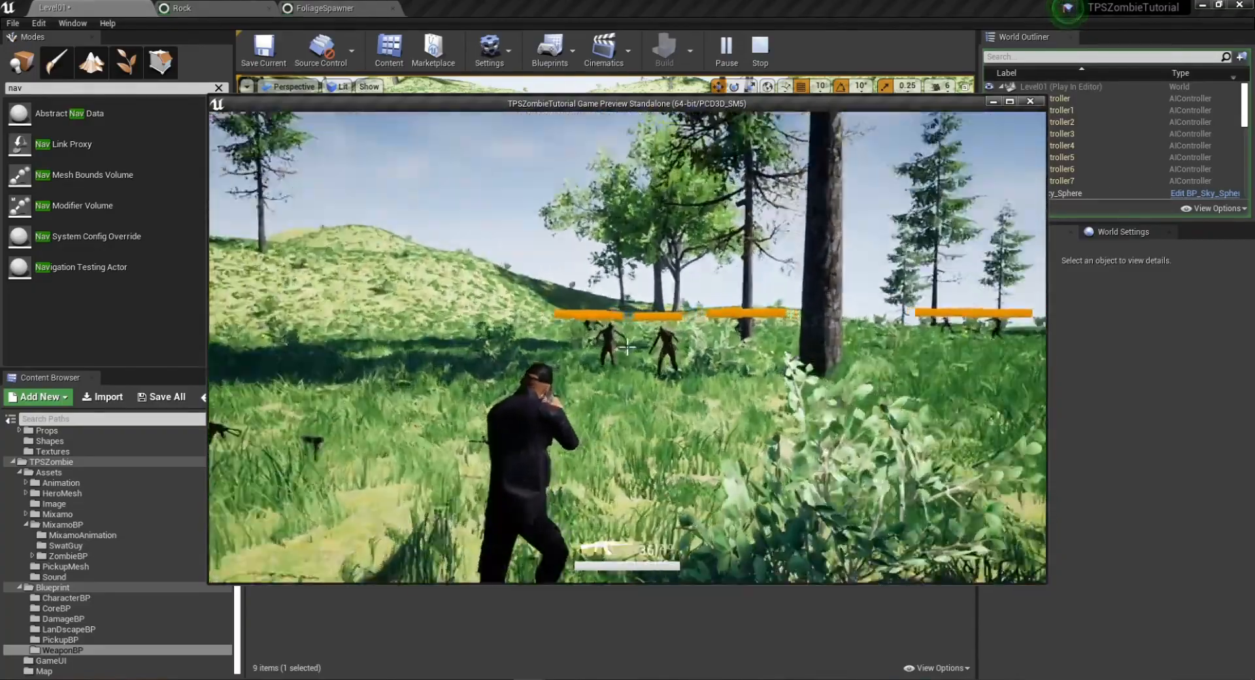
right_click(628, 347)
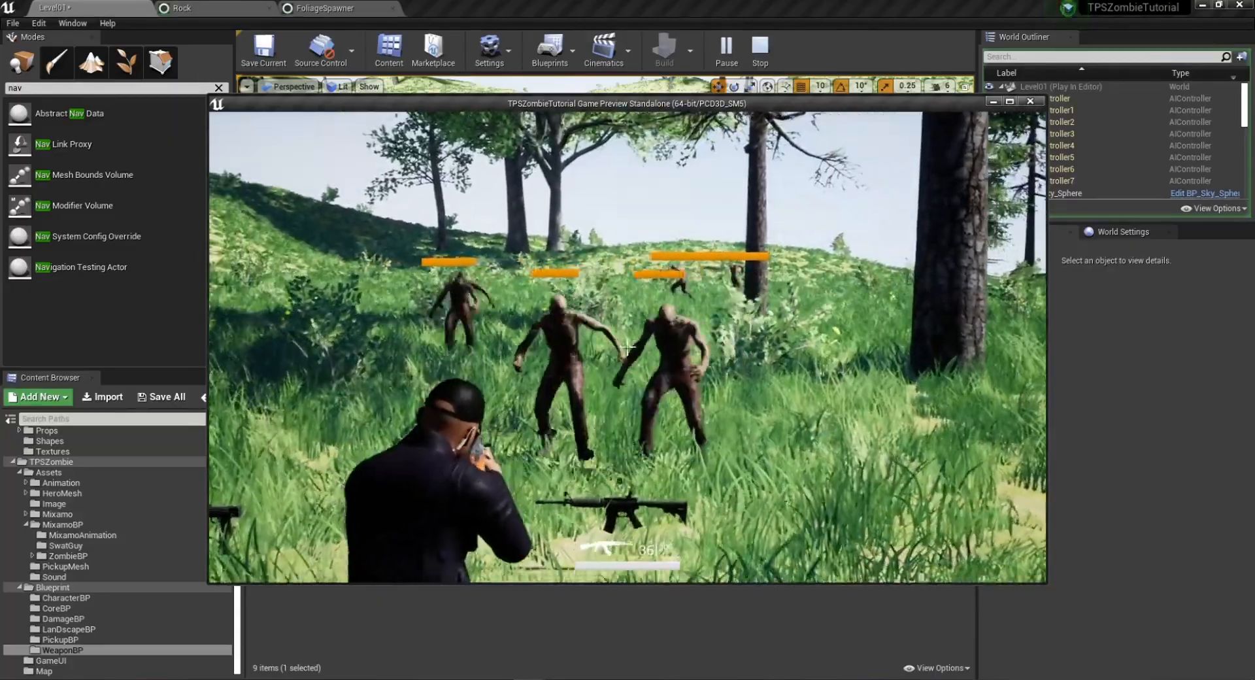
key("w")
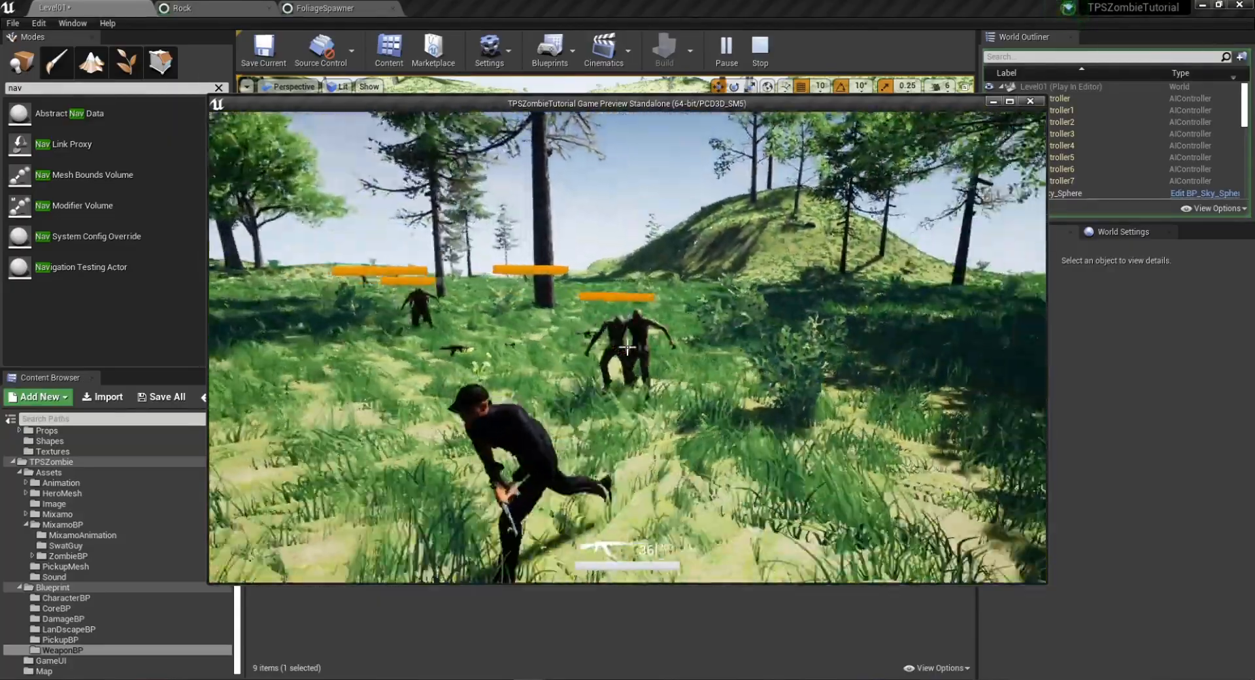
Shoot the nearby zombies with the equipped rifle, reload it, and end the play session.
right_click(627, 348)
left_click(628, 347)
left_click(628, 347)
left_click(627, 347)
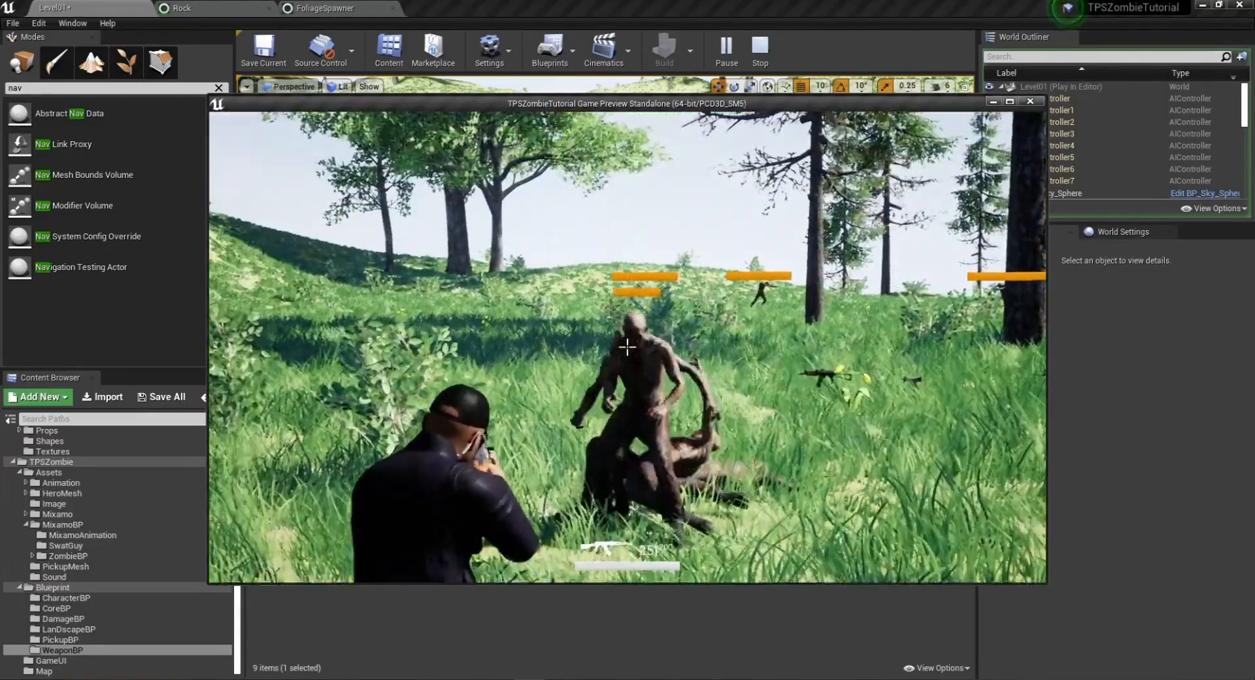
left_click(628, 348)
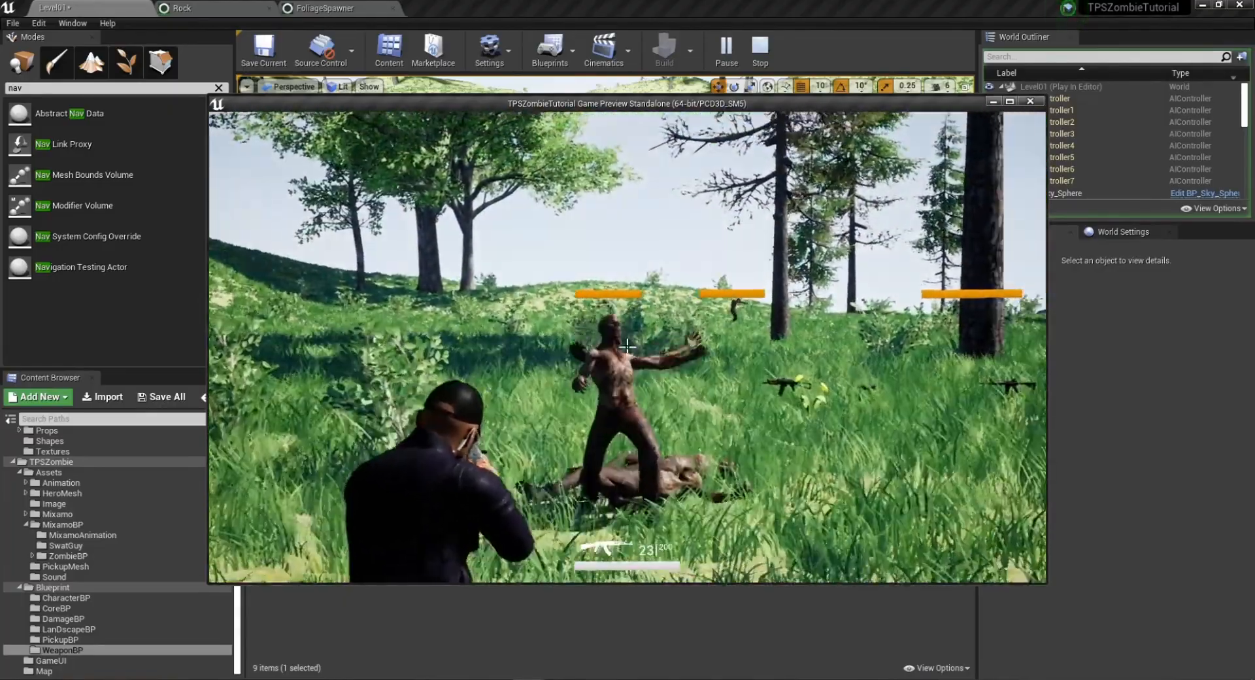
key("r")
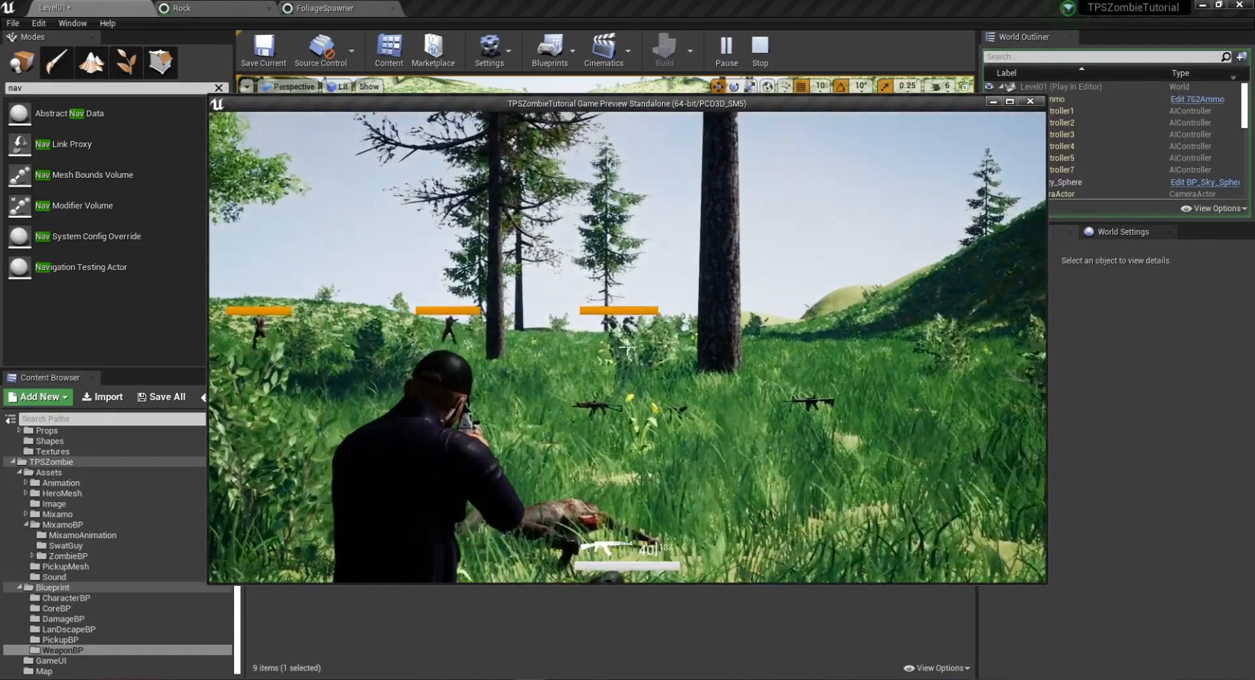
key("Escape")
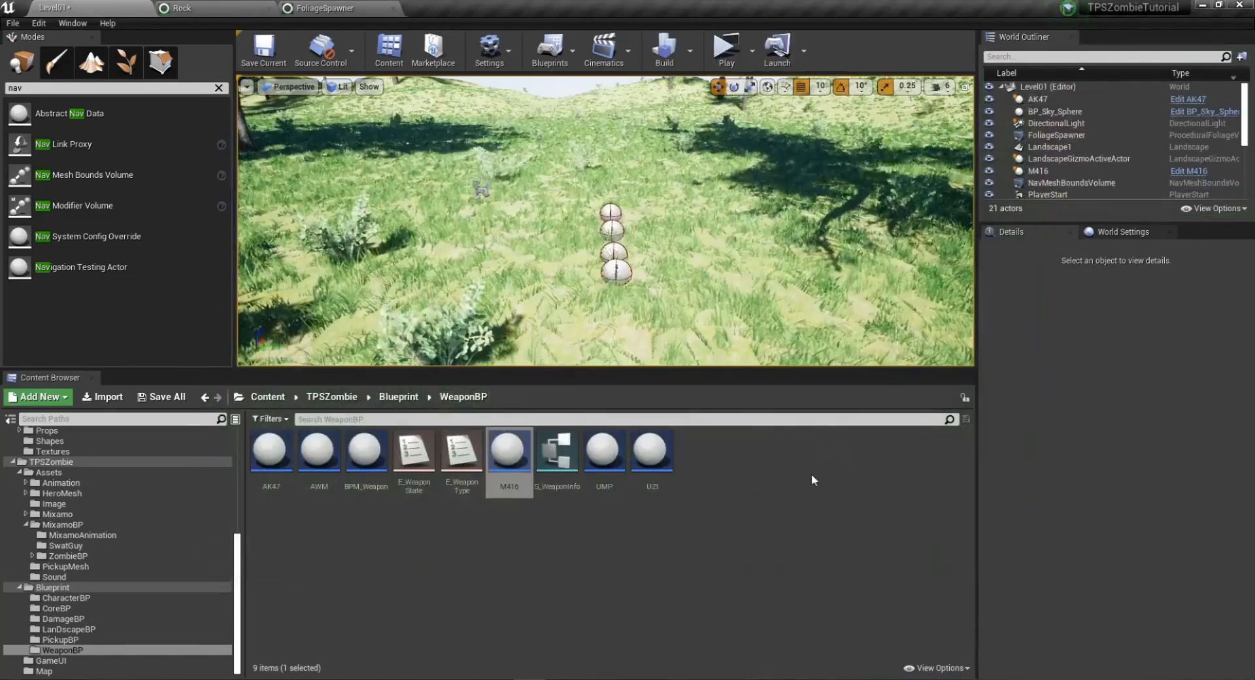
right_click_drag(605, 222, 654, 215)
left_click(786, 520)
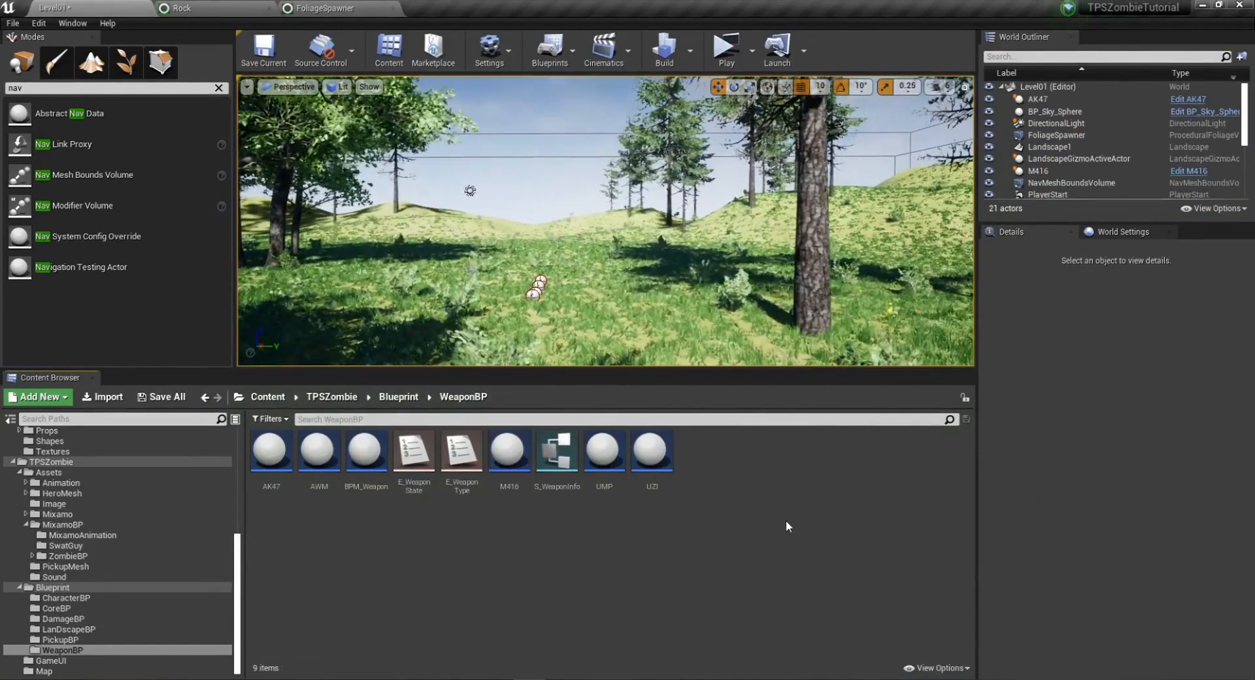